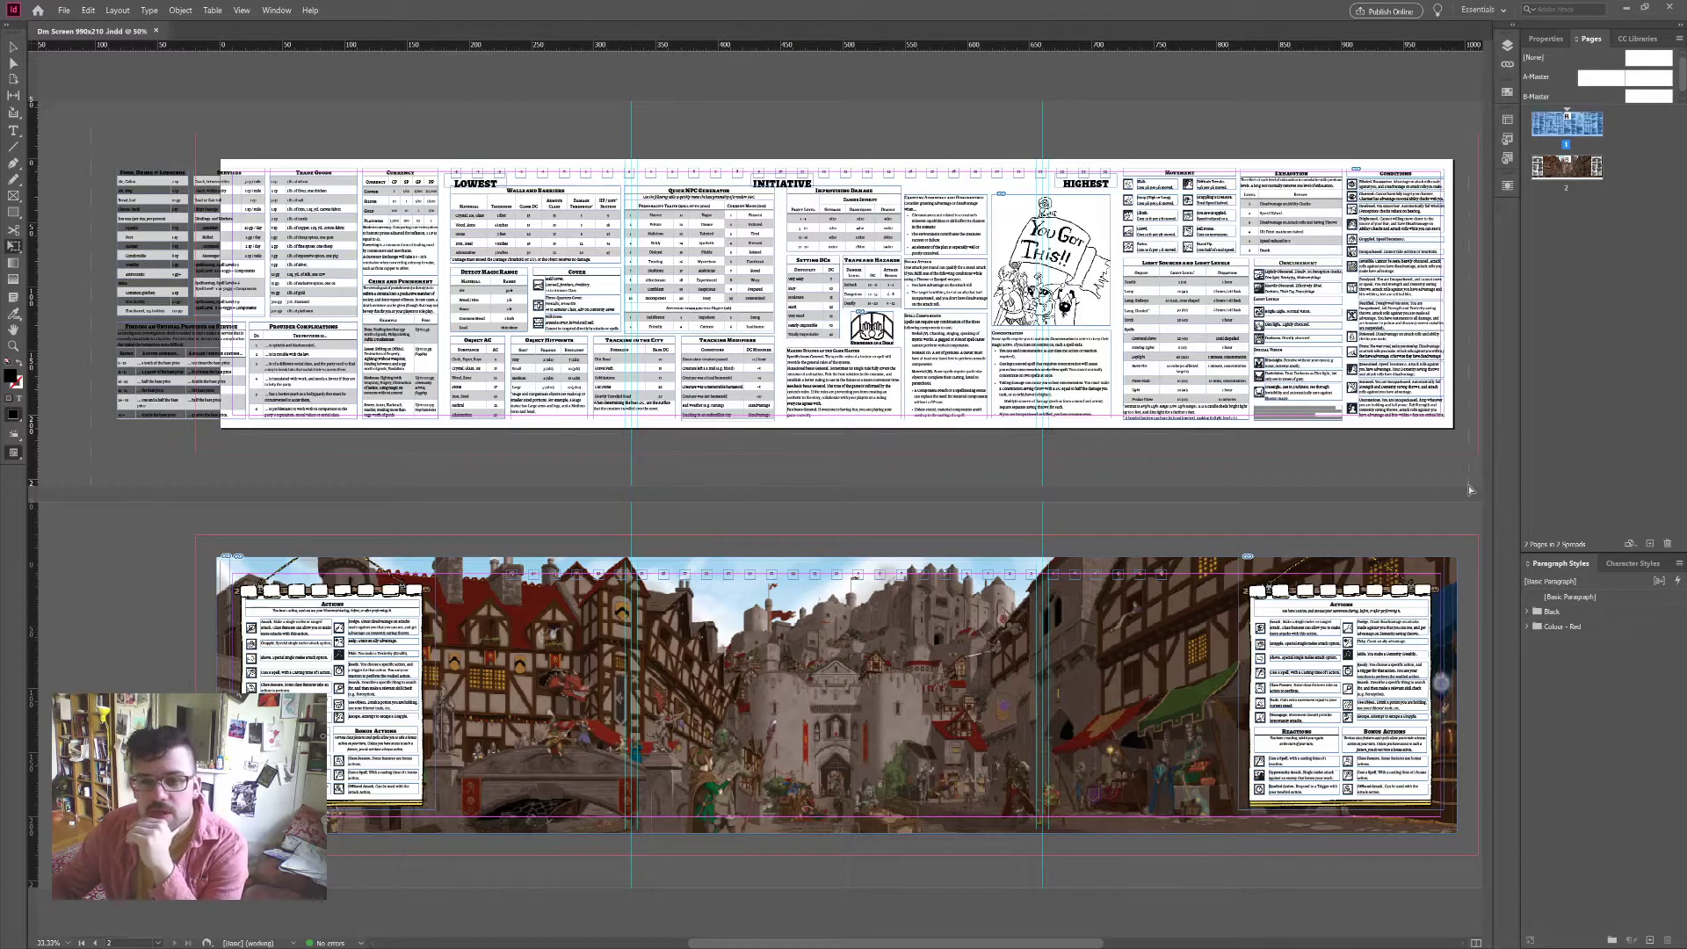
Step: Select all front-spread frames, then select and deselect the Food, Drink & Lodgings table frame
key("ctrl+a")
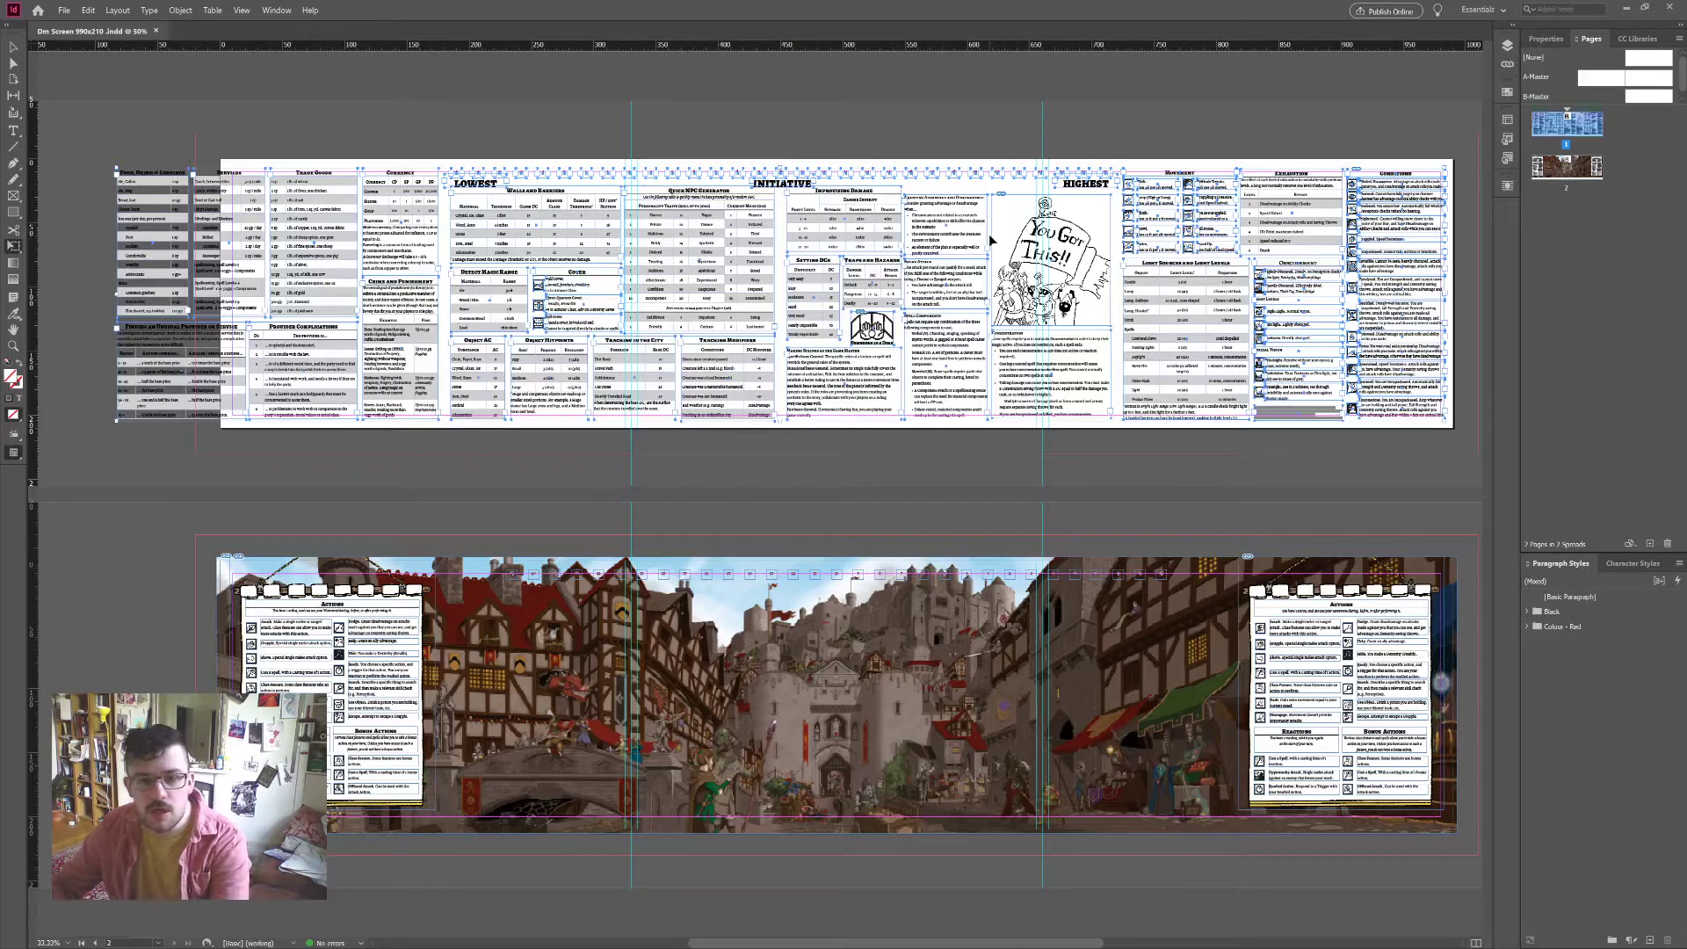
scroll(986, 250, "up", 2)
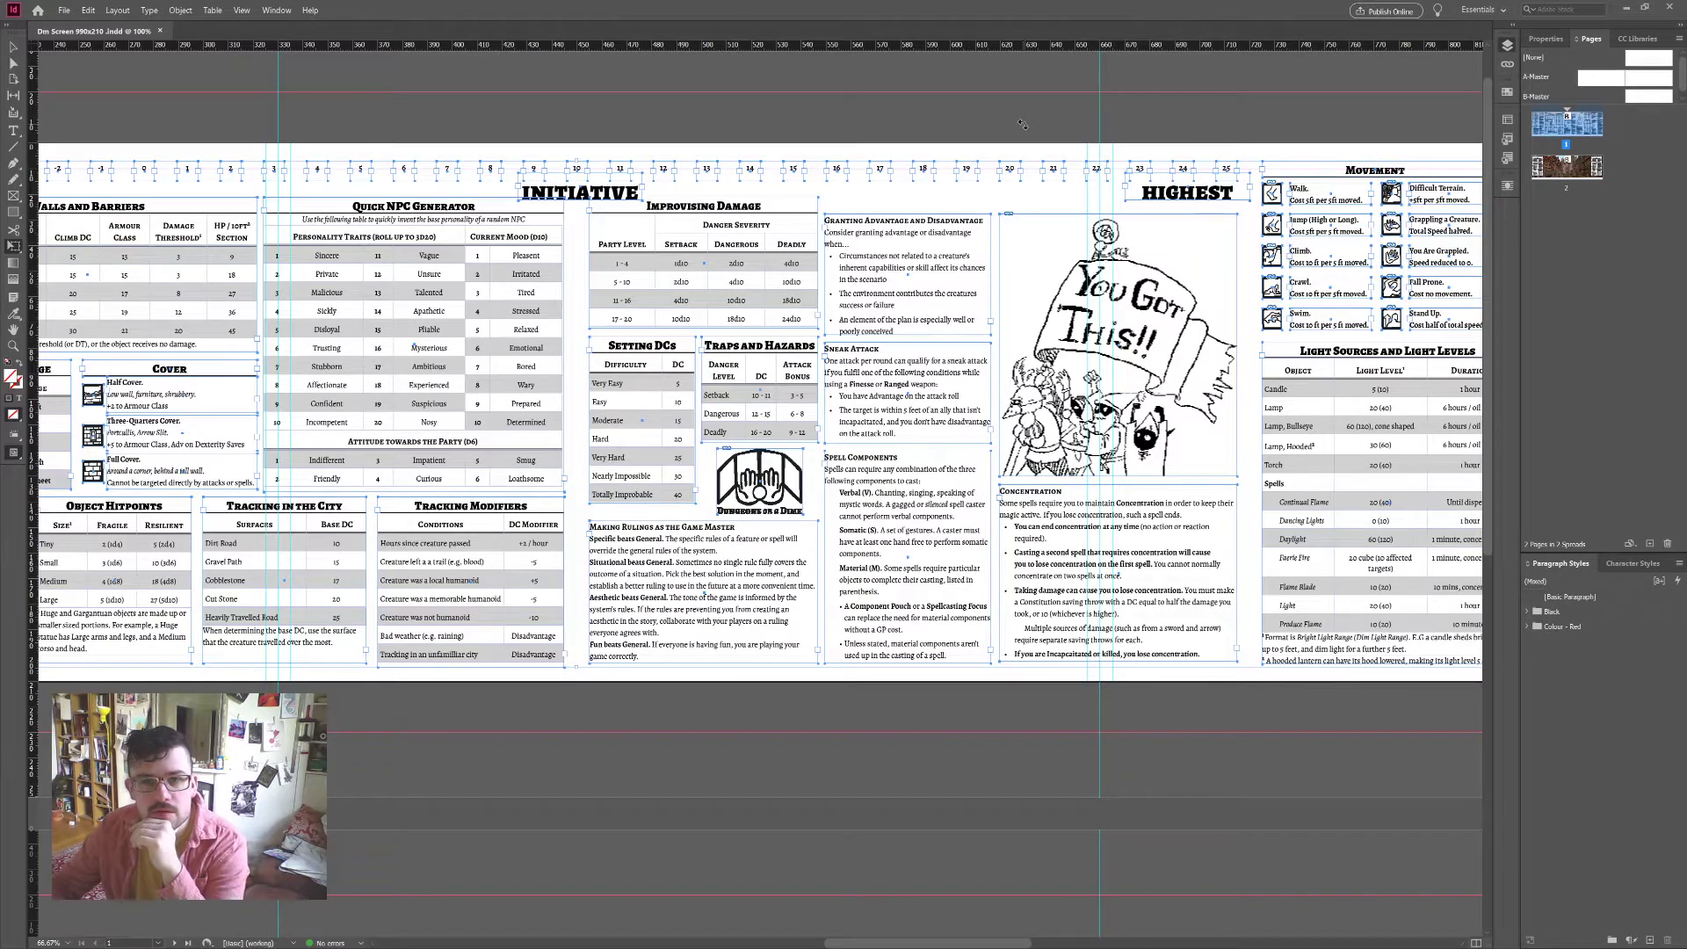
scroll(780, 367, "left", 10)
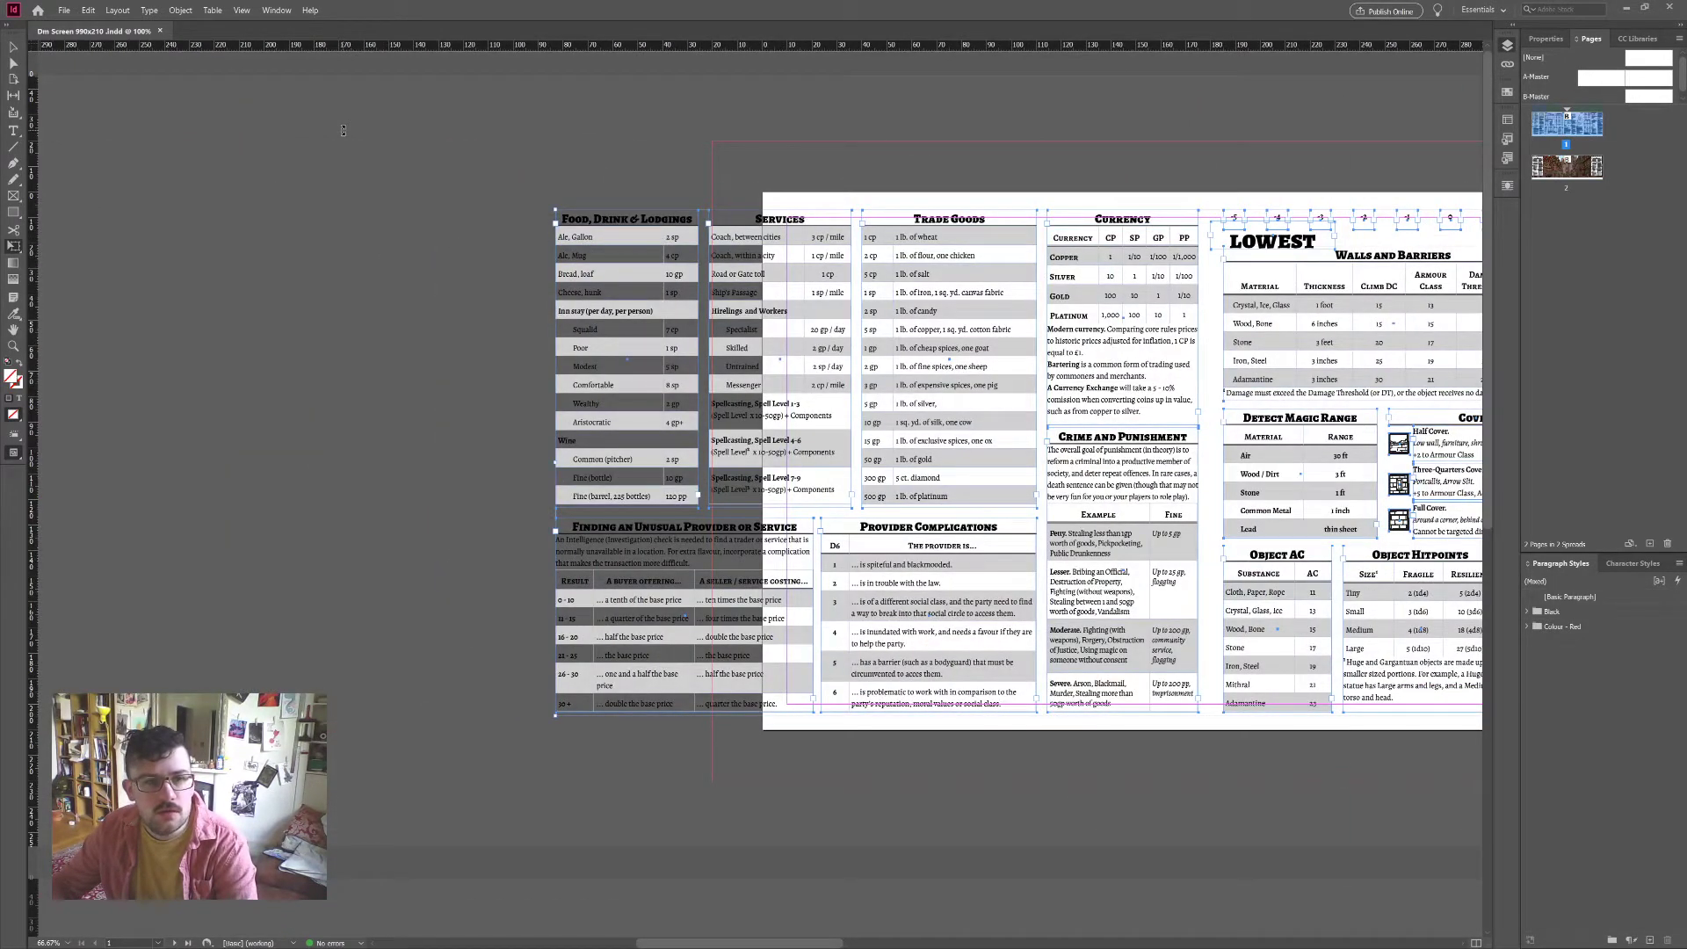
key("v")
left_click(639, 342)
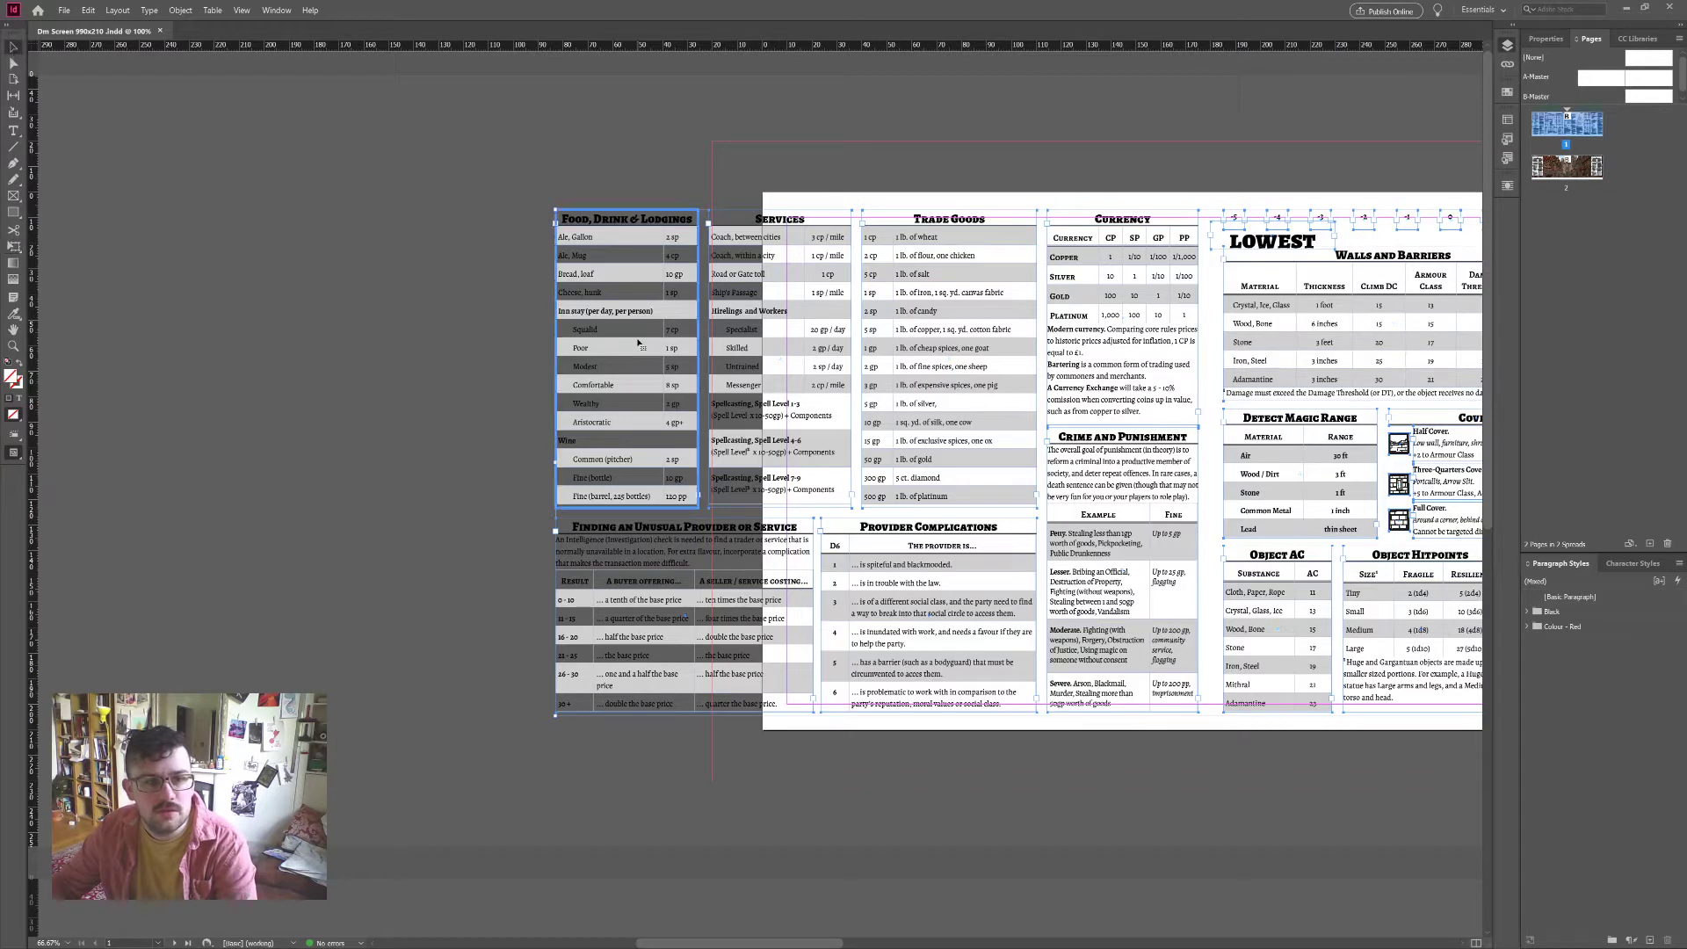
left_click(599, 165)
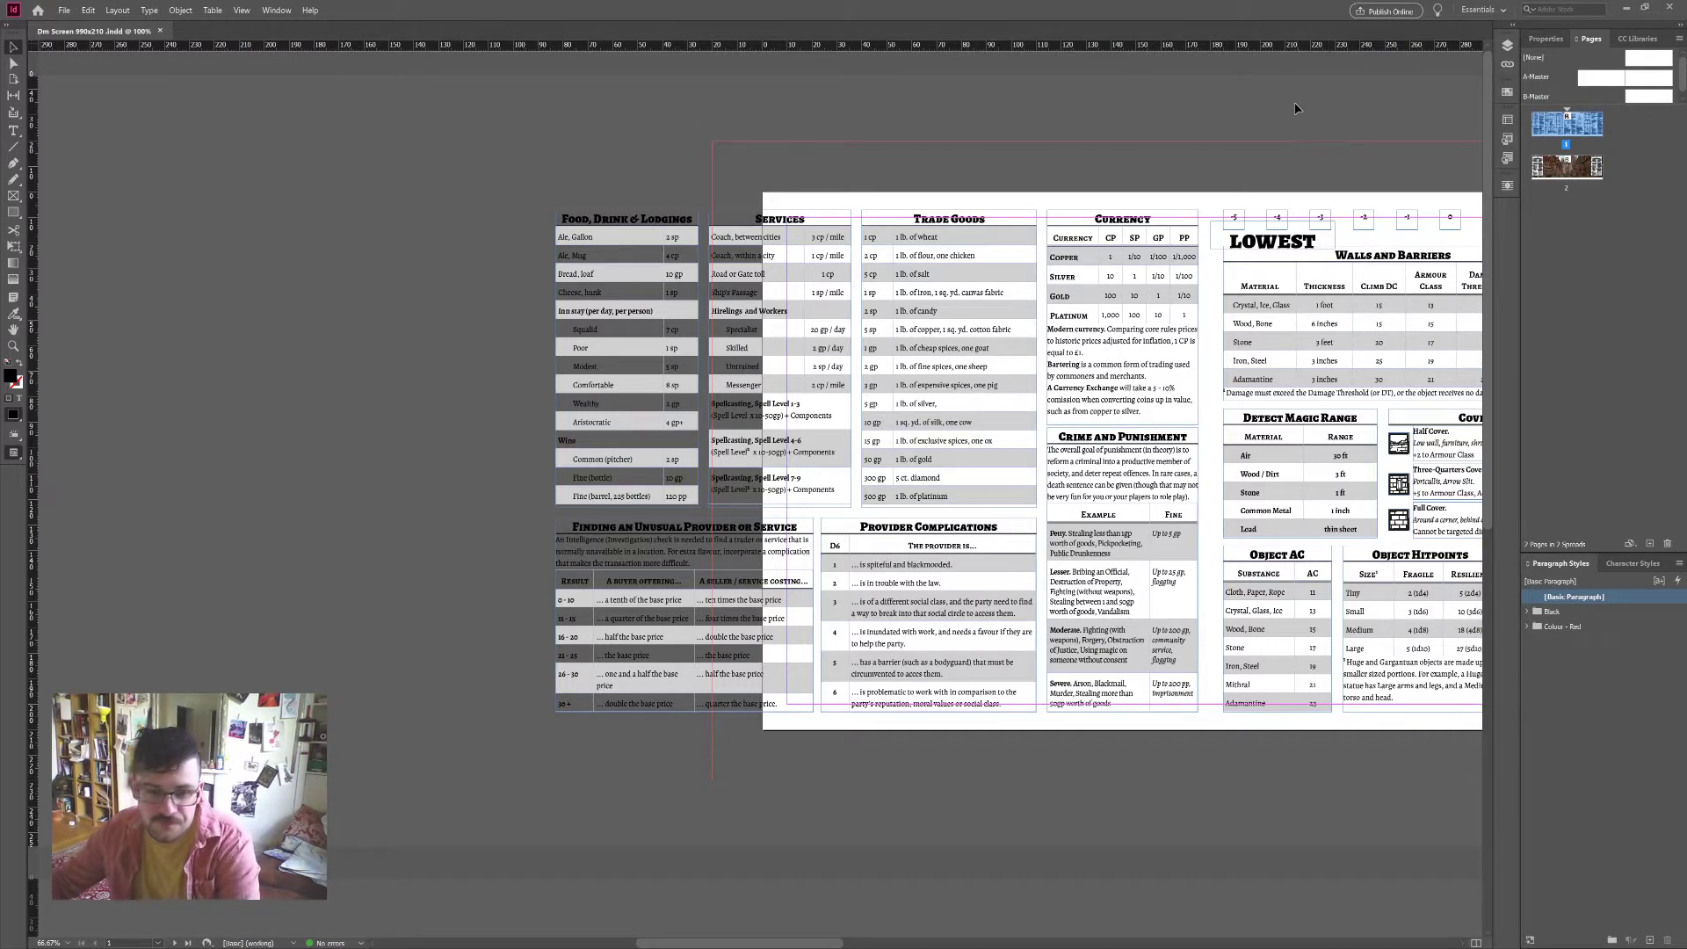
Step: Draw a text frame left of the page and type 'Saturday' in Header 1 style
scroll(611, 338, "left", 3)
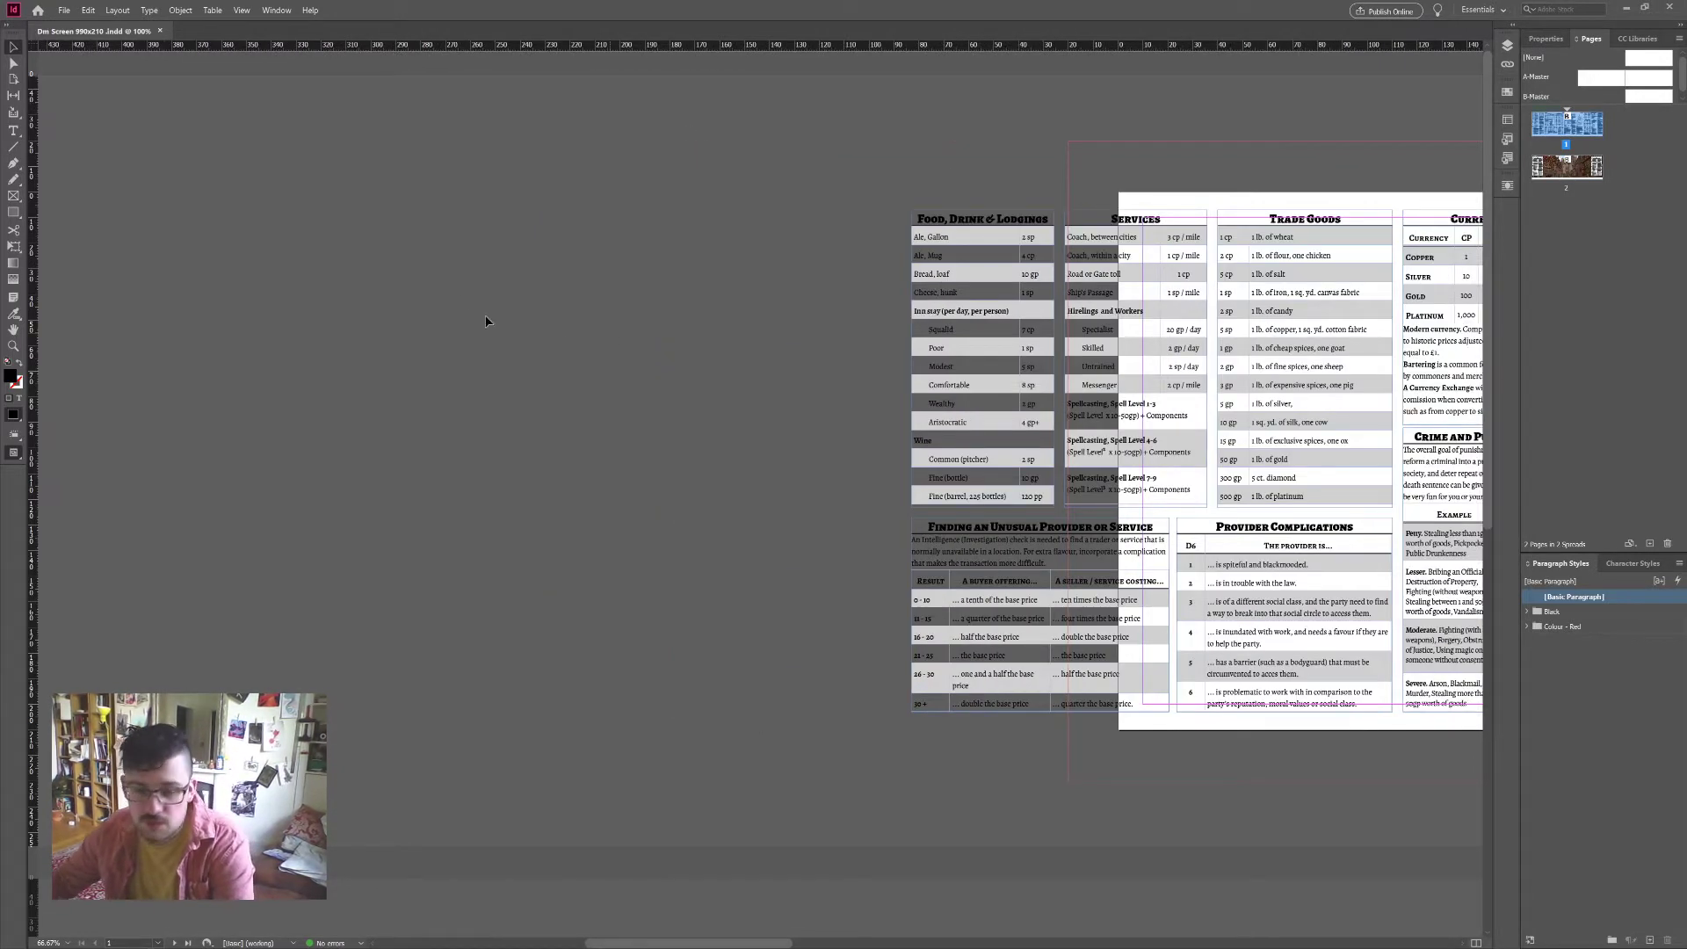
key("t")
left_click_drag(382, 220, 761, 636)
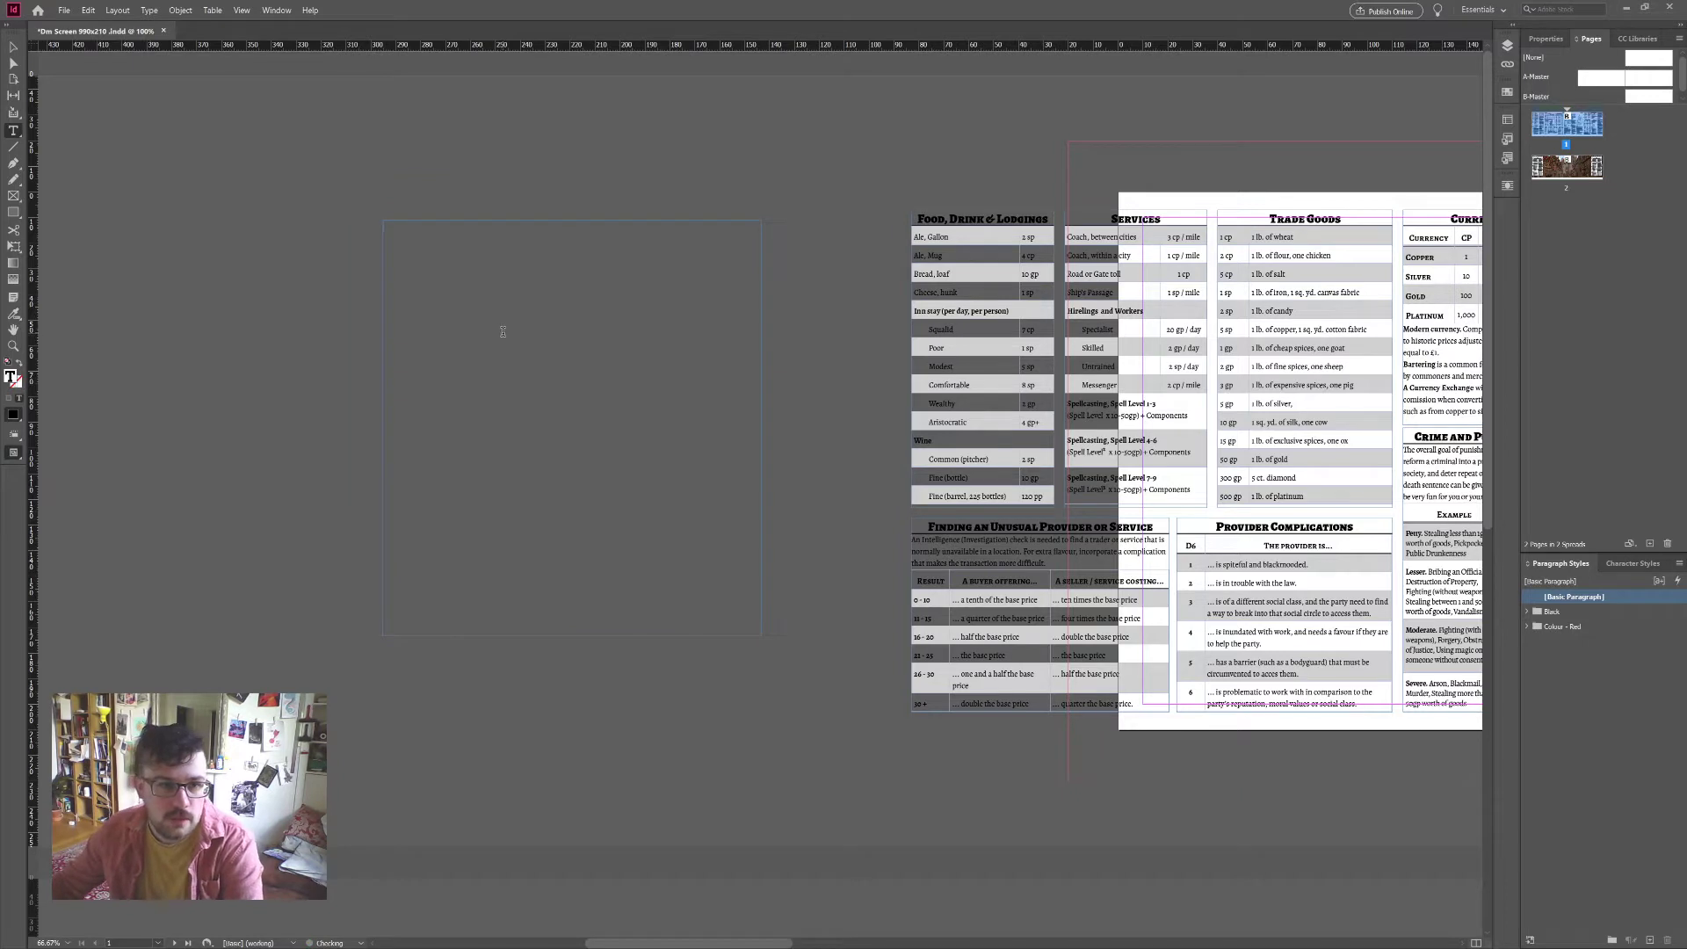
left_click(1527, 613)
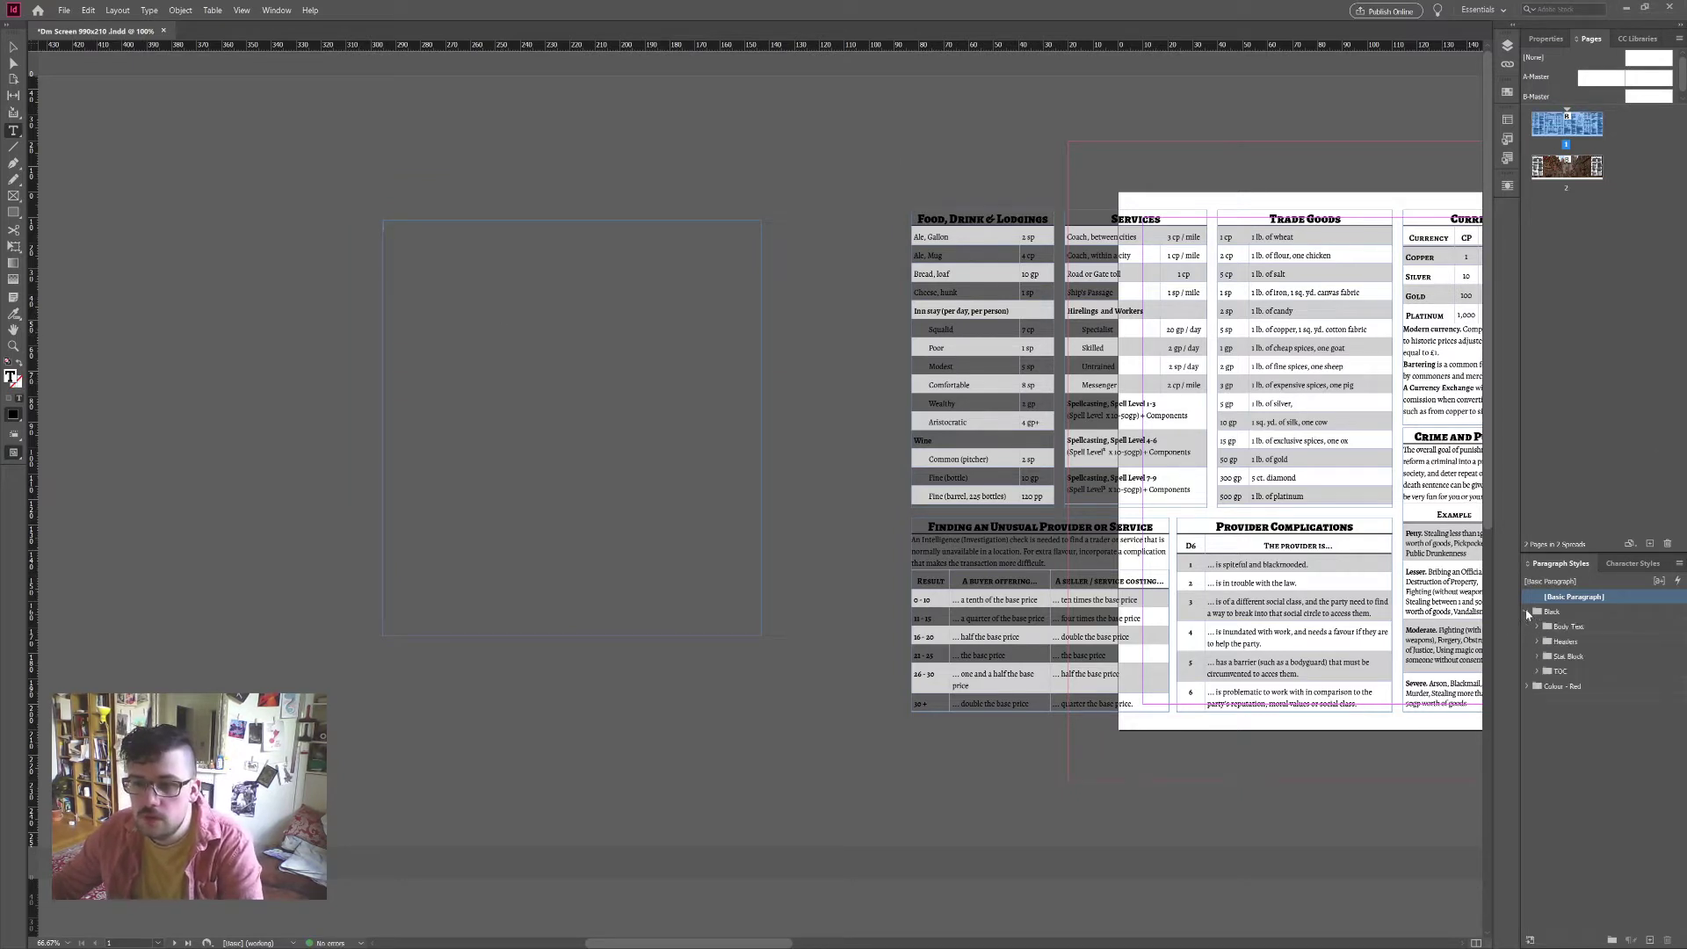
left_click(1537, 627)
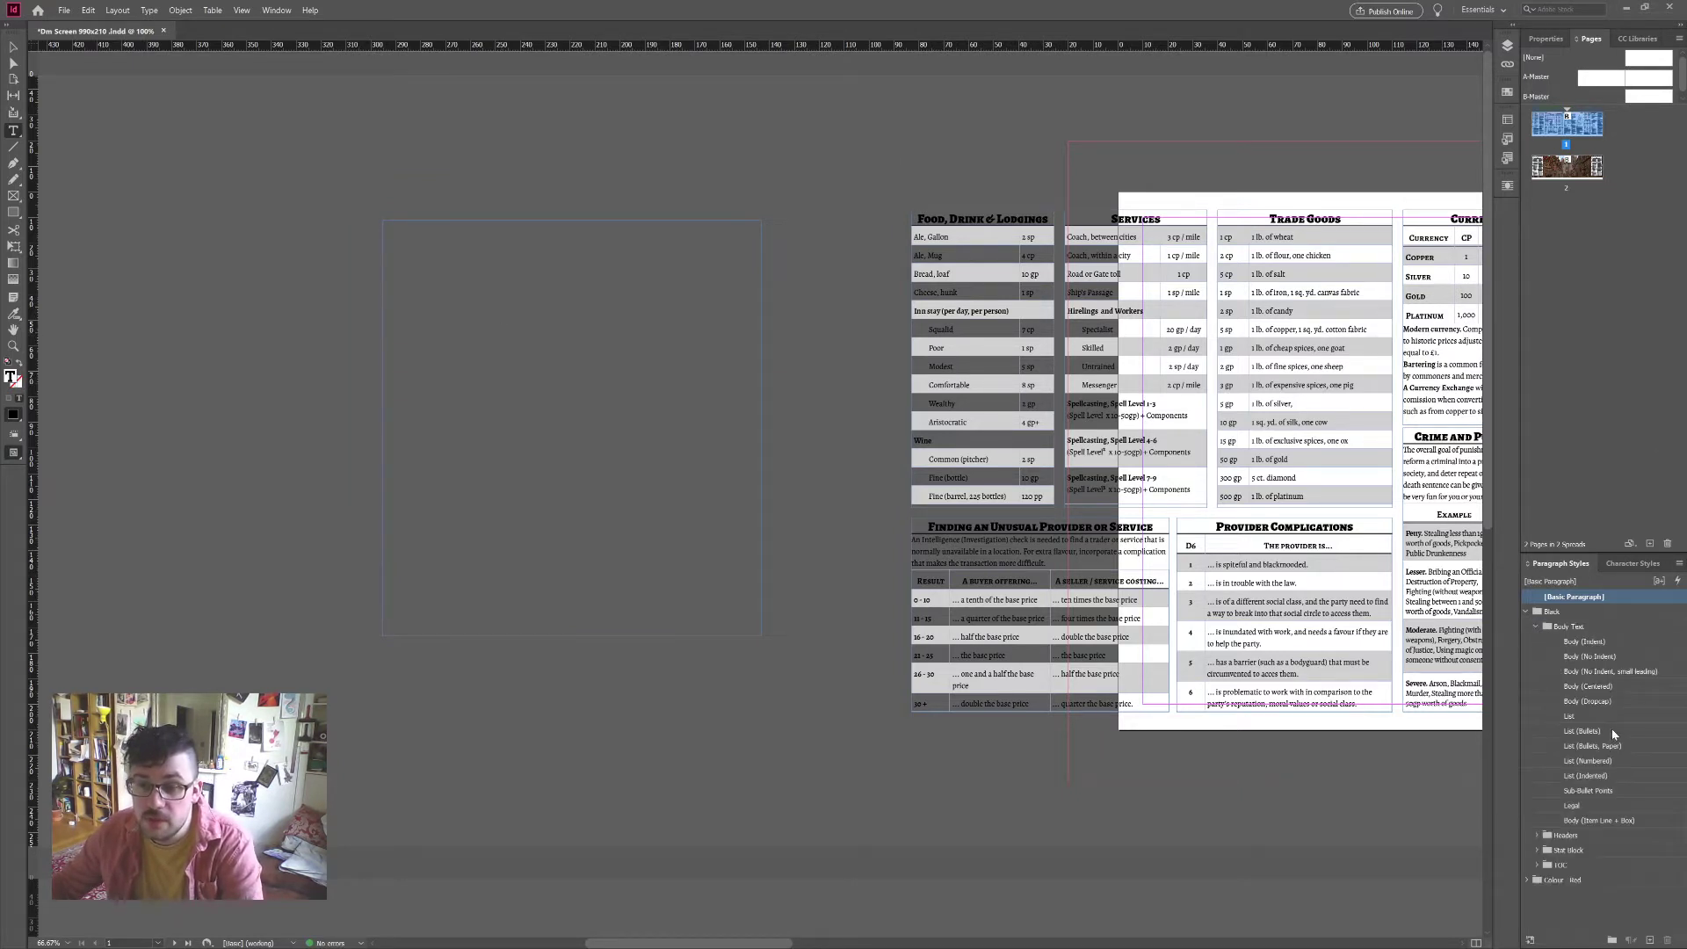
left_click(1539, 836)
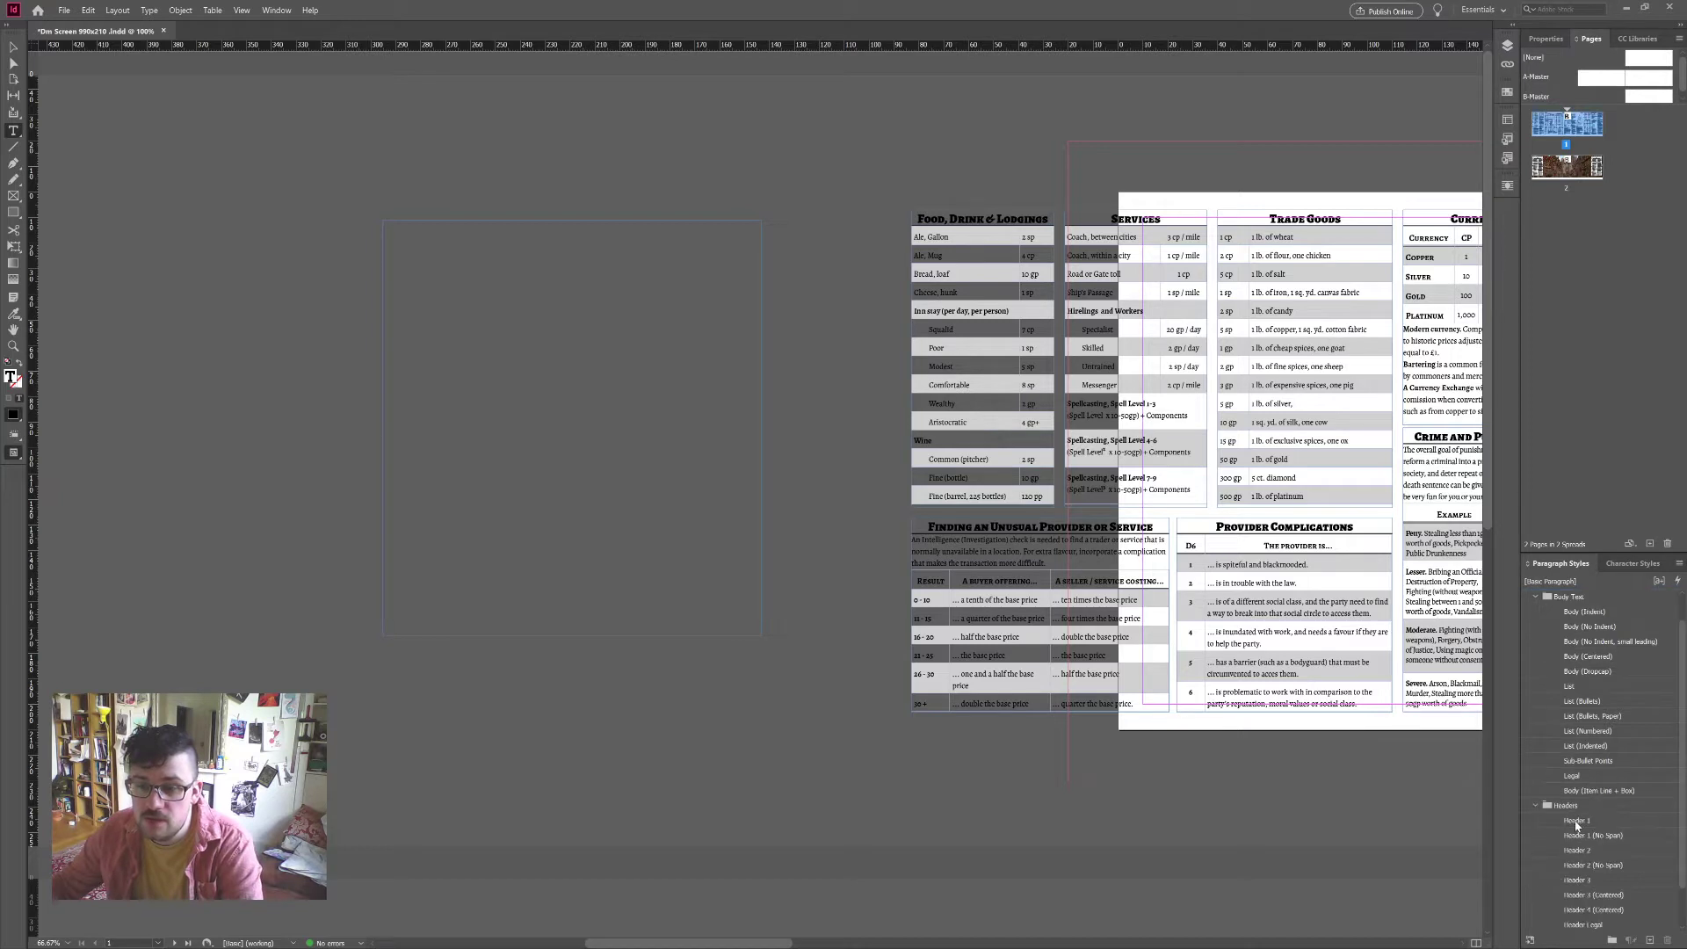
left_click(1579, 820)
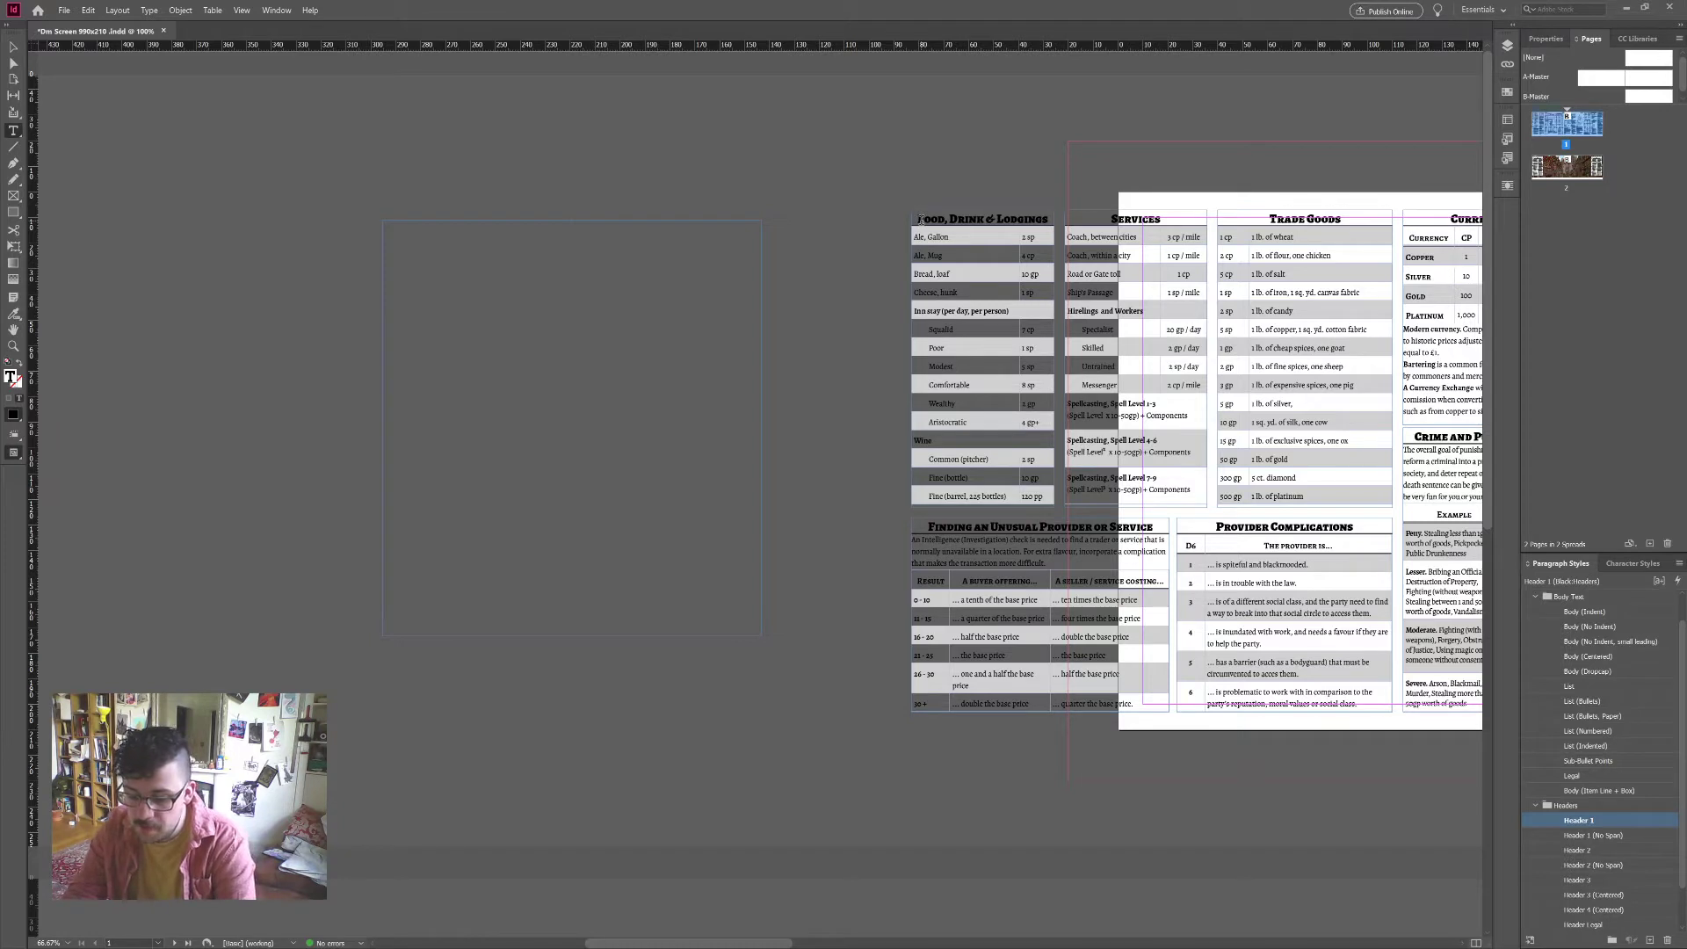
type("Saturday")
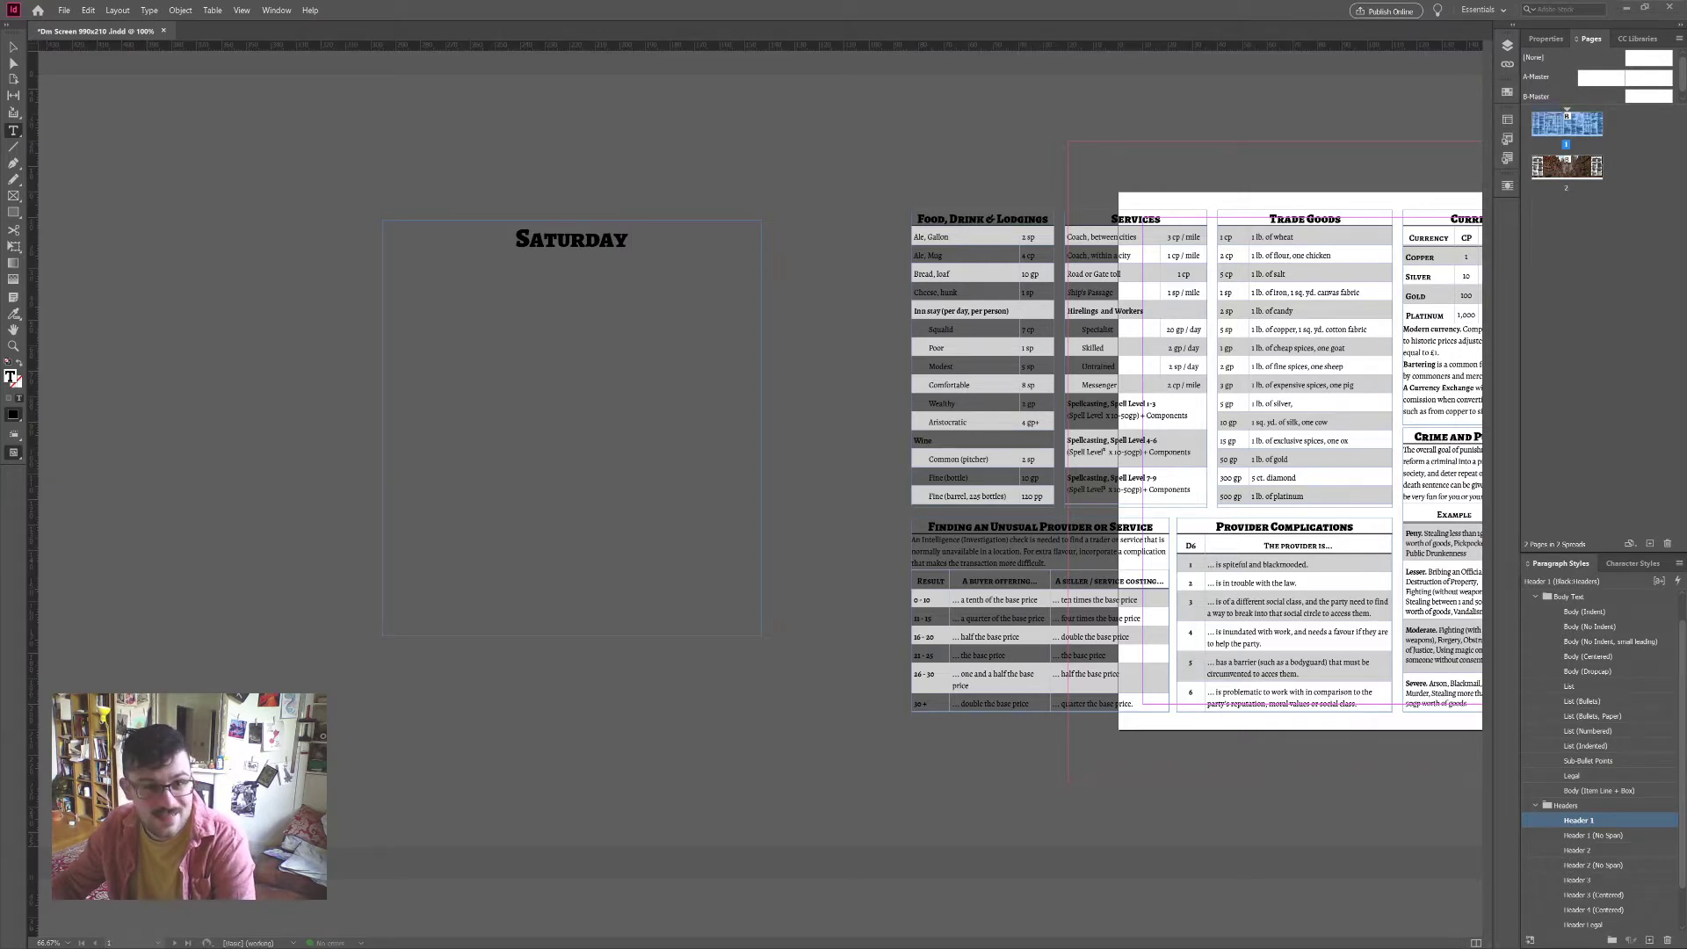
Step: List 'Saturday 16th 12-2' and 'Wednesday 20th 12-2', each followed by an attendee's name
left_click(644, 246)
type("16t")
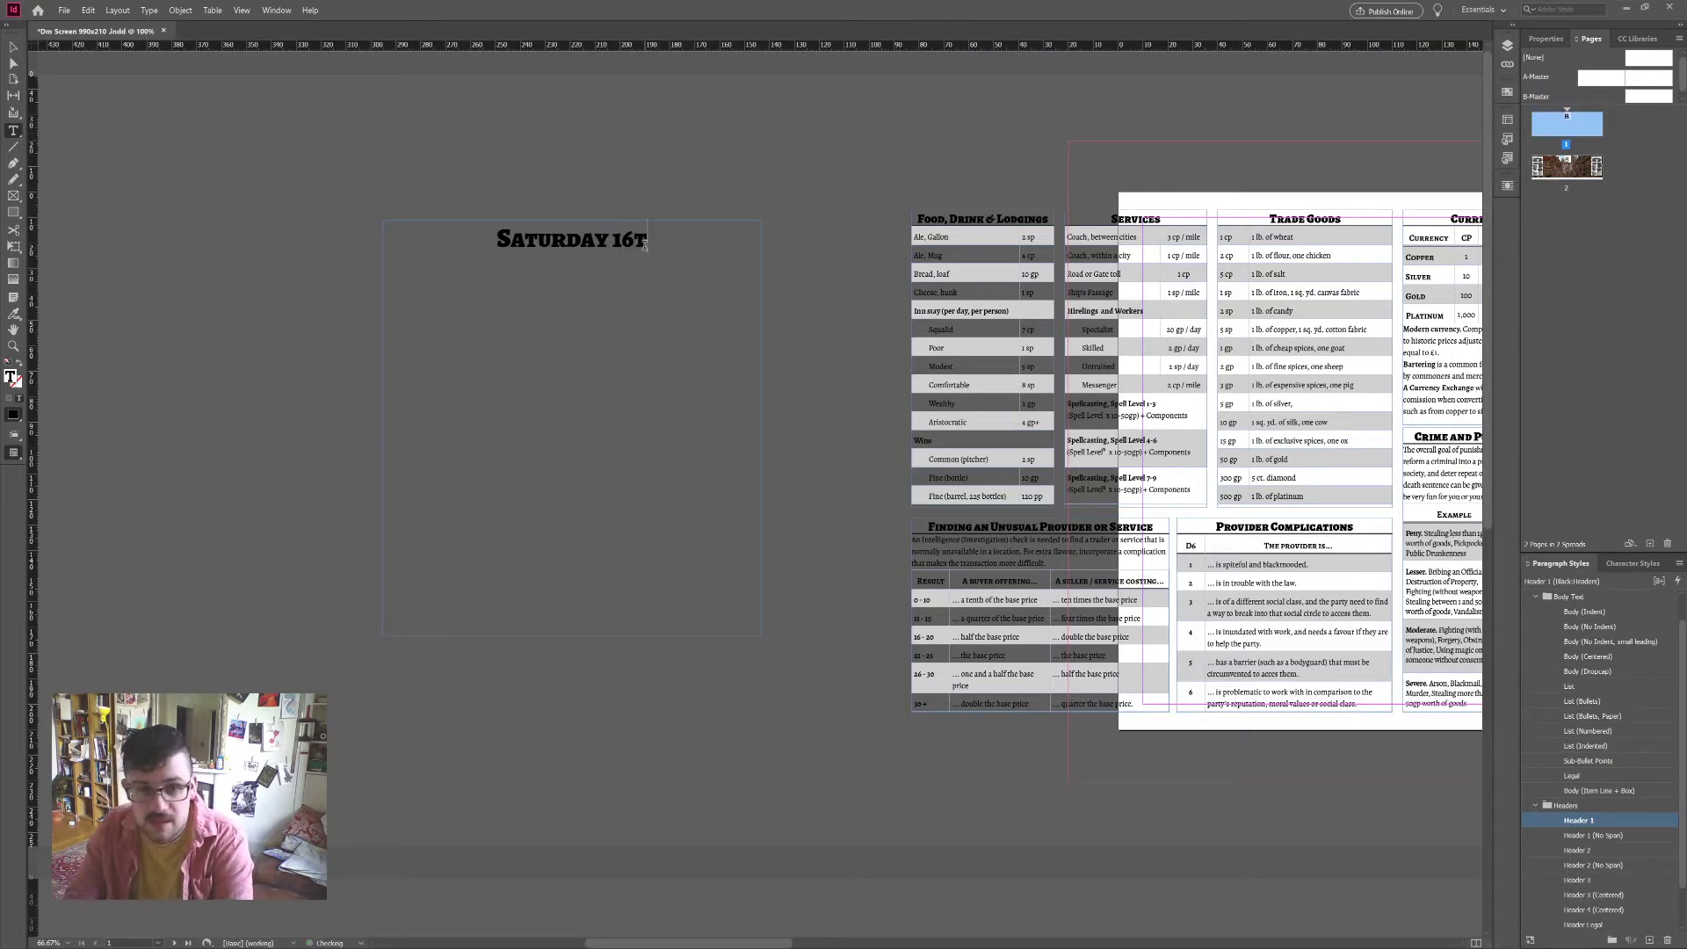
type("h 12-2")
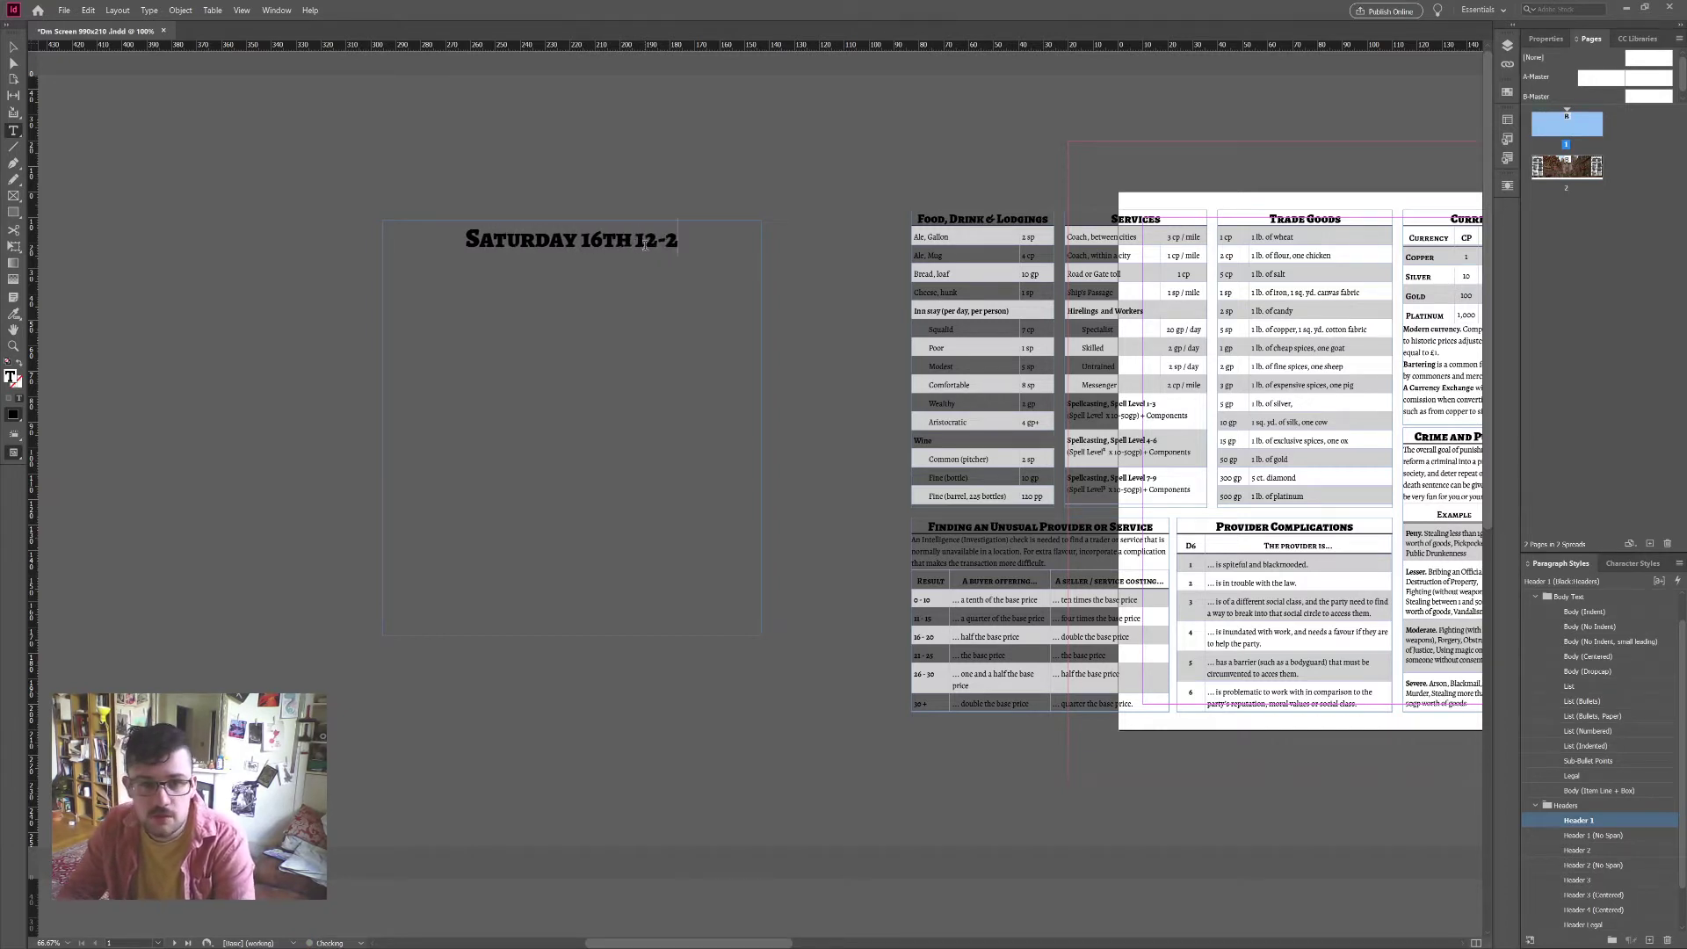
key("Return")
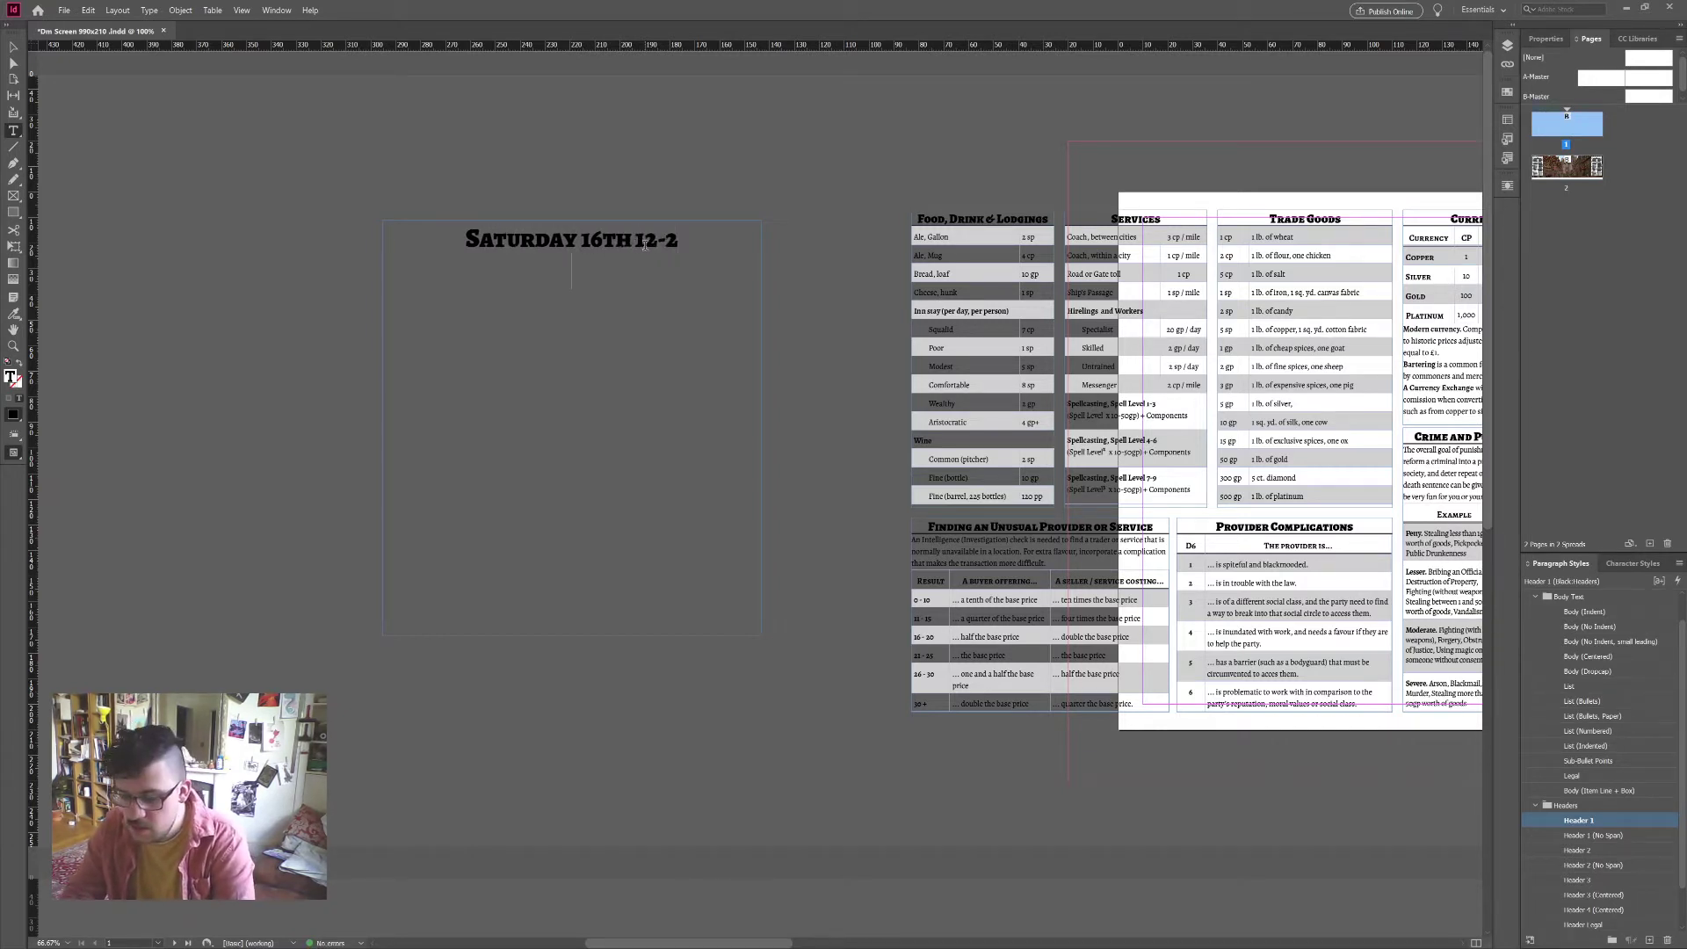
key("Return")
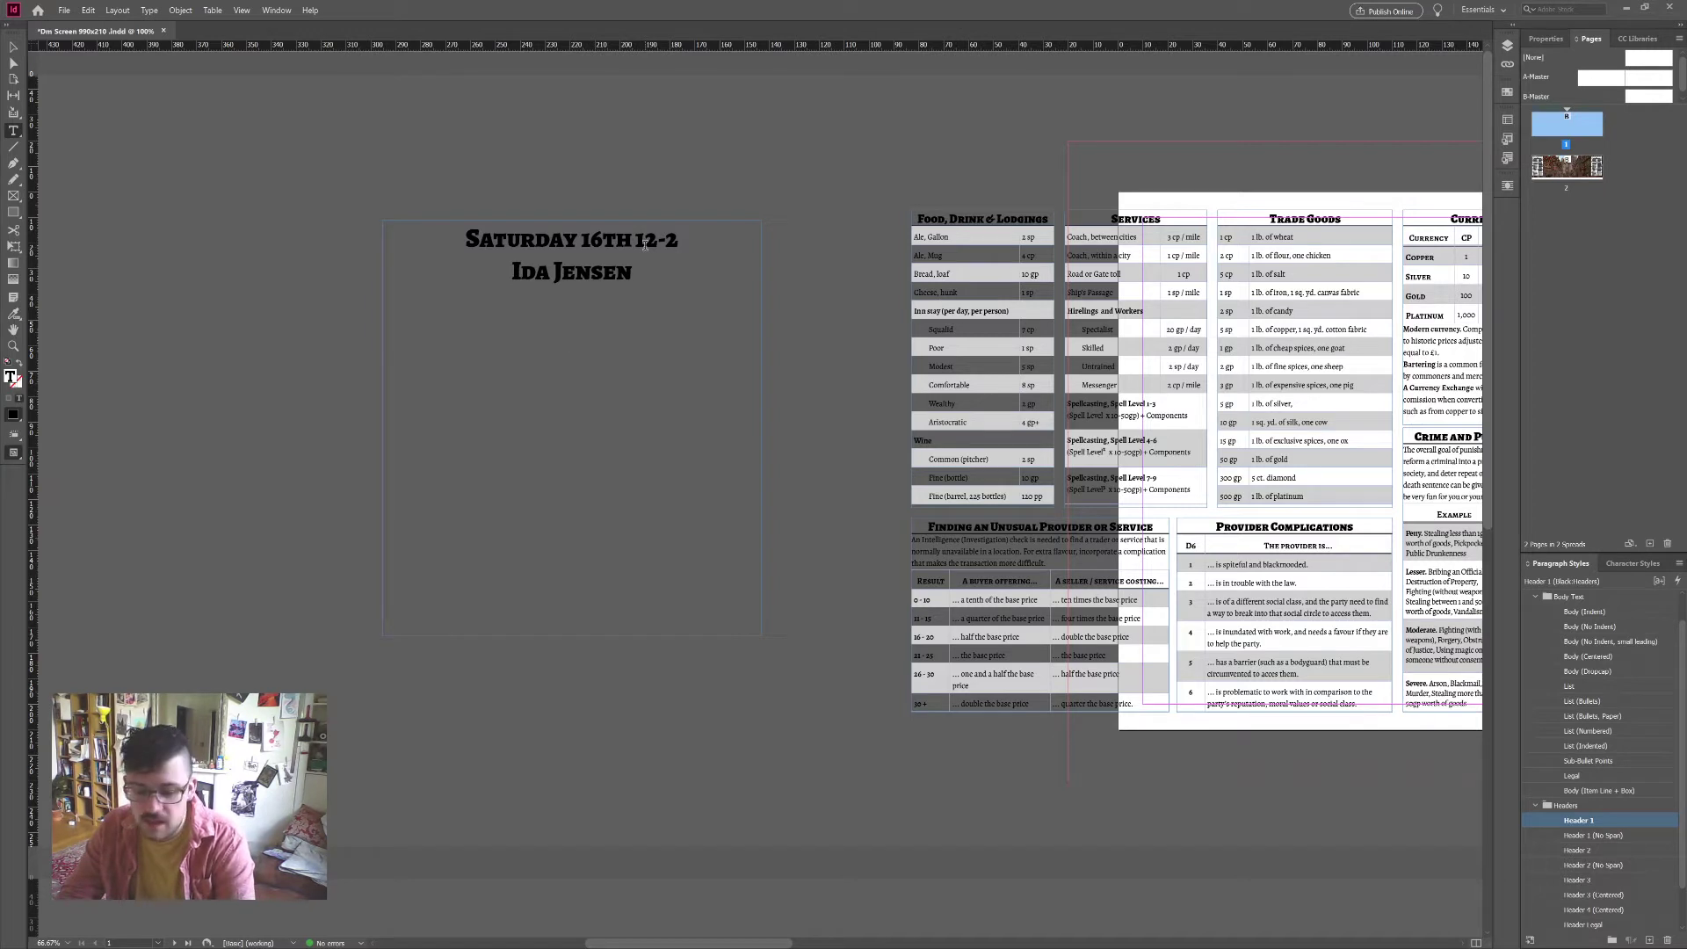
type("Wednesd")
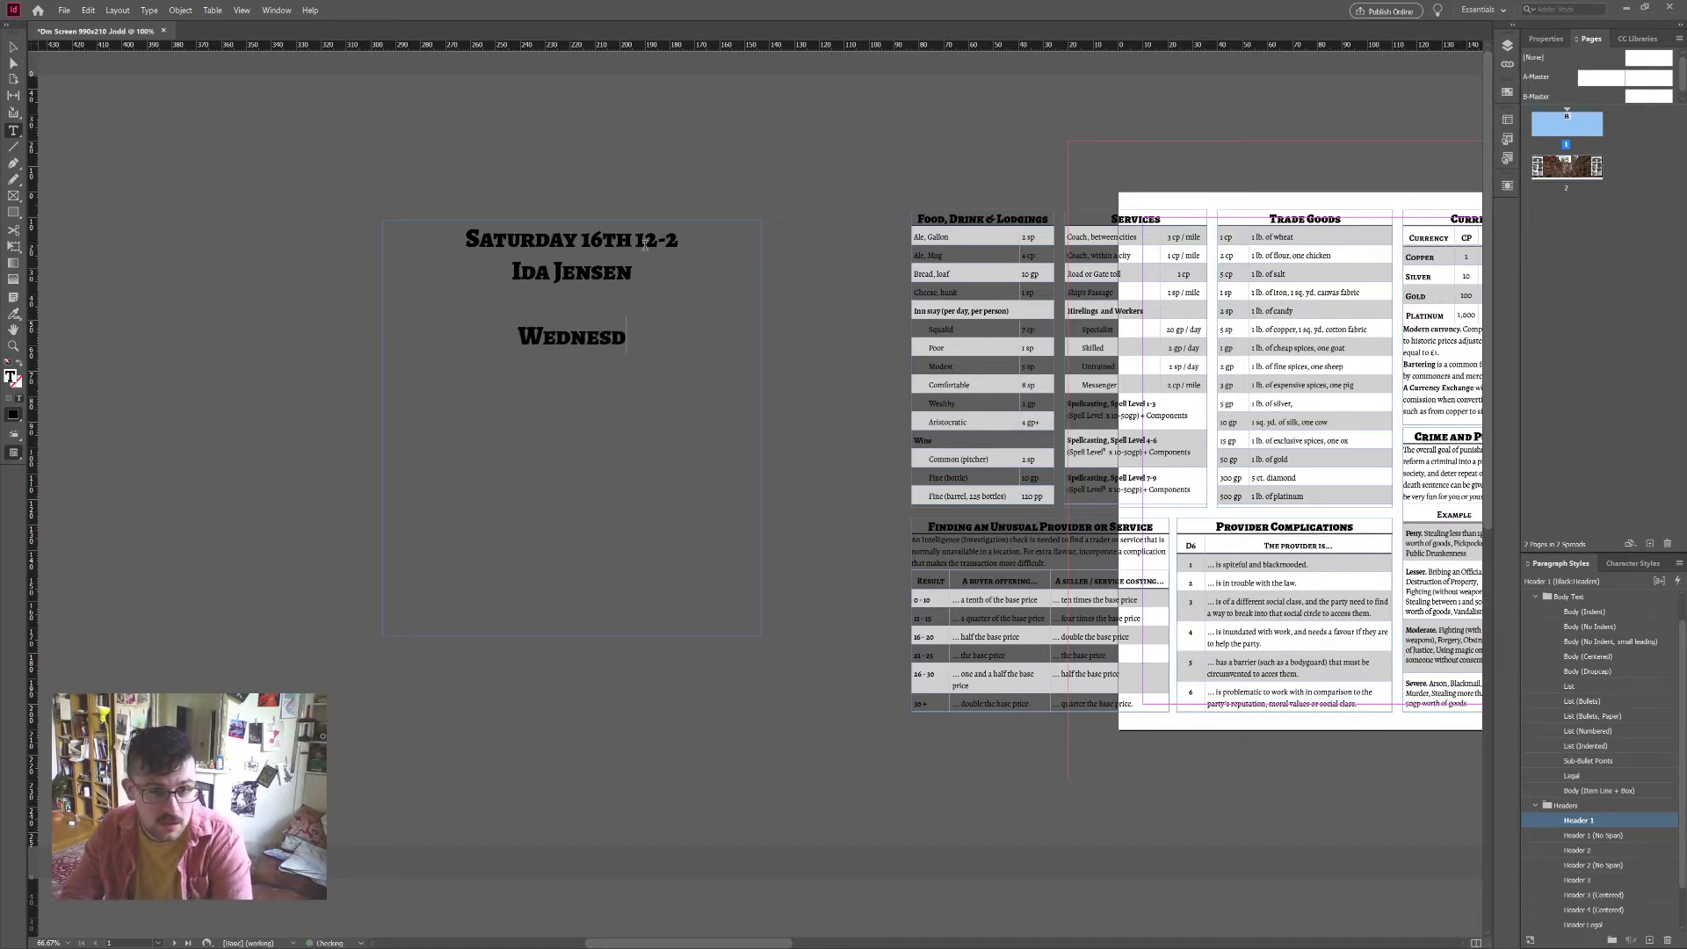
type("ay")
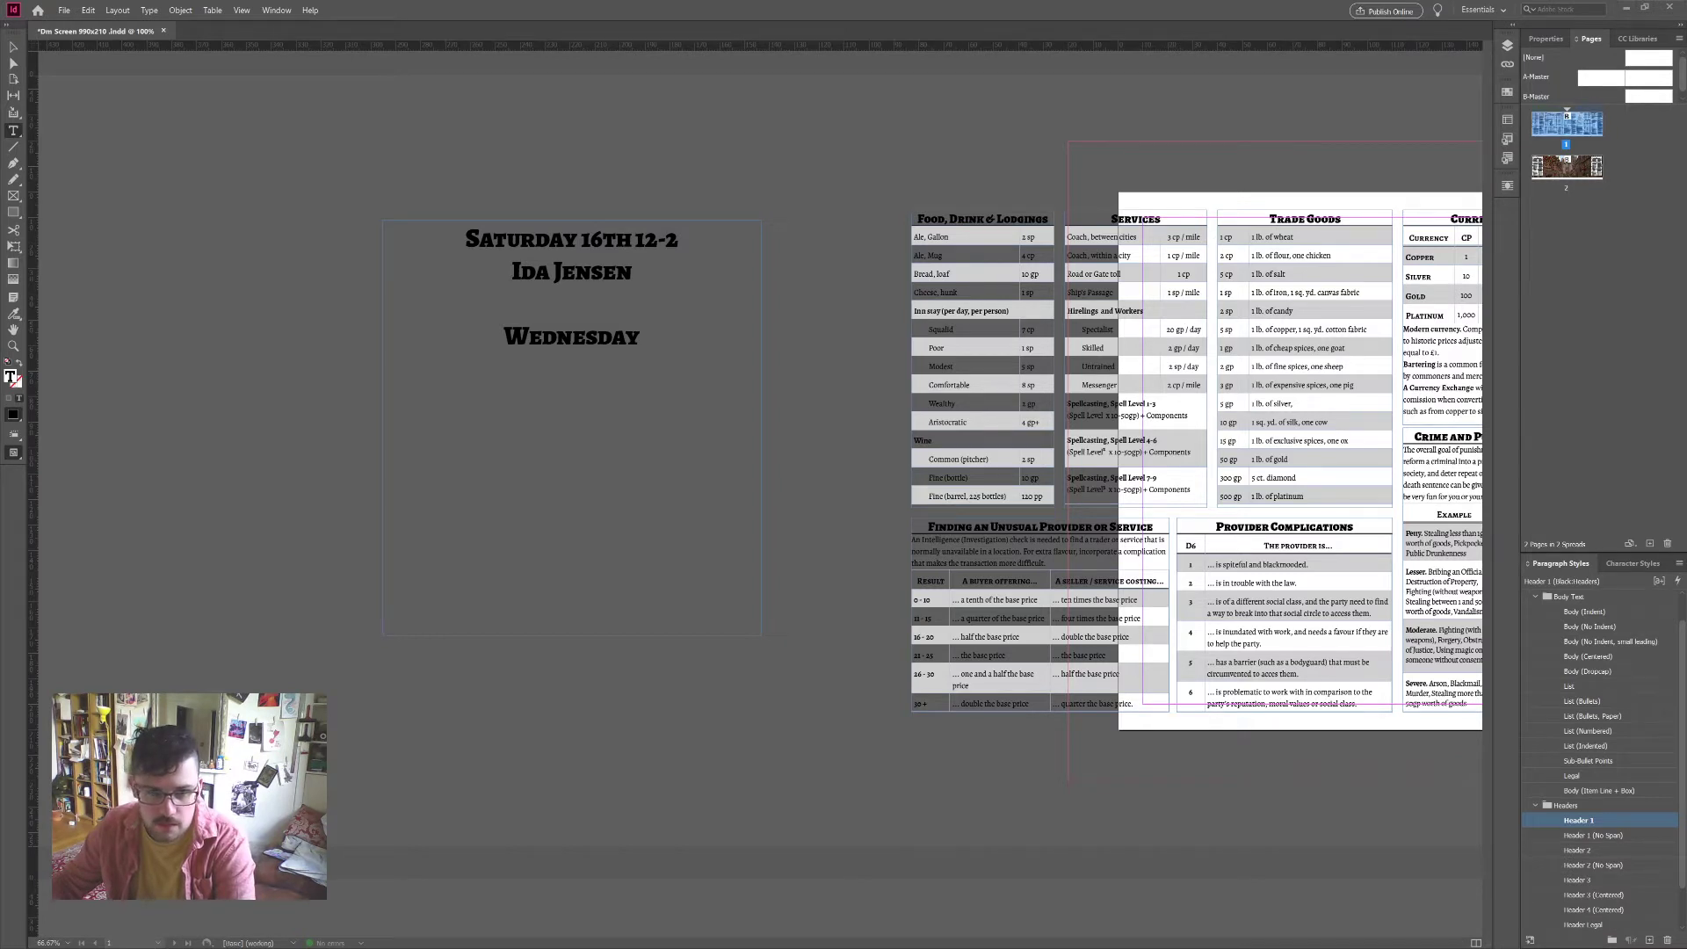
type(" 20th")
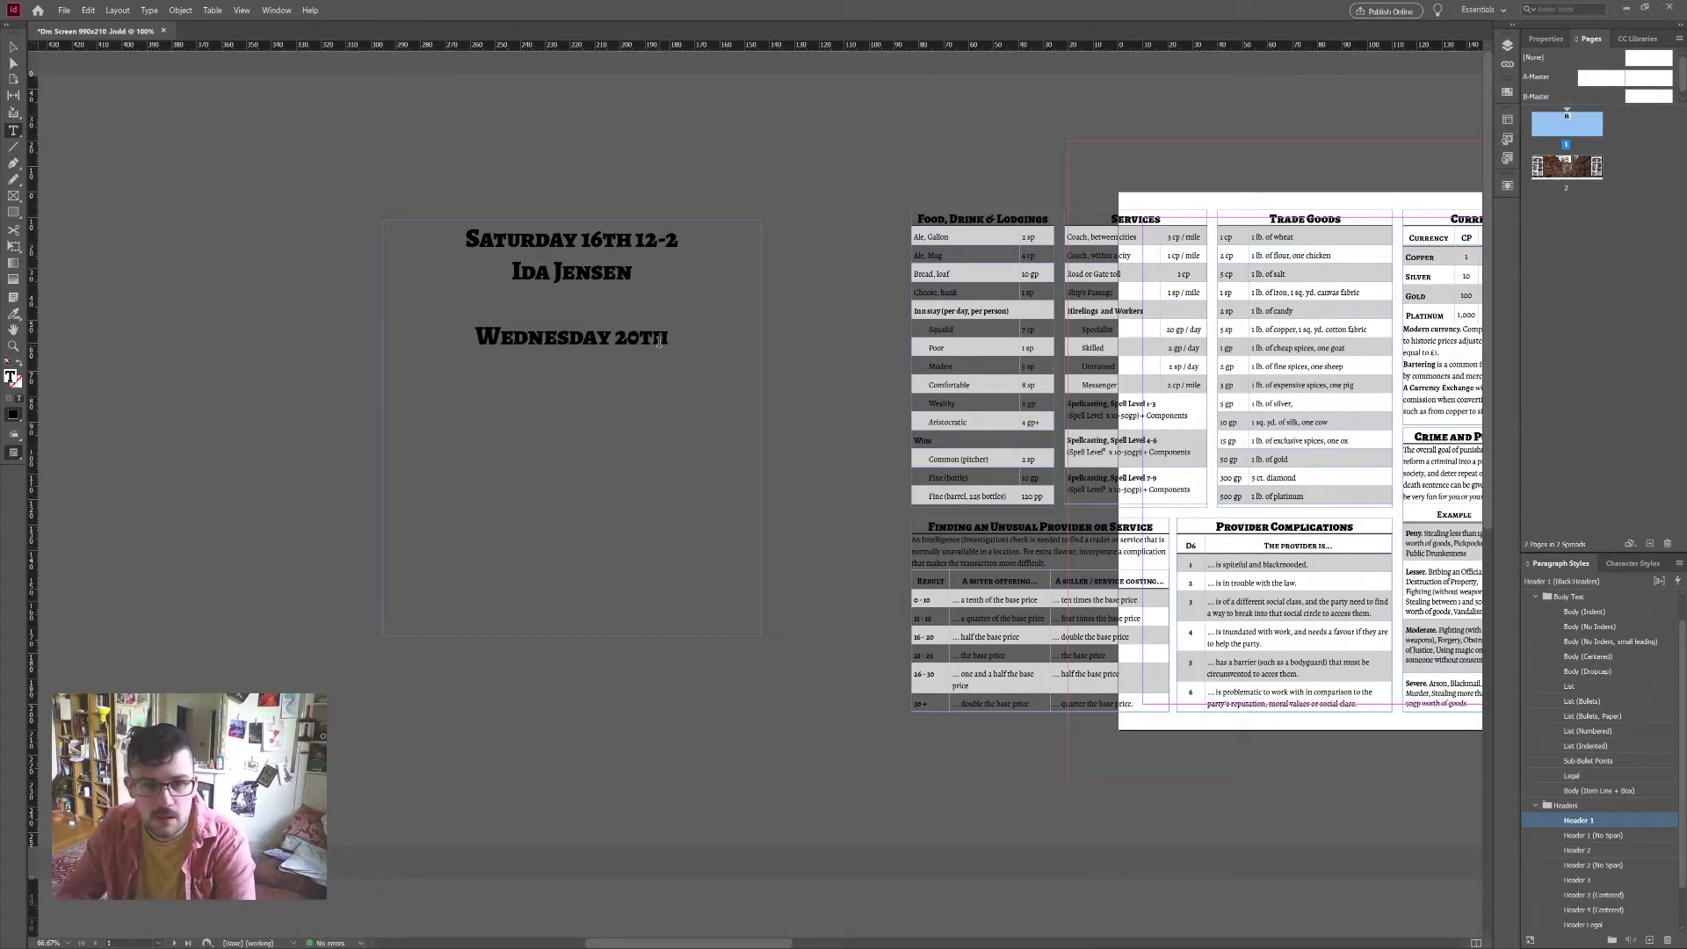
type(" 12-2")
key("Return")
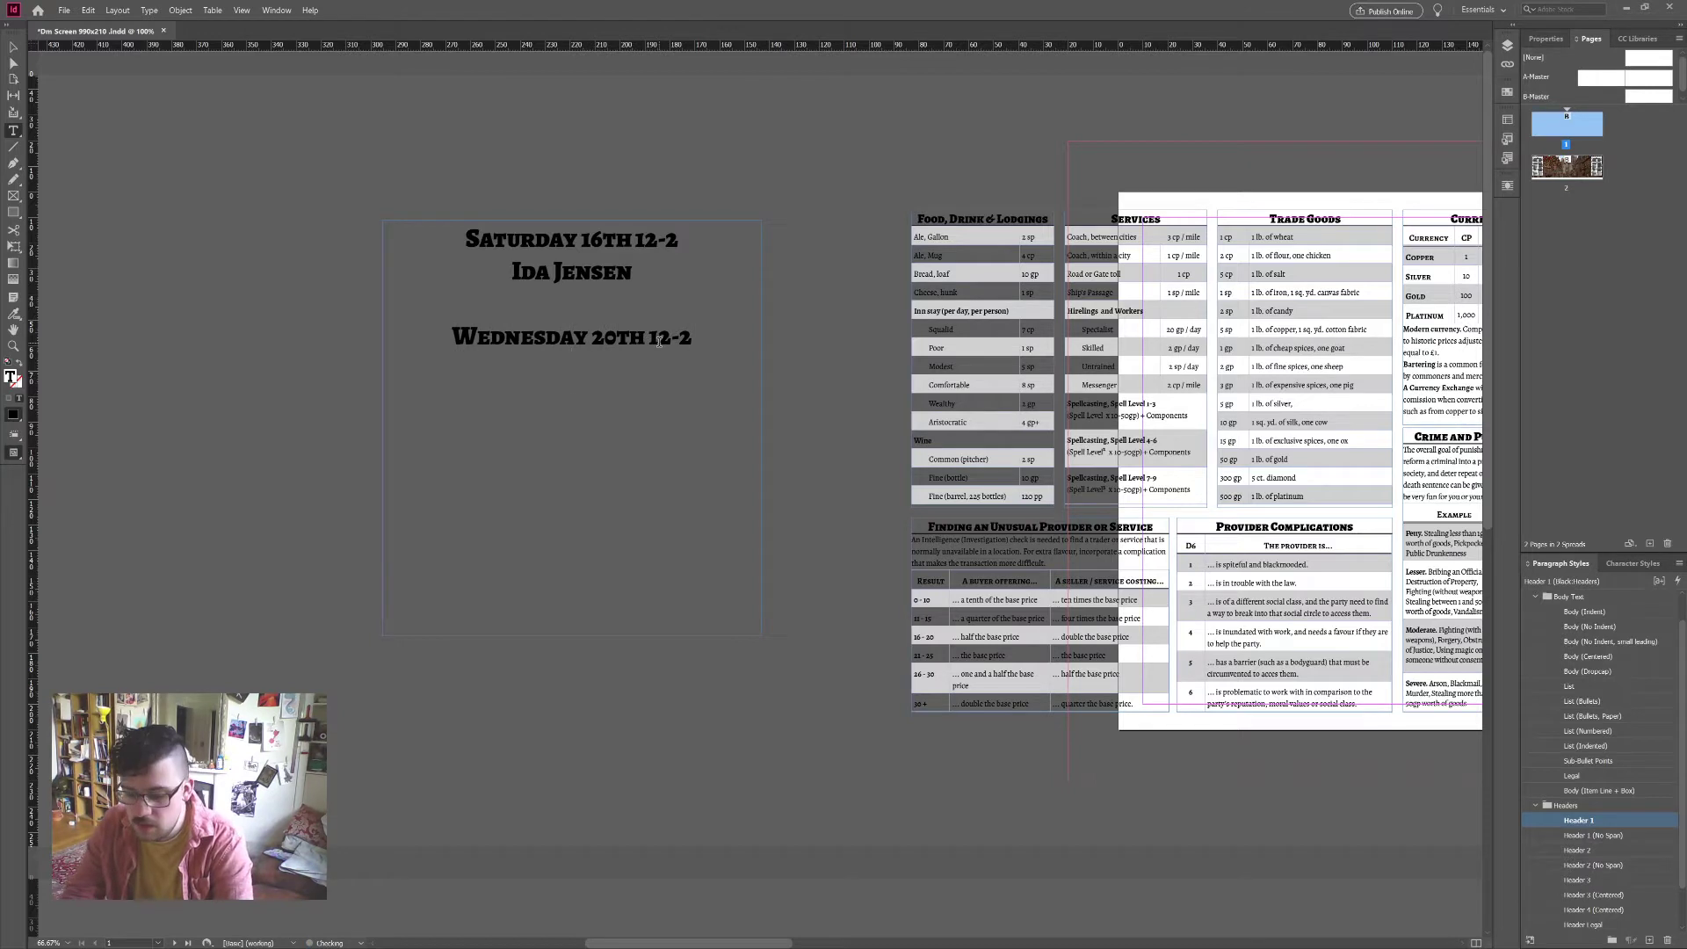
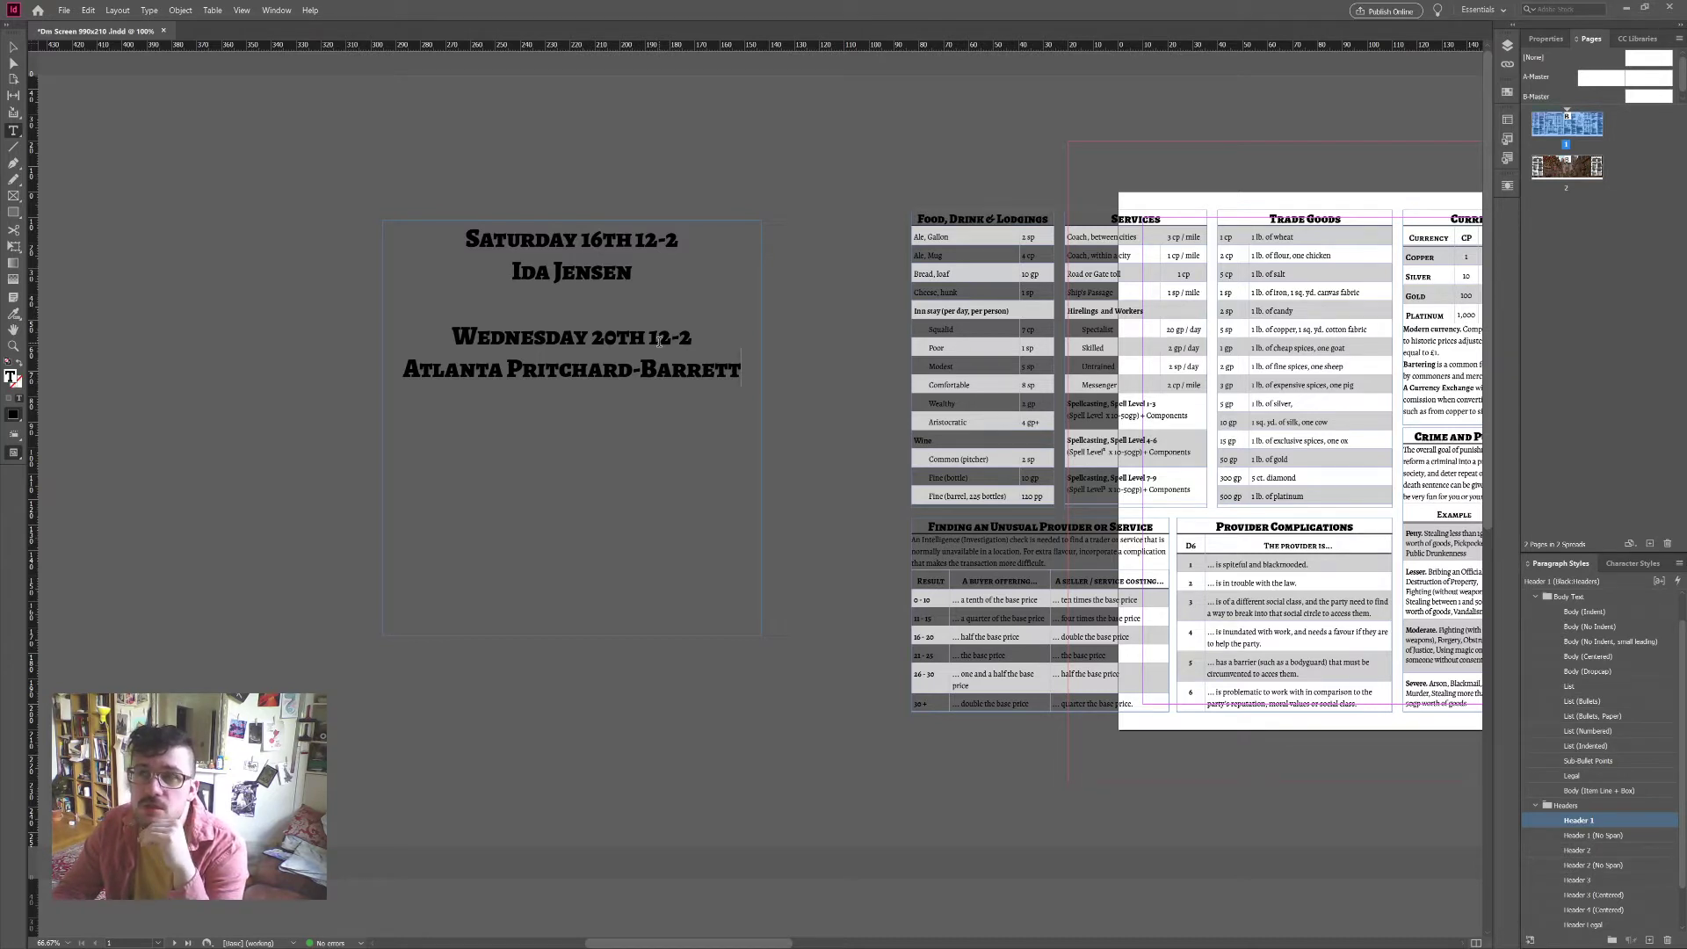
key("Return")
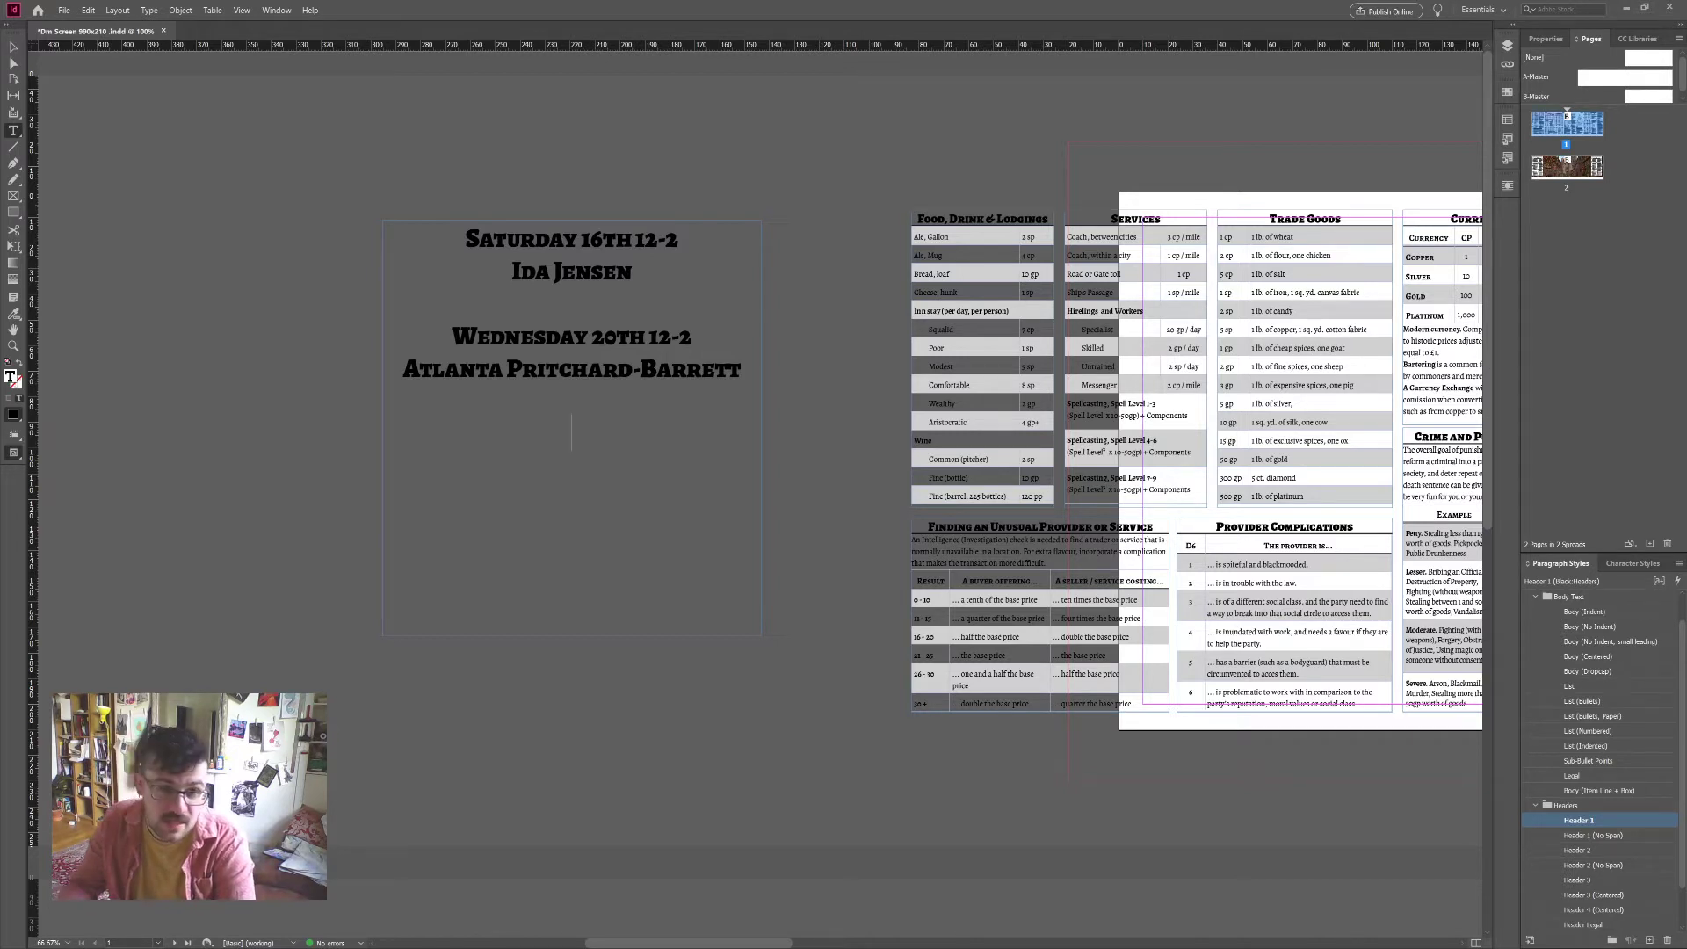
Step: Add a third session date, correcting the day so it reads 'Saturday 23rd 12-2'
type("Saturd")
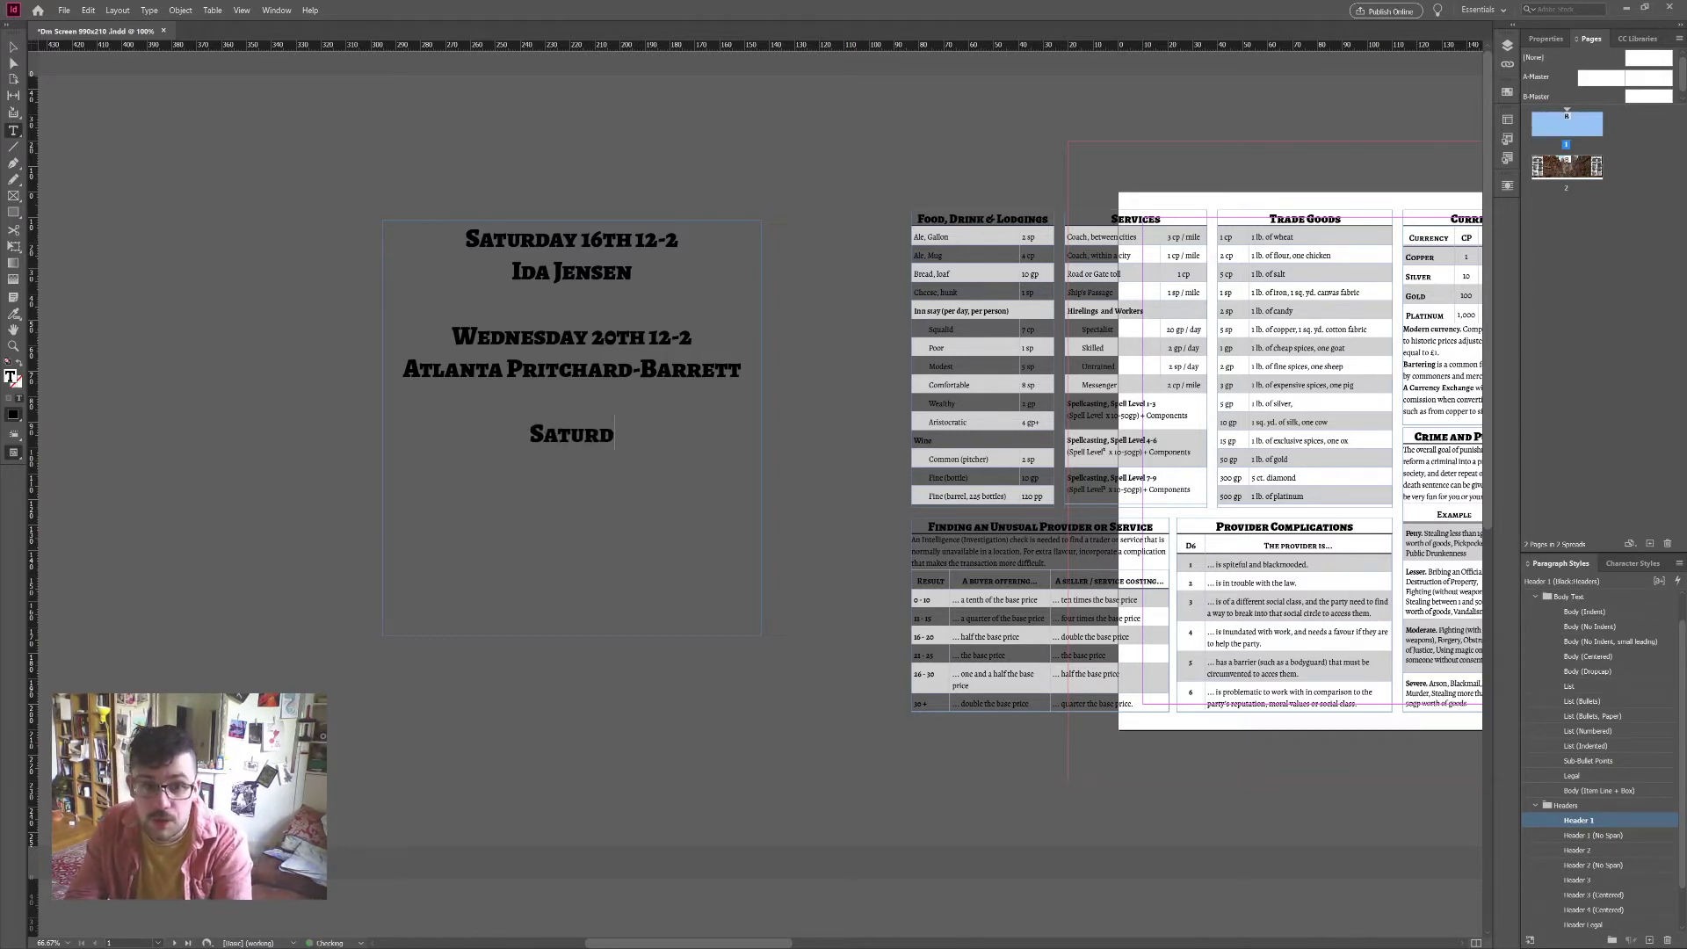
type("ay 12-2")
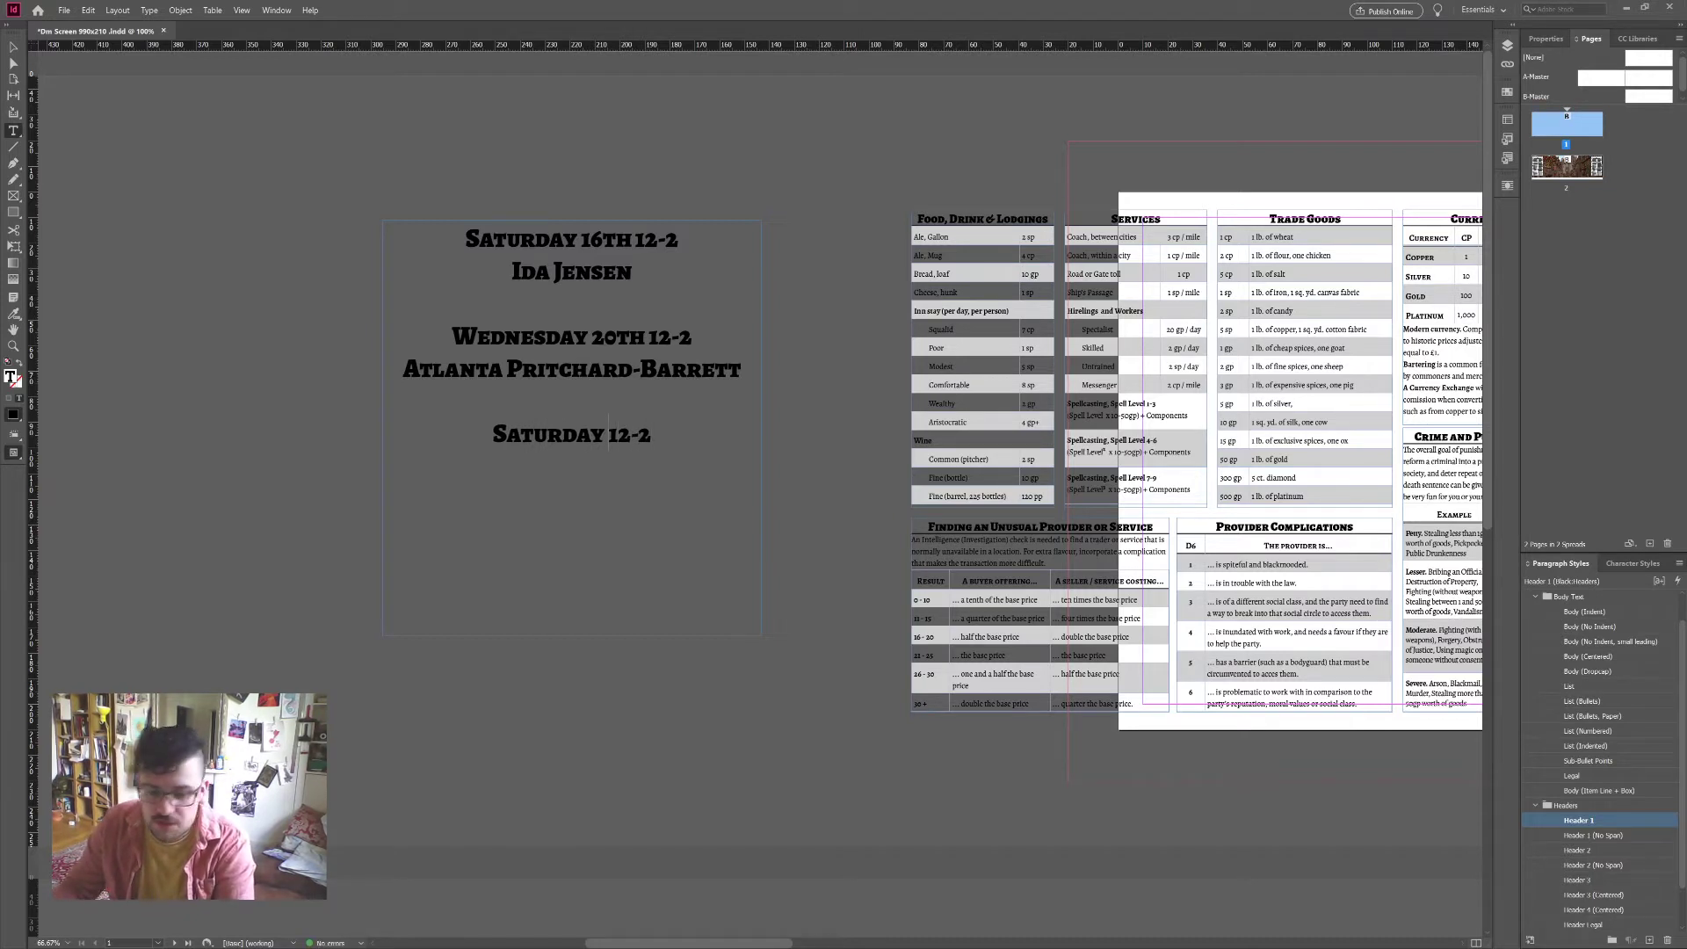
left_click(607, 422)
type("26th")
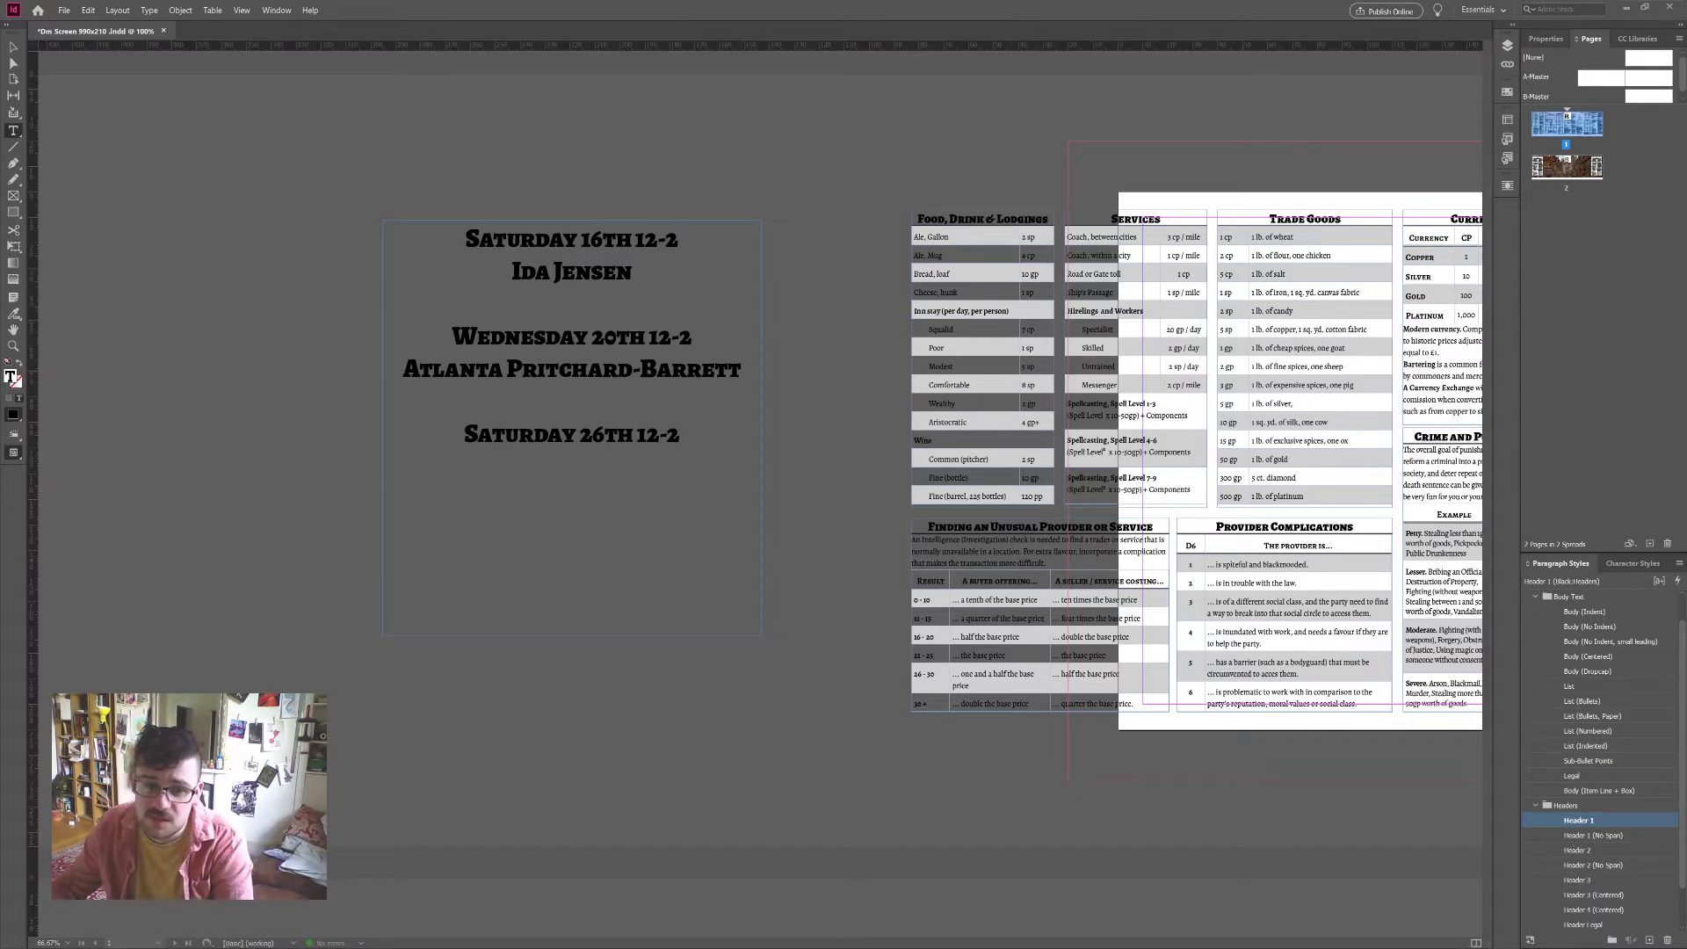
key("BackSpace")
key("BackSpace")
key("BackSpace")
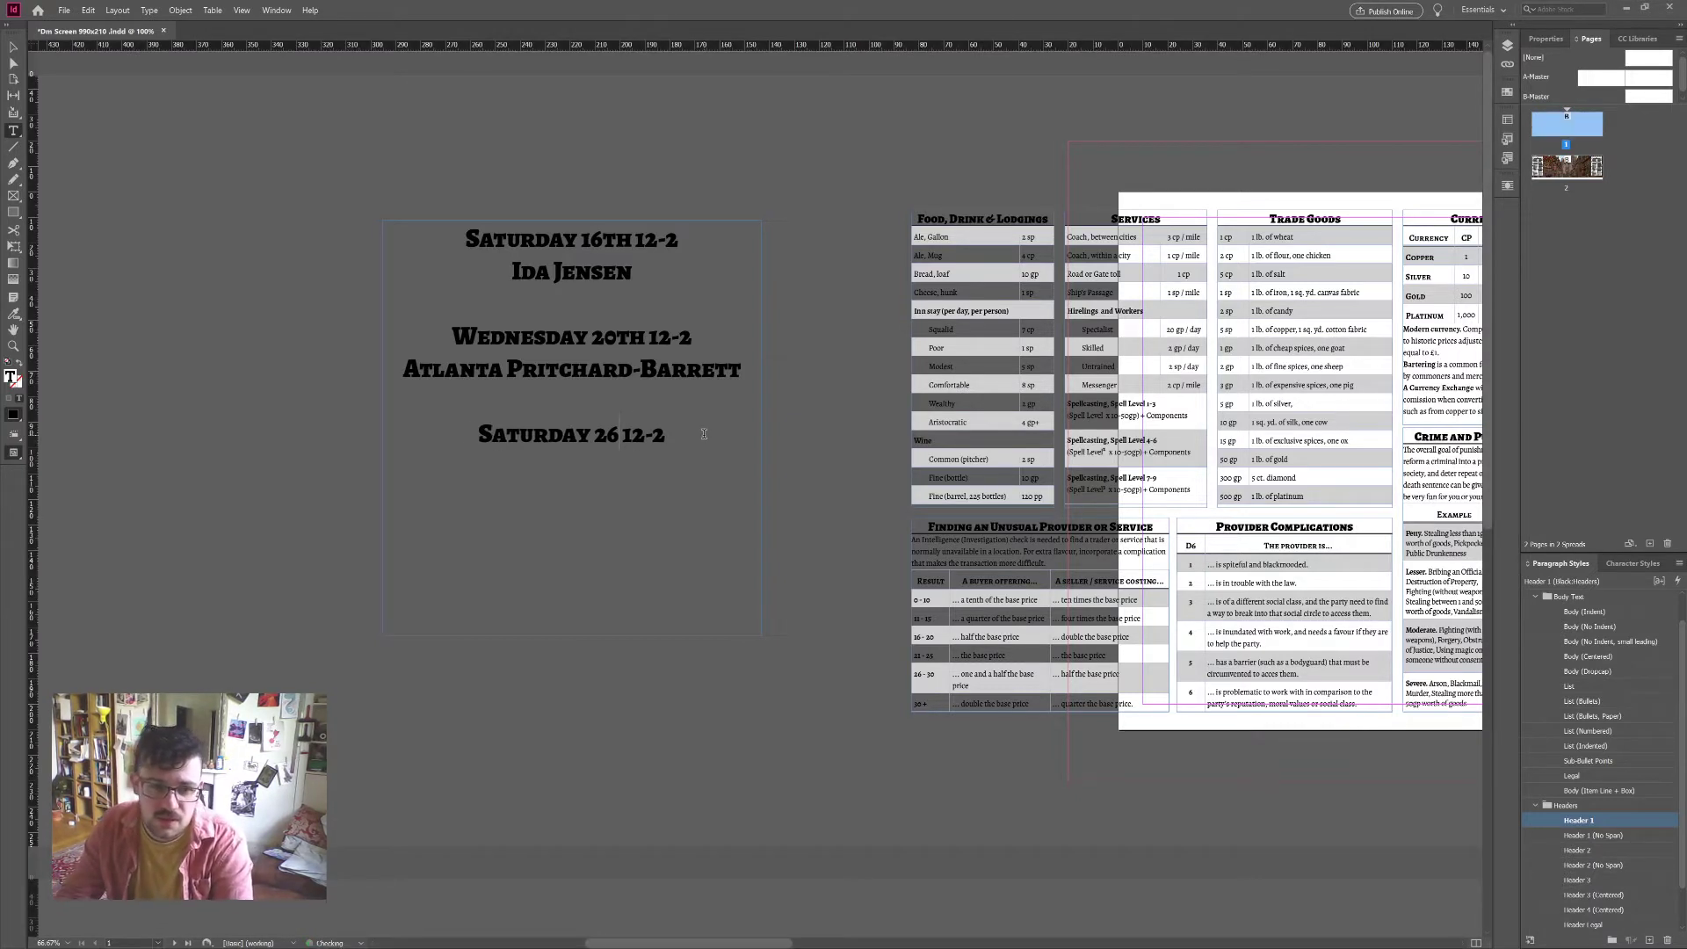
type("3rd")
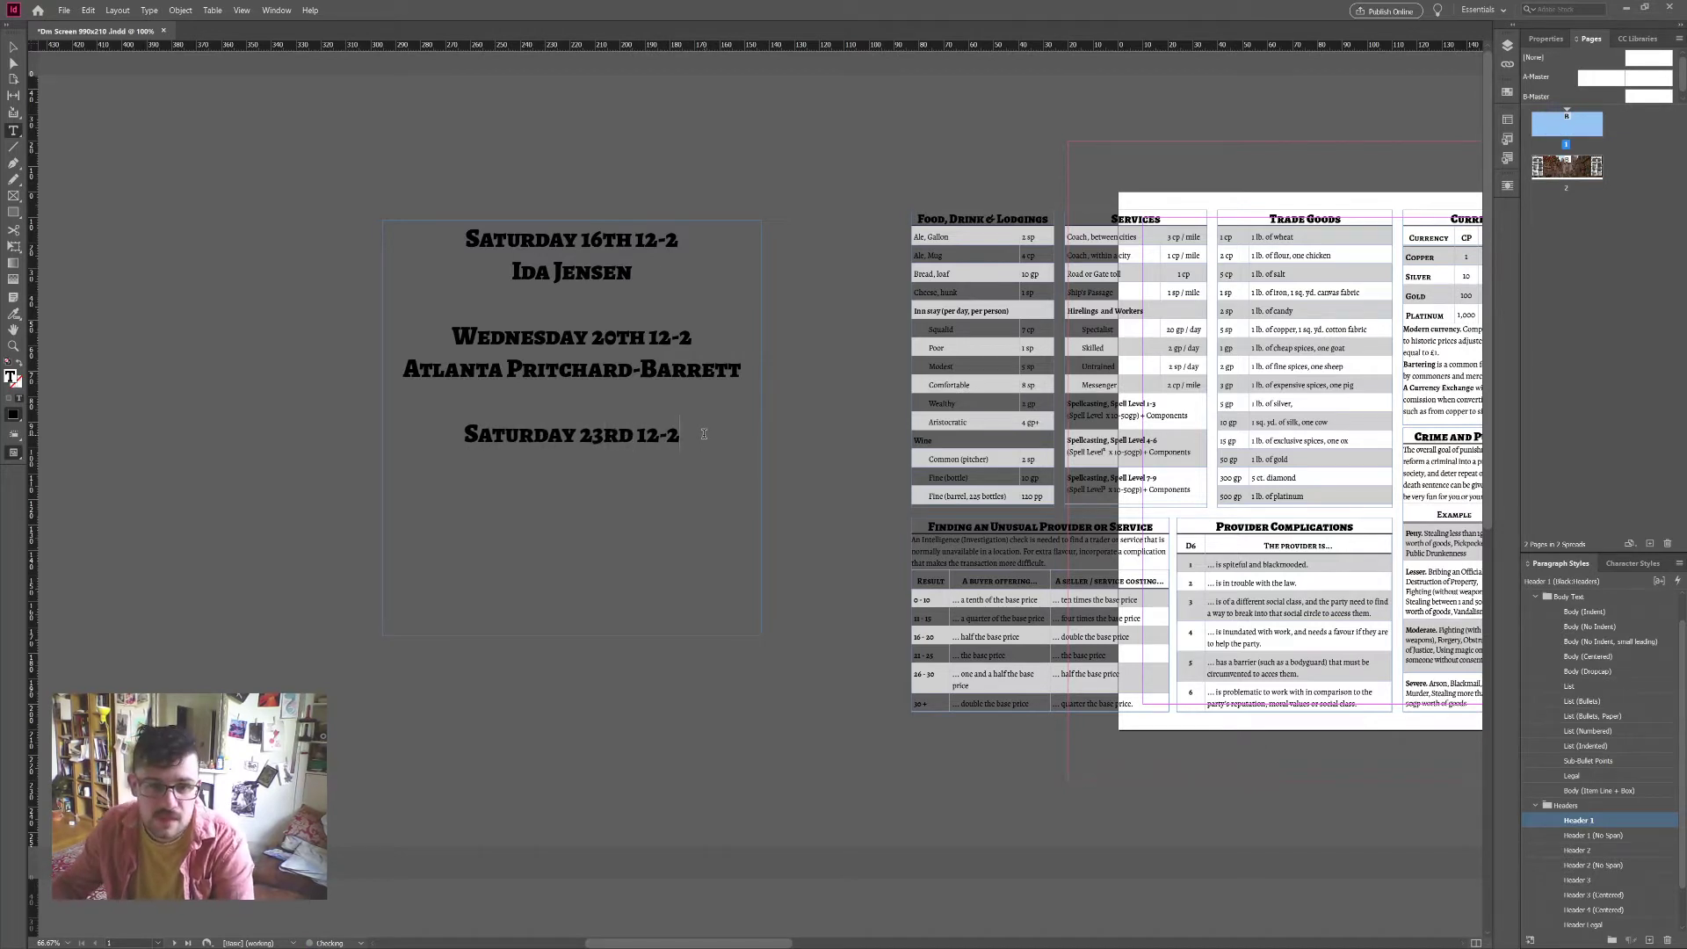
key("Return")
Step: Type 'Me! Myself! and I!' under the third date, then select all the frame's text
type("Me")
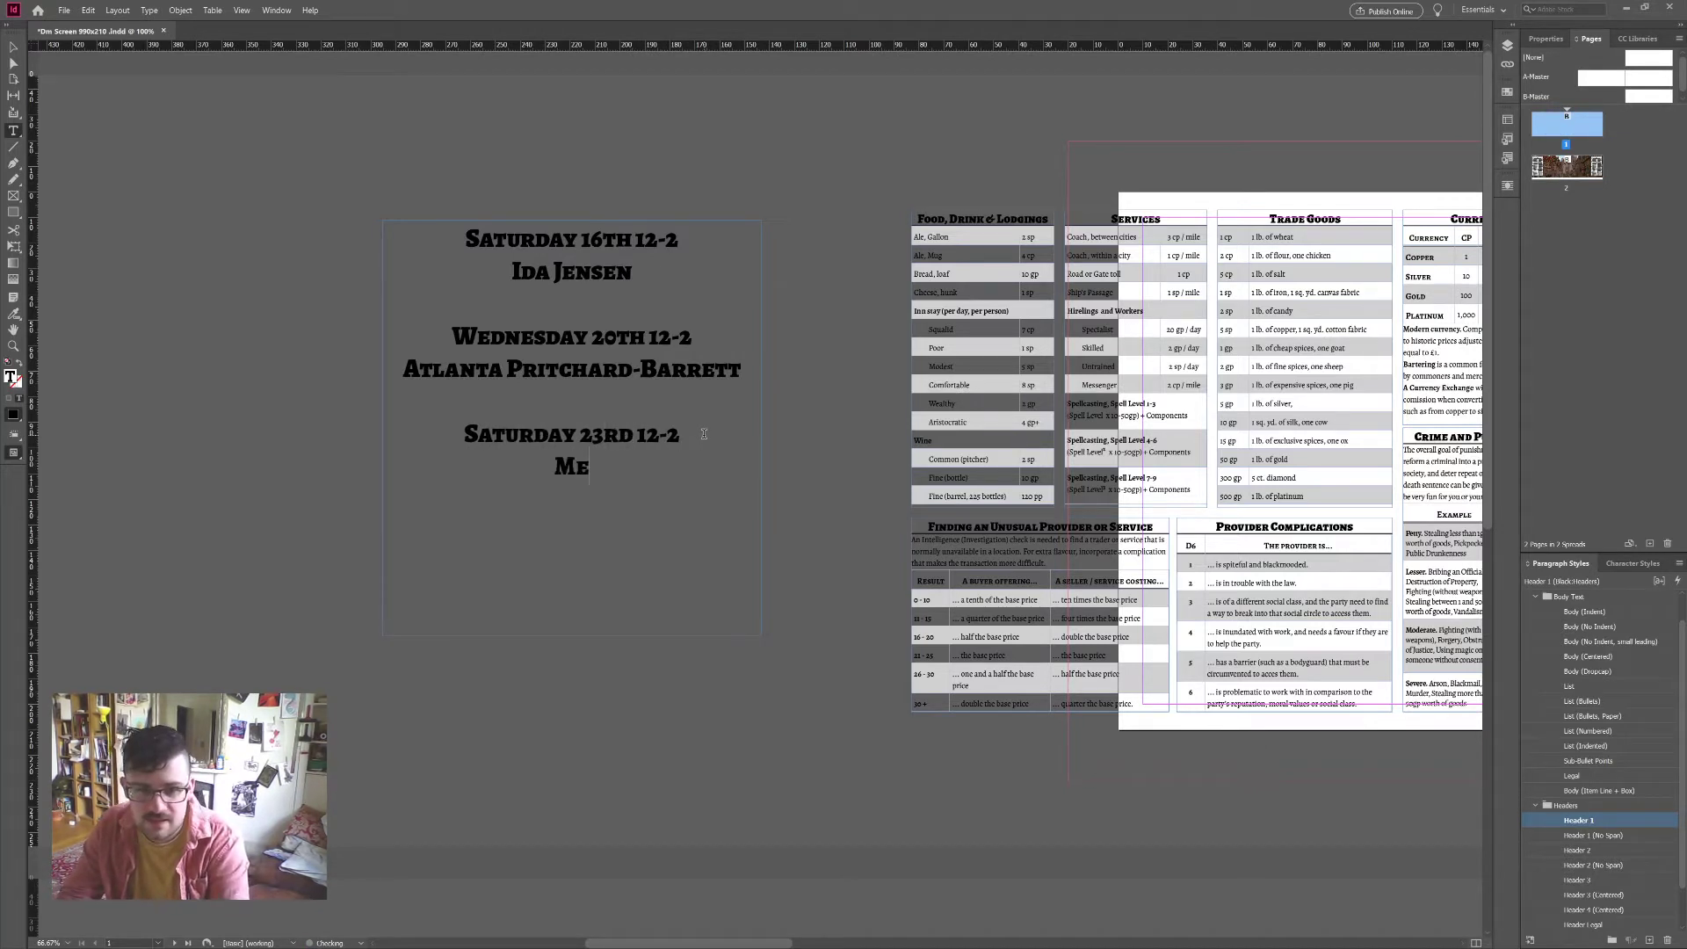
type("! Myself! ad")
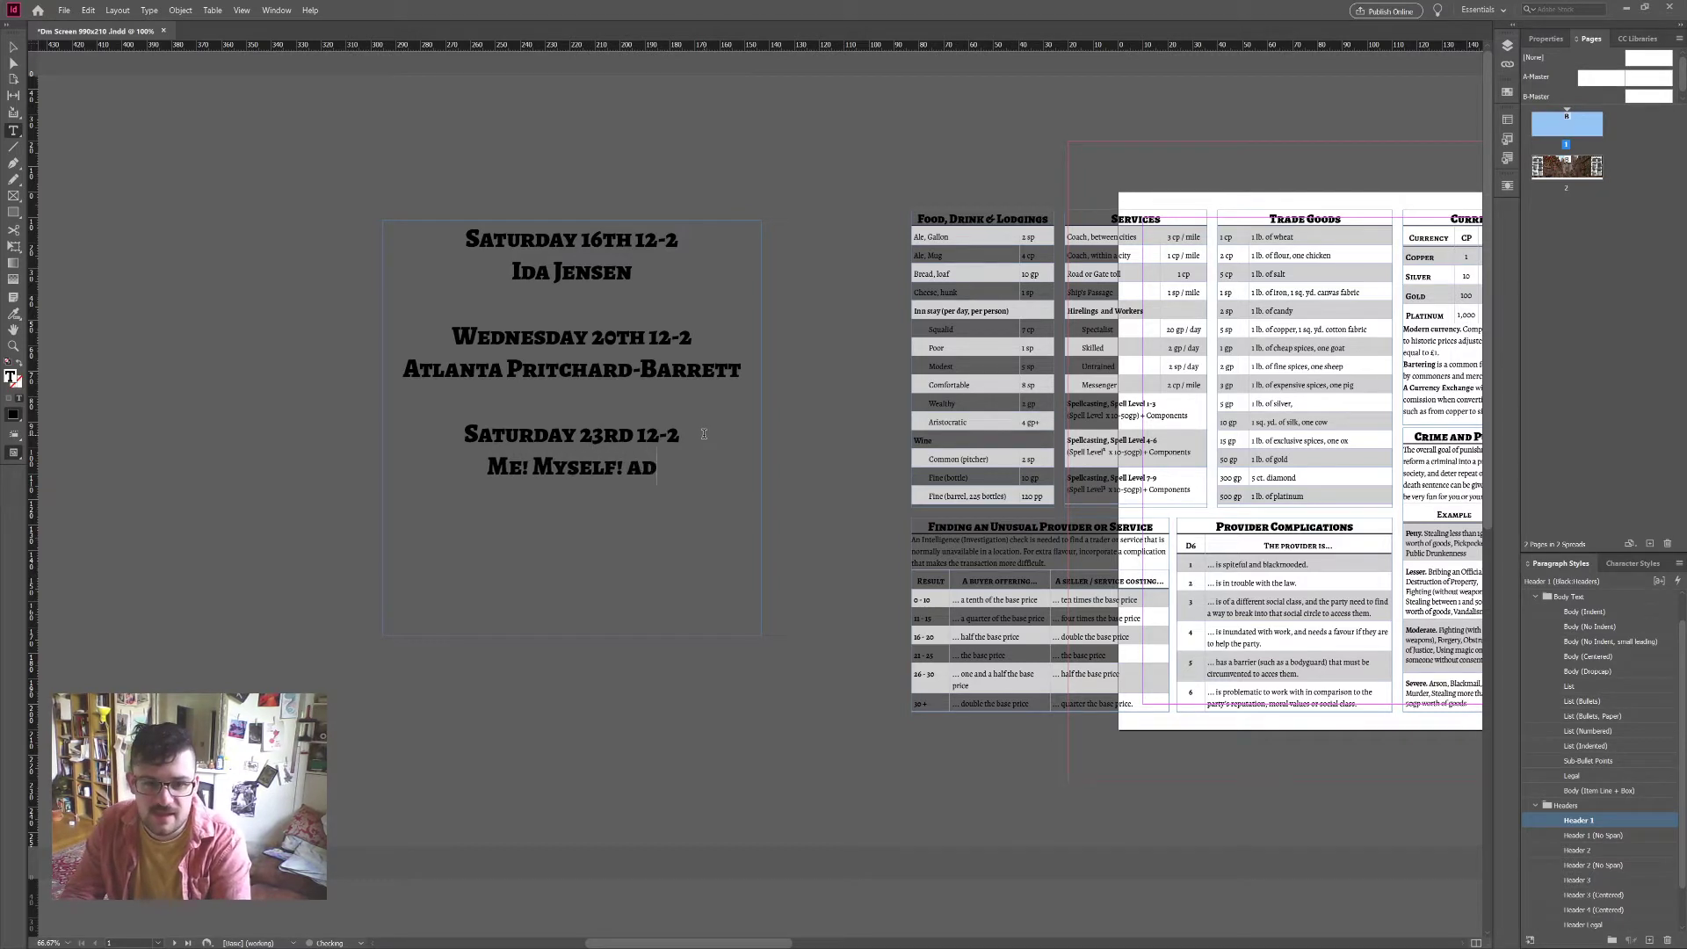
key("BackSpace")
type("nd I!")
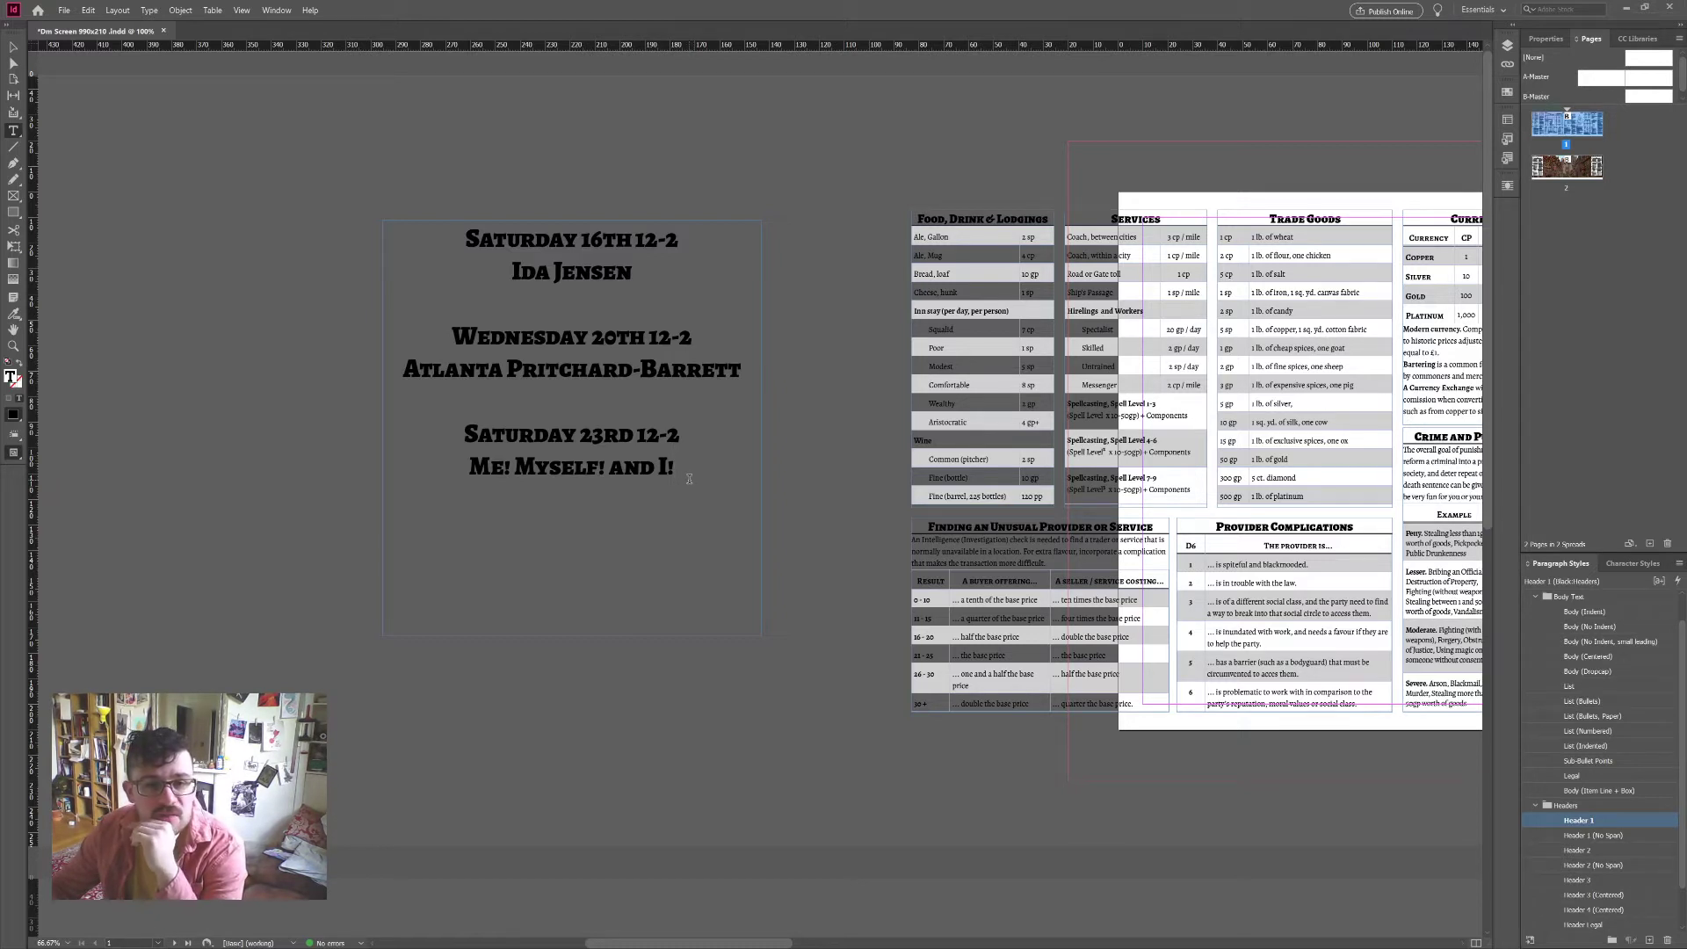
key("ctrl+a")
Step: Delete all the schedule text and then the empty text frame itself
key("BackSpace")
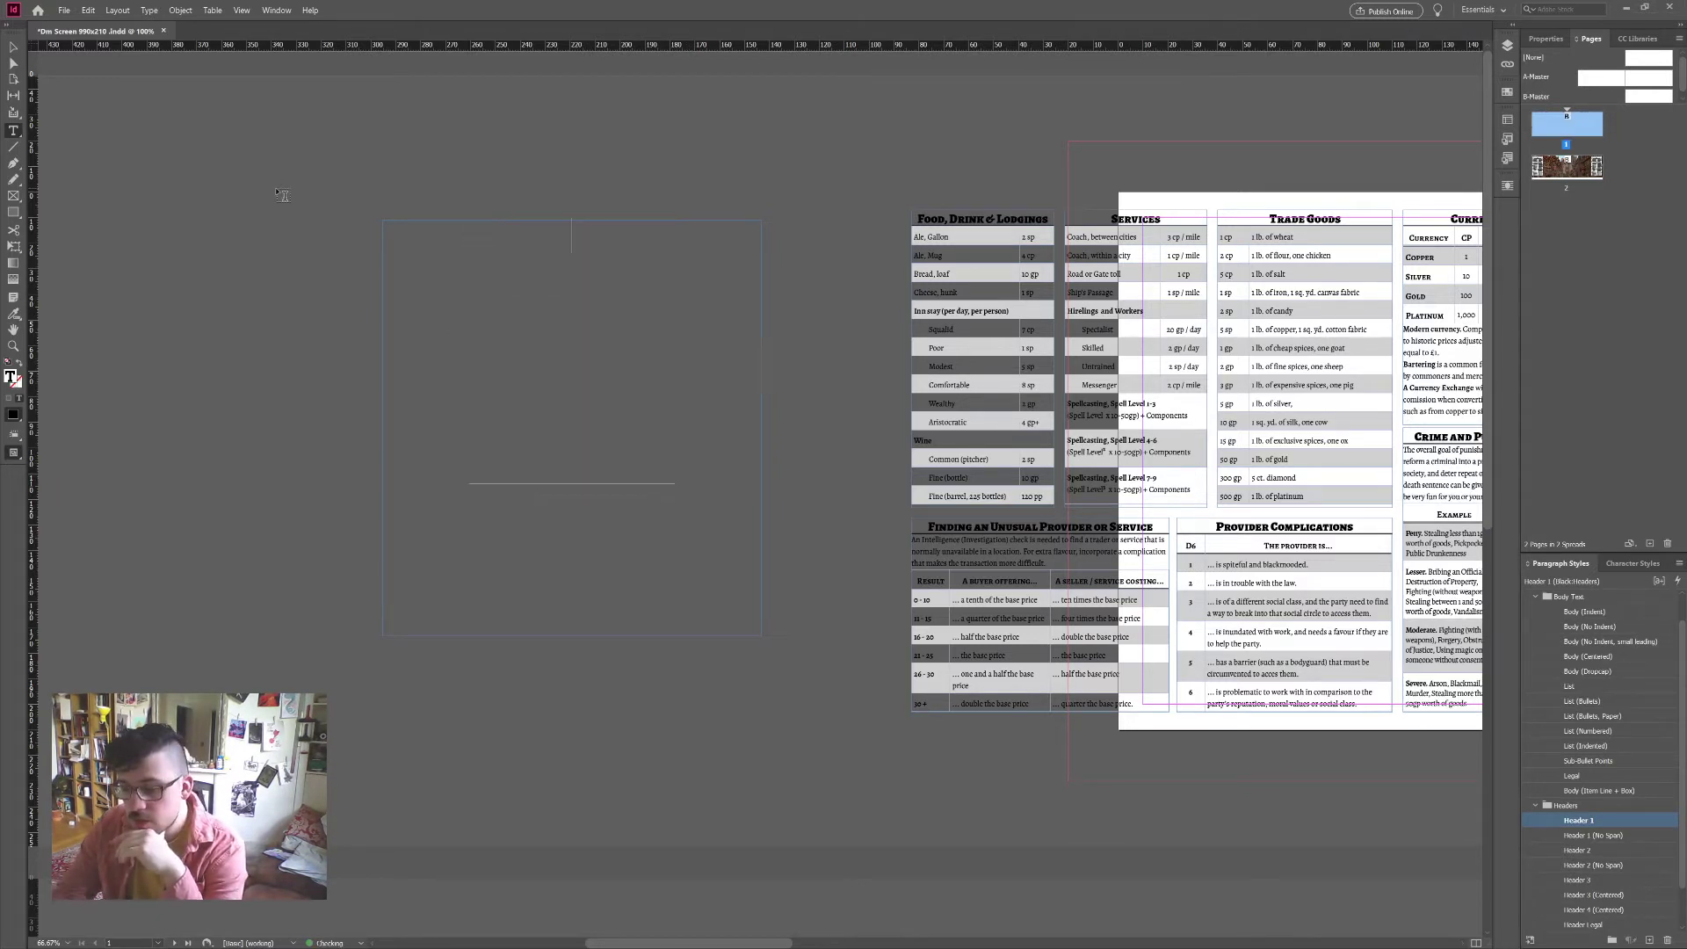
left_click(13, 48)
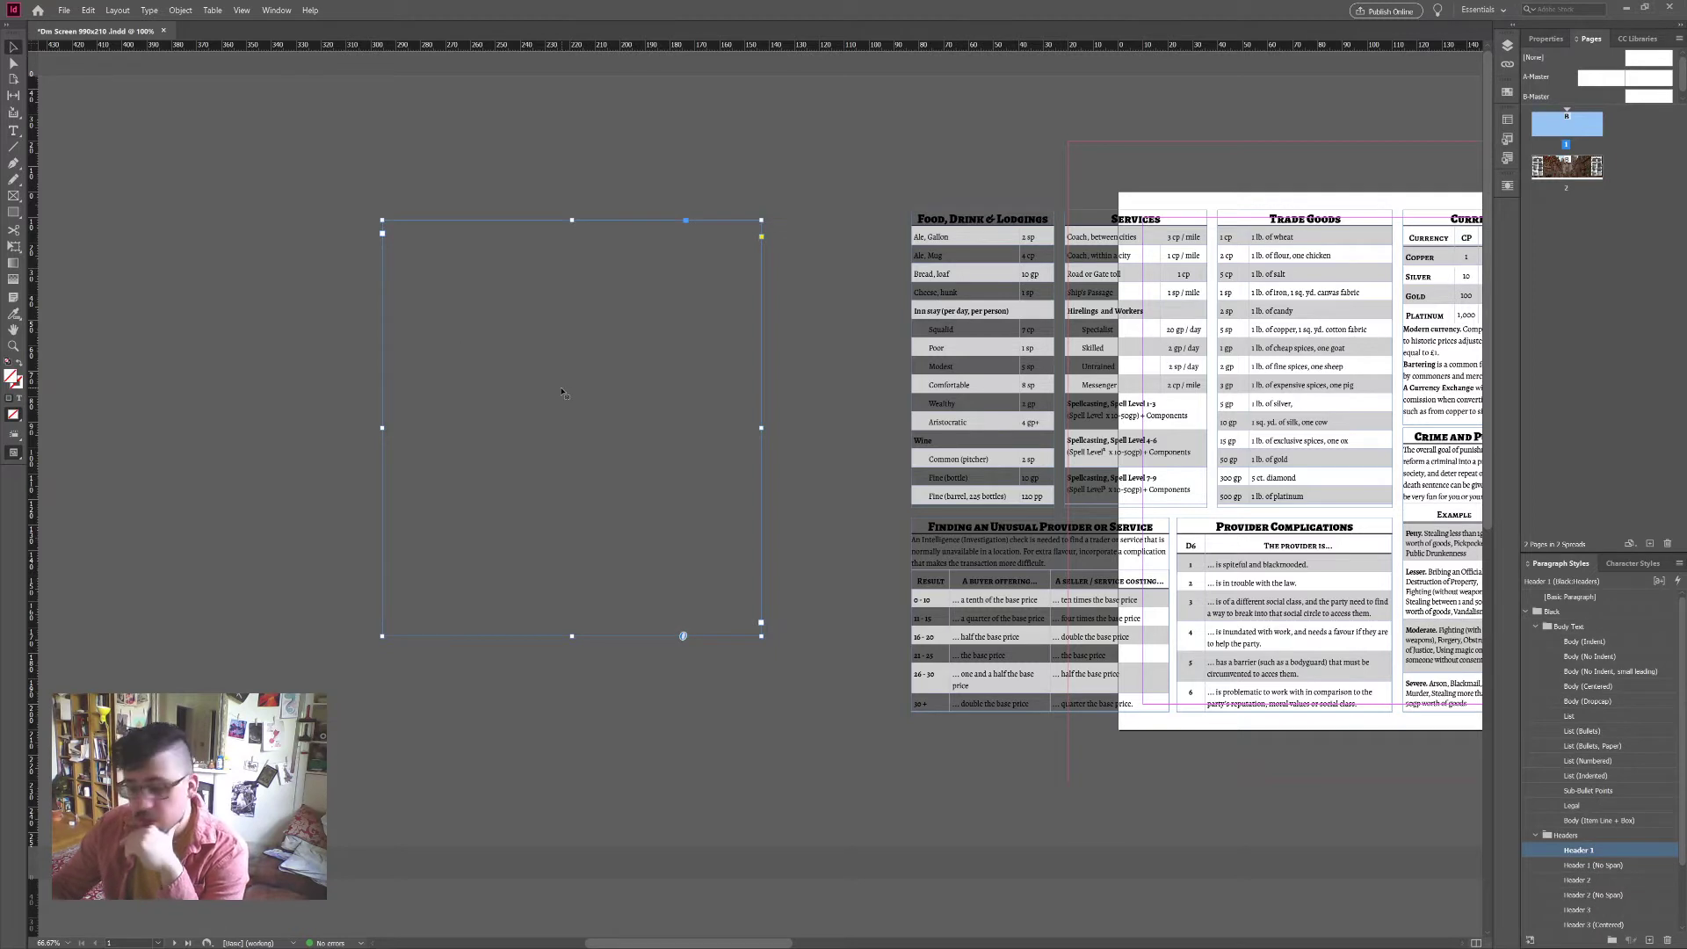
key("Delete")
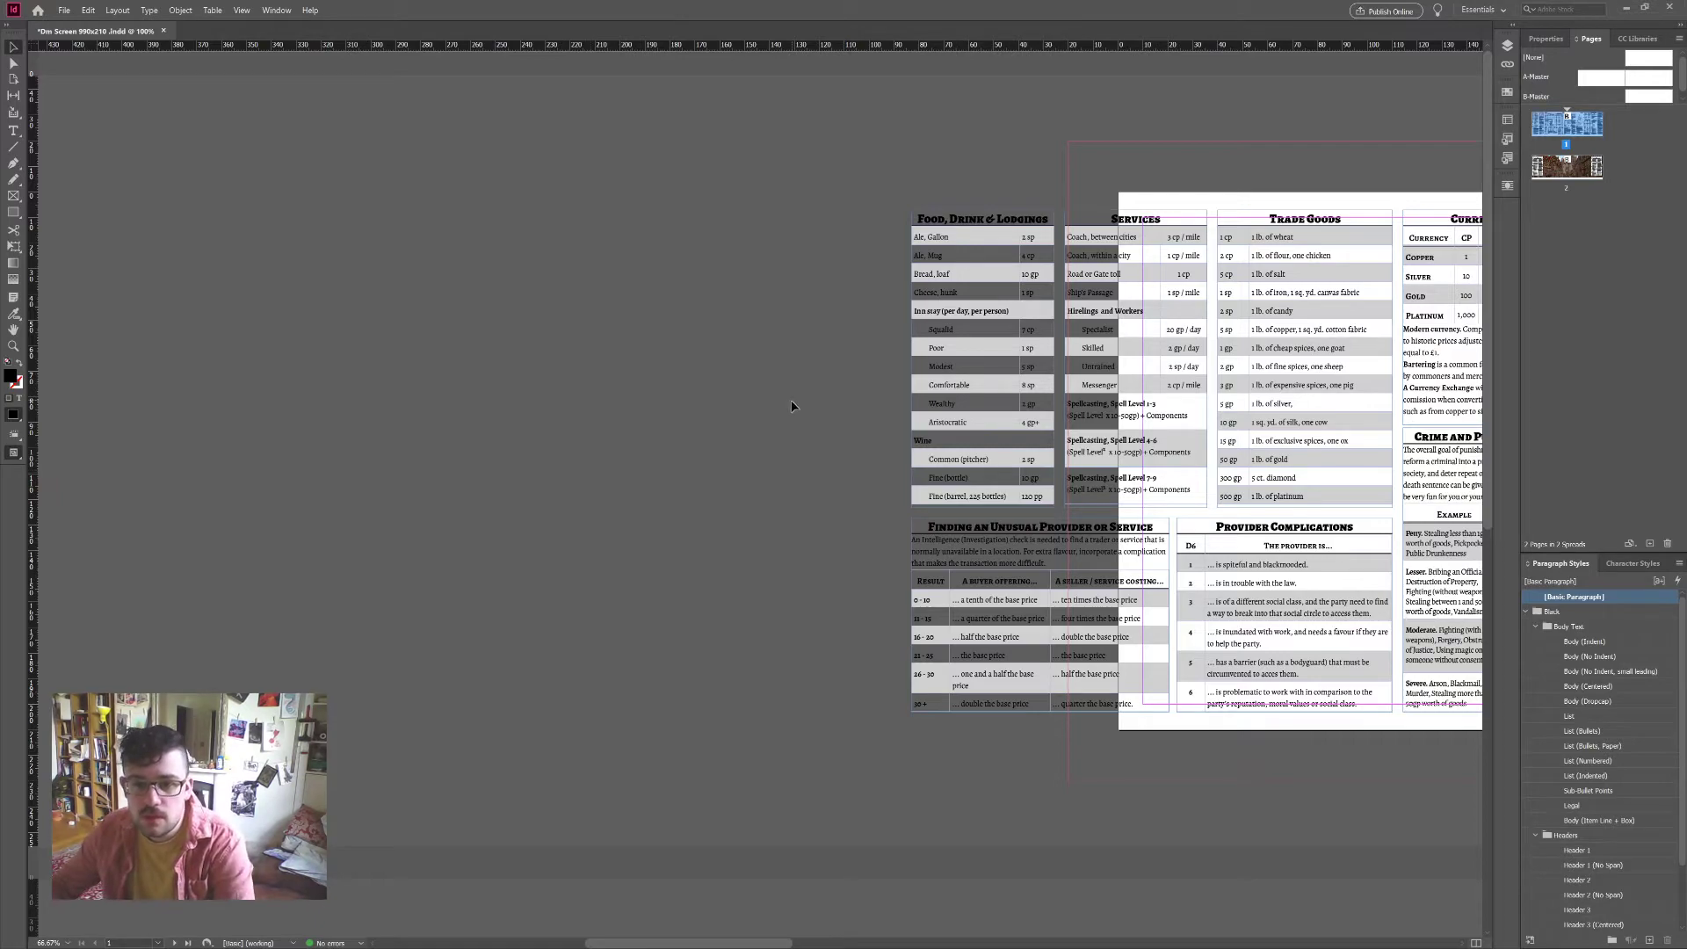
Step: Zoom out to show both spreads, then zoom back to 100% on the front spread
key("ctrl+alt+0")
key("ctrl+minus")
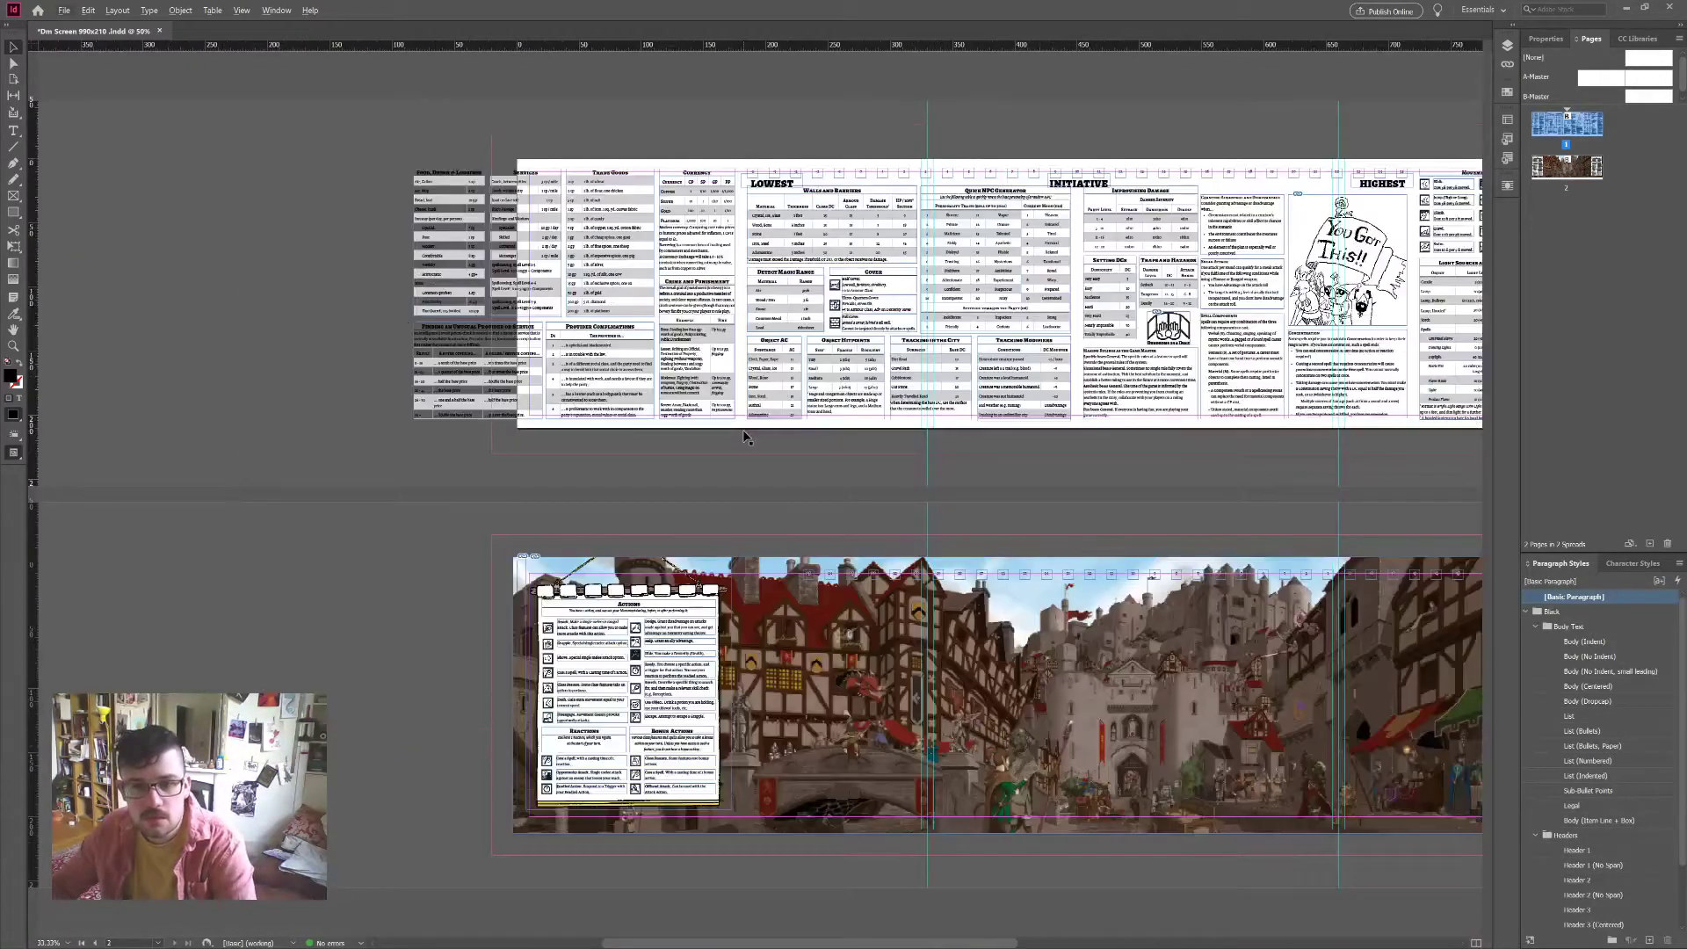
scroll(744, 437, "right", 8)
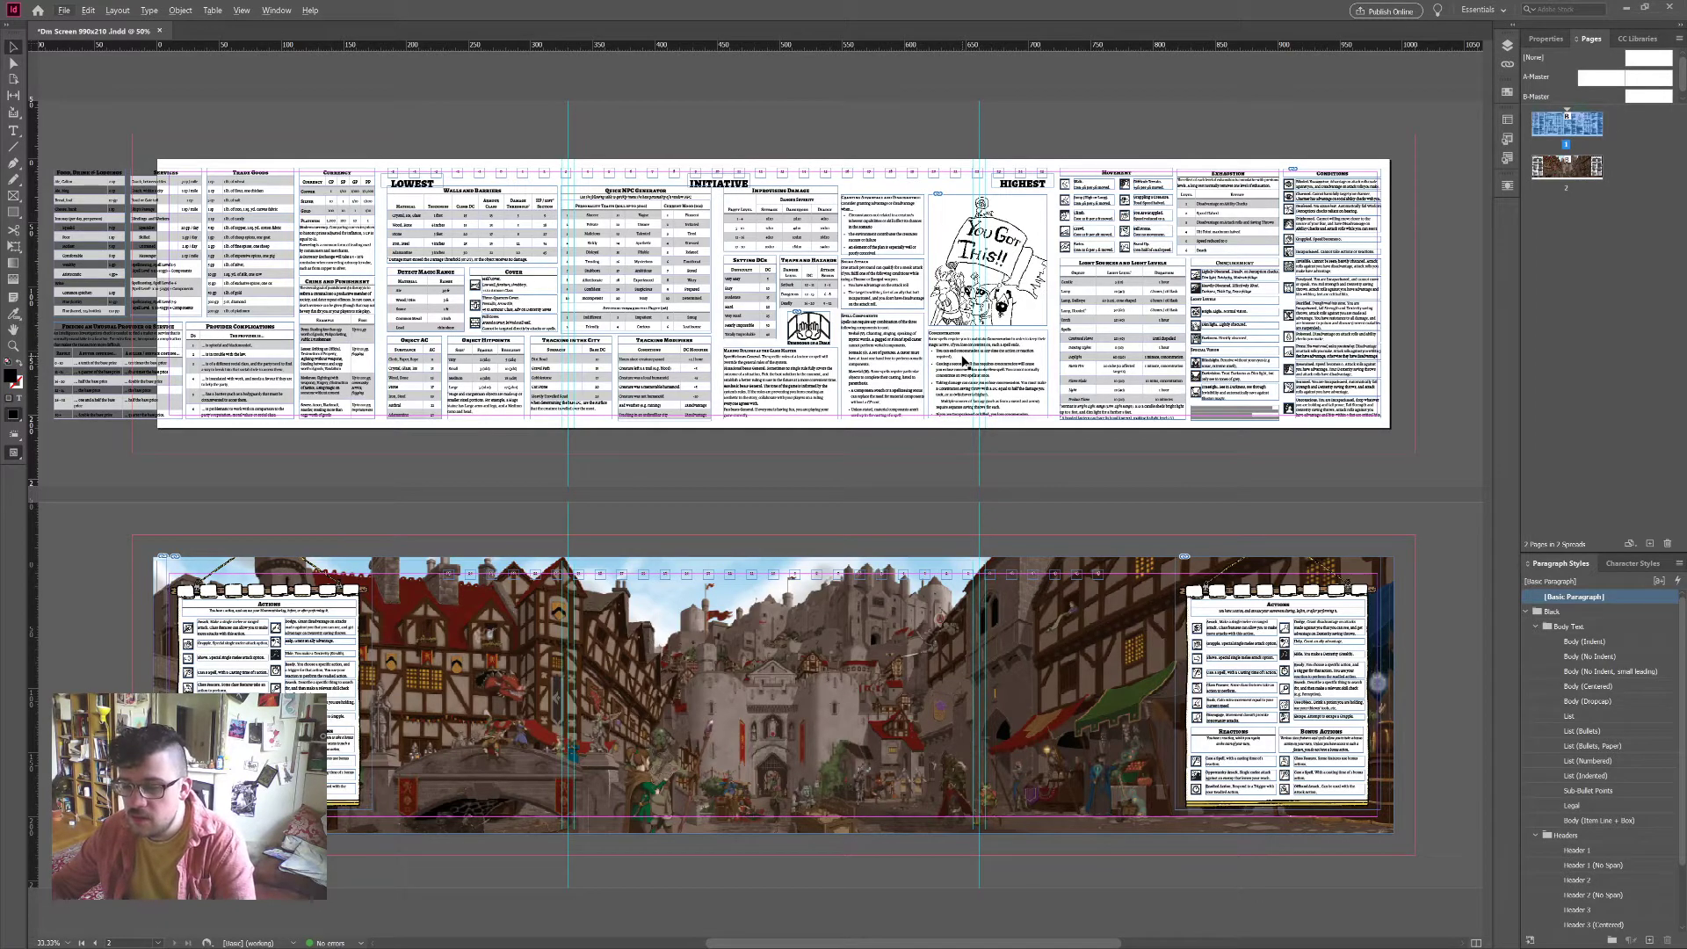
key("ctrl+equal")
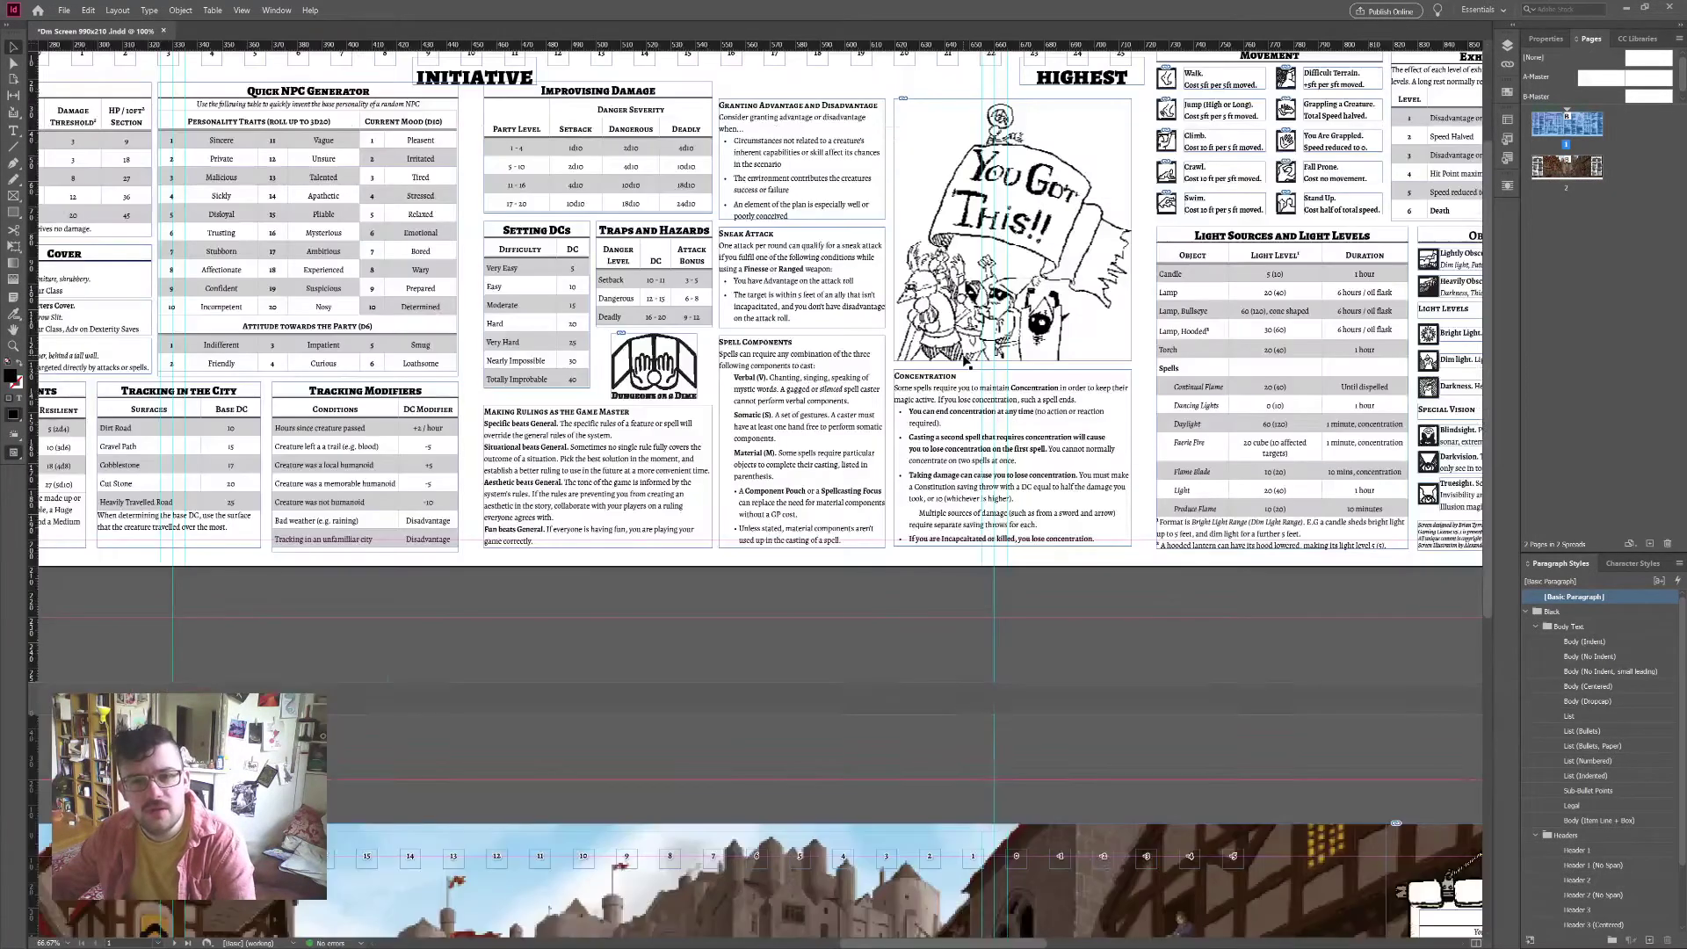
key("ctrl+equal")
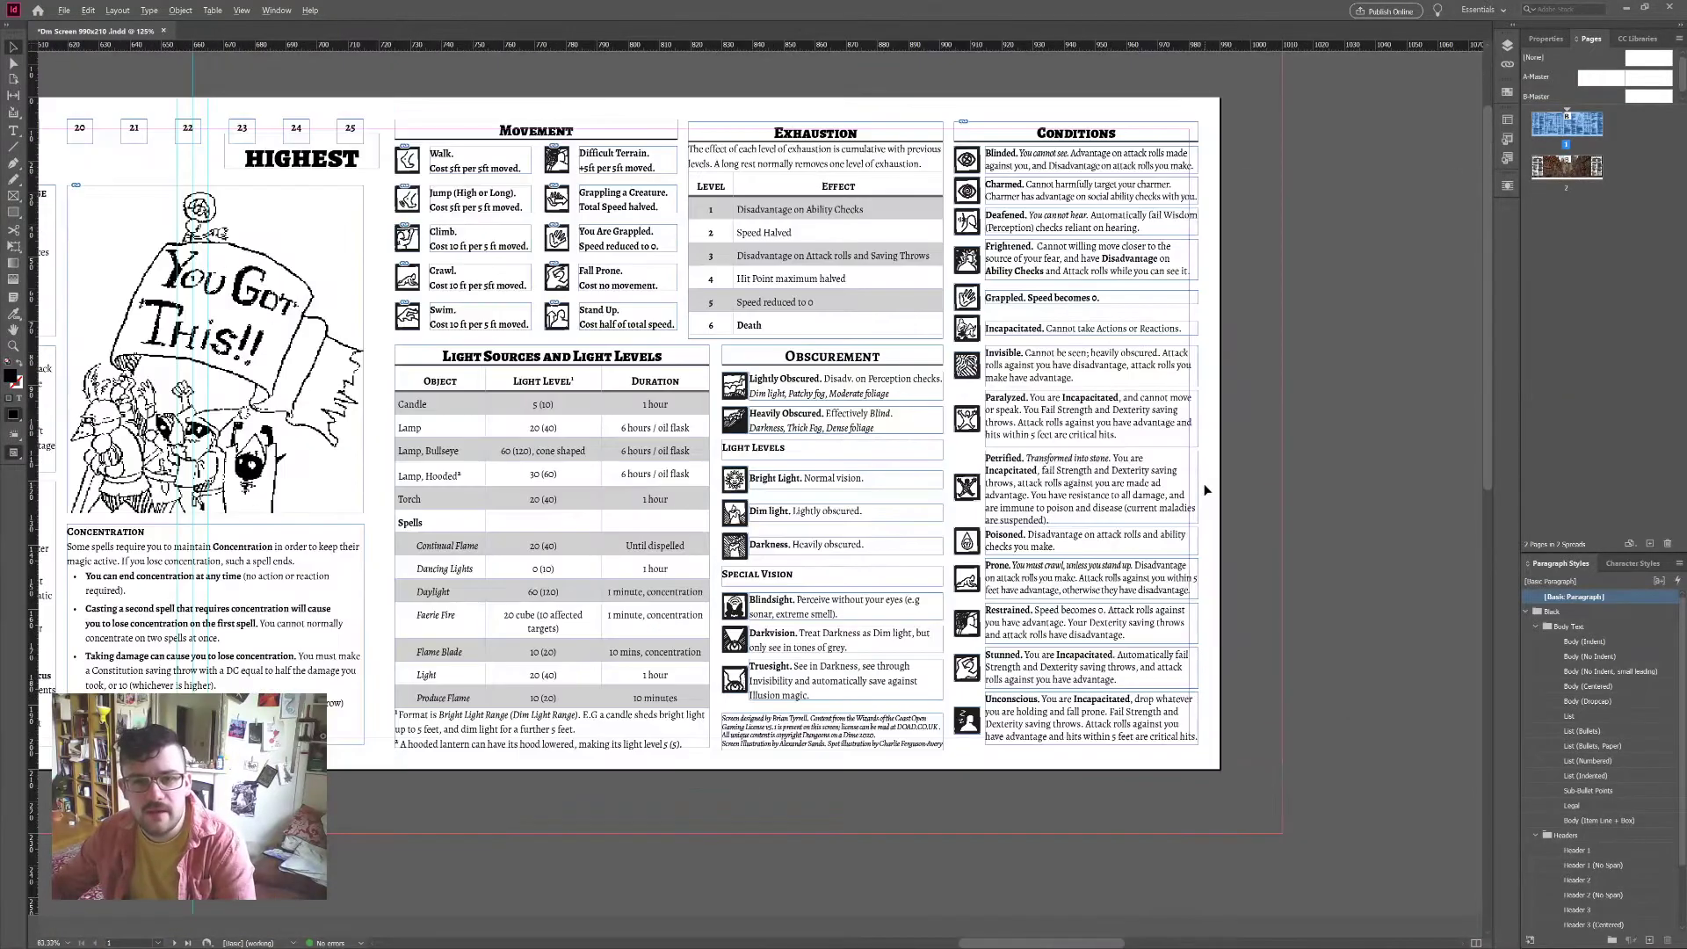
scroll(1207, 490, "left", 2)
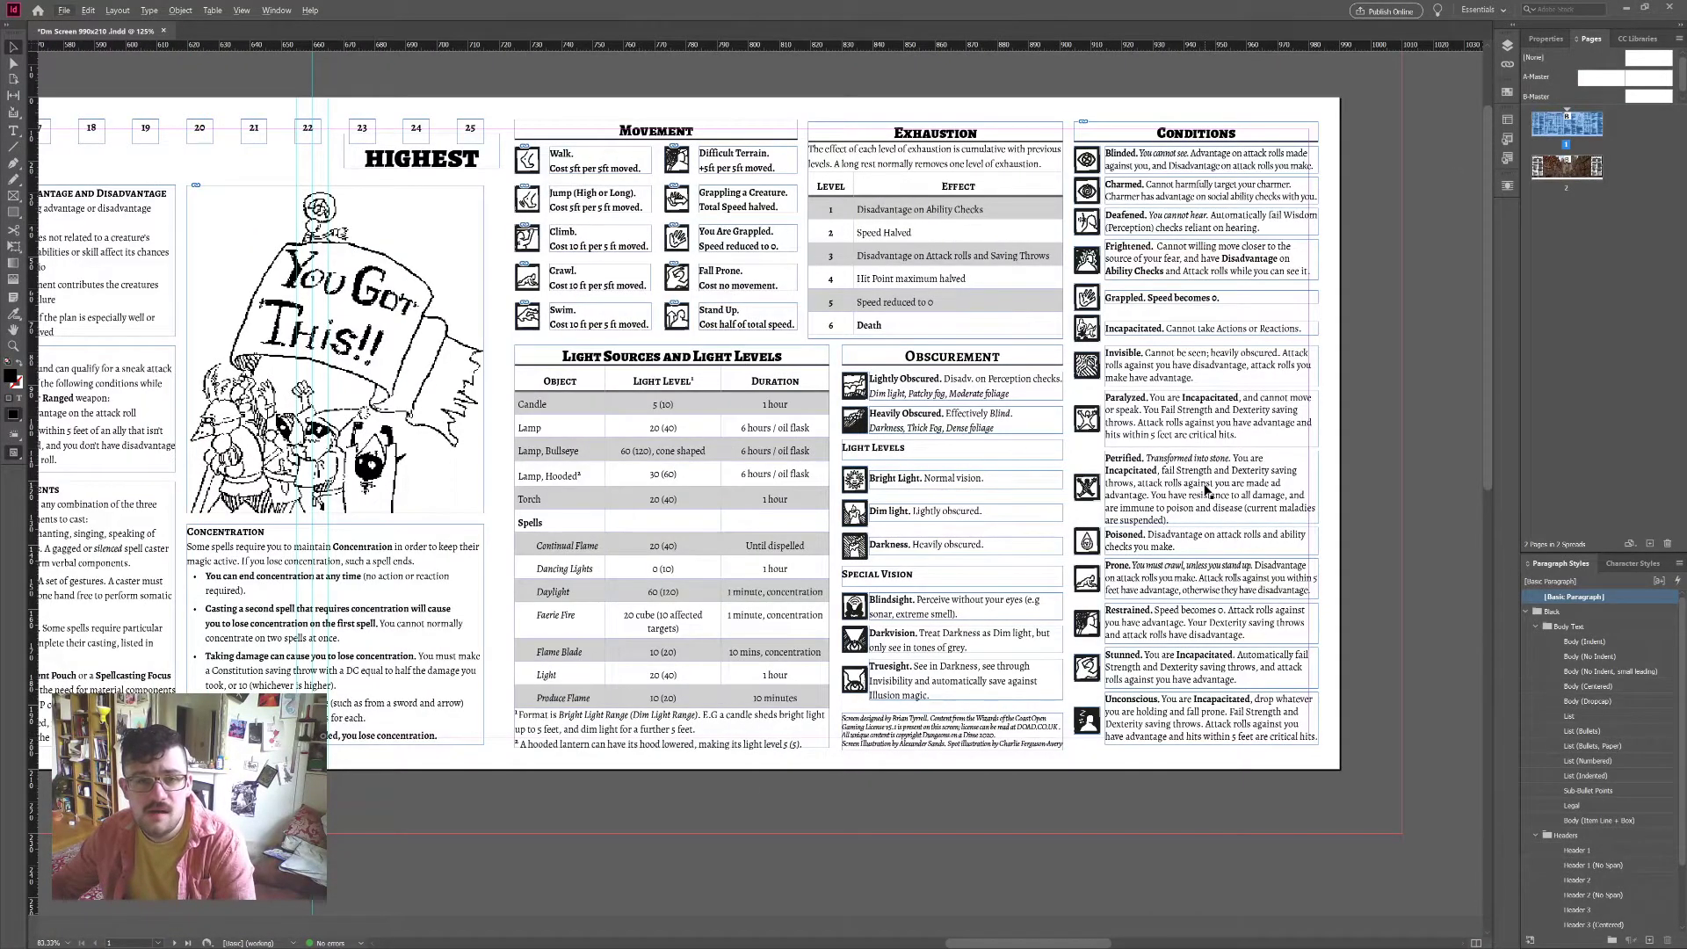
scroll(1207, 491, "left", 8)
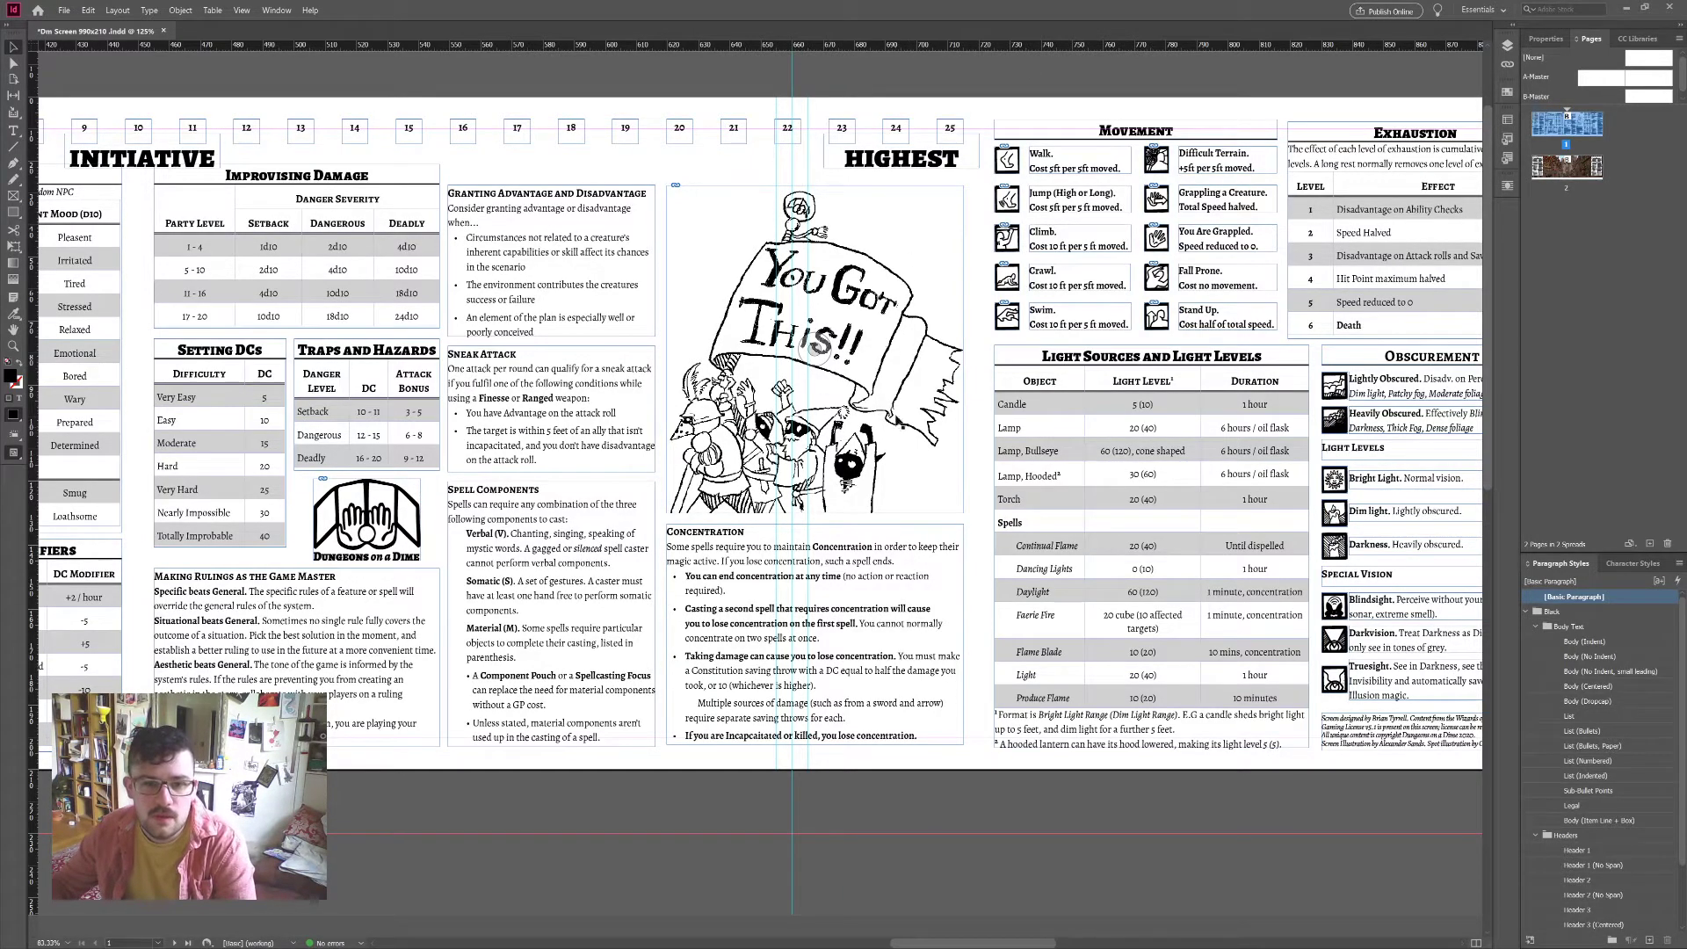
left_click(900, 417)
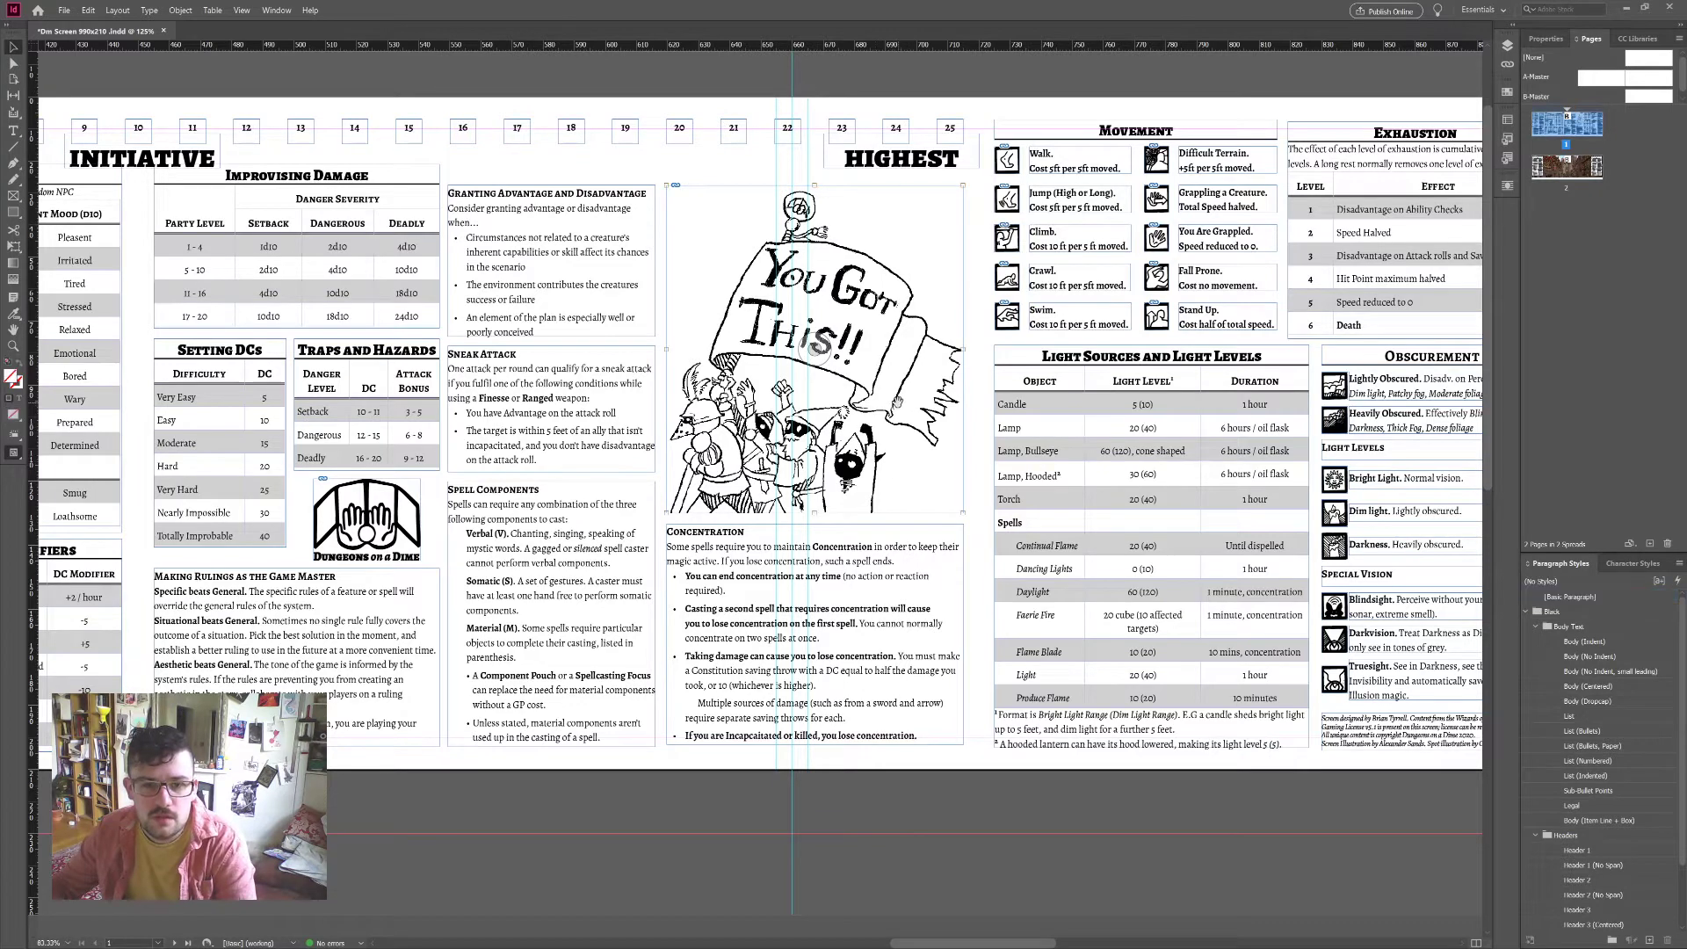
double_click(910, 376)
left_click(156, 67)
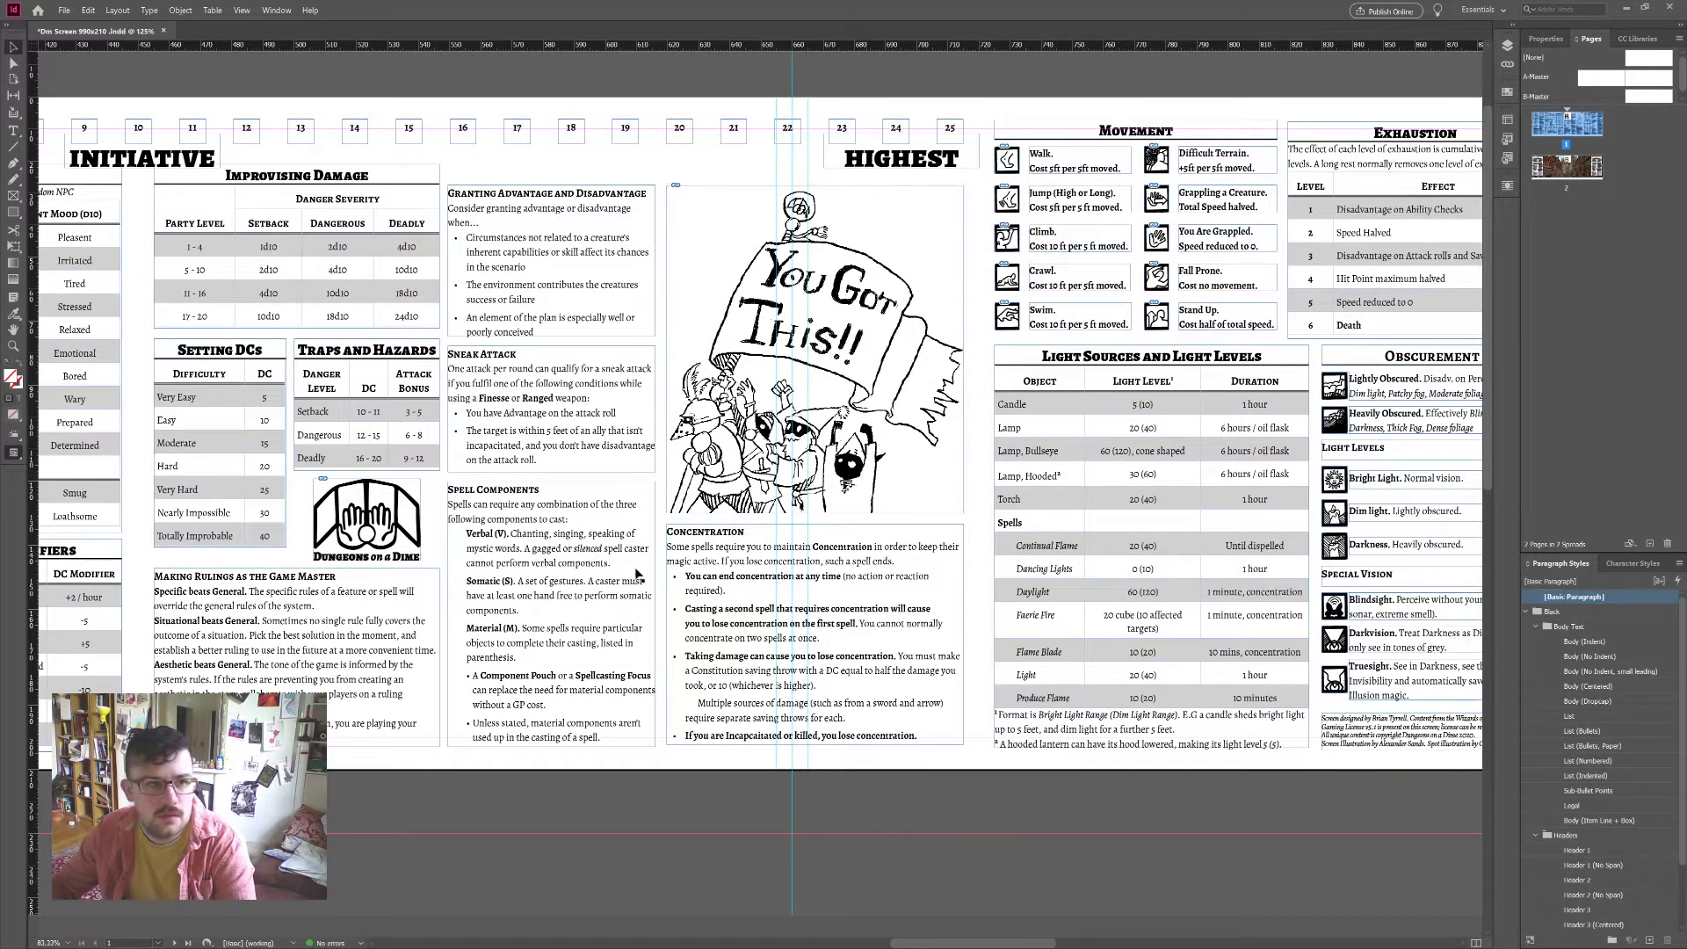
left_click(895, 216)
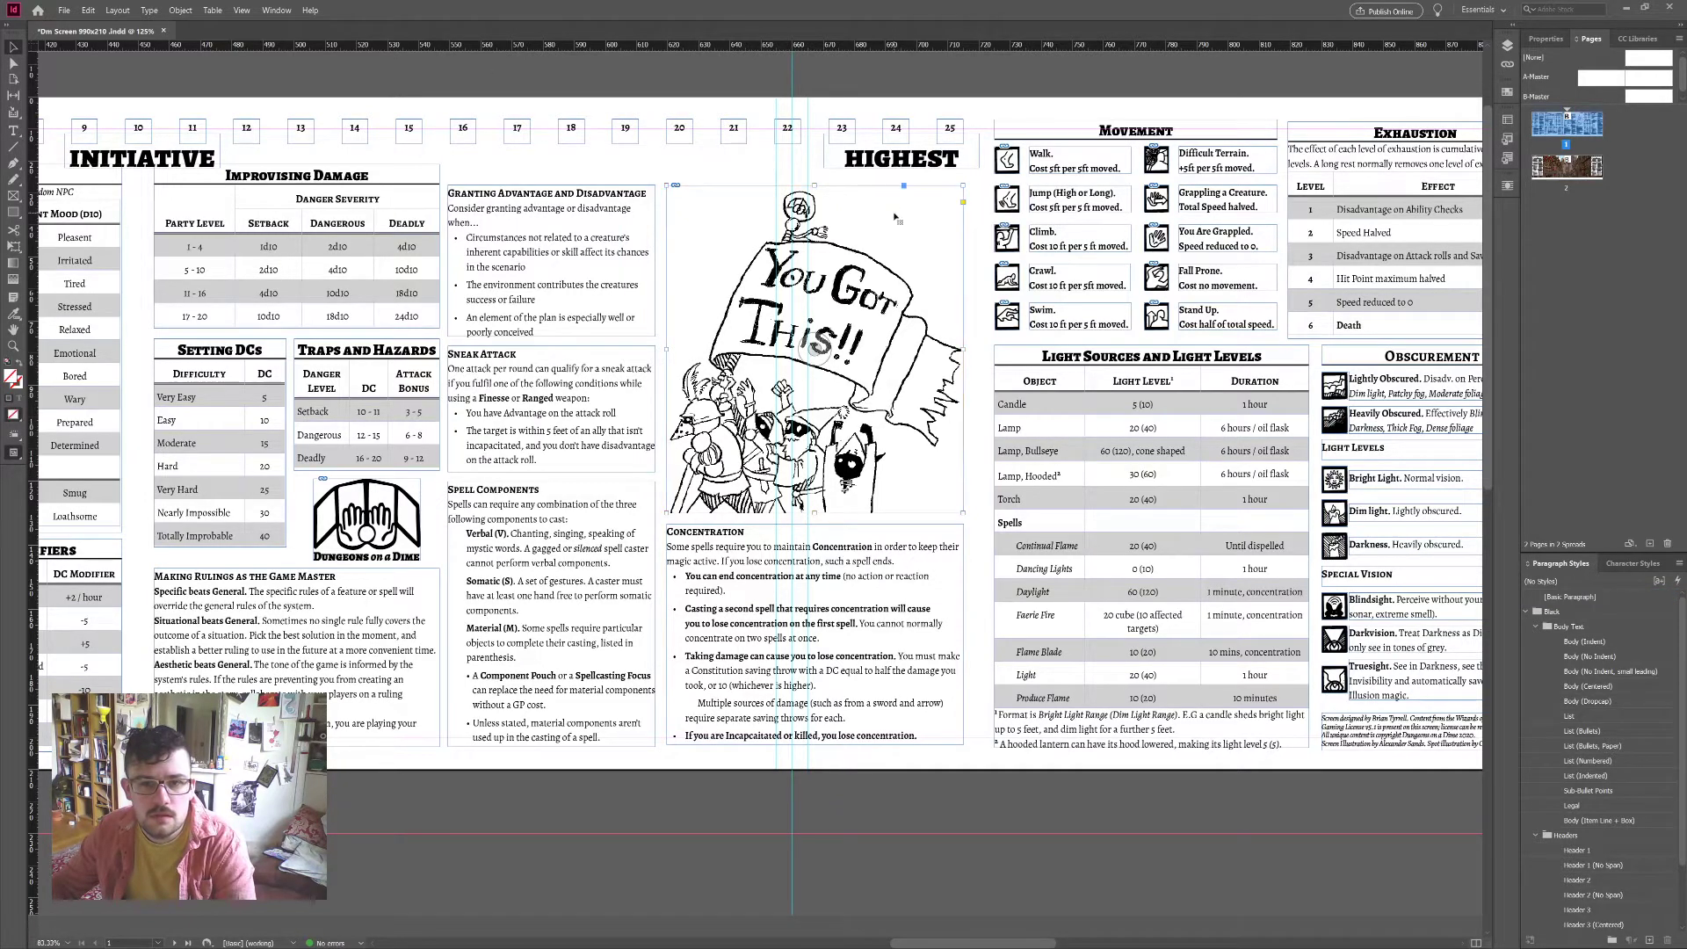
left_click_drag(891, 263, 851, 253)
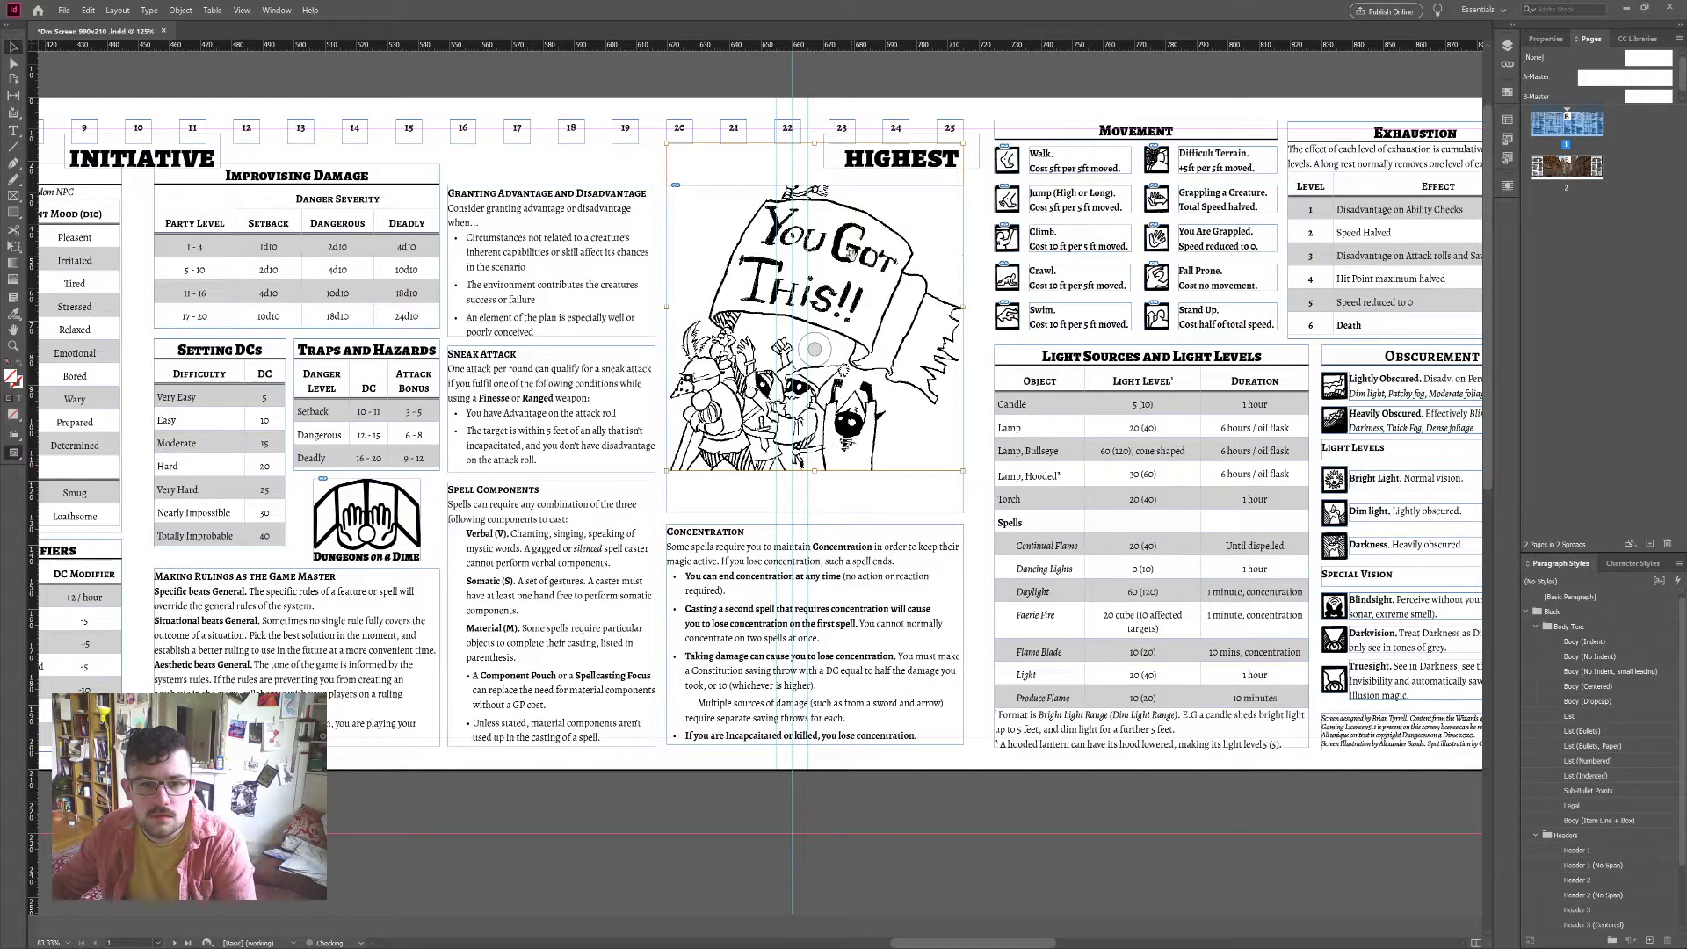
key("ctrl+z")
left_click(833, 752)
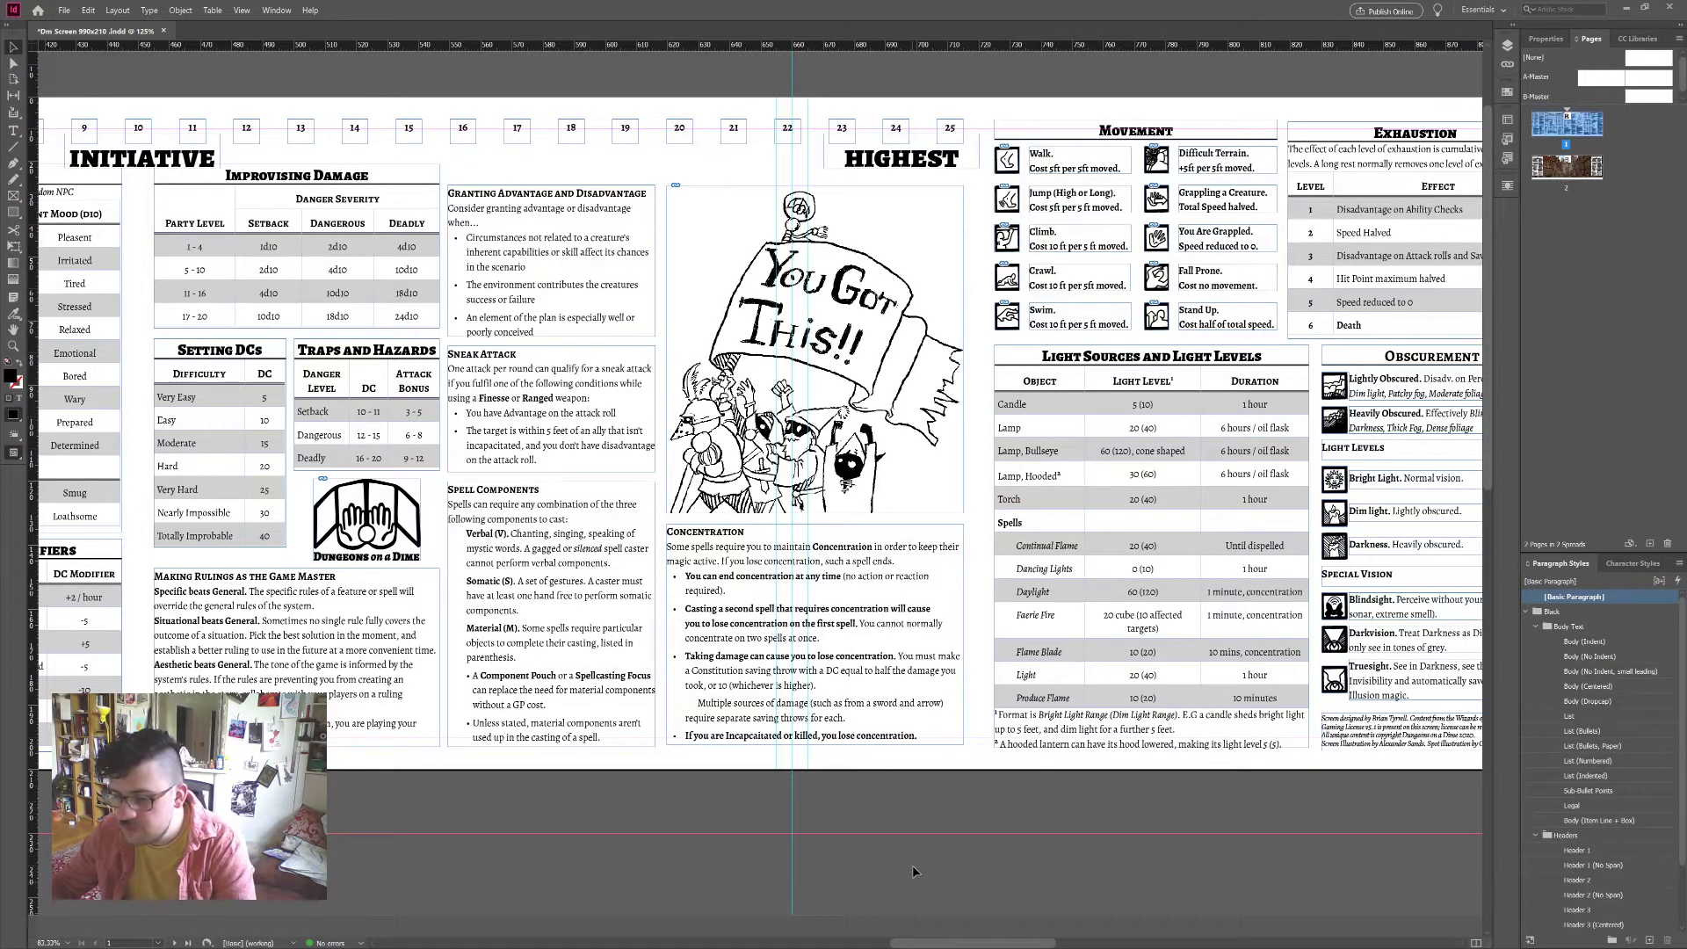
scroll(912, 864, "left", 3)
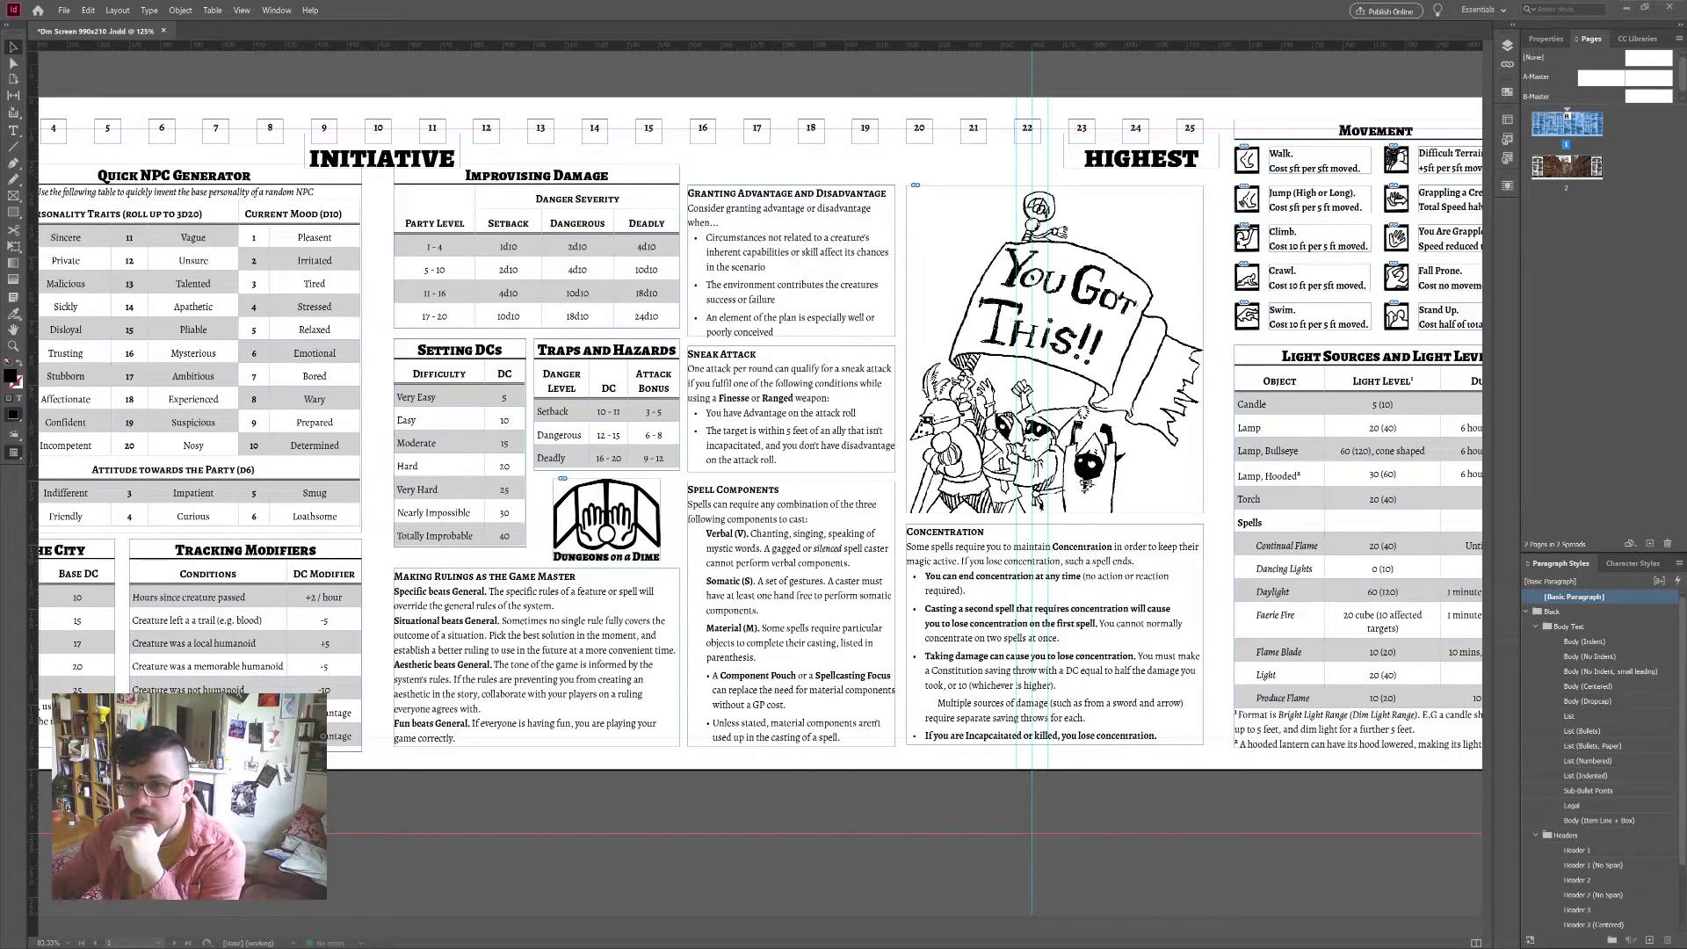
left_click(958, 255)
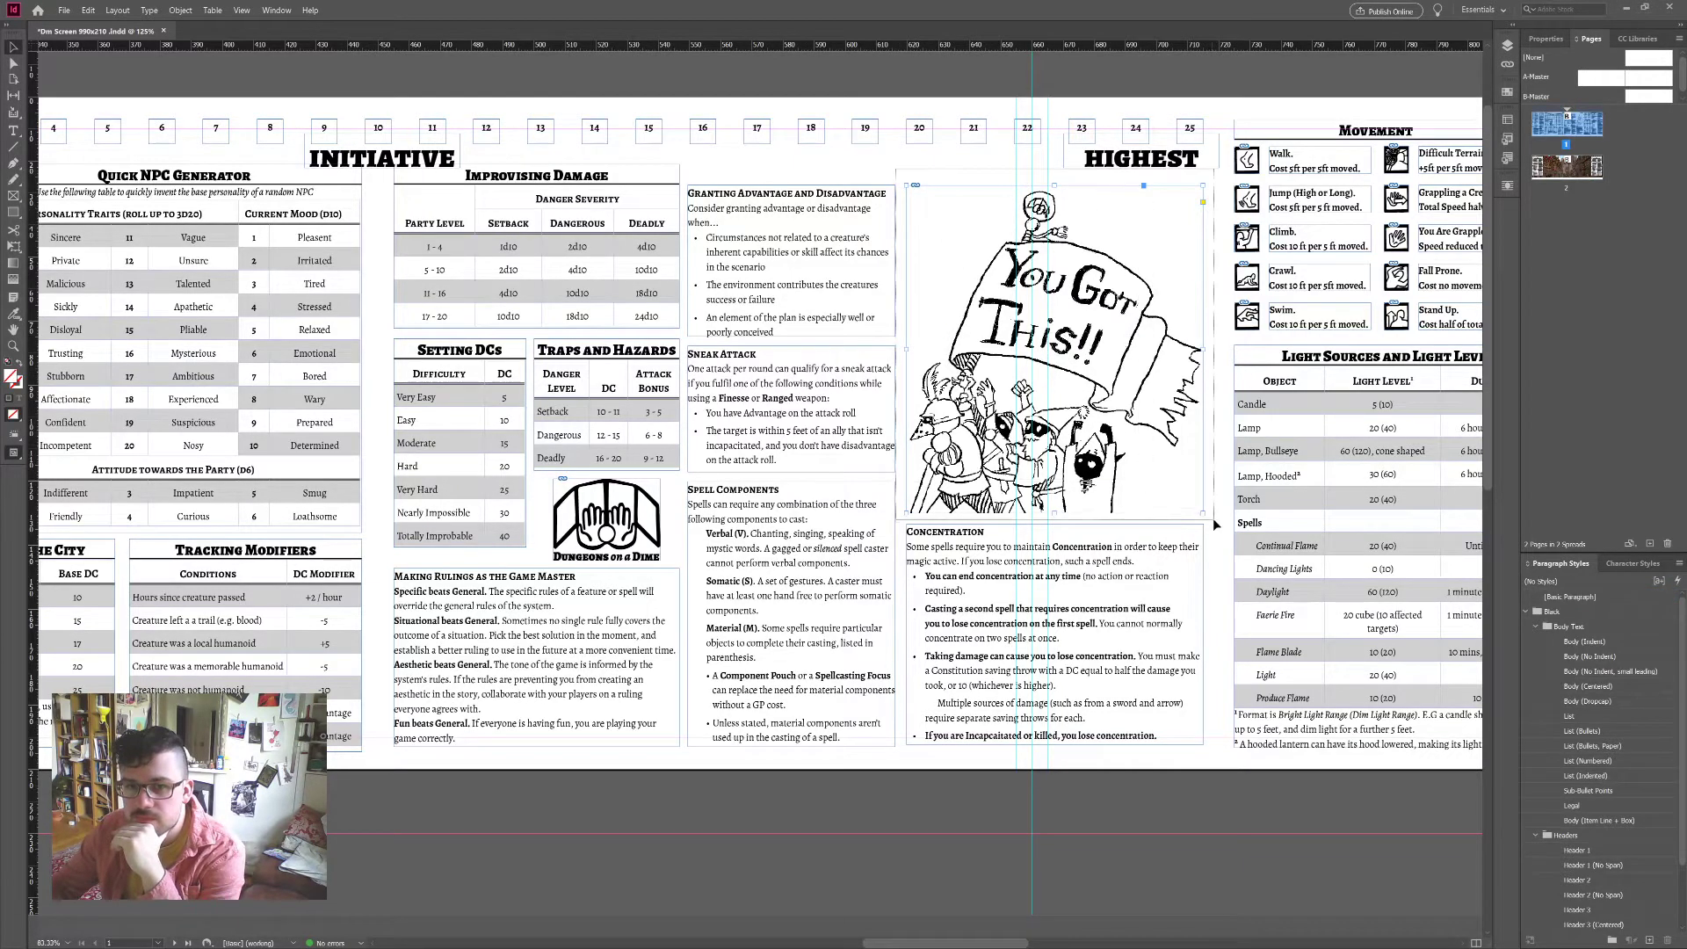
left_click(1211, 855)
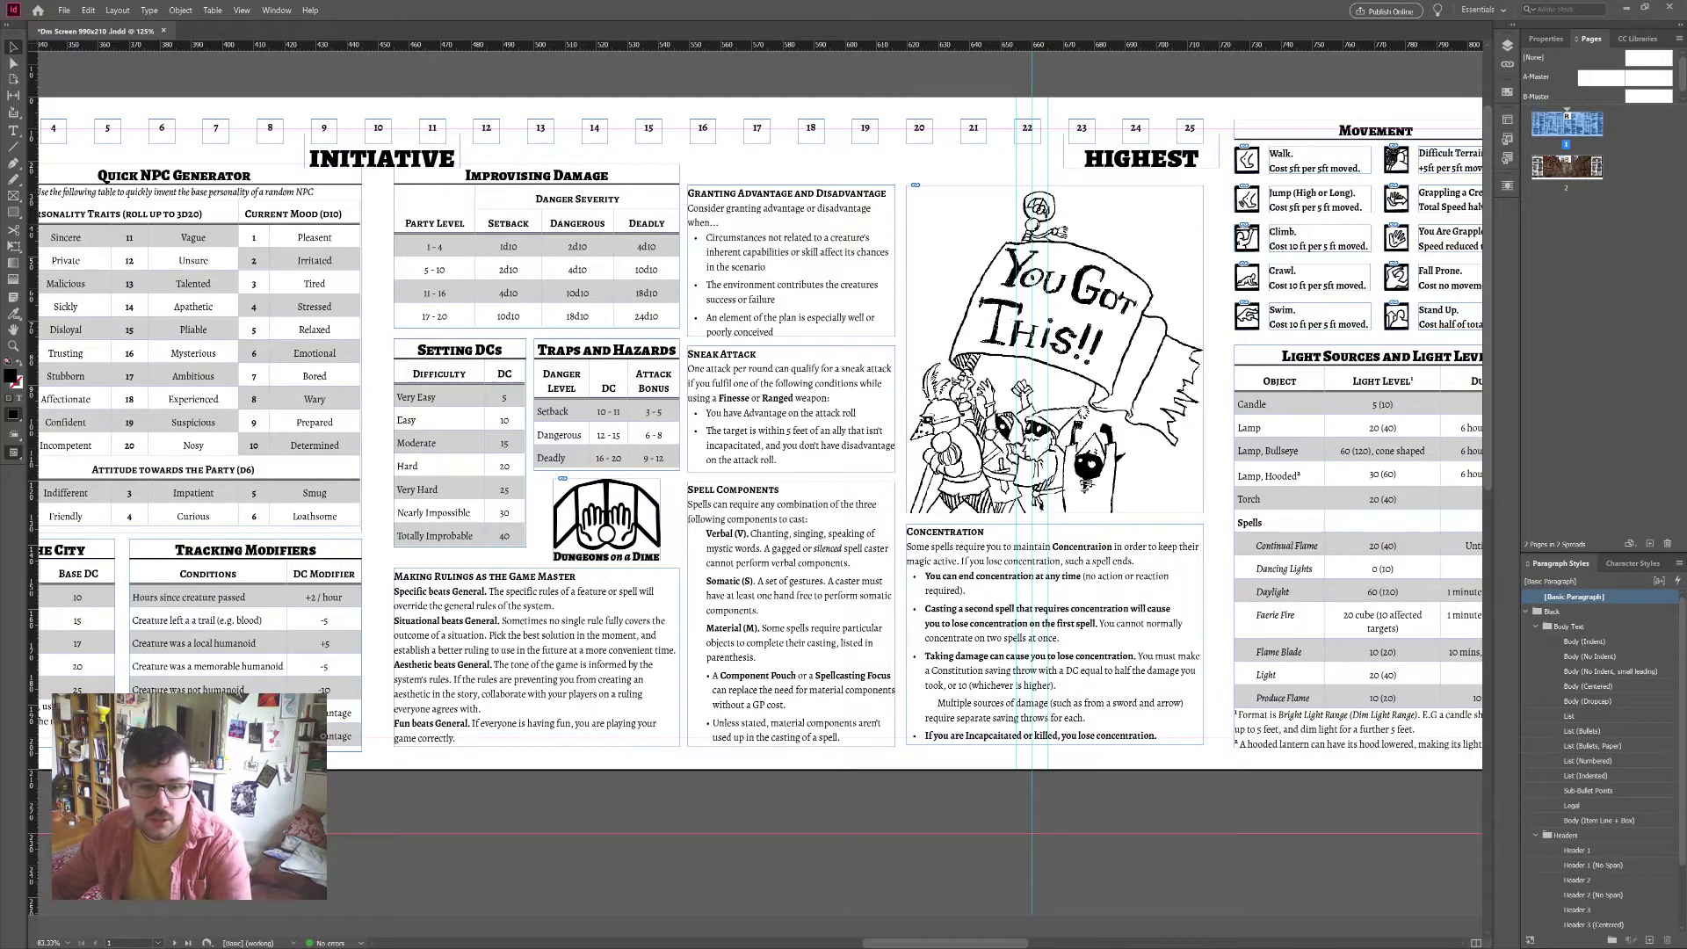
scroll(1015, 819, "right", 5)
scroll(1015, 811, "up", 6)
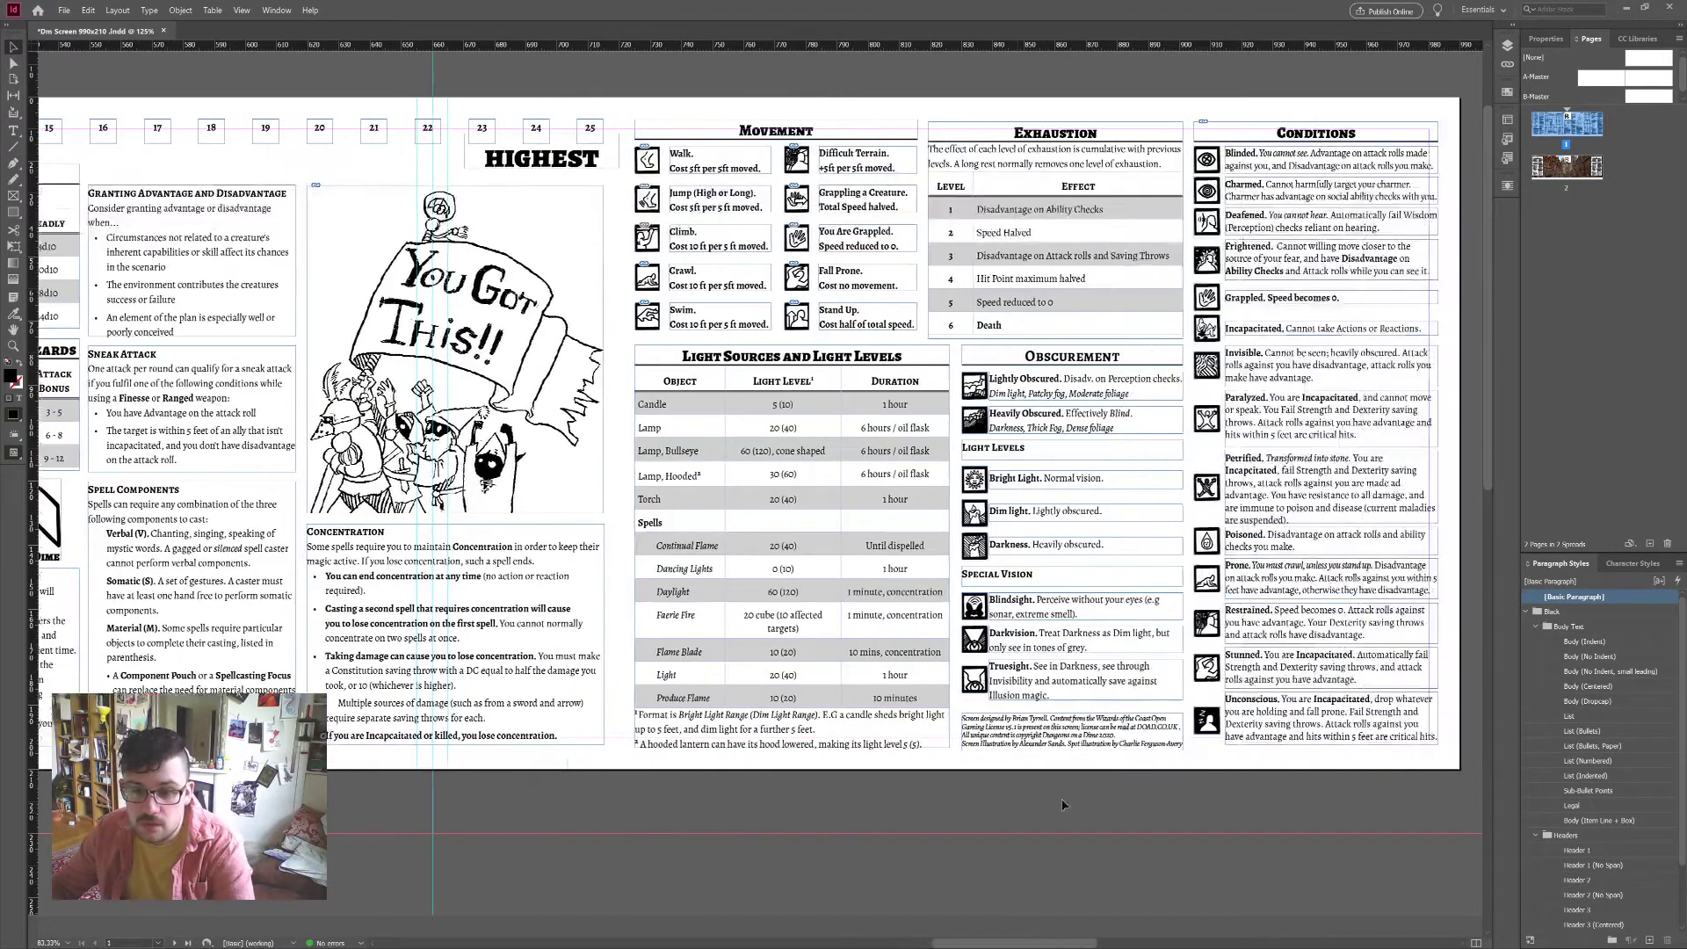
scroll(861, 695, "right", 3)
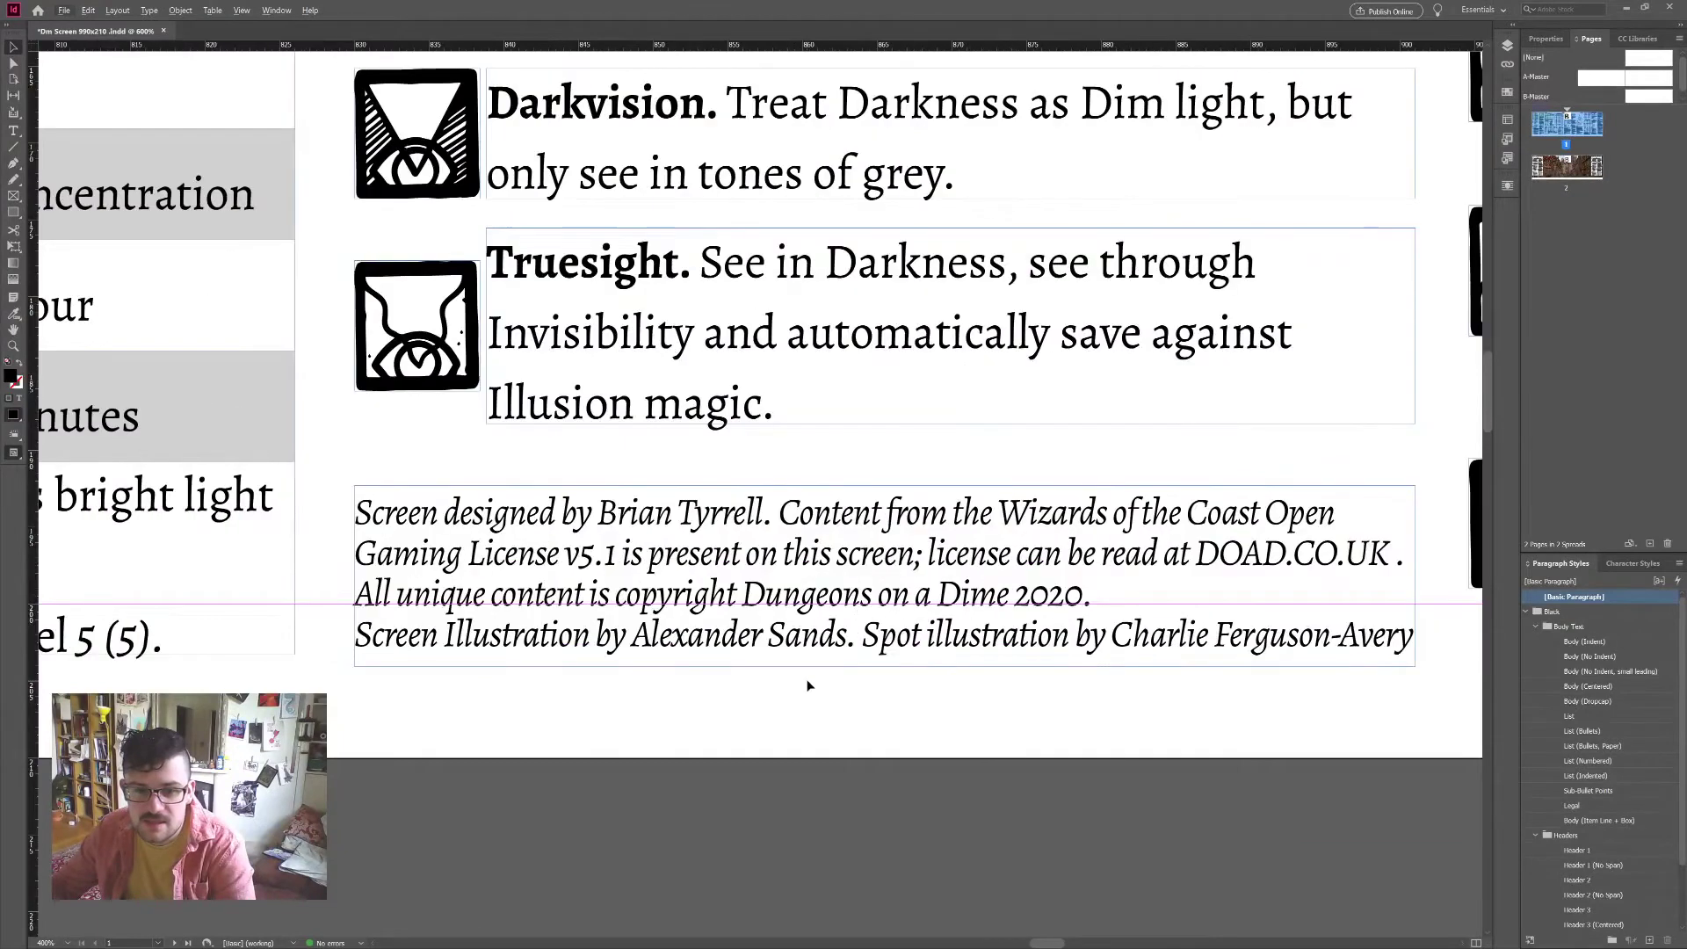
left_click_drag(1002, 633, 998, 624)
key("ctrl+z")
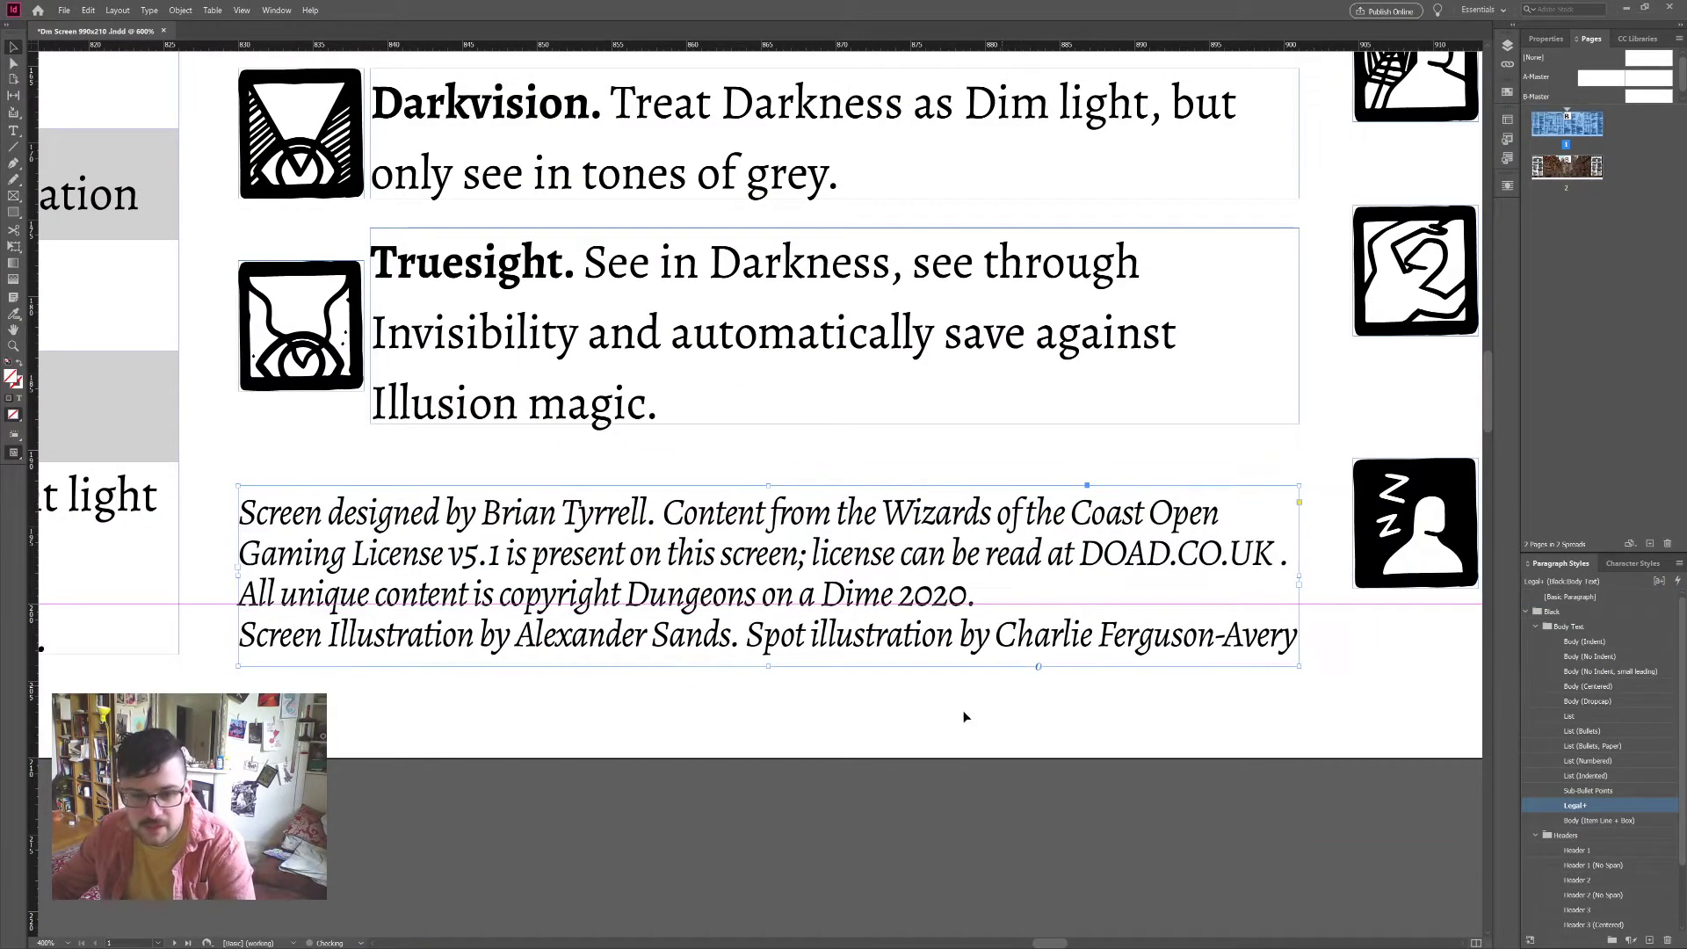
scroll(921, 722, "down", 5)
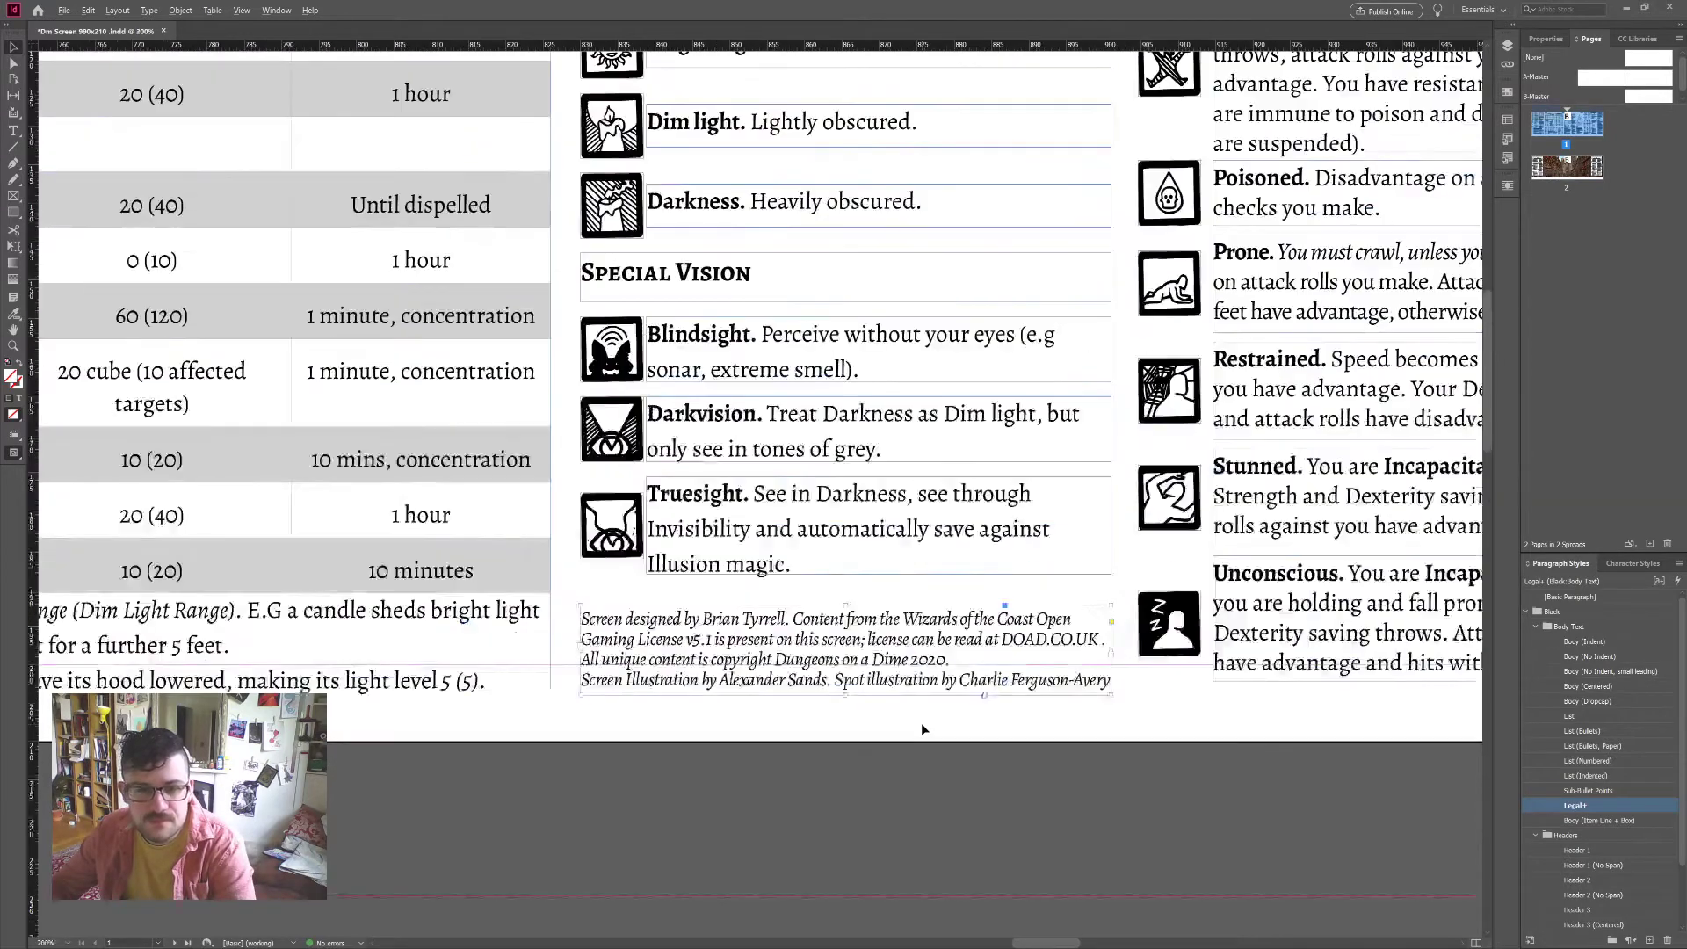
scroll(922, 723, "up", 2)
scroll(921, 722, "left", 5)
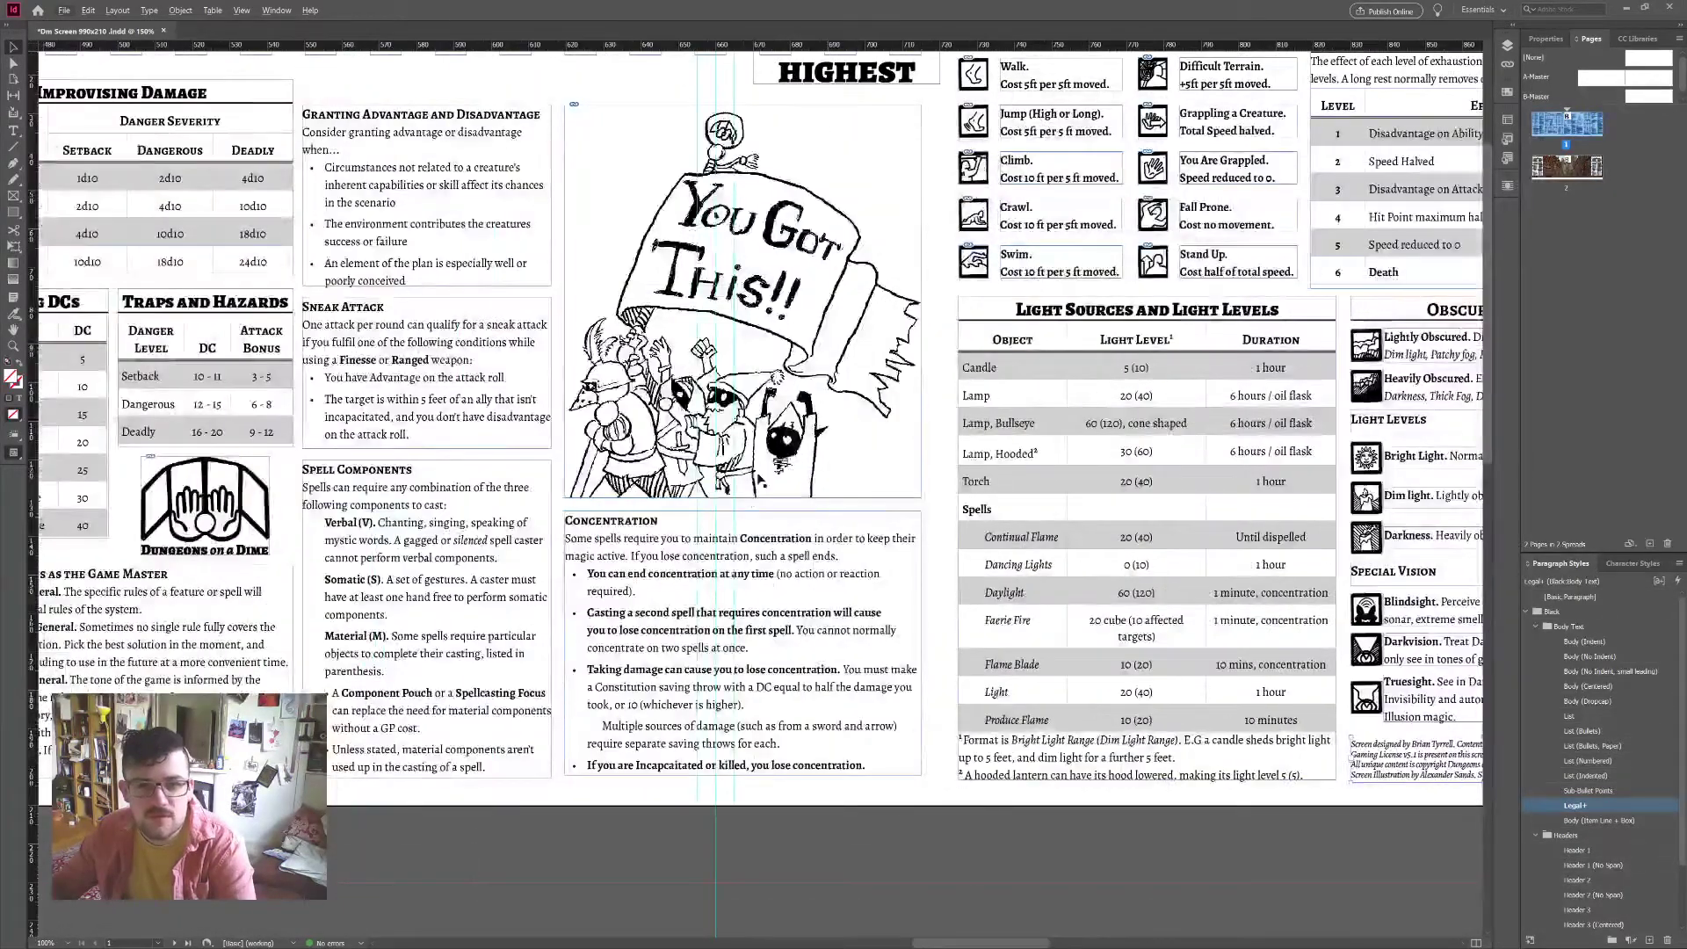
scroll(1173, 419, "up", 2)
scroll(565, 579, "left", 5)
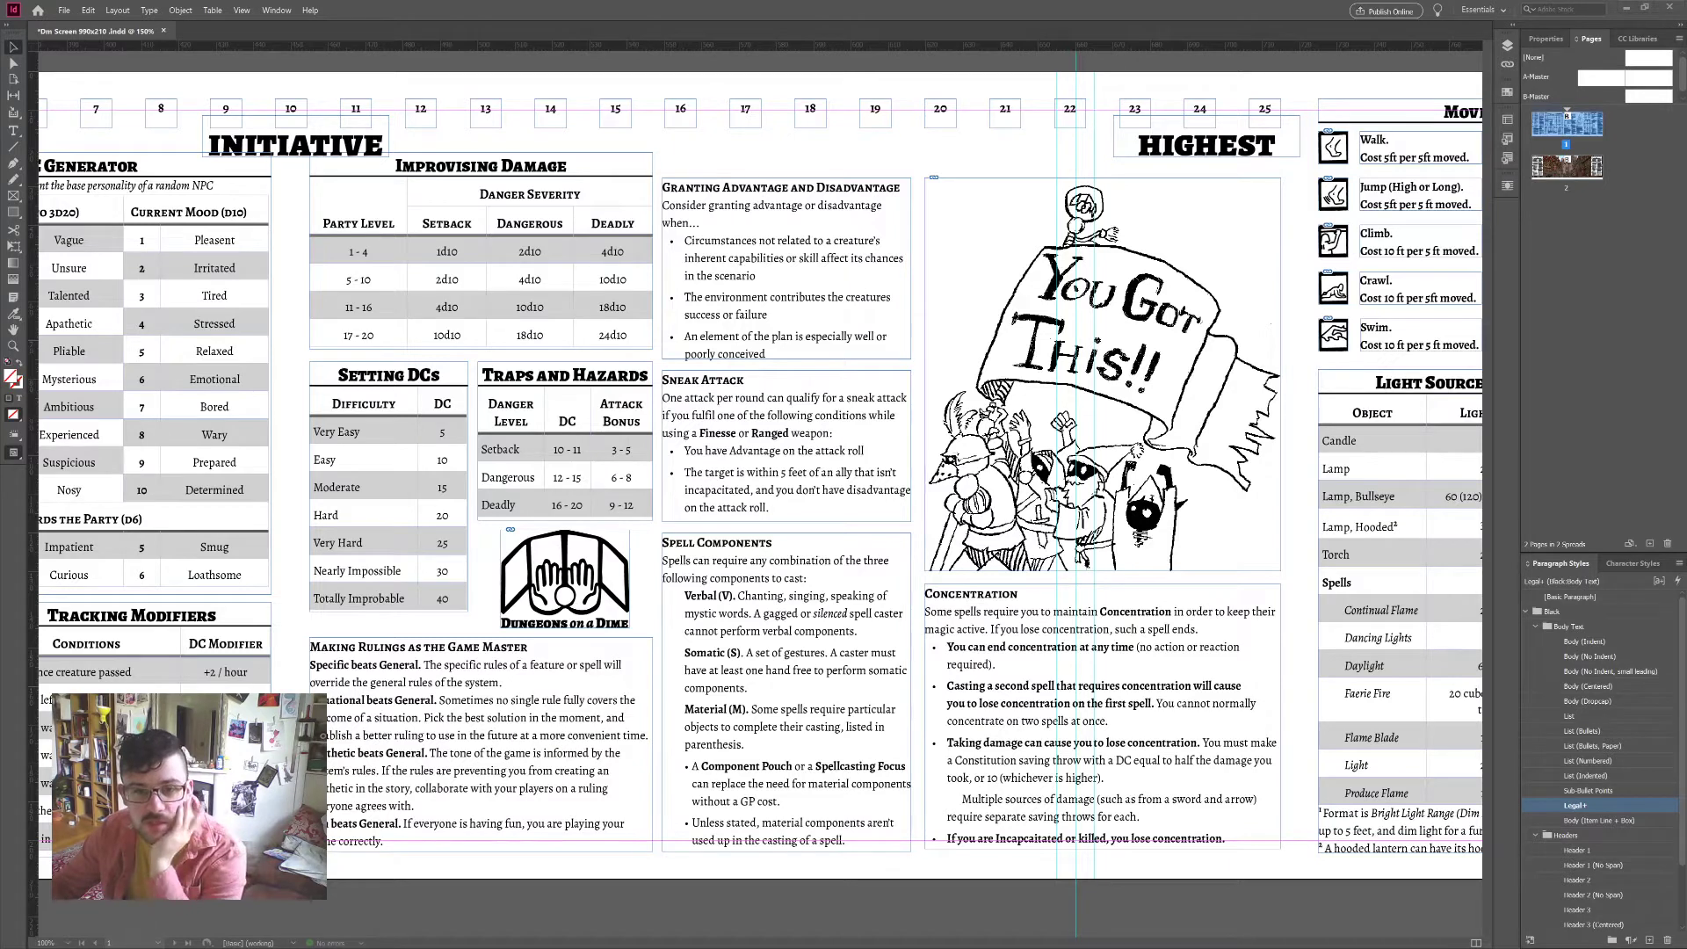
Step: Deselect the credits frame and scroll around until both spreads are in view
left_click(889, 150)
scroll(889, 175, "left", 3)
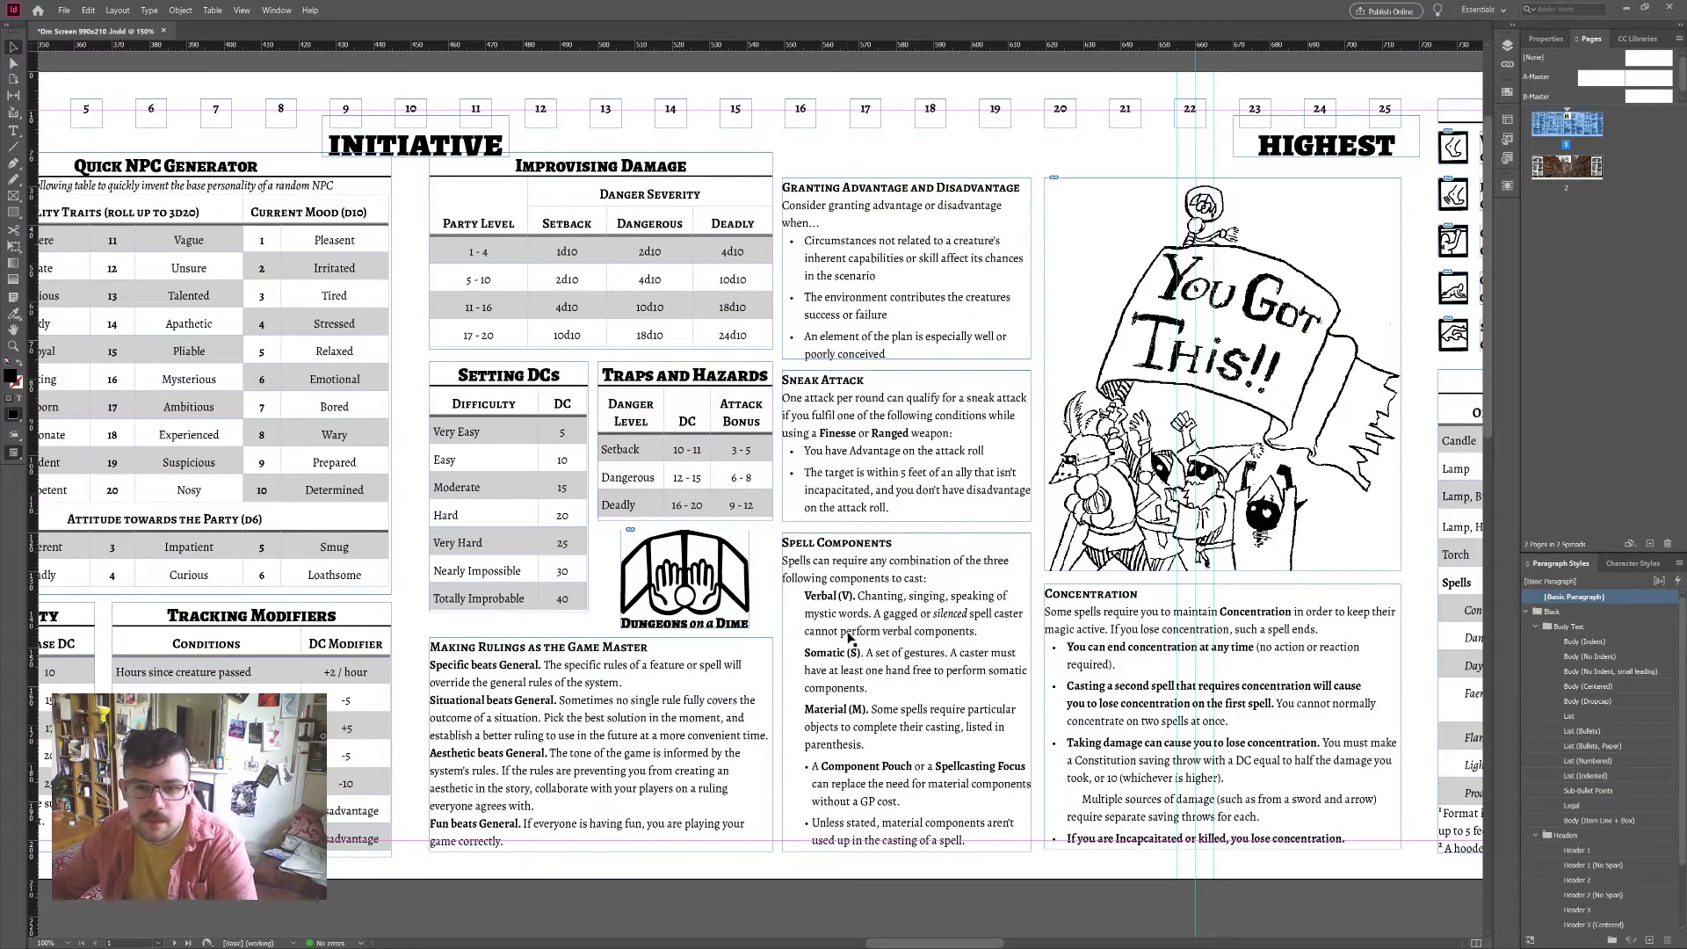
scroll(970, 709, "down", 1)
scroll(969, 709, "left", 10)
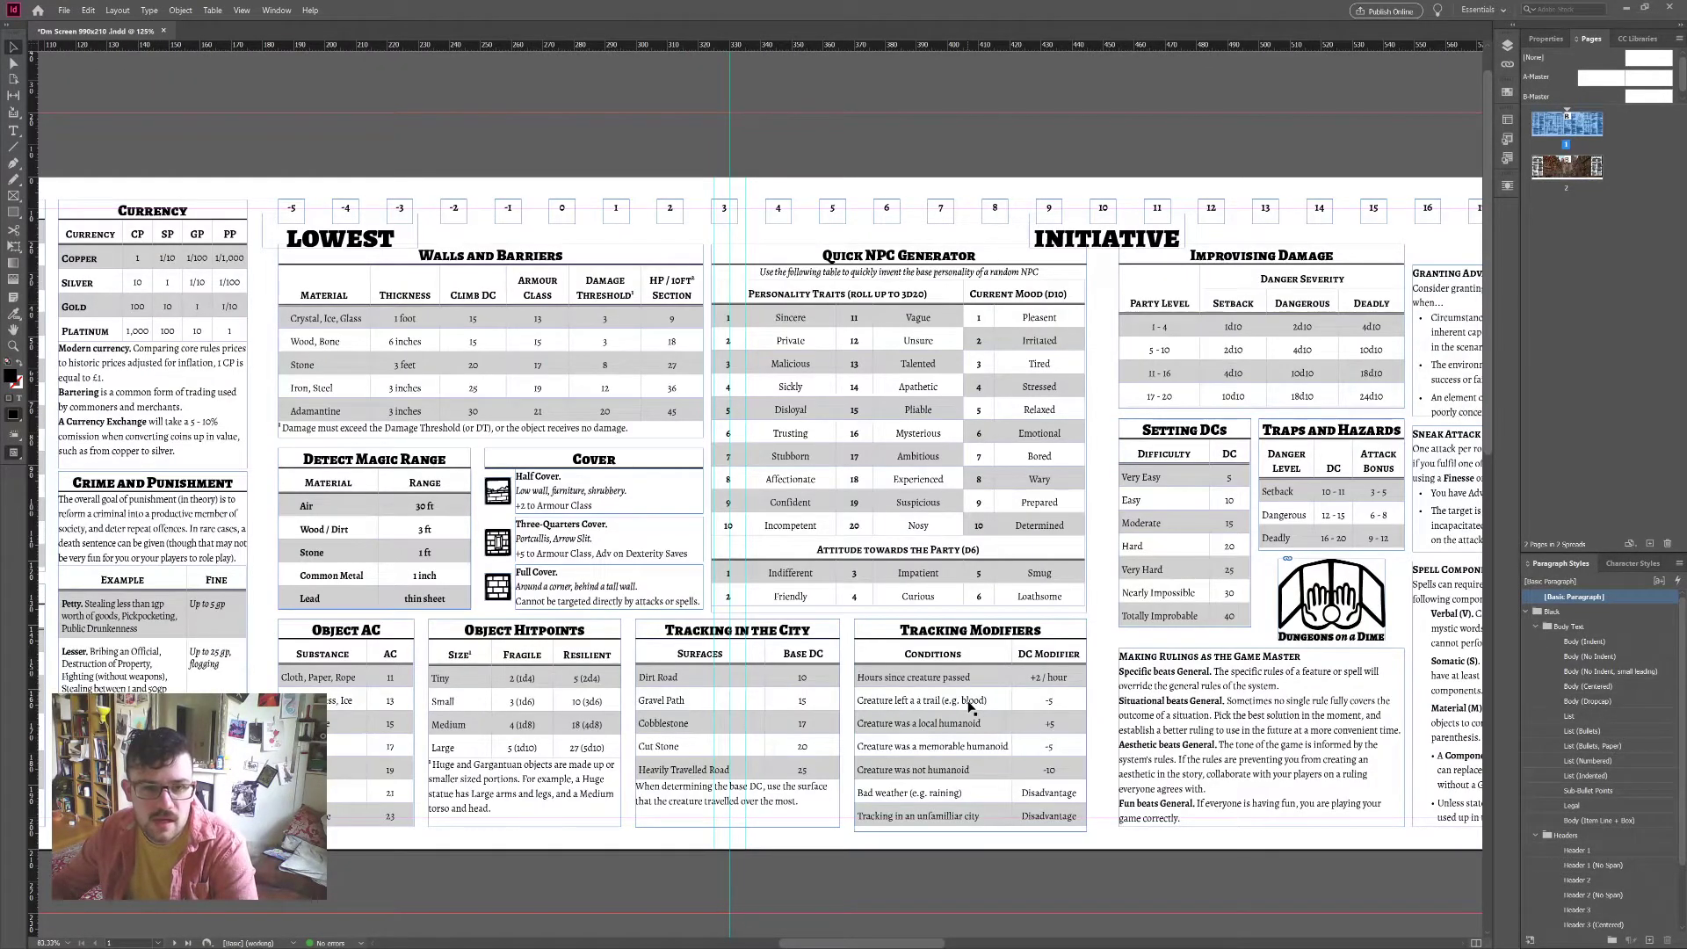
scroll(969, 708, "left", 20)
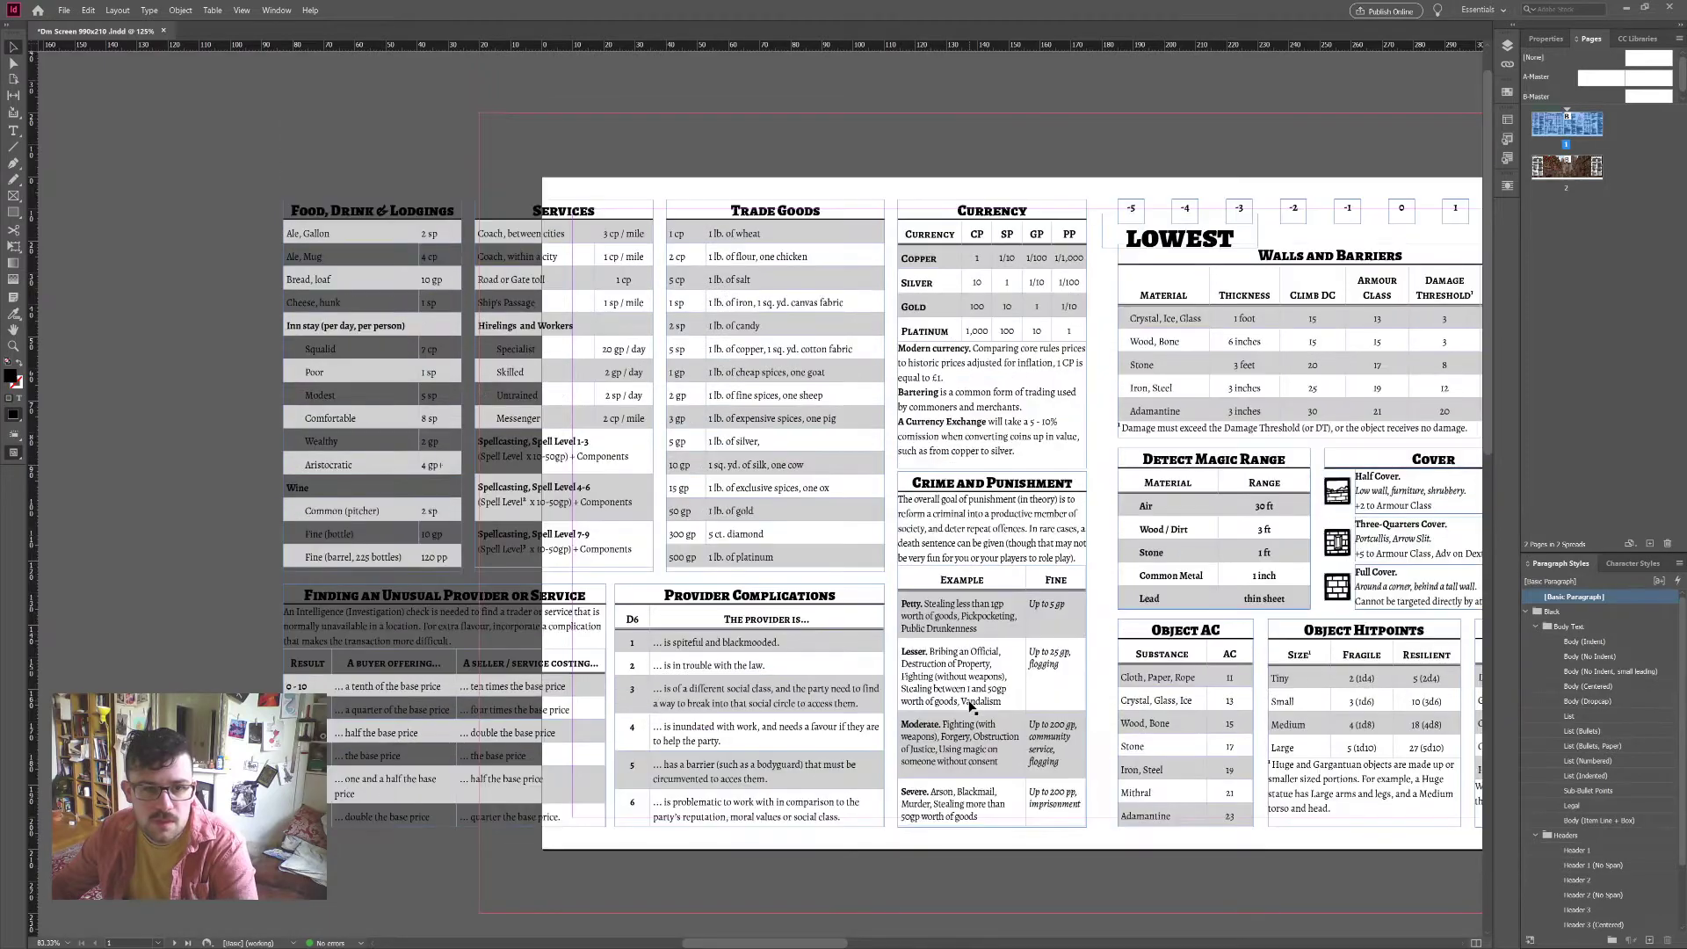
scroll(969, 708, "right", 20)
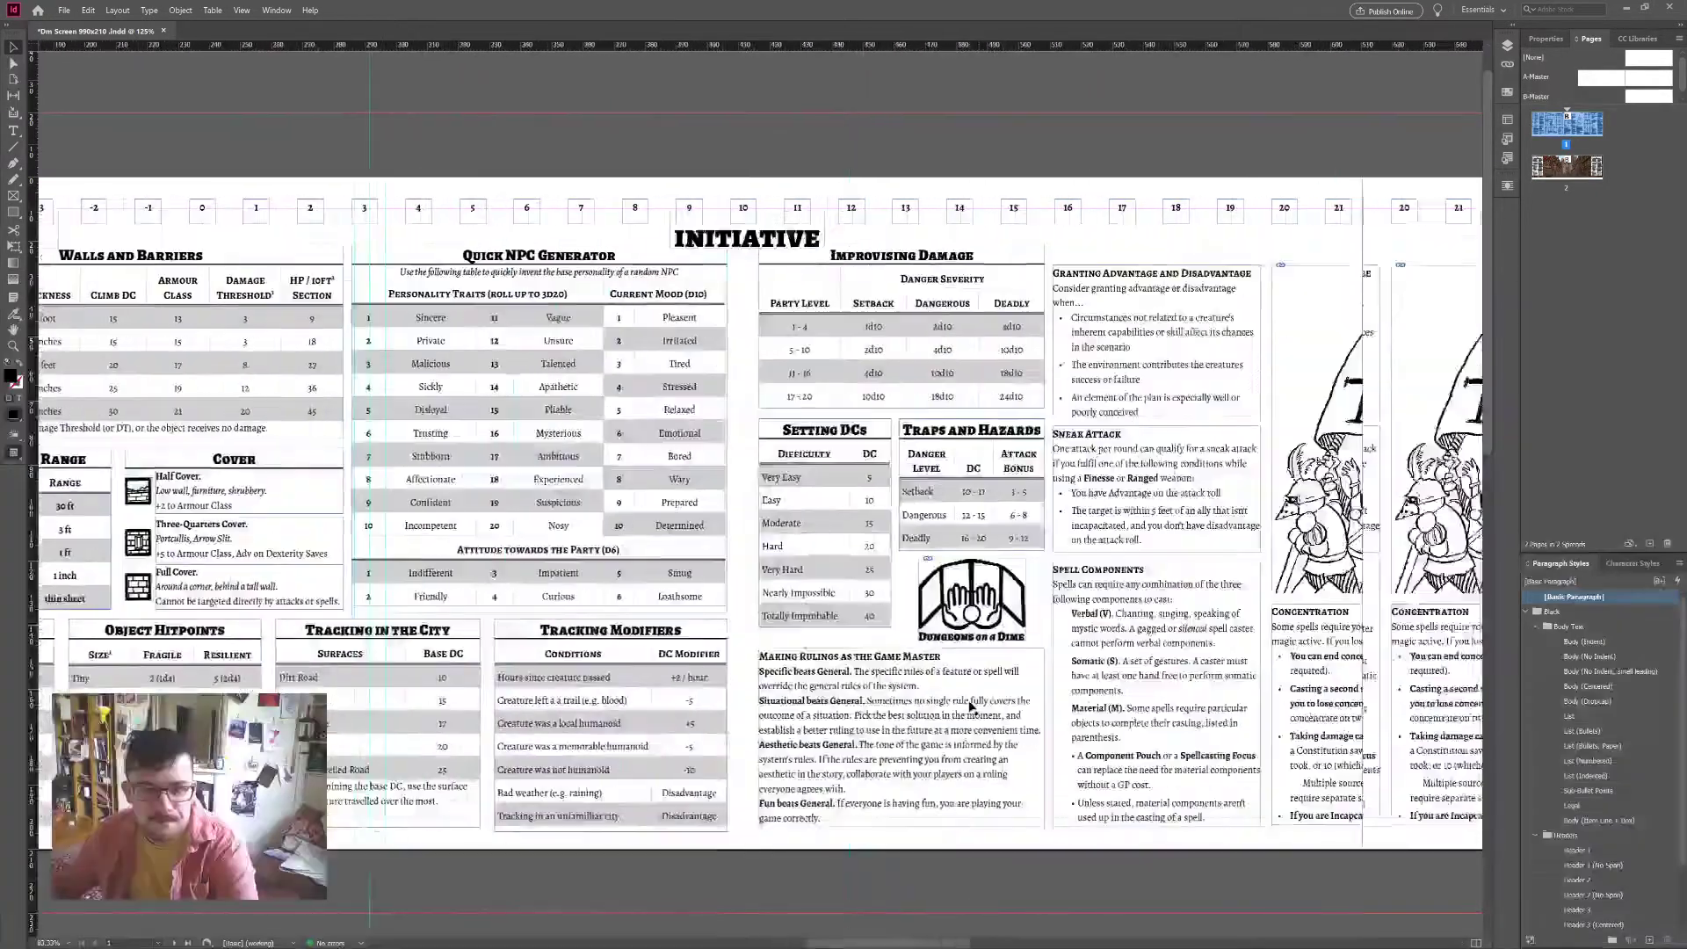
scroll(970, 709, "right", 12)
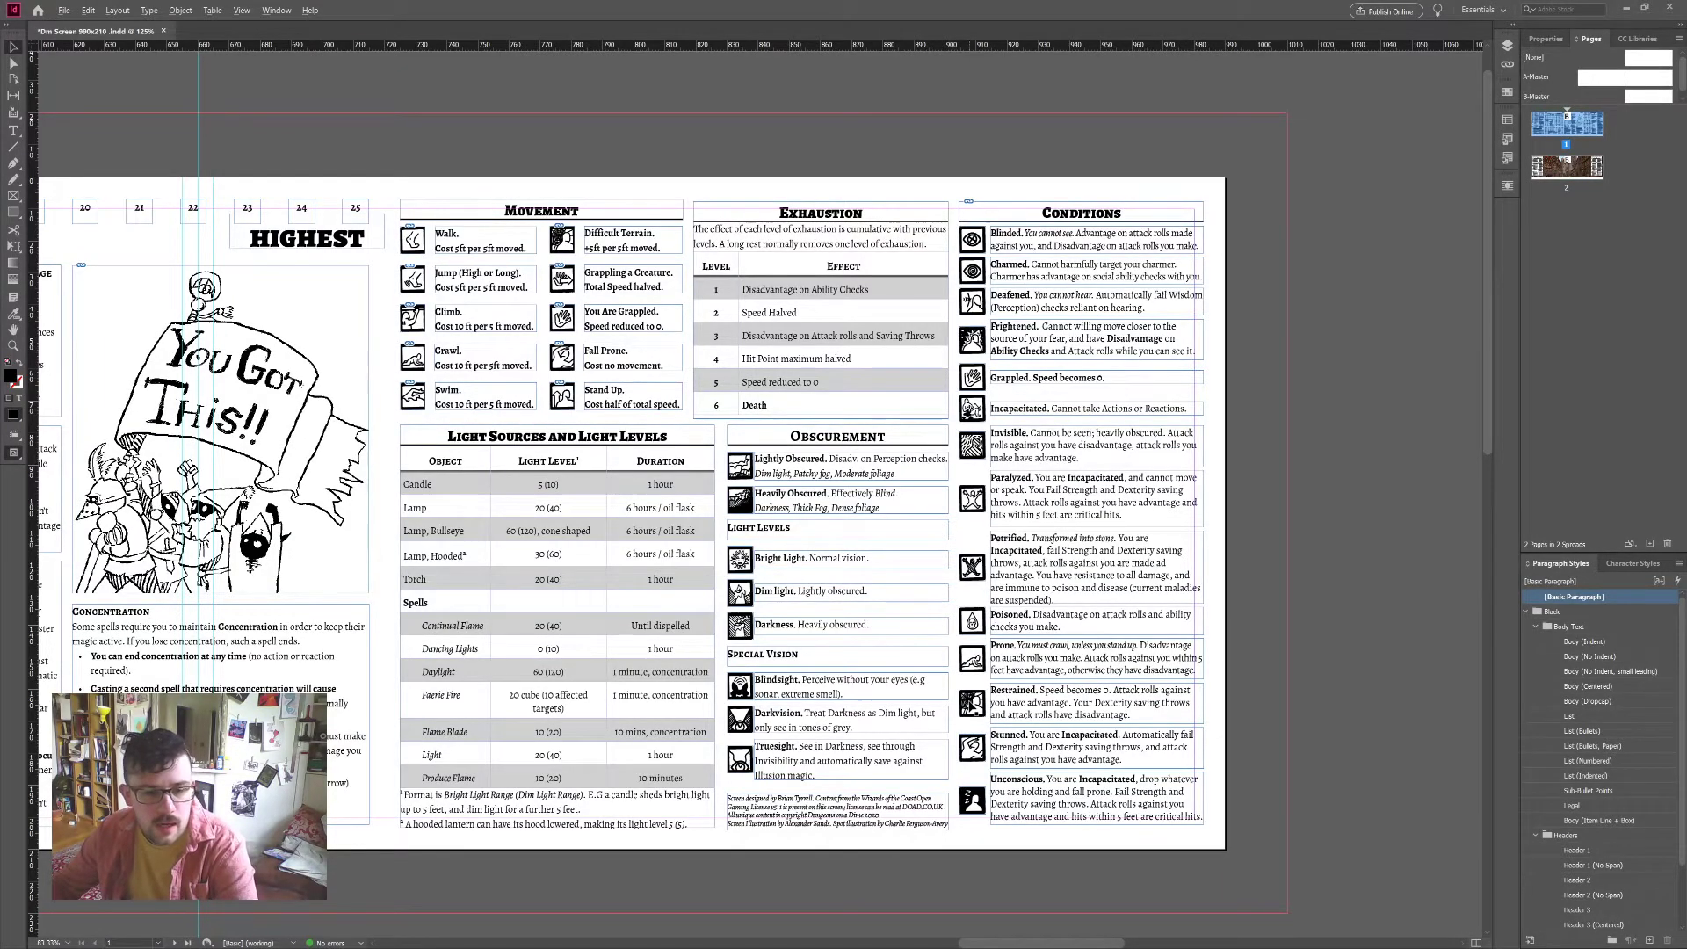
scroll(969, 709, "down", 1)
scroll(970, 708, "left", 20)
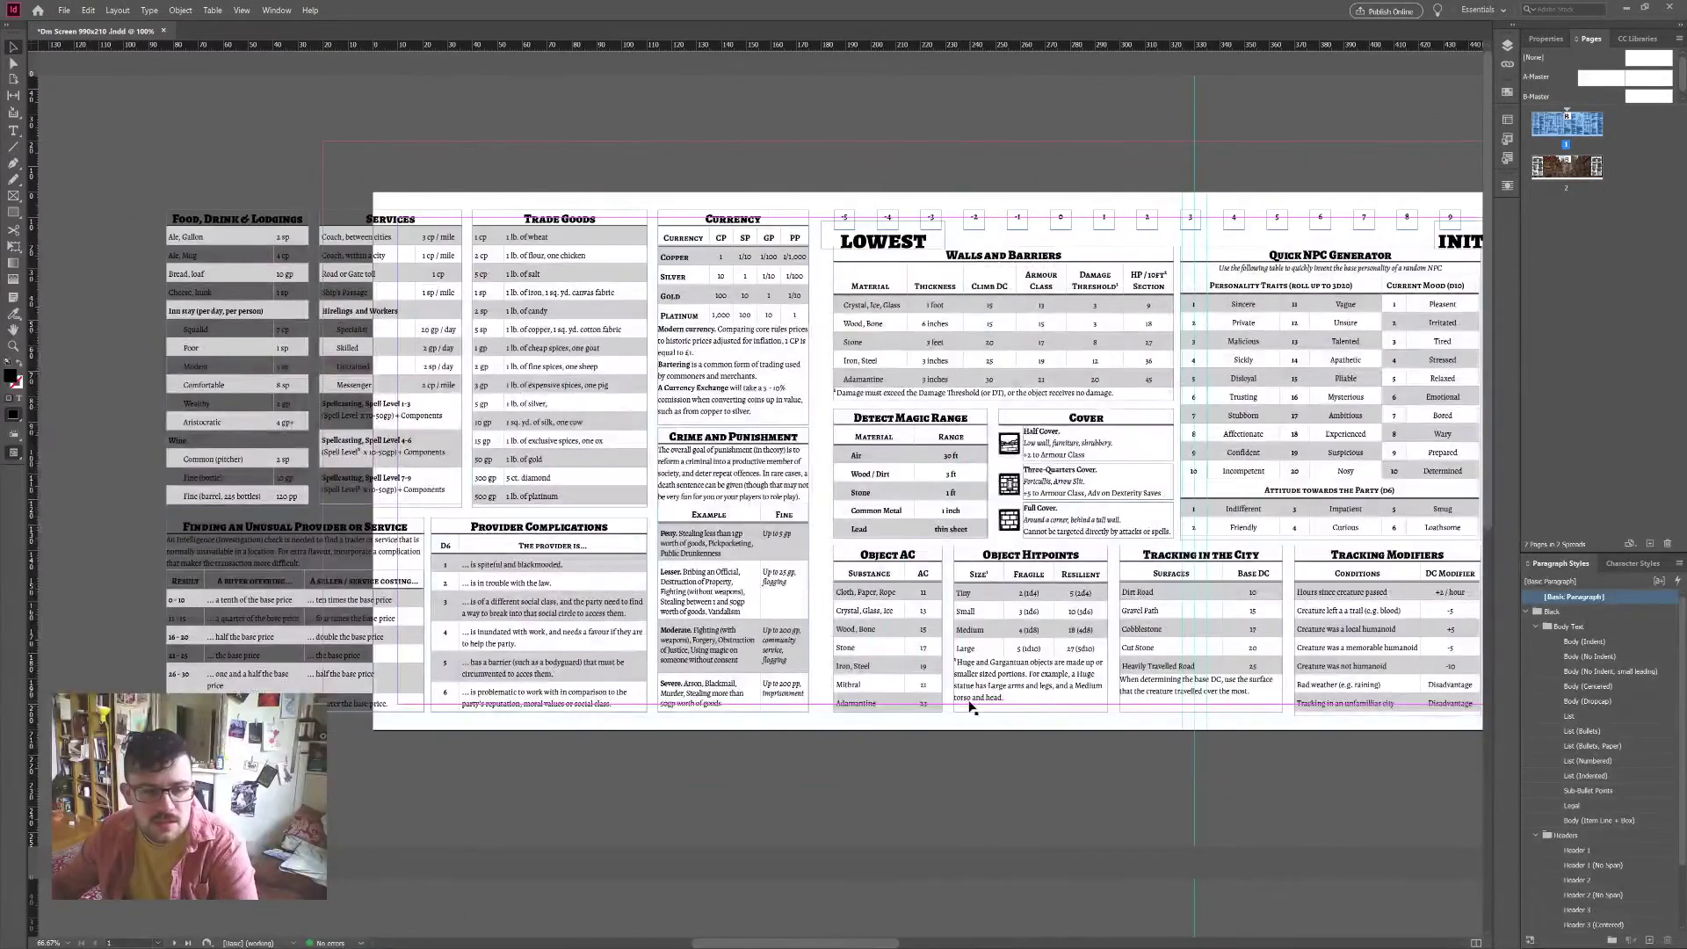
scroll(970, 708, "down", 1)
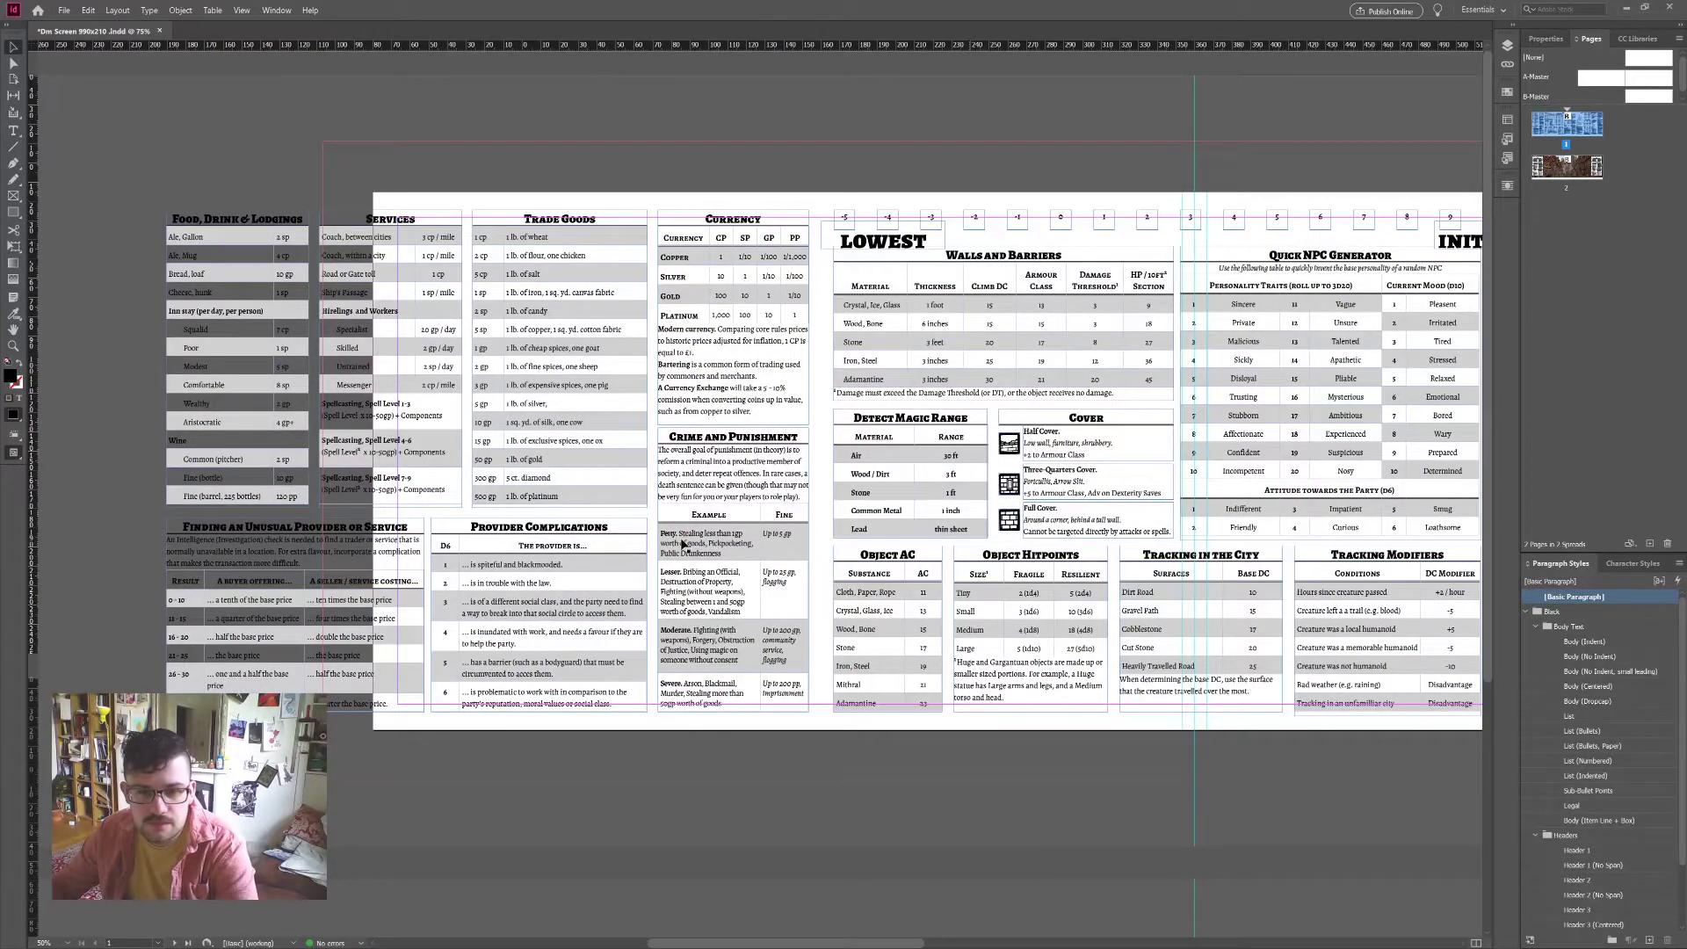
scroll(682, 544, "down", 1)
scroll(891, 260, "down", 1)
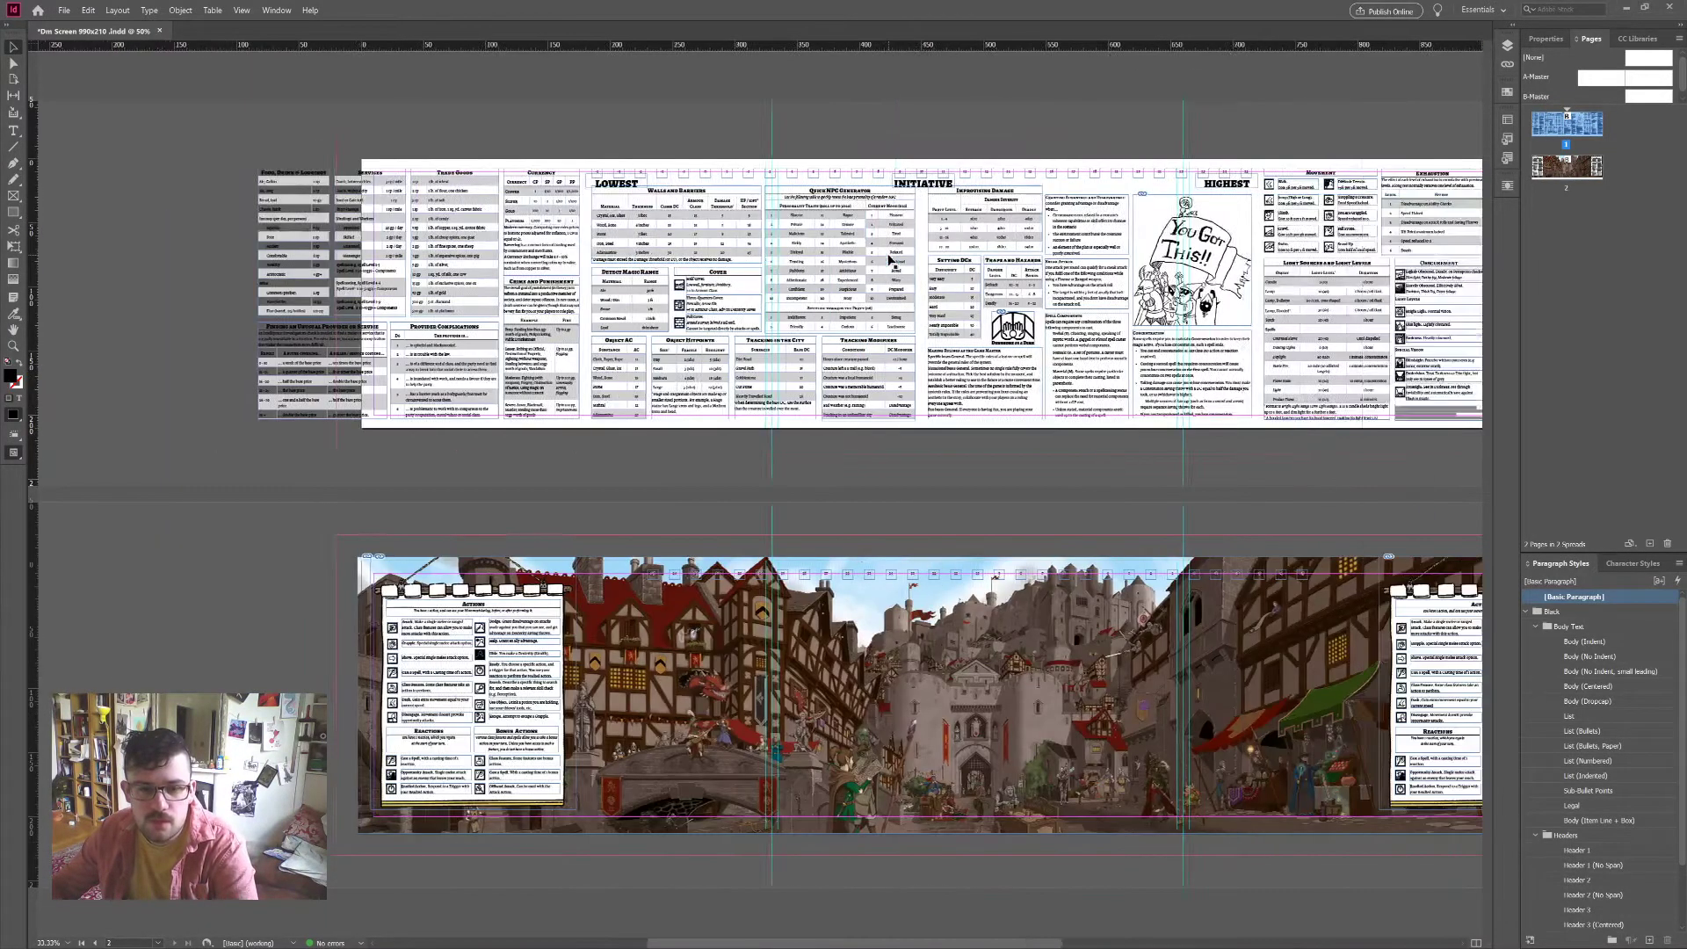
scroll(890, 260, "right", 3)
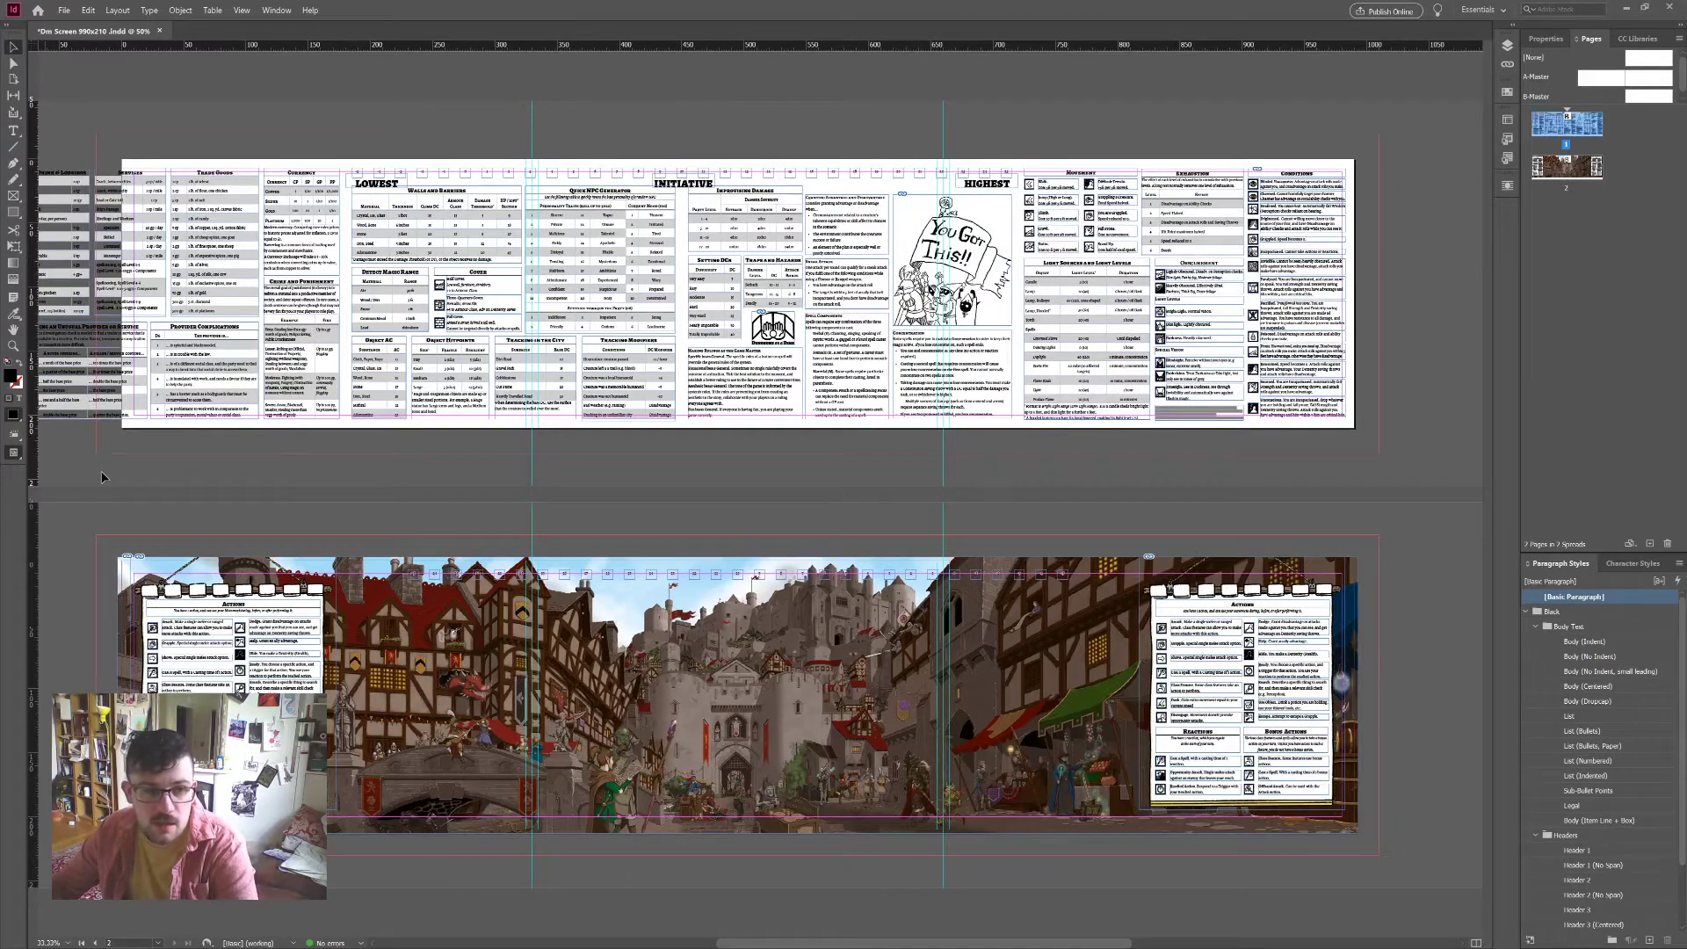
scroll(106, 478, "left", 3)
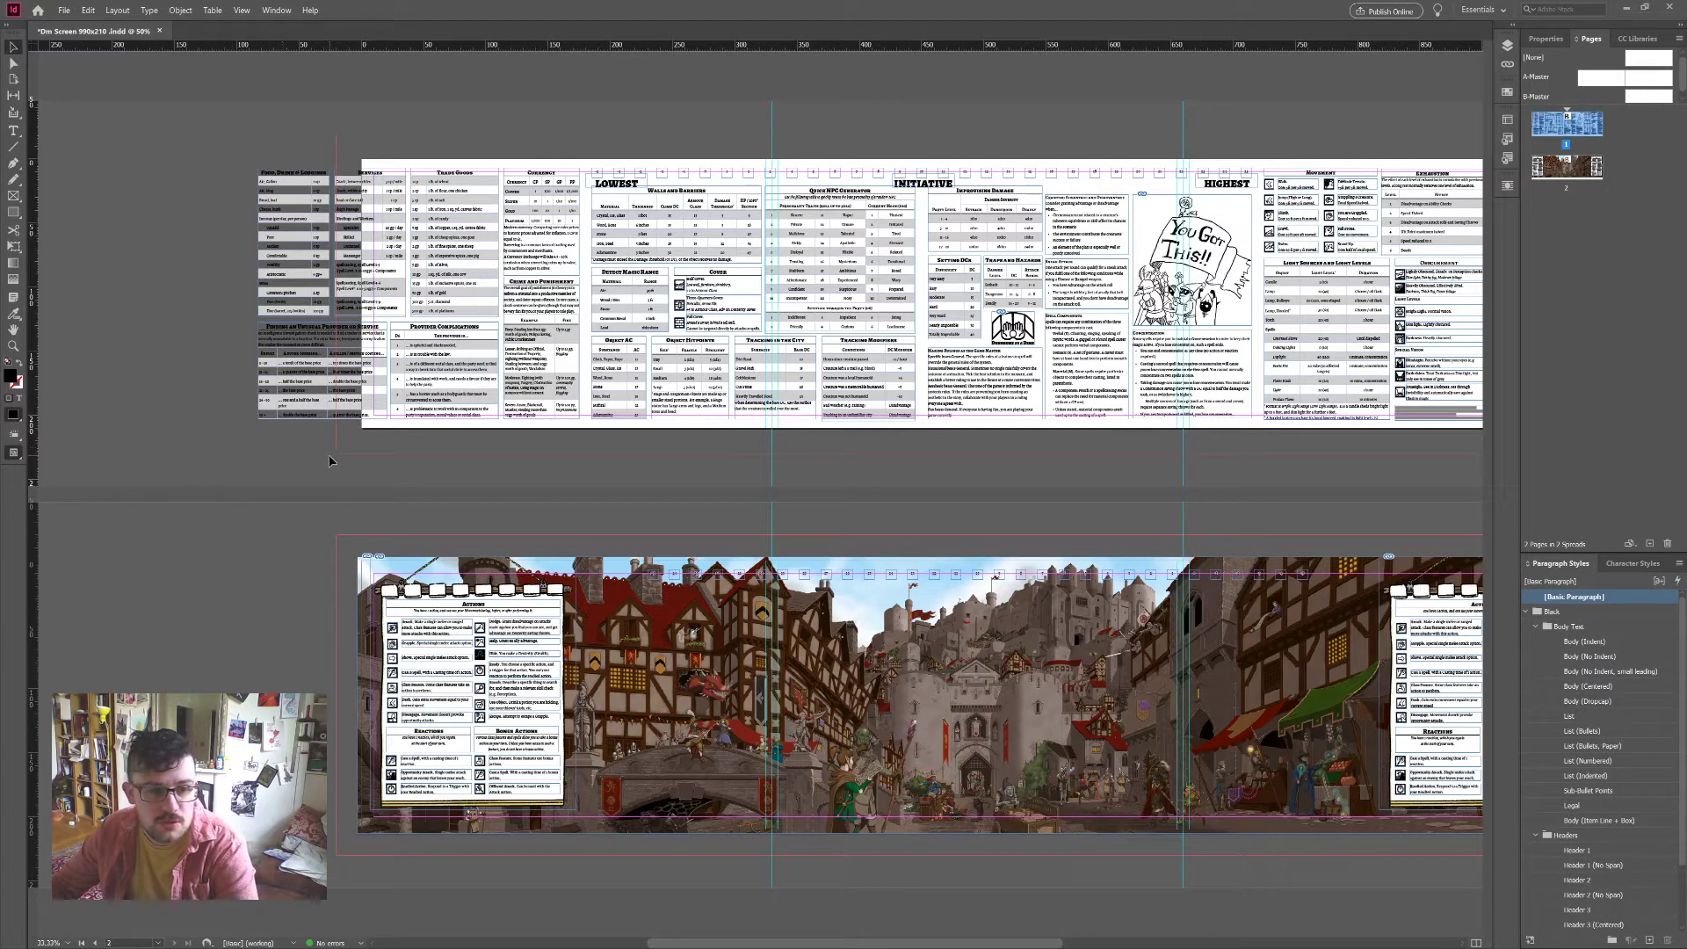
Step: Select the front spread's left-column frames and zoom in to 150% on those tables
left_click_drag(336, 451, 234, 143)
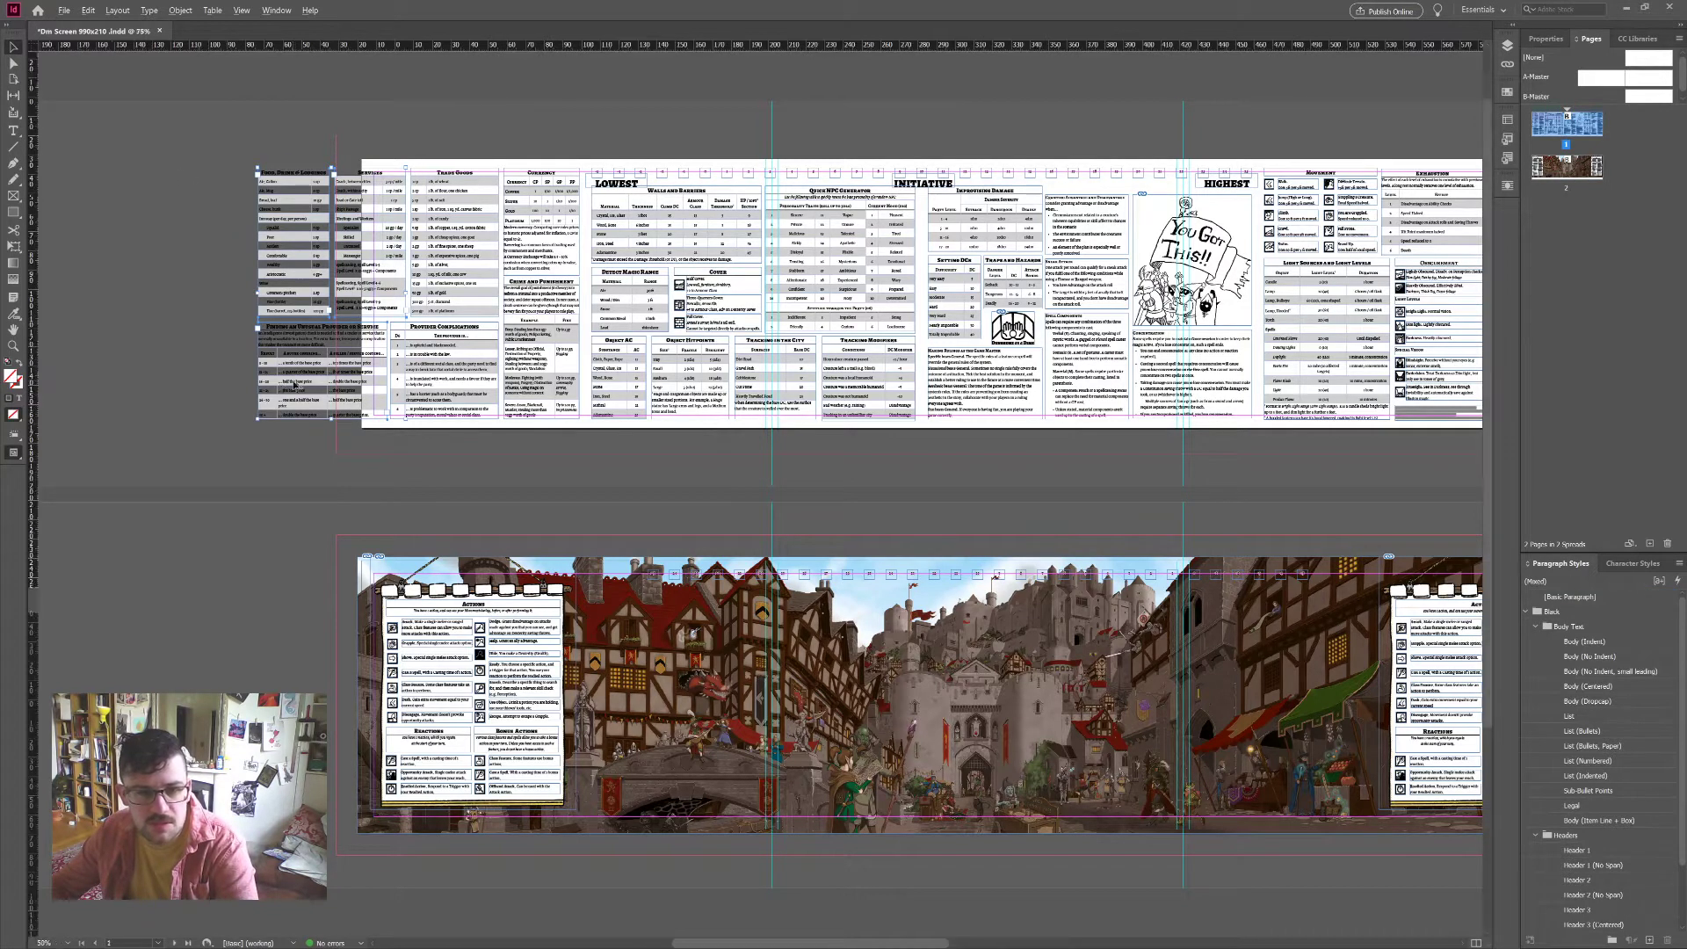
key("ctrl+equal")
key("ctrl+equal")
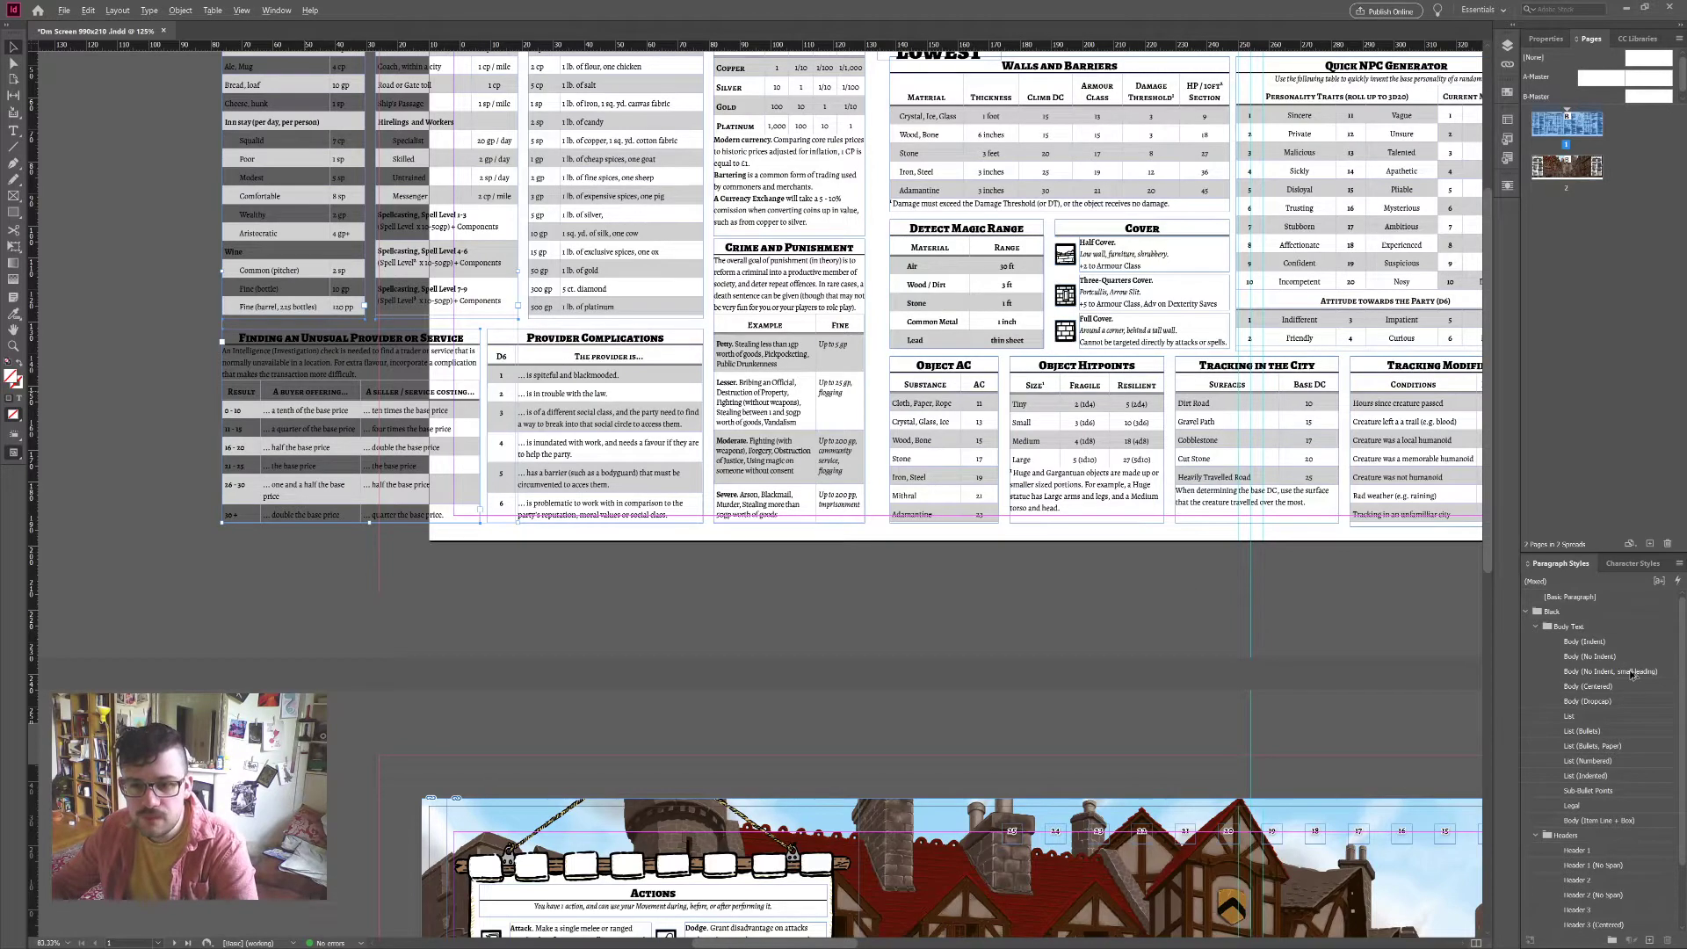
key("ctrl+equal")
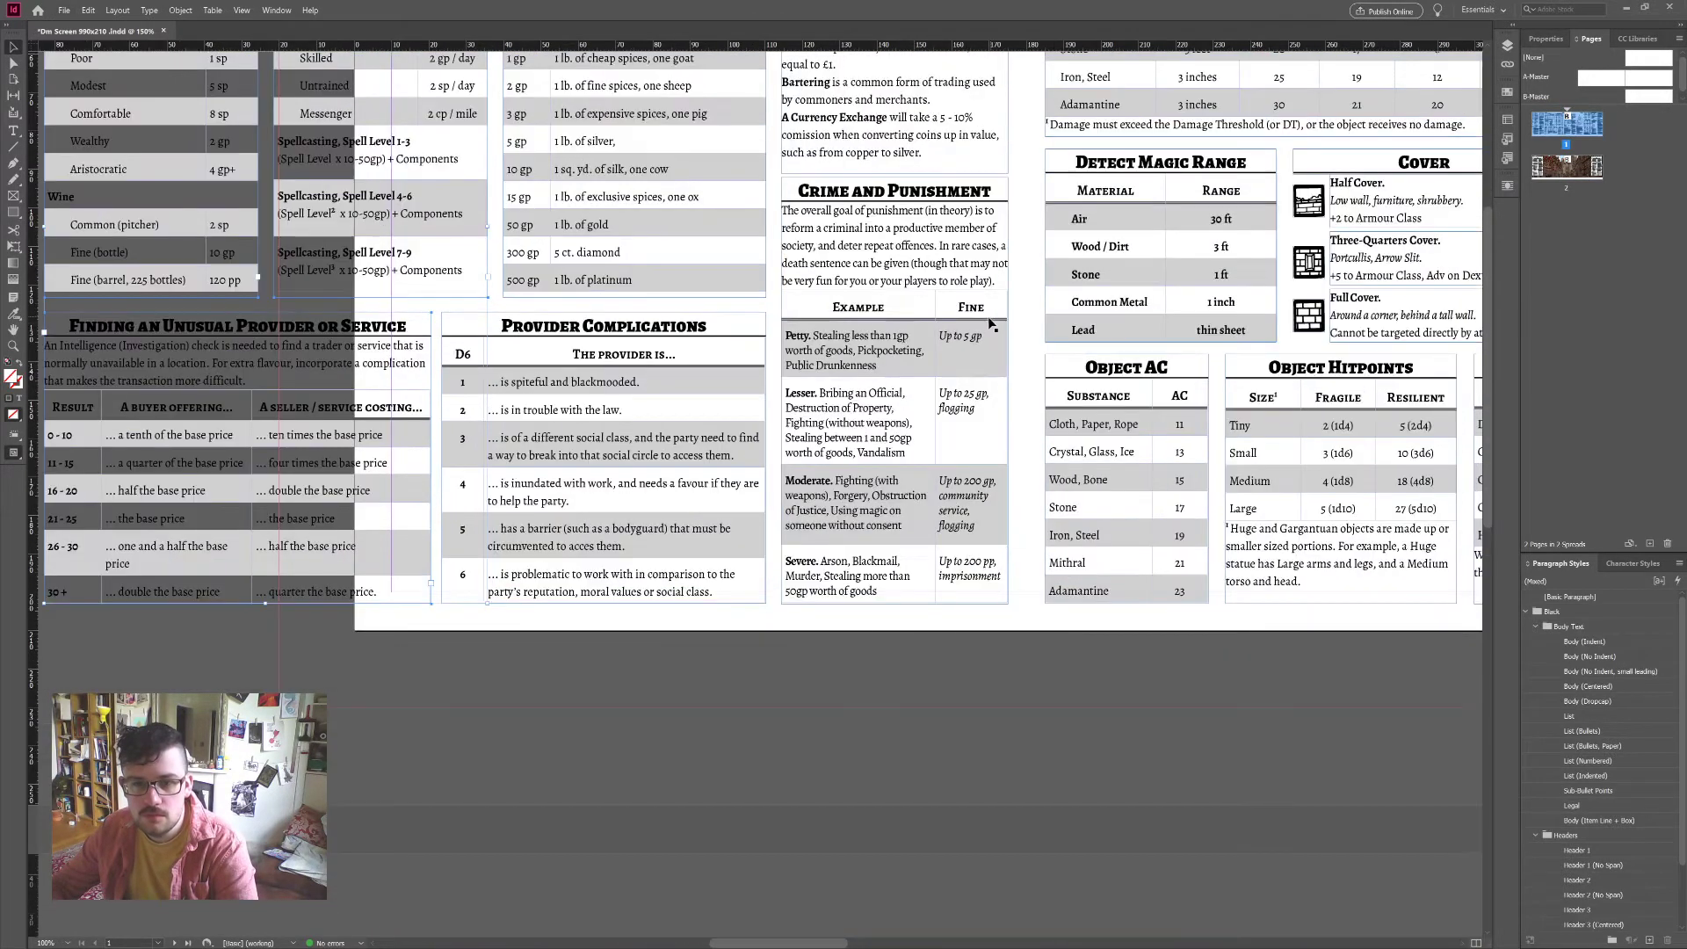
scroll(992, 326, "up", 3)
double_click(985, 392)
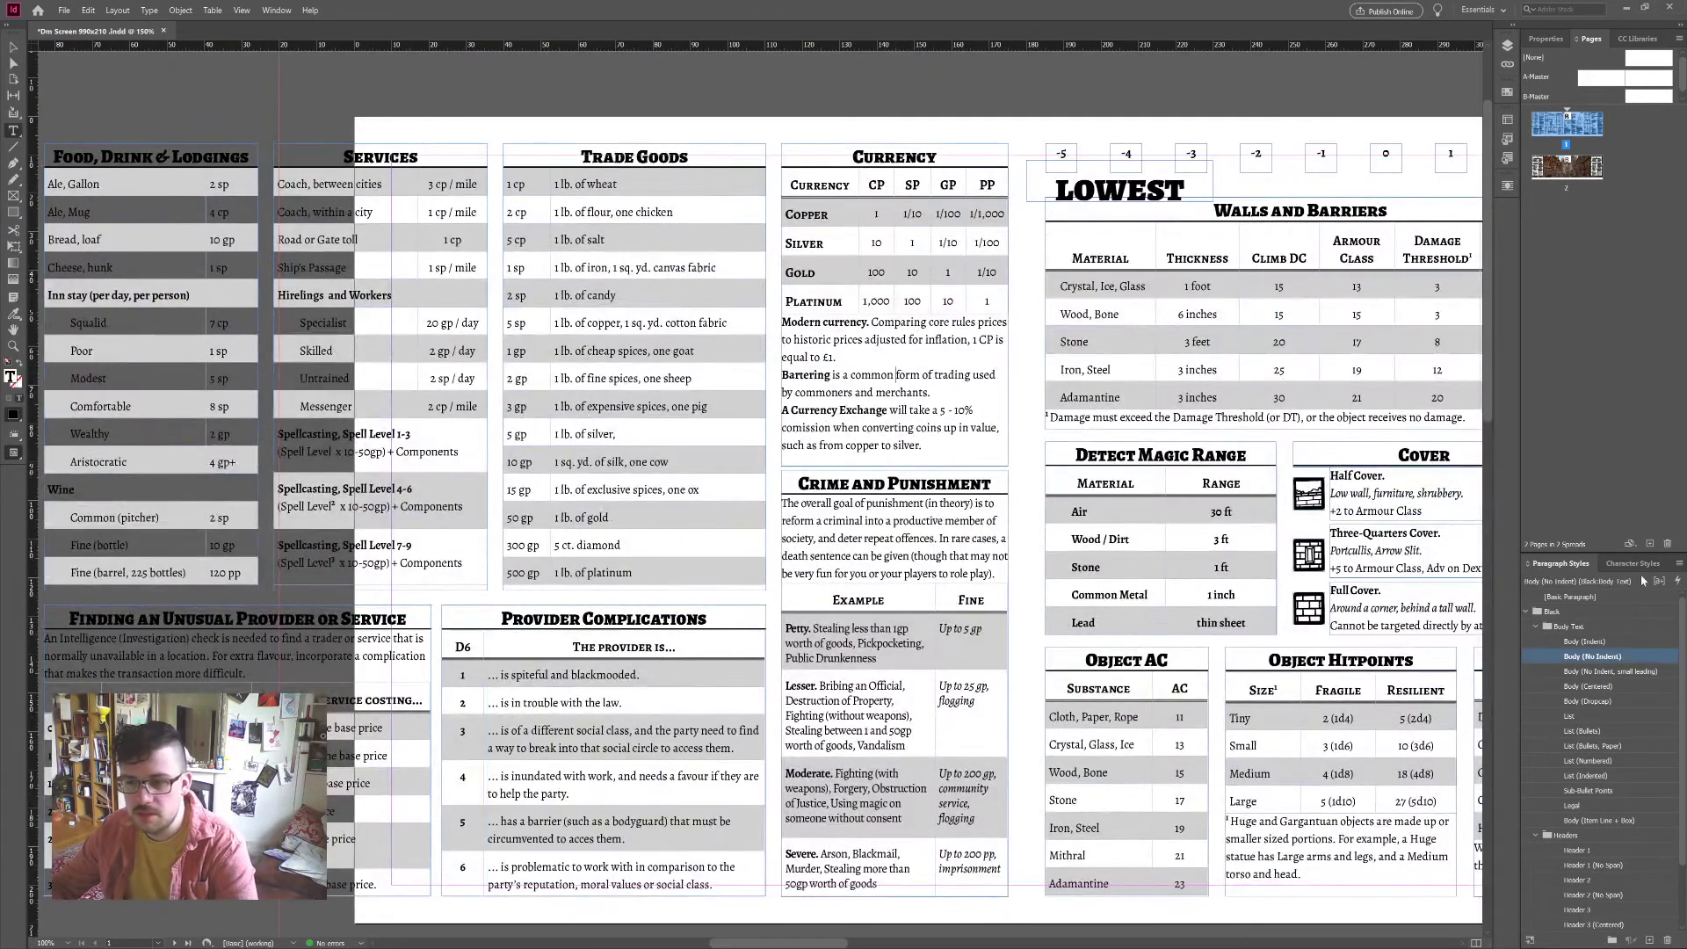
scroll(1254, 654, "down", 1)
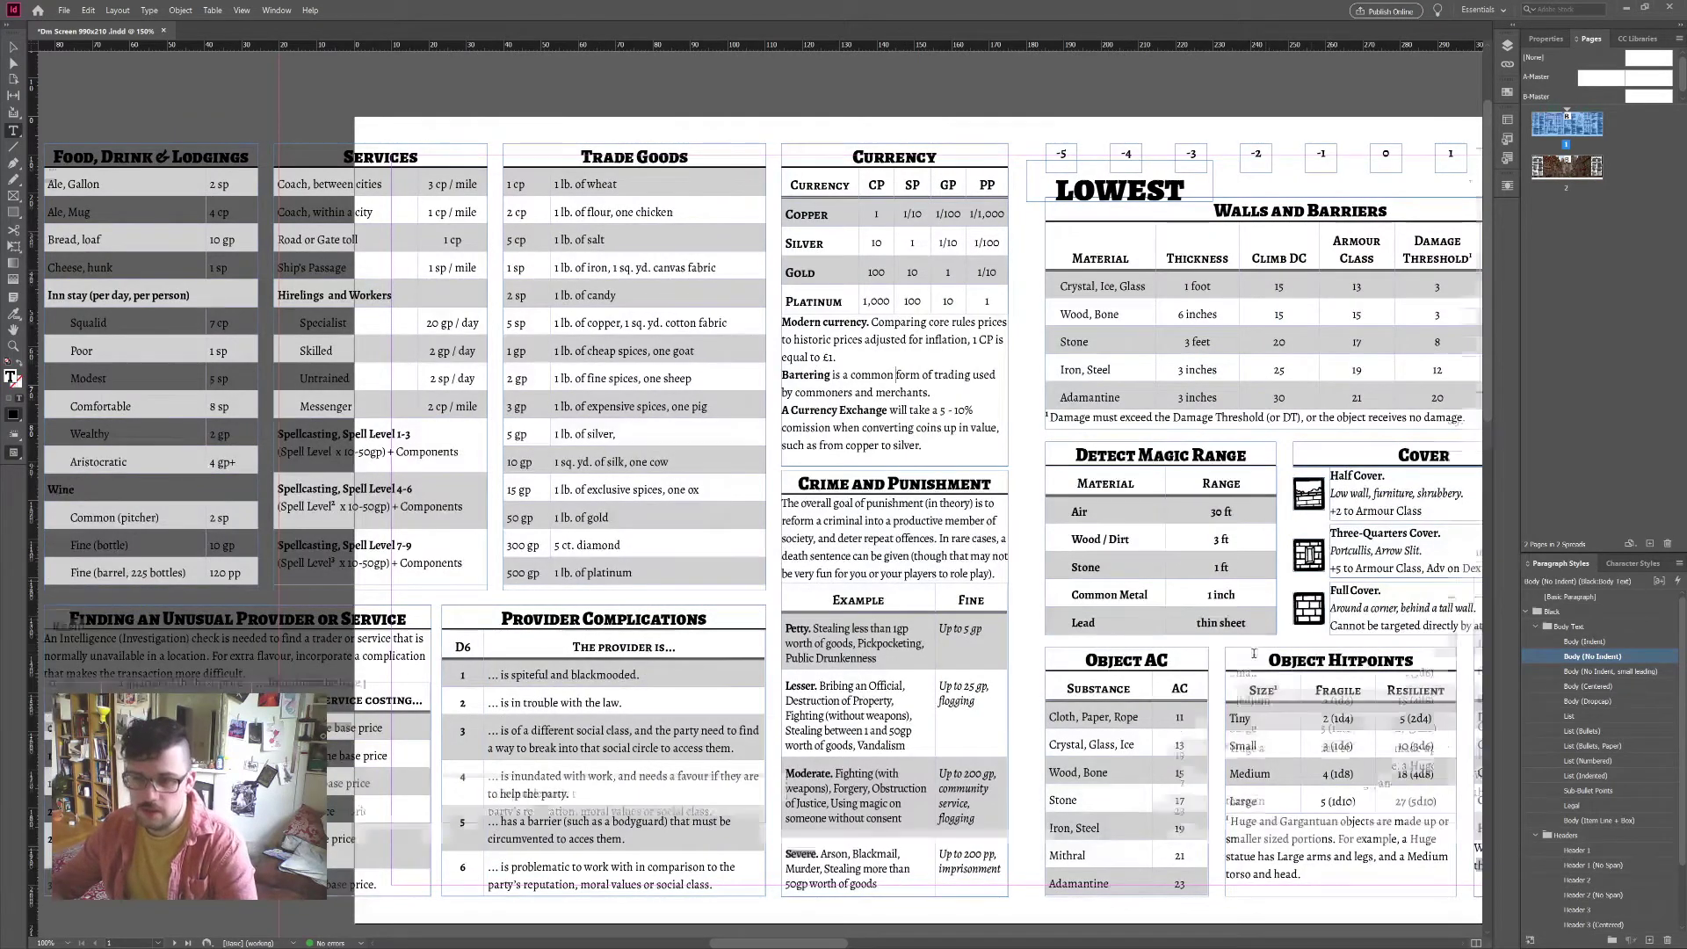
scroll(1254, 654, "down", 15)
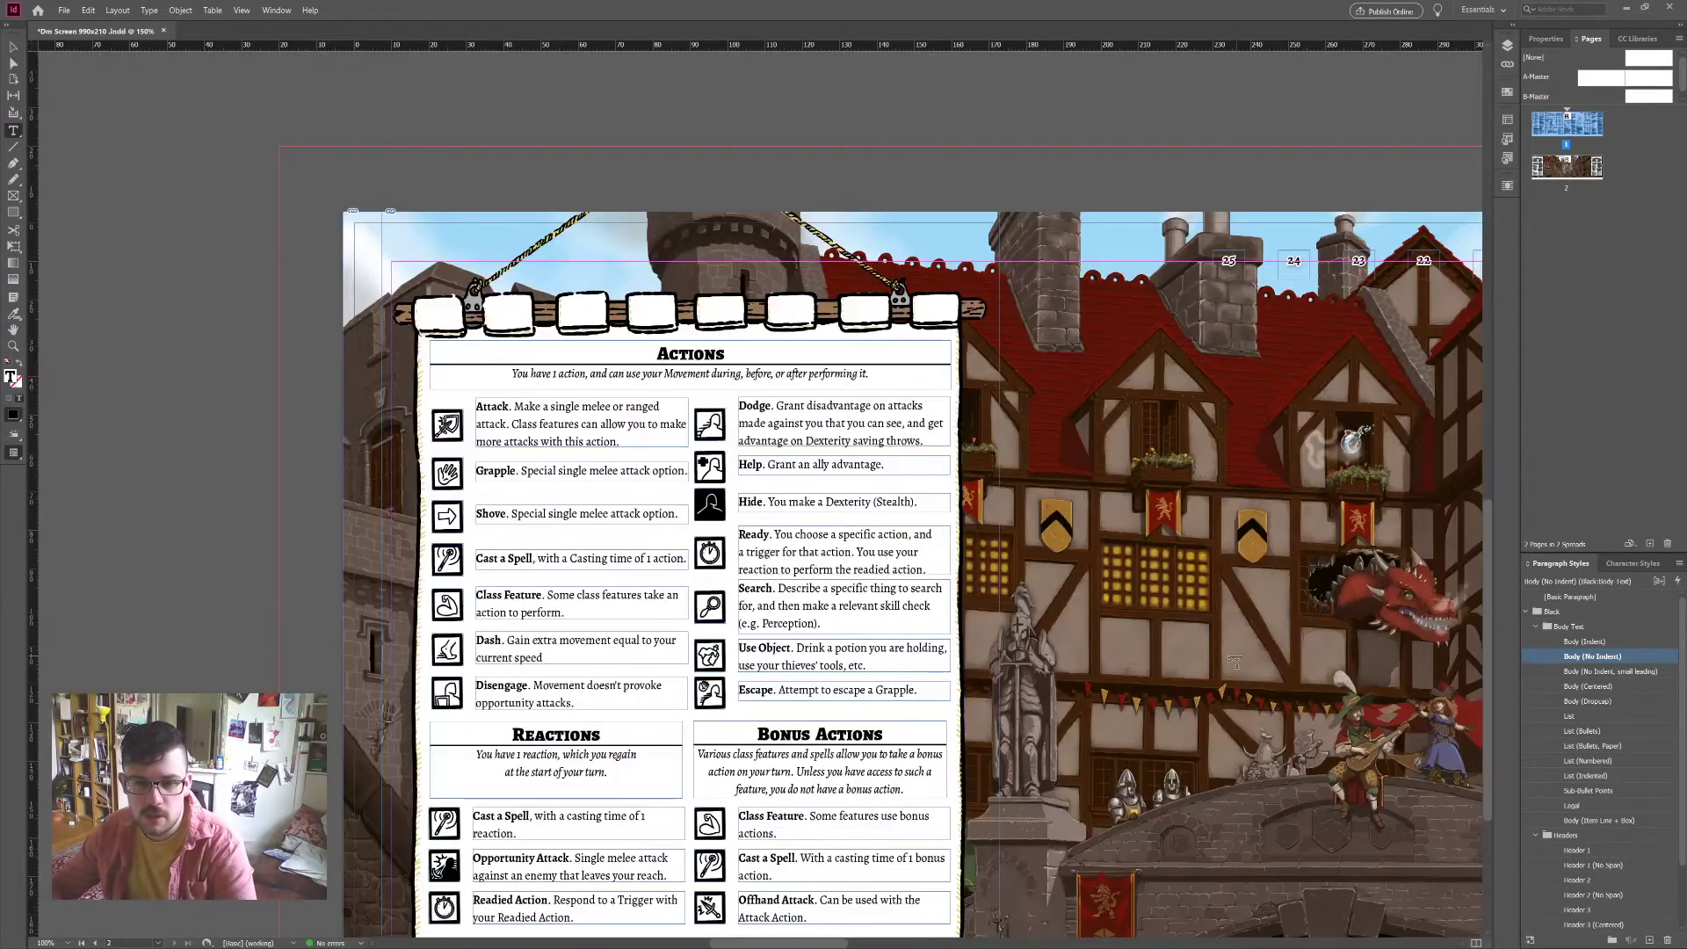
scroll(1292, 620, "right", 2)
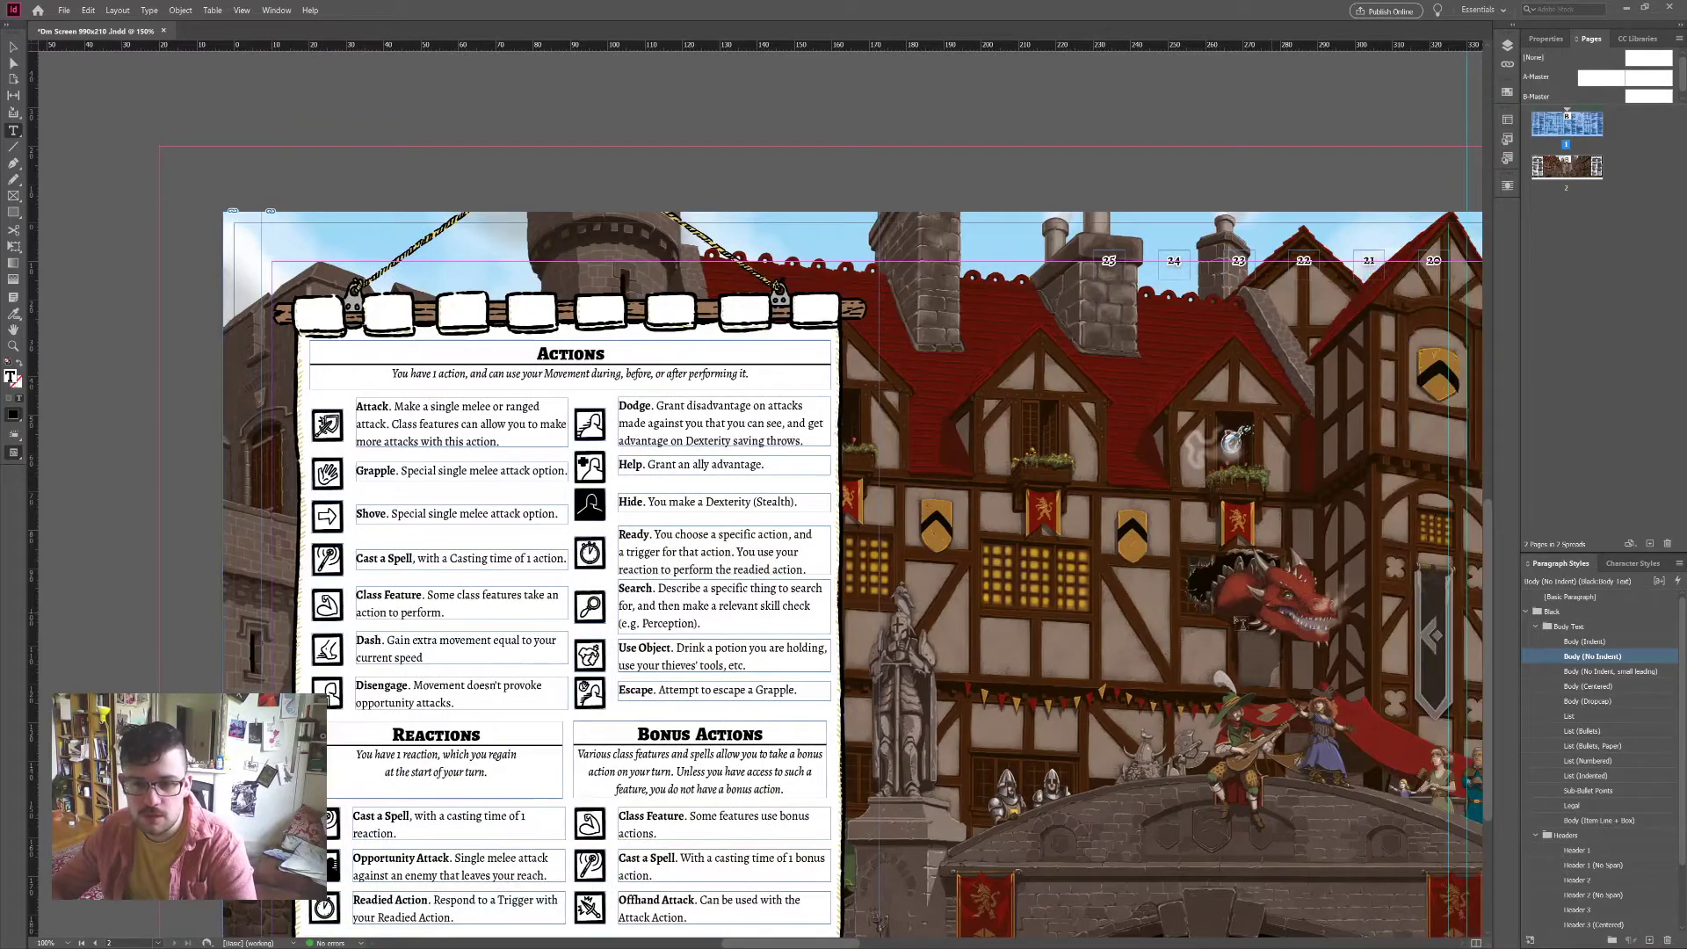
scroll(1192, 629, "up", 12)
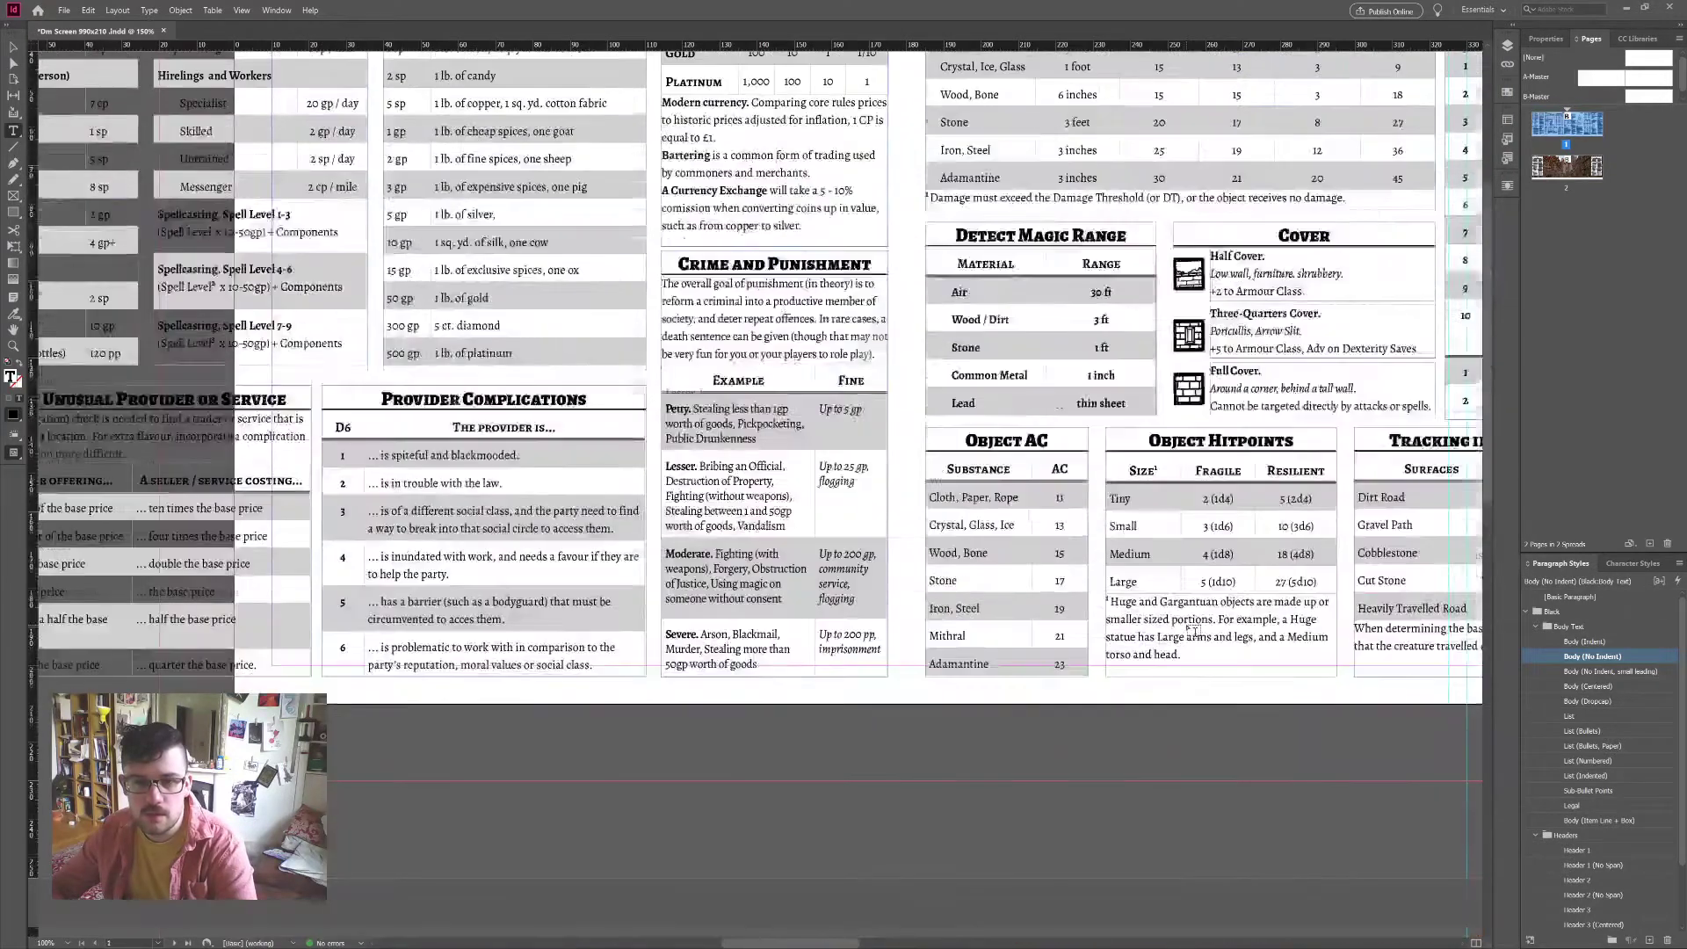
scroll(1194, 631, "up", 2)
scroll(1200, 624, "left", 2)
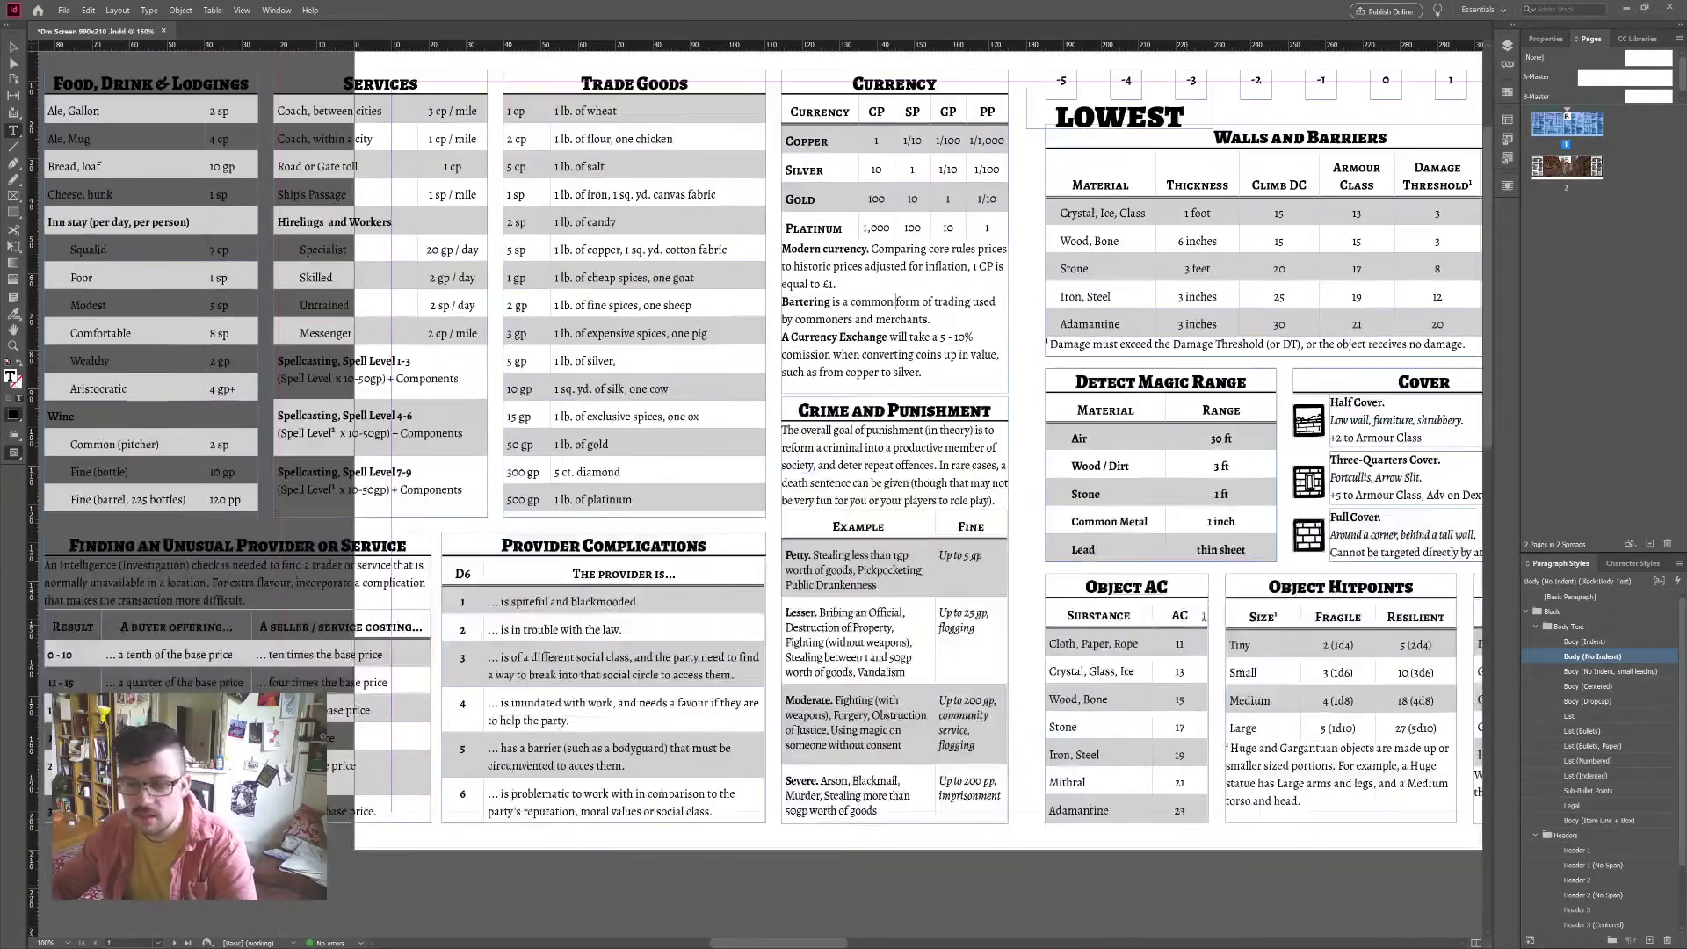
left_click(1609, 566)
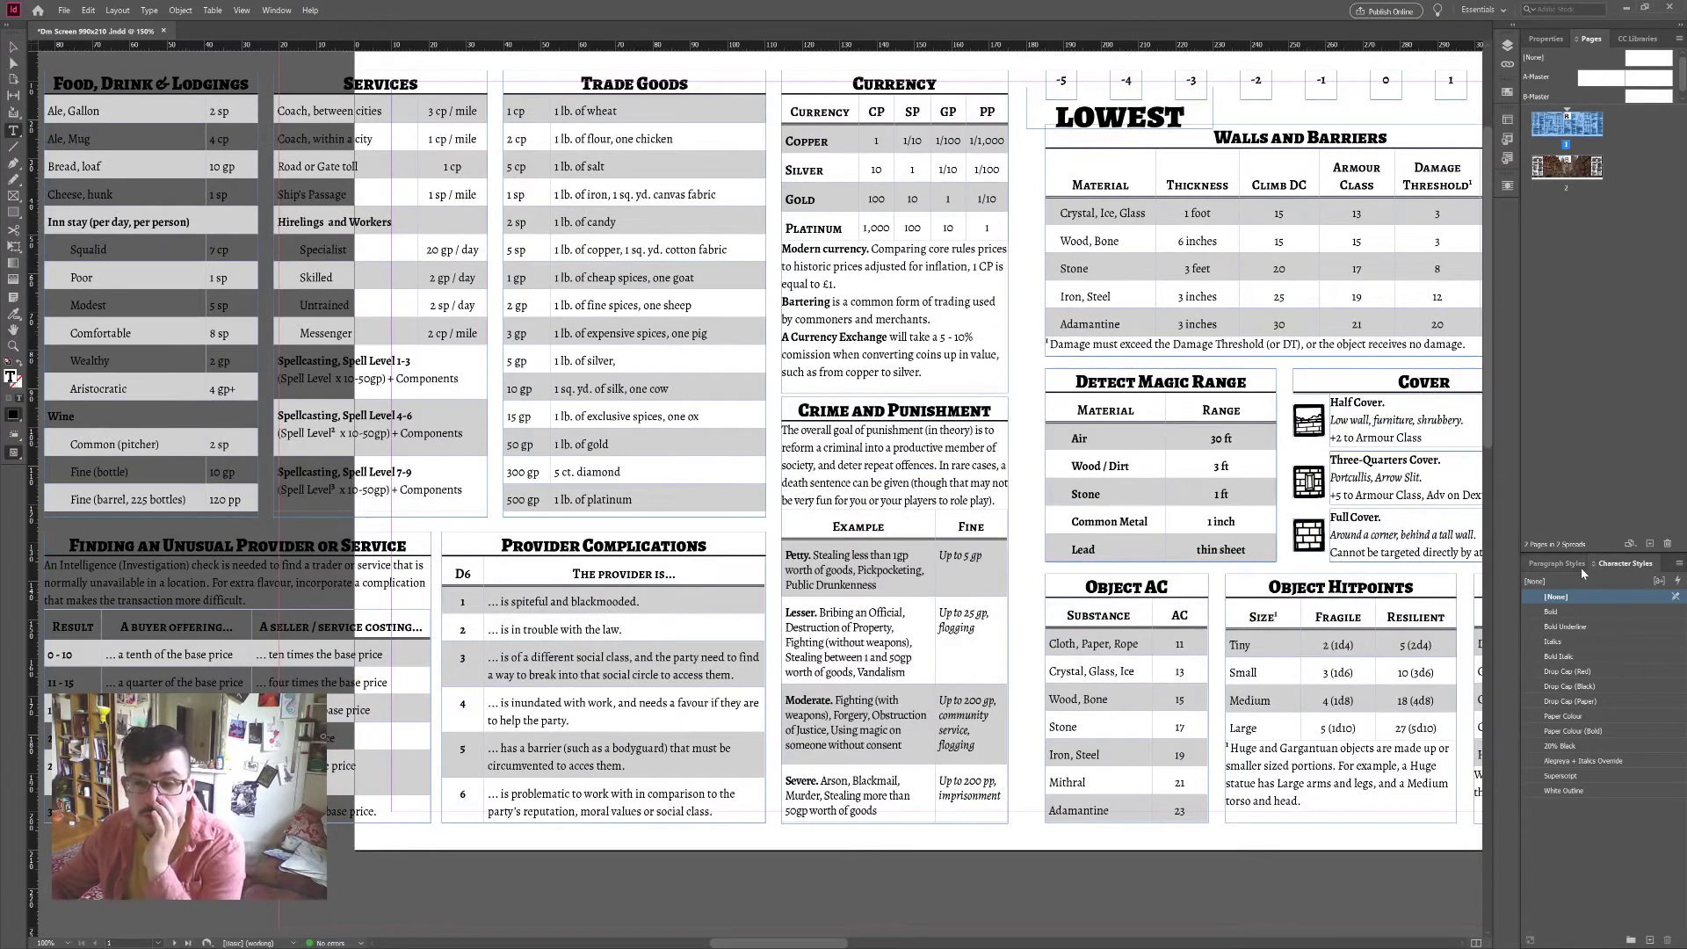
left_click(1569, 566)
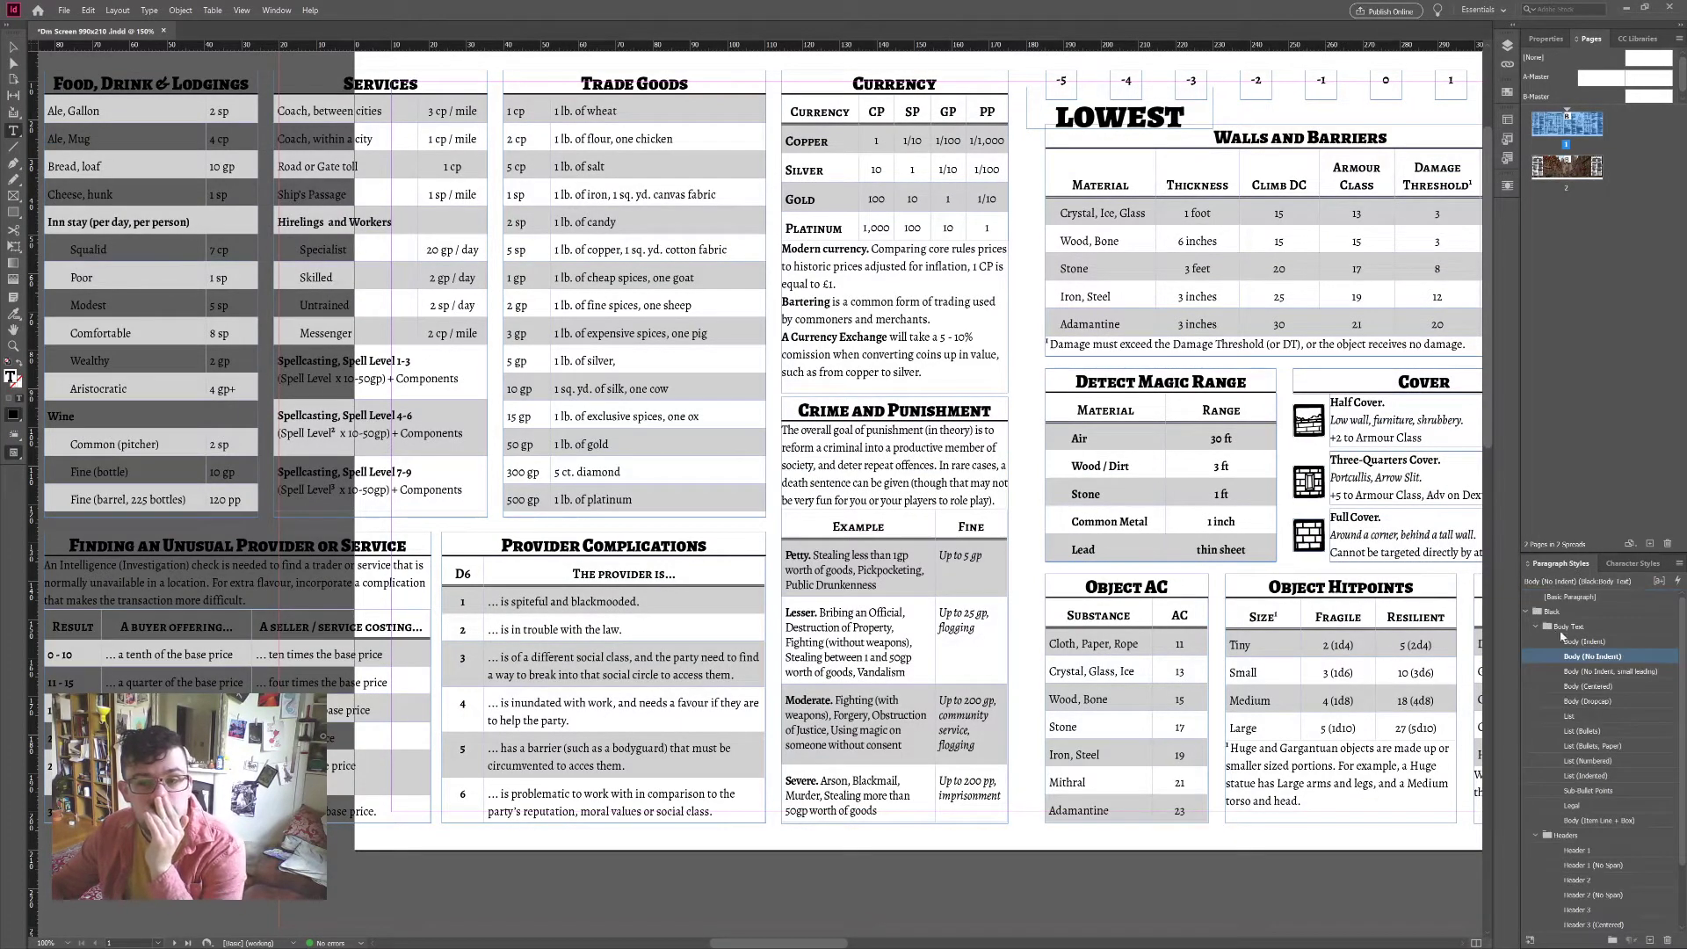
left_click(1527, 612)
left_click(1526, 612)
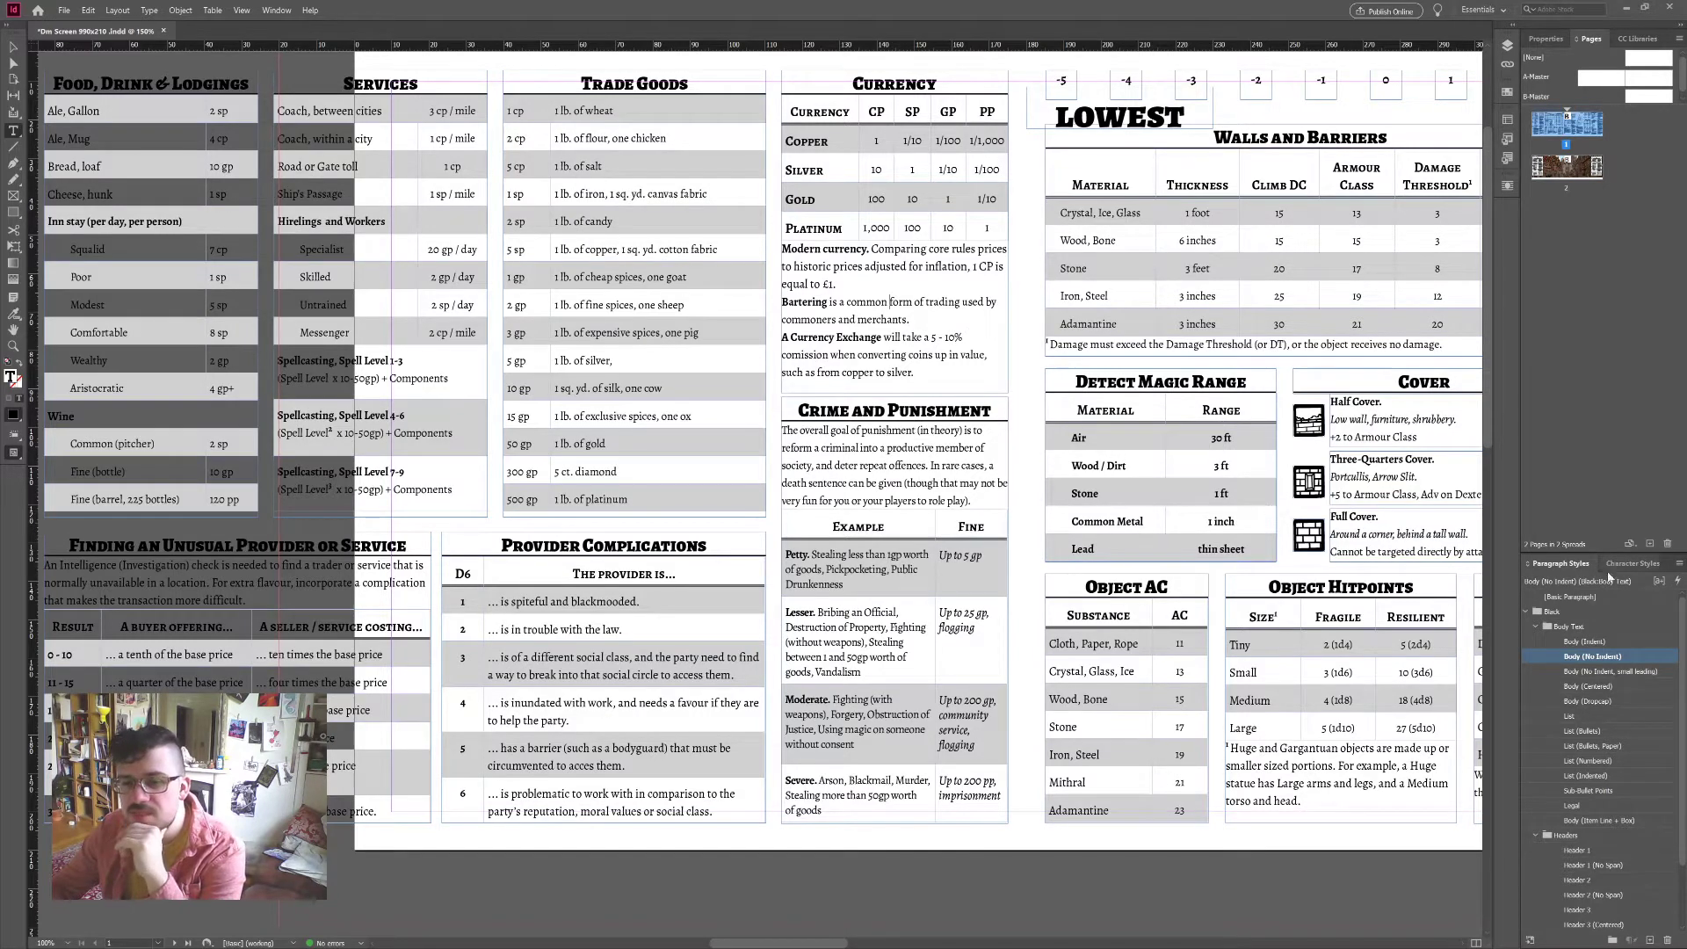
Step: Try another paragraph style and a first-line indent on the Bartering paragraph, then revert both
left_click(1642, 566)
left_click(1561, 564)
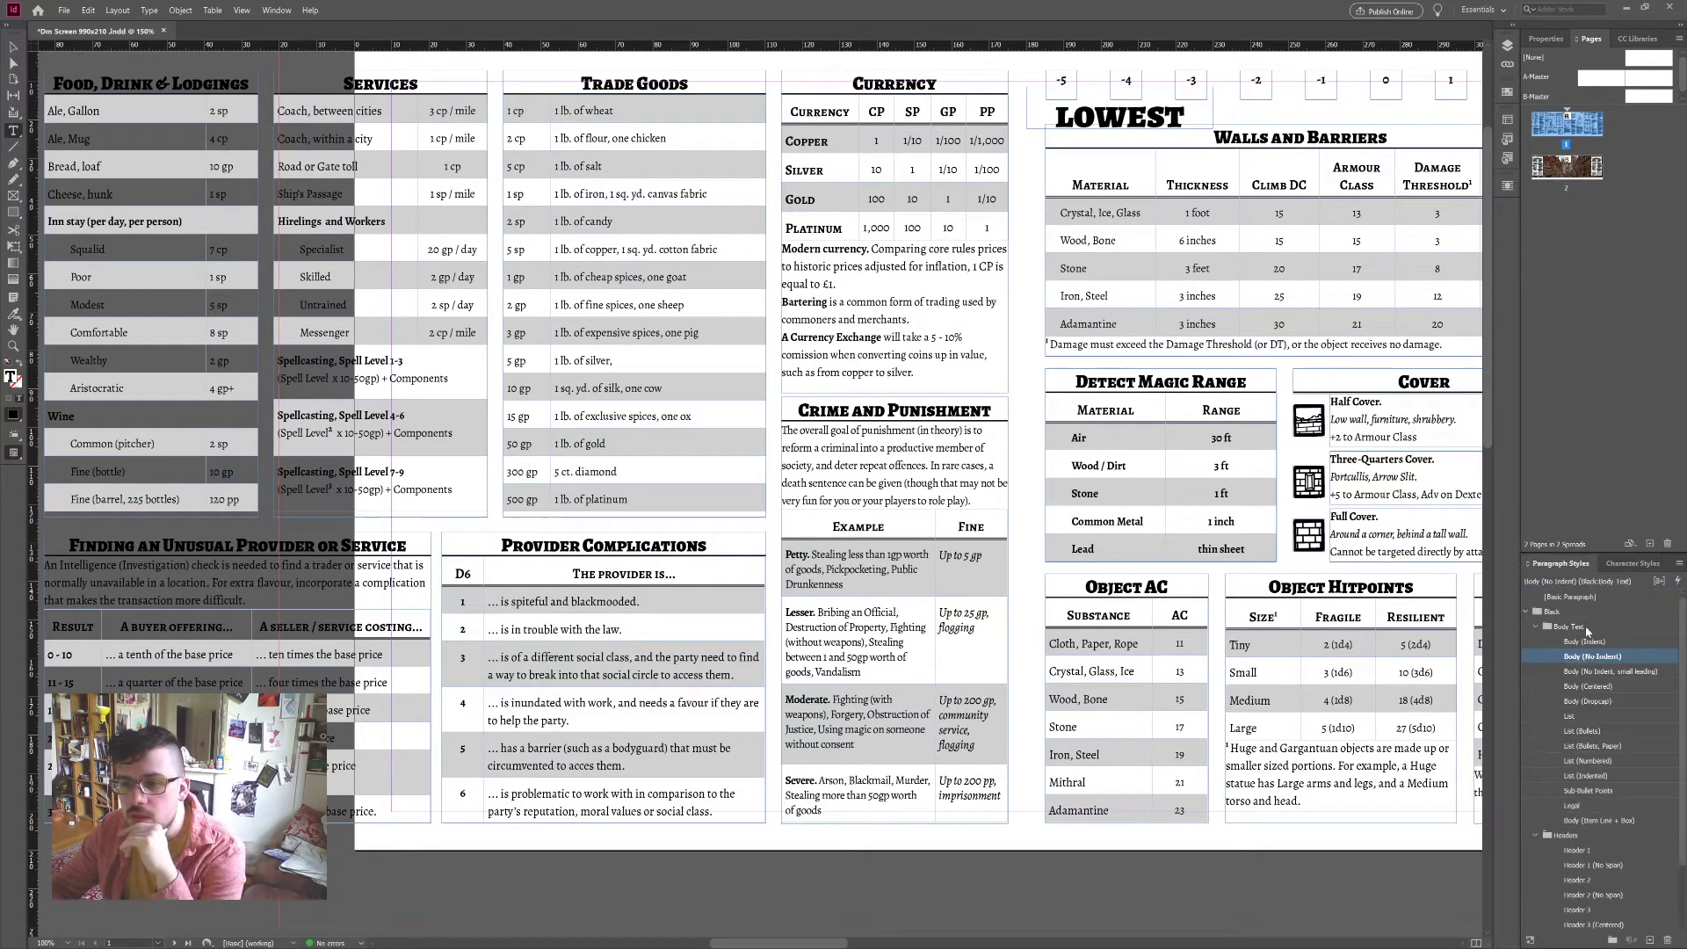
left_click(1595, 642)
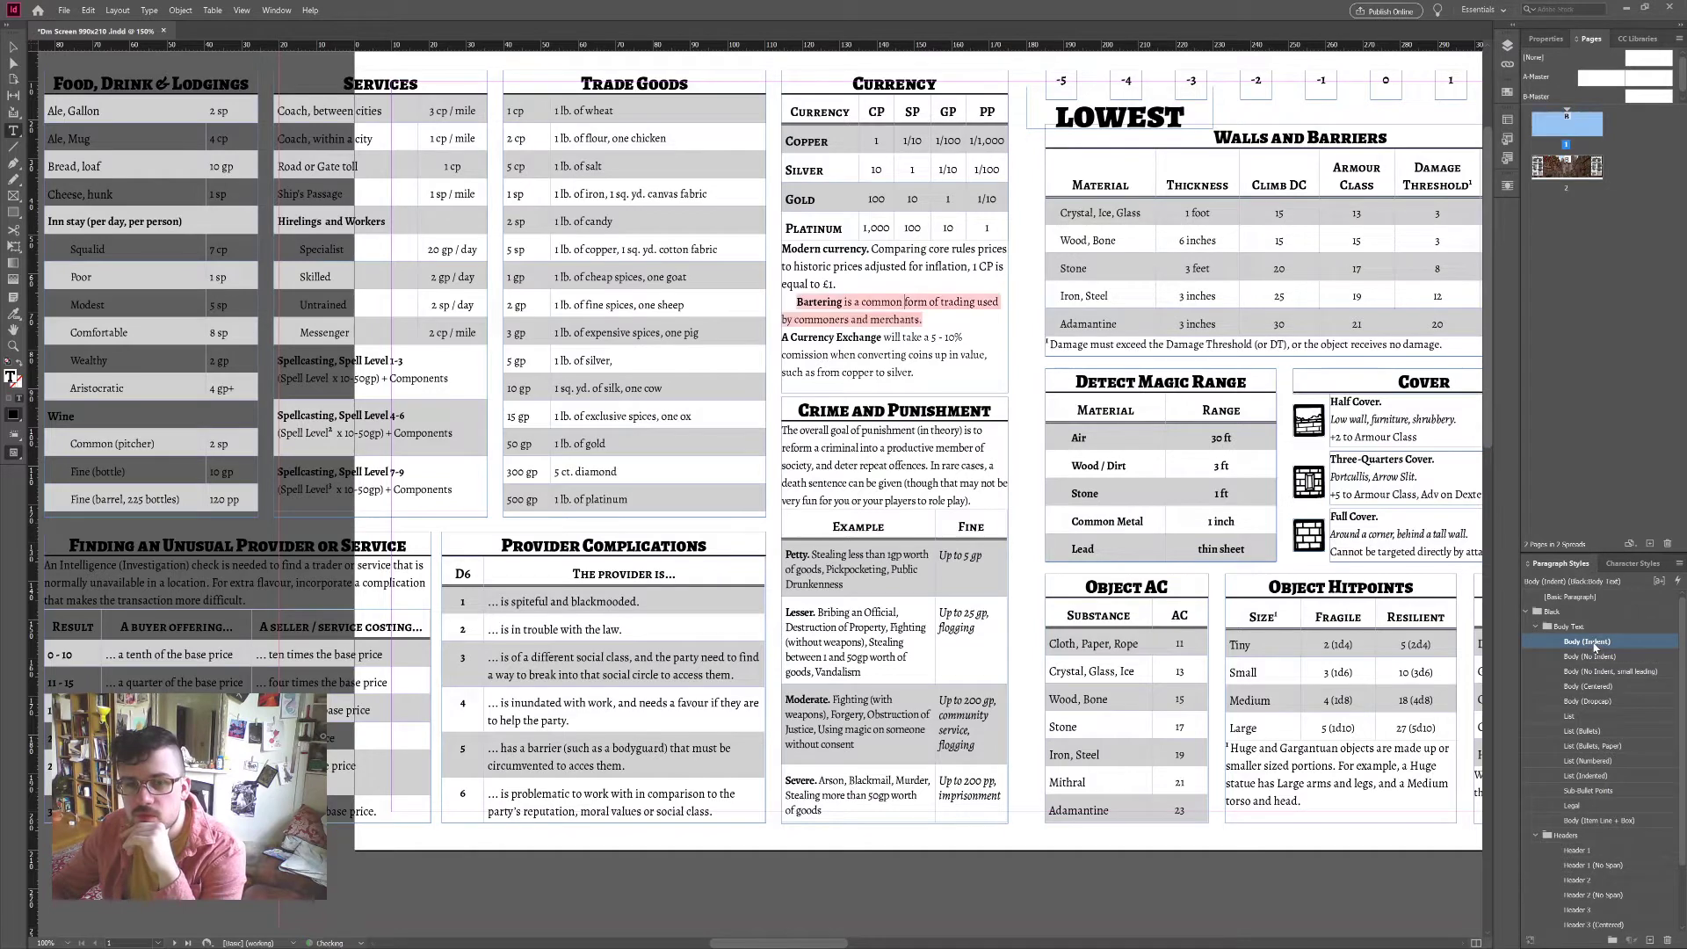
left_click(1596, 657)
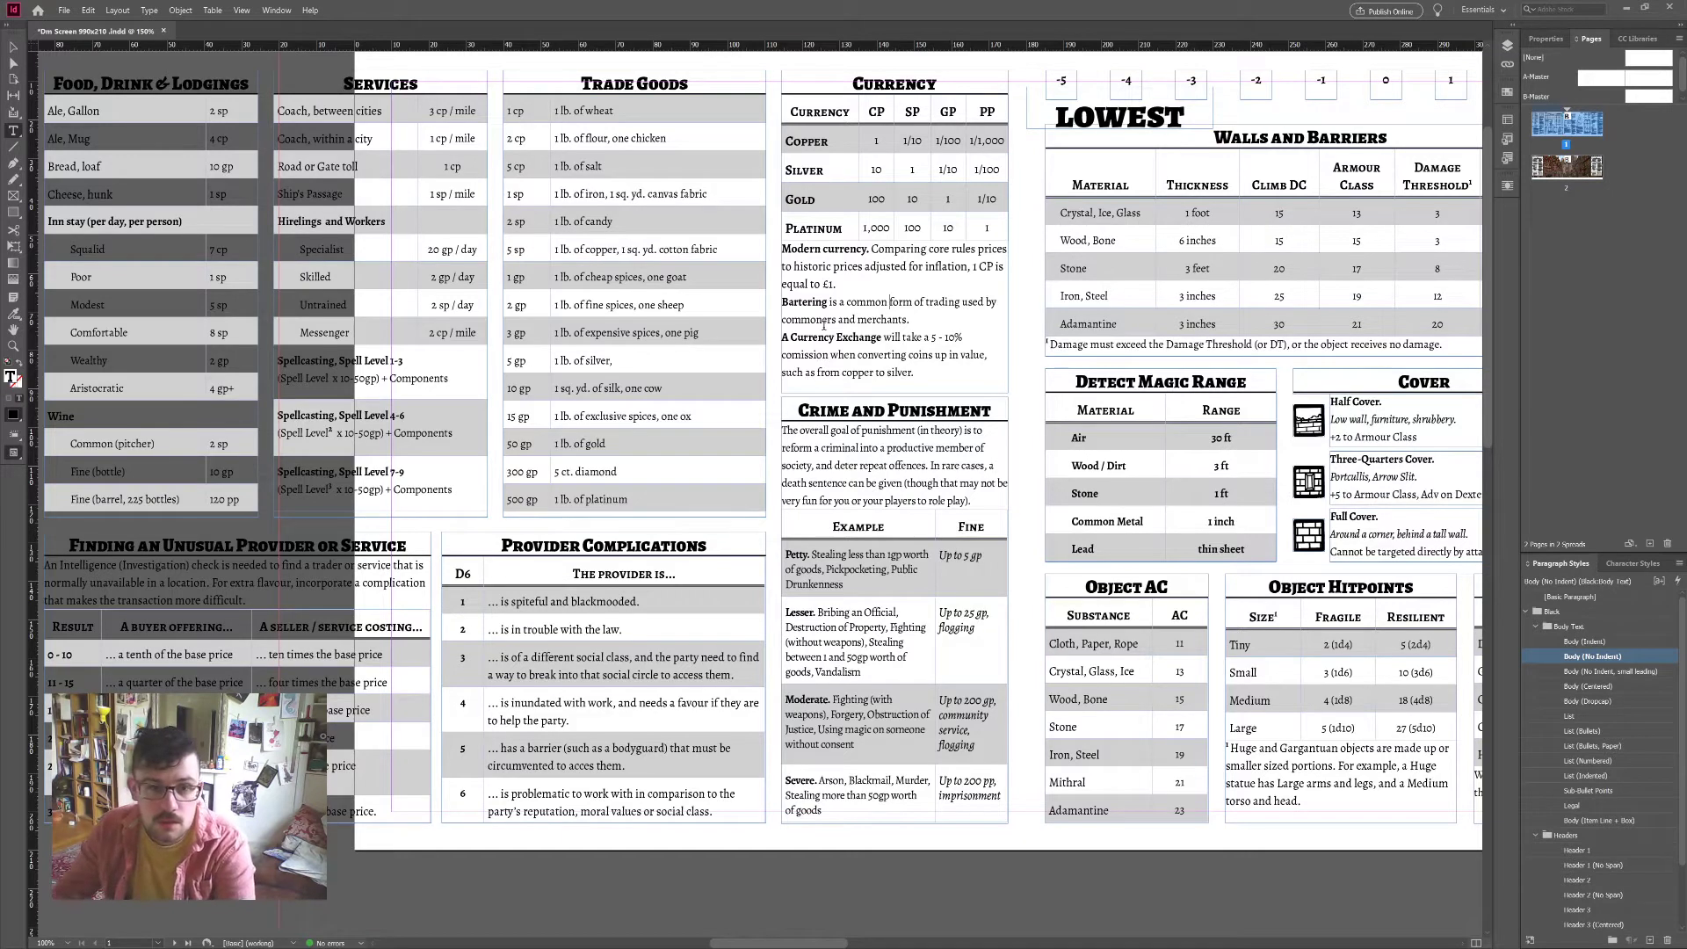
left_click(1587, 643)
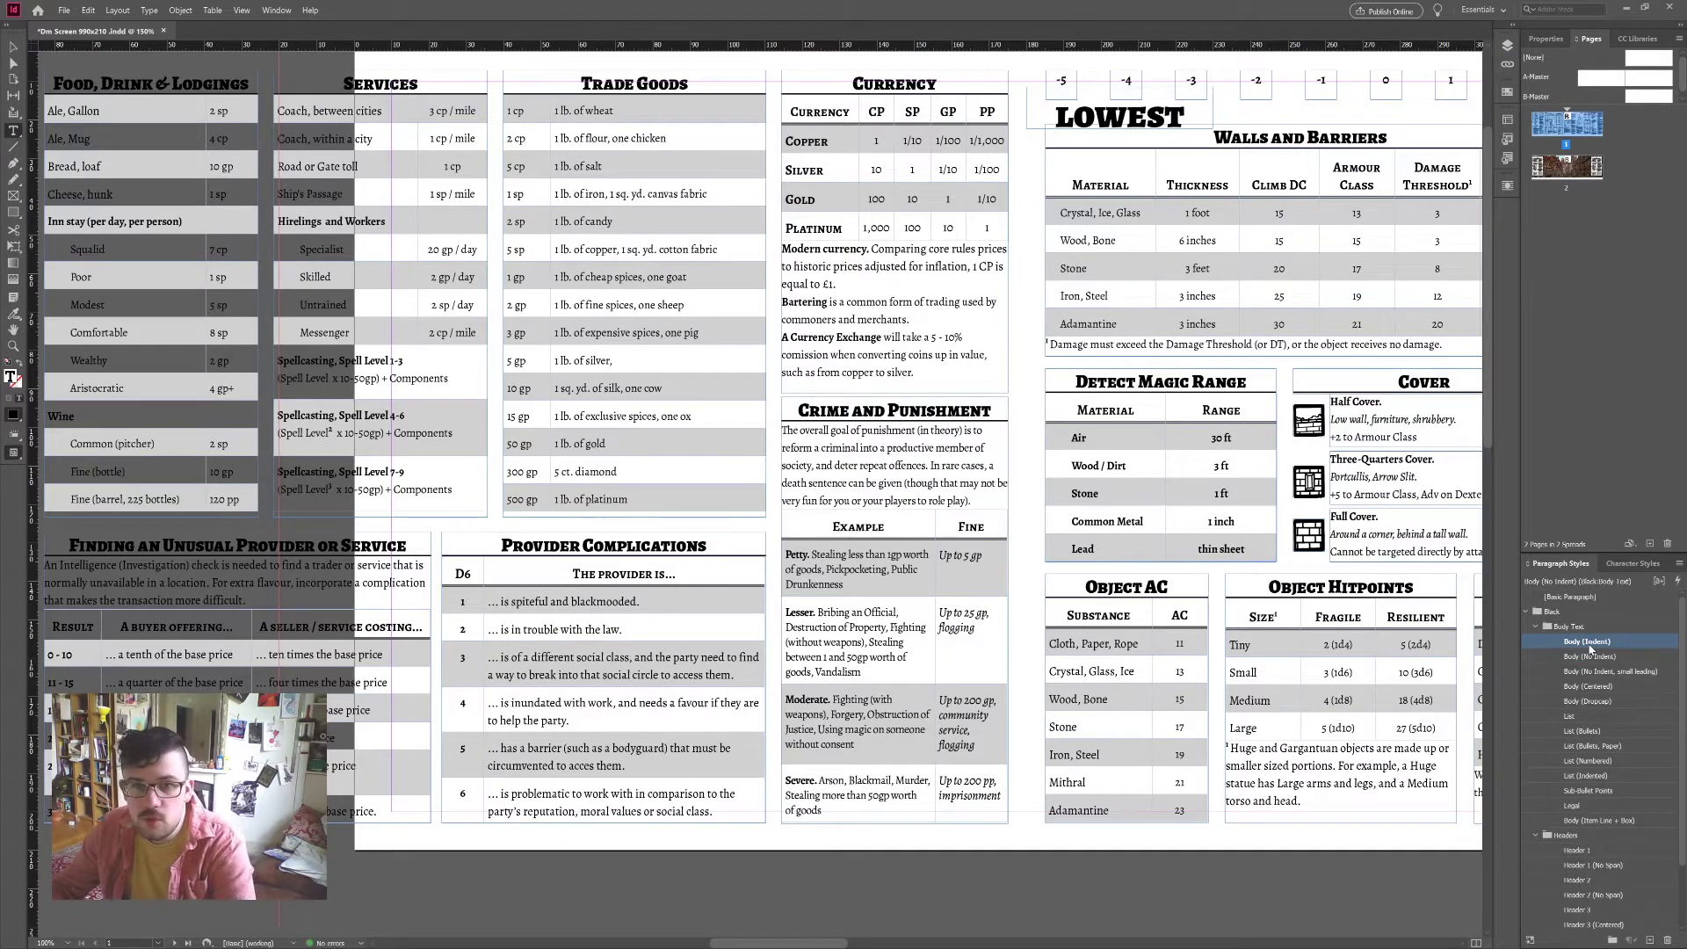
left_click(1592, 655)
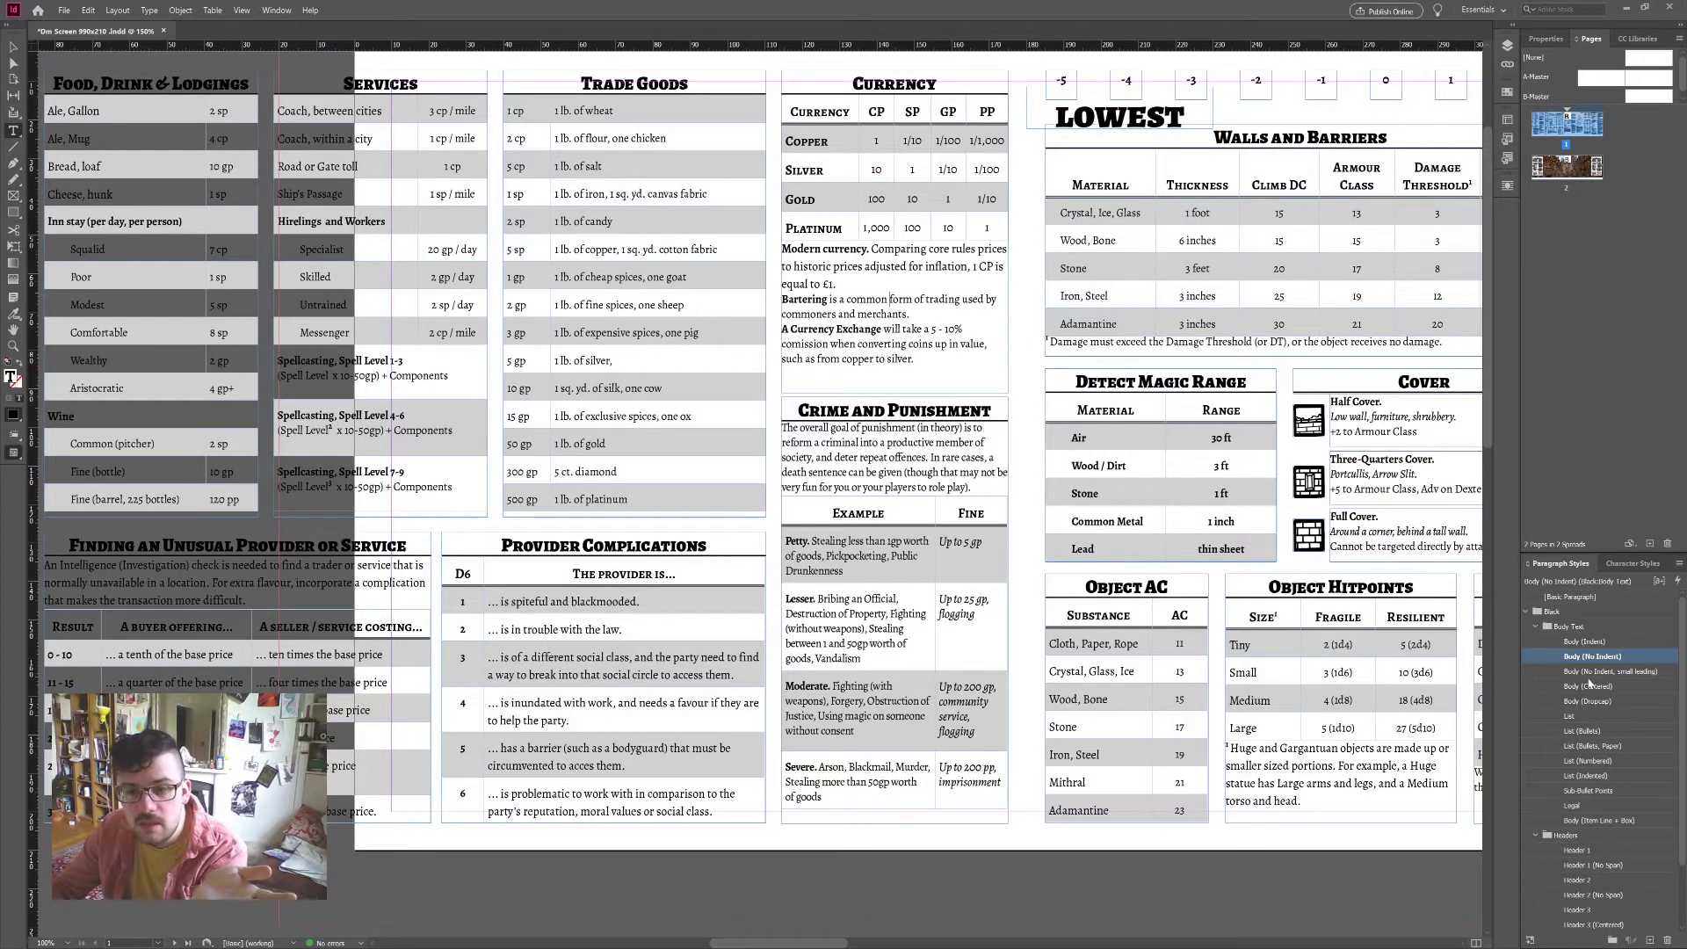
Step: Clear the Severe paragraph's style overrides in Crime and Punishment and show the Properties panel
double_click(878, 782)
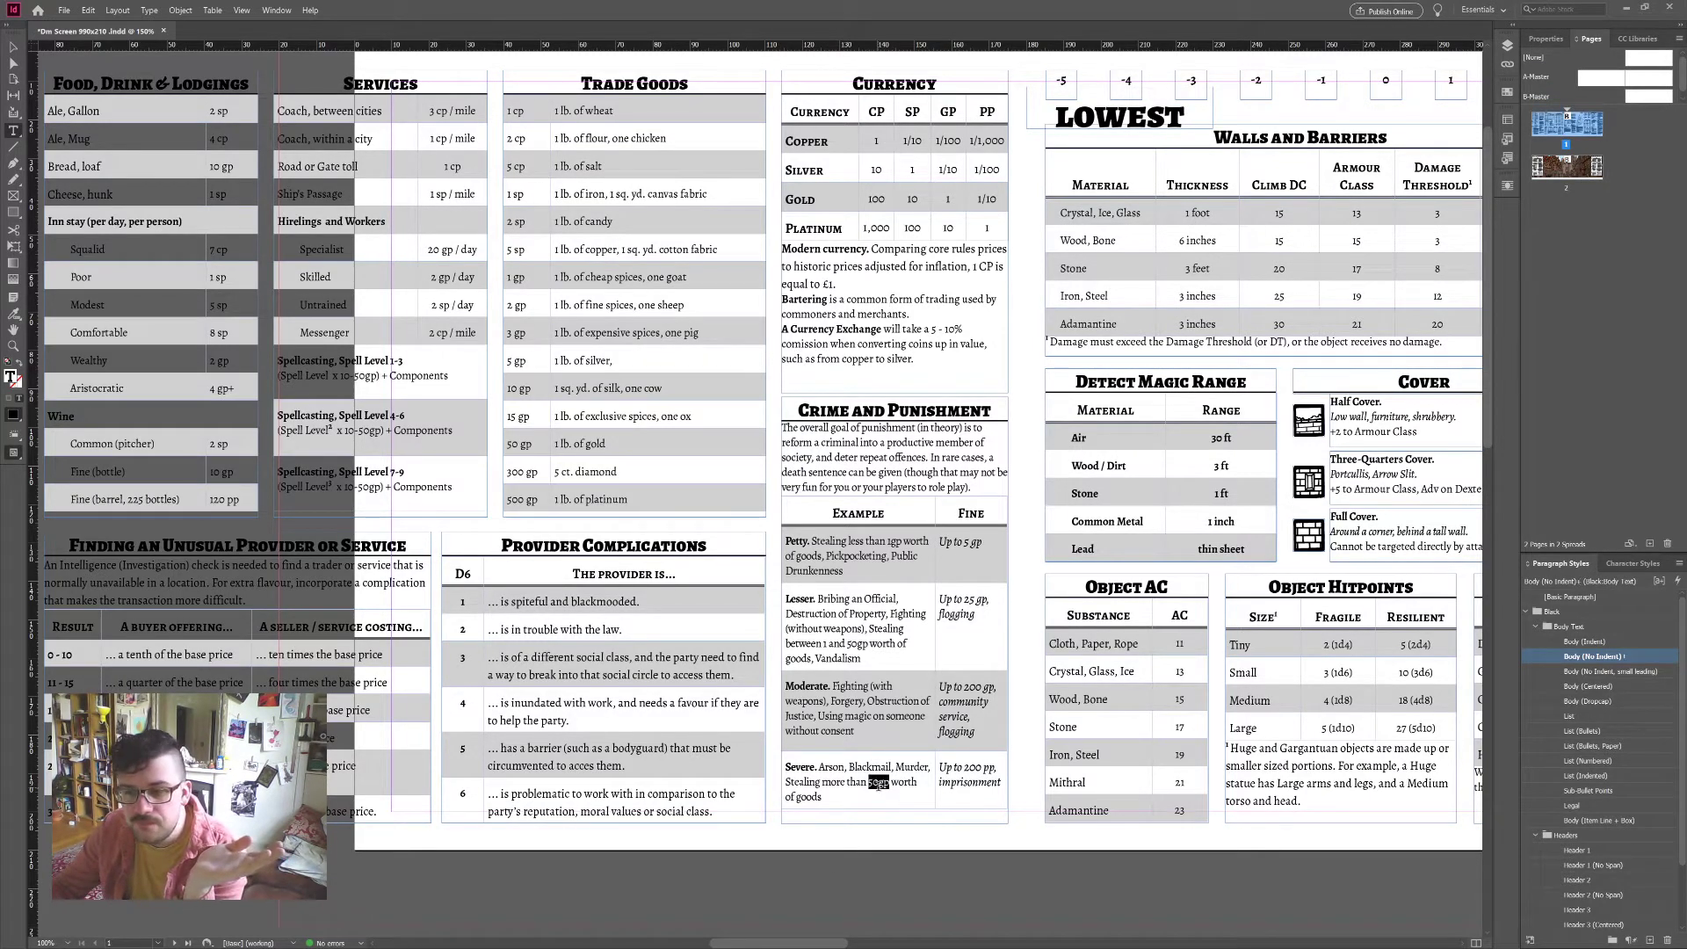
triple_click(879, 782)
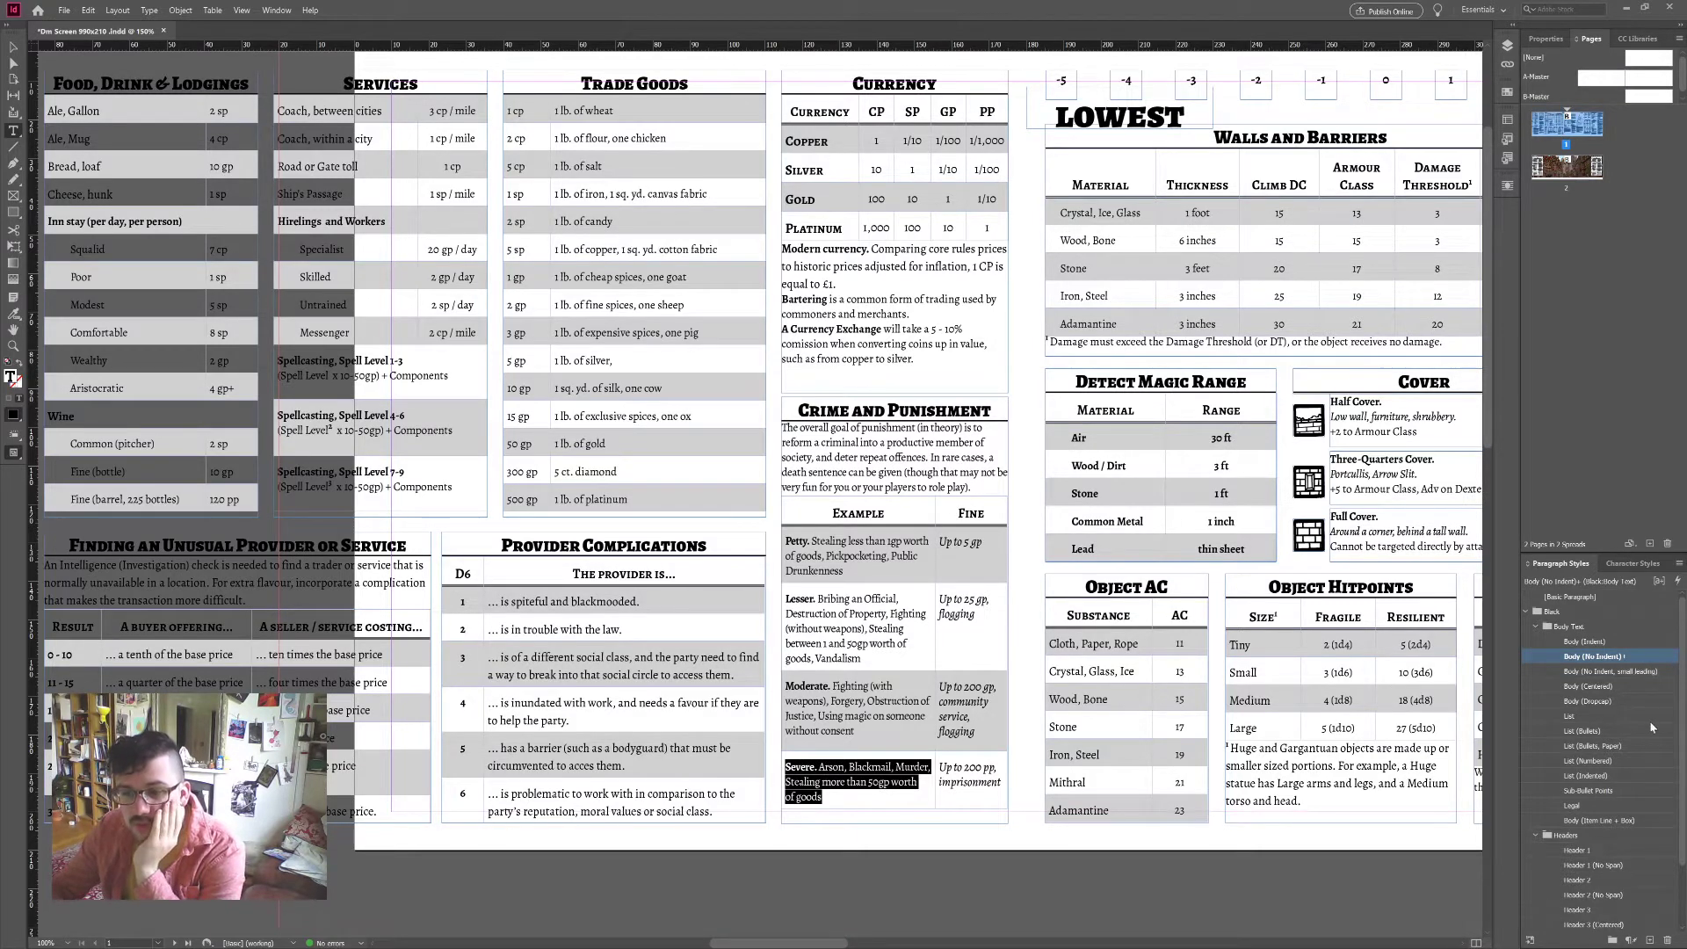
left_click(1659, 581)
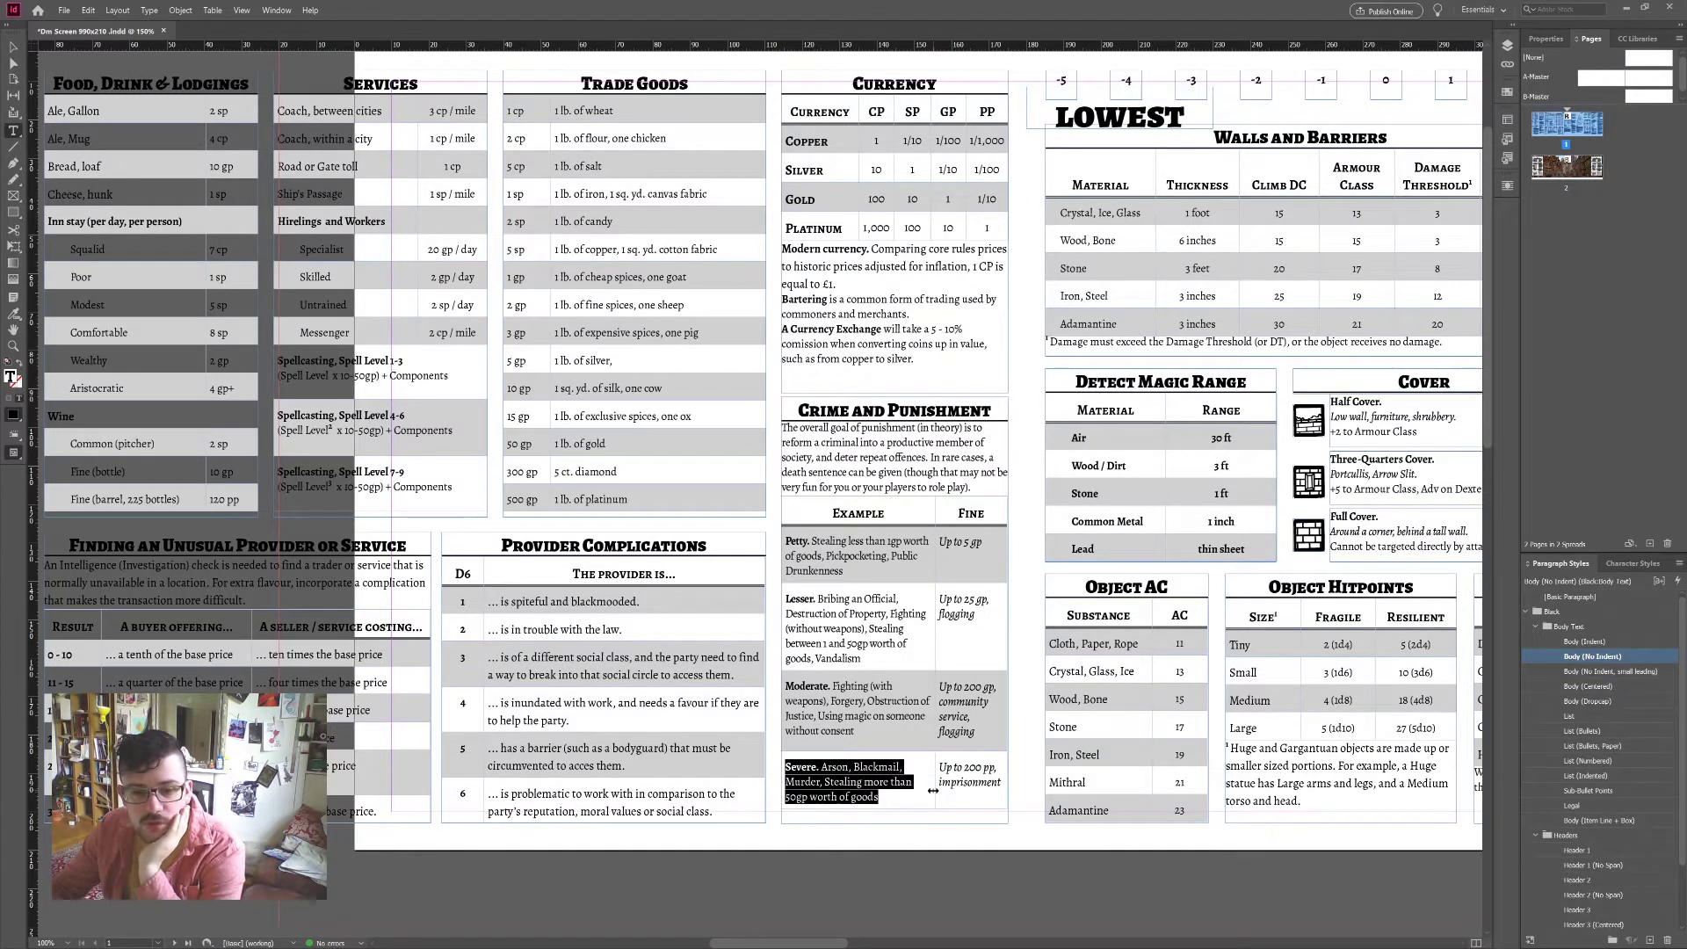
left_click(982, 779)
left_click(875, 687)
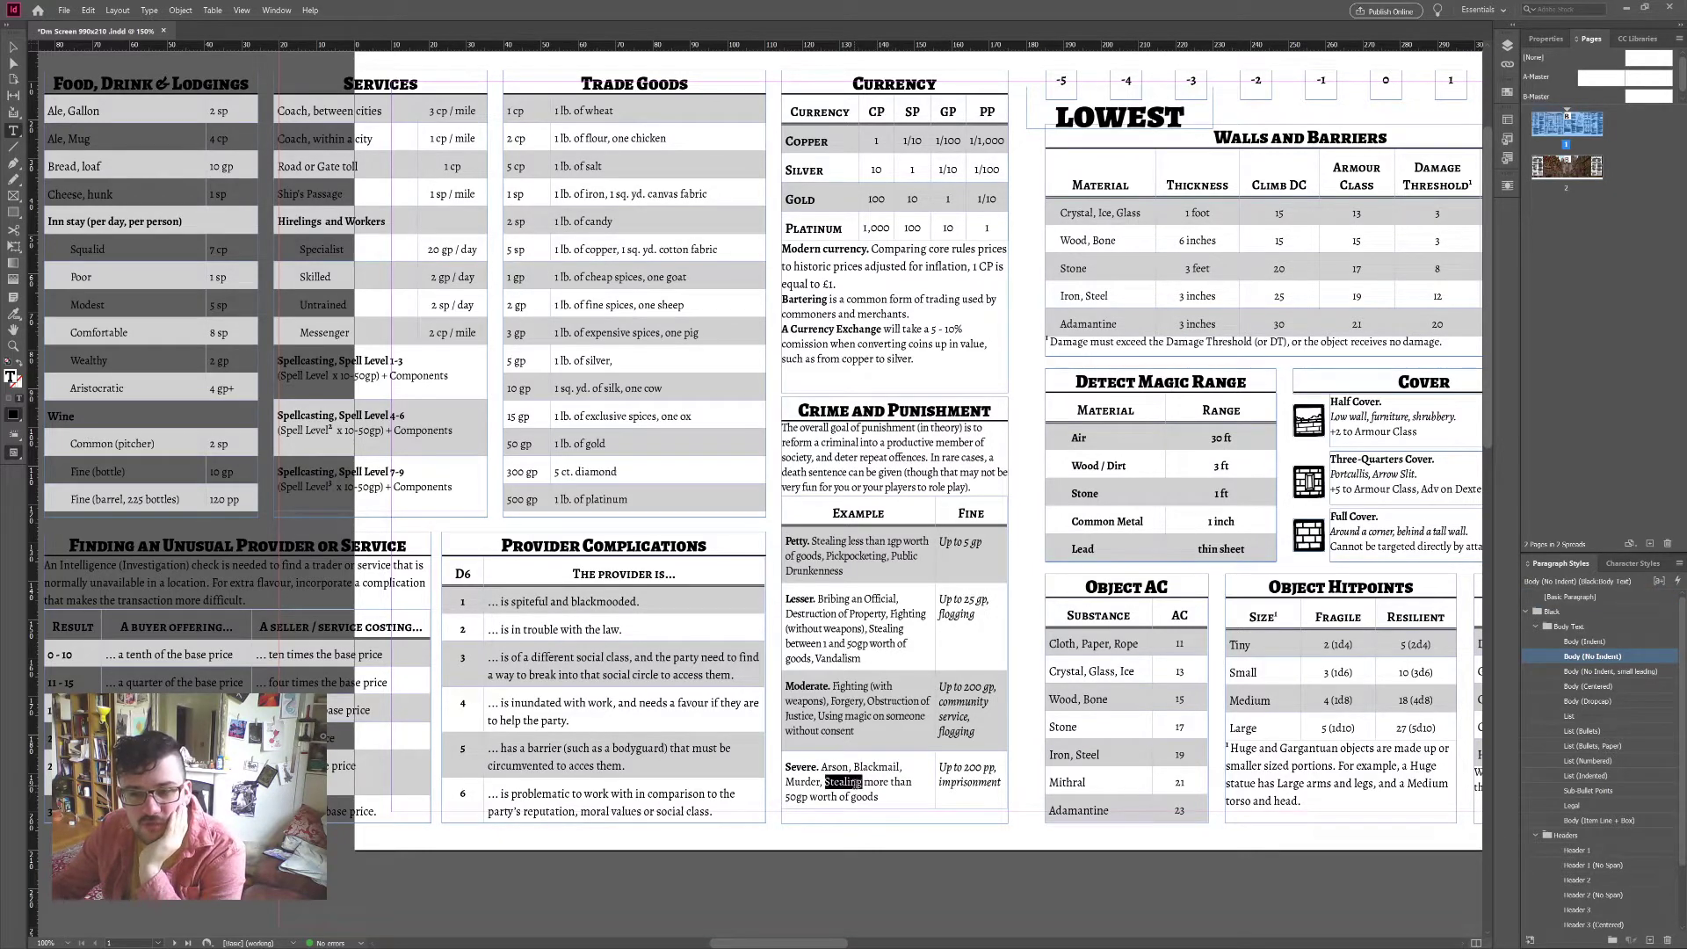
triple_click(855, 785)
left_click(580, 703)
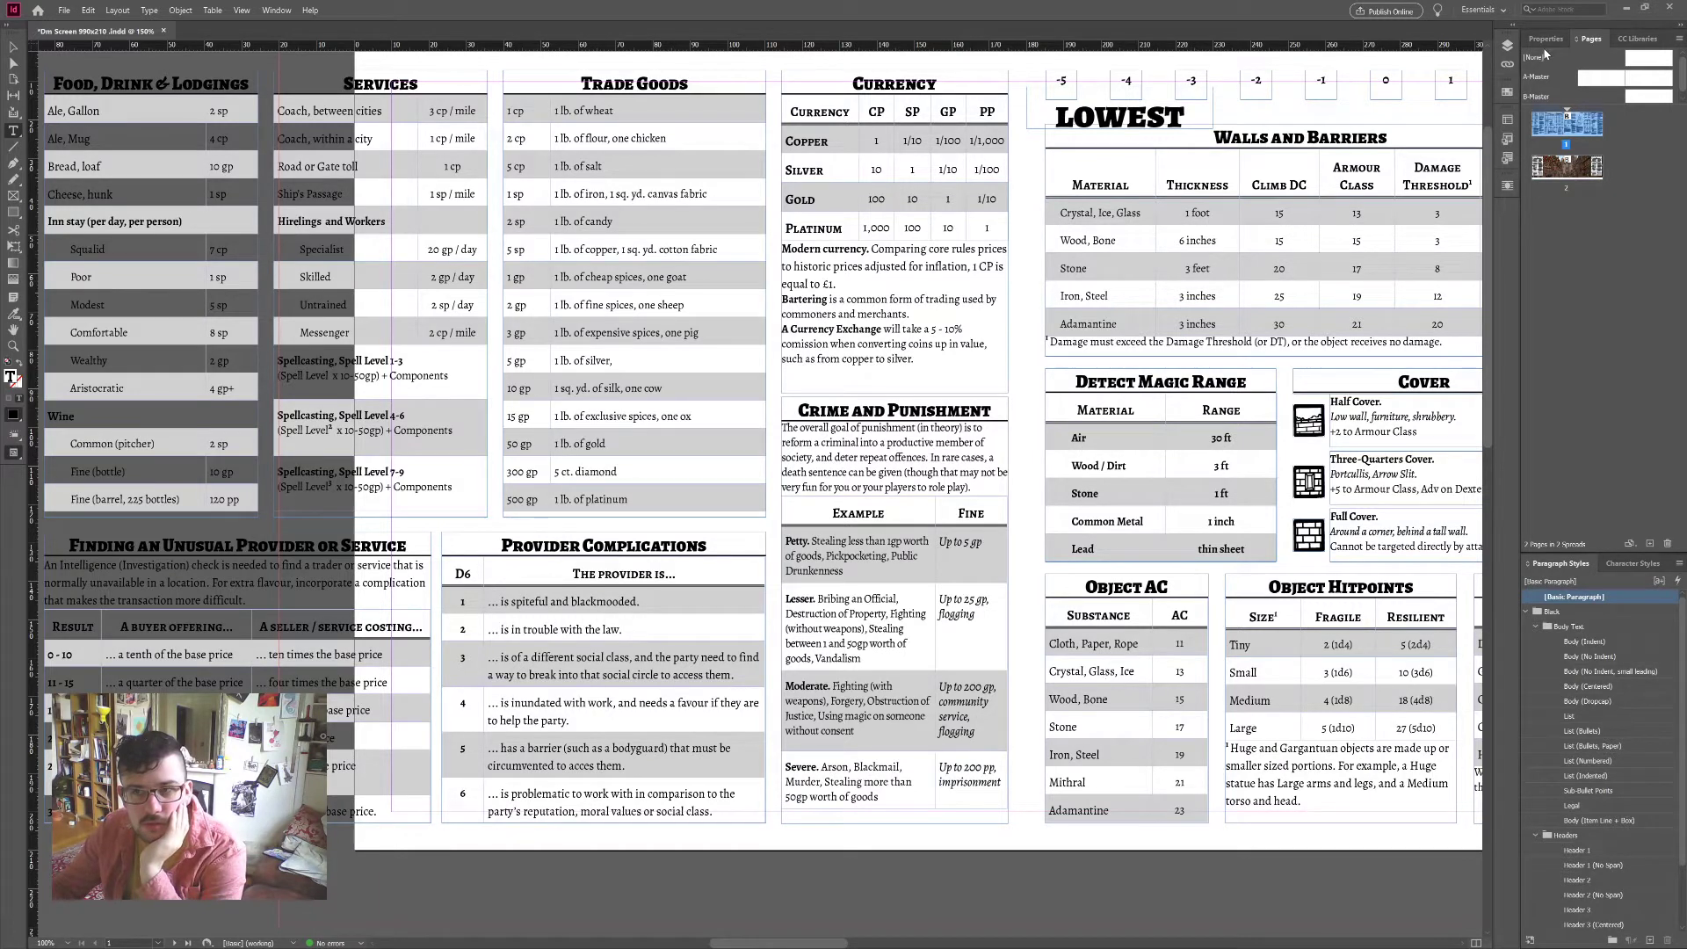
left_click(1545, 54)
left_click(1546, 41)
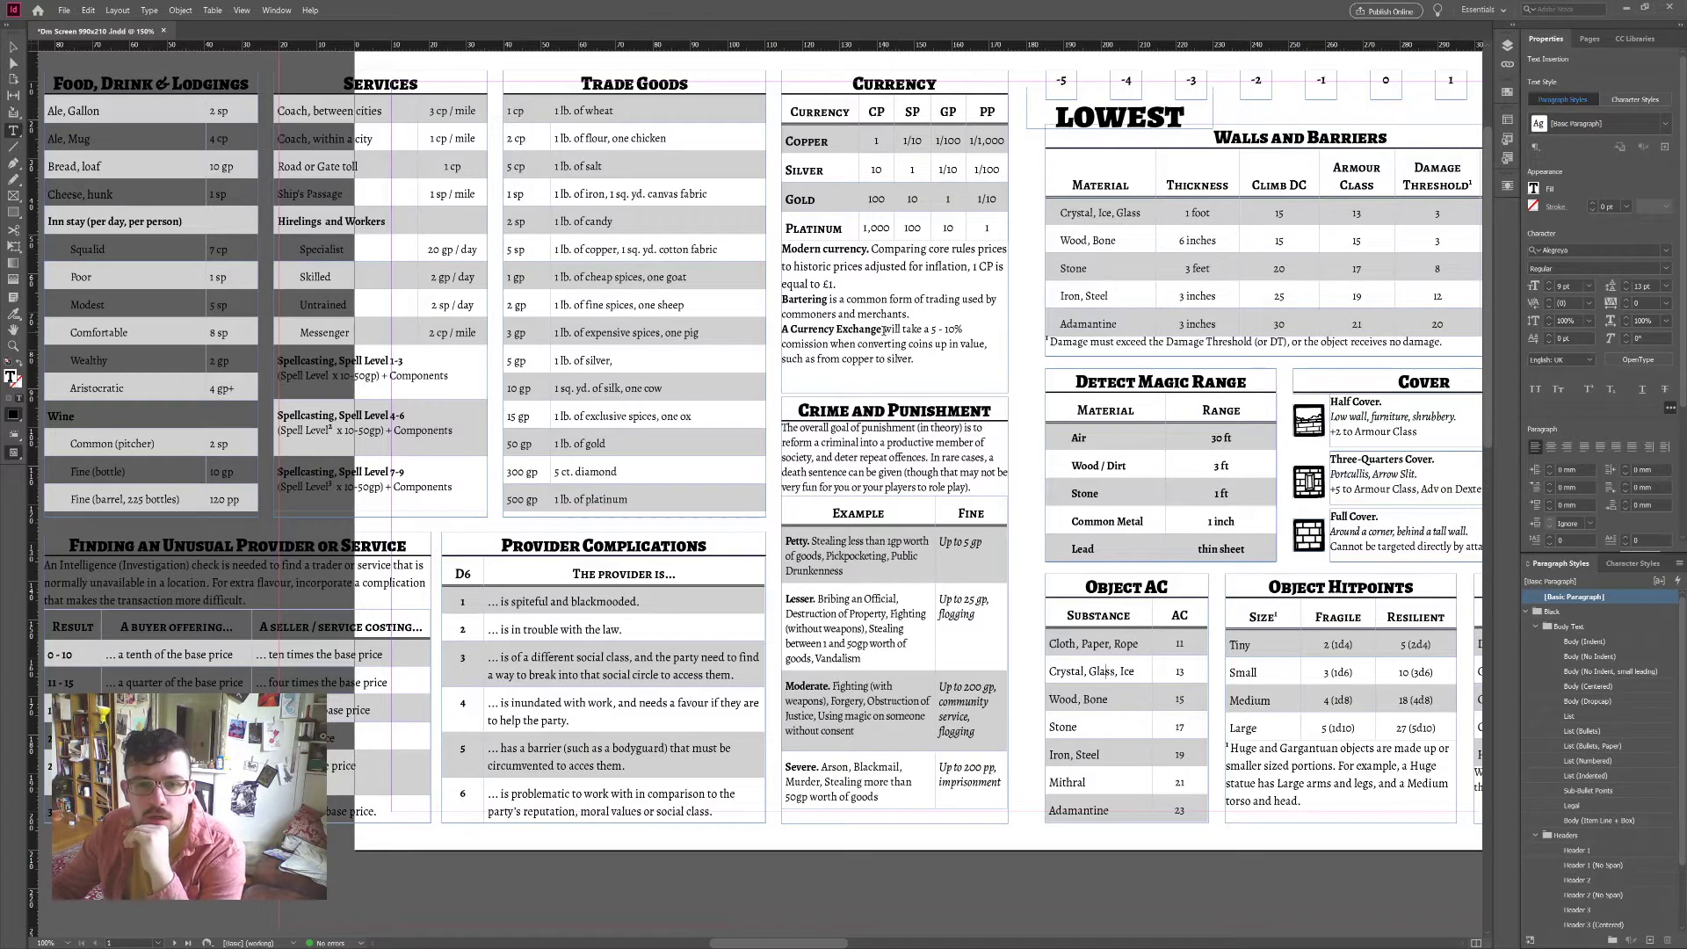
Step: Tighten the tracking of 'A Currency Exchange' step by step down to -250
left_click_drag(782, 329, 883, 329)
left_click(1627, 307)
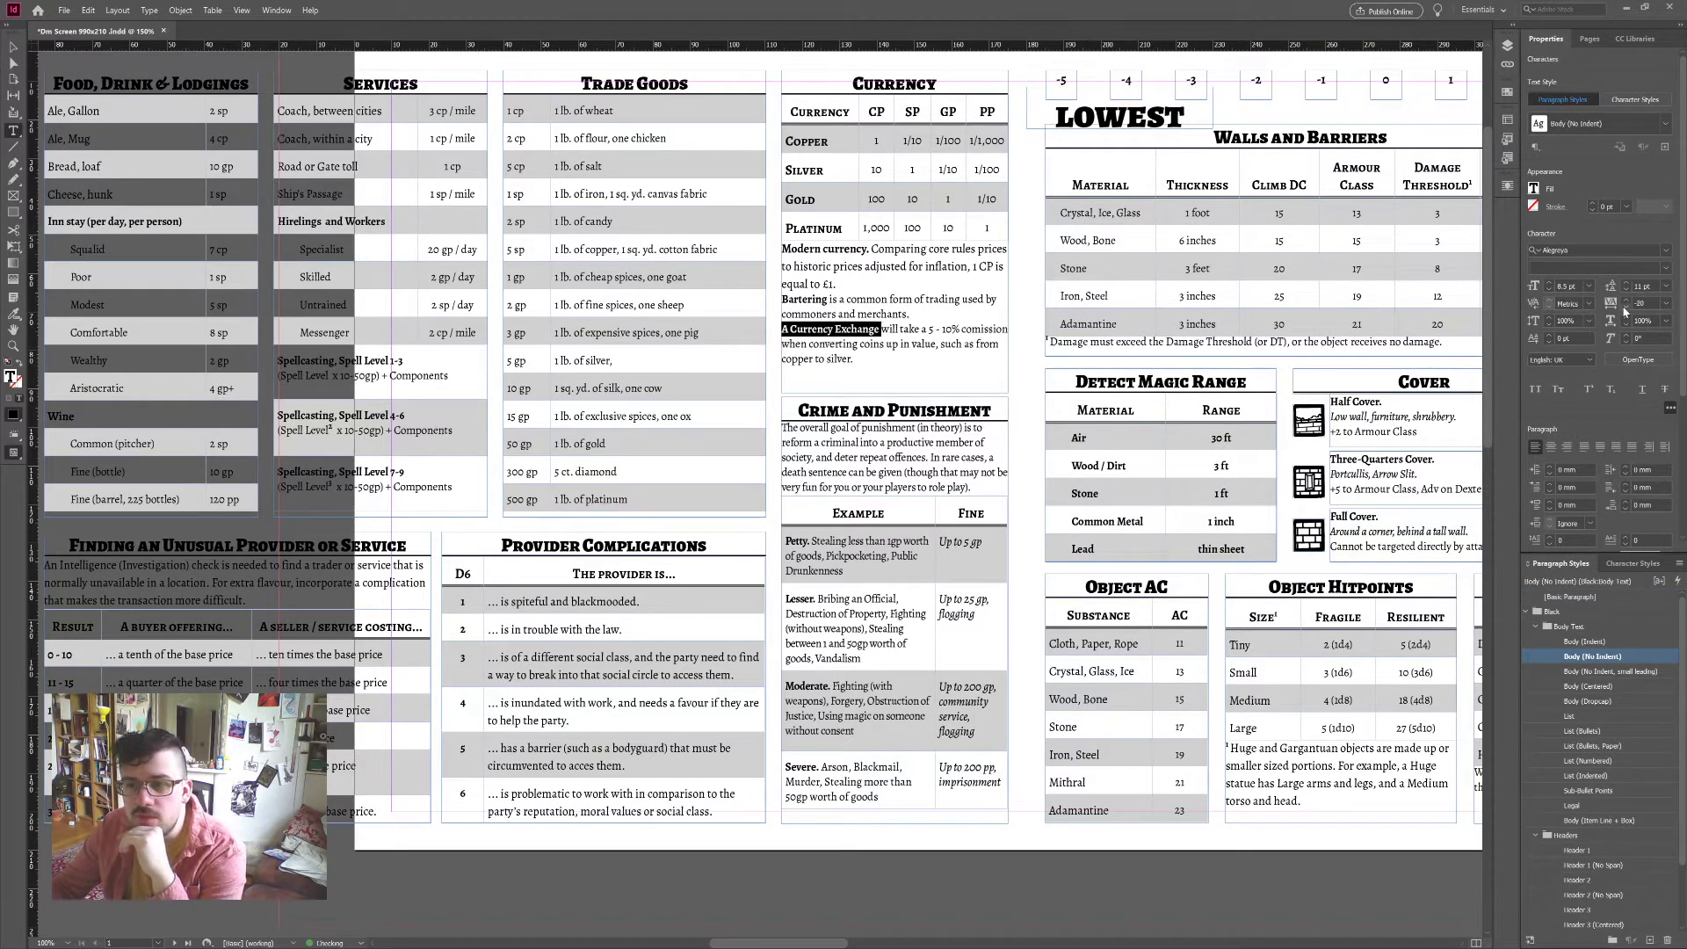
left_click(1627, 307)
left_click(1627, 307)
left_click(1626, 307)
left_click(1626, 307)
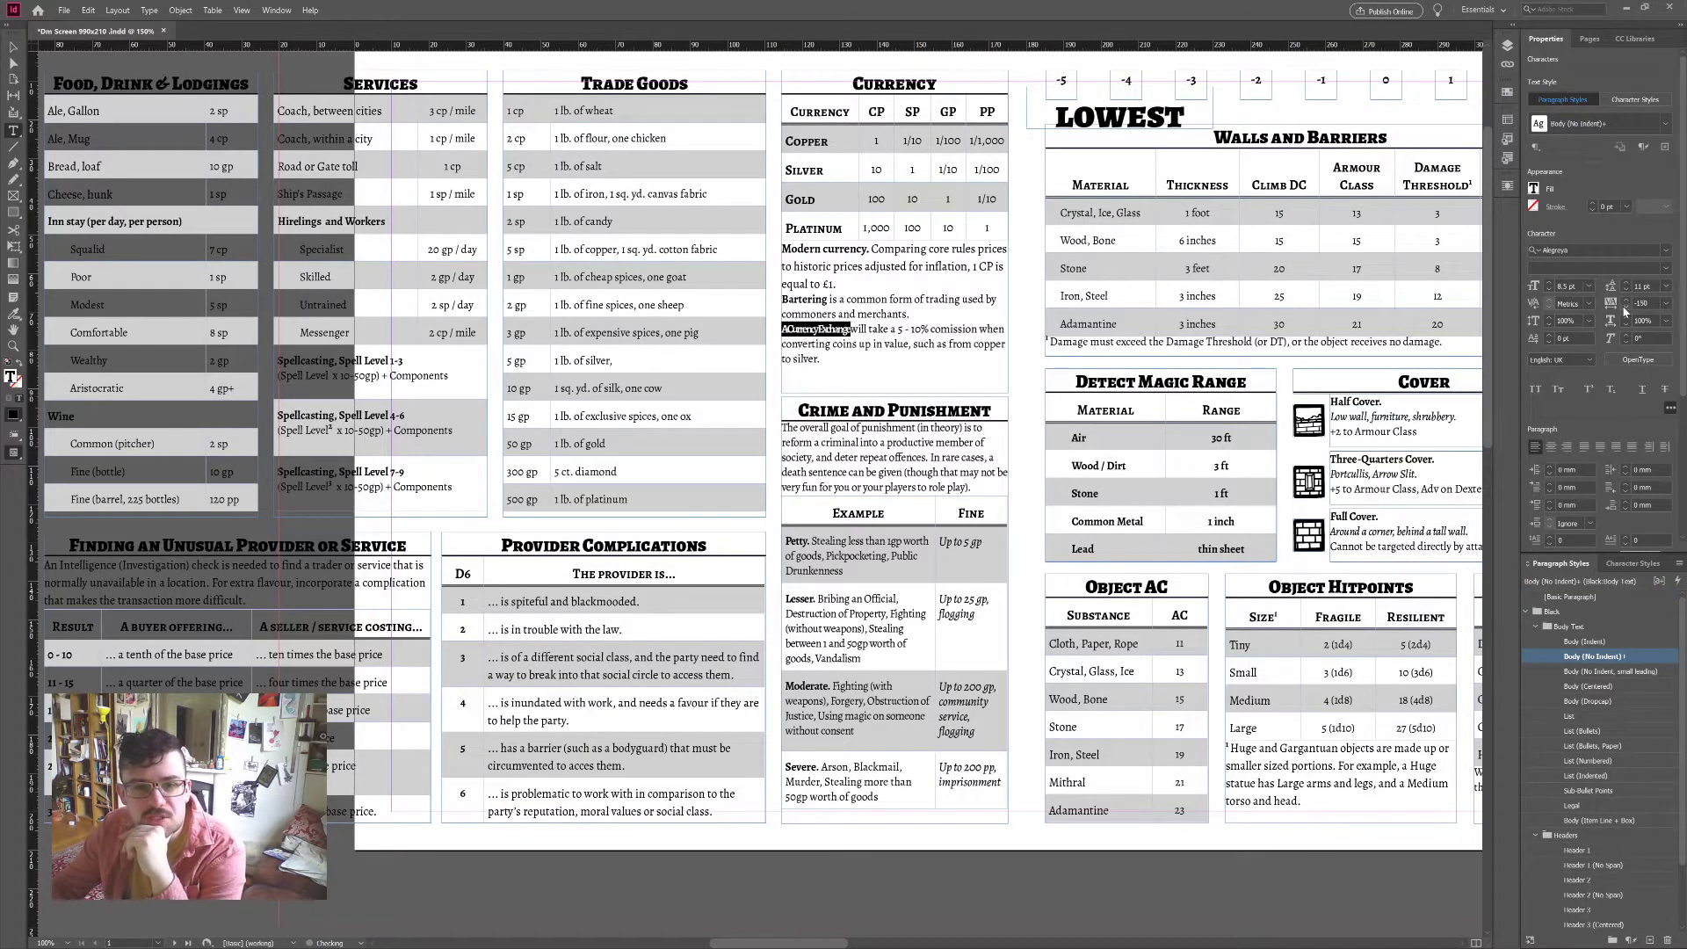
left_click(1626, 308)
left_click(1626, 308)
left_click(1626, 308)
left_click(1626, 308)
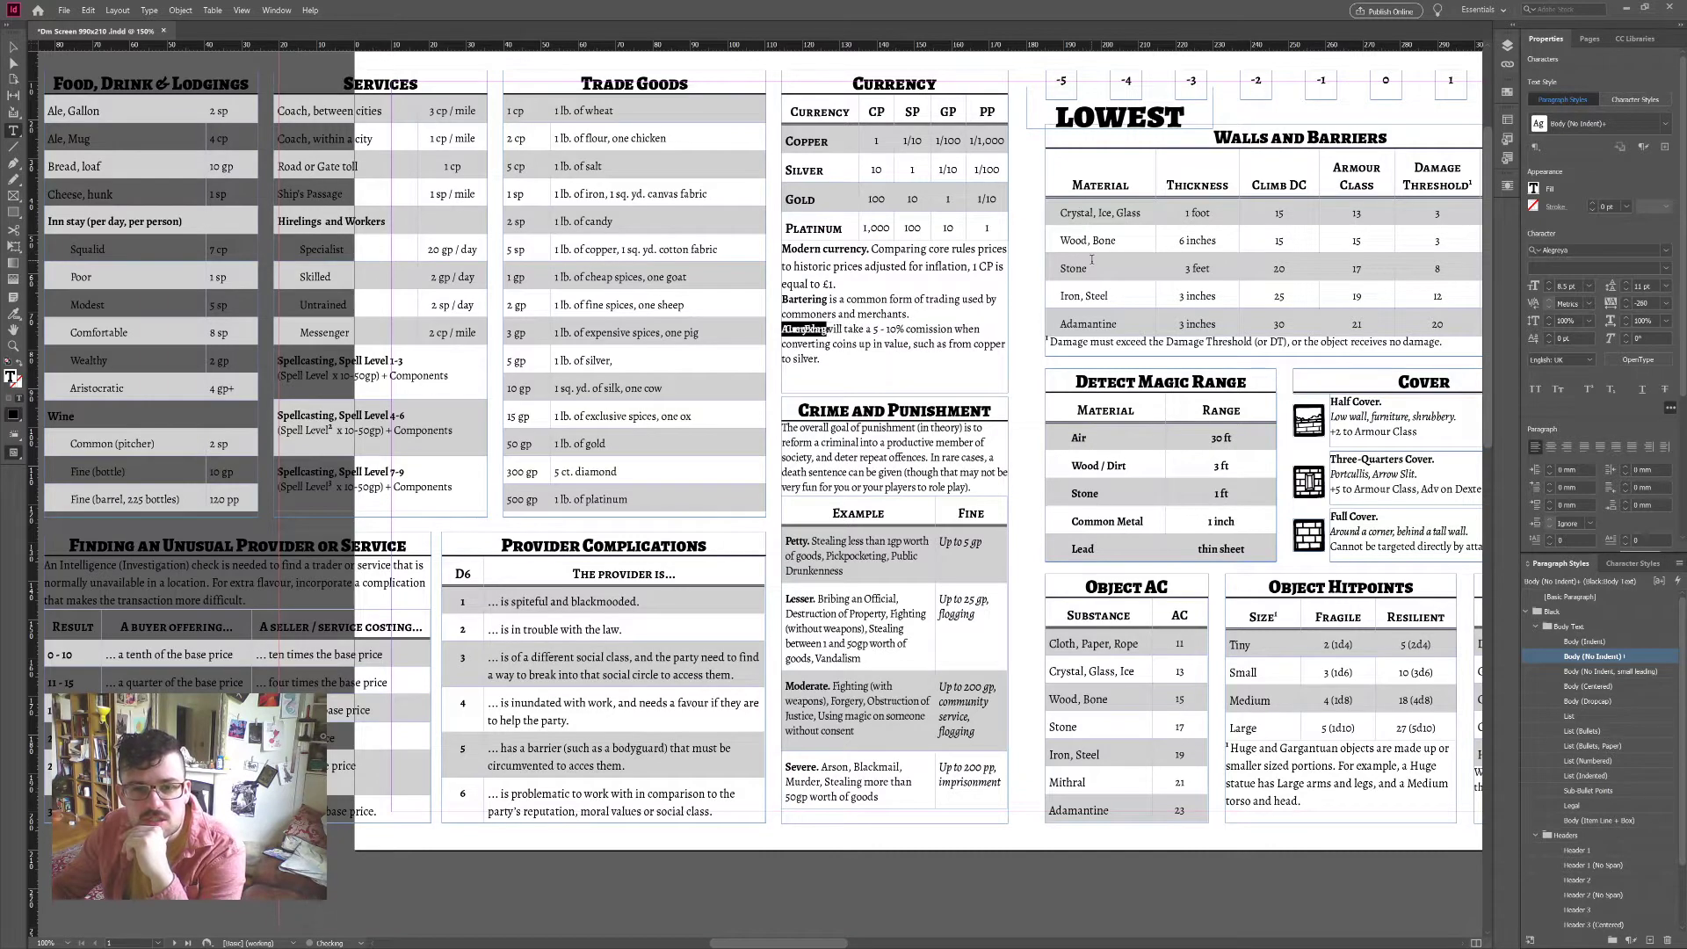
left_click(788, 327)
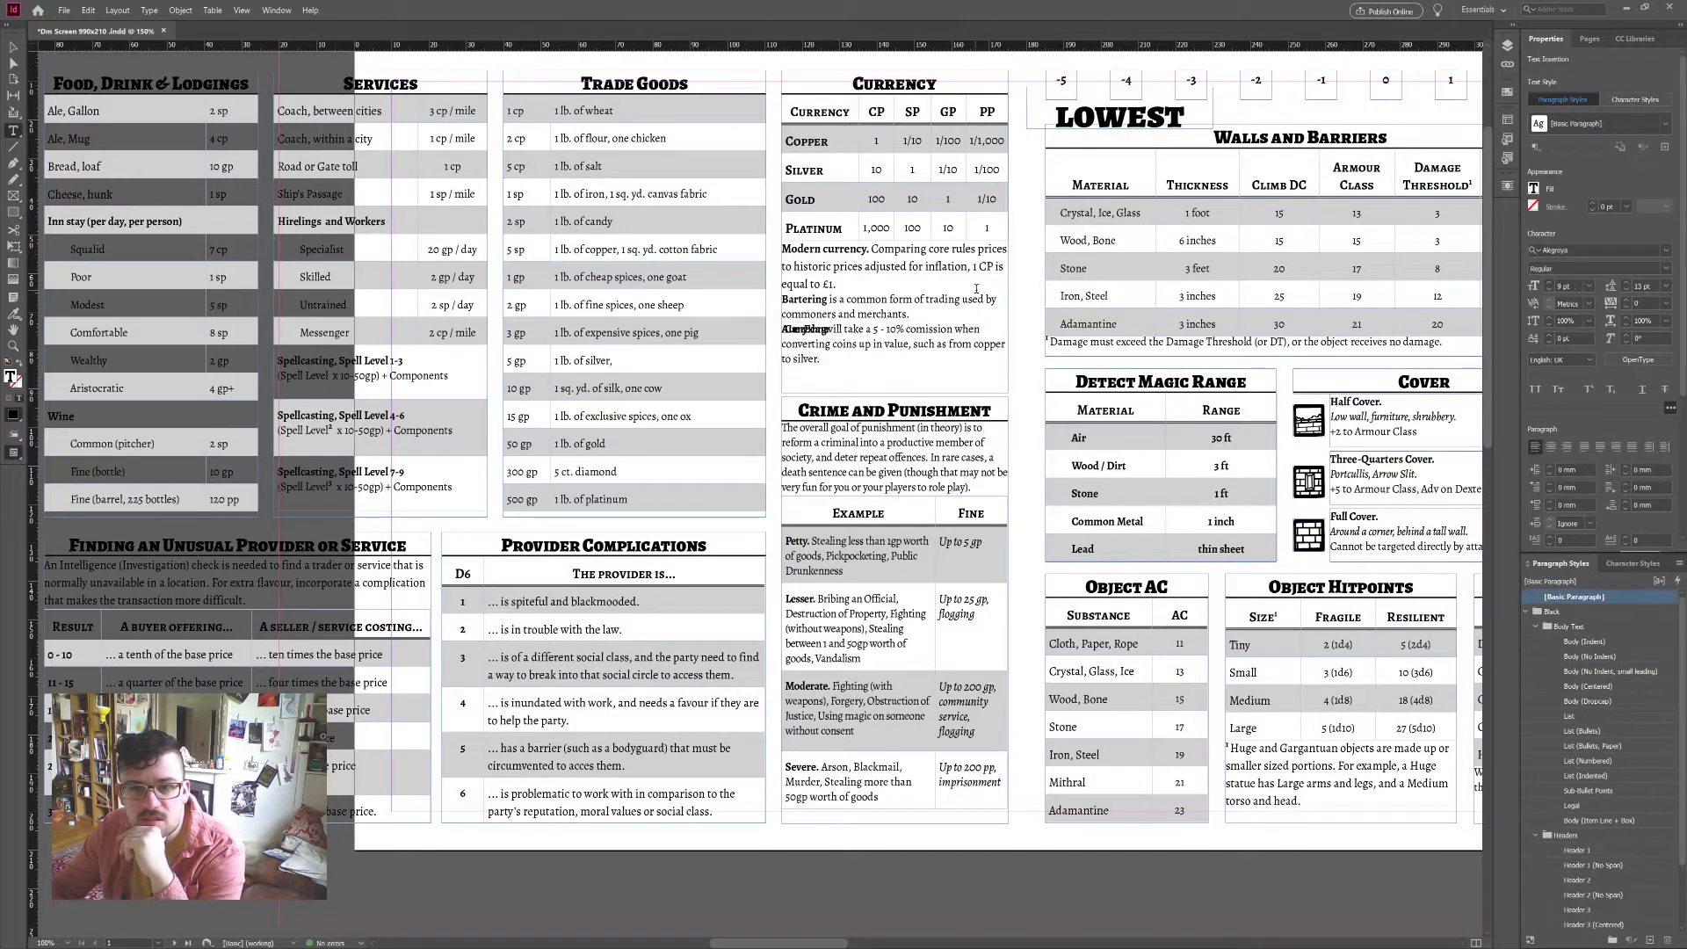
Step: Try -10 tracking on the squeezed line, then undo so its tracking is back to 0
triple_click(796, 328)
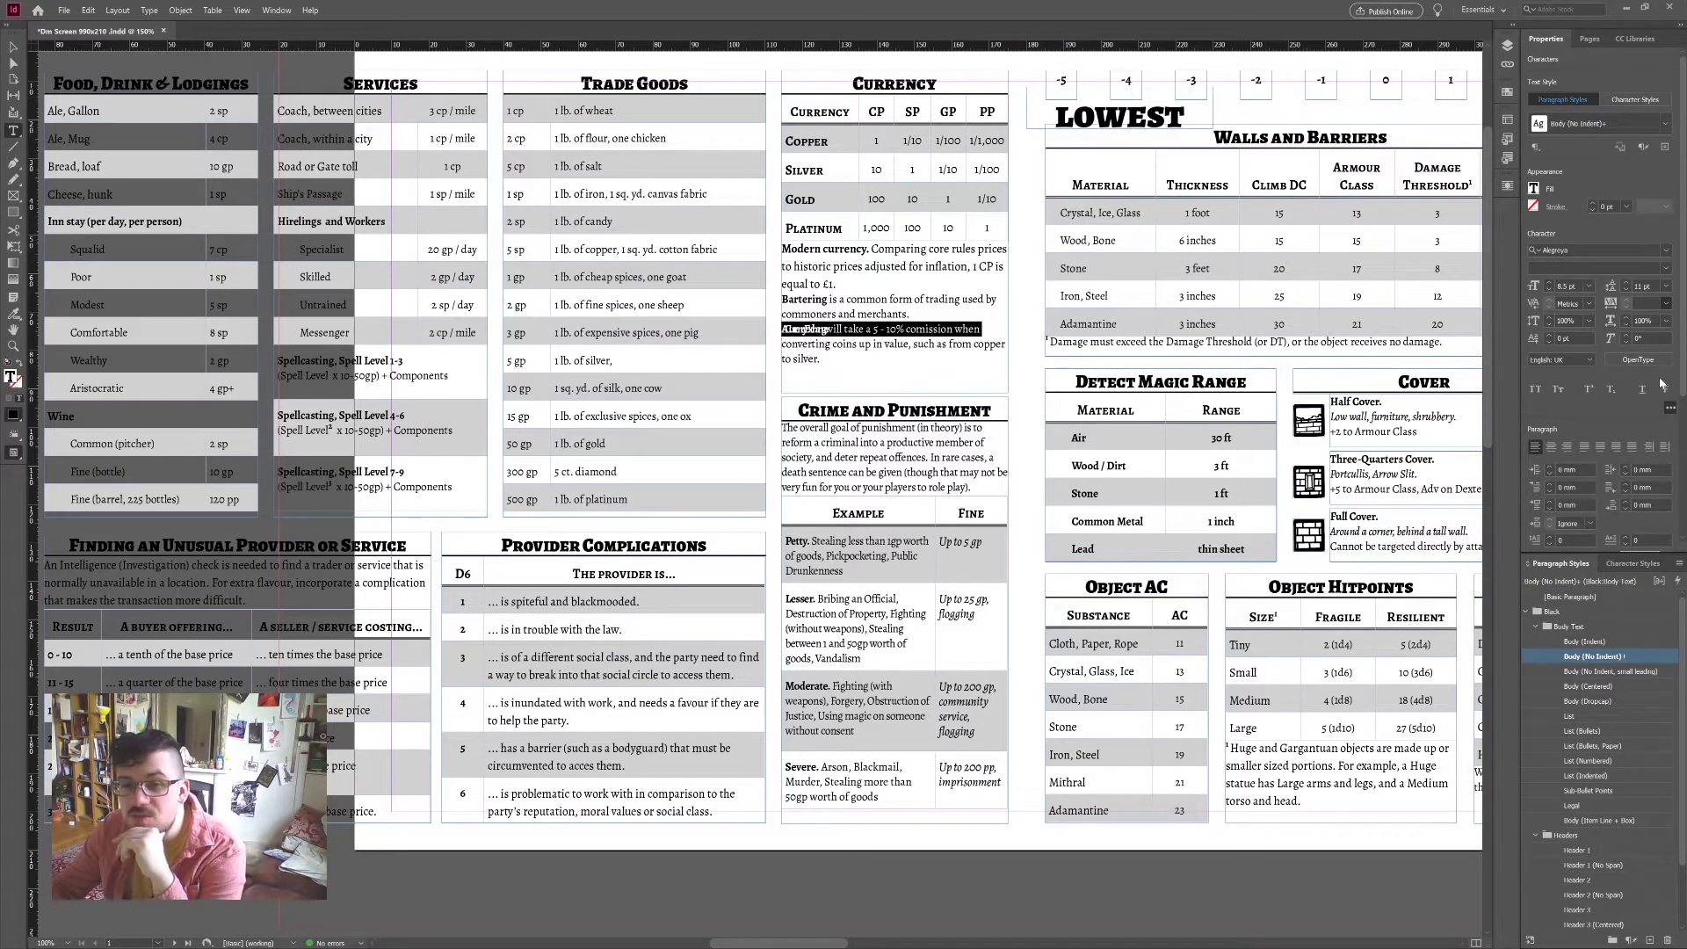
left_click(1667, 303)
left_click(1661, 384)
left_click(978, 344)
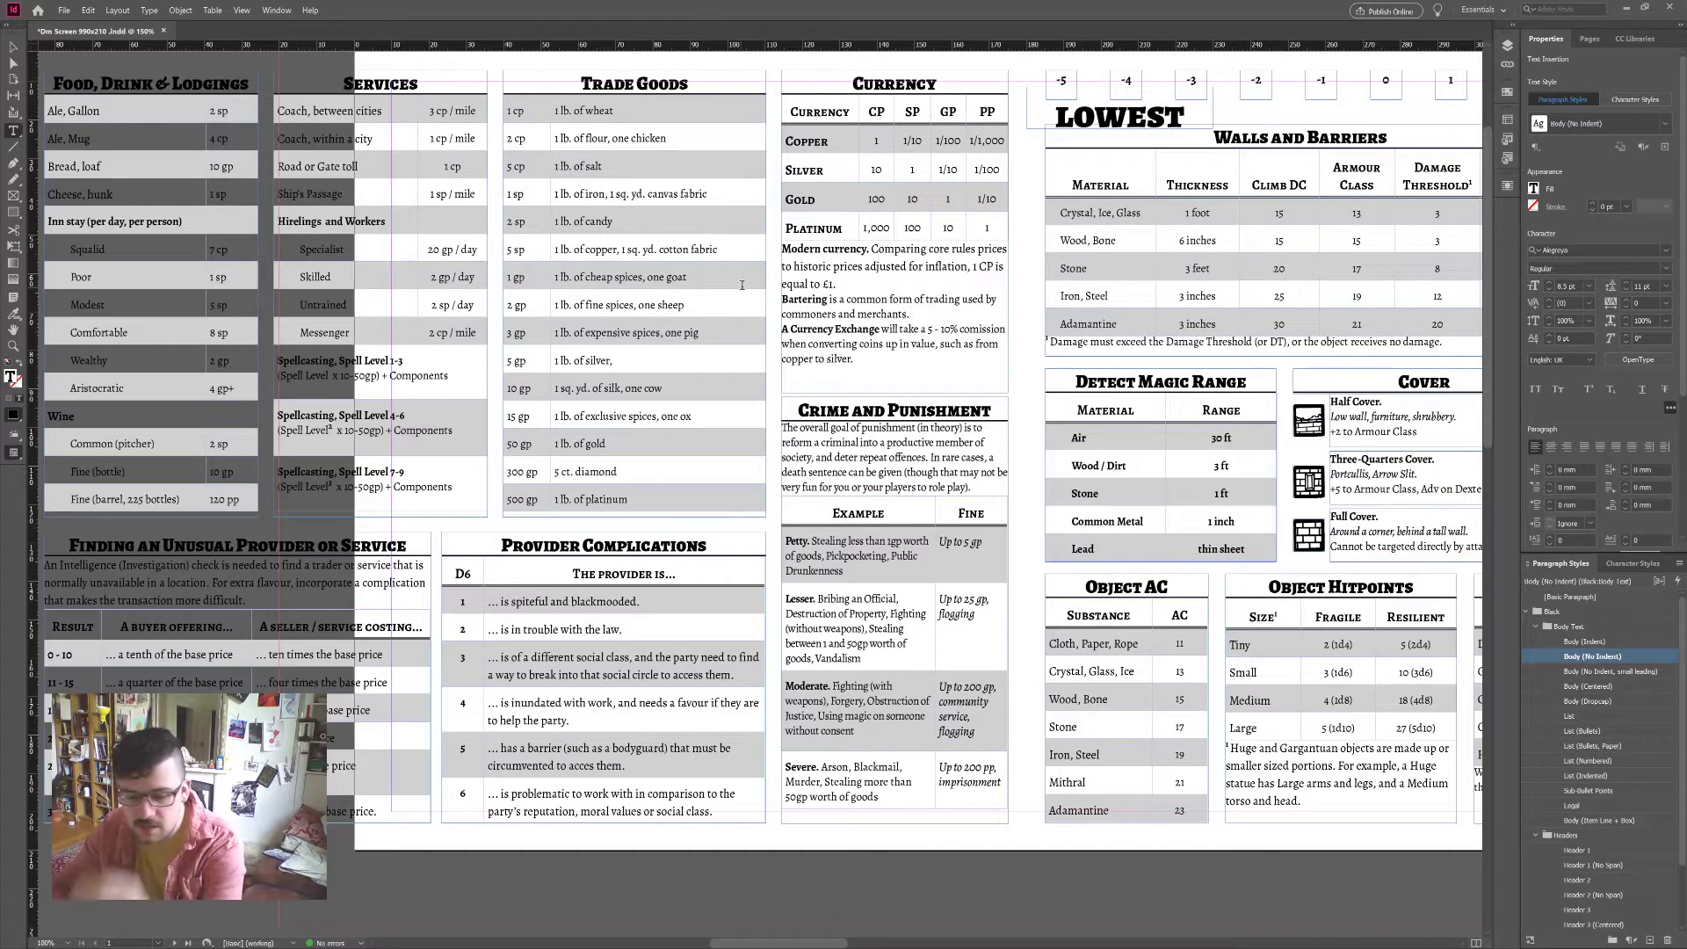
key("ctrl+z")
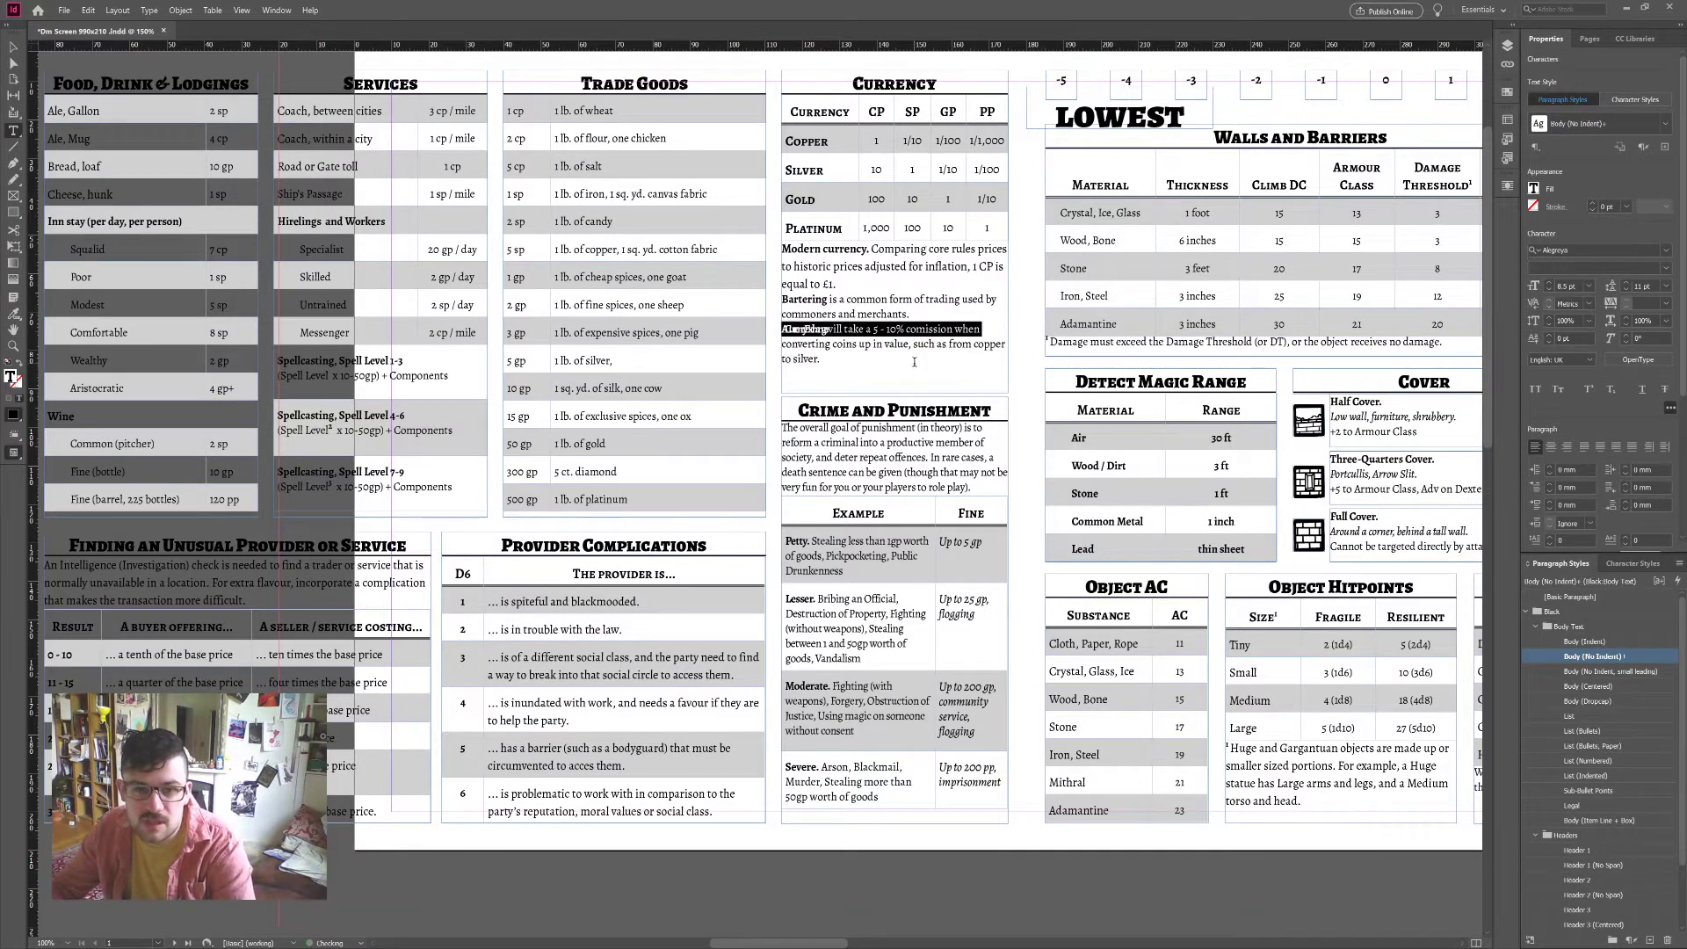
left_click(914, 362)
key("ctrl+z")
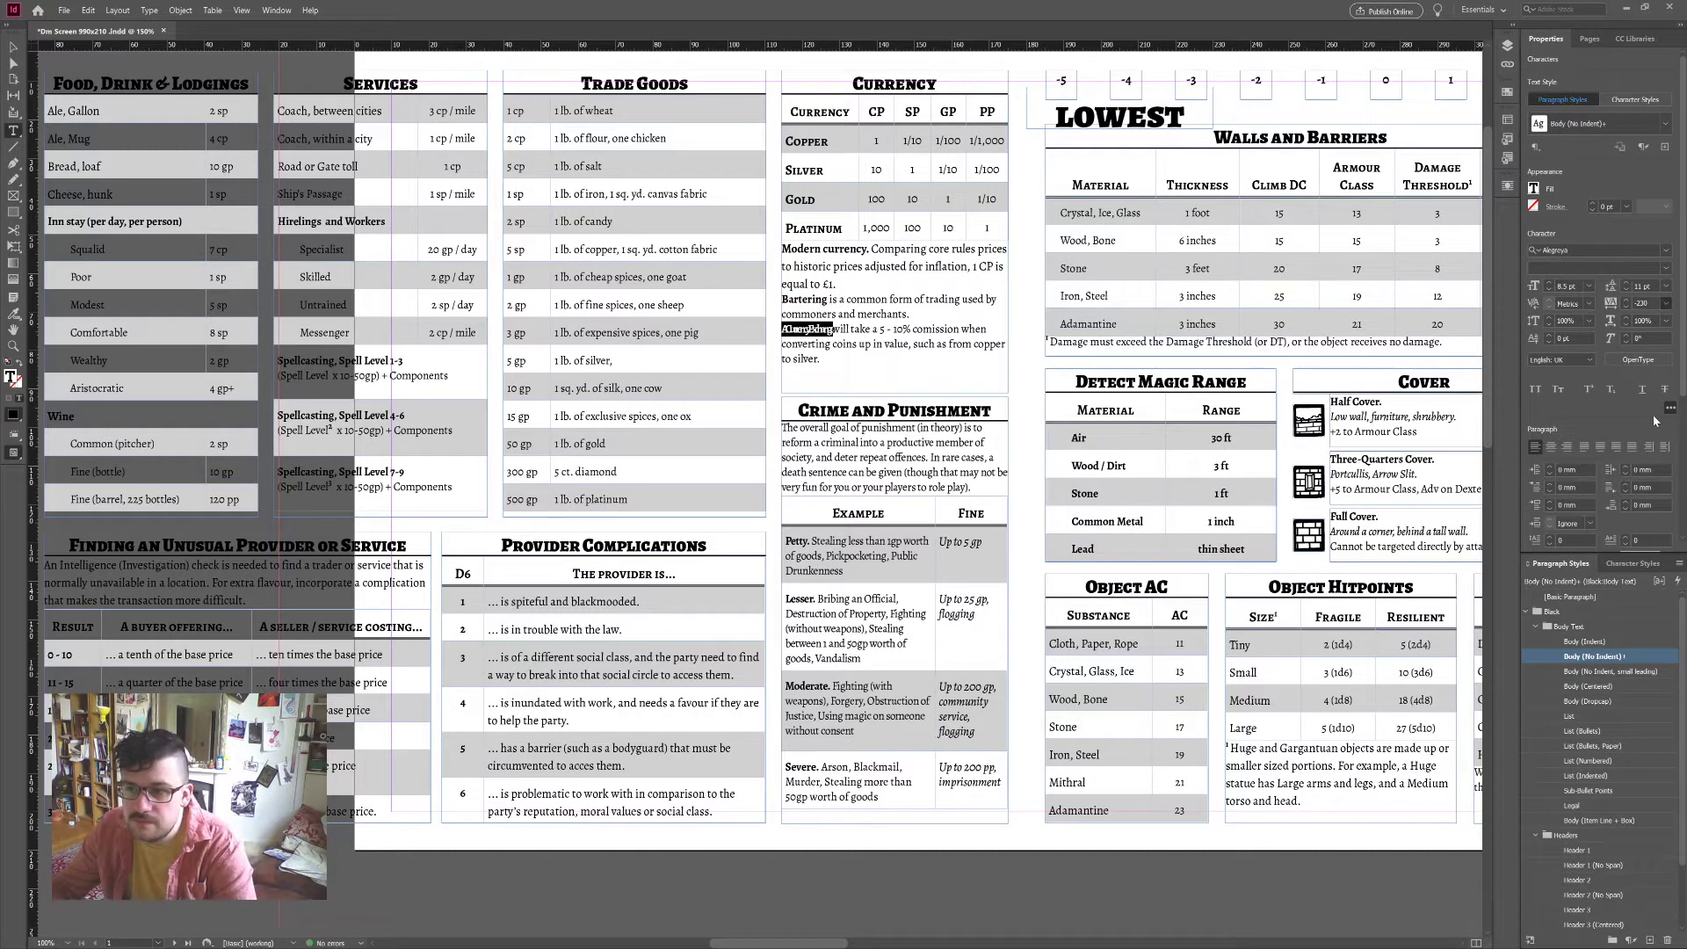
key("ctrl+z")
left_click(908, 324)
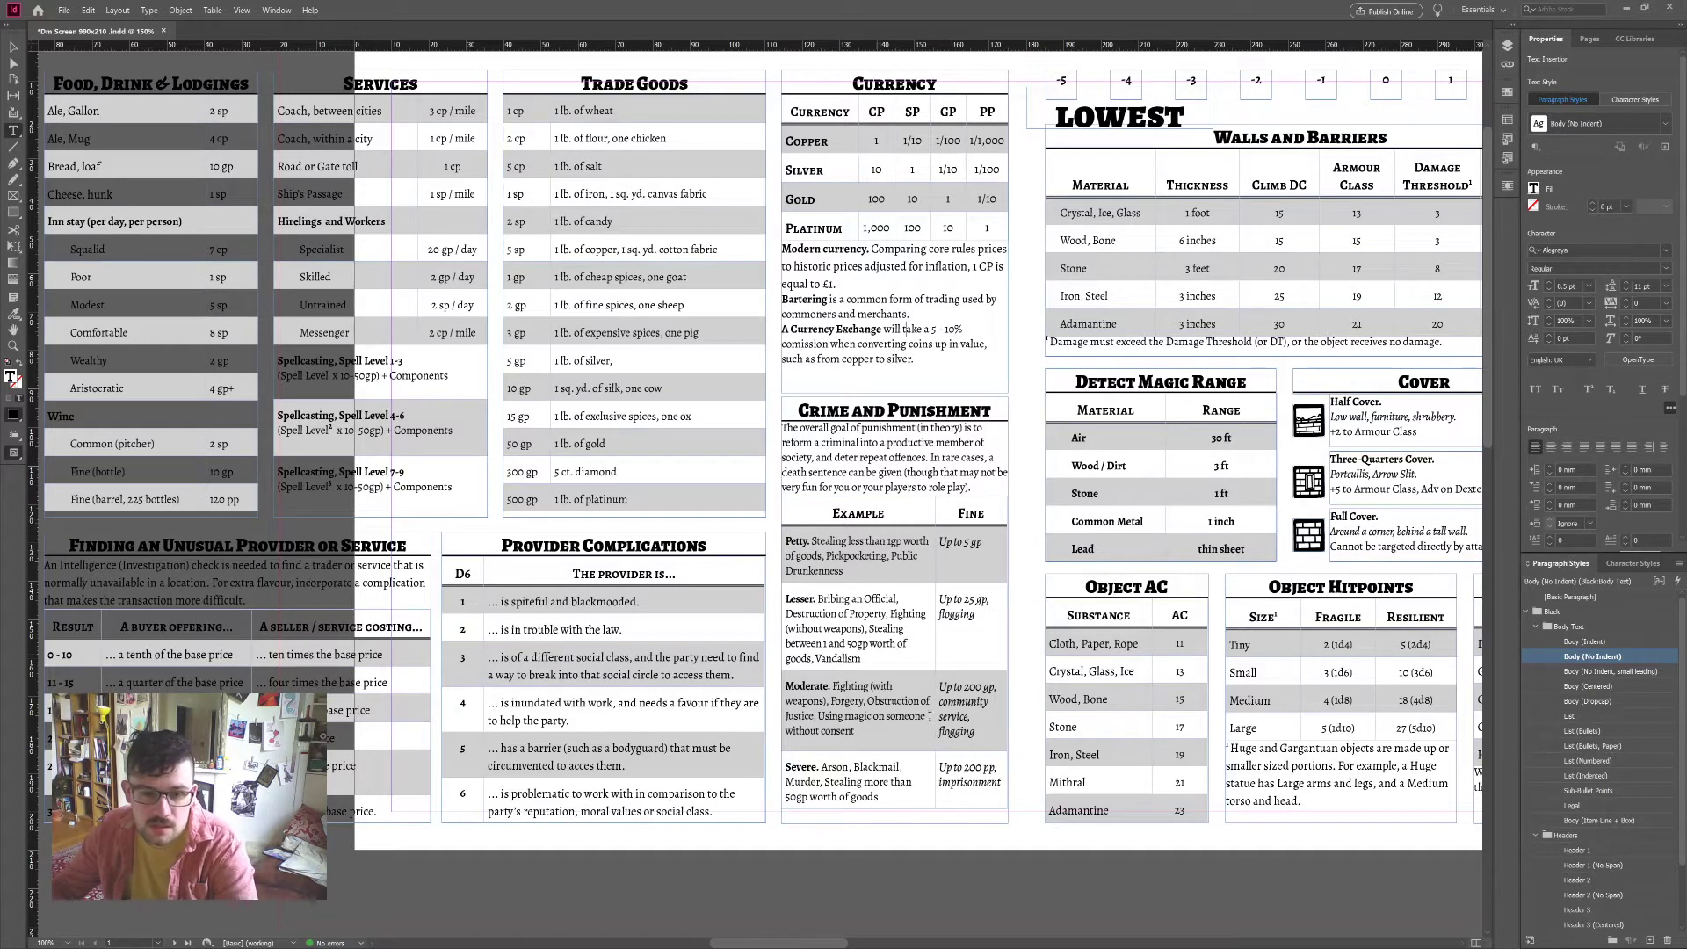
scroll(908, 629, "left", 5)
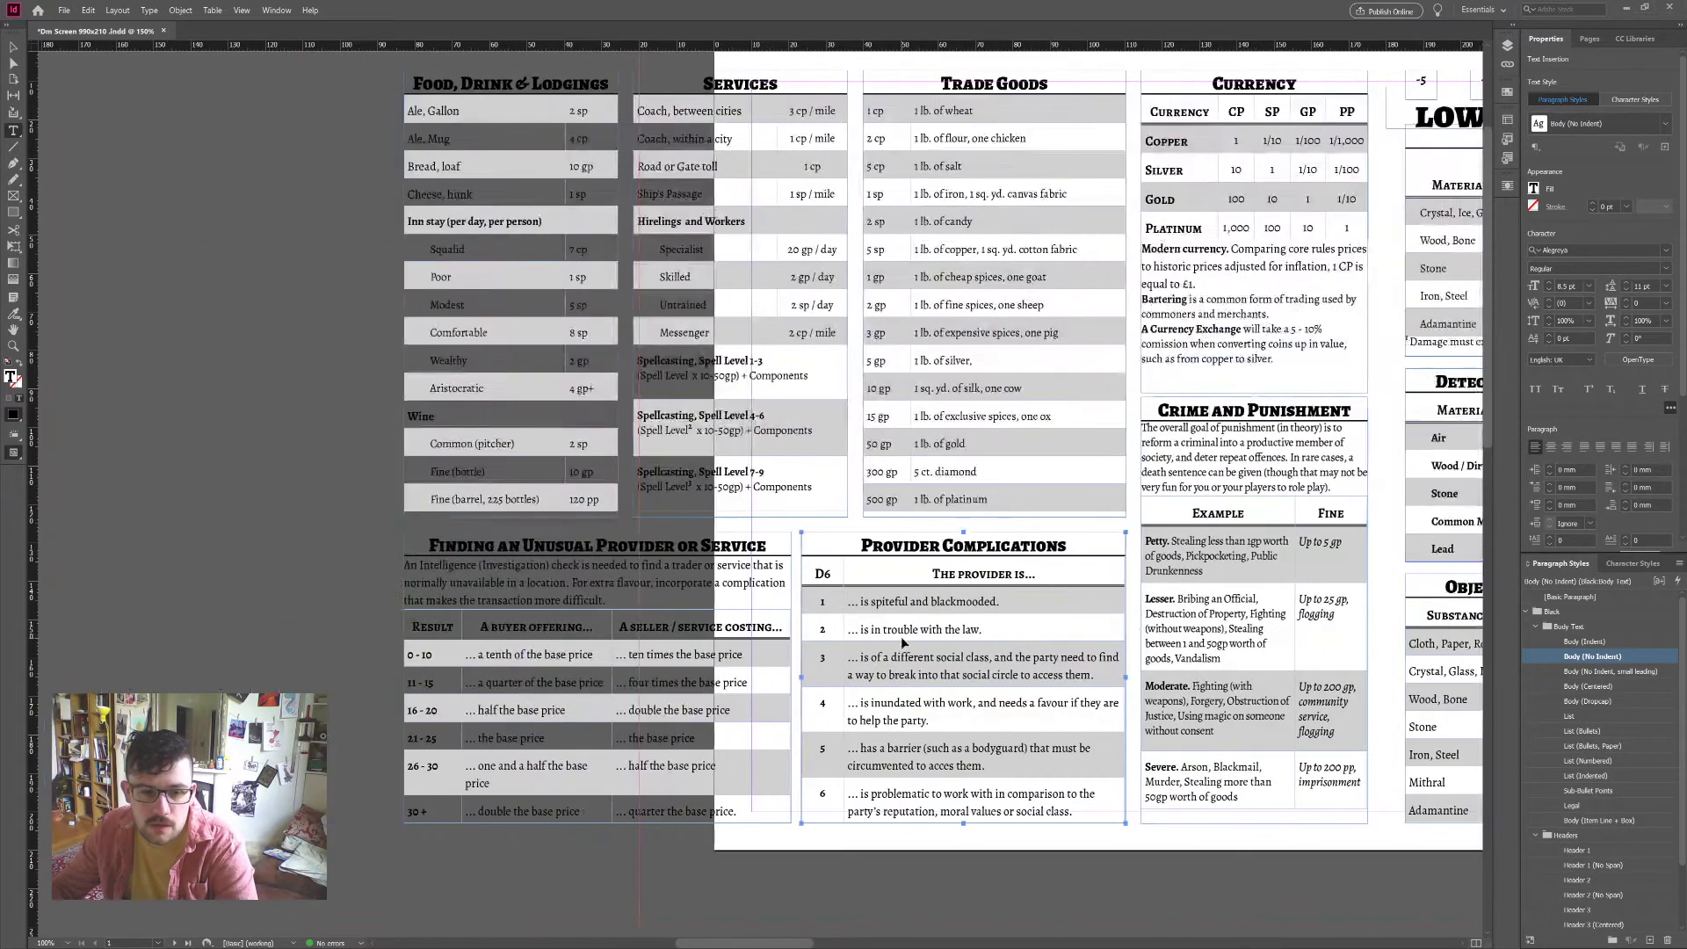
left_click(674, 658)
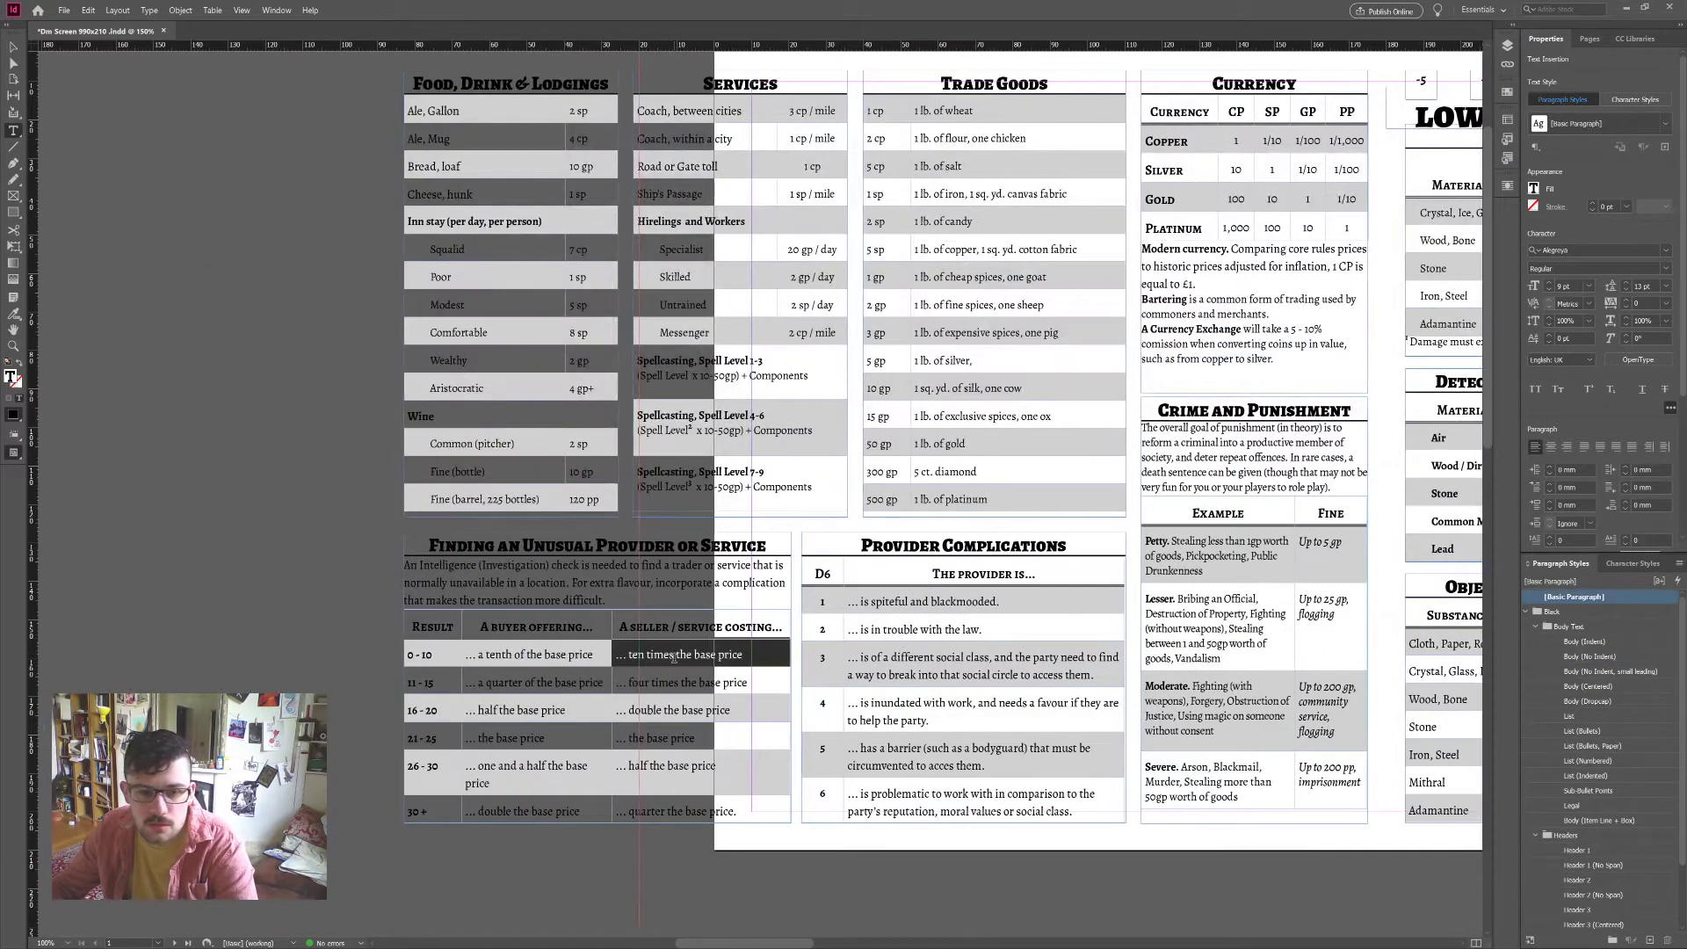
left_click(522, 638)
triple_click(533, 580)
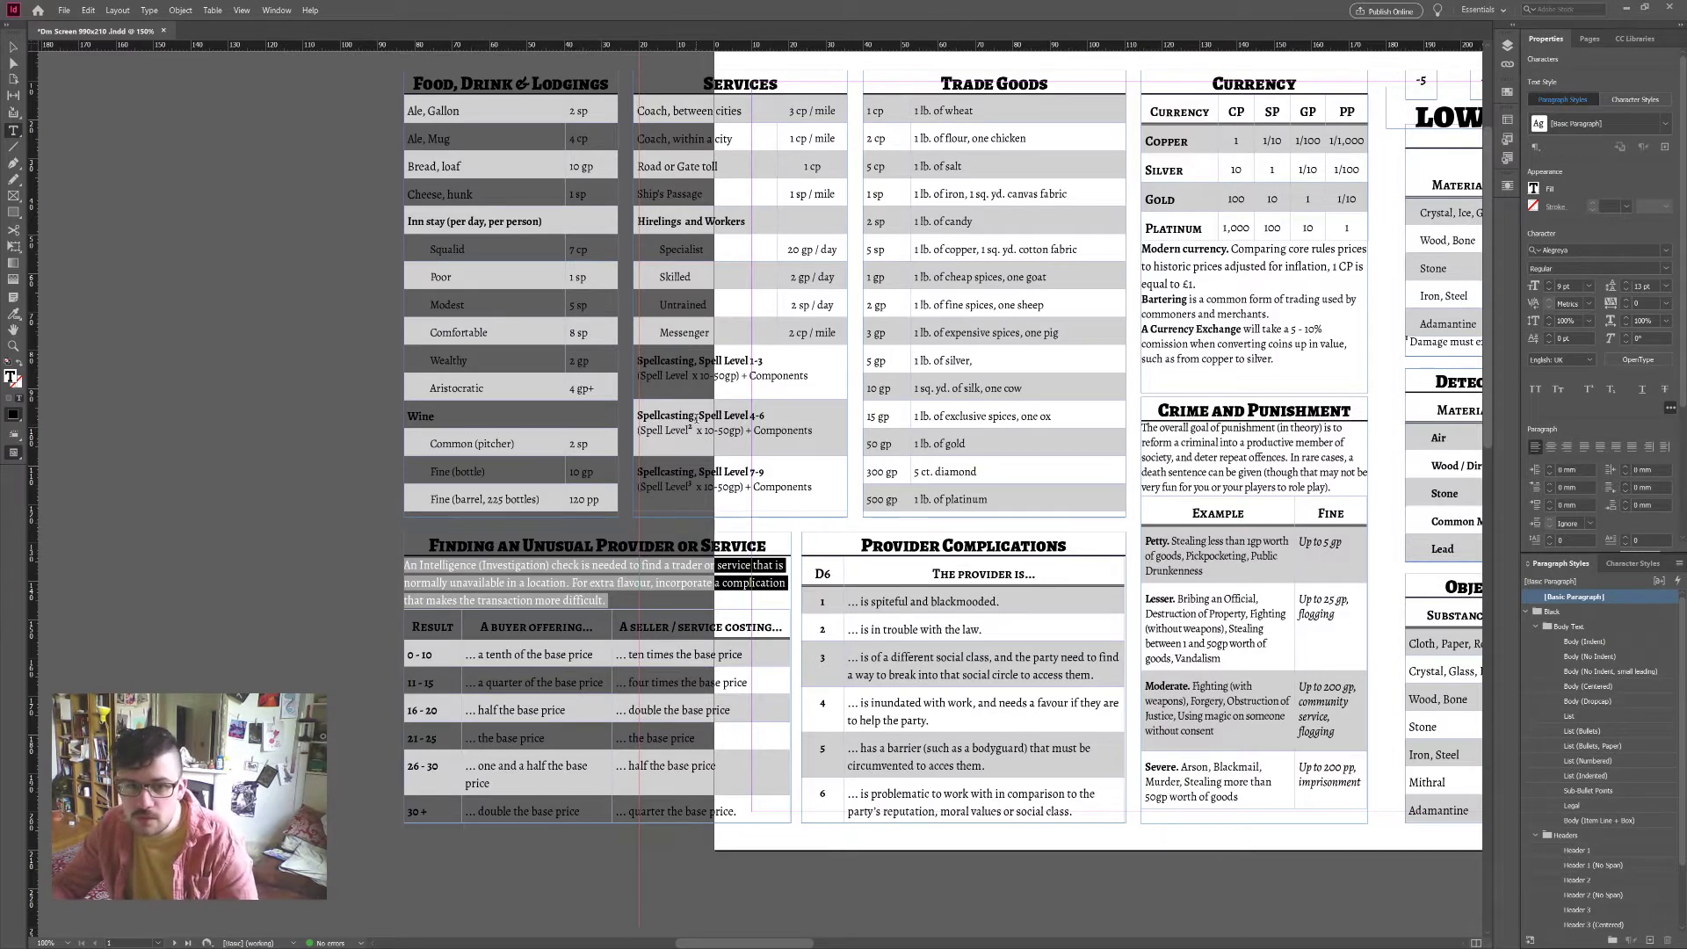
triple_click(689, 415)
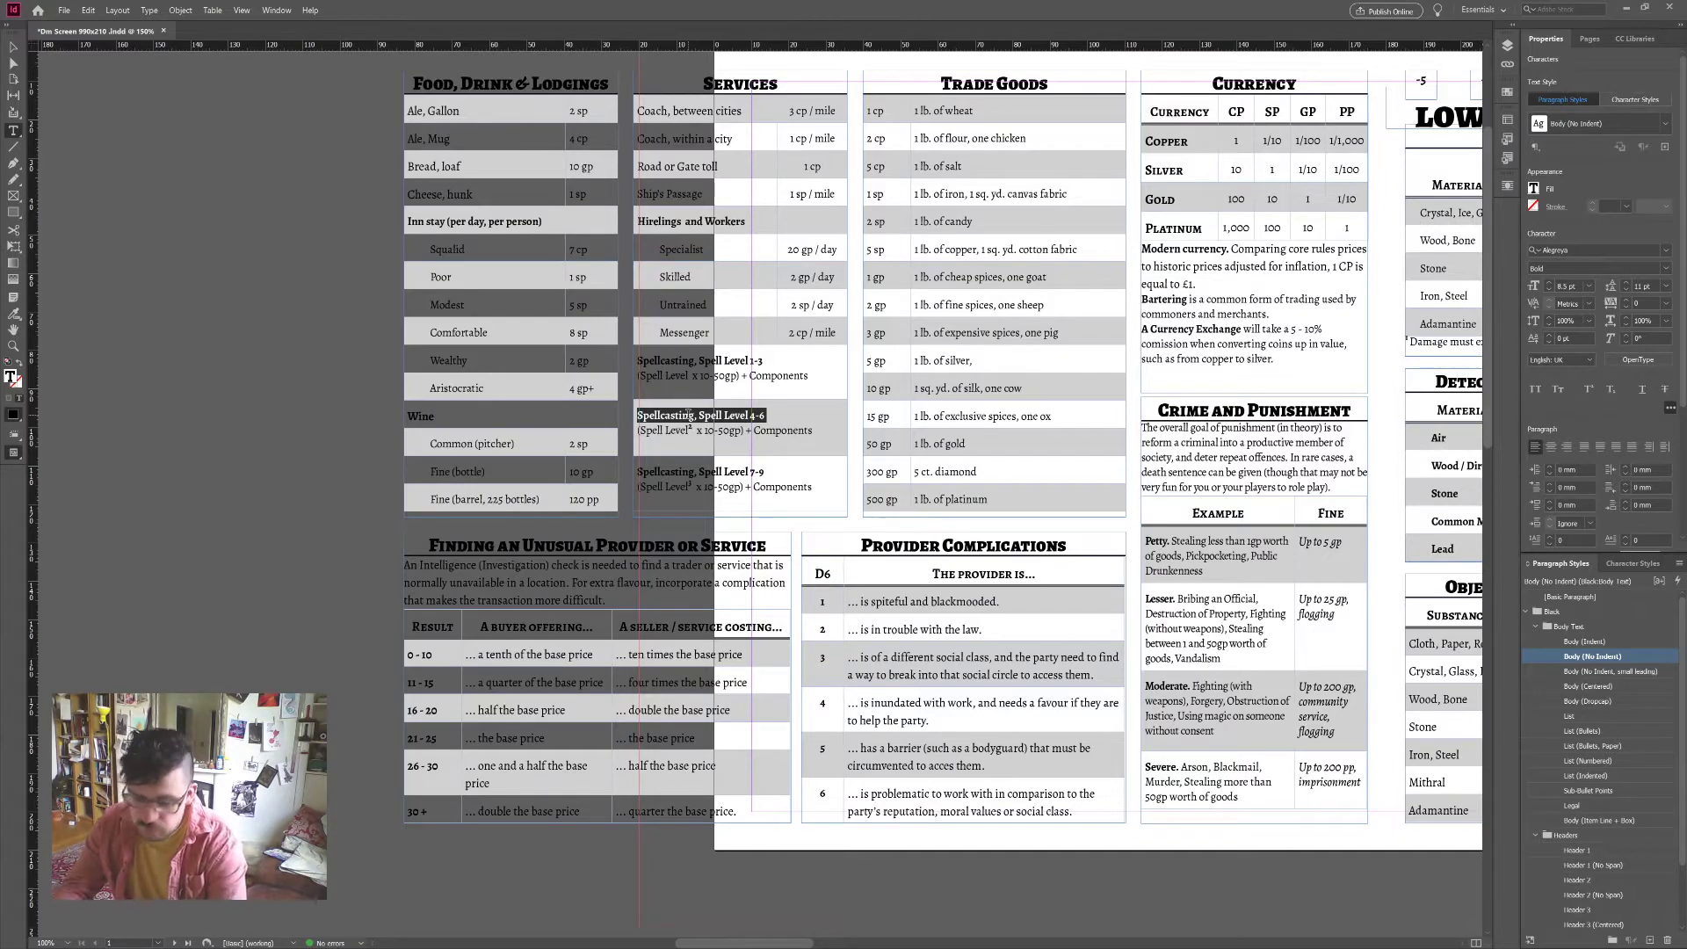
scroll(689, 413, "up", 2)
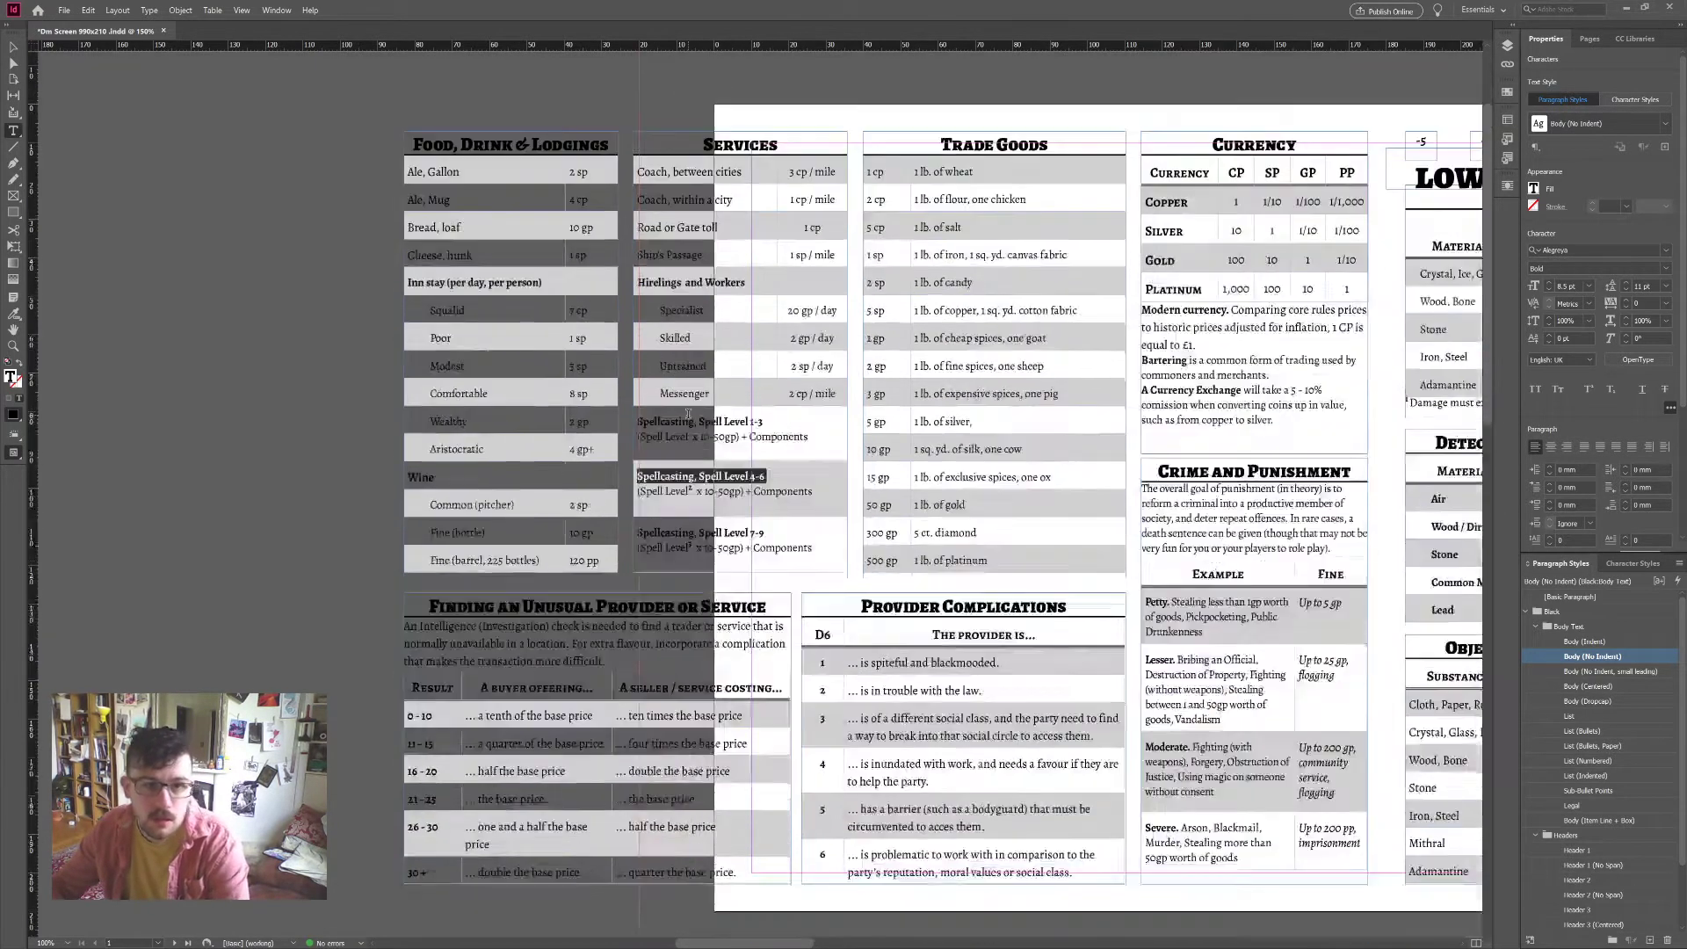
scroll(726, 409, "right", 15)
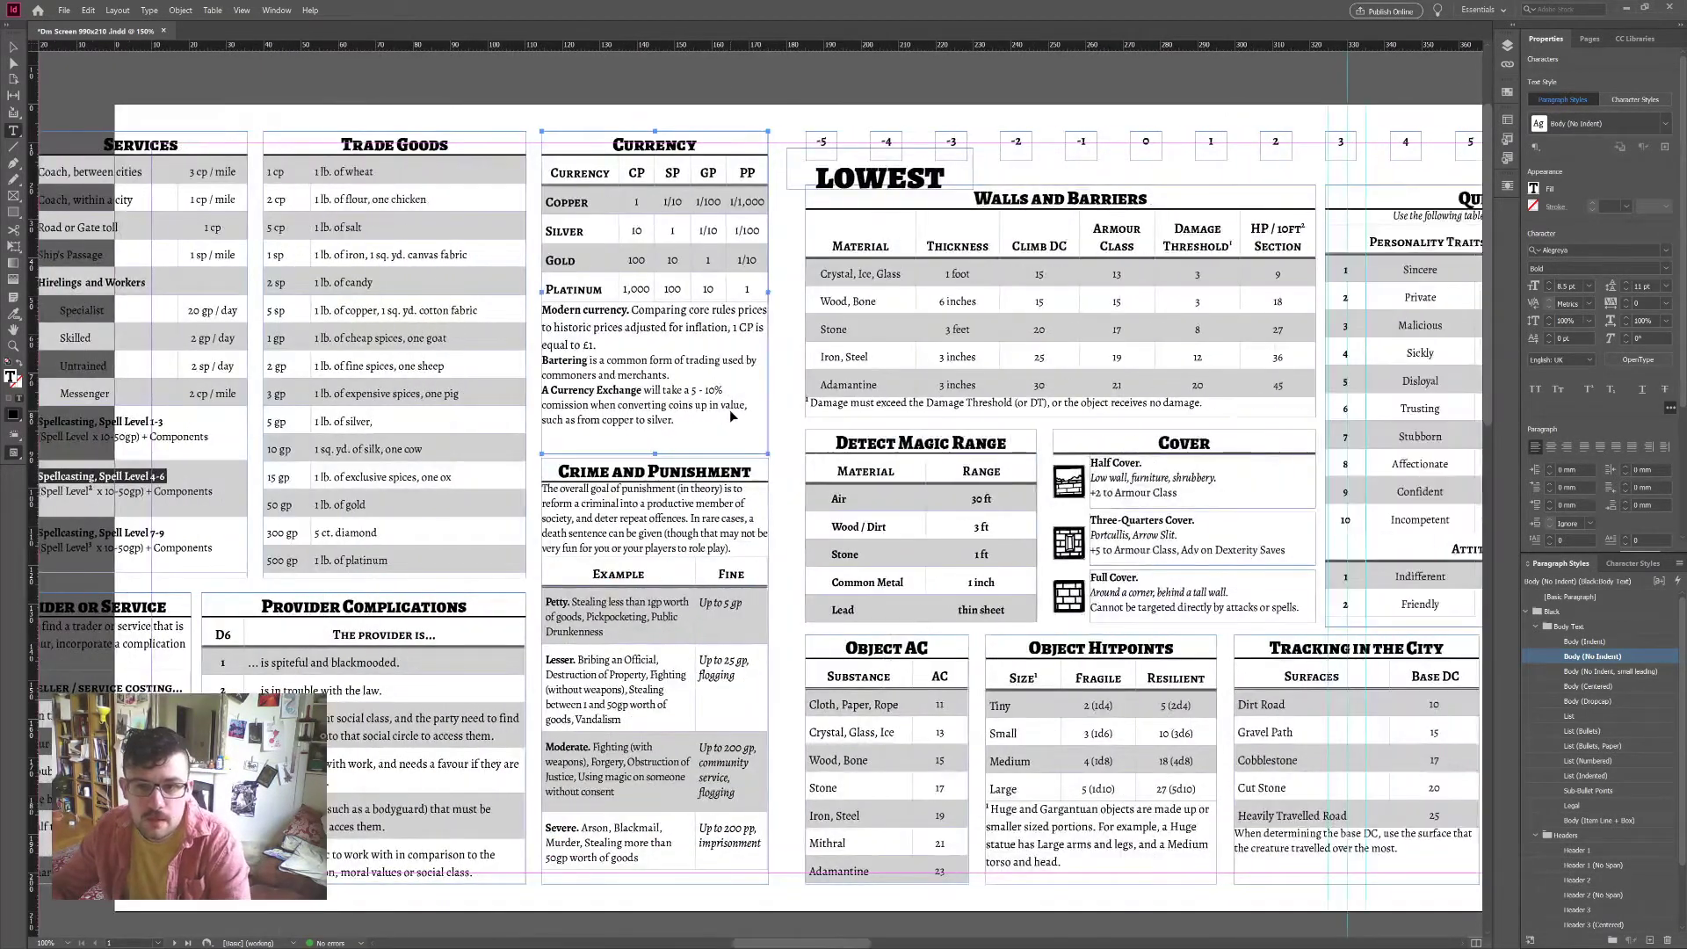
key("ctrl+shift+a")
key("v")
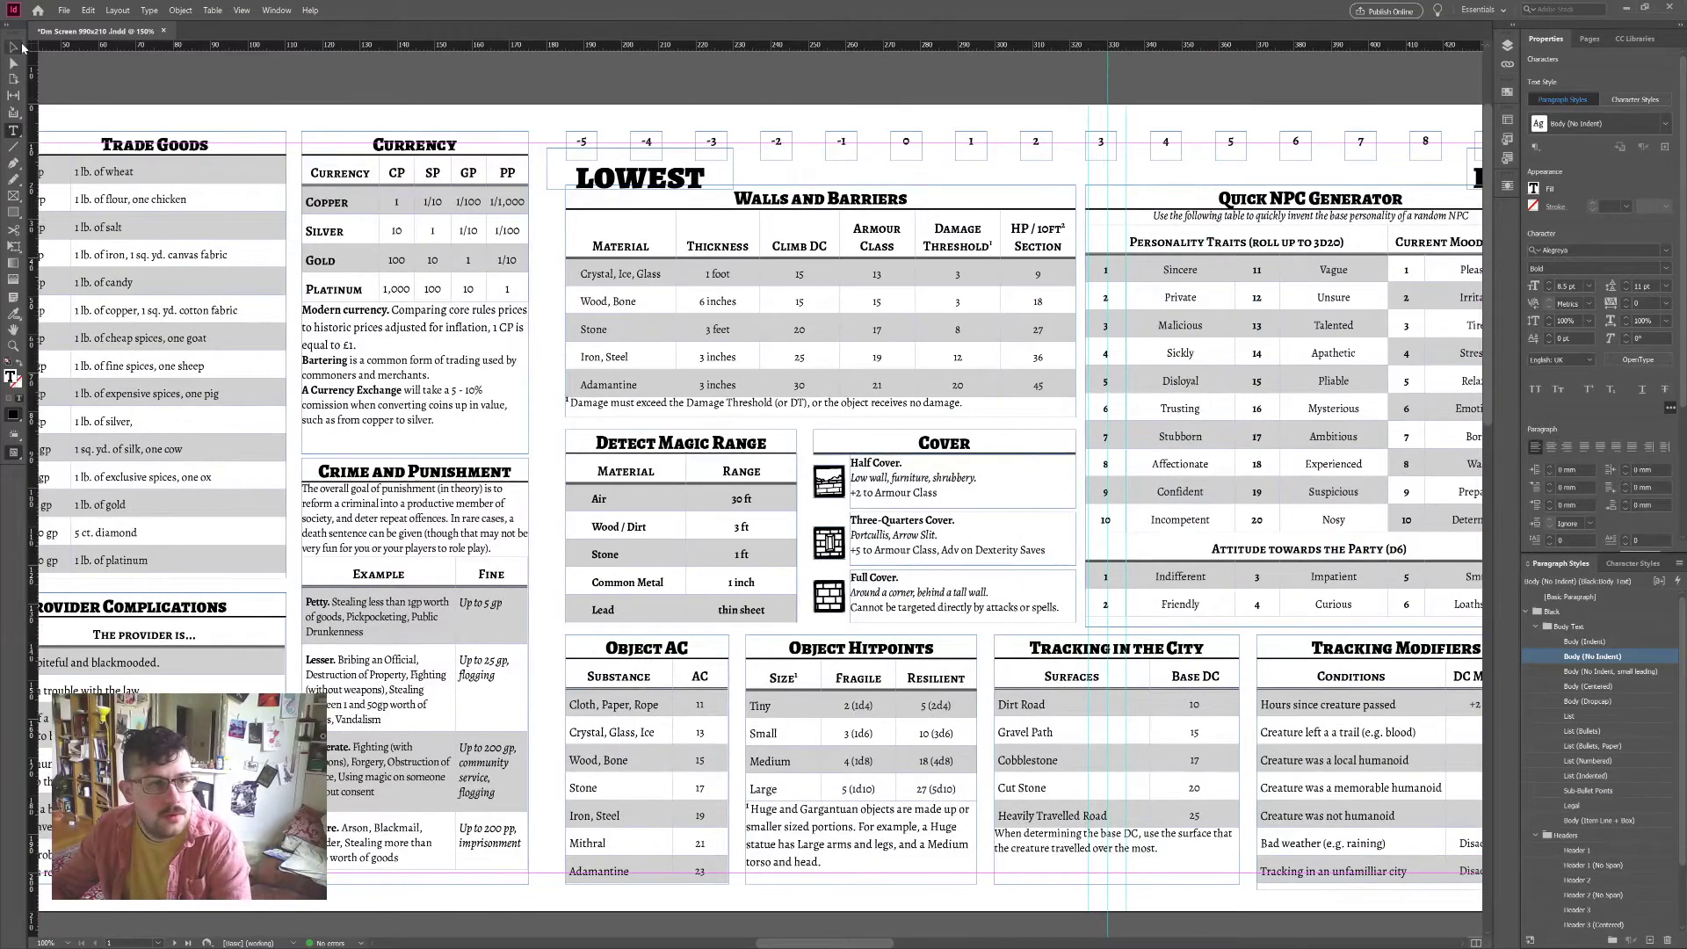
scroll(855, 410, "down", 2)
scroll(884, 413, "down", 1)
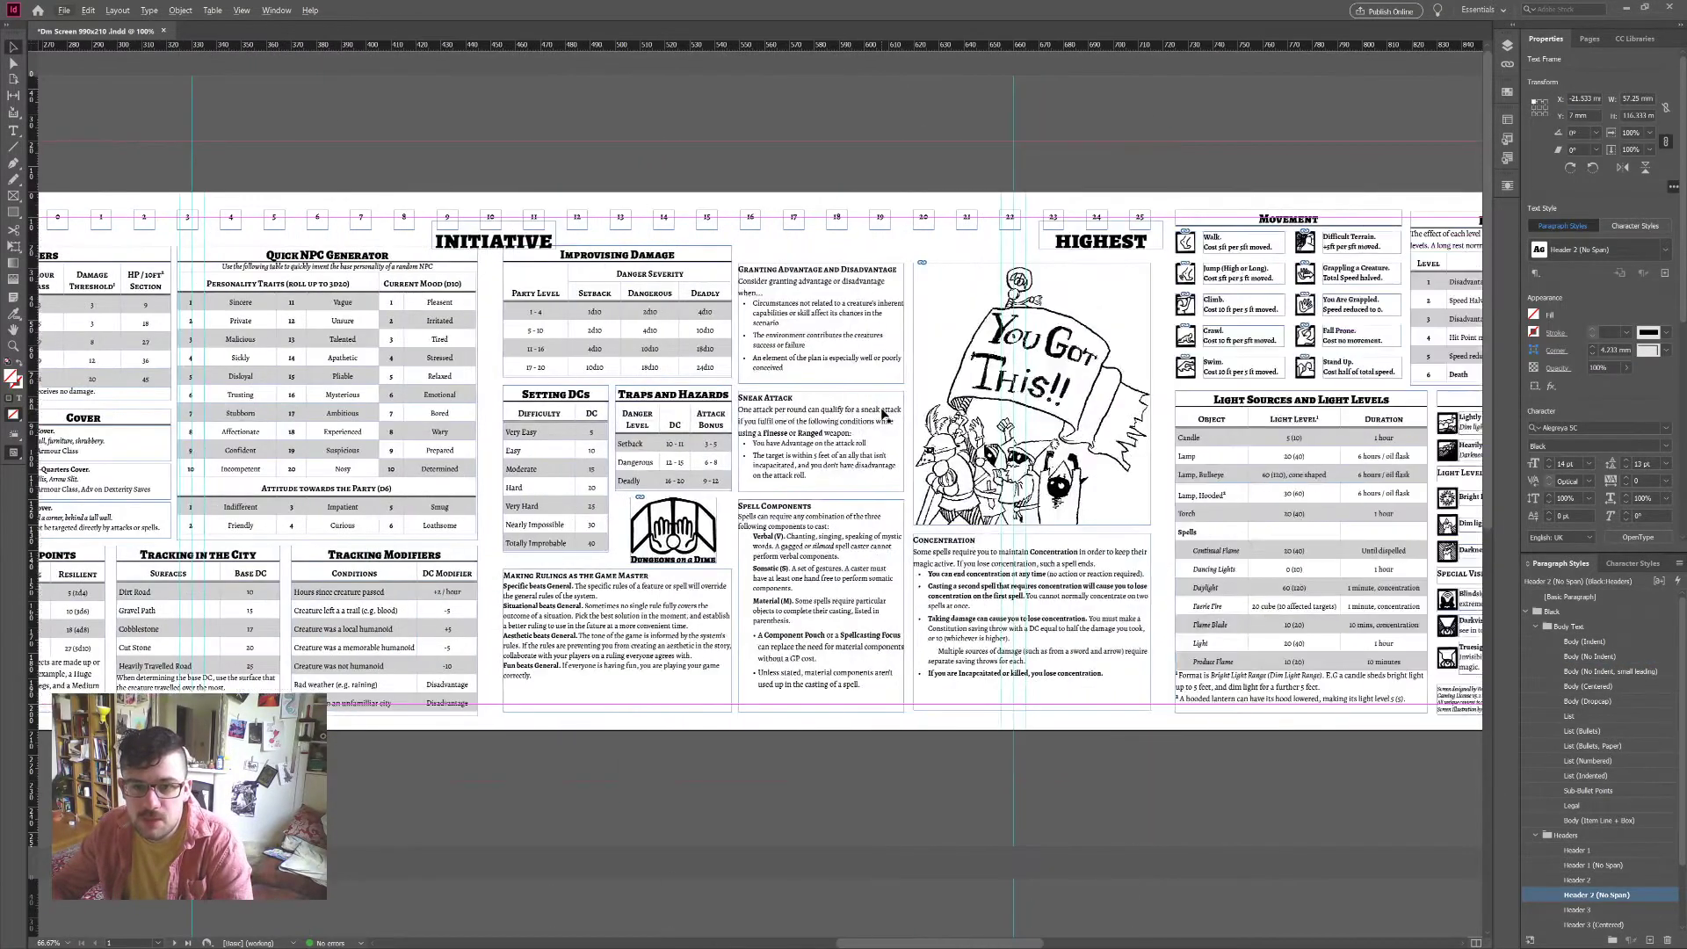
scroll(883, 413, "down", 1)
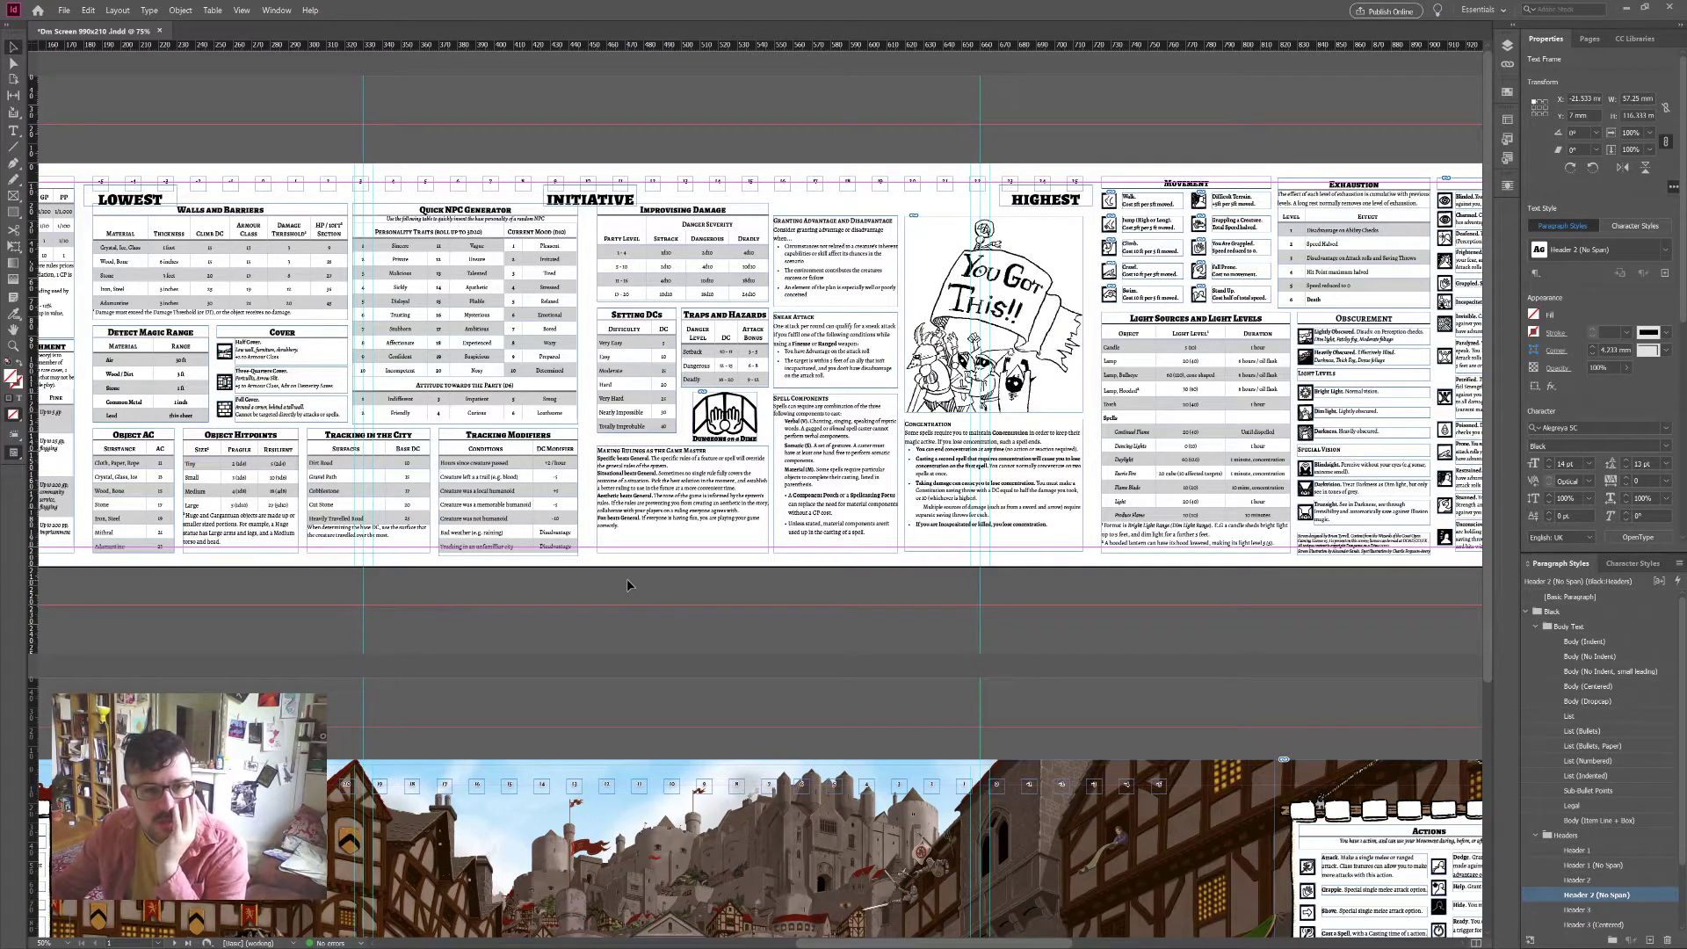
scroll(1121, 375, "right", 5)
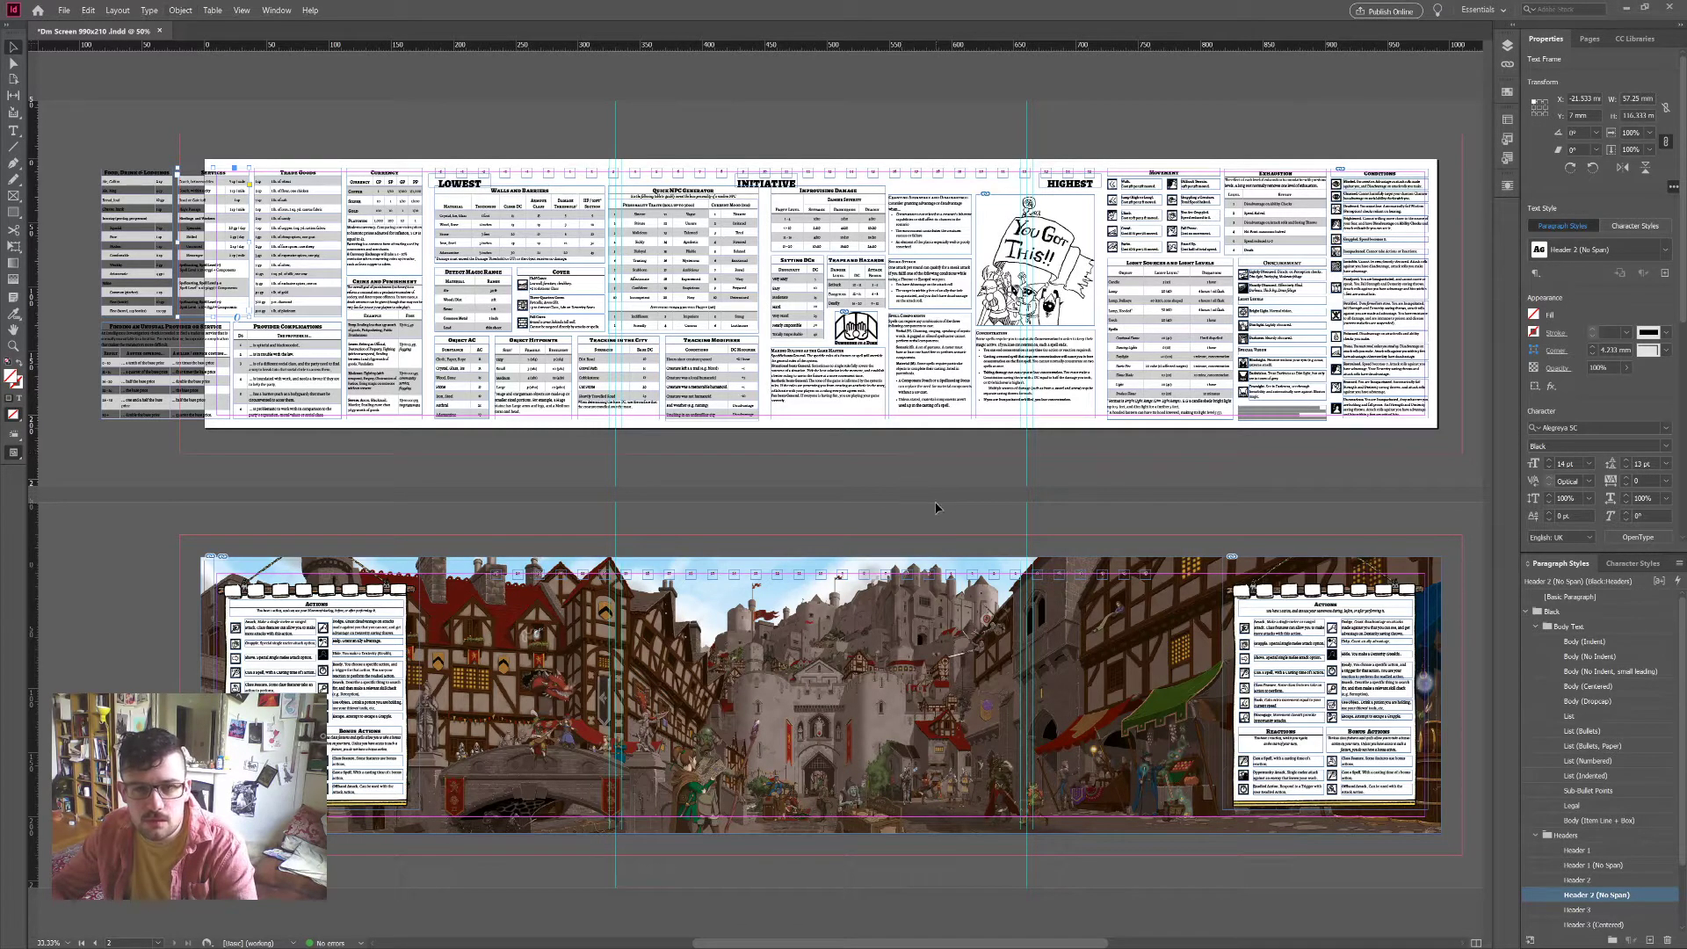
scroll(936, 507, "up", 1)
scroll(936, 507, "up", 1)
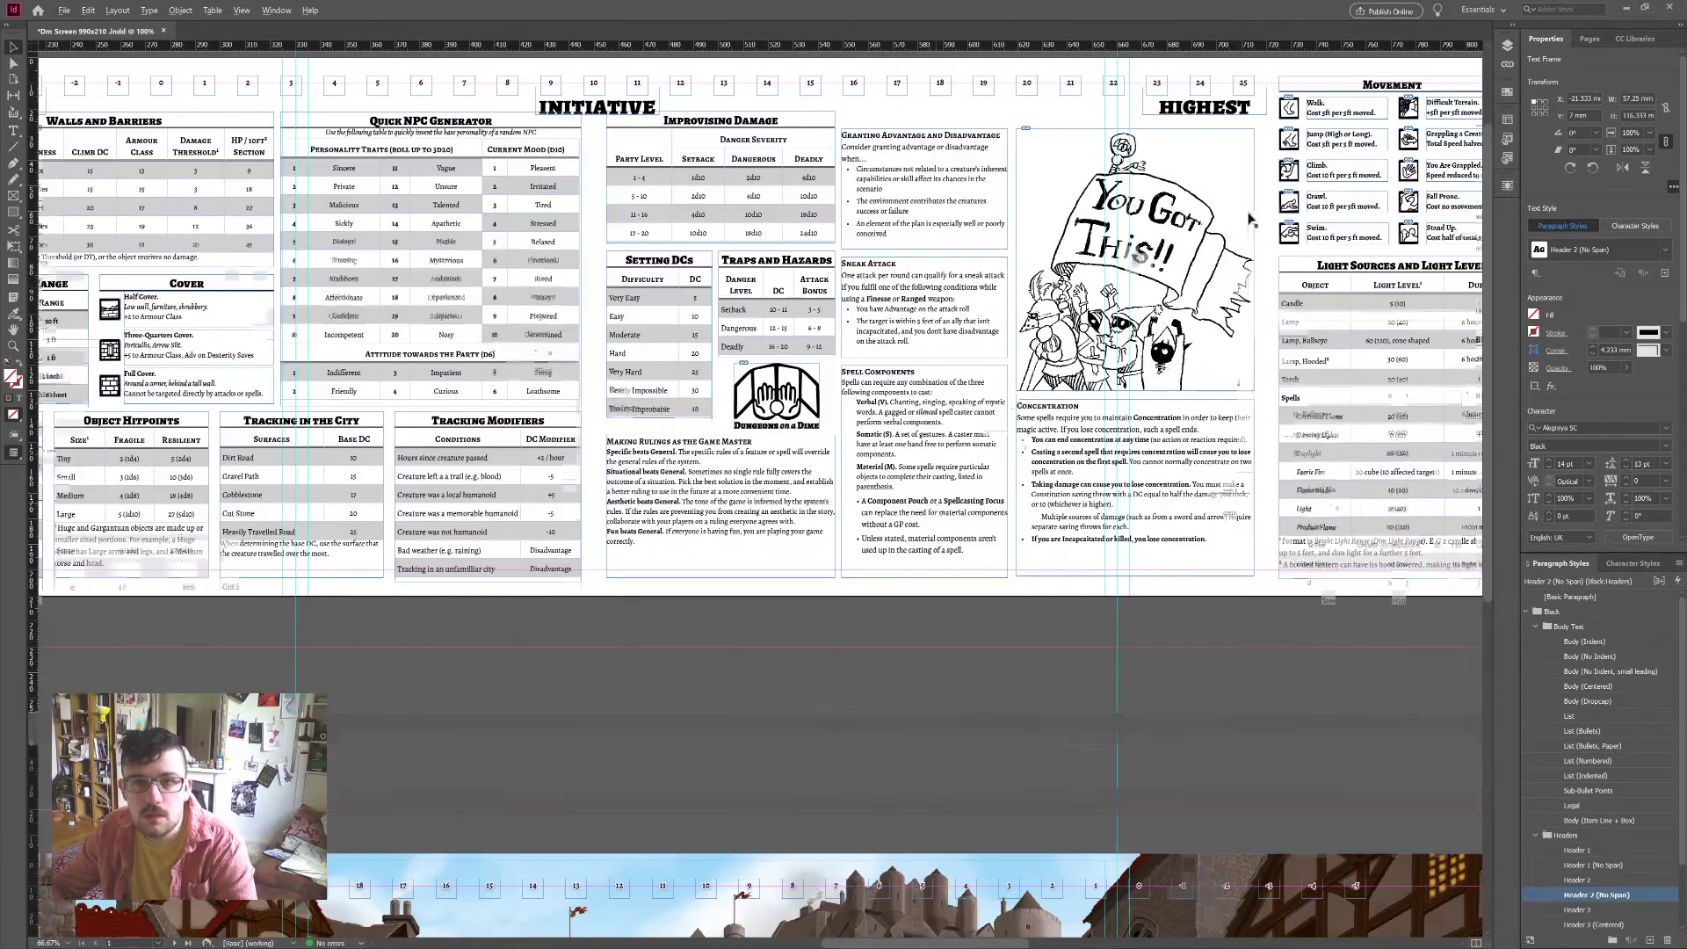
scroll(633, 242, "left", 3)
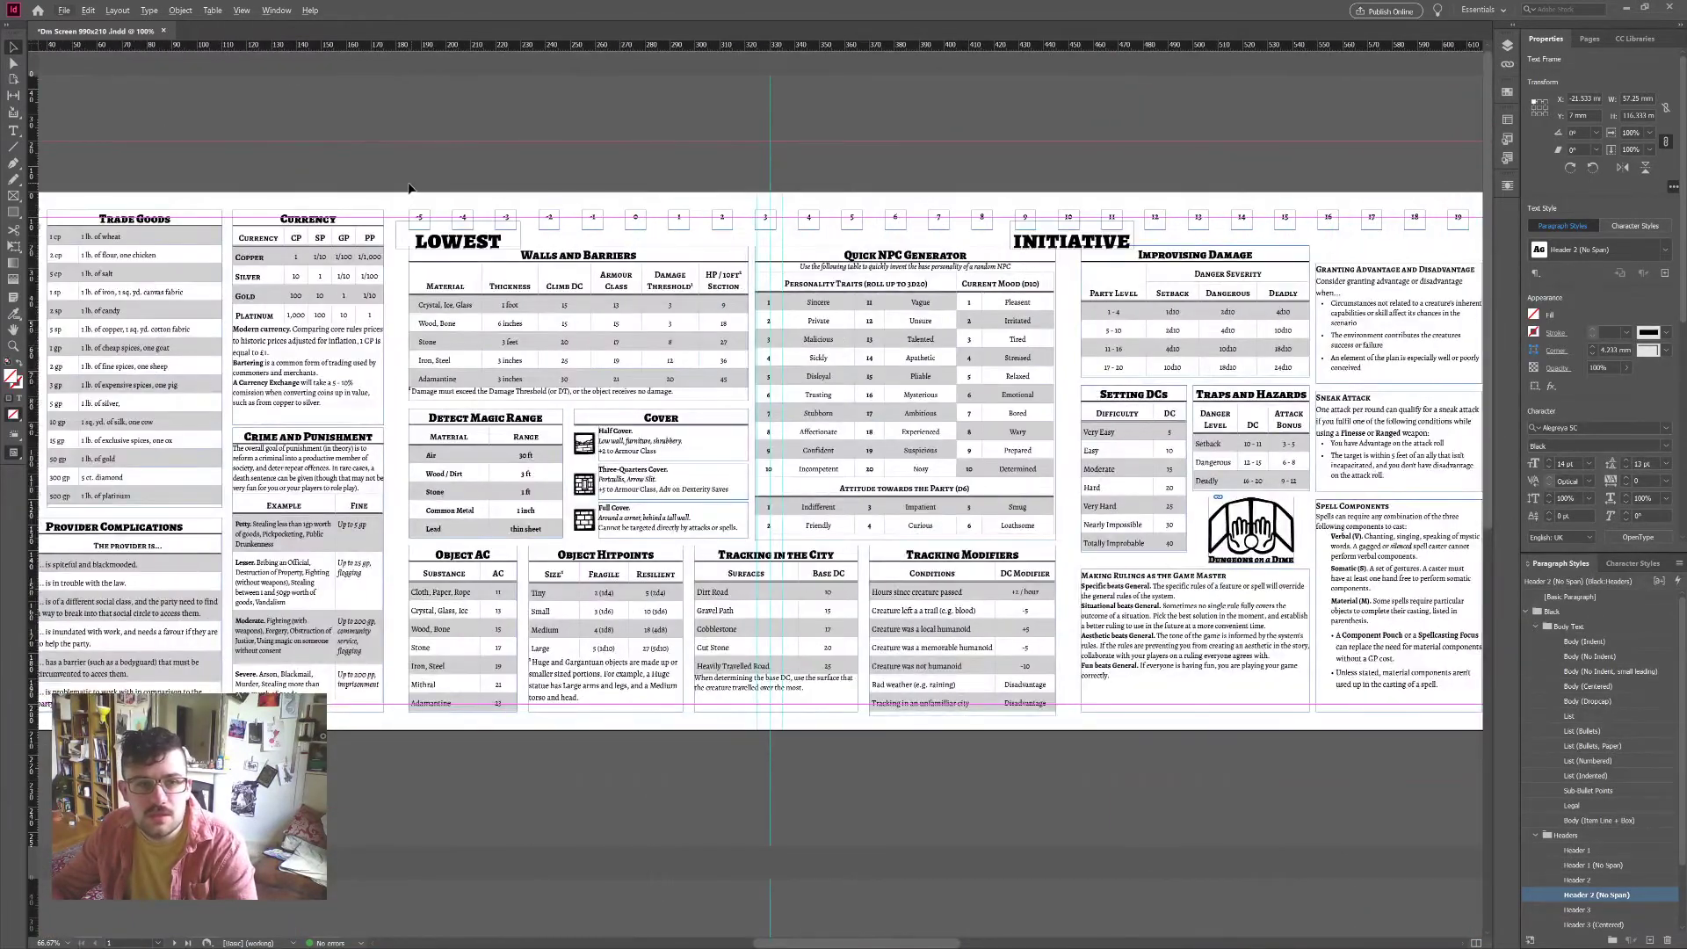
scroll(1185, 208, "right", 5)
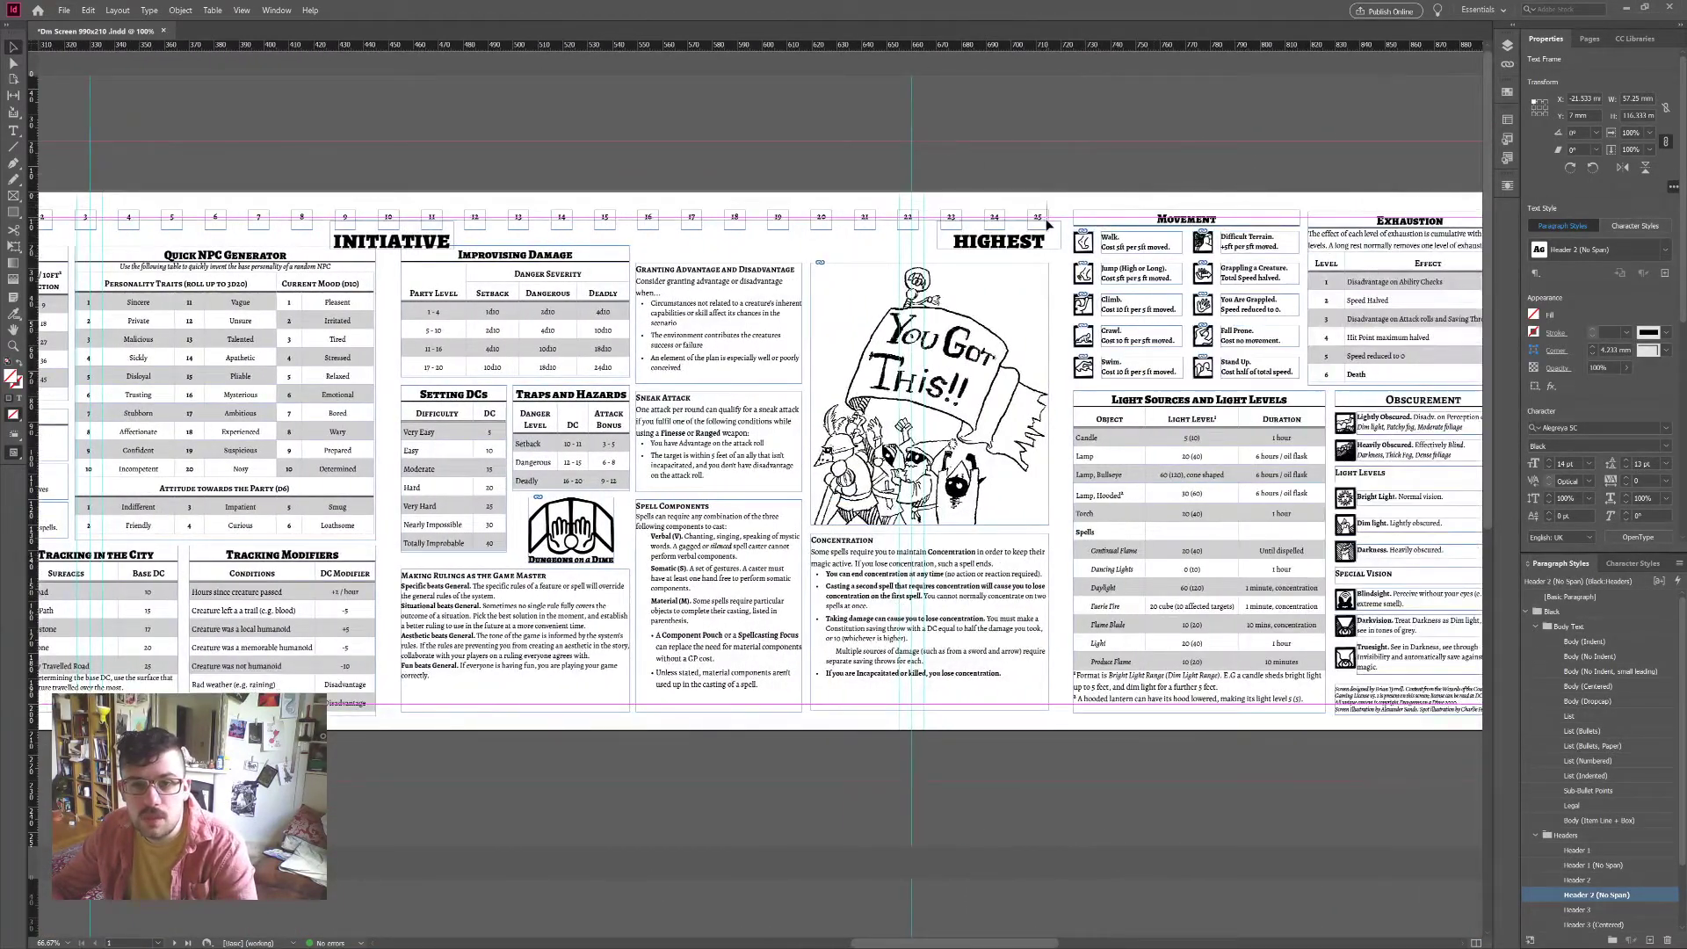
left_click(527, 157)
scroll(527, 156, "left", 3)
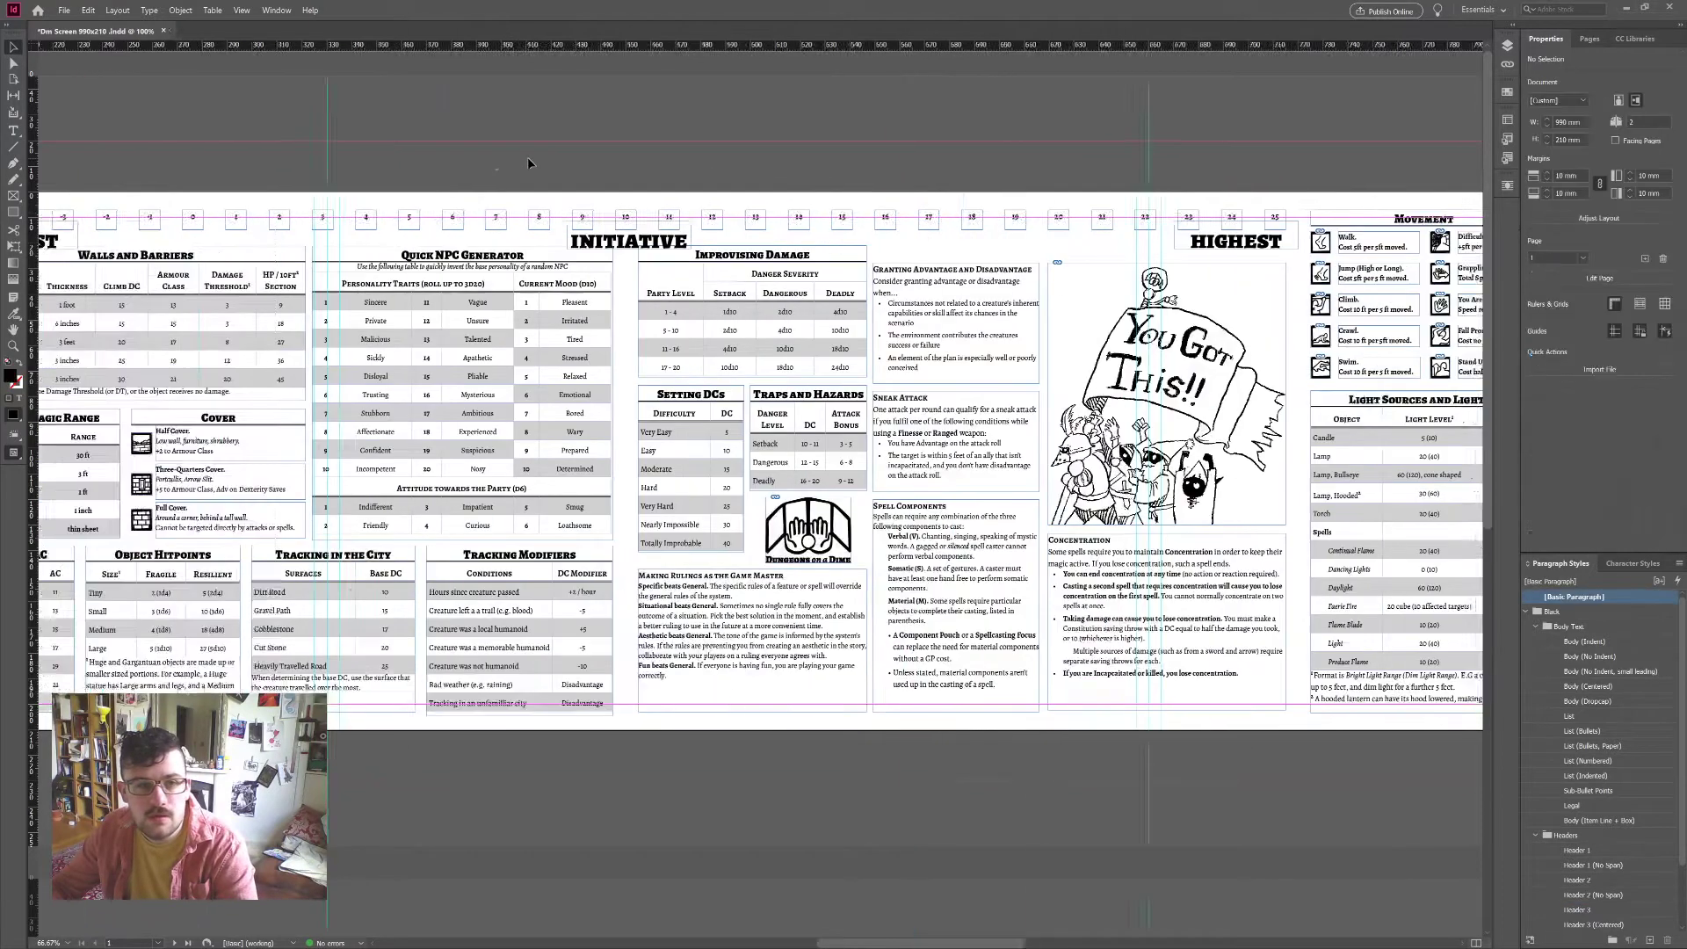
Step: Lift initiative boxes 22–25, 15–16, 19 and 20 above the number row
scroll(527, 164, "left", 3)
left_click_drag(201, 192, 508, 174)
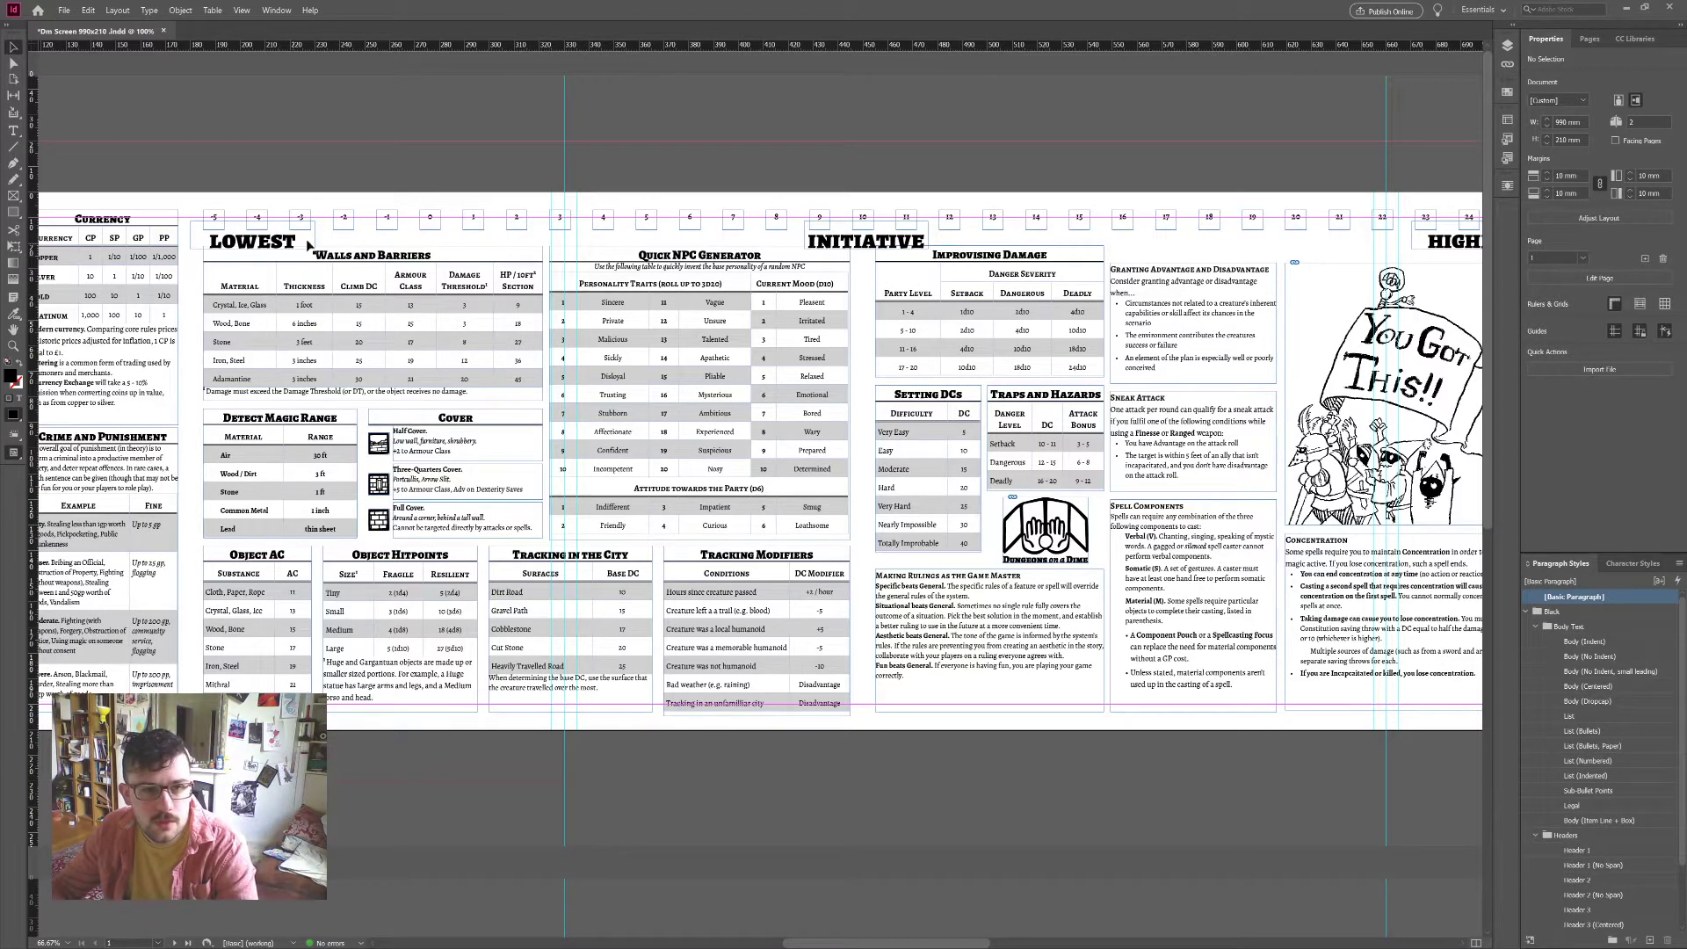
scroll(1057, 202, "right", 3)
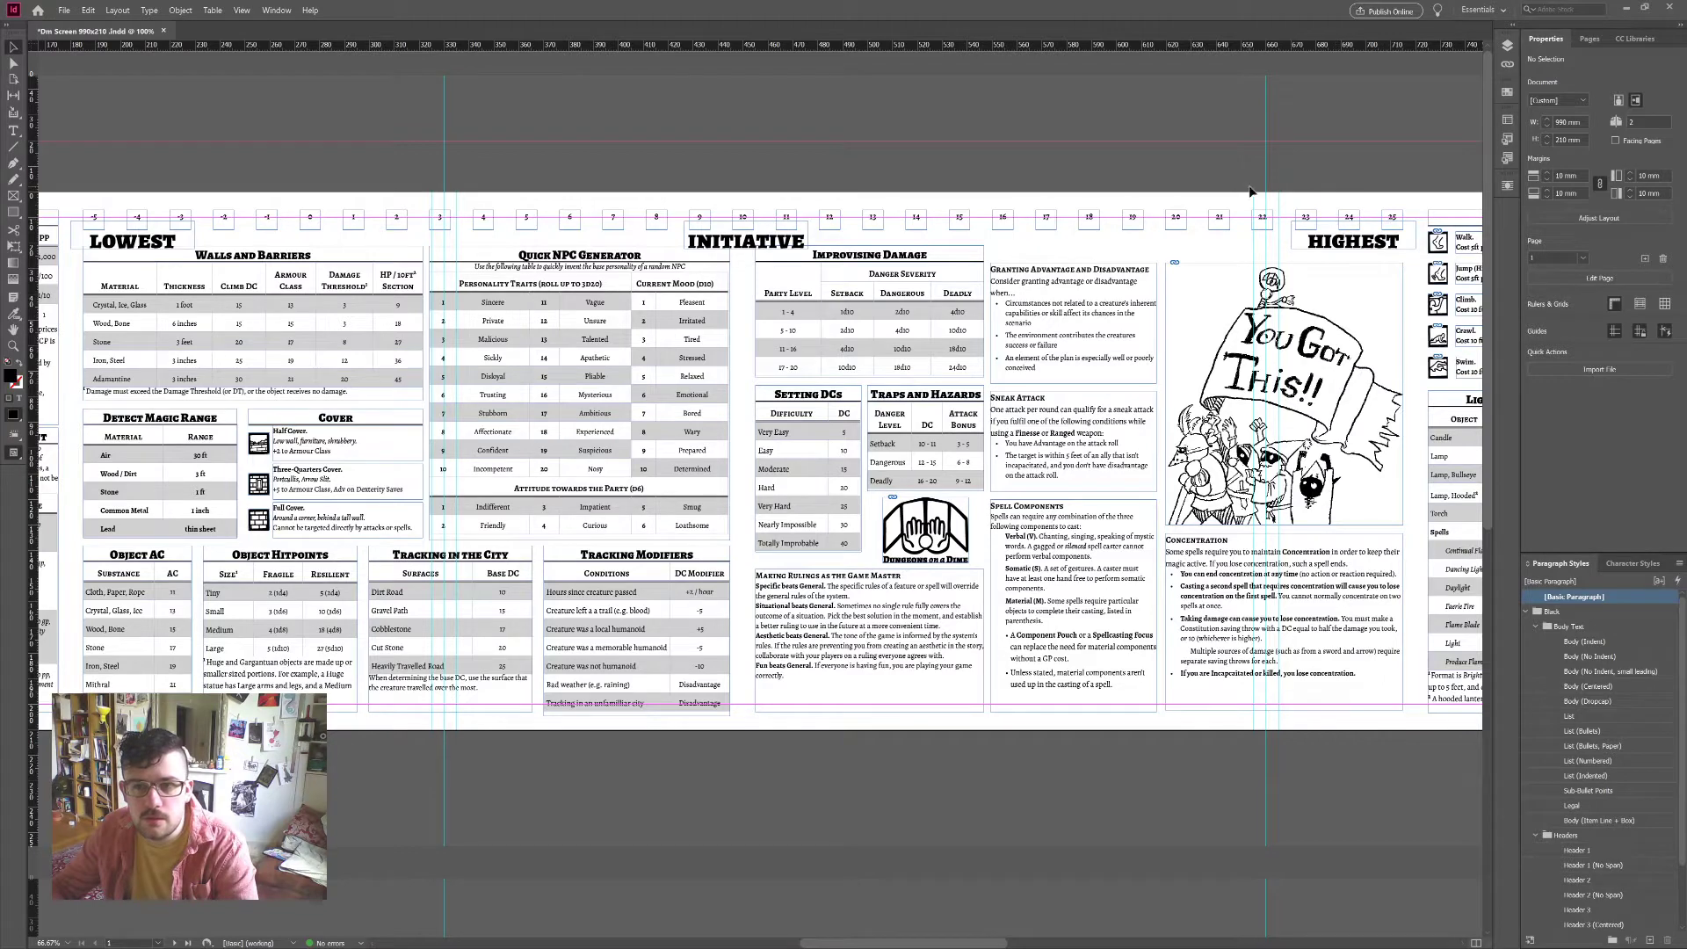
mouse_move(1260, 189)
left_mouse_down()
mouse_move(1408, 232)
mouse_move(1259, 180)
left_mouse_up()
left_click(1082, 222)
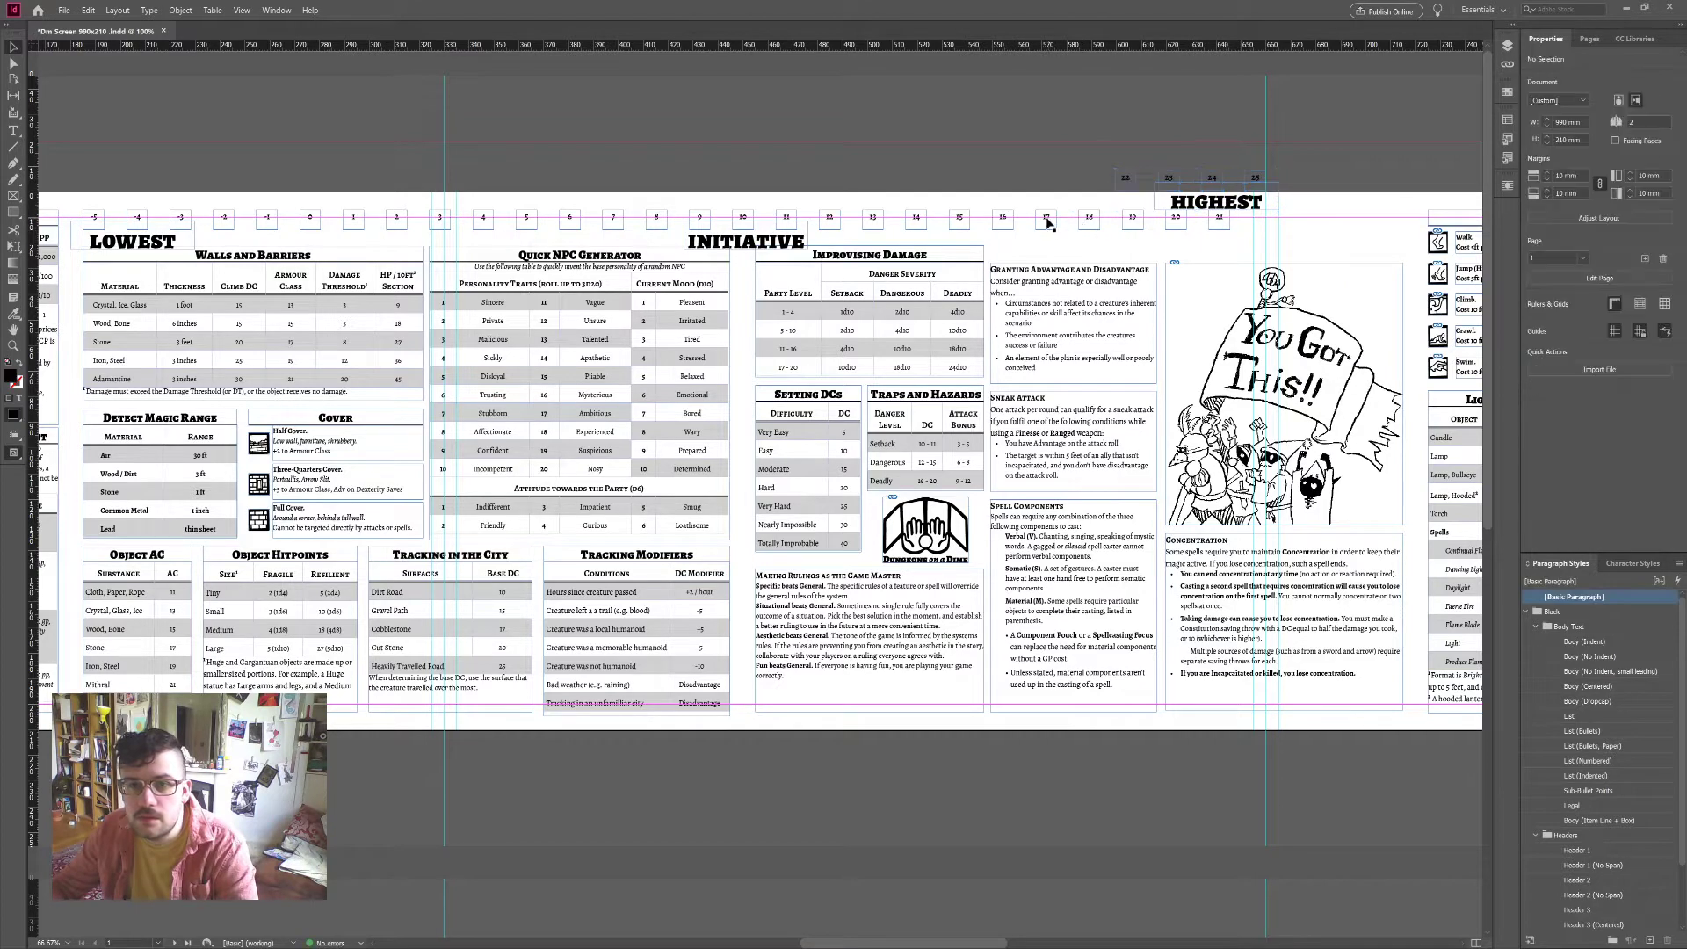
left_click_drag(1019, 230, 1049, 185)
left_click(1157, 219)
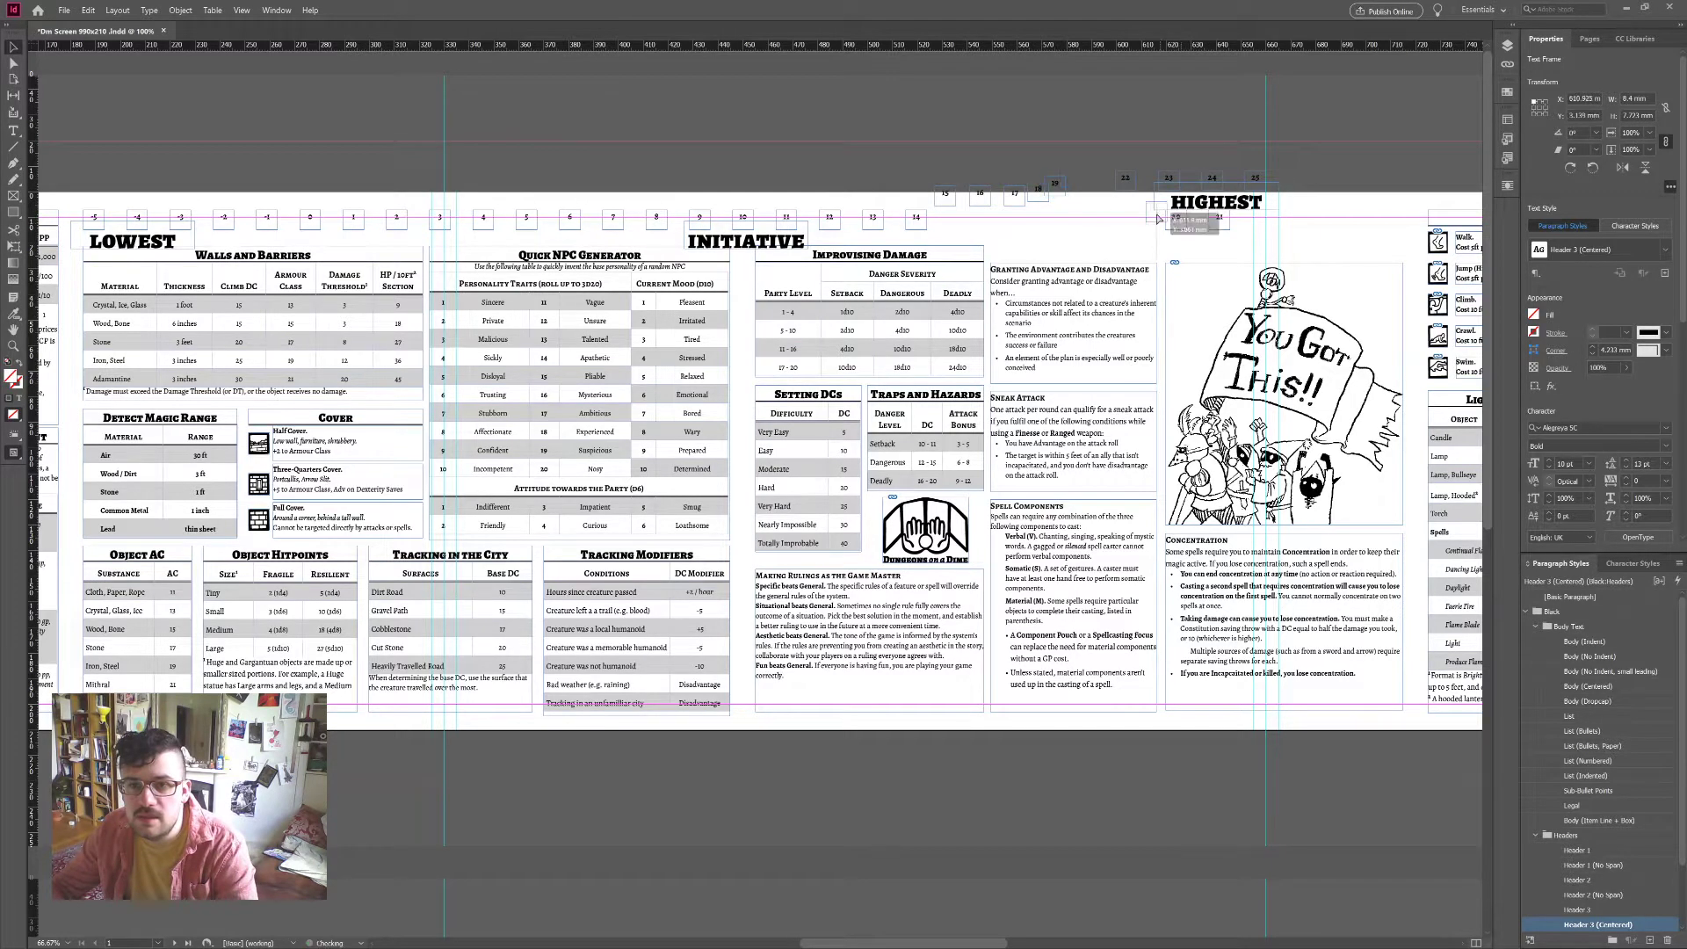
left_click_drag(1157, 219, 1097, 178)
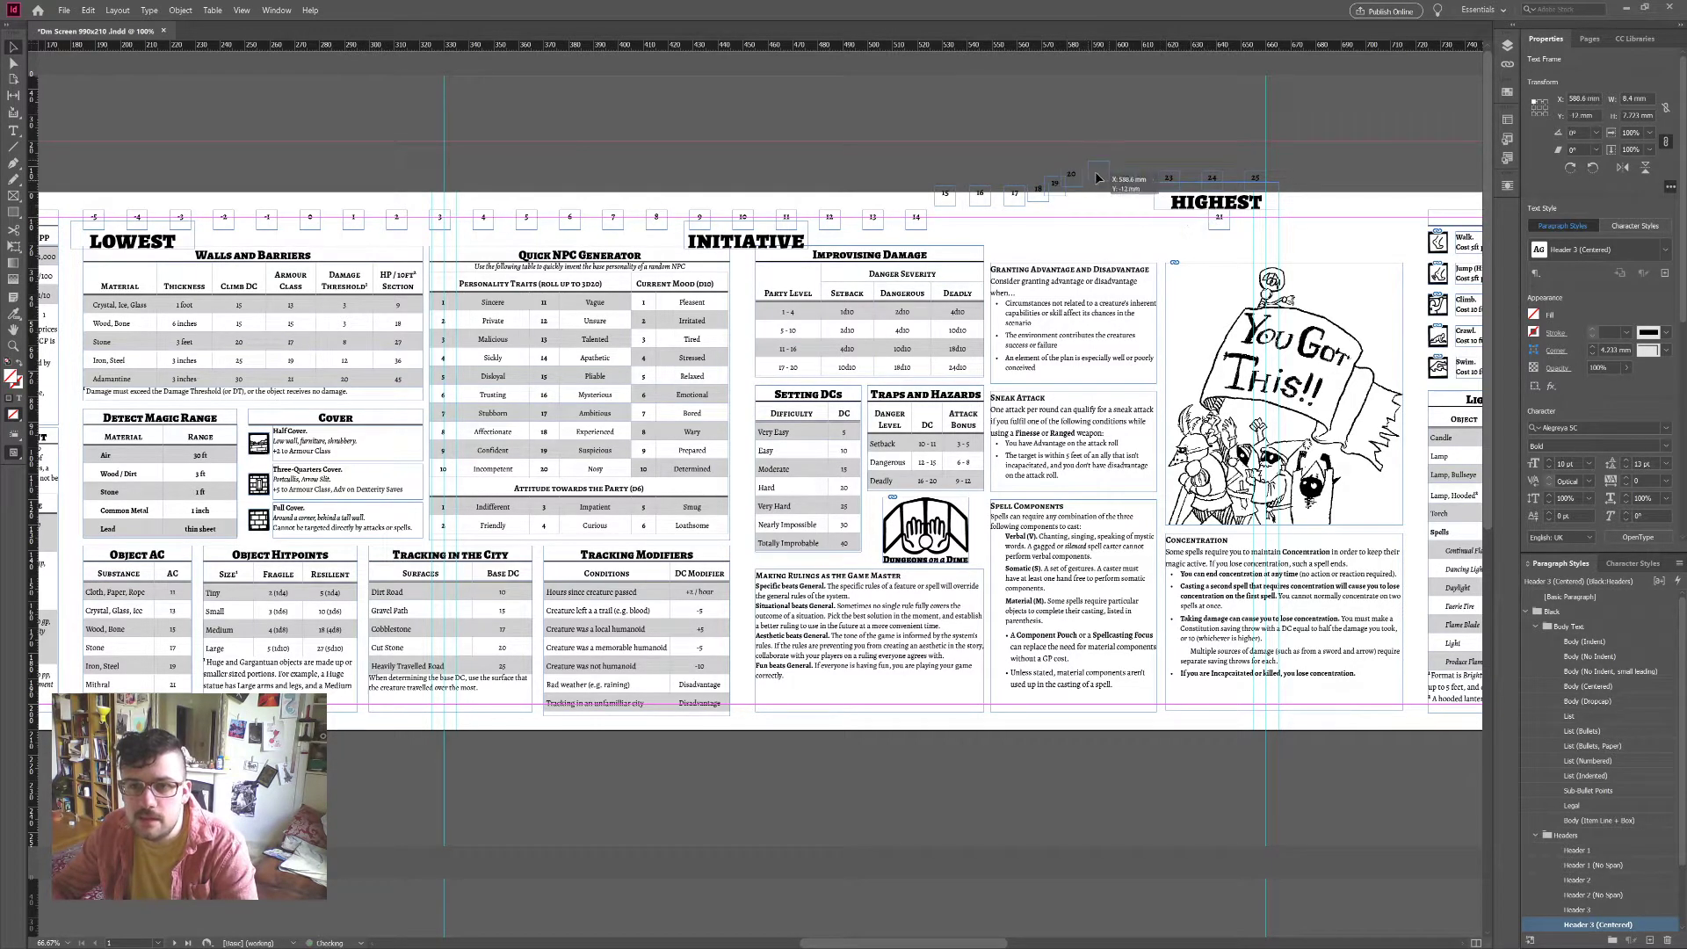
Step: Move boxes 8 down through -4 above the row beside each other, then shift box 24 left
scroll(699, 190, "left", 3)
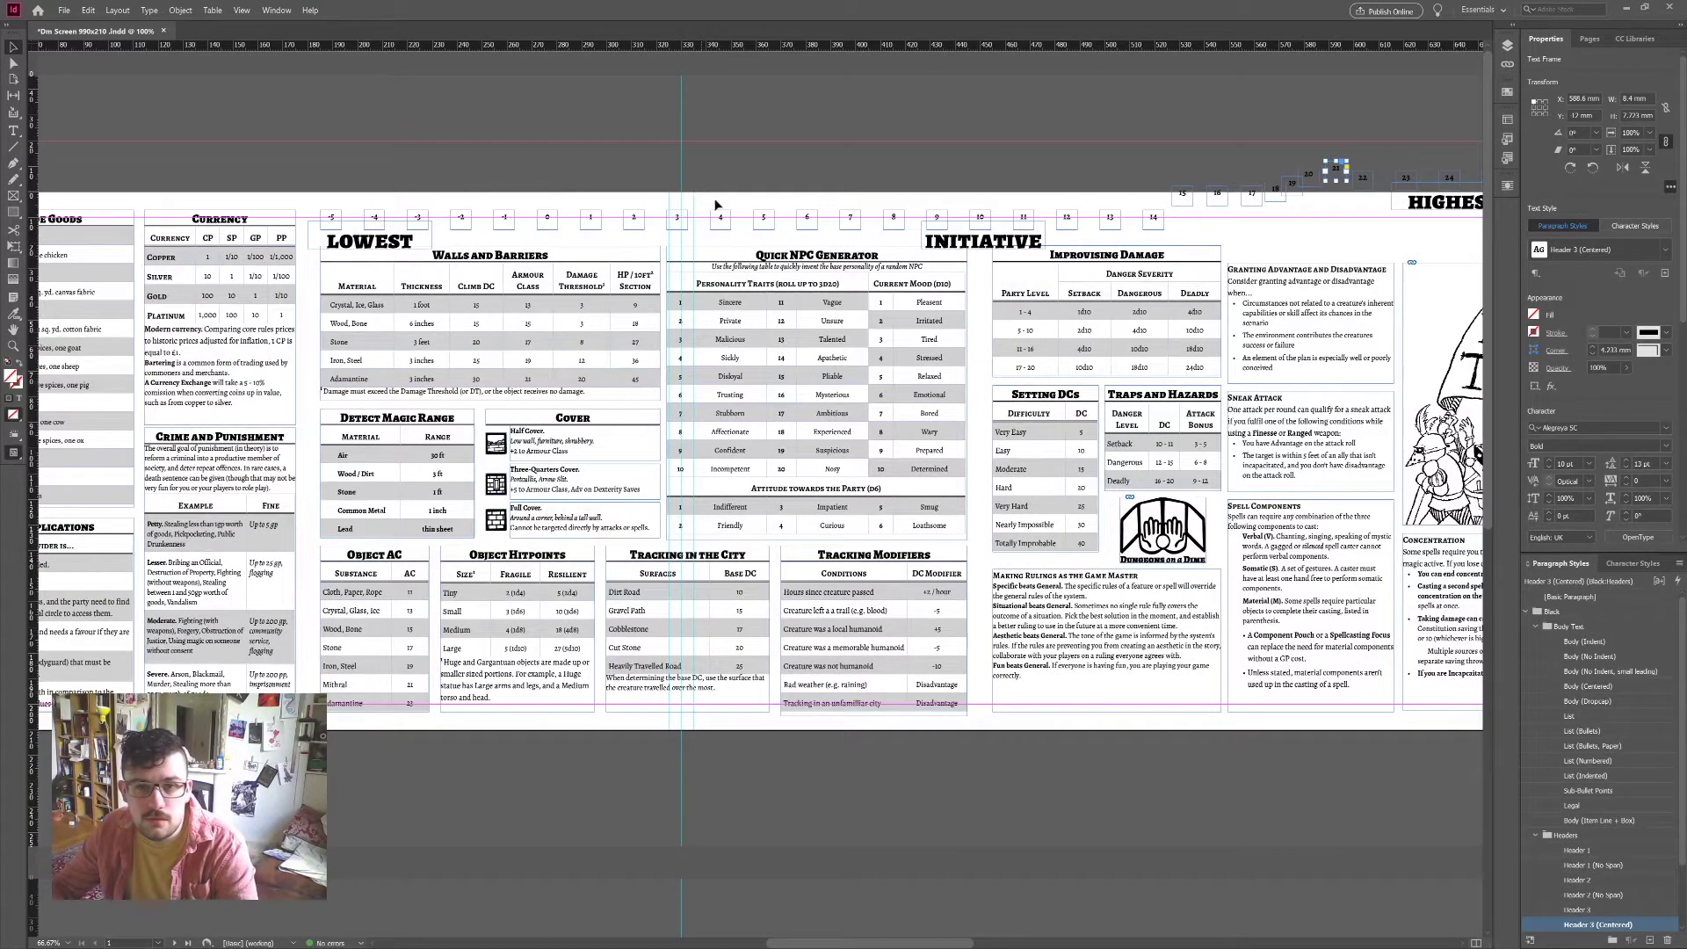
left_click_drag(894, 216, 839, 175)
left_click_drag(721, 217, 818, 184)
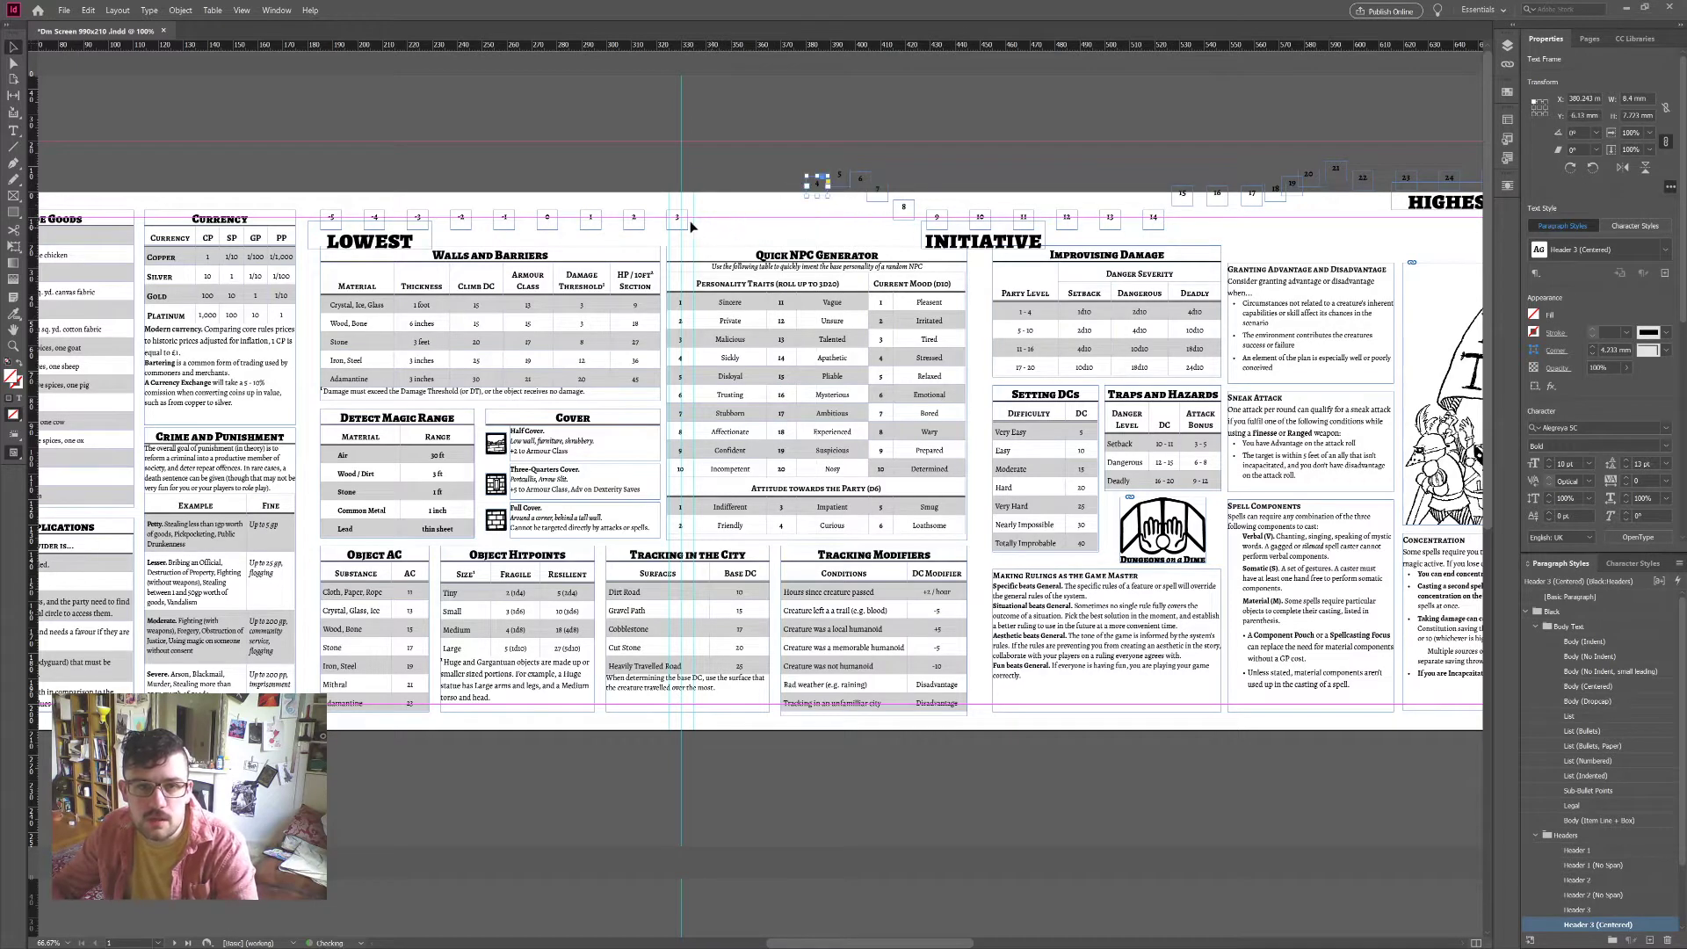
left_click_drag(682, 220, 798, 183)
left_click_drag(635, 218, 766, 209)
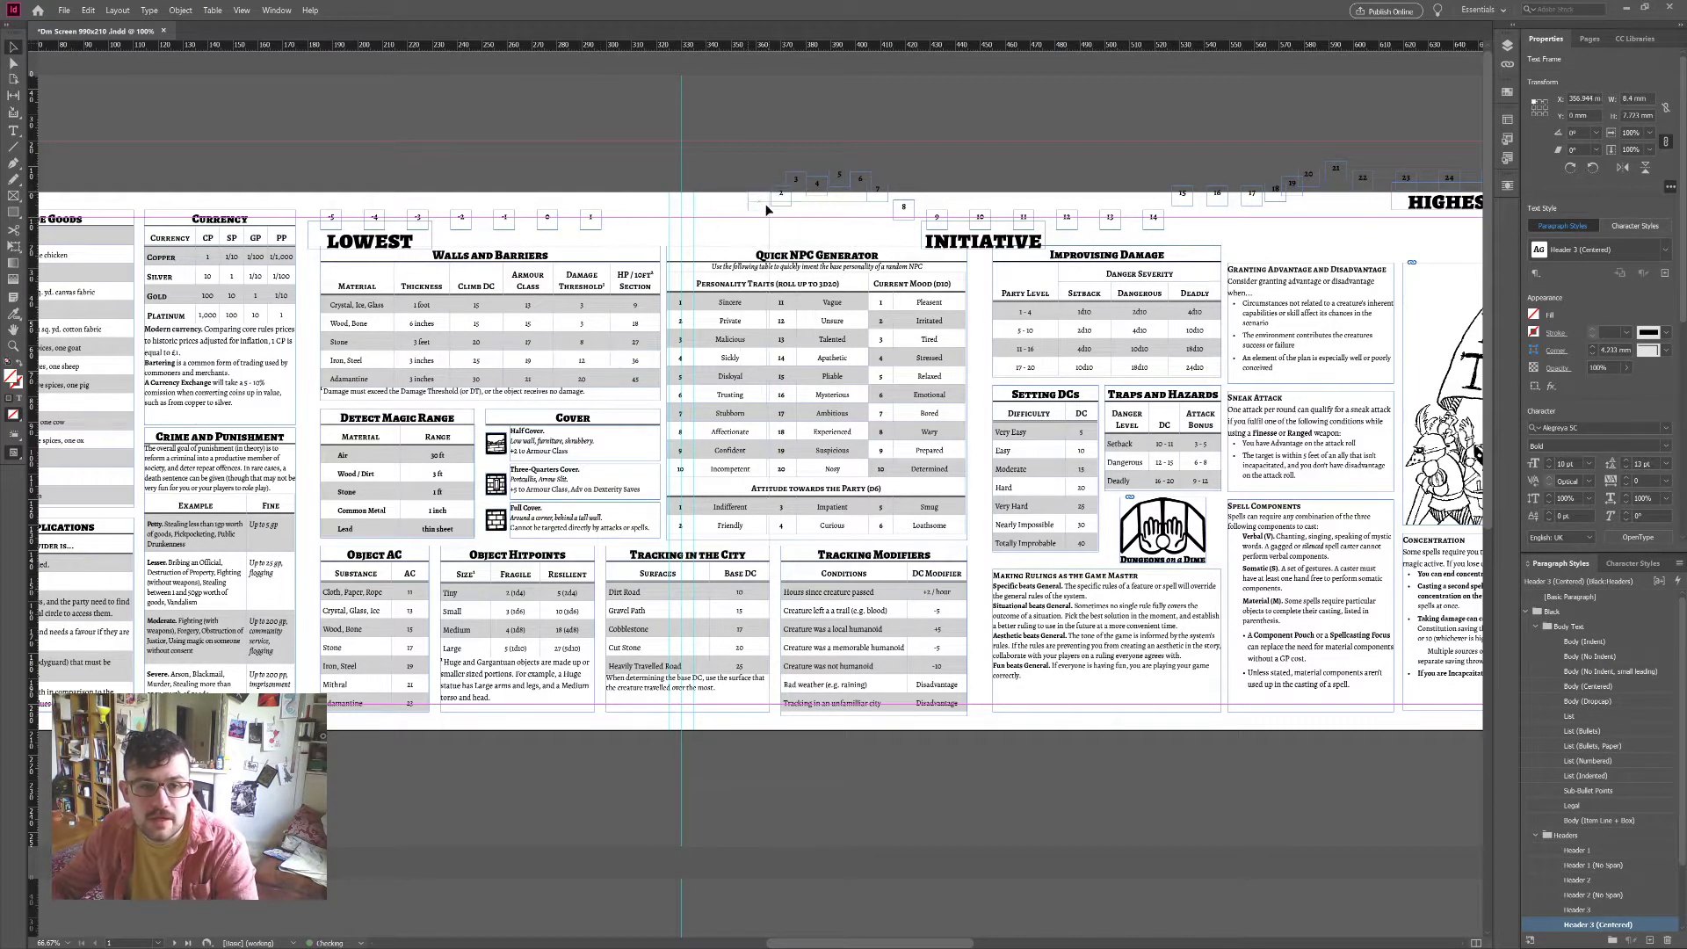
left_click_drag(591, 218, 738, 200)
left_click_drag(505, 218, 710, 206)
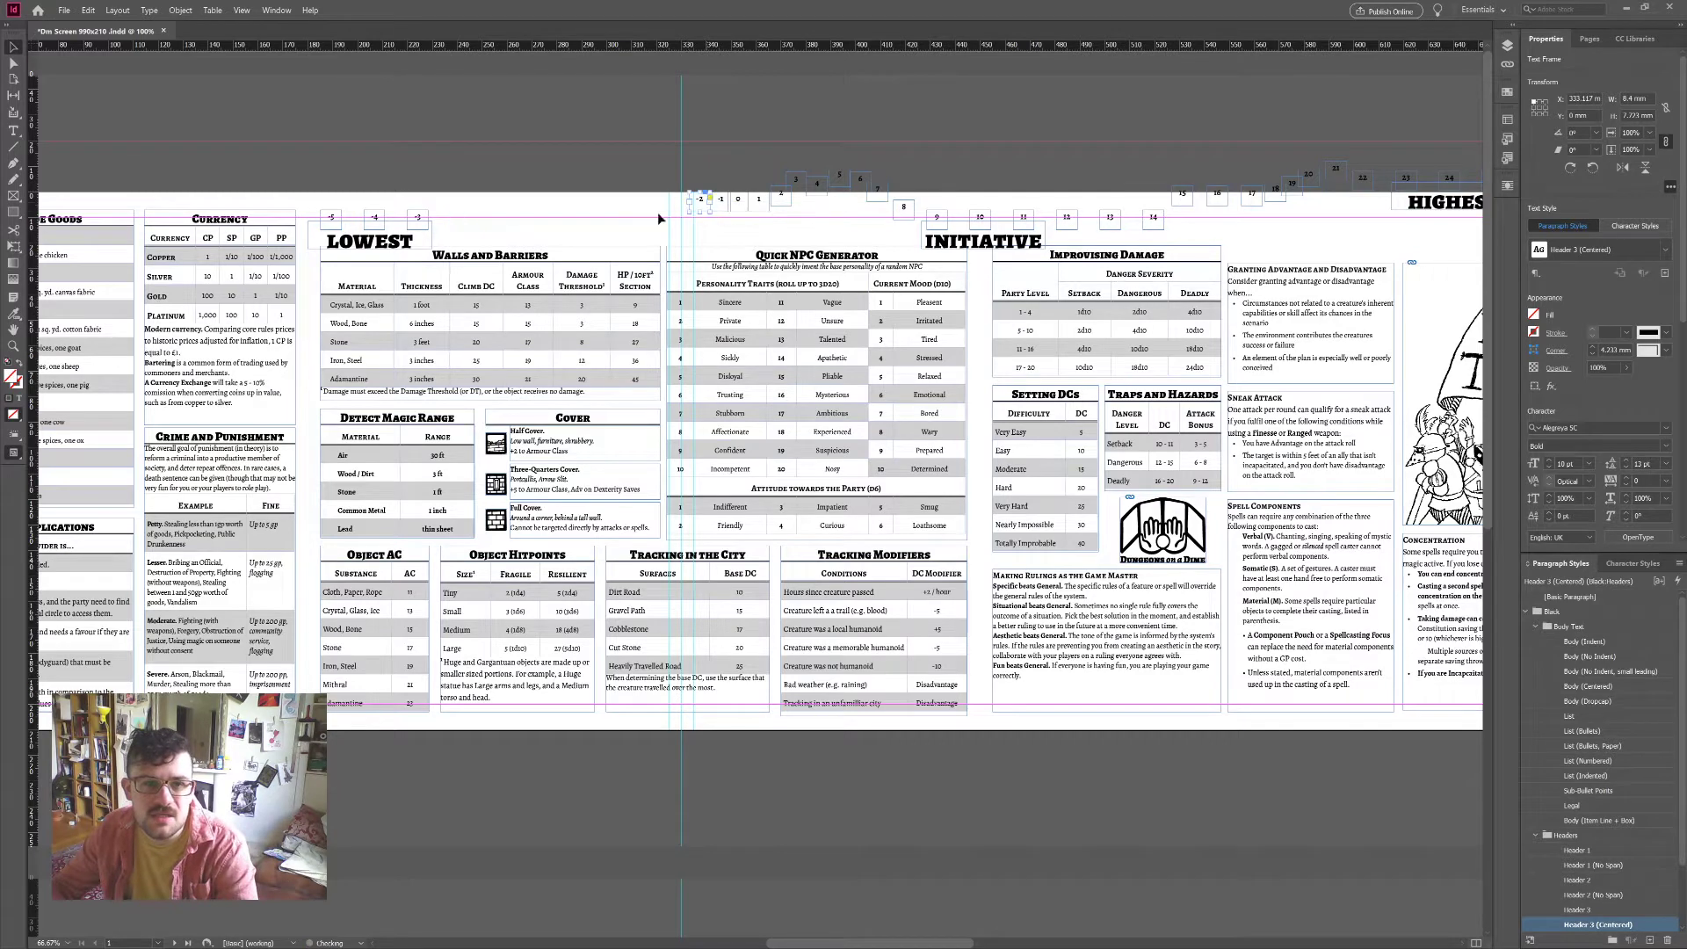
left_click_drag(427, 223, 692, 204)
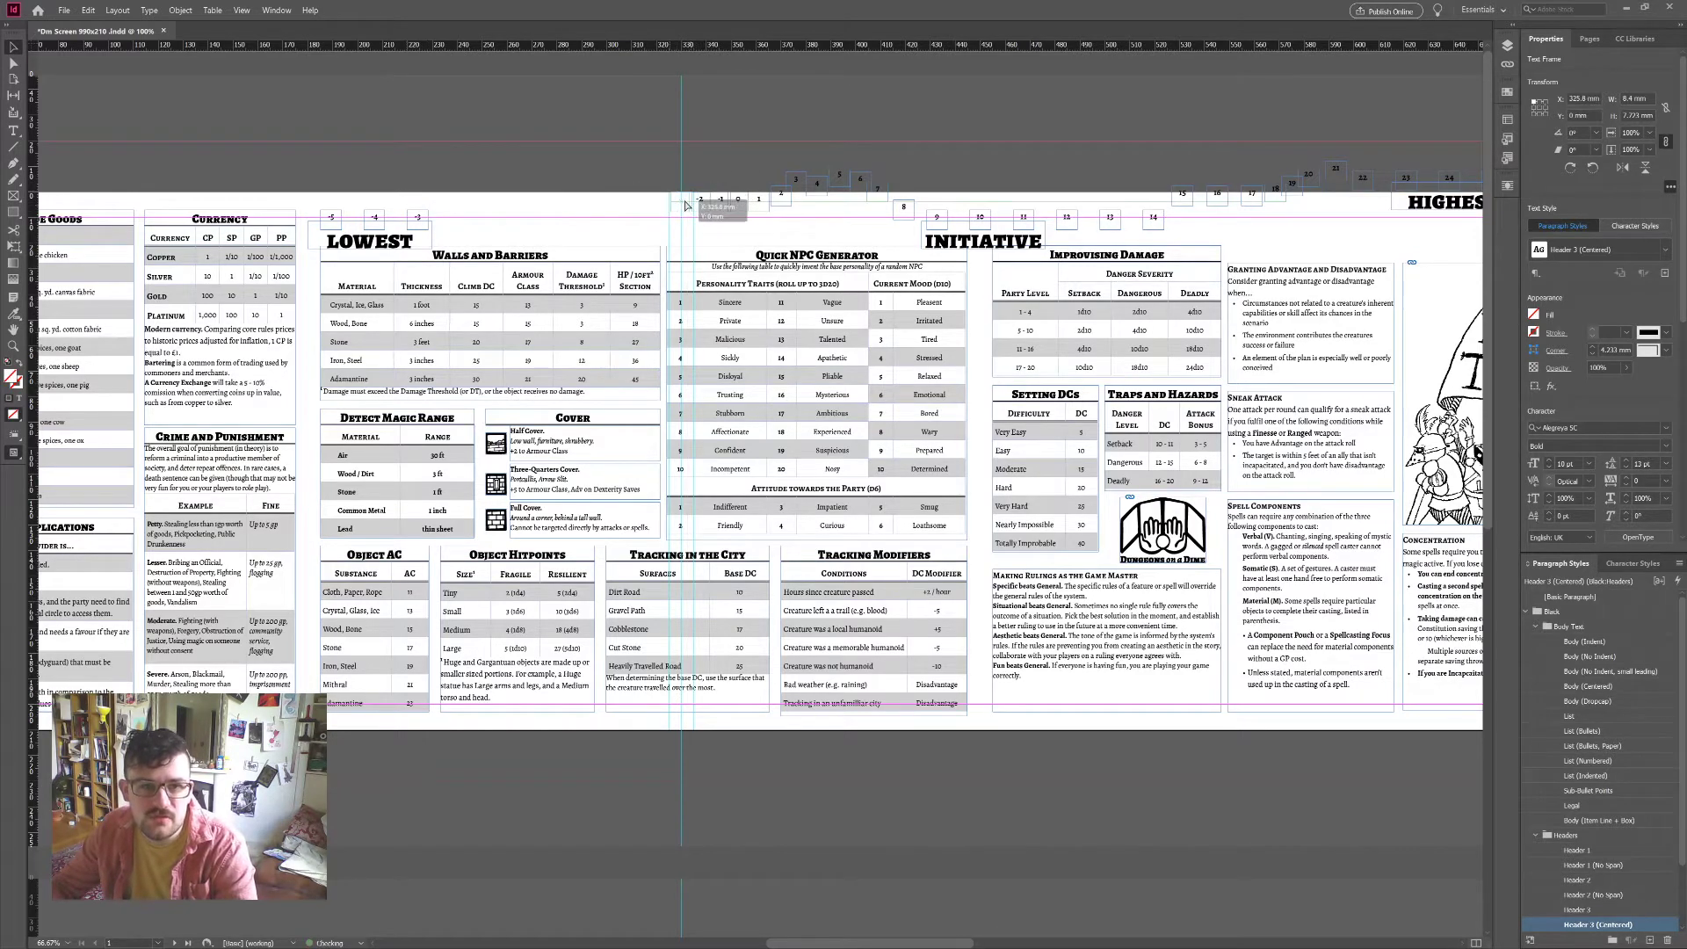
left_click_drag(374, 221, 636, 202)
scroll(965, 141, "right", 5)
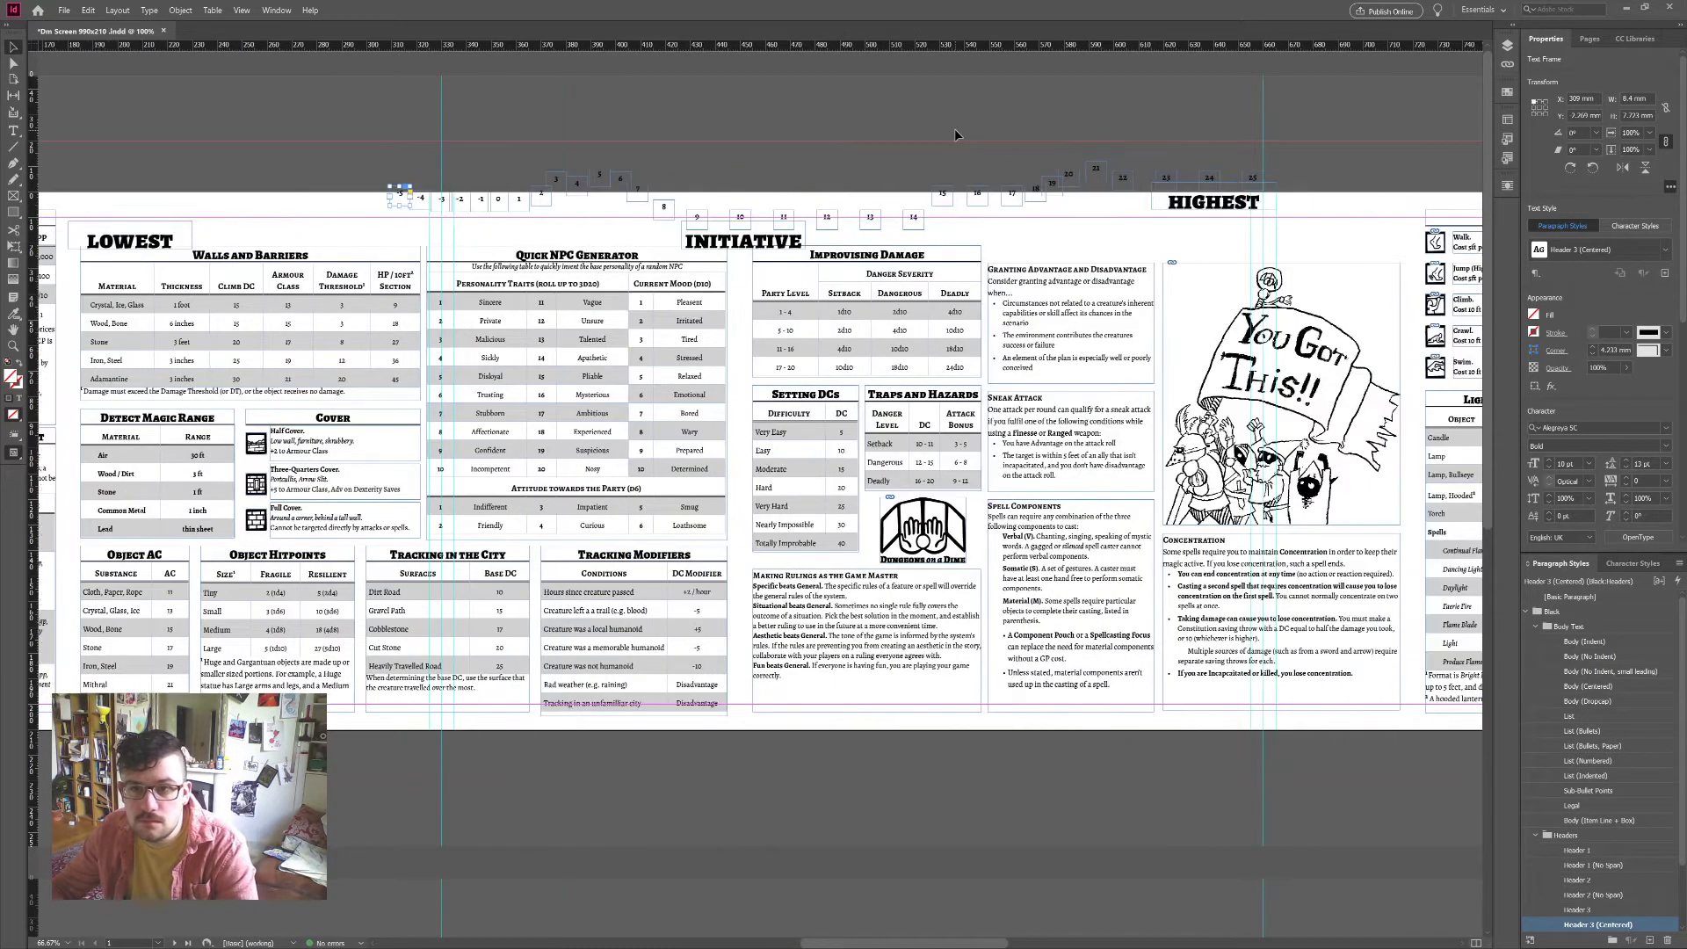
mouse_move(1211, 184)
left_mouse_down()
mouse_move(1173, 183)
mouse_move(1230, 182)
mouse_move(1215, 182)
left_mouse_up()
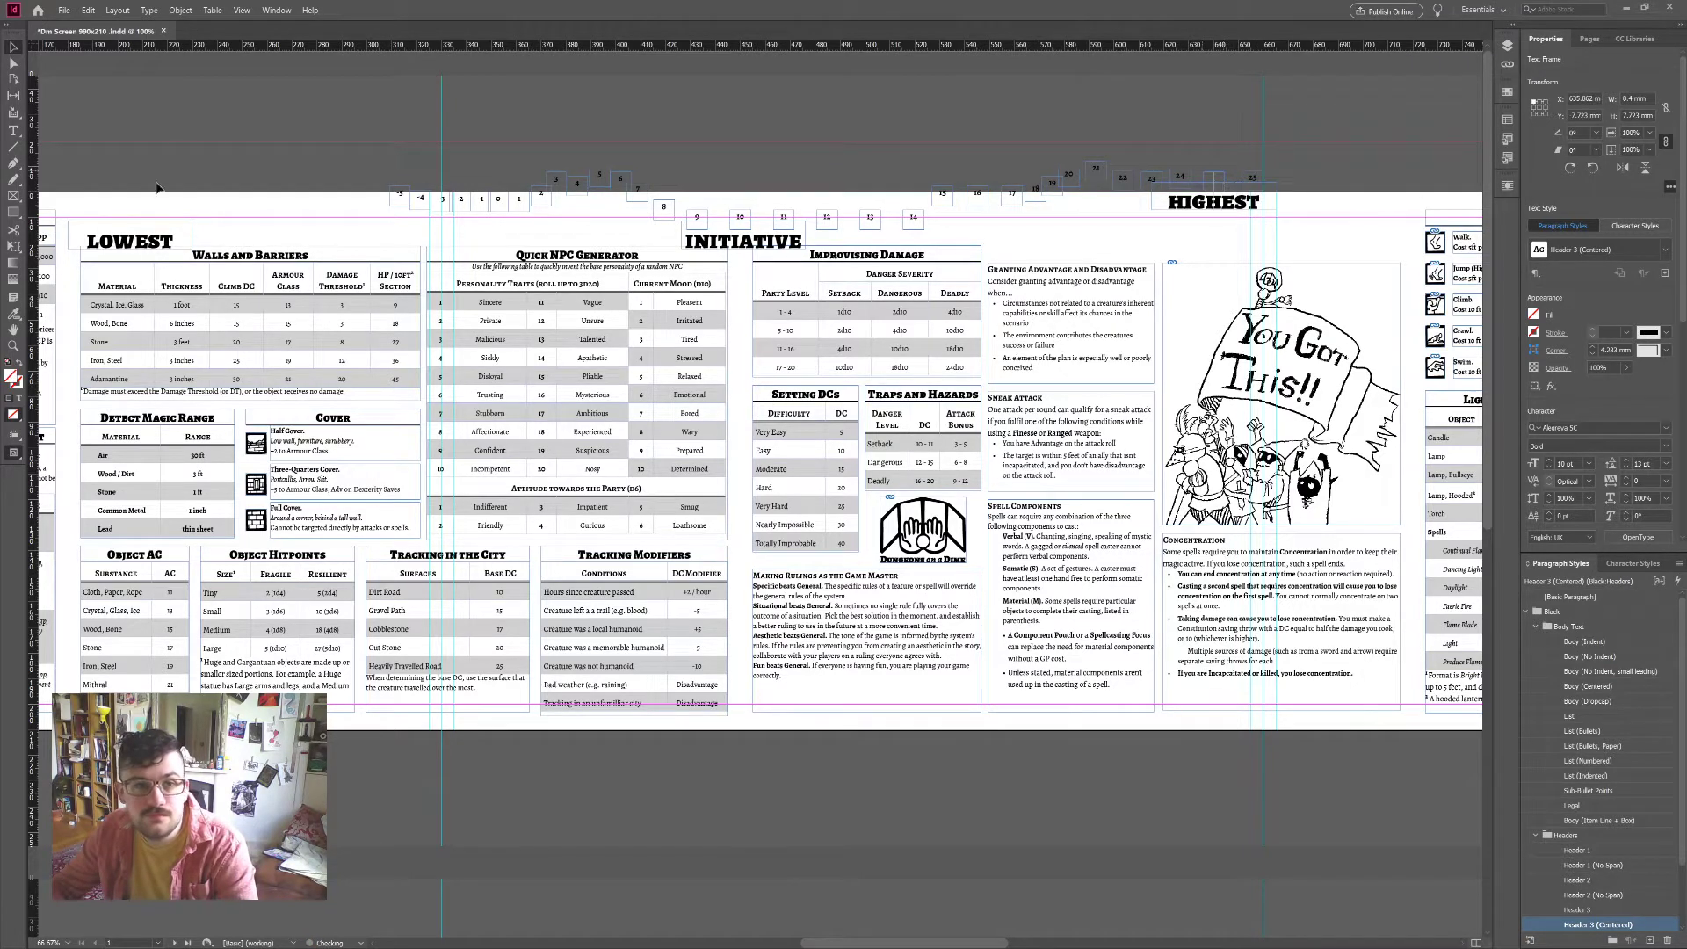
Step: Align the selected number boxes' vertical centres and distribute their spacing, undoing the pass that overlapped INITIATIVE
left_click_drag(338, 132, 1273, 209)
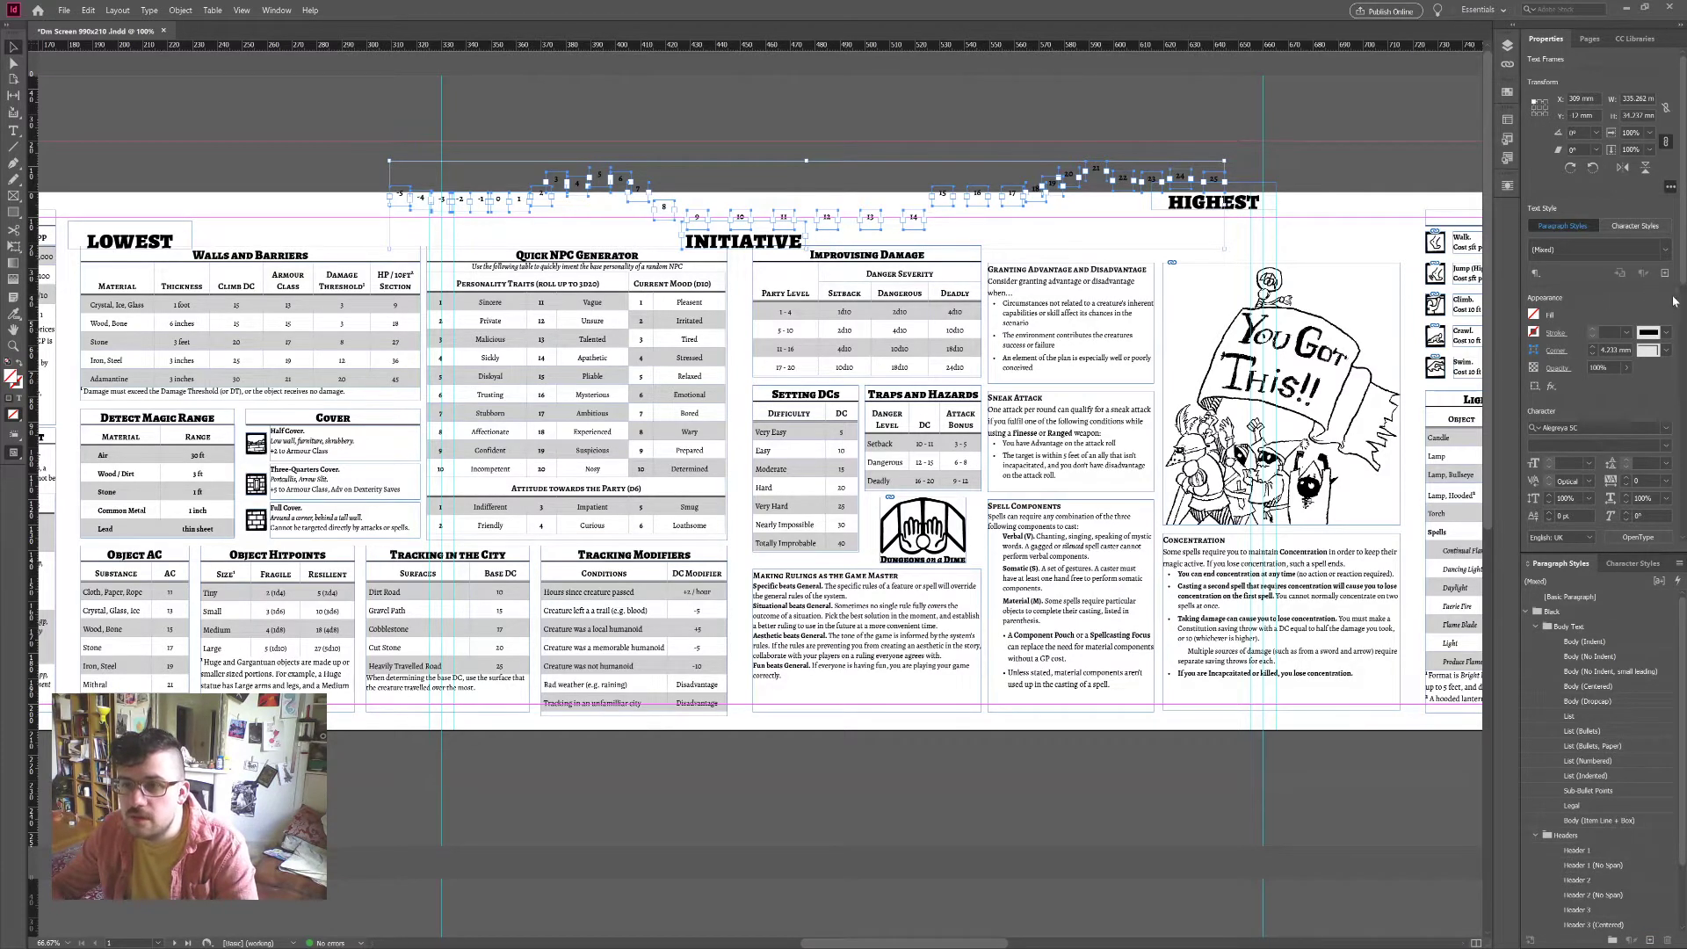
scroll(1672, 299, "down", 4)
scroll(1673, 299, "down", 2)
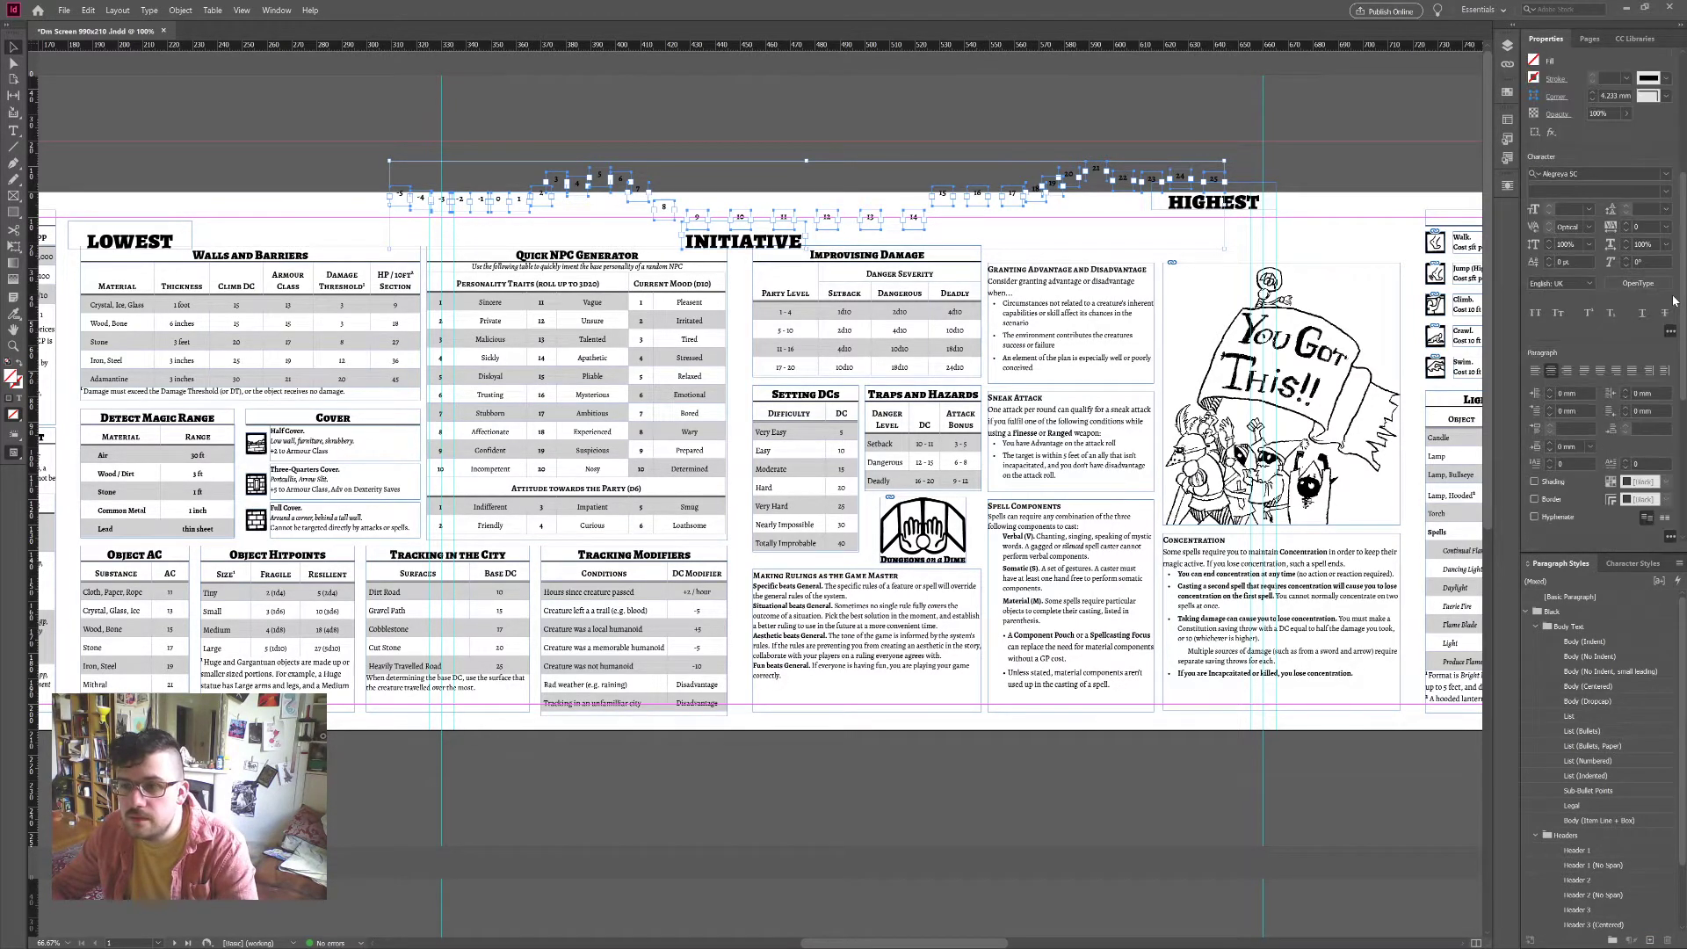
scroll(1672, 300, "up", 2)
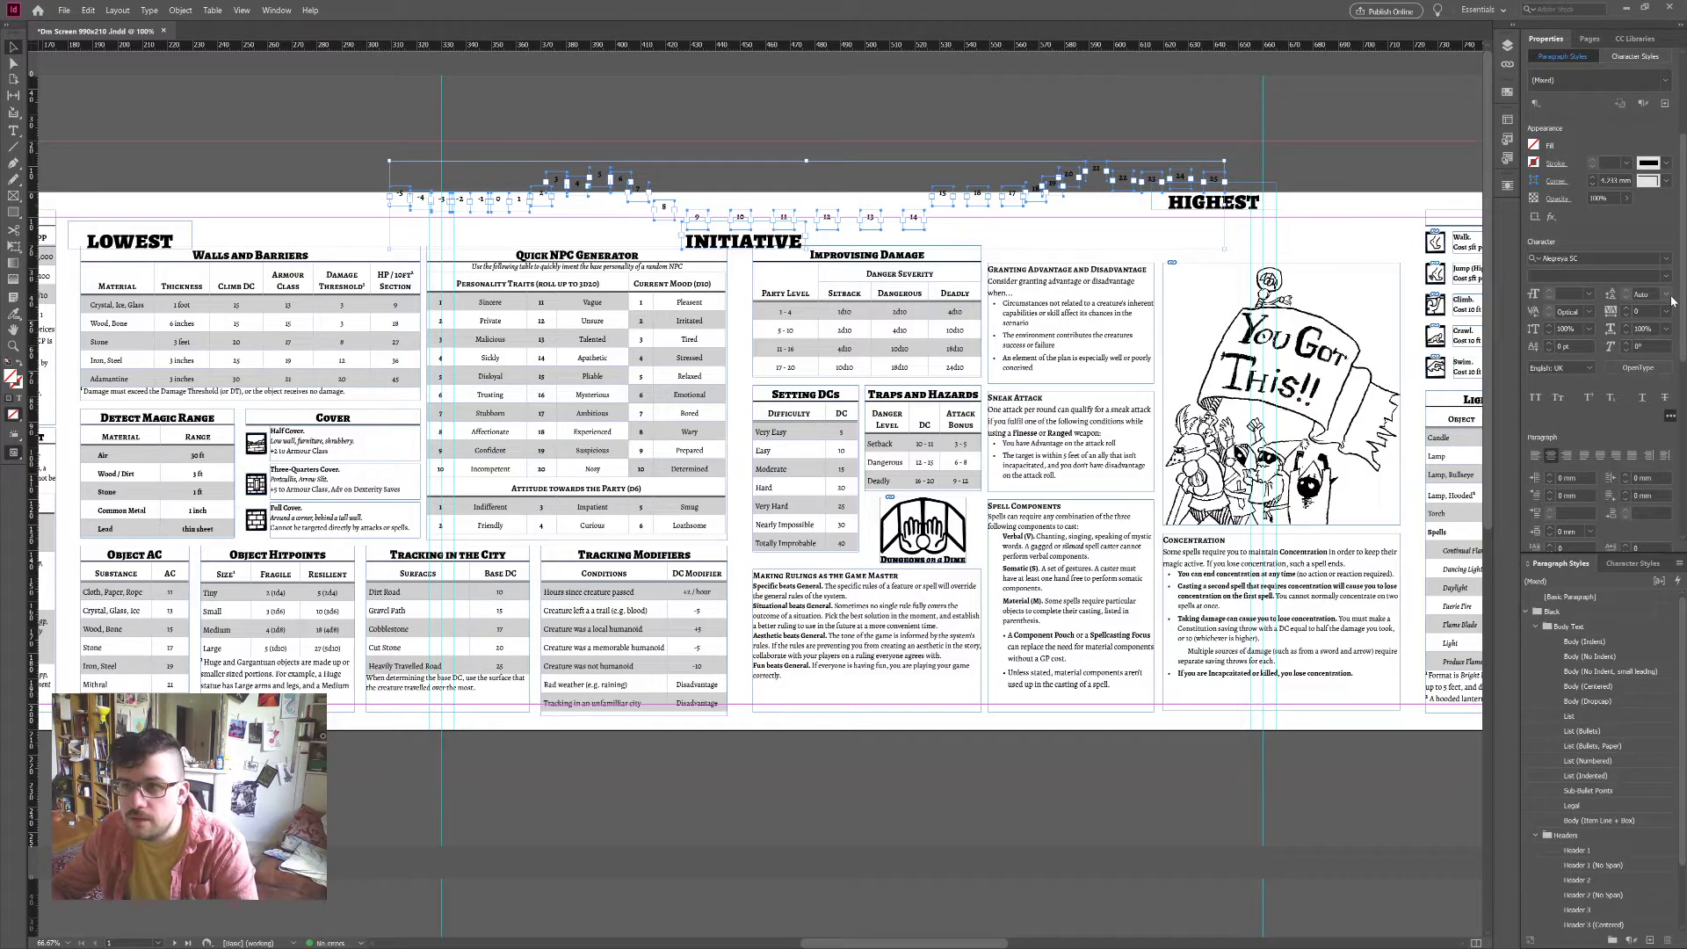
scroll(1672, 299, "down", 4)
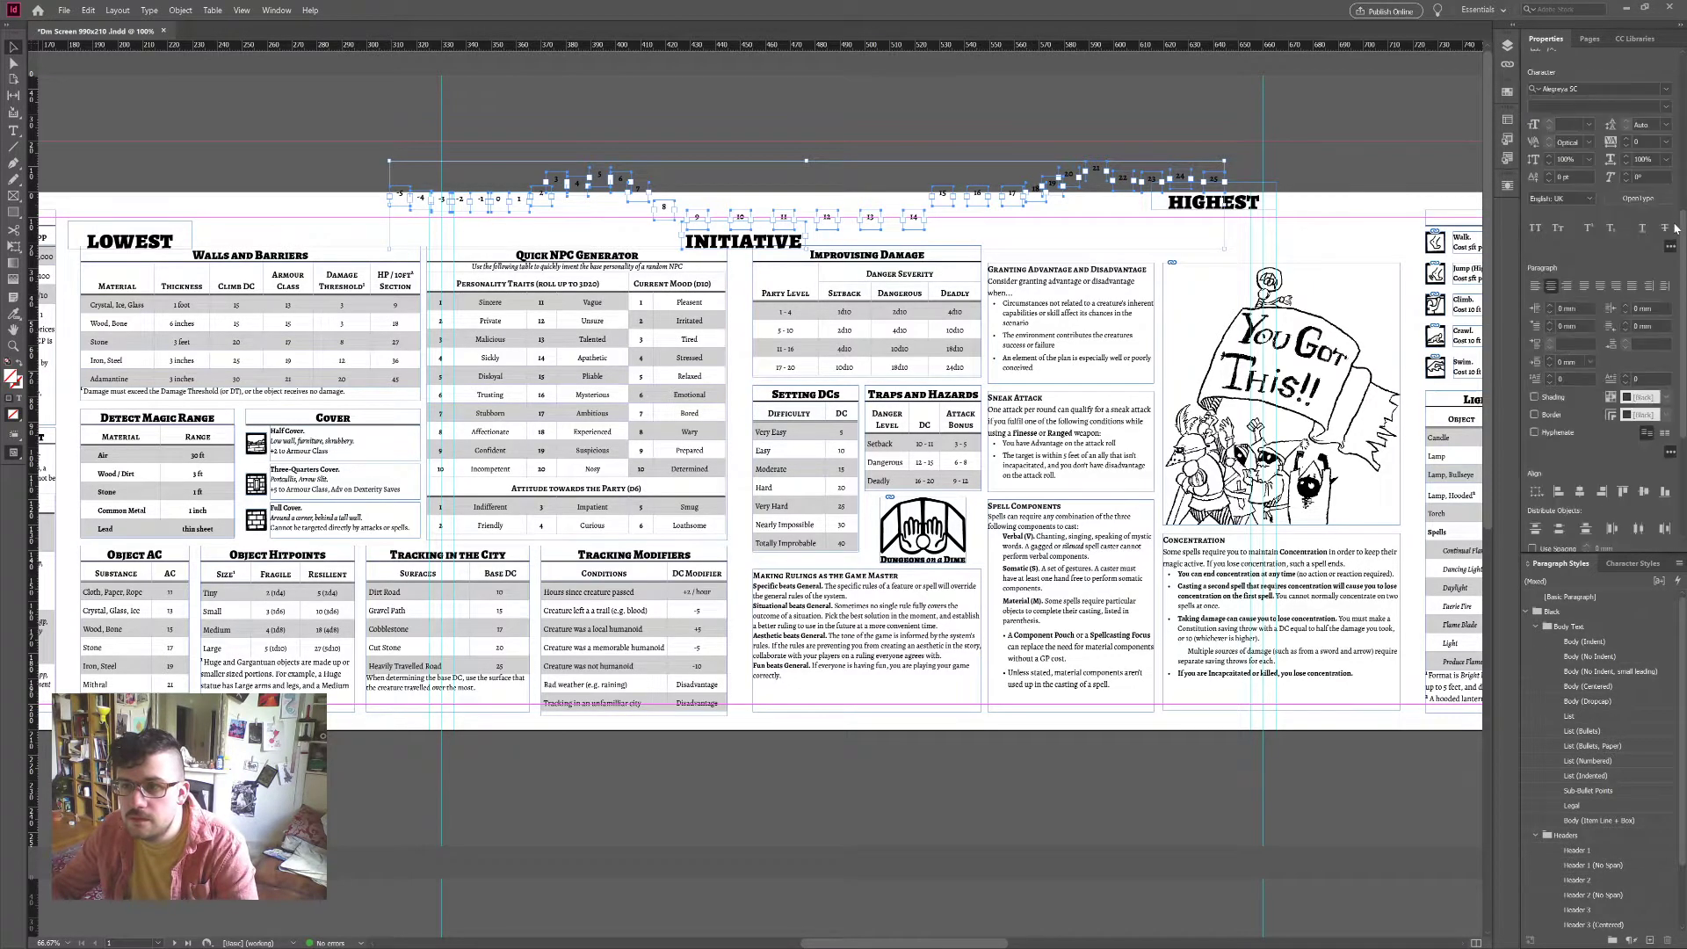
scroll(1675, 227, "down", 2)
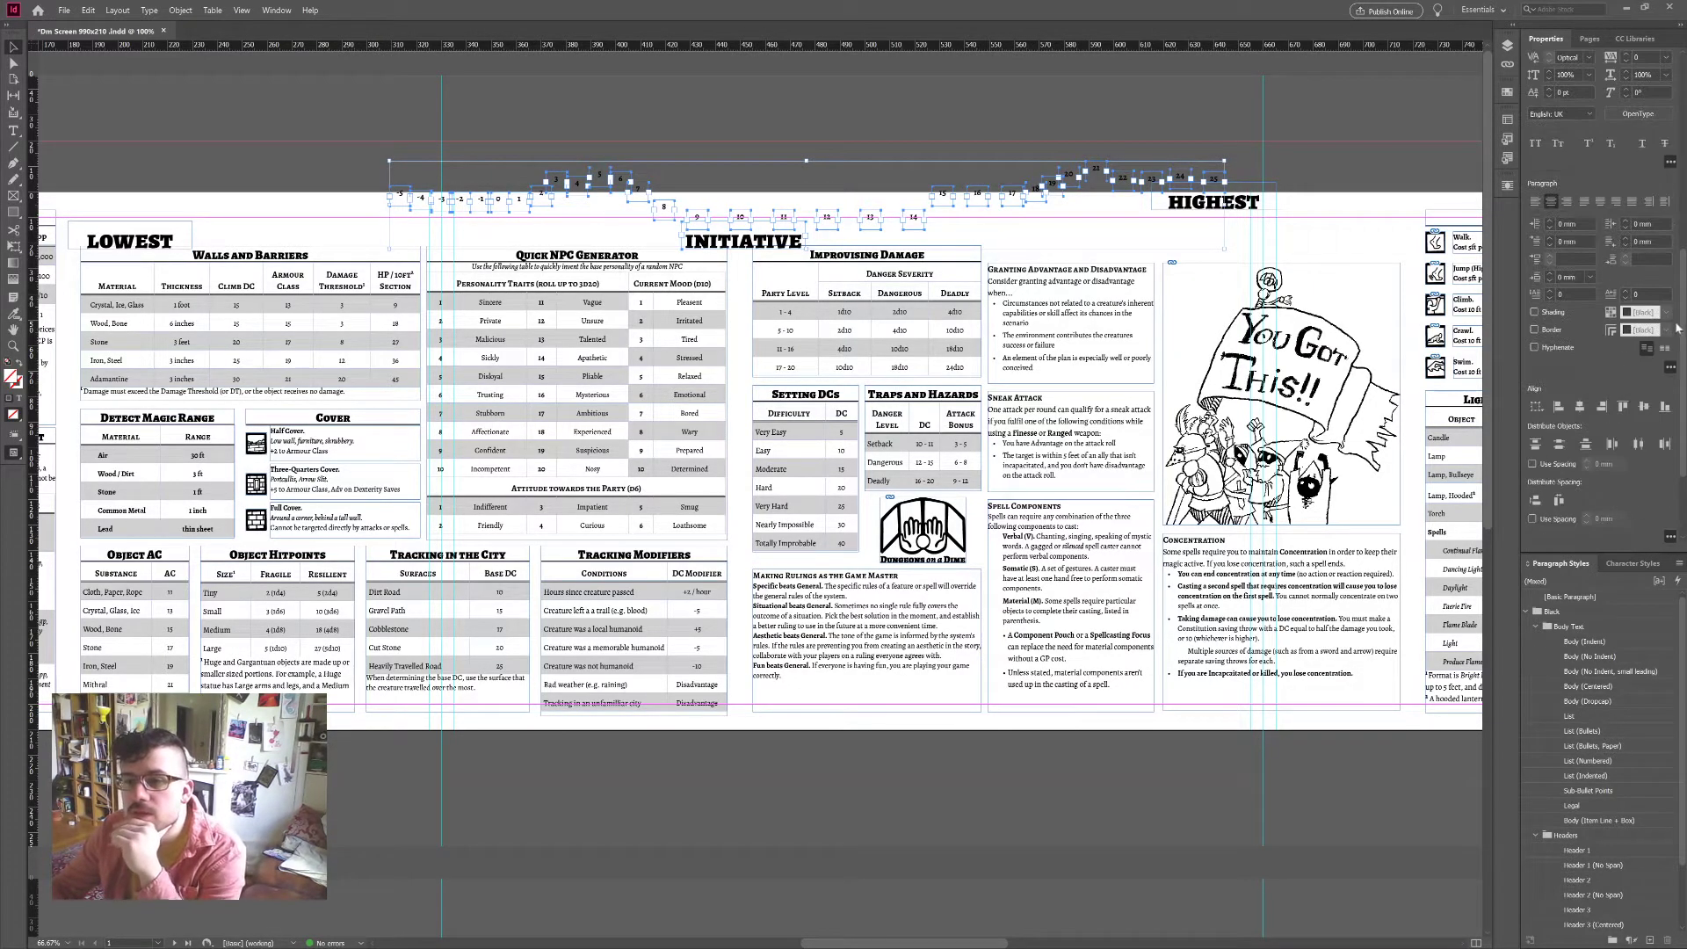
left_click(1643, 409)
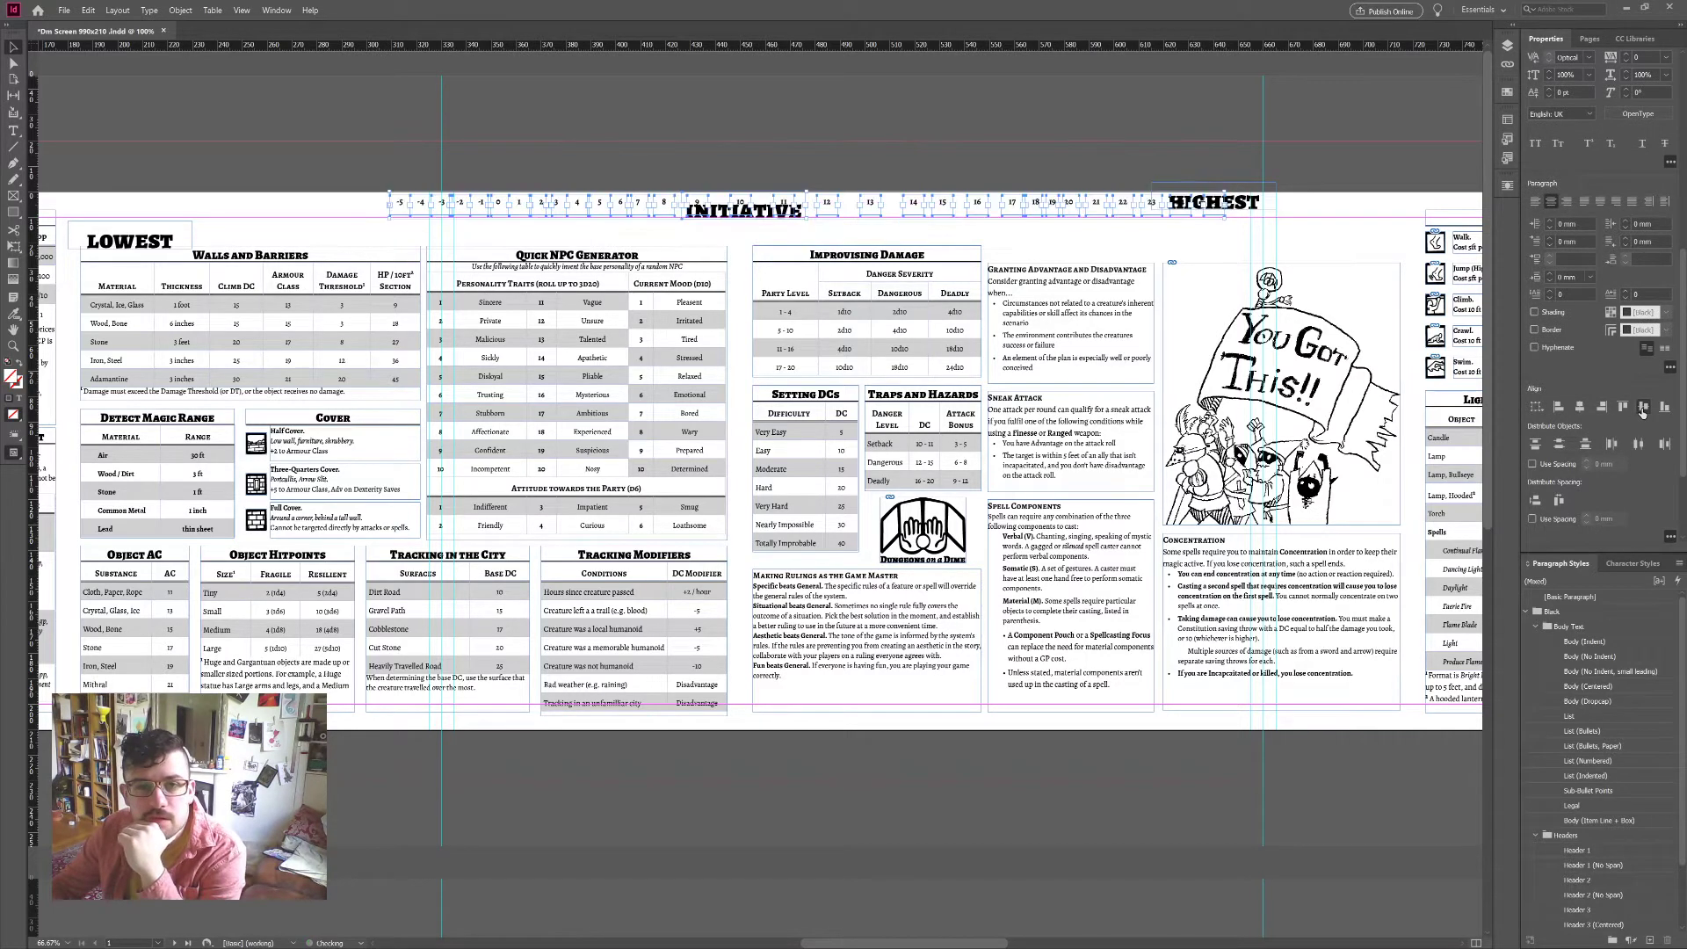
left_click(1559, 500)
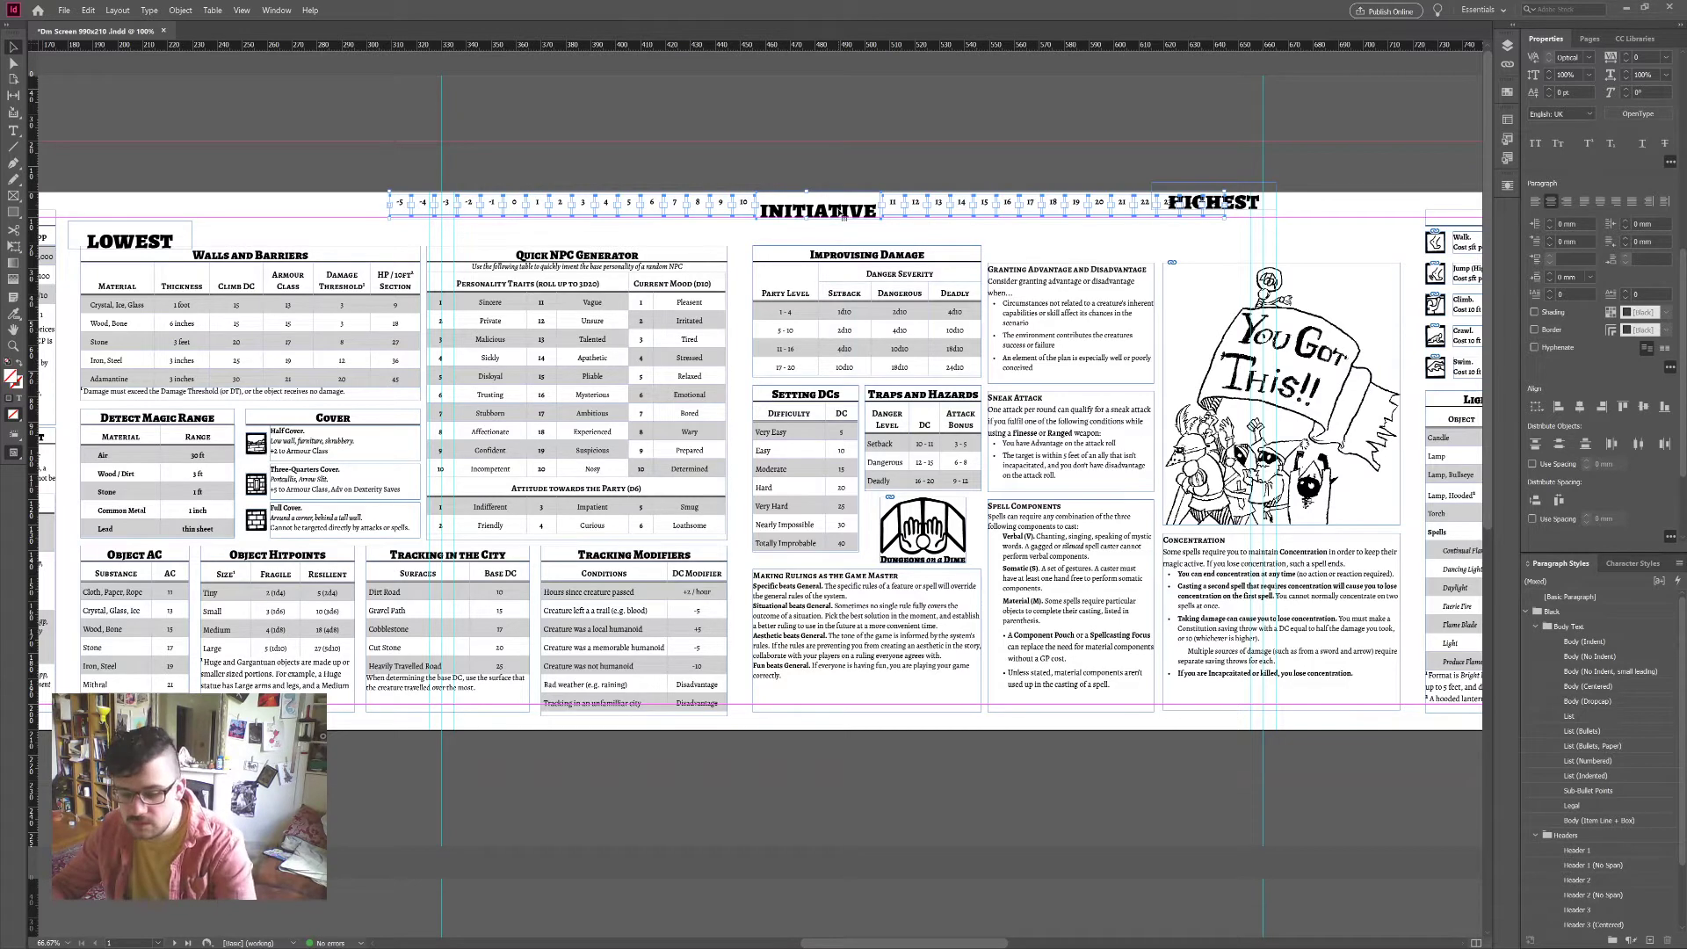
key("ctrl+z")
key("ctrl+z")
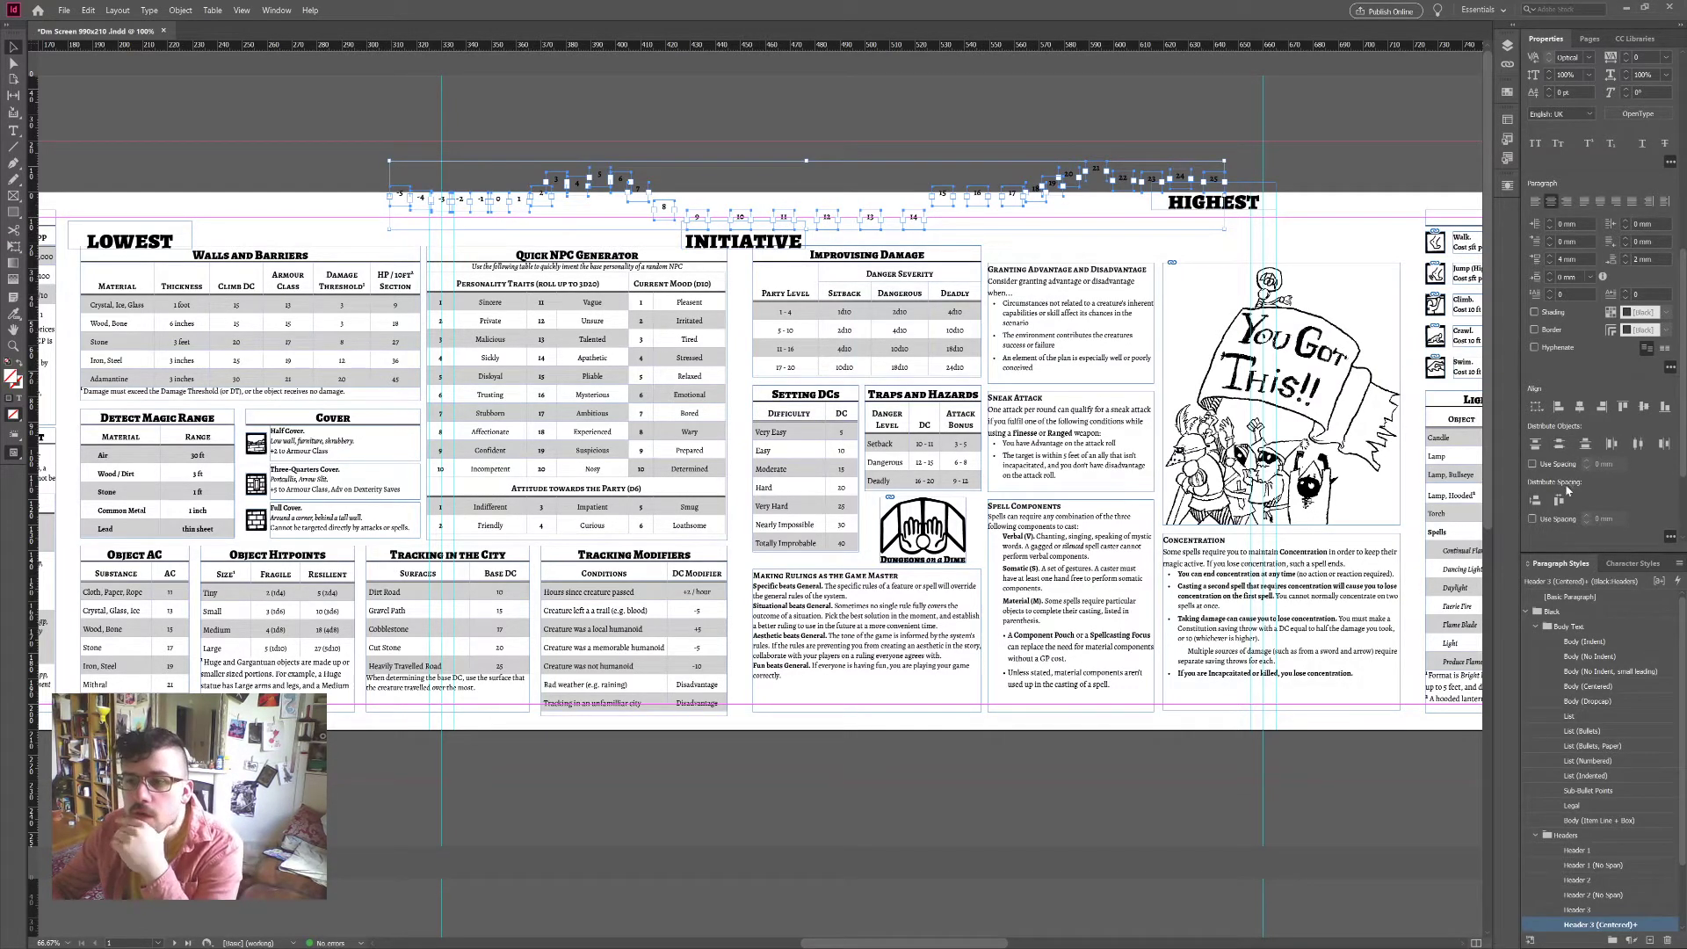
Step: Re-align and evenly space the boxes, restore HIGHEST, and nudge the row down slightly
left_click(1644, 407)
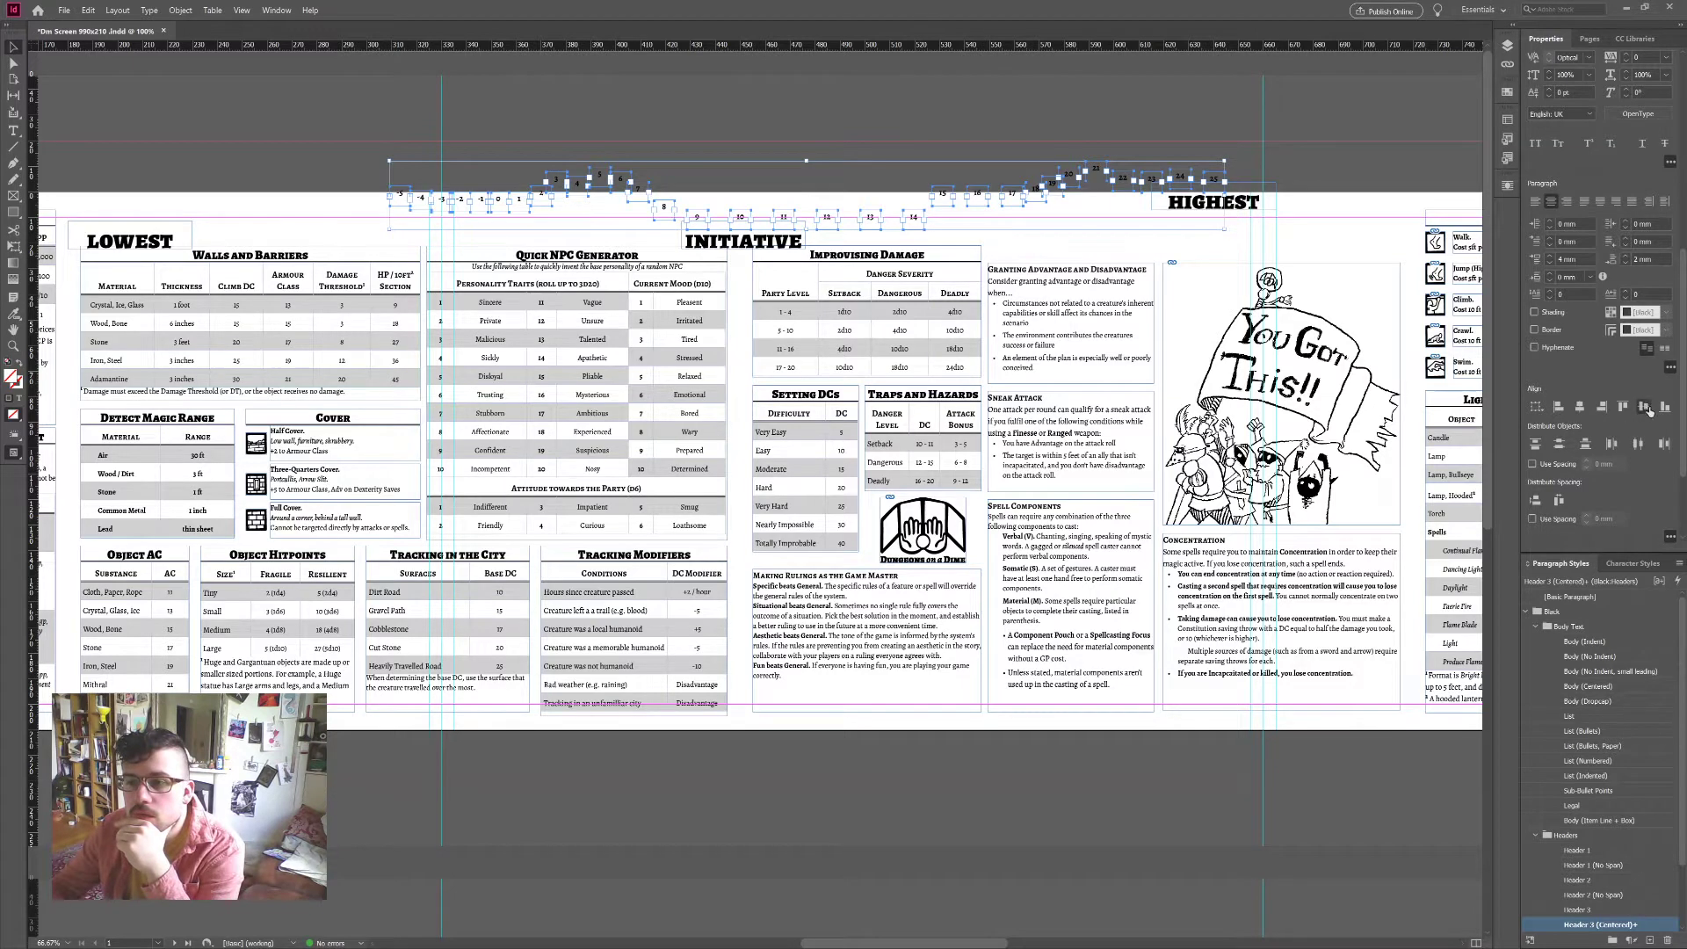
left_click(1560, 500)
left_click(985, 147)
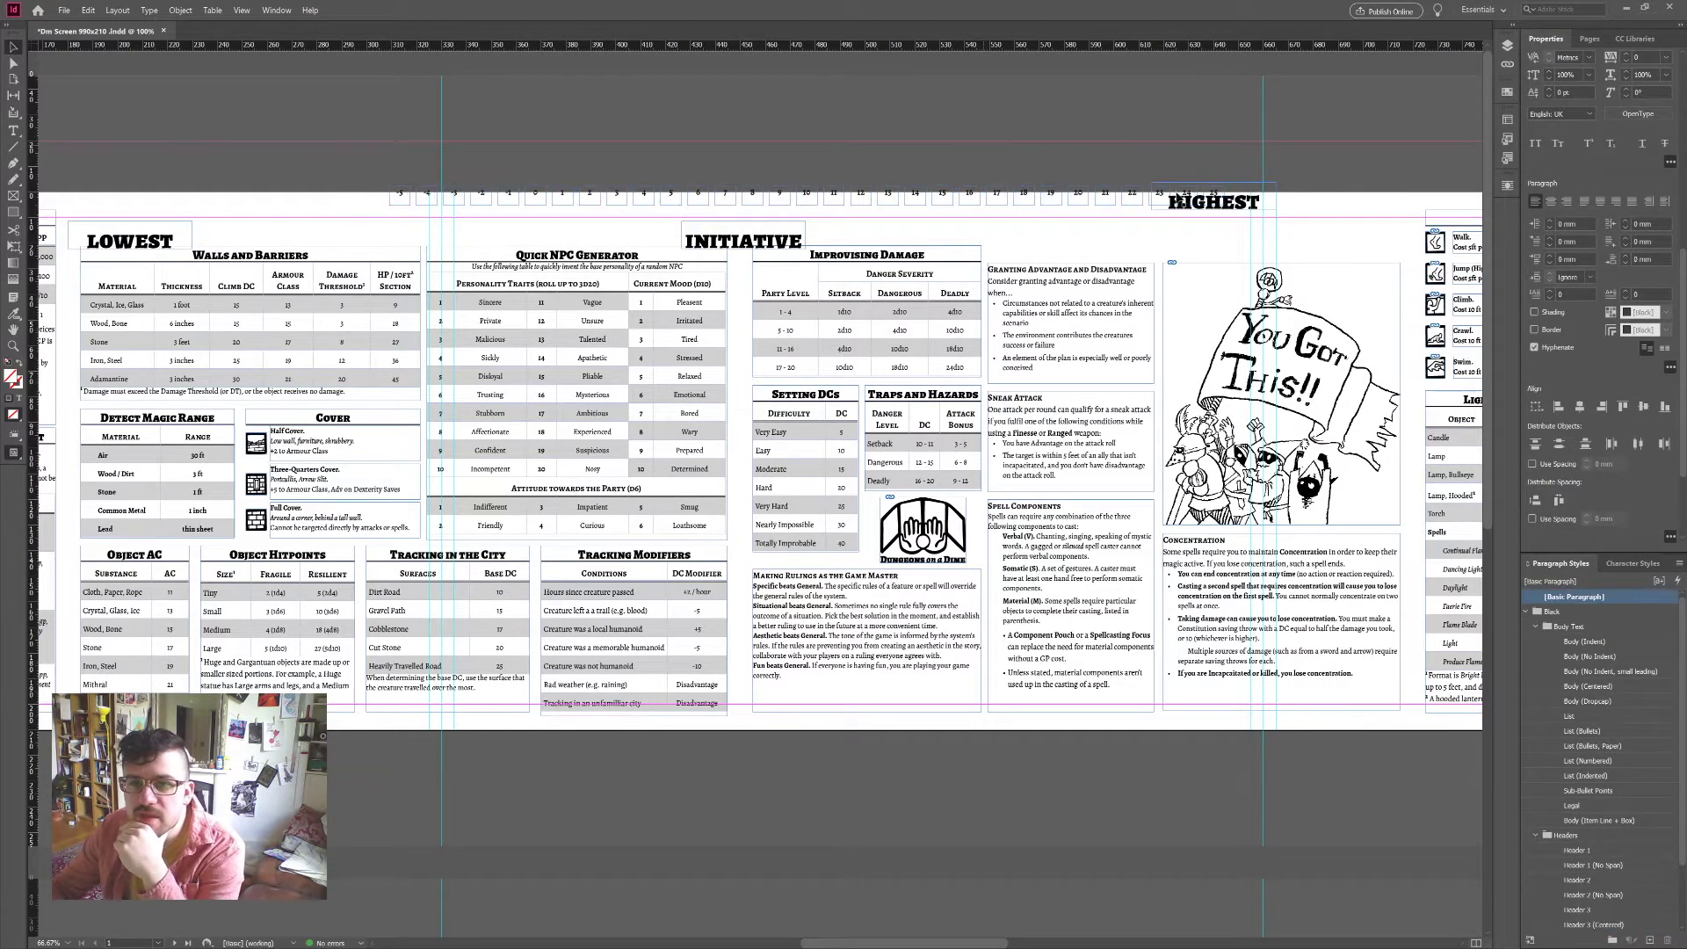
key("ctrl+z")
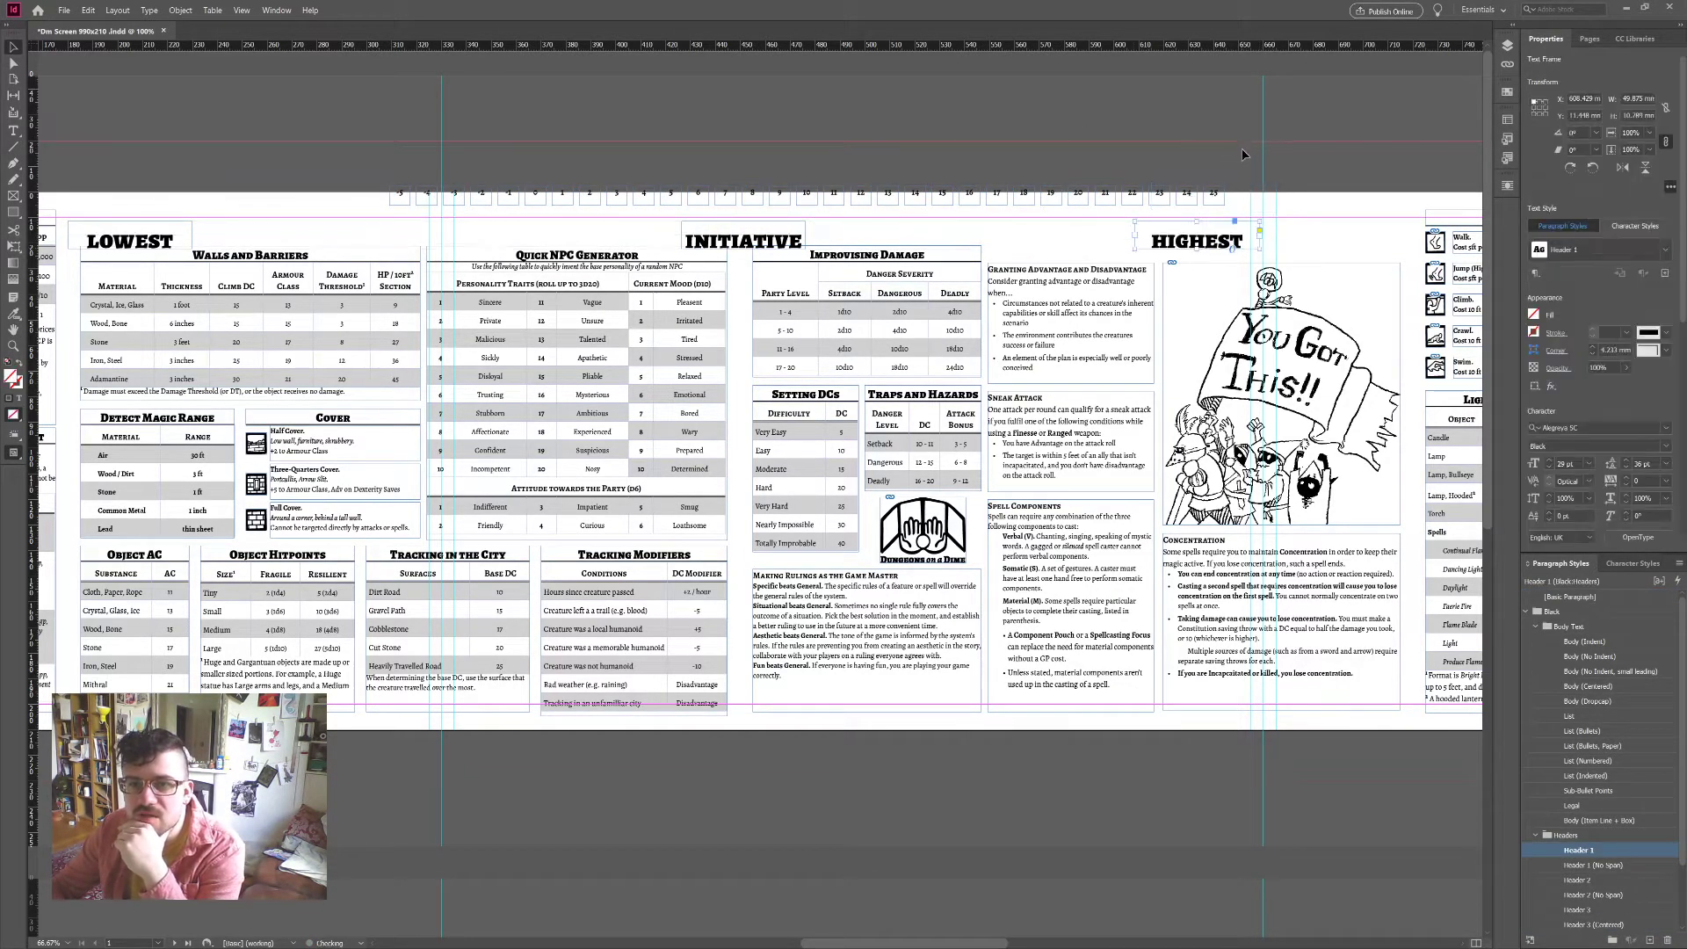
left_click_drag(1242, 147, 445, 226)
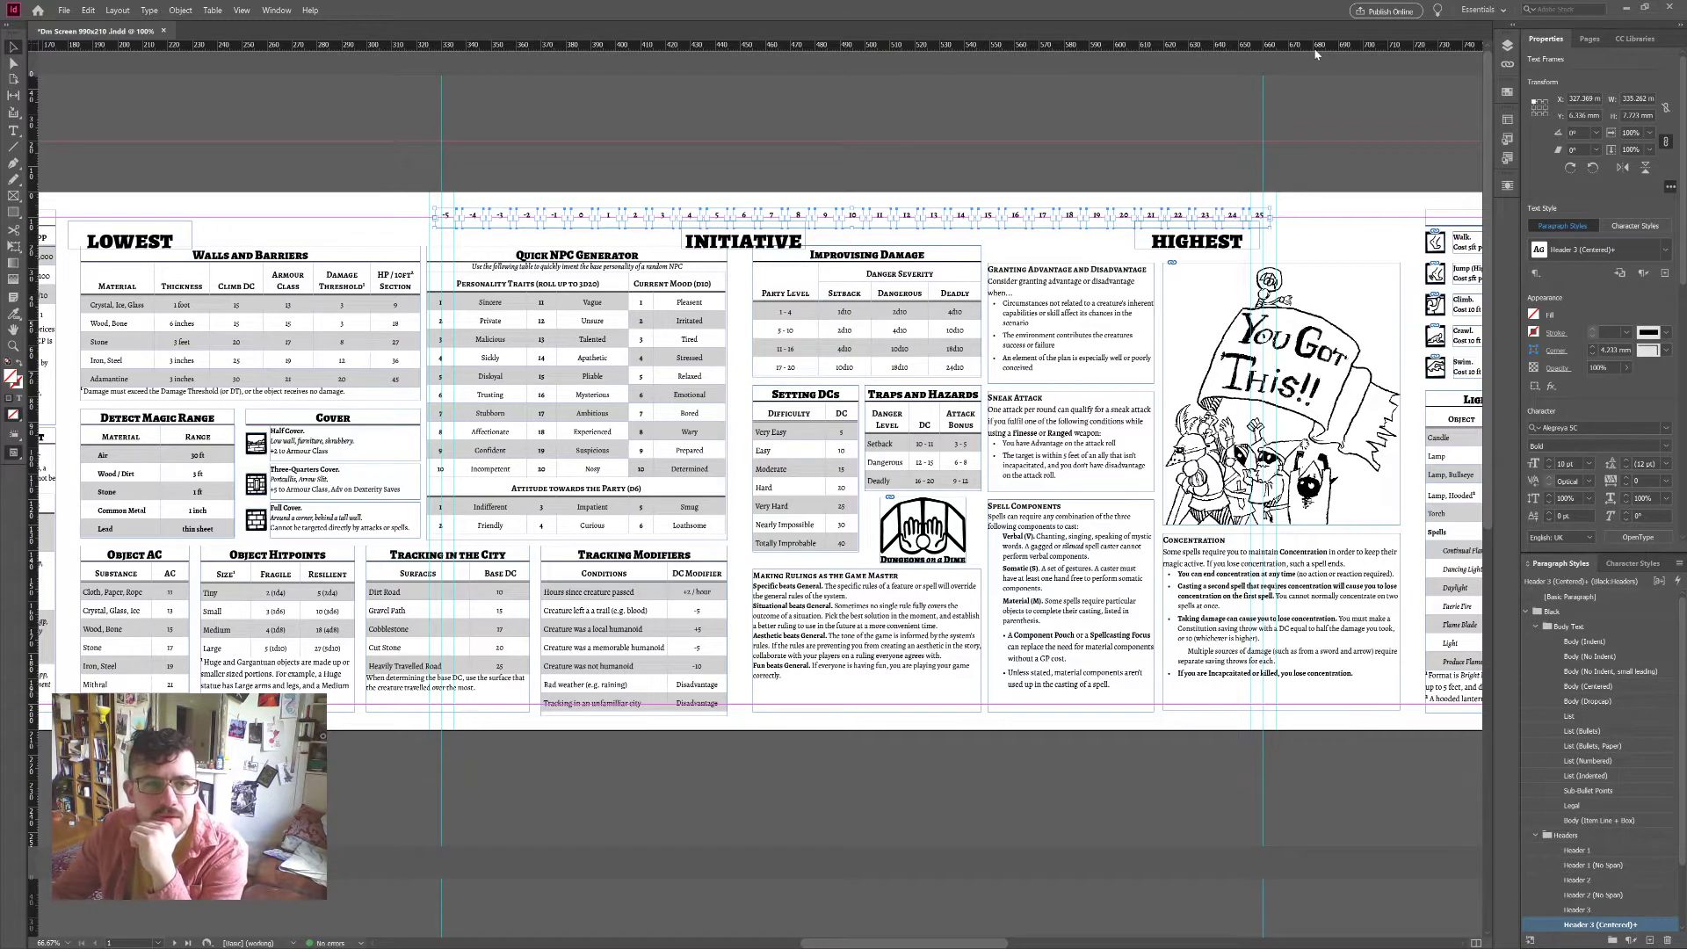
key("Down")
key("Down")
key("Down")
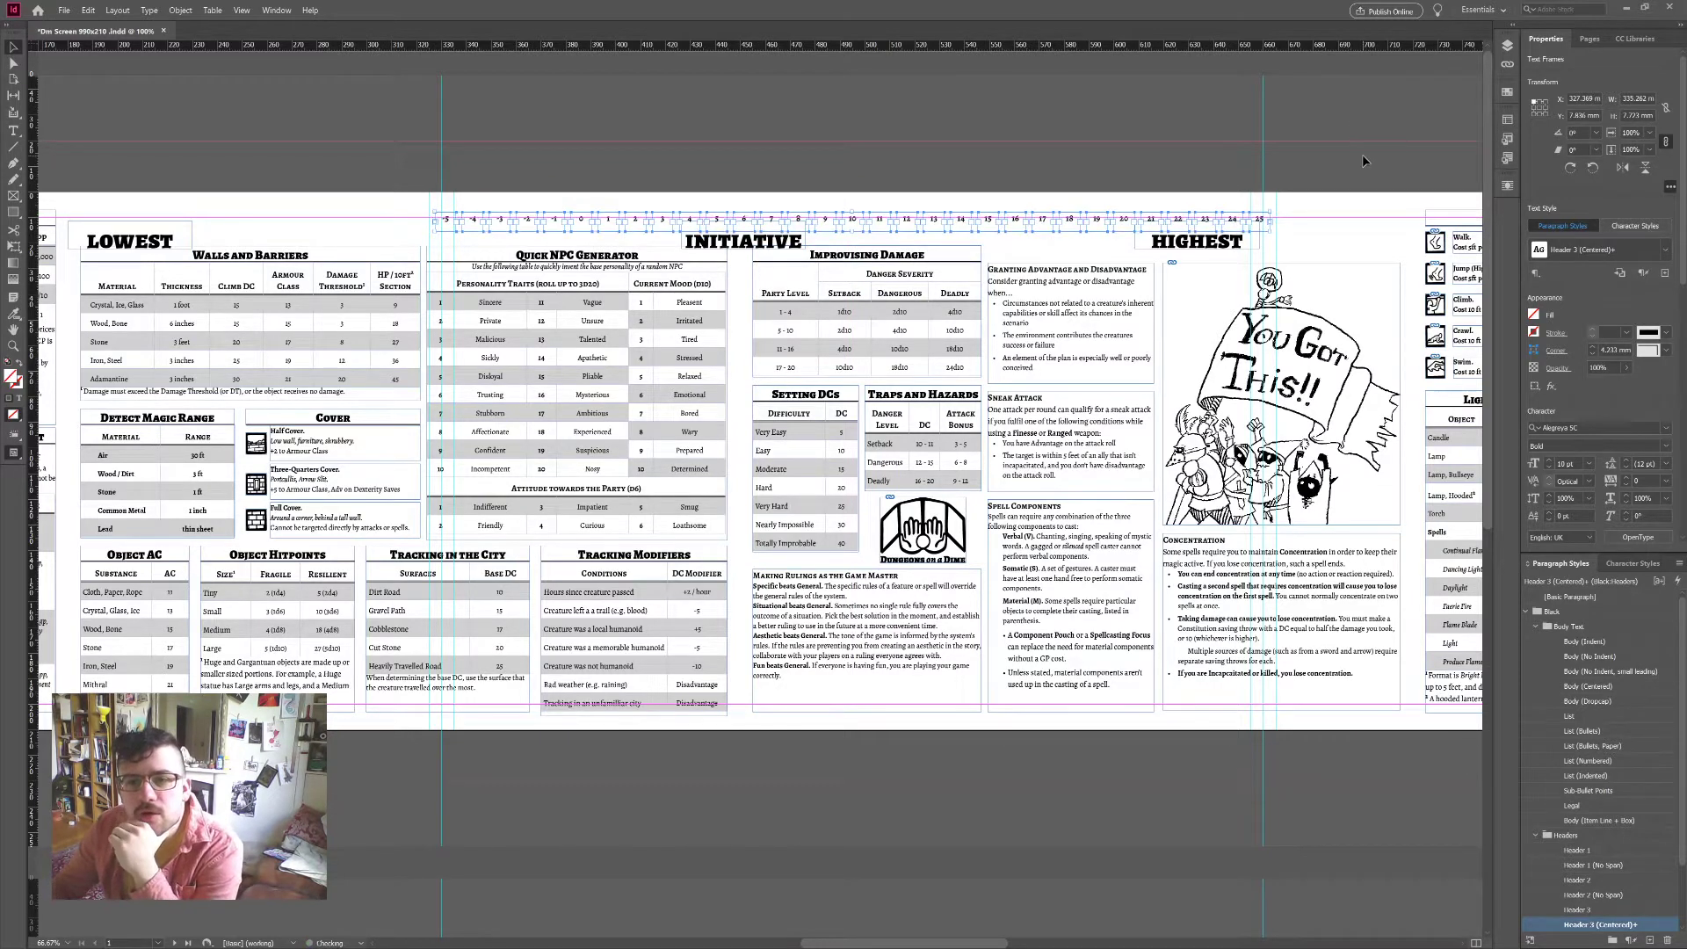
left_click(1363, 155)
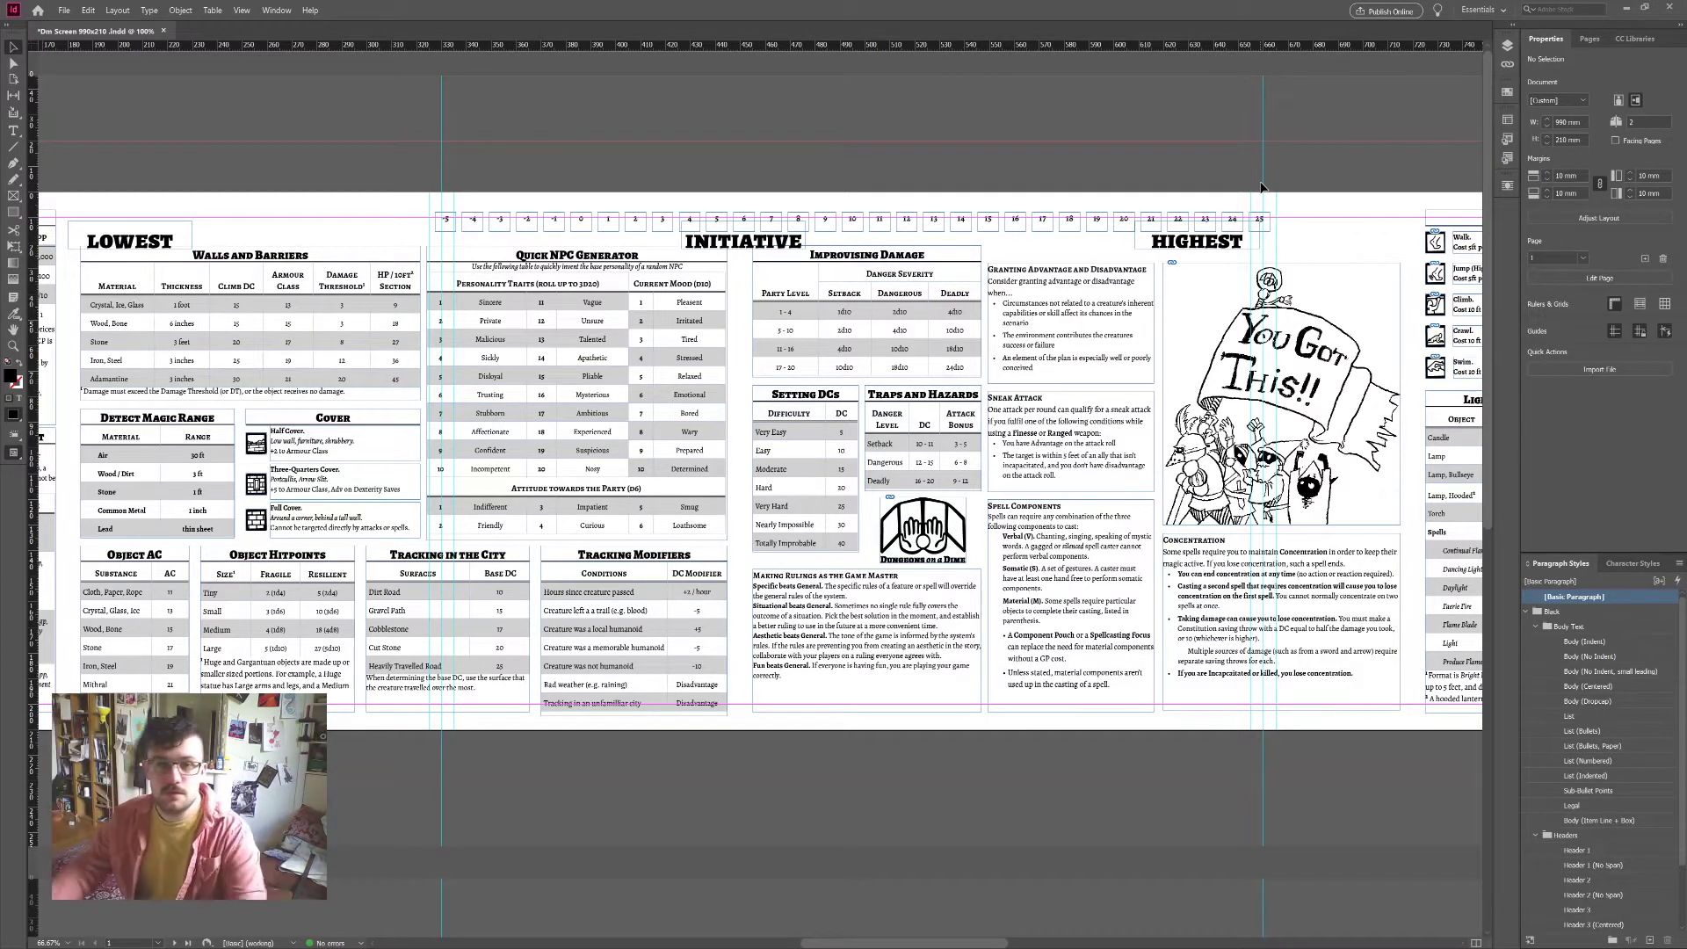
Step: Delete the initiative boxes −5 through 0, leaving only boxes 1 to 25
left_click_drag(575, 230, 439, 202)
key("shift+Page_Down")
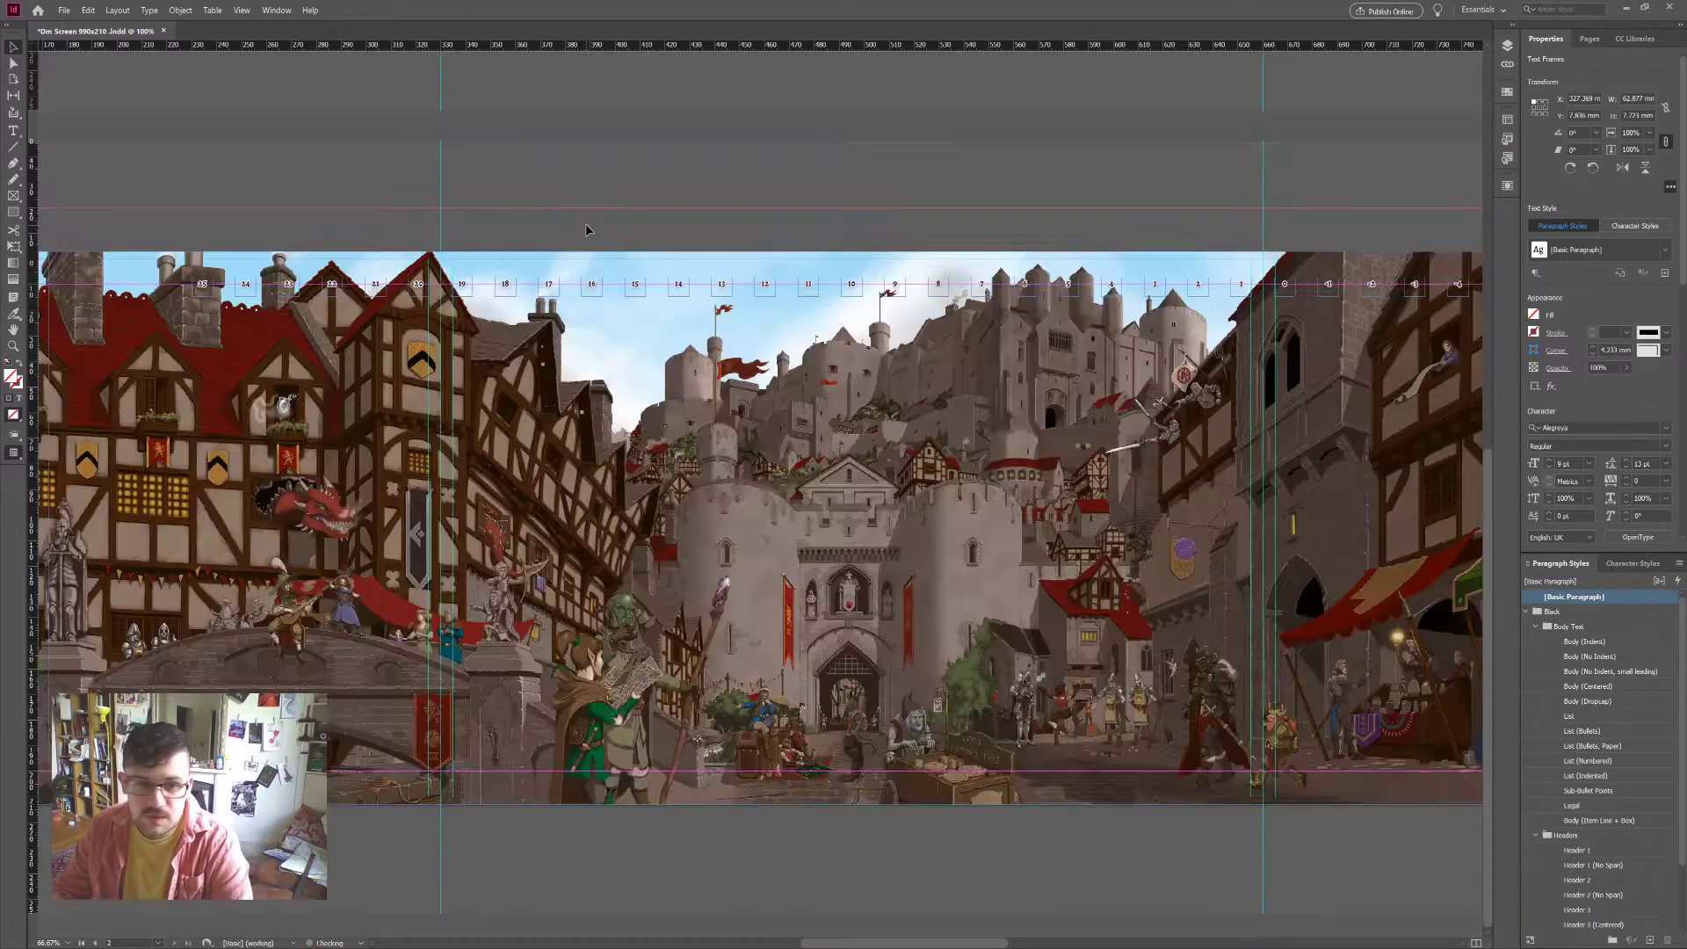
scroll(588, 224, "up", 5)
scroll(722, 223, "up", 5)
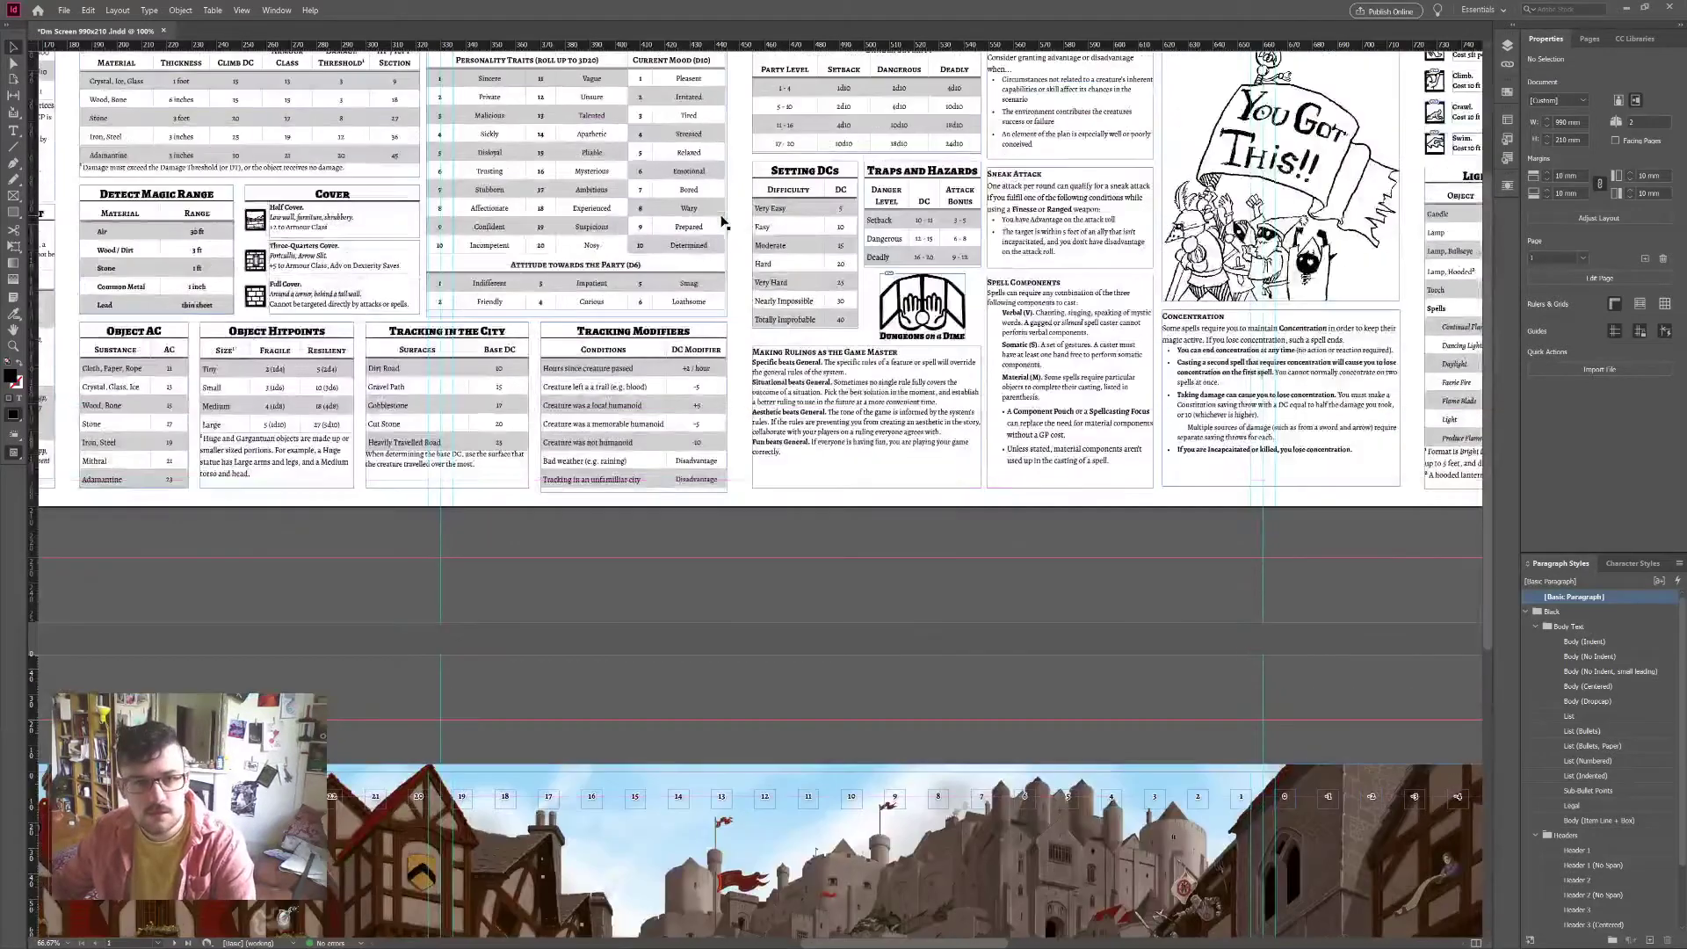
key("ctrl+z")
scroll(738, 242, "up", 1)
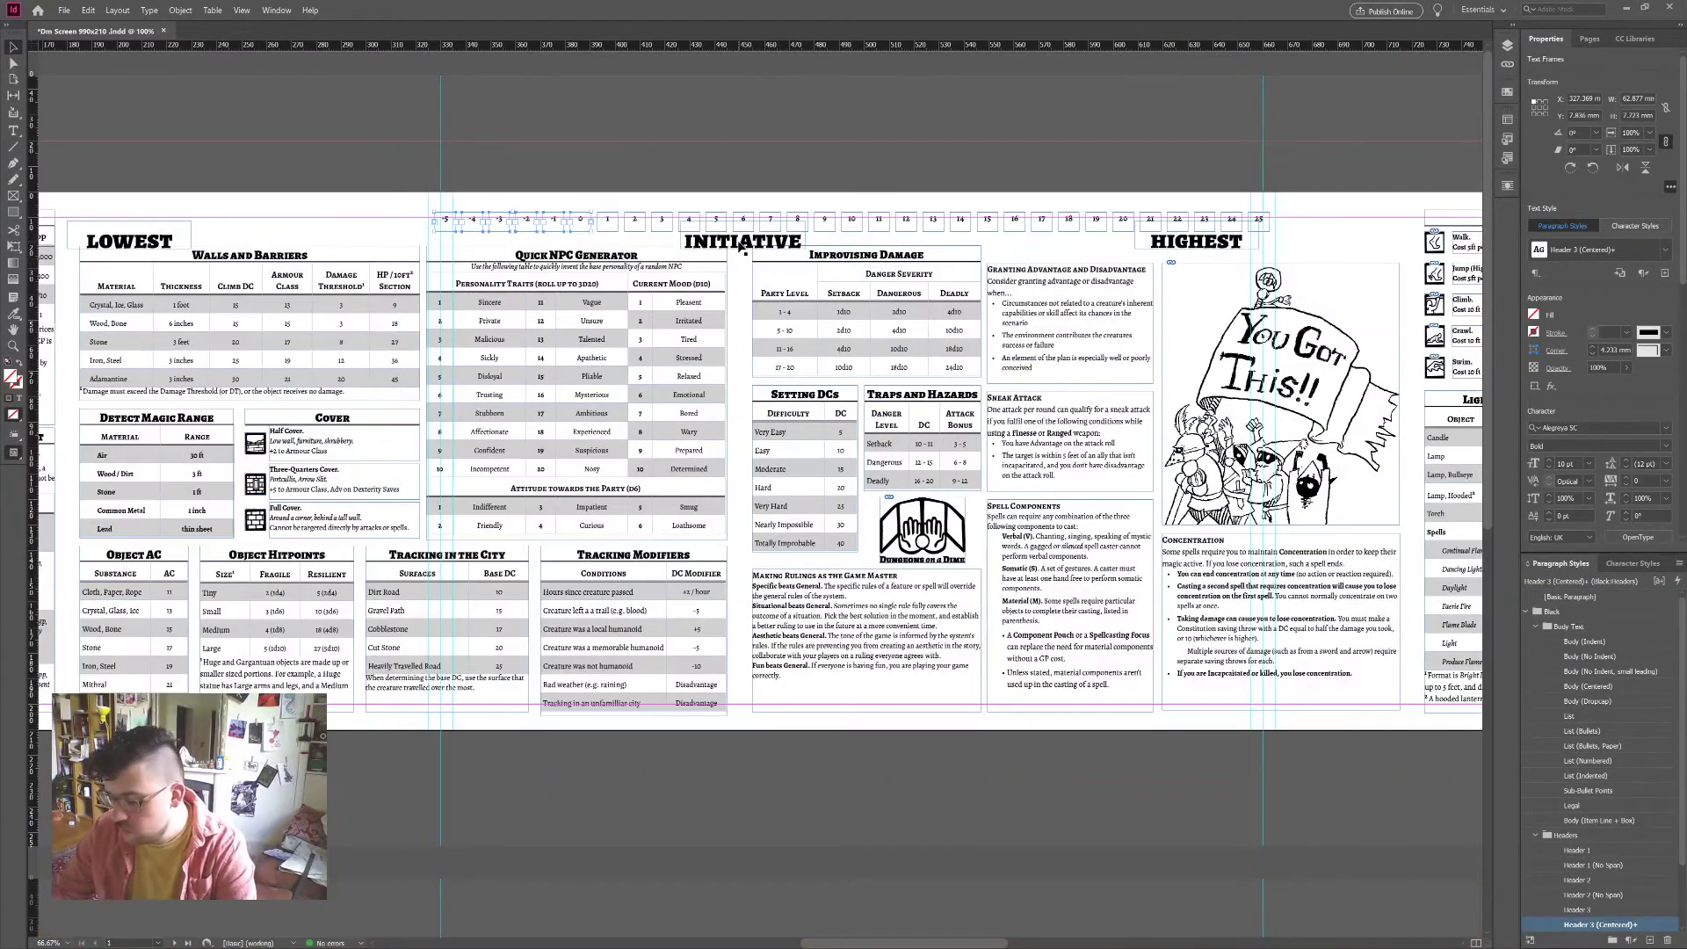
key("Delete")
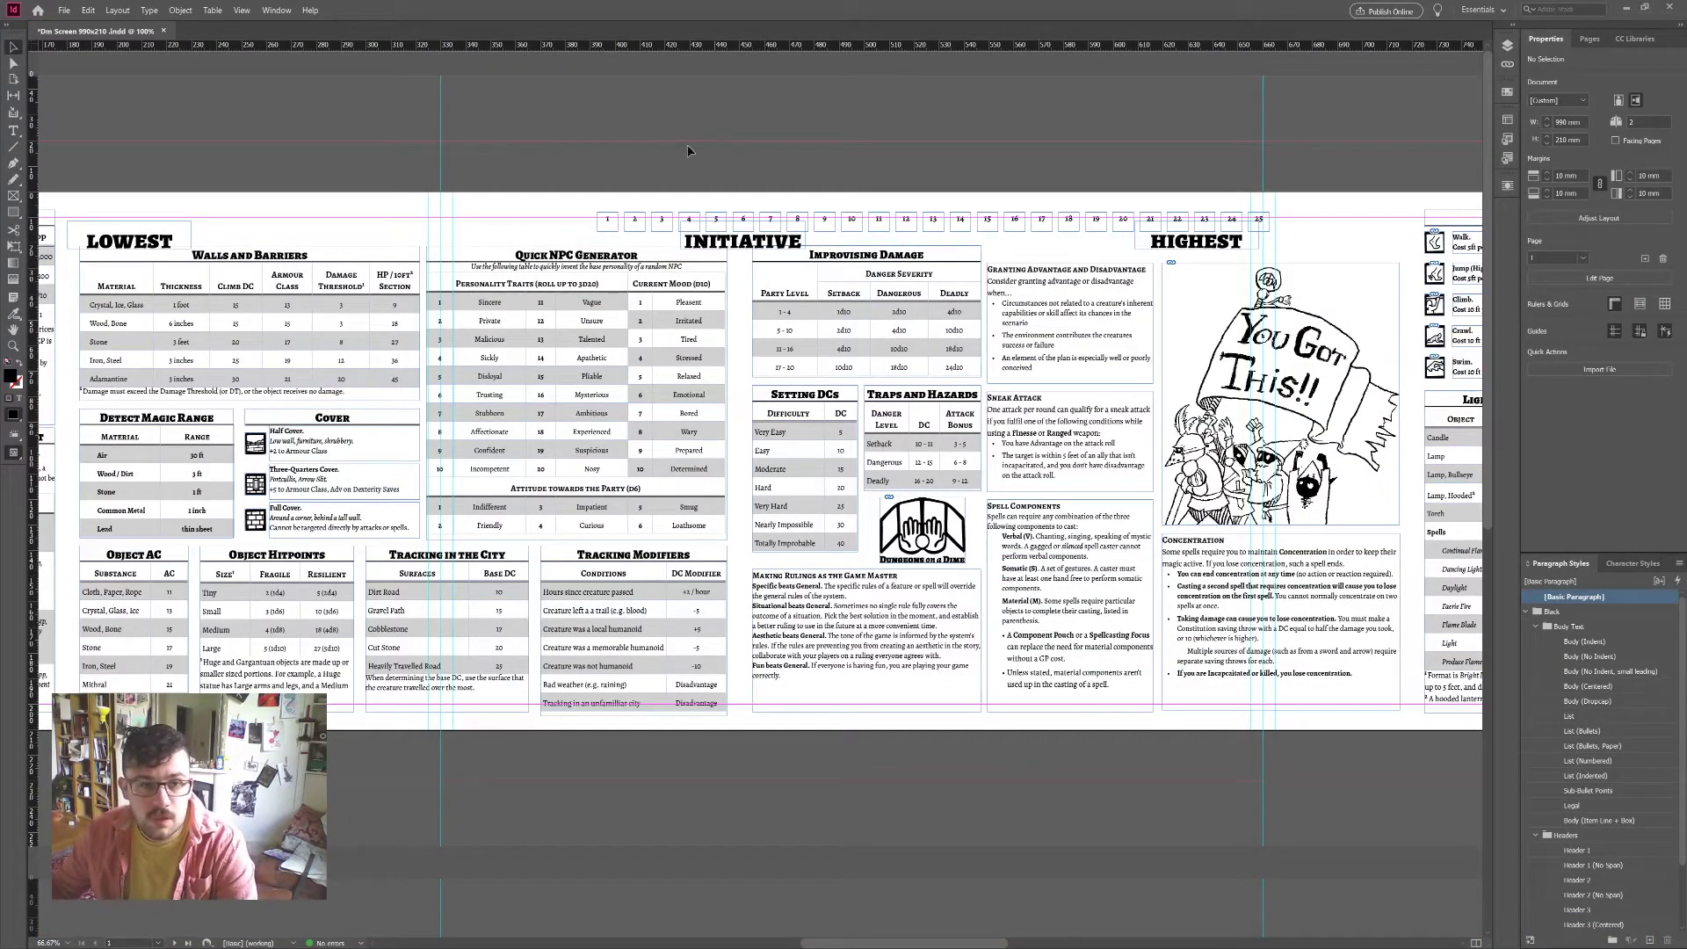
Step: Move box 1 to the row's start, select boxes 1–25 and change their number font
left_click_drag(600, 227, 456, 225)
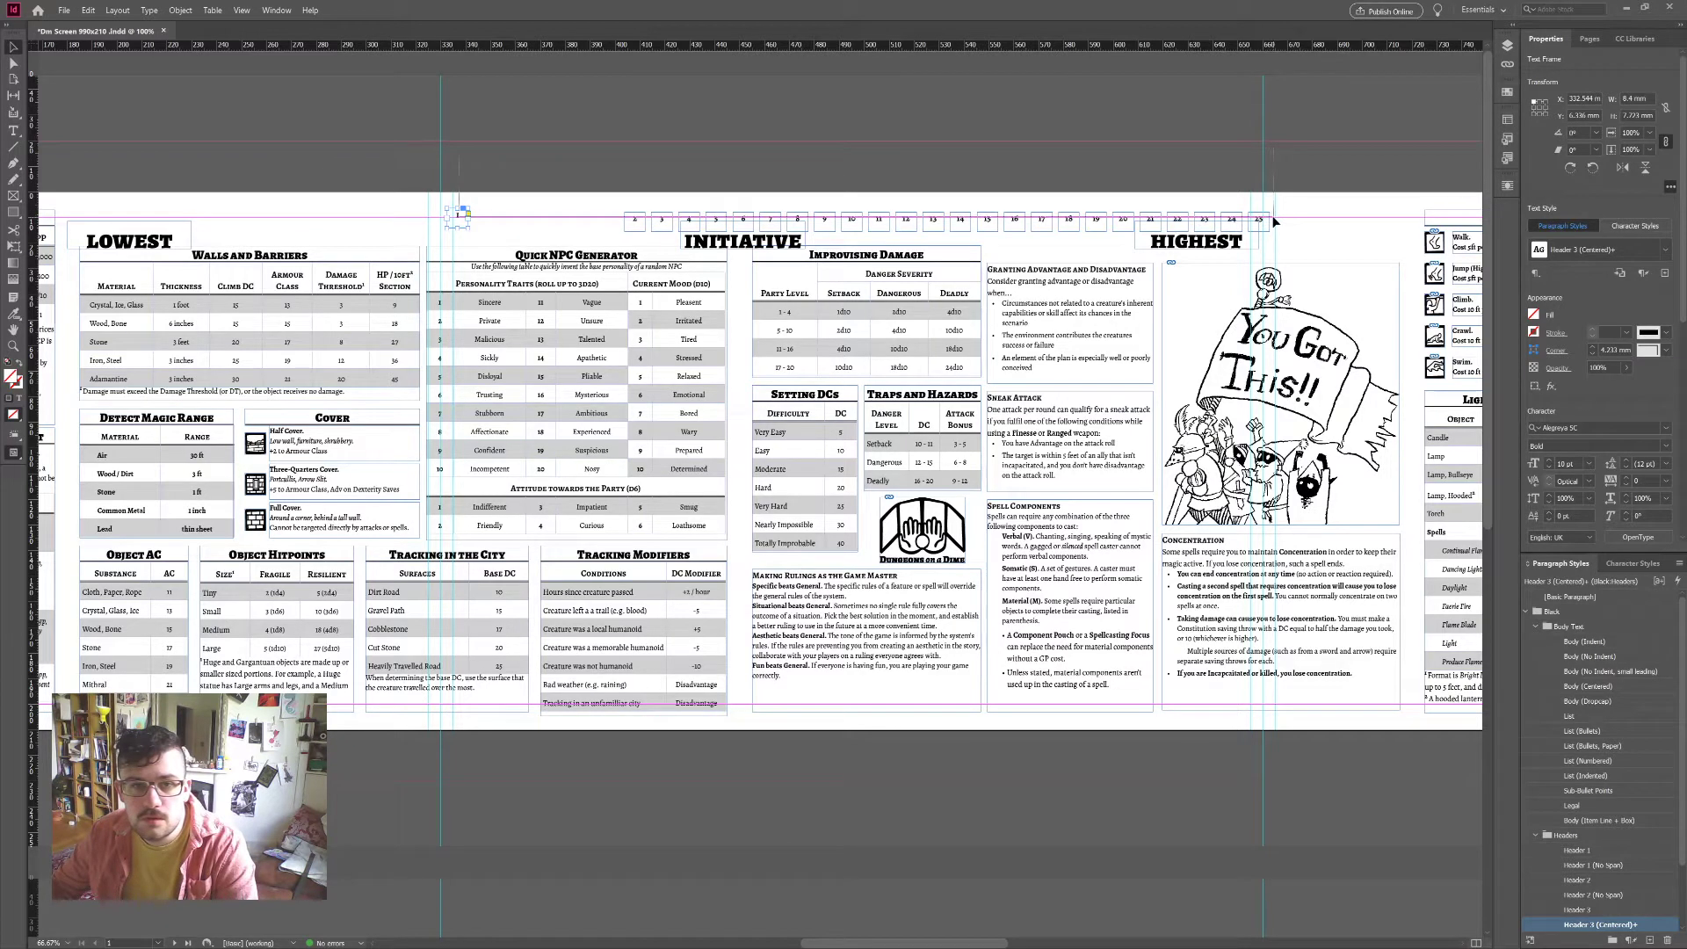
left_click_drag(1274, 221, 1275, 217)
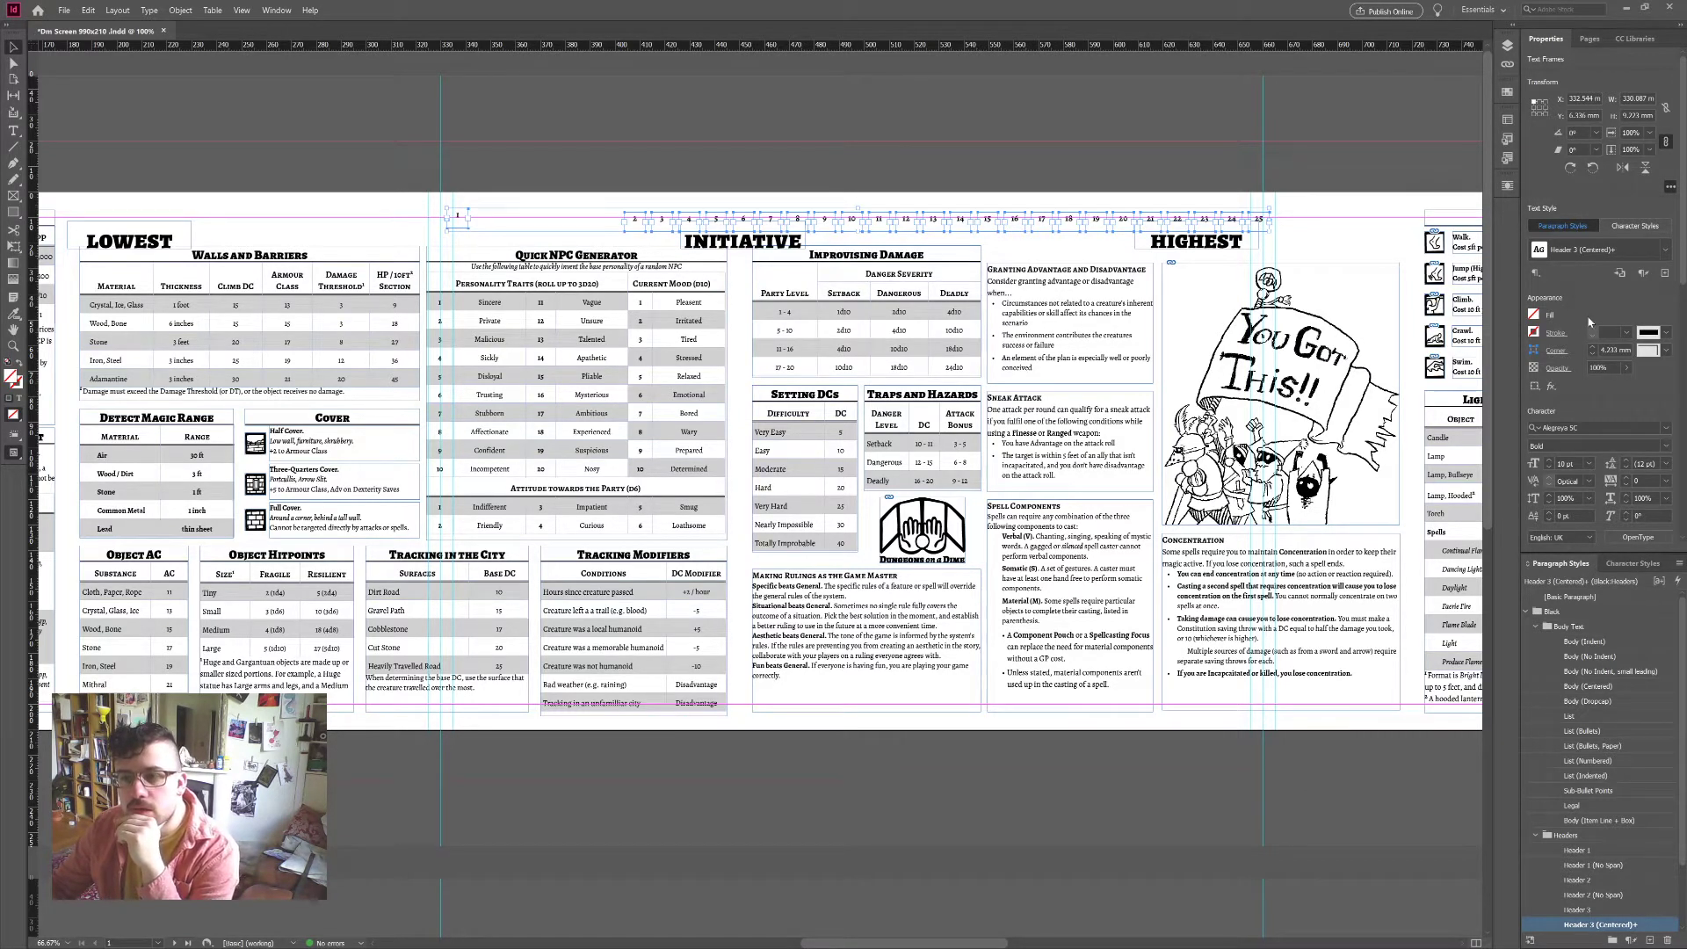
scroll(1651, 395, "down", 2)
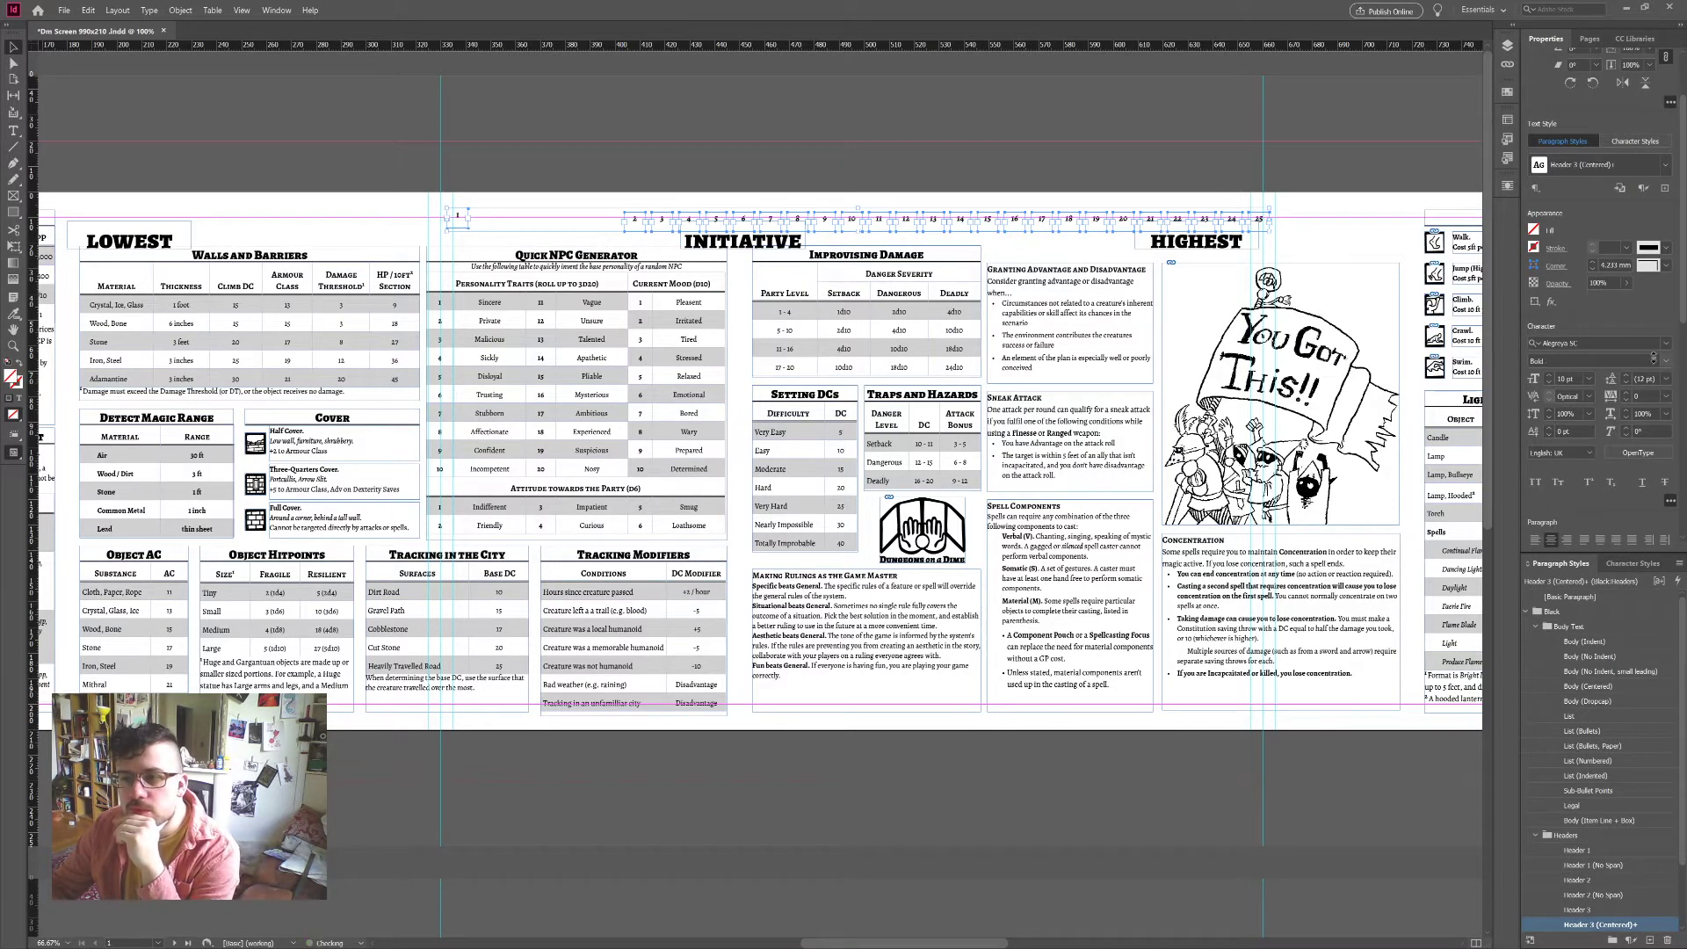
scroll(1685, 340, "down", 4)
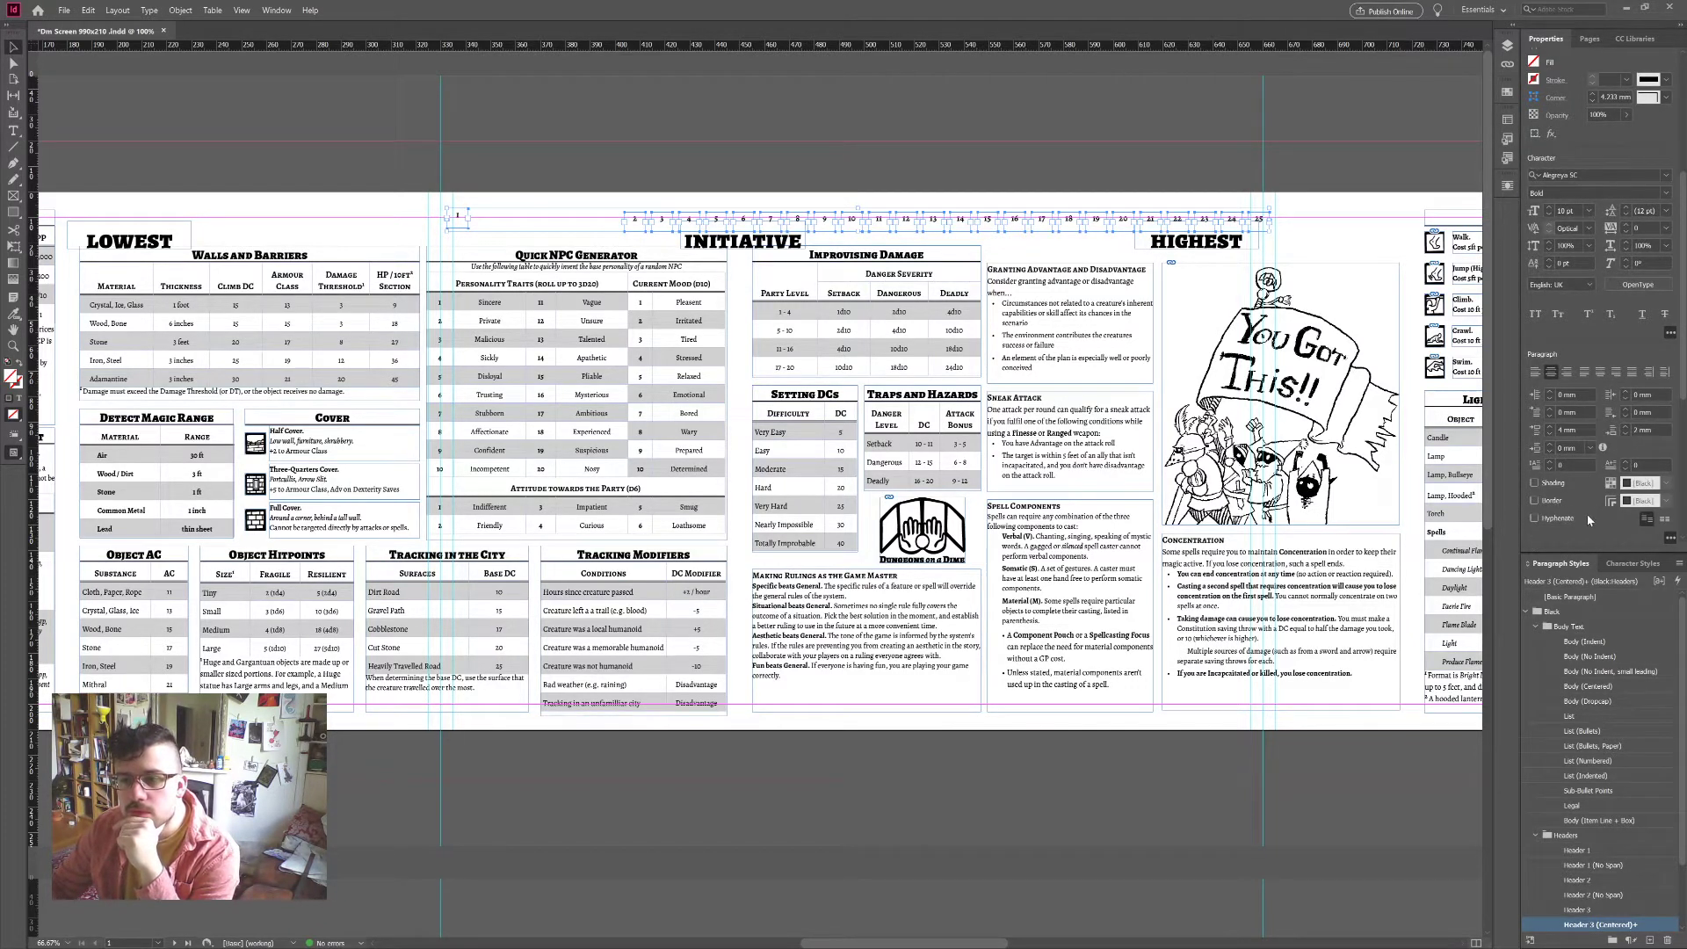
scroll(1587, 515, "down", 2)
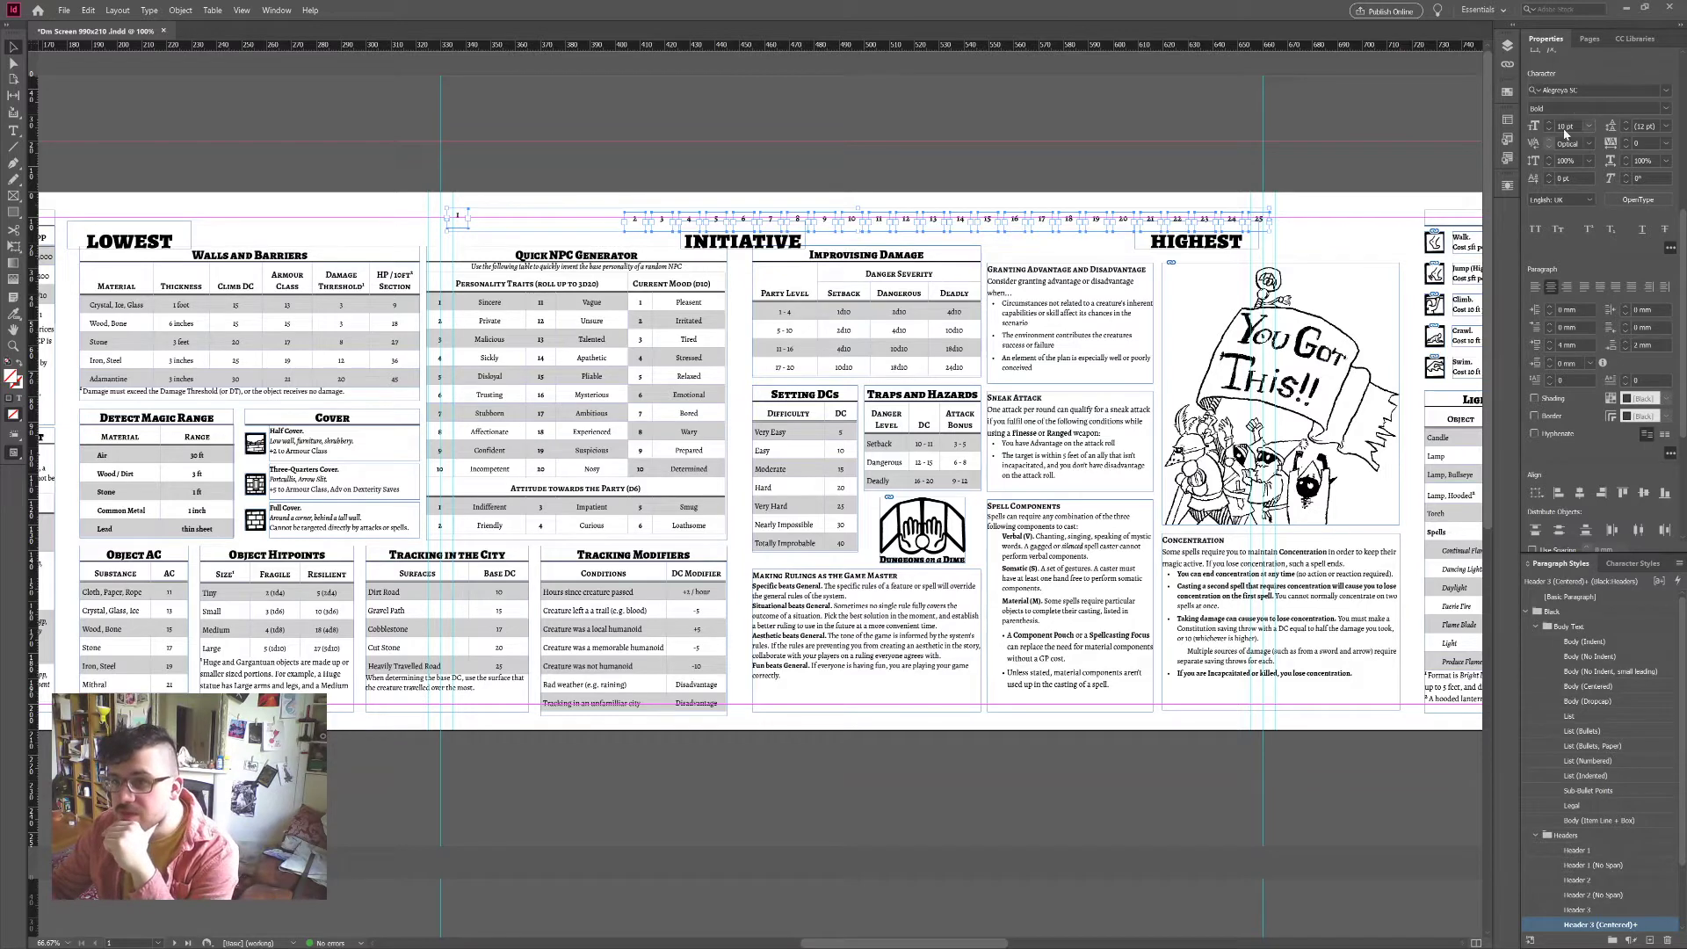
left_click(1614, 87)
type("Brians Handwriting 2020")
key("Return")
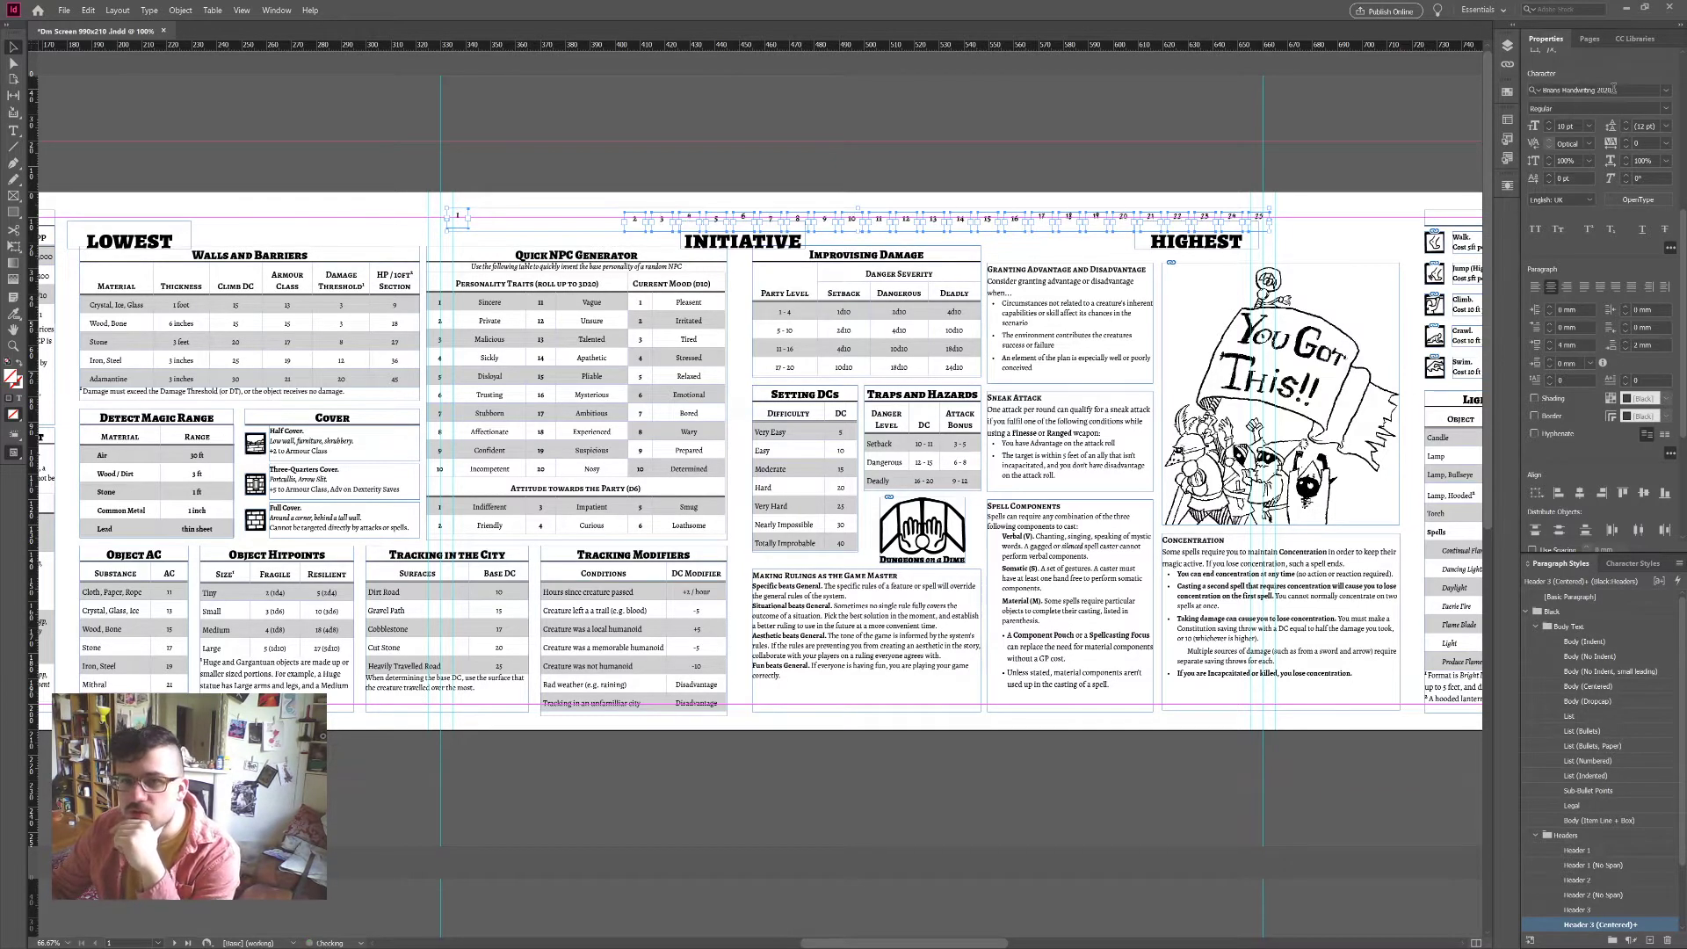
Step: Distribute the horizontal spacing of boxes 1–25 evenly across the top row
scroll(1600, 351, "down", 5)
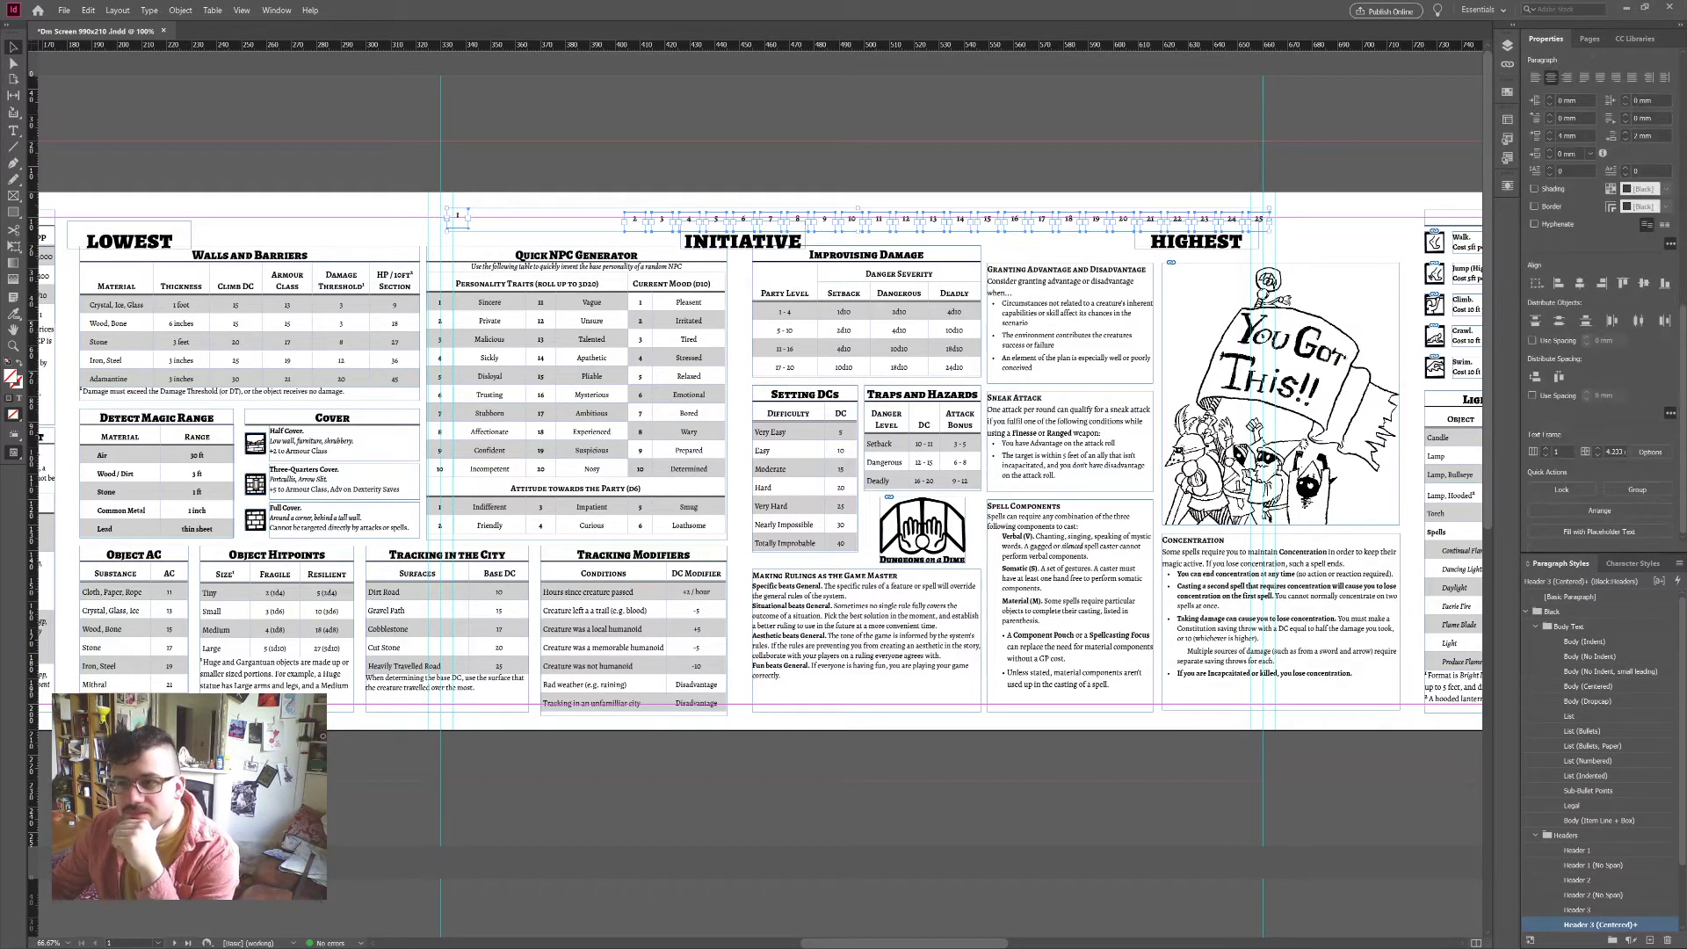
left_click(1559, 378)
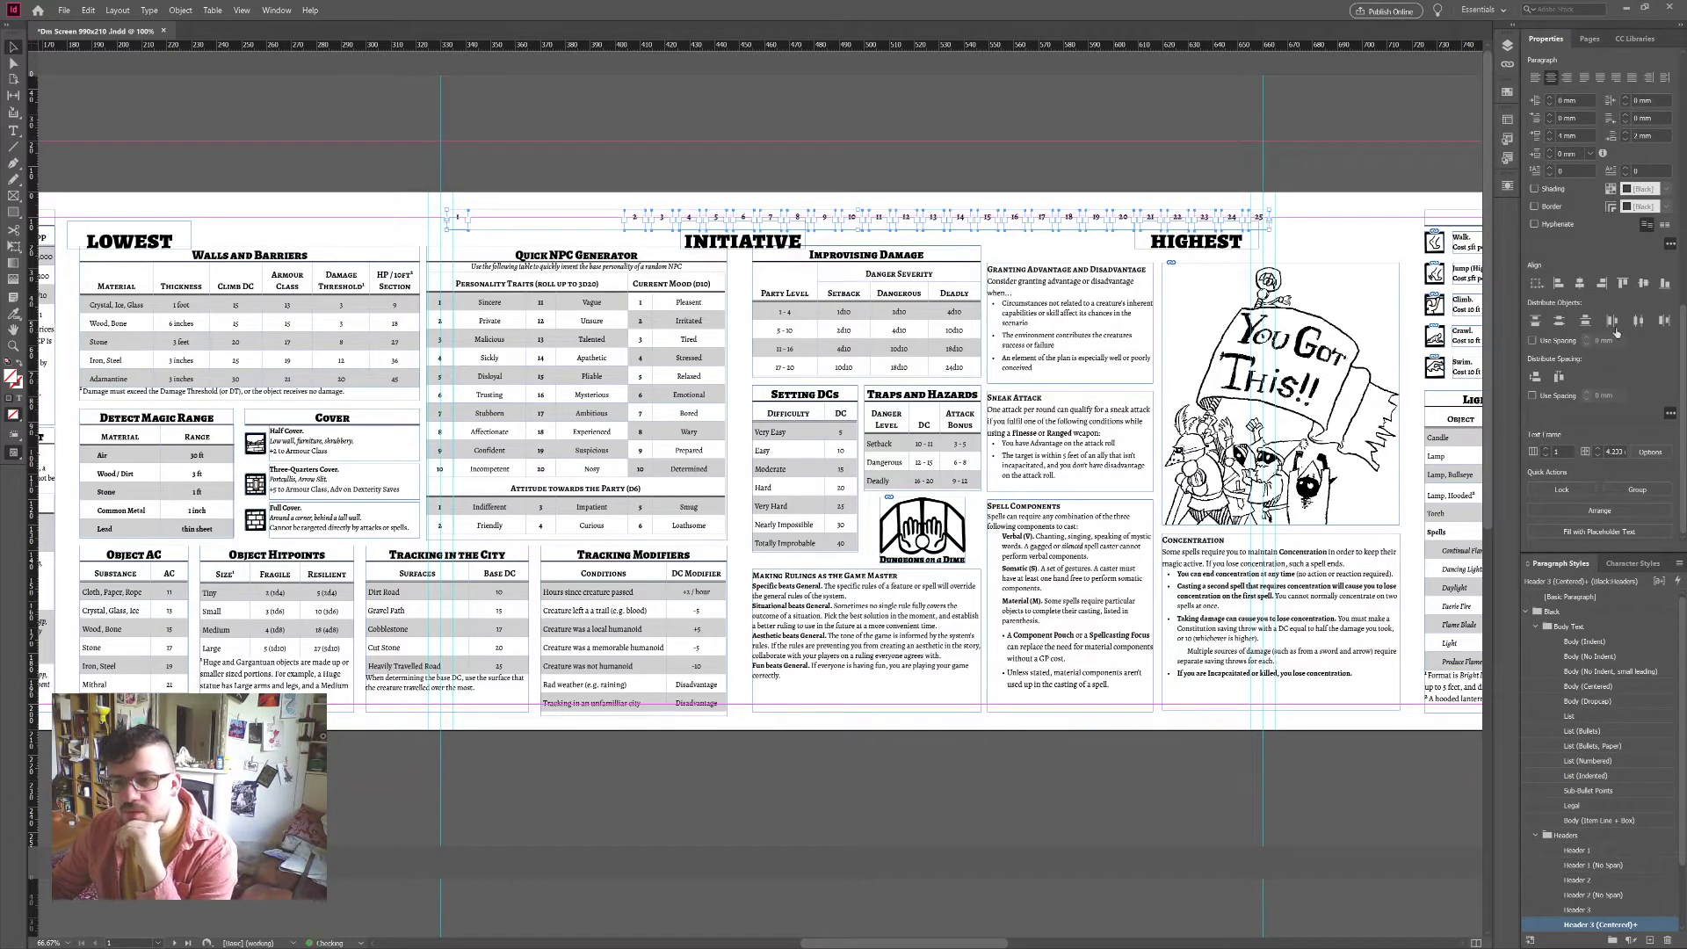
left_click(1559, 378)
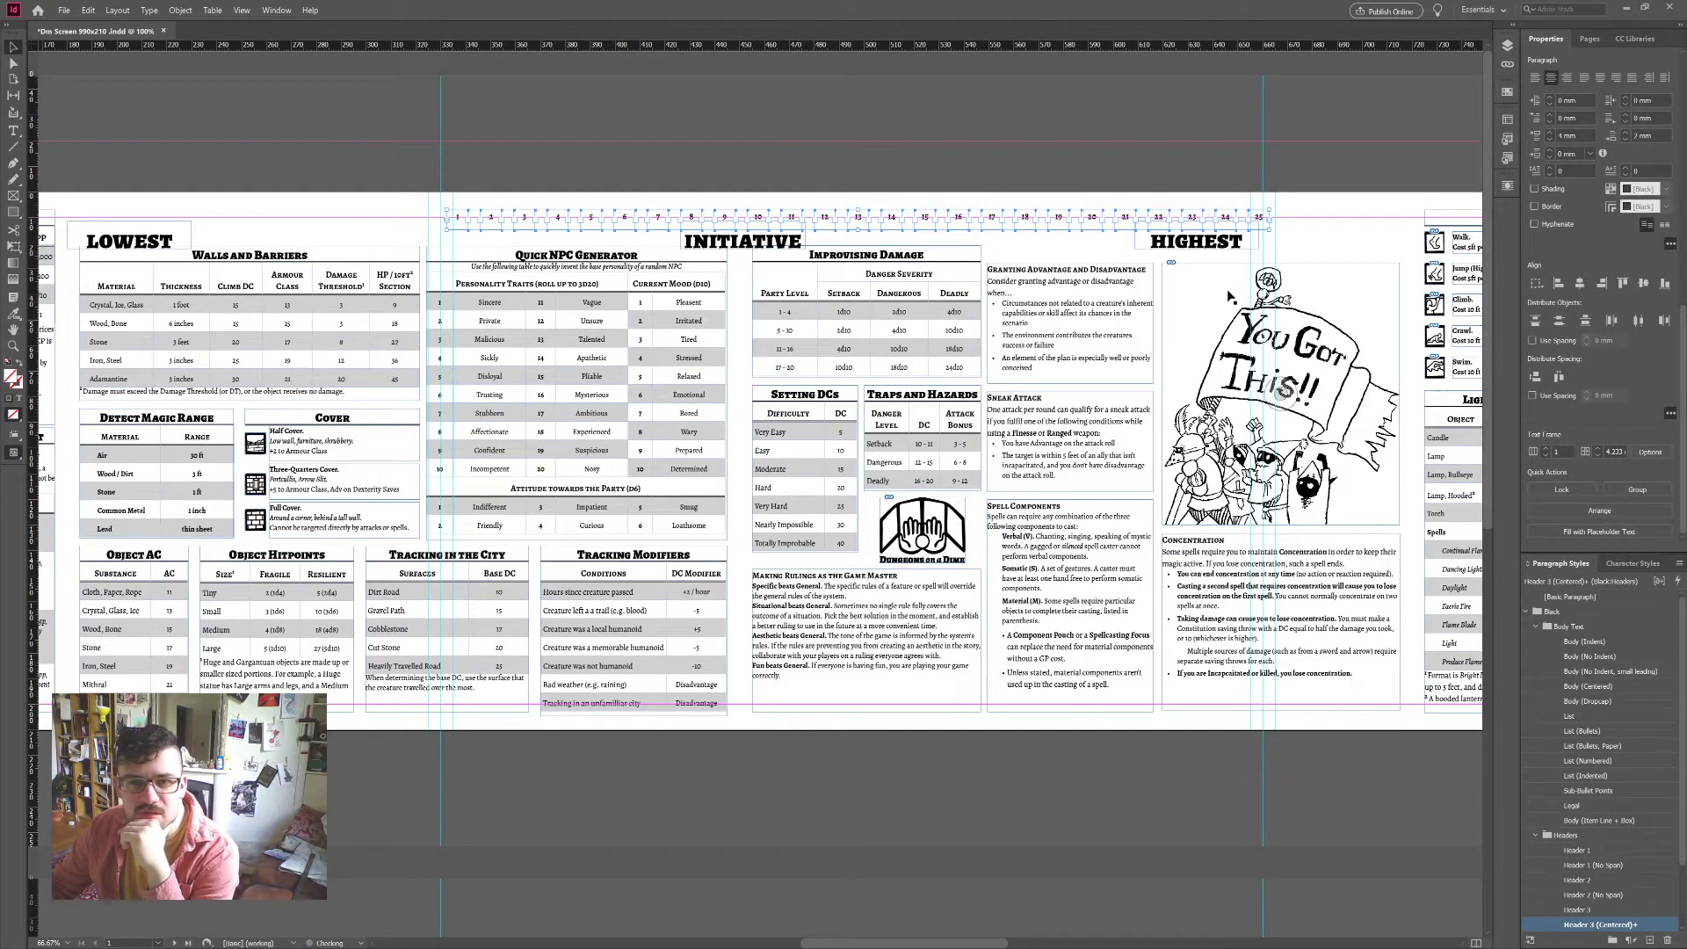
left_click(1166, 173)
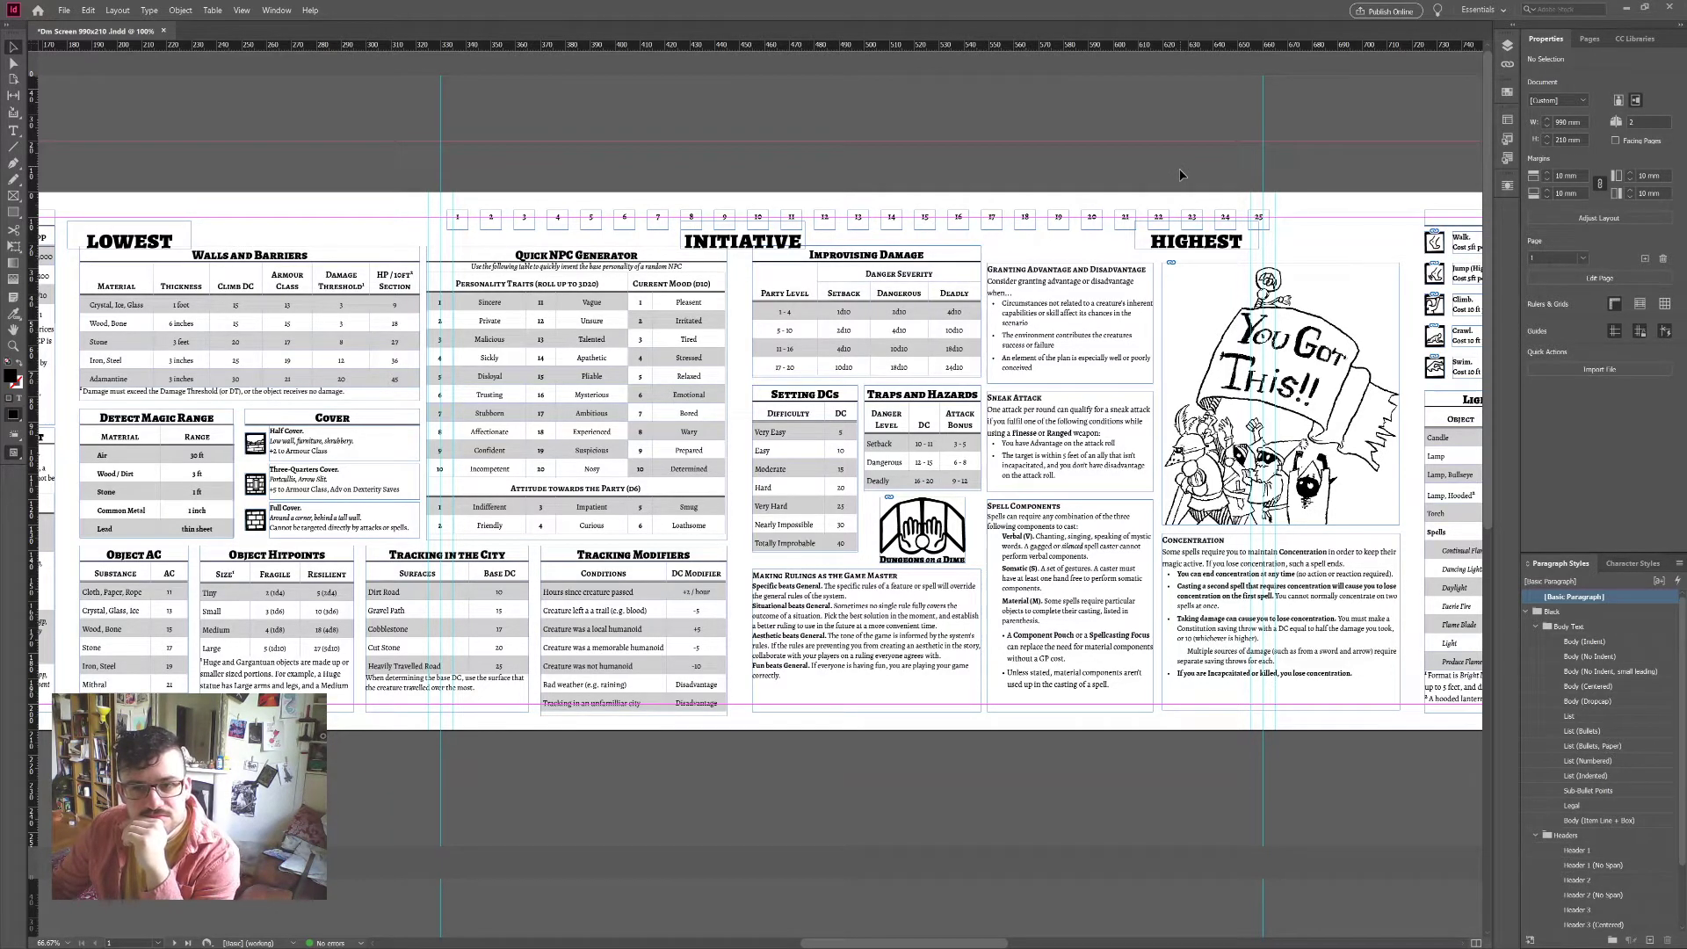
Step: Delete boxes 21–25 and copy box 20 to the row's end, relabelled 20+
left_click_drag(1298, 191, 1125, 220)
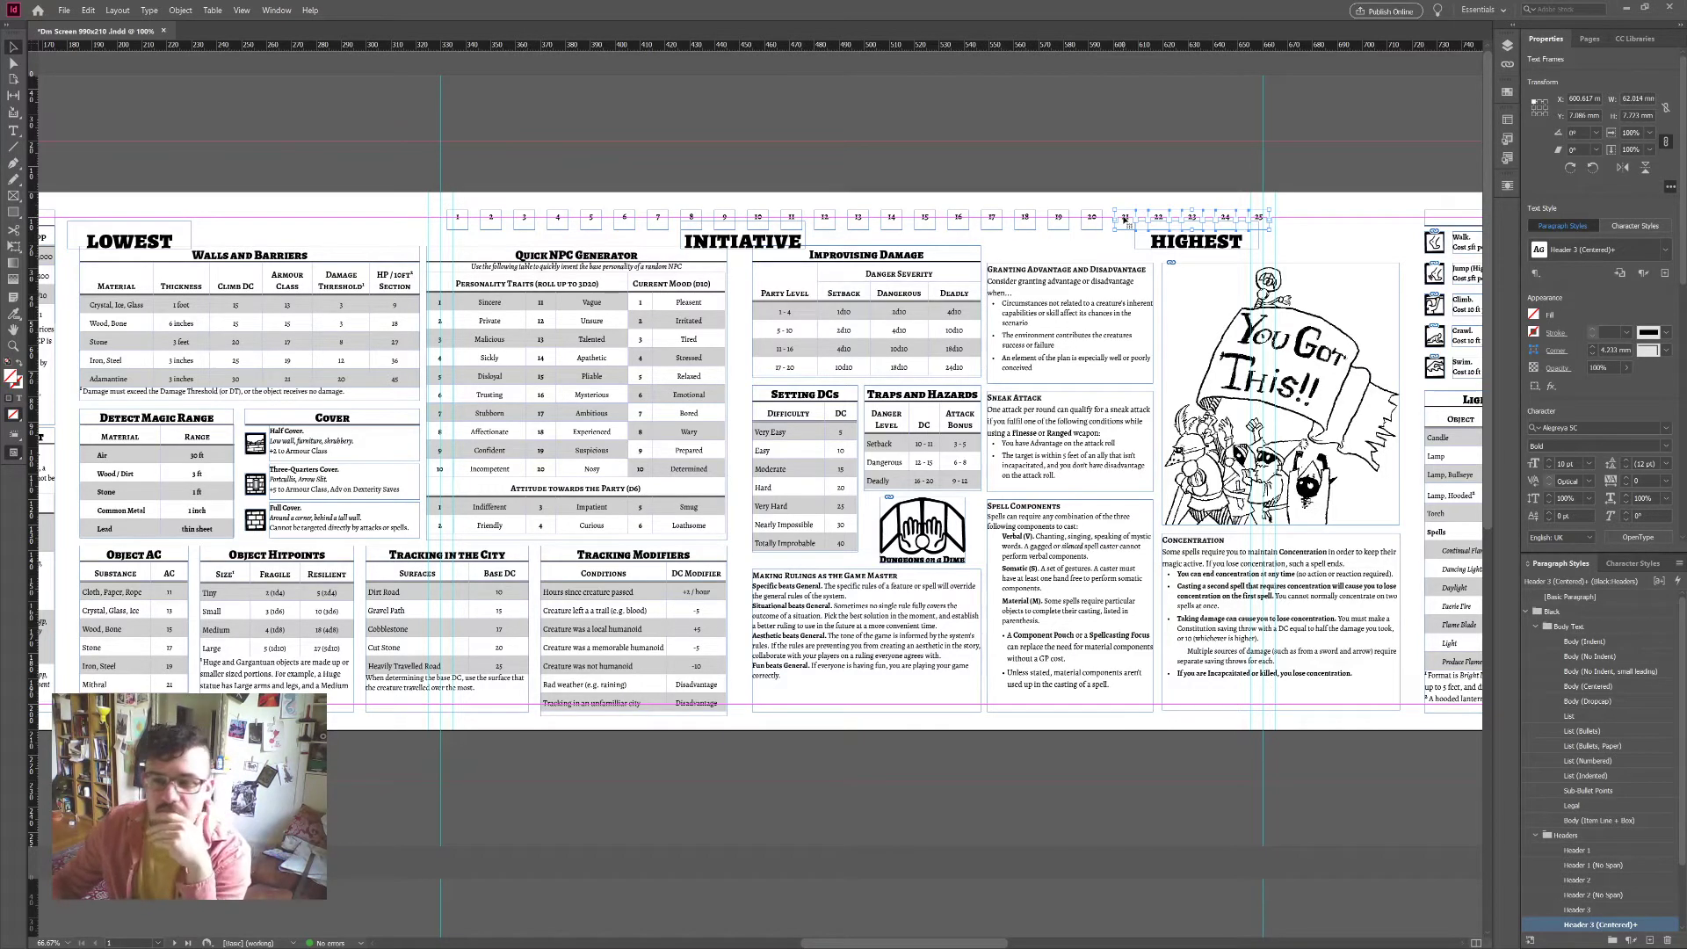
key("Delete")
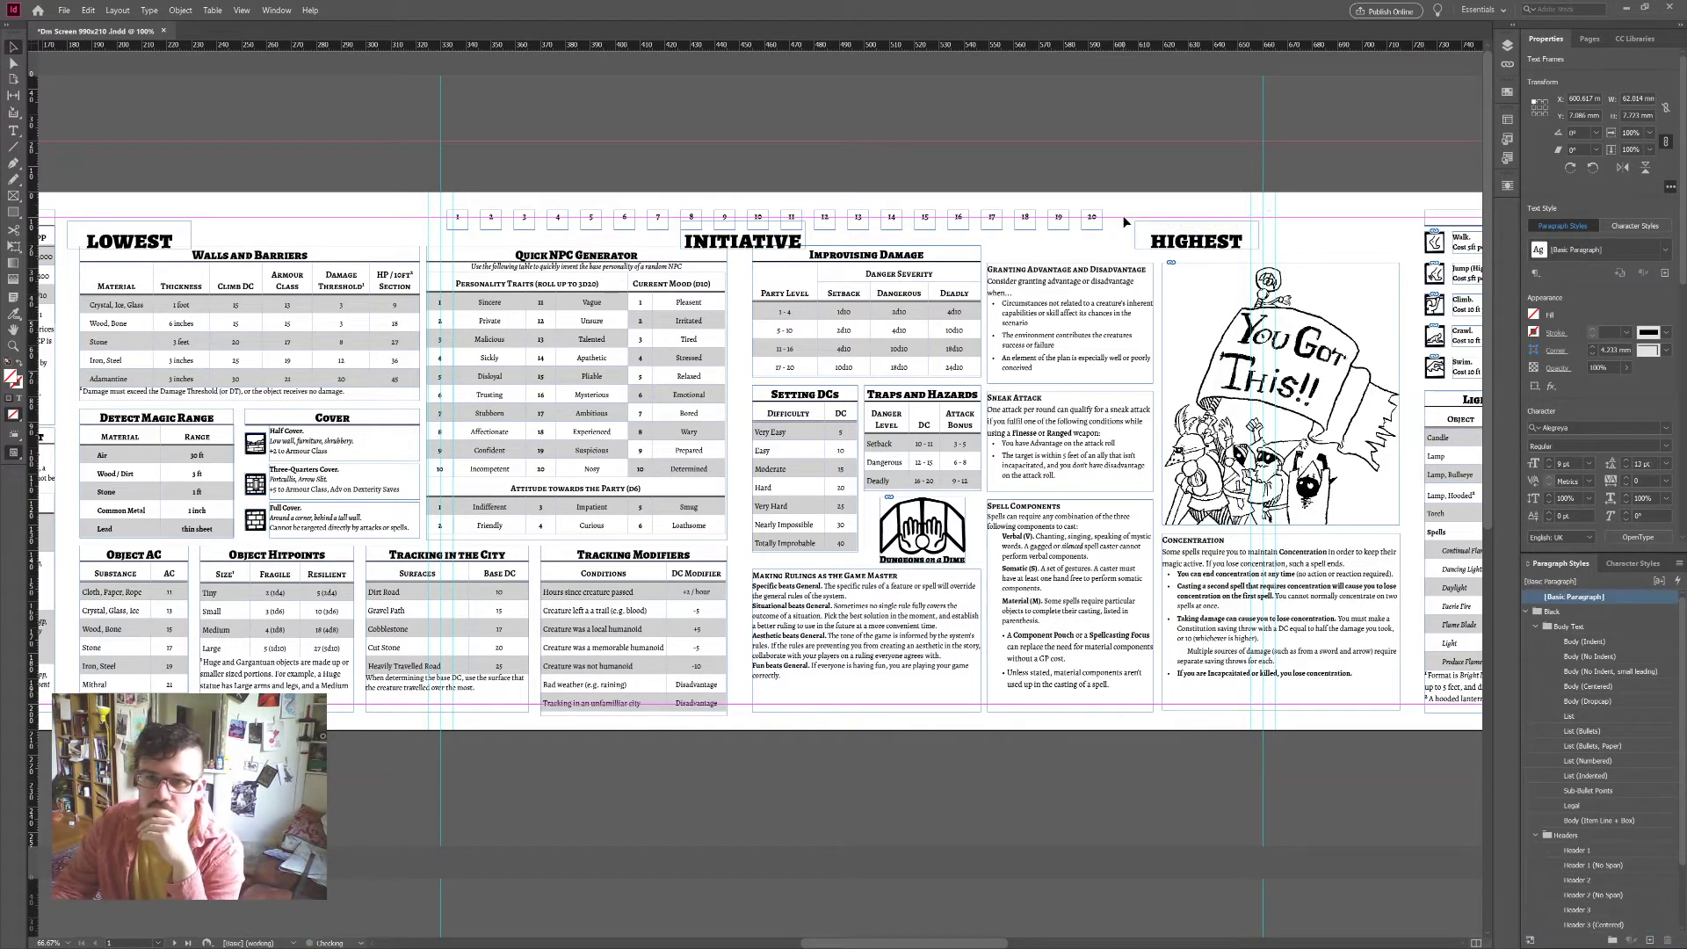
left_click(1089, 220)
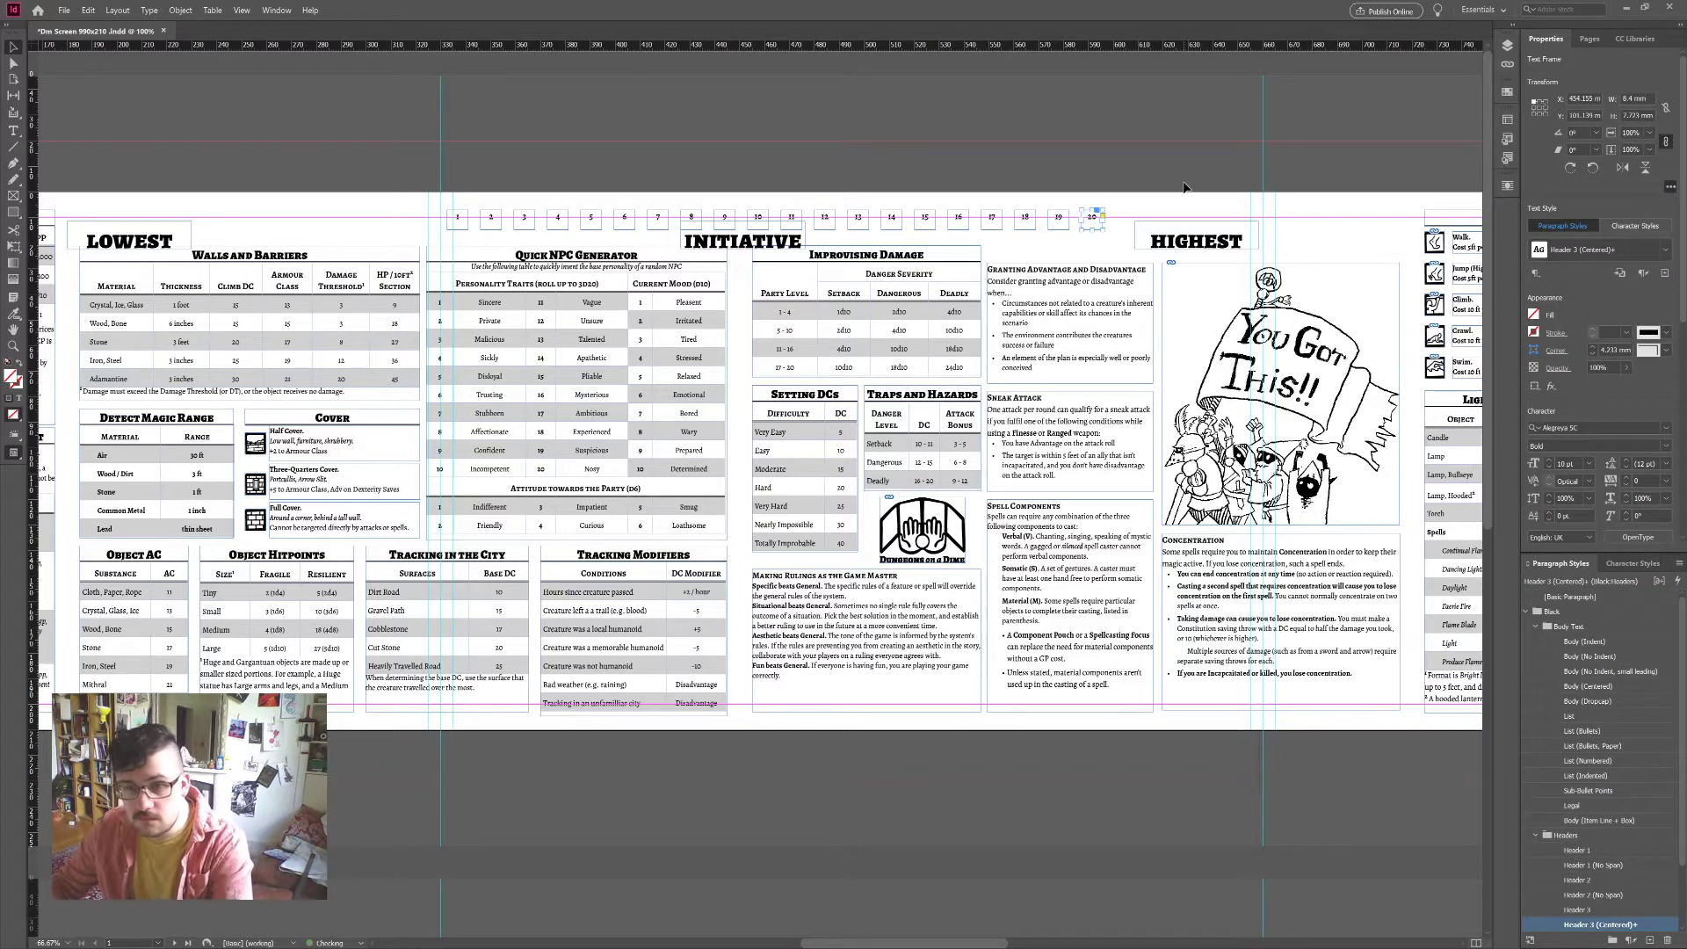
mouse_move(1092, 218)
left_mouse_down()
mouse_move(1132, 279)
mouse_move(1125, 218)
left_mouse_up()
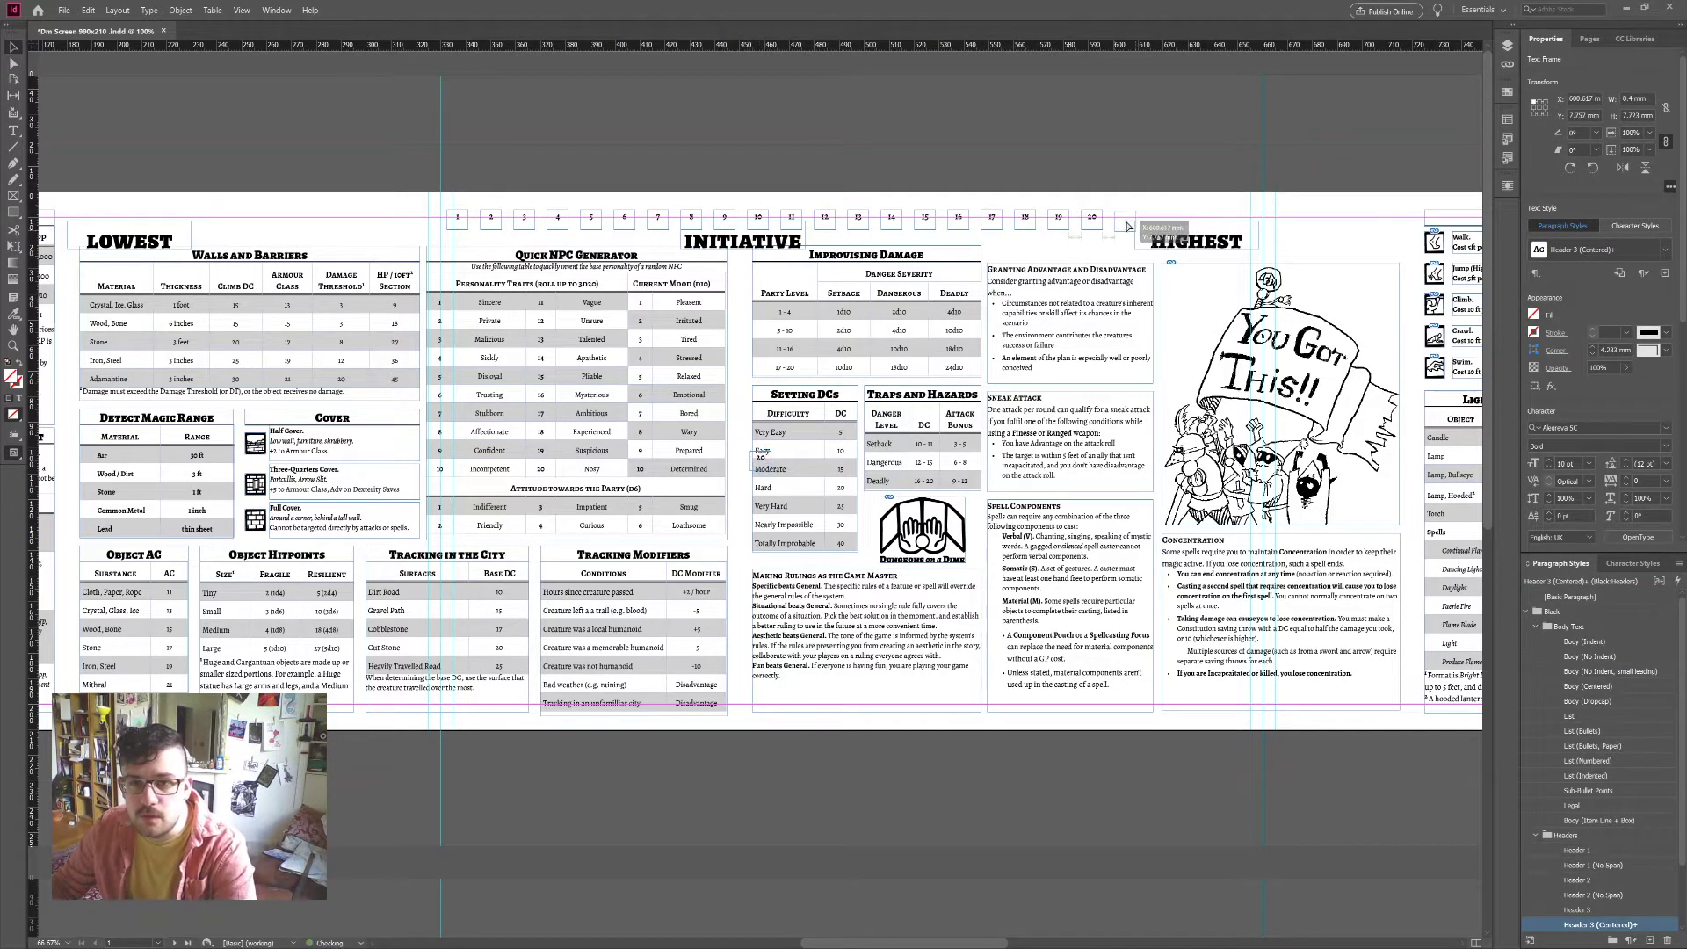
double_click(1125, 217)
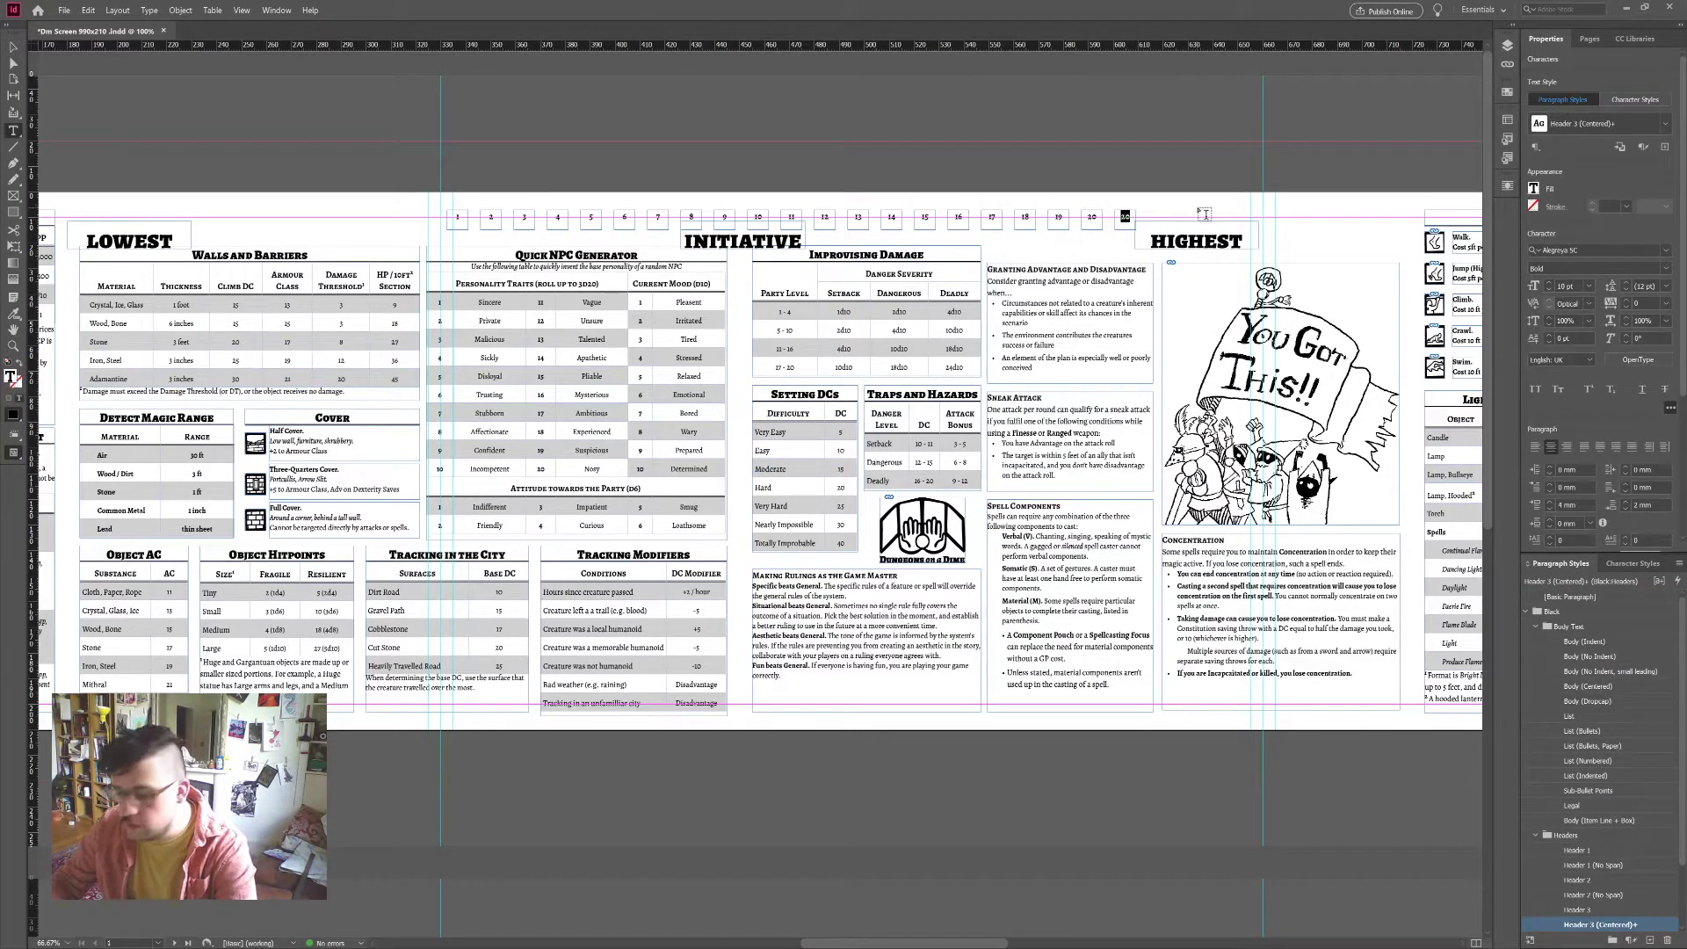
key("Right")
type("+")
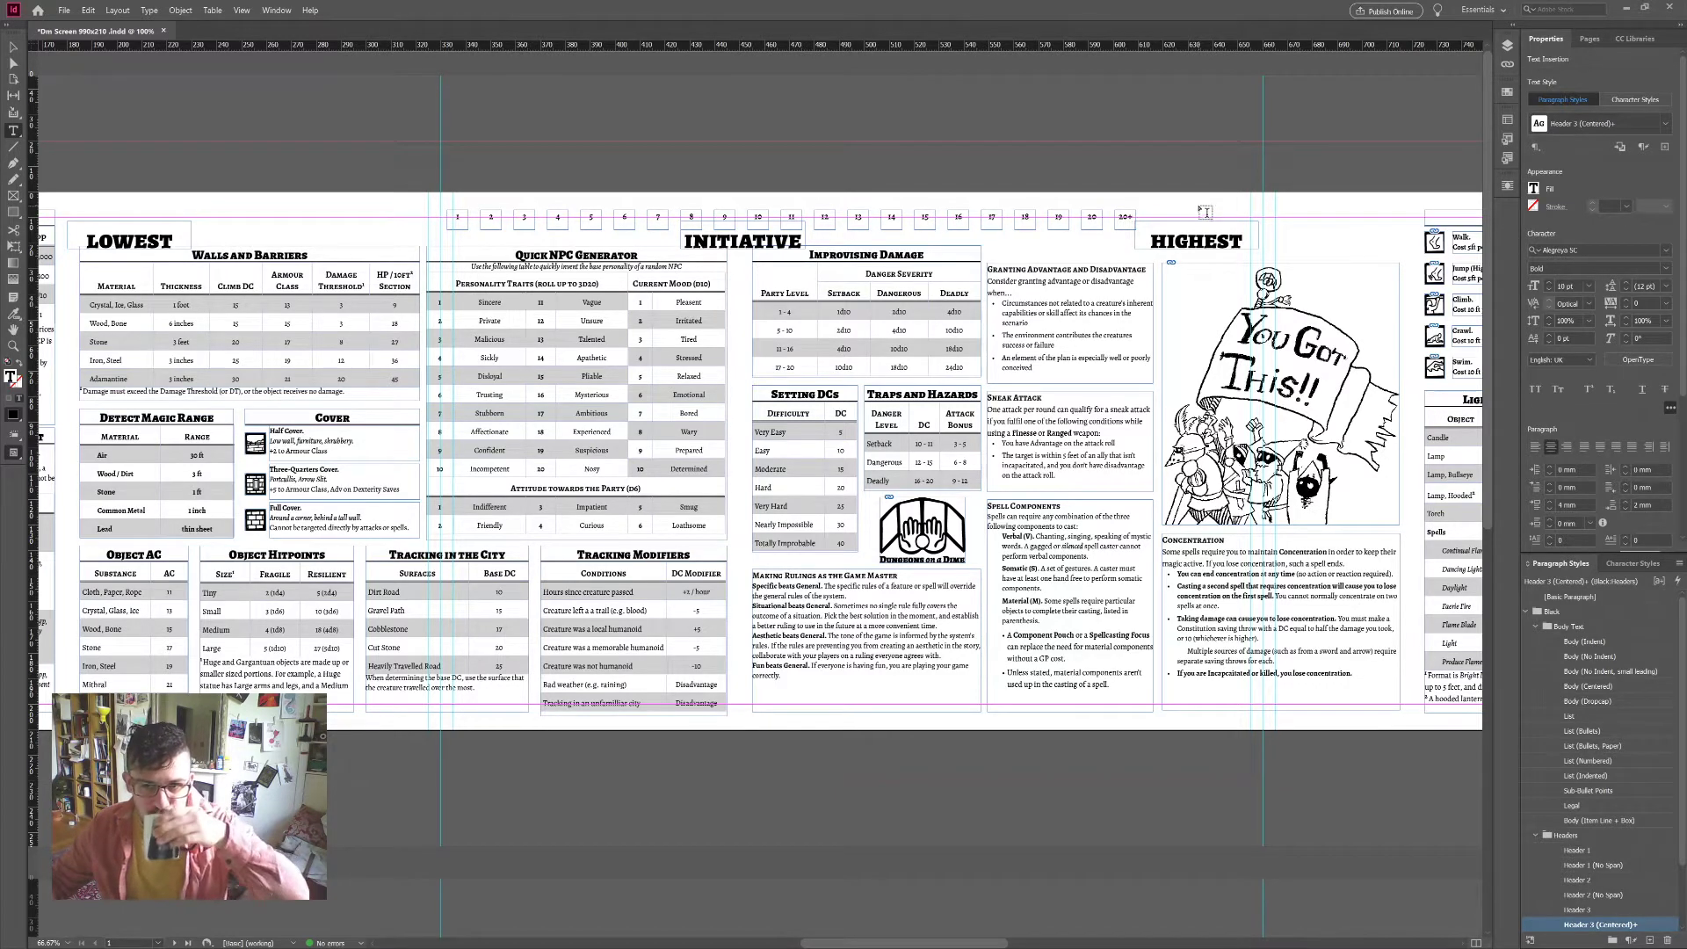
key("Escape")
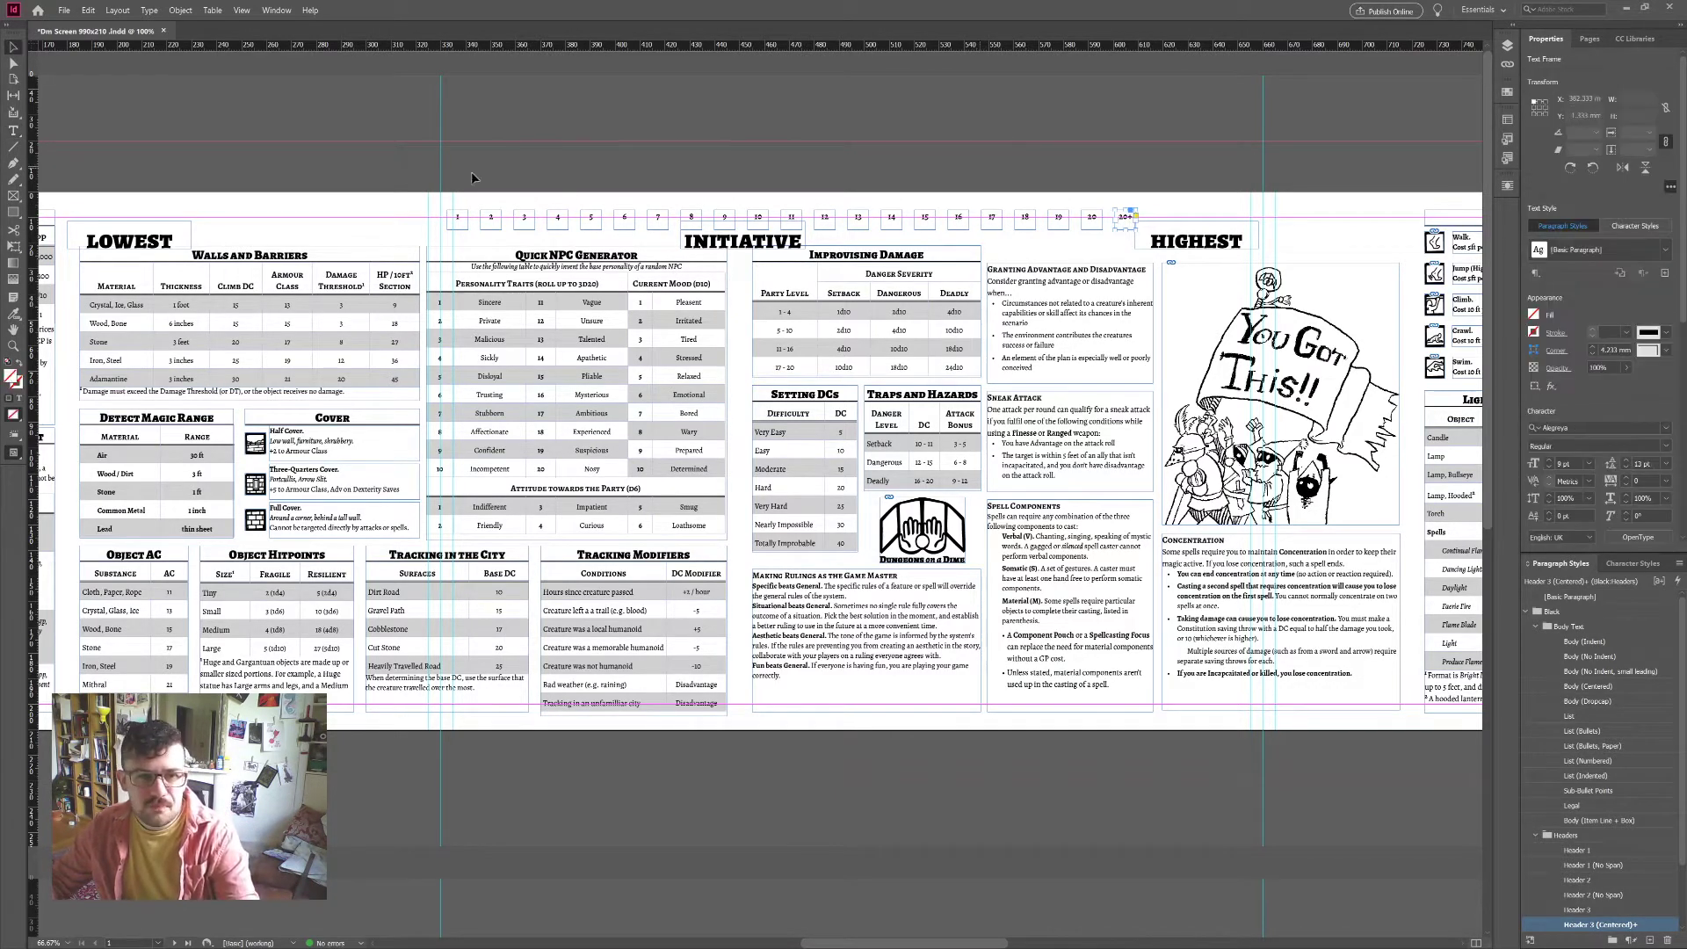
Step: Select boxes 1 through 20+ and distribute them evenly along the top row
left_click_drag(448, 183, 1139, 221)
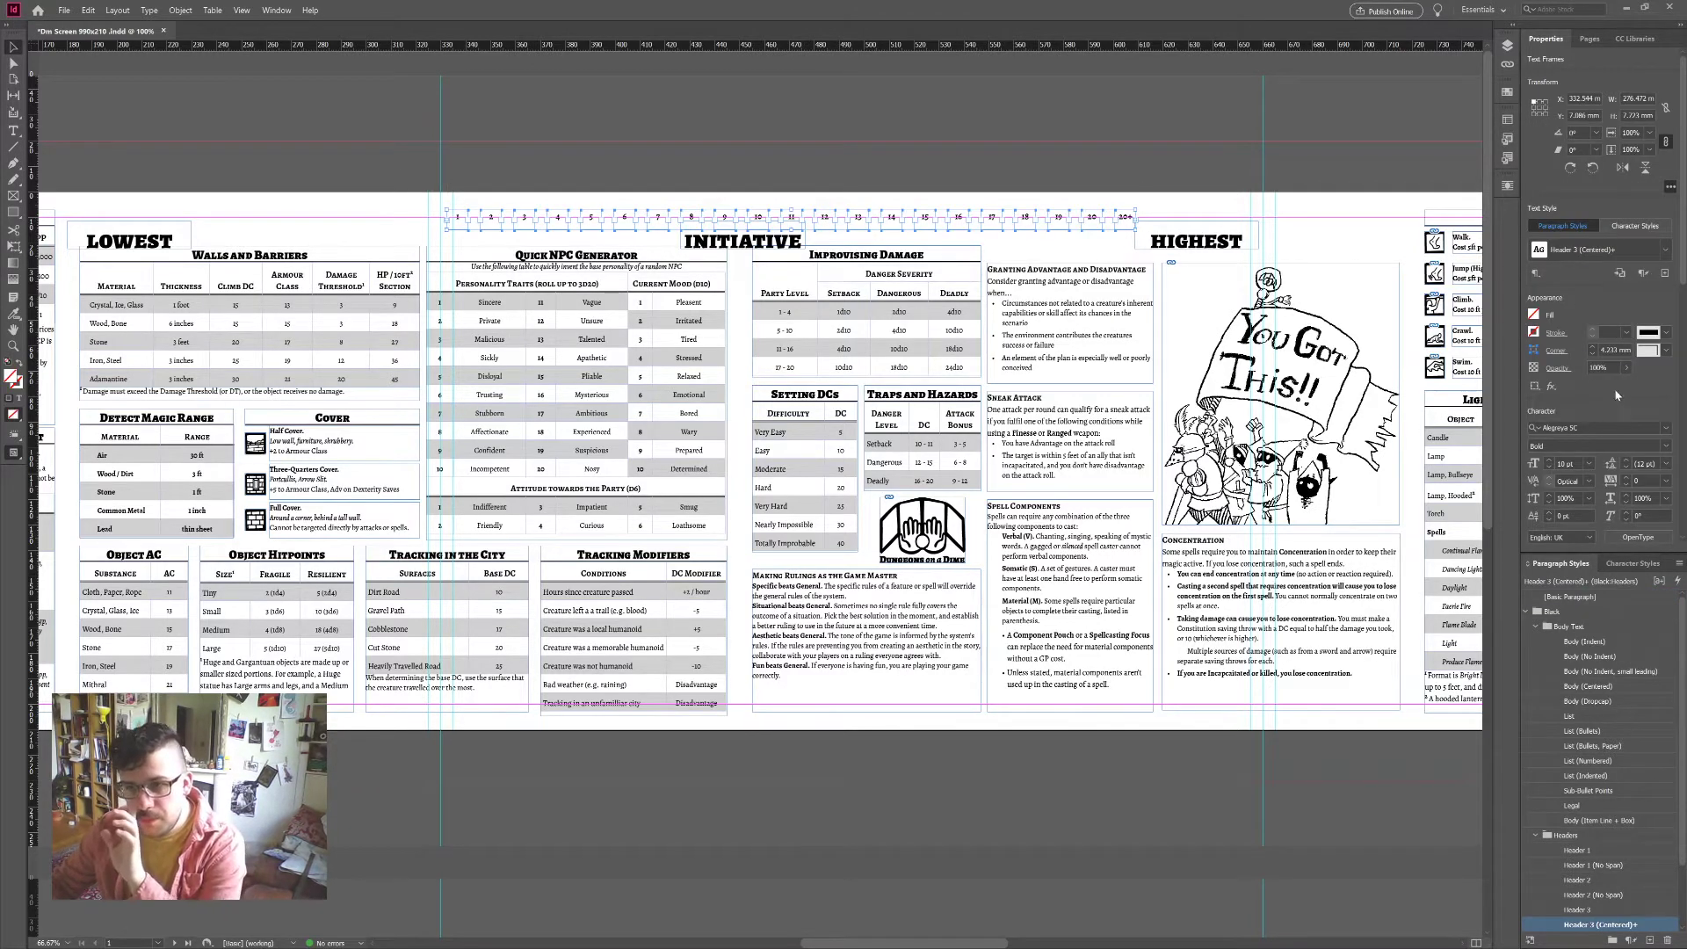
left_click_drag(1220, 201, 1241, 221)
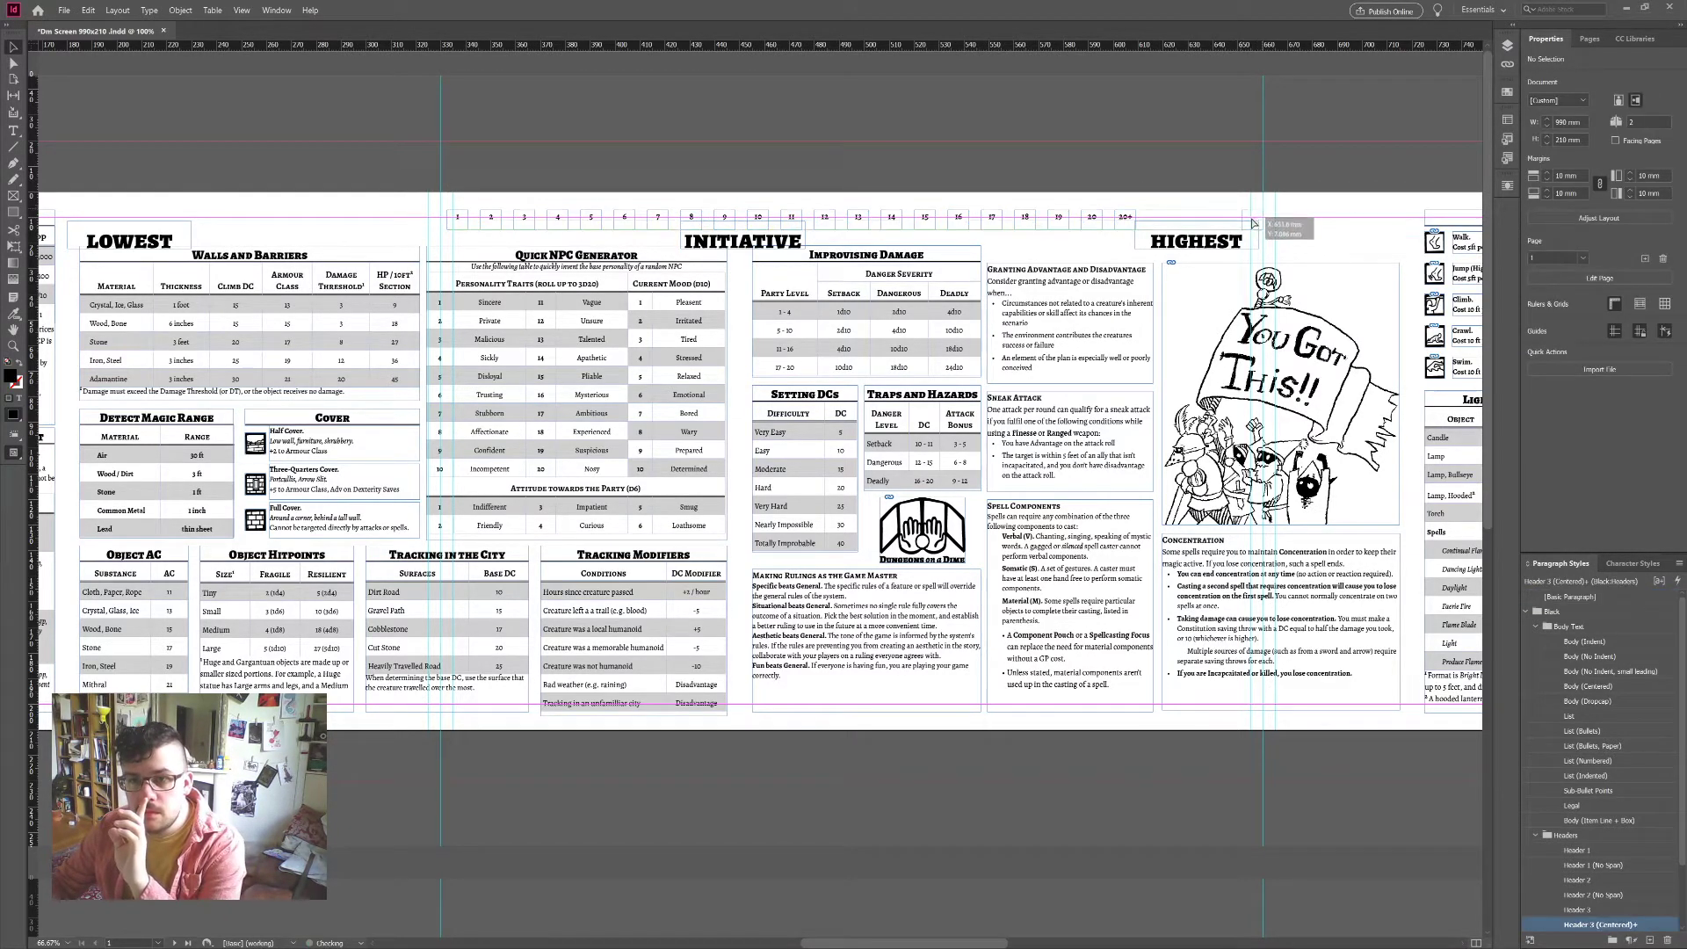
left_click_drag(453, 184, 1270, 226)
scroll(1641, 753, "down", 5)
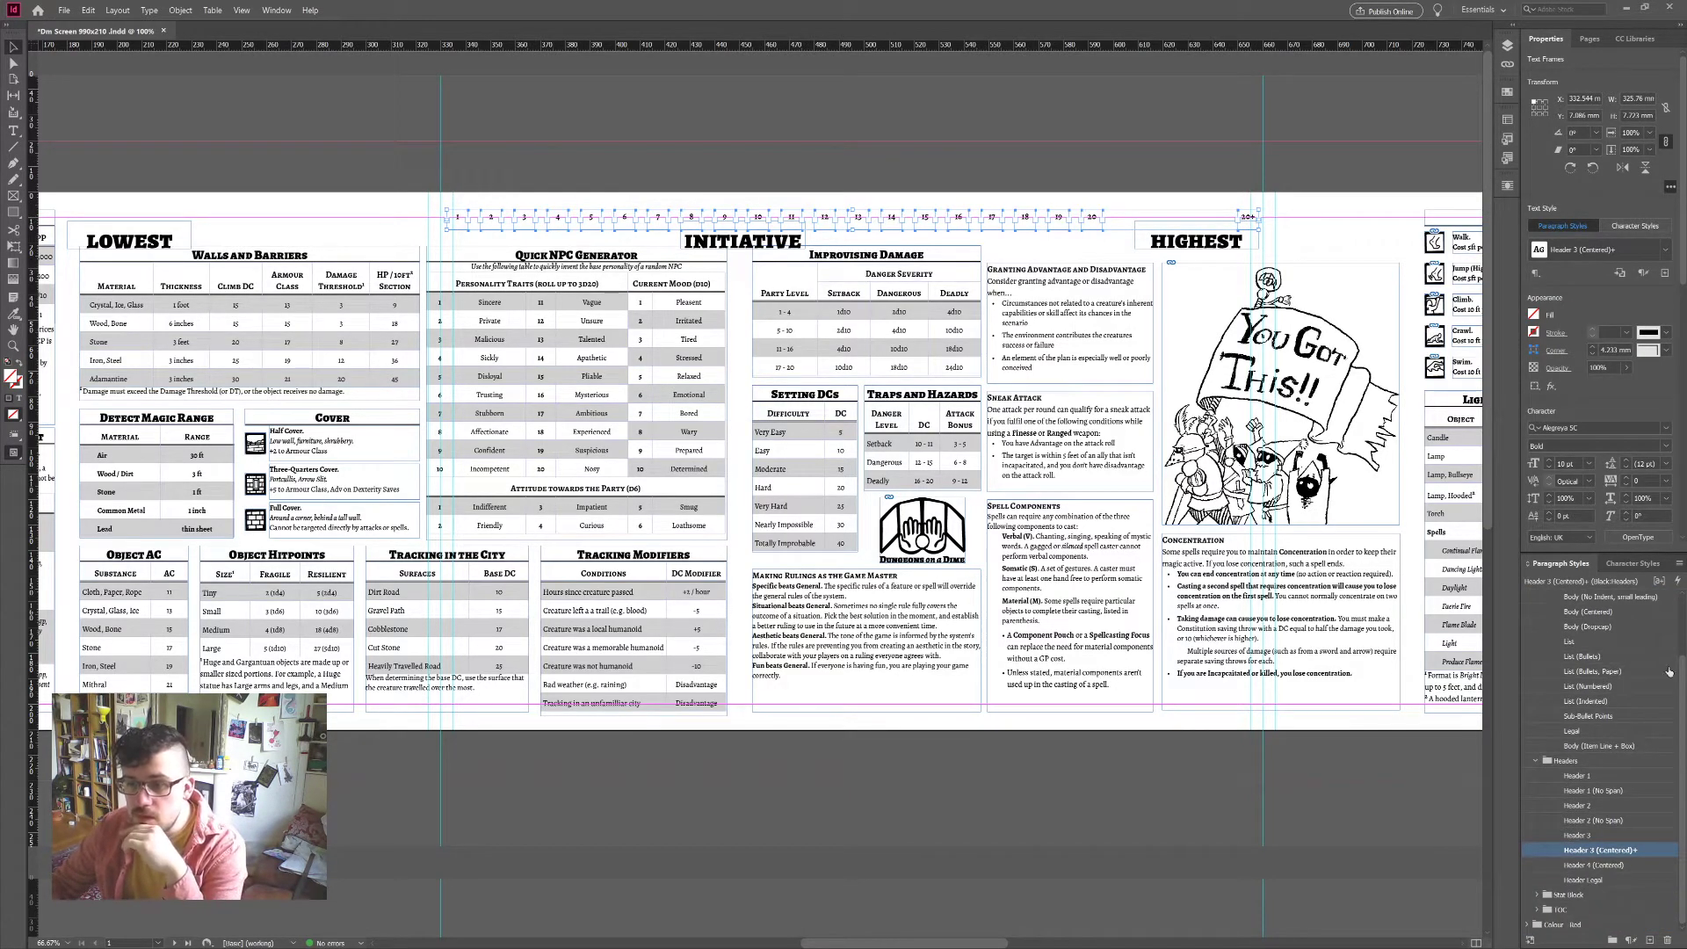
scroll(1658, 337, "down", 10)
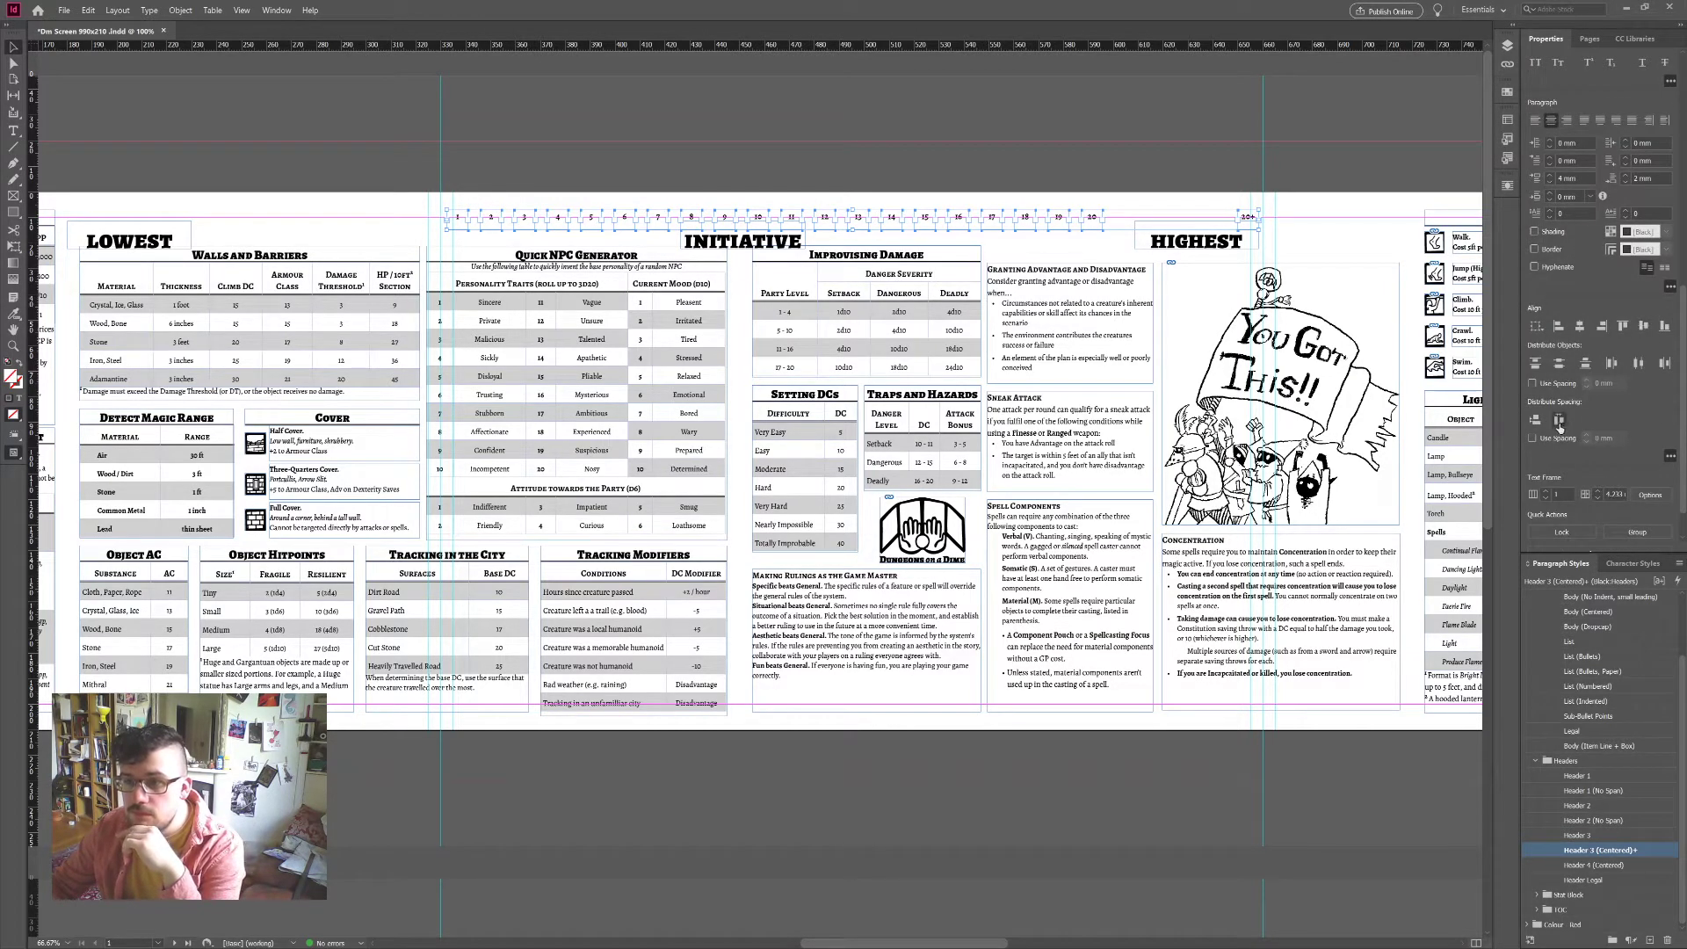
left_click(1559, 420)
left_click(1101, 175)
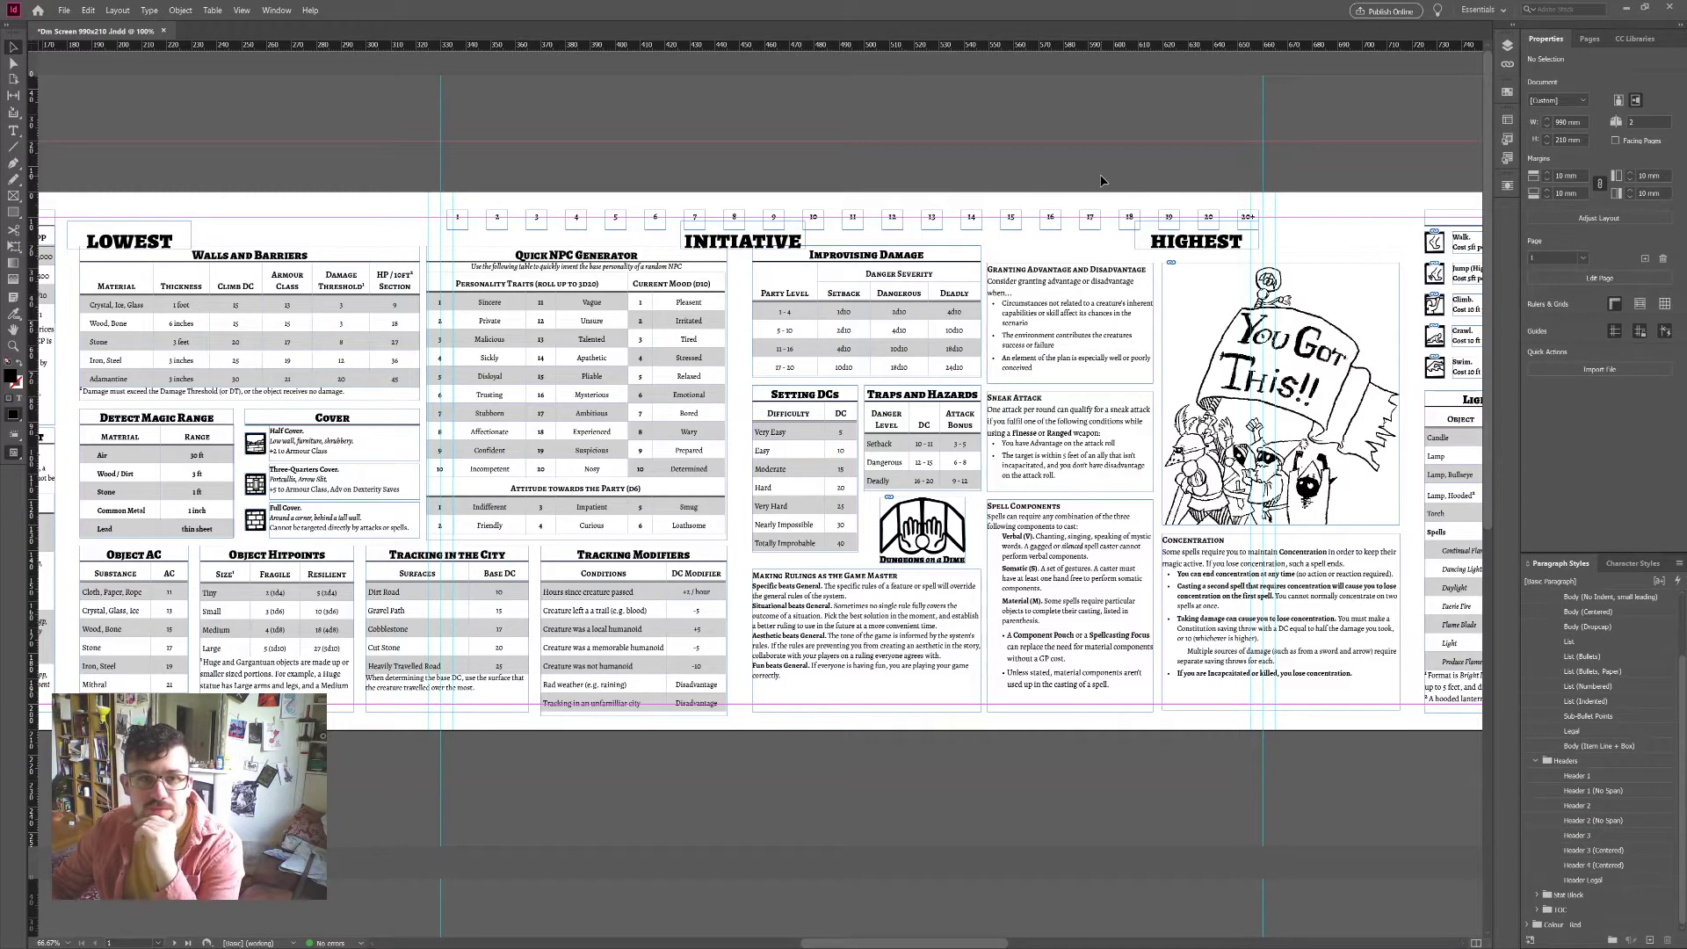
Step: Delete the HIGHEST, INITIATIVE and LOWEST heading frames from the front spread
left_click(1183, 246)
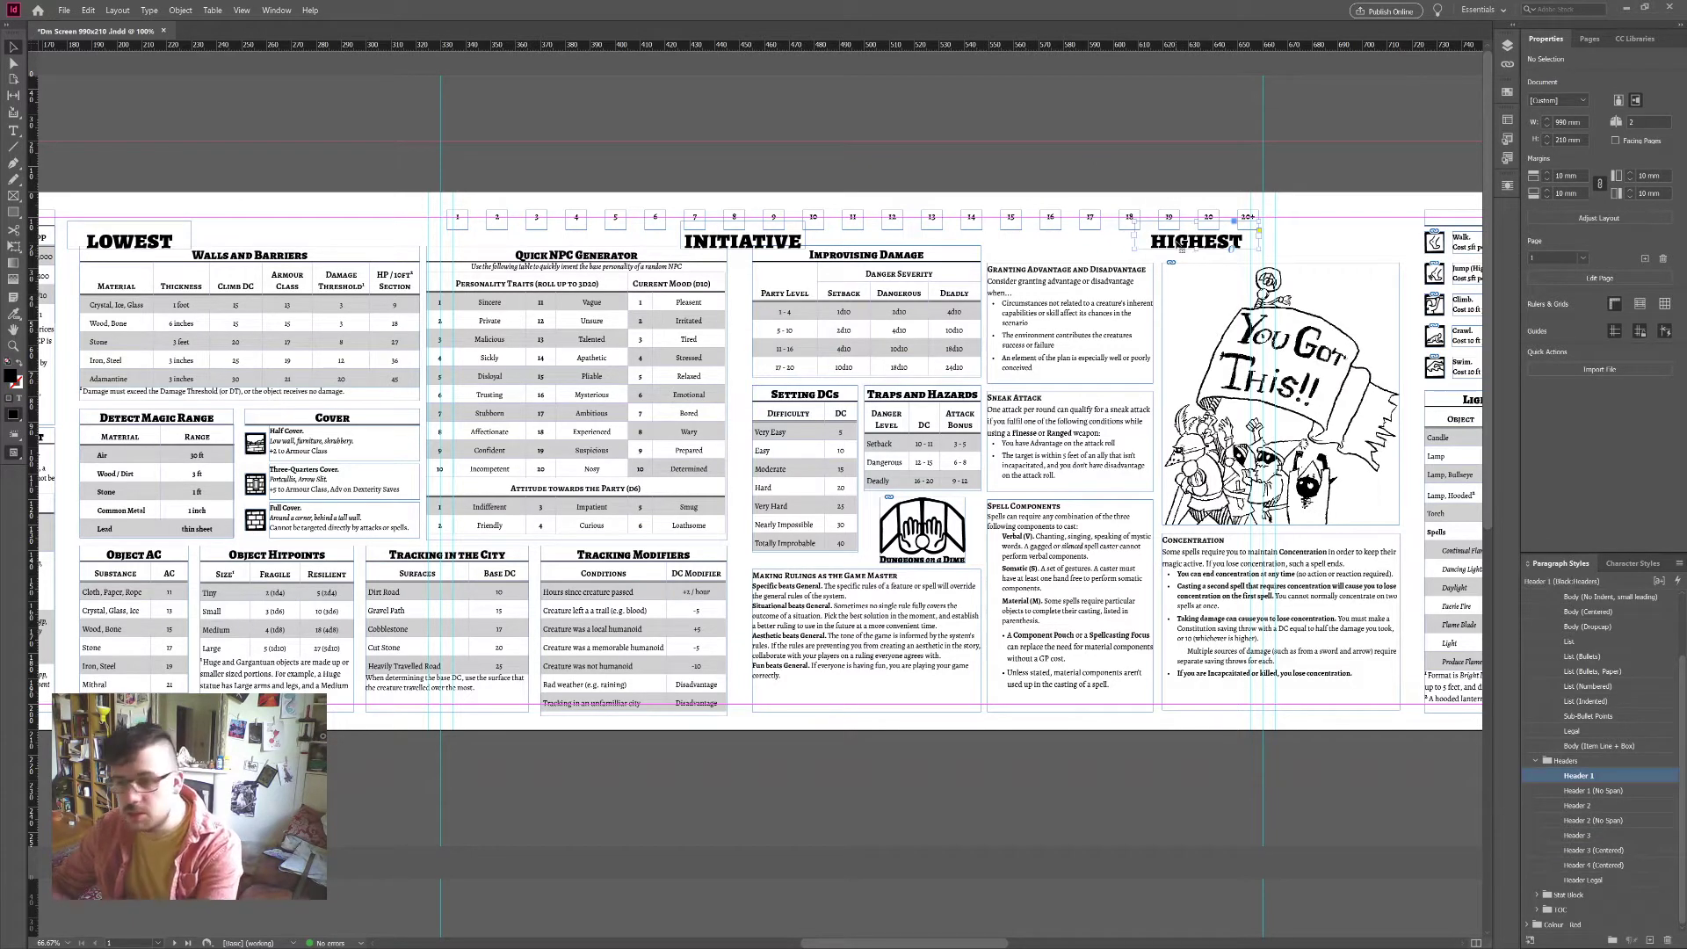
key("Delete")
left_click(791, 240)
key("Delete")
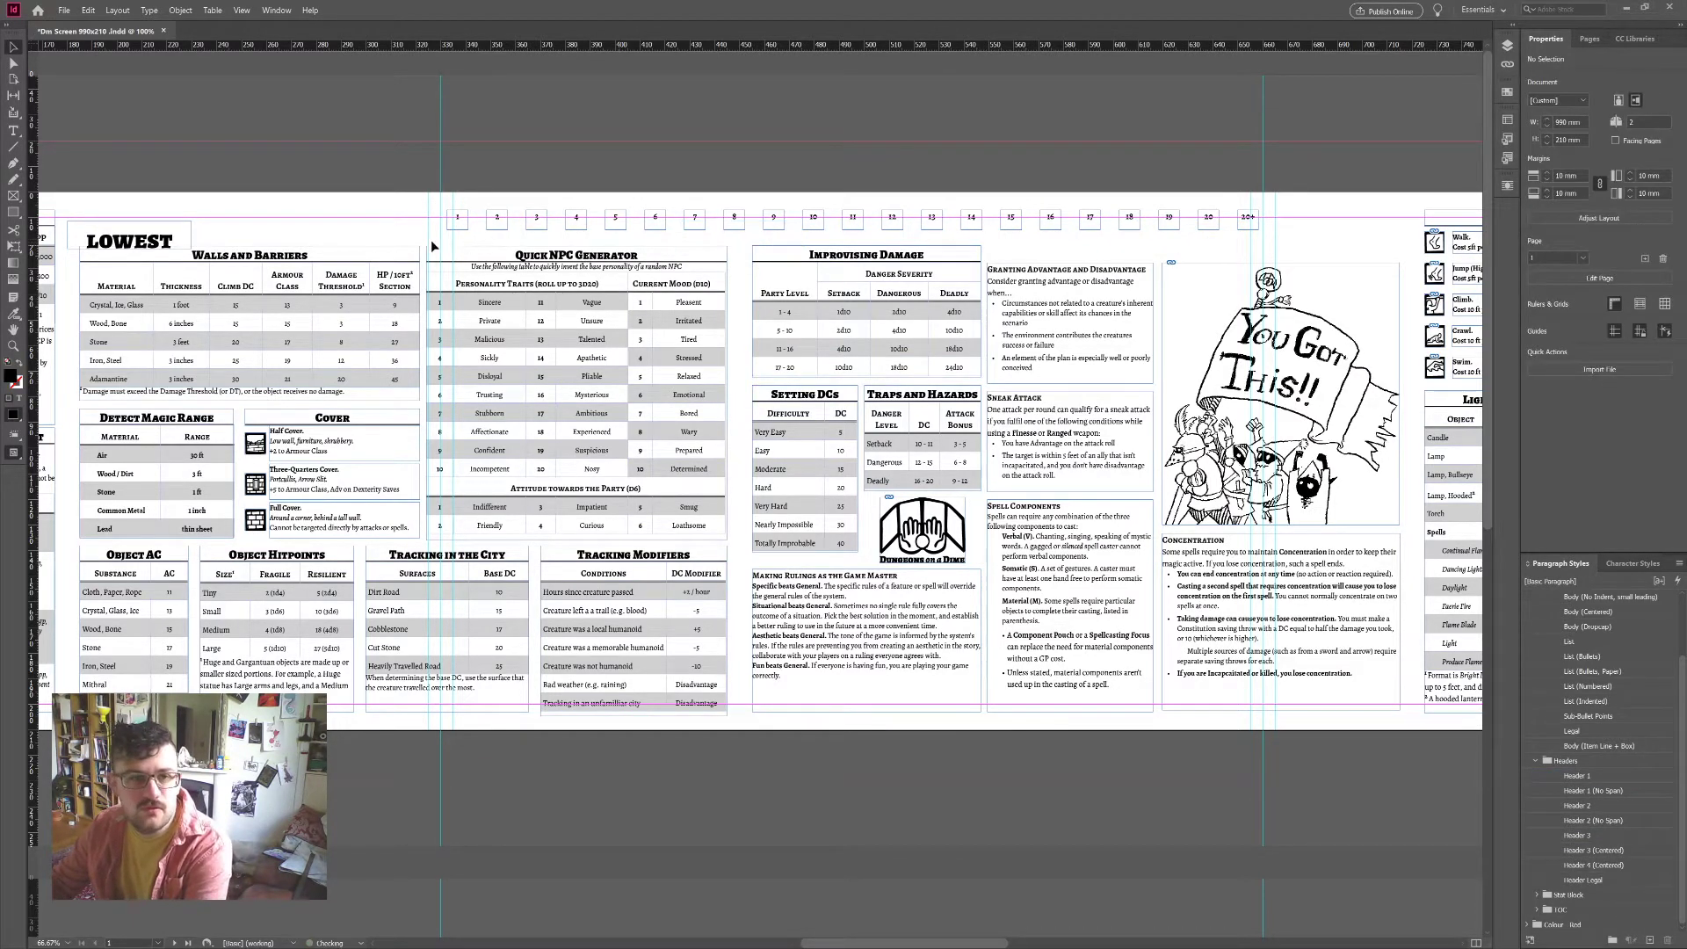
left_click(191, 233)
key("Delete")
Step: Scroll to the back spread and check the number boxes and city illustration frame
scroll(968, 451, "down", 1)
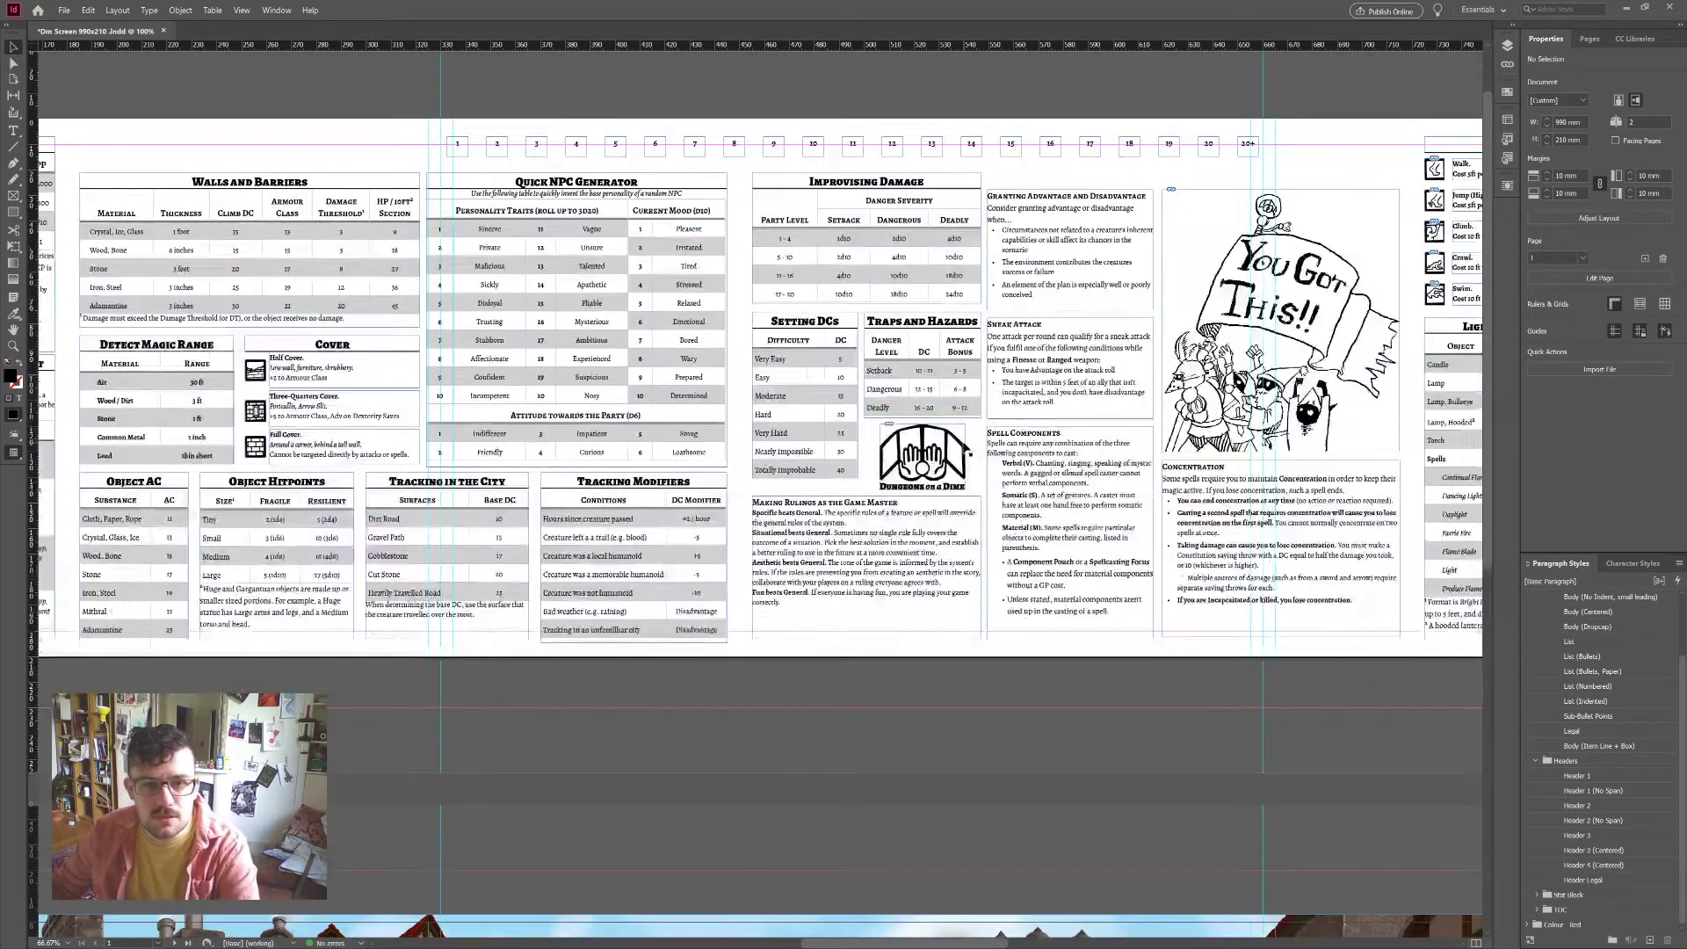
scroll(967, 451, "down", 6)
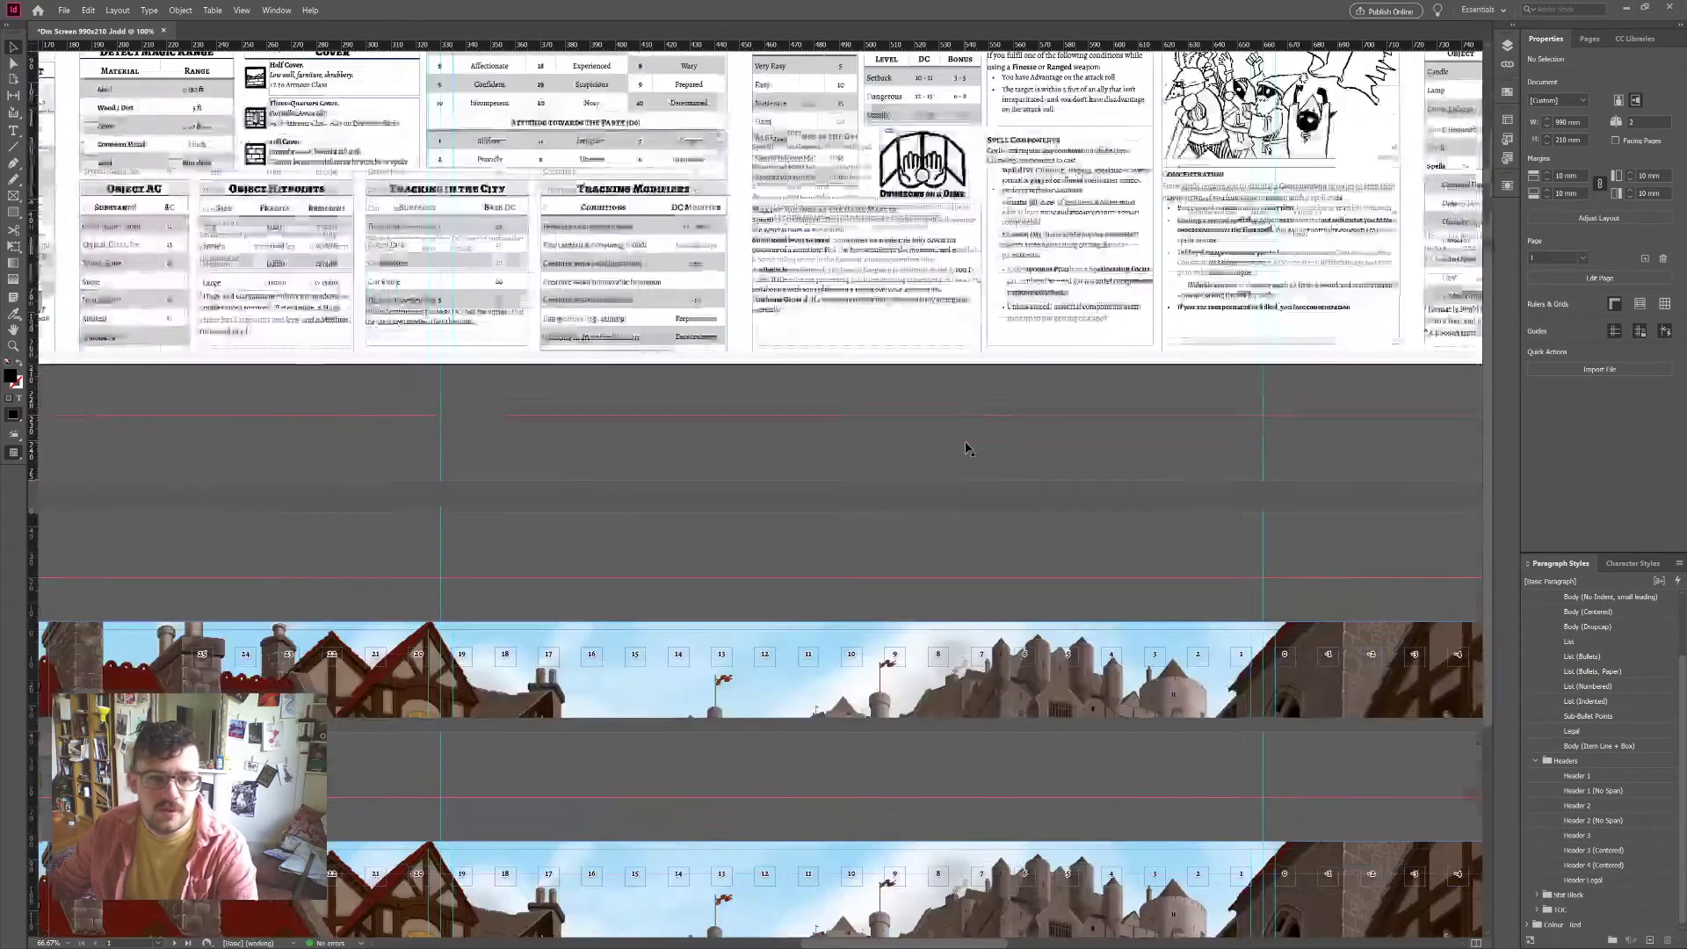
scroll(654, 444, "down", 1)
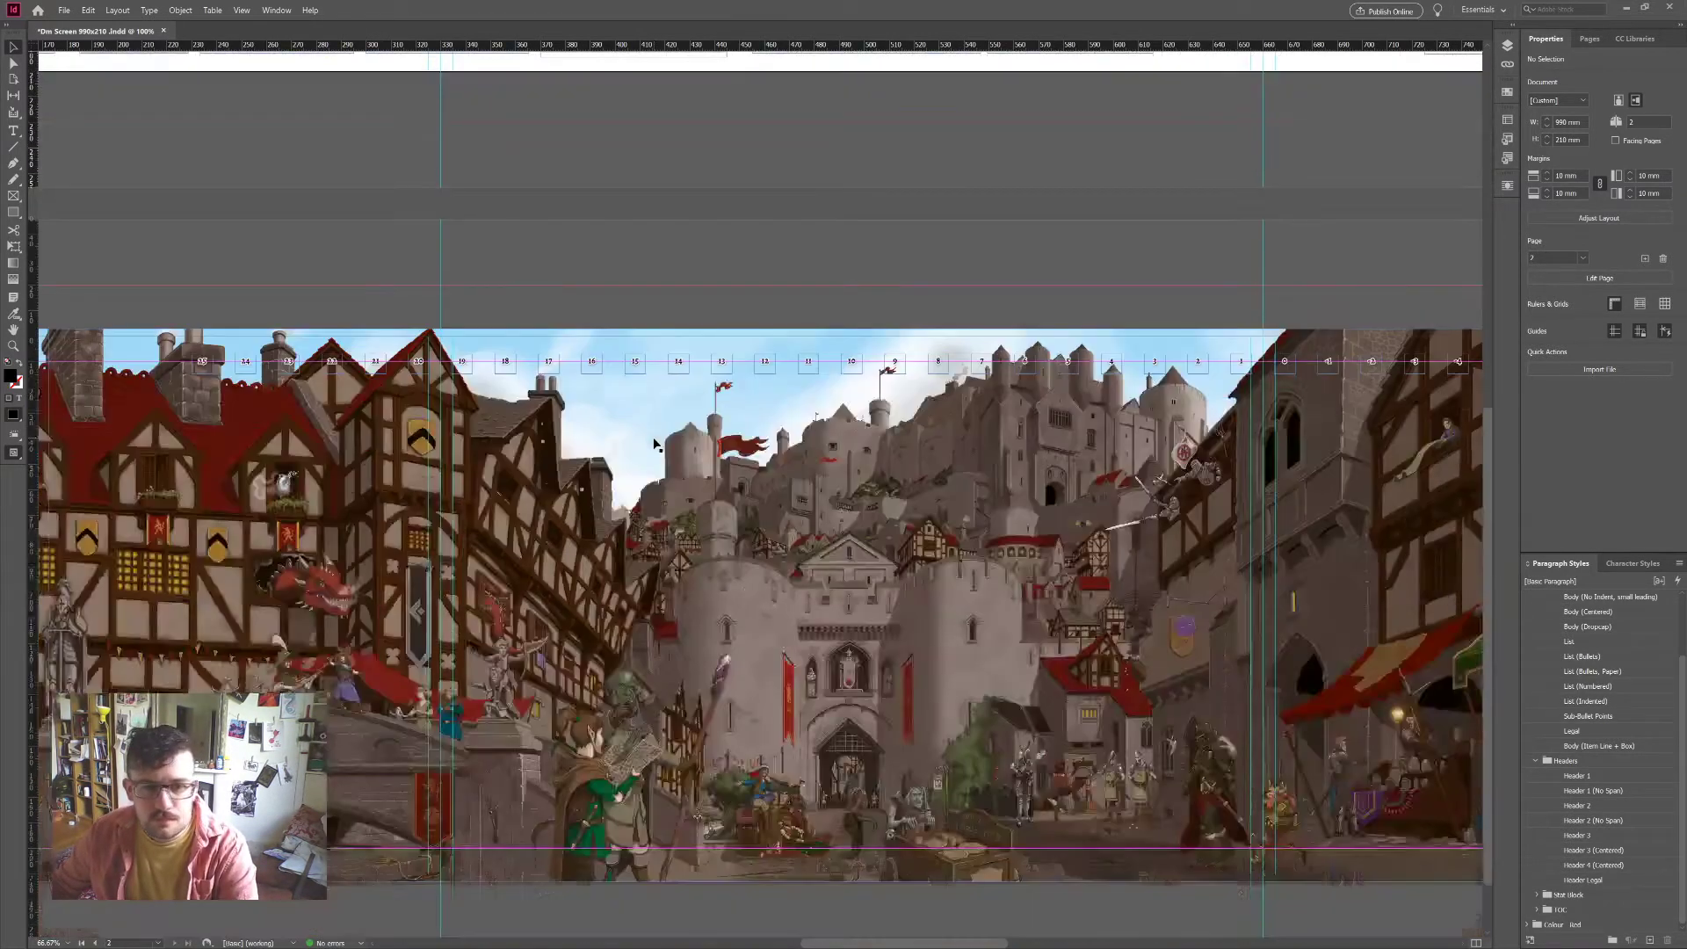
scroll(655, 444, "down", 1)
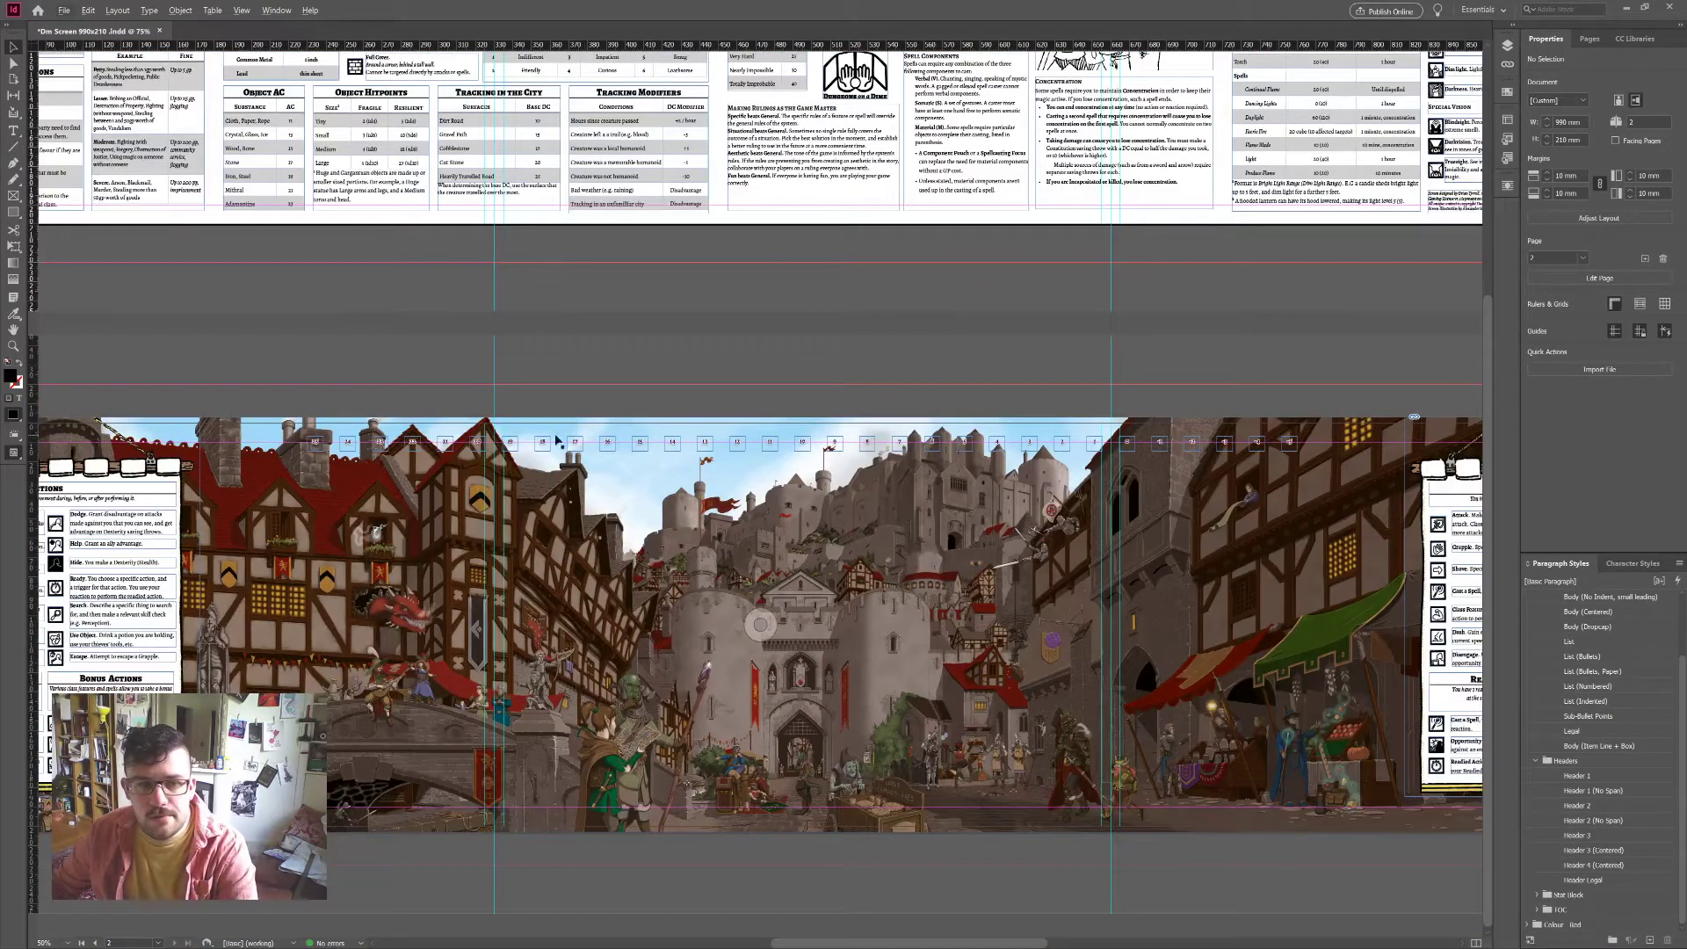
left_click(317, 446)
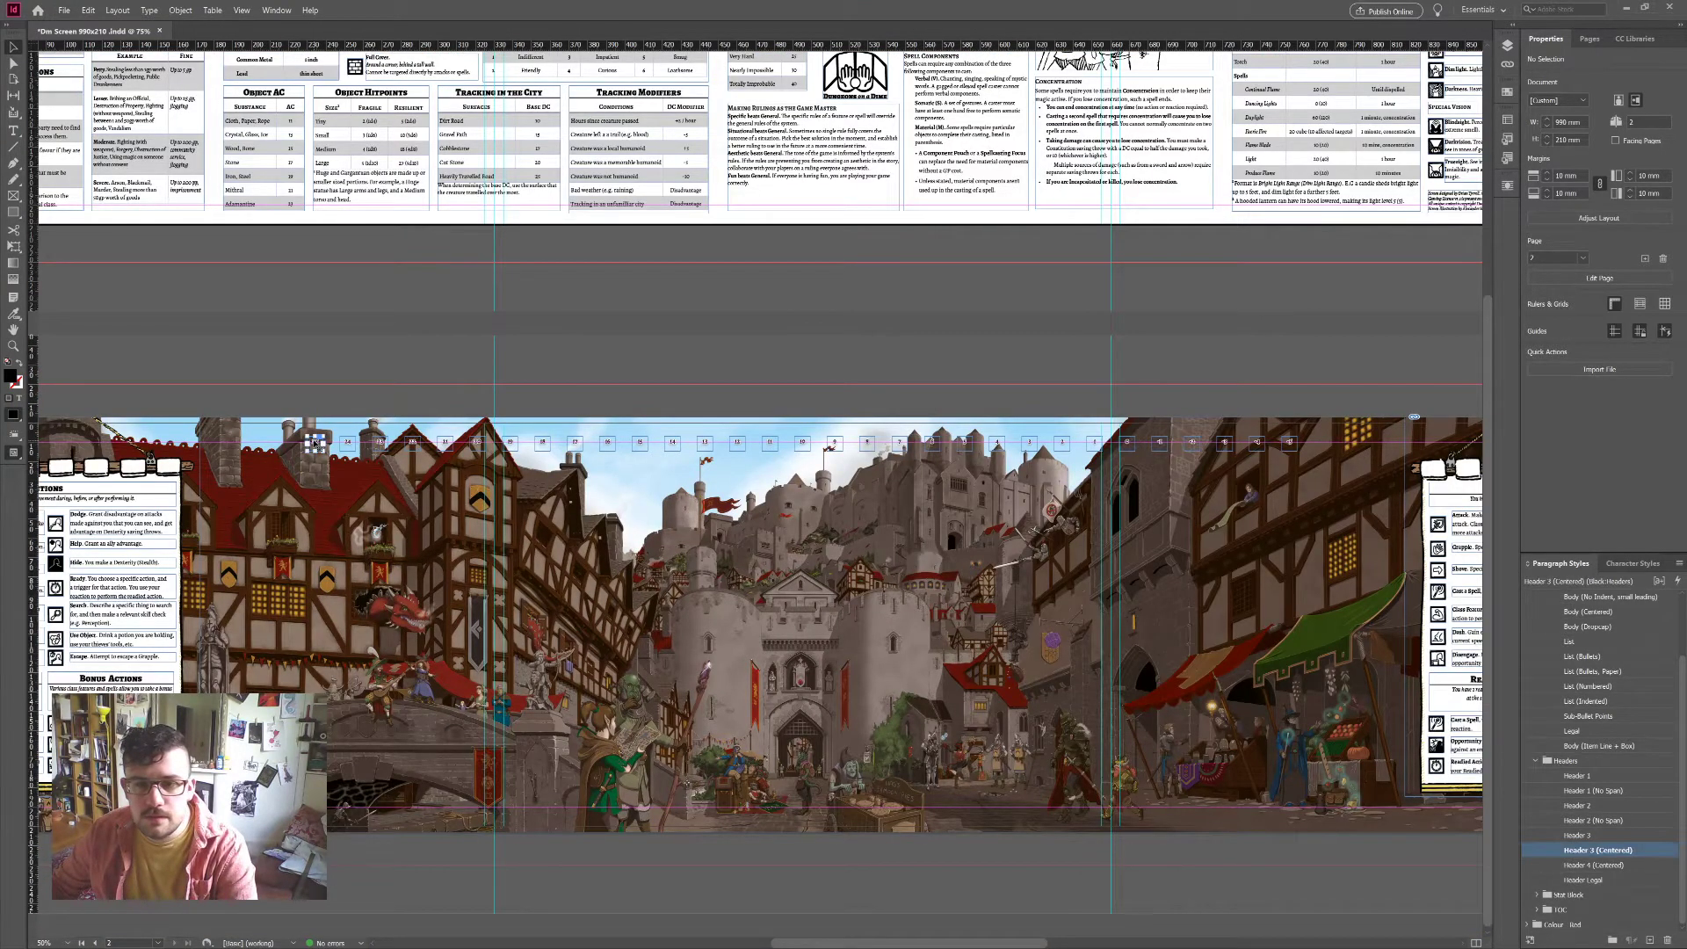
left_click(1031, 376)
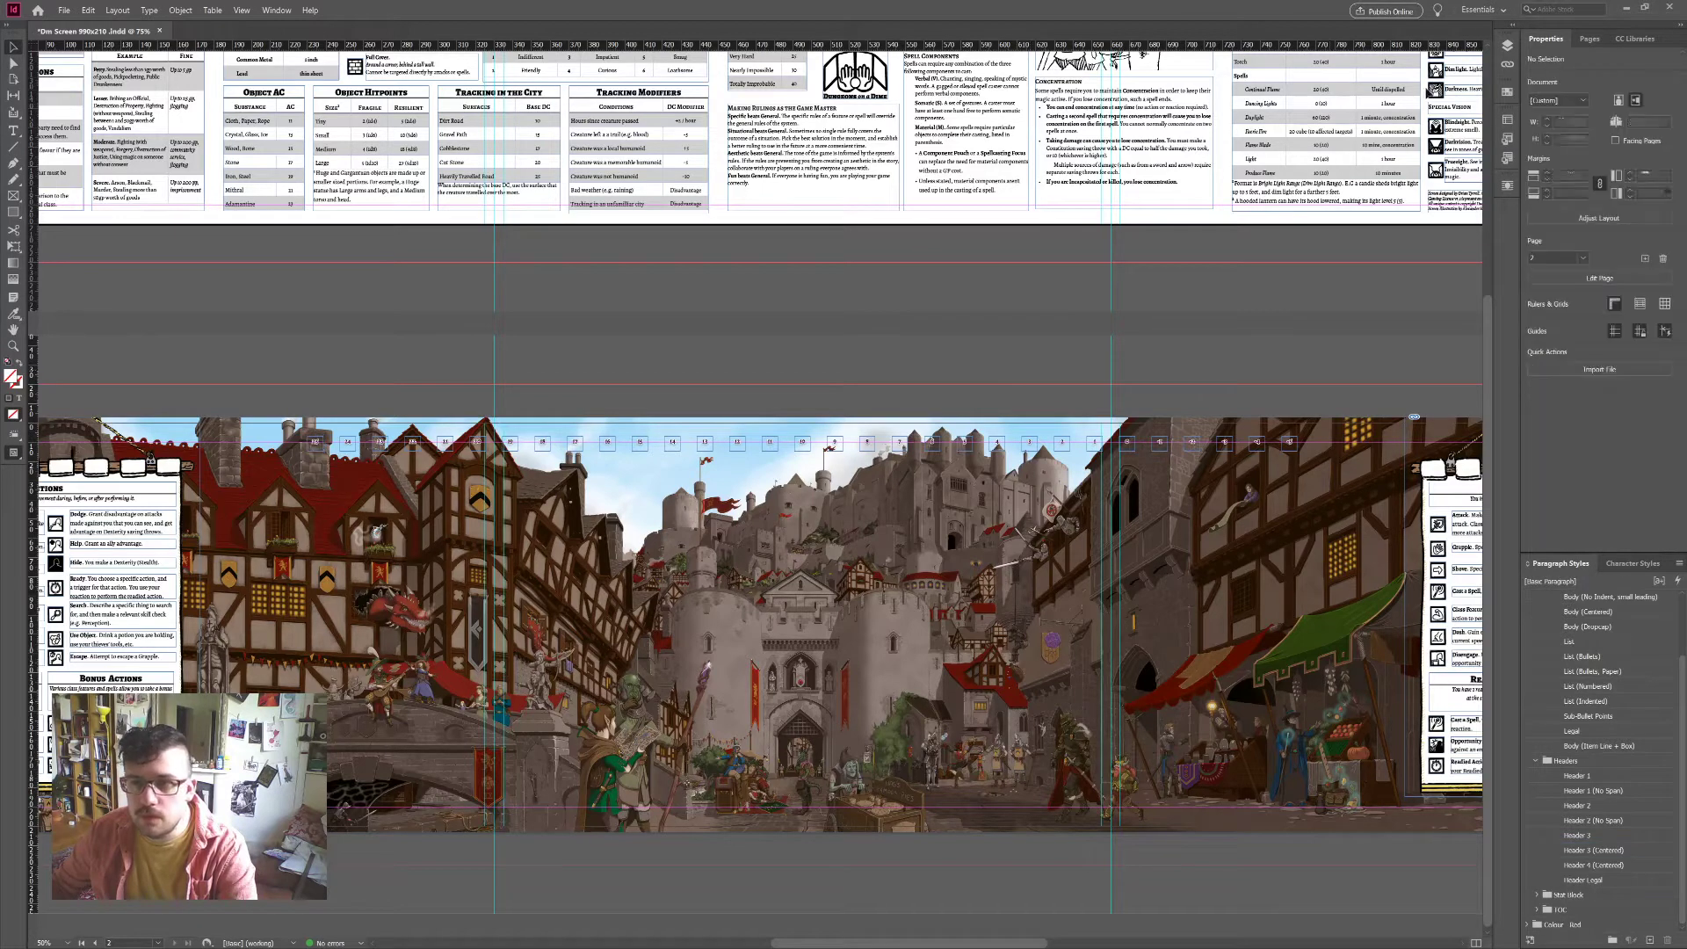
left_click(1230, 580)
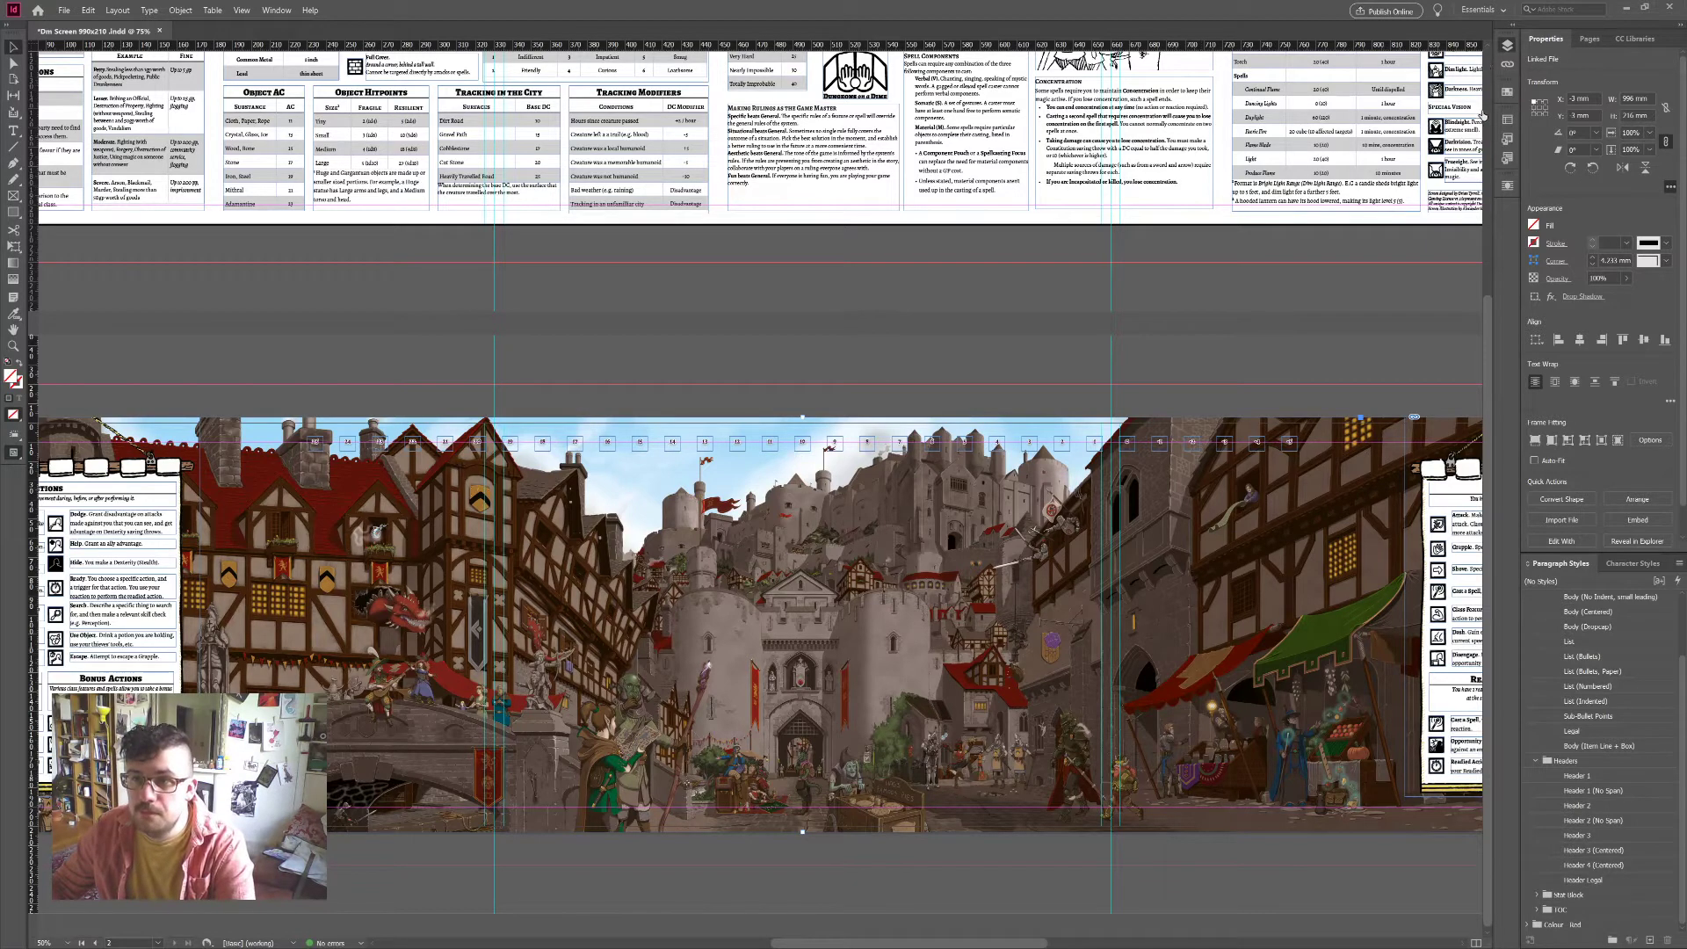
left_click(1018, 318)
Step: Delete the surplus numbered boxes at the right end of the city artwork
scroll(935, 437, "up", 1)
scroll(934, 436, "down", 1)
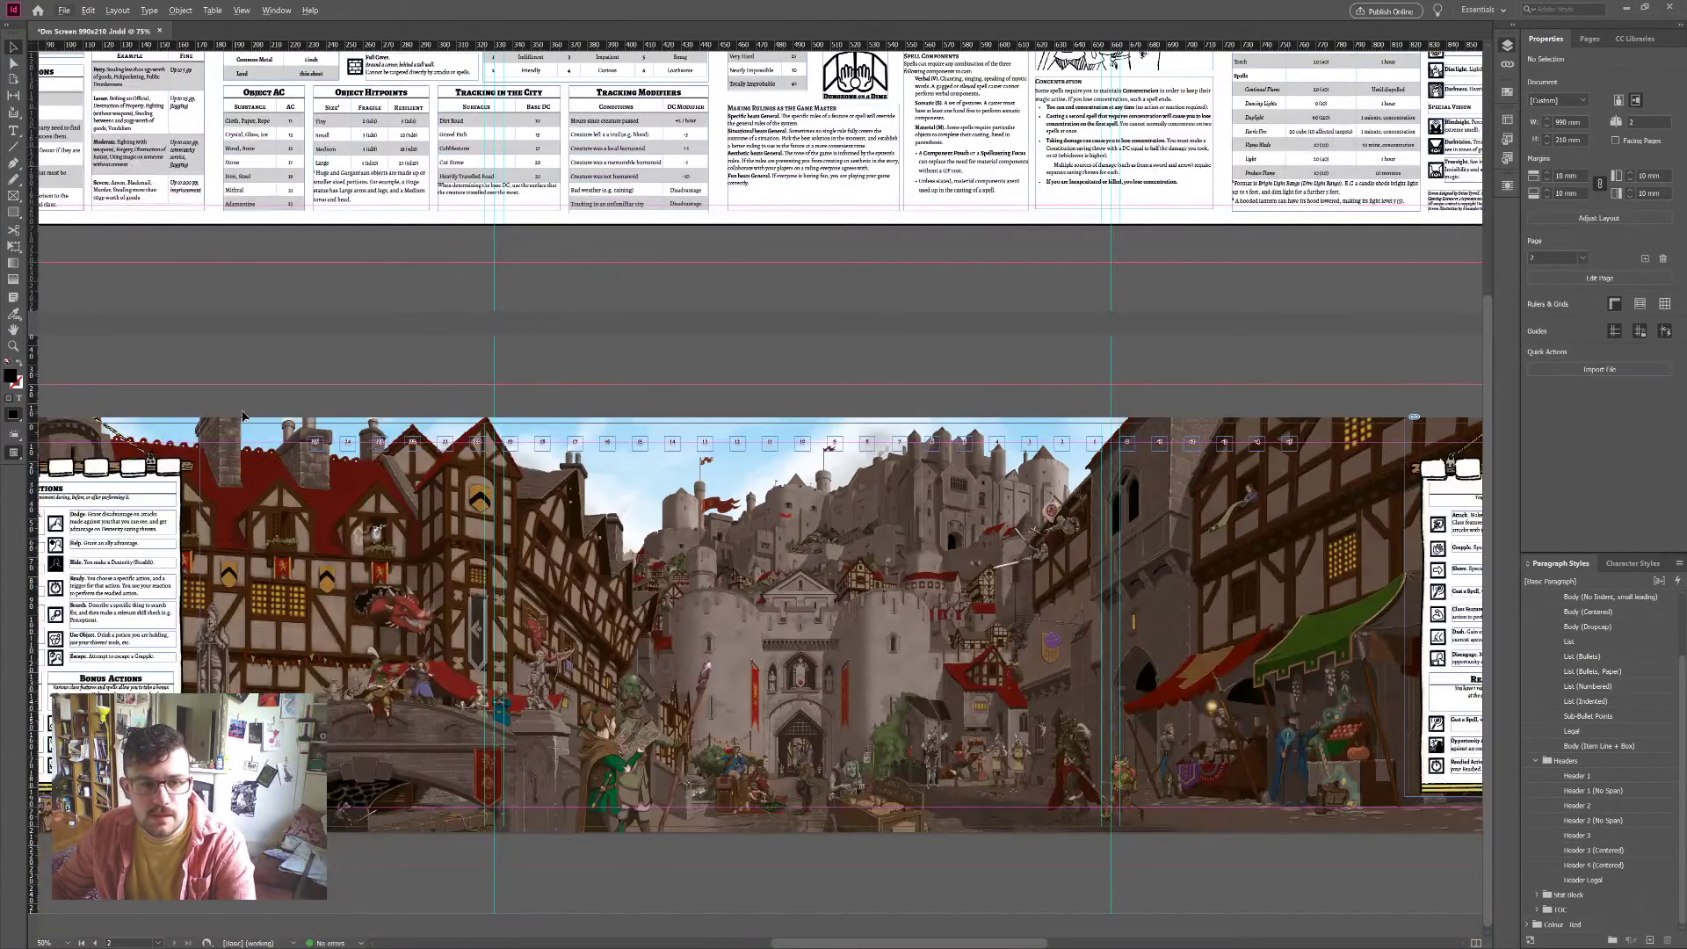
left_click_drag(267, 351, 431, 472)
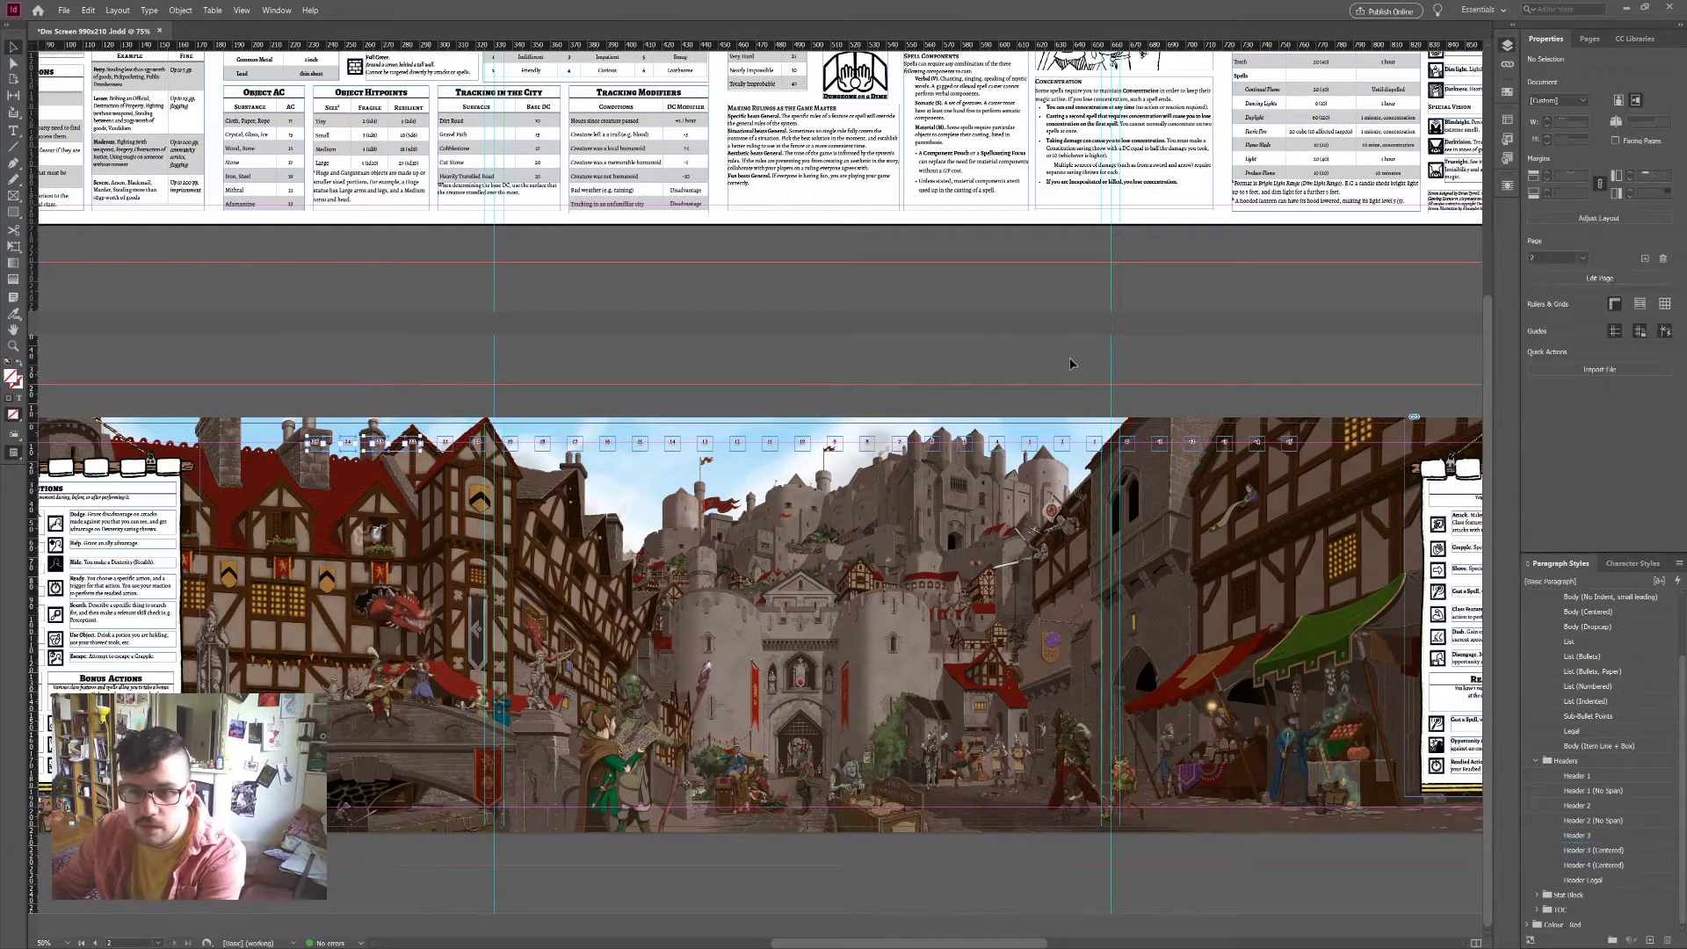
left_click(1073, 389)
left_click_drag(1101, 412, 1317, 472)
key("Delete")
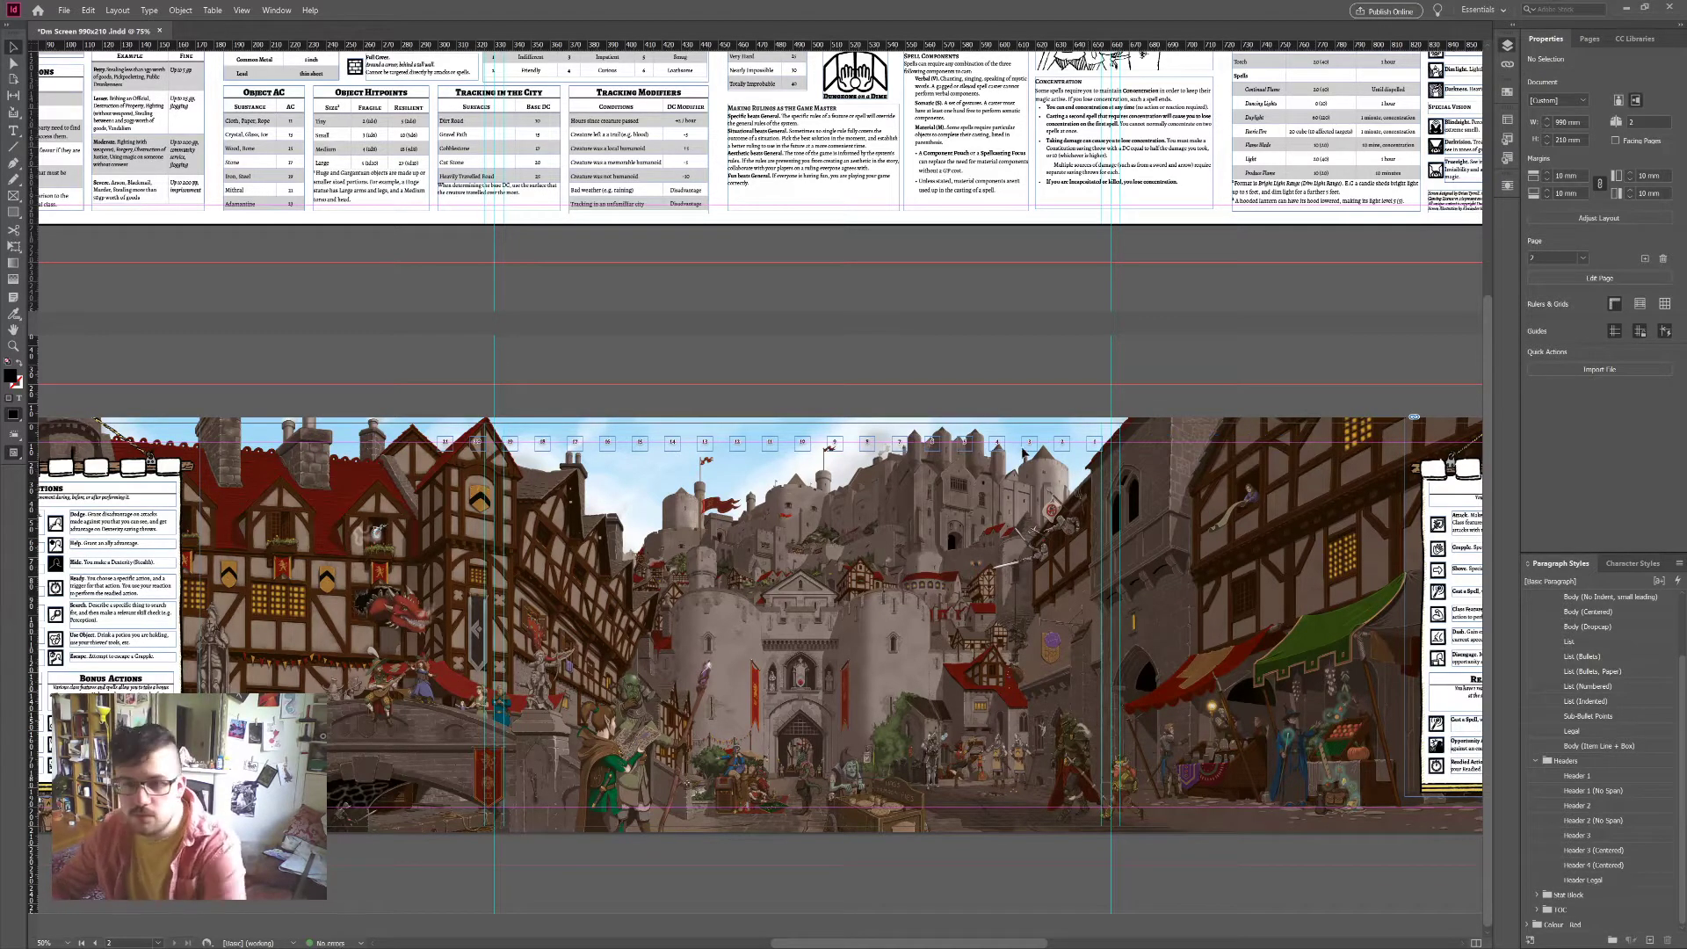
Step: Move boxes 1 through 9 off the city artwork into a row on the pasteboard
scroll(1024, 477, "up", 2)
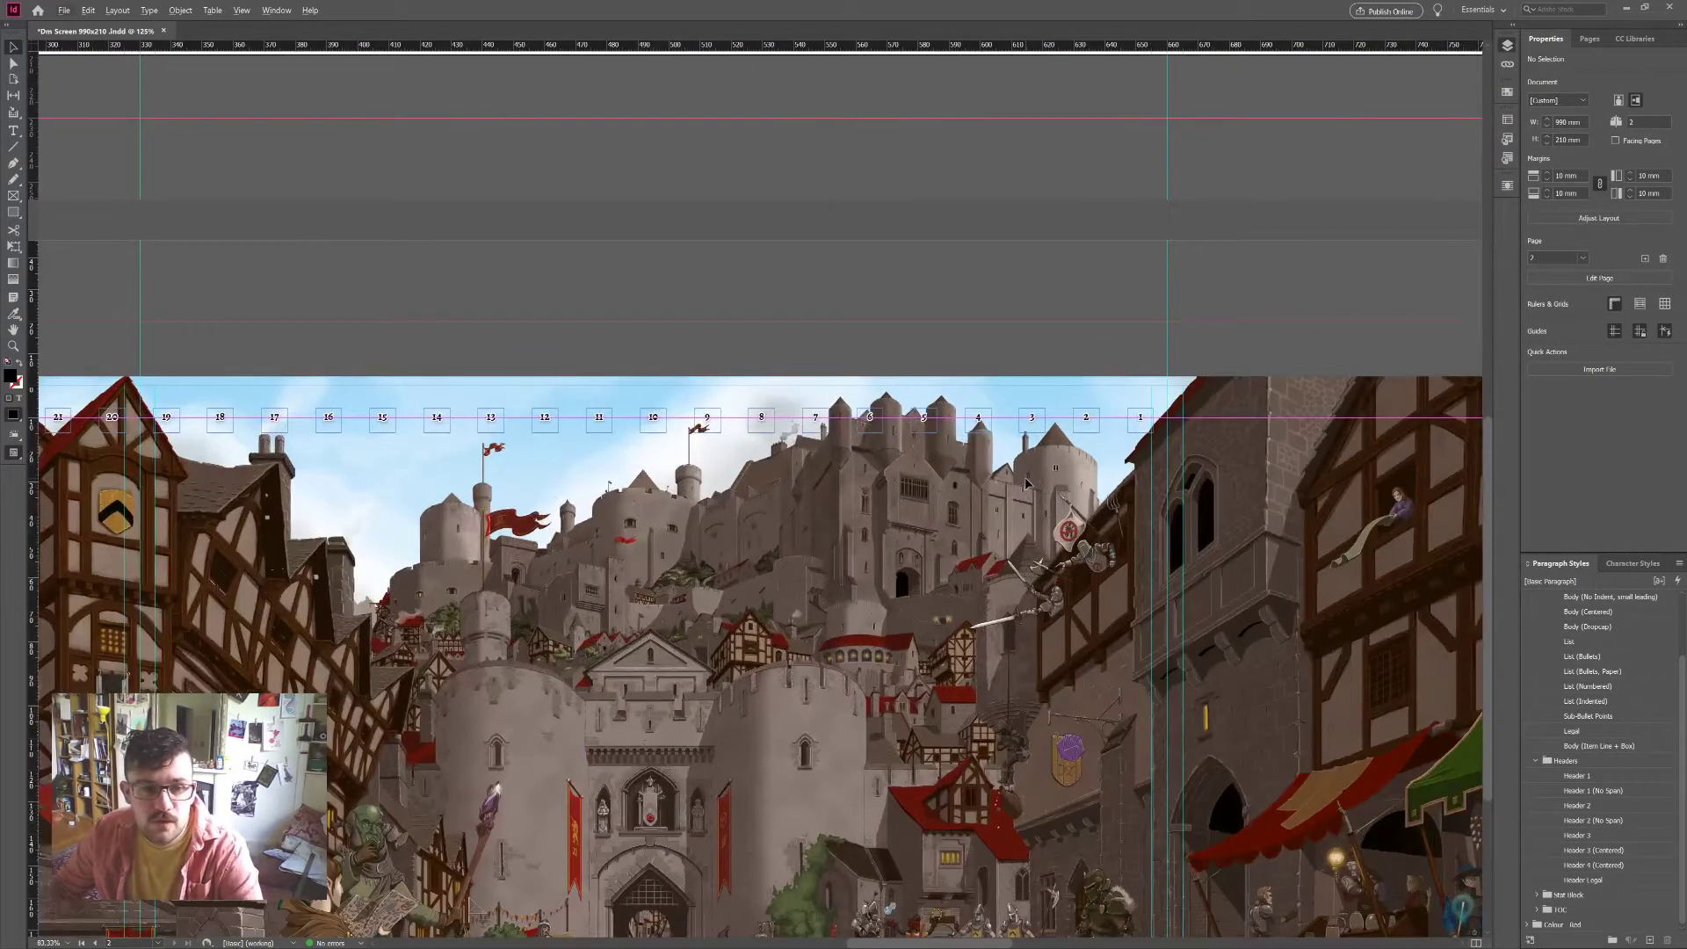
scroll(1025, 477, "left", 2)
left_click_drag(1258, 419, 387, 303)
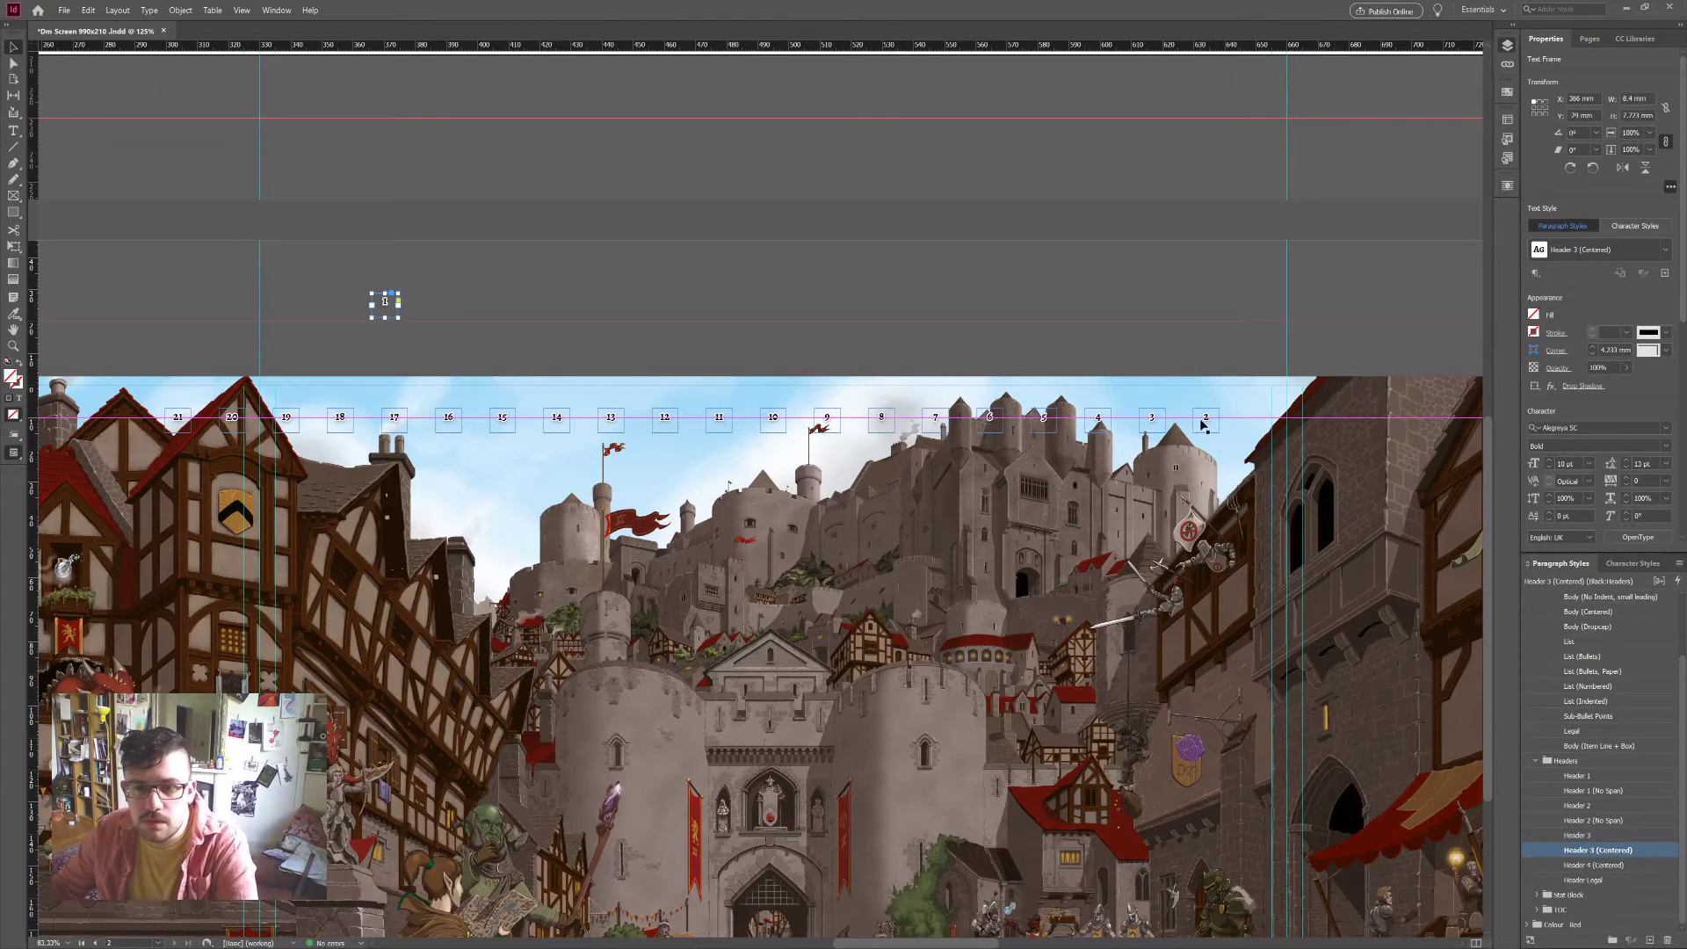
left_click_drag(1204, 422, 412, 308)
left_click_drag(1152, 421, 431, 300)
left_click_drag(1097, 418, 466, 304)
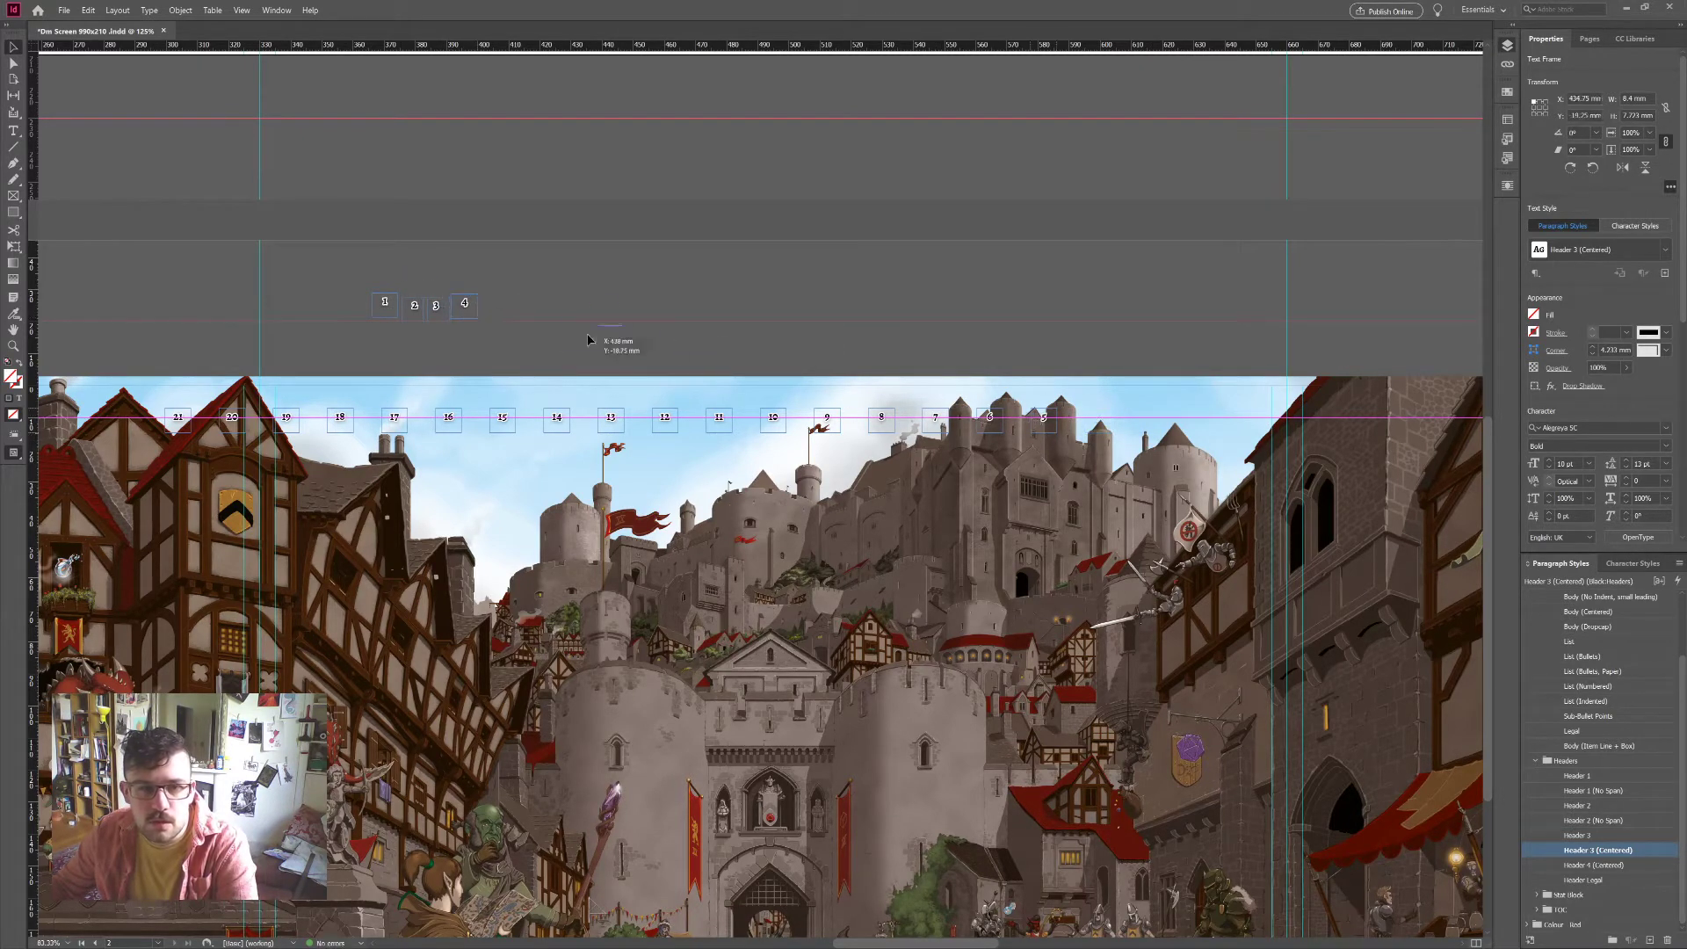
left_click_drag(588, 340, 499, 318)
left_click_drag(990, 421, 536, 314)
left_click_drag(935, 418, 564, 301)
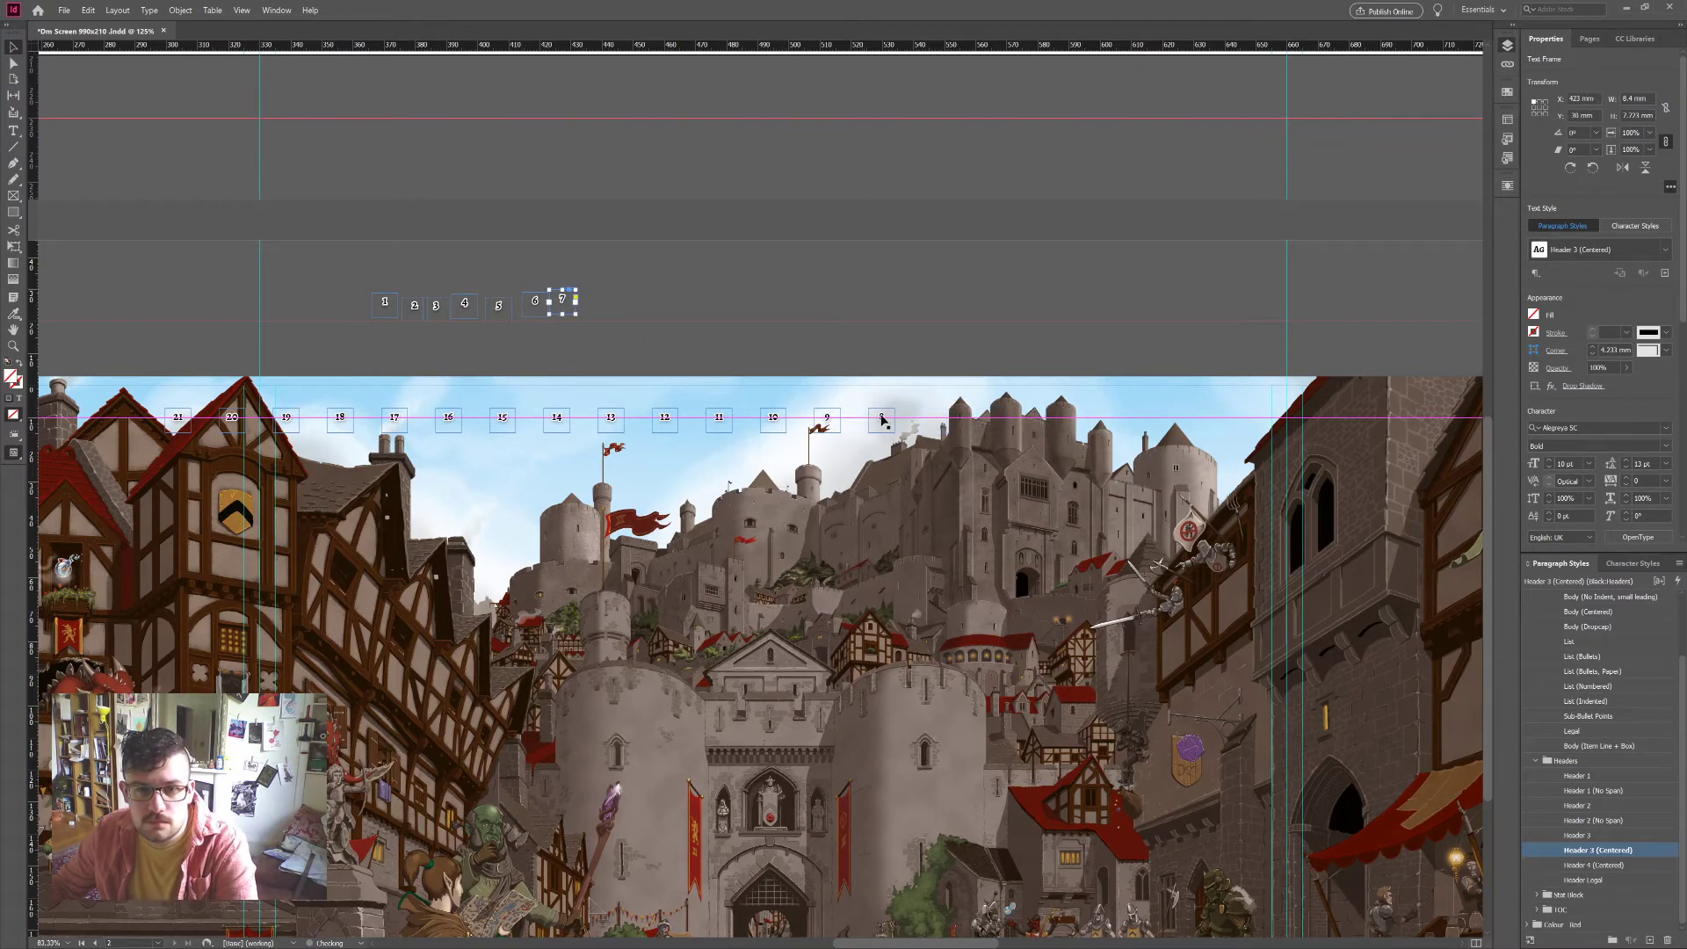
left_click_drag(882, 421, 606, 319)
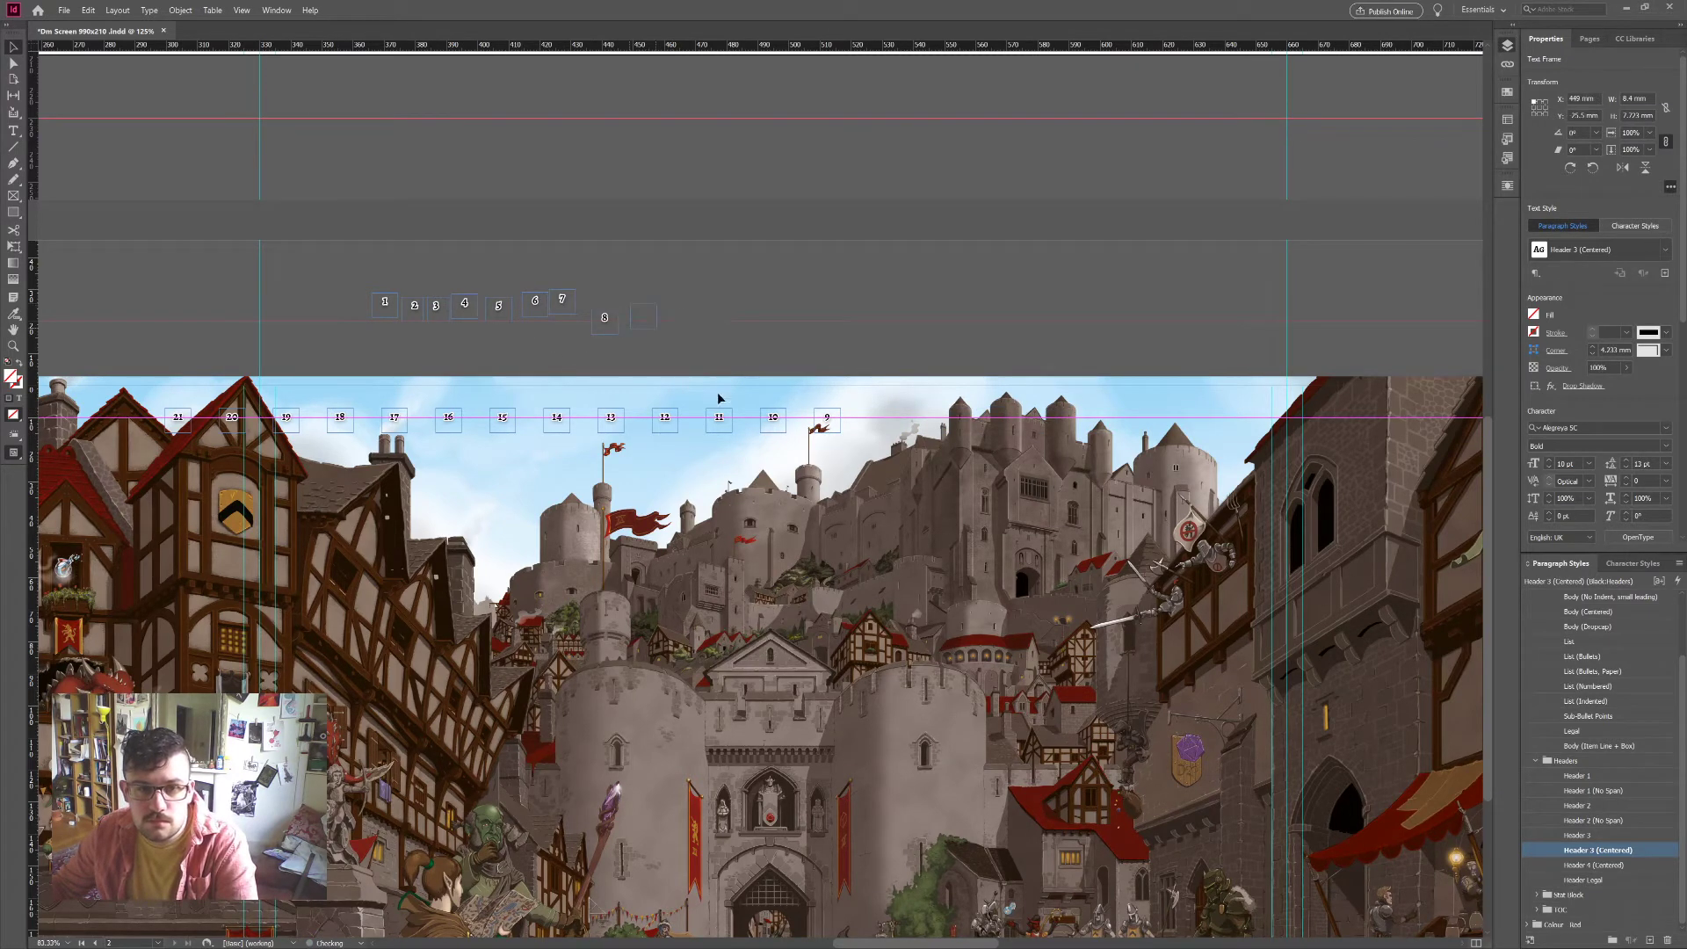
left_click_drag(826, 420, 643, 315)
Step: Move boxes 10 through 21 off the artwork, continuing the pasteboard row
left_click_drag(775, 420, 703, 351)
left_click_drag(719, 420, 747, 350)
left_click_drag(665, 420, 788, 350)
left_click_drag(612, 420, 848, 338)
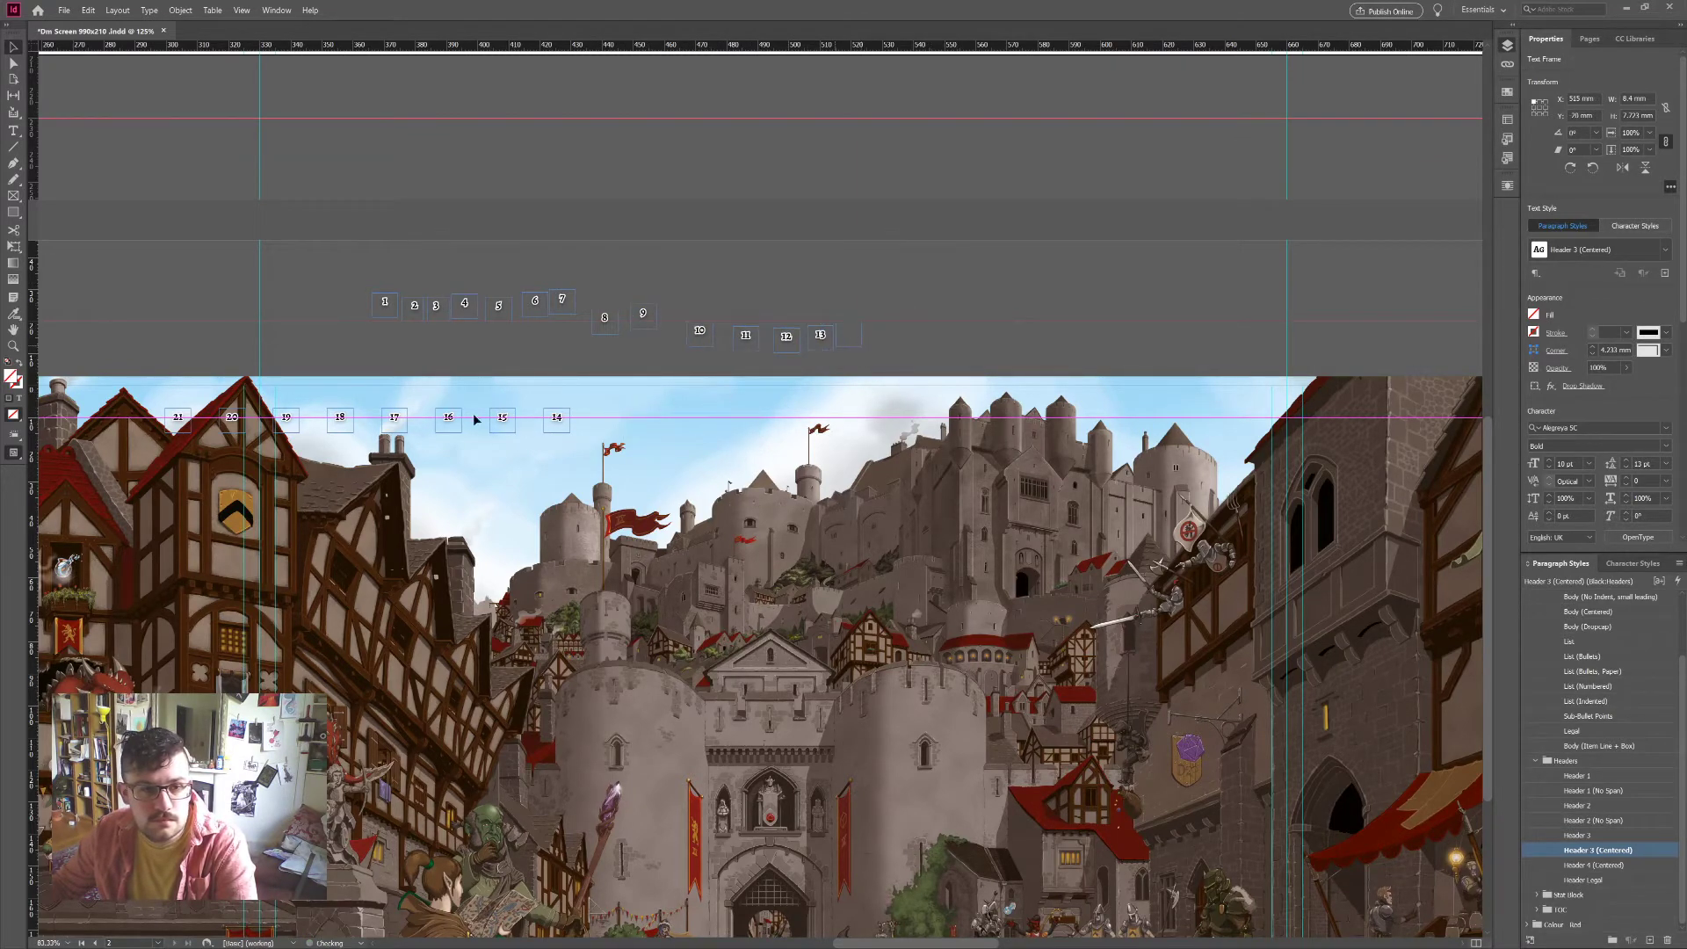
left_click_drag(501, 417, 848, 332)
left_click_drag(448, 418, 885, 332)
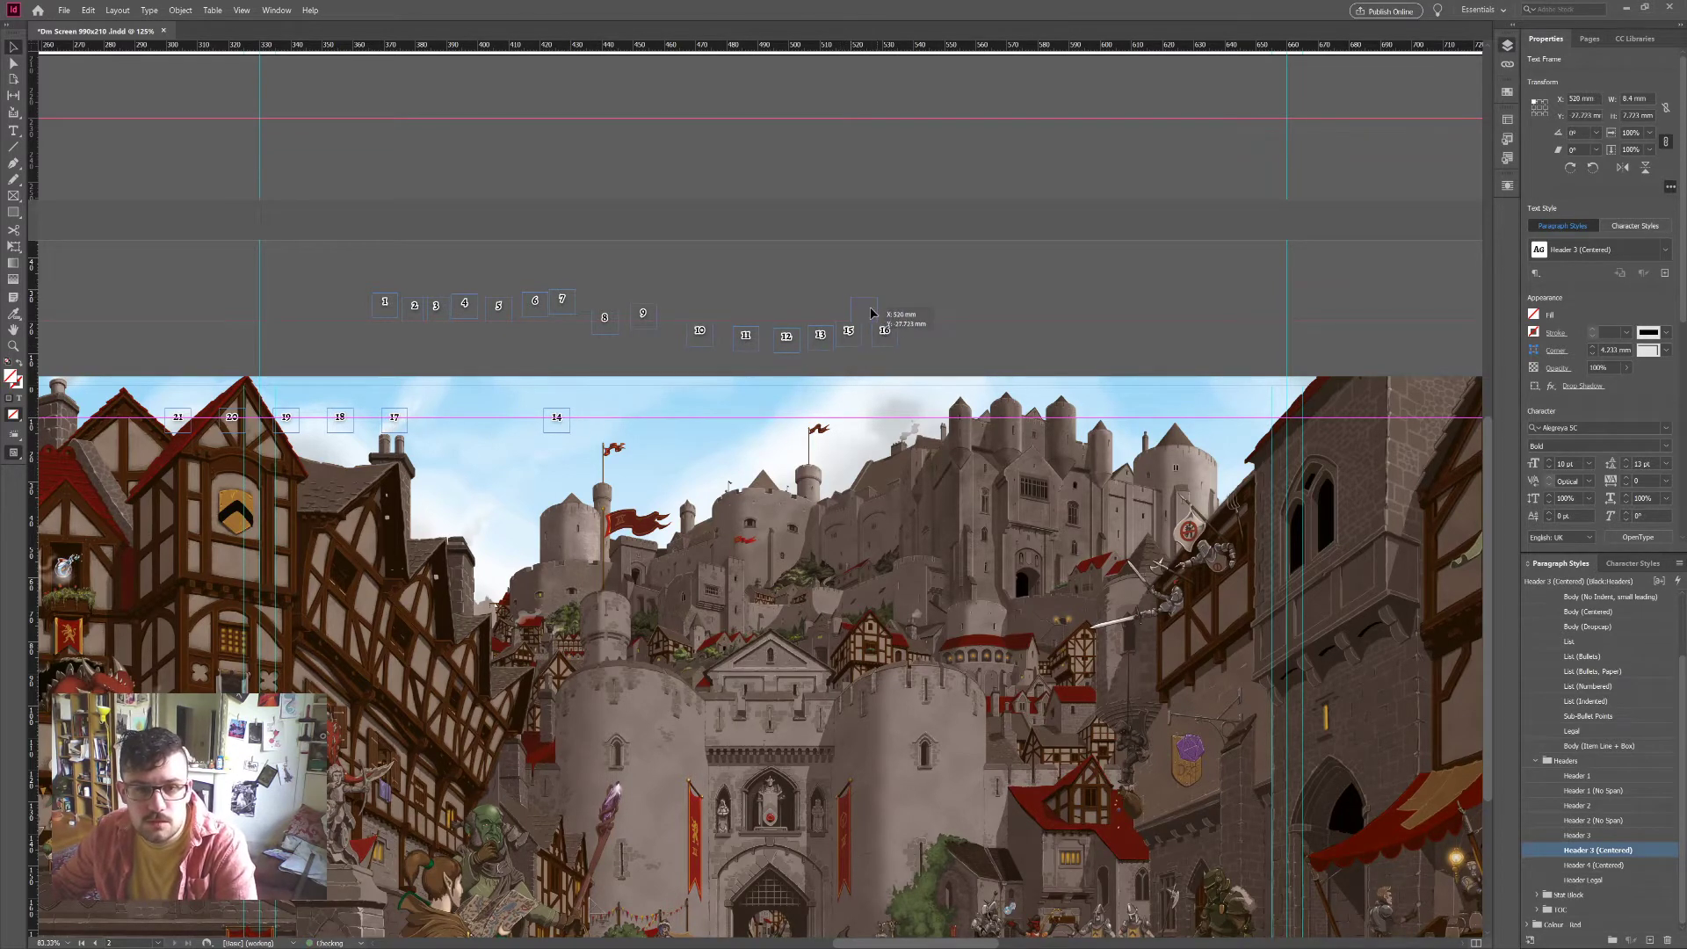
left_click_drag(557, 417, 864, 307)
left_click_drag(386, 430, 920, 332)
left_click_drag(544, 436, 951, 338)
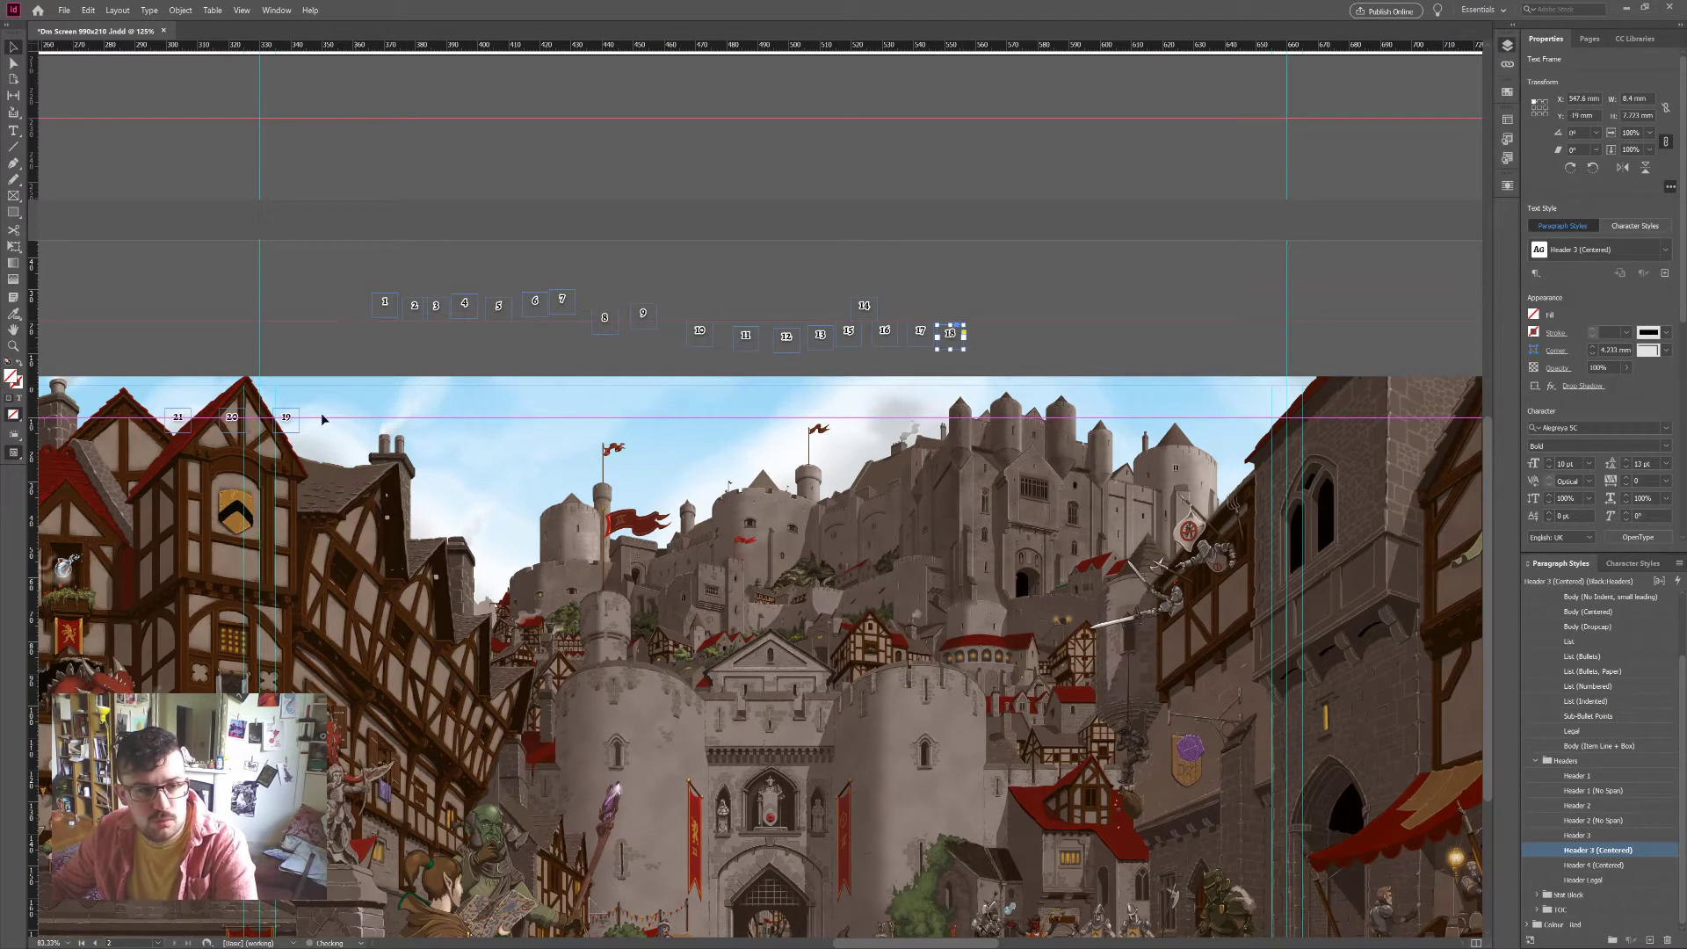
left_click_drag(294, 426, 989, 339)
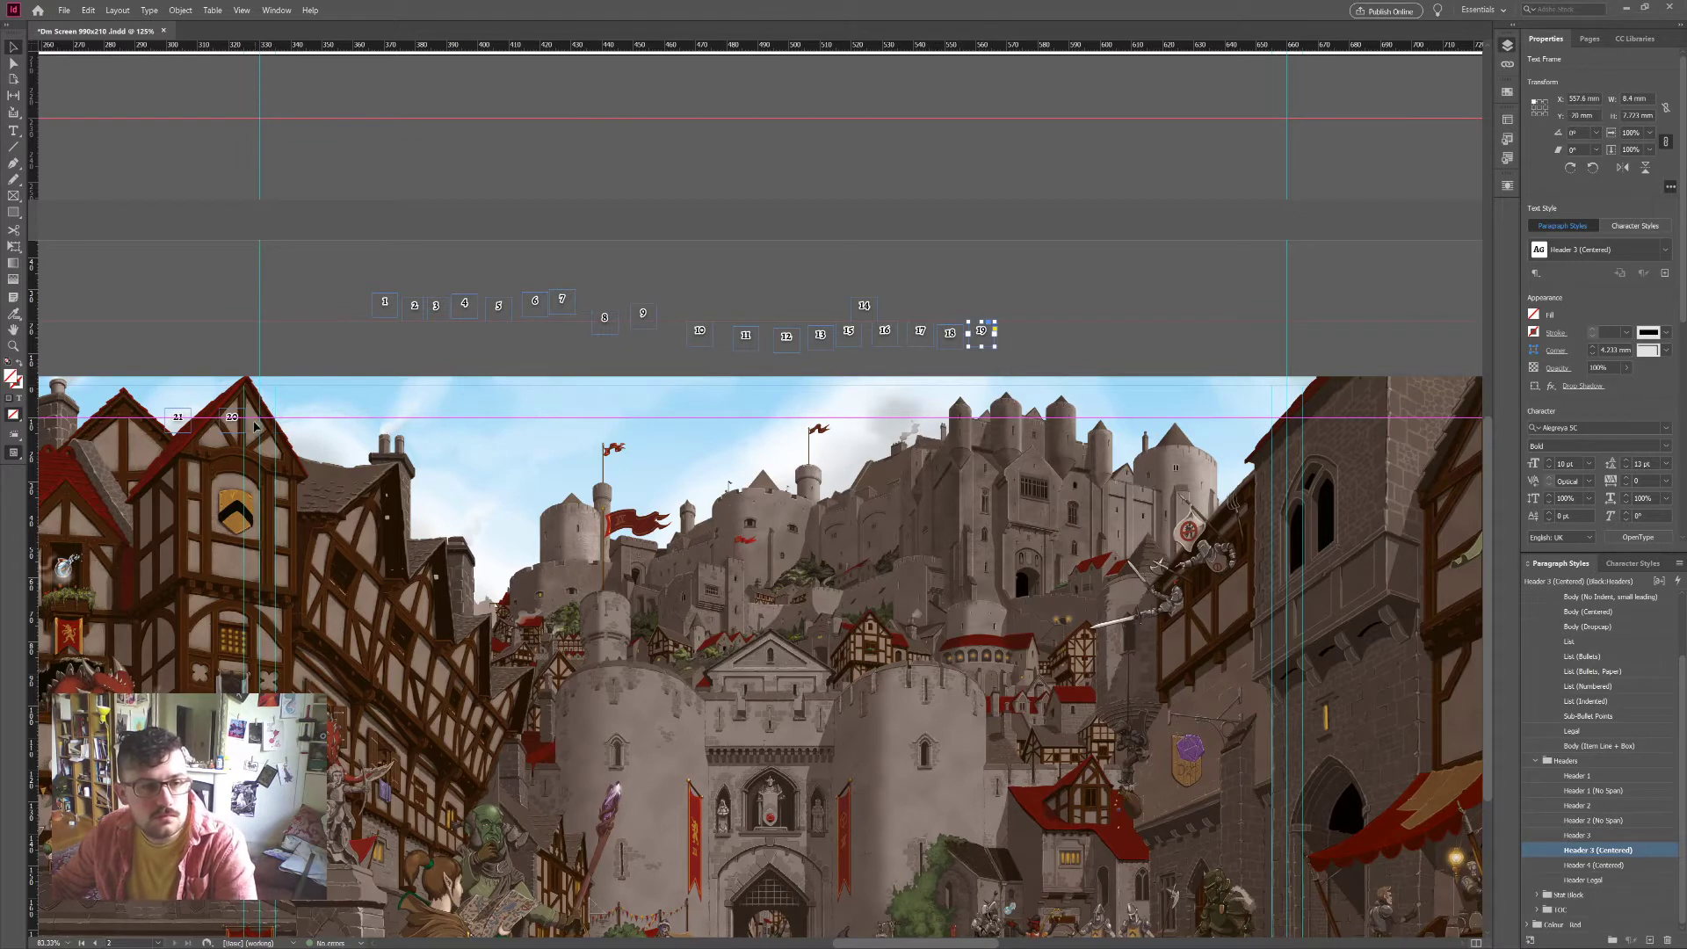
left_click_drag(254, 427, 1036, 345)
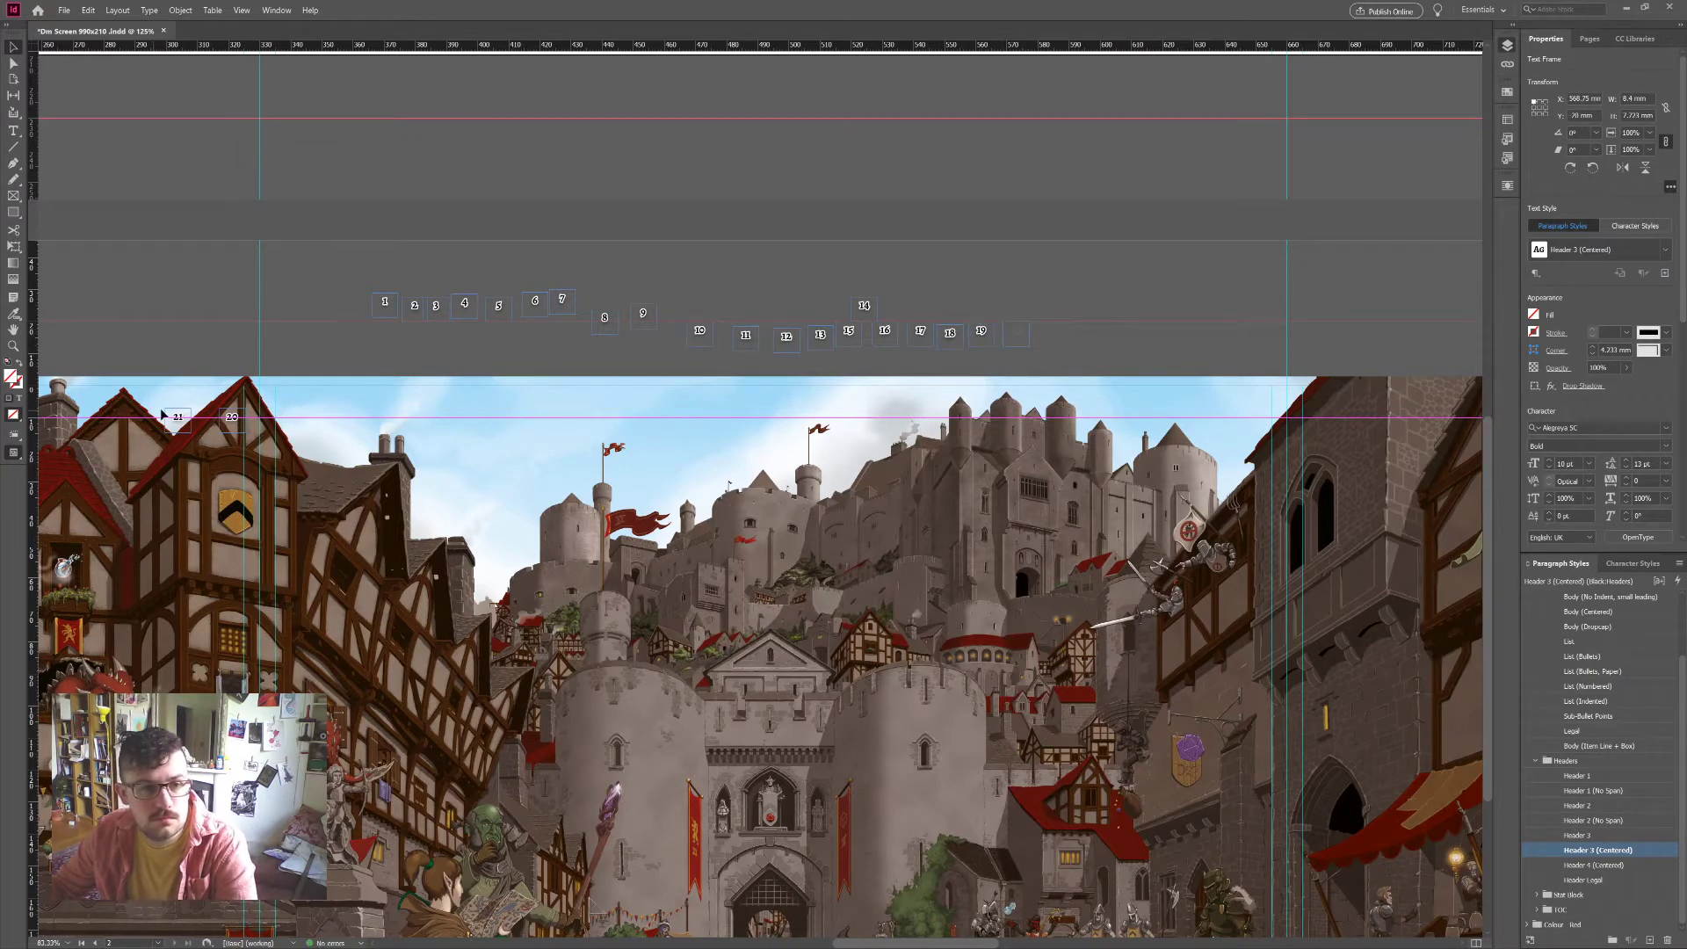
left_click_drag(162, 415, 1049, 332)
Step: Select all the scattered number boxes on the pasteboard with the Selection tool
key("t")
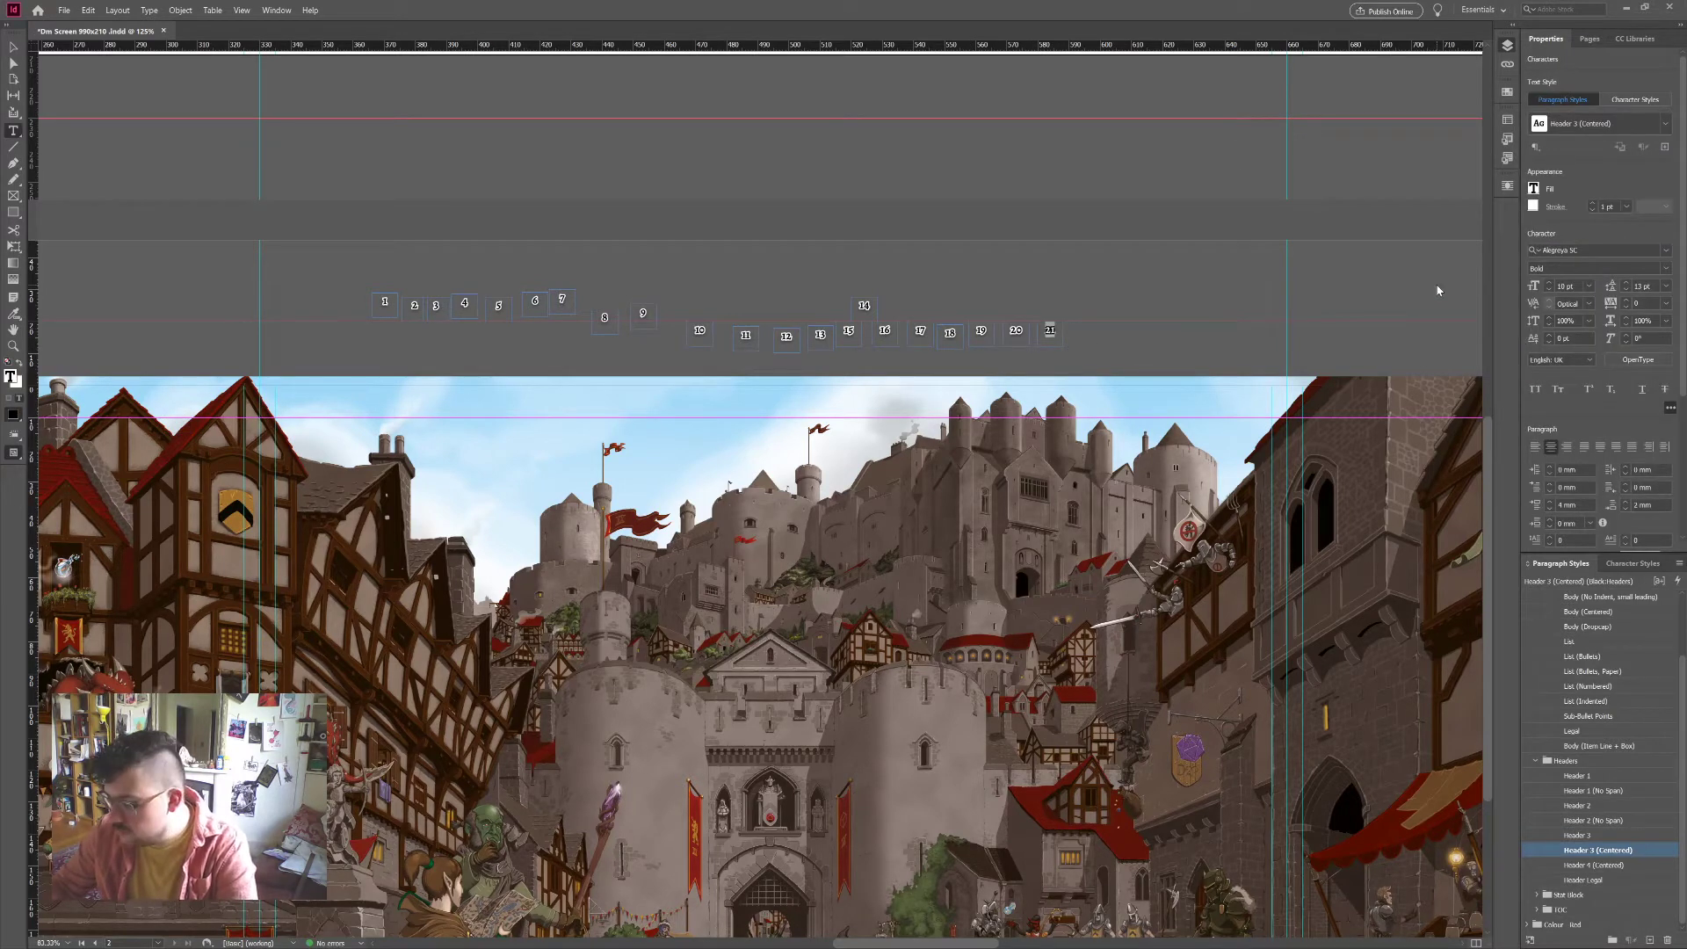
left_click(16, 48)
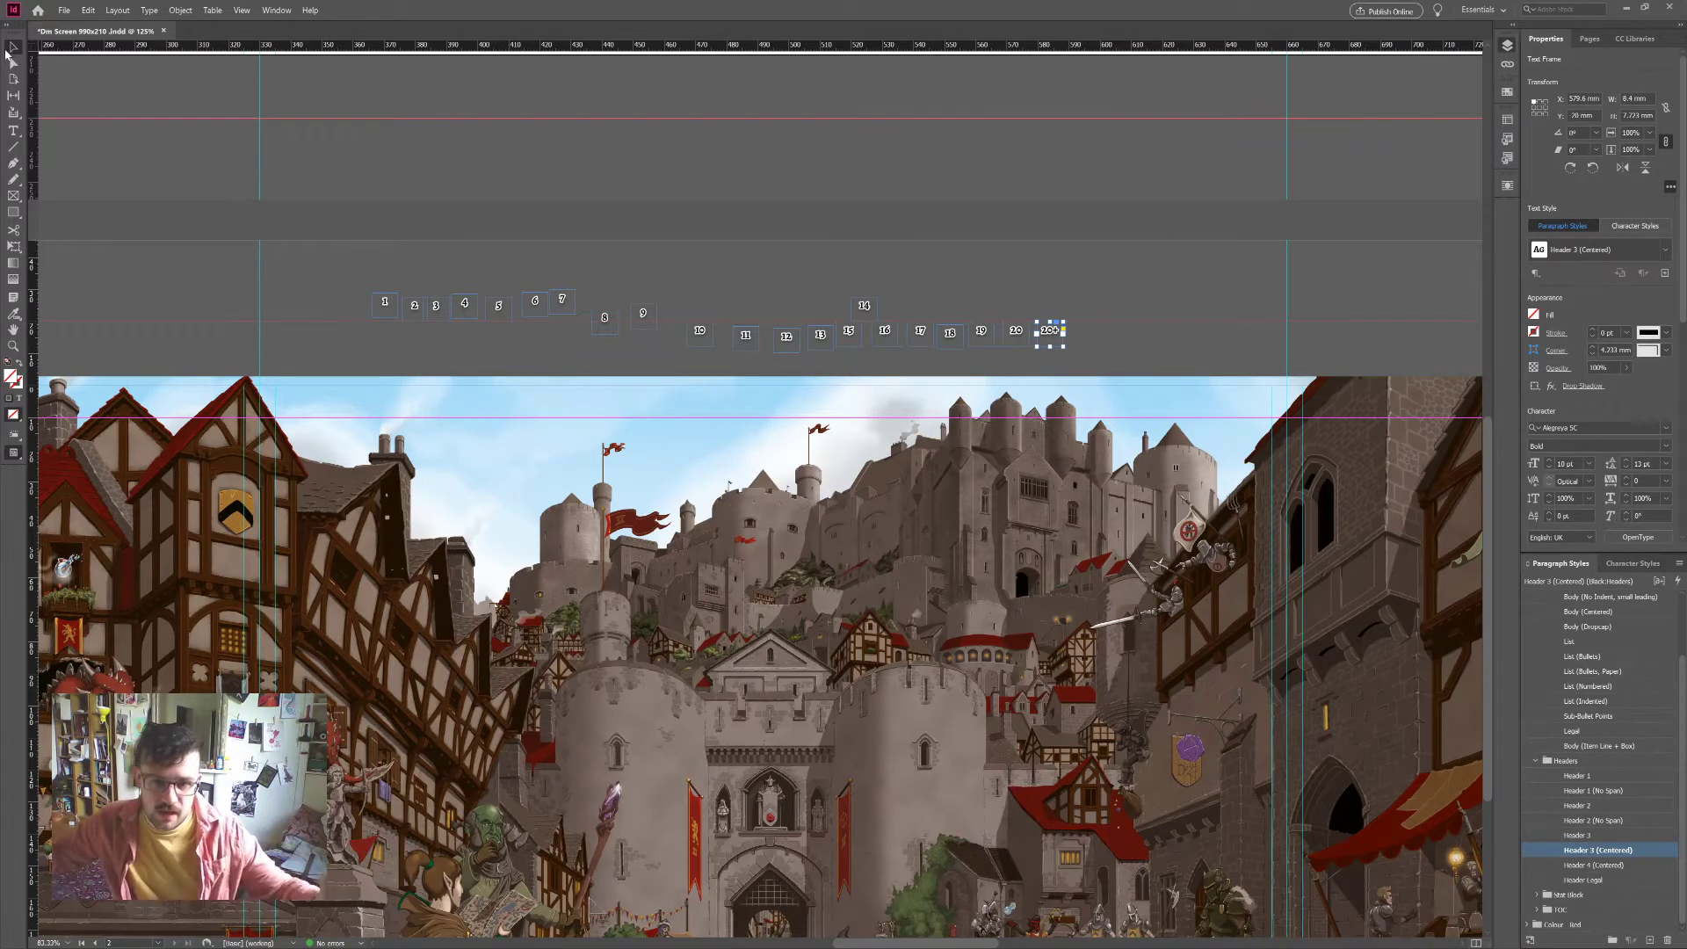
left_click_drag(355, 266, 1076, 373)
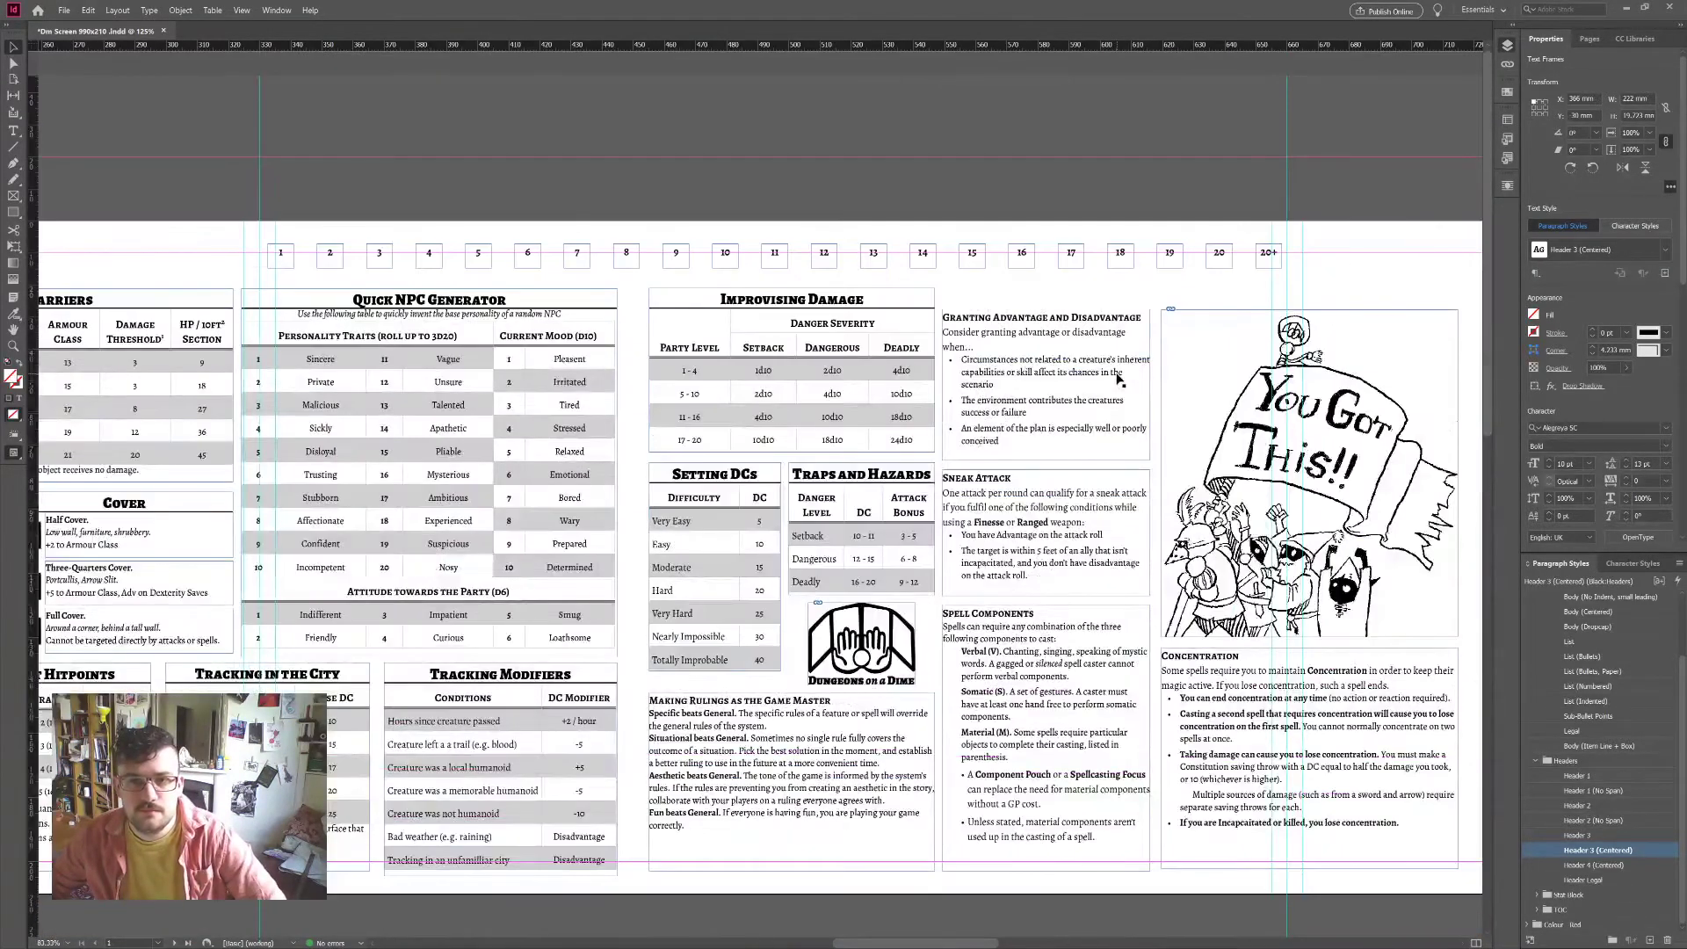
Step: Retype box 21 in the castle page's top row as 21+
scroll(1118, 378, "down", 5)
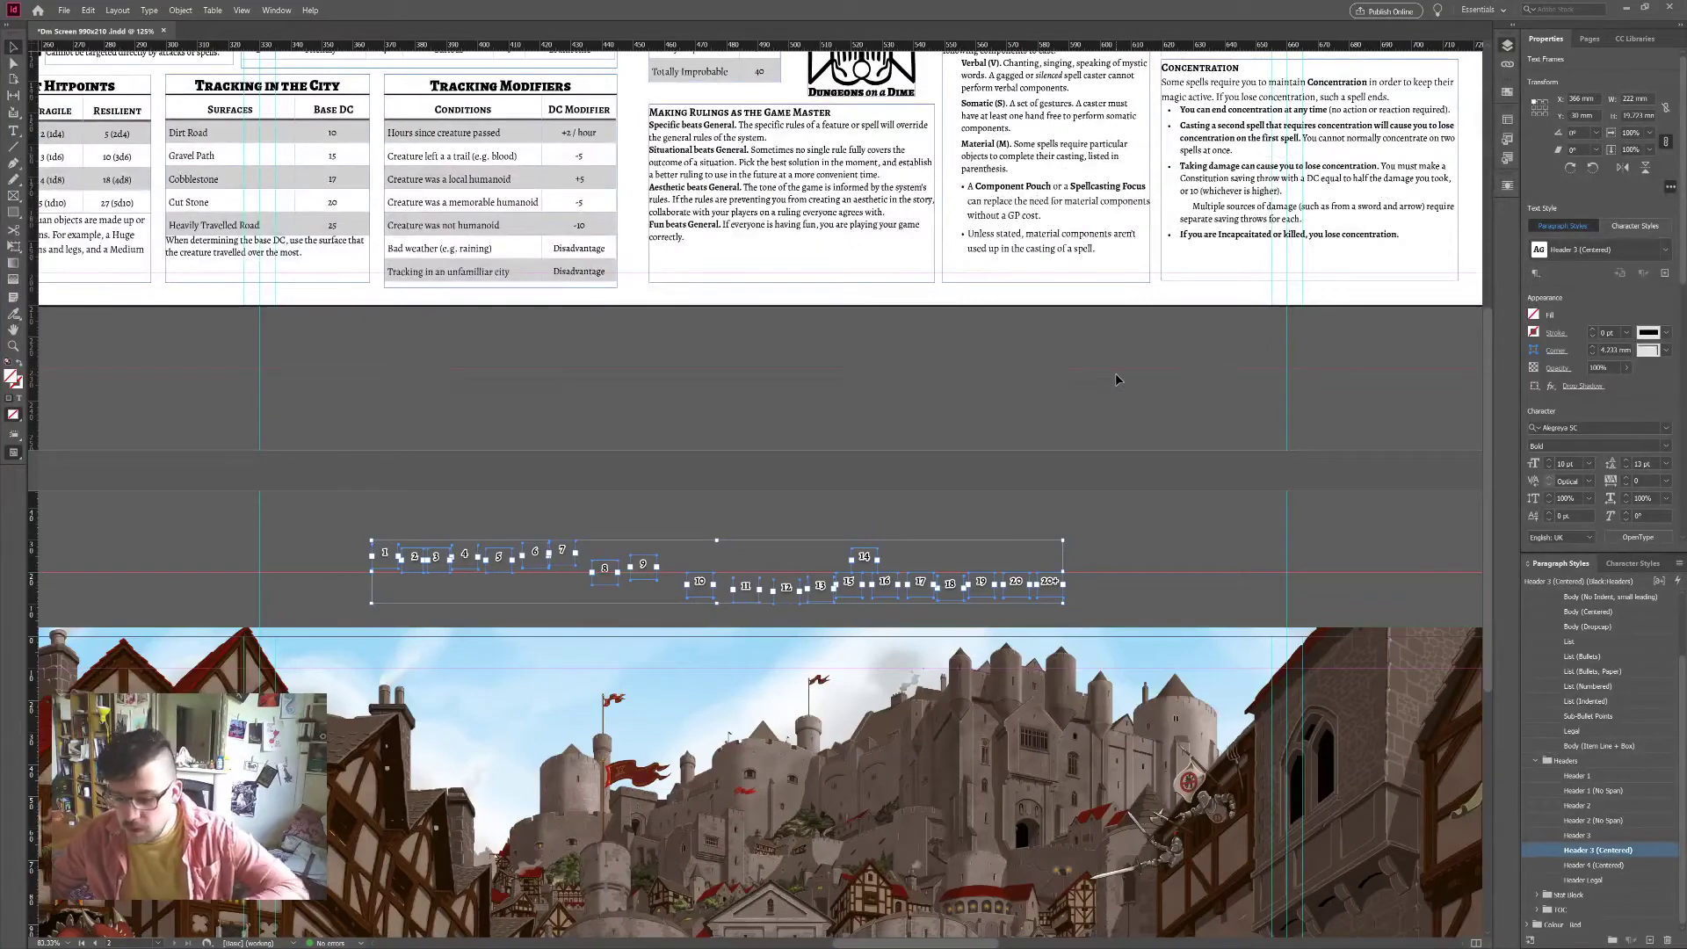
scroll(1115, 372, "down", 1)
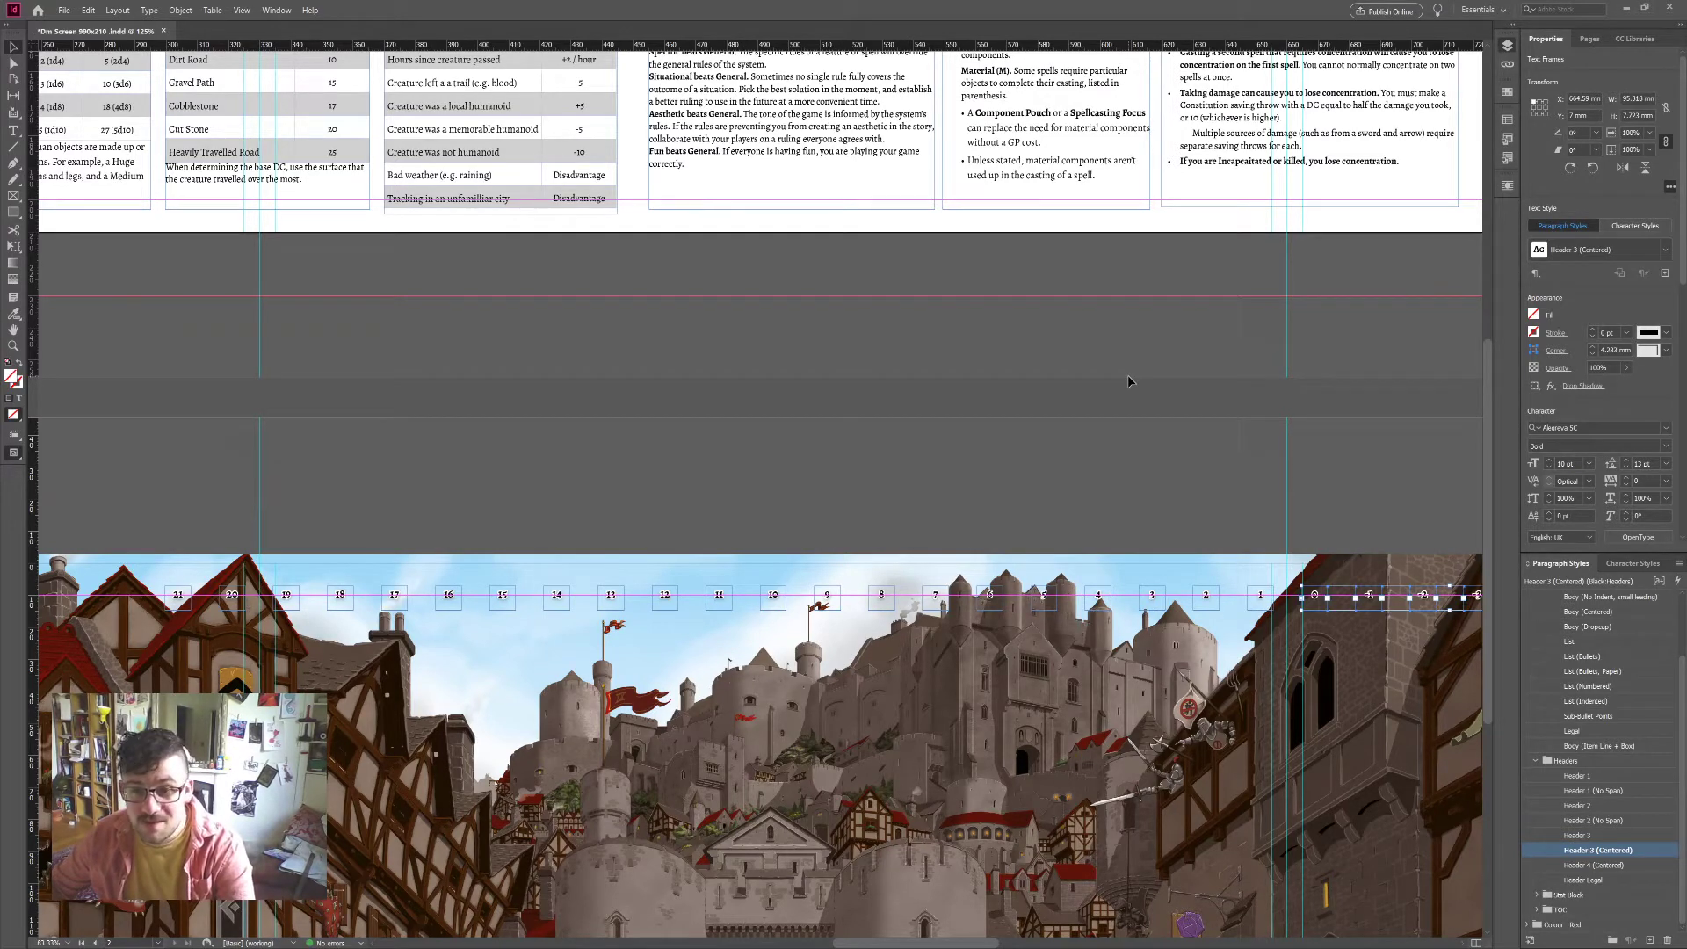
left_click(1126, 375)
scroll(1116, 439, "left", 5)
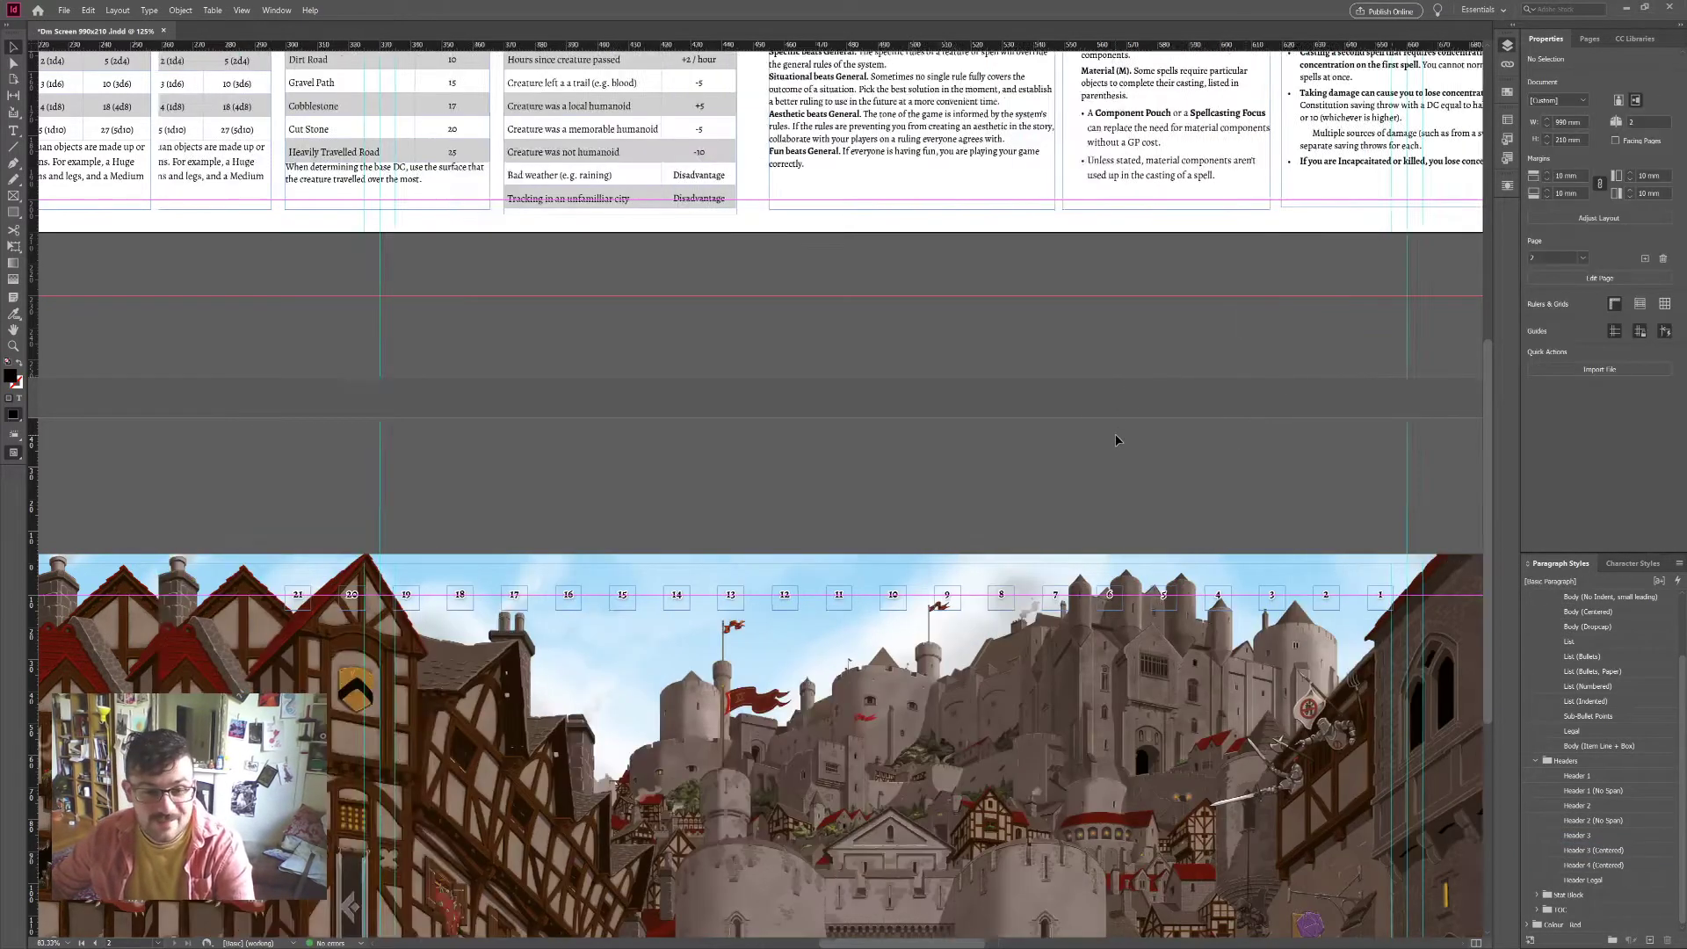
double_click(661, 597)
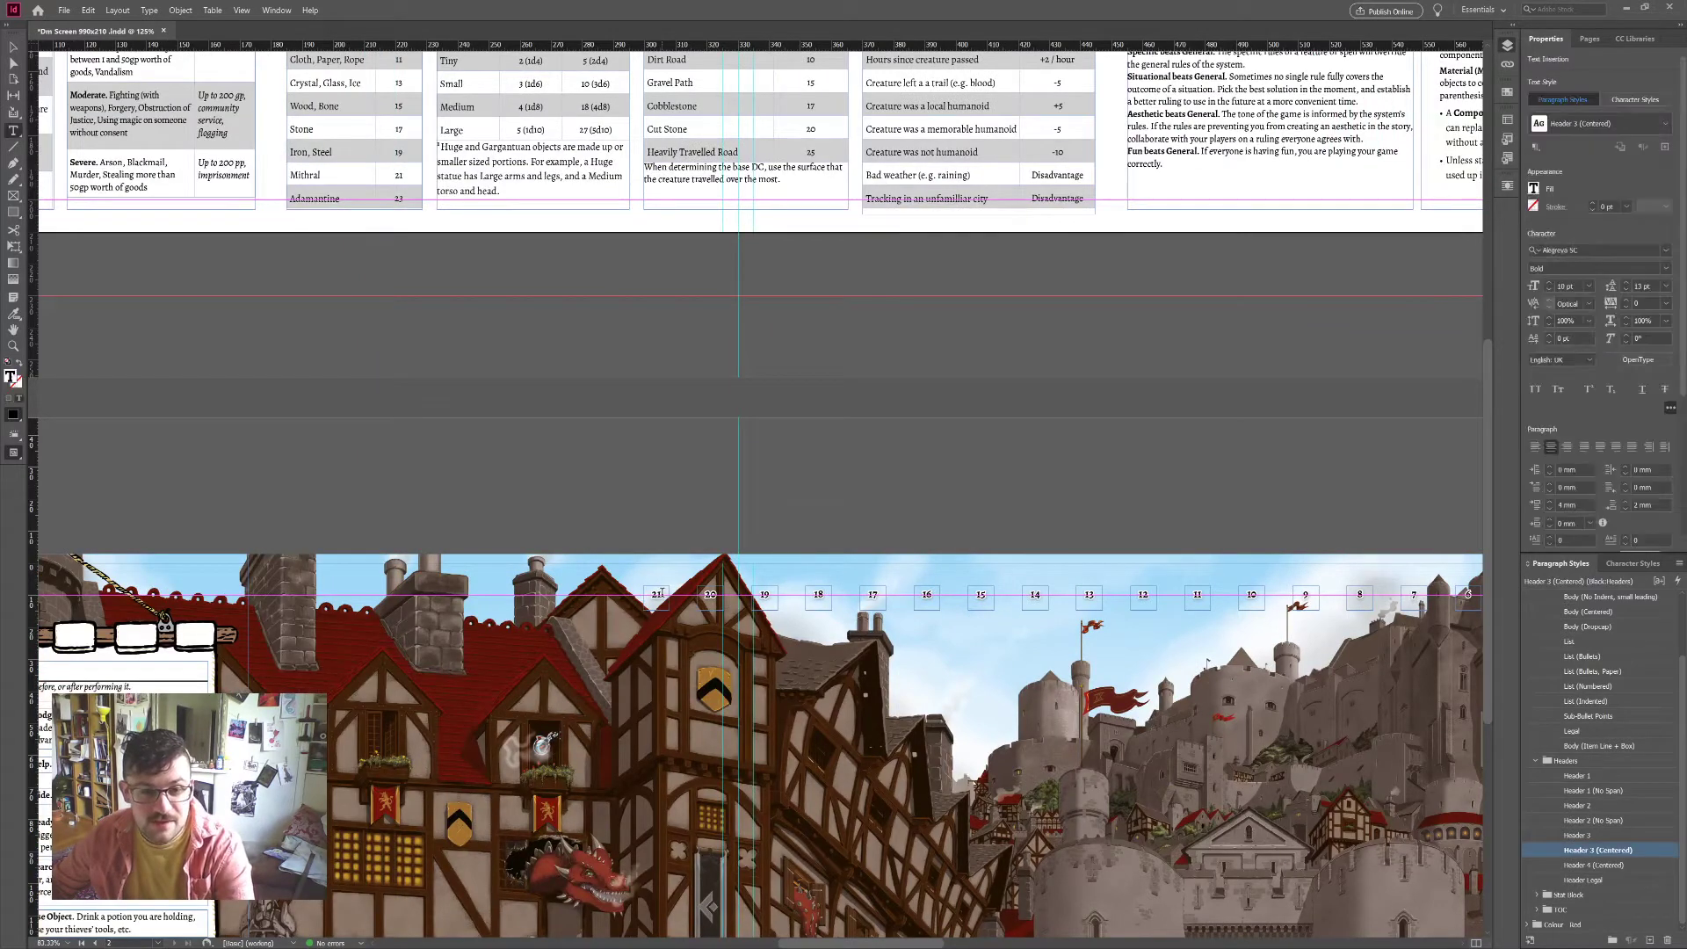
double_click(659, 596)
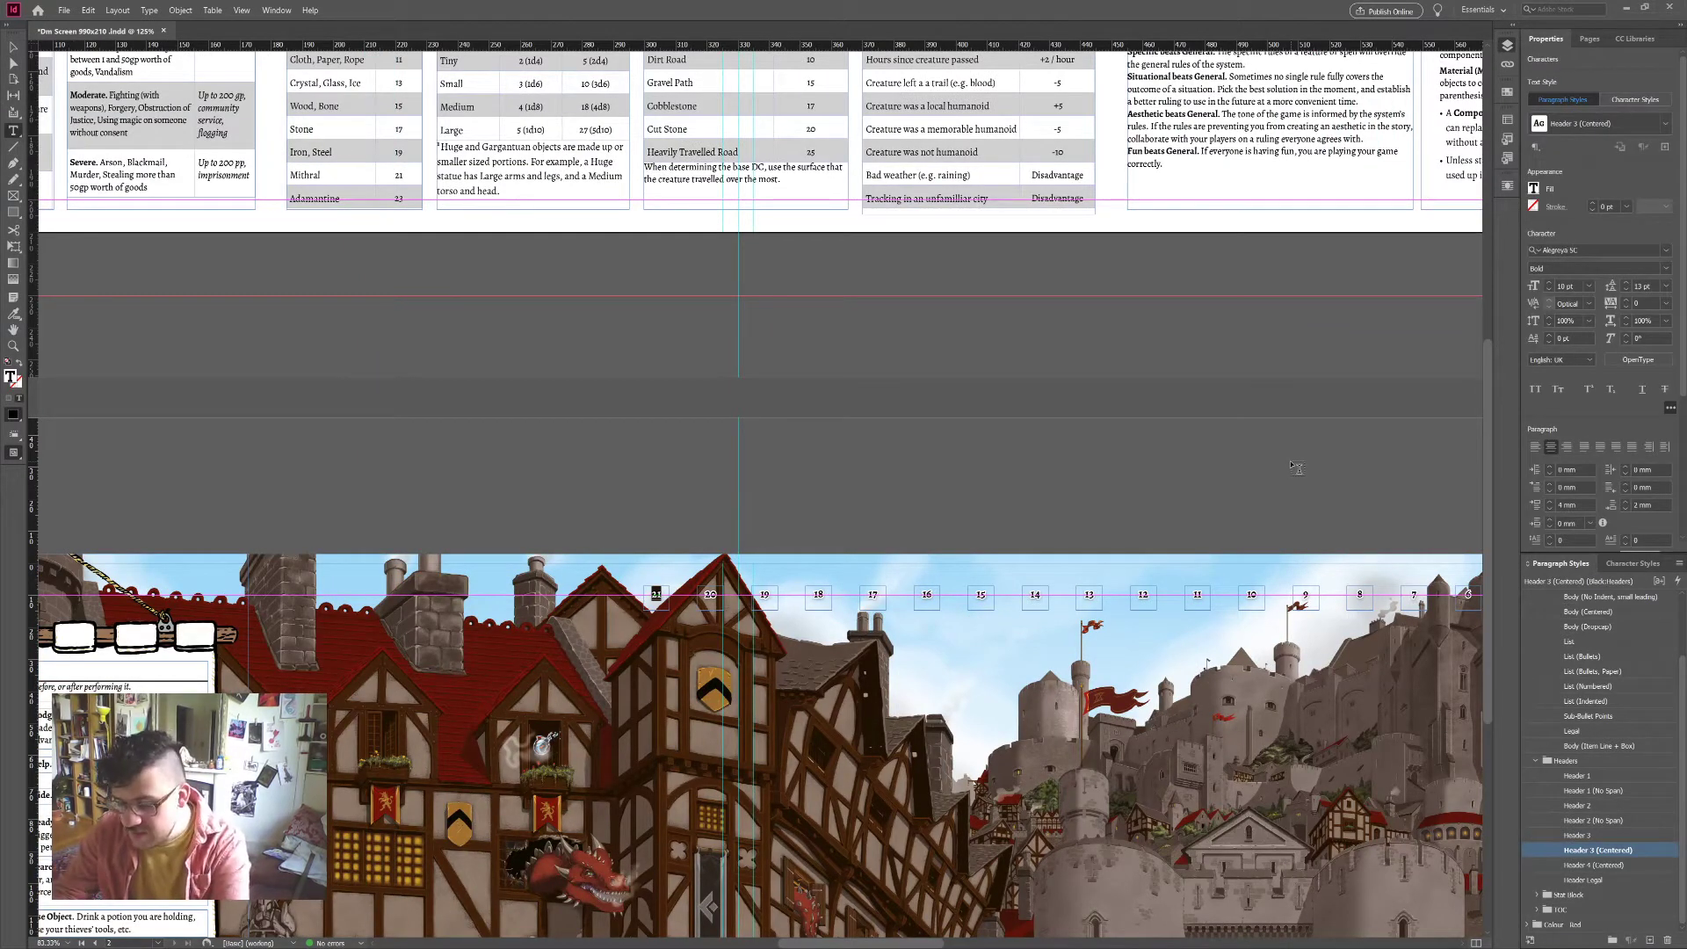
type("21+")
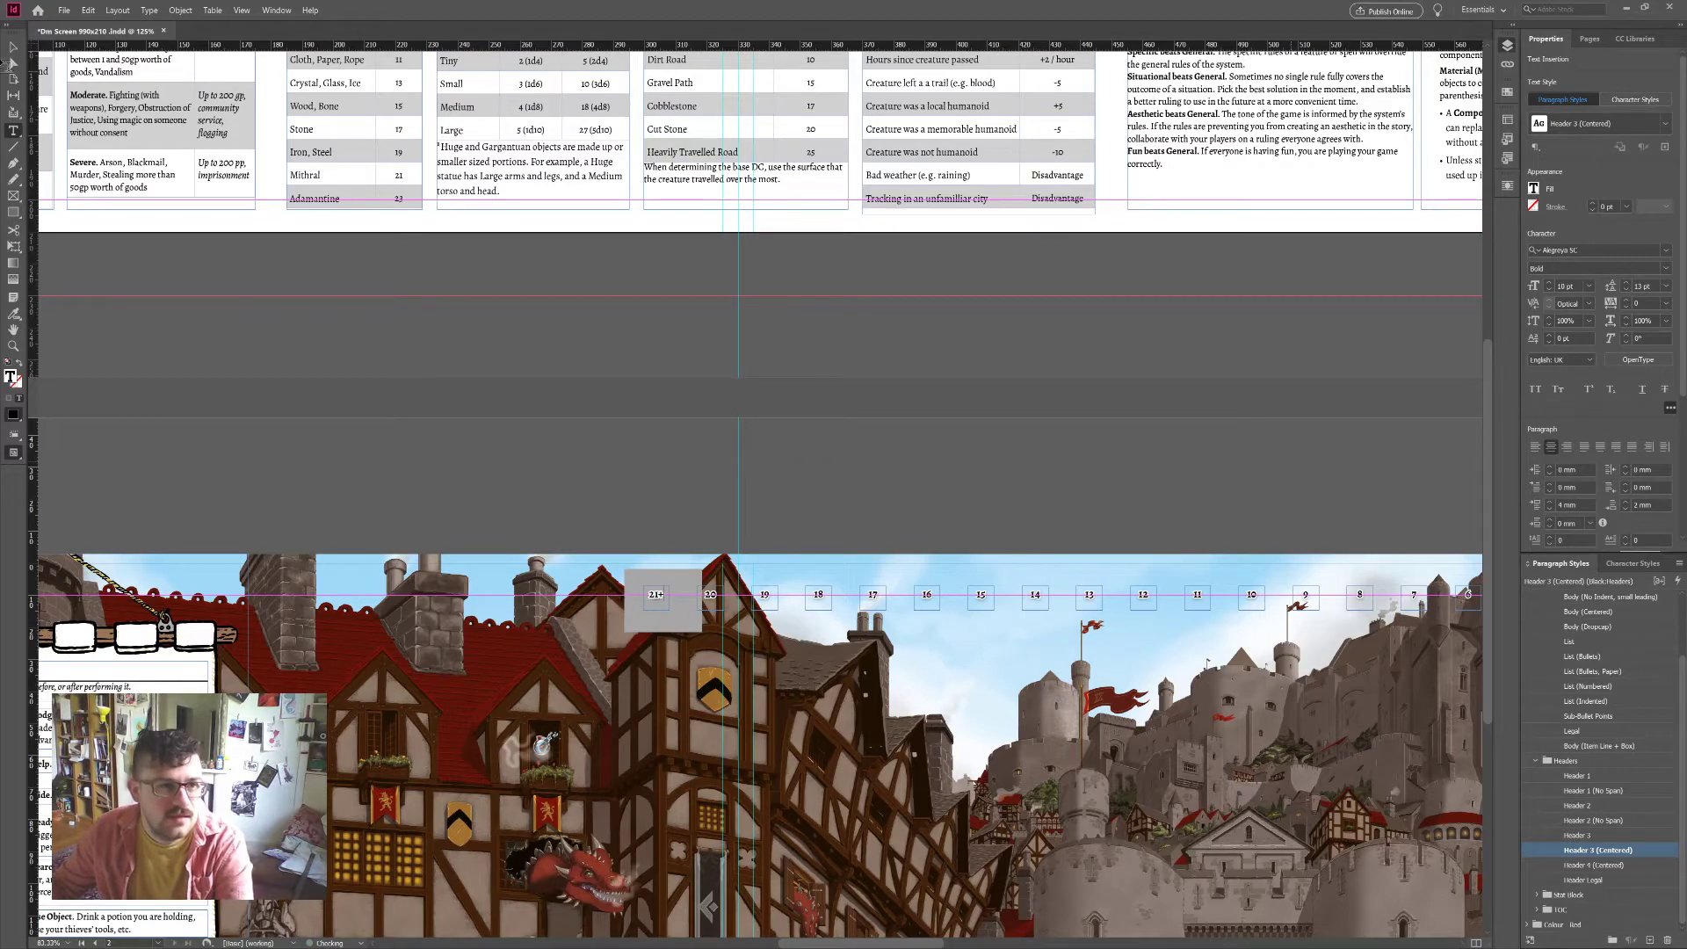
left_click(13, 51)
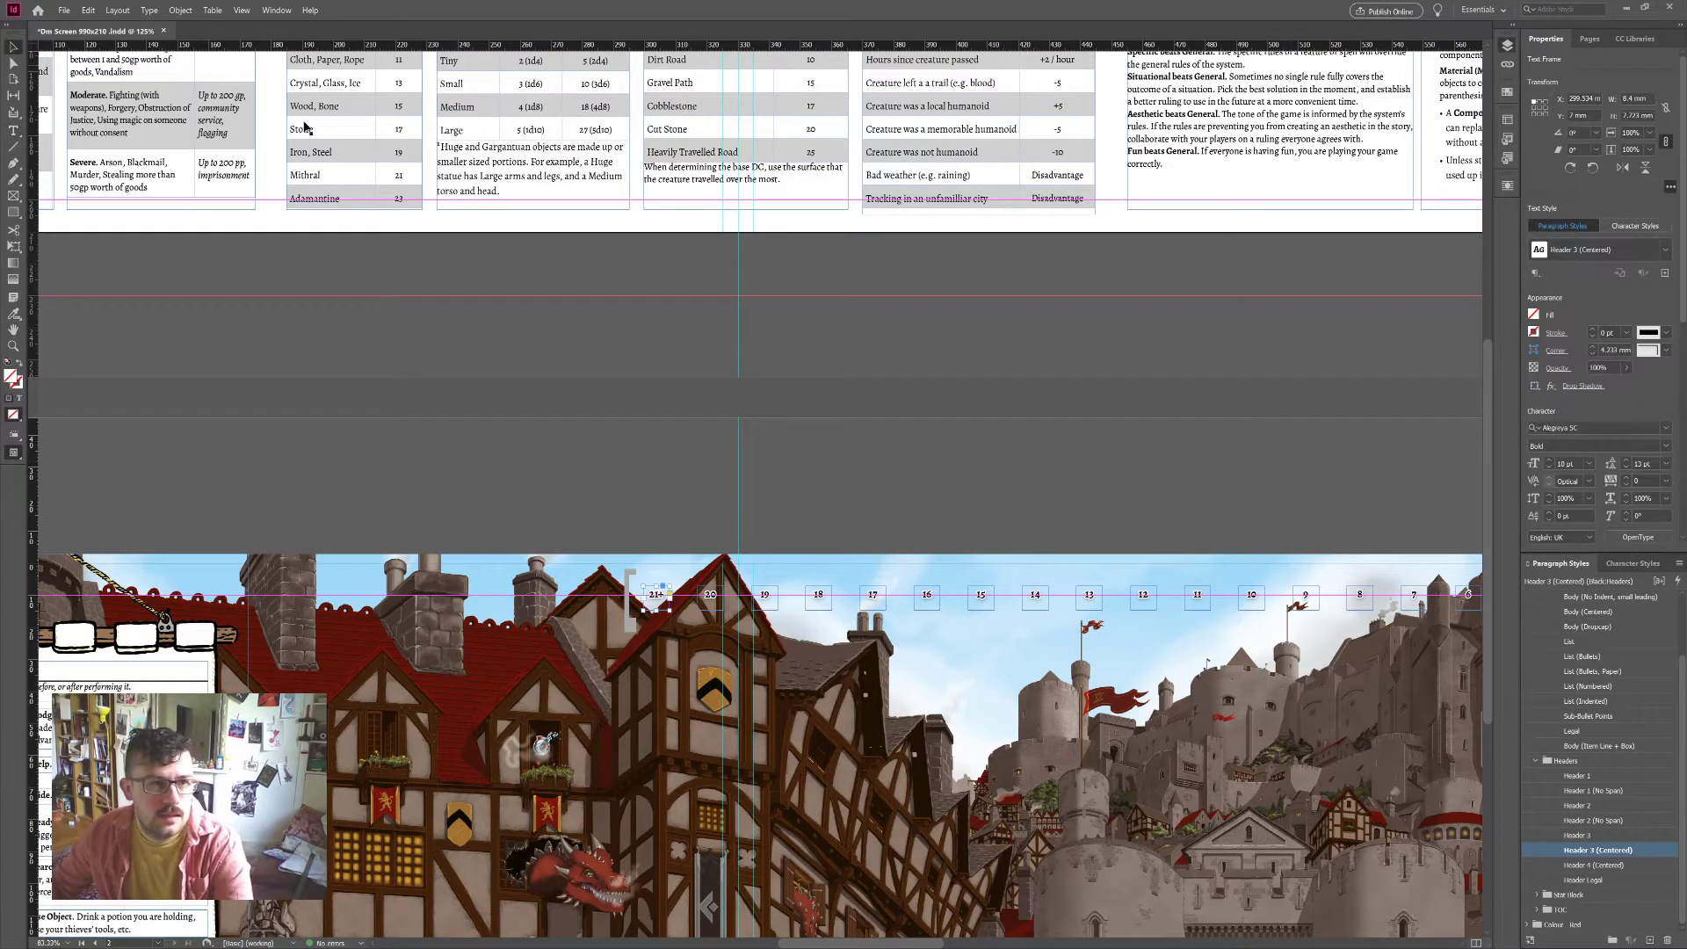
left_click(991, 457)
scroll(992, 457, "right", 6)
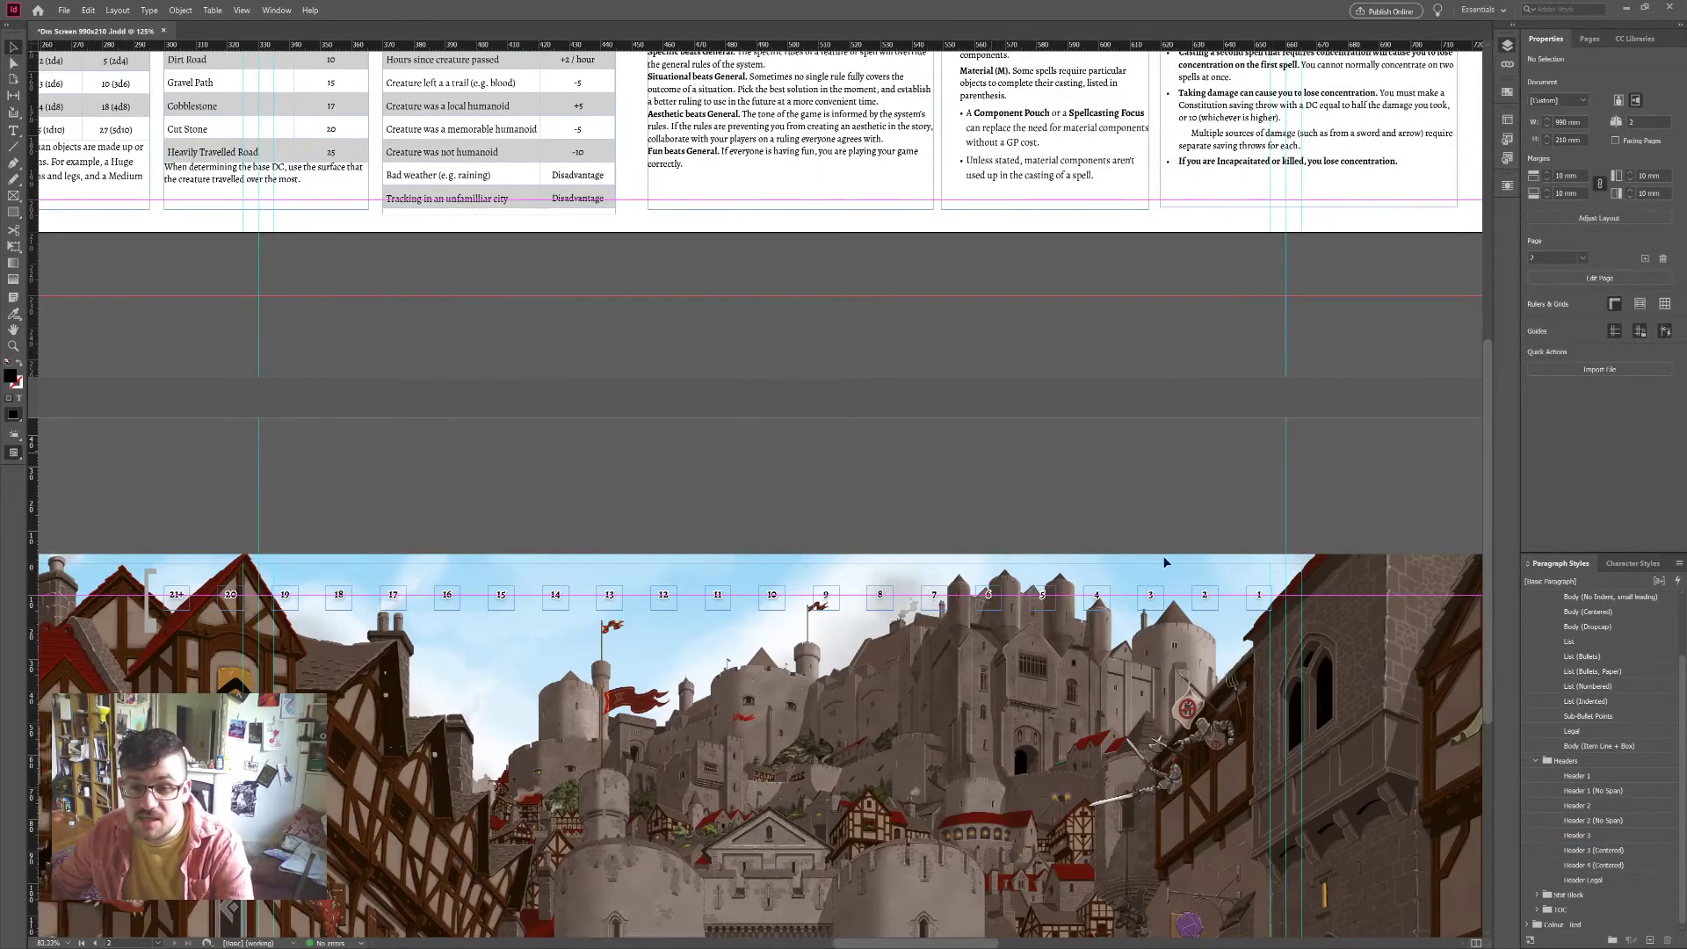
Step: Nudge the castle-page tracker row right and up, and move box 19 beside box 18
scroll(1165, 562, "up", 6)
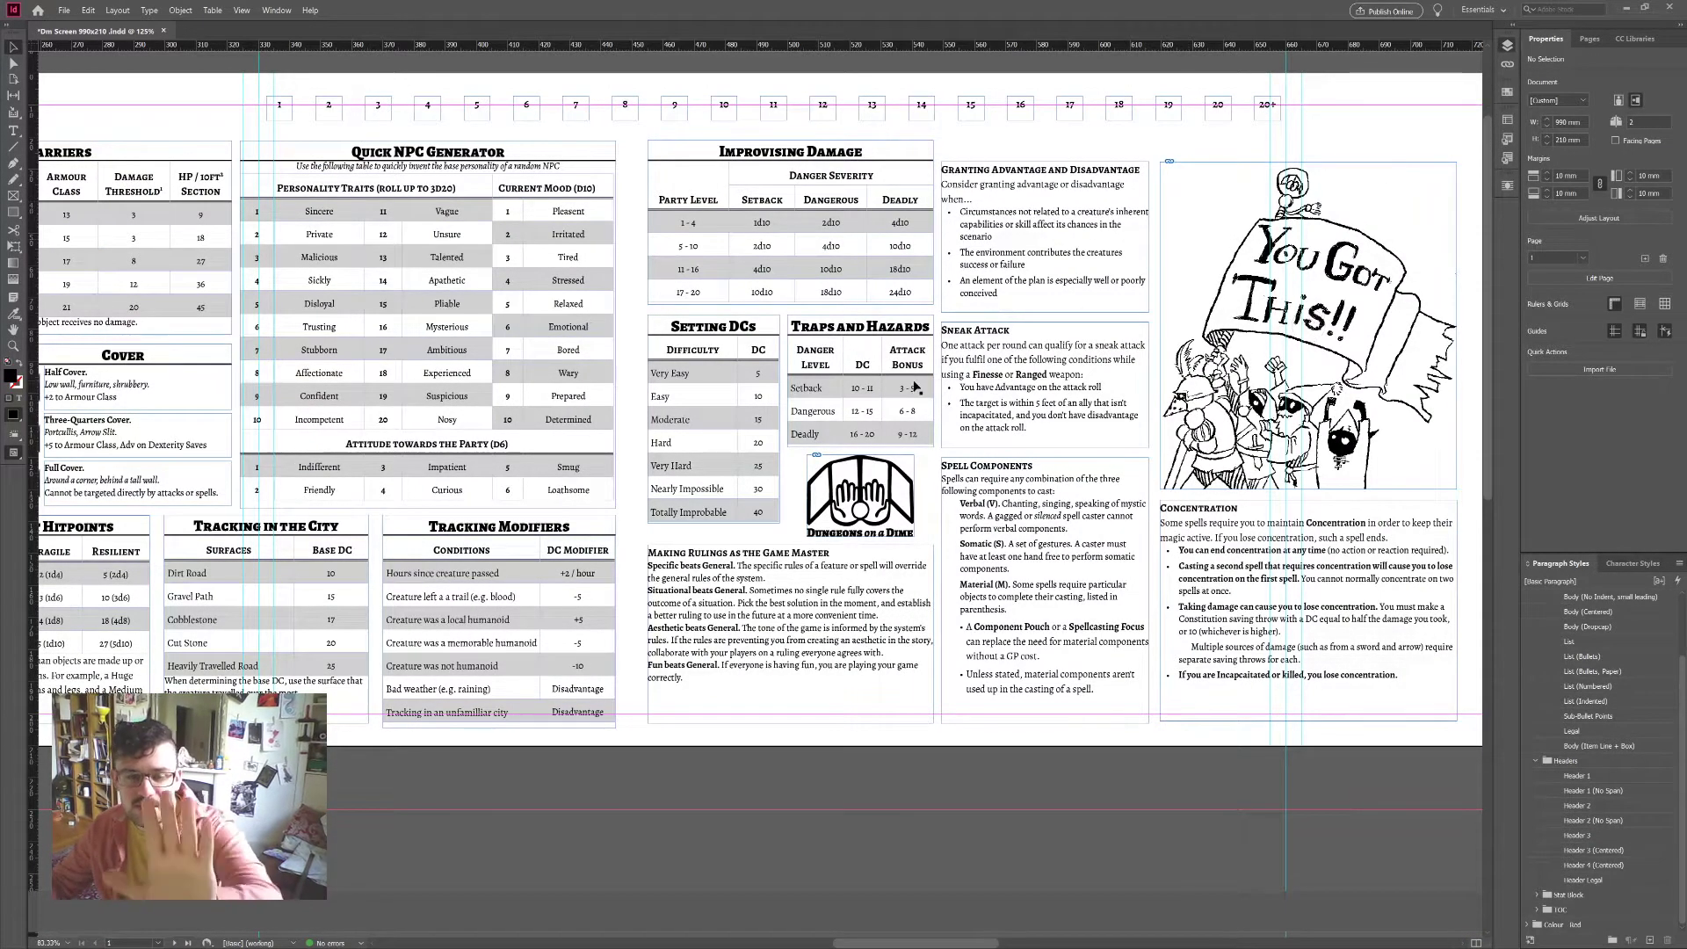
scroll(916, 387, "down", 8)
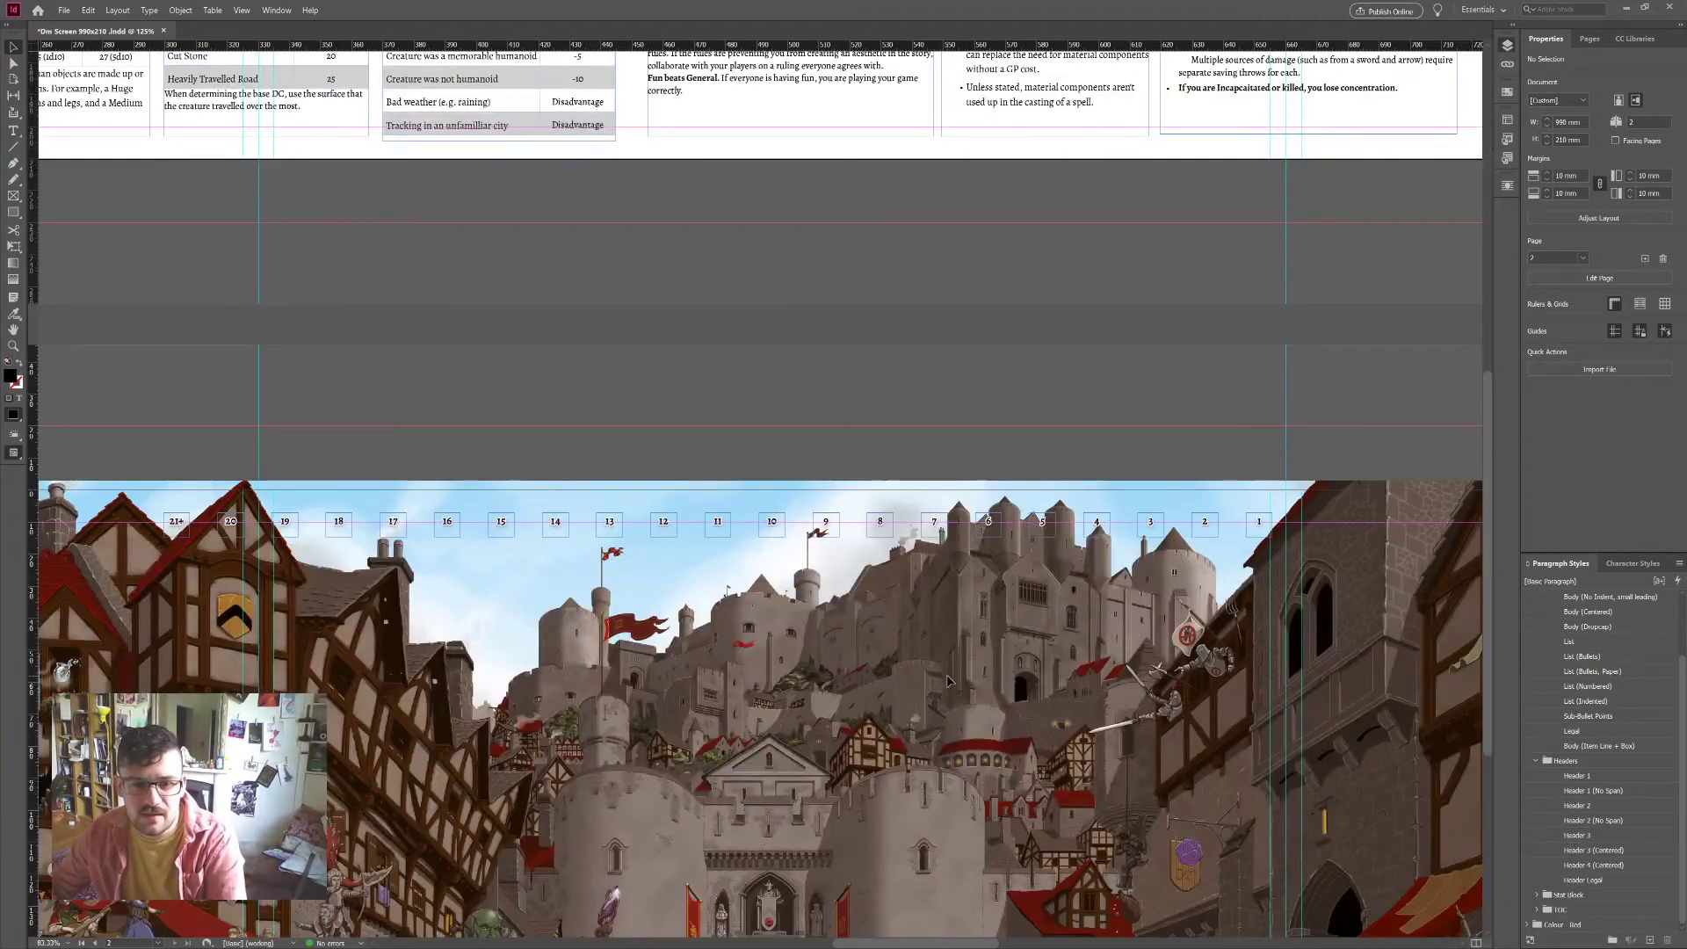
scroll(714, 342, "up", 10)
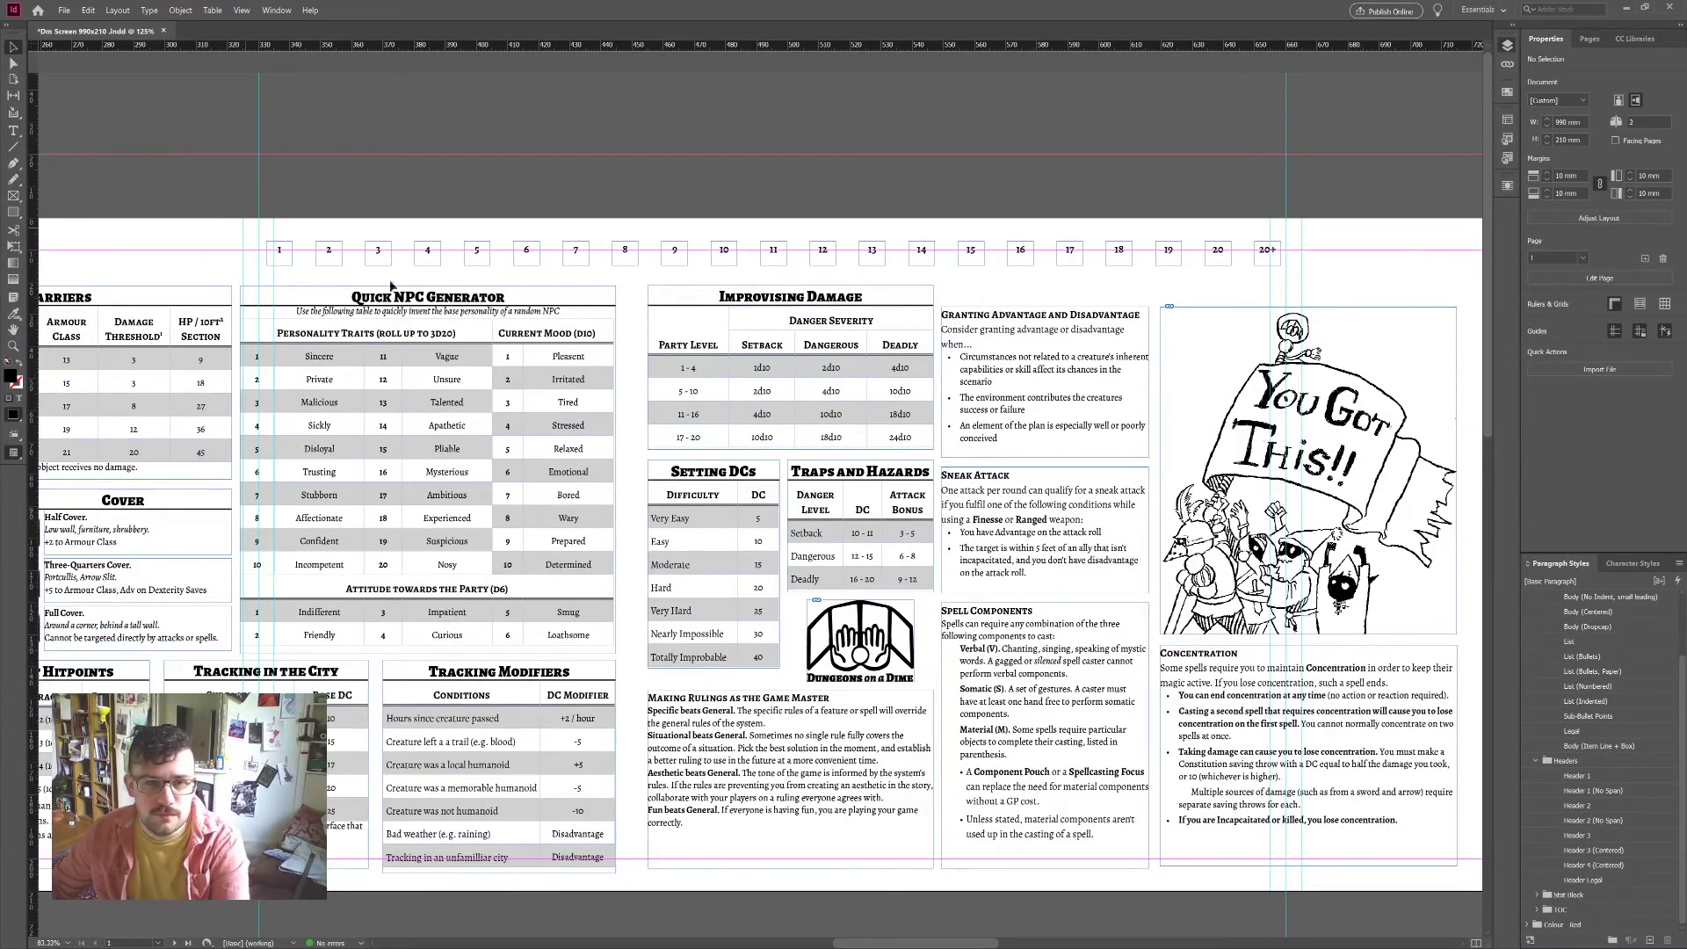
scroll(765, 387, "down", 10)
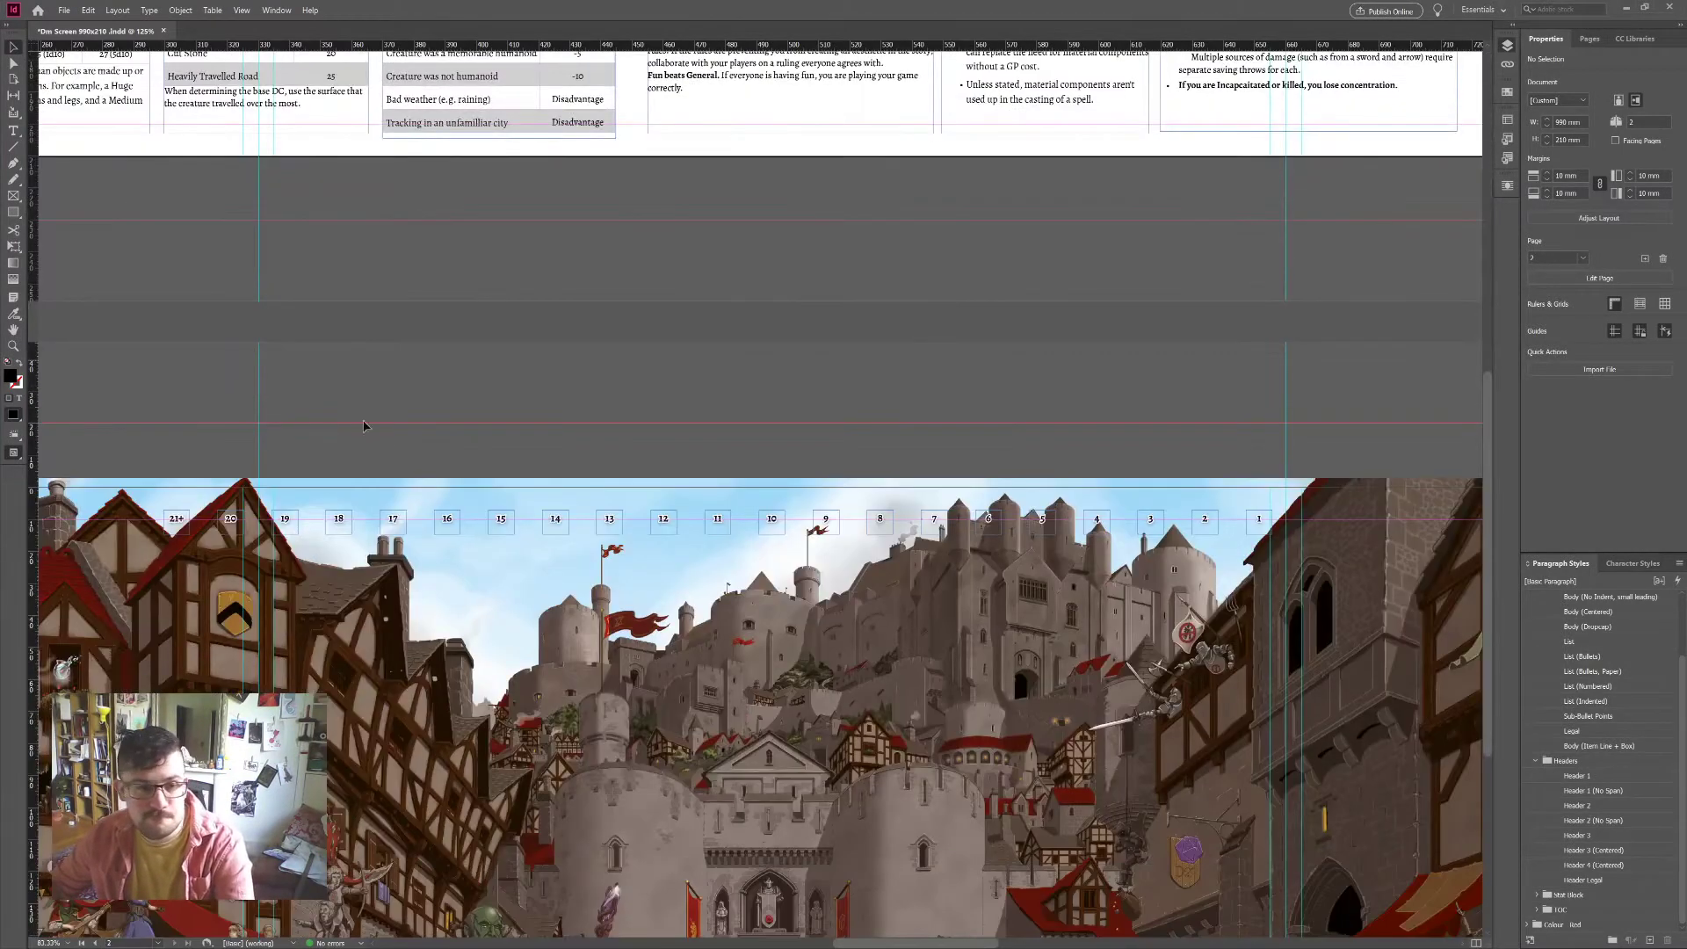
left_click_drag(167, 457, 1279, 525)
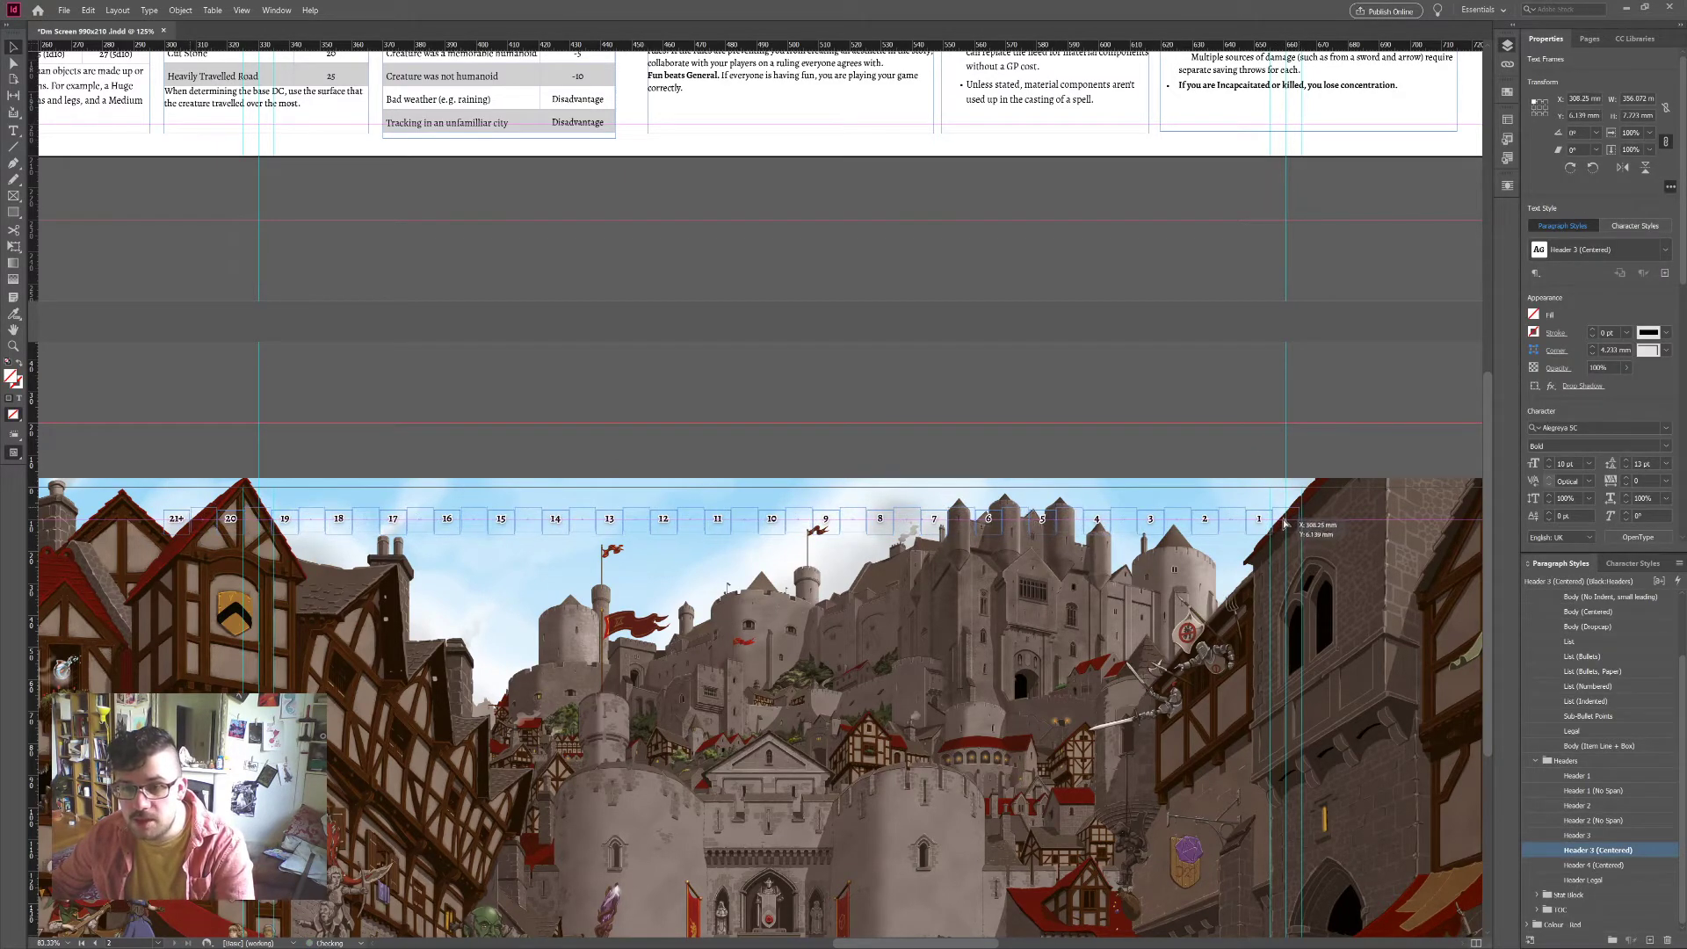
key("shift+Right")
key("shift+Right")
key("Up")
key("Up")
key("Up")
left_click(811, 376)
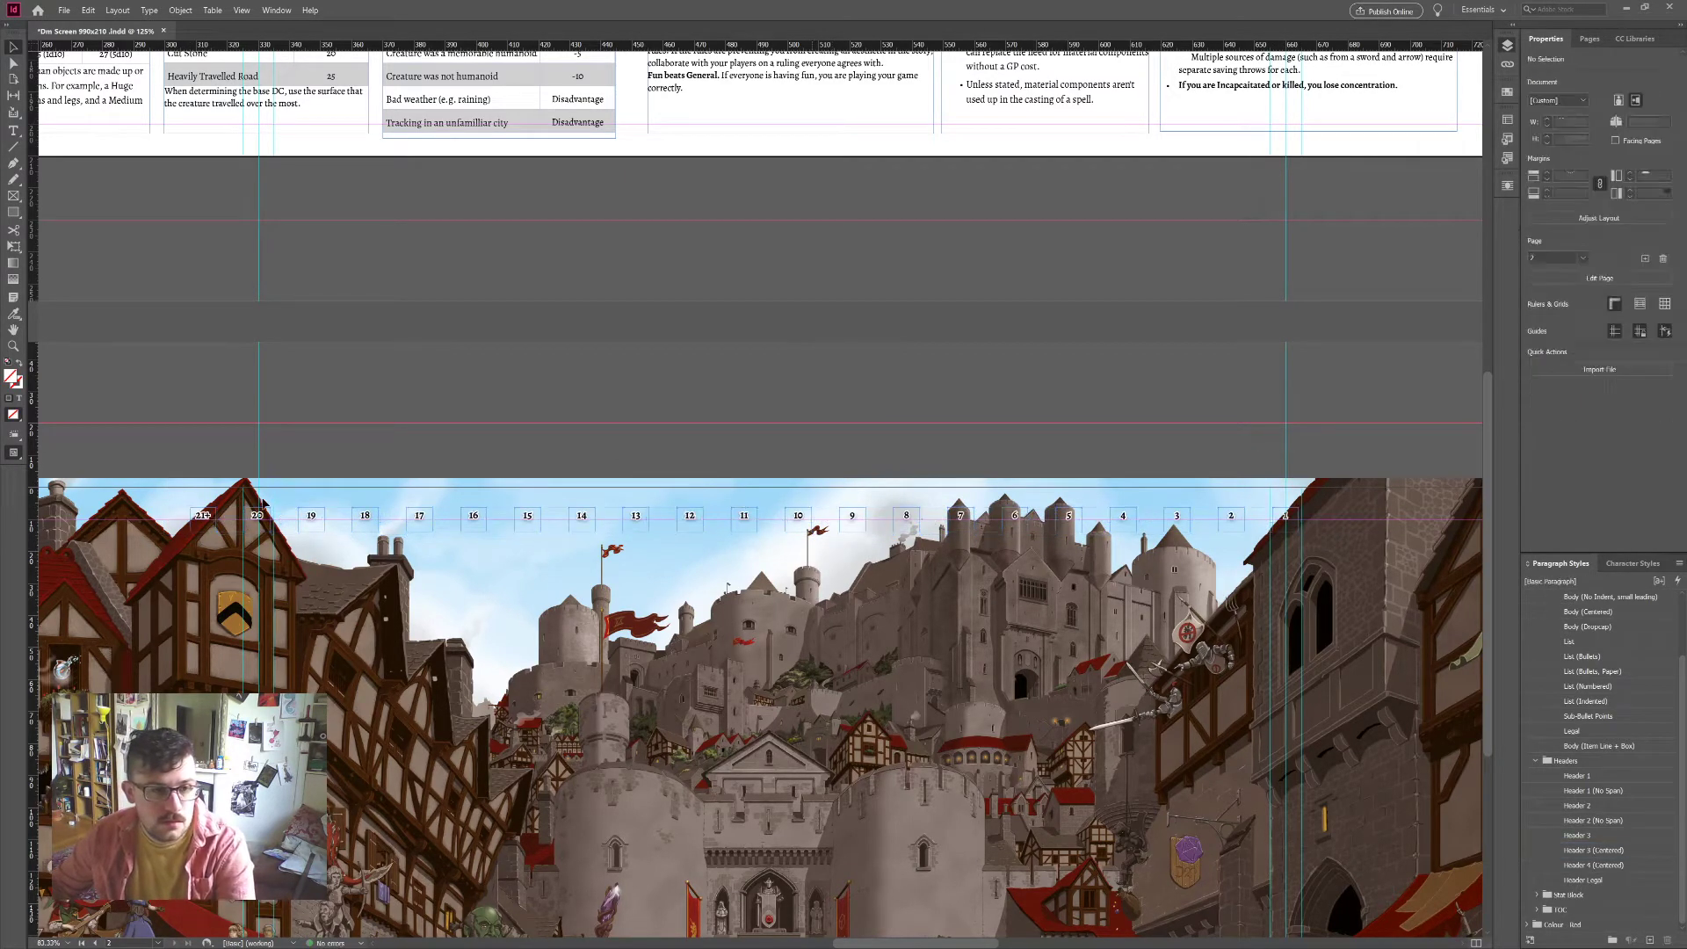
left_click_drag(311, 519, 276, 527)
Step: On the front page, position box 1 at the row's left end and 20+ at the right
scroll(533, 479, "up", 10)
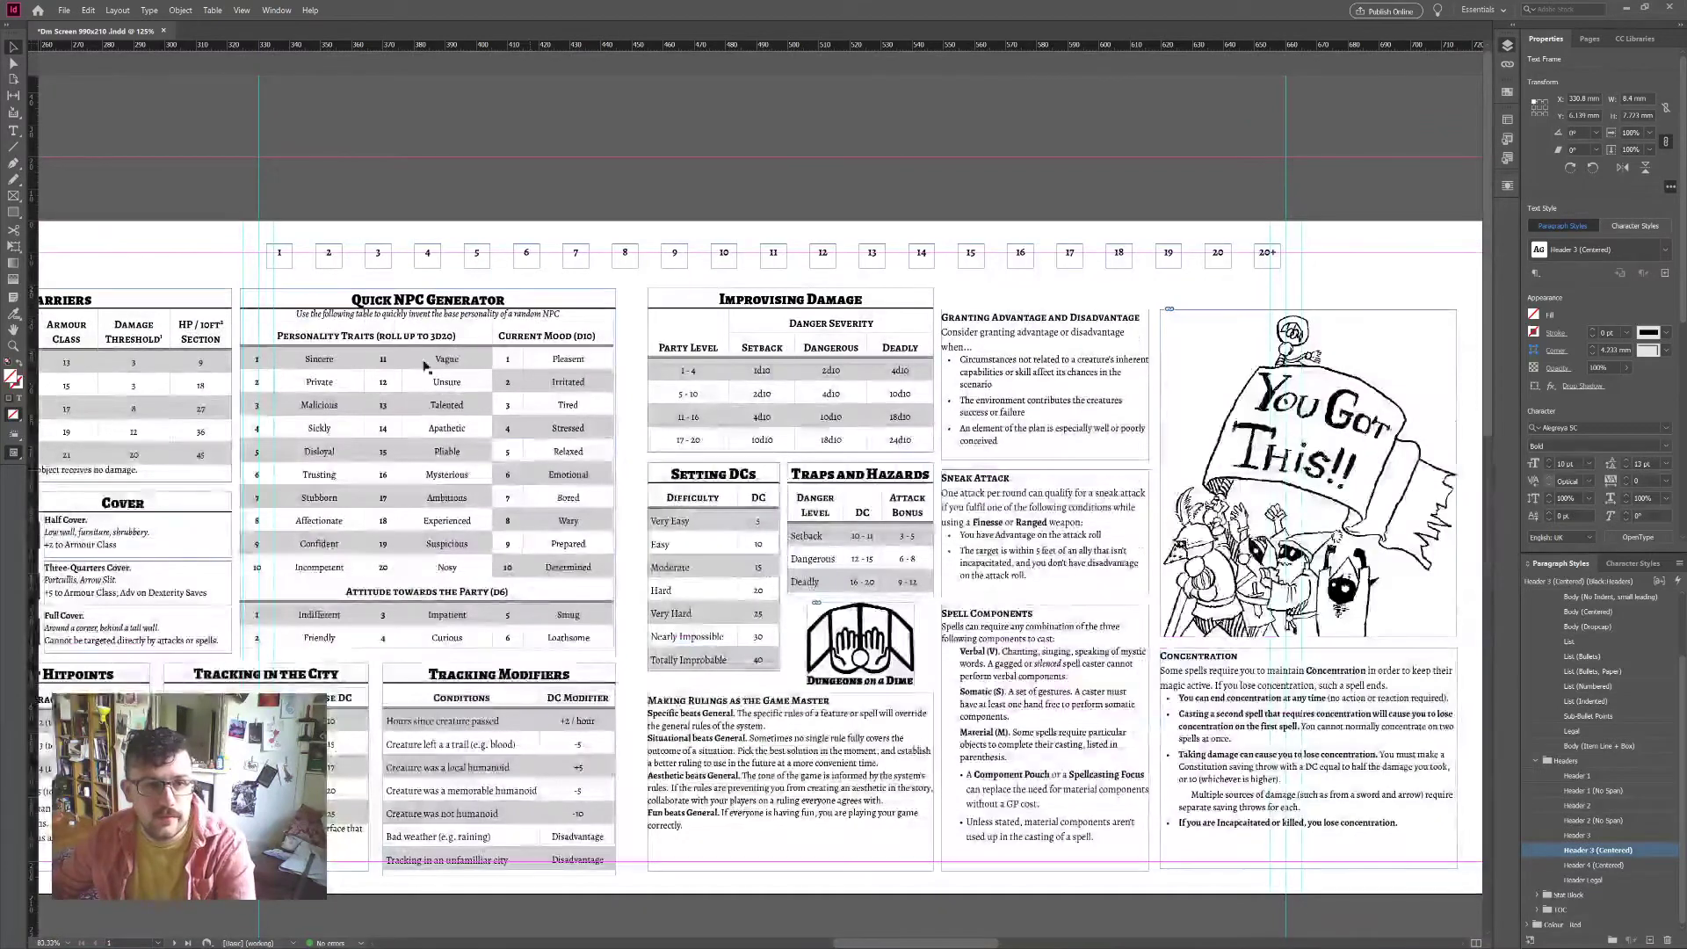
left_click_drag(278, 261, 259, 258)
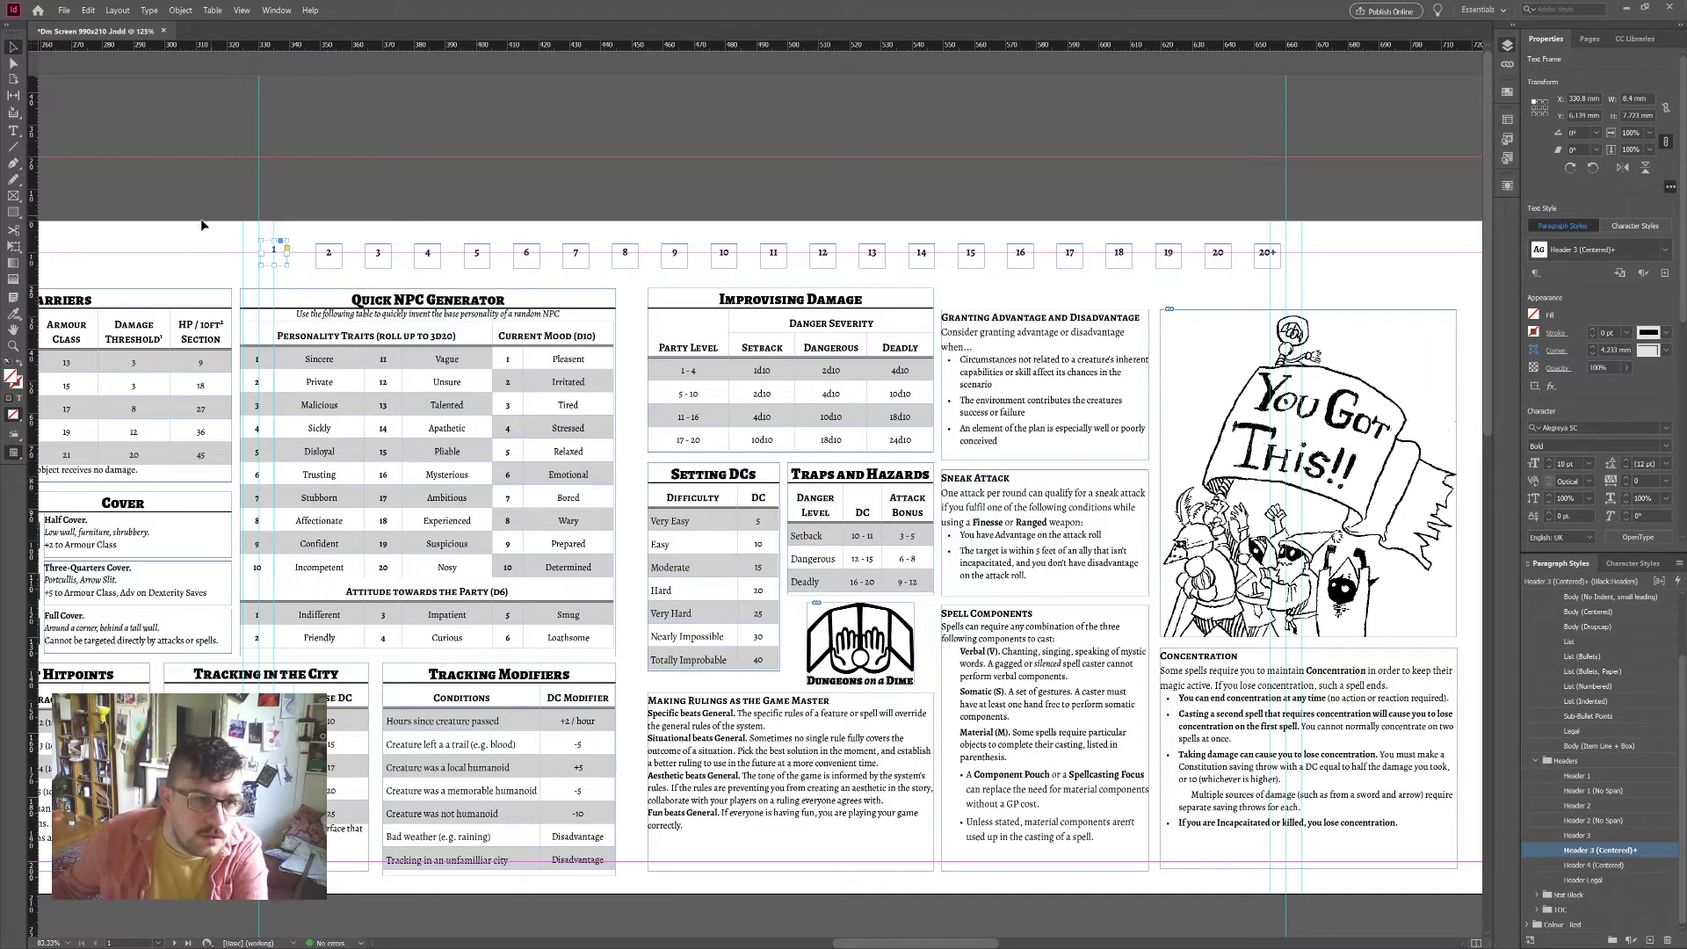
left_click_drag(274, 261, 274, 262)
scroll(704, 292, "right", 3)
left_click_drag(1020, 255, 1155, 275)
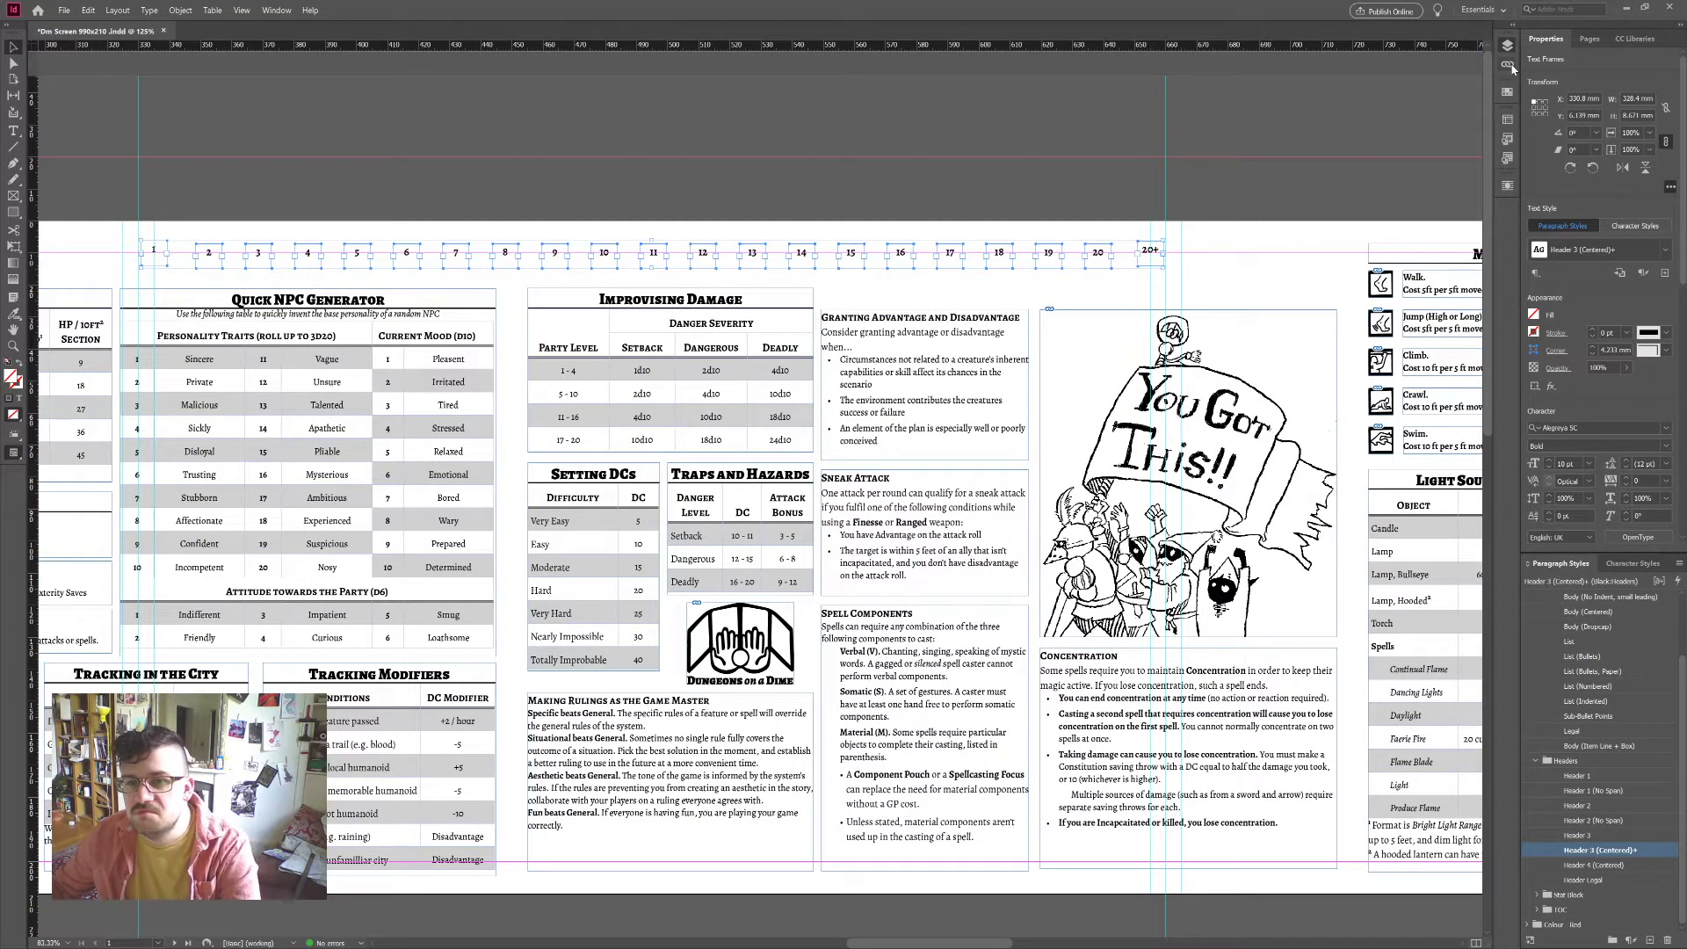
left_click(1141, 179)
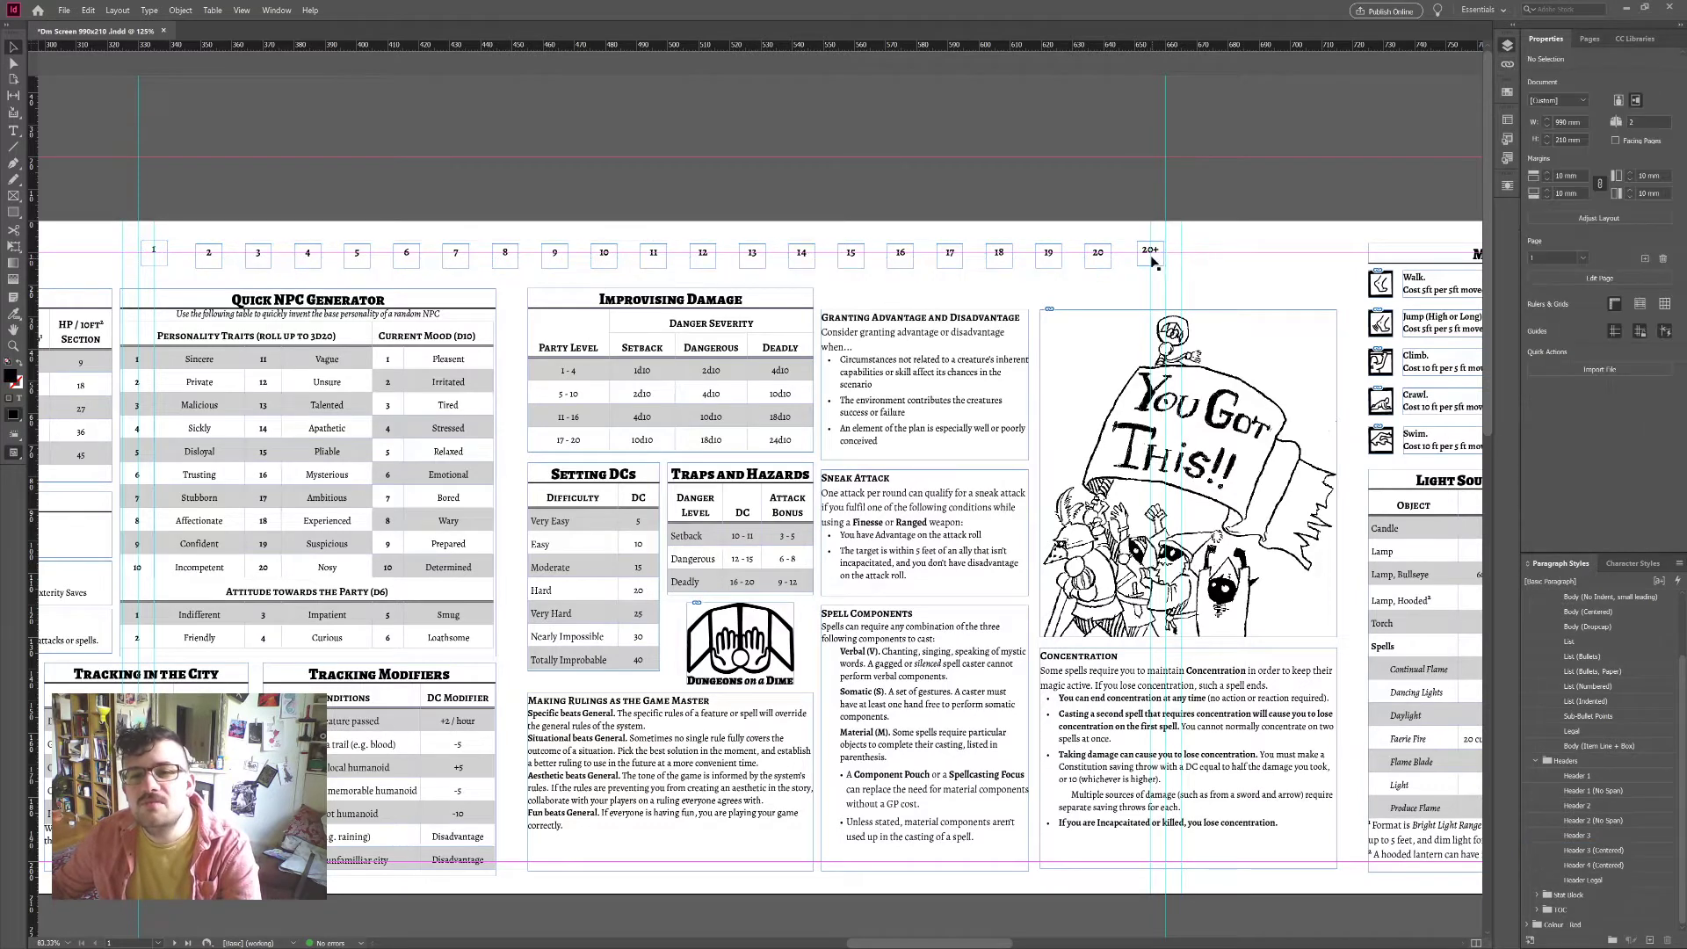
left_click(1141, 261)
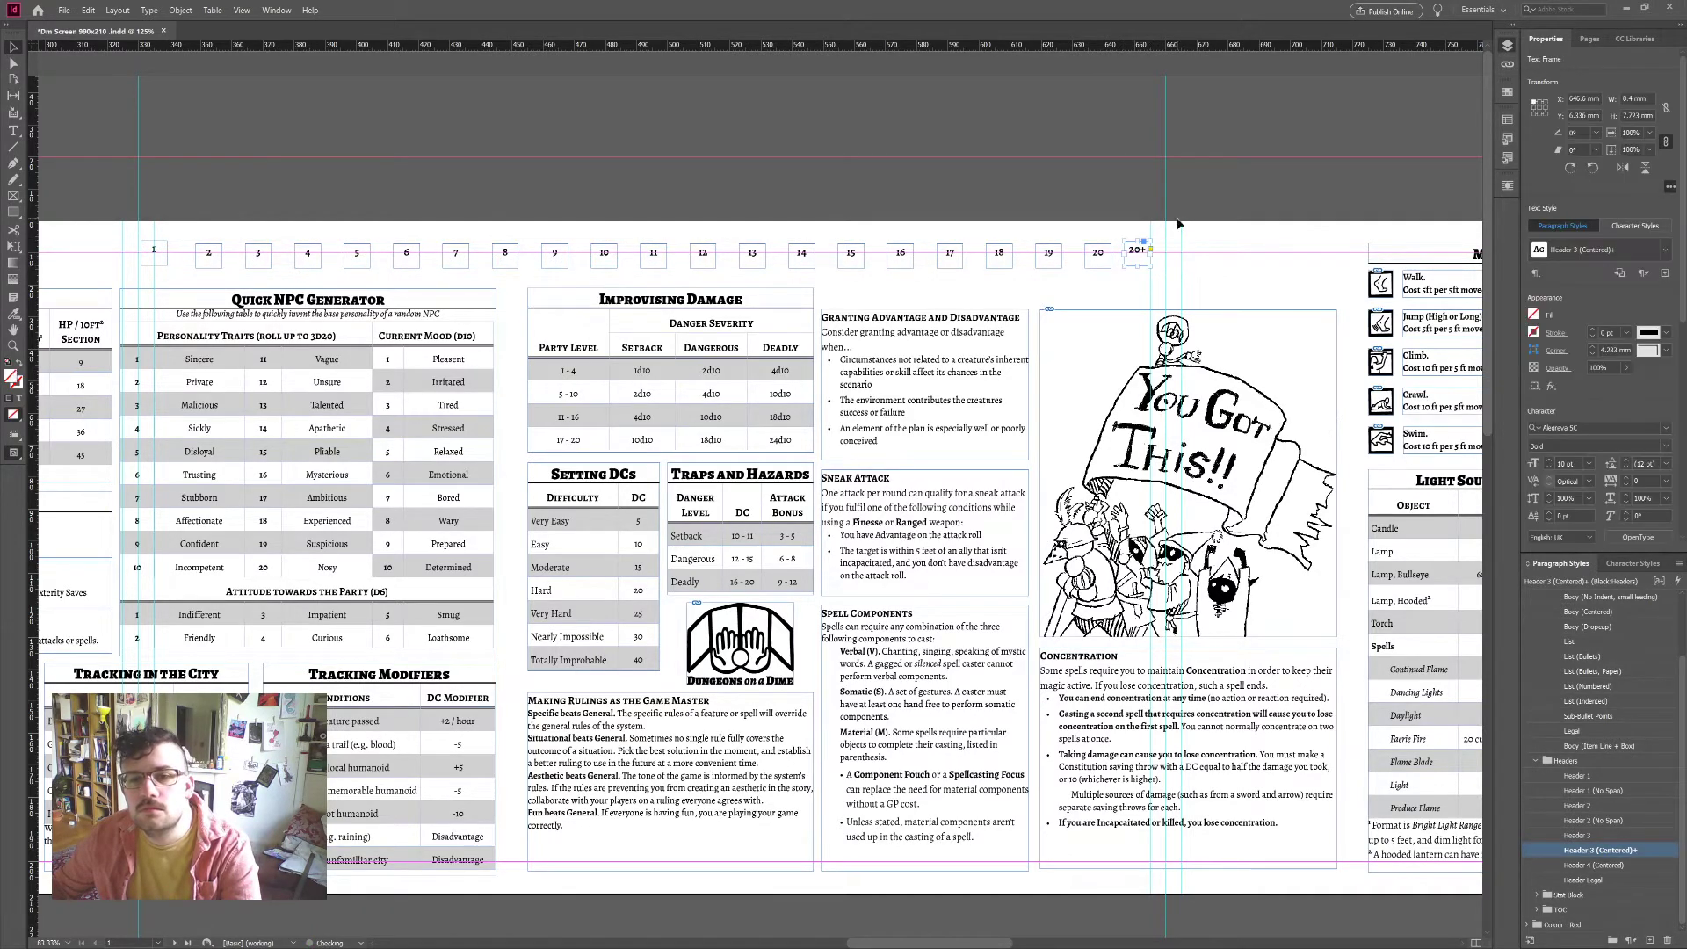
scroll(1061, 258, "left", 3)
left_click(394, 253)
left_click_drag(394, 253, 406, 253)
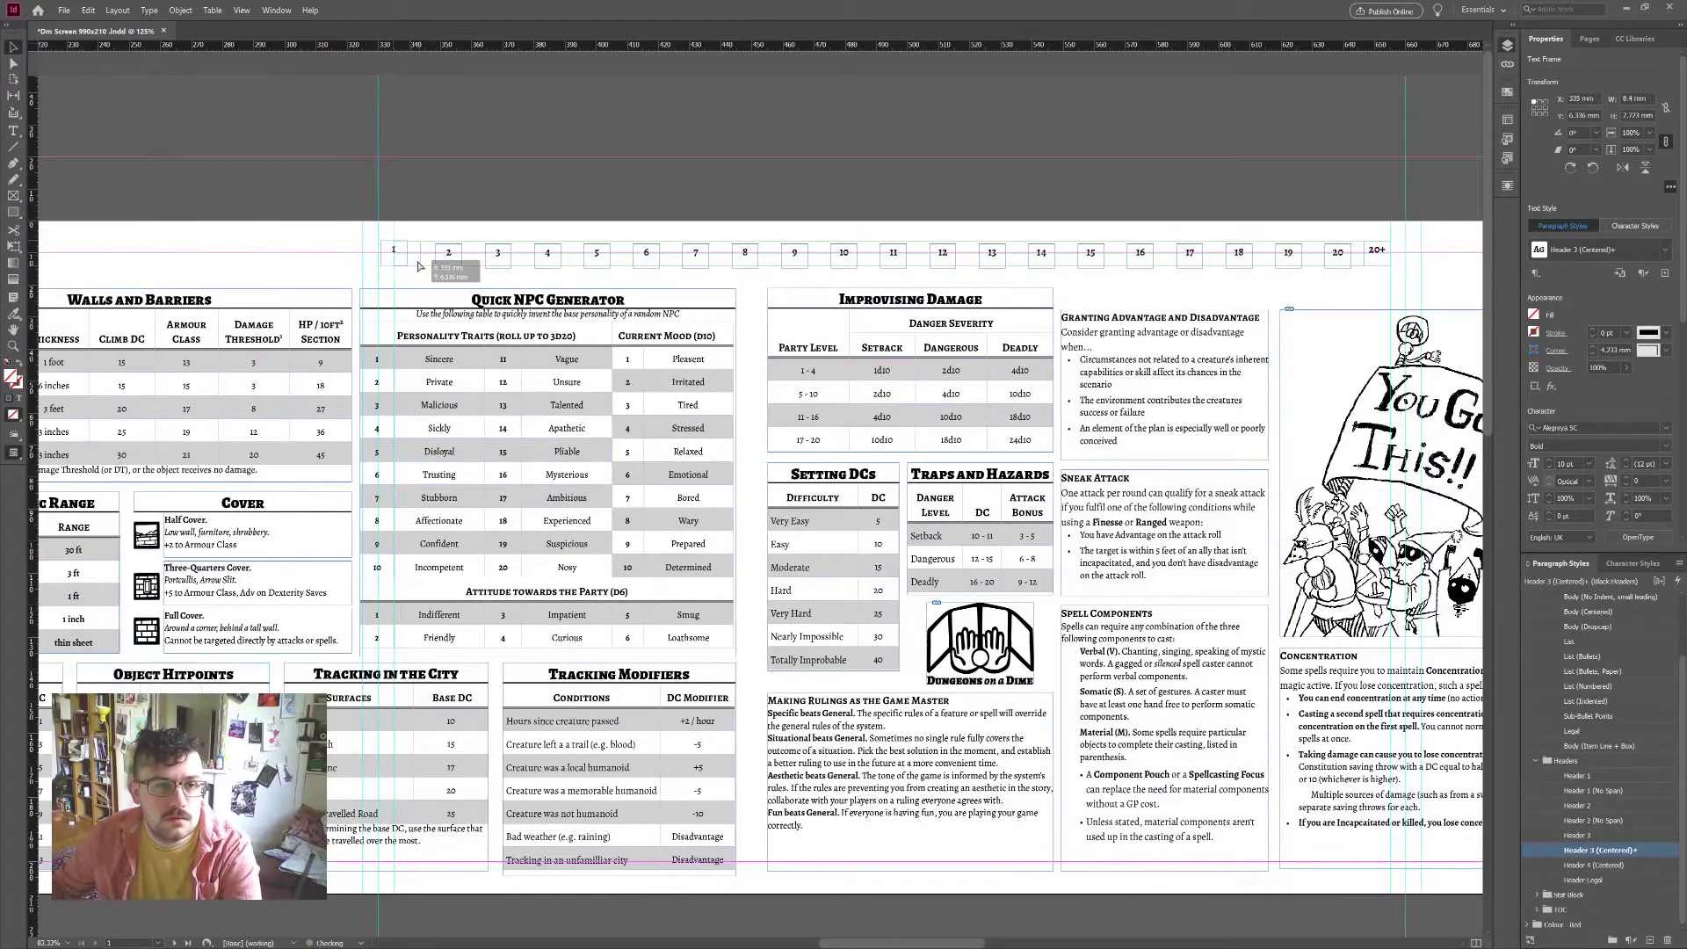
scroll(642, 167, "right", 1)
scroll(641, 162, "right", 1)
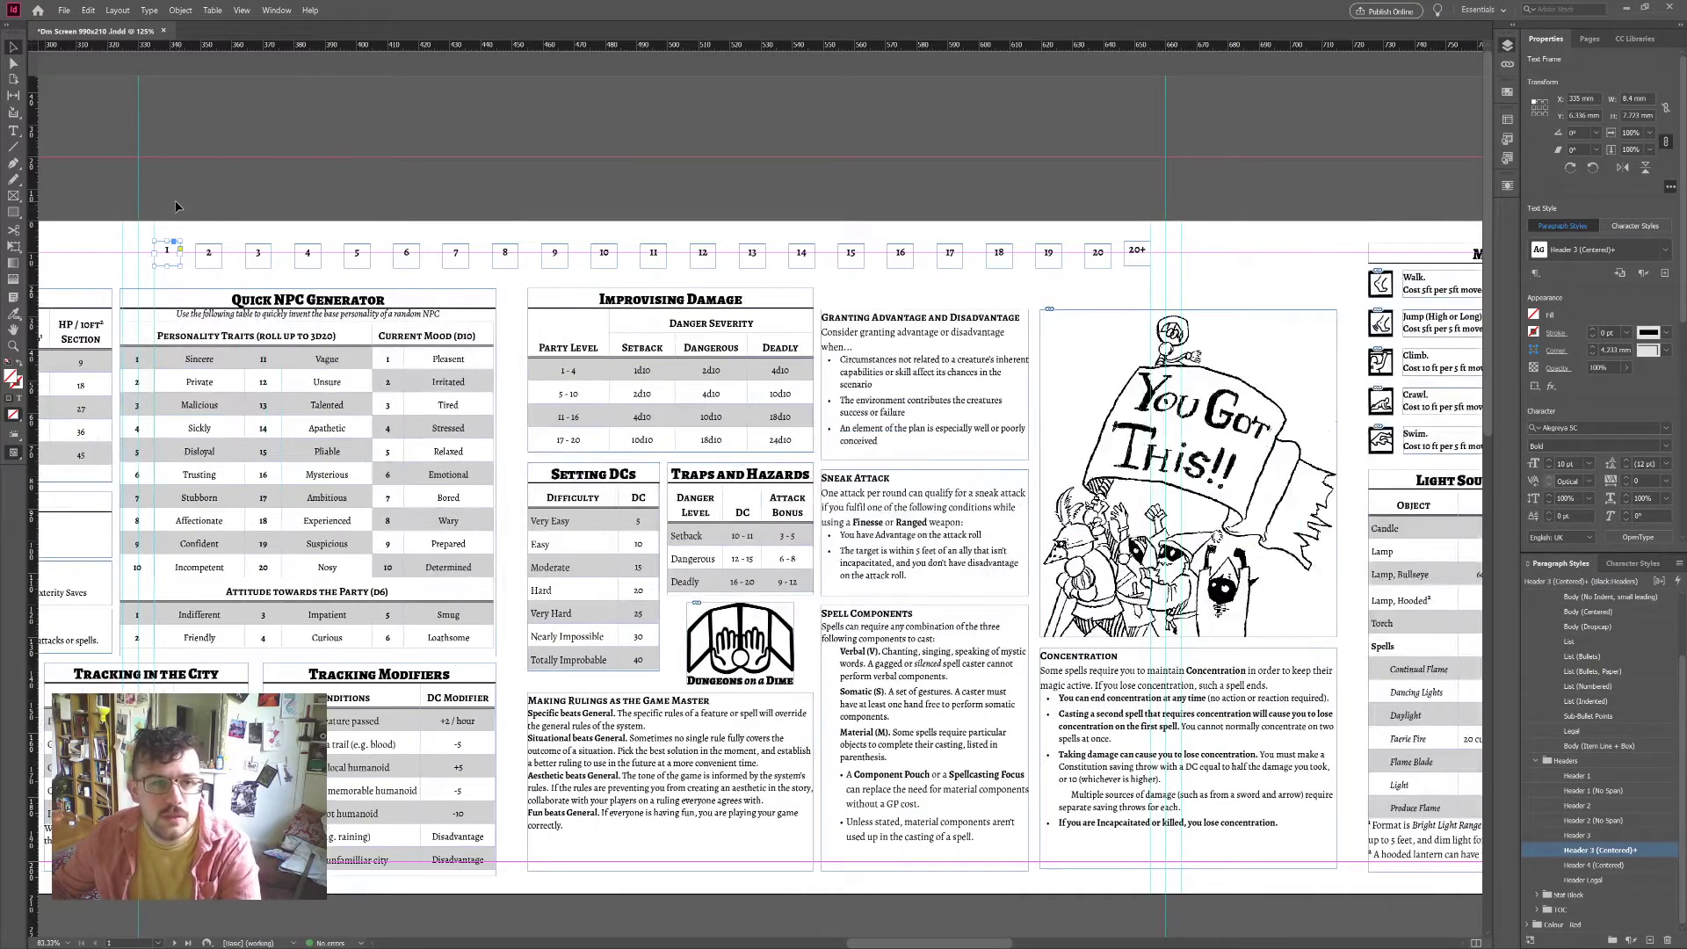
Step: Select tracker boxes 1 to 20+ and distribute their horizontal spacing evenly
left_click_drag(176, 207, 1144, 275)
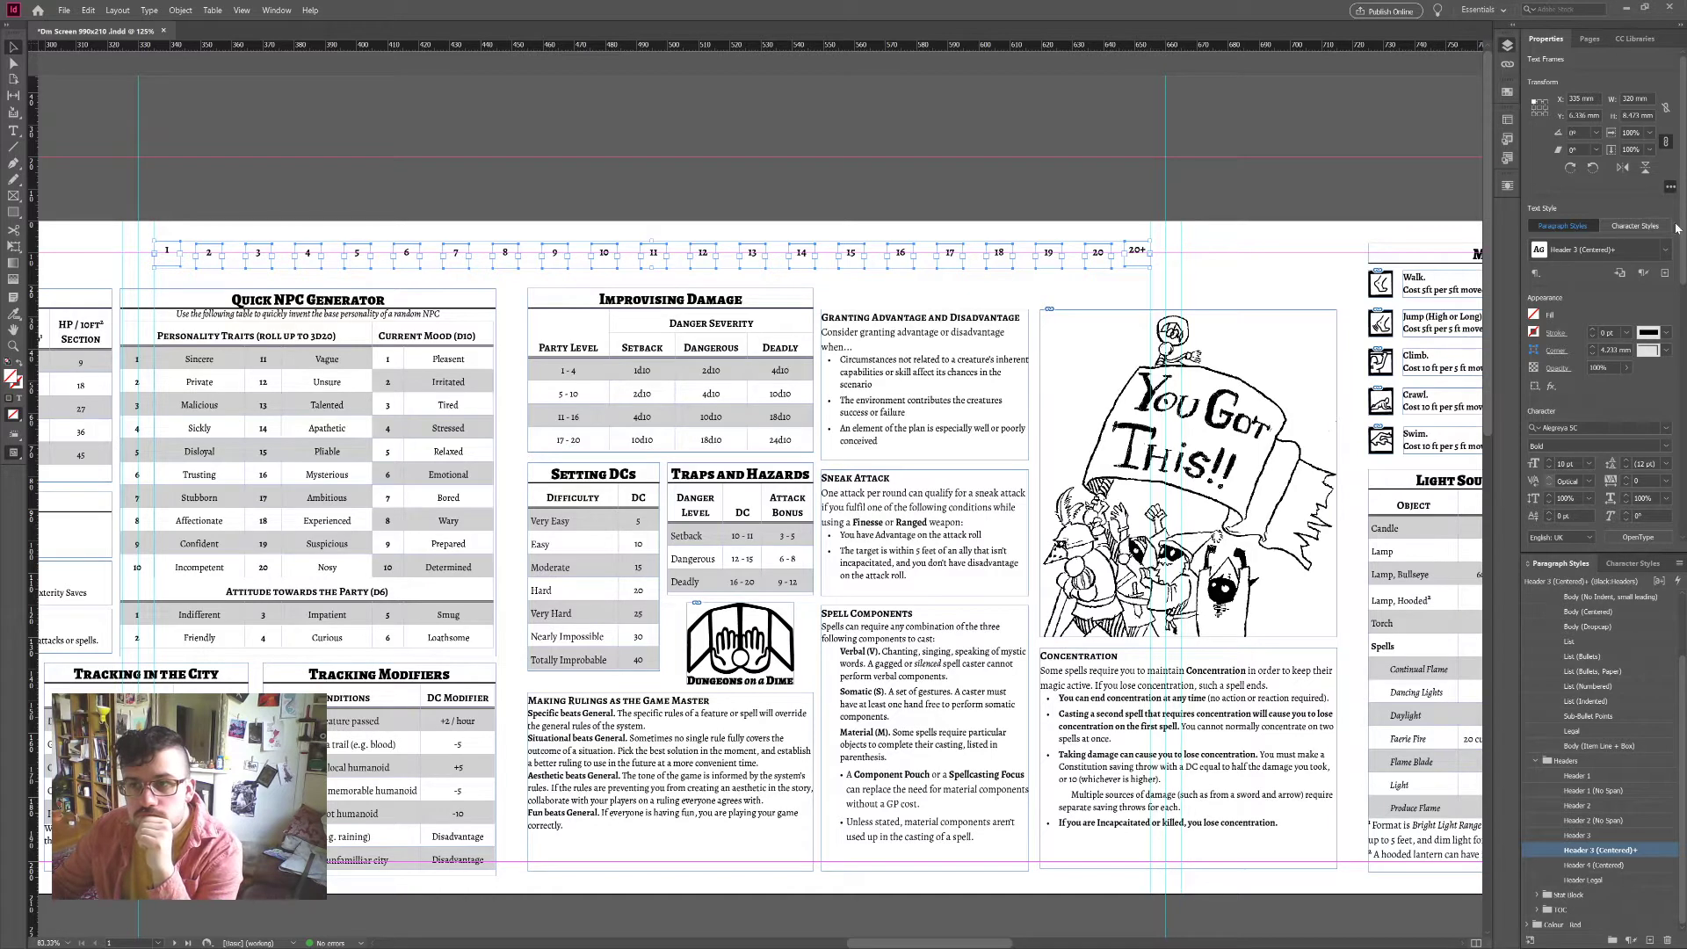
scroll(1648, 69, "down", 5)
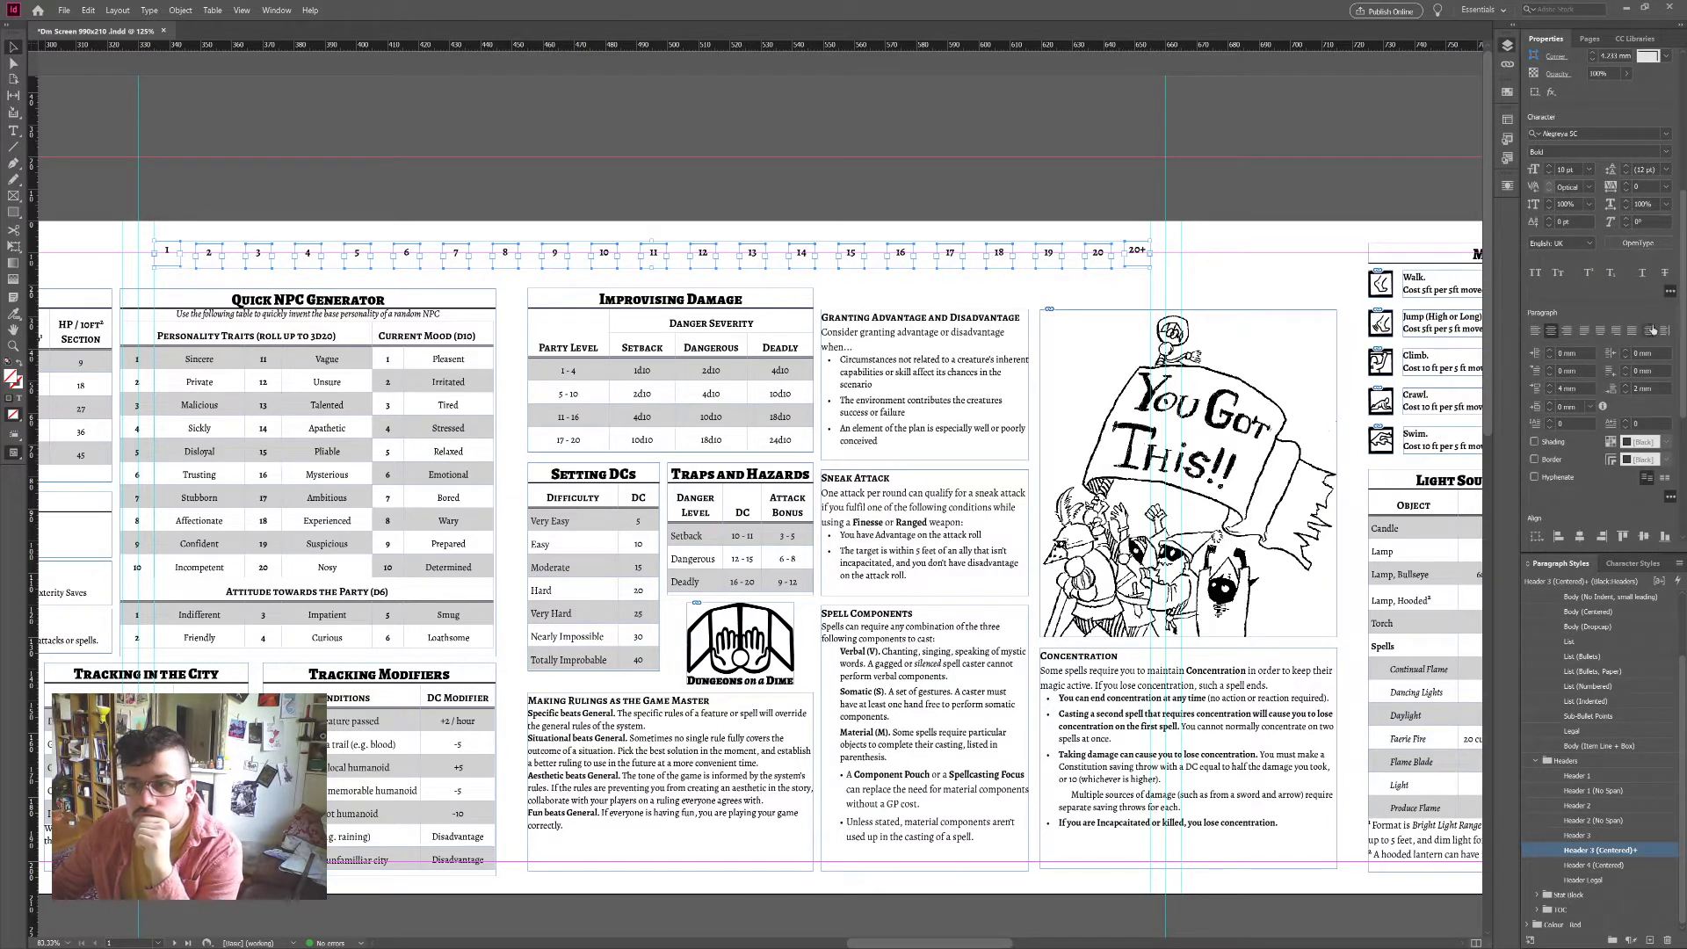
scroll(1684, 401, "down", 3)
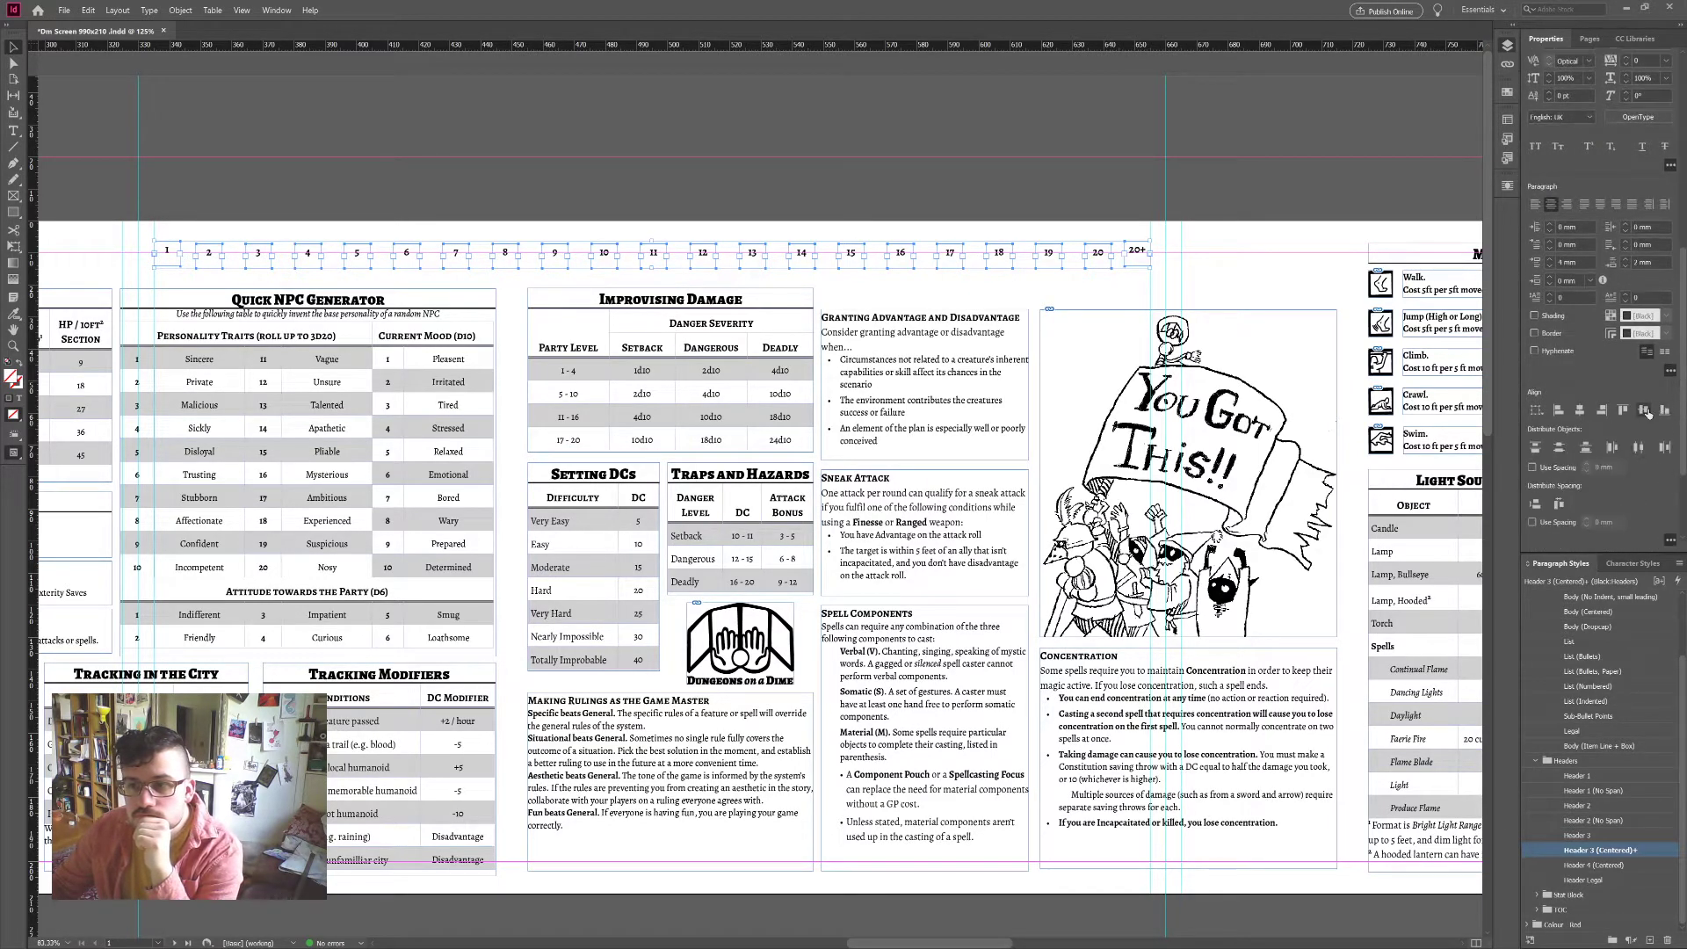
left_click(1560, 505)
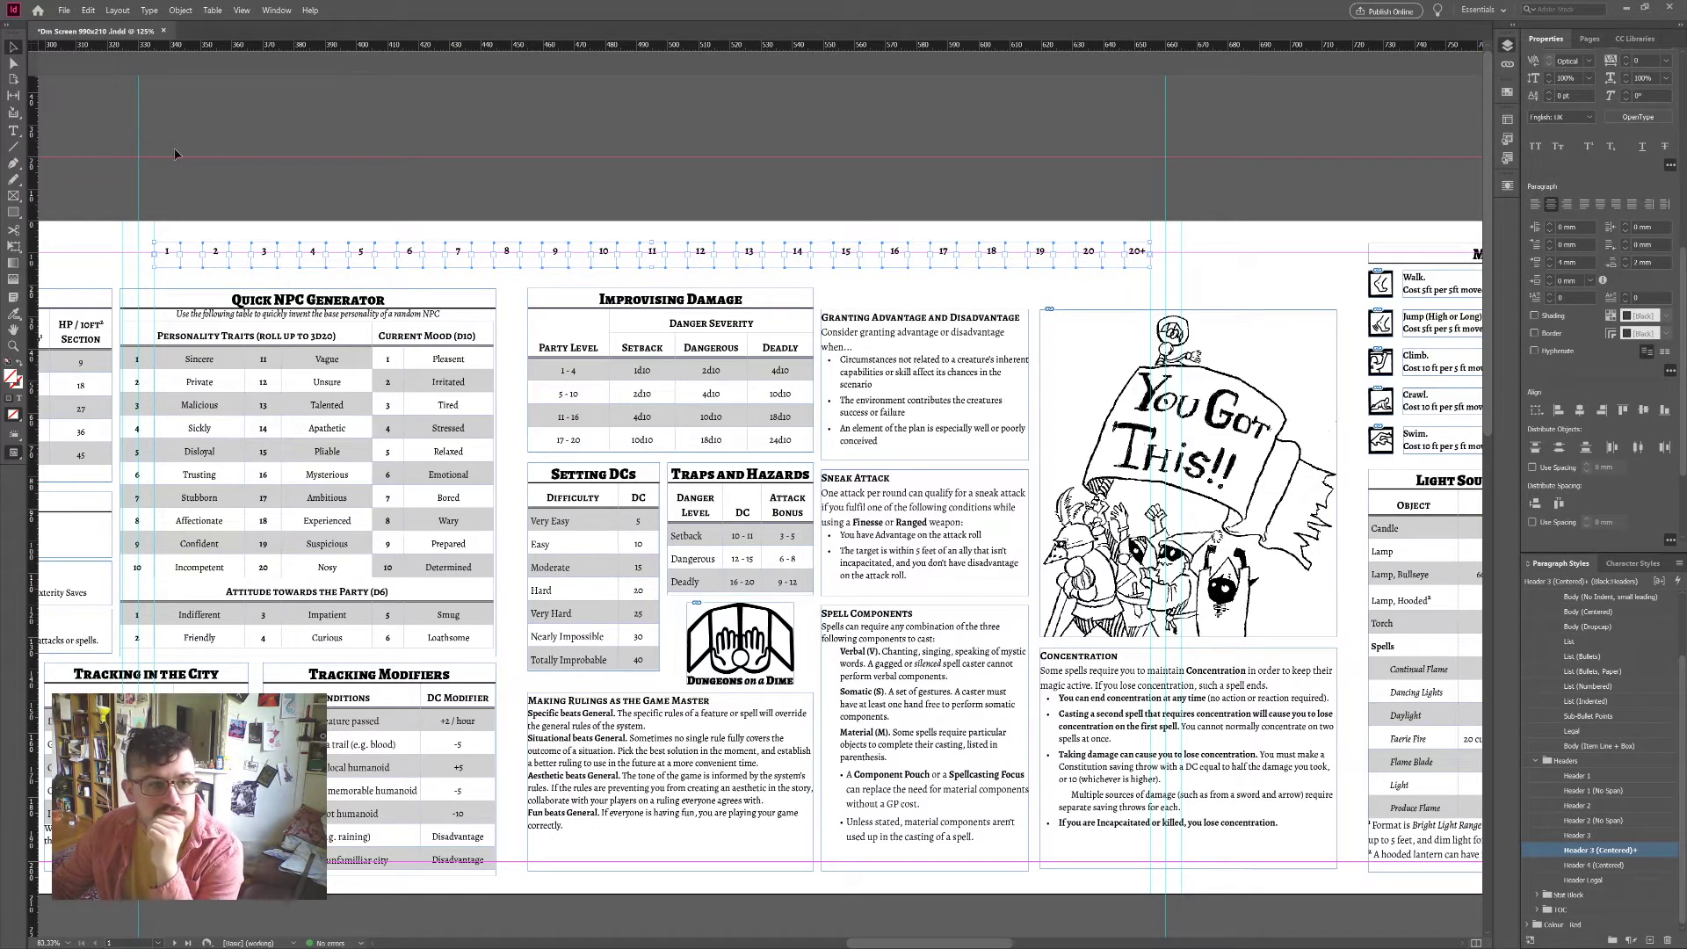
left_click(560, 260)
left_click_drag(562, 263, 563, 261)
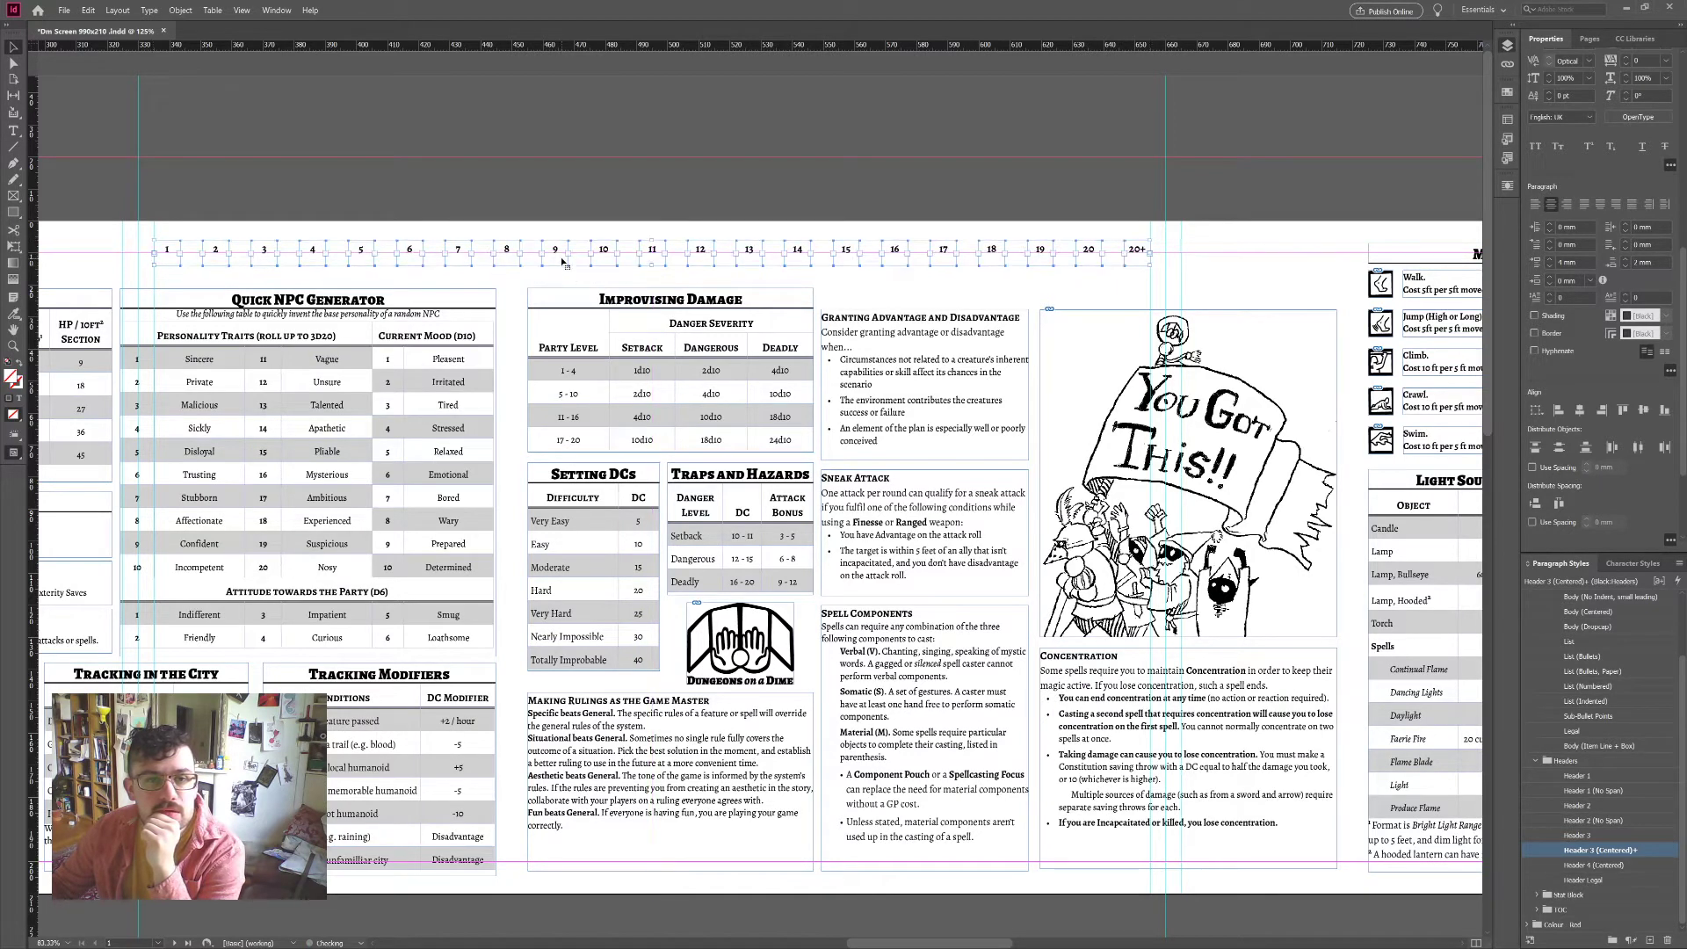
left_click(719, 230)
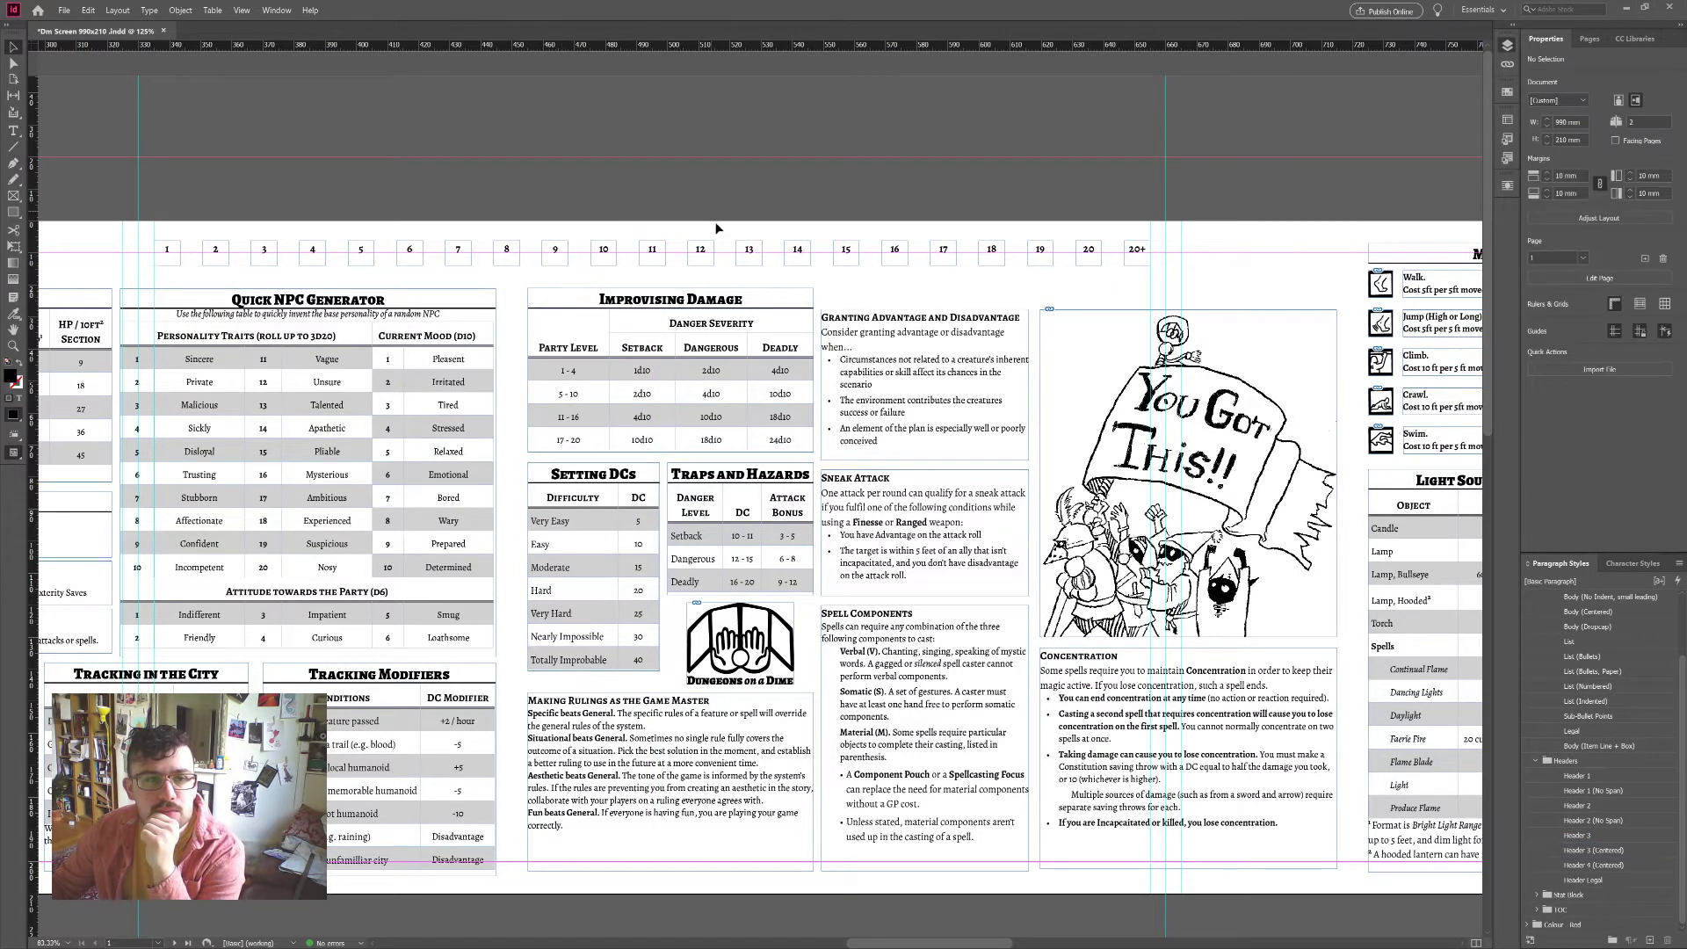
Step: Scroll down to the back spread's city illustration and its row of number boxes
scroll(718, 230, "down", 3)
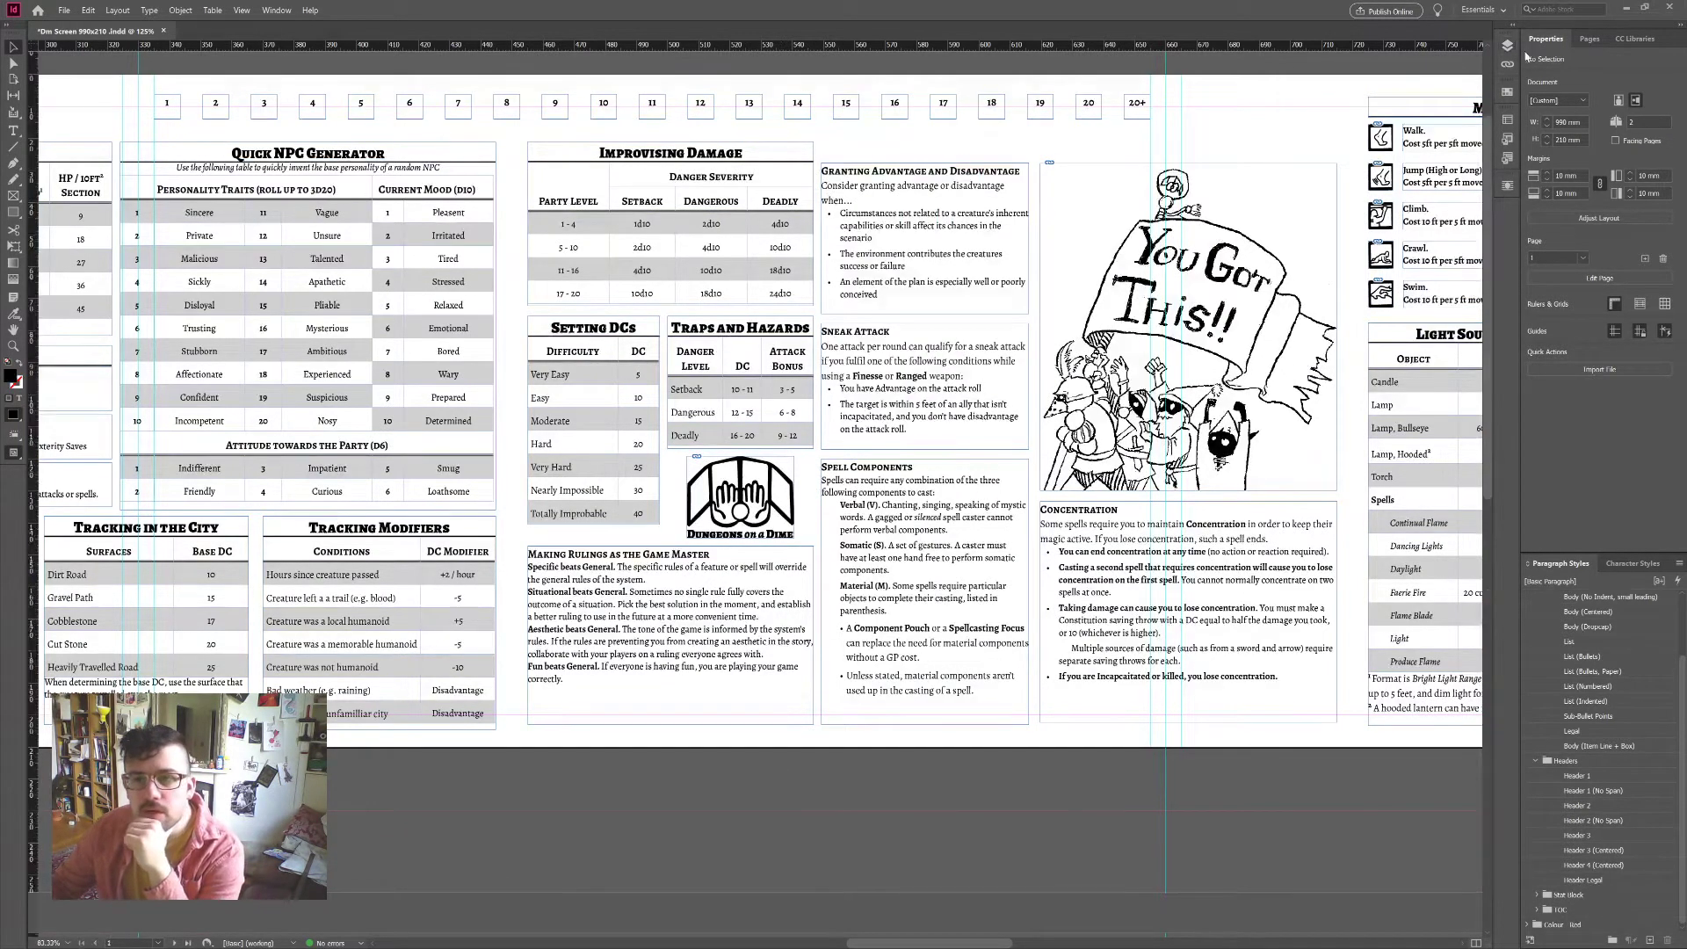
scroll(1294, 820, "up", 3)
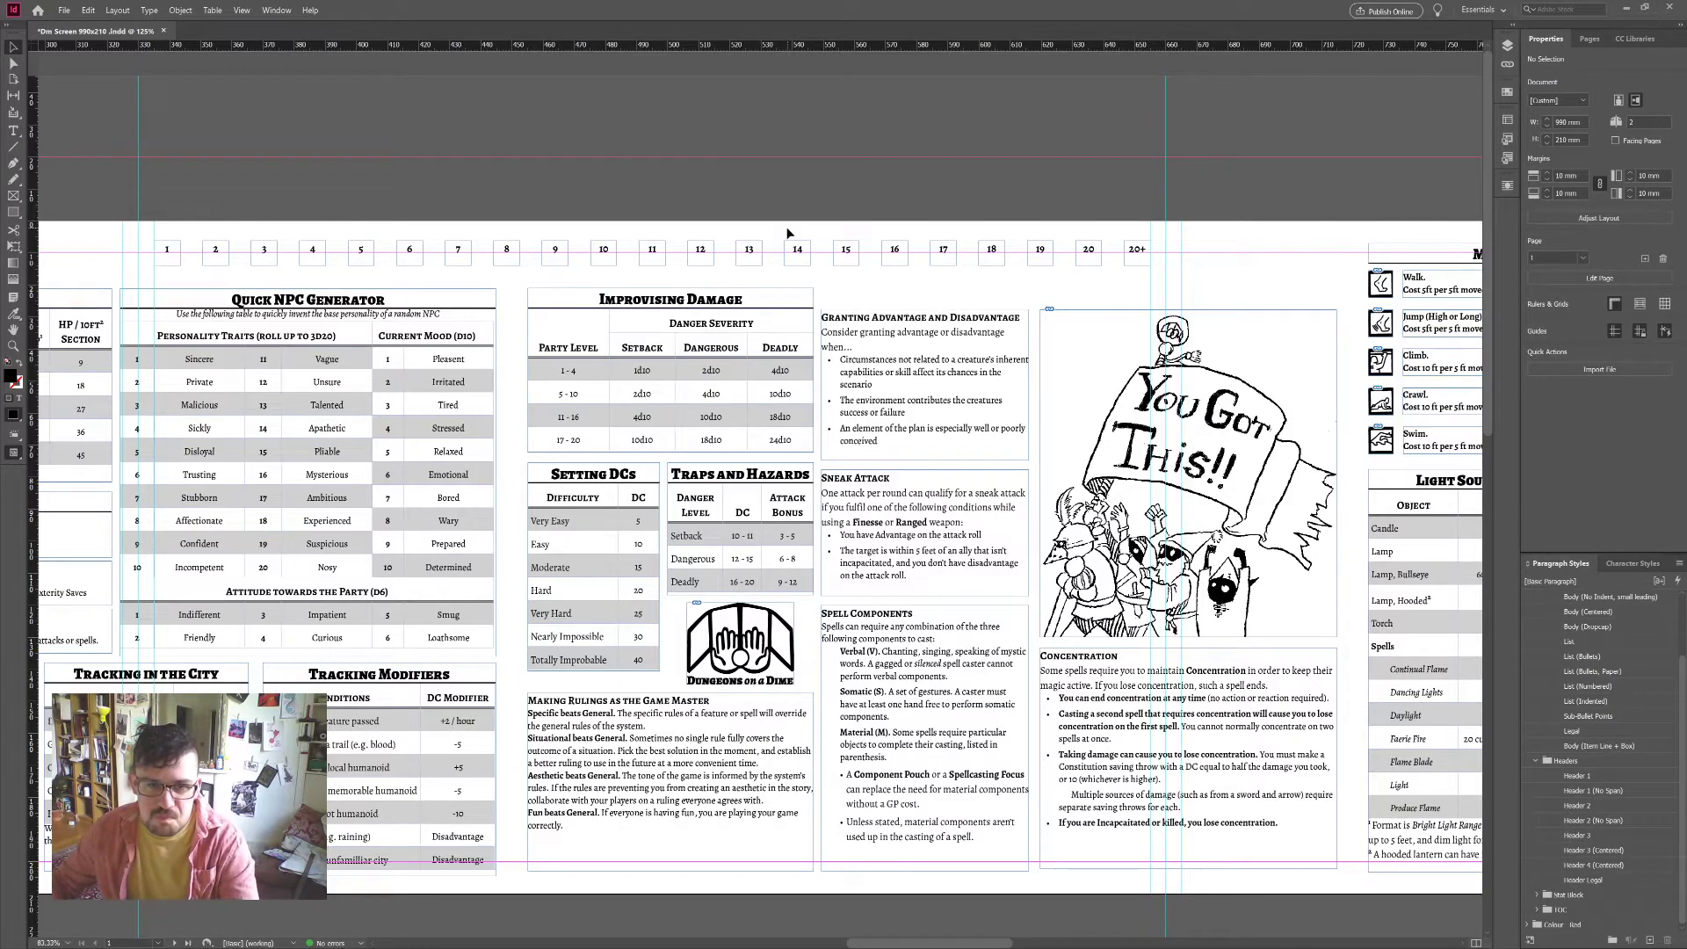
scroll(791, 264, "down", 10)
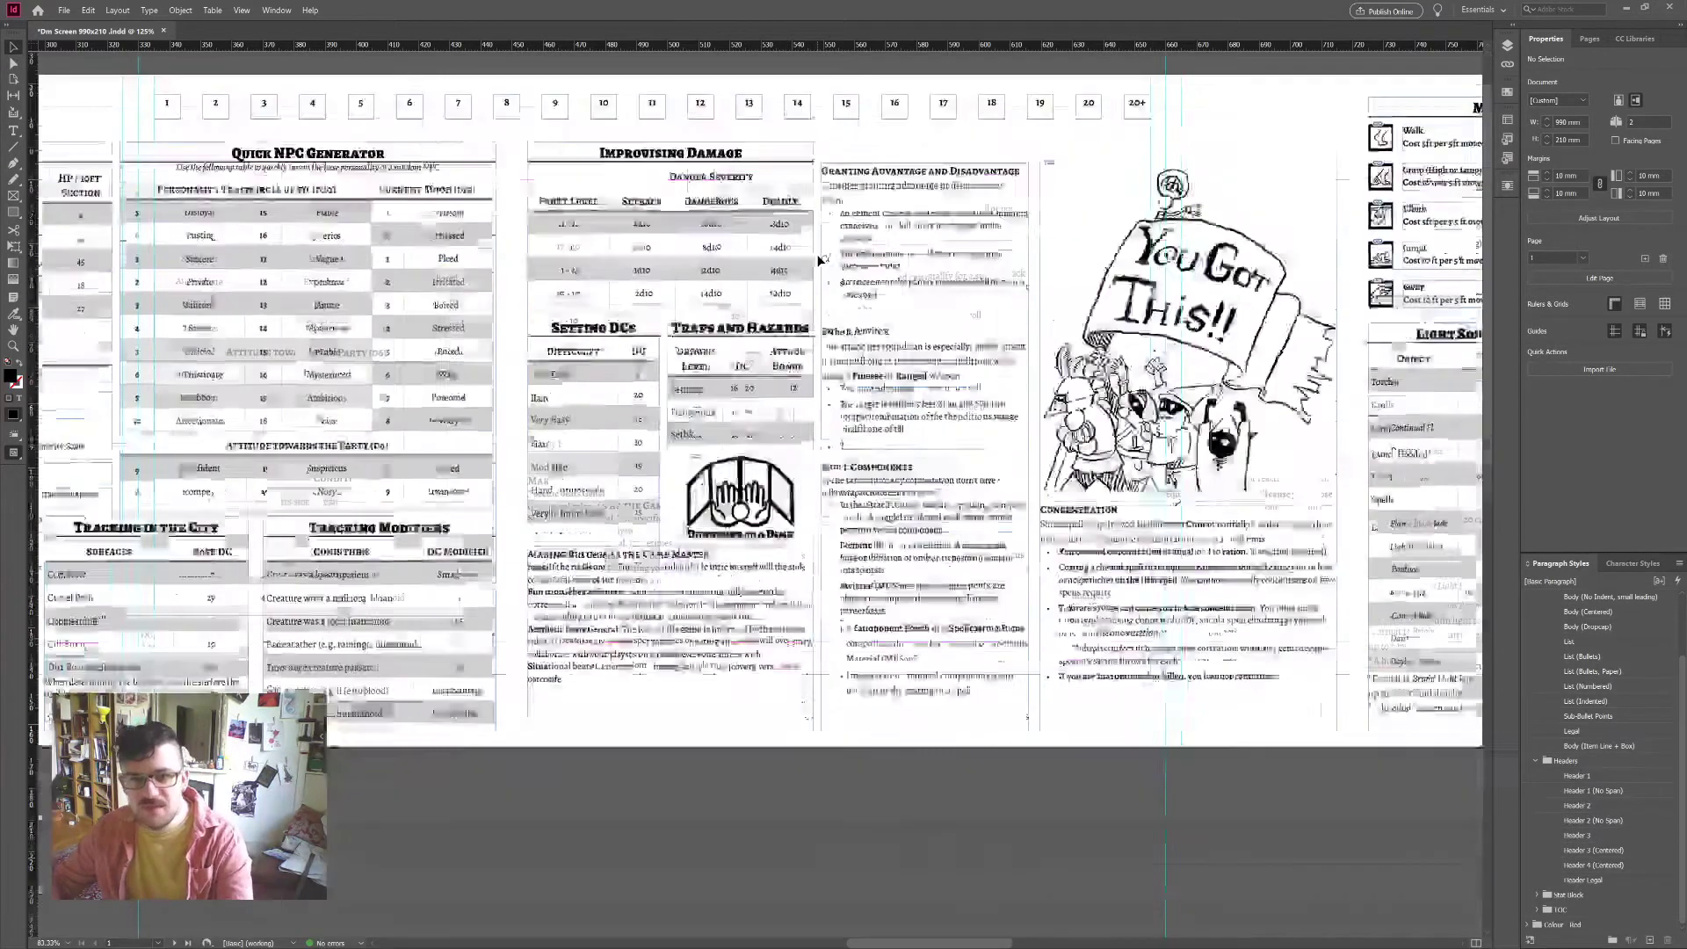
scroll(830, 407, "down", 1)
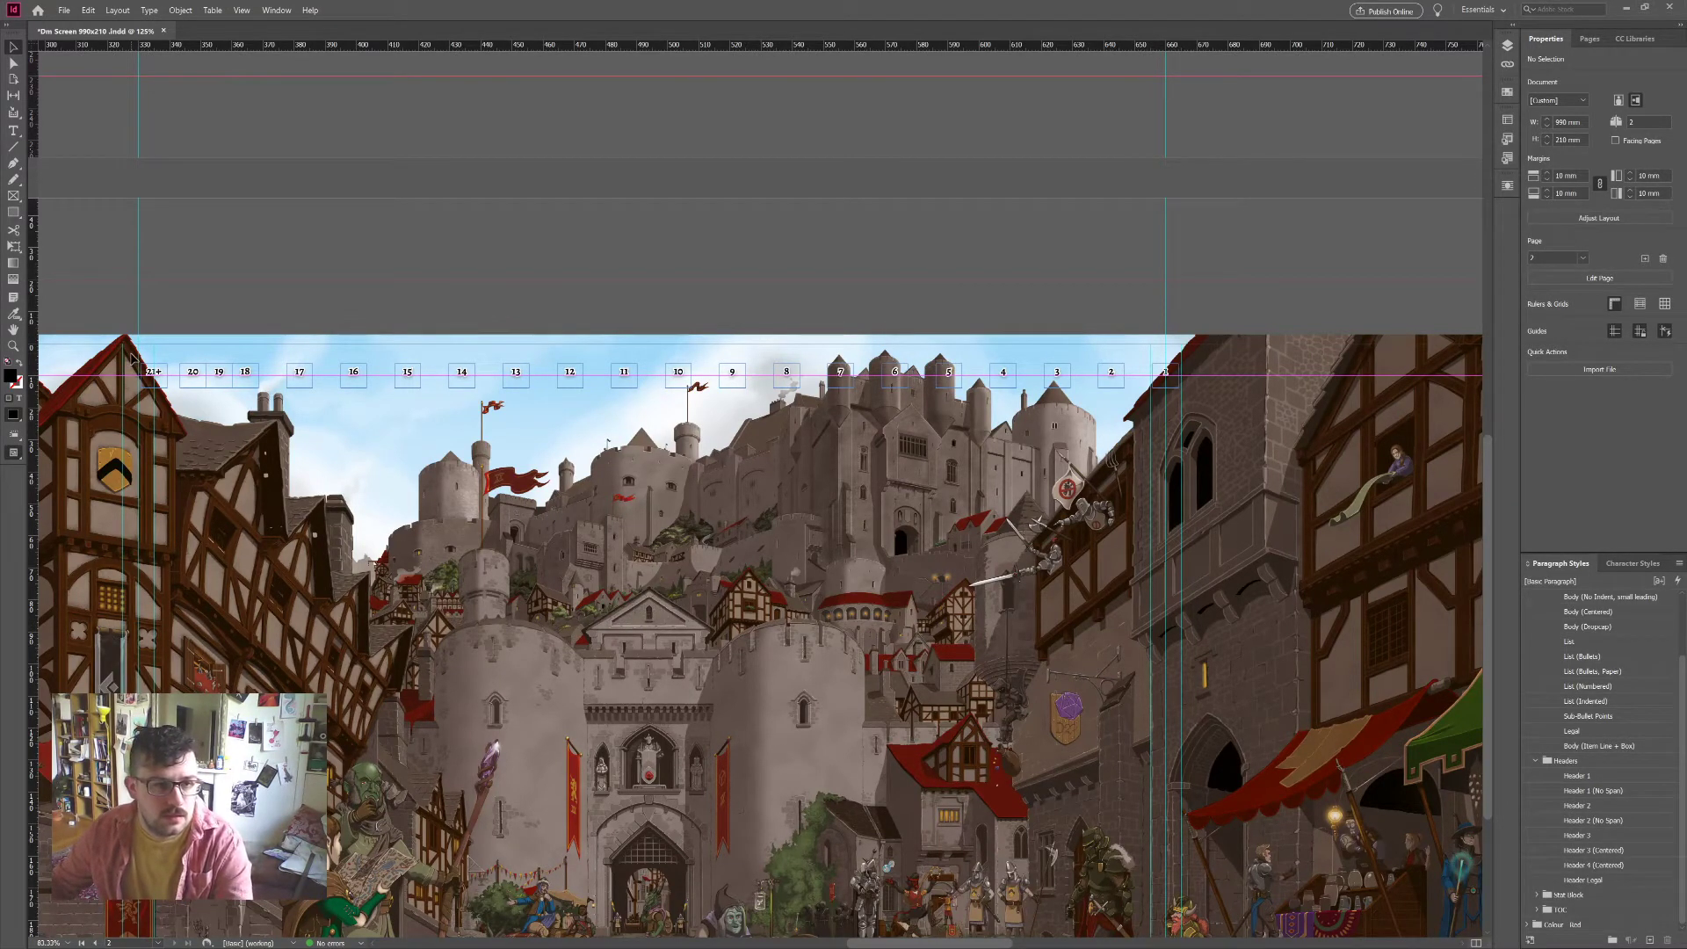
Step: Set 21+ and 1 at the row ends, then evenly distribute the city artwork's number boxes
left_click_drag(157, 373, 170, 375)
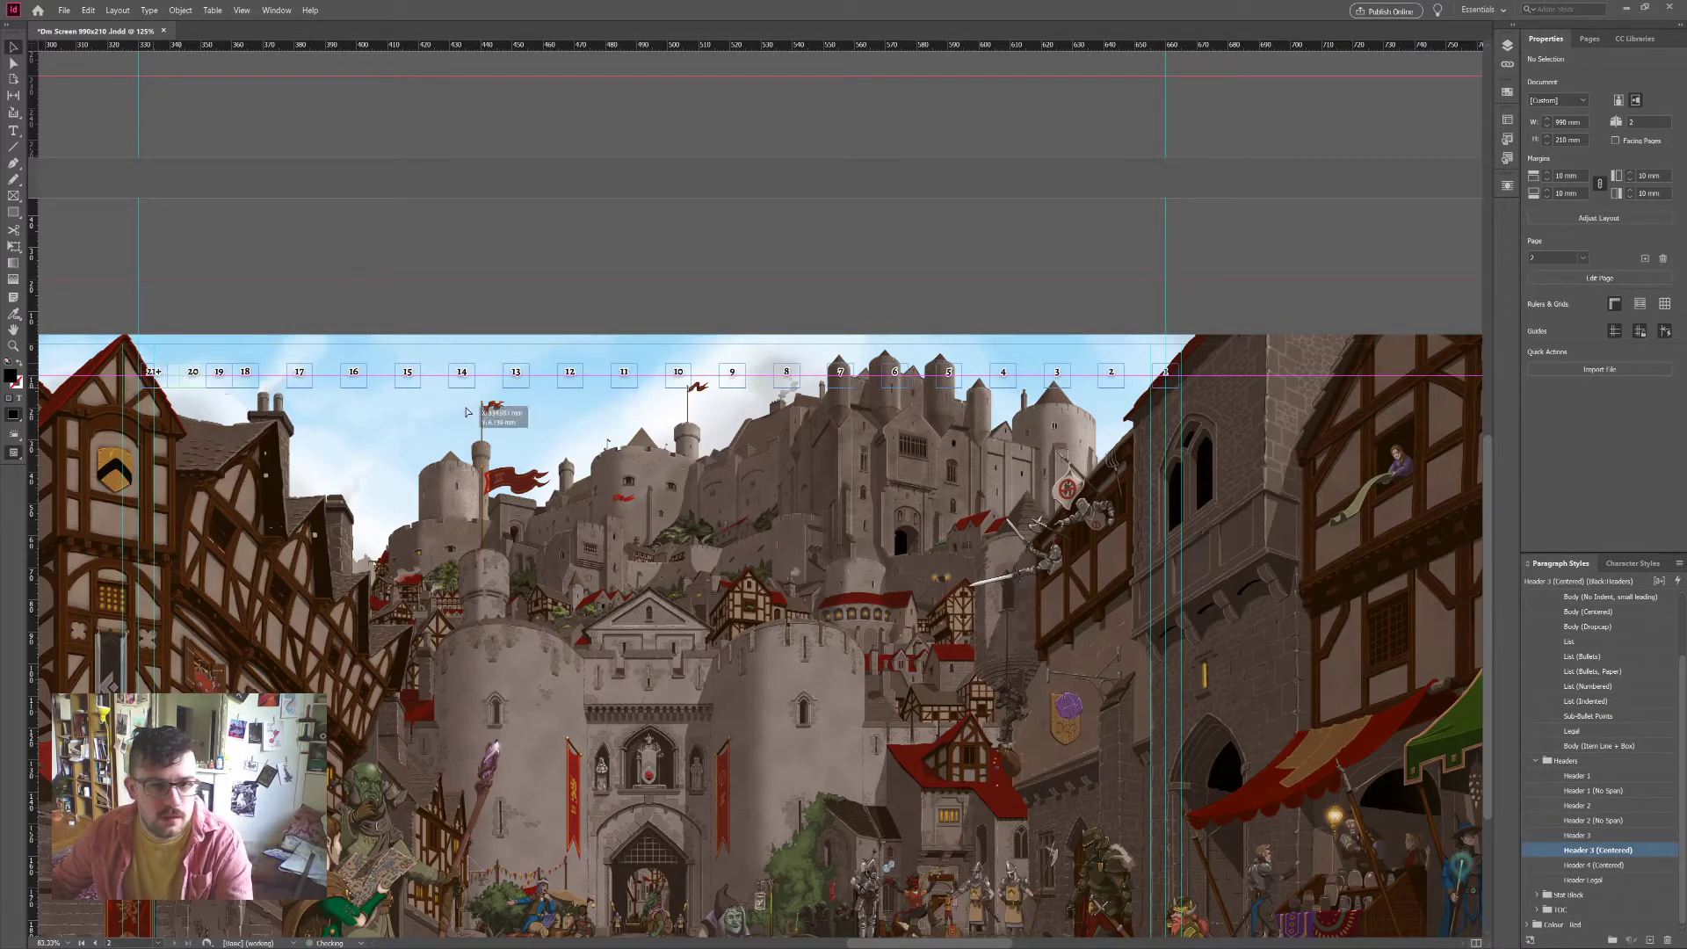
left_click_drag(1165, 373, 1138, 379)
left_click_drag(164, 333, 1159, 420)
scroll(1683, 309, "down", 8)
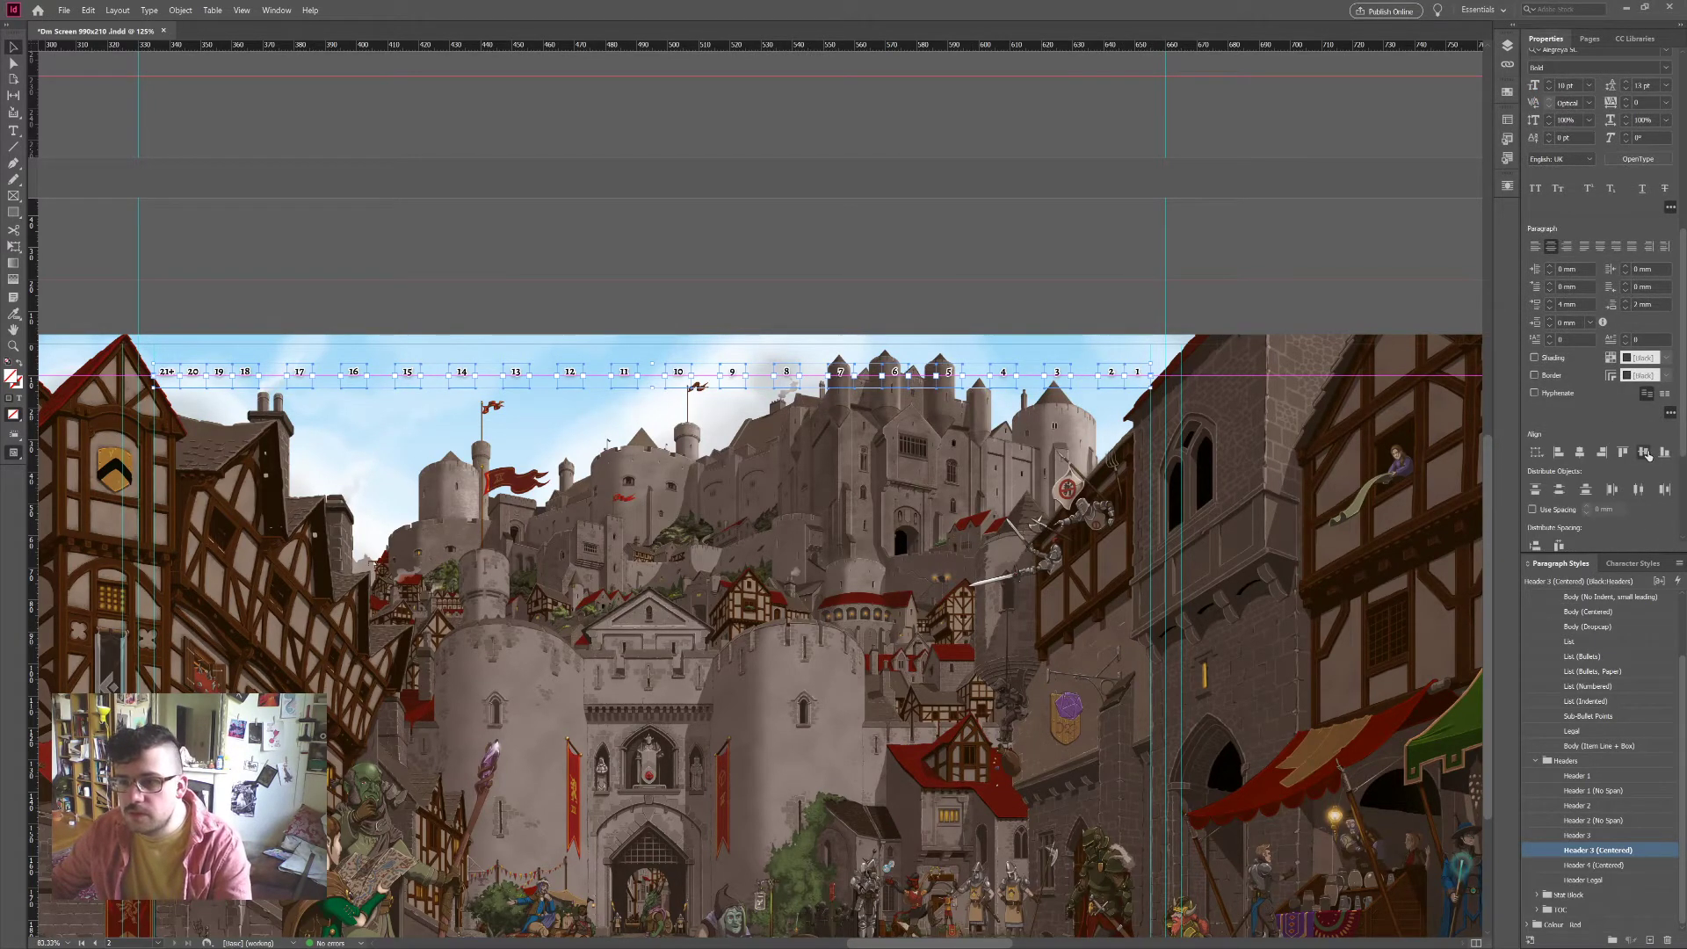
left_click(1559, 545)
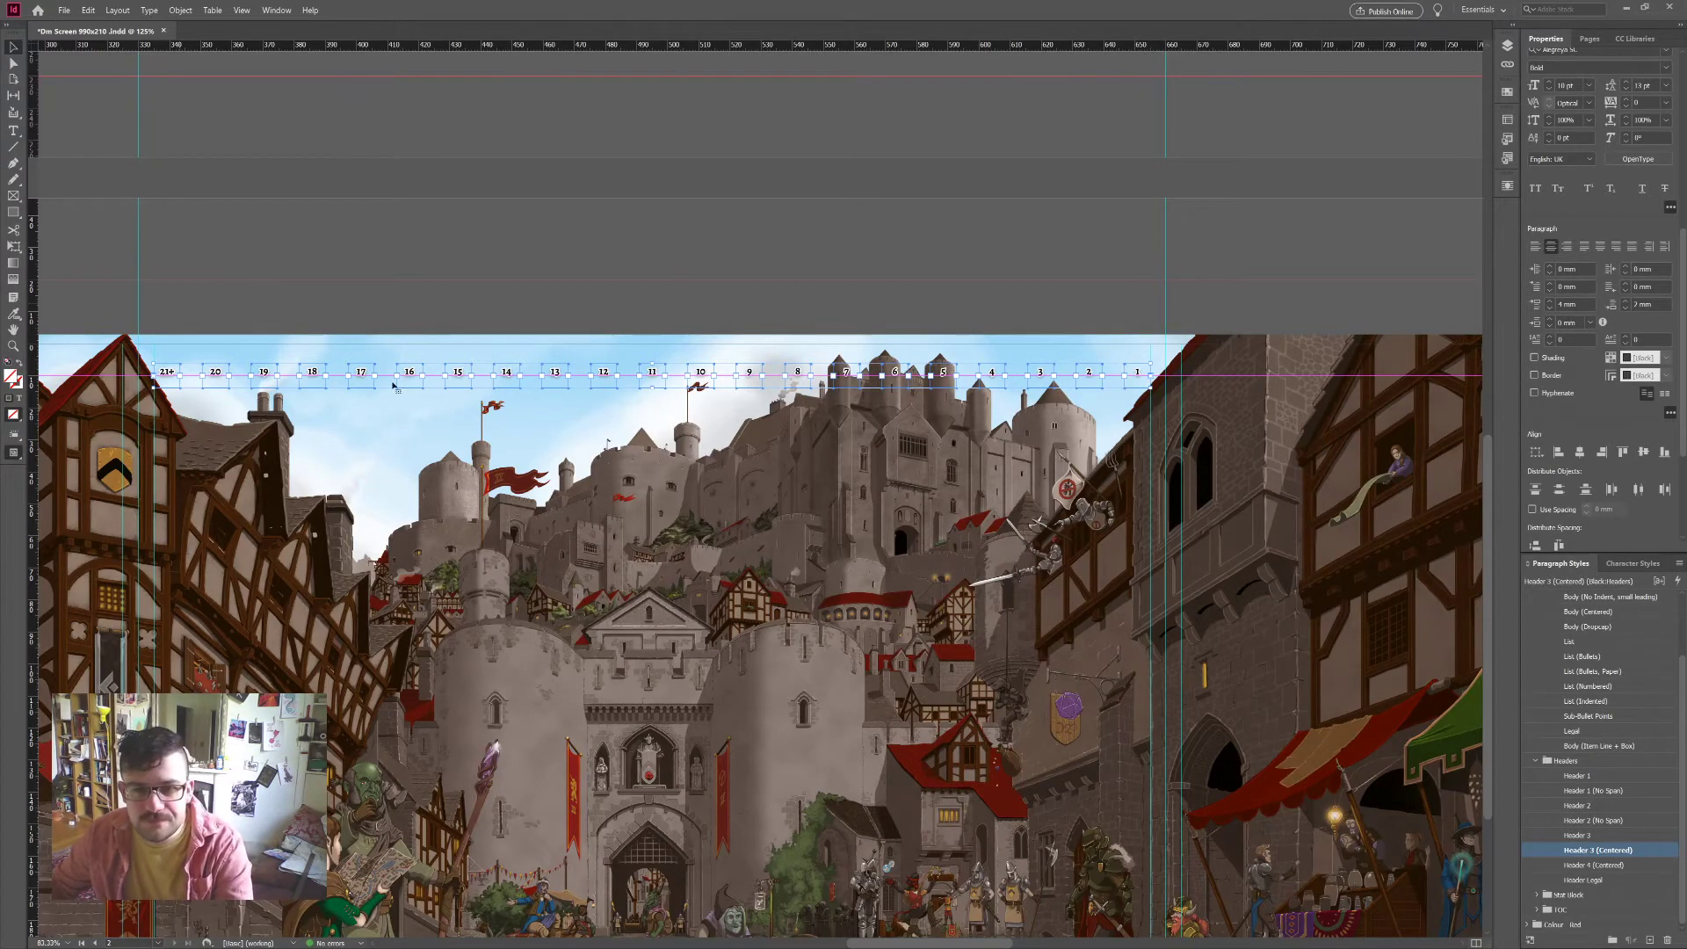
scroll(868, 294, "up", 6)
scroll(885, 349, "up", 4)
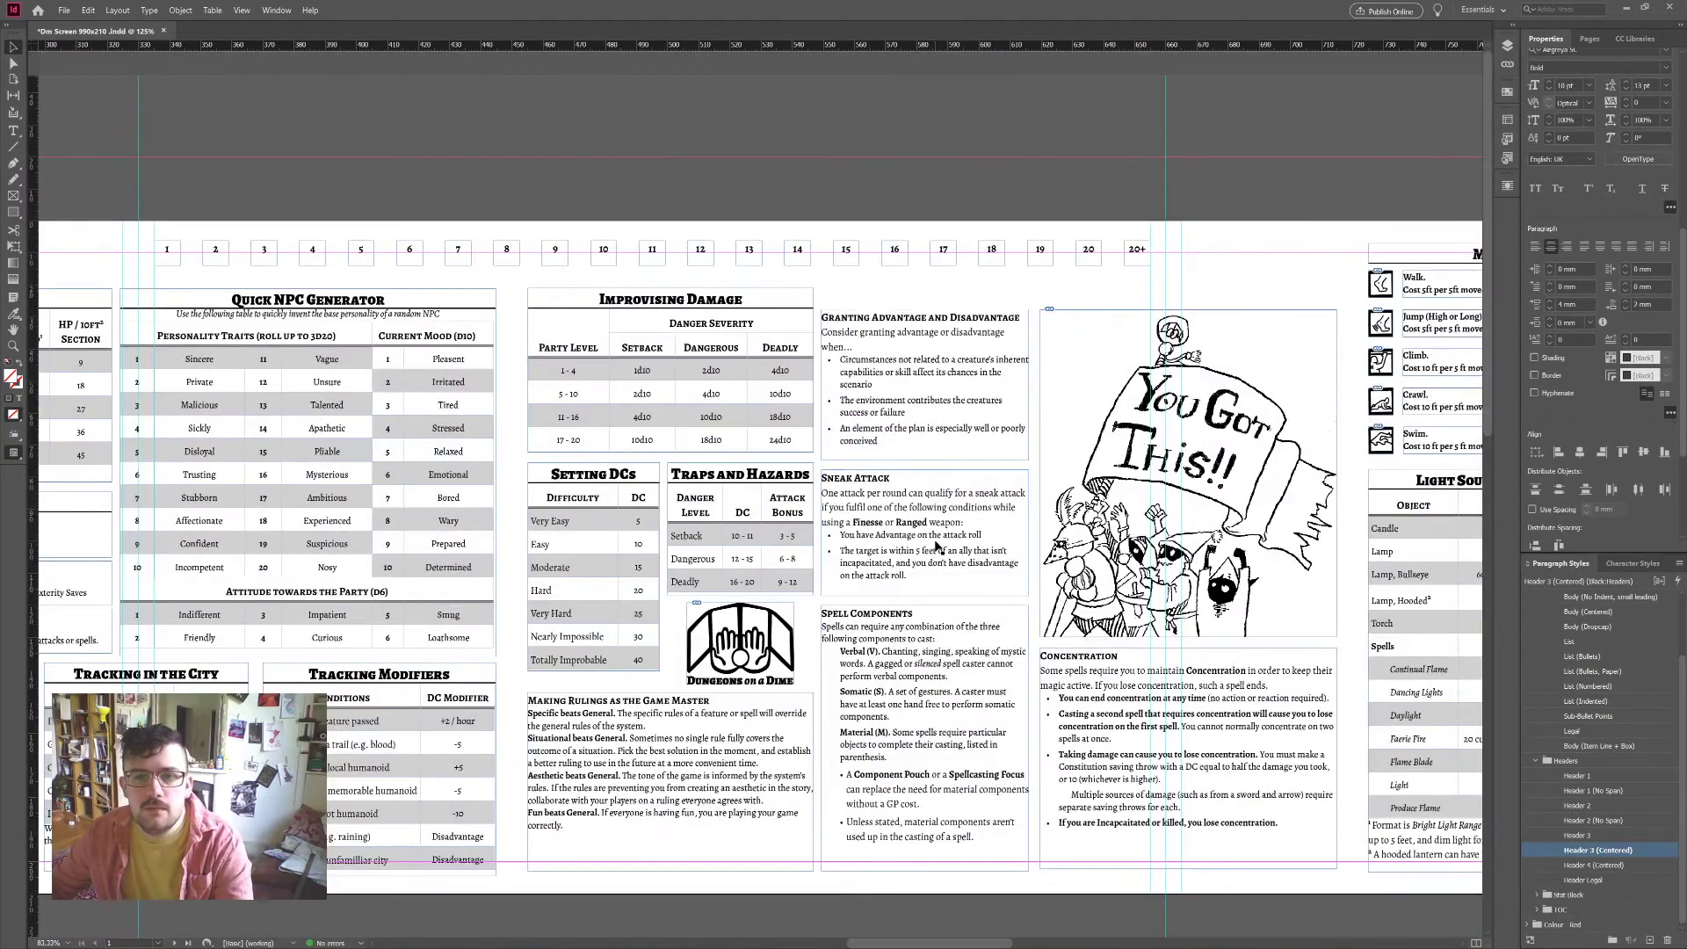
scroll(937, 547, "down", 9)
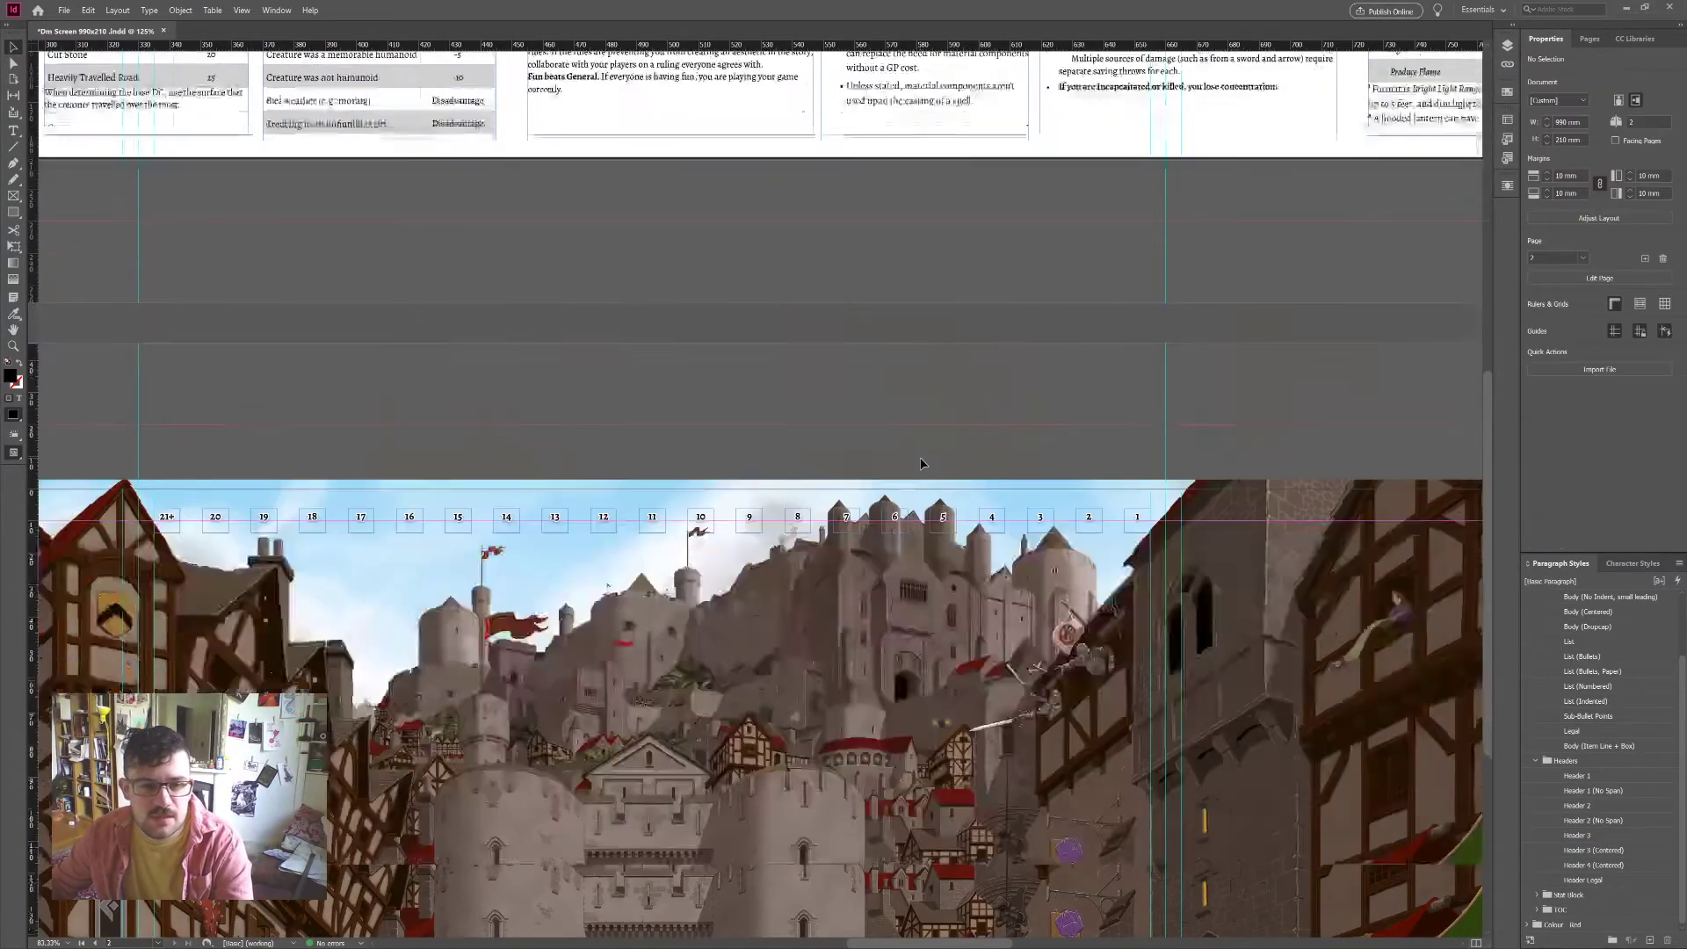
Step: Zoom out and pan across the whole city illustration, then return to the front spread
scroll(921, 463, "down", 3)
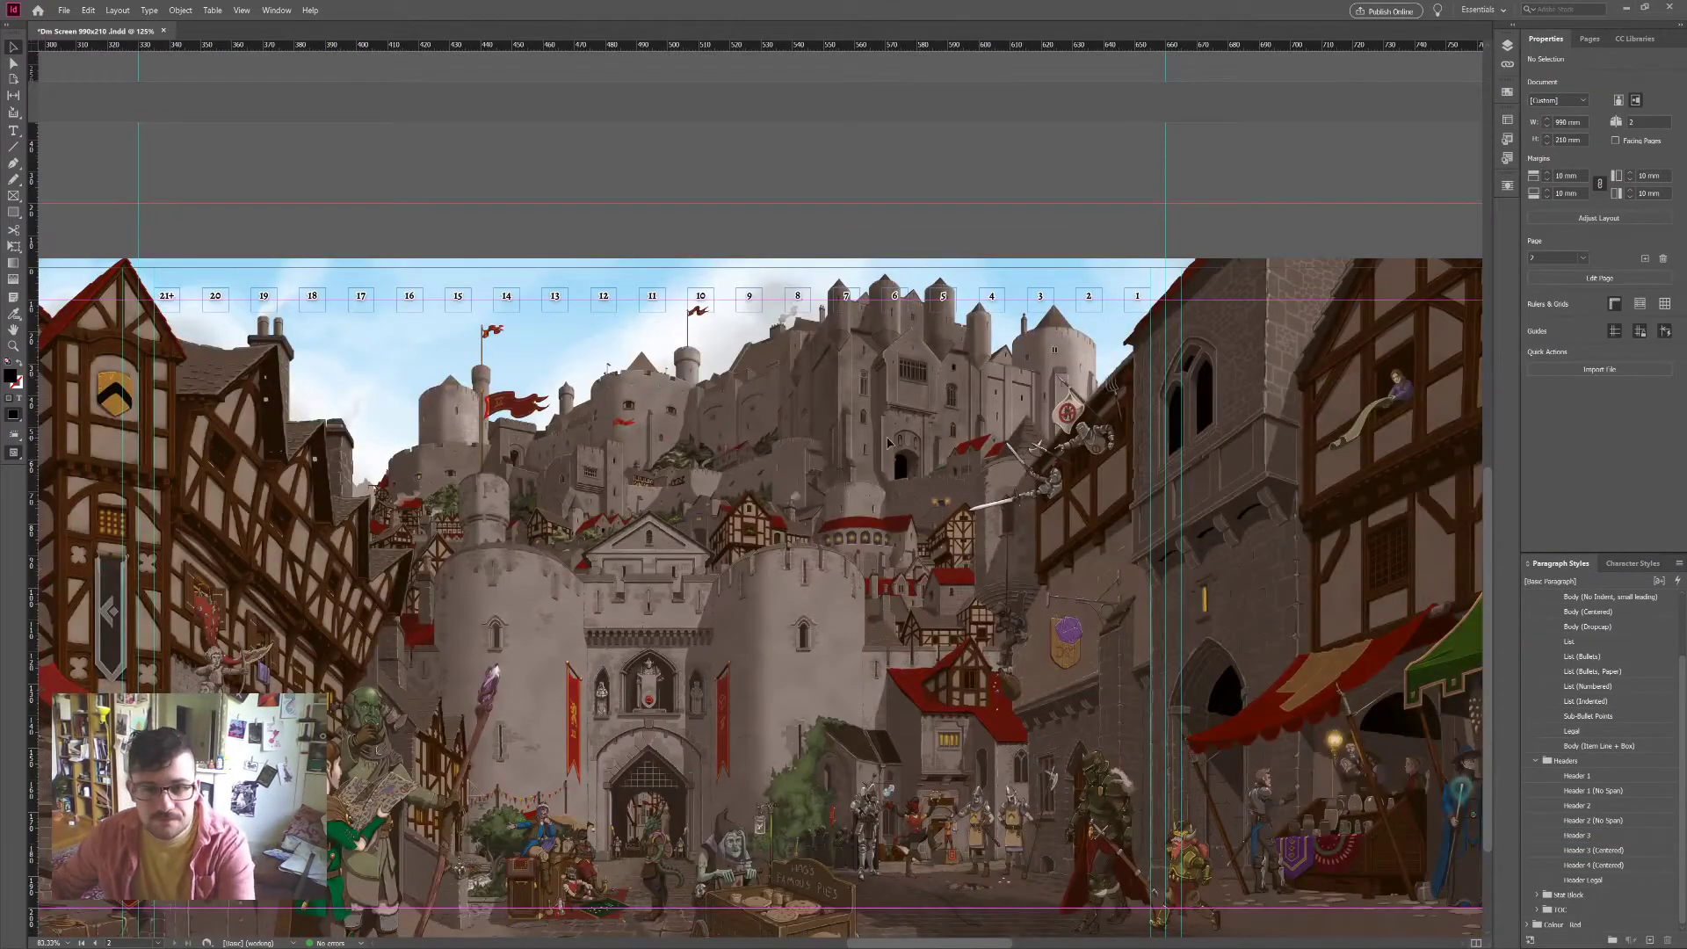
scroll(888, 442, "down", 1)
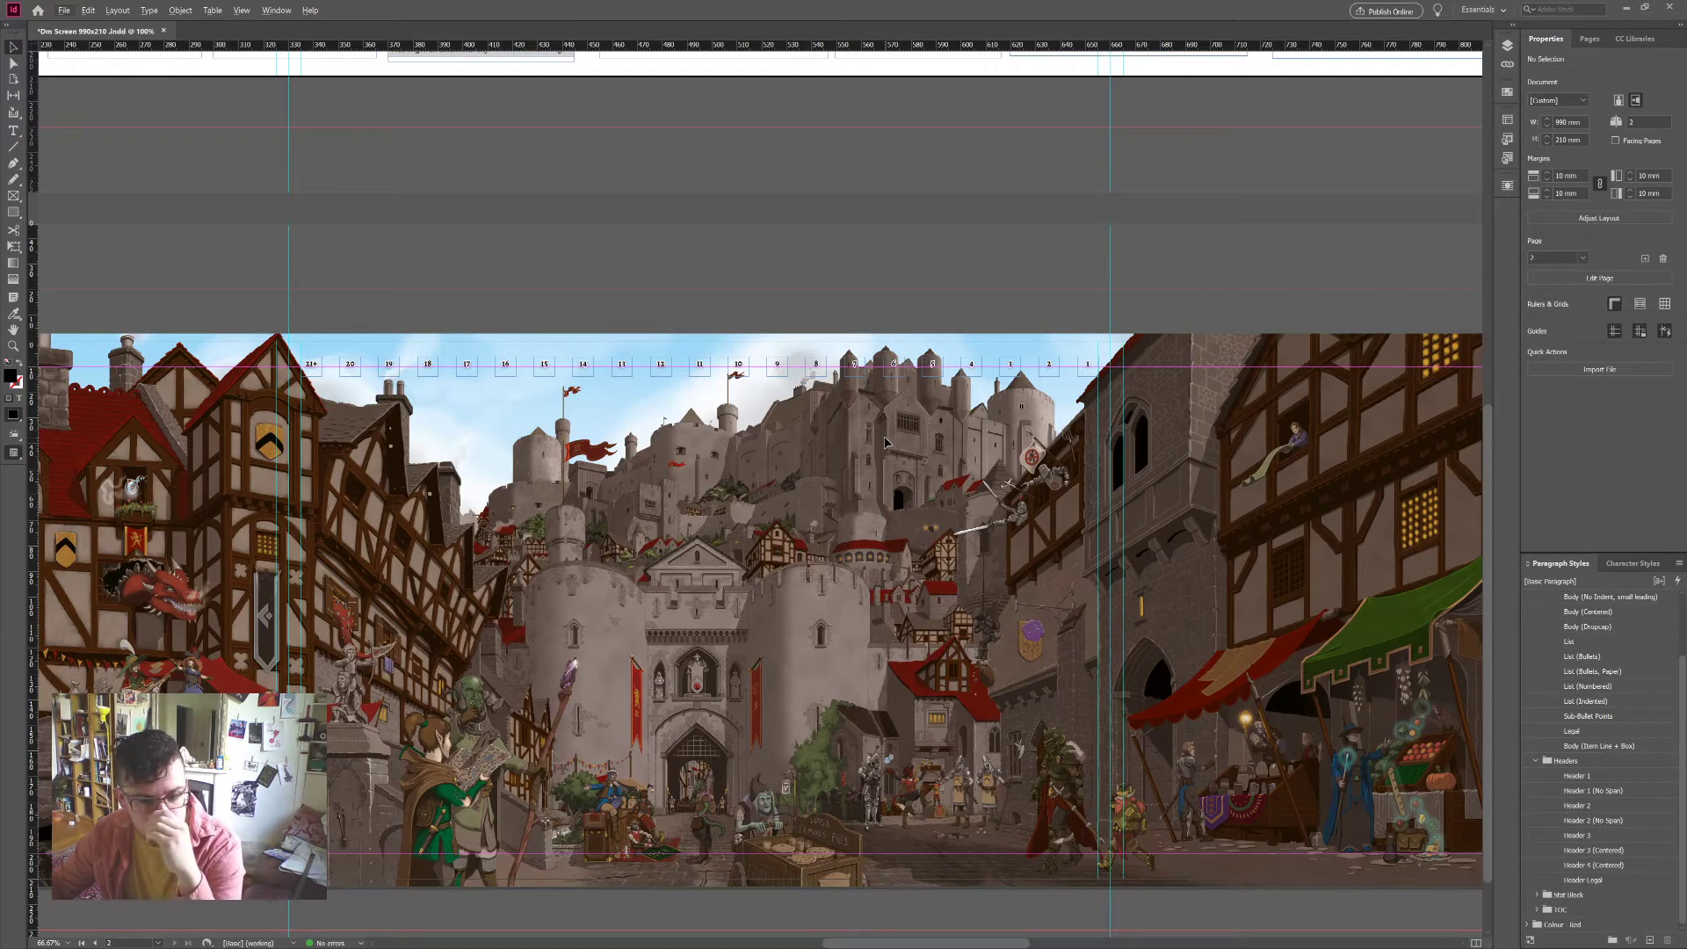
scroll(886, 442, "up", 1)
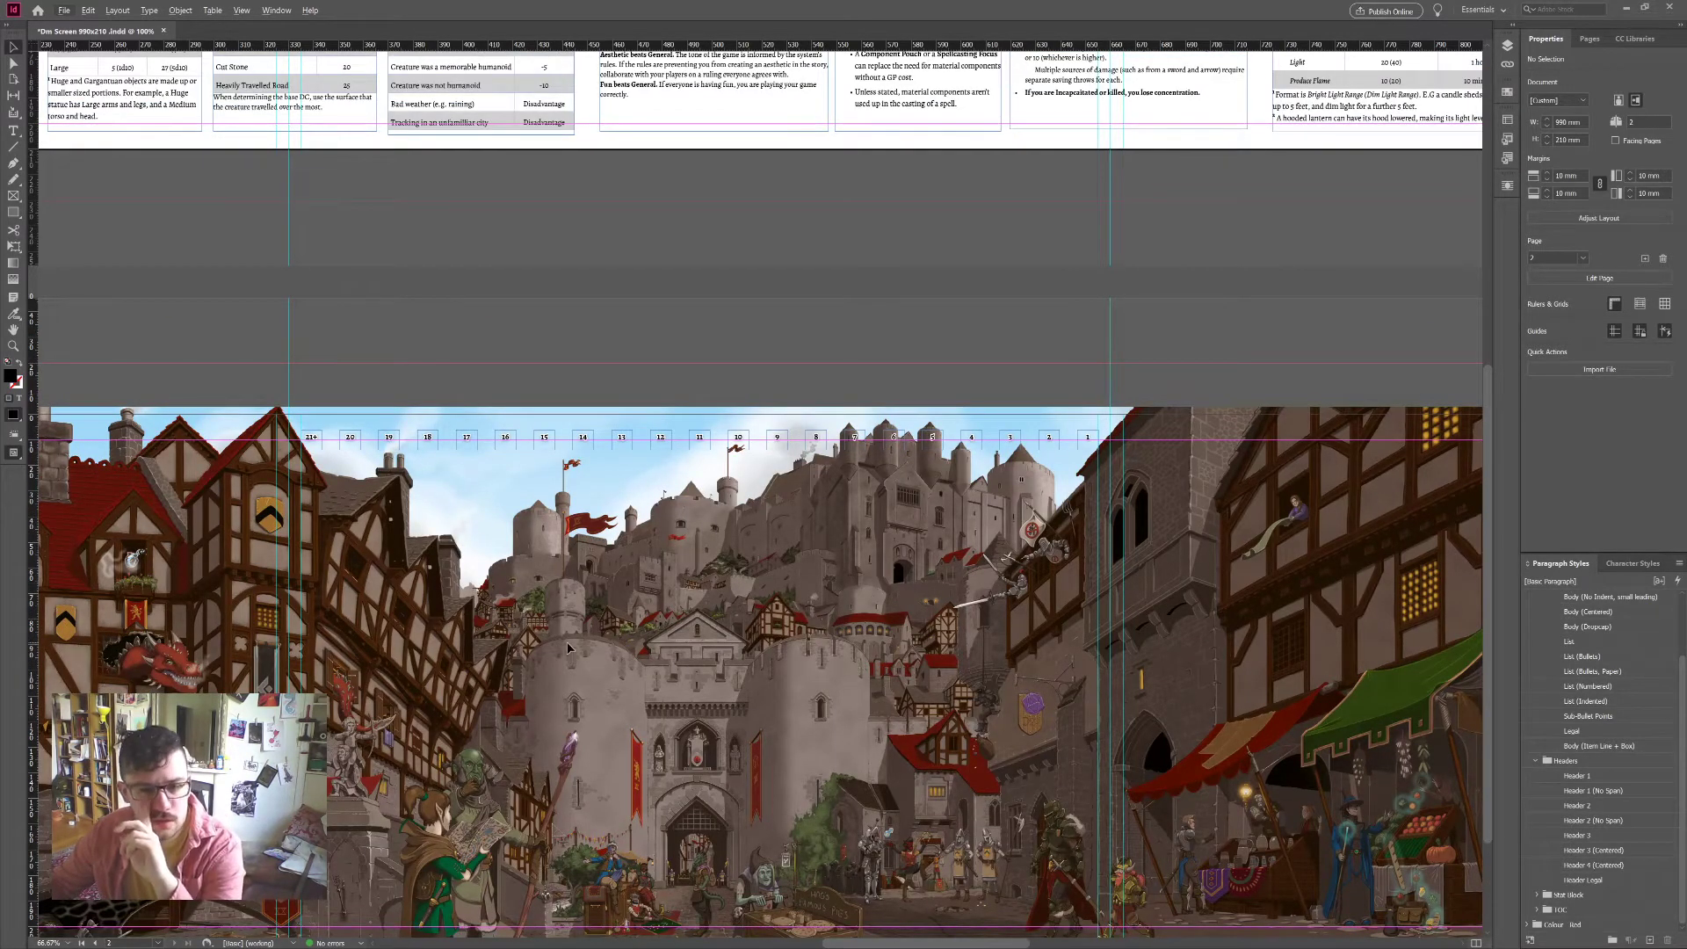
scroll(666, 658, "down", 2)
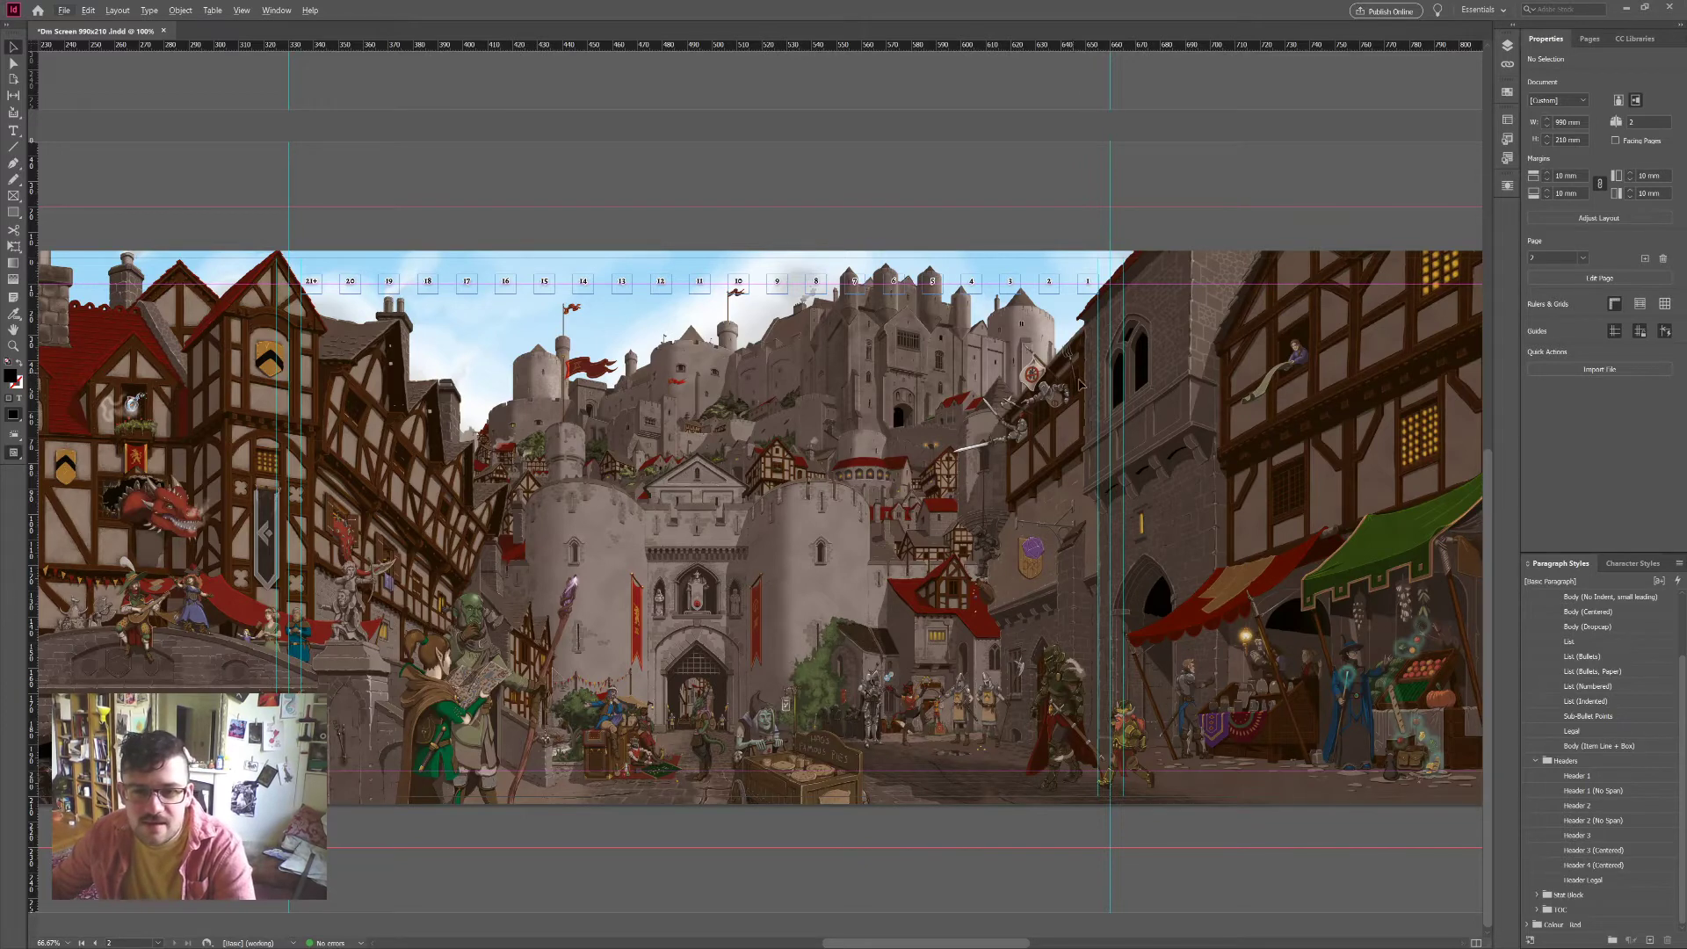
scroll(991, 376, "left", 2)
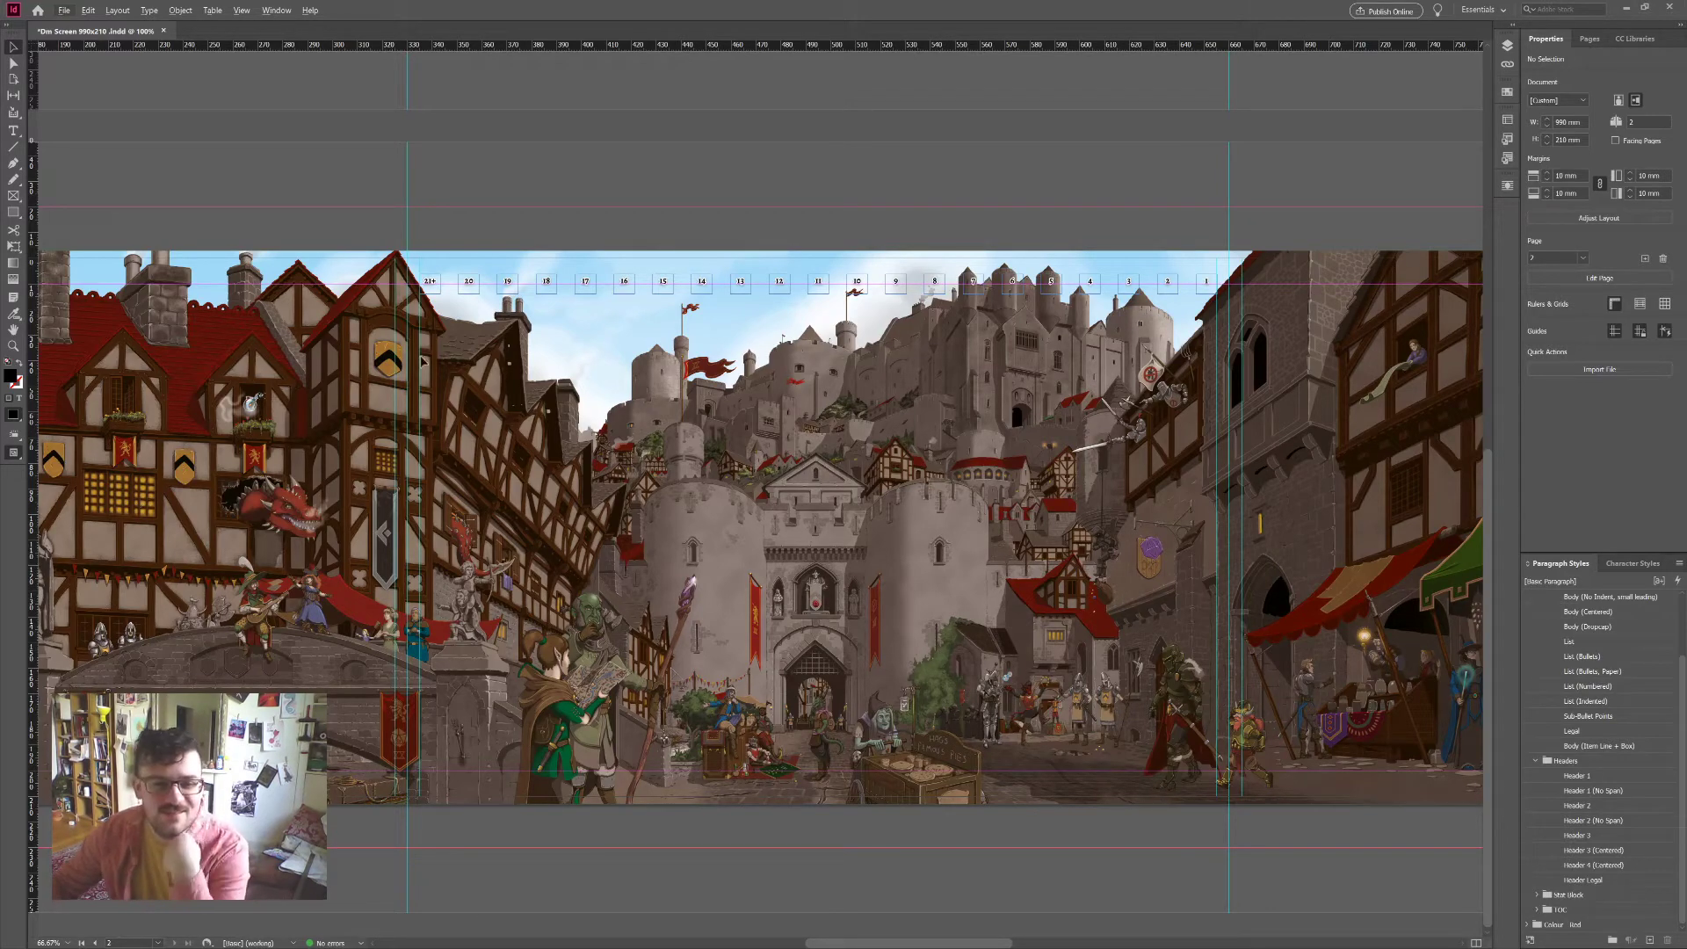
scroll(947, 349, "up", 3)
scroll(931, 369, "up", 6)
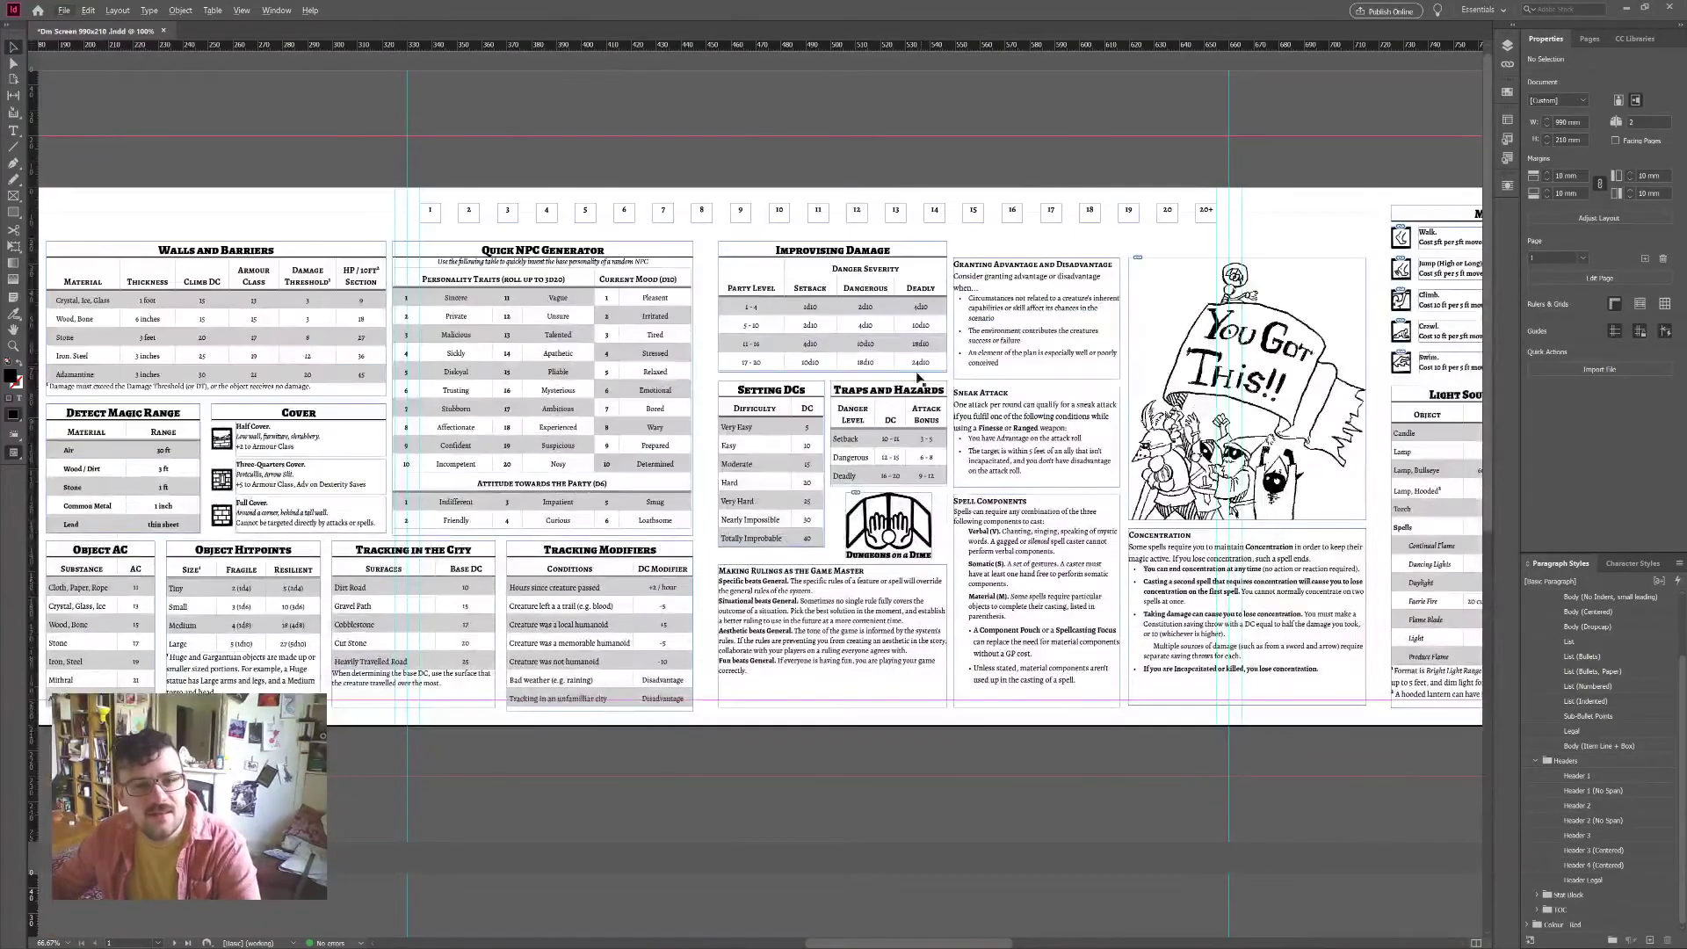
Step: Change the front spread's last initiative box from 20+ to 21+
scroll(844, 448, "left", 3)
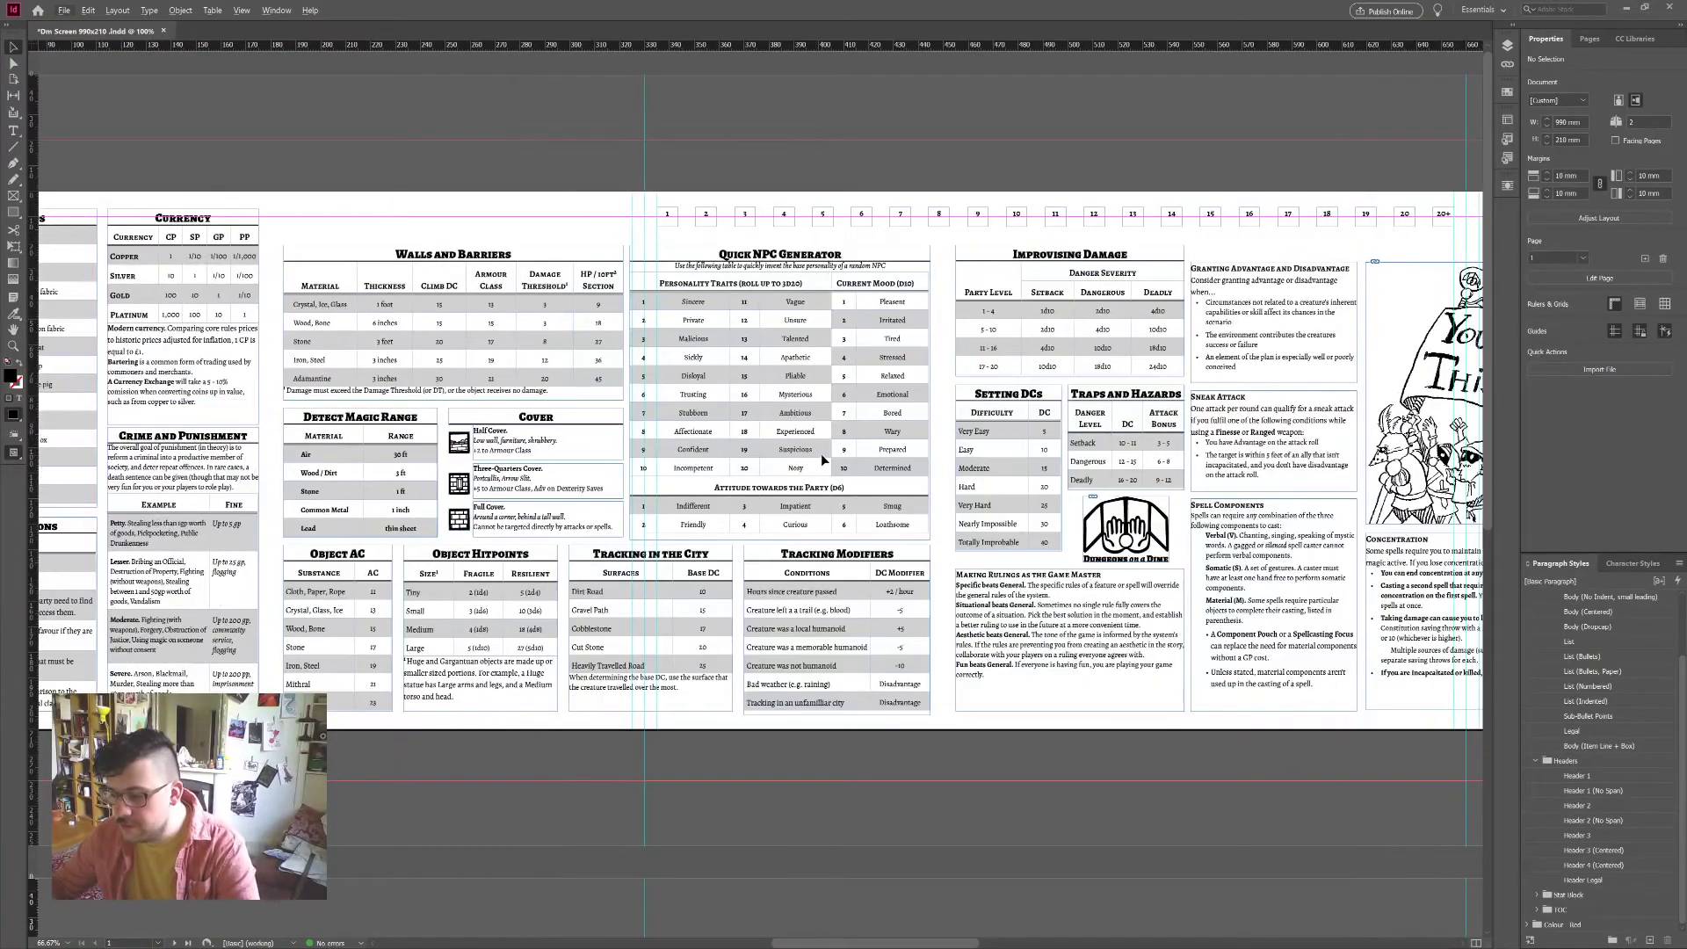
scroll(823, 459, "left", 6)
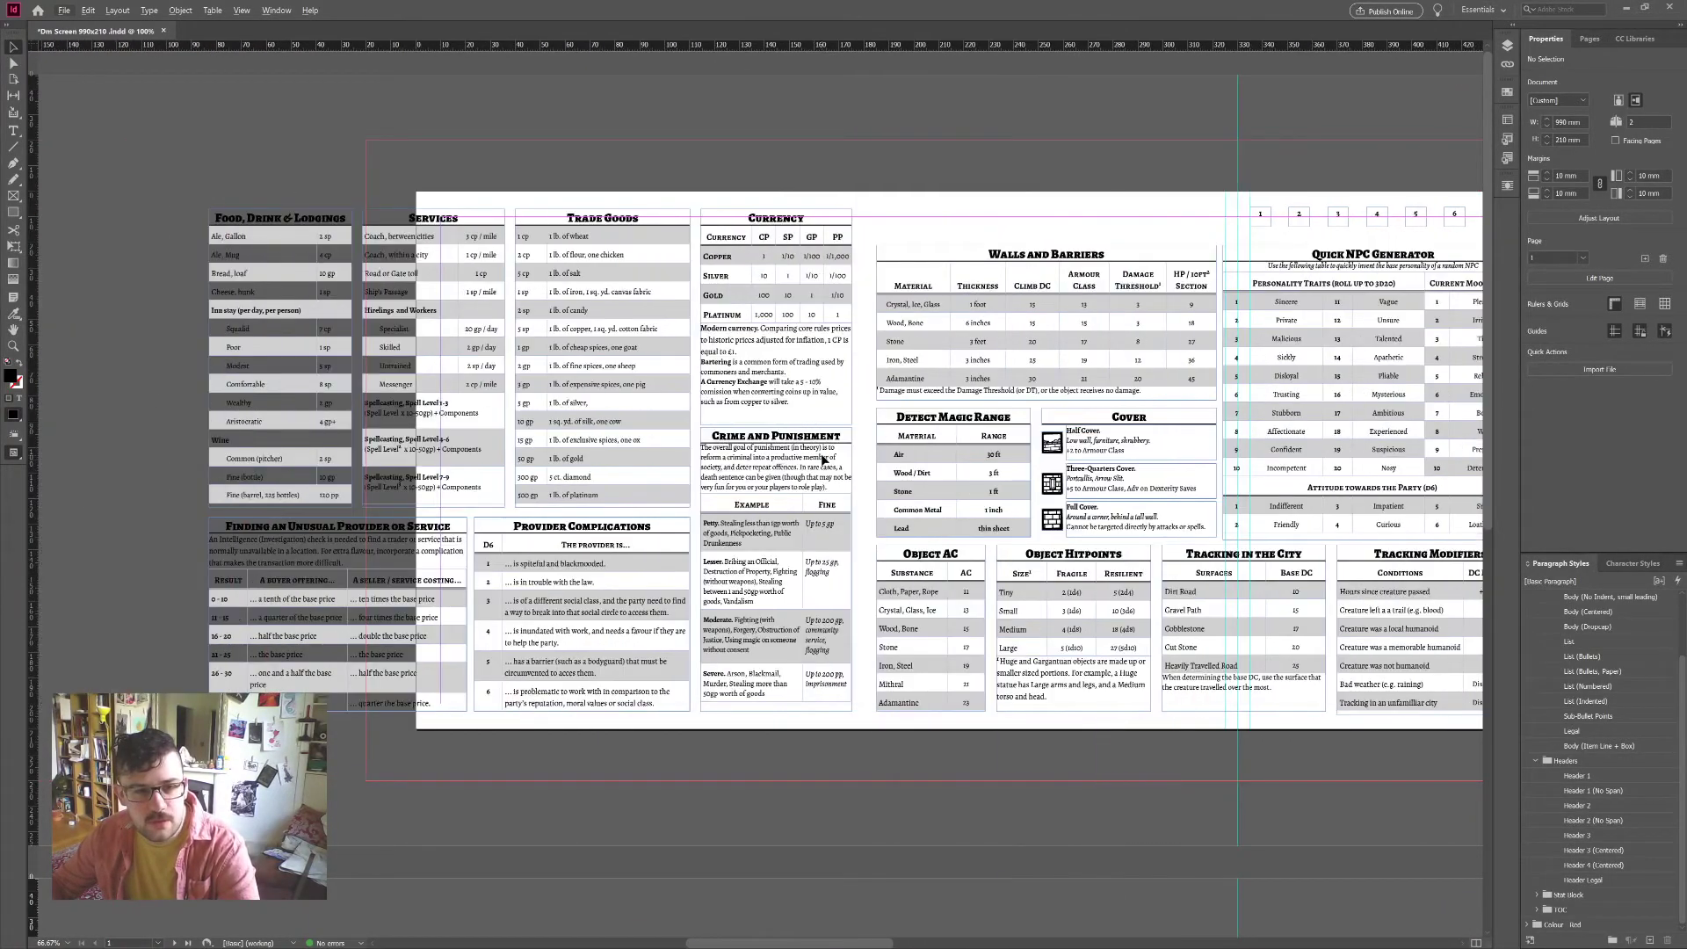
scroll(822, 458, "right", 10)
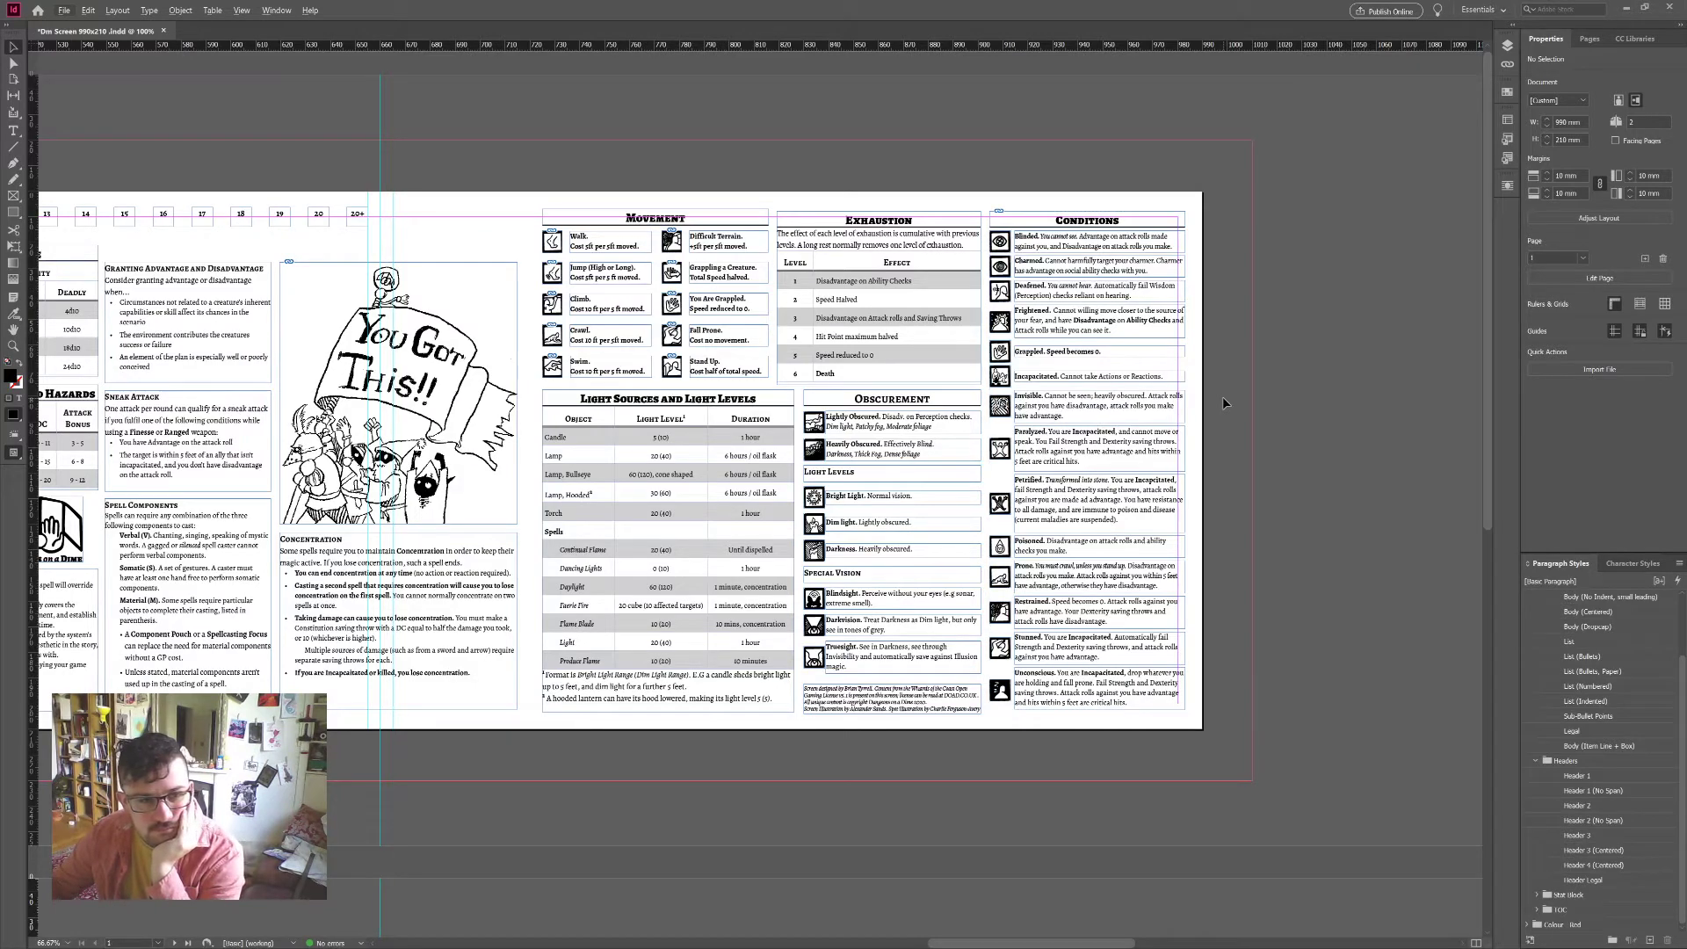
scroll(1224, 400, "down", 3)
scroll(751, 631, "left", 8)
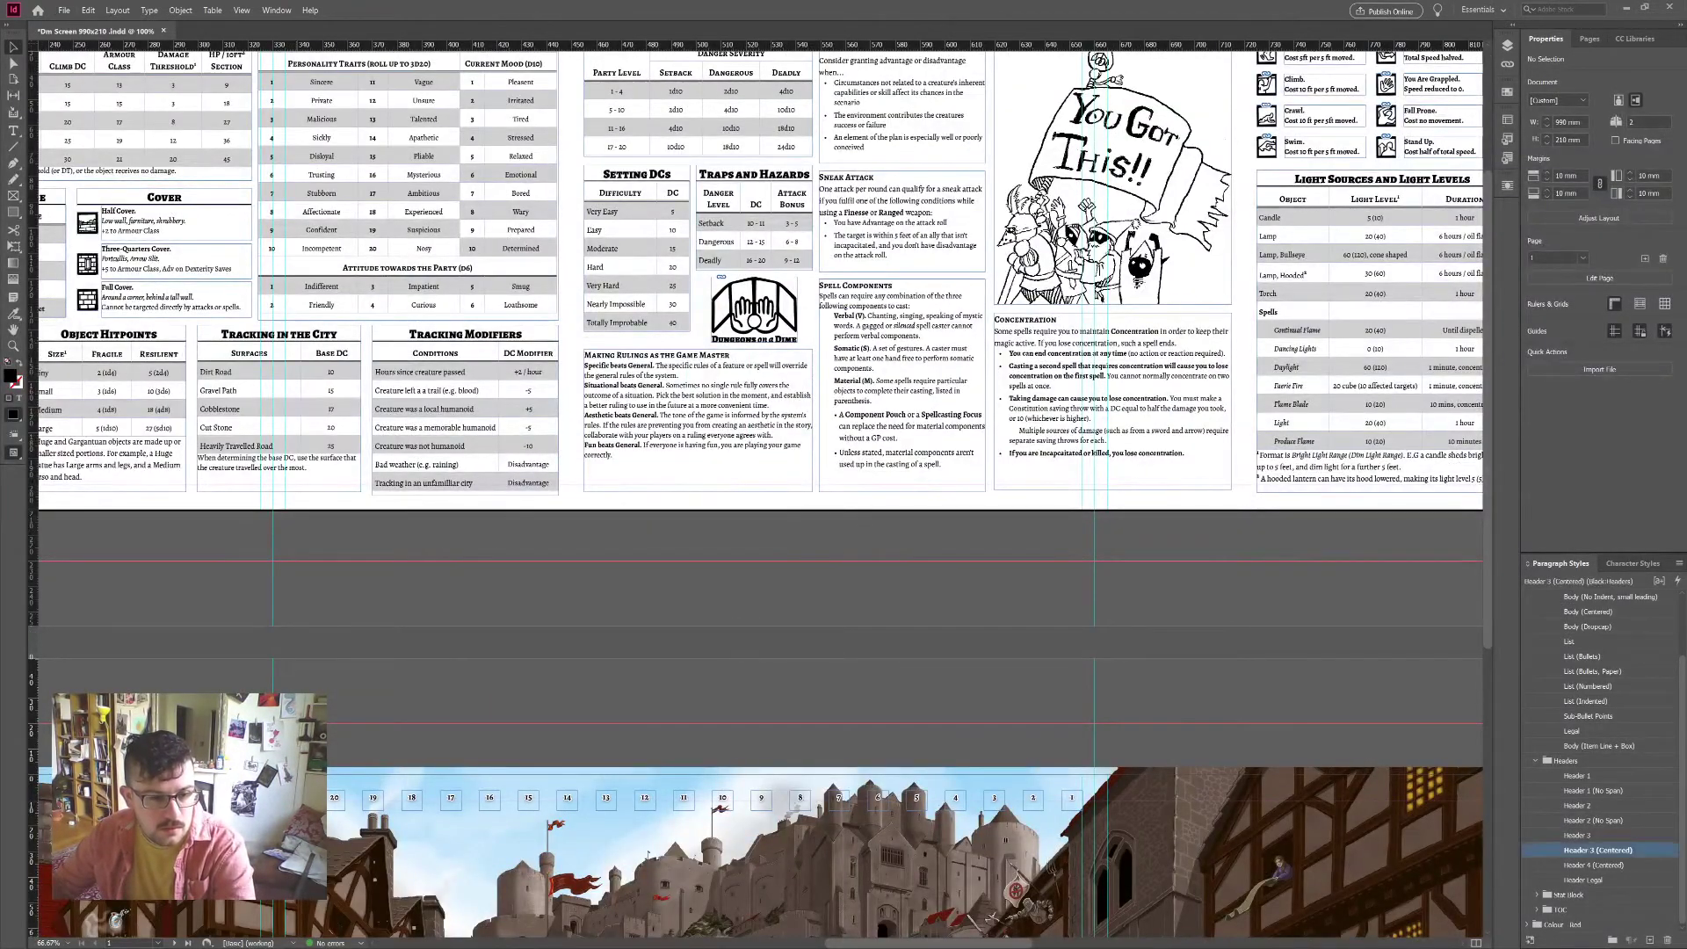
key("t")
scroll(1263, 196, "up", 3)
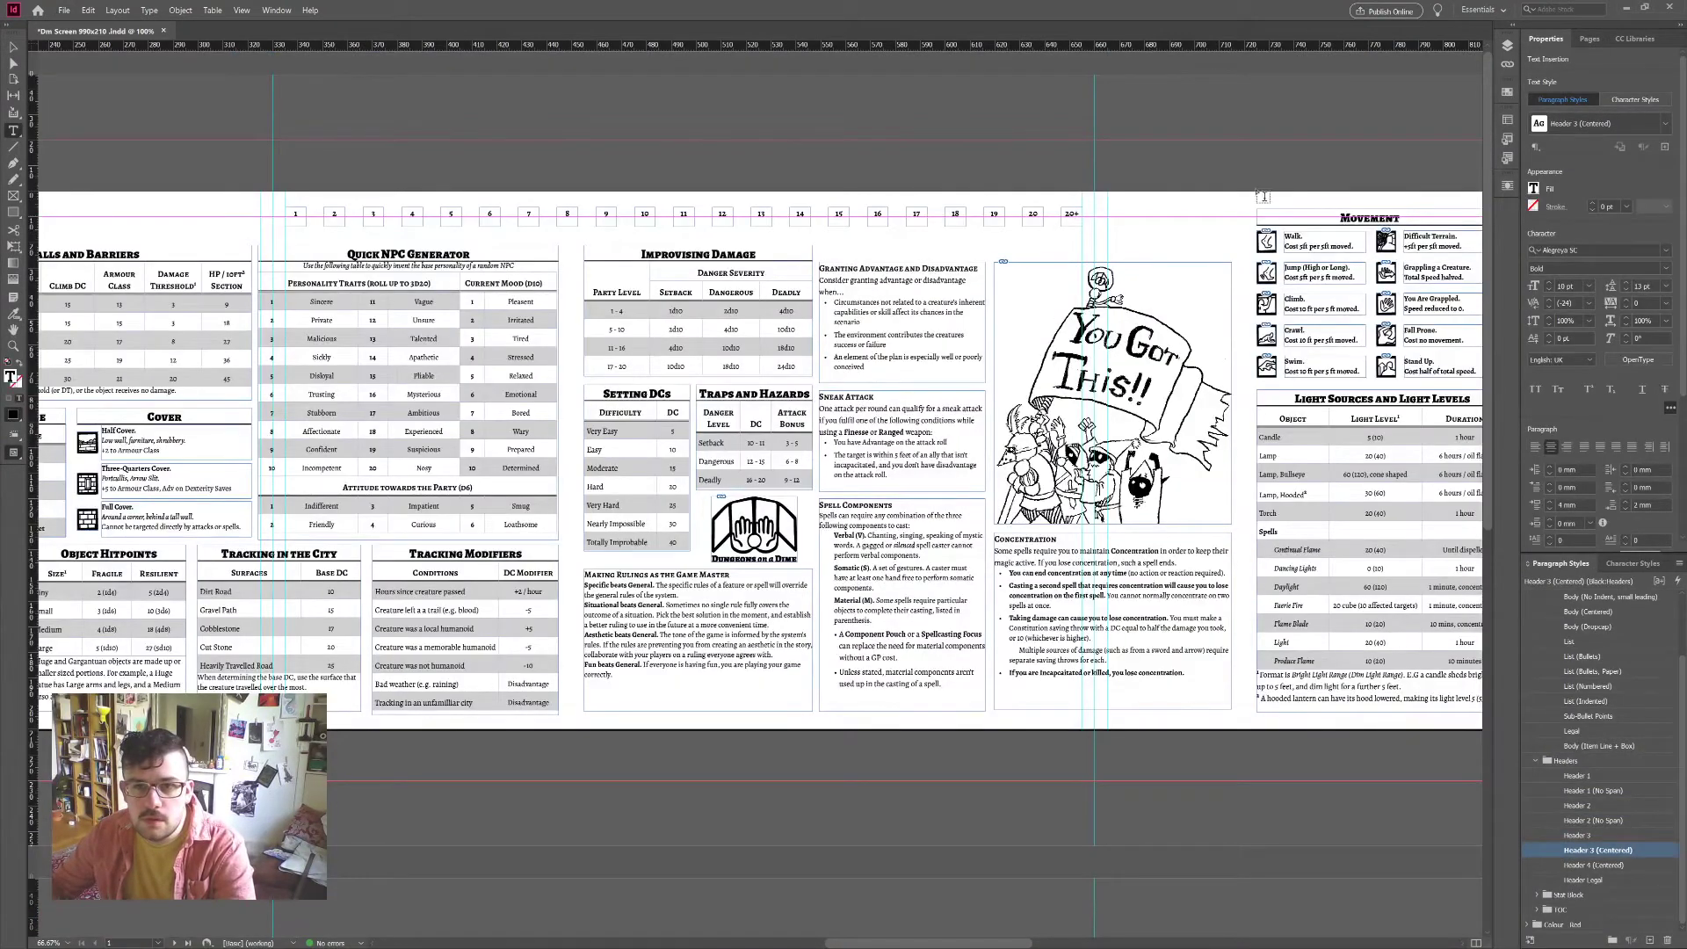
left_click(1072, 214)
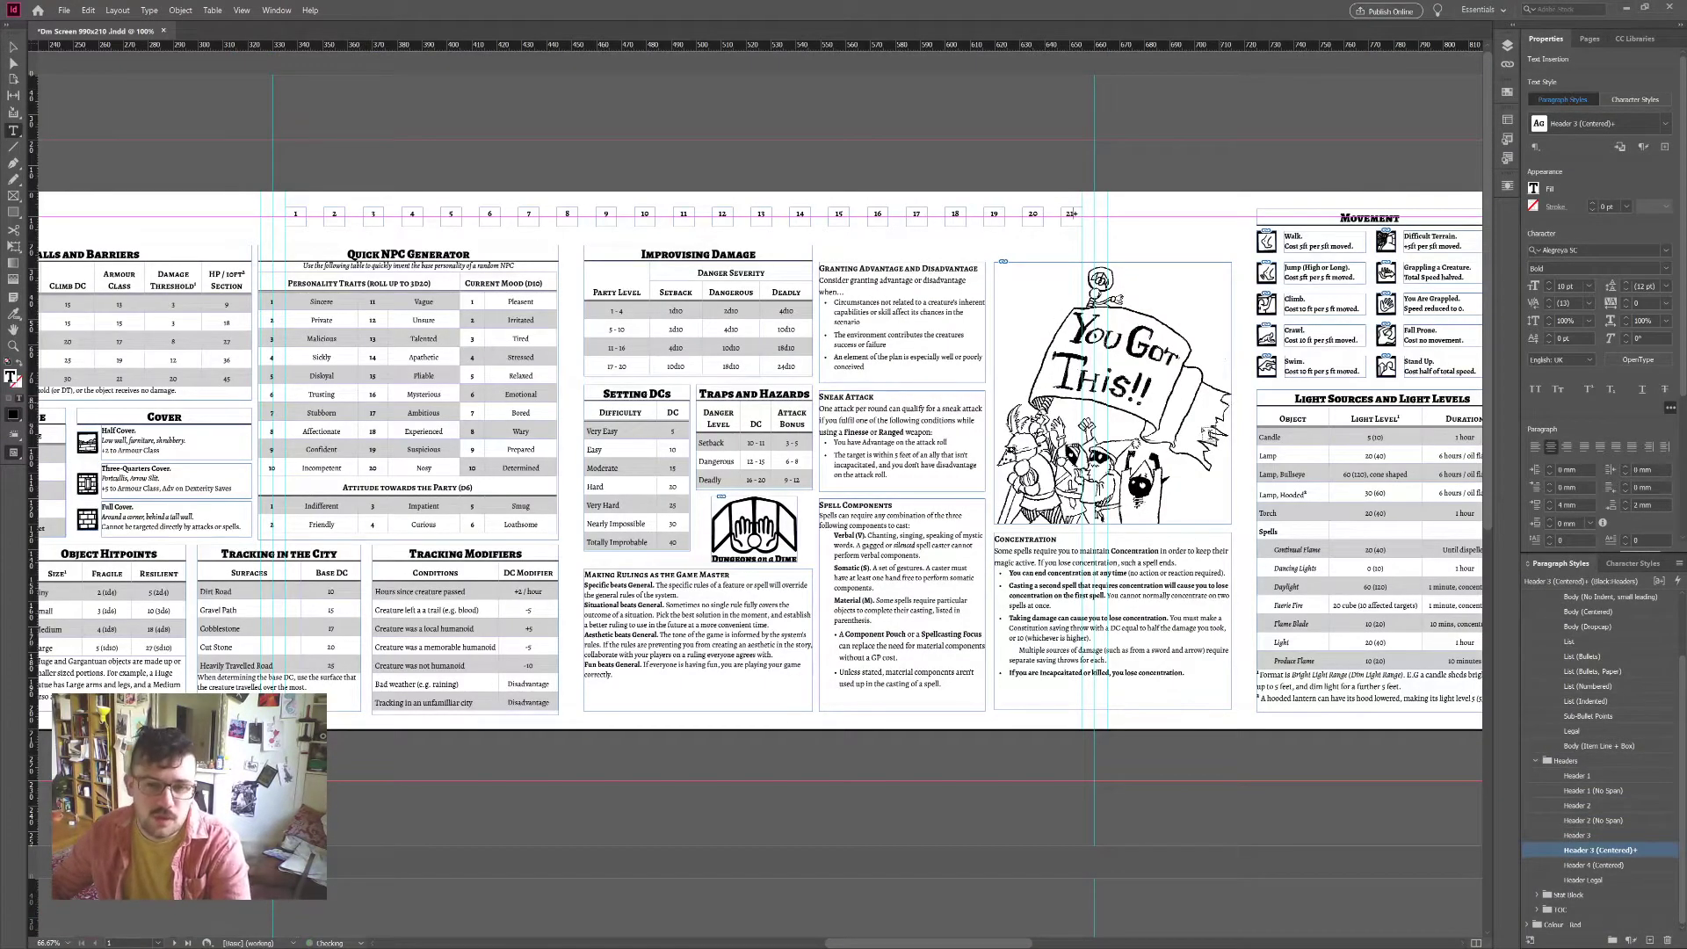
Step: Deselect everything and scroll right to compare with the back spread's tracker
left_click(19, 49)
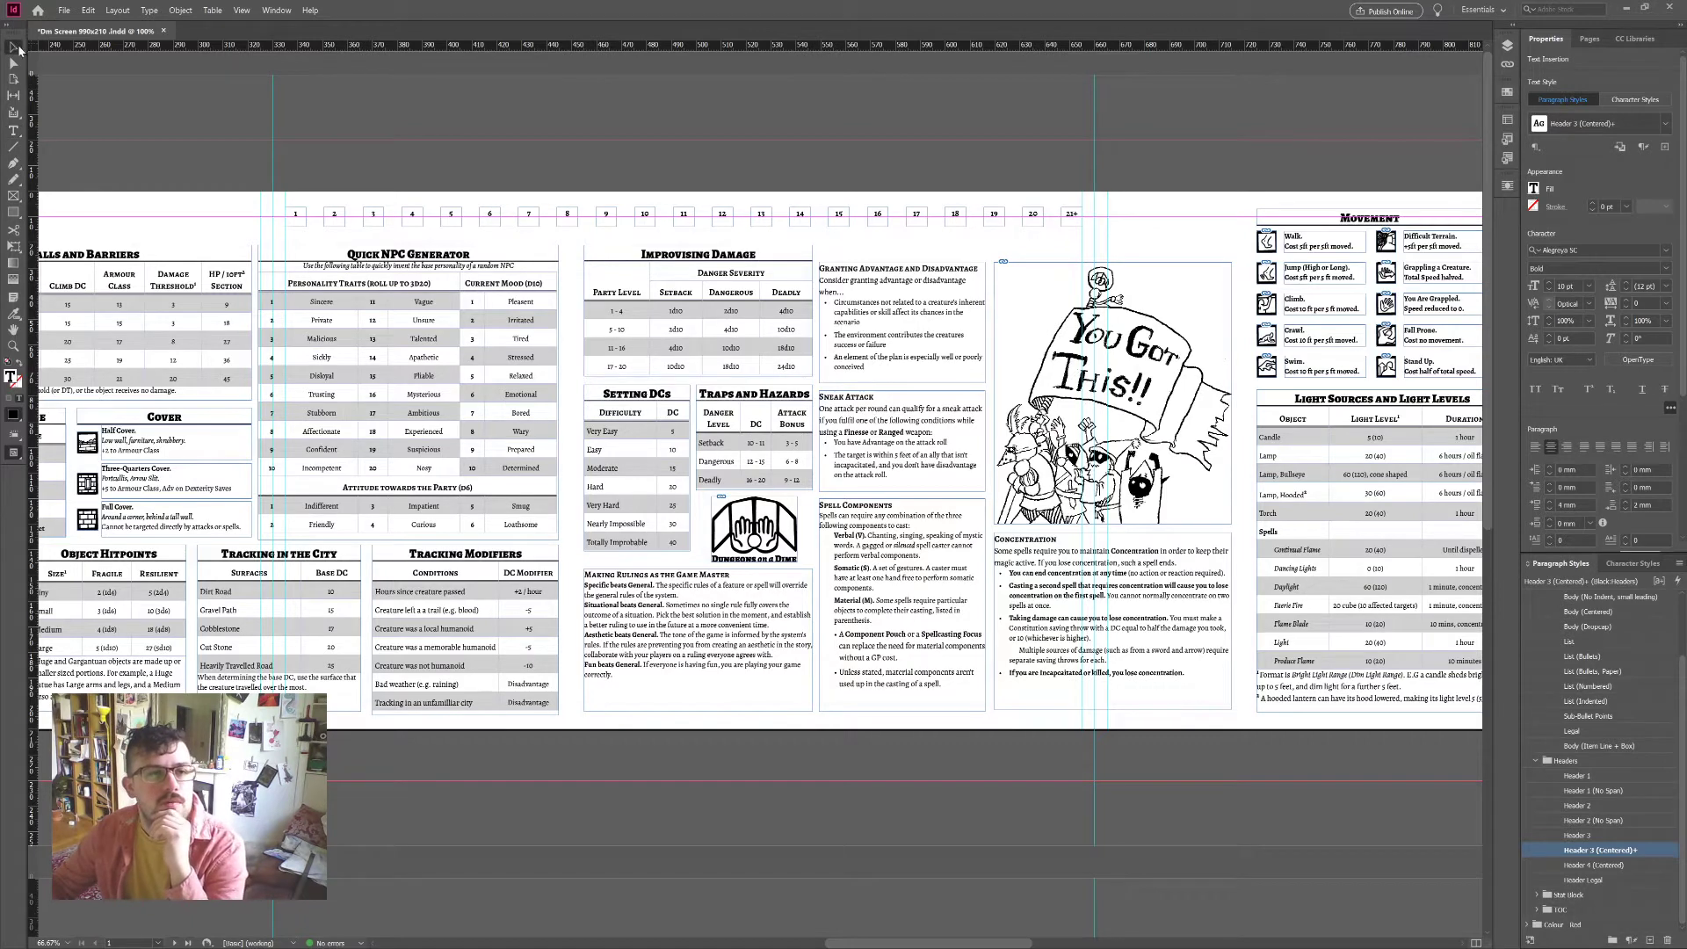
left_click(648, 776)
scroll(649, 777, "down", 4)
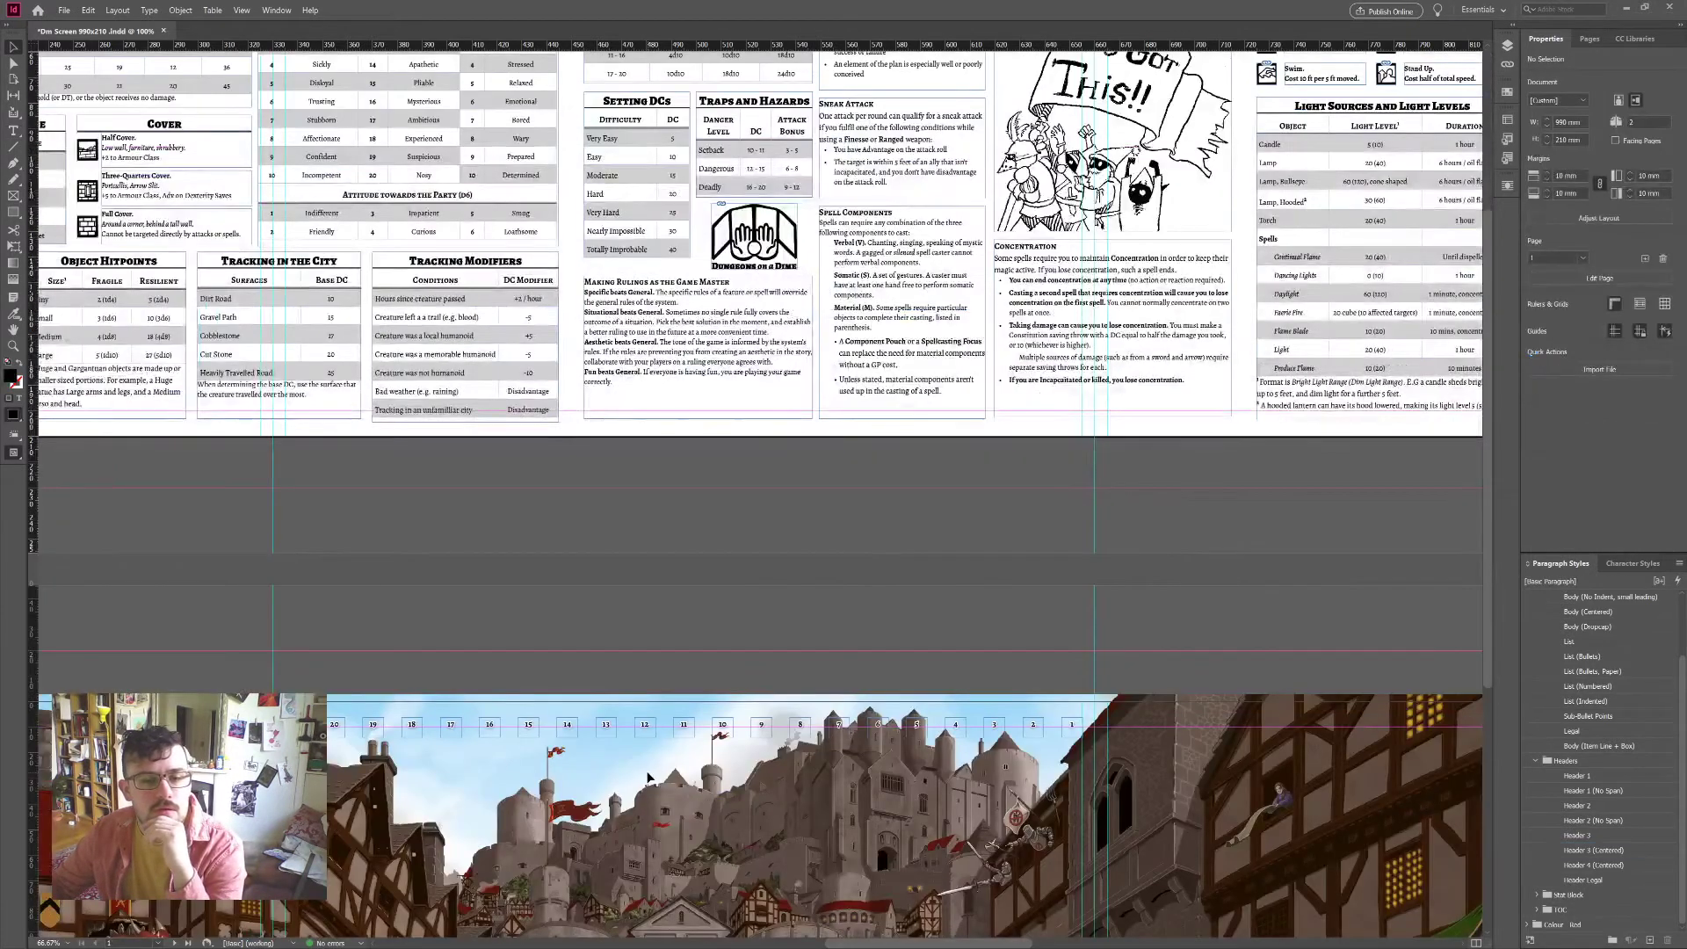
scroll(647, 777, "up", 2)
scroll(647, 777, "up", 1)
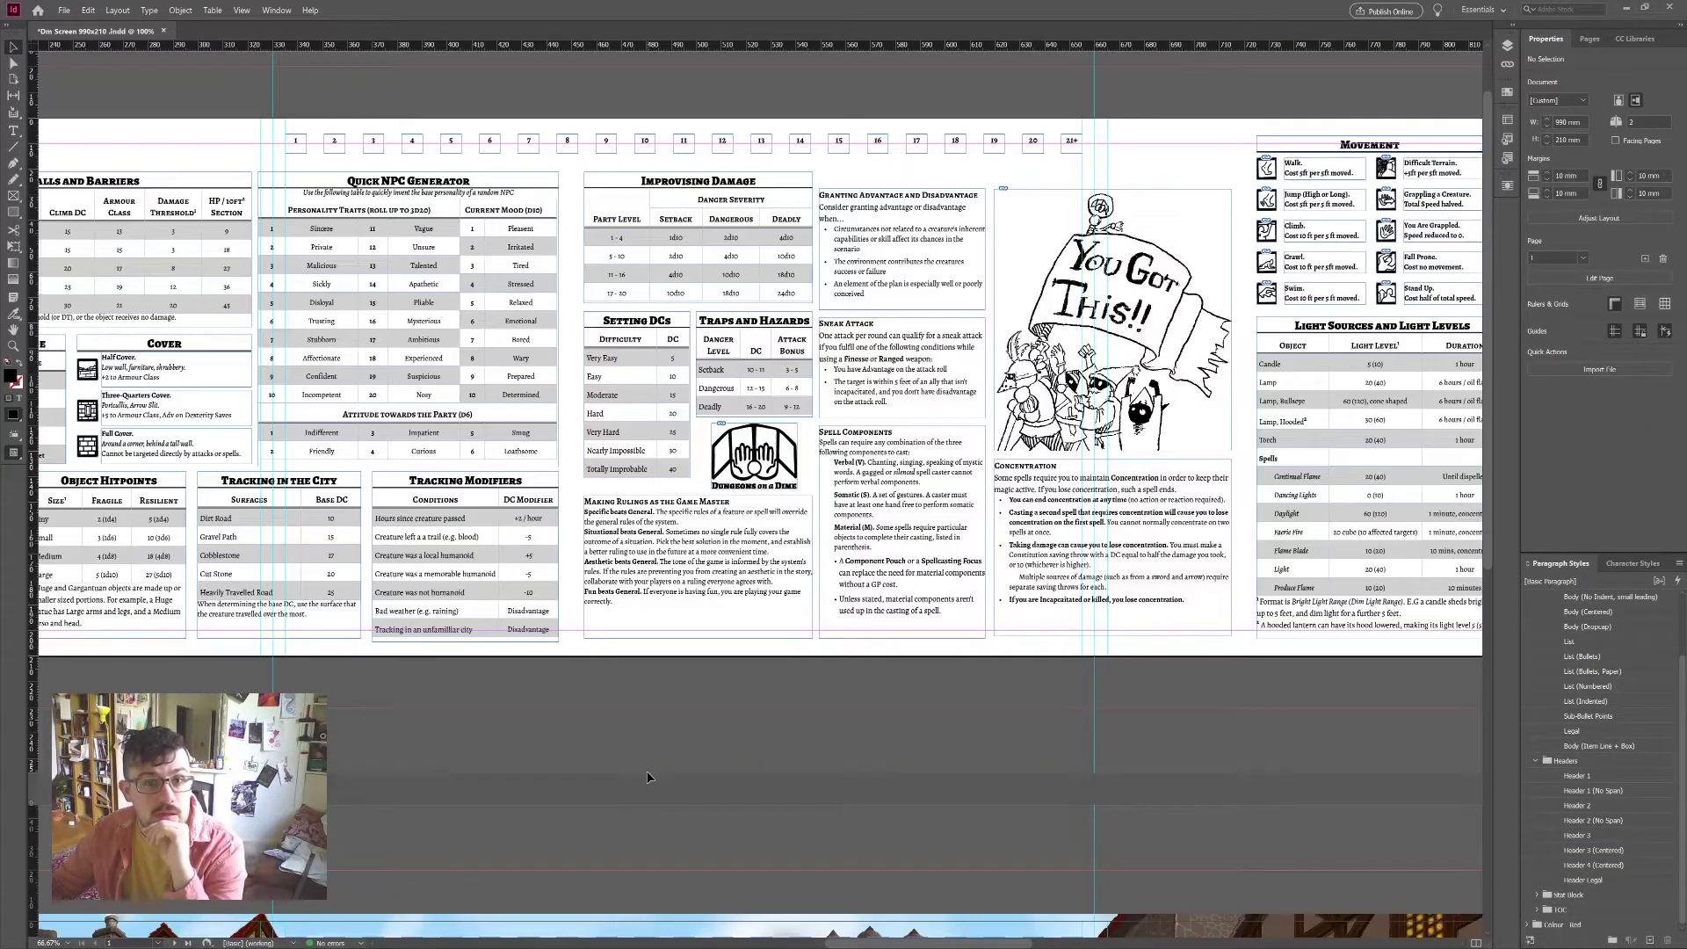
scroll(648, 777, "right", 8)
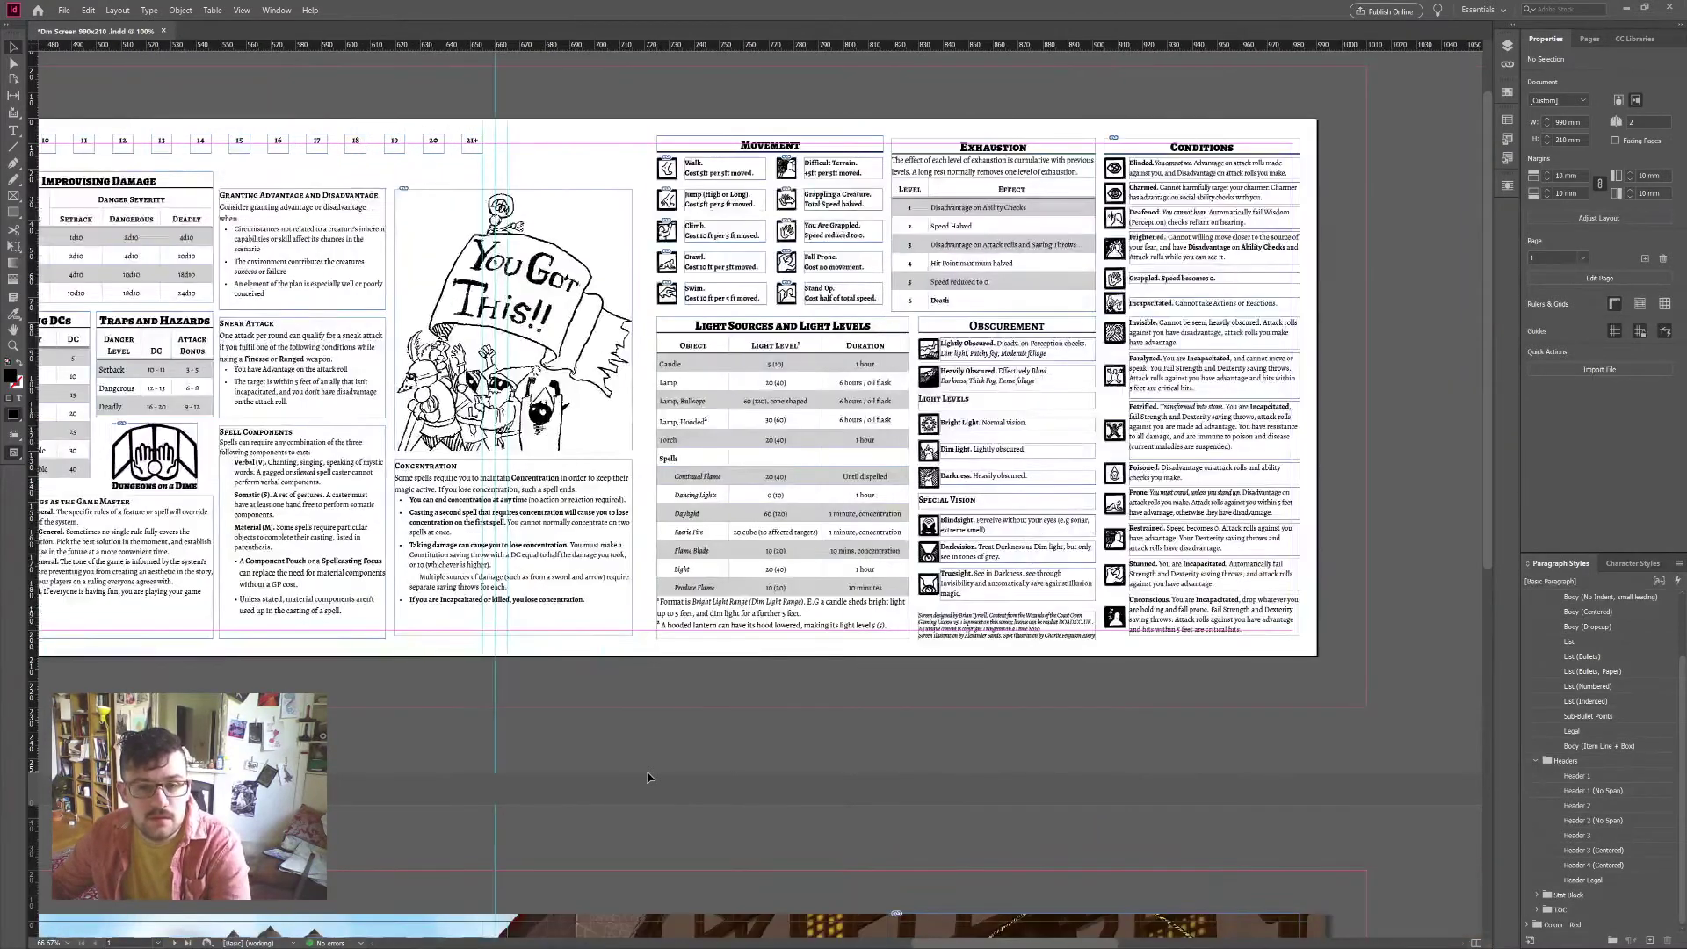
scroll(648, 777, "right", 2)
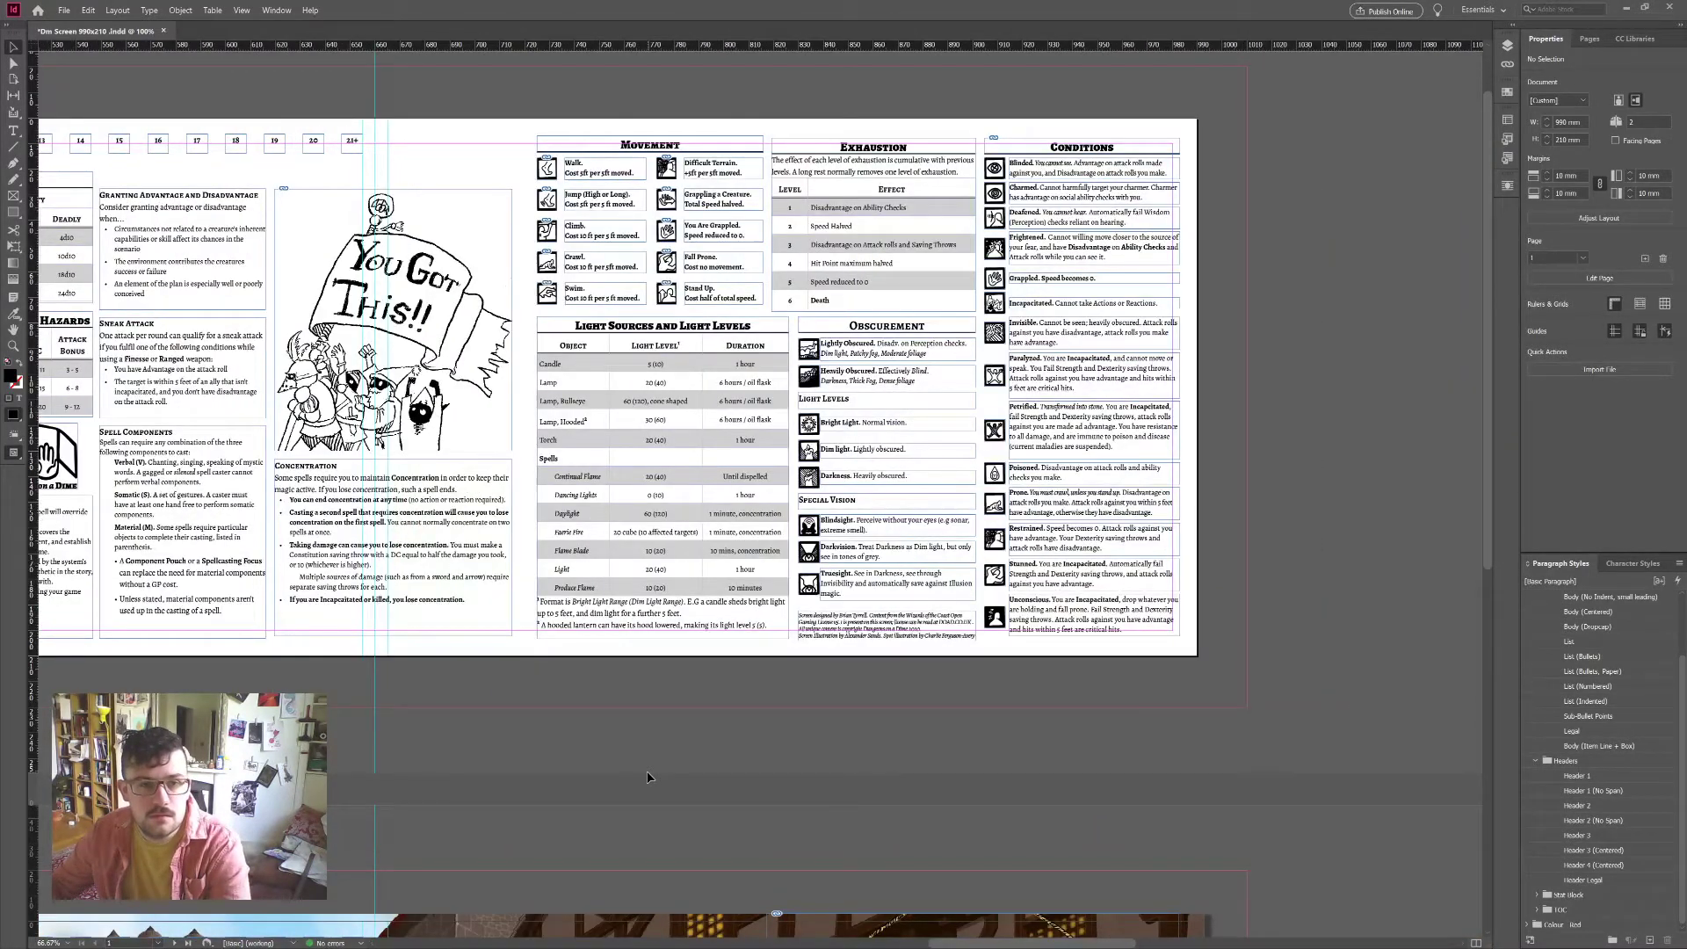
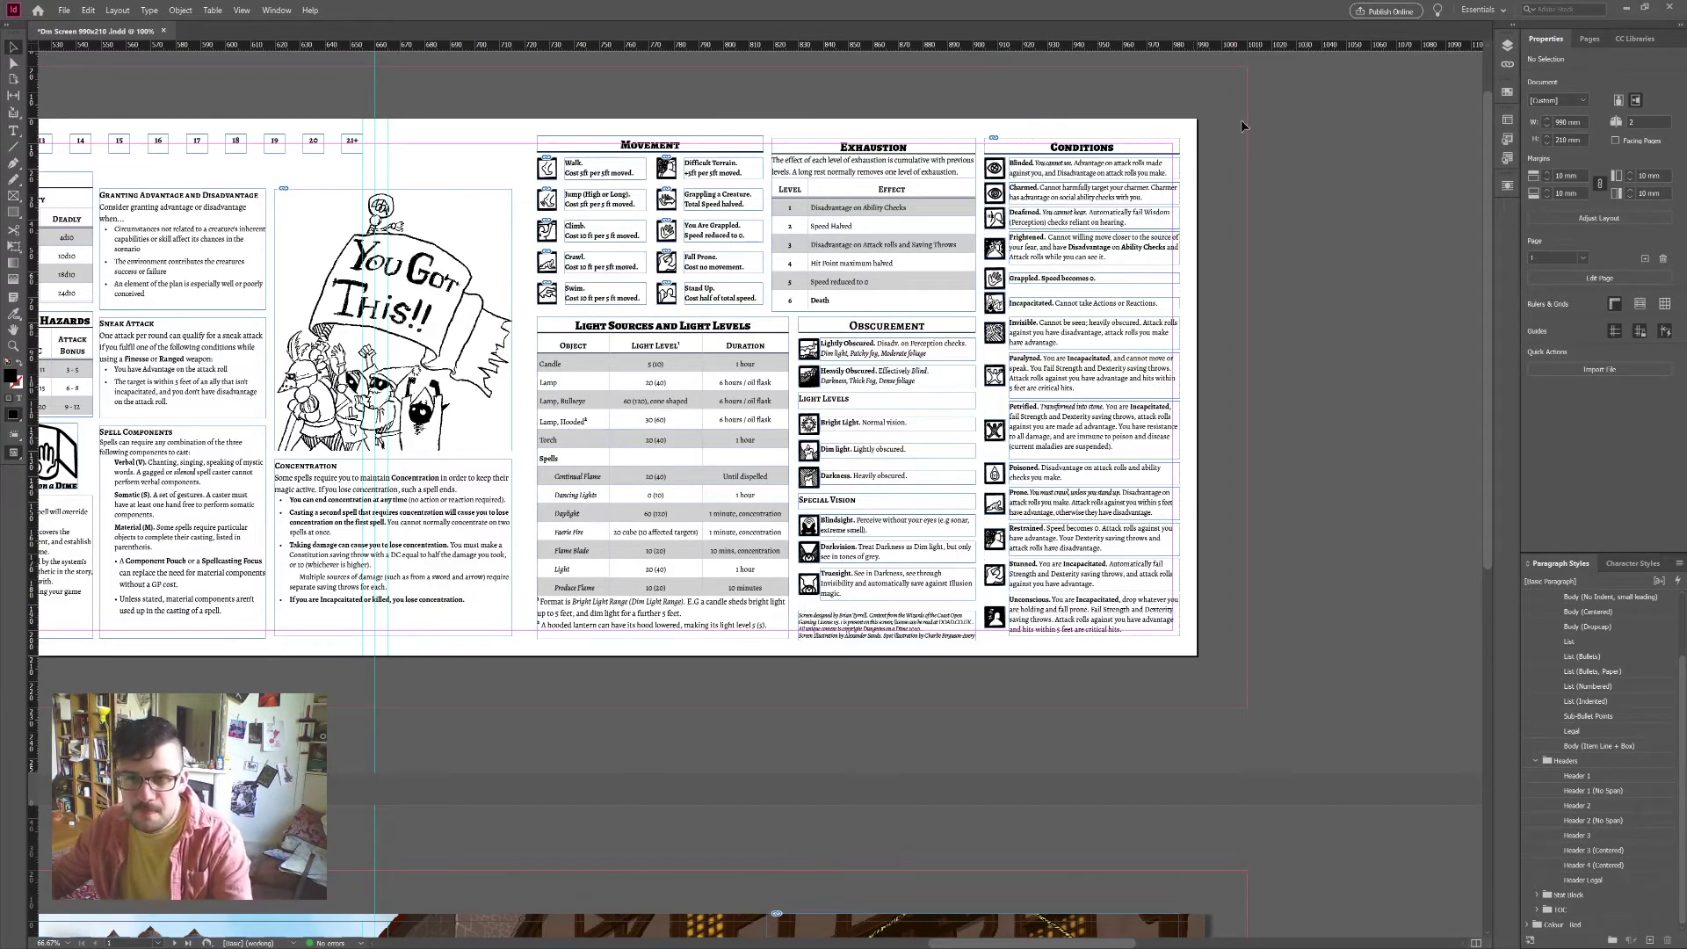
Step: Save the DM screen document
scroll(1201, 277, "up", 1, "alt")
scroll(1201, 278, "up", 1, "alt")
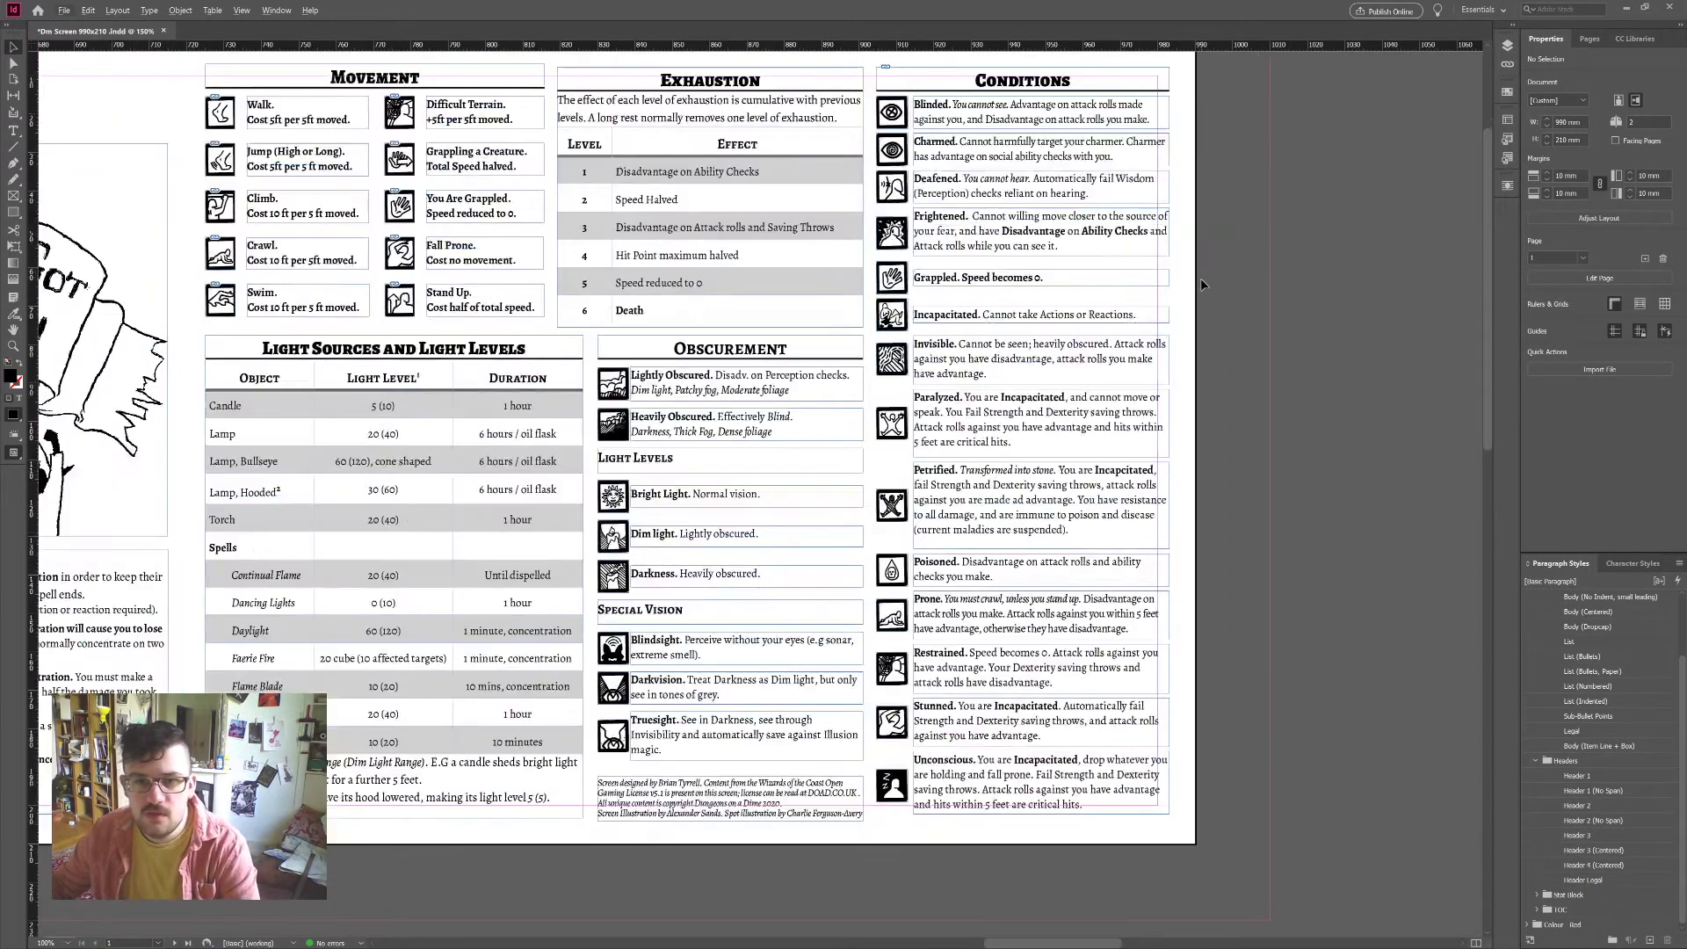
scroll(1220, 419, "down", 2, "alt")
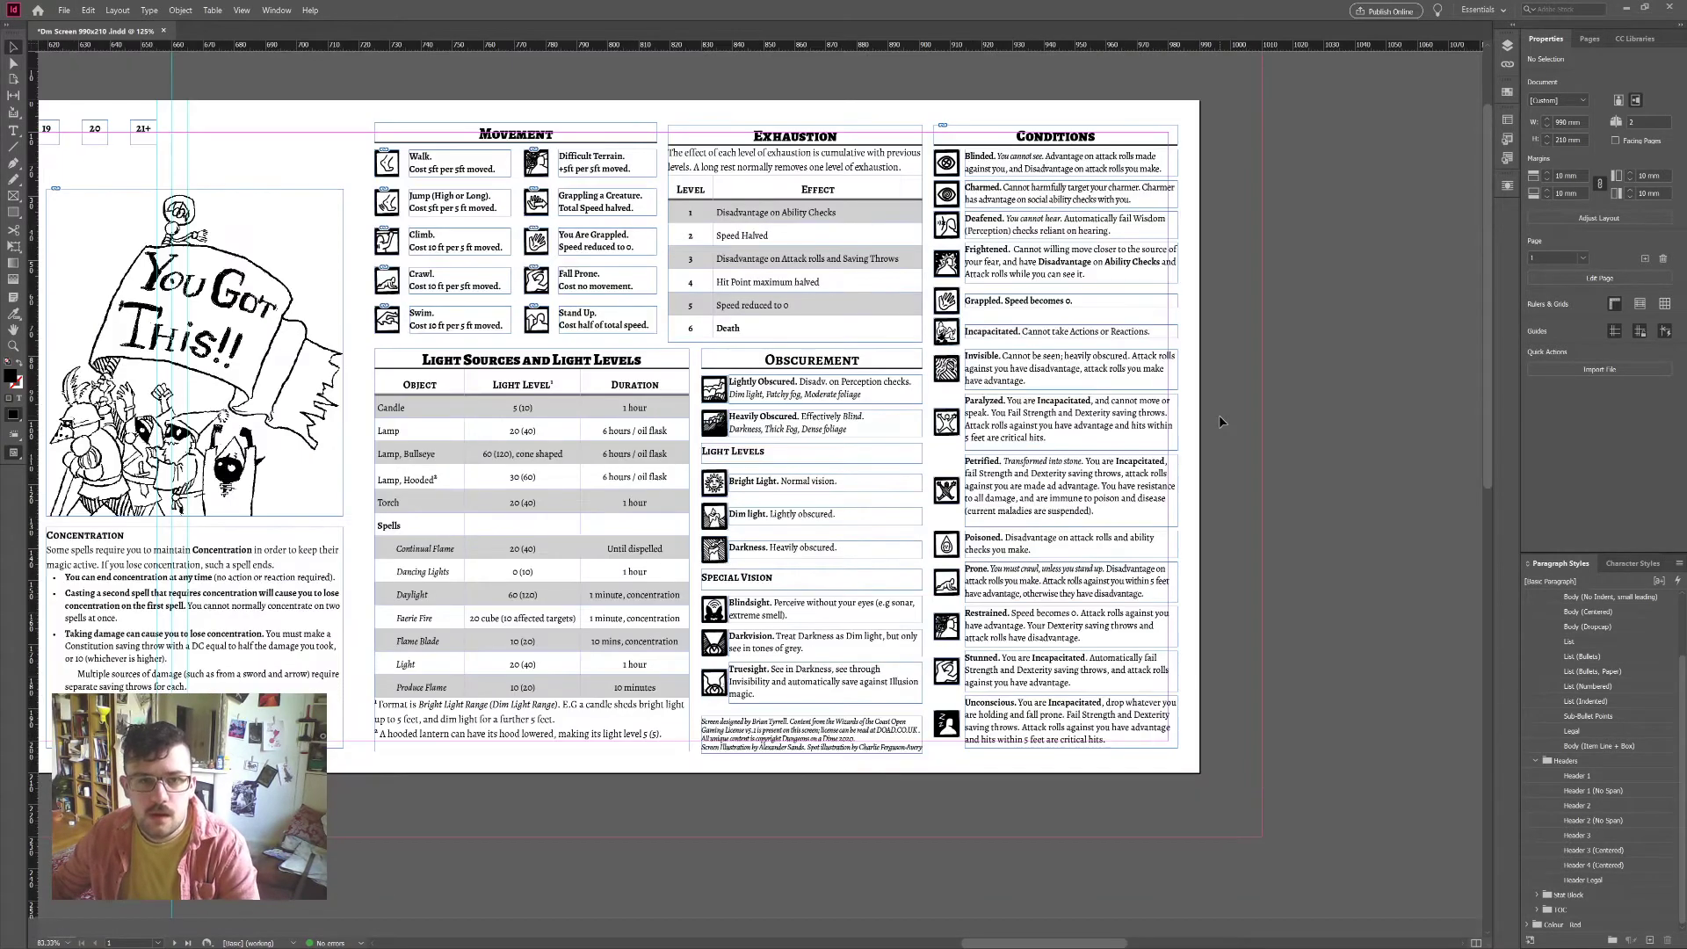
scroll(1220, 415, "down", 2, "alt")
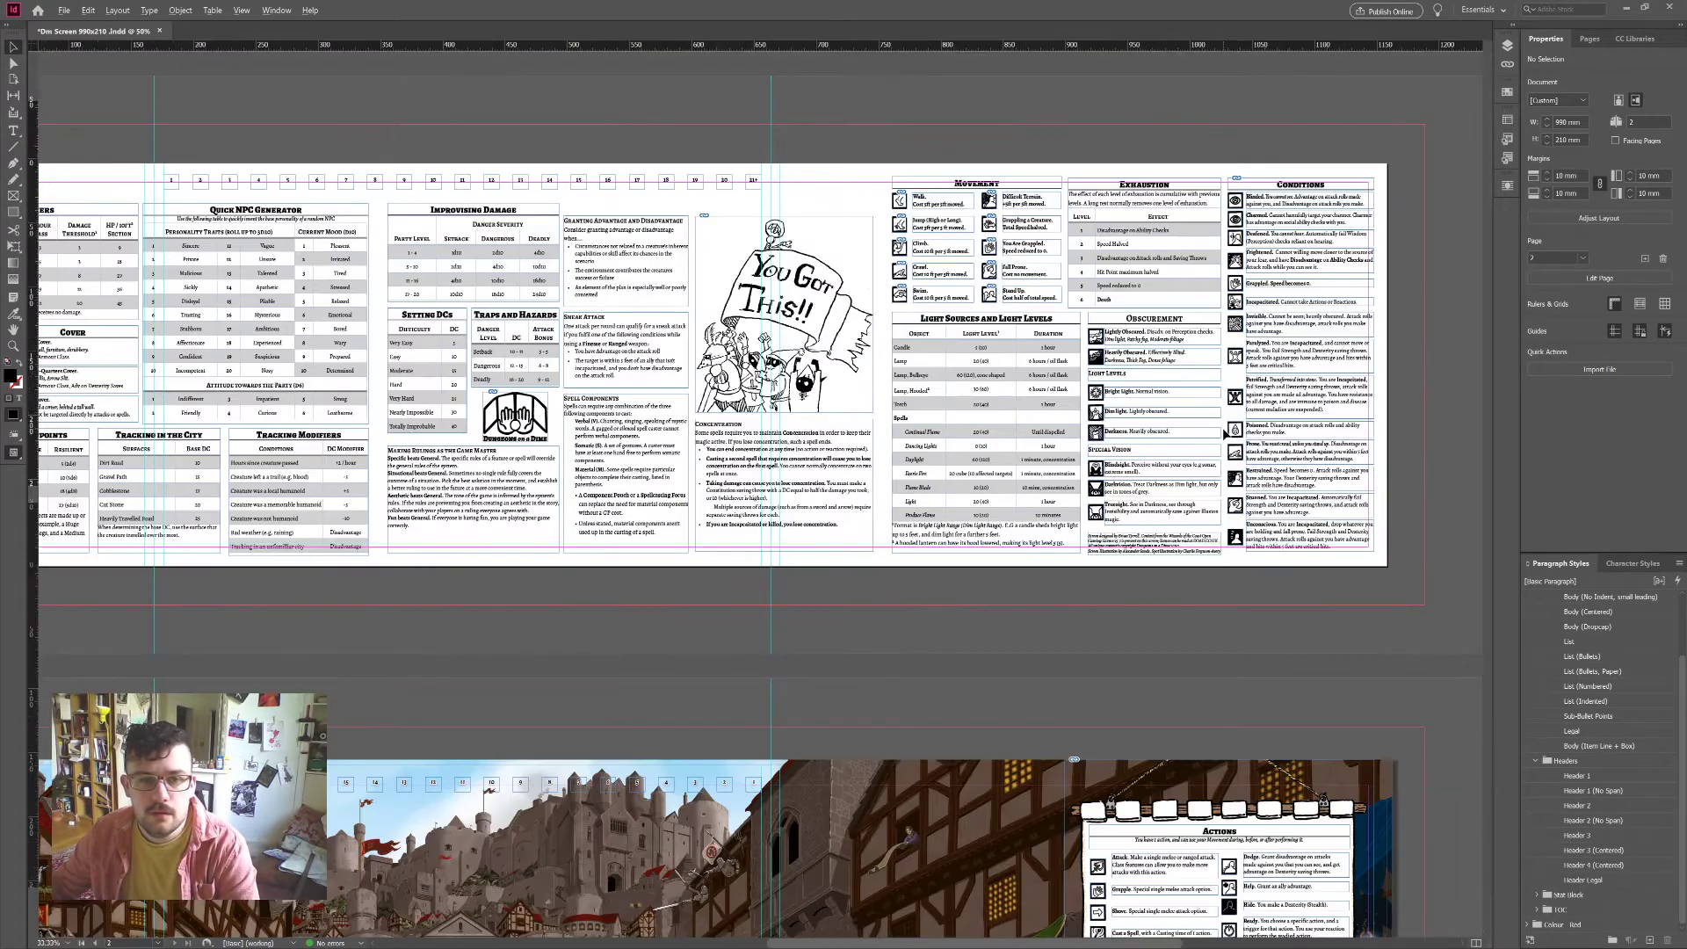
scroll(1227, 434, "down", 2, "alt")
scroll(1063, 479, "up", 2, "alt")
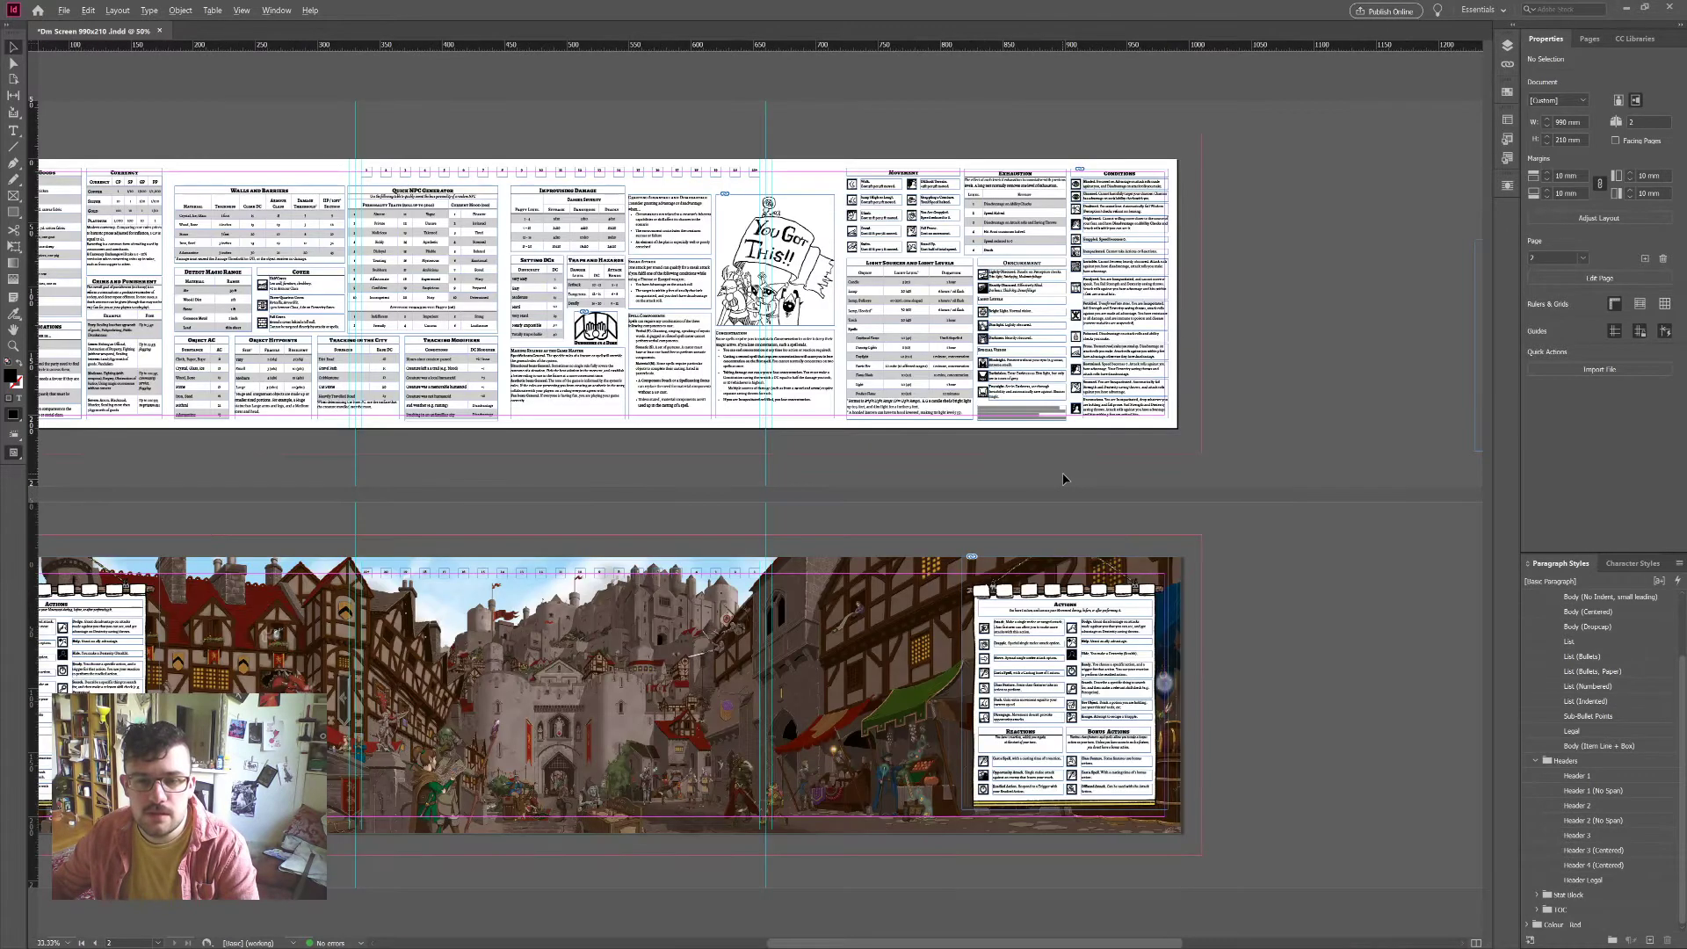
key("ctrl+s")
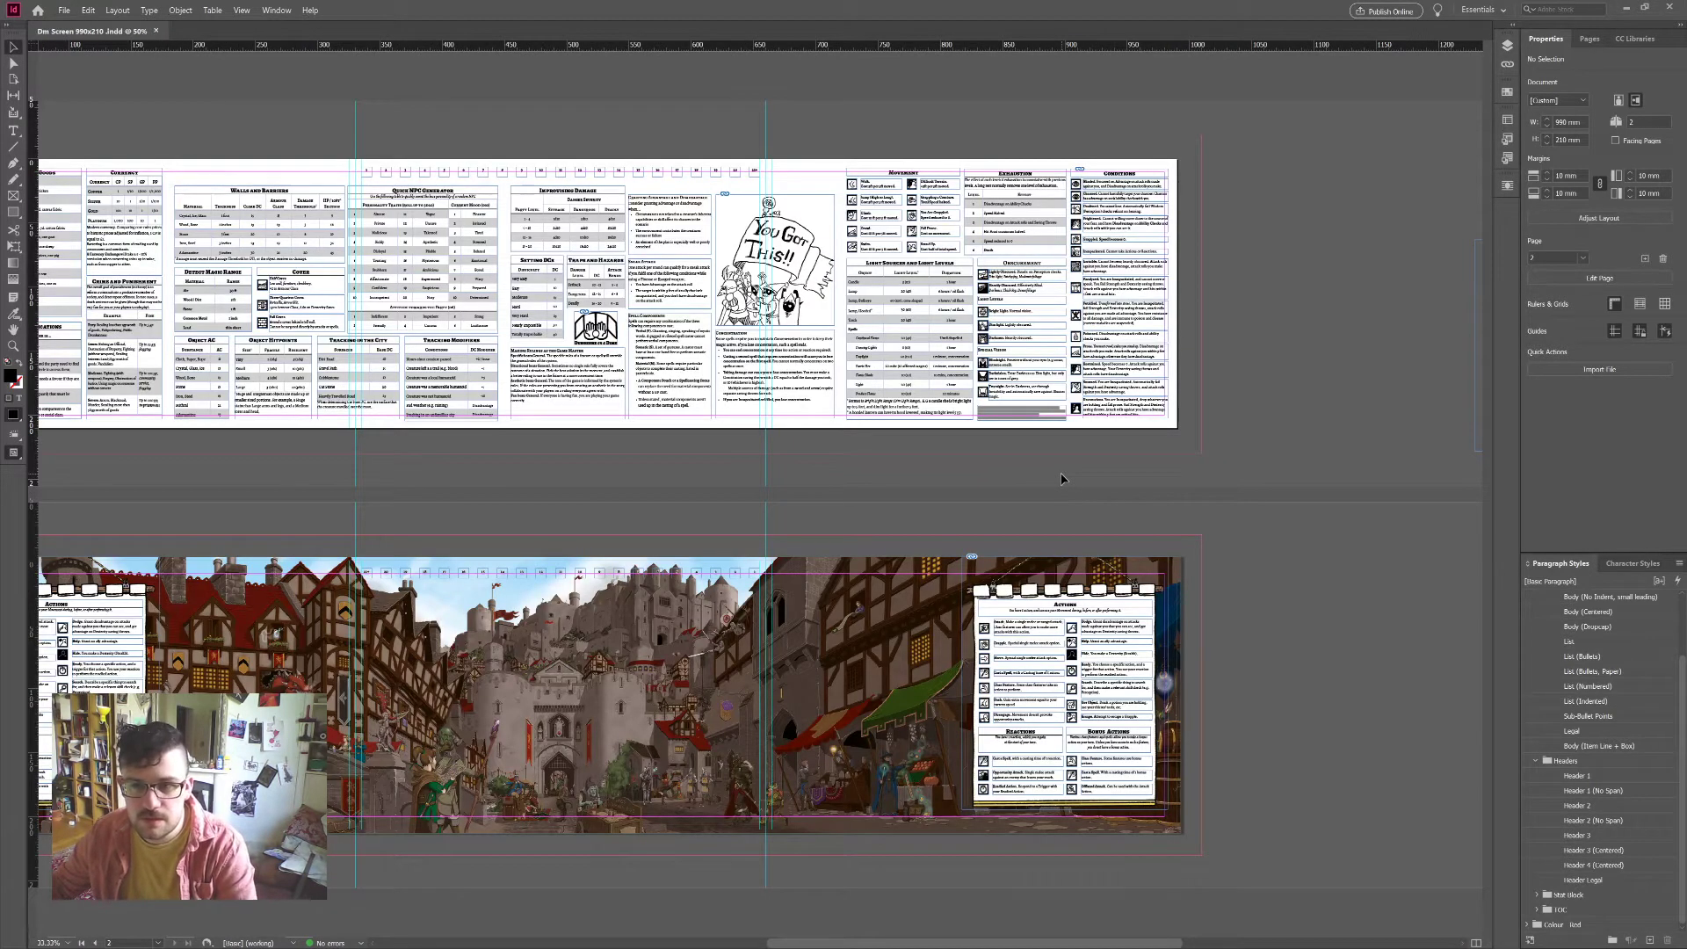
Step: Show the Pages panel, go to page 2 and zoom out to see page 1's full width
left_click(1588, 39)
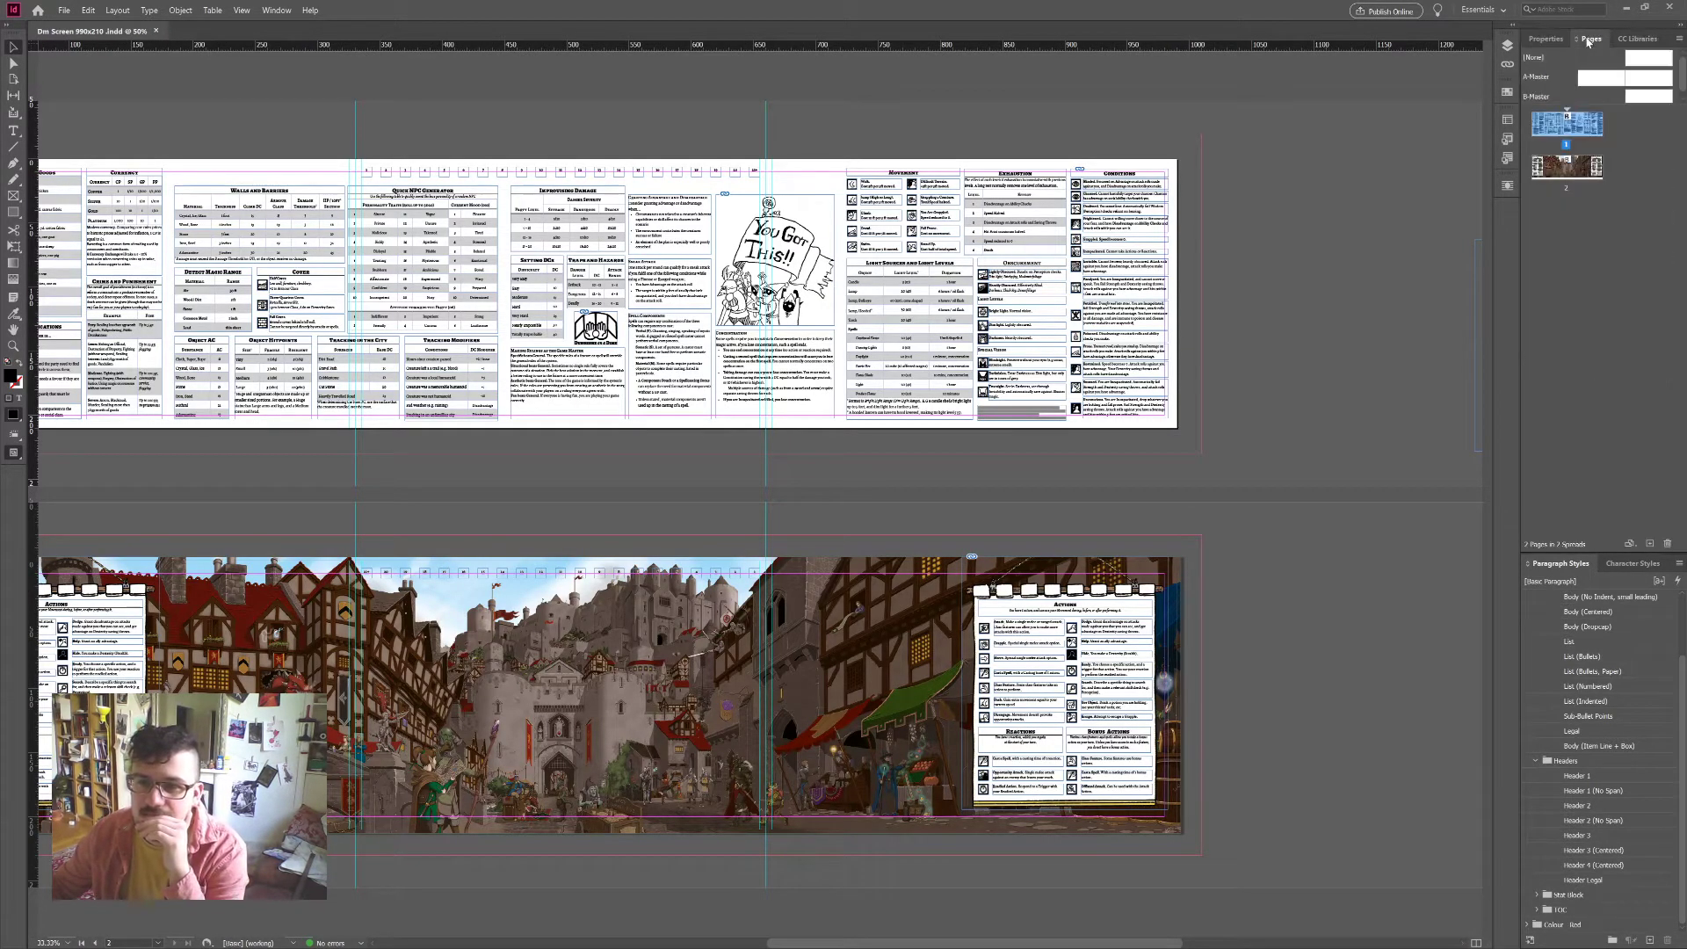
left_click(1178, 575)
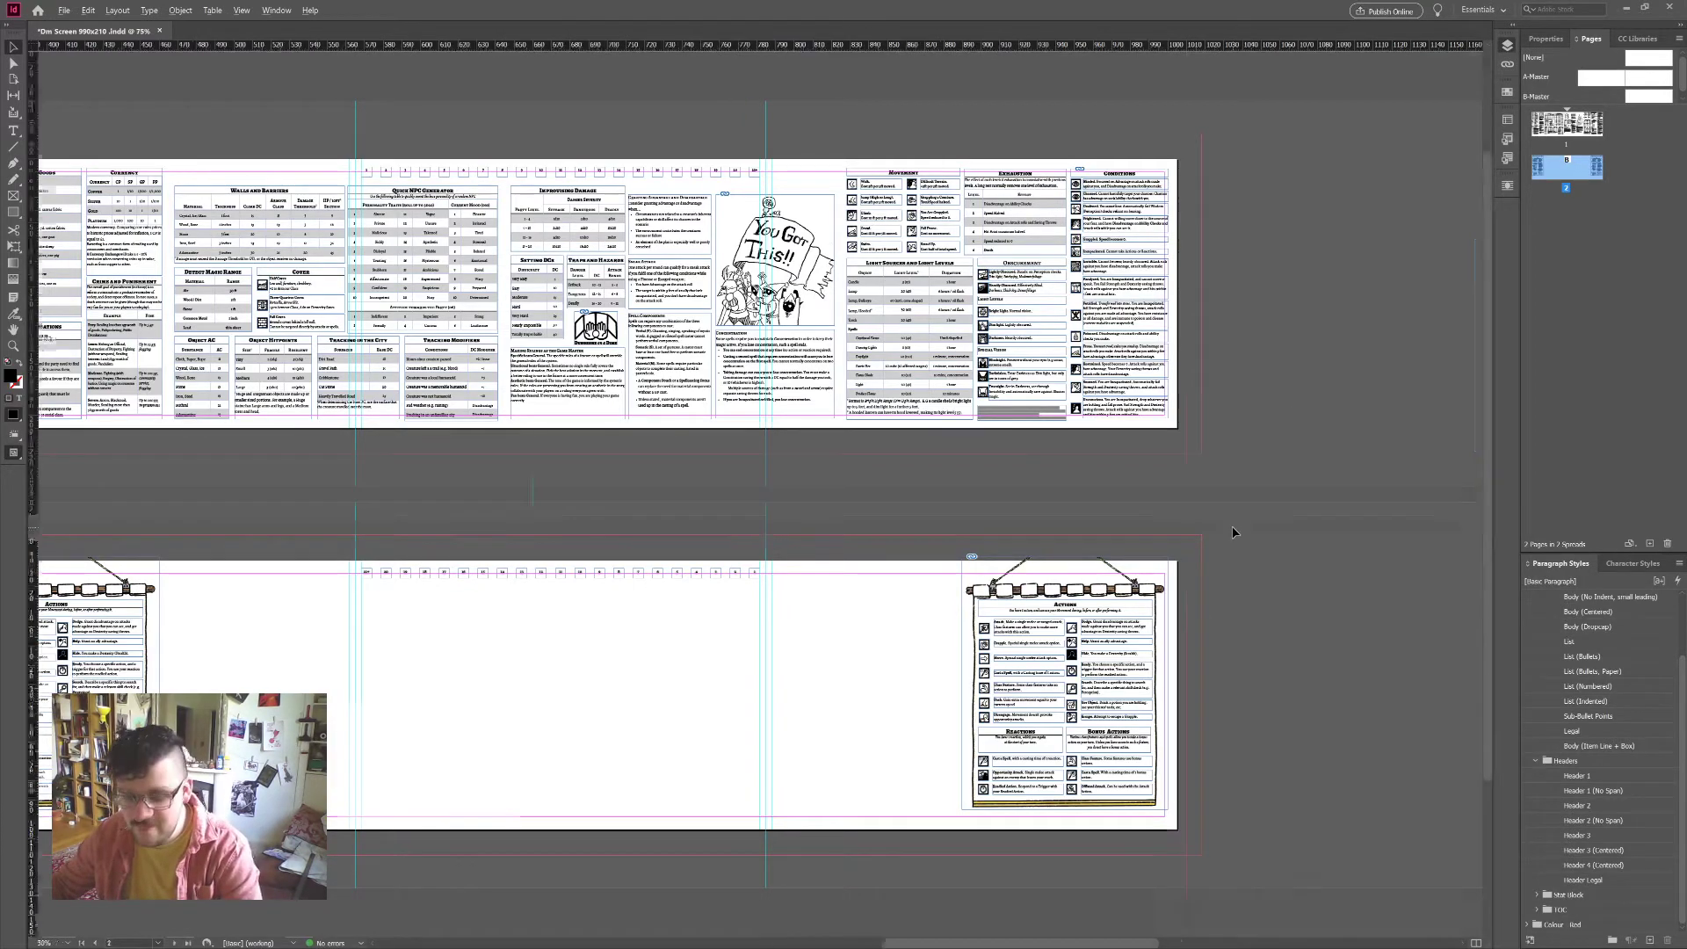
scroll(1232, 532, "up", 2)
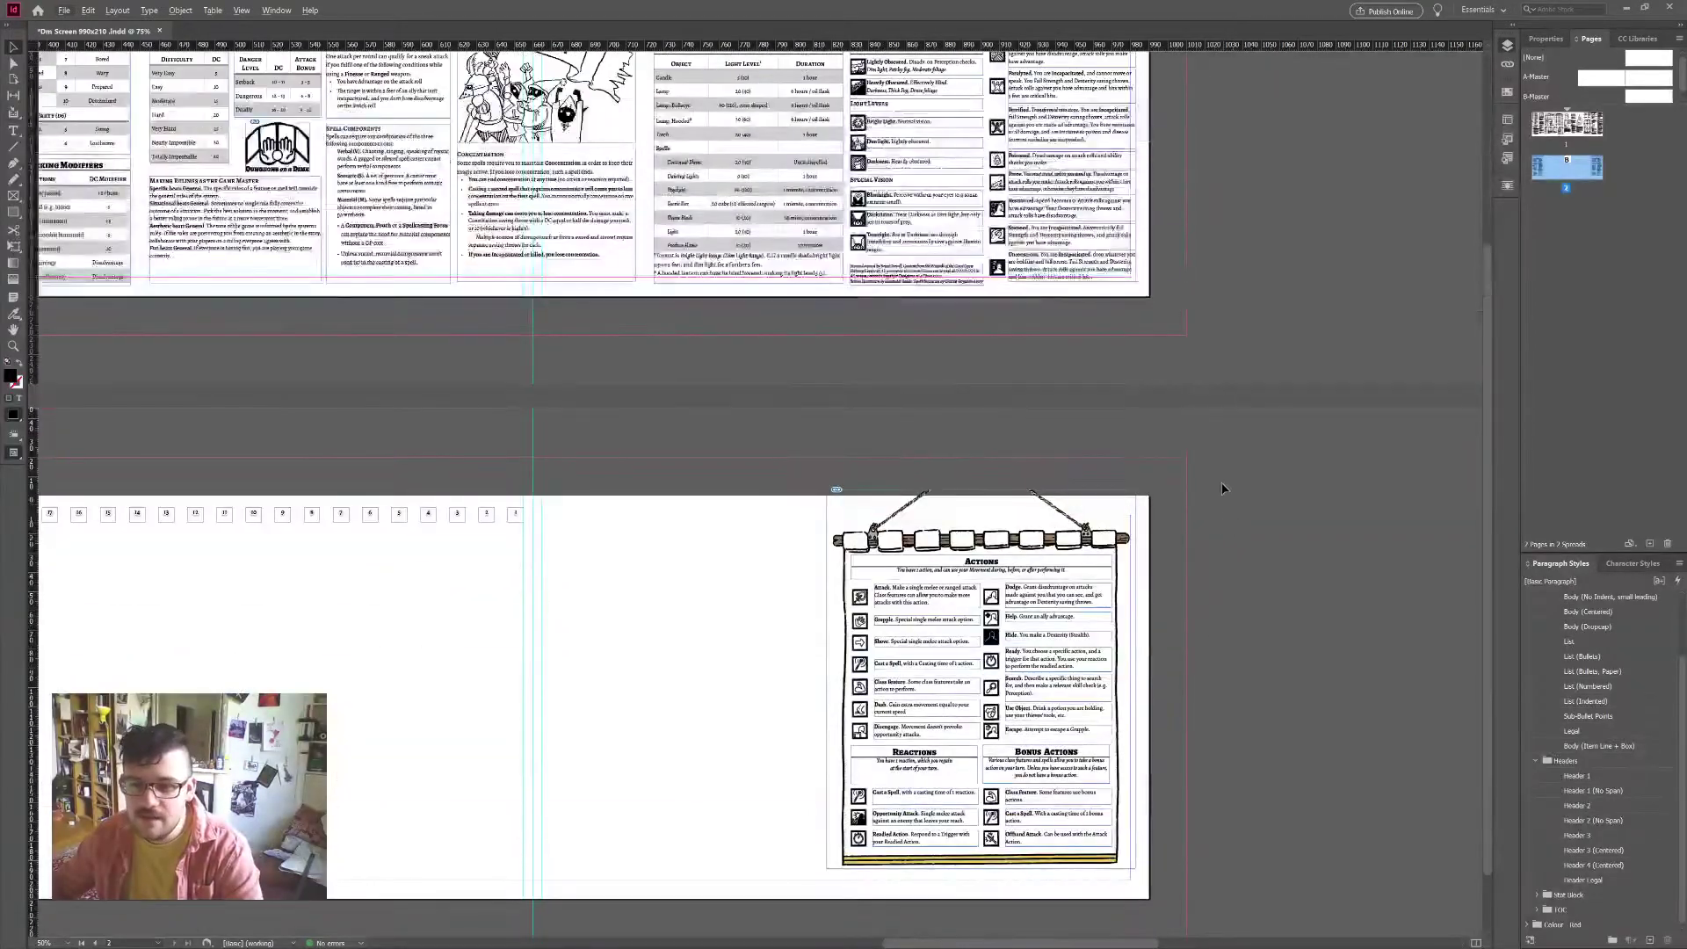
scroll(1222, 493, "up", 3)
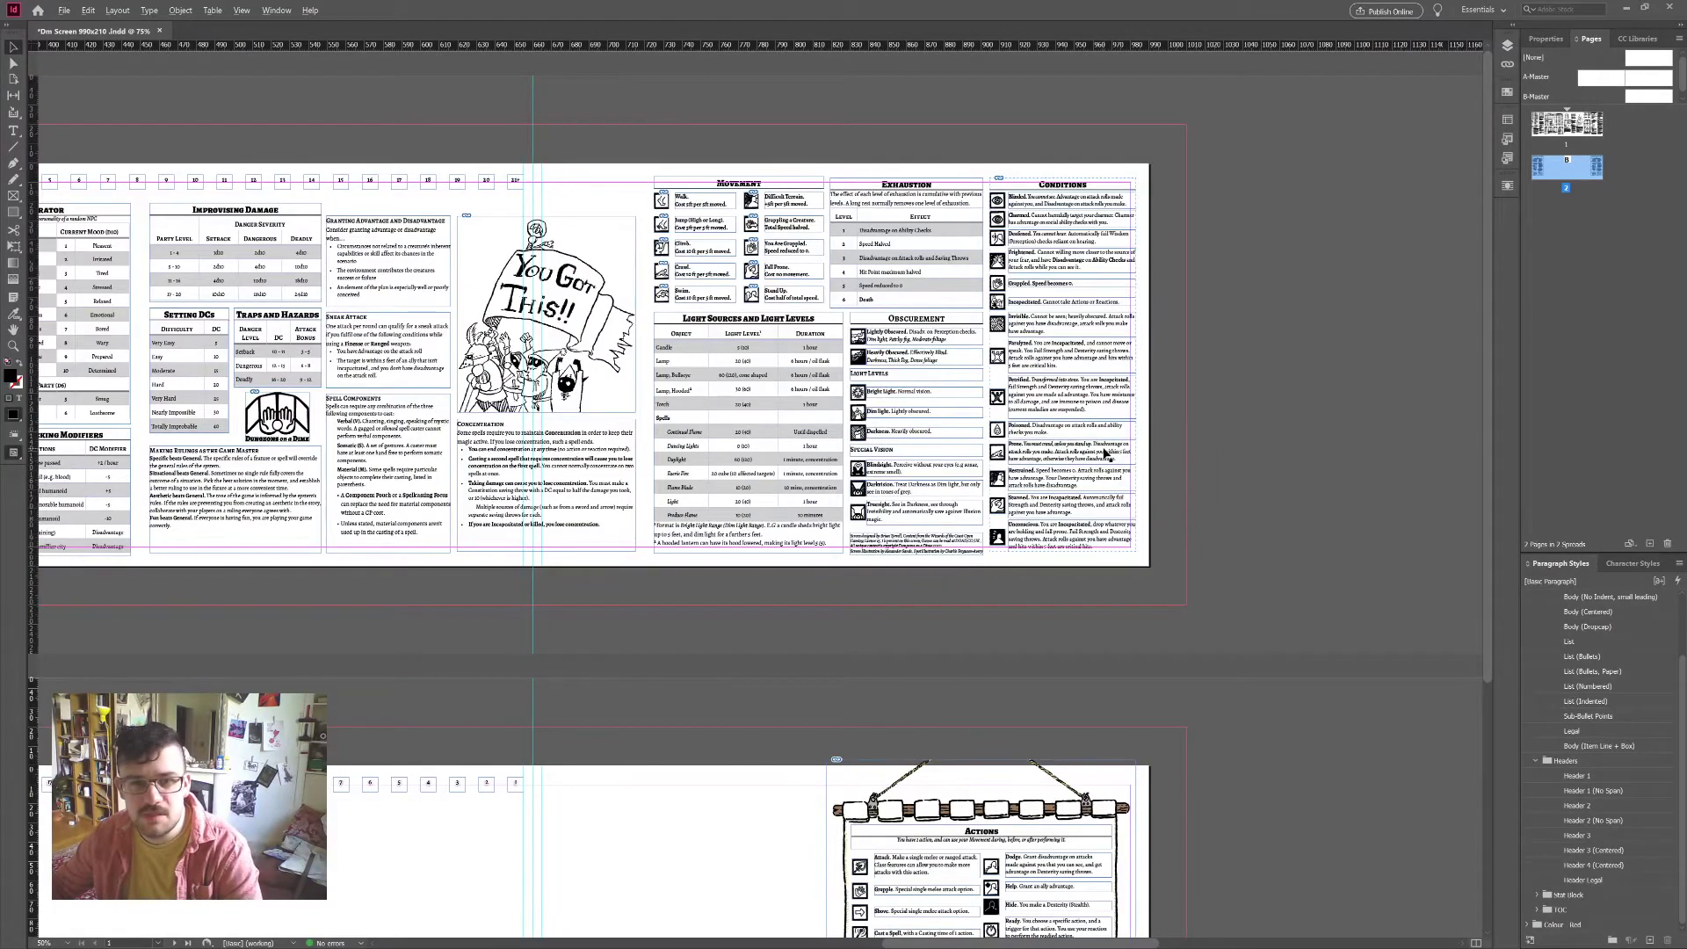
scroll(1105, 452, "left", 10)
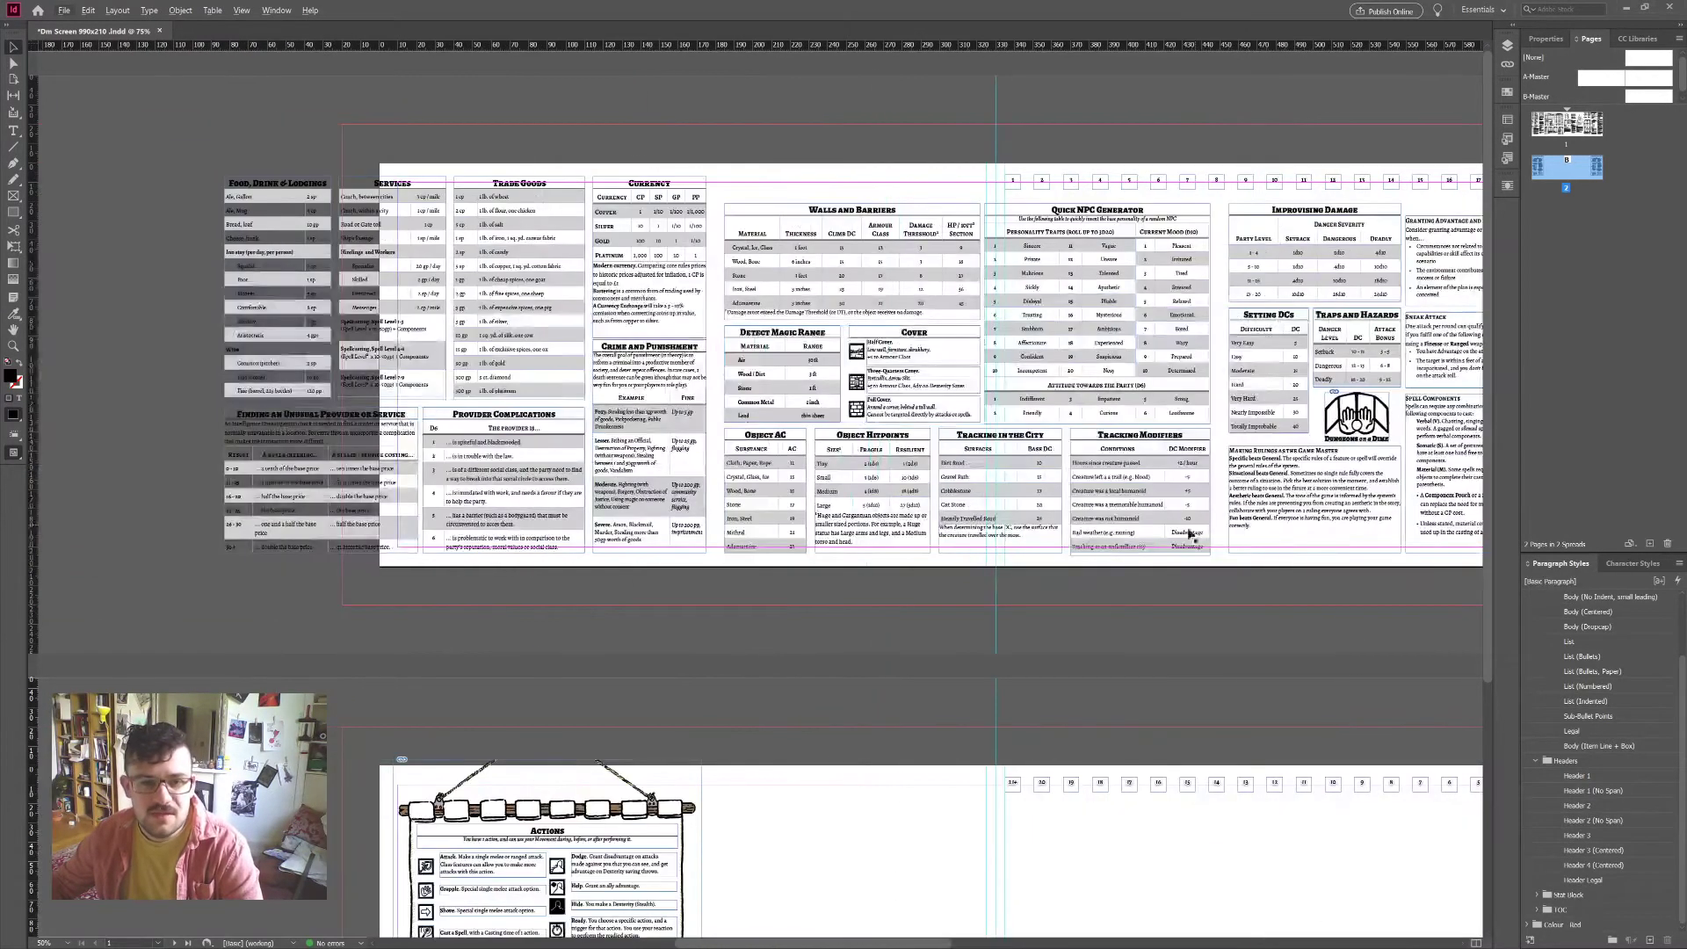
key("ctrl+minus")
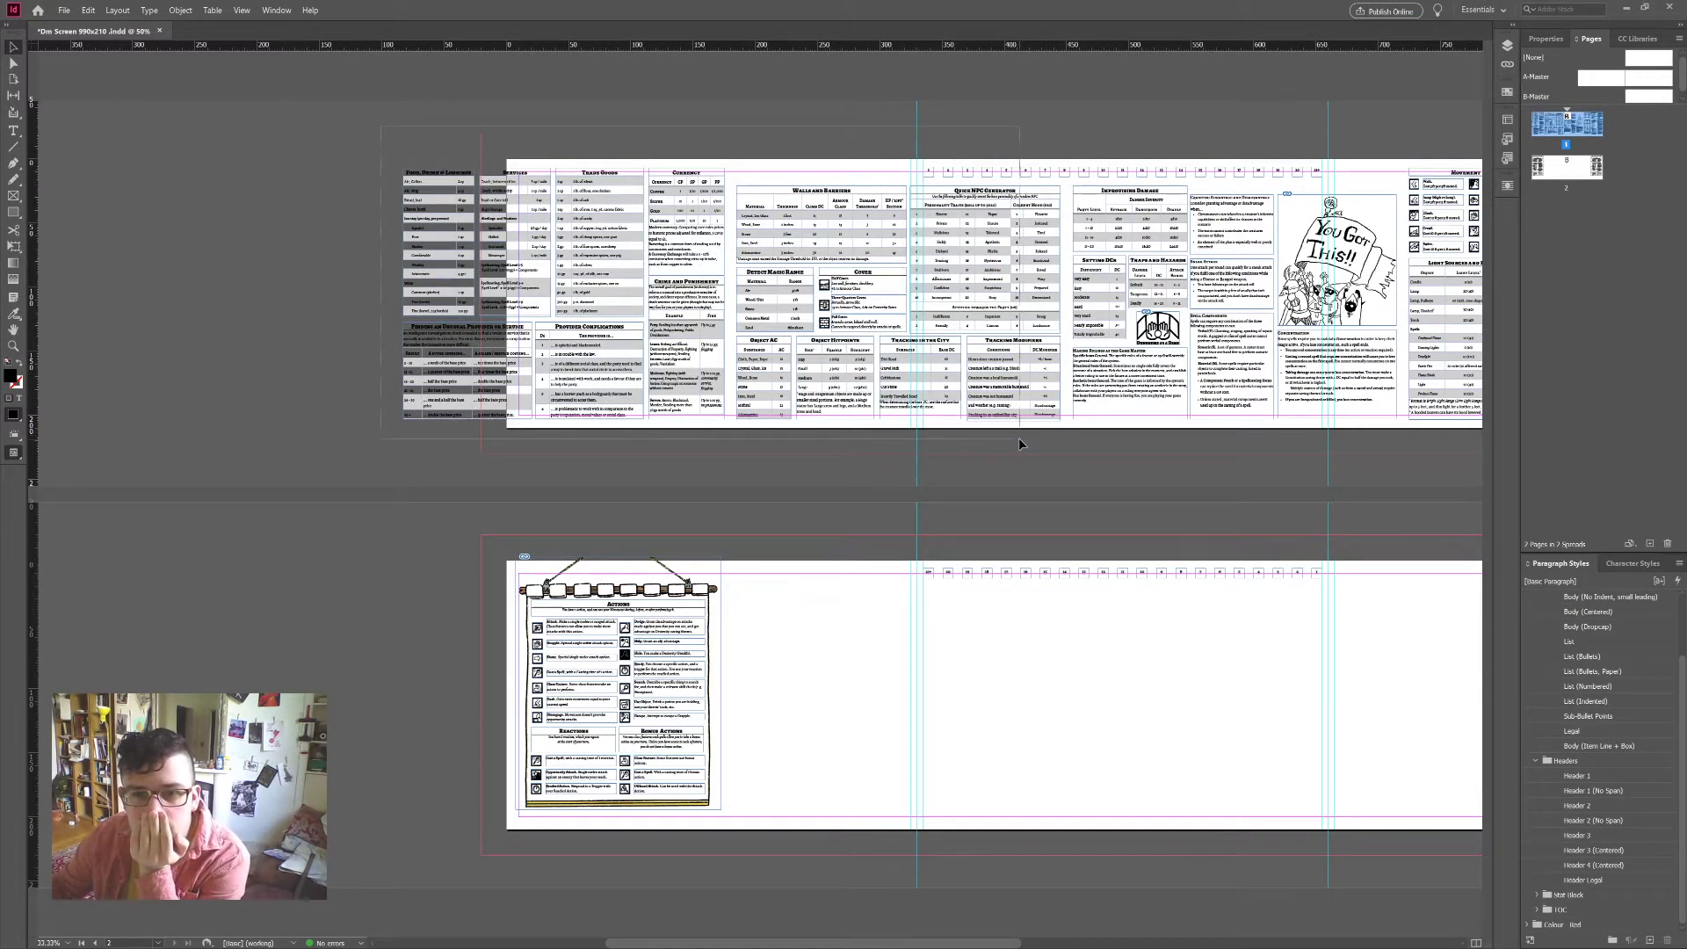
Step: Move the first spread's left-hand tables off the page onto the pasteboard
left_click_drag(1020, 438, 402, 162)
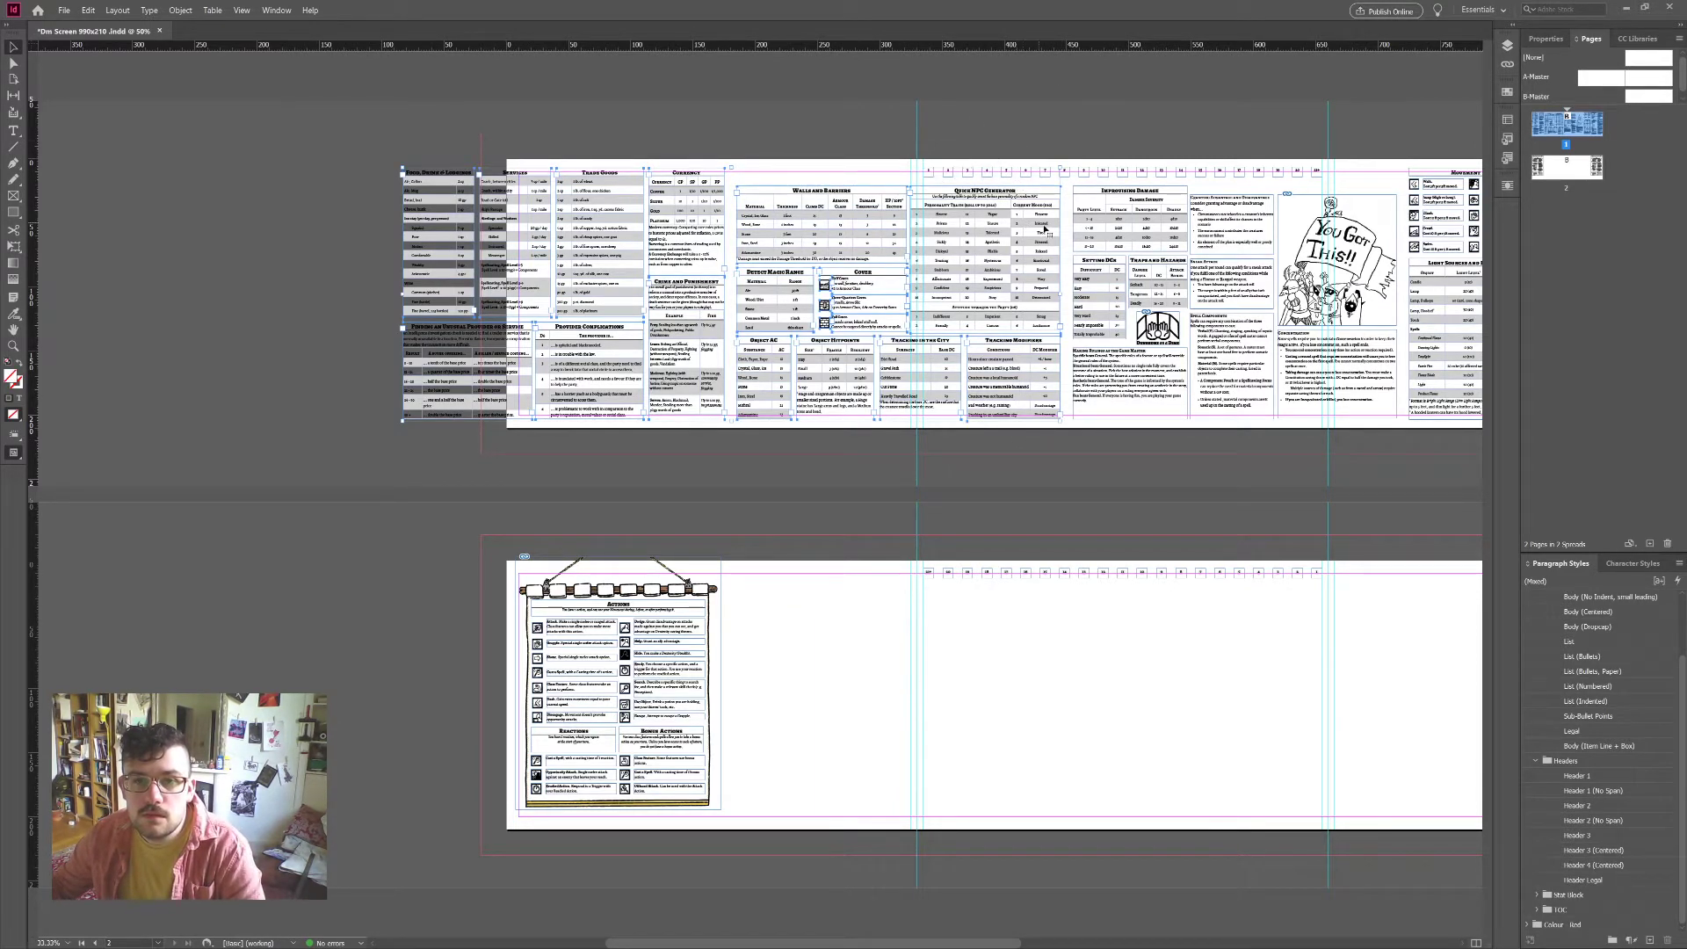
left_click_drag(1044, 230, 861, 238)
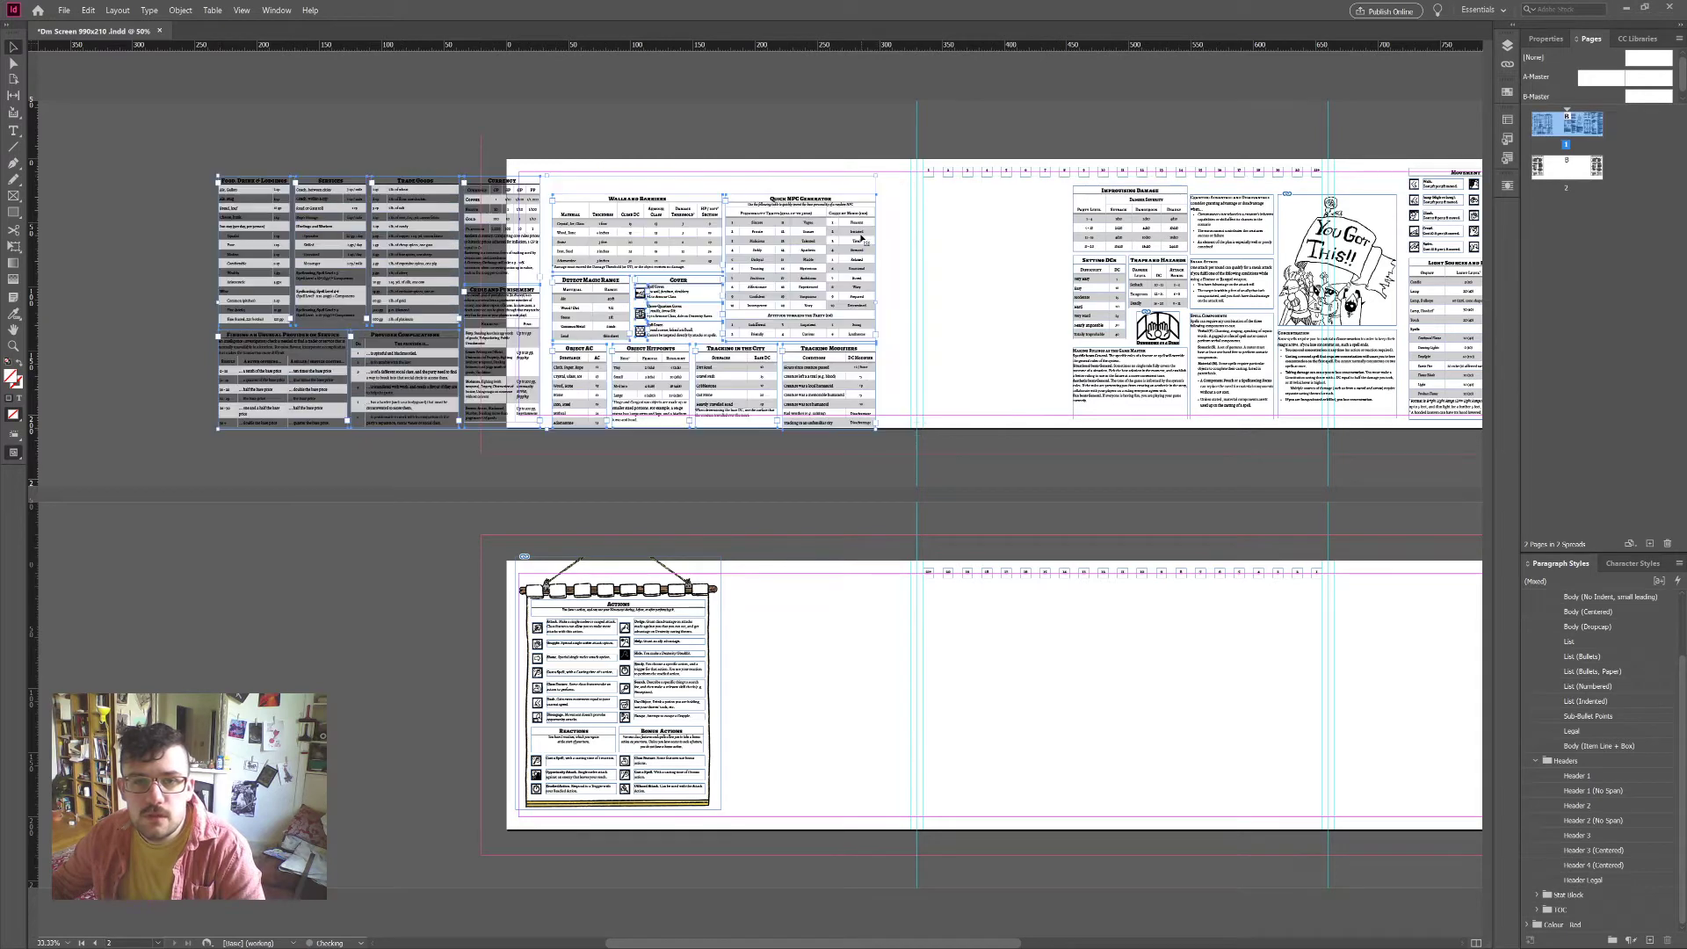
scroll(1017, 309, "right", 5)
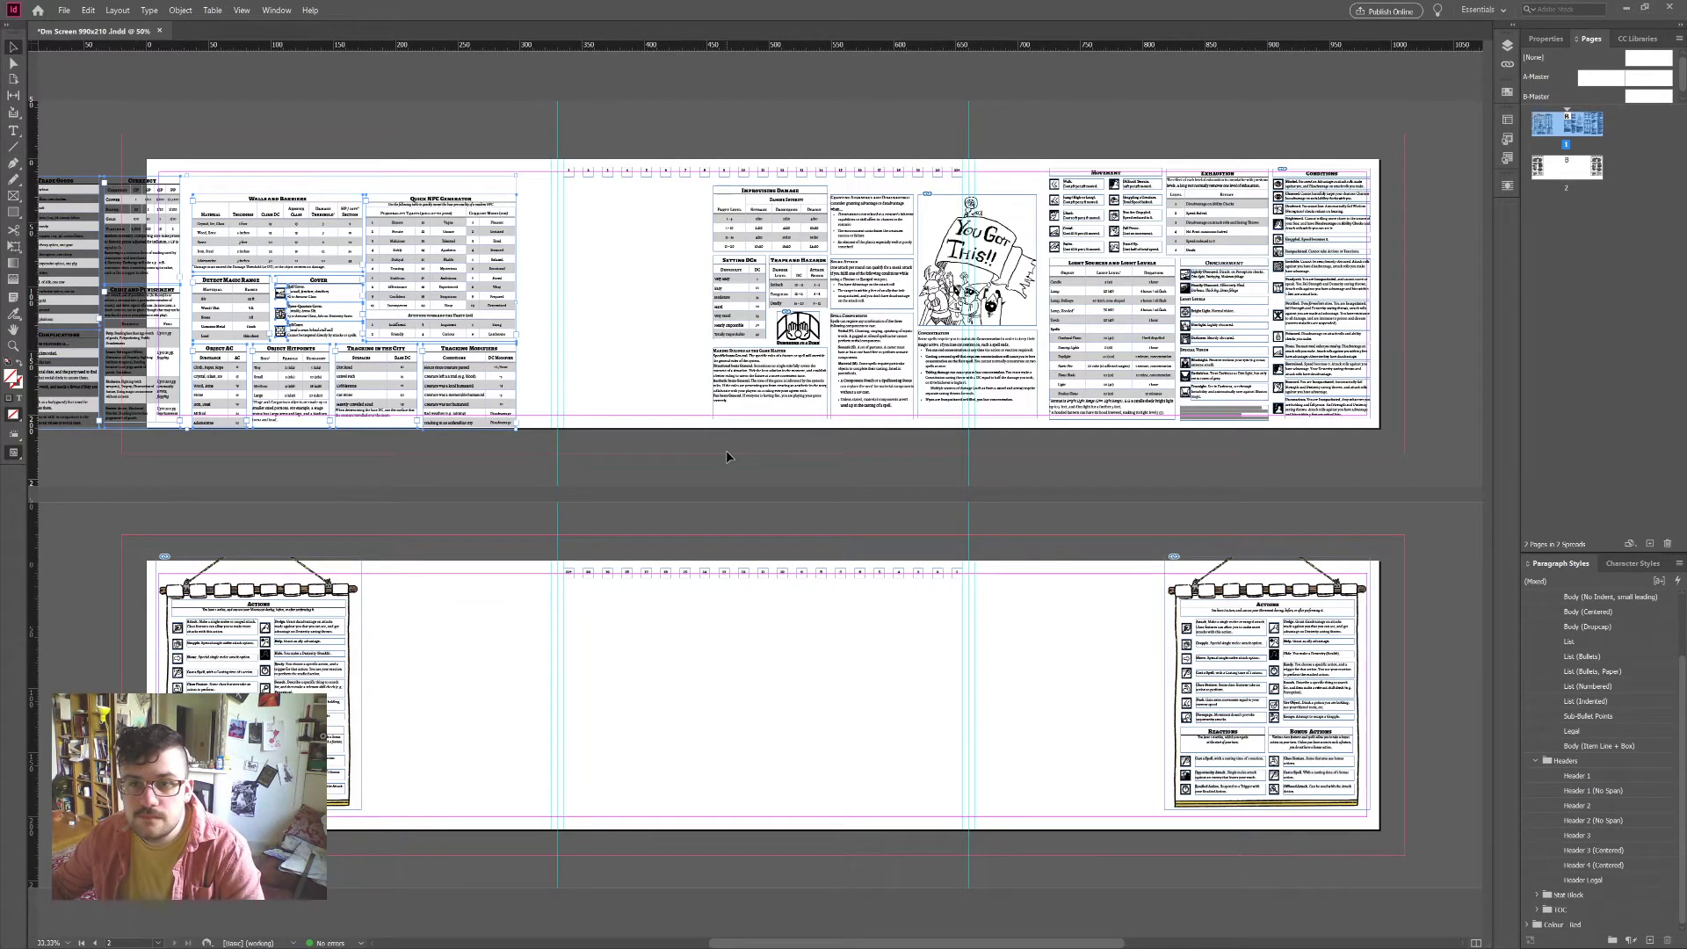
scroll(726, 456, "left", 3)
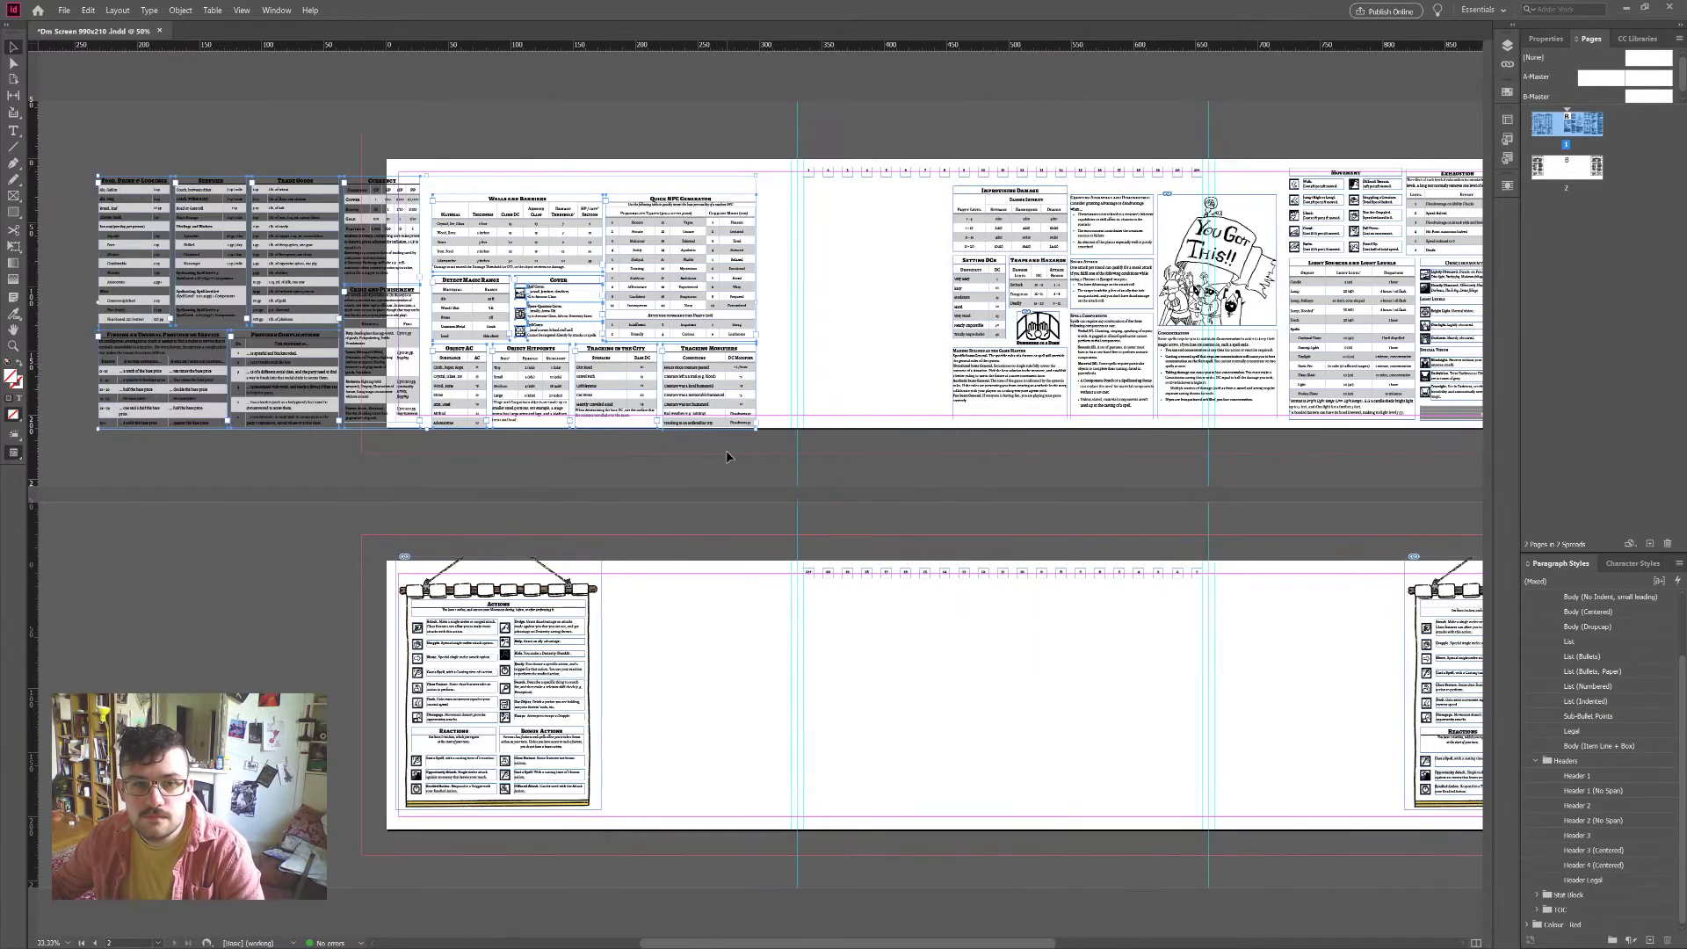
left_click(726, 455)
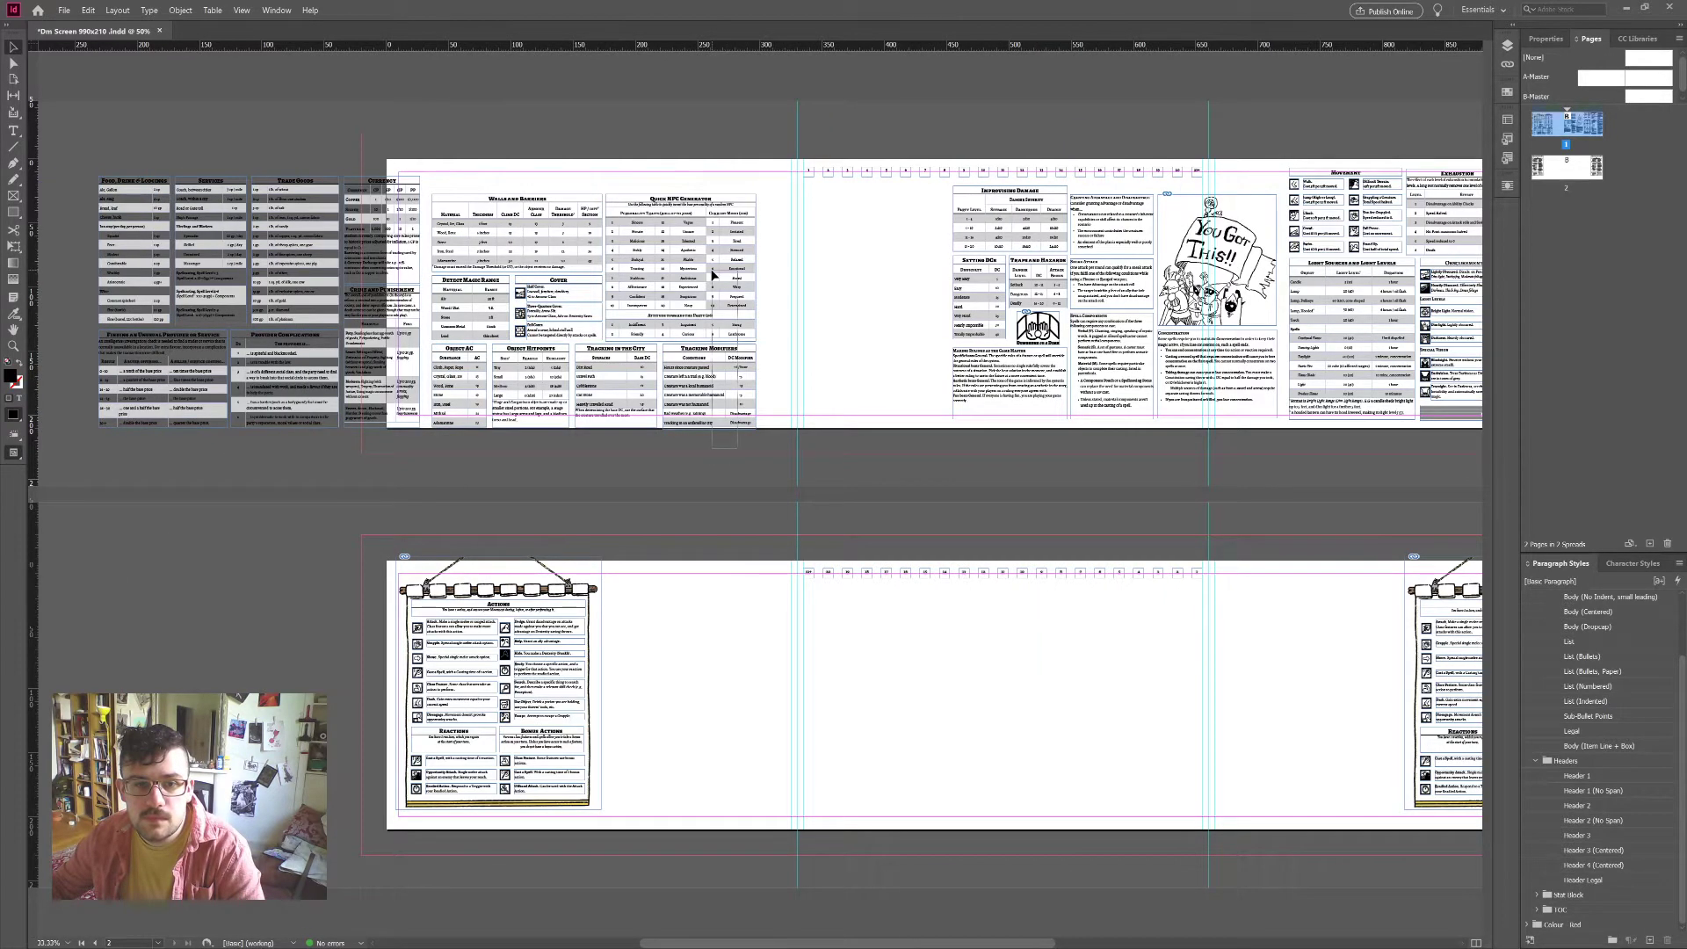
Step: Reposition the NPC Generator and Tracking tables, the You Got This!! picture and the Concentration frame
left_click(655, 261)
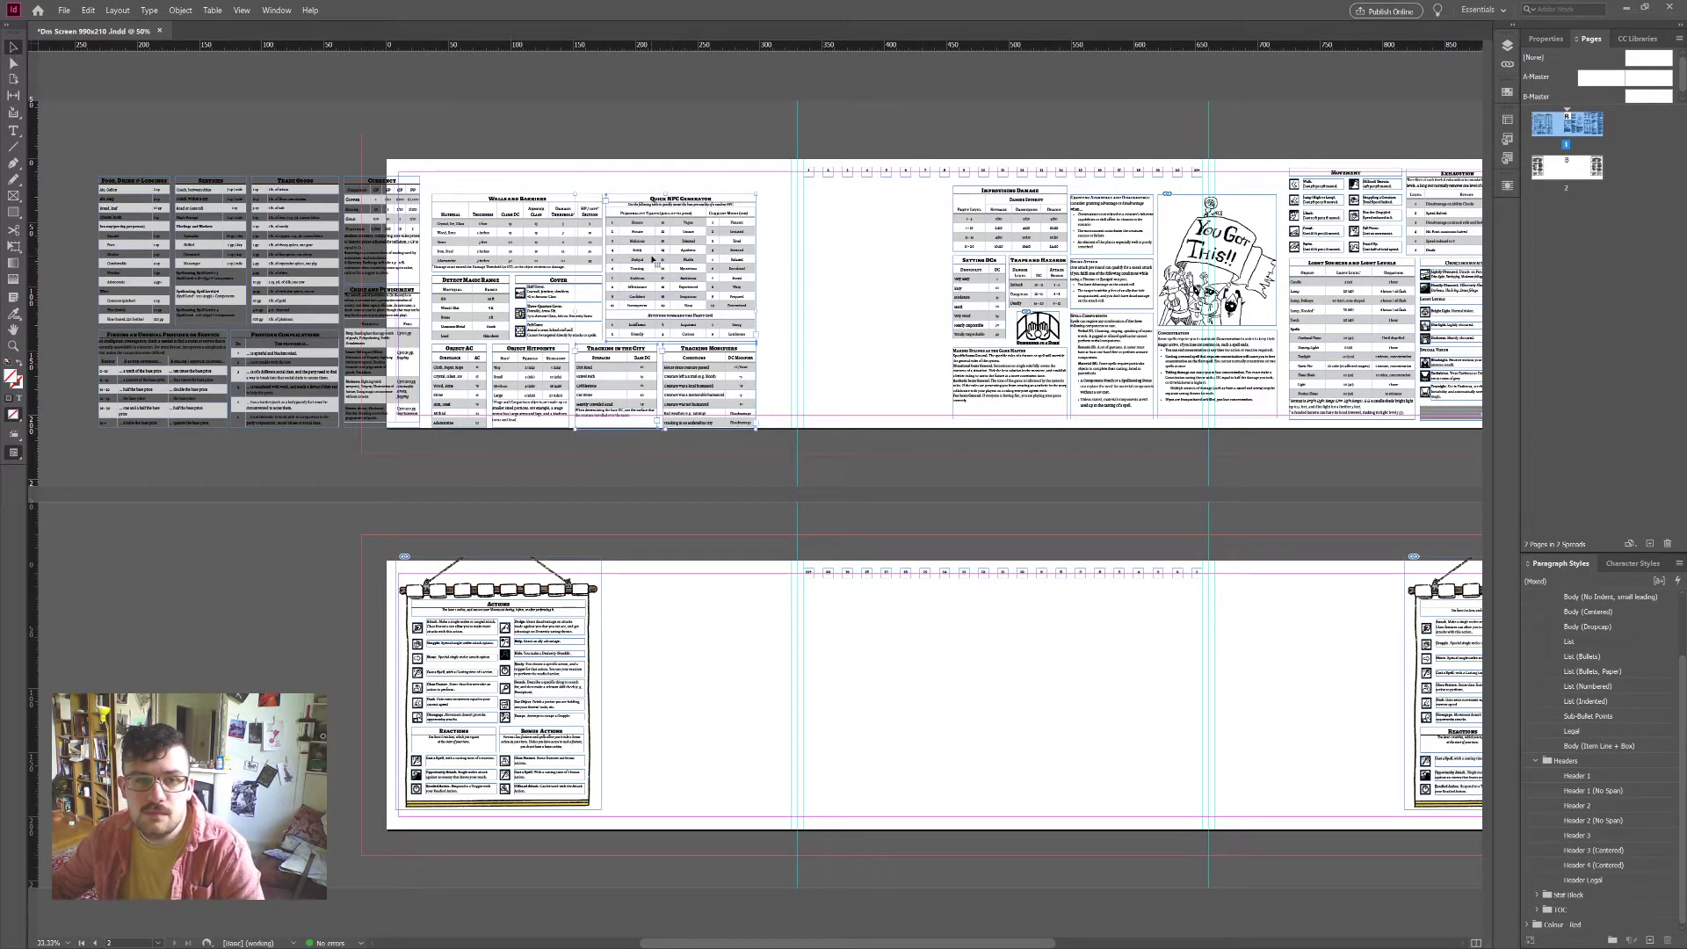
left_click_drag(713, 297, 851, 293)
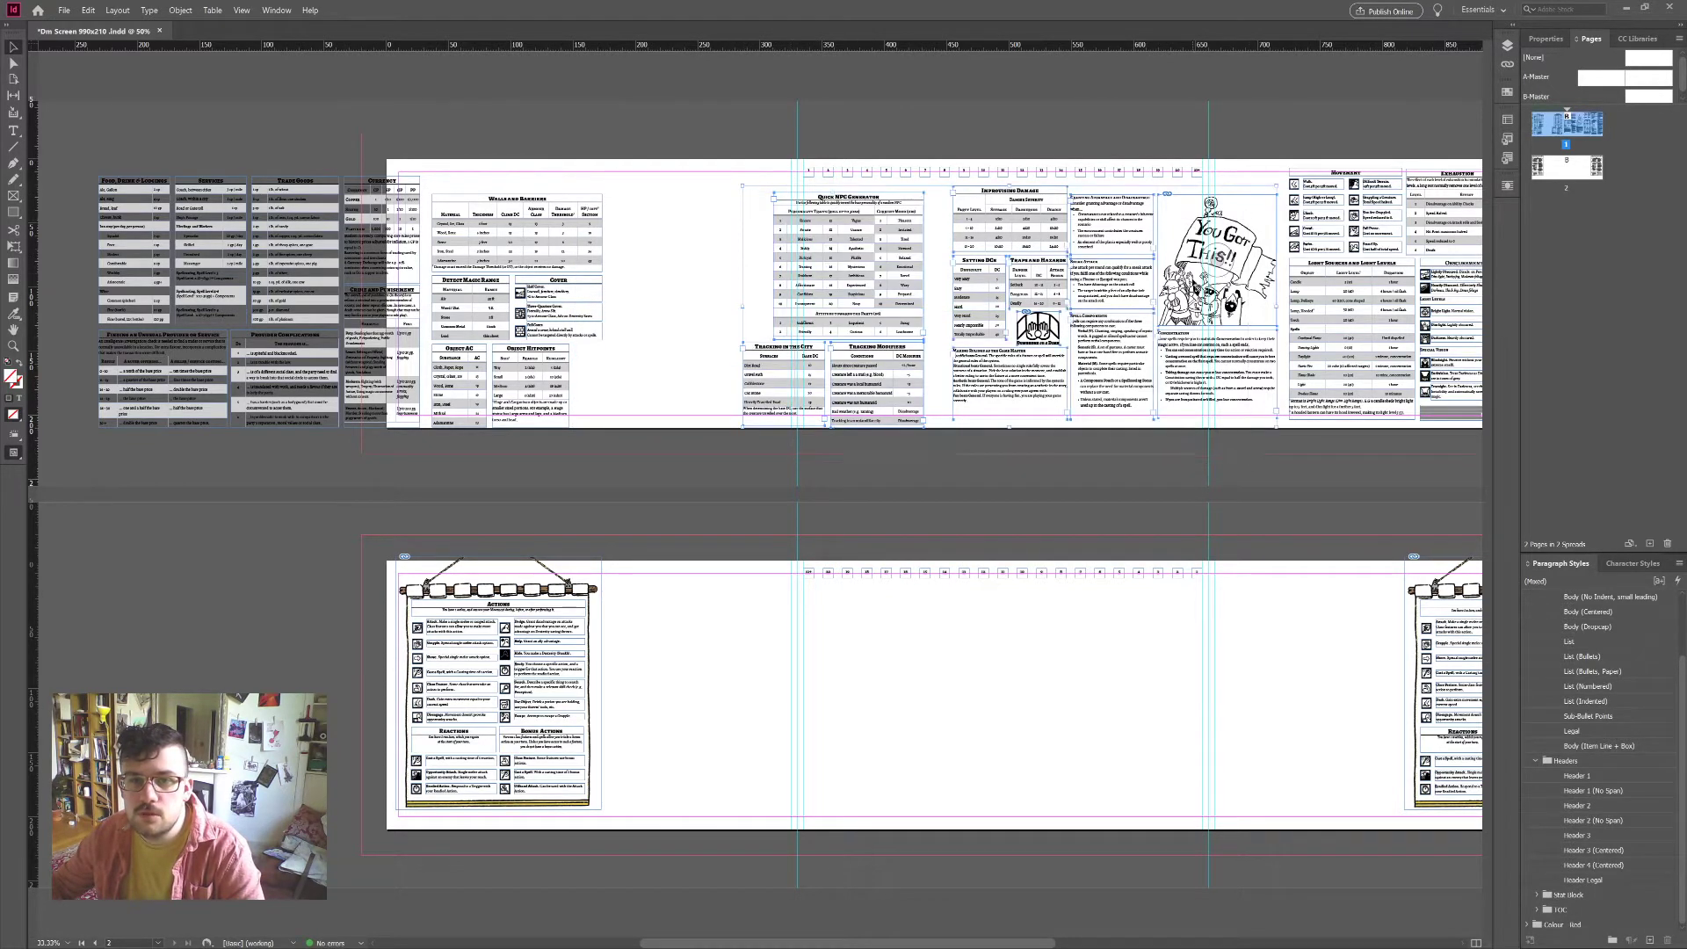
left_click(1226, 283)
left_click_drag(1226, 283, 1270, 236)
left_click_drag(1220, 393, 1222, 394)
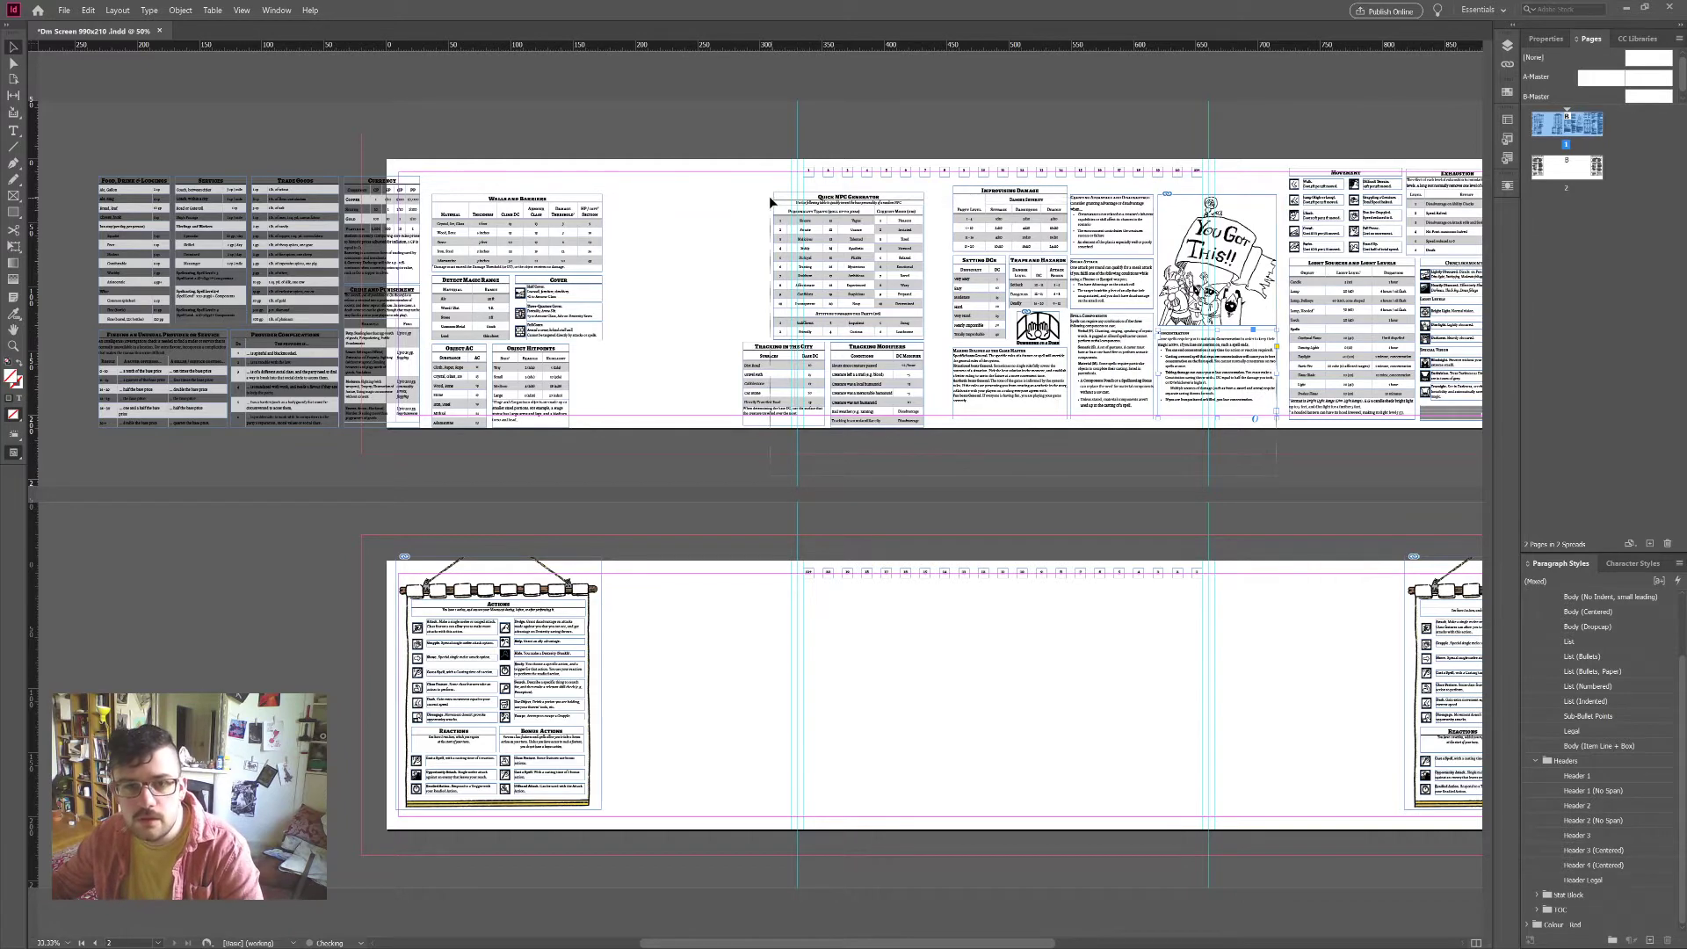
left_click(851, 239)
left_click_drag(851, 239, 781, 241)
scroll(843, 420, "right", 5)
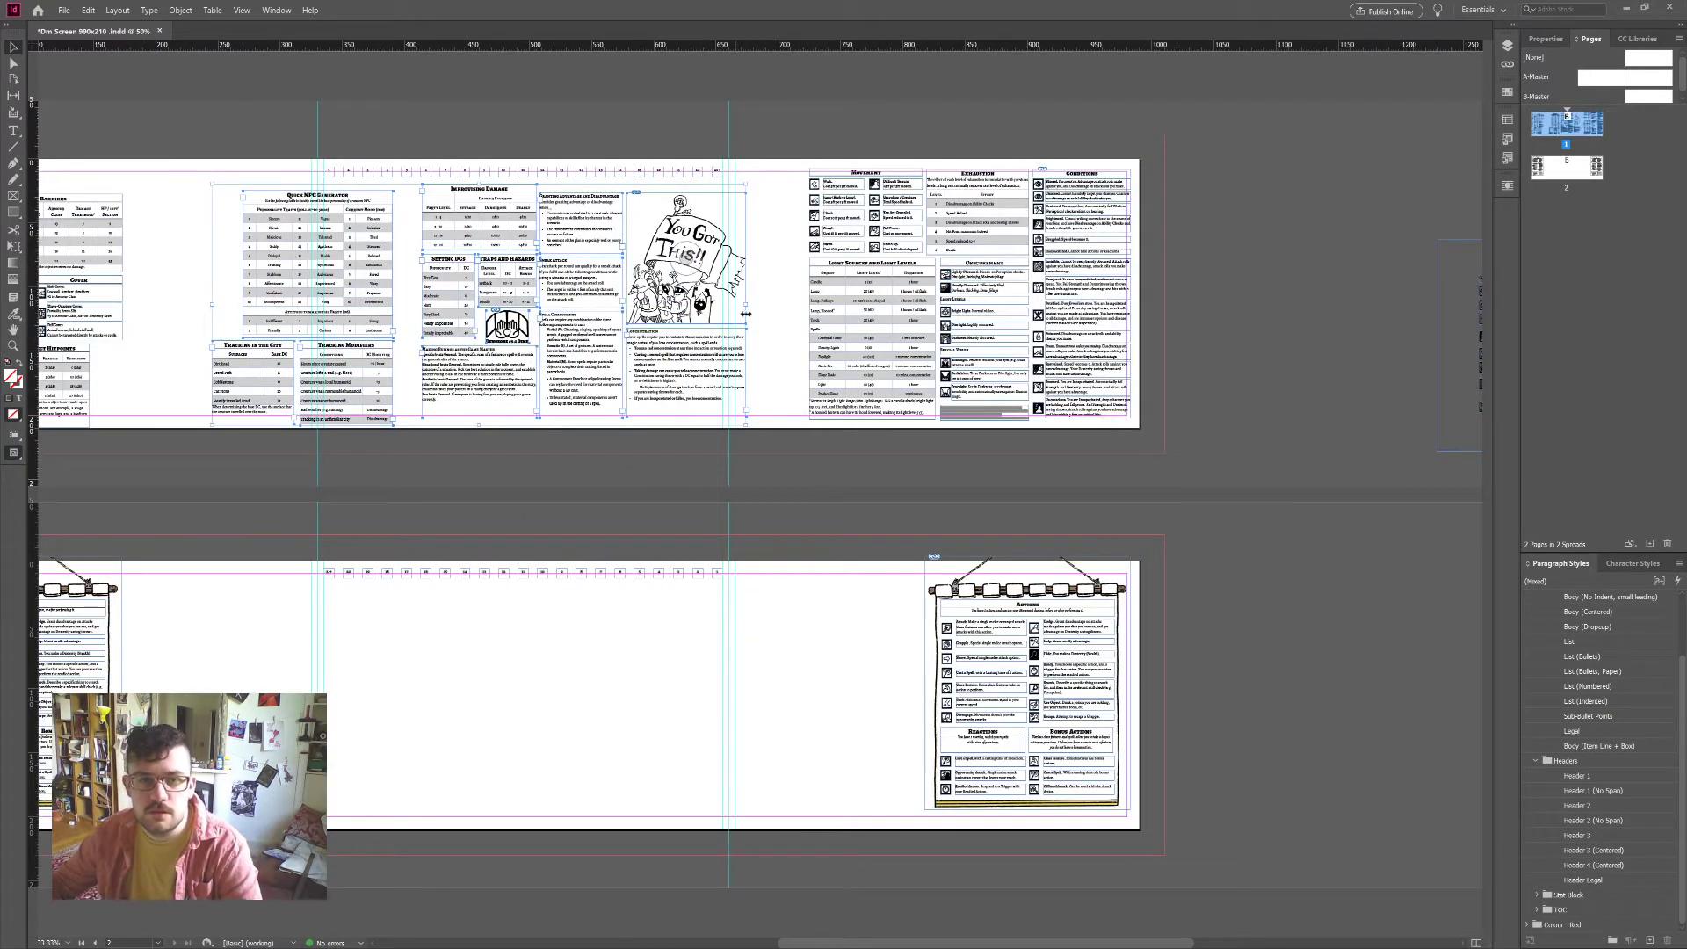
scroll(1248, 394, "up", 3)
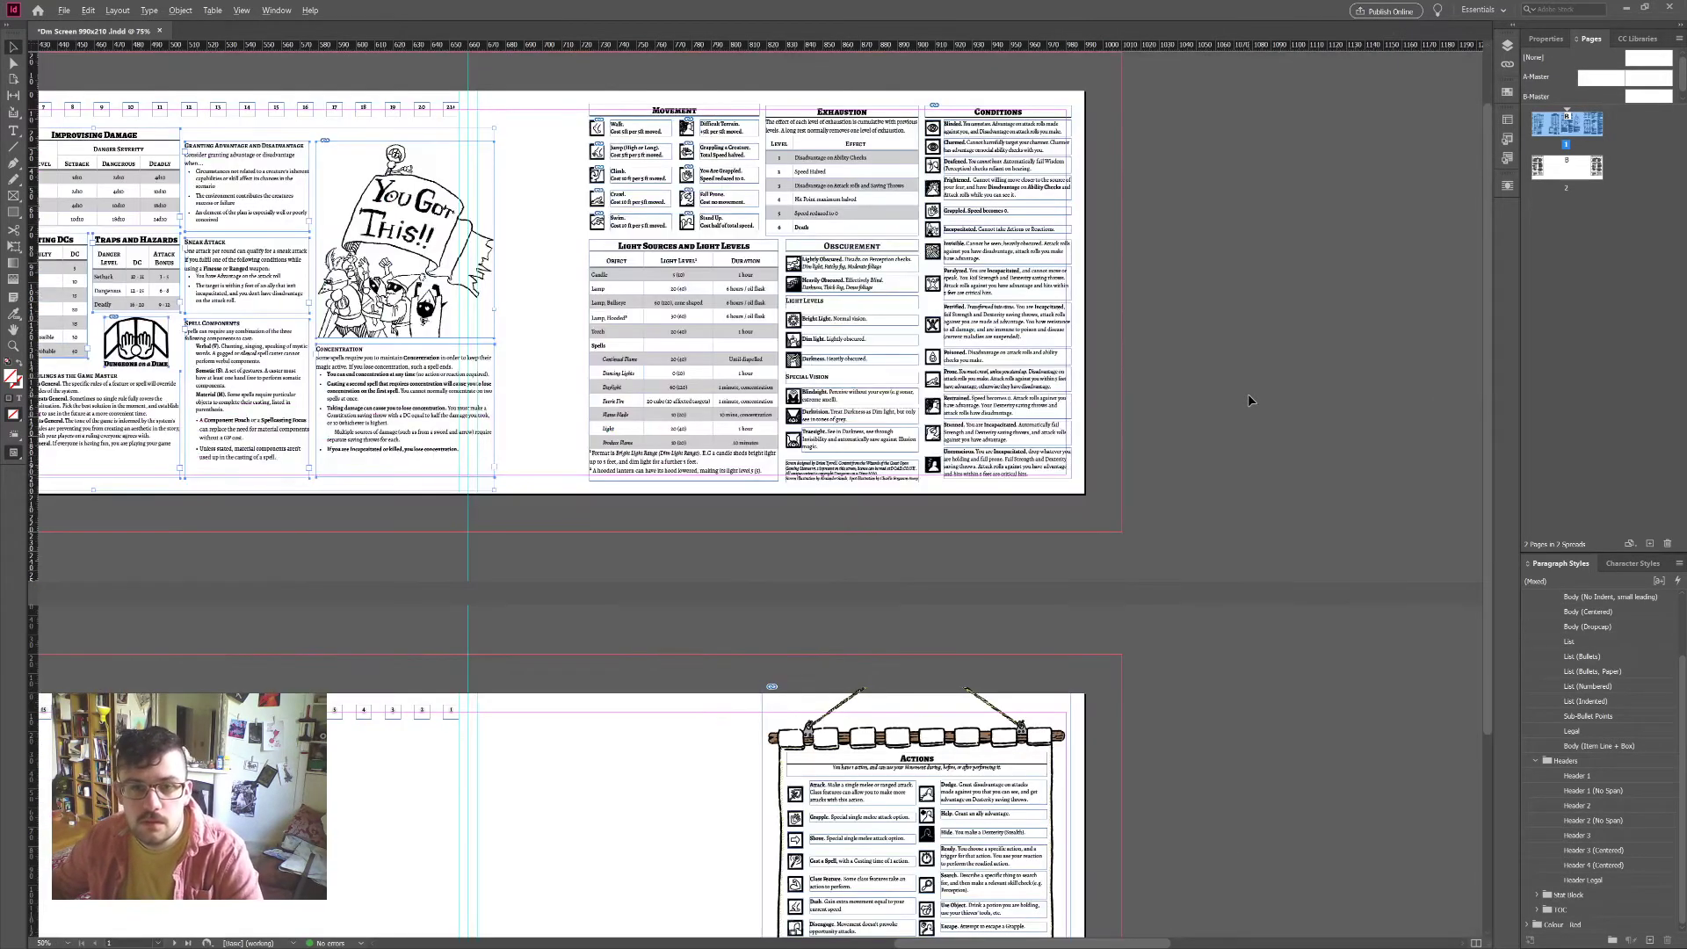
scroll(1248, 400, "up", 3)
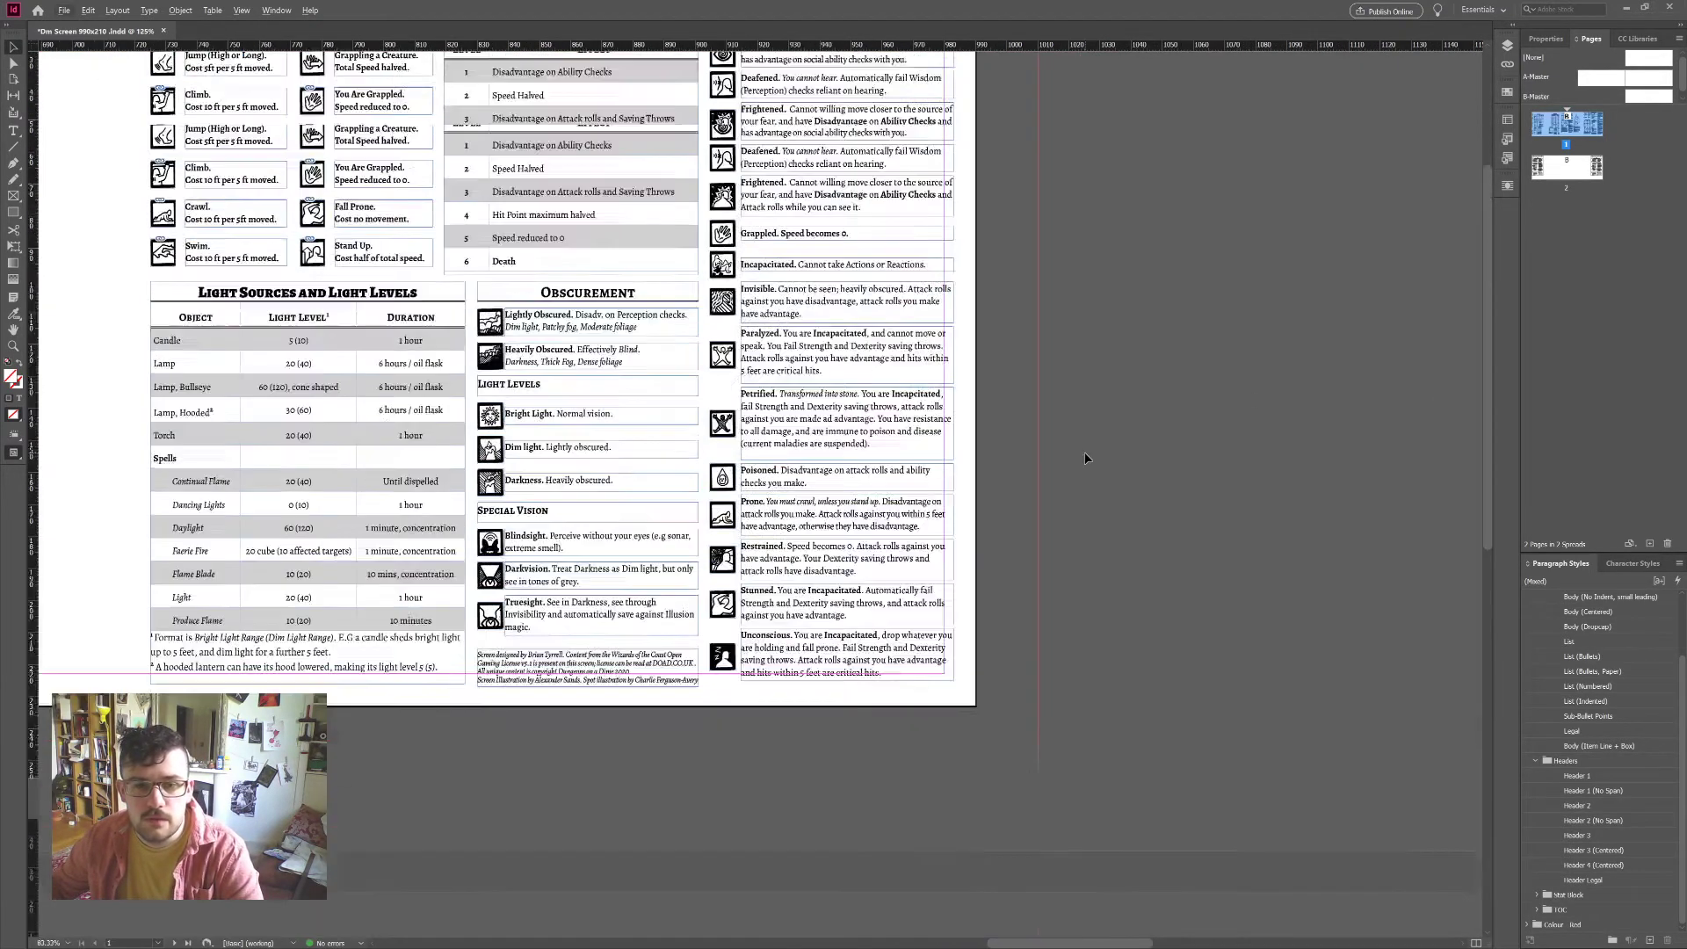
scroll(1087, 458, "up", 1)
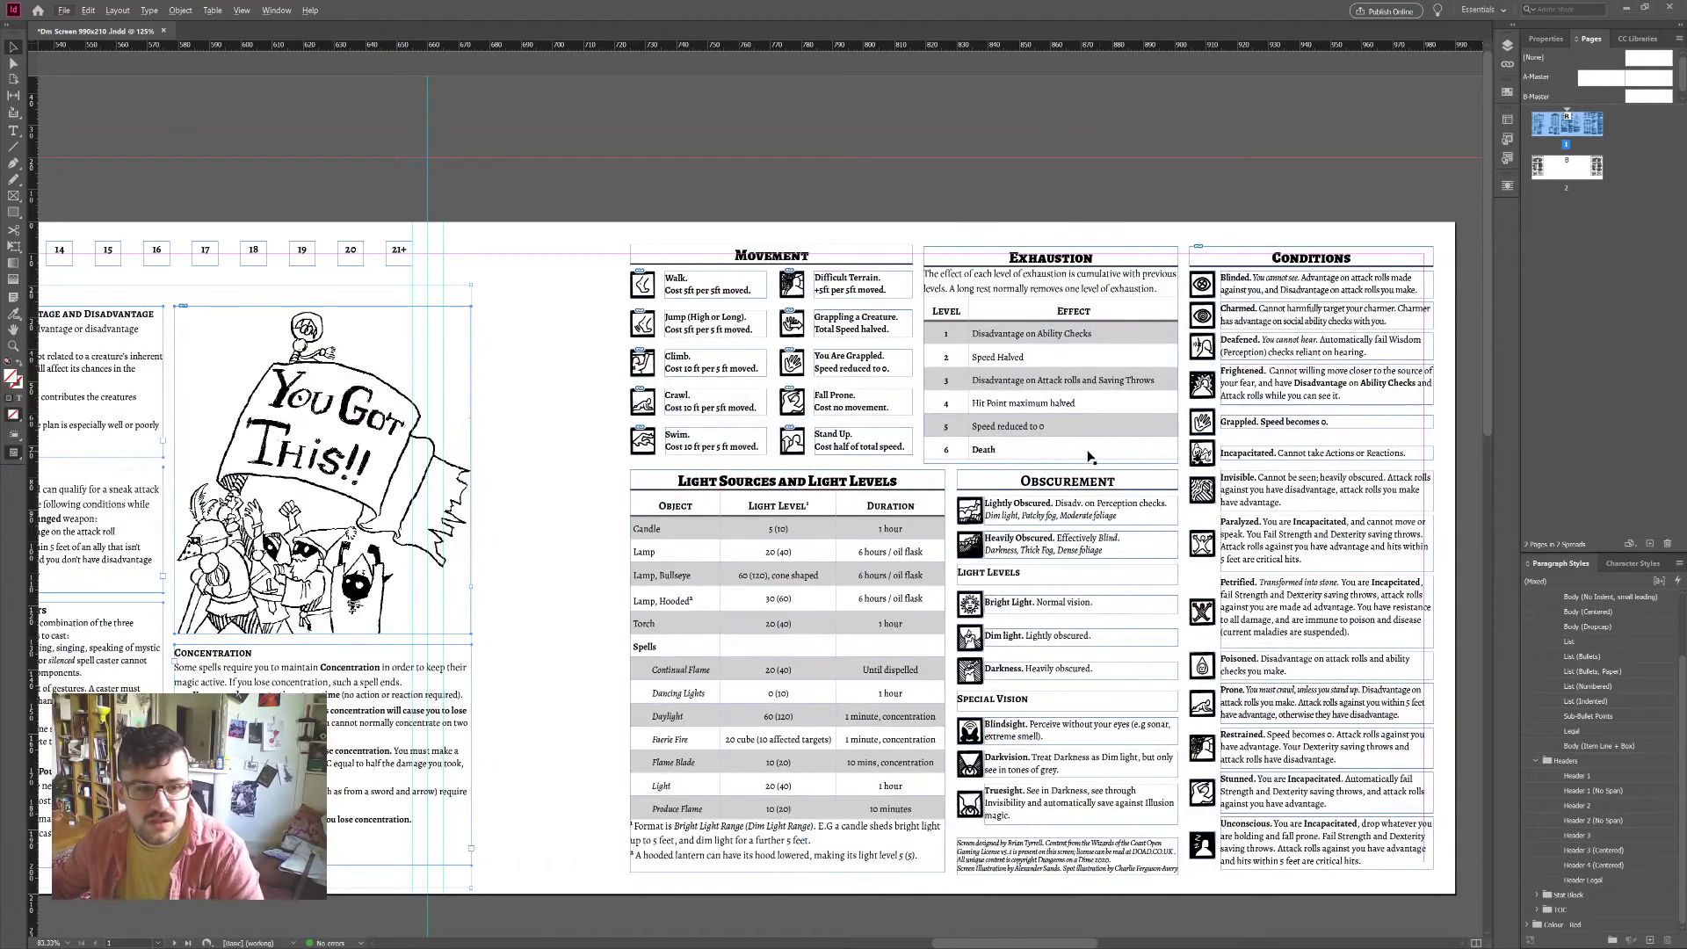
scroll(1114, 365, "down", 2)
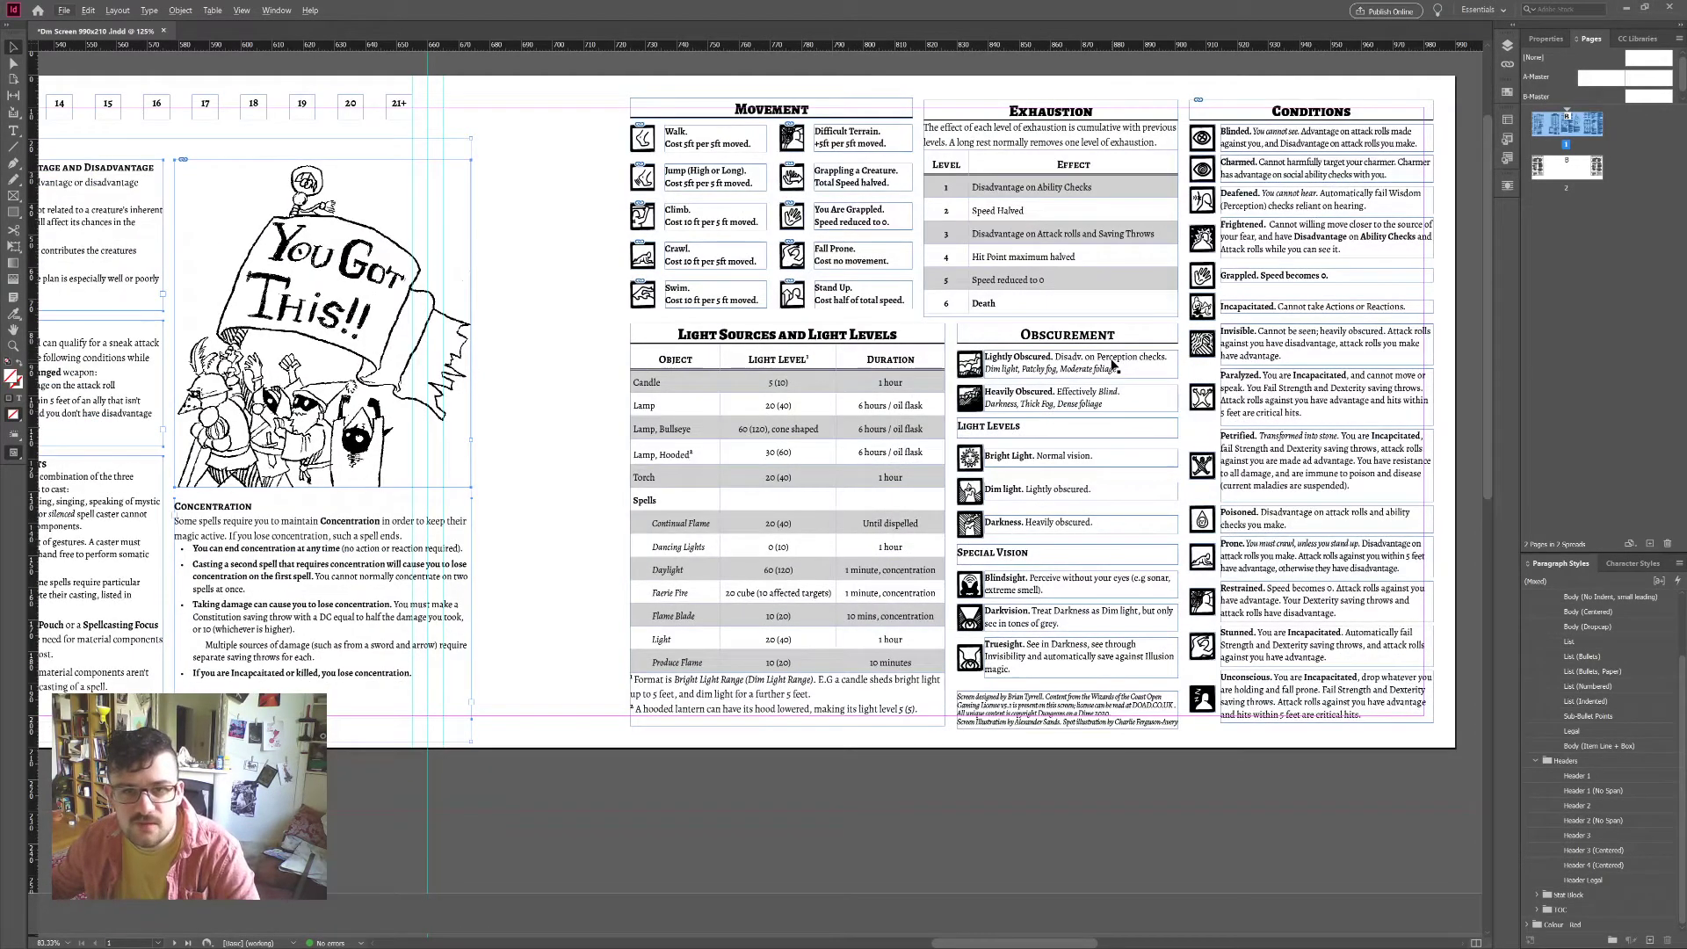
scroll(1115, 363, "down", 1)
scroll(1114, 363, "up", 1)
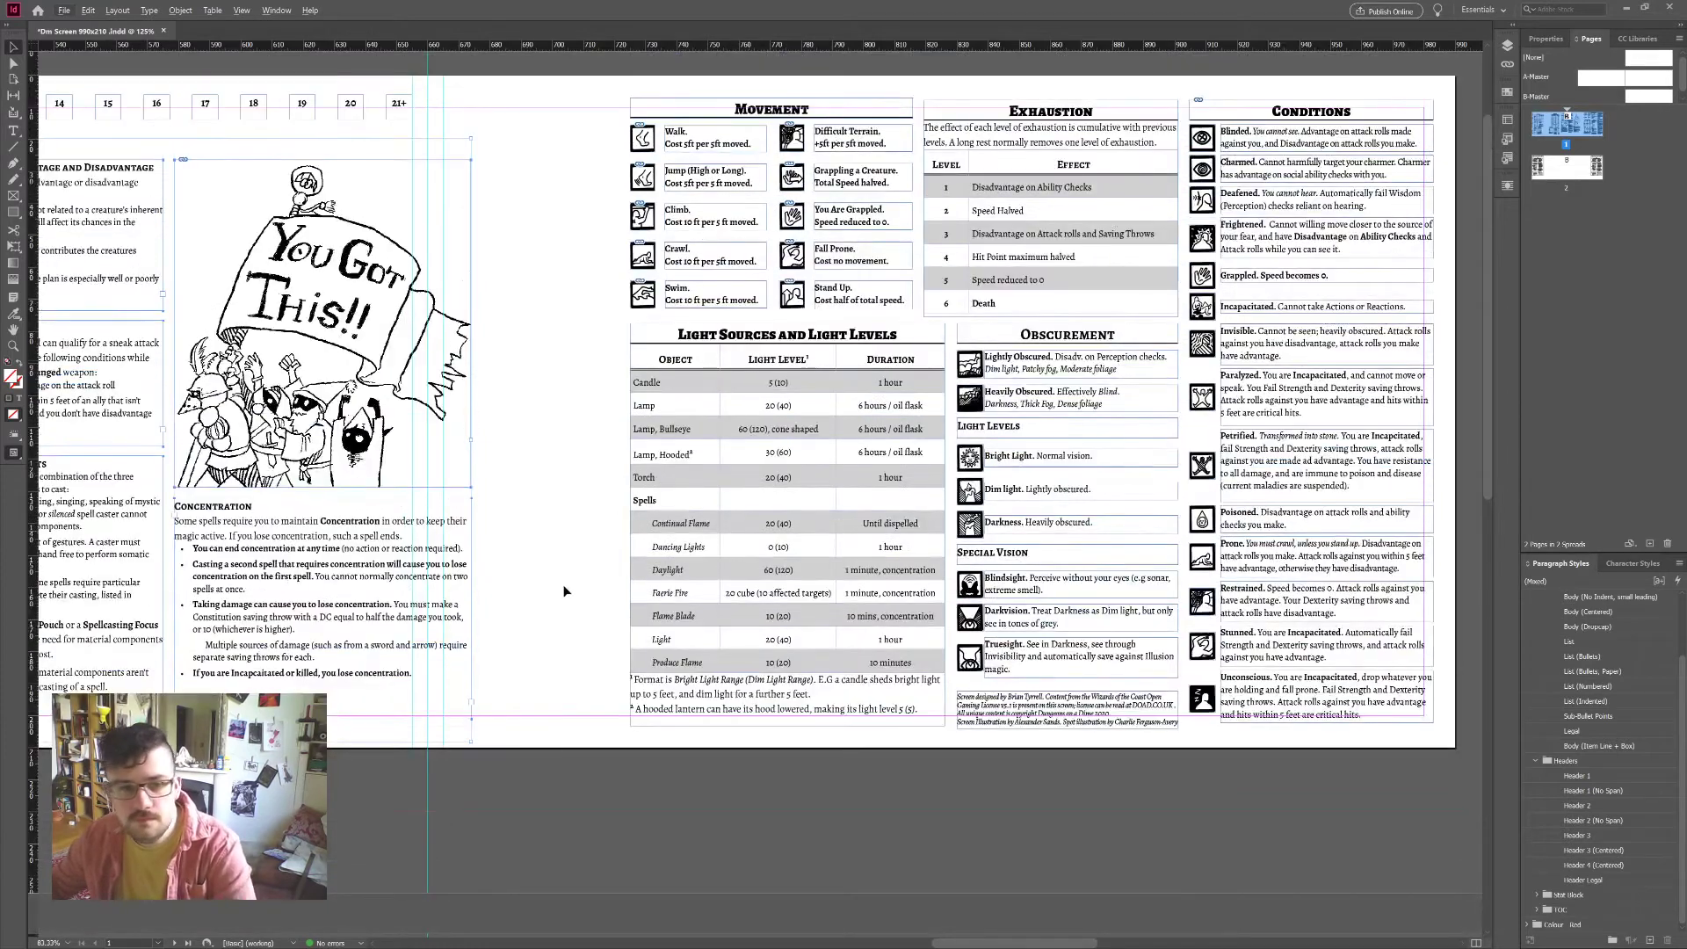
scroll(543, 590, "left", 3)
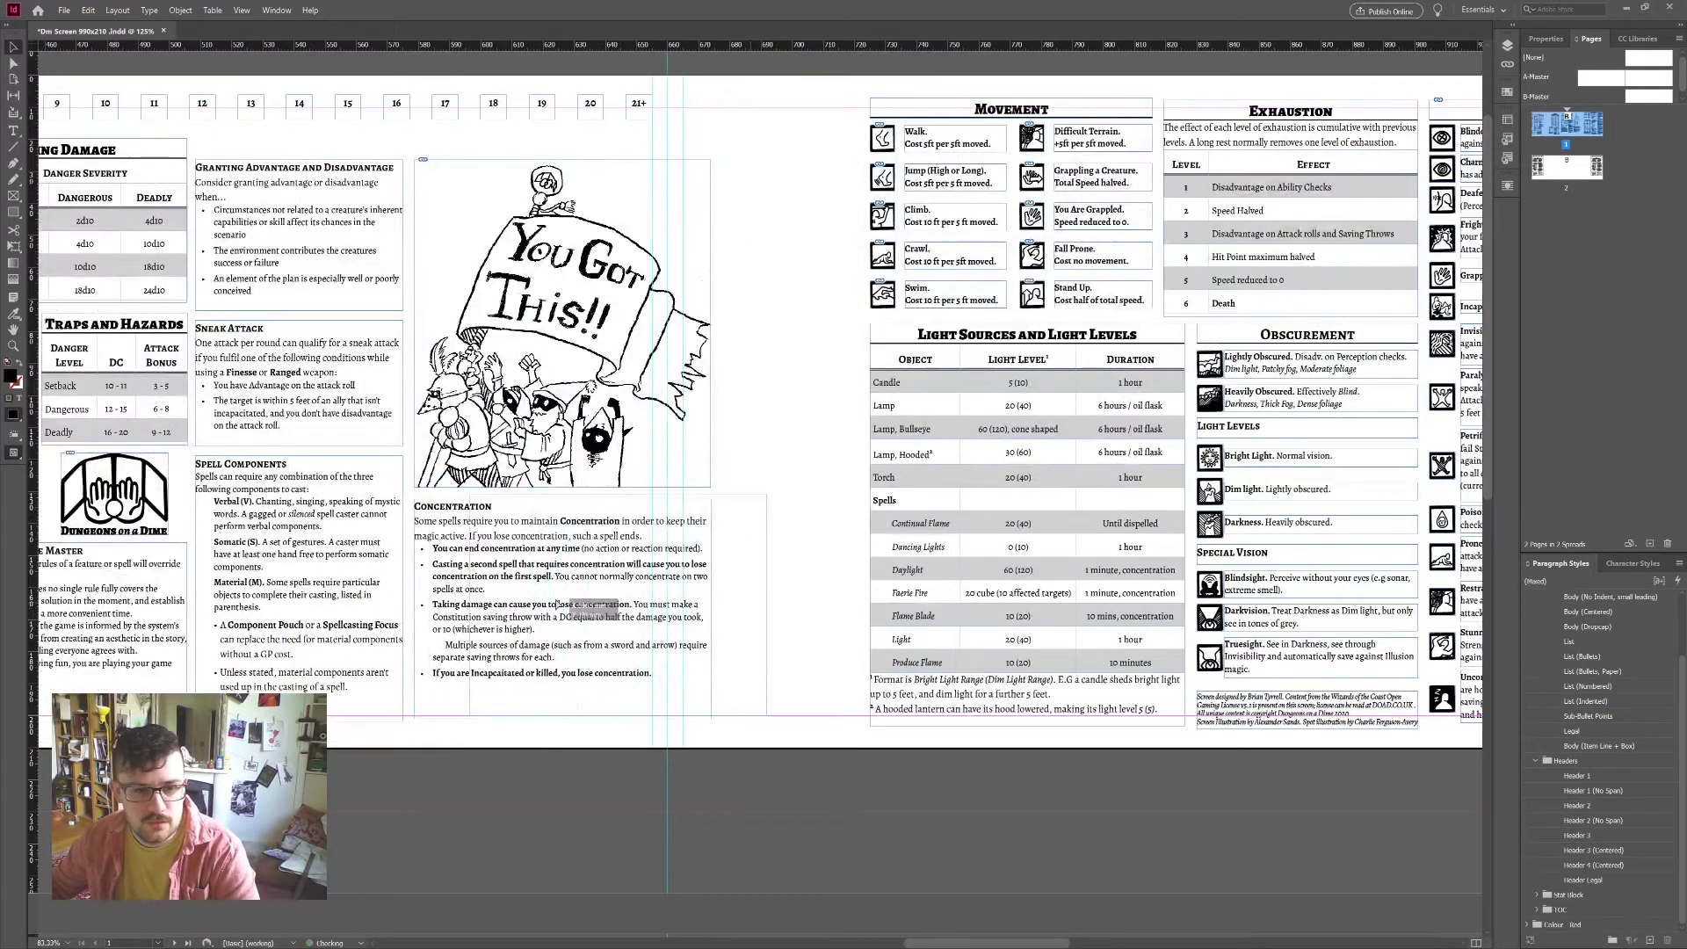
left_click_drag(627, 609, 633, 610)
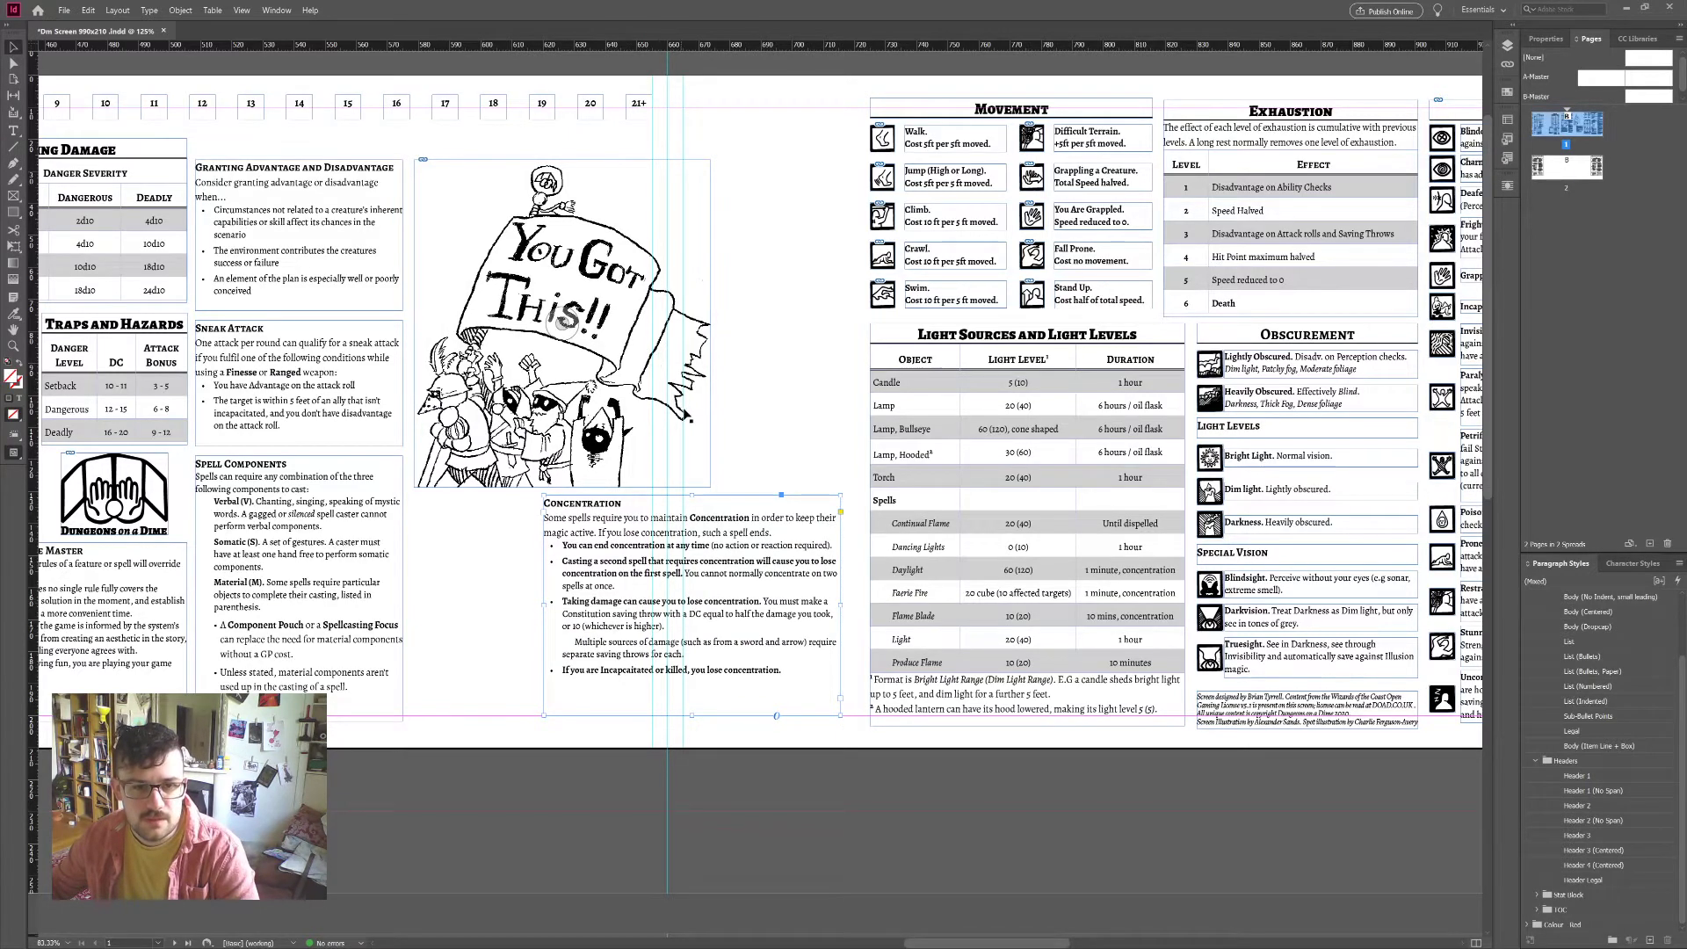
left_click_drag(742, 551, 614, 552)
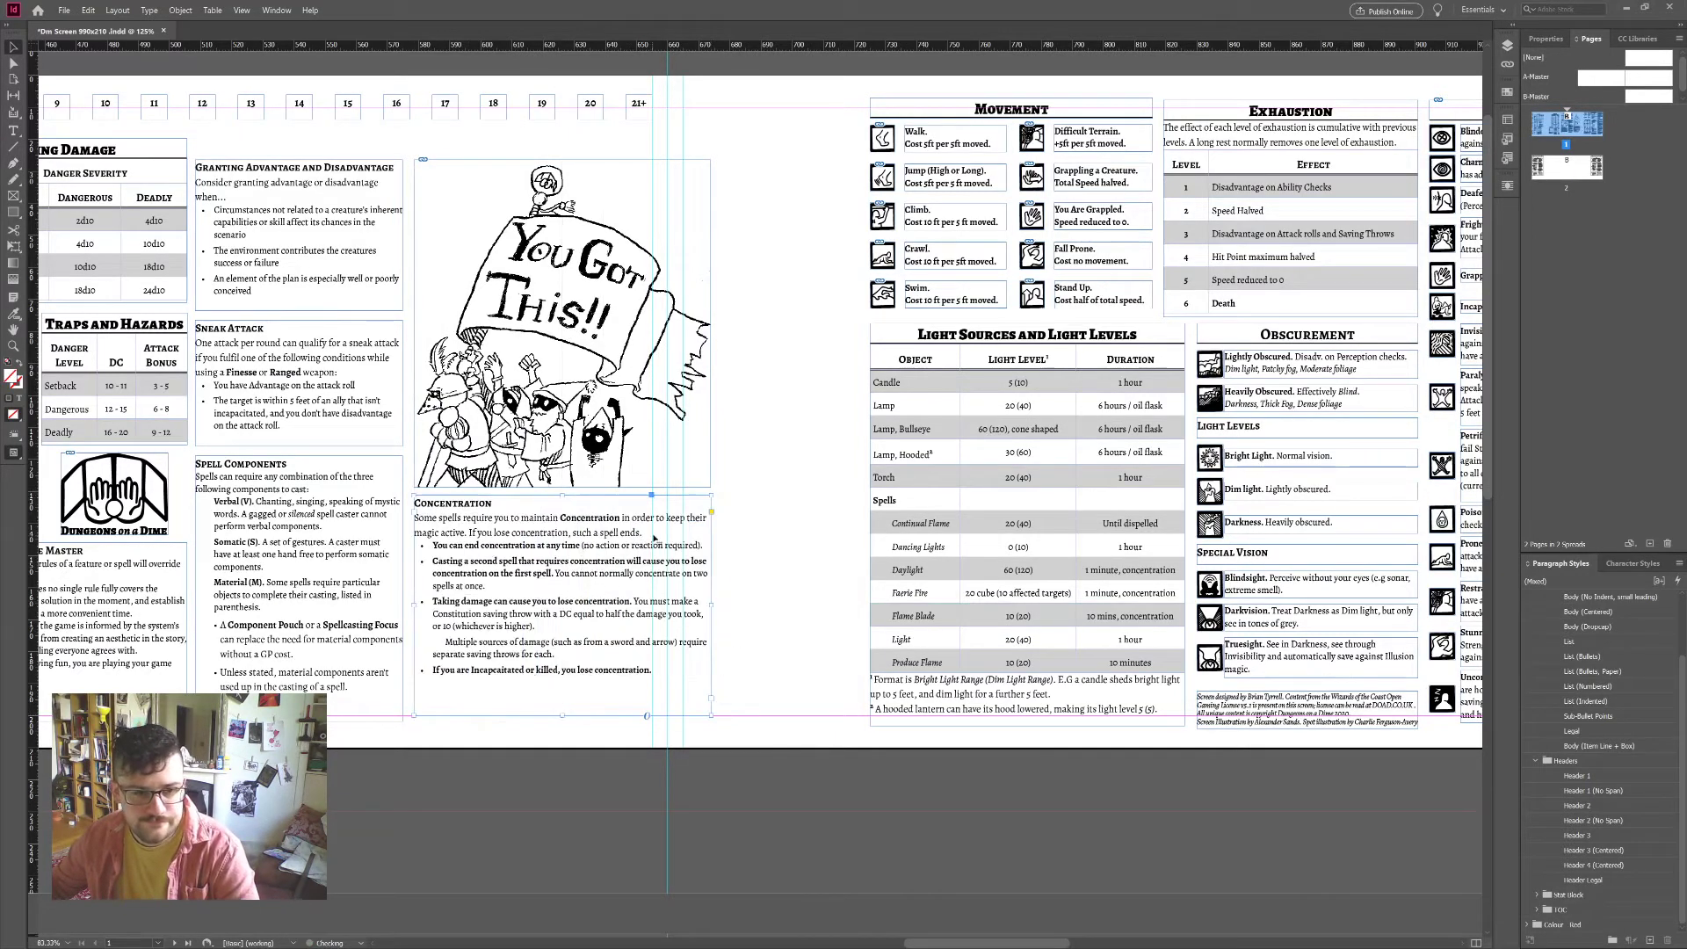
scroll(660, 537, "right", 3)
scroll(660, 538, "right", 2)
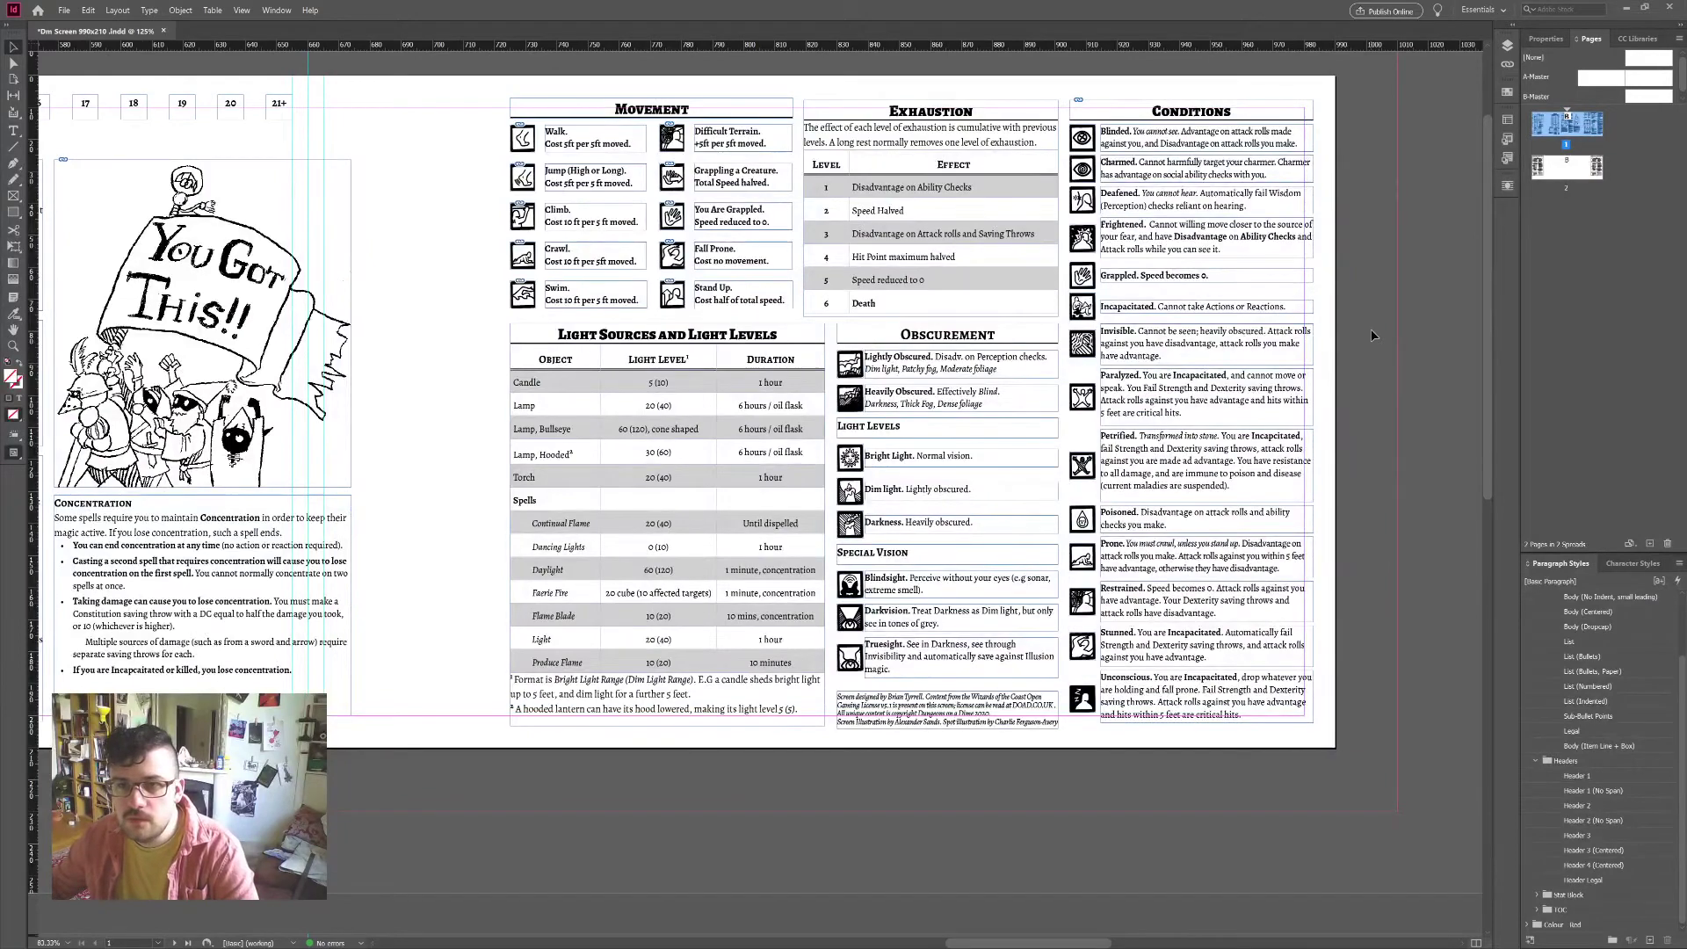
left_click(1374, 334)
scroll(975, 808, "left", 2)
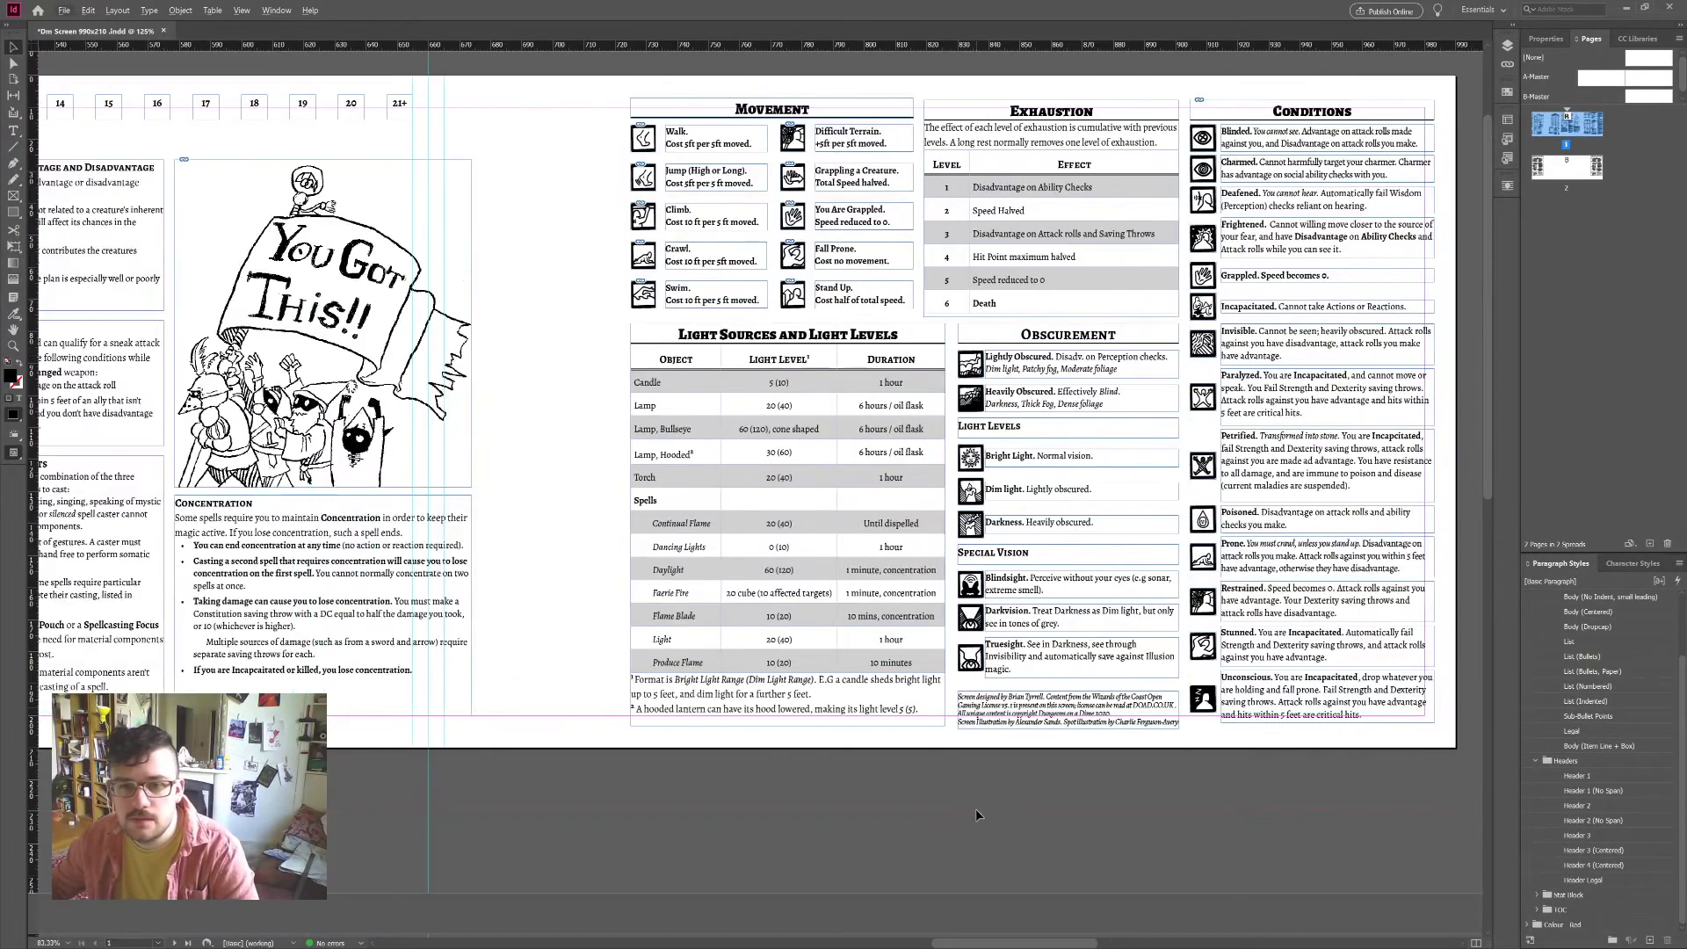
scroll(975, 809, "up", 1)
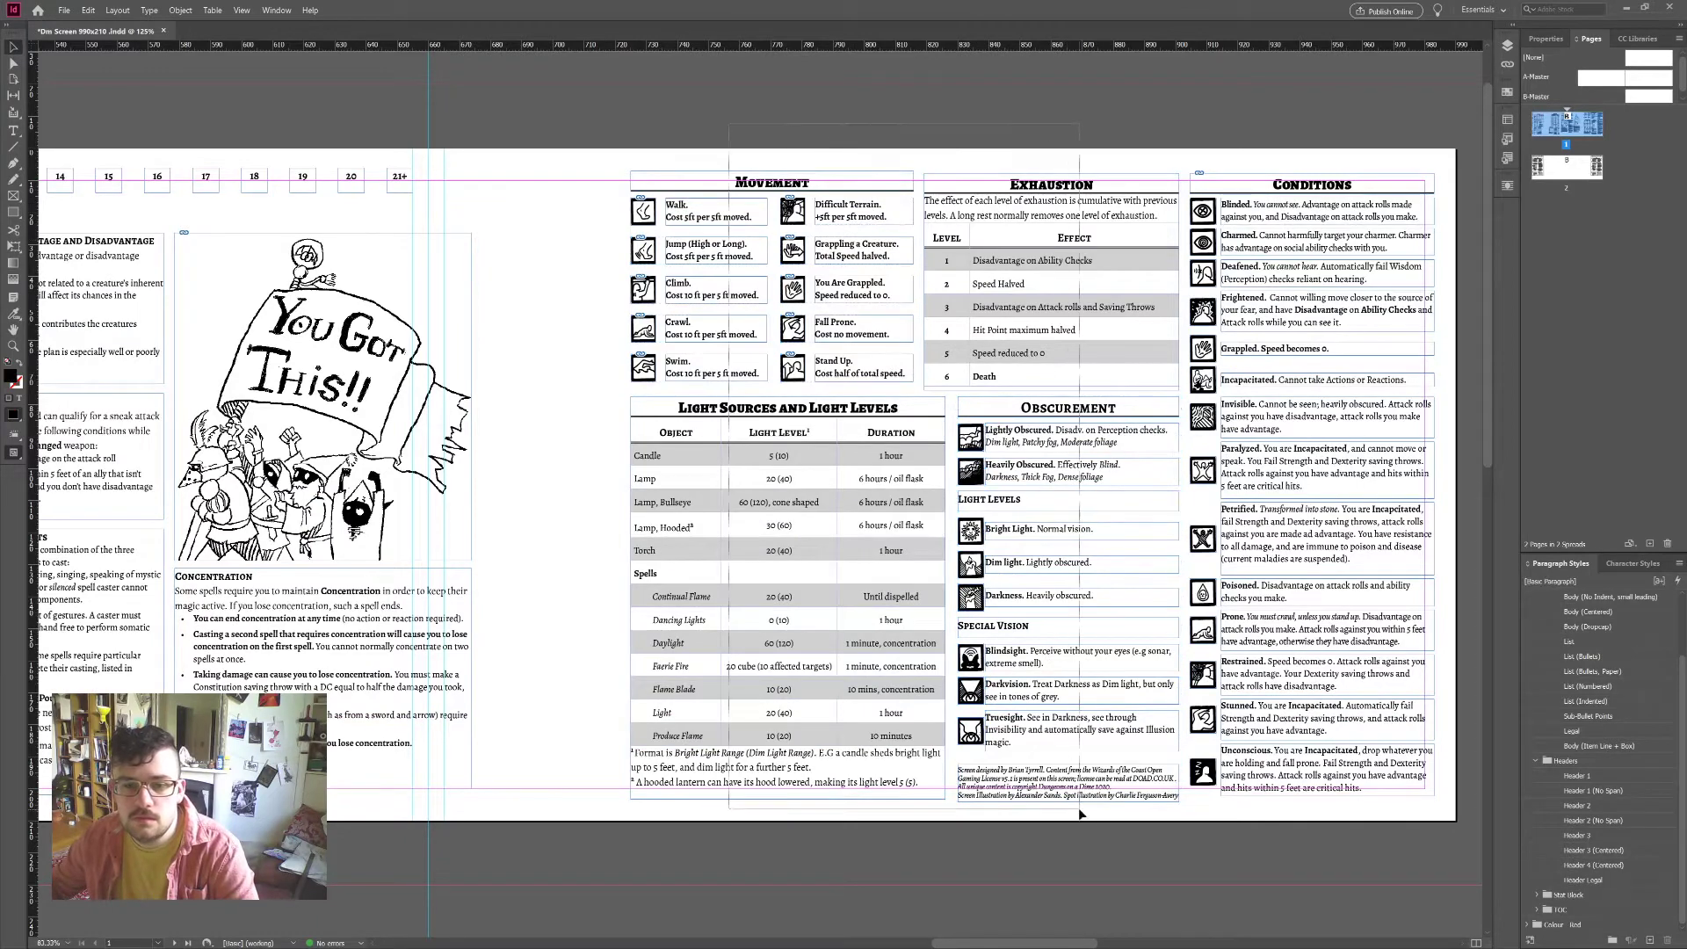
Step: Shift the Conditions column slightly to the left
left_click_drag(968, 802, 977, 194)
key("ctrl+shift+a")
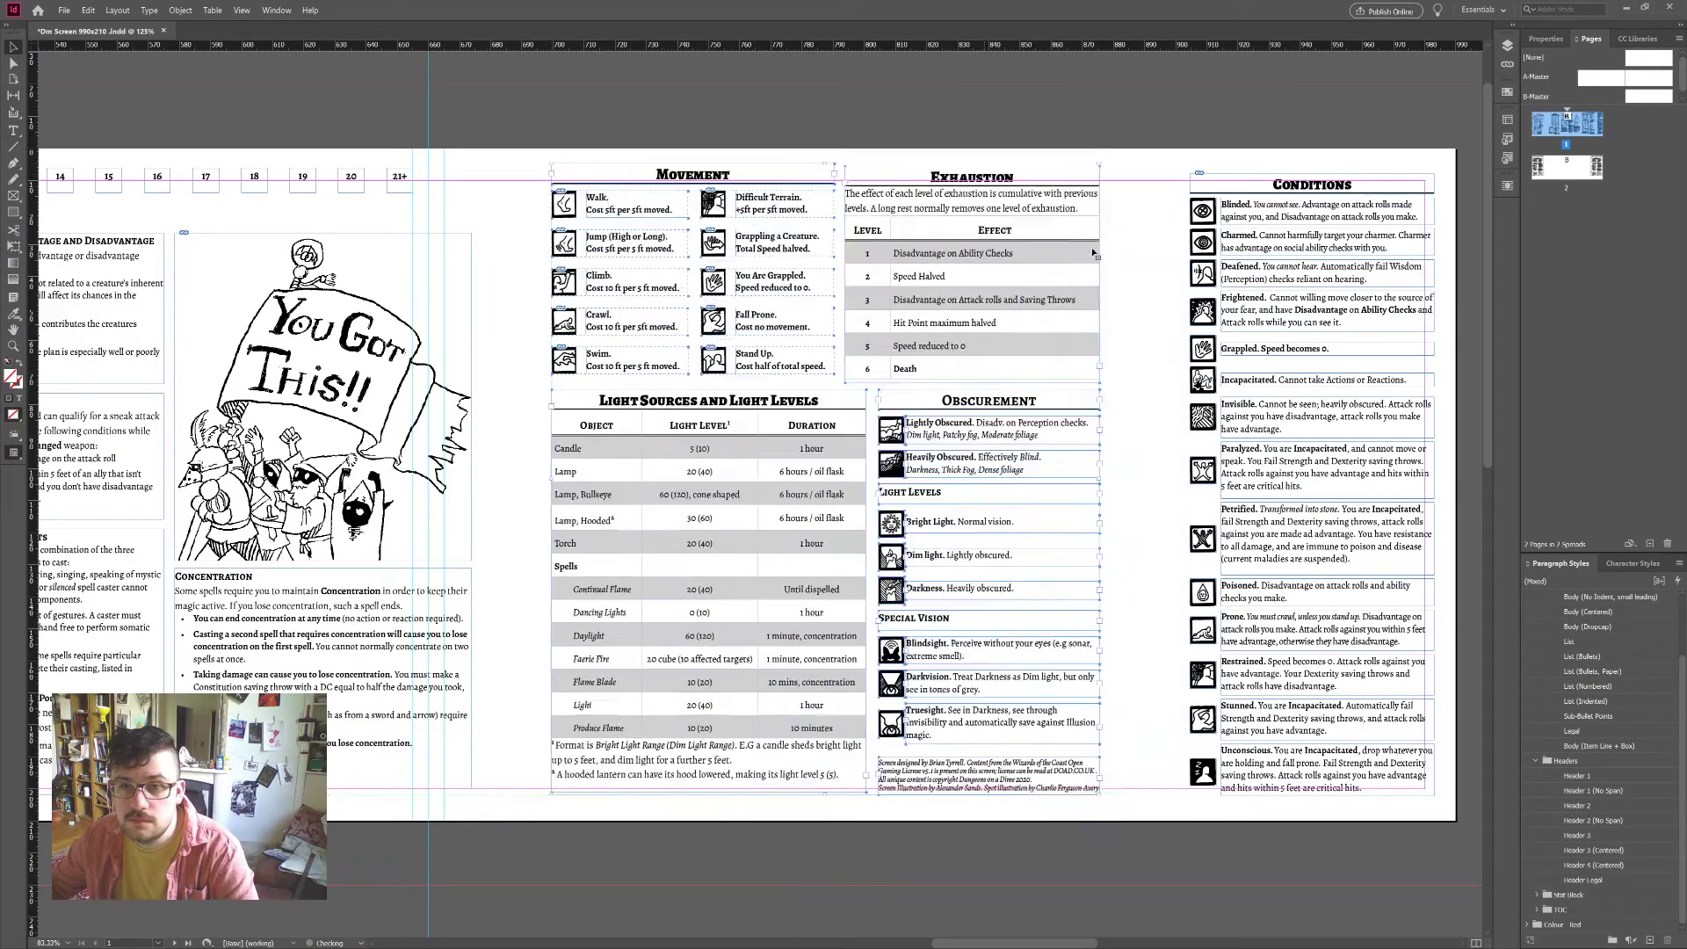
scroll(1143, 263, "up", 1)
scroll(1241, 267, "right", 3)
scroll(1241, 266, "down", 1)
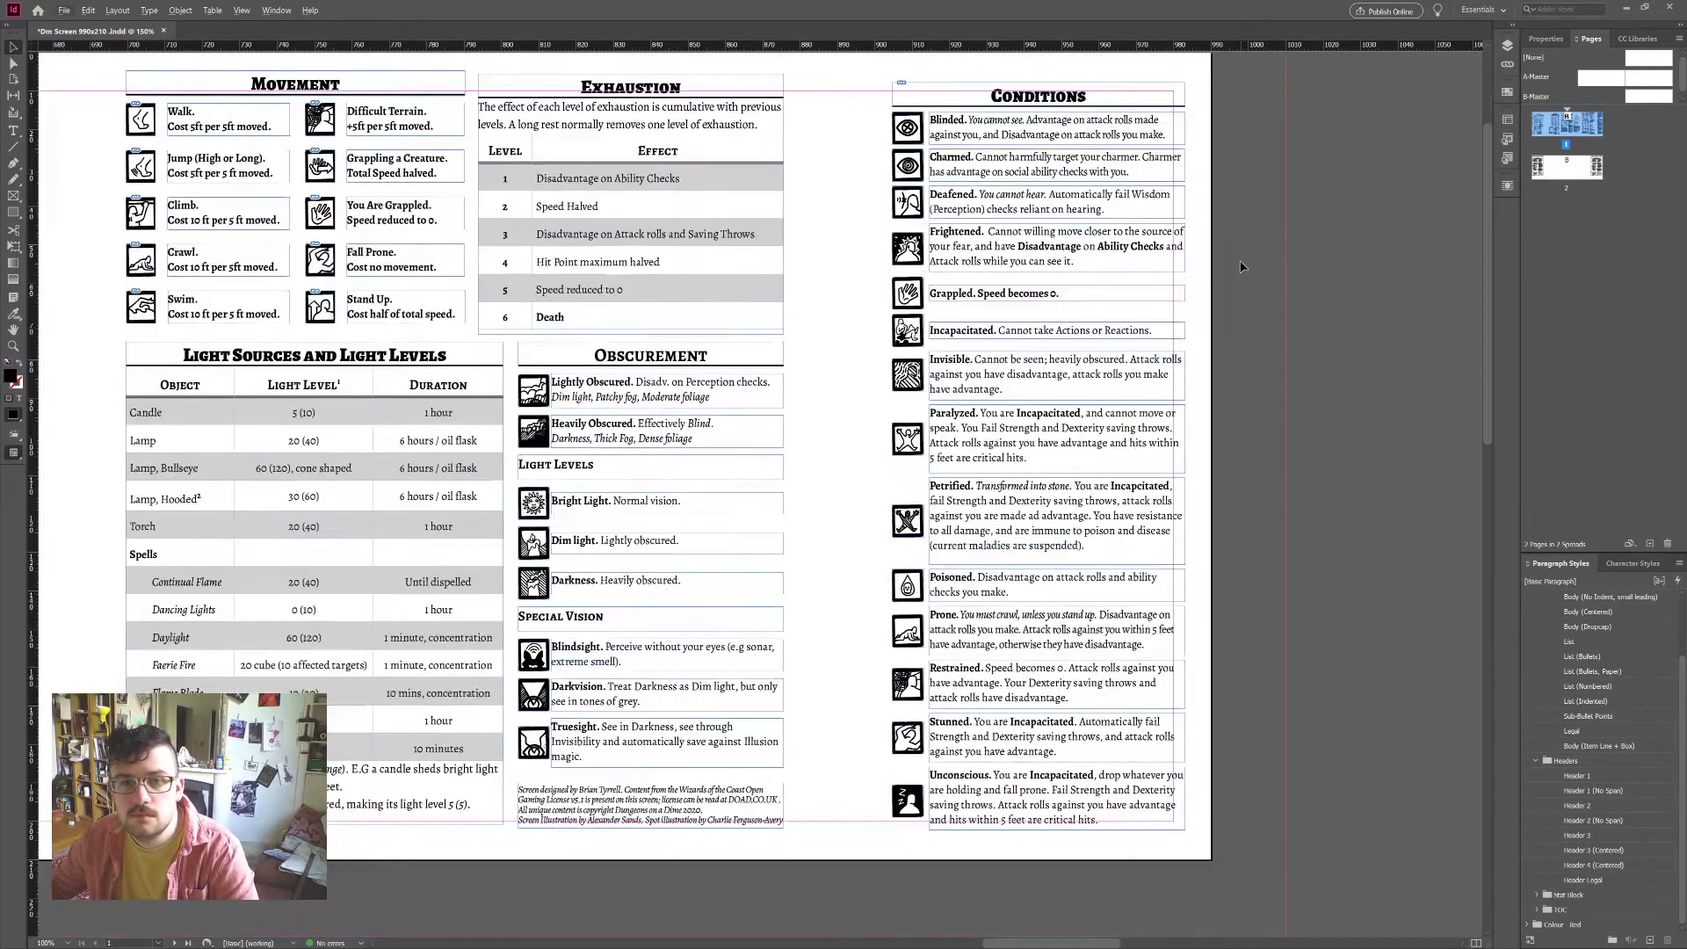
left_click_drag(961, 86, 938, 86)
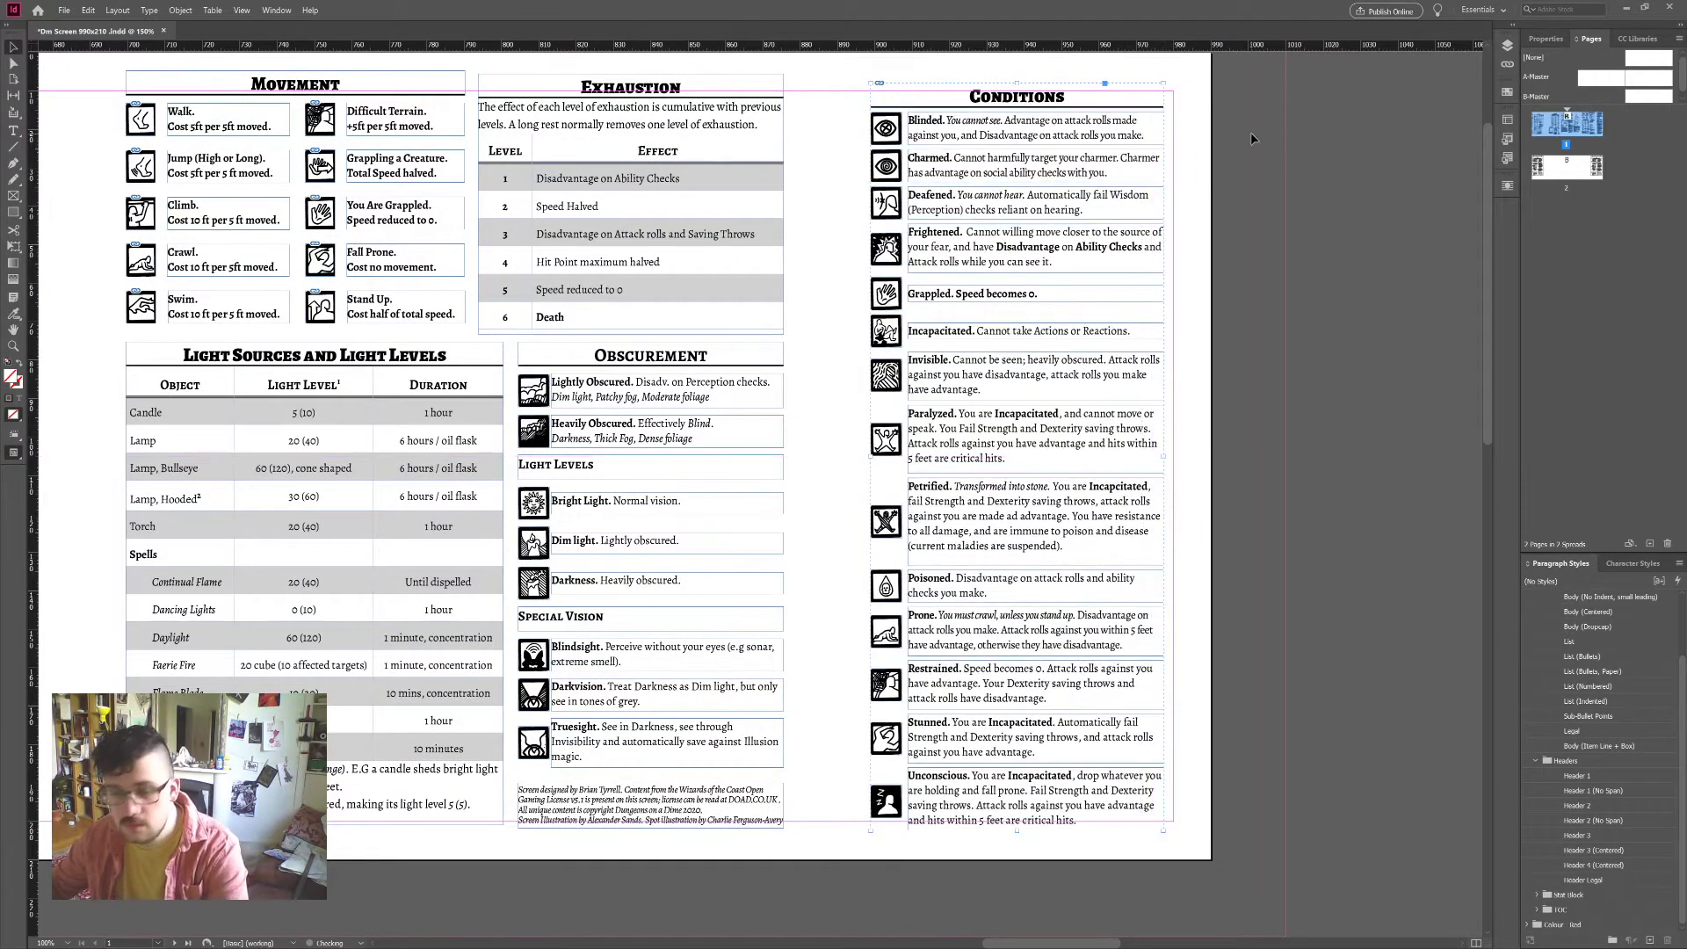
left_click(1252, 132)
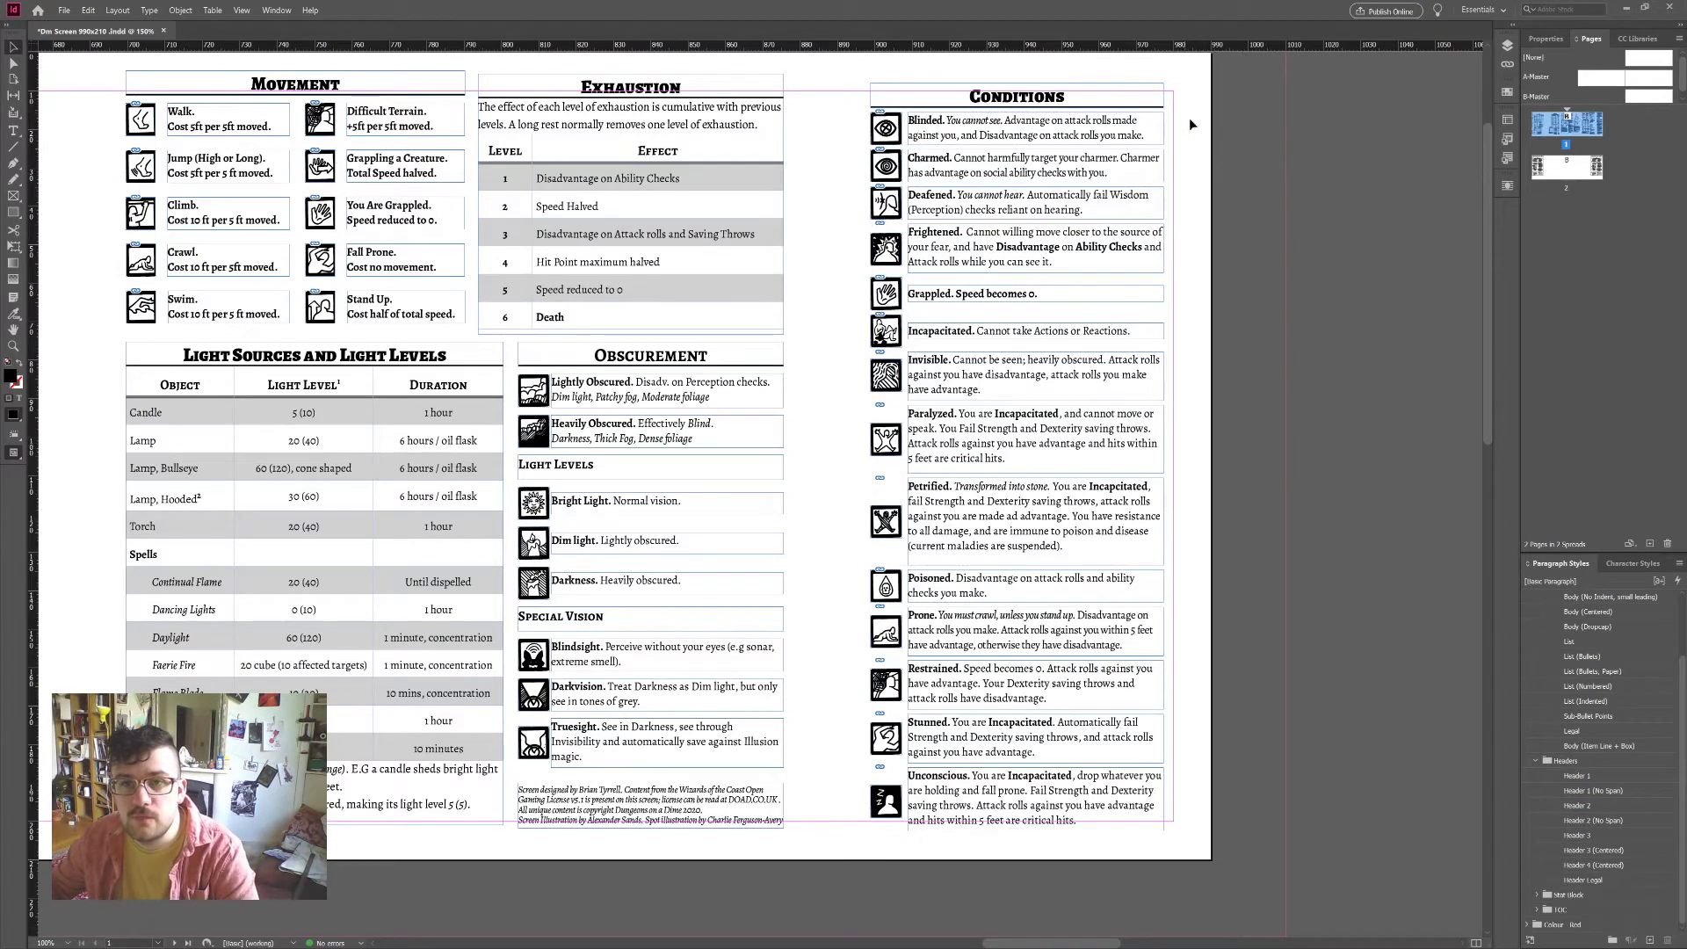
Step: Select all the condition boxes and narrow them together by pulling their right edge in
scroll(1190, 118, "up", 1)
left_click_drag(1135, 163, 1143, 182)
scroll(1235, 206, "down", 2)
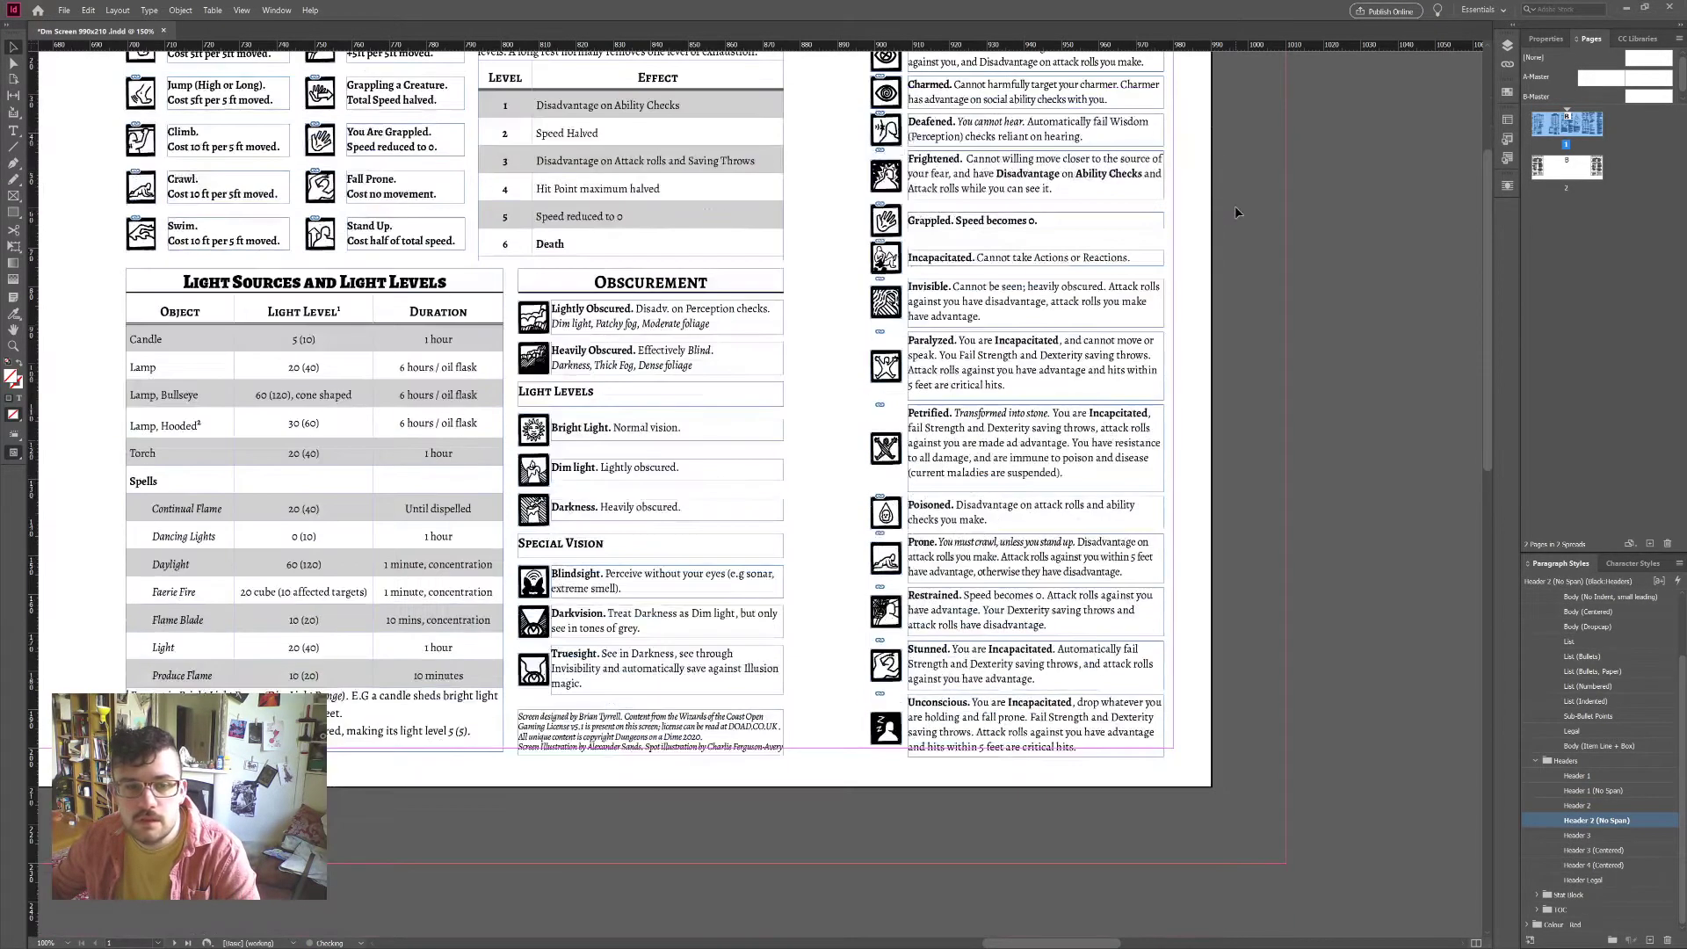
scroll(1163, 231, "up", 3)
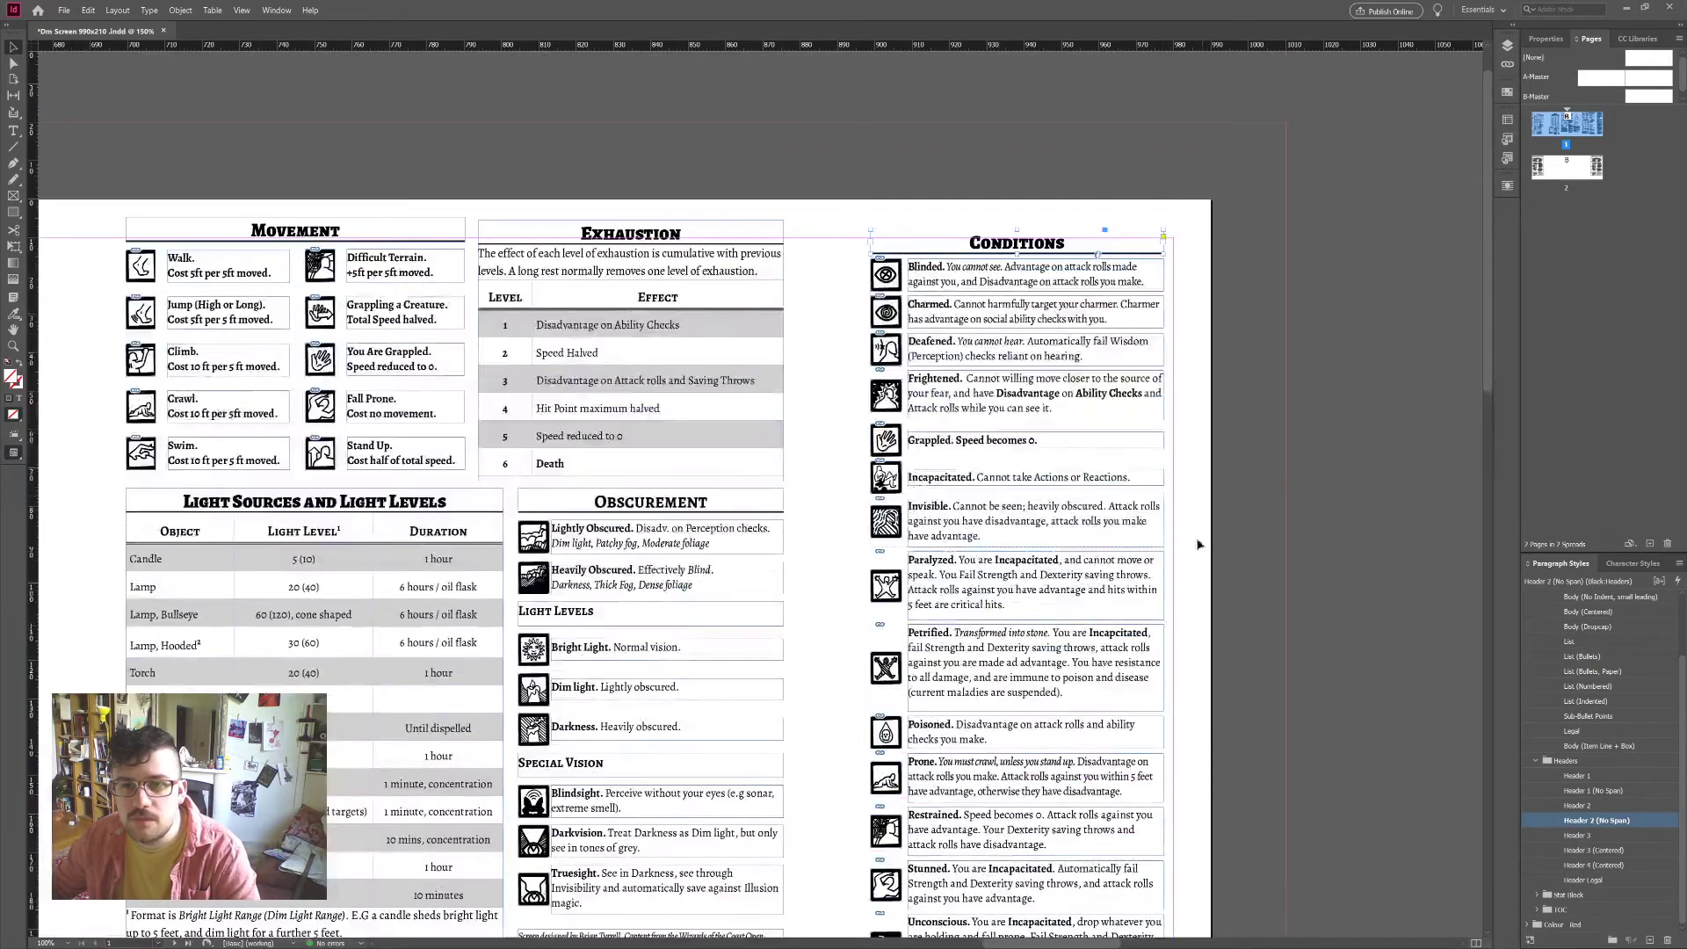
scroll(1201, 545, "down", 3)
scroll(1252, 461, "up", 3)
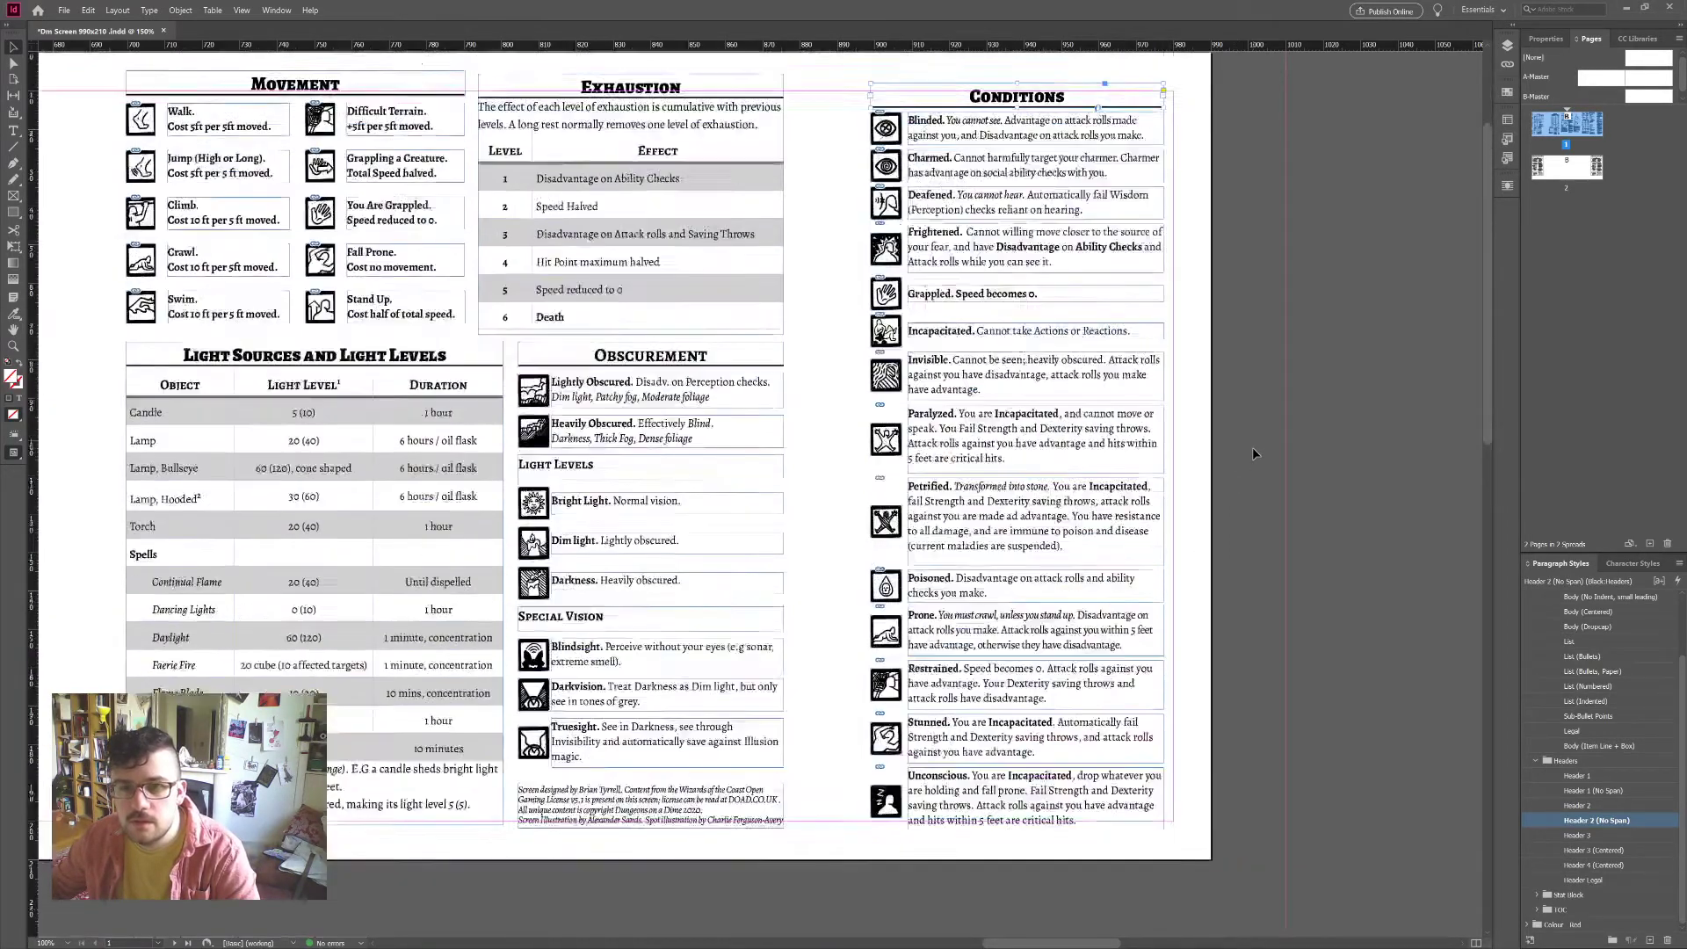
left_click(1162, 277)
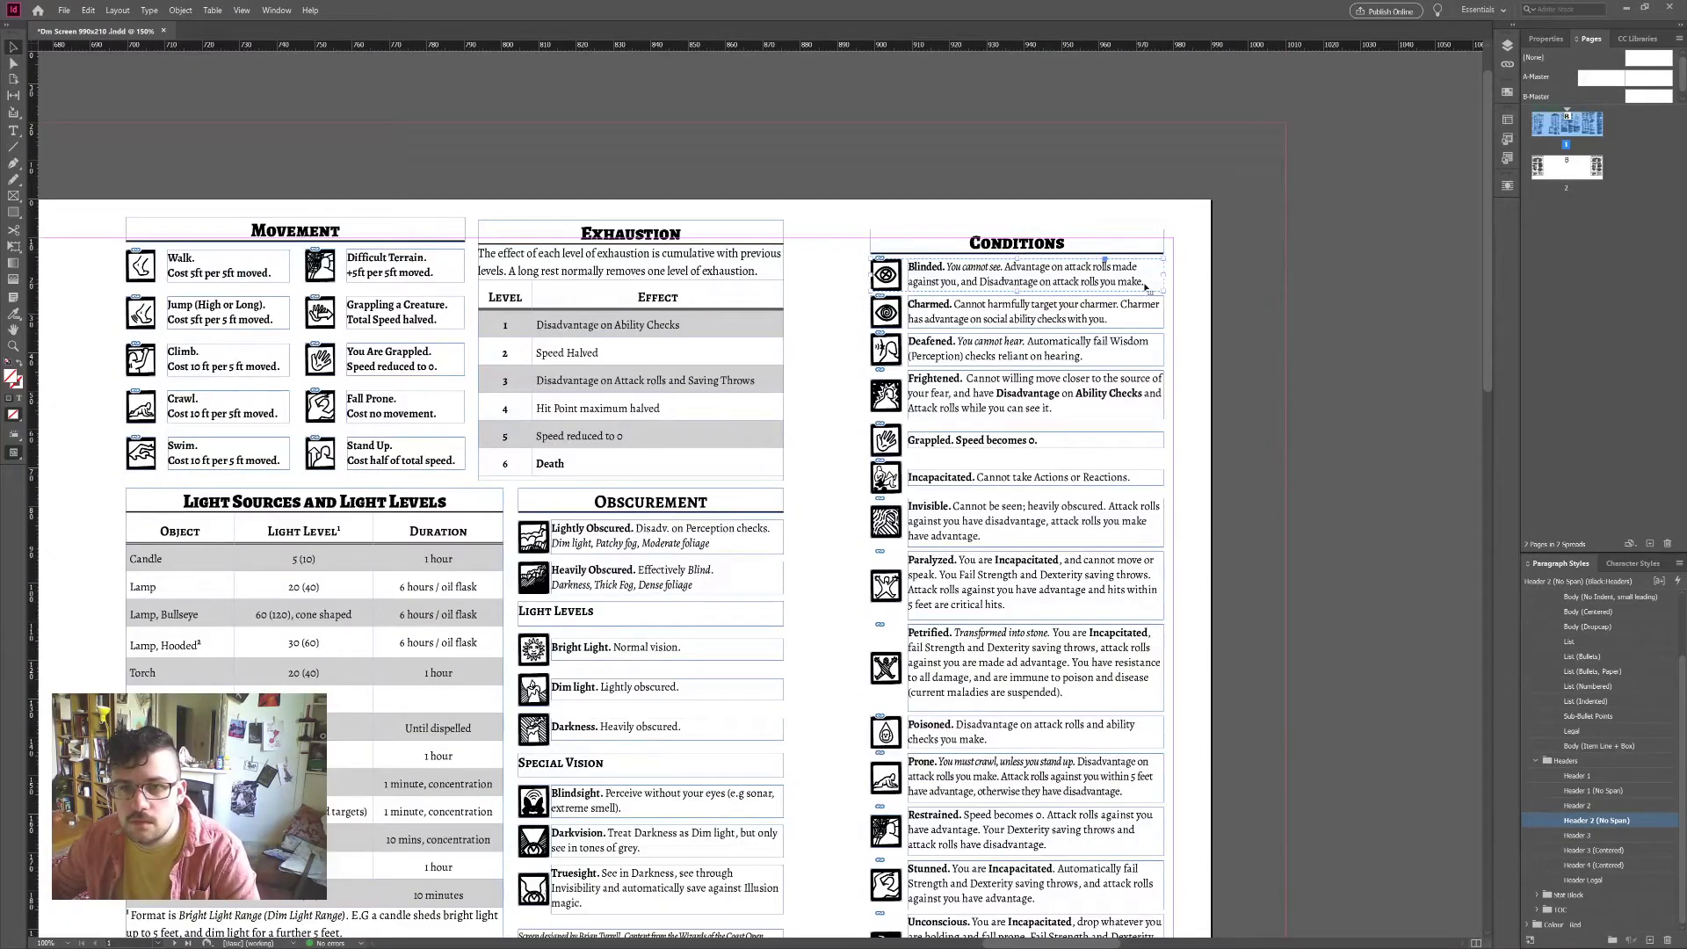
scroll(1178, 528, "down", 4)
scroll(1193, 754, "up", 2)
left_click_drag(1197, 845, 1041, 246)
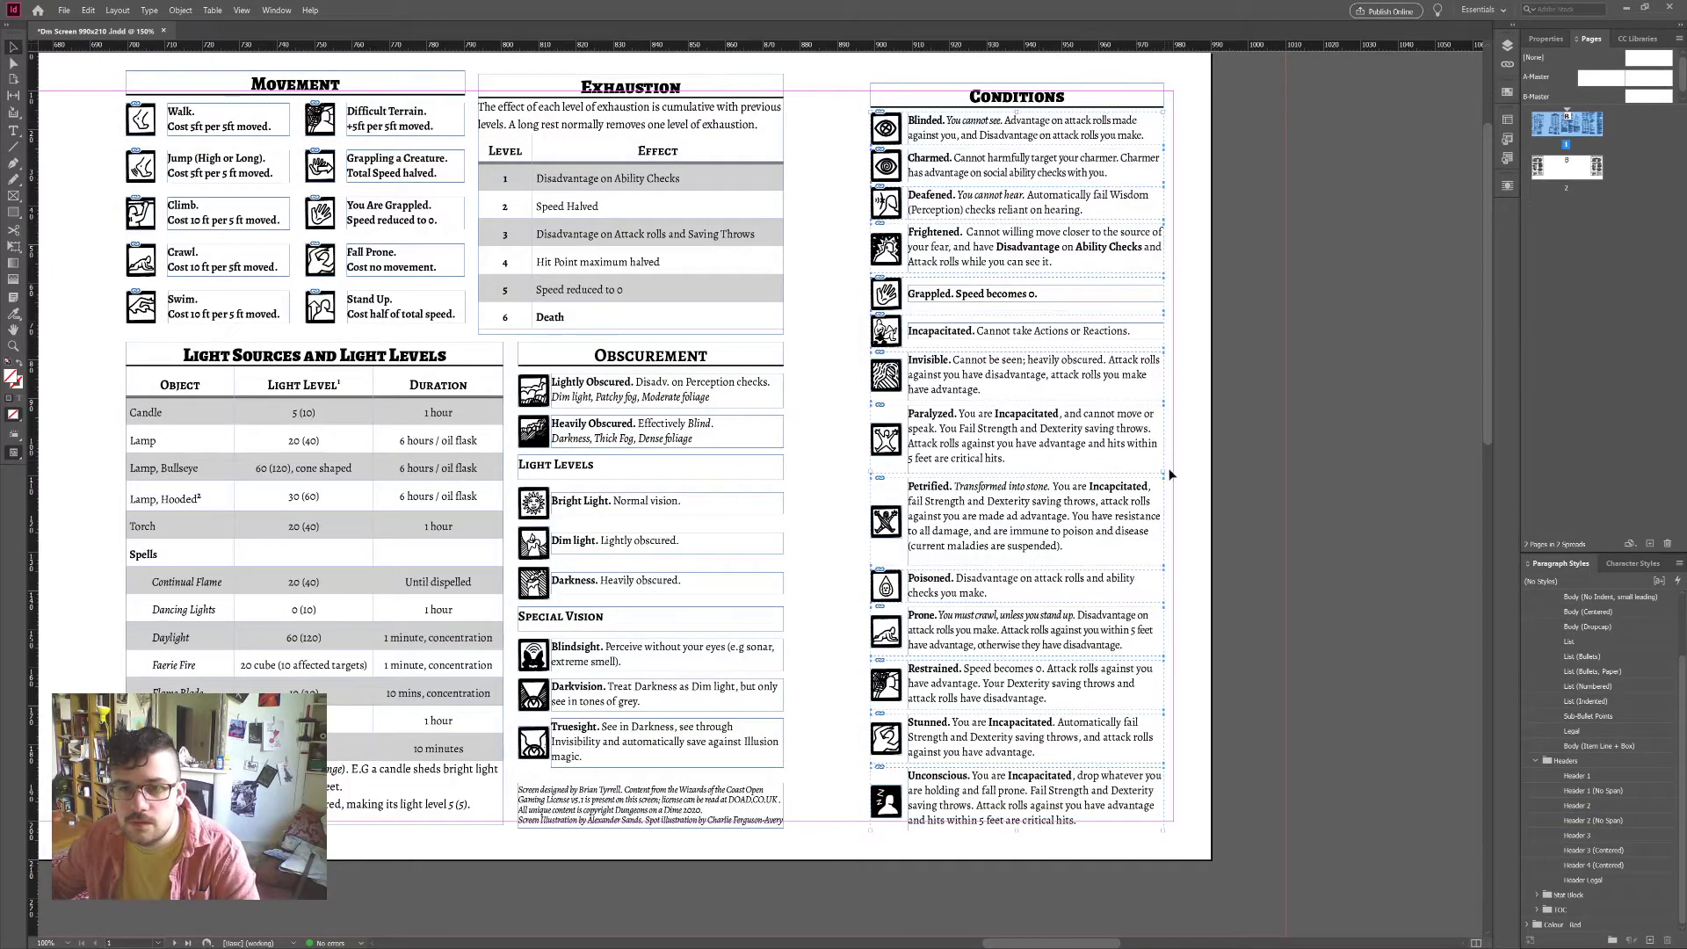
mouse_move(1170, 474)
left_mouse_down()
mouse_move(1126, 479)
mouse_move(1142, 473)
left_mouse_up()
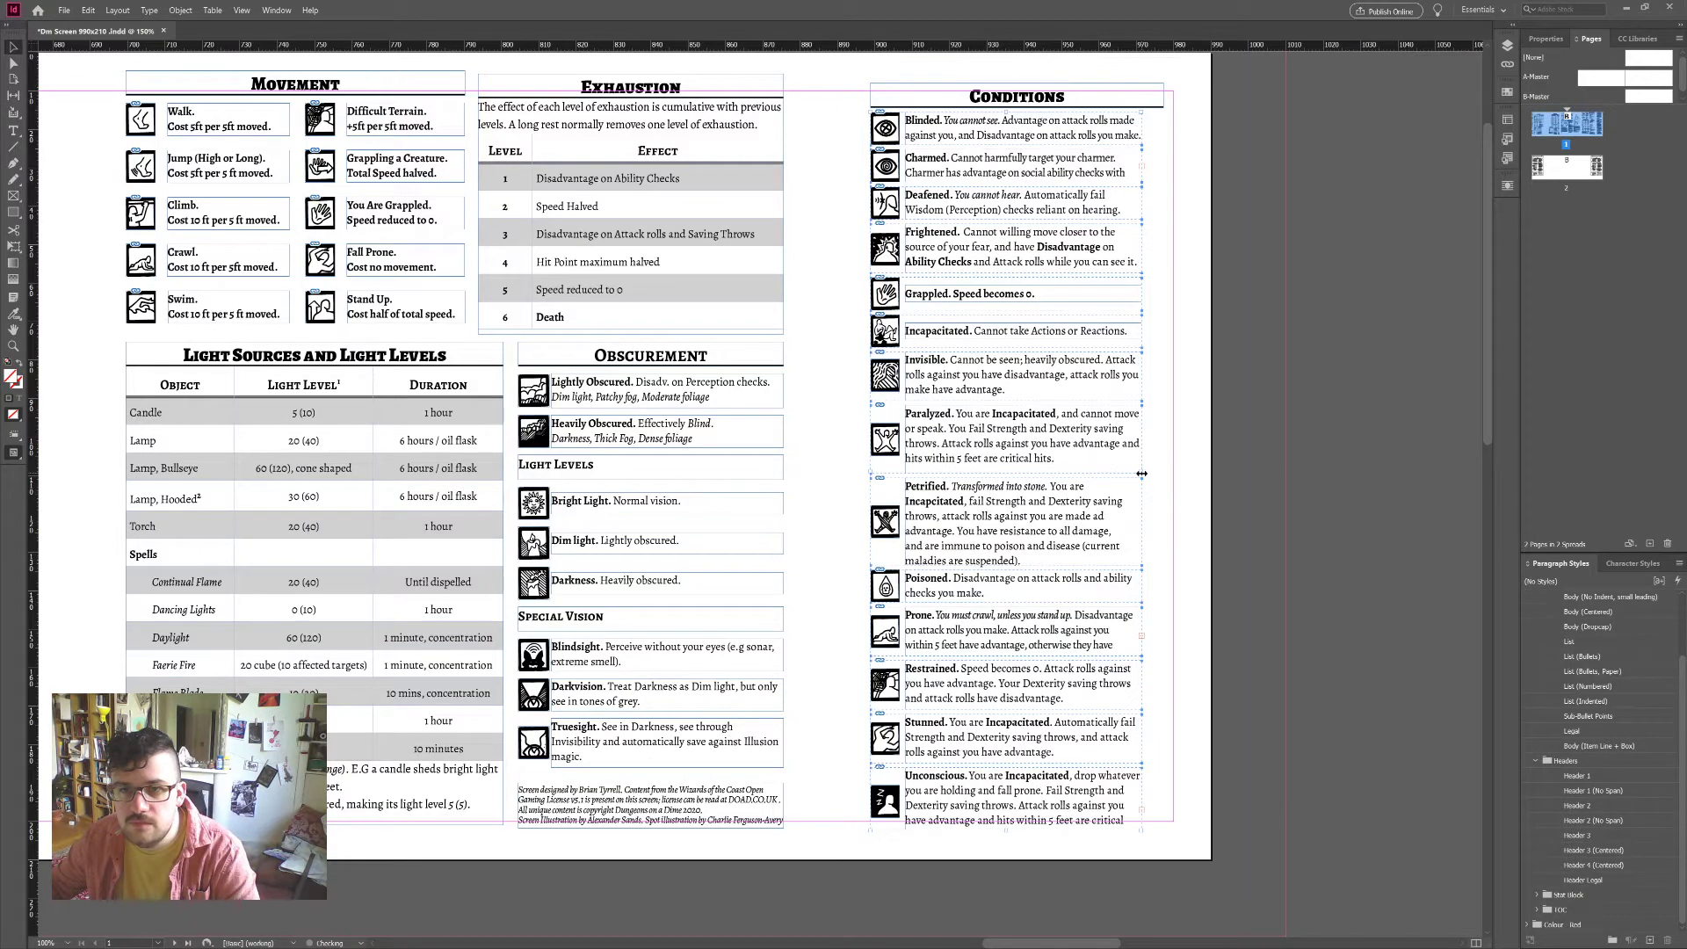
Step: Try tighter tracking on the Charmed text, then restore it
left_click(1097, 161)
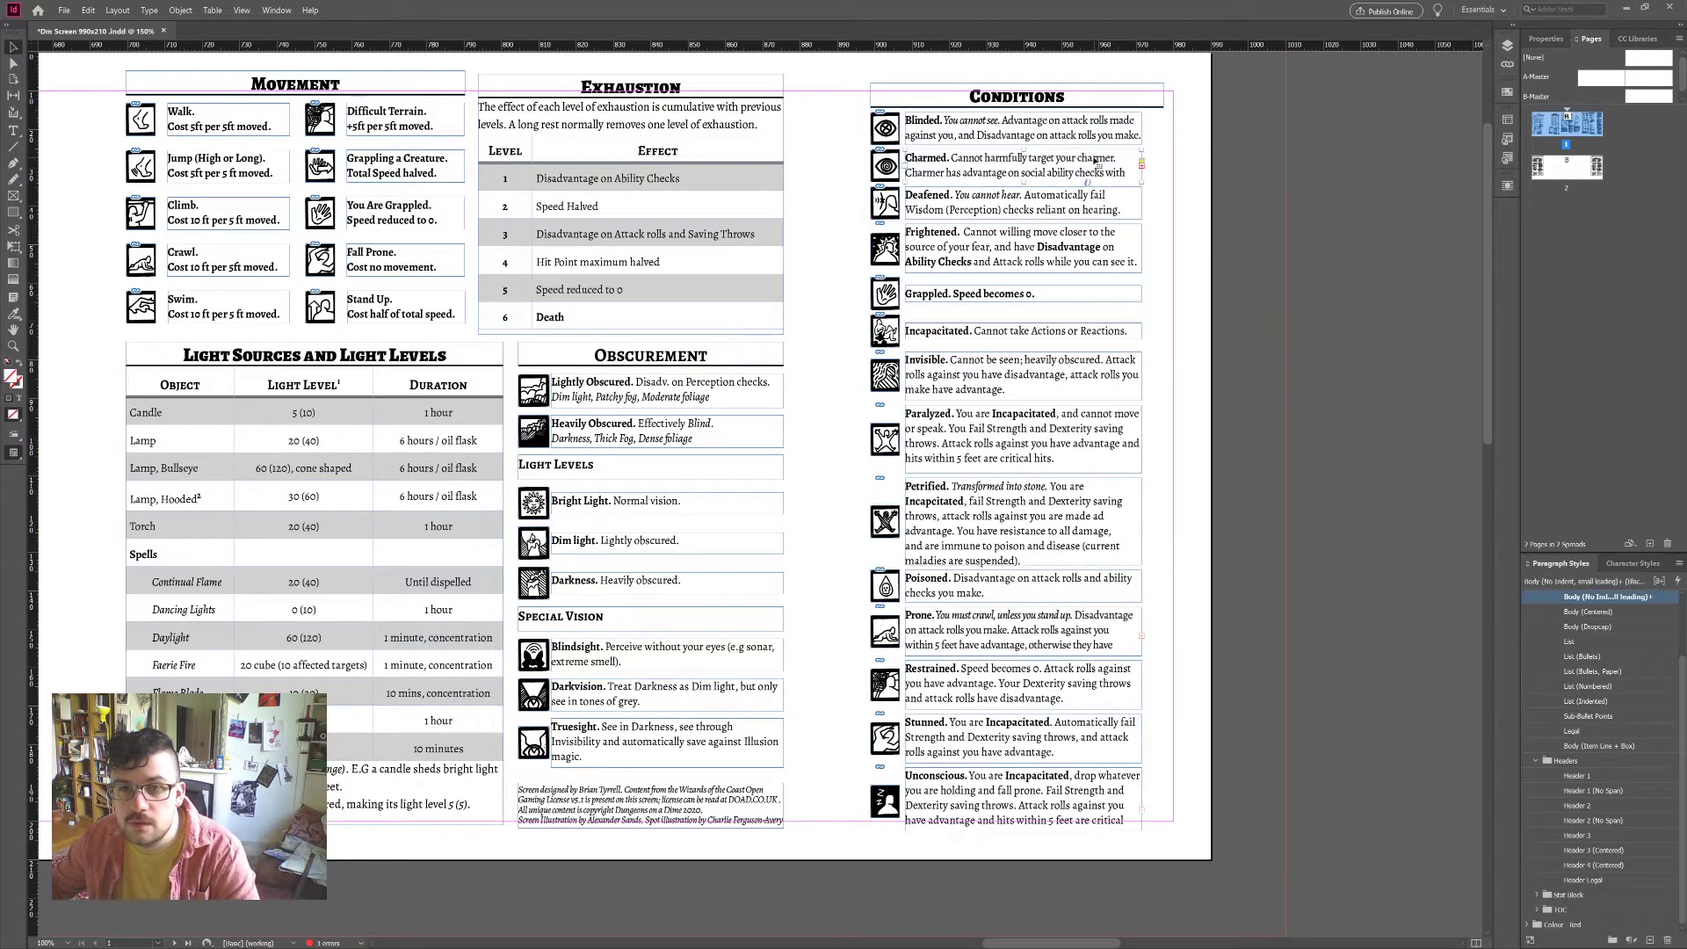
double_click(1097, 161)
key("ctrl+a")
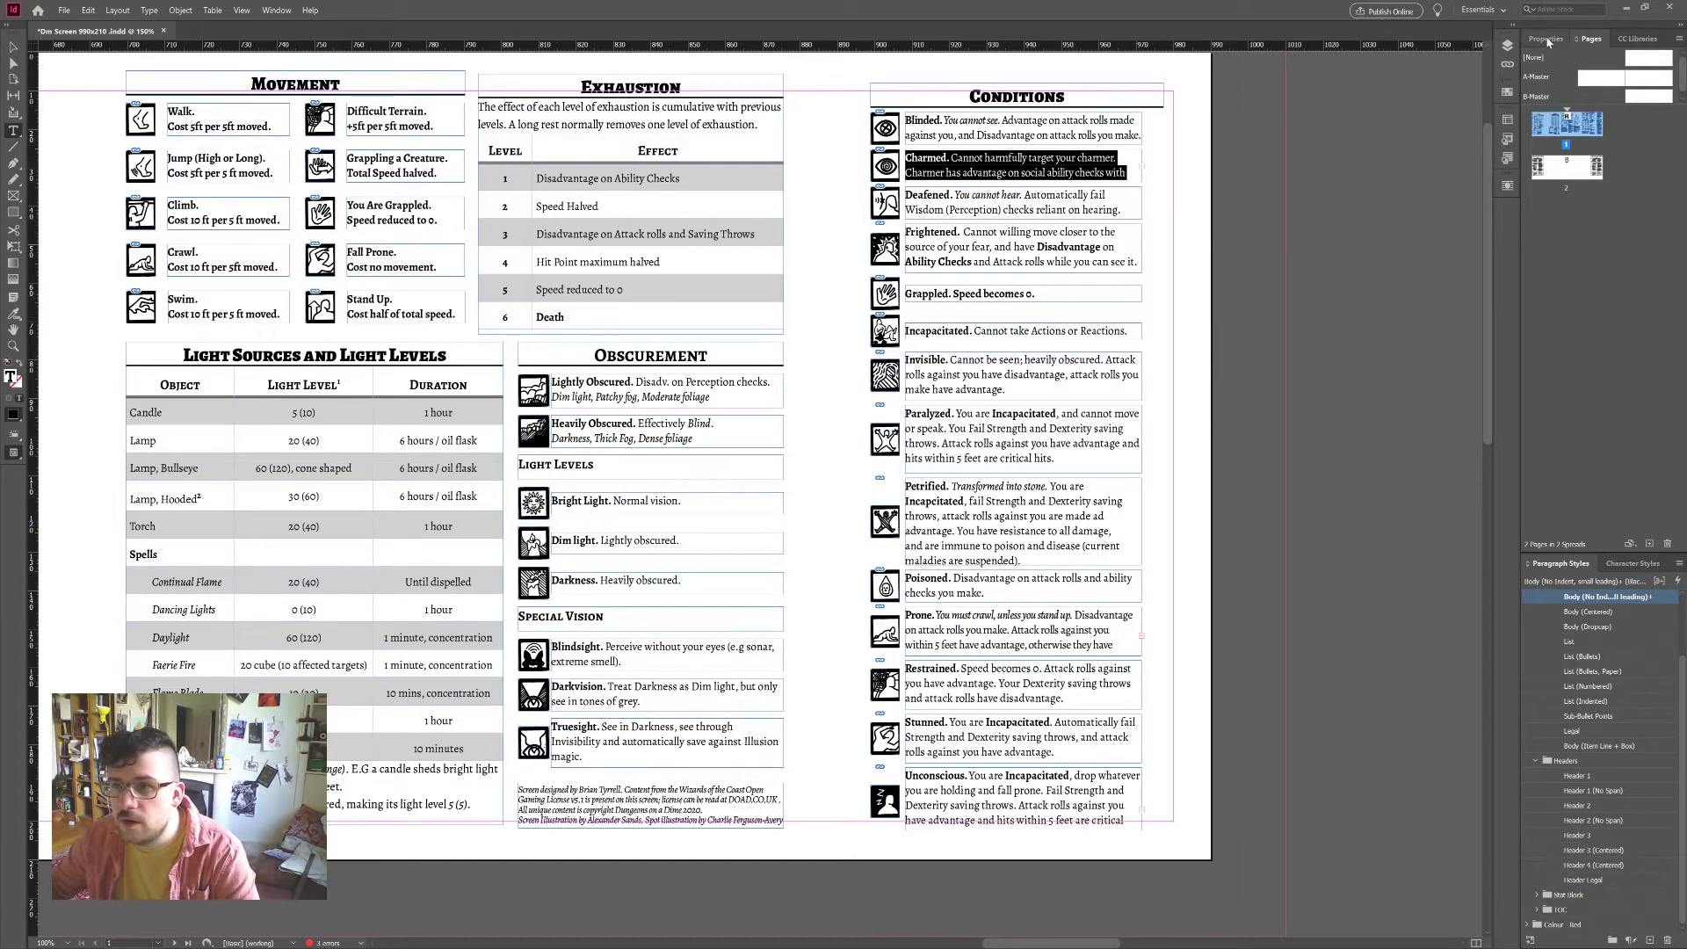
left_click(1547, 40)
scroll(1629, 154, "down", 3)
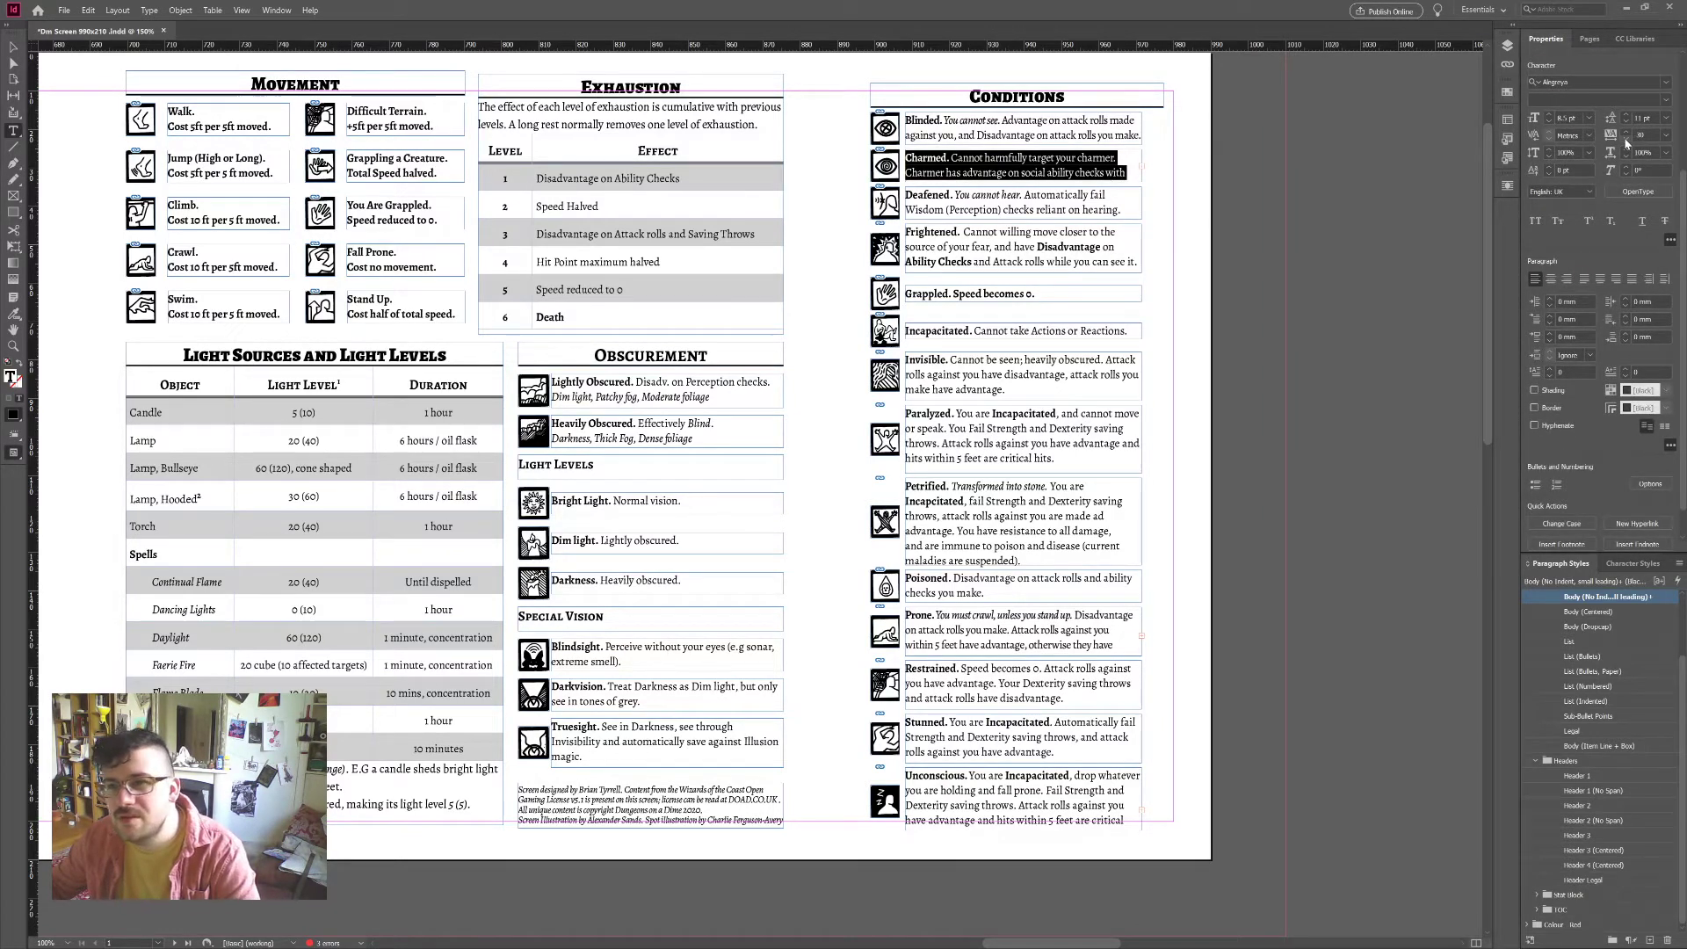
left_click(1627, 139)
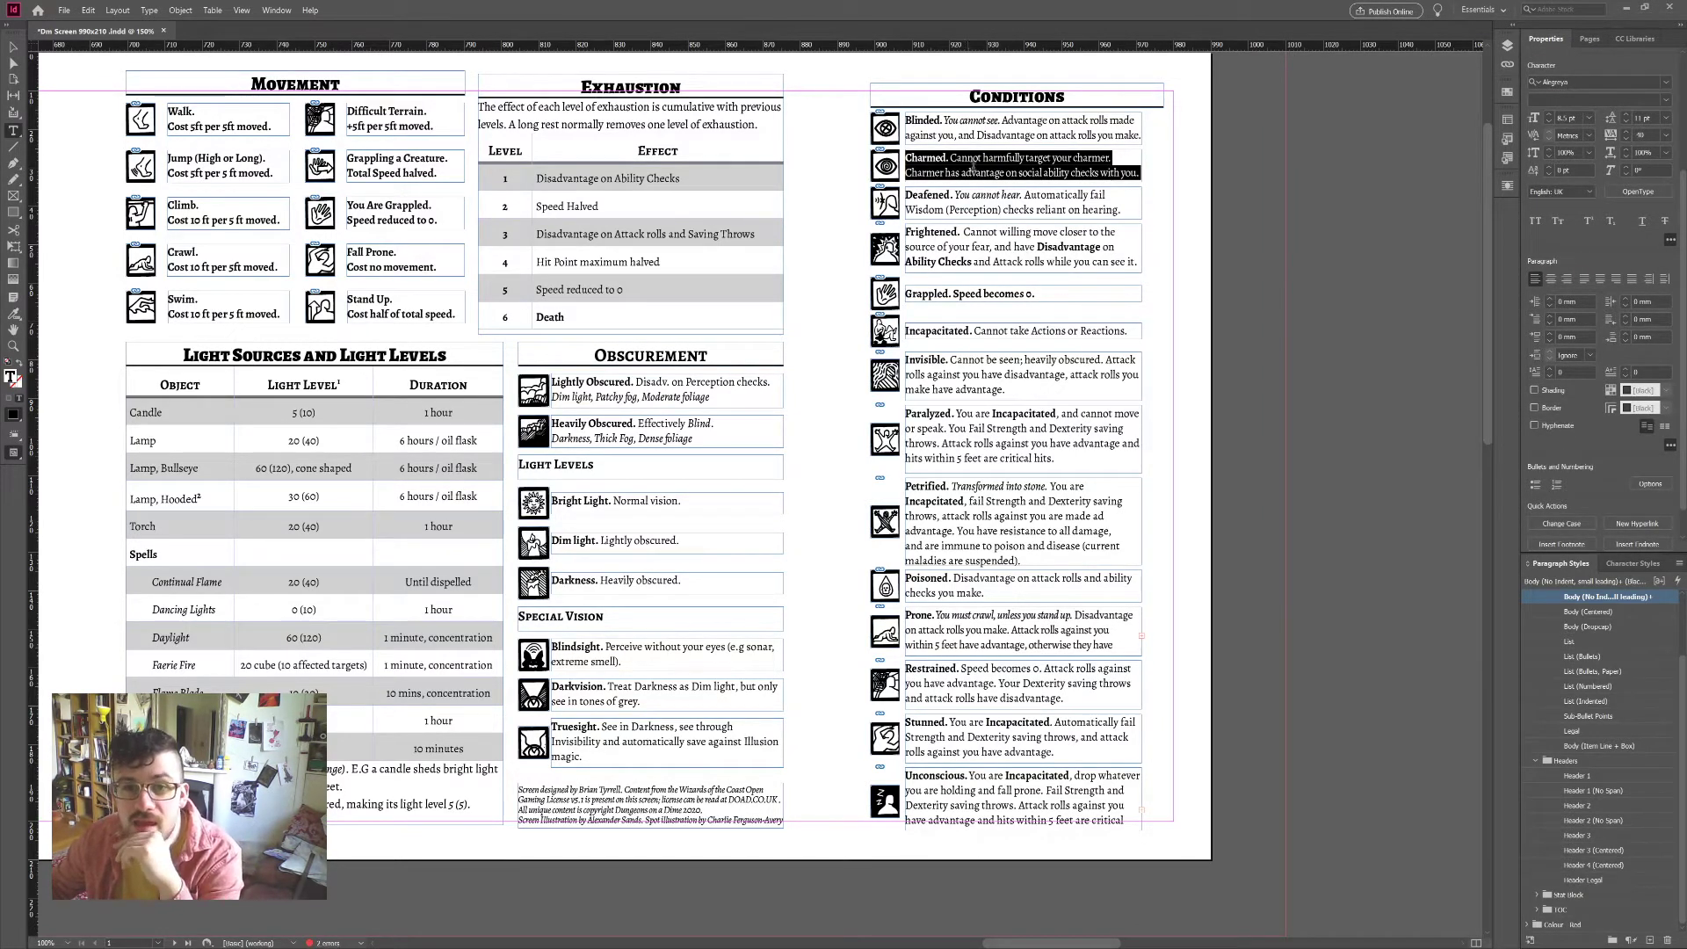
left_click(1628, 132)
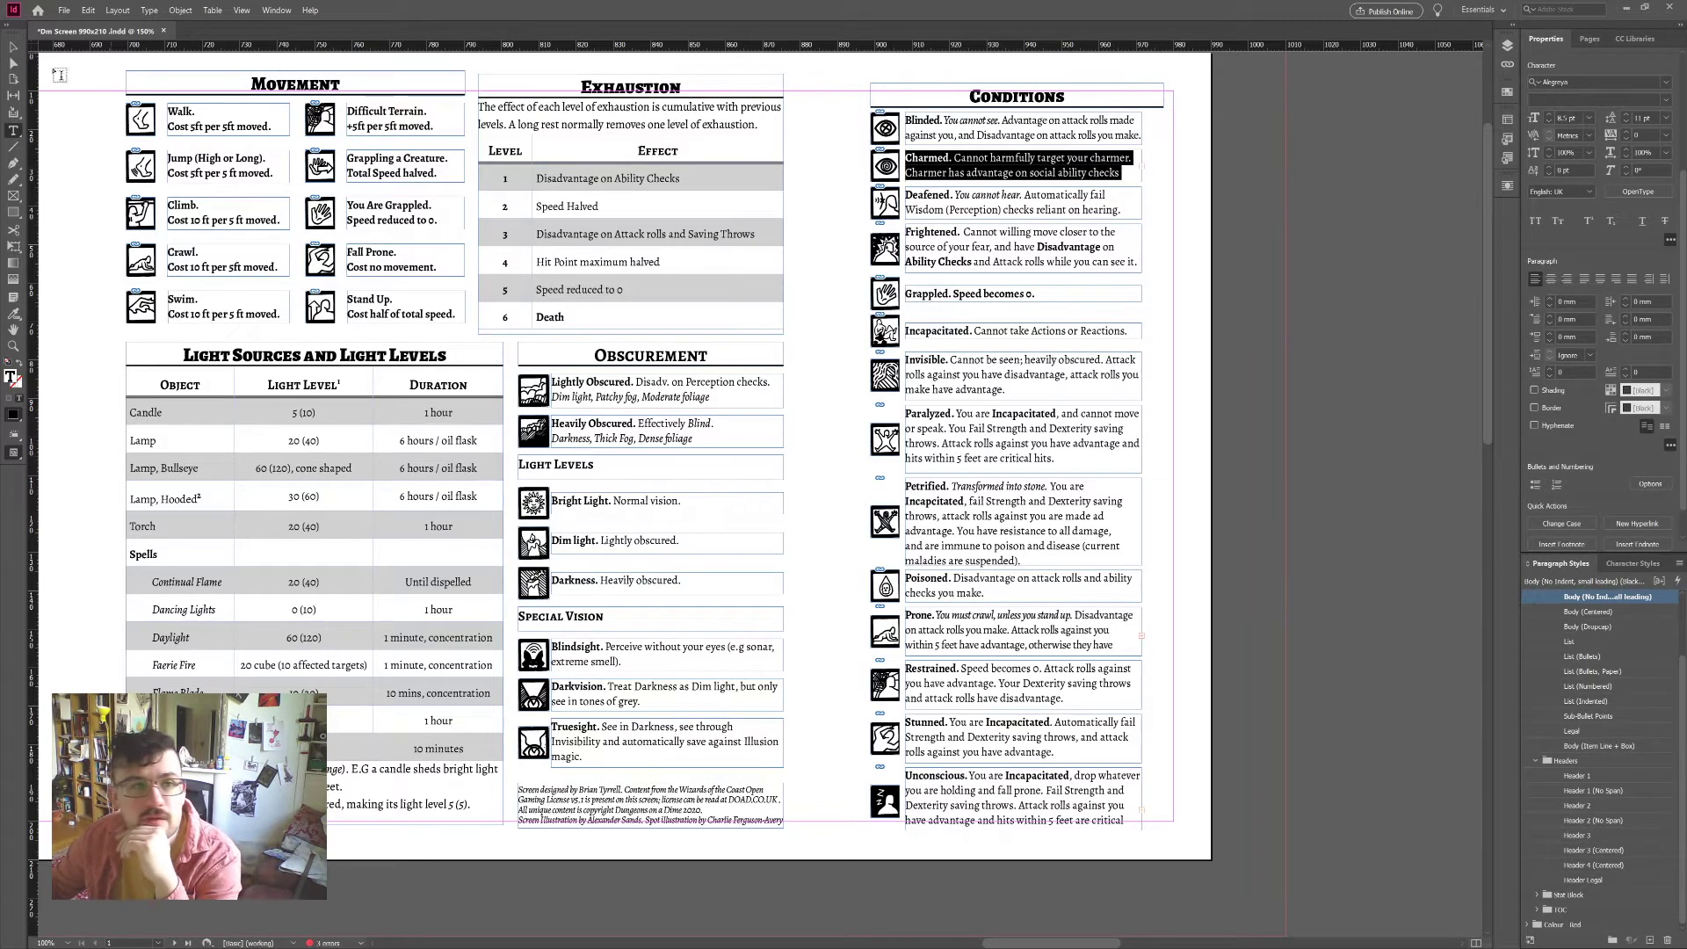
key("Escape")
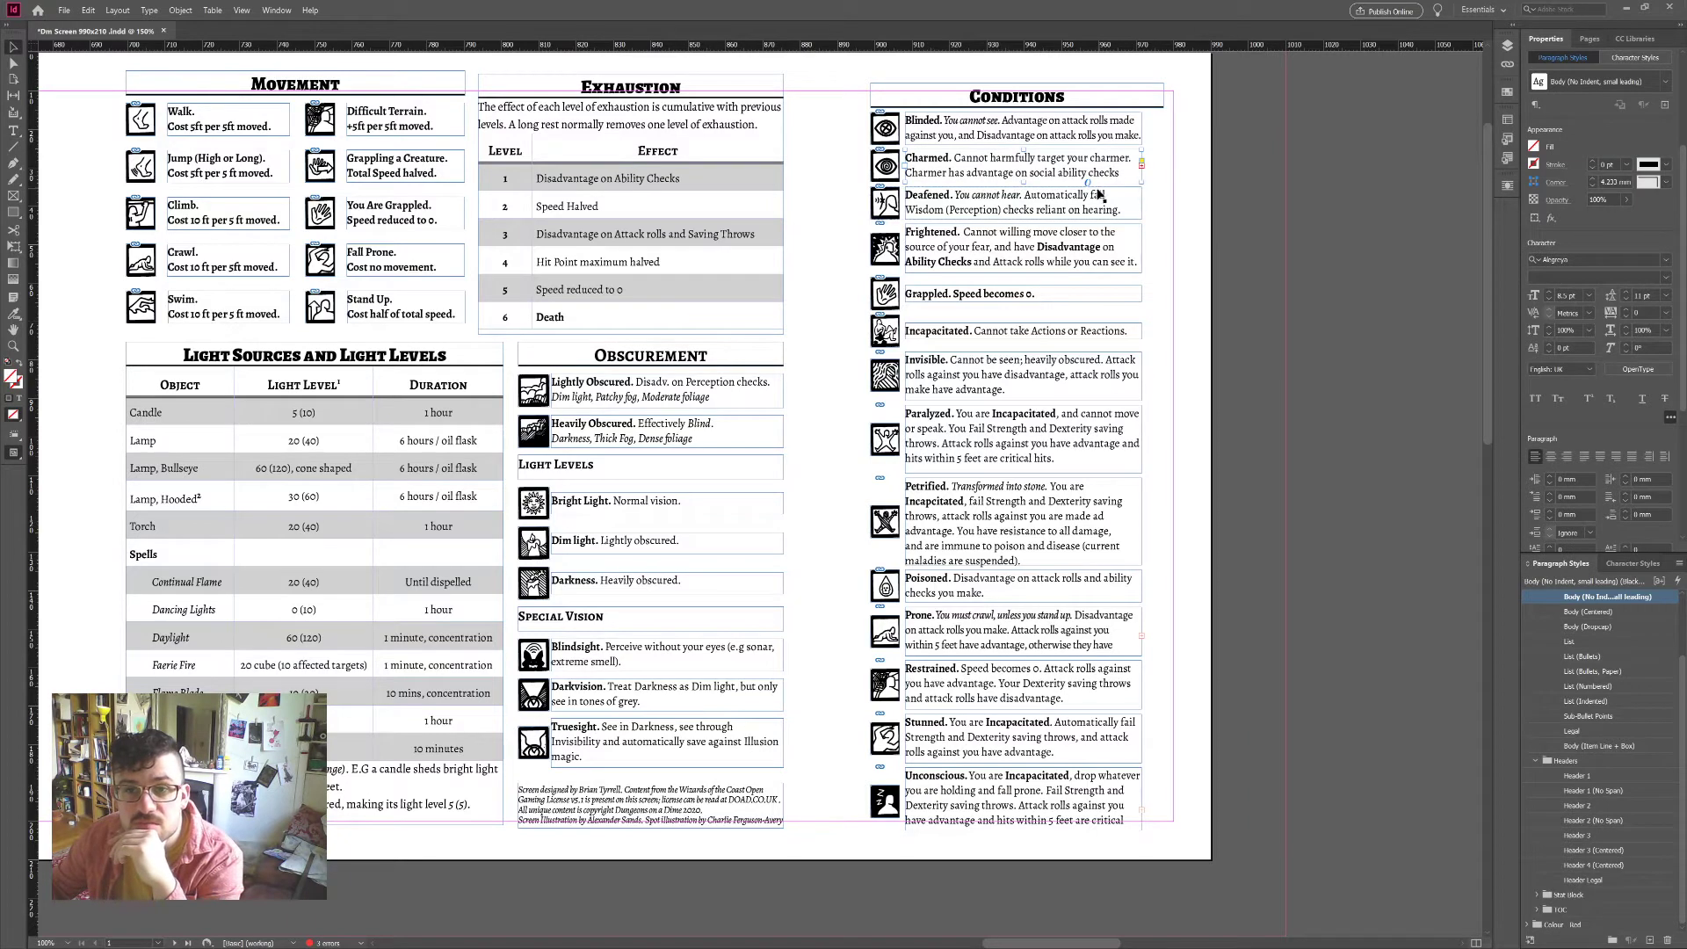
Step: Adjust the Unconscious entry's tracking so its full text fits the box
left_click(1009, 805)
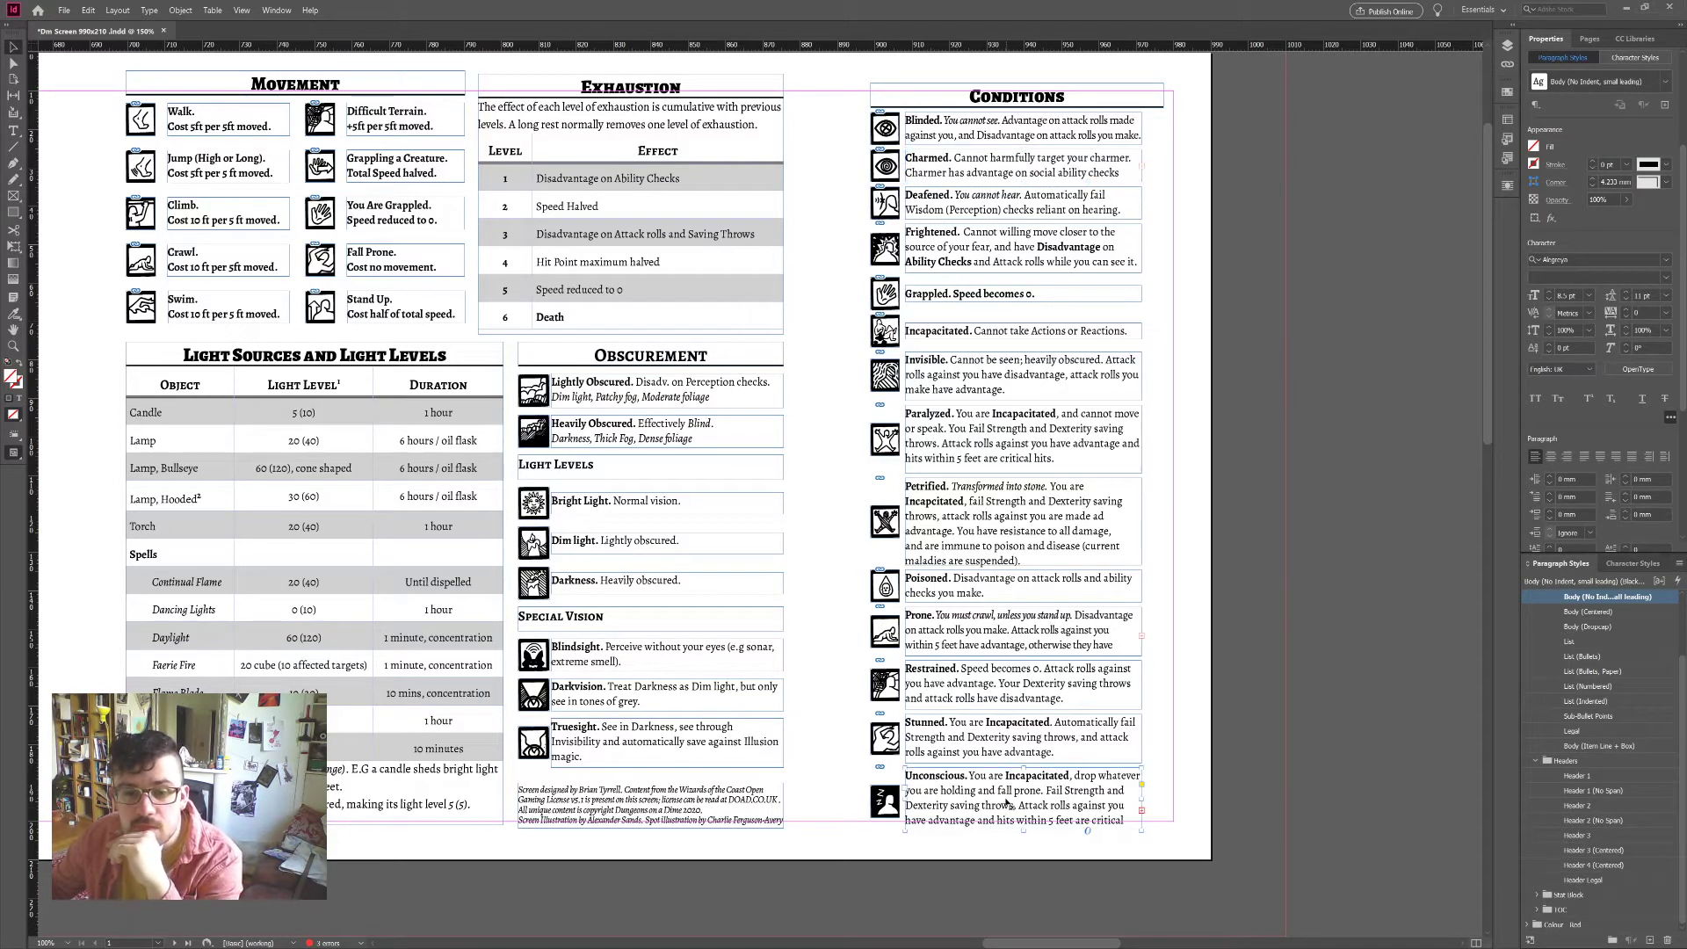
double_click(1041, 811)
key("ctrl+a")
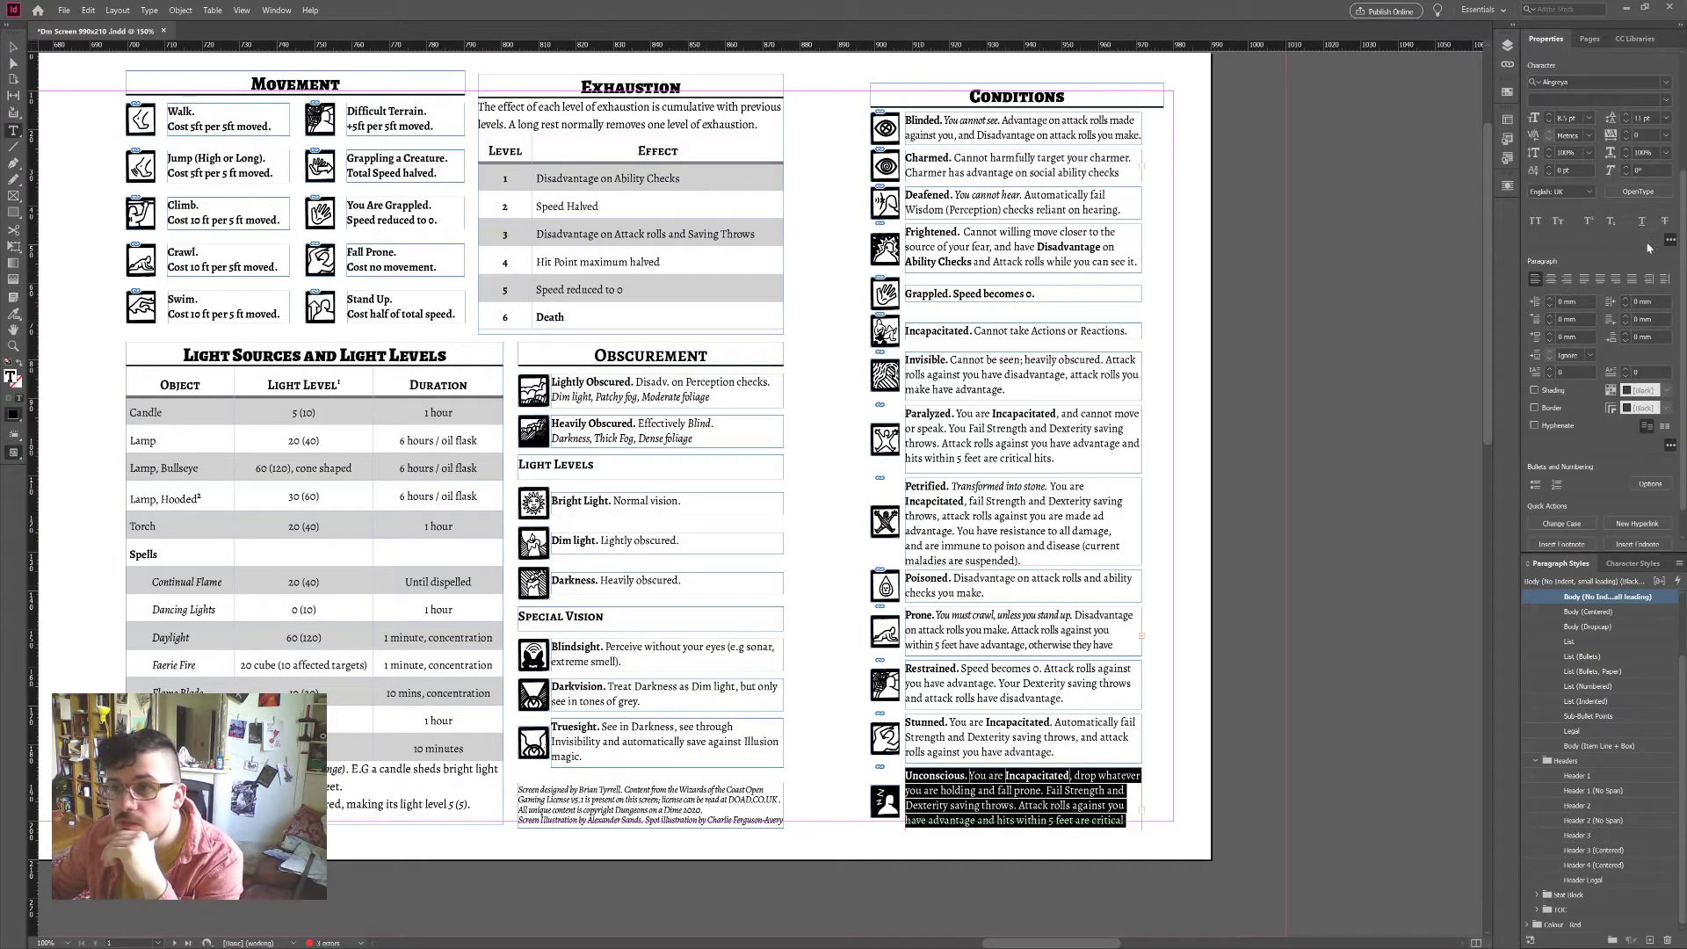
left_click(1628, 132)
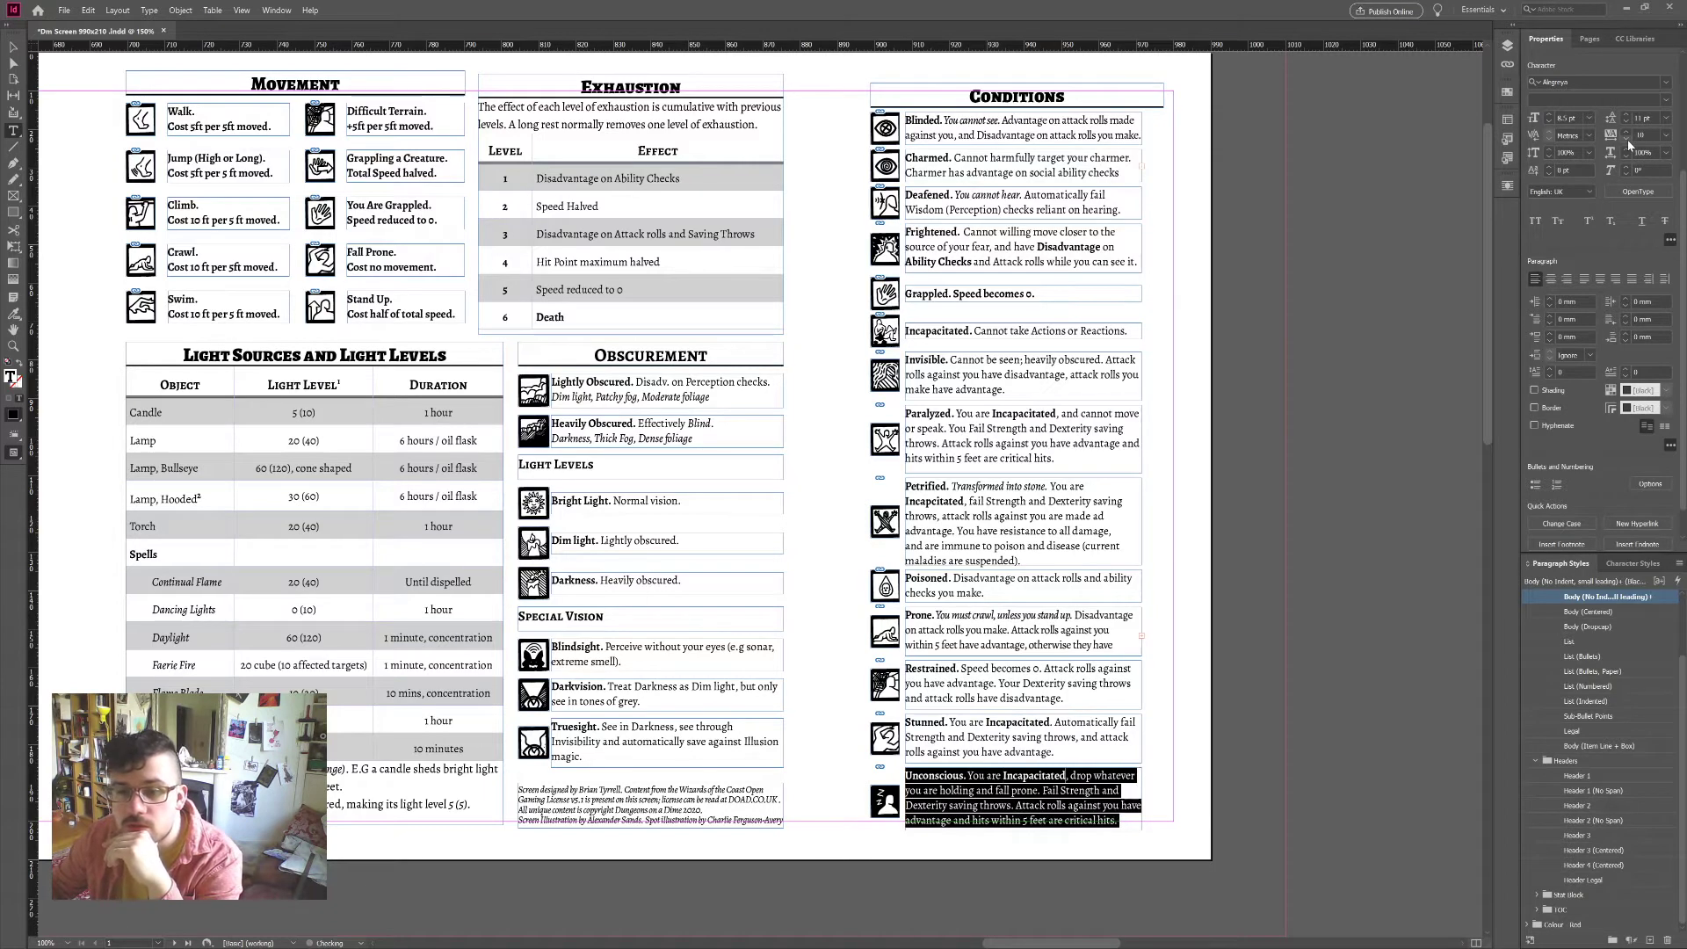
key("ctrl+z")
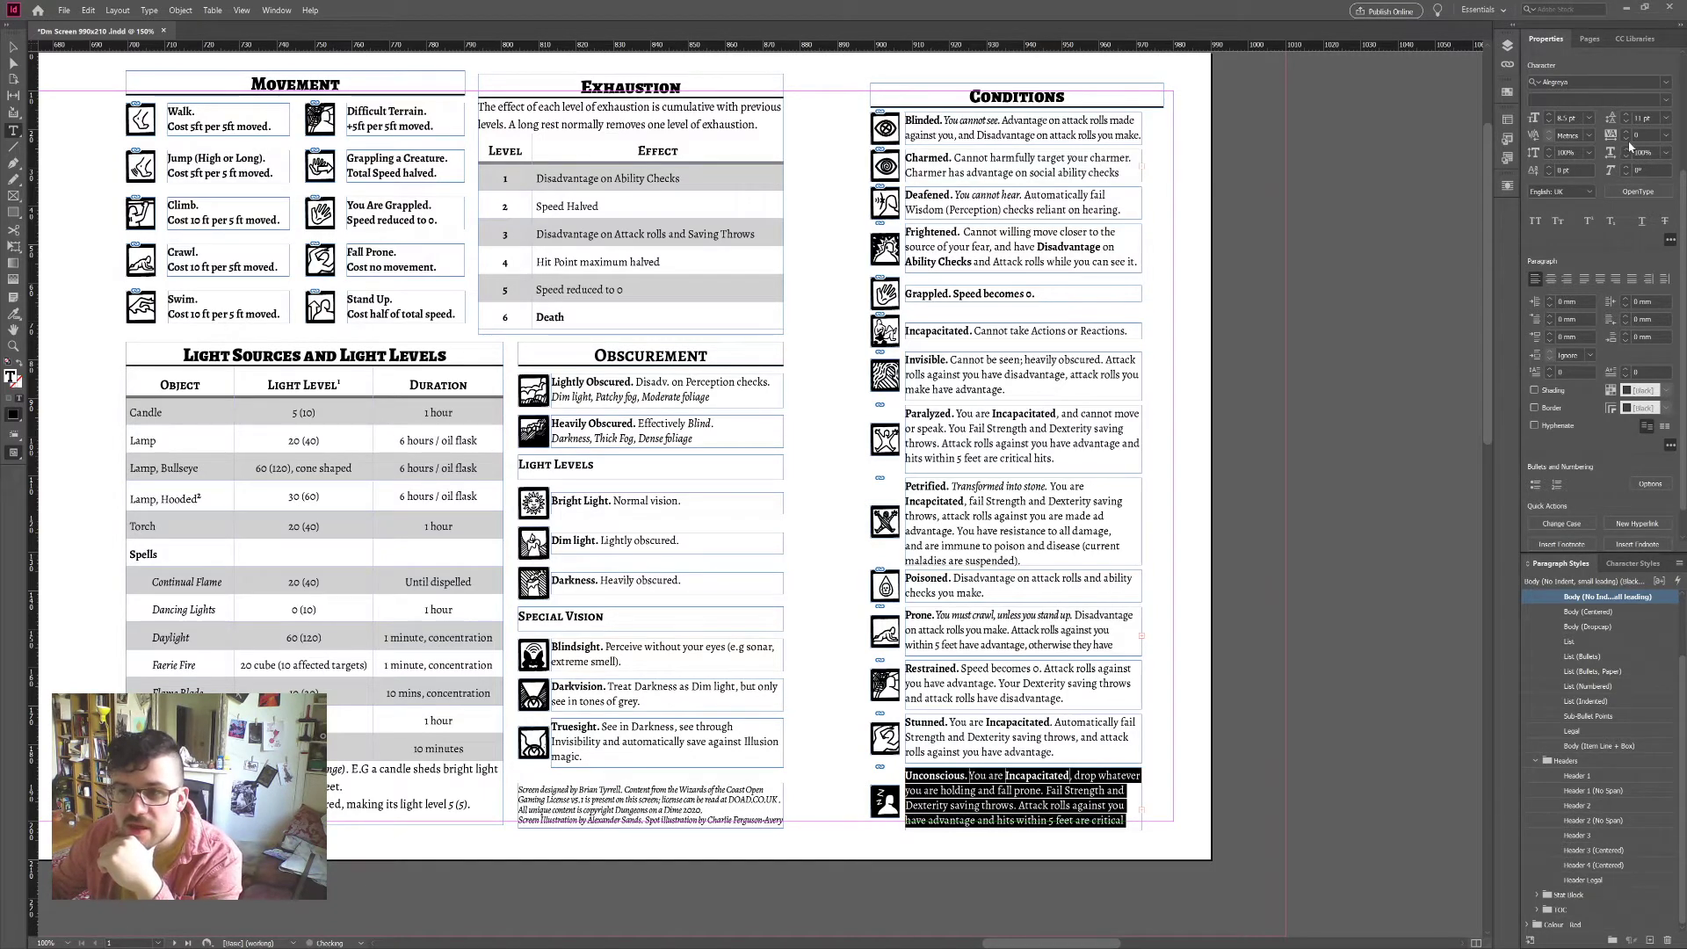
left_click(1627, 132)
left_click(1627, 133)
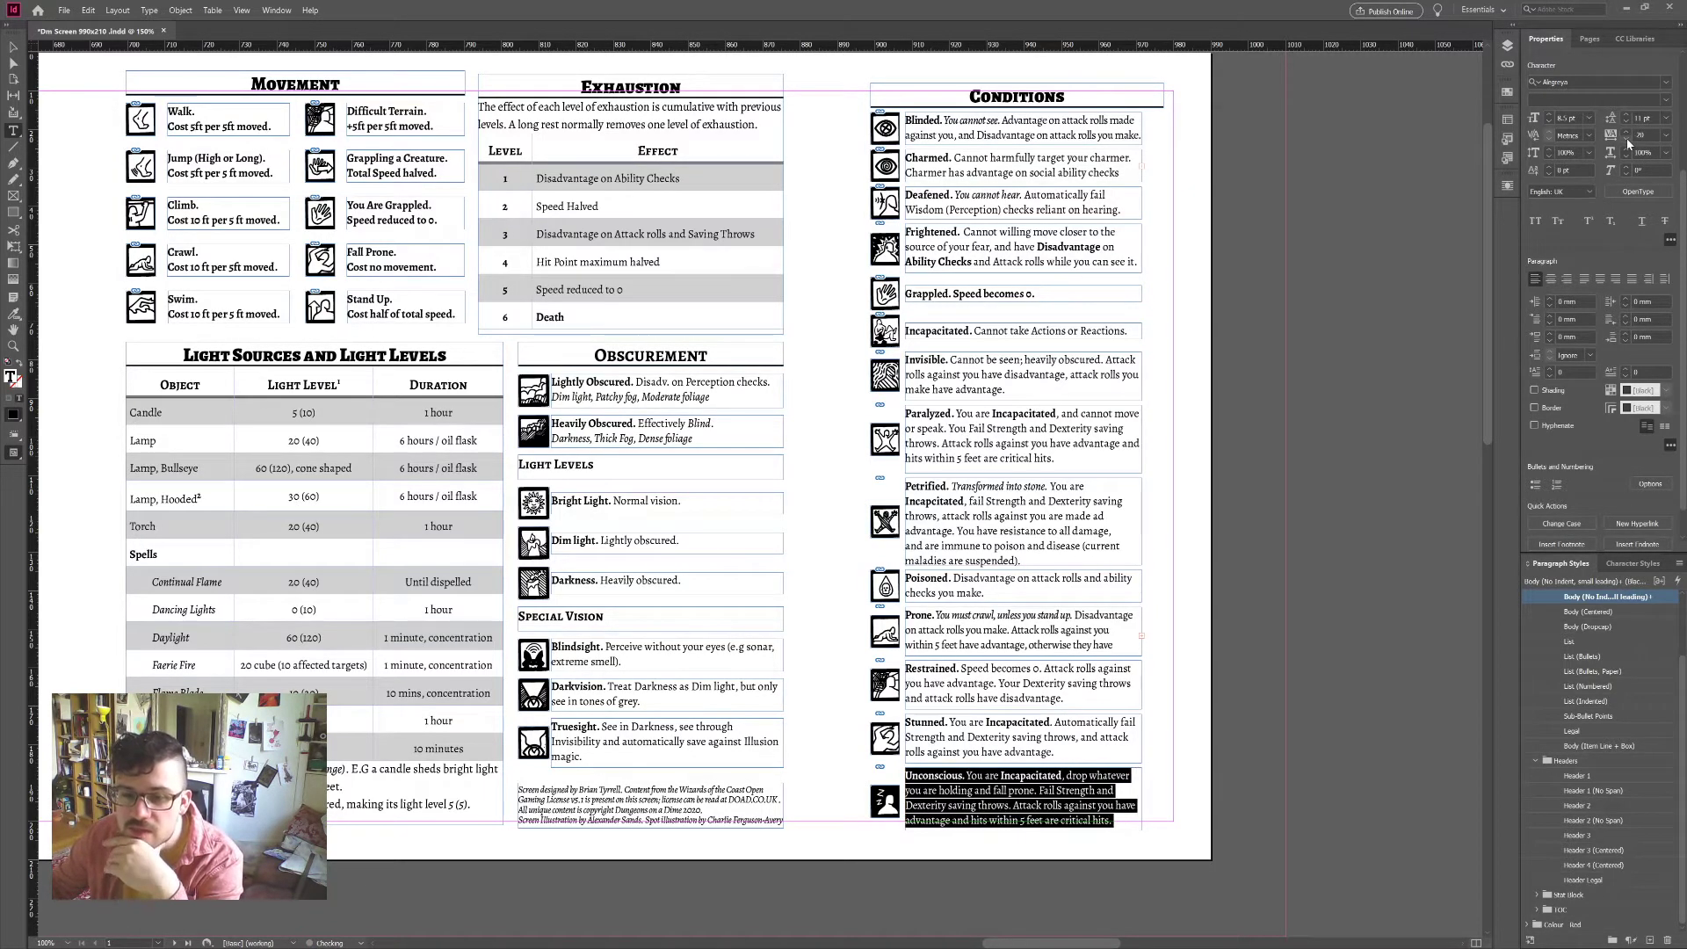
left_click(1626, 133)
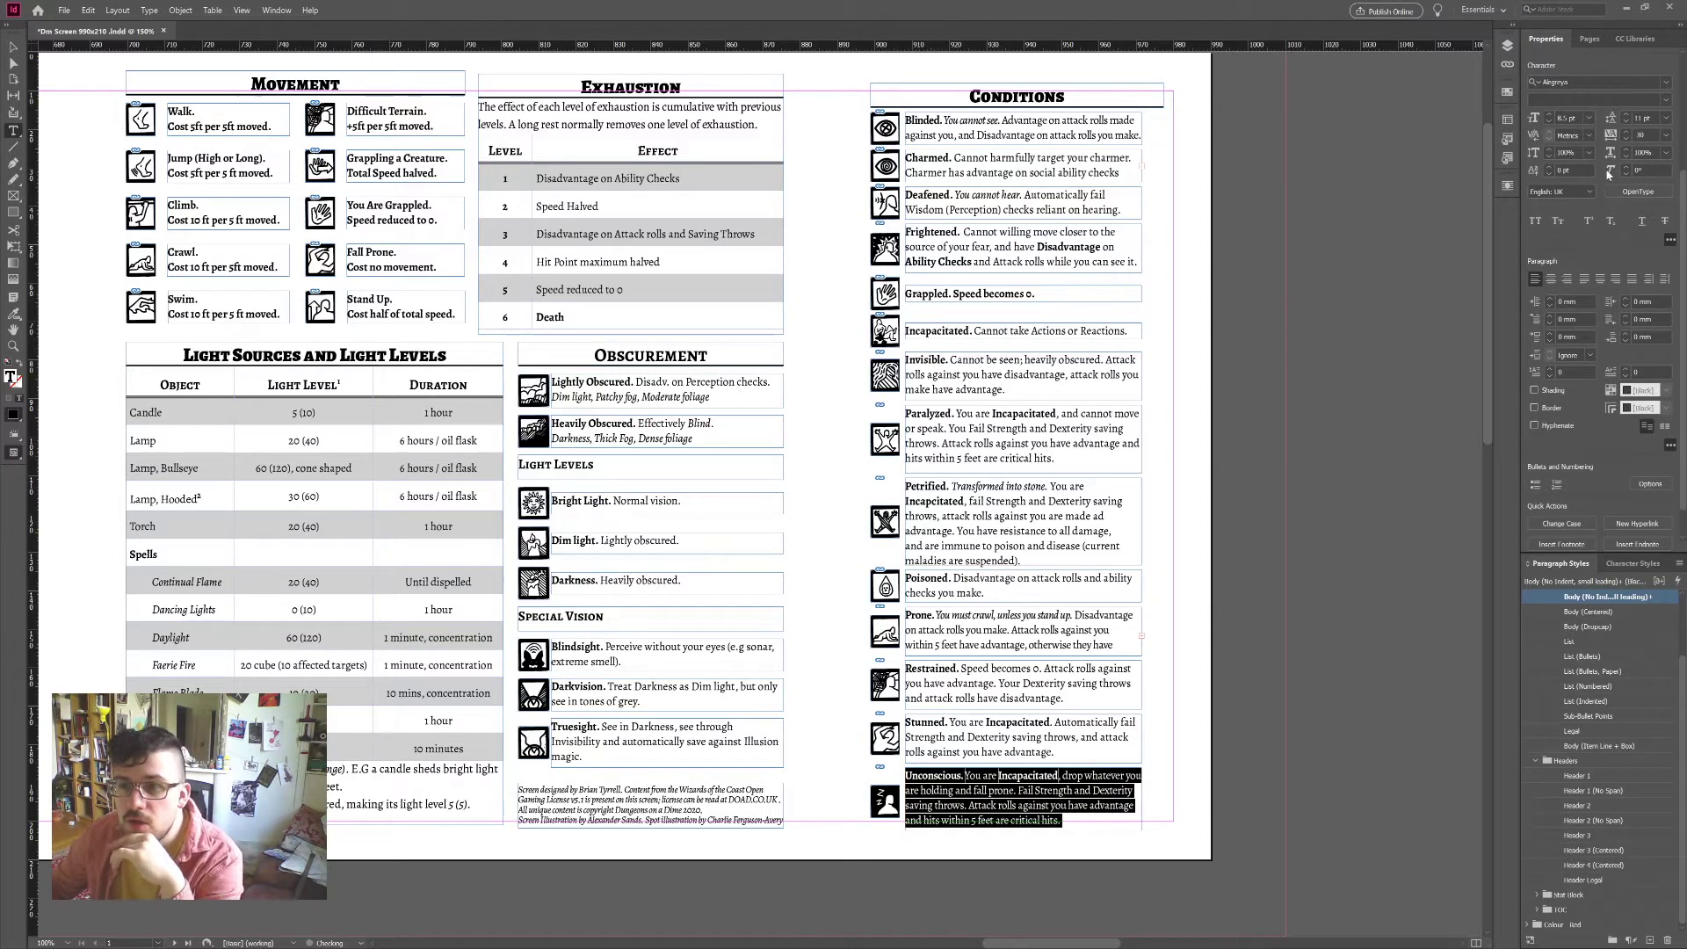
key("ctrl+z")
key("ctrl+z")
key("ctrl+z")
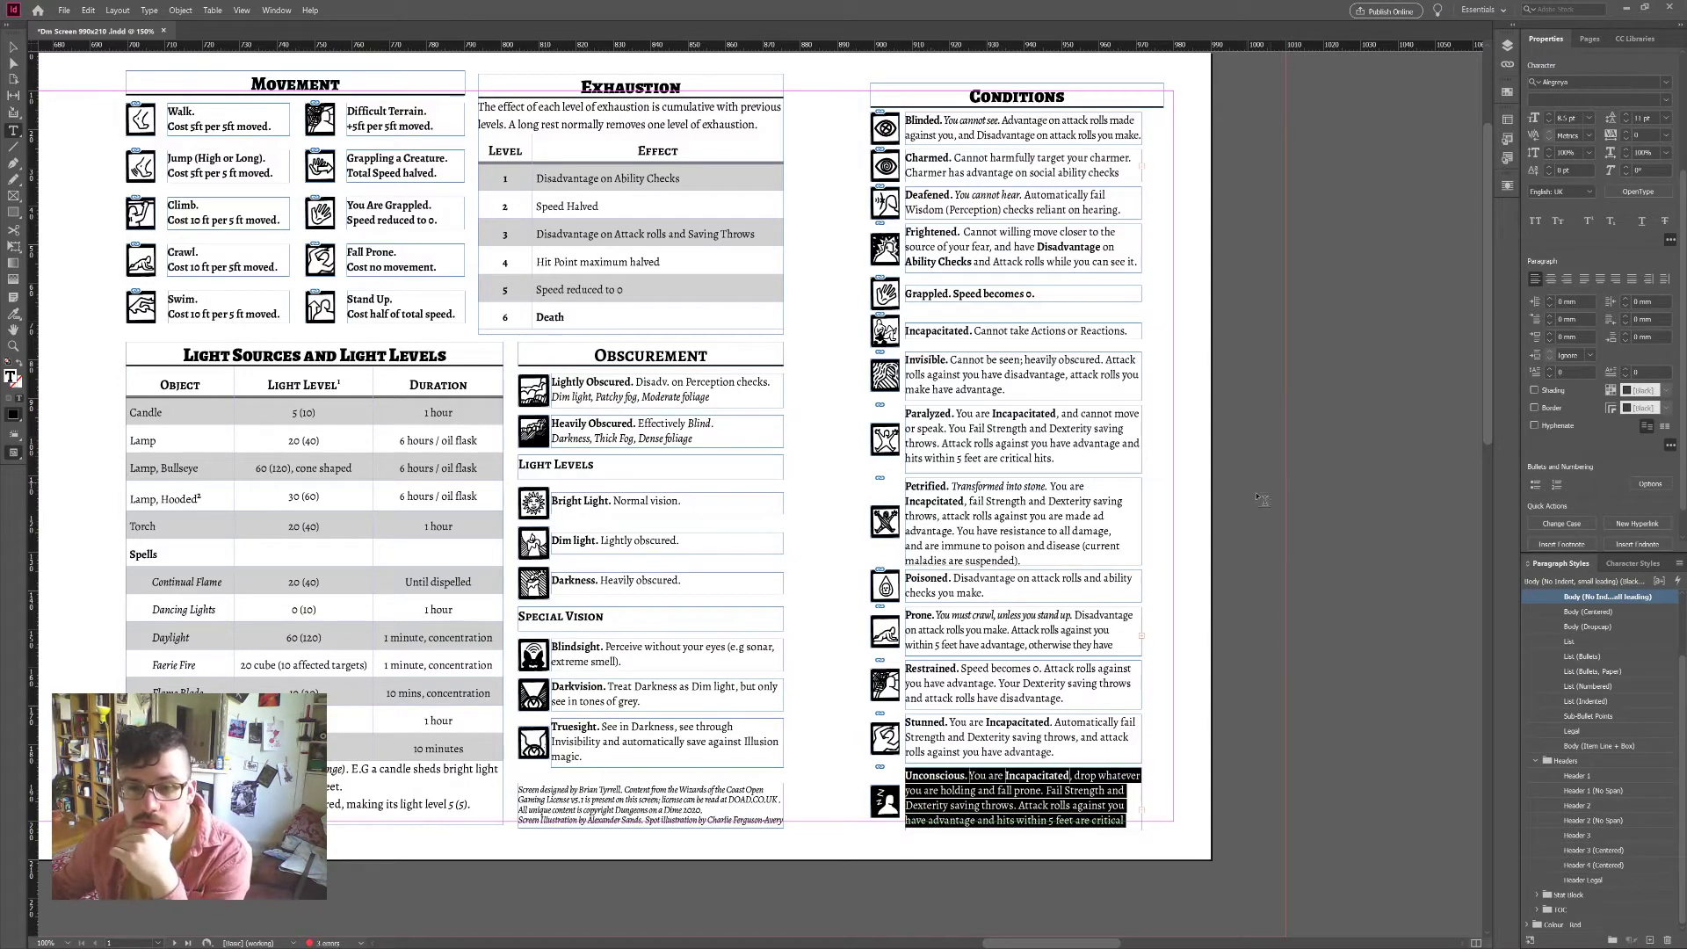
left_click(1627, 133)
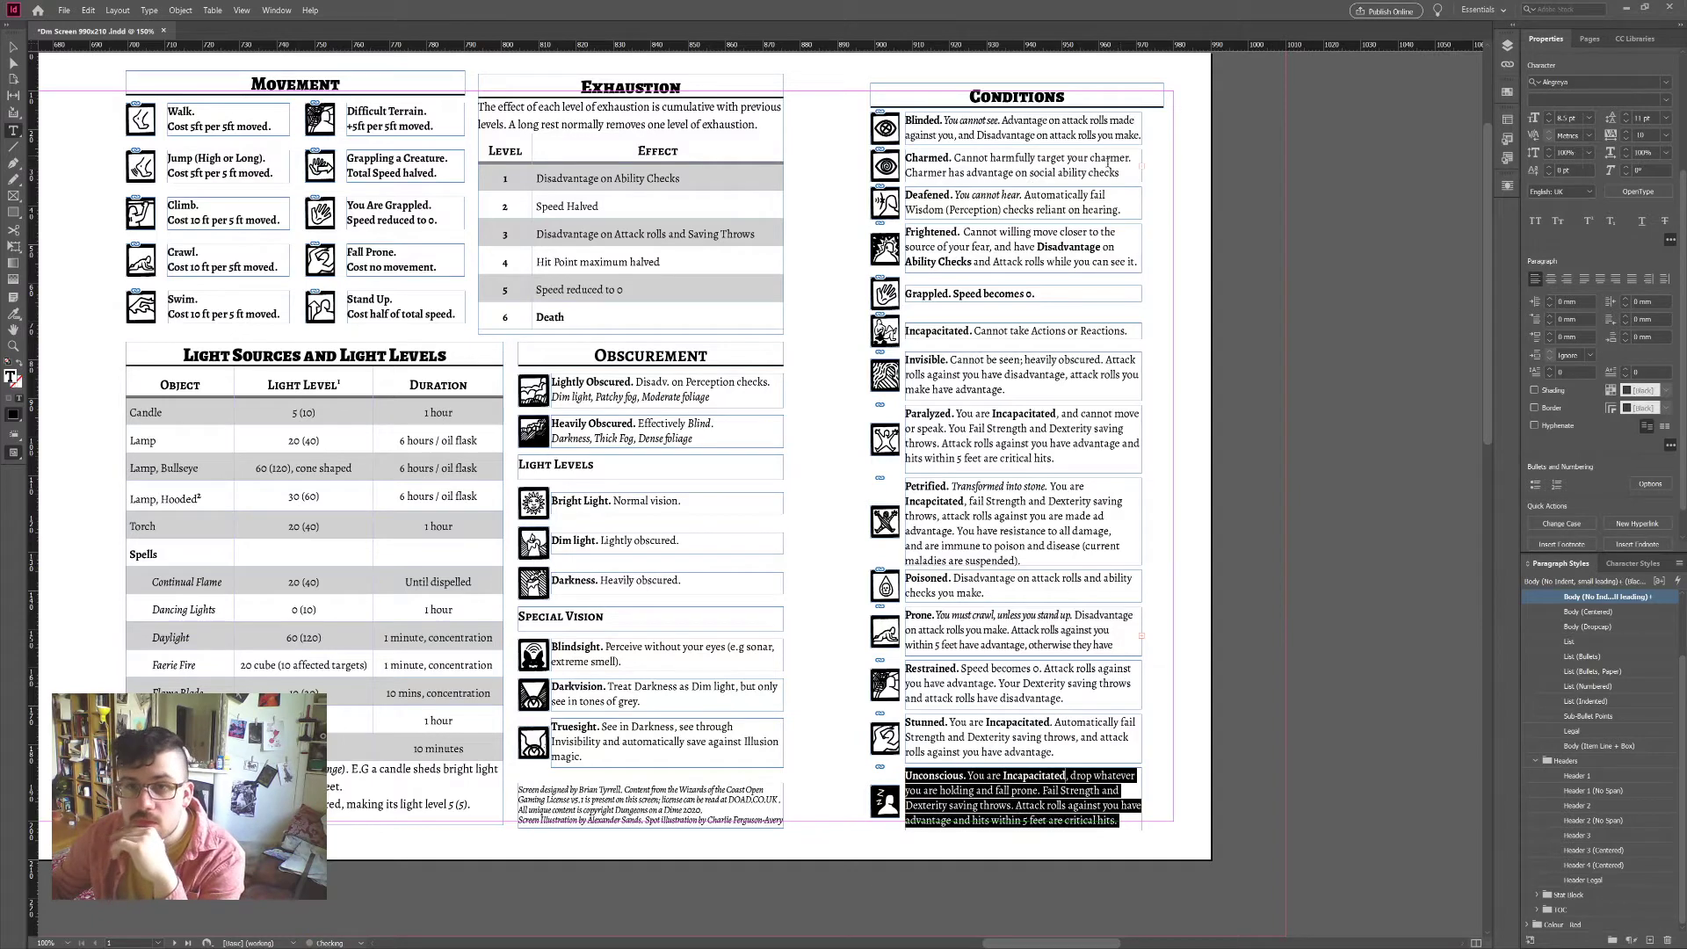
Step: Set the Charmed paragraph to 8 pt with -20 tracking
triple_click(1069, 169)
left_click(970, 160)
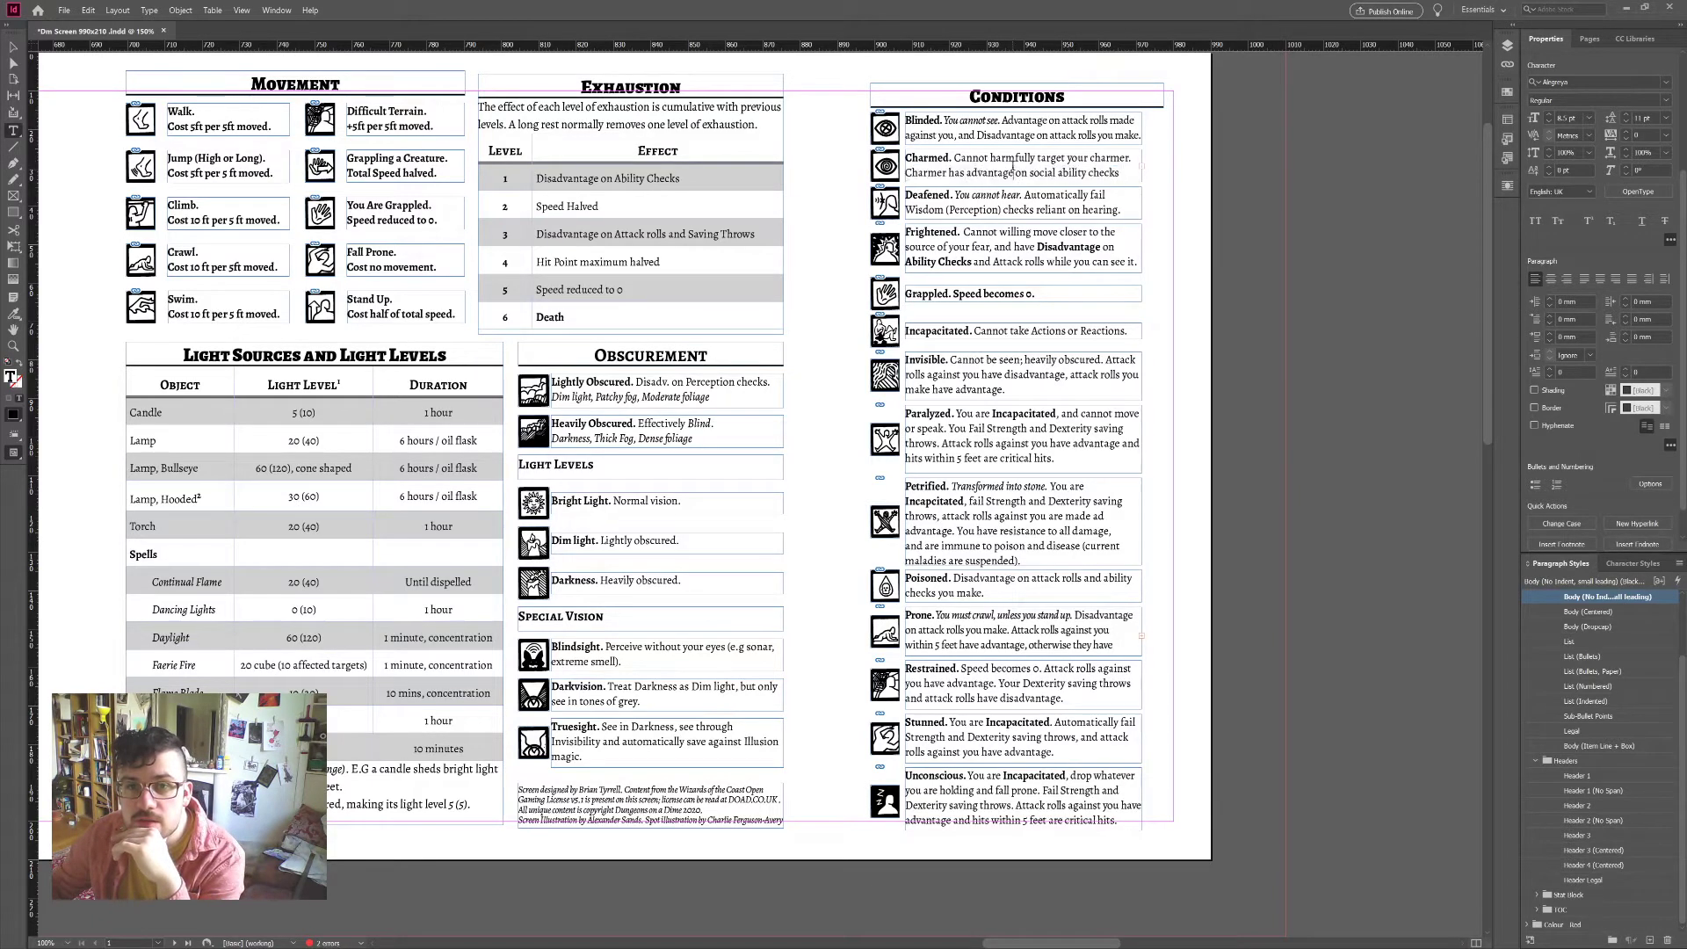
triple_click(969, 159)
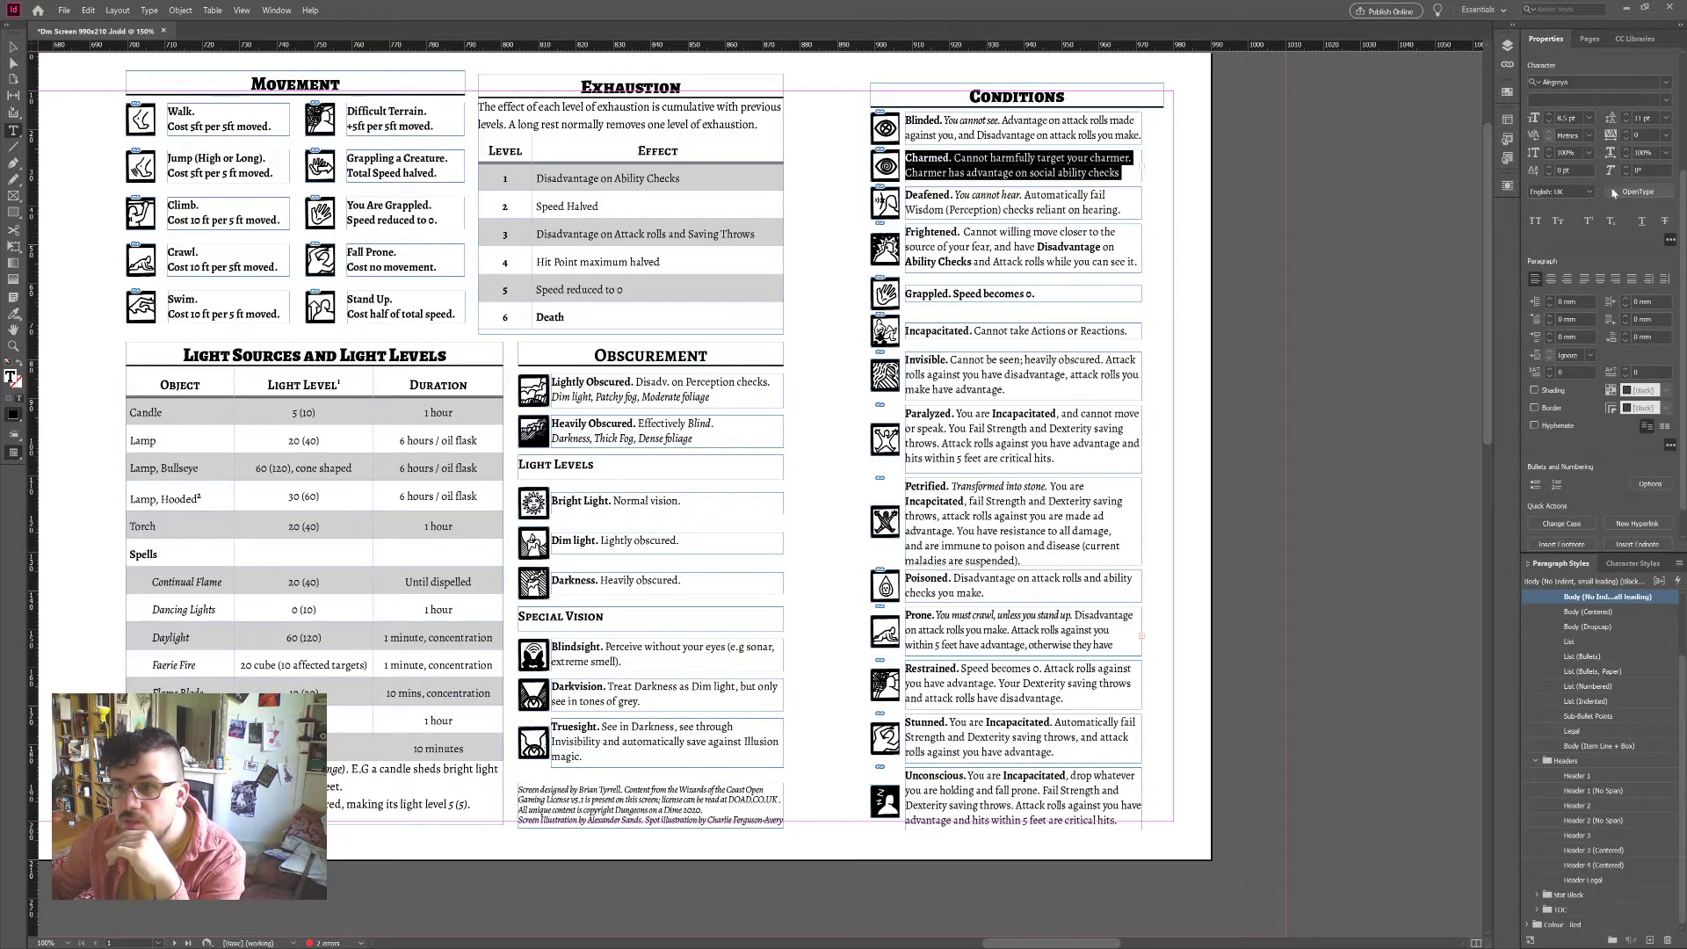
left_click(1549, 123)
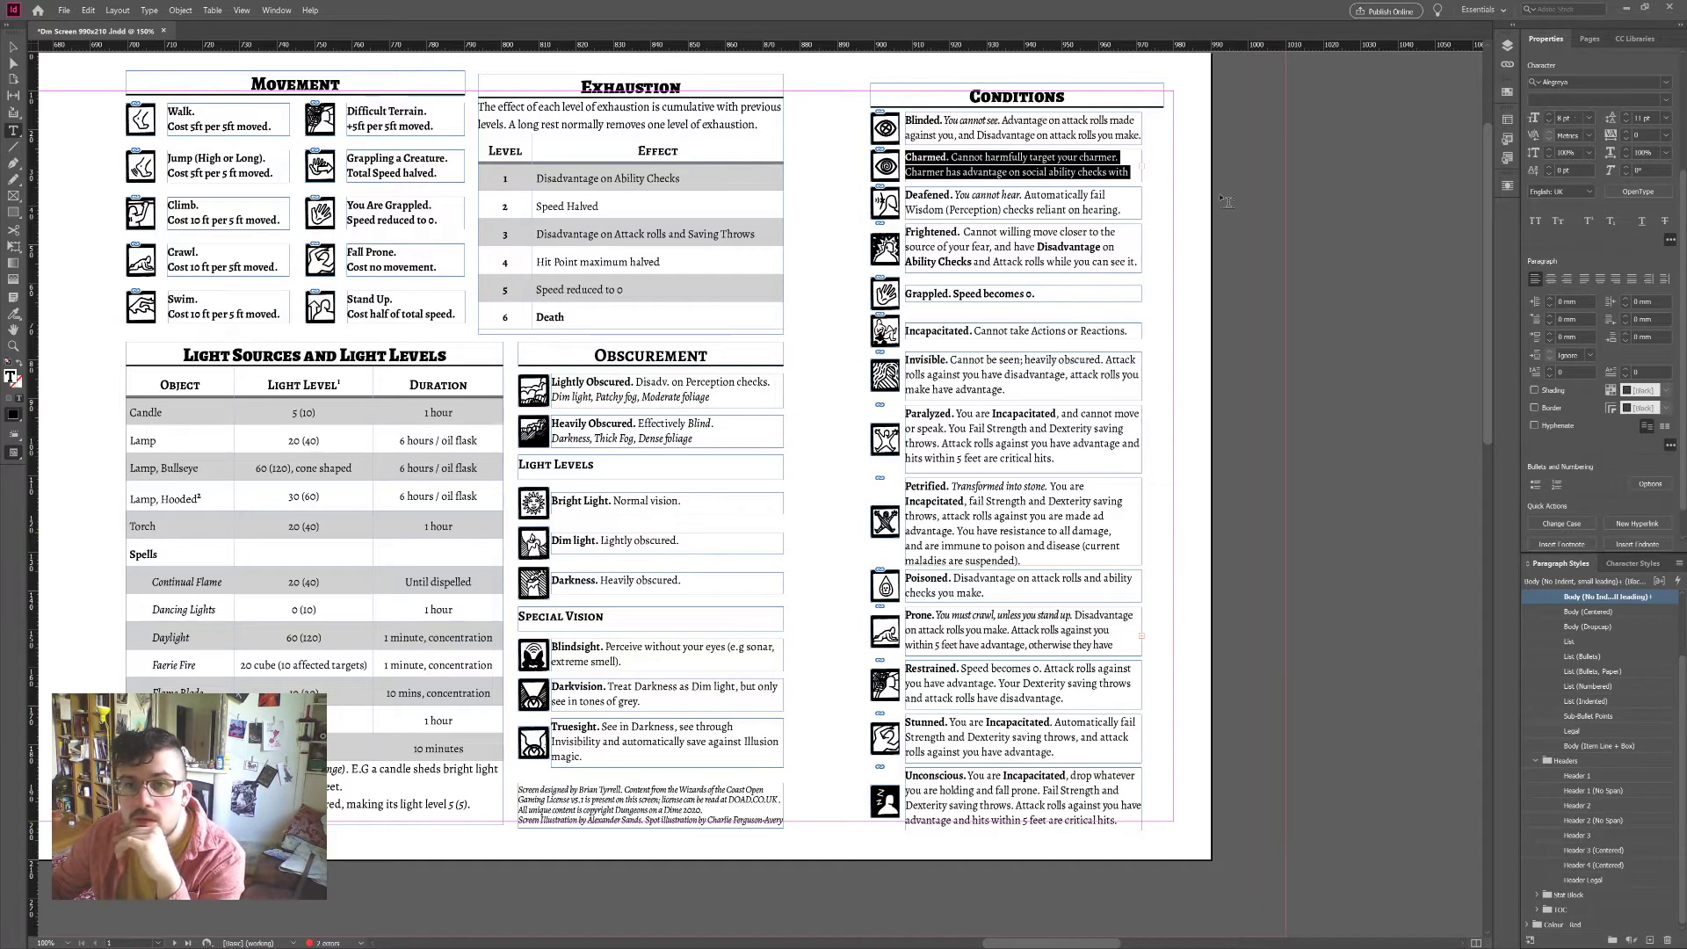
left_click(1627, 138)
left_click(1627, 138)
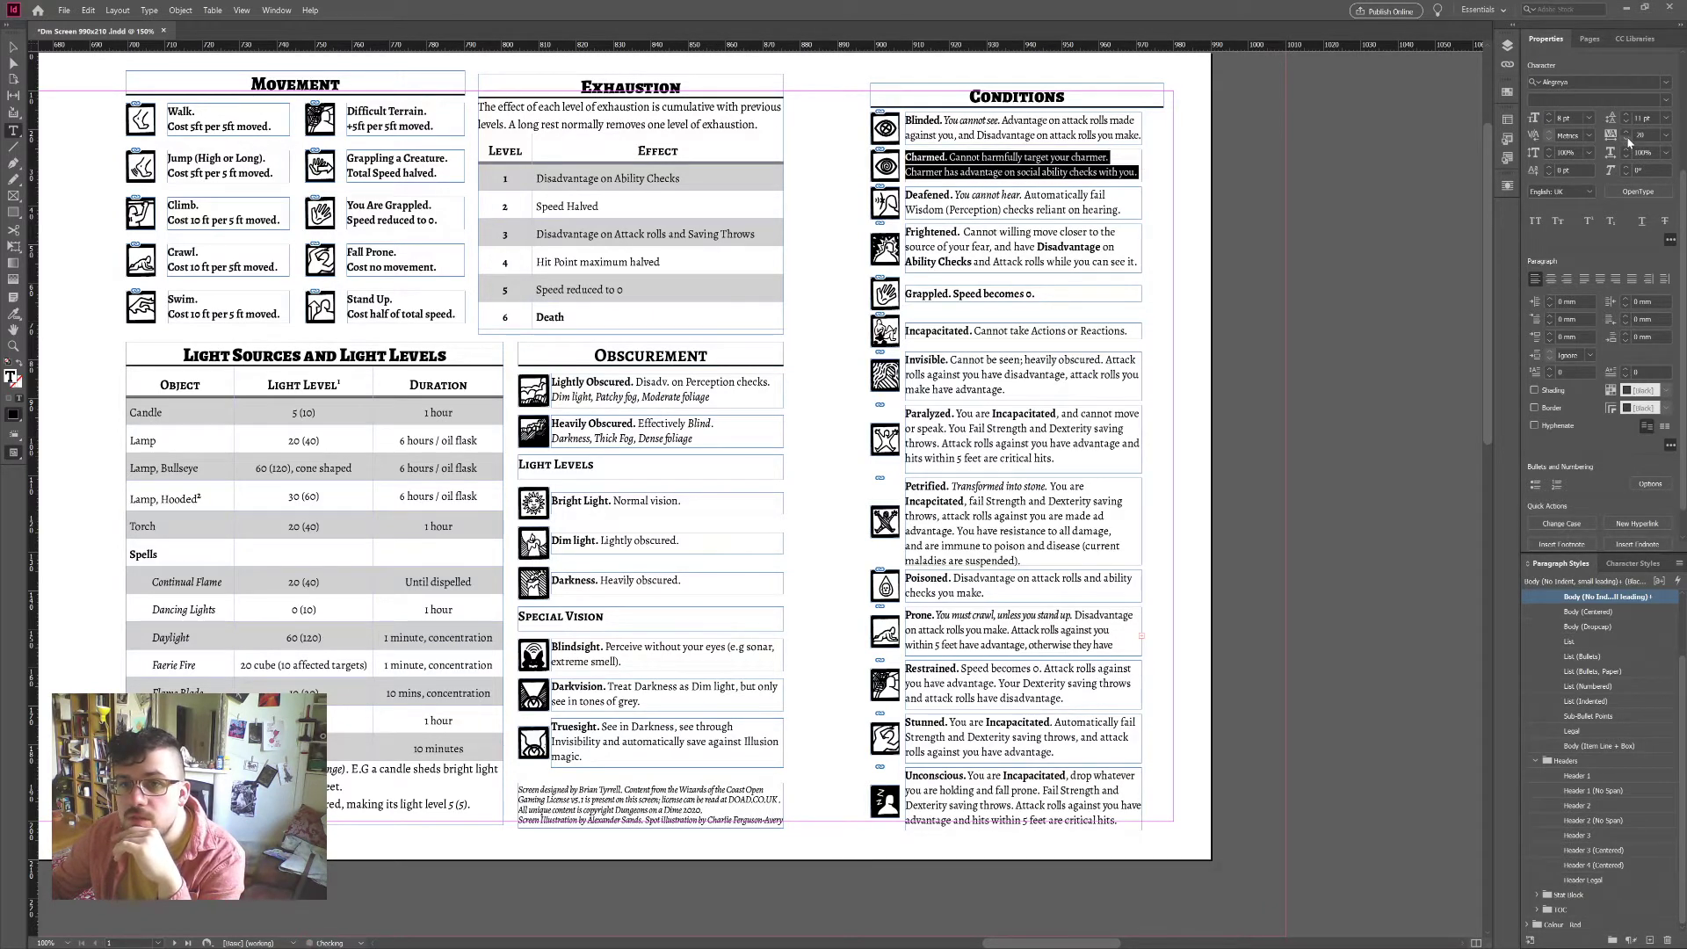
left_click(1354, 299)
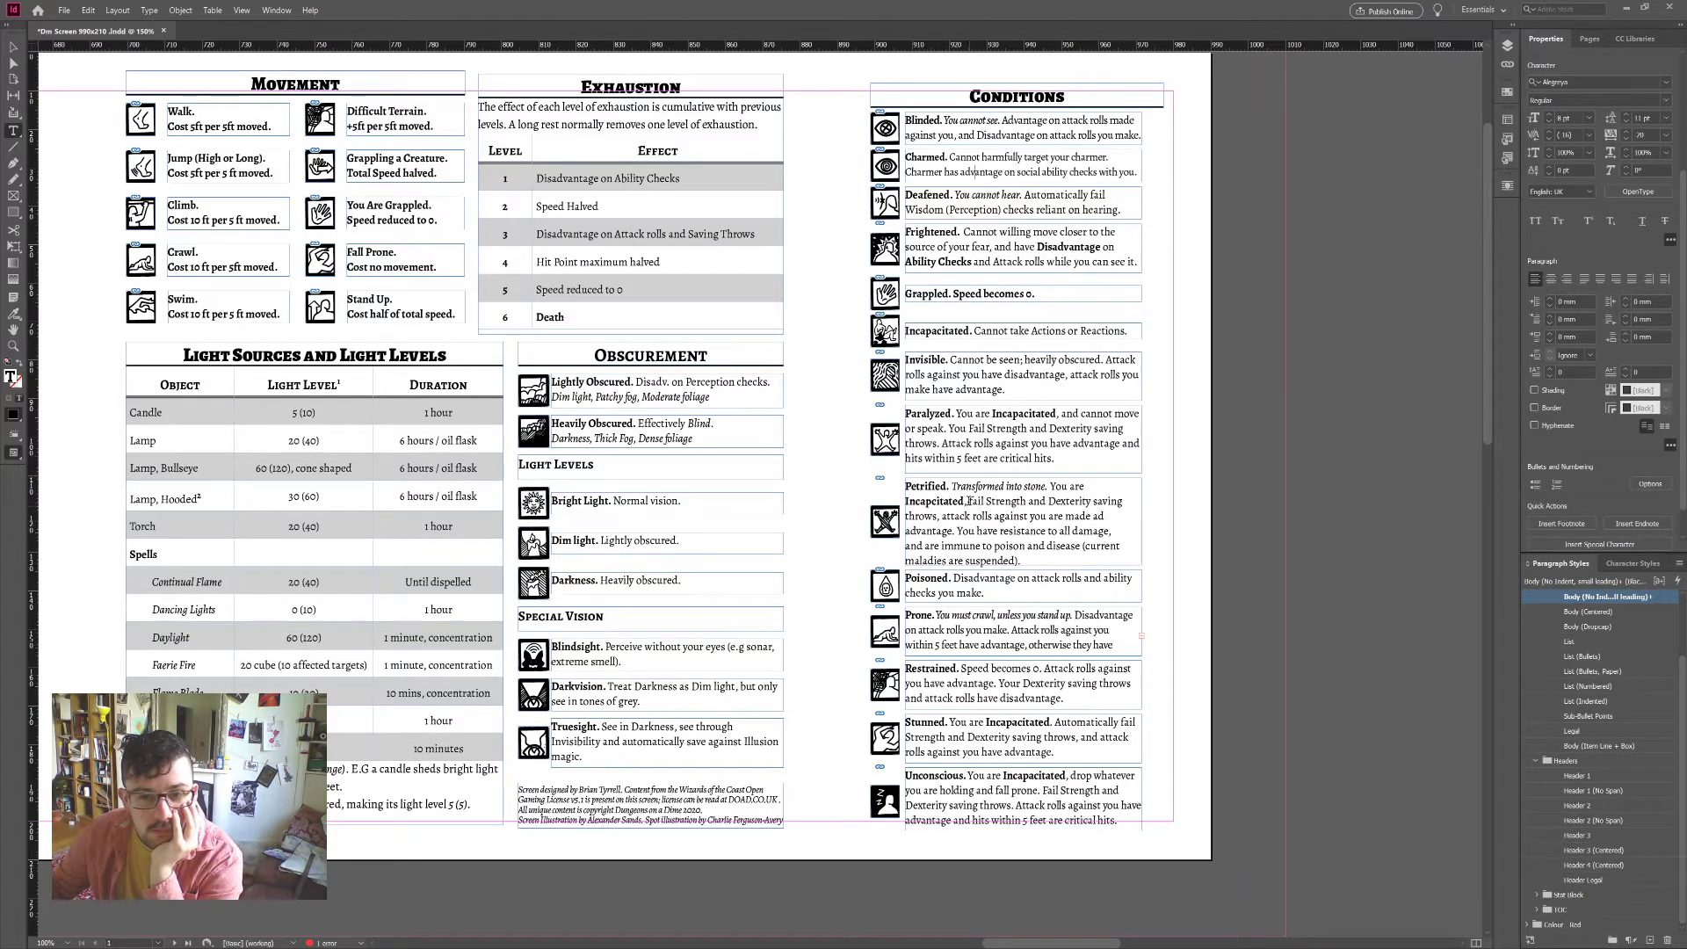
Step: Insert 'automatically' in the Petrified entry and apply the Bold character style to 'on' in Frightened
left_click(969, 501)
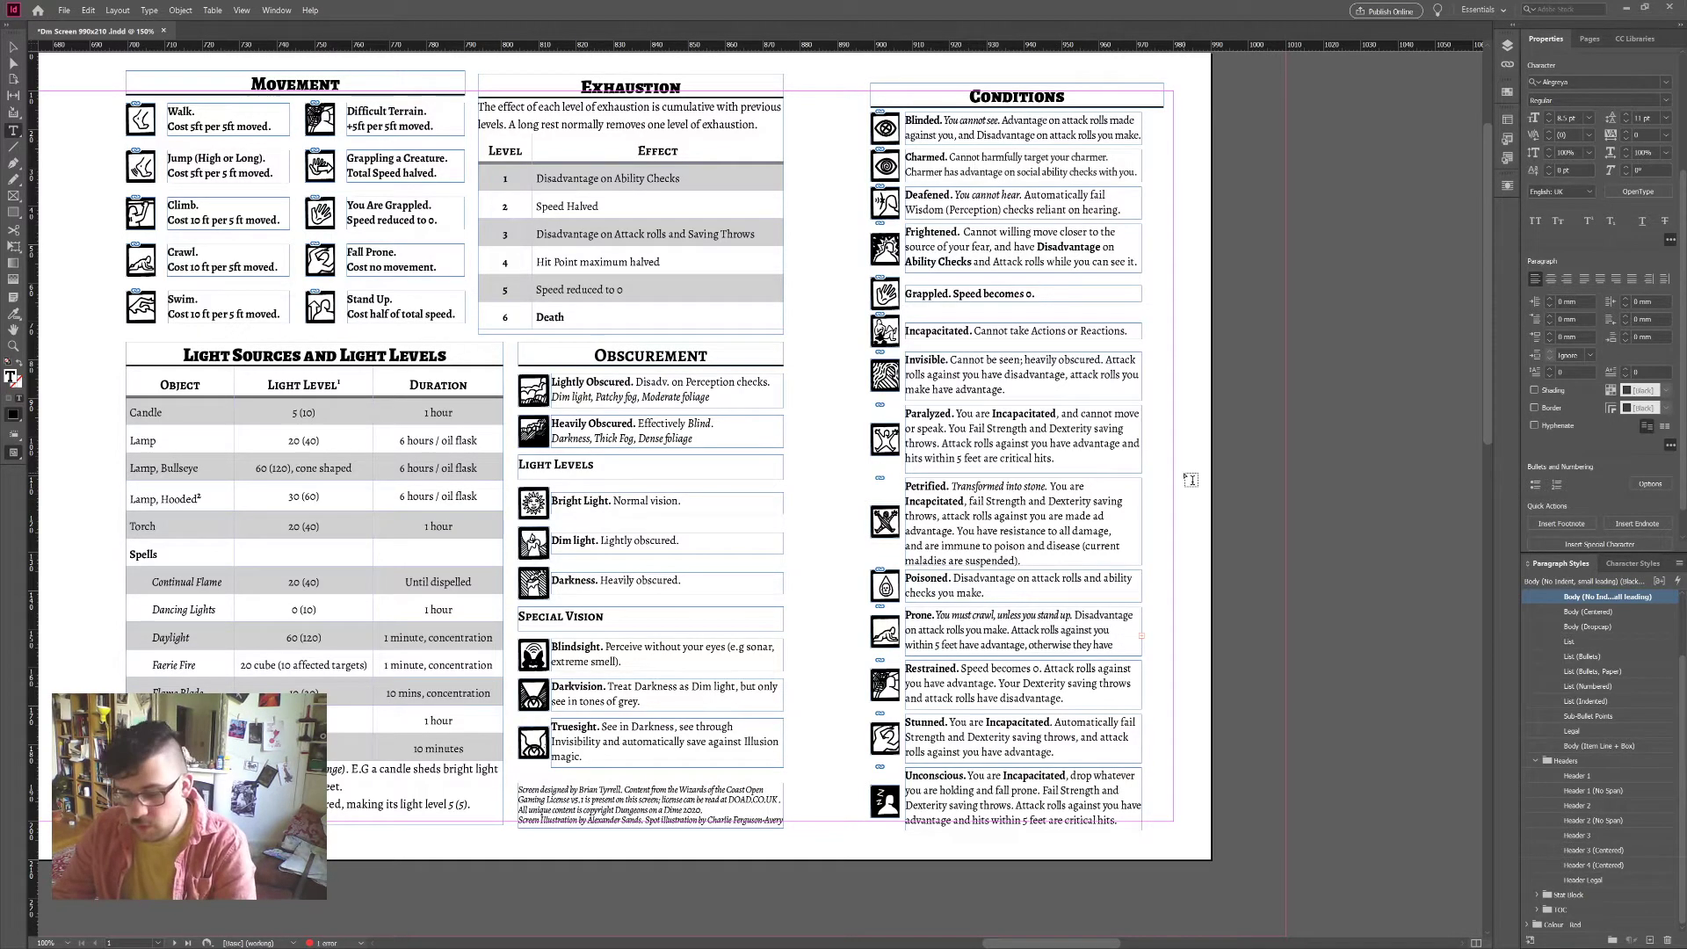
type("automatically")
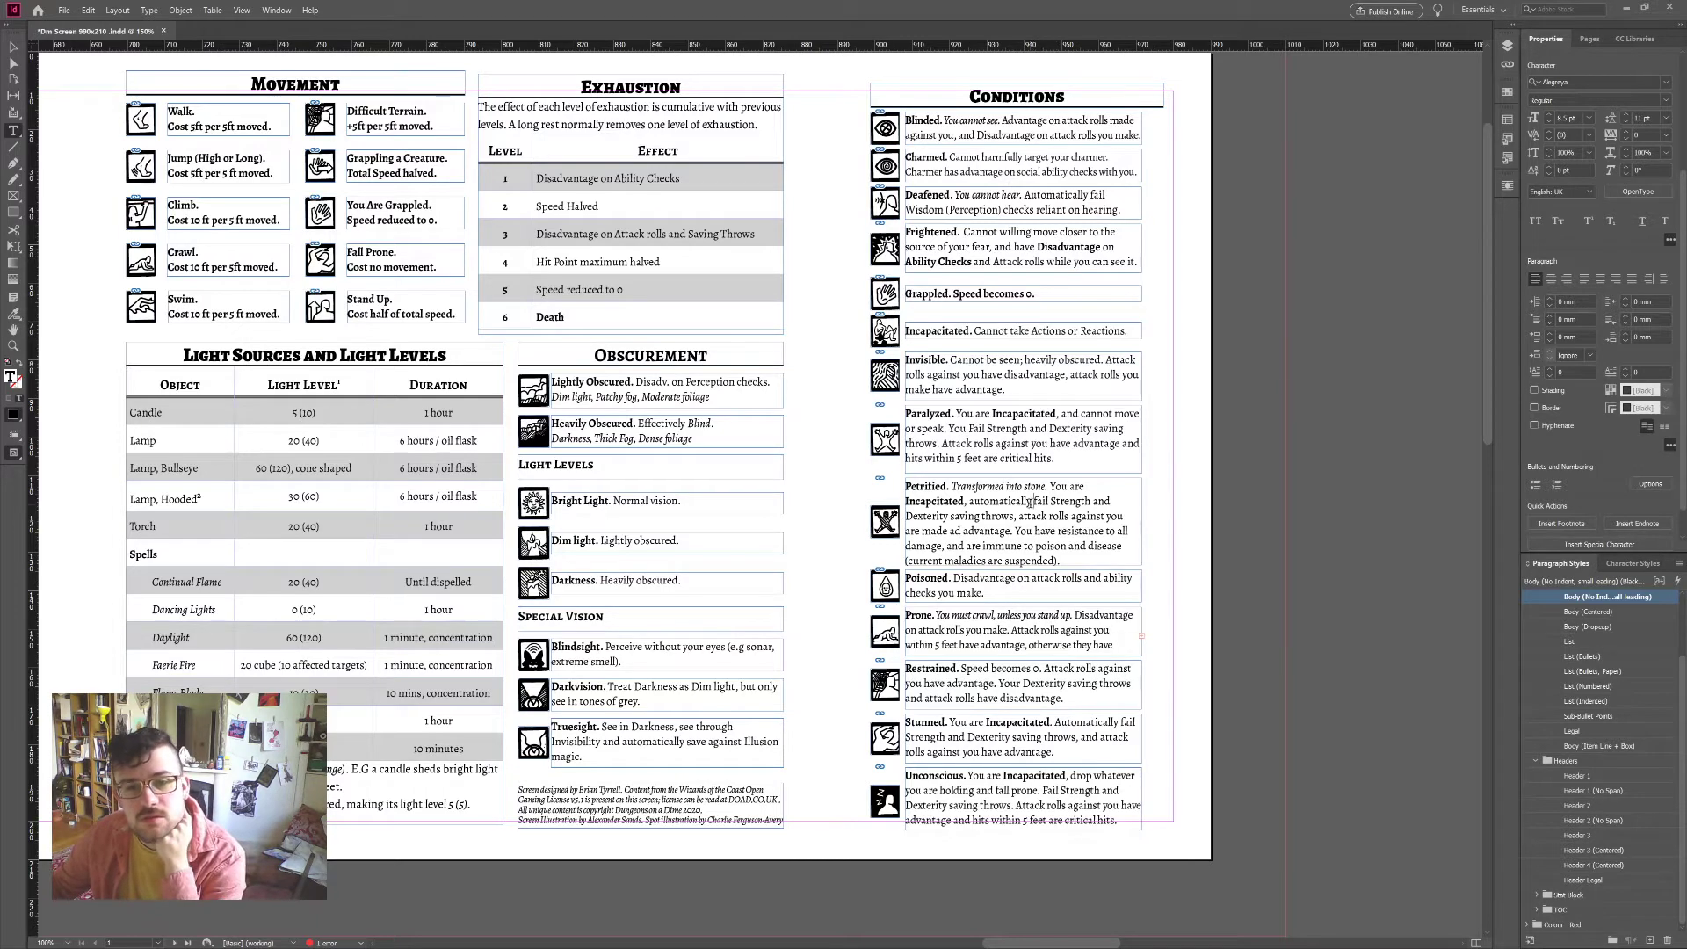
double_click(1052, 241)
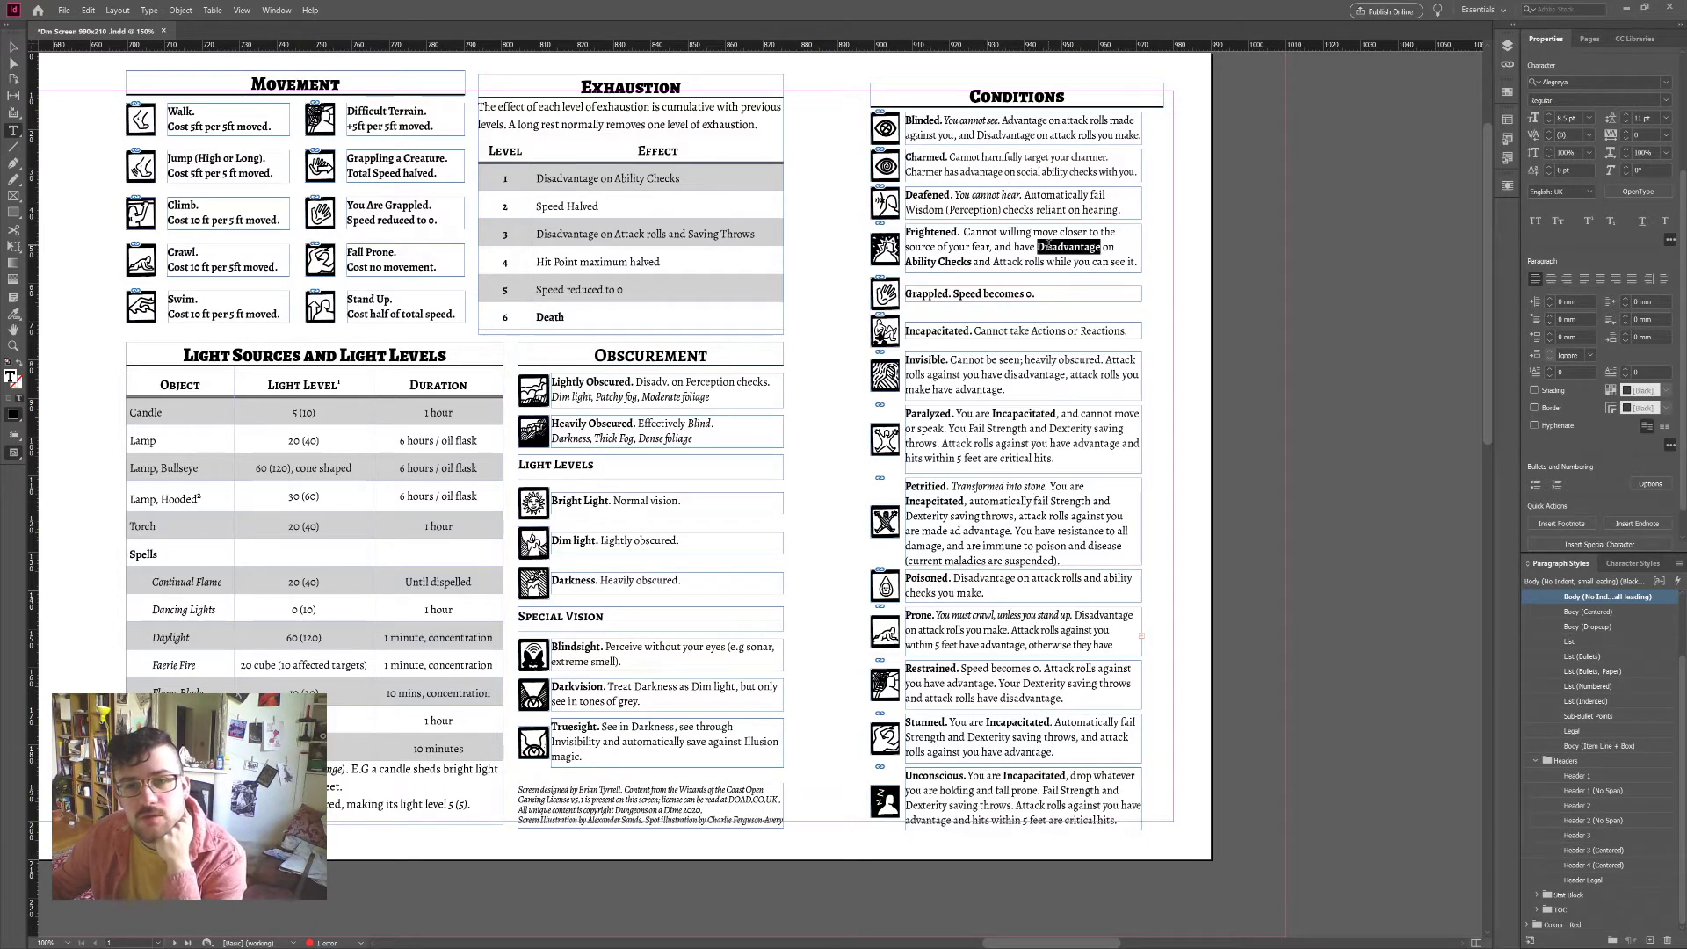
left_click_drag(1015, 247, 1132, 264)
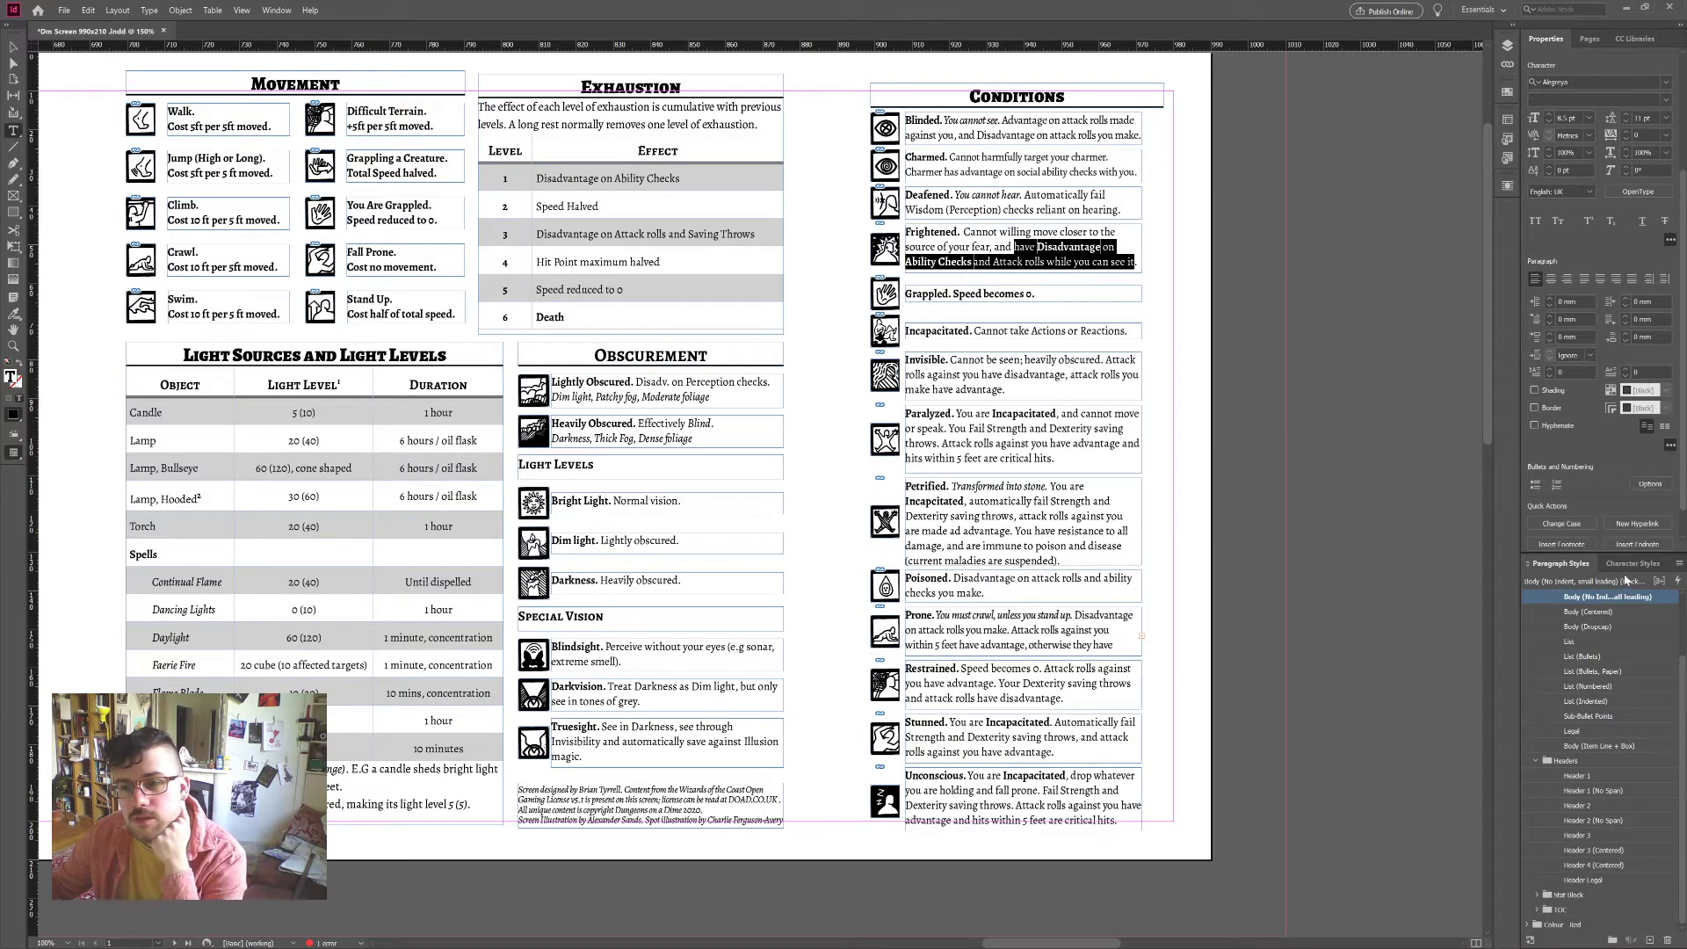
left_click(1119, 444)
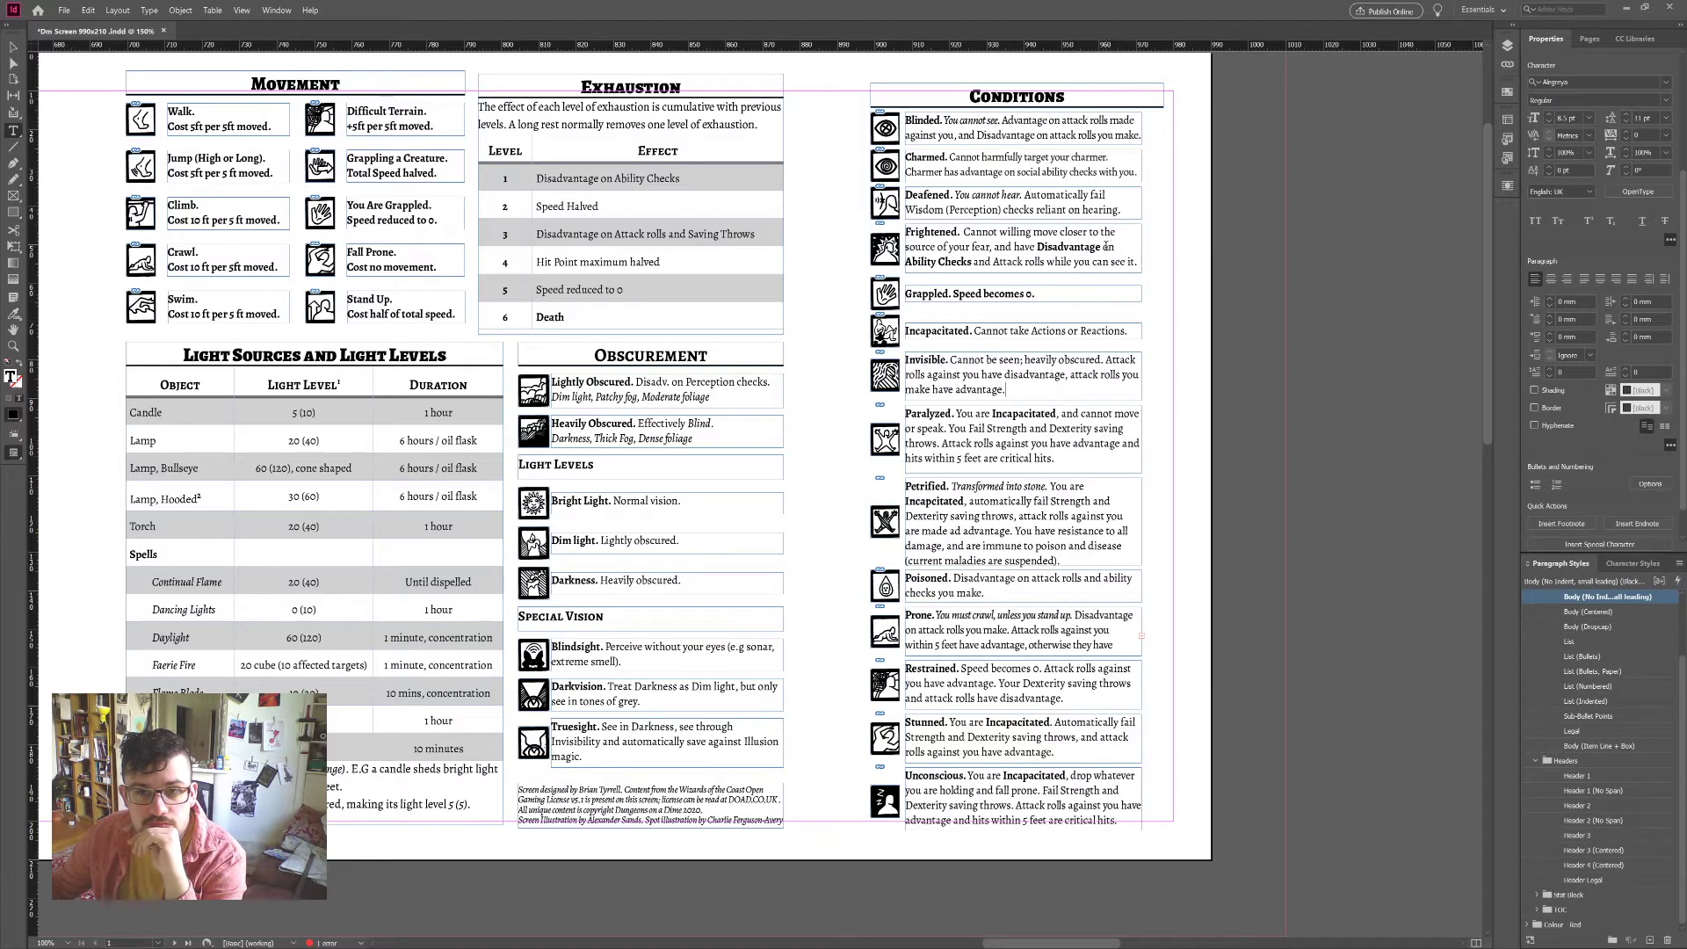
double_click(1109, 247)
left_click(1628, 564)
left_click(1576, 612)
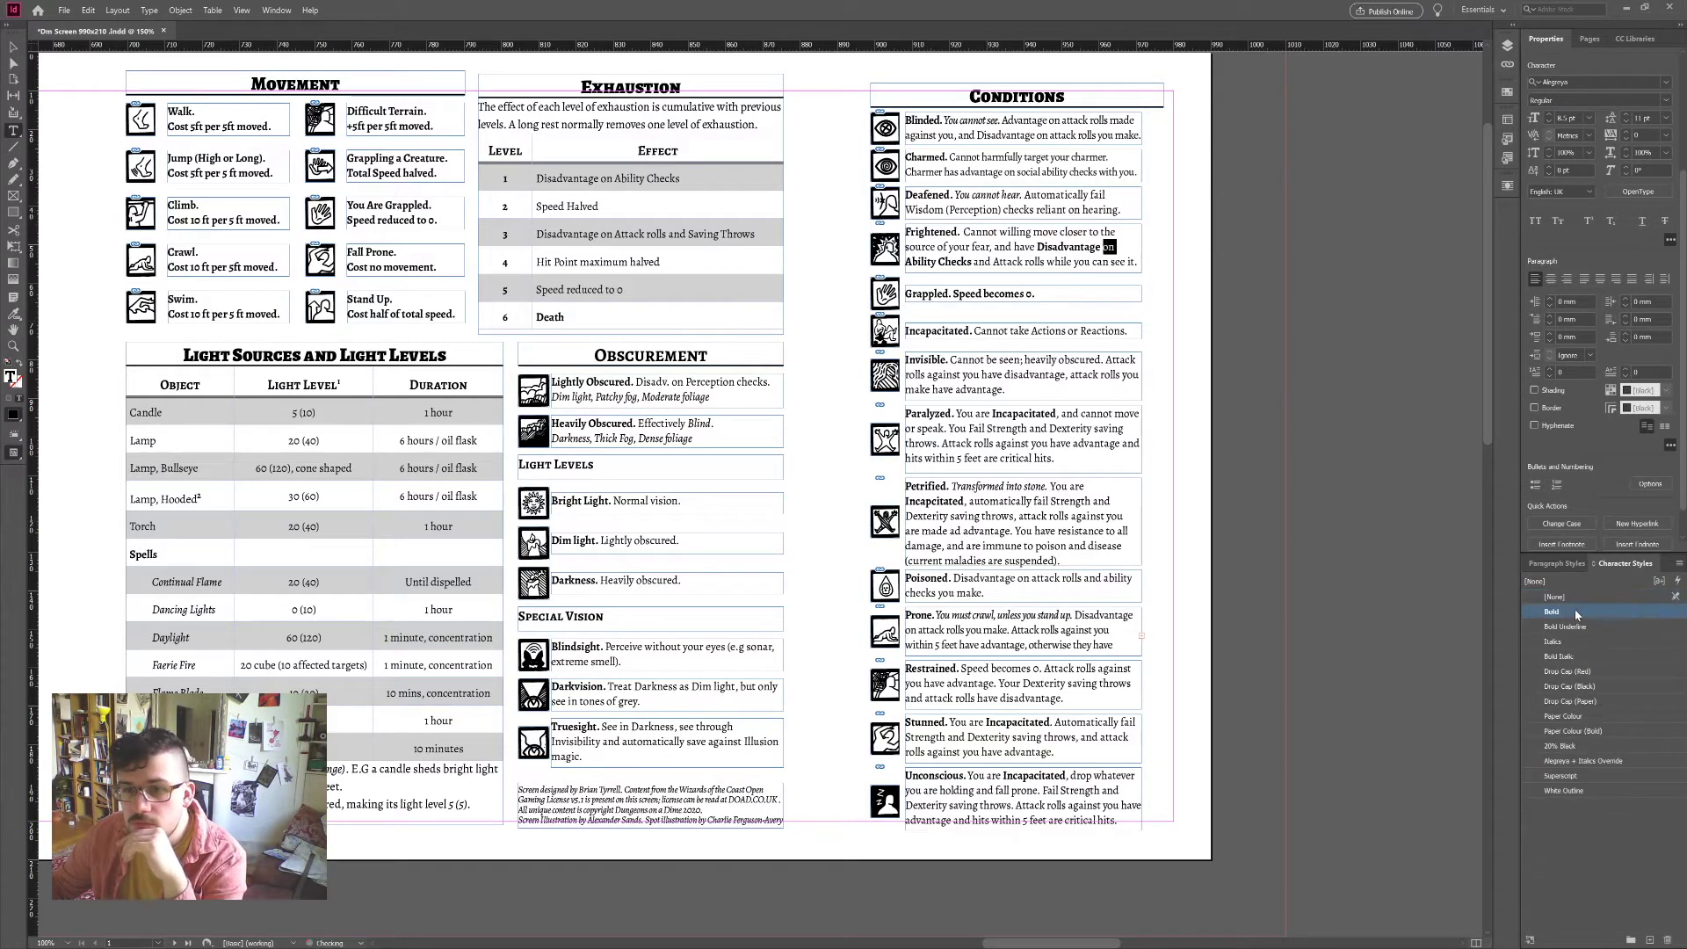
left_click(1016, 355)
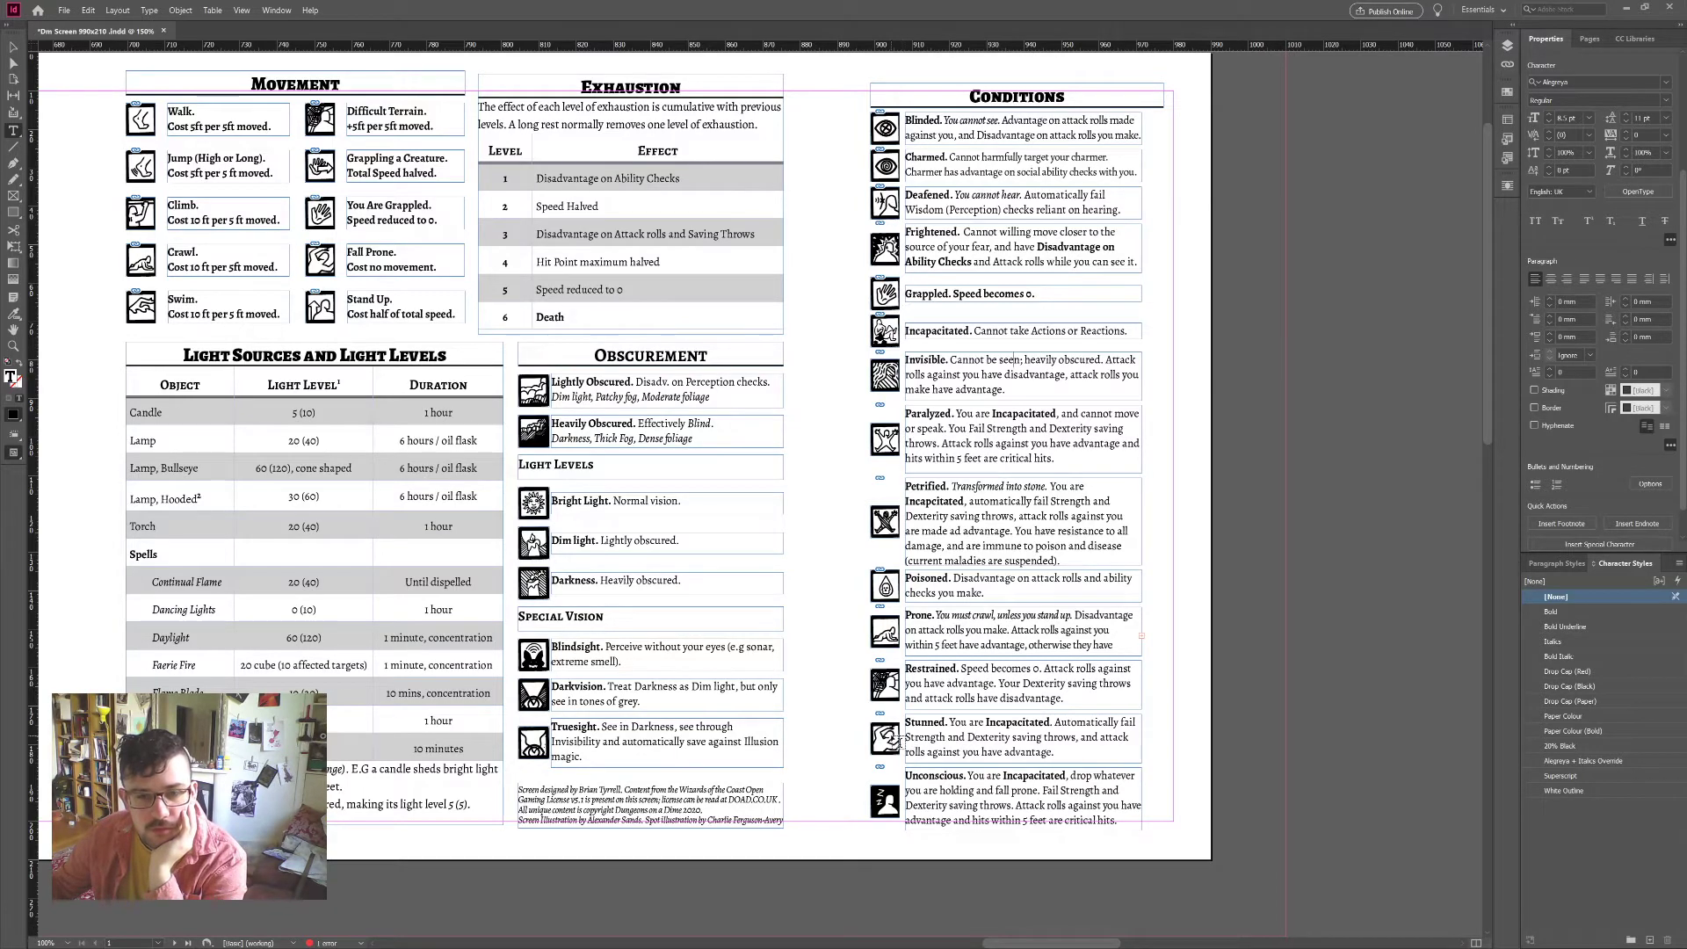
Step: Ungroup the Conditions panel with Ctrl+Shift+G
key("Escape")
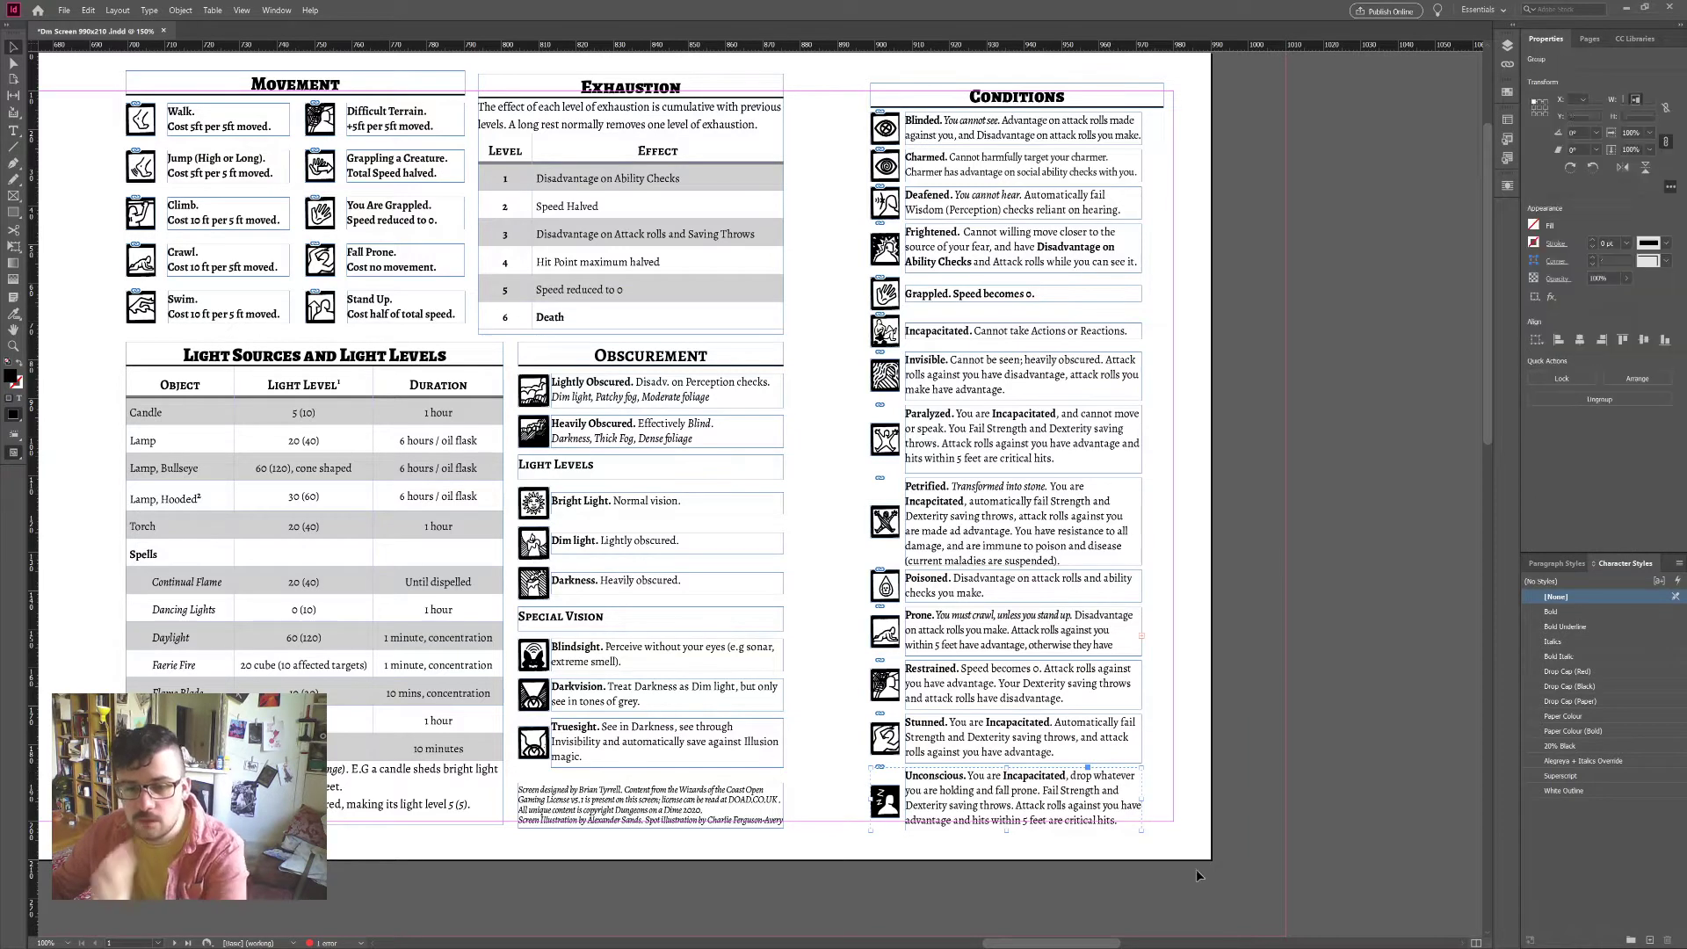
left_click_drag(1195, 868, 857, 103)
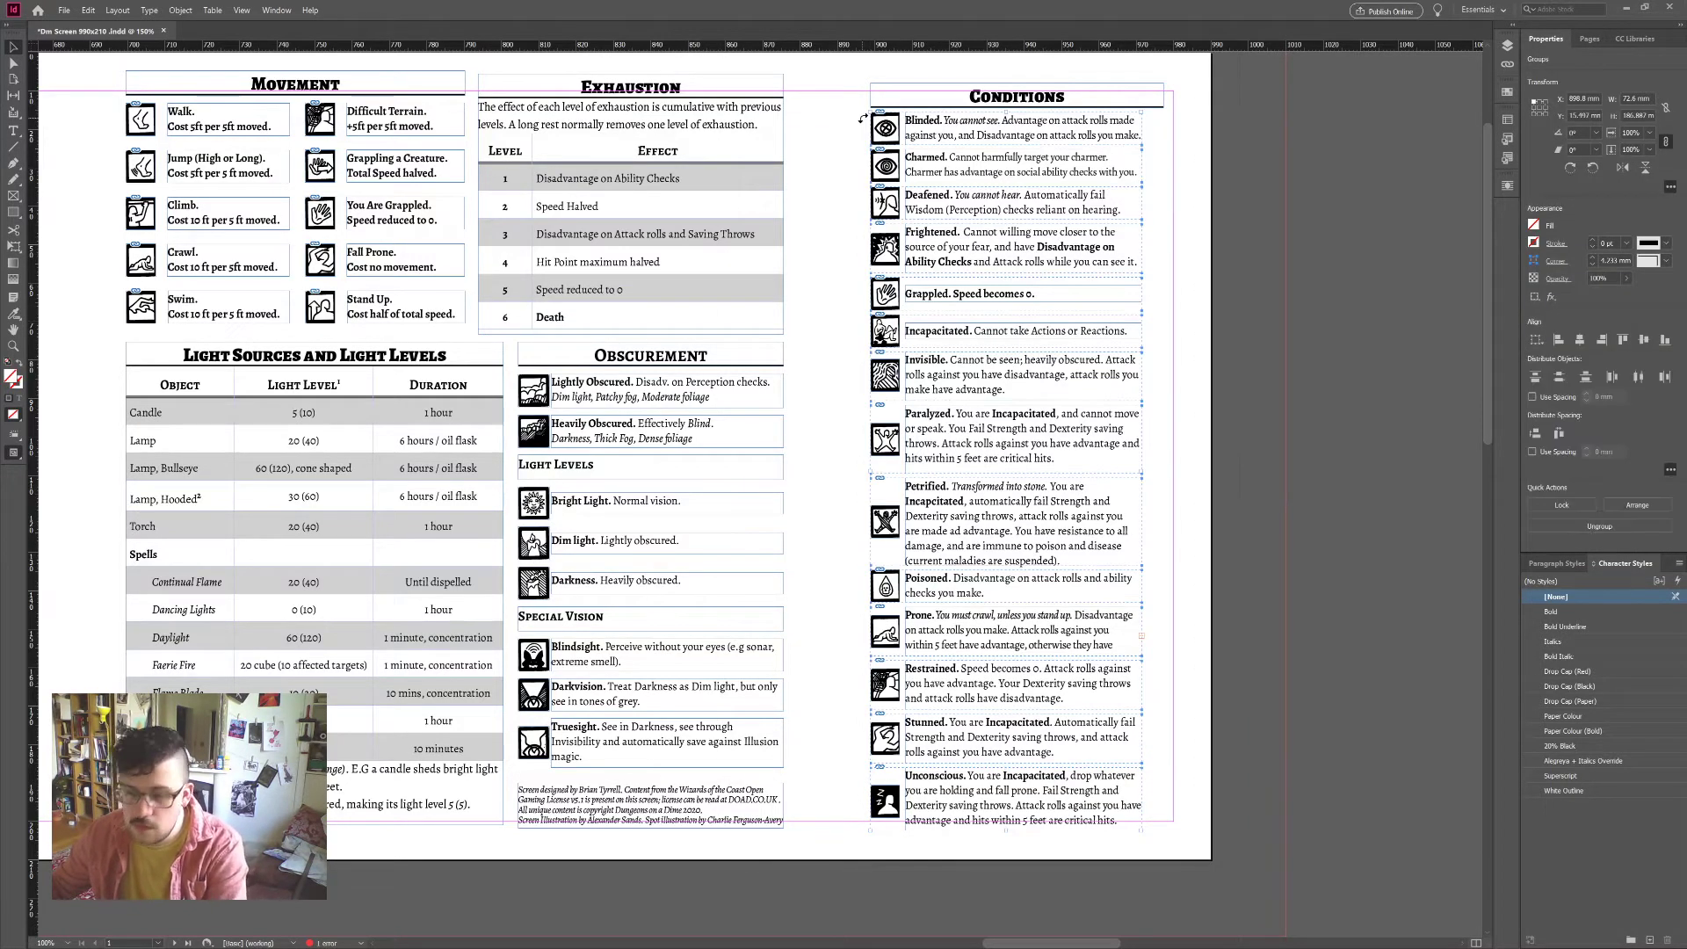
key("ctrl+shift+g")
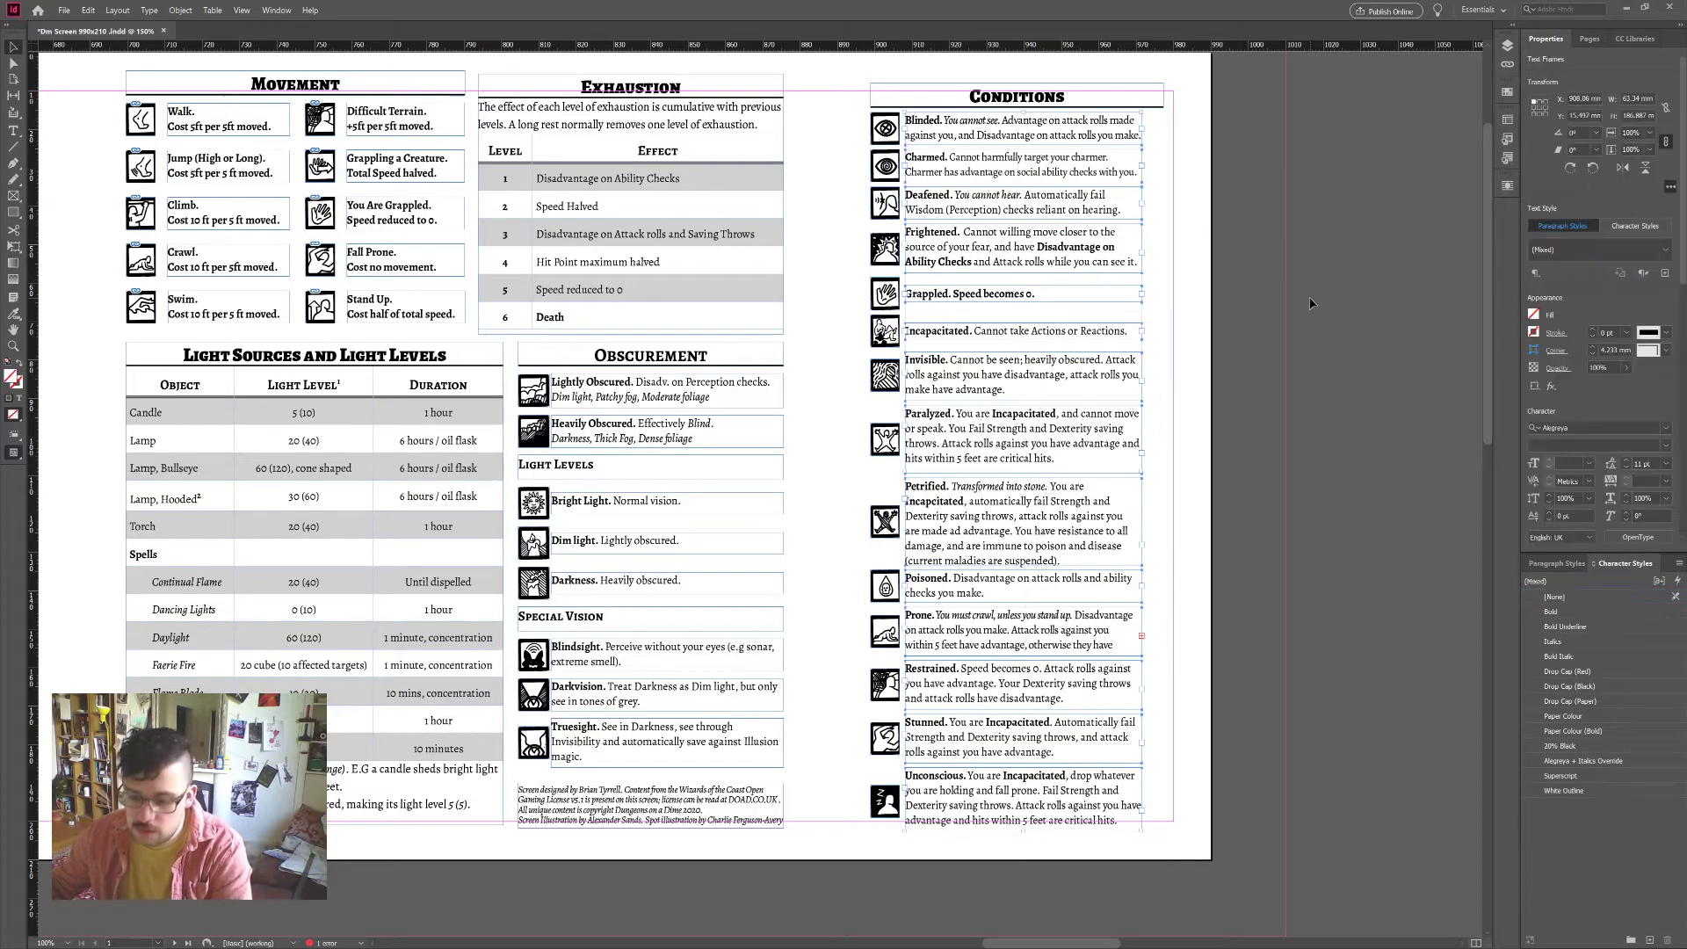
key("Delete")
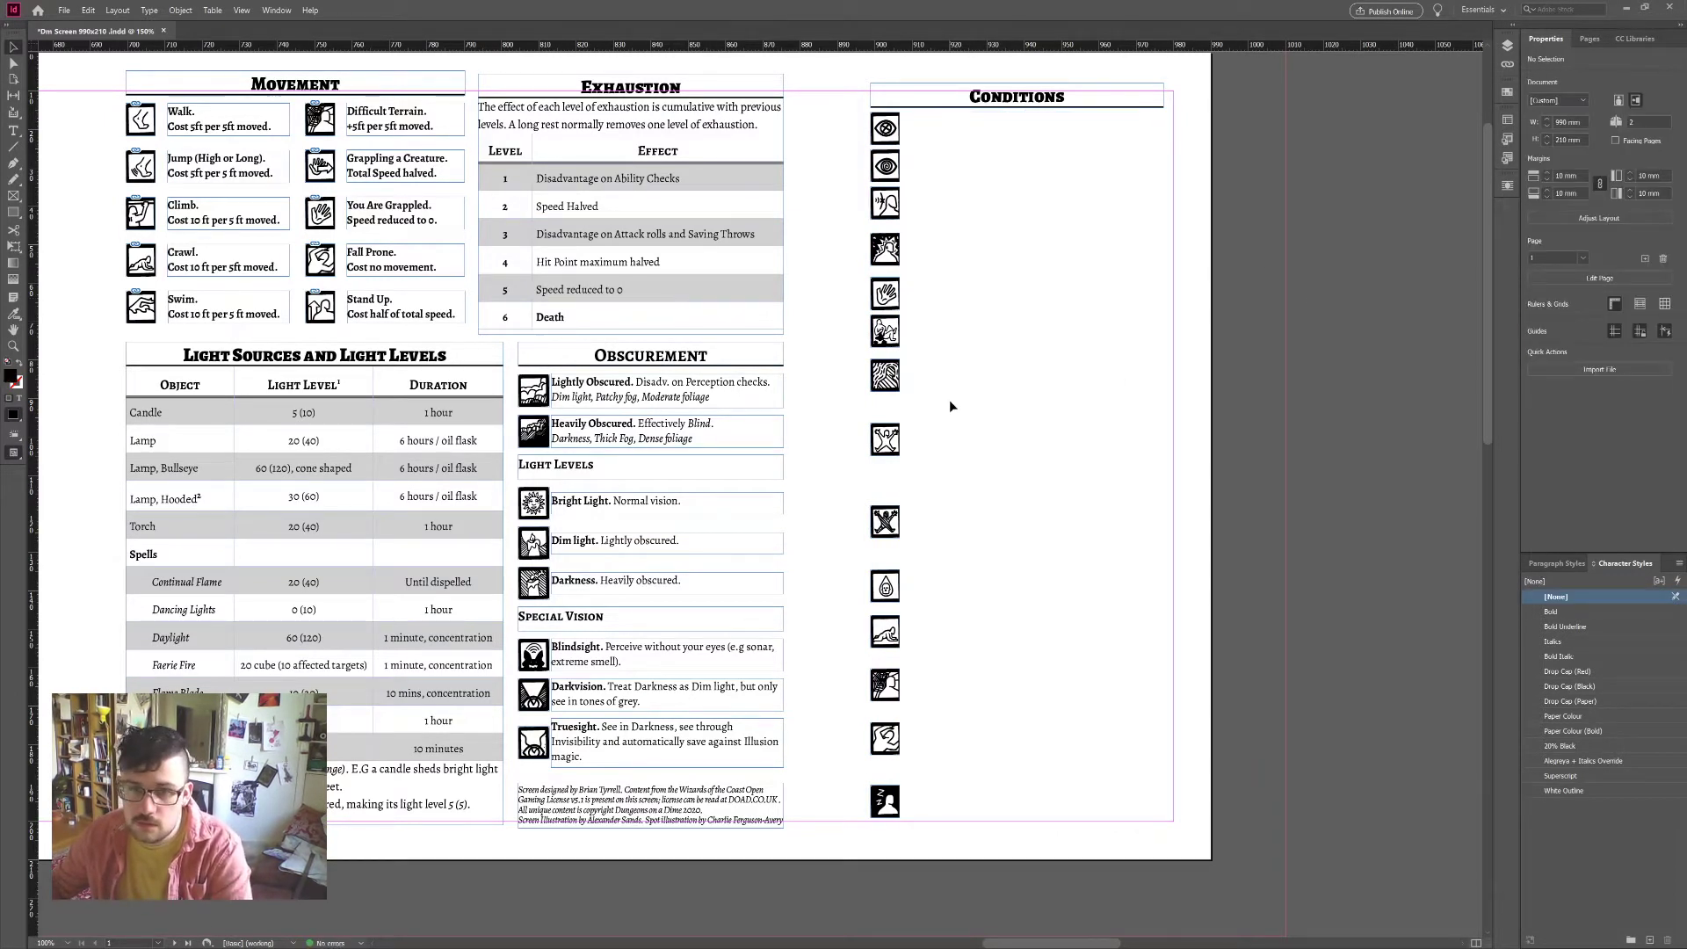
key("ctrl+z")
left_click(951, 405)
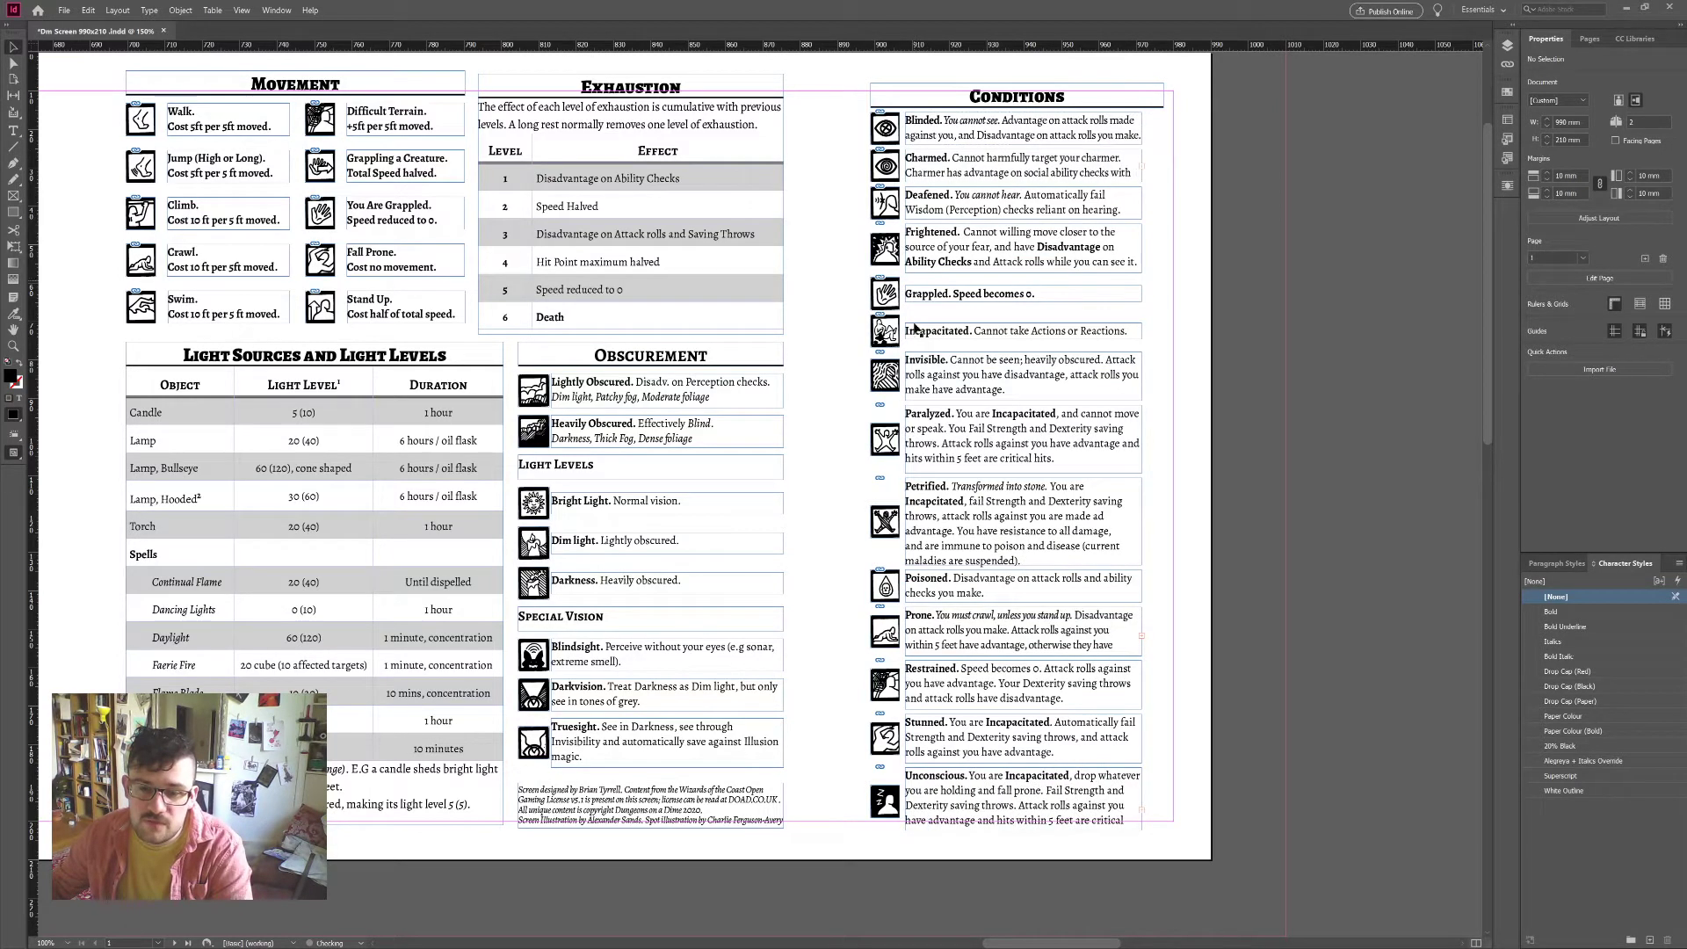
key("ctrl+z")
key("ctrl+z")
key("ctrl+z")
key("ctrl+z")
key("ctrl+z")
key("ctrl+z")
key("ctrl+z")
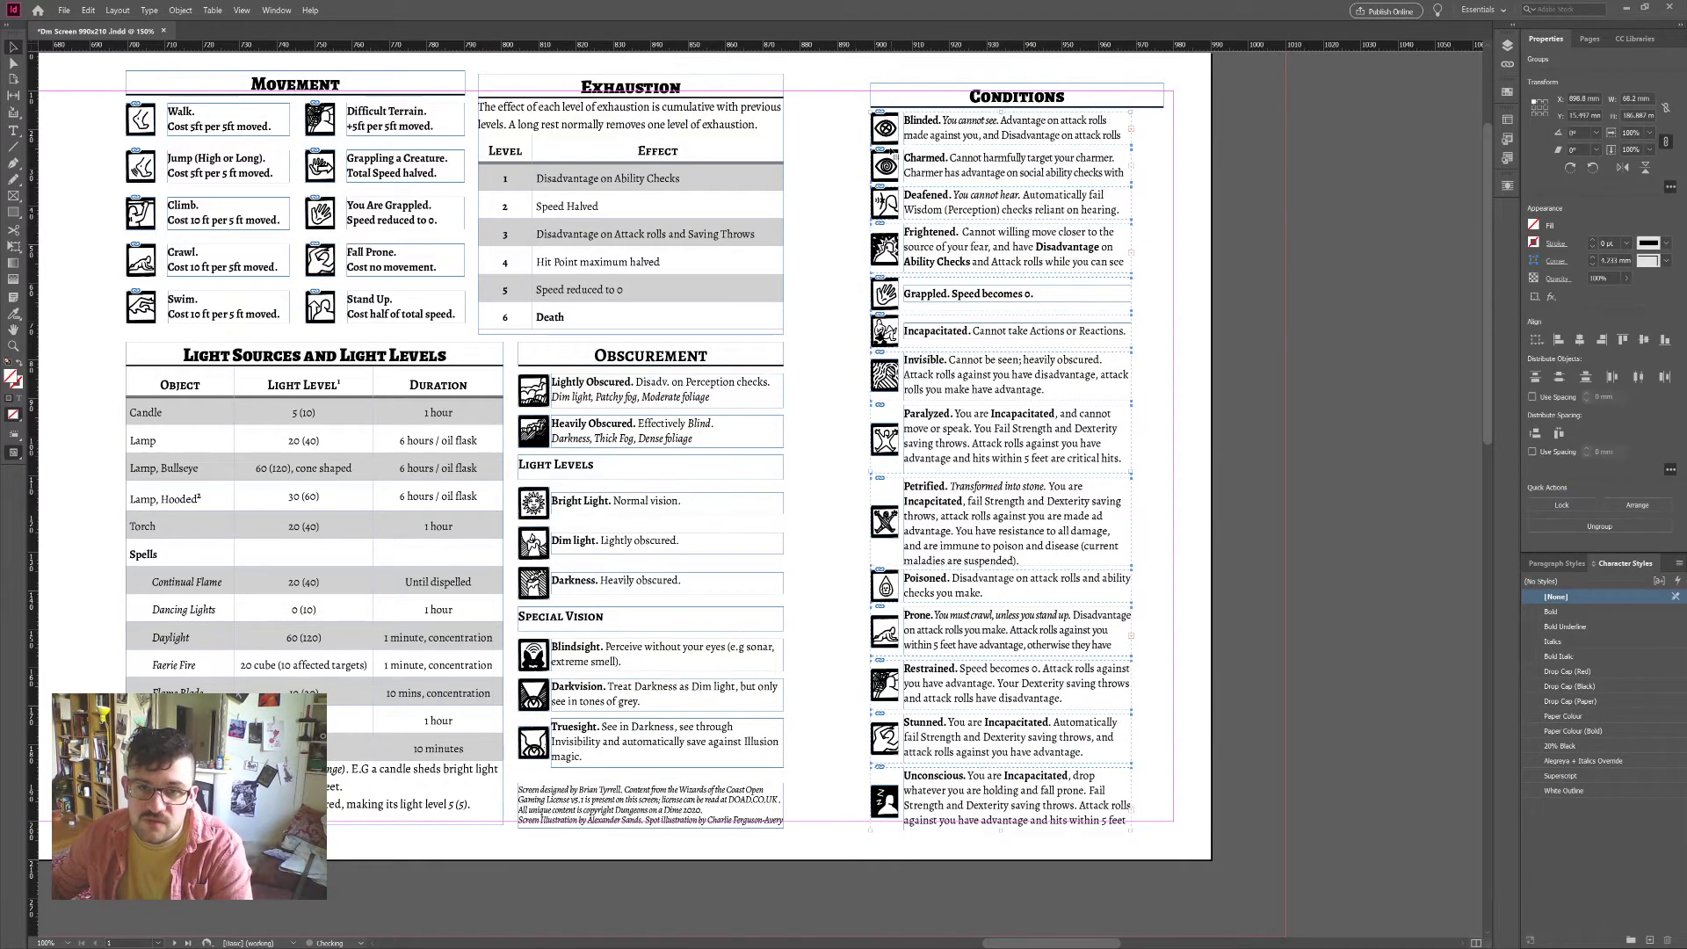
Step: Cut the condition text frames, leaving the icons in place
double_click(892, 213)
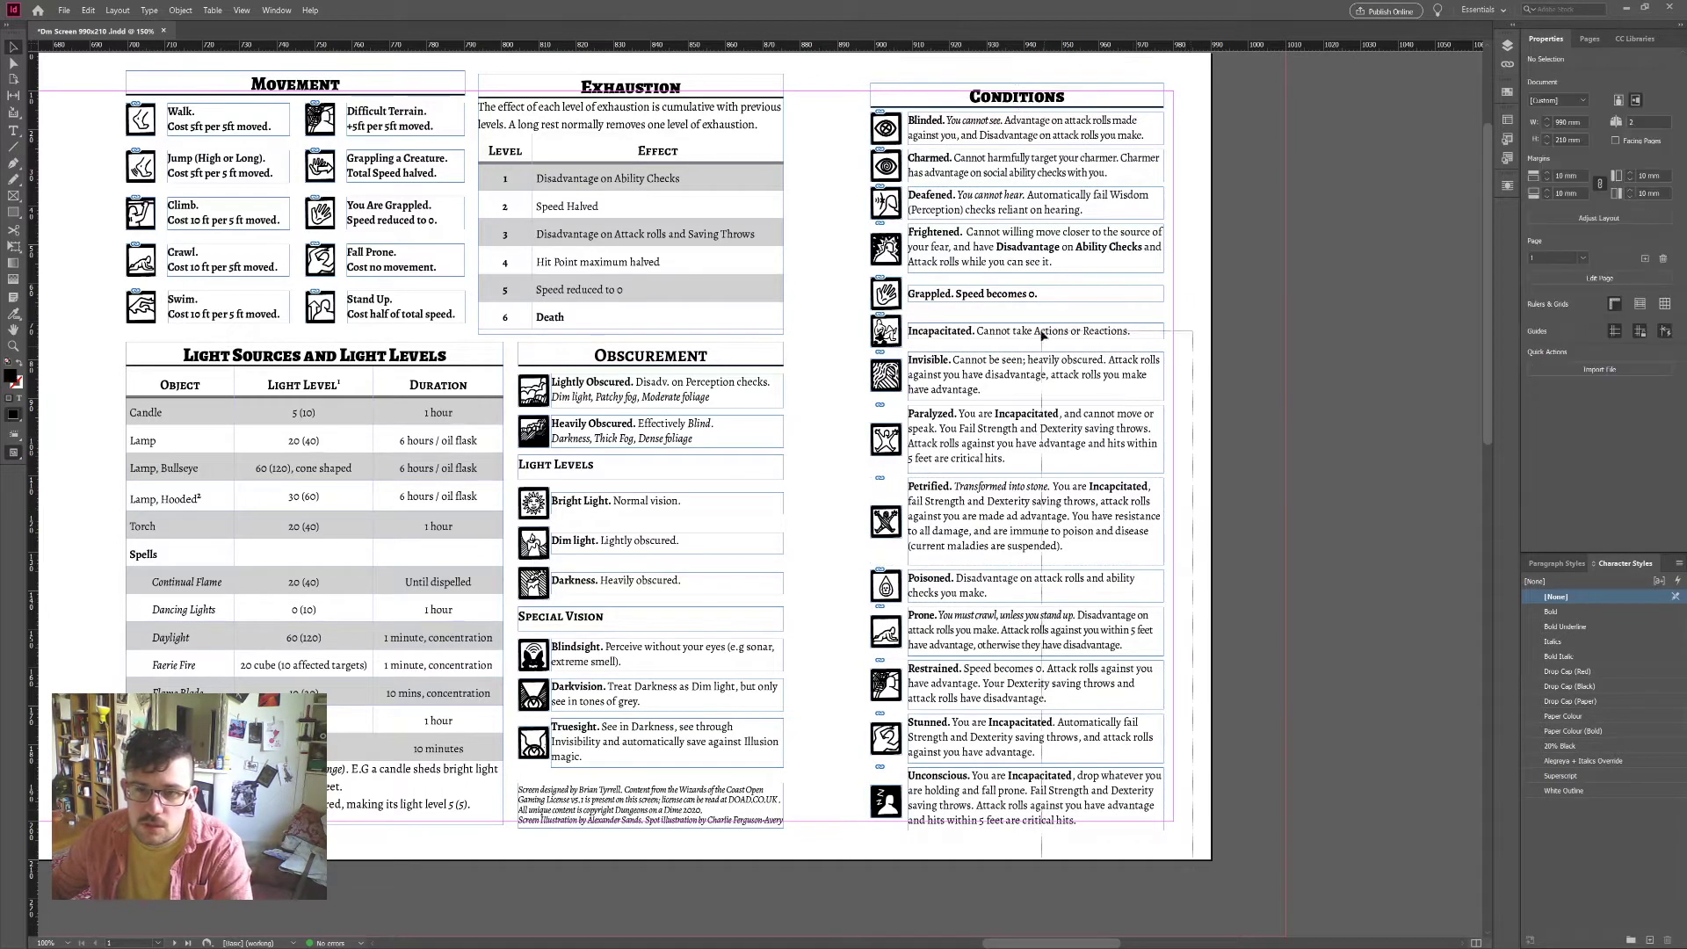
left_click(987, 136)
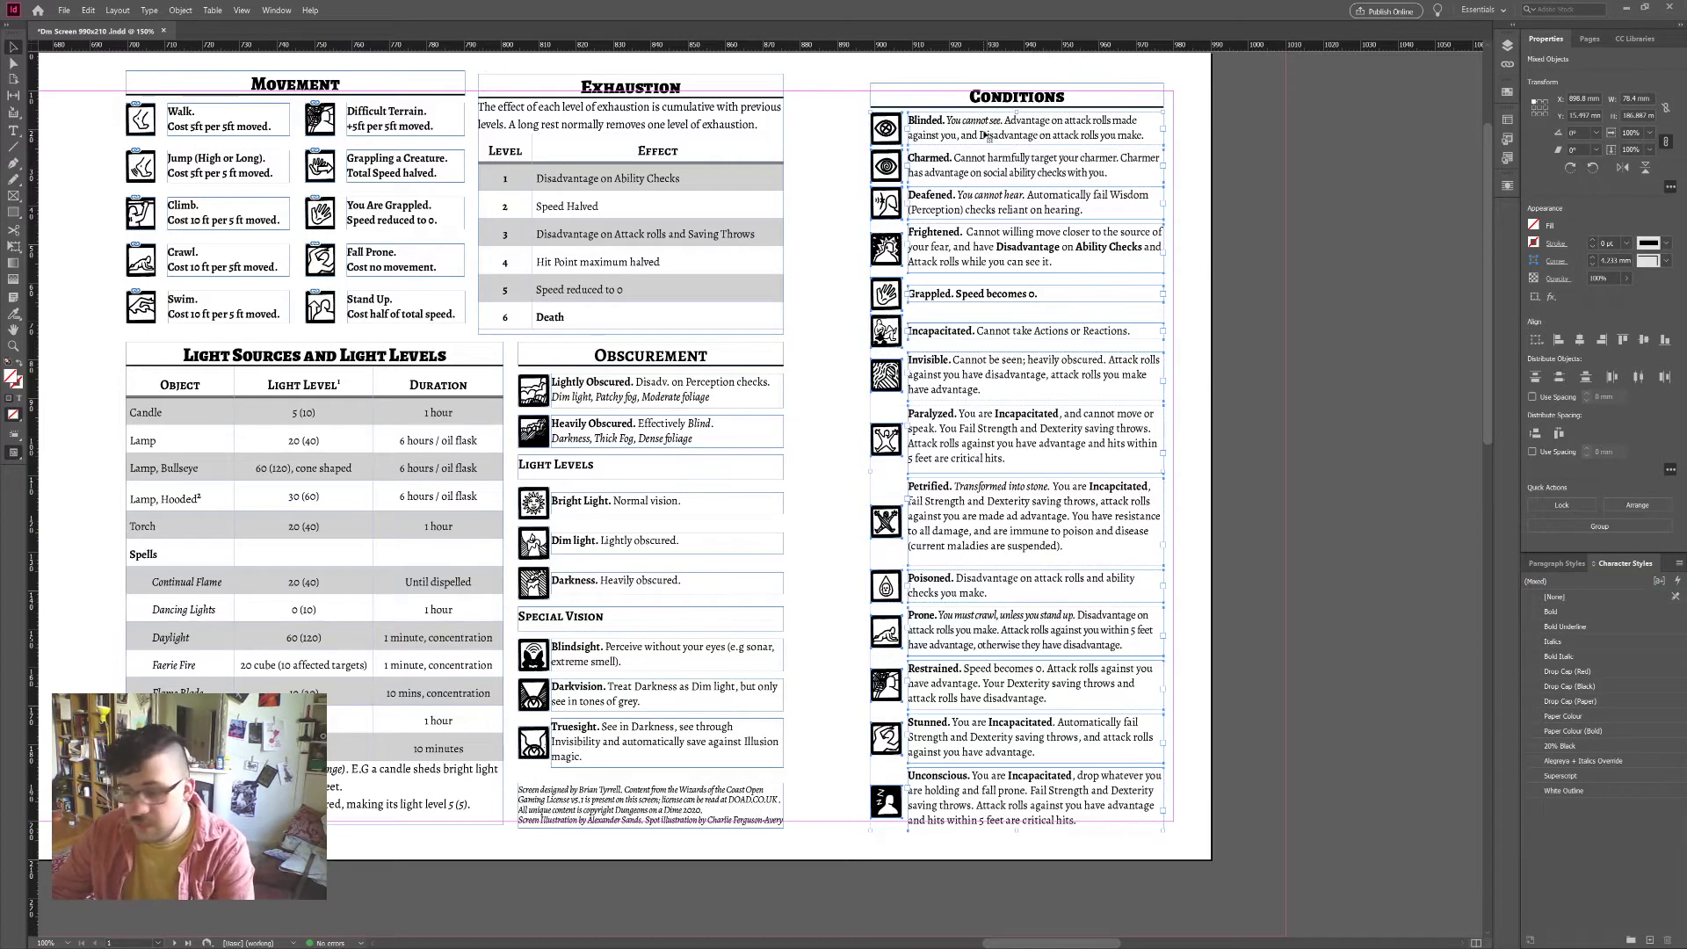
key("Delete")
key("ctrl+z")
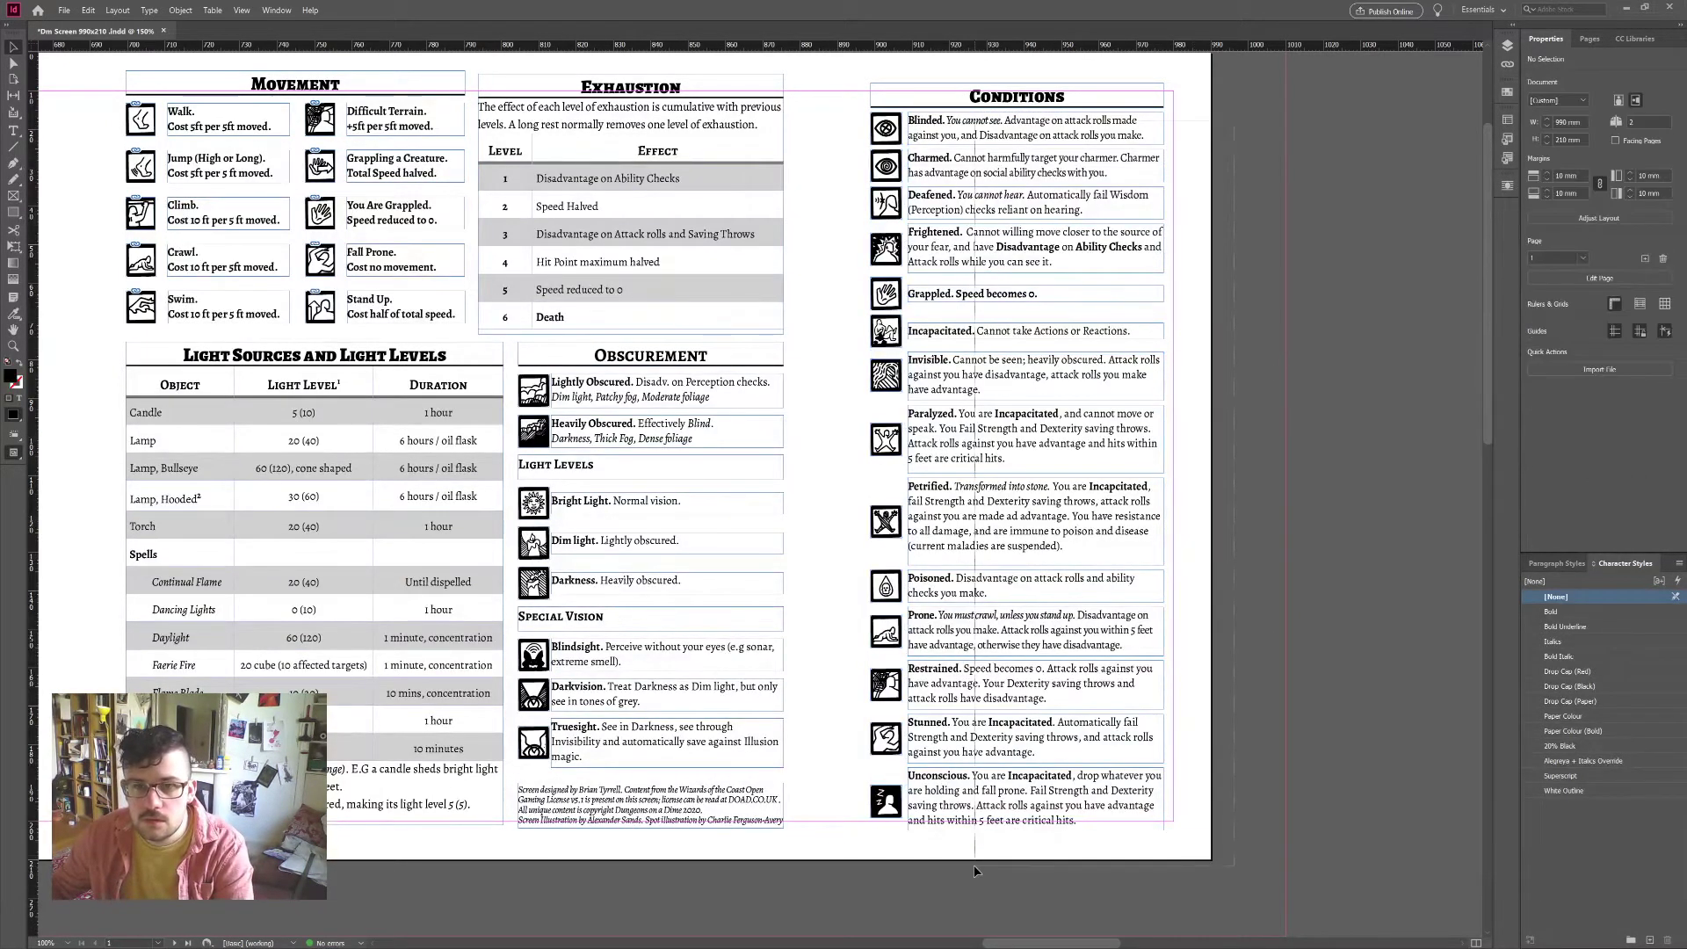
key("ctrl+shift+z")
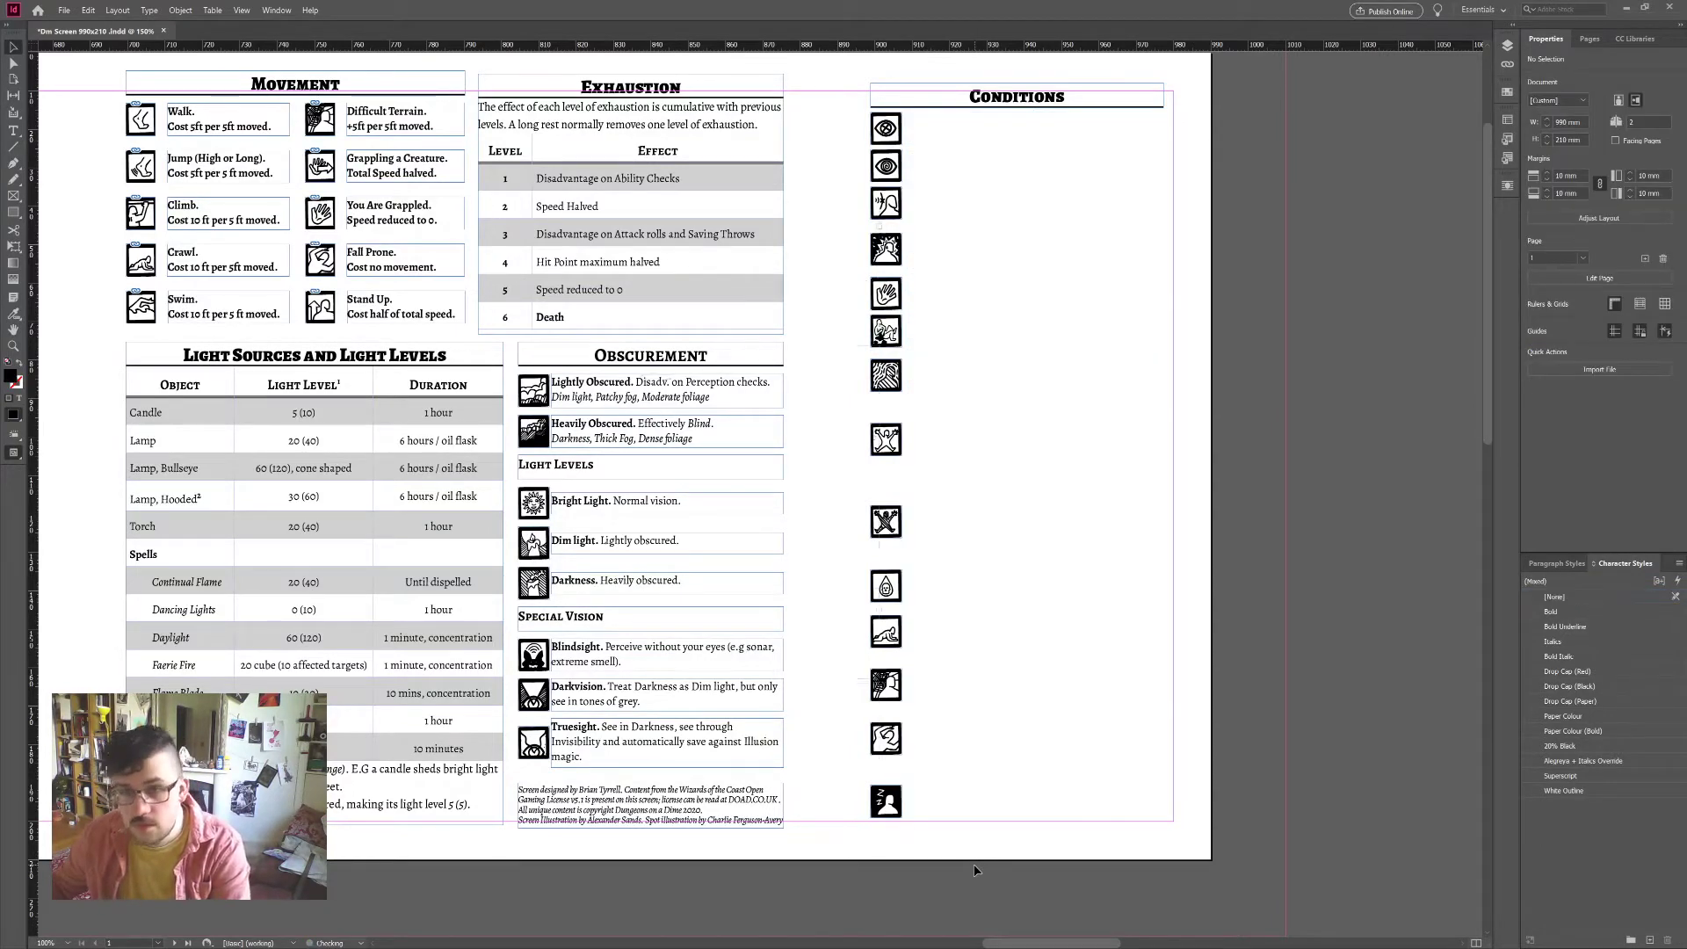
Step: Paste the condition text frames back and align them beside their icons
key("ctrl+v")
left_click_drag(822, 158, 1125, 134)
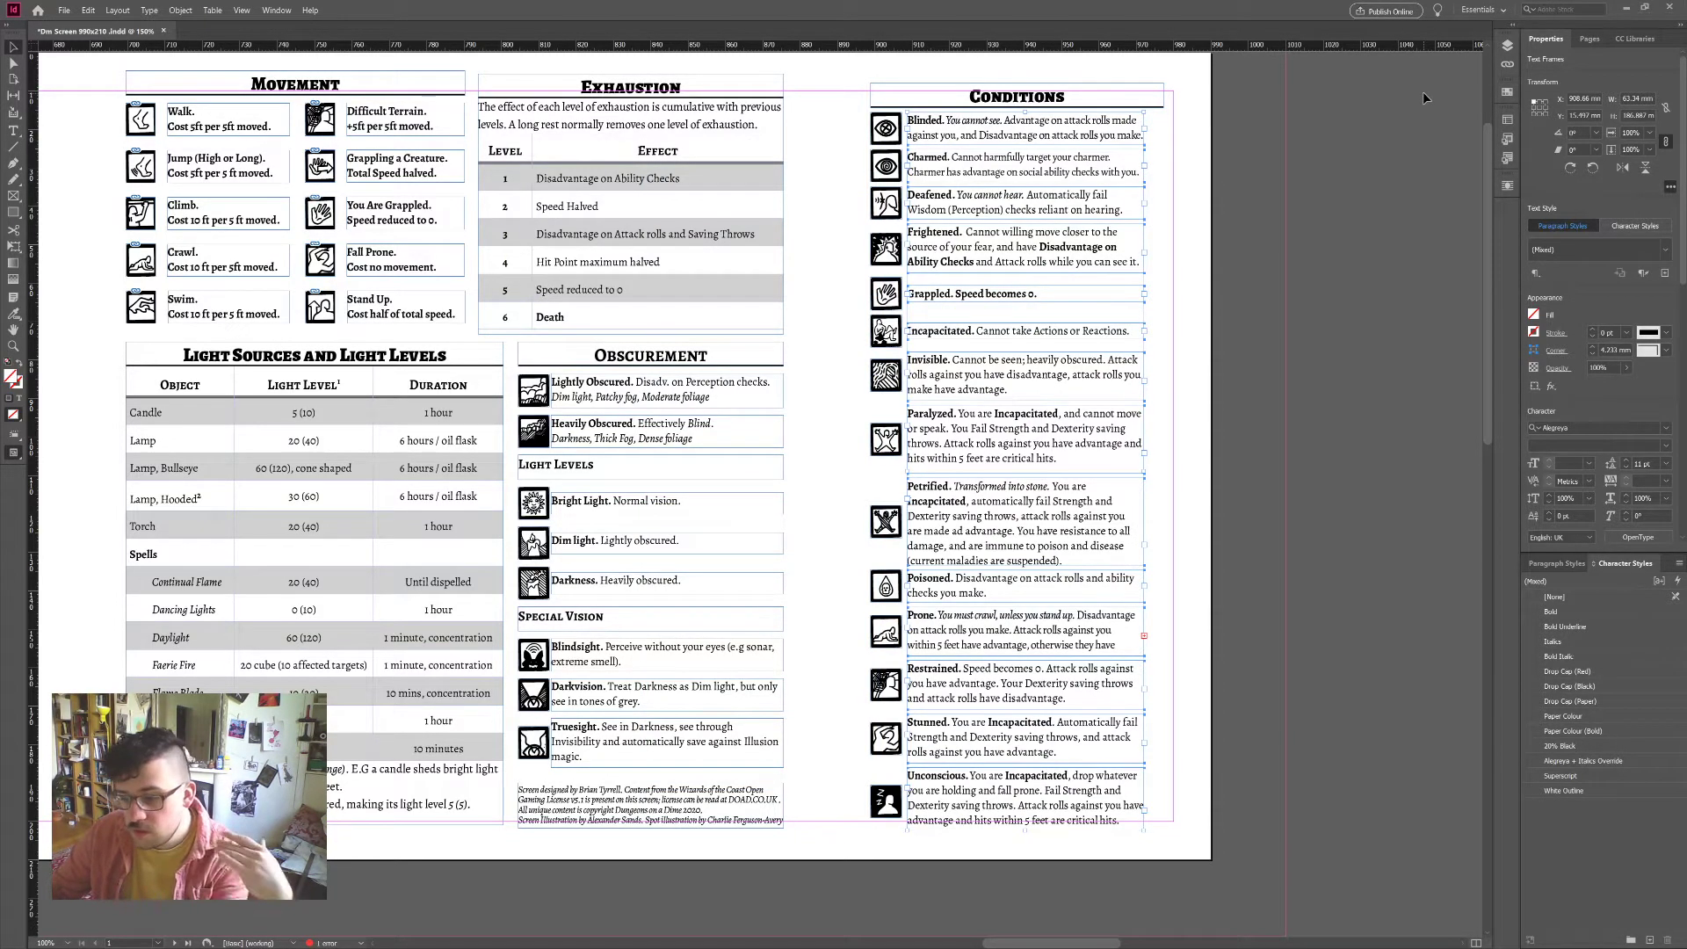
key("Down")
key("Down")
key("Down")
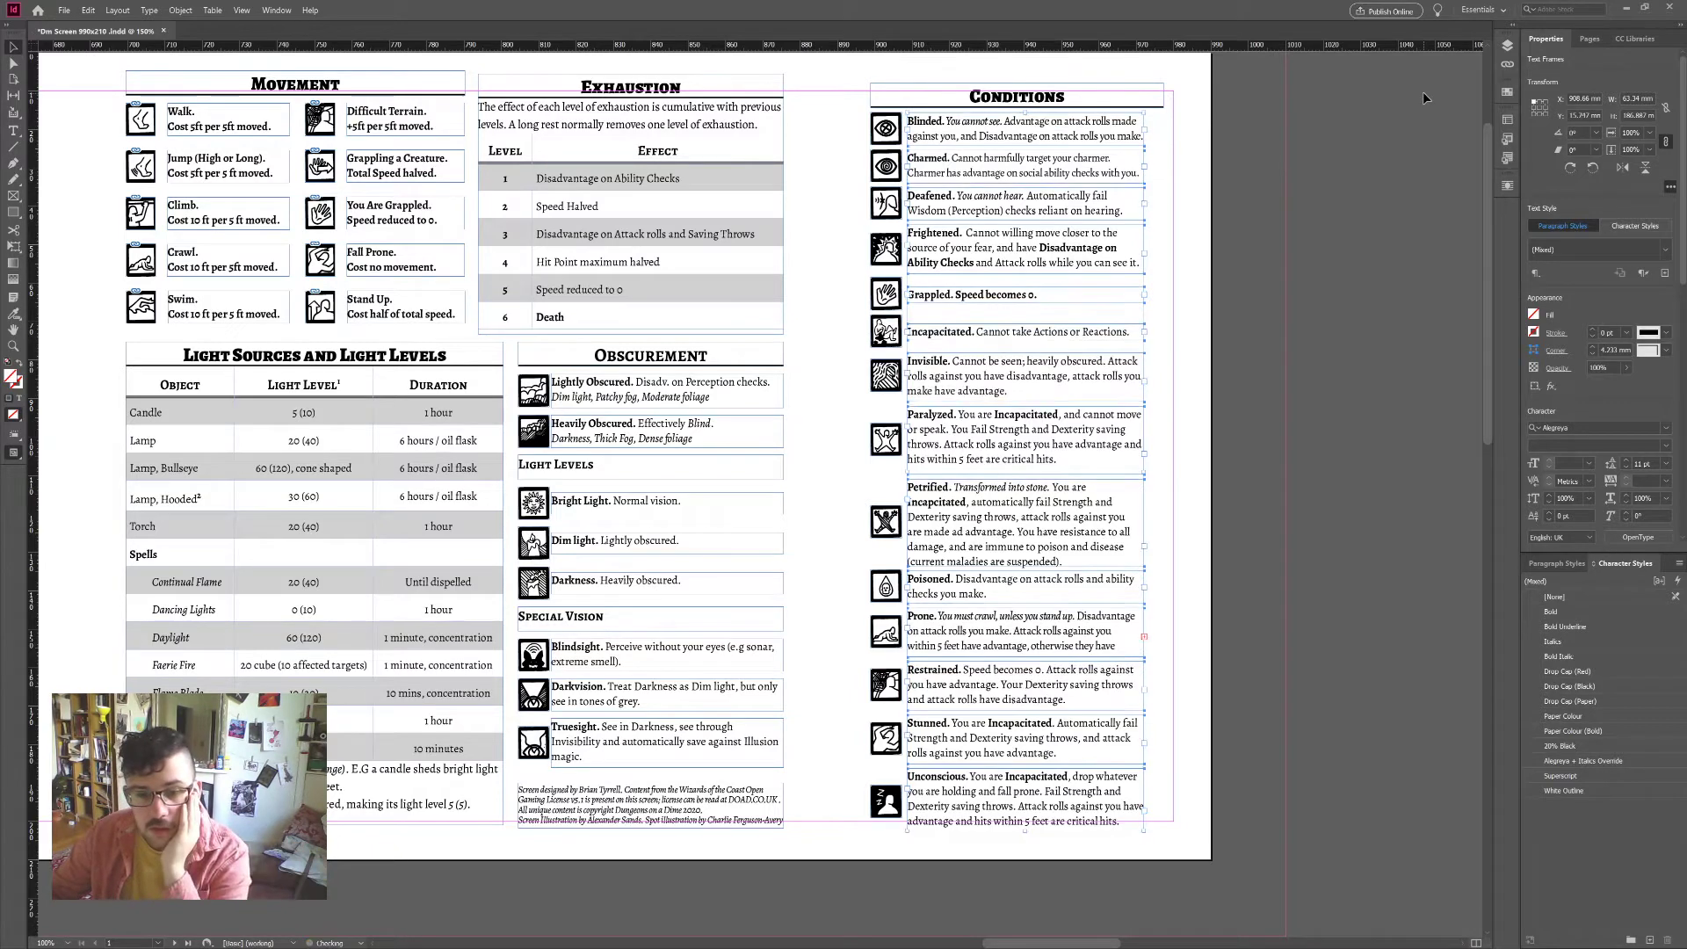
key("Up")
key("Up")
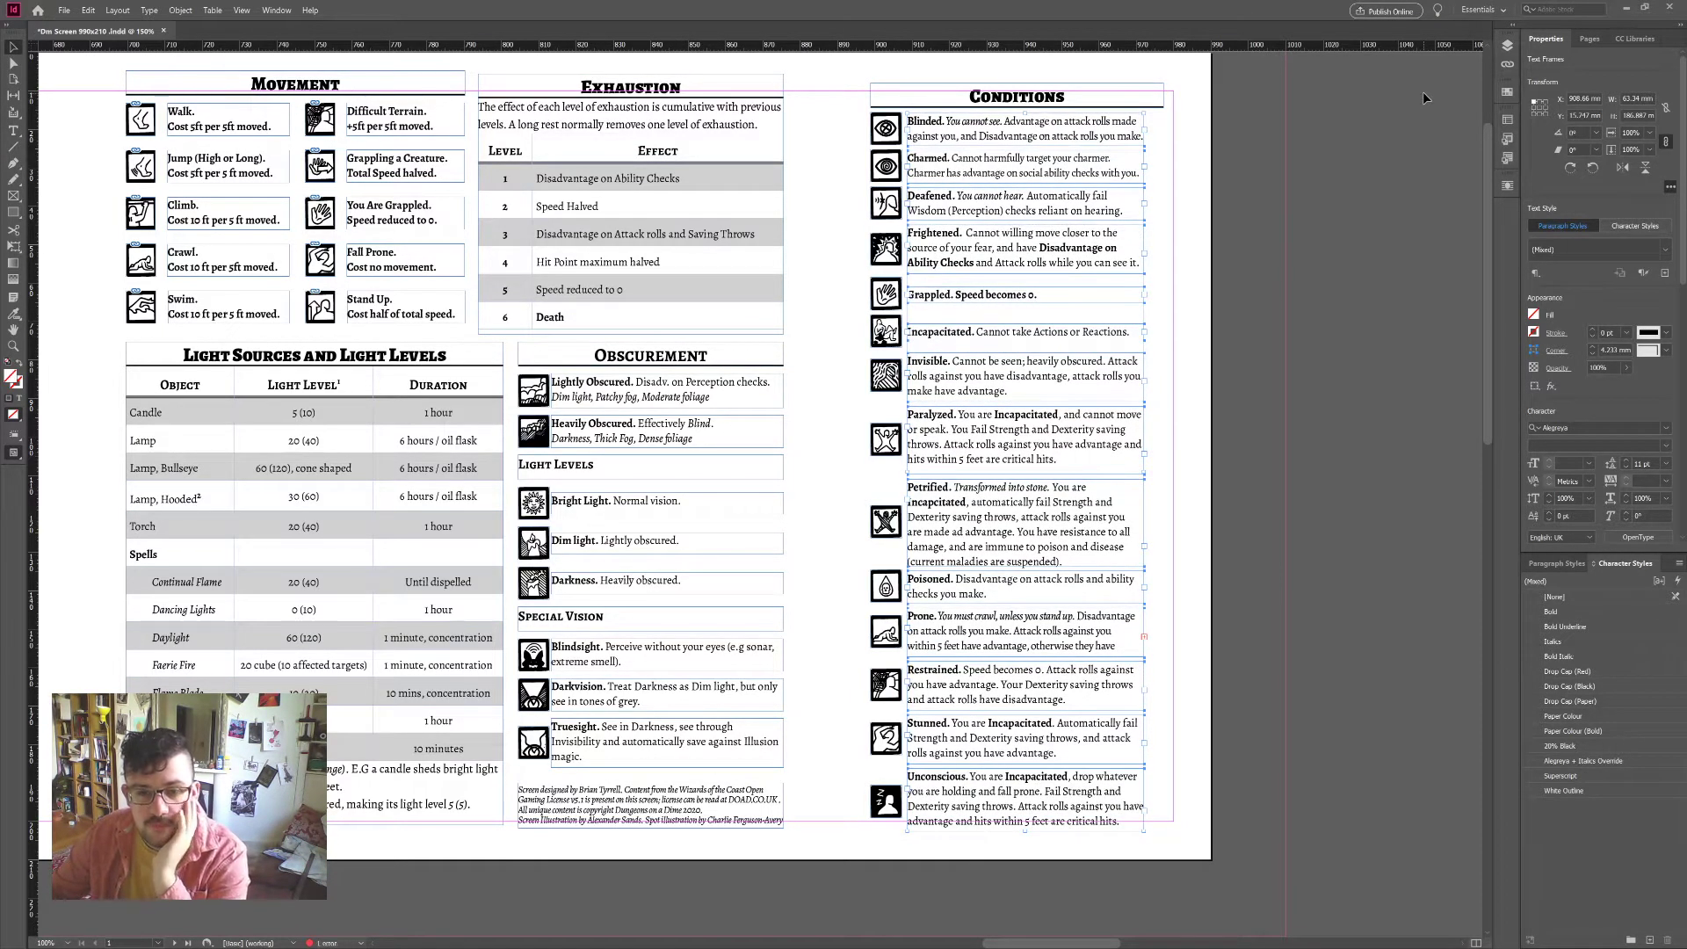
key("Up")
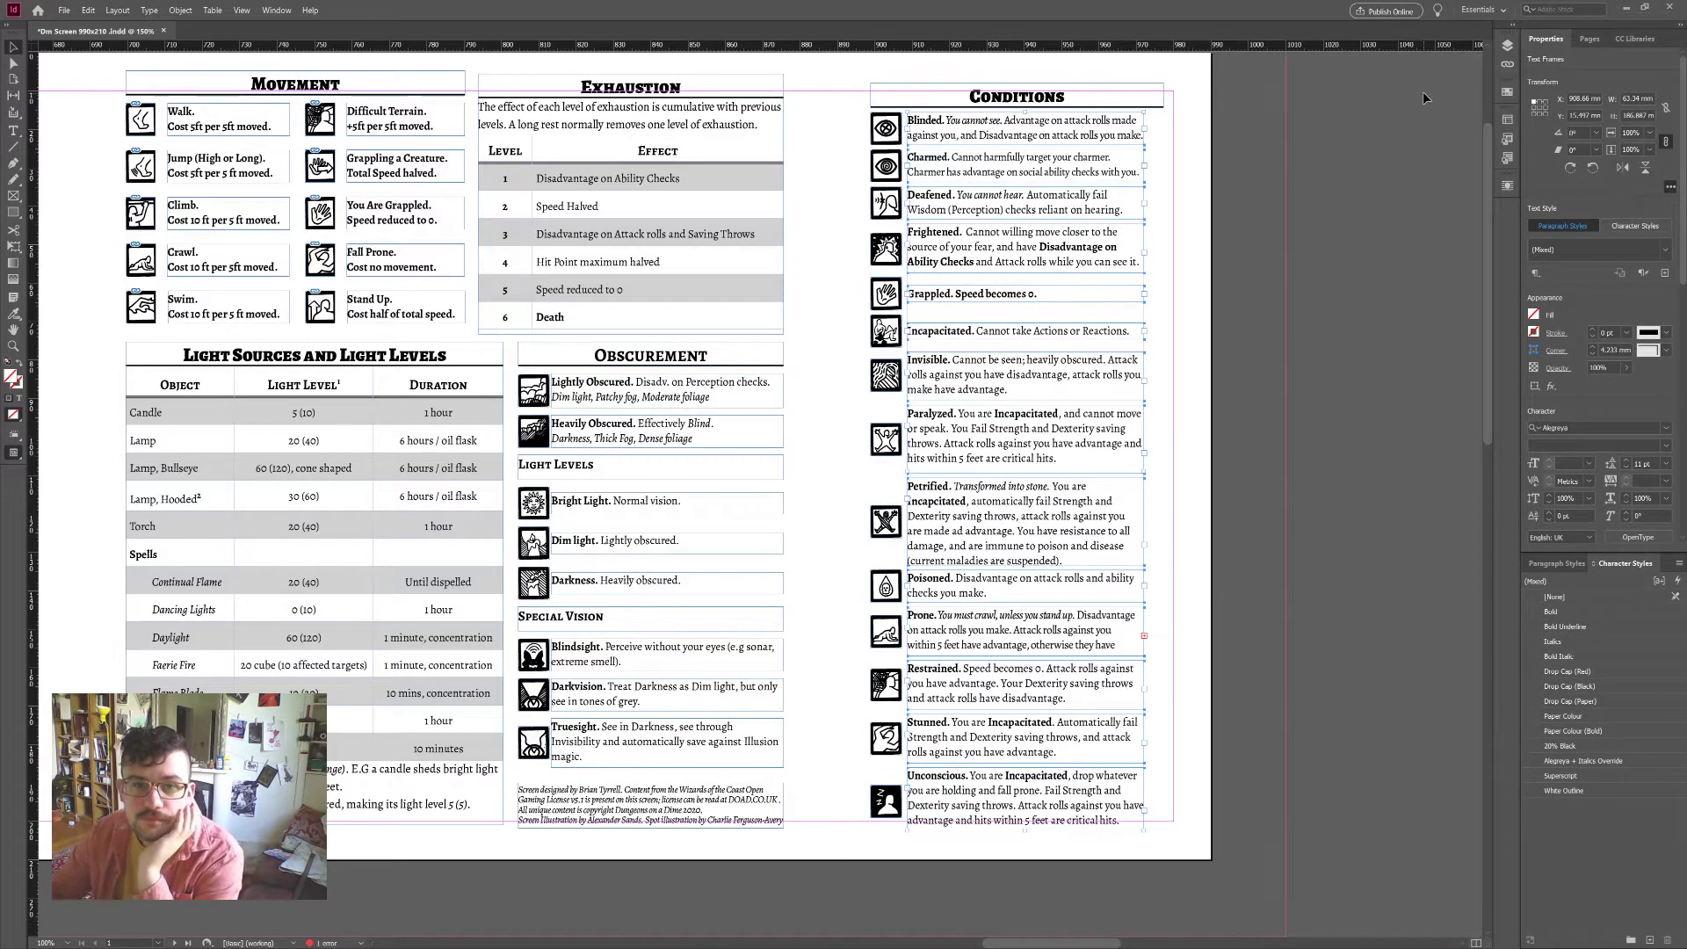
left_click(1423, 92)
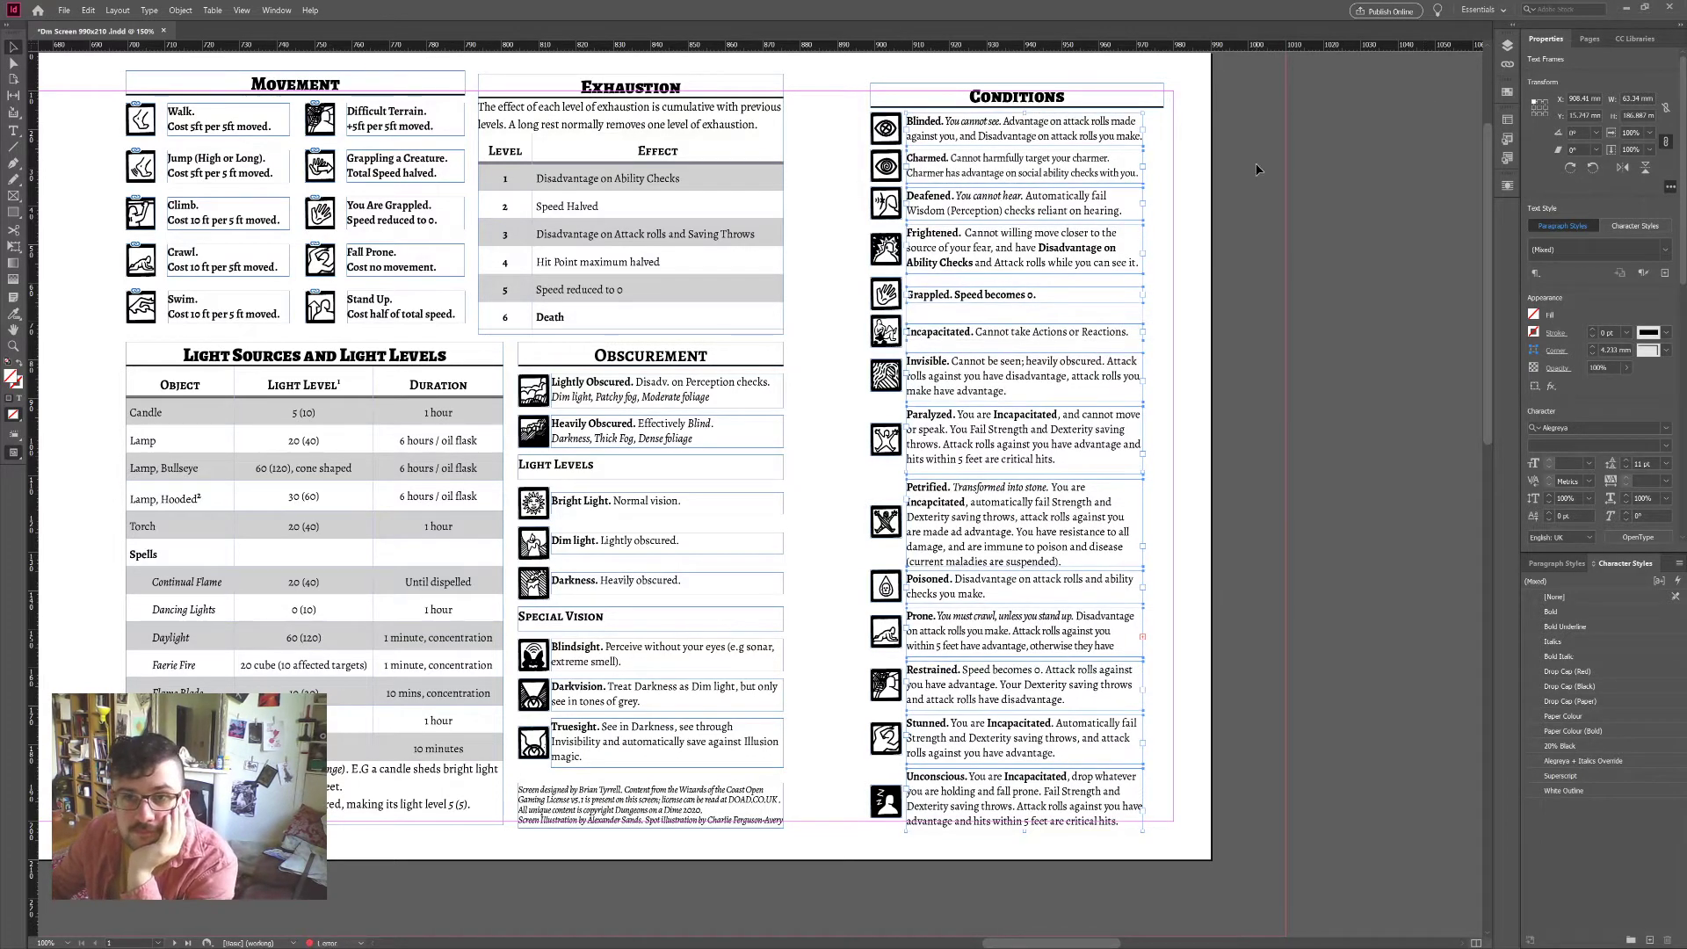
Step: Align the Blinded, Charmed and Deafened text frames vertically with their icons, grouping Deafened
left_click(946, 130)
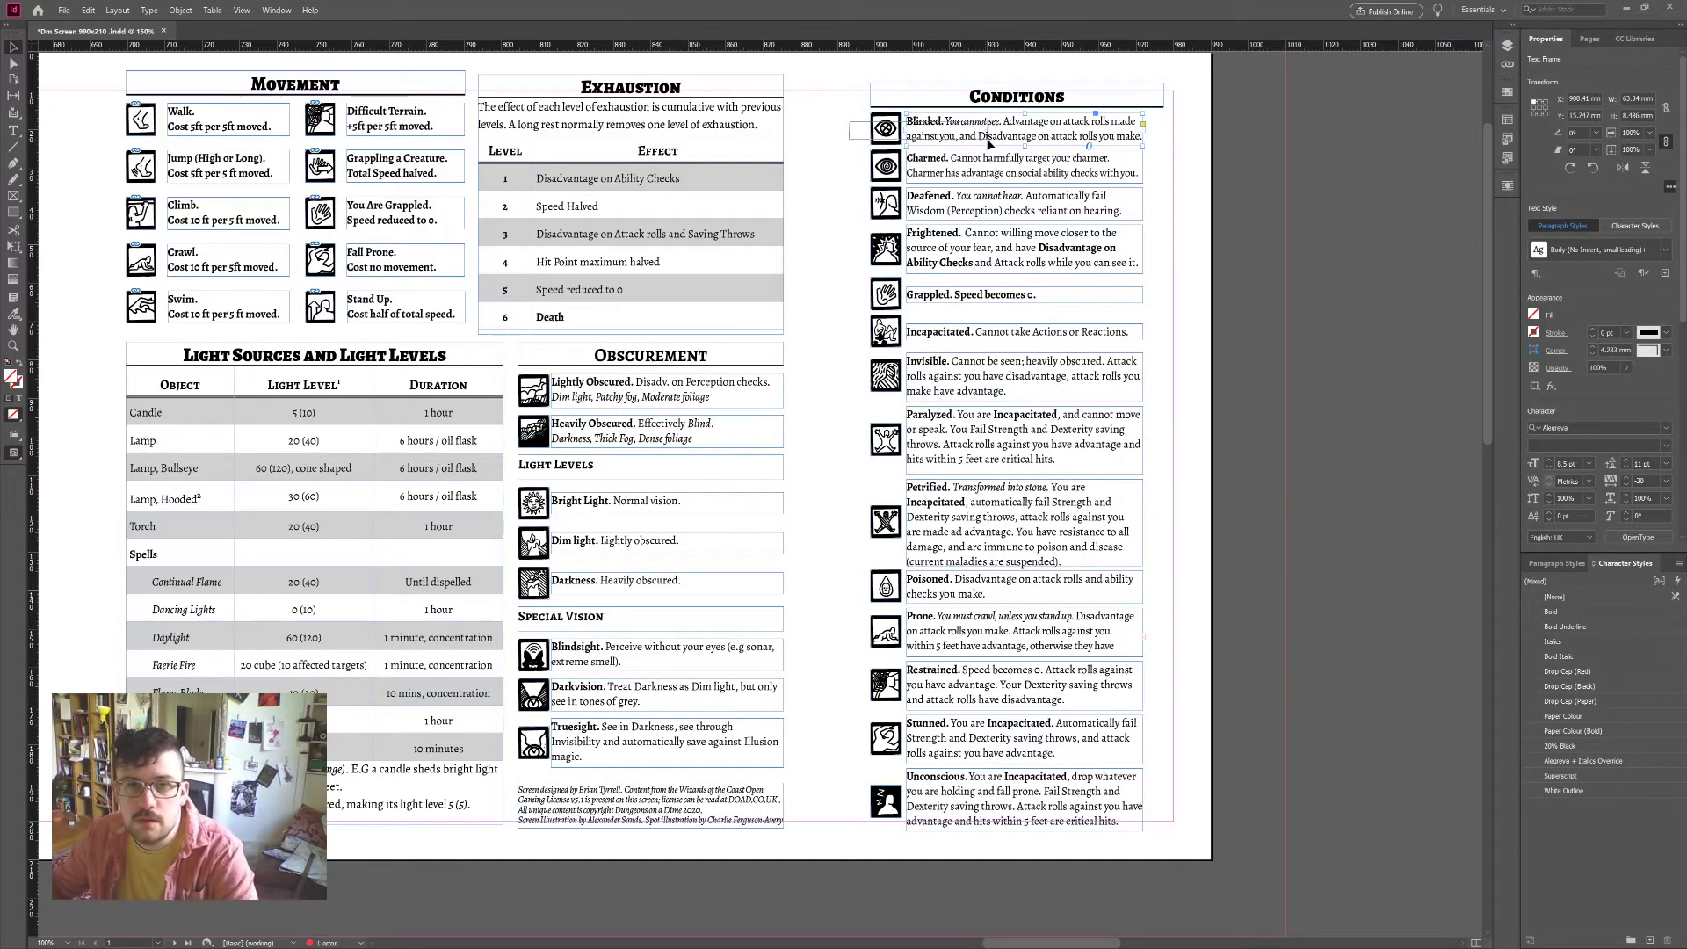
left_click(885, 130, "shift")
left_click(1646, 341)
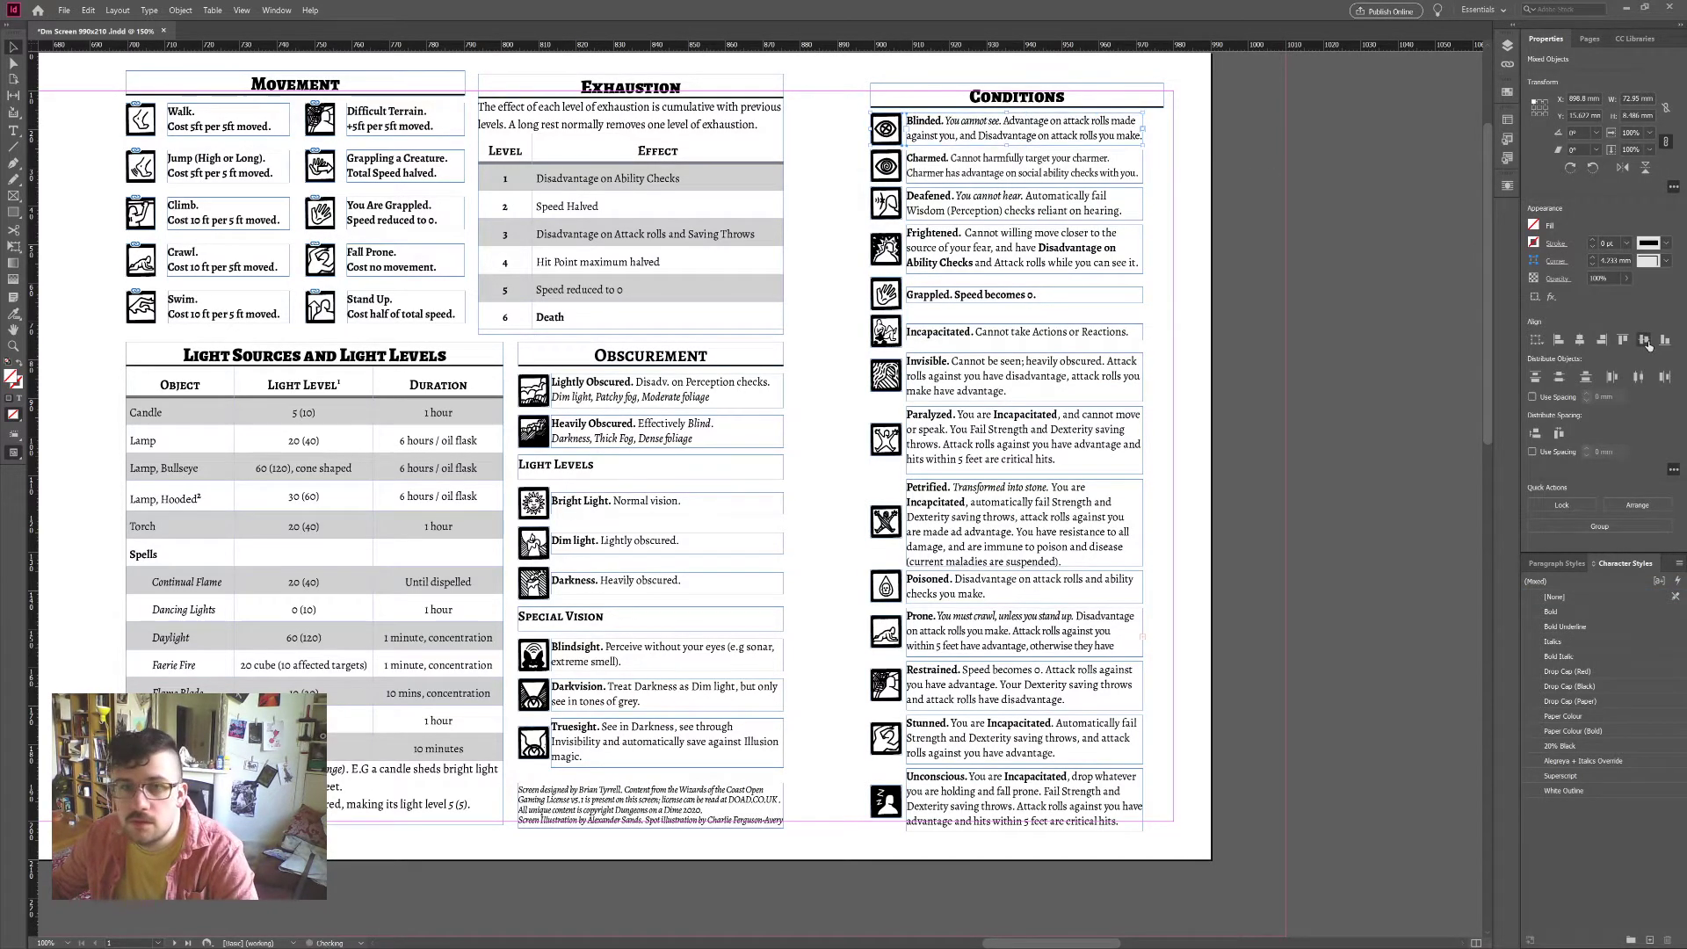
left_click(992, 181)
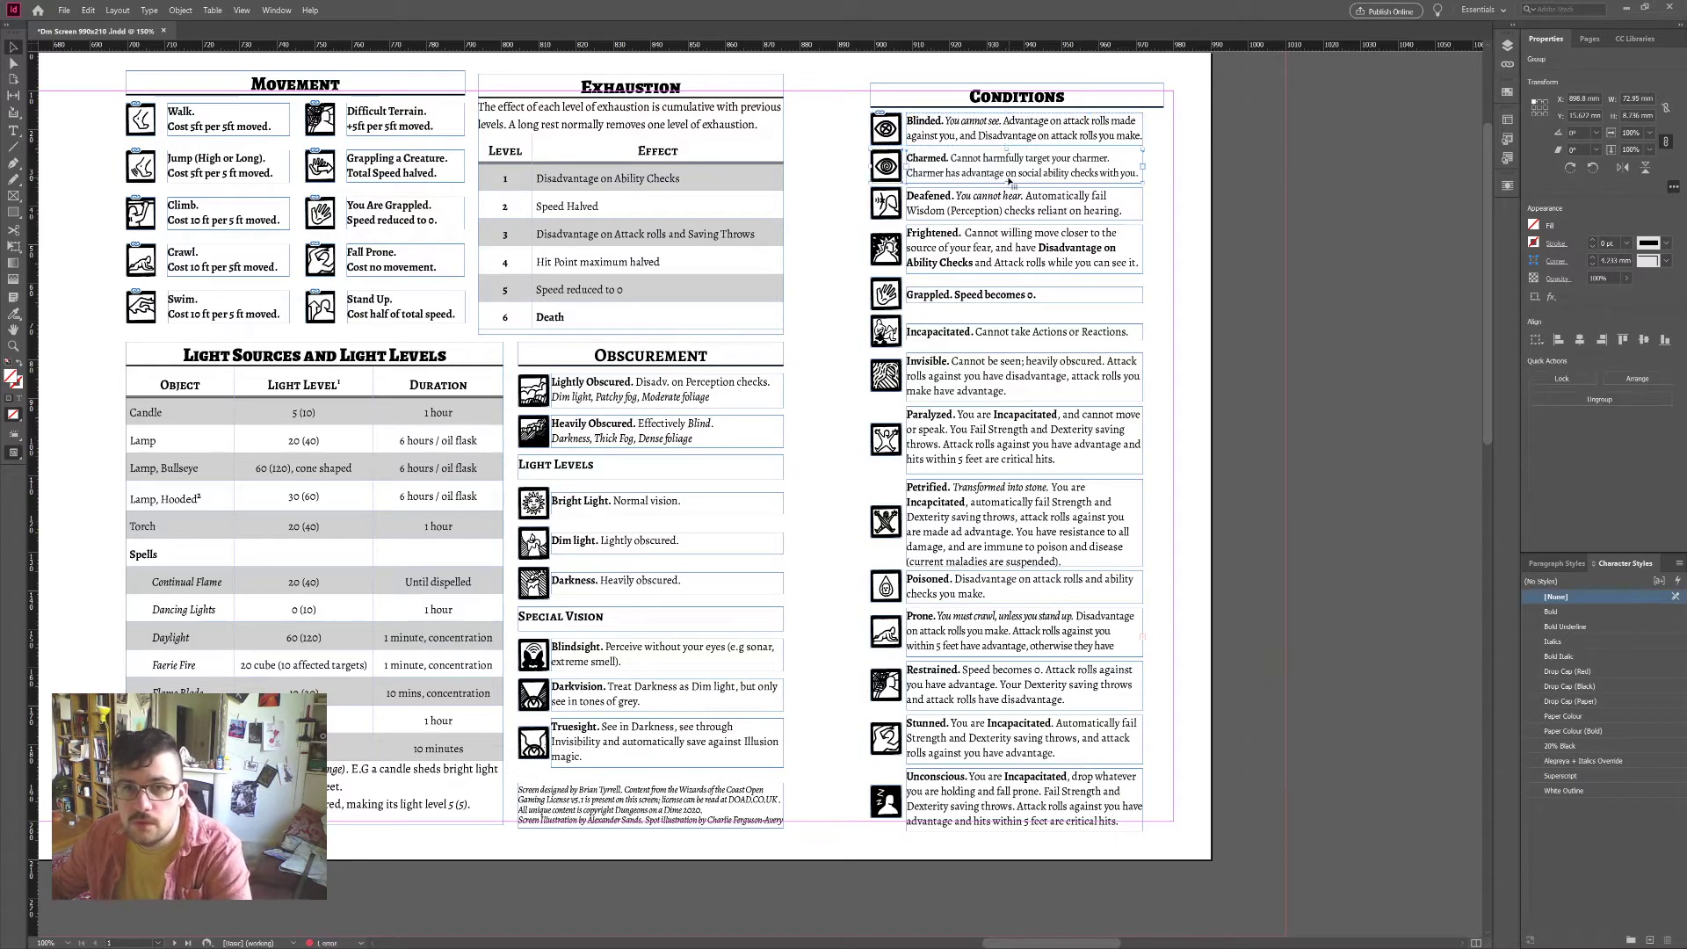
left_click(1646, 341)
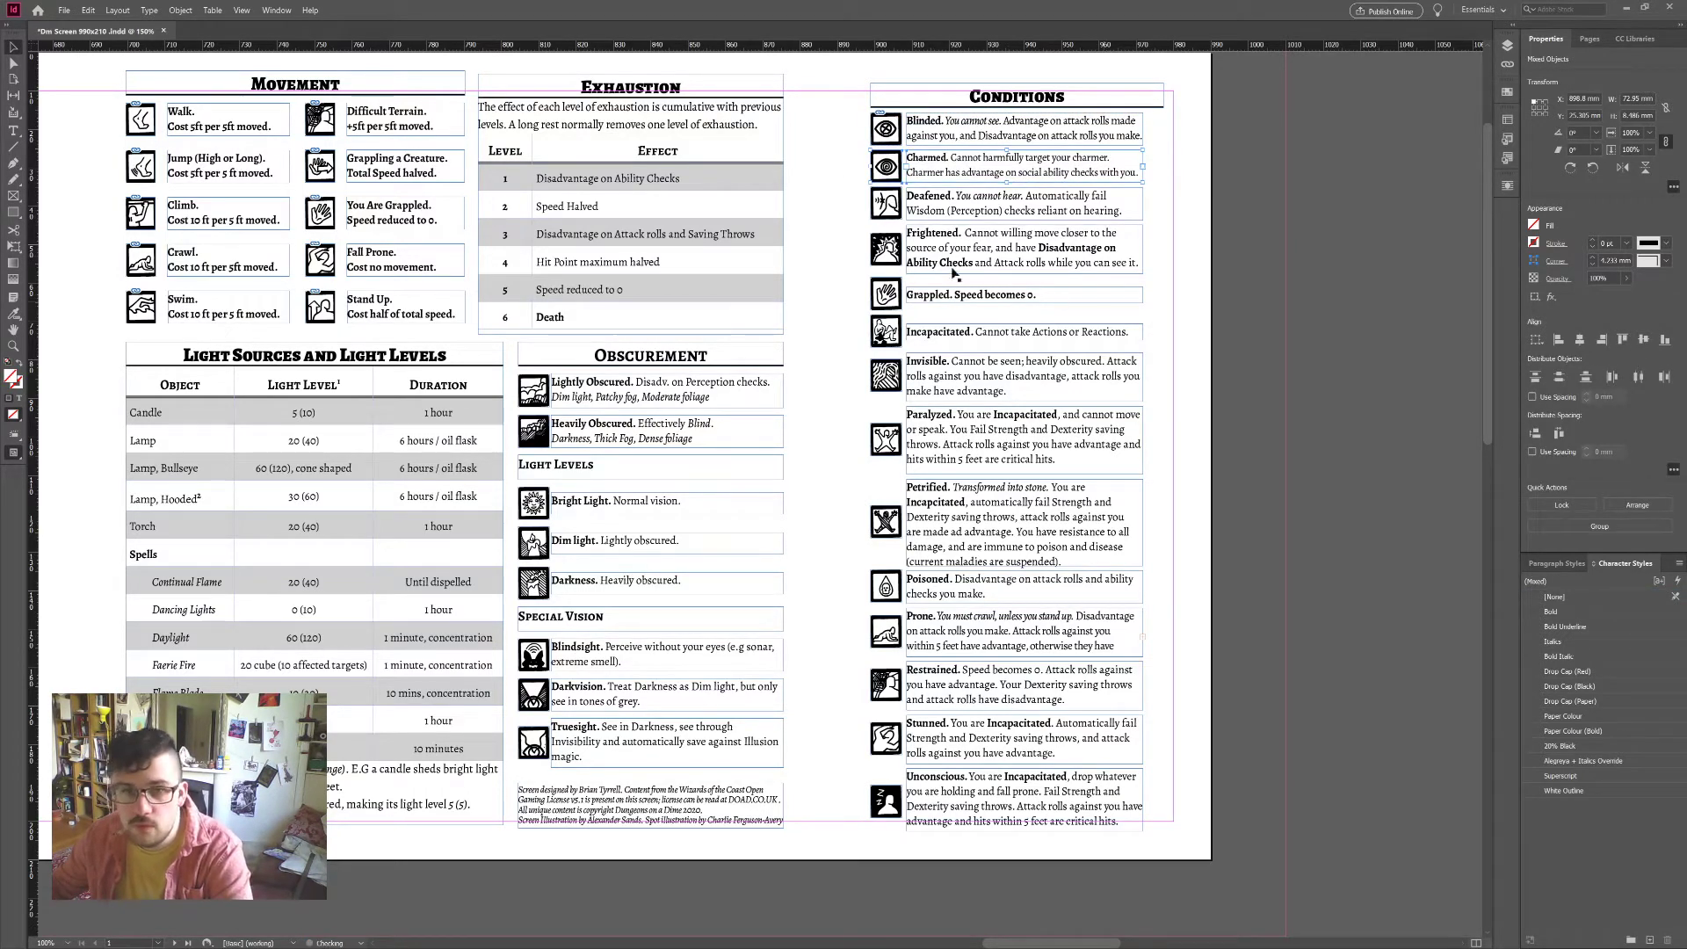
left_click(1020, 208)
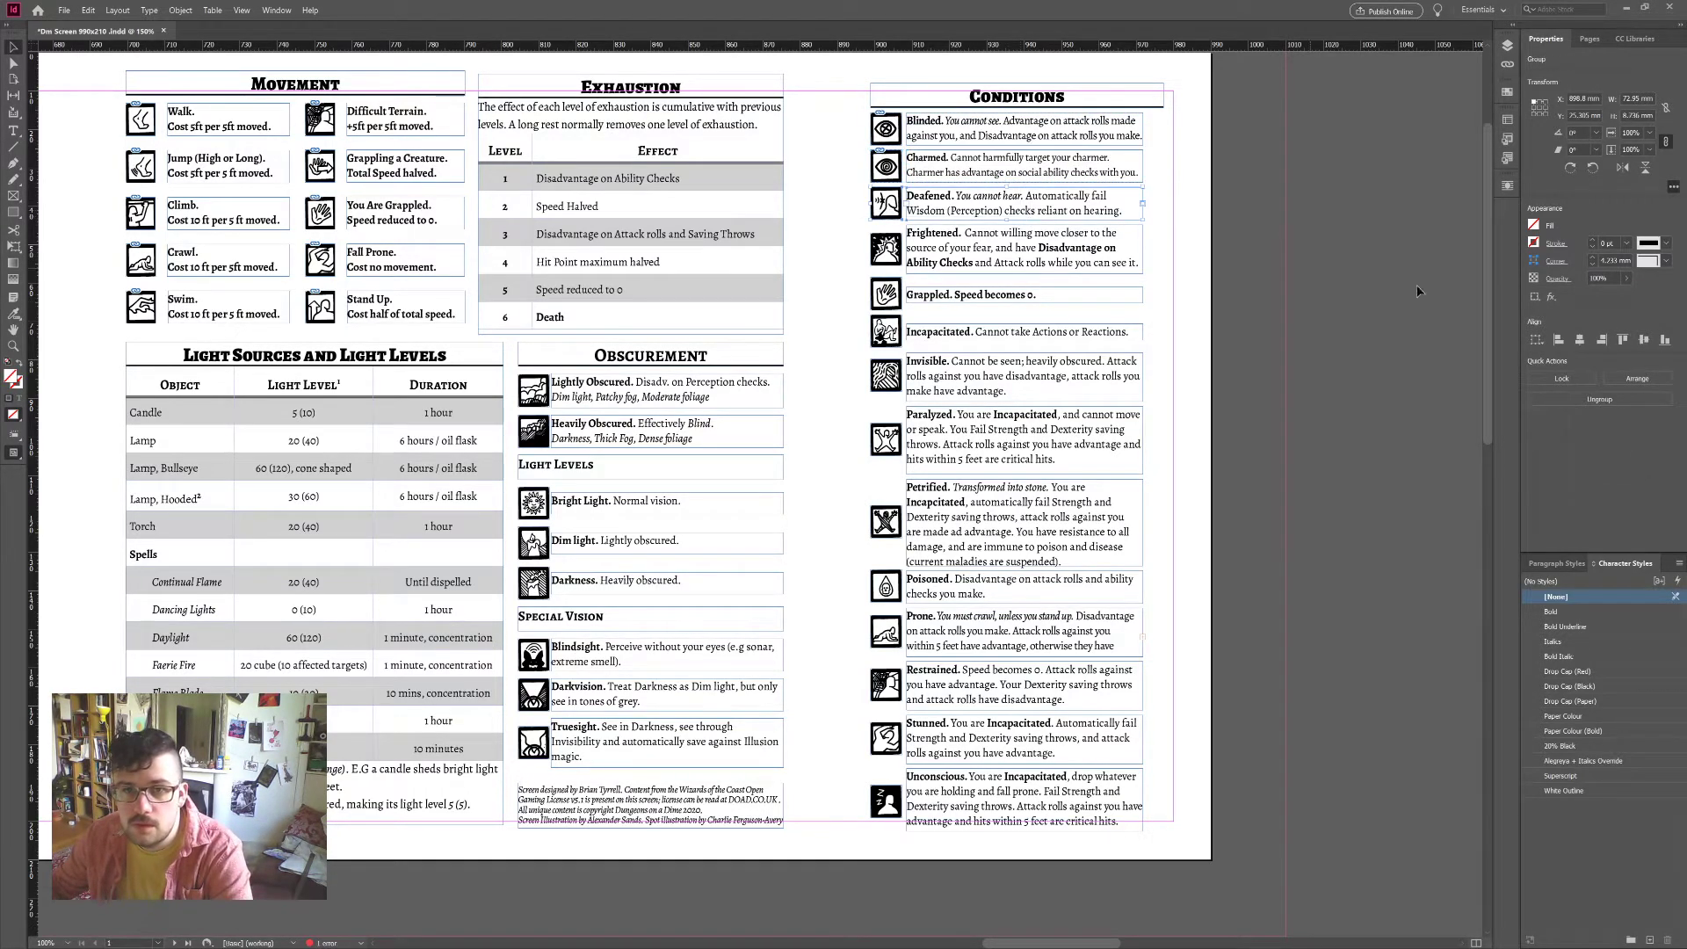
left_click(1646, 341)
key("ctrl+g")
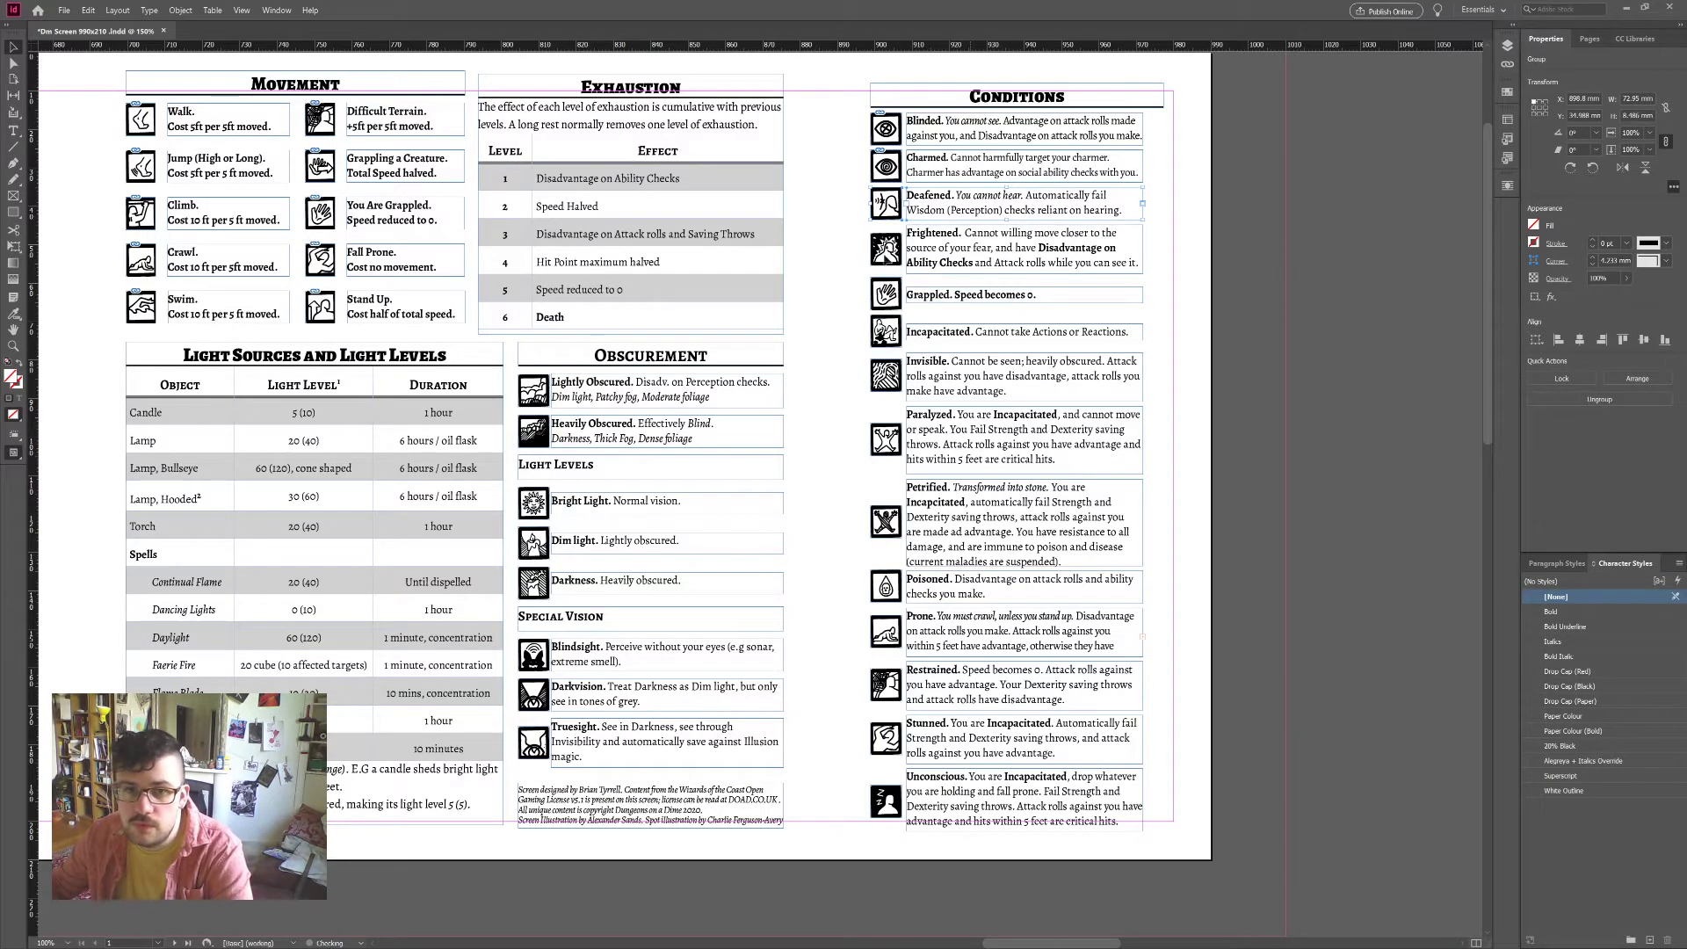
Step: Centre and group the Grappled, Incapacitated and Invisible icons with their text frames
left_click(879, 264)
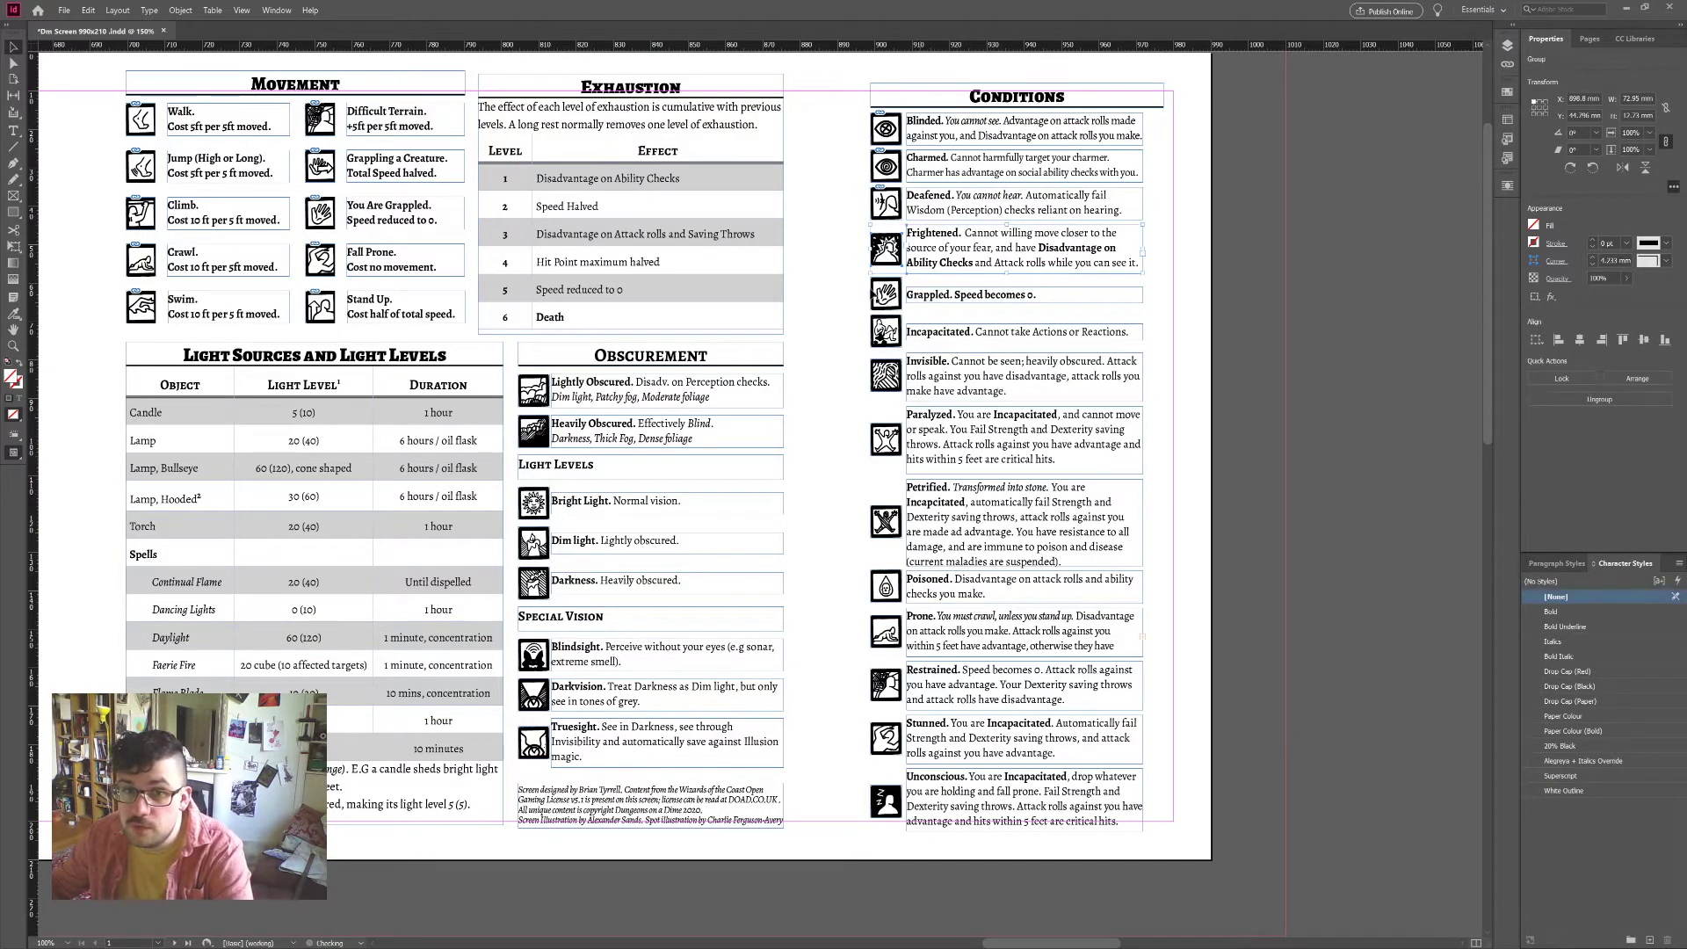
left_click(886, 294)
left_click(971, 295, "shift")
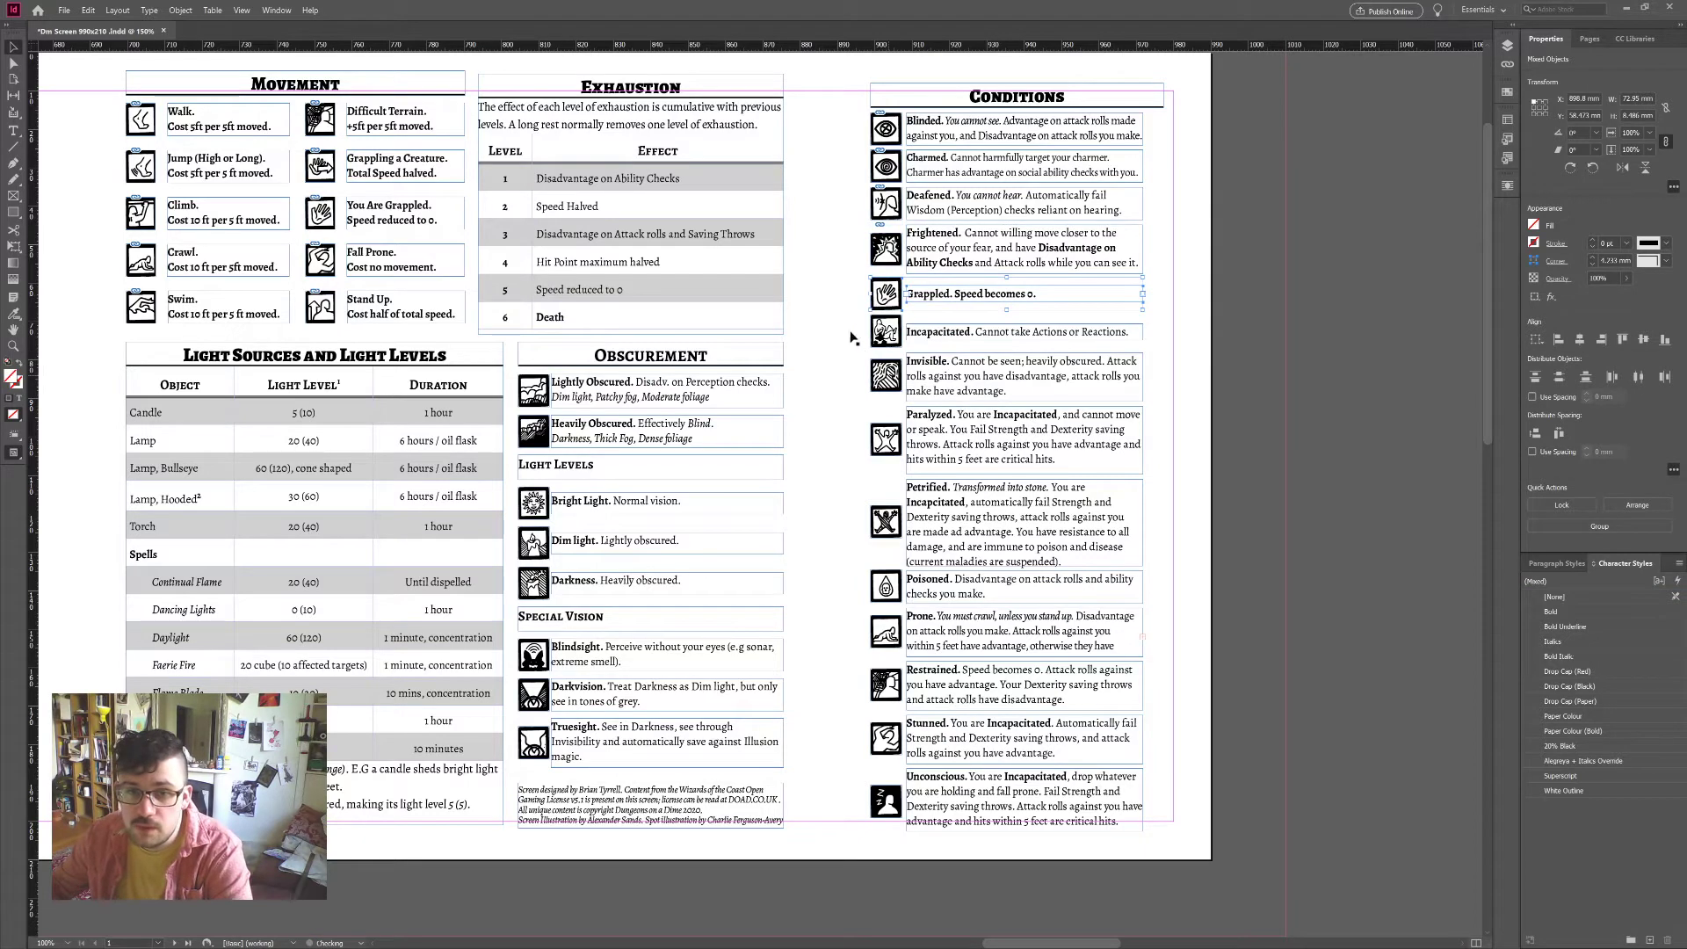
key("ctrl+g")
left_click(886, 332)
left_click(971, 331, "shift")
left_click(1645, 341)
key("ctrl+g")
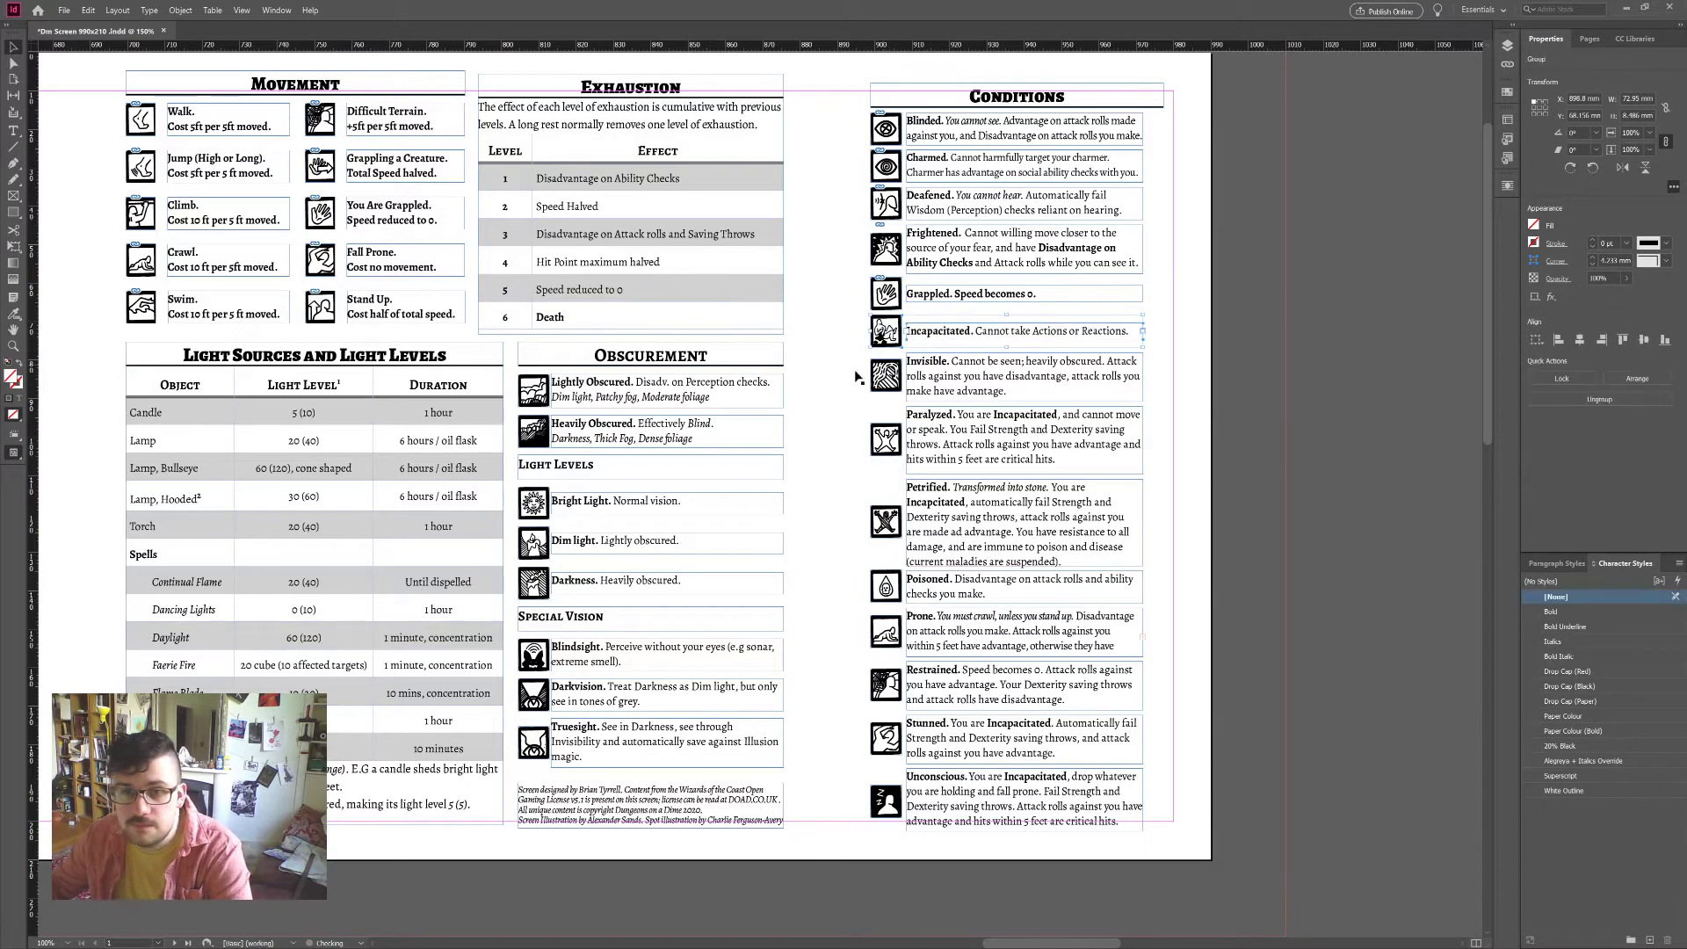
left_click(886, 376)
left_click(971, 376, "shift")
key("ctrl+g")
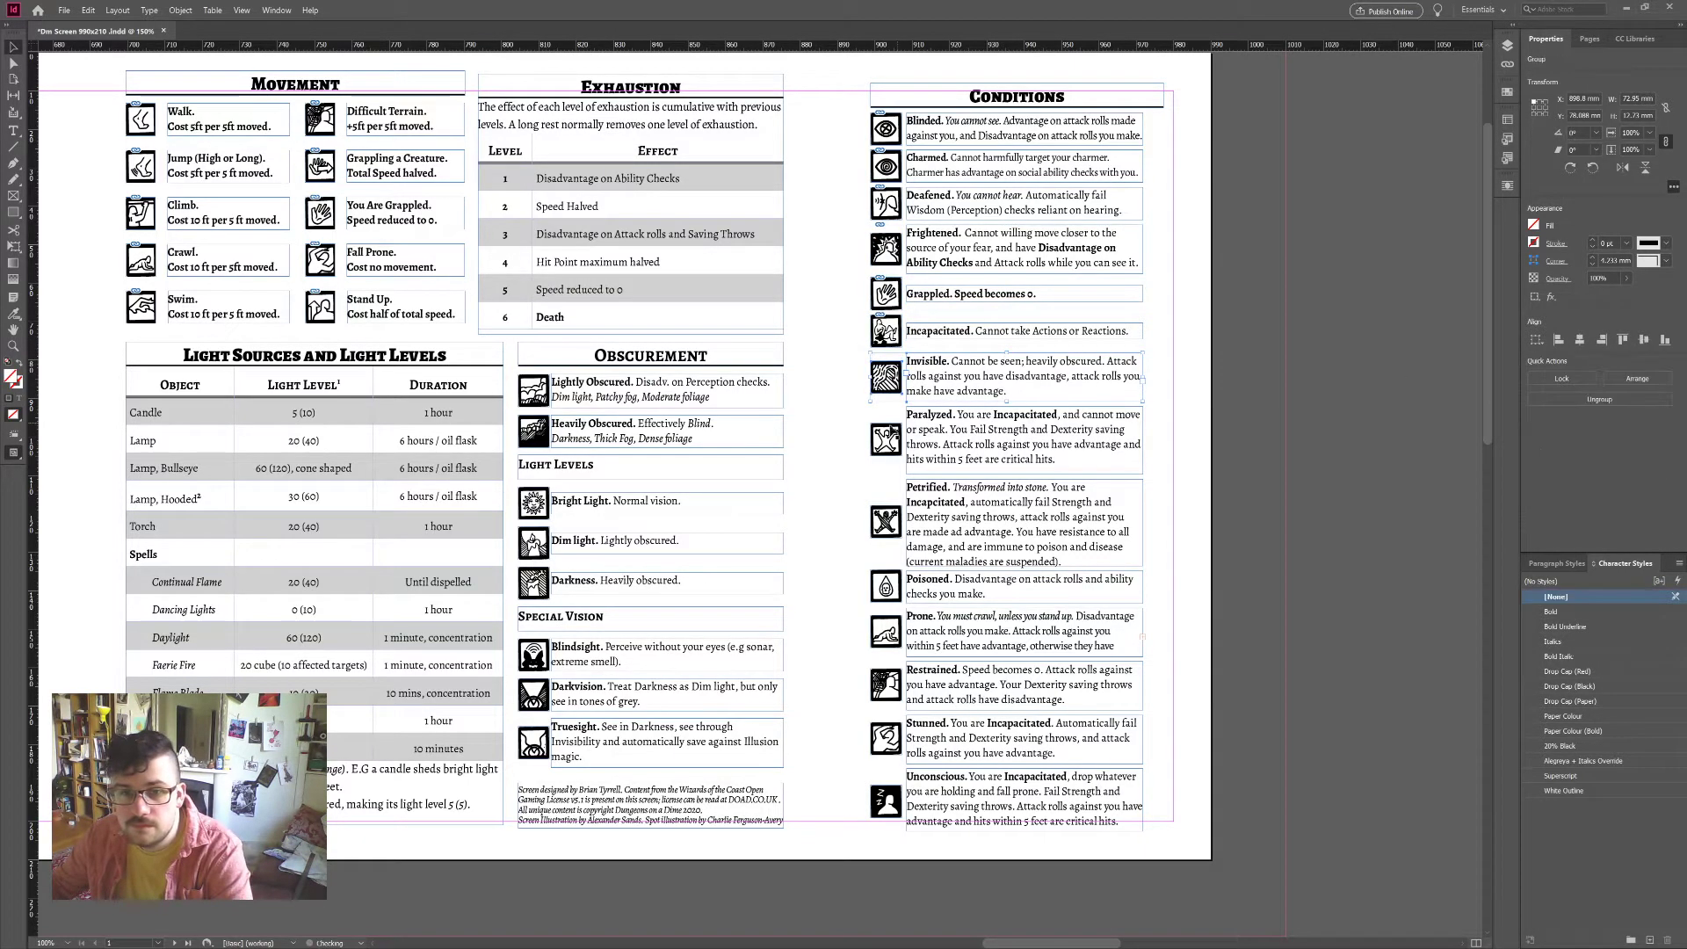
Step: Centre and group the Paralyzed and Petrified icons with their text frames
left_click(886, 436)
left_click(971, 431, "shift")
left_click(1645, 341)
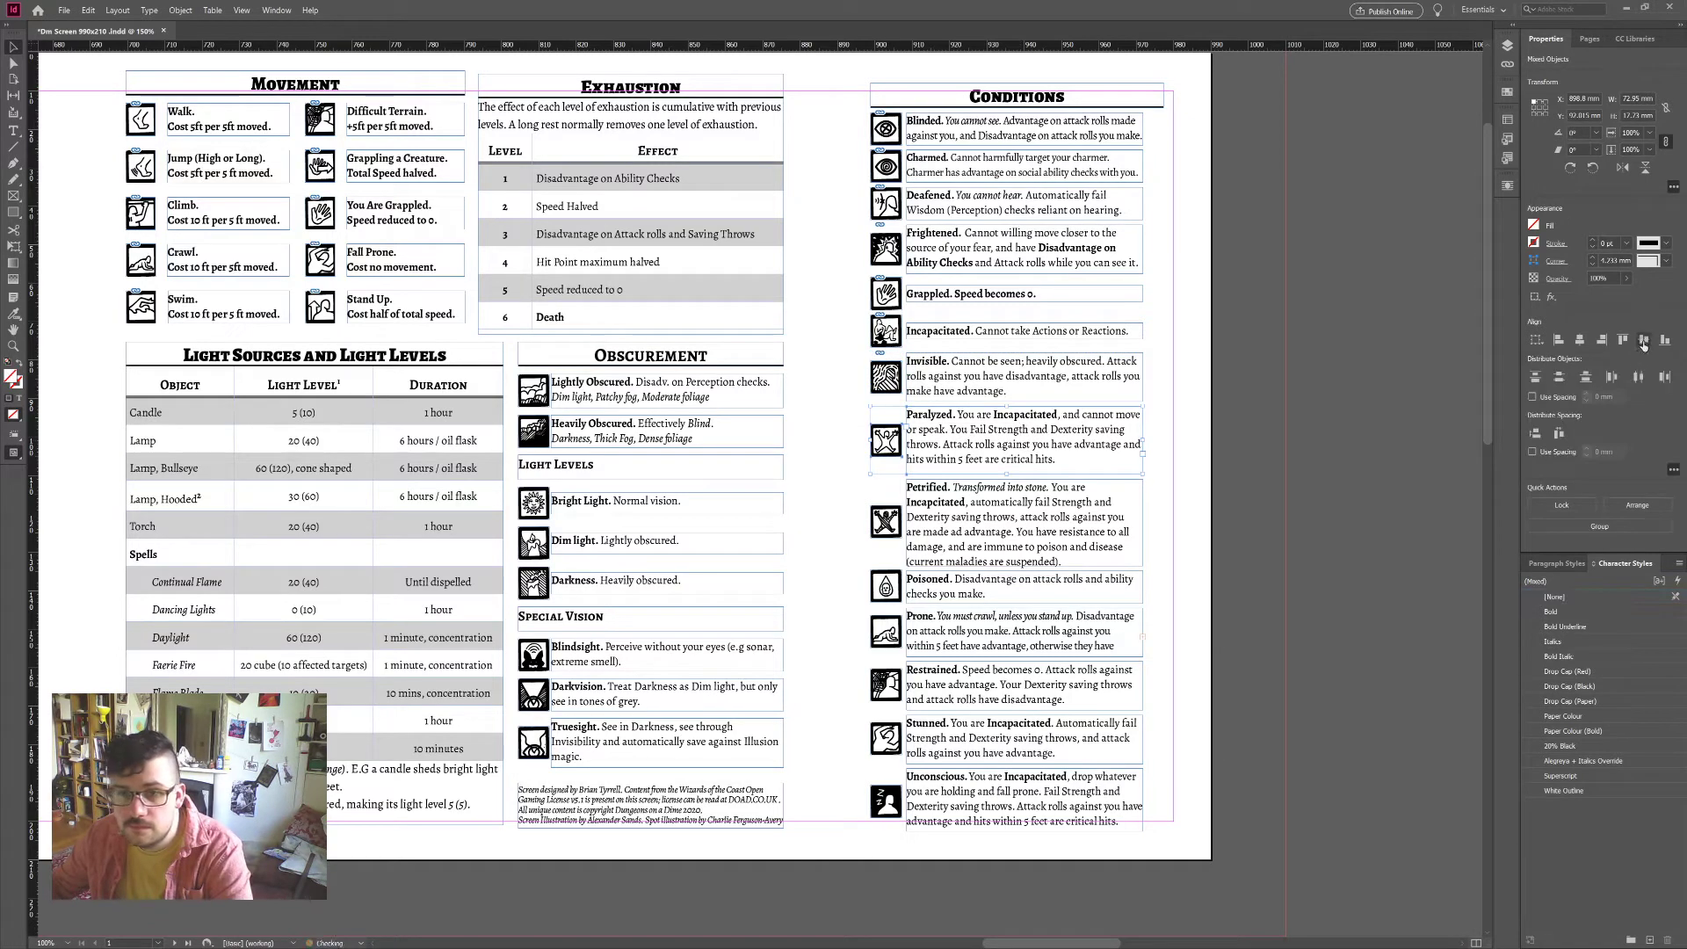
key("ctrl+g")
left_click(886, 521)
left_click(972, 519, "shift")
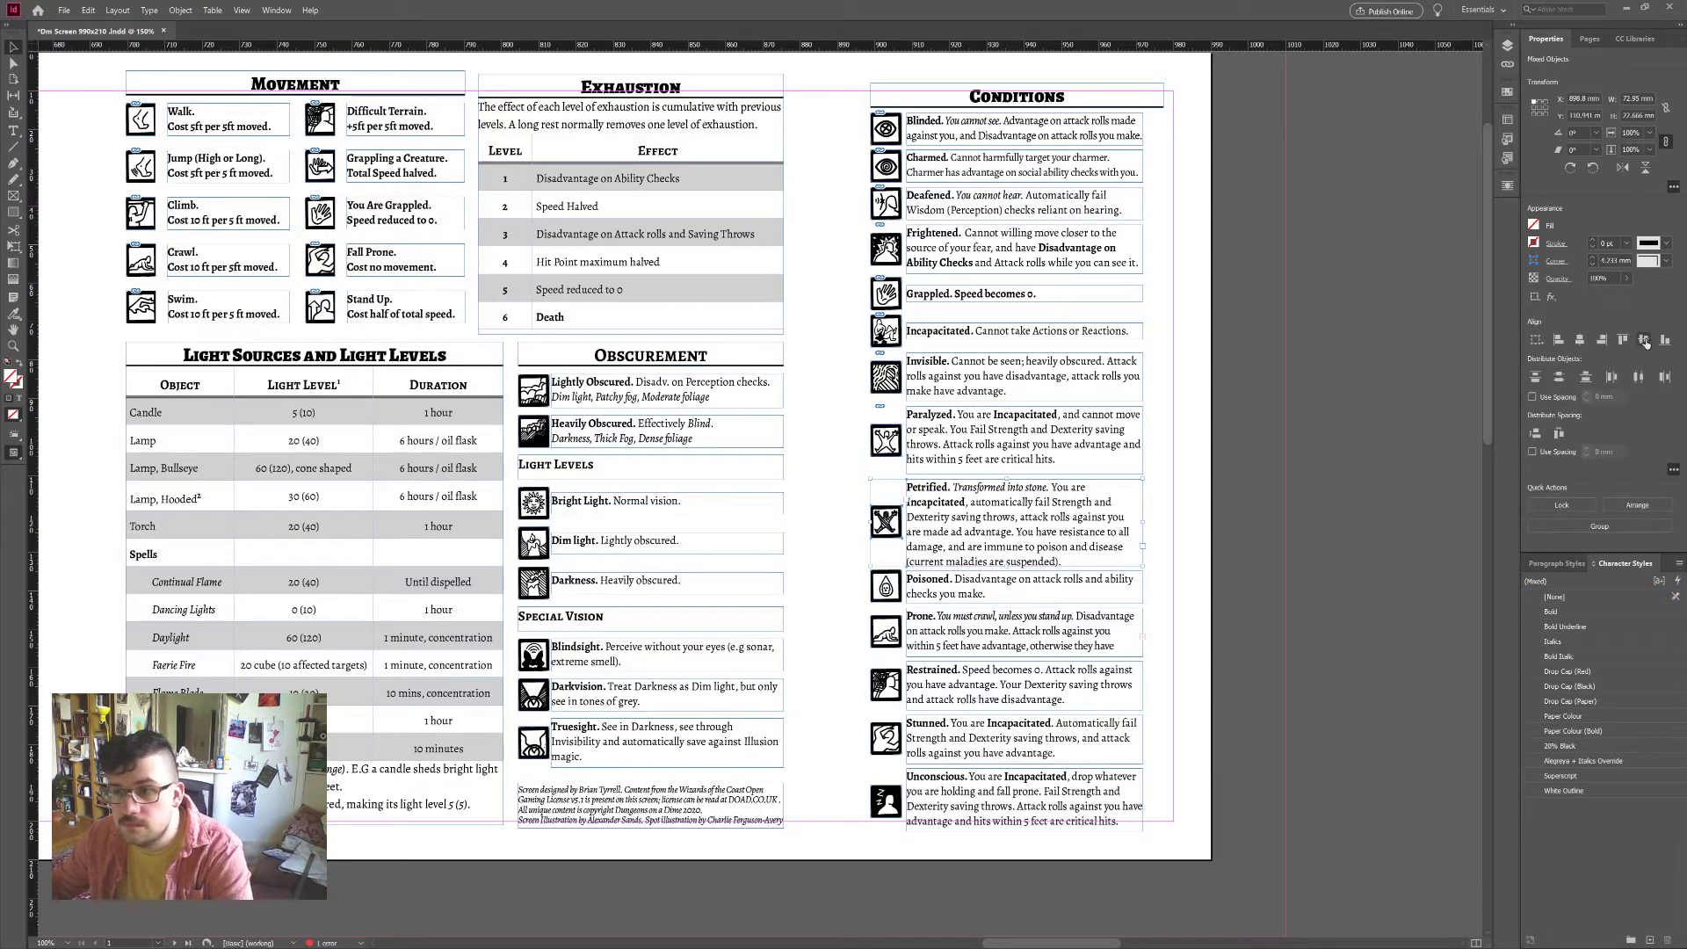
left_click(1645, 341)
key("ctrl+g")
left_click(852, 593)
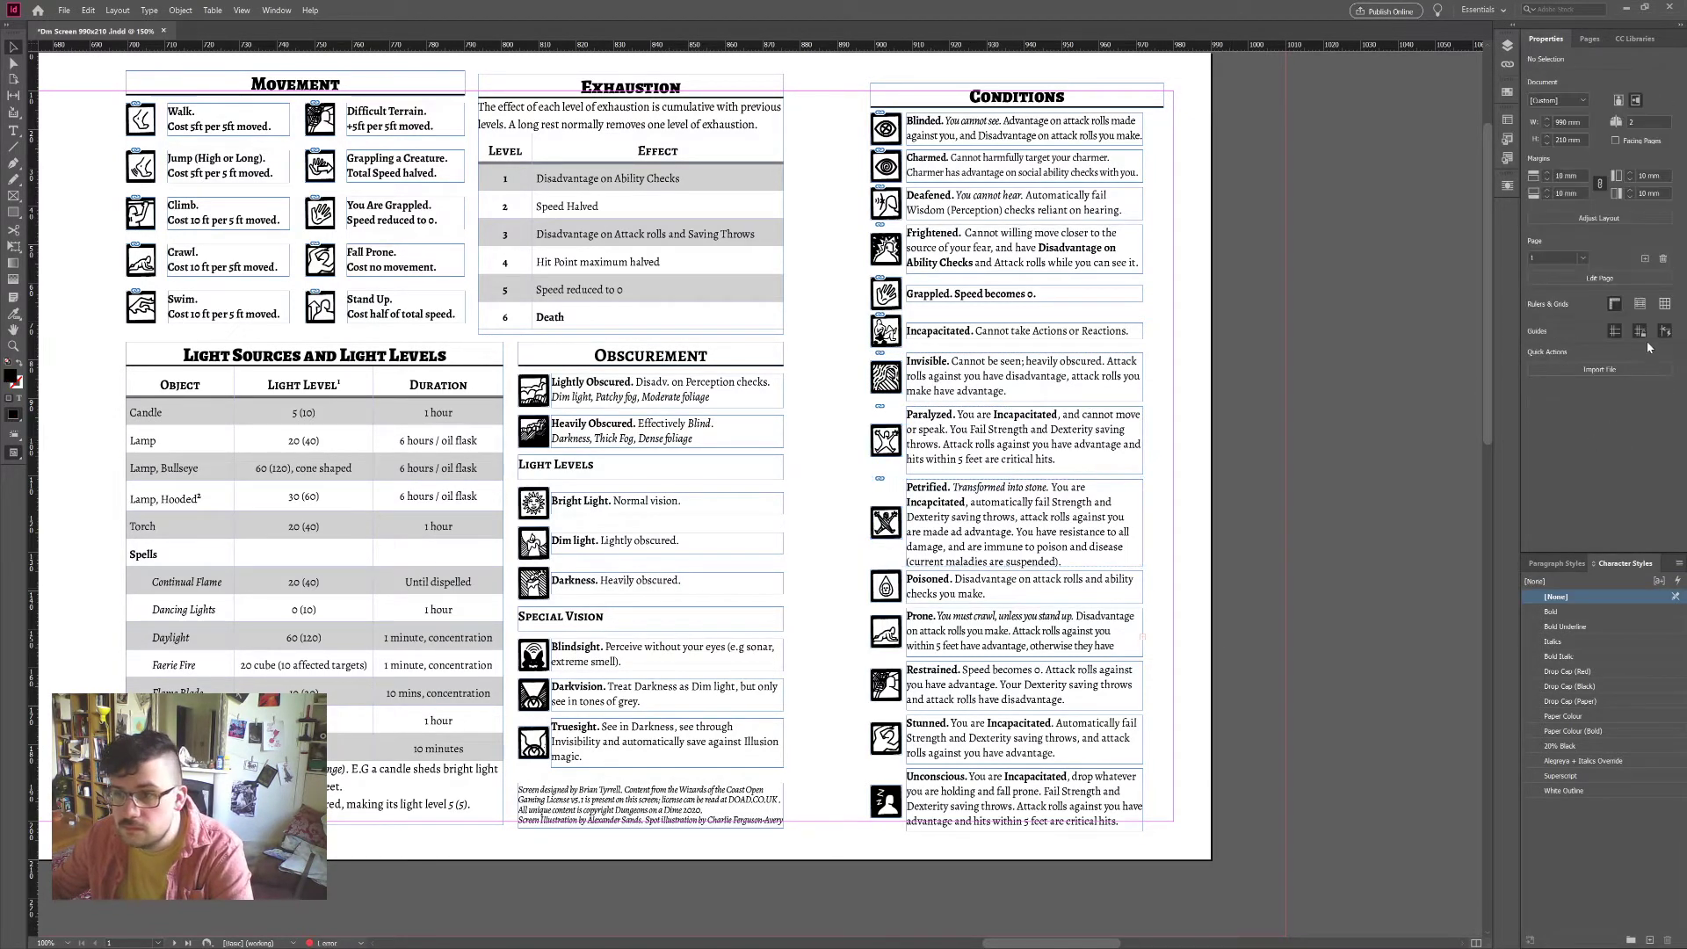
Step: Centre and group the Poisoned, Prone, Restrained, Stunned and Unconscious icons with their text
left_click_drag(841, 587, 985, 605)
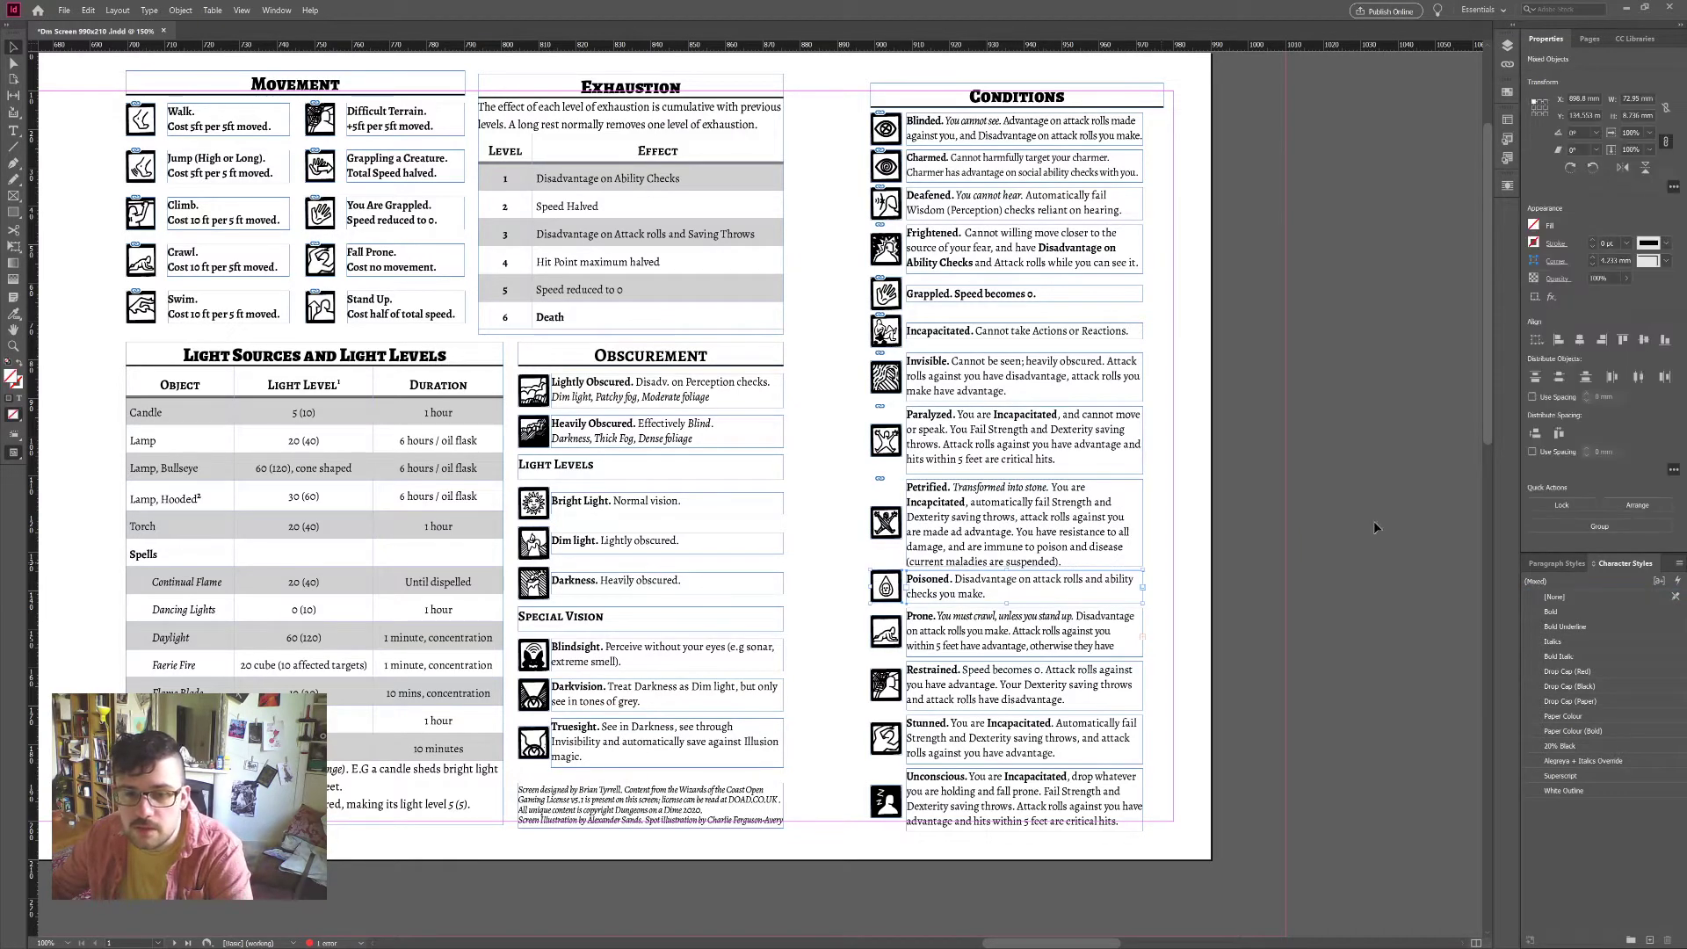
left_click(1645, 341)
left_click_drag(857, 608, 971, 626)
left_click(1645, 341)
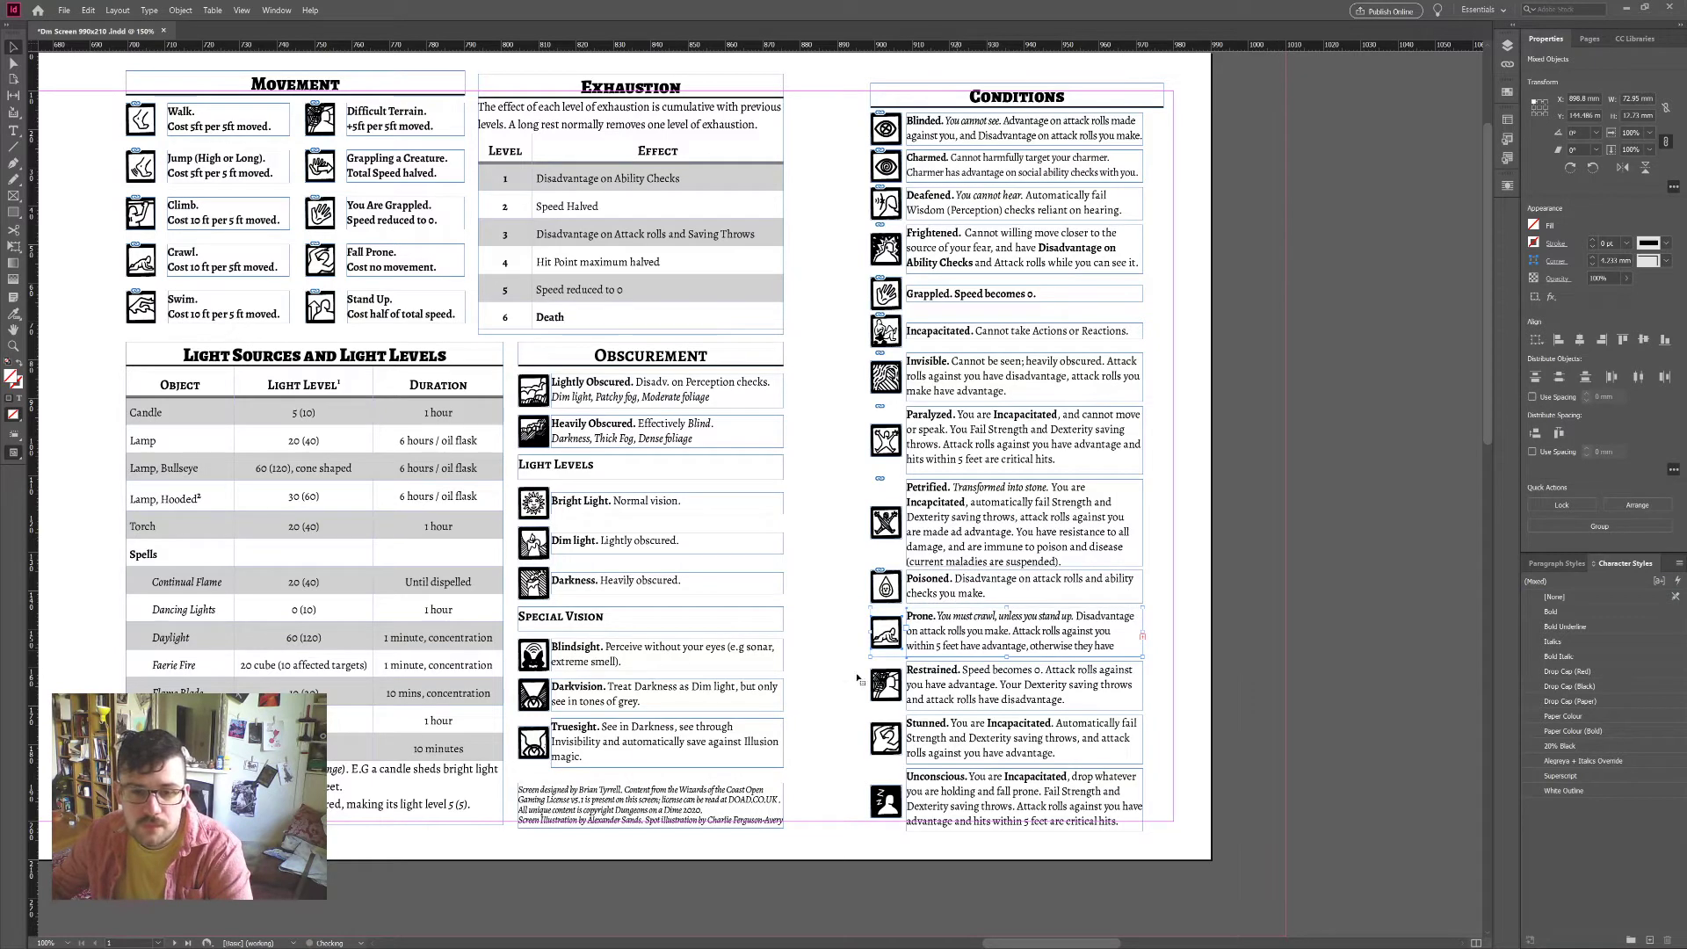
left_click(1551, 525)
left_click(1645, 341)
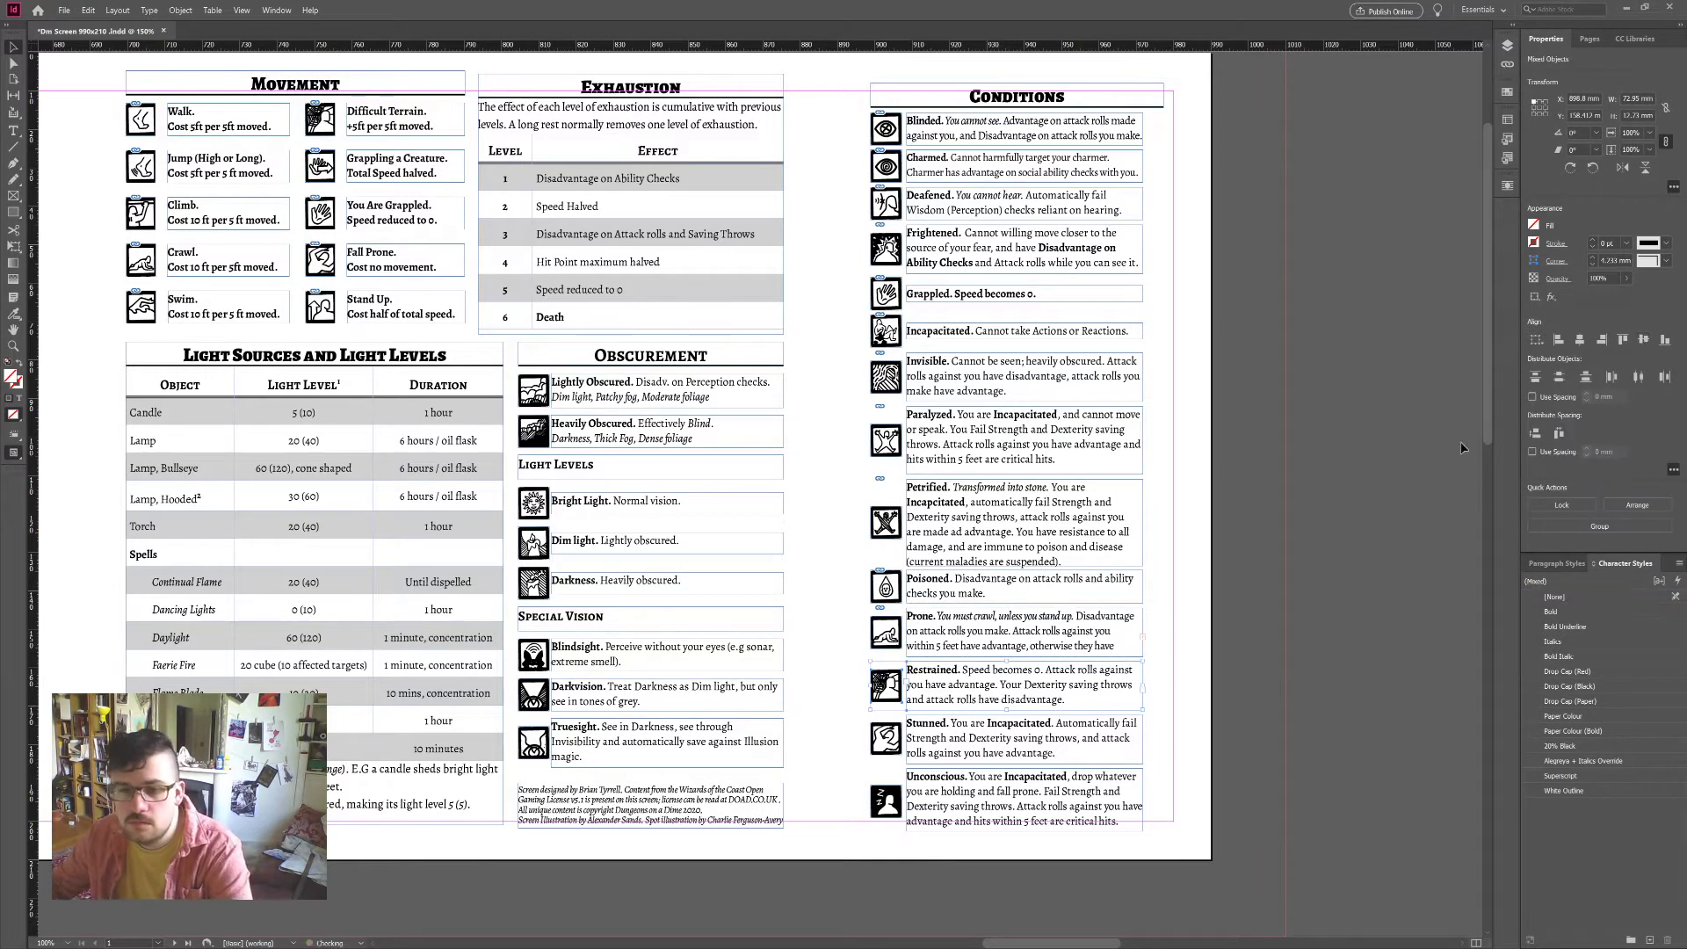
key("ctrl+g")
left_click_drag(866, 727, 958, 807)
left_click(1645, 341)
key("ctrl+g")
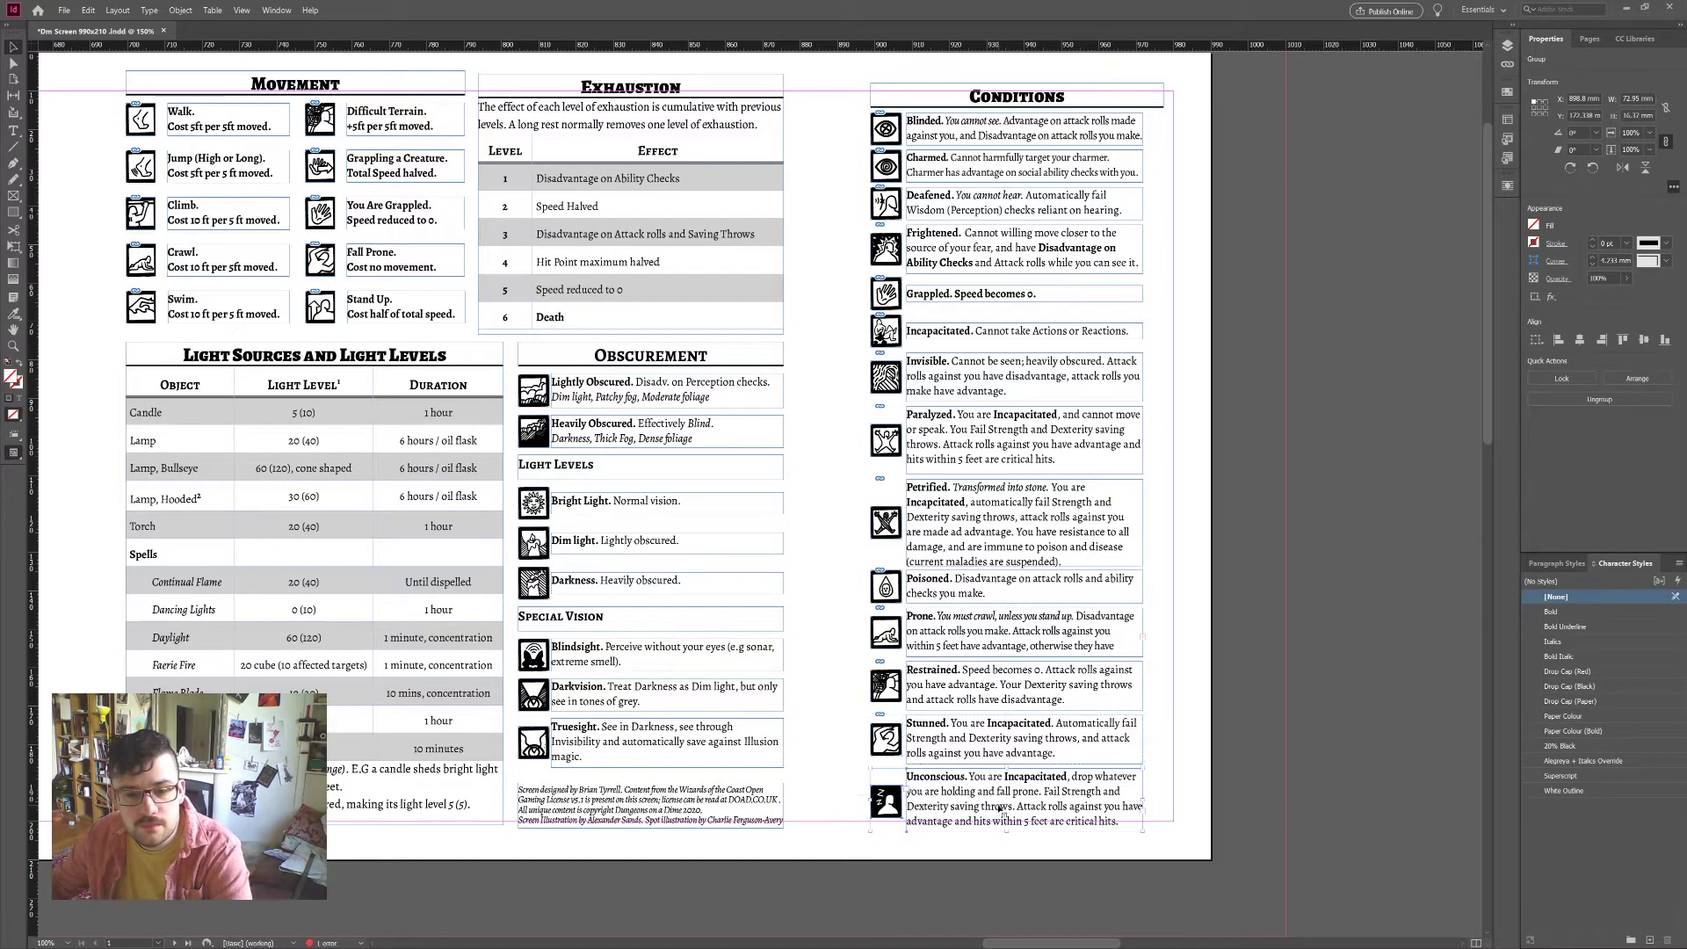
left_click(1645, 341)
key("ctrl+g")
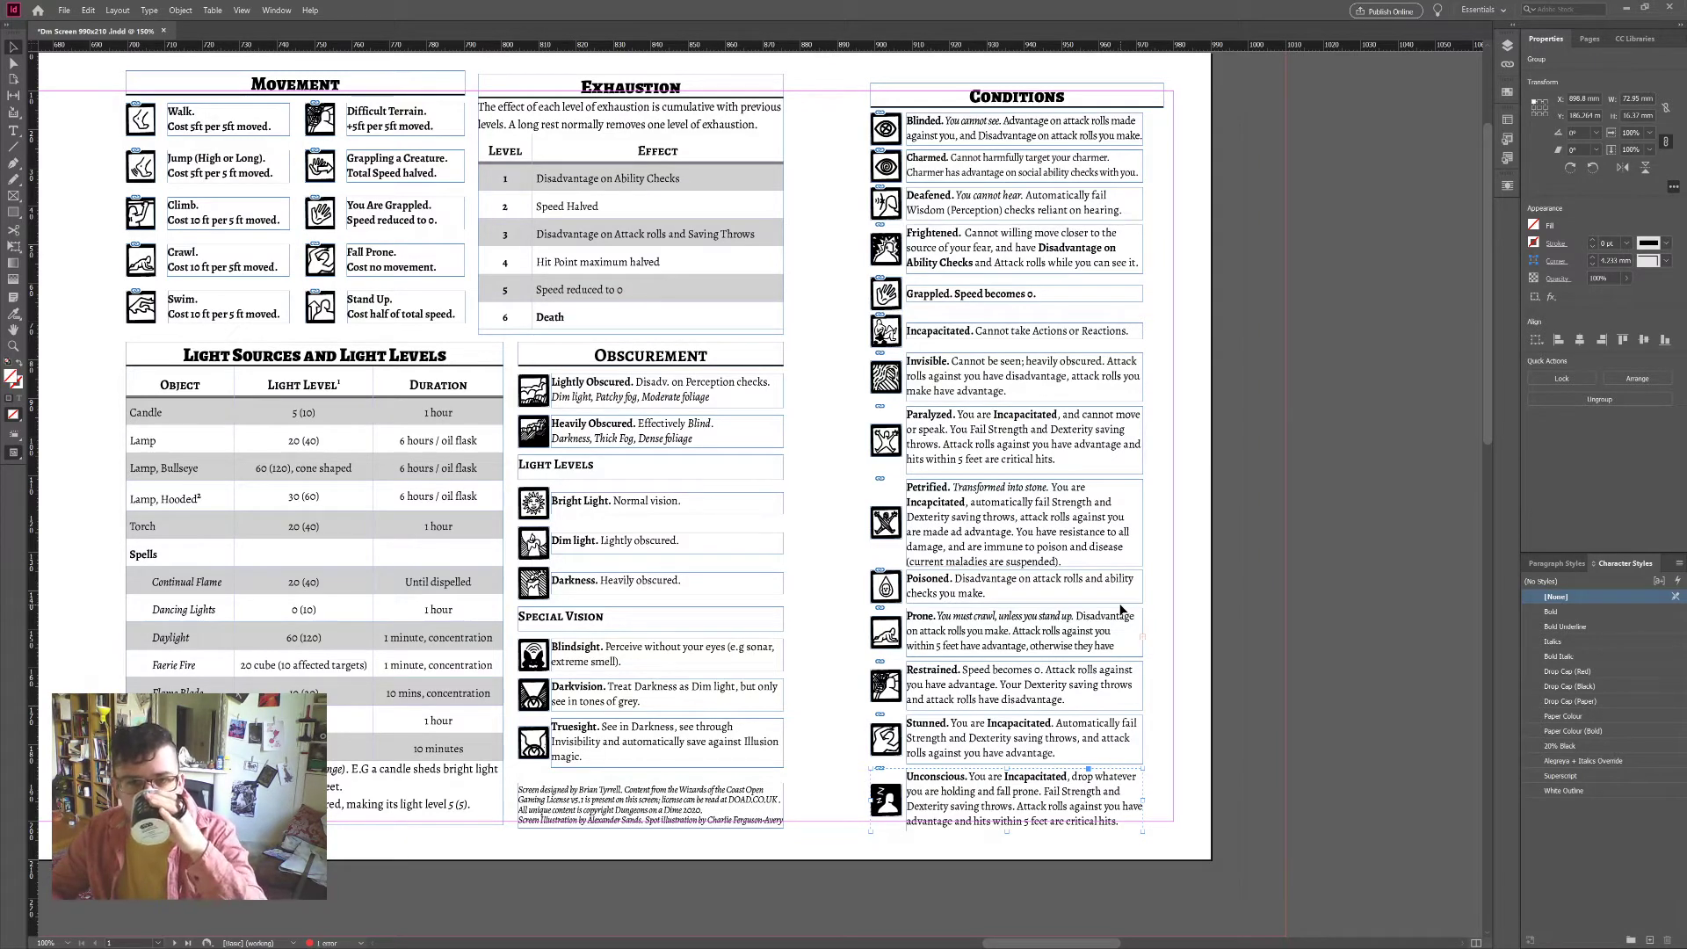
Step: Distribute vertical spacing evenly across all rows of the Conditions column
left_click(1223, 817)
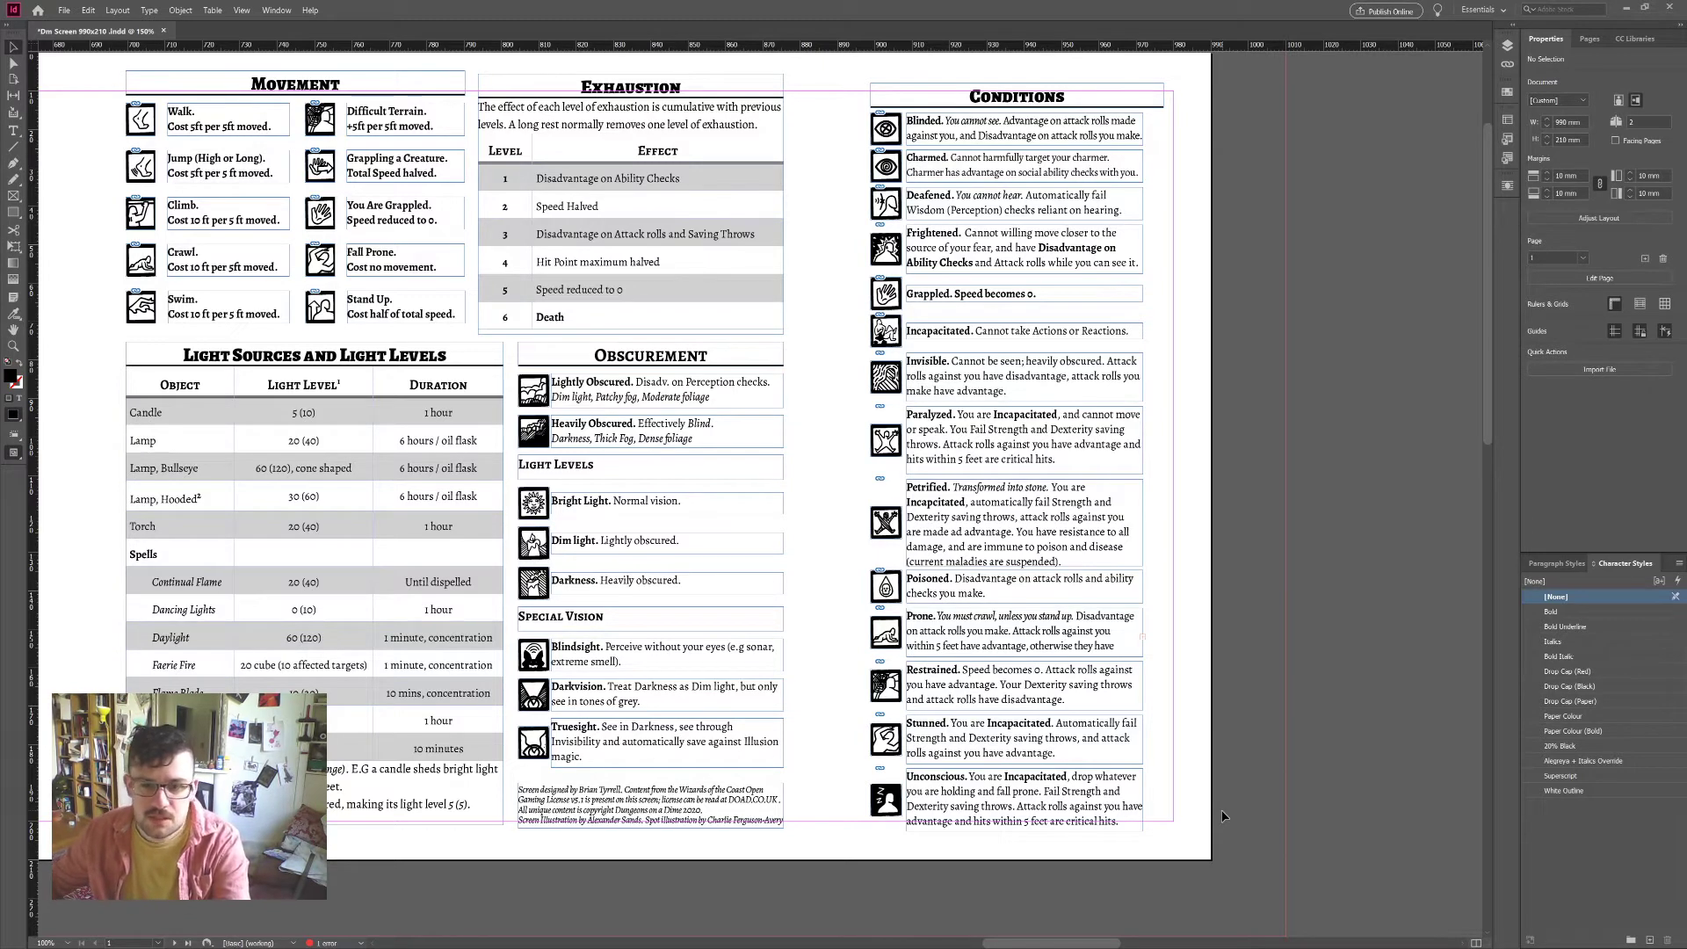
left_click_drag(1167, 848, 851, 126)
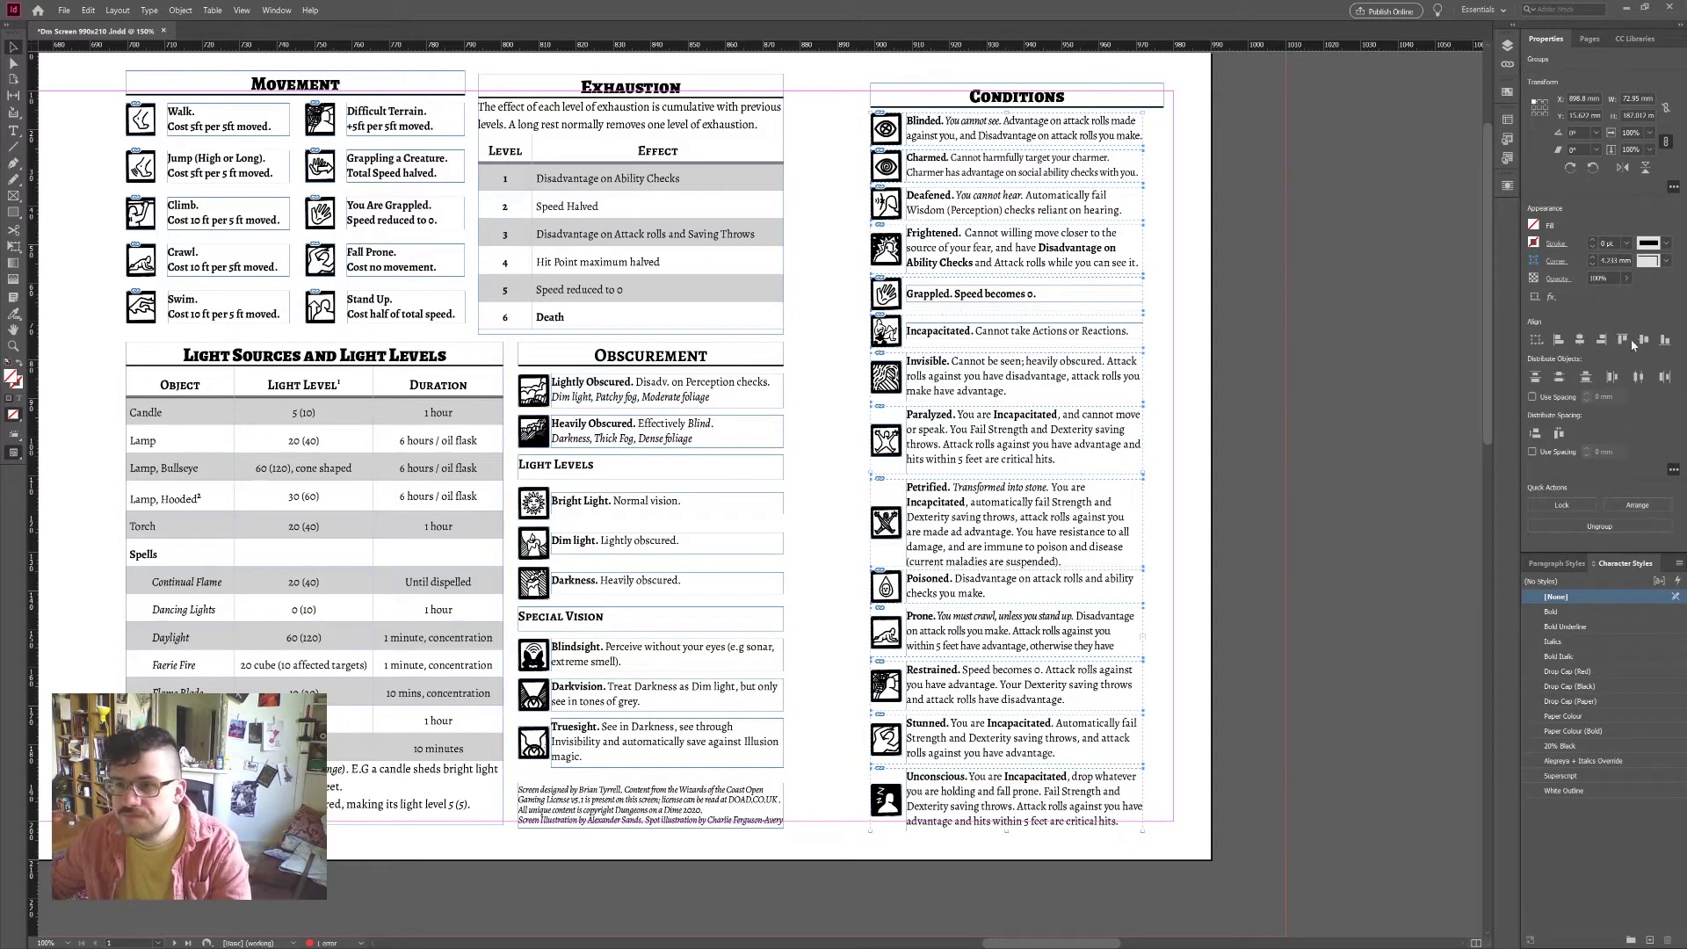
left_click(1535, 433)
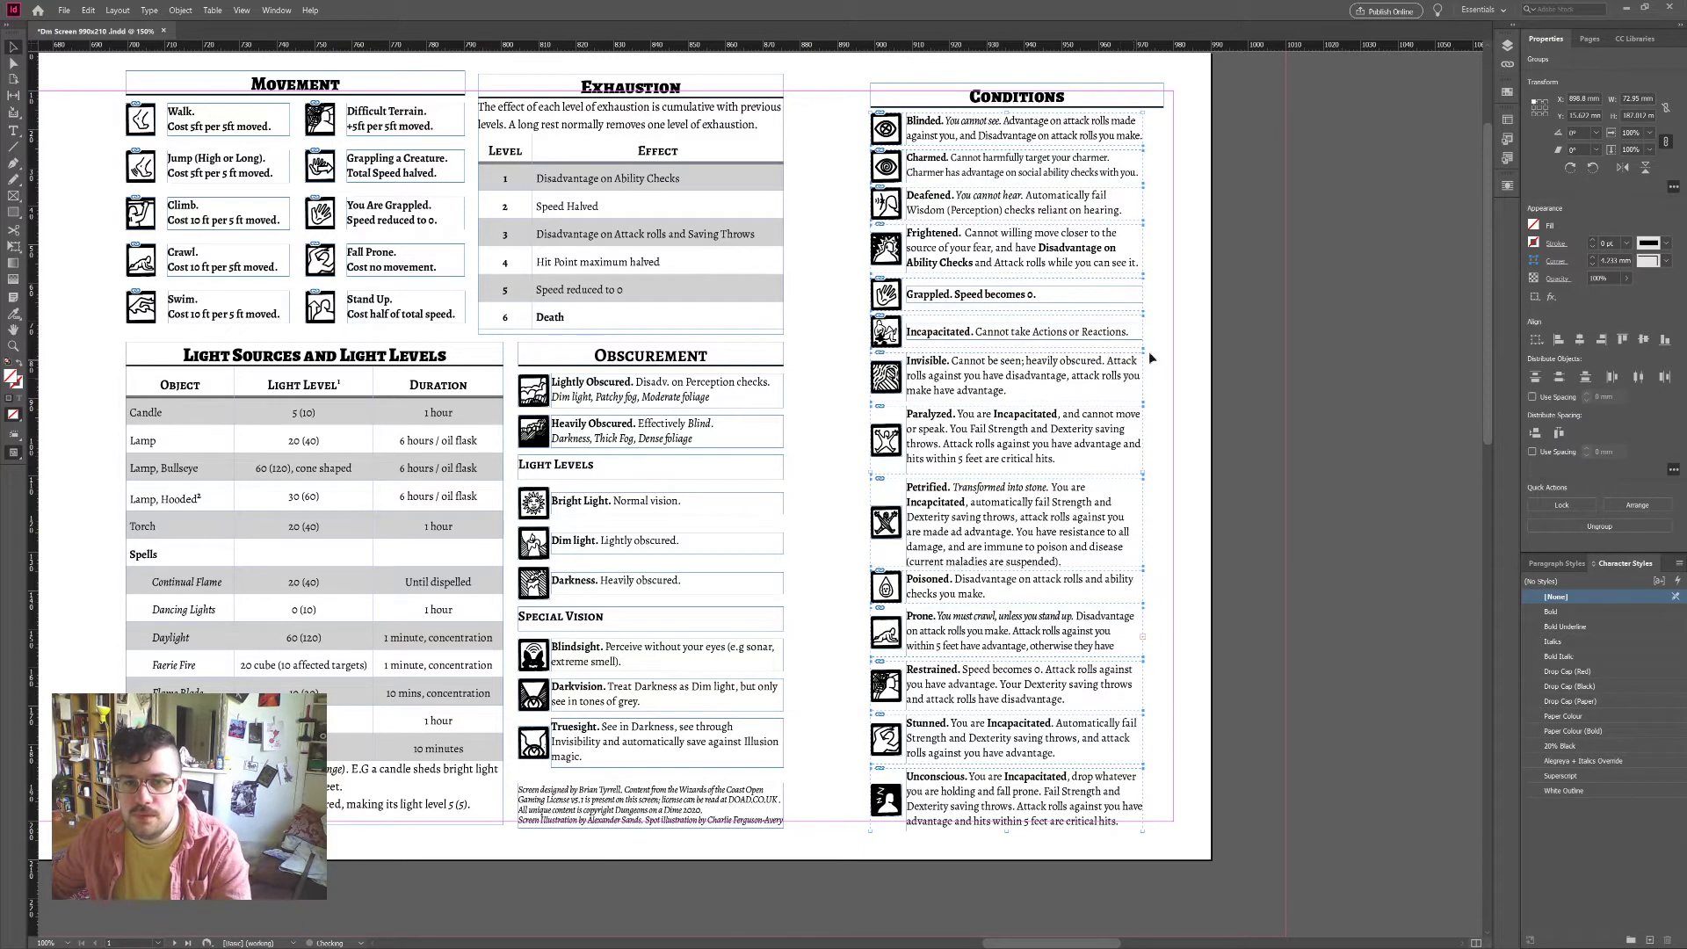
left_click(1148, 352)
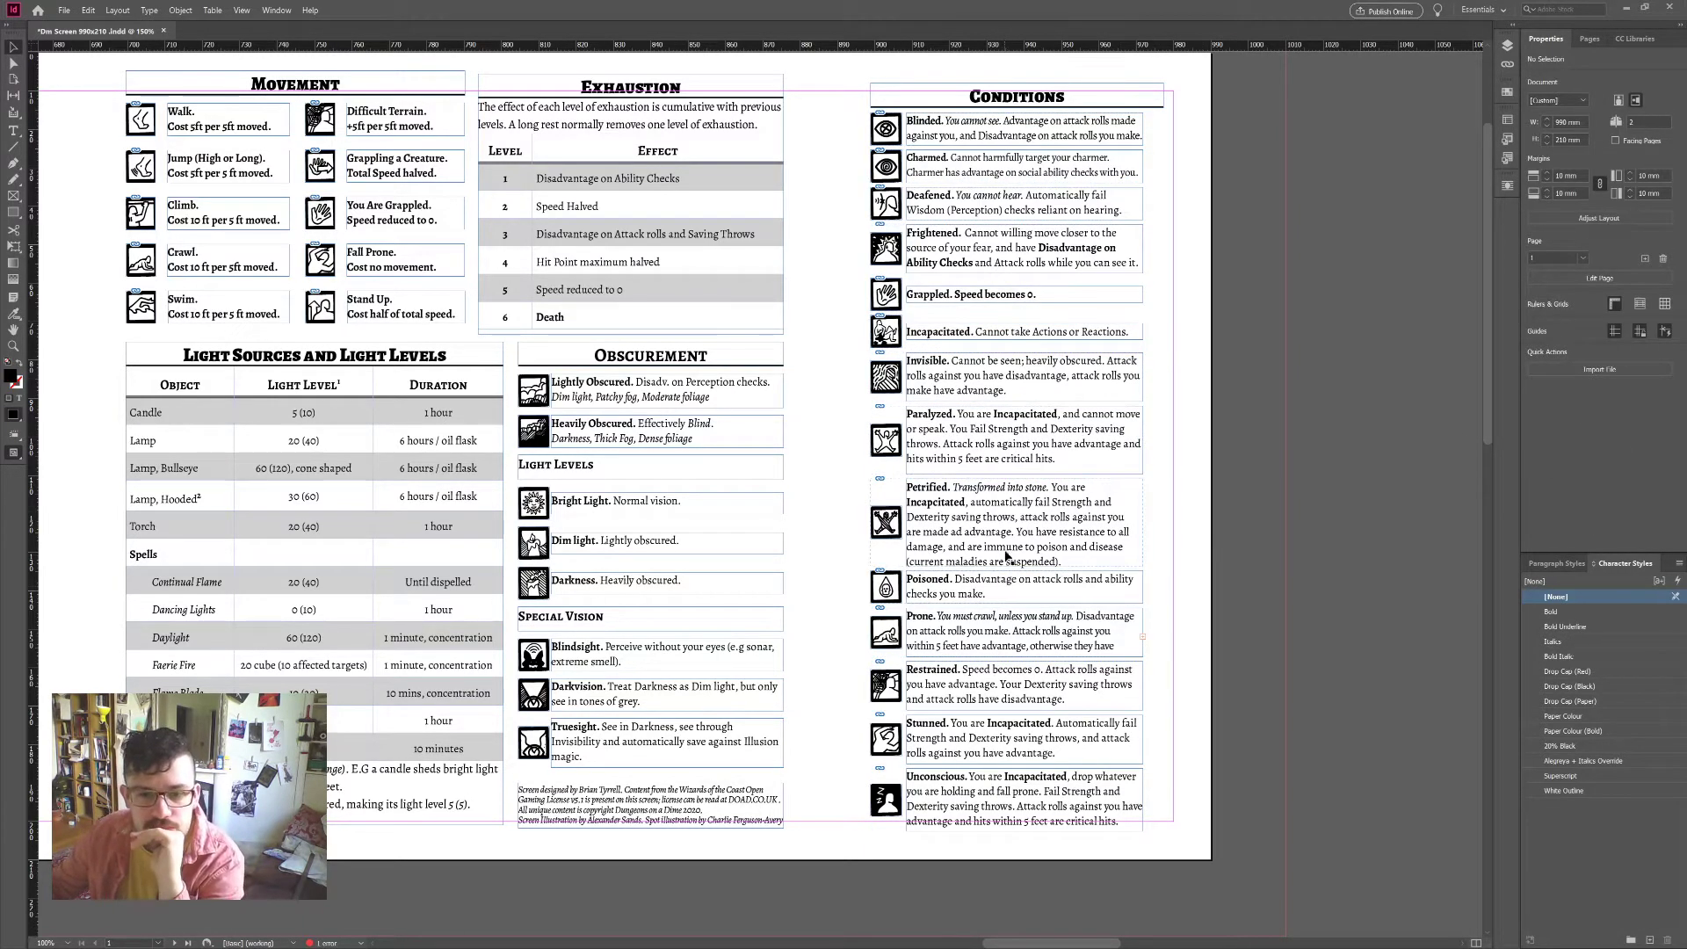
Step: Shrink the Prone description to 8 pt and adjust its letter spacing
double_click(1052, 650)
triple_click(1055, 631)
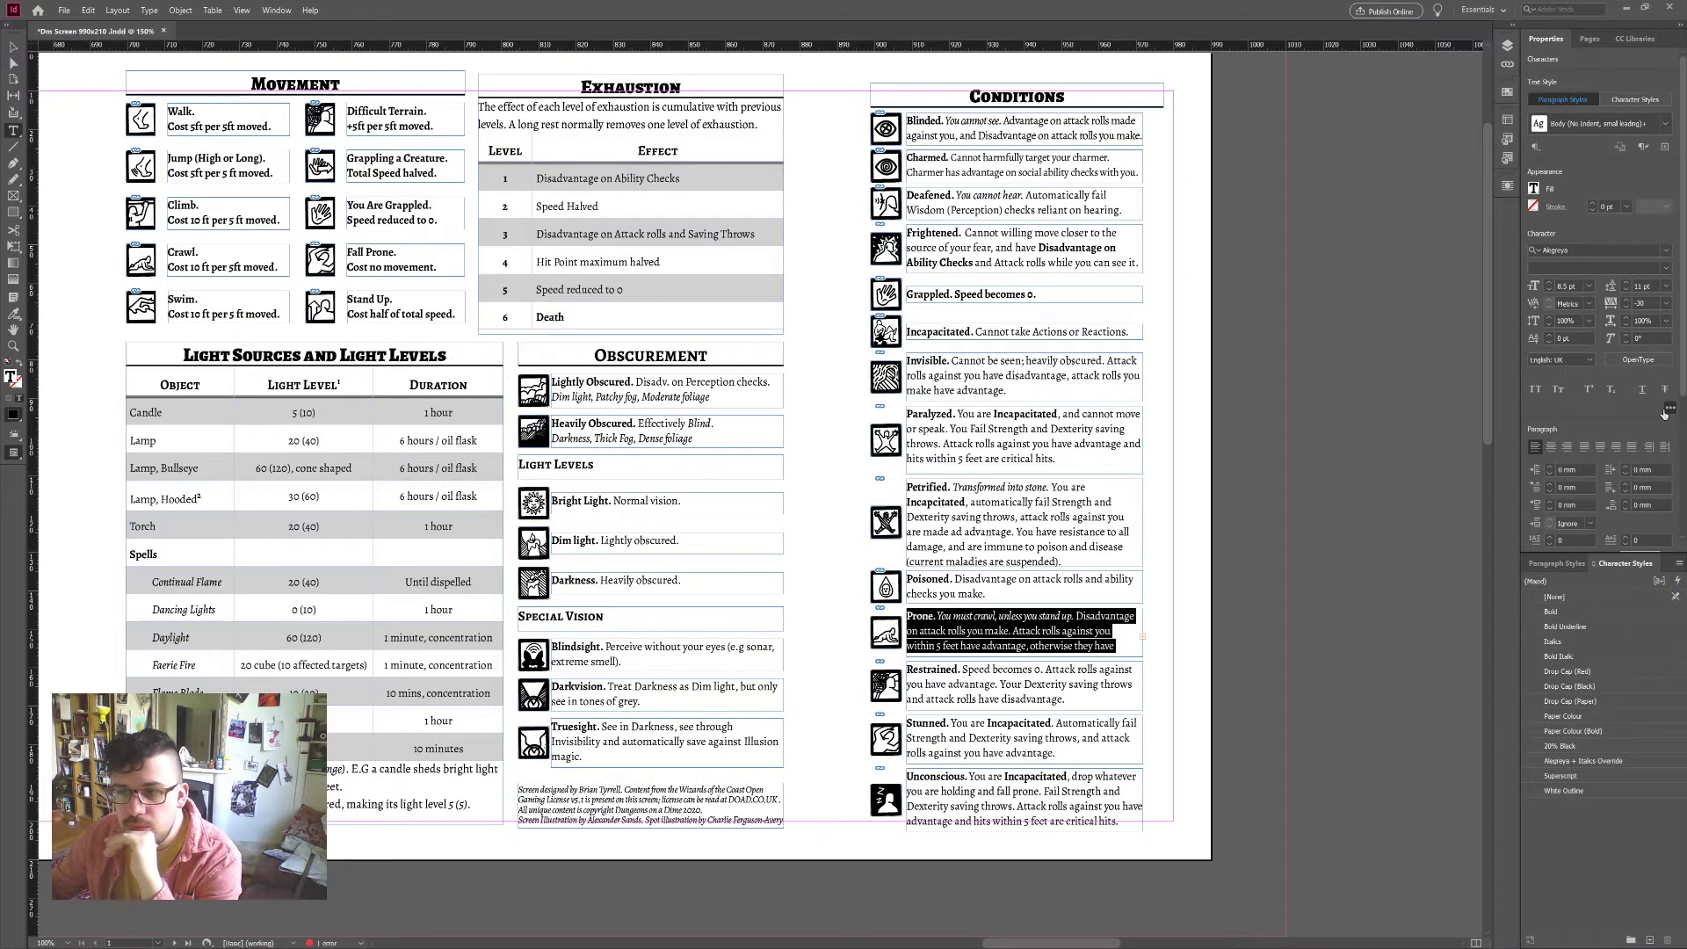
left_click(1623, 308)
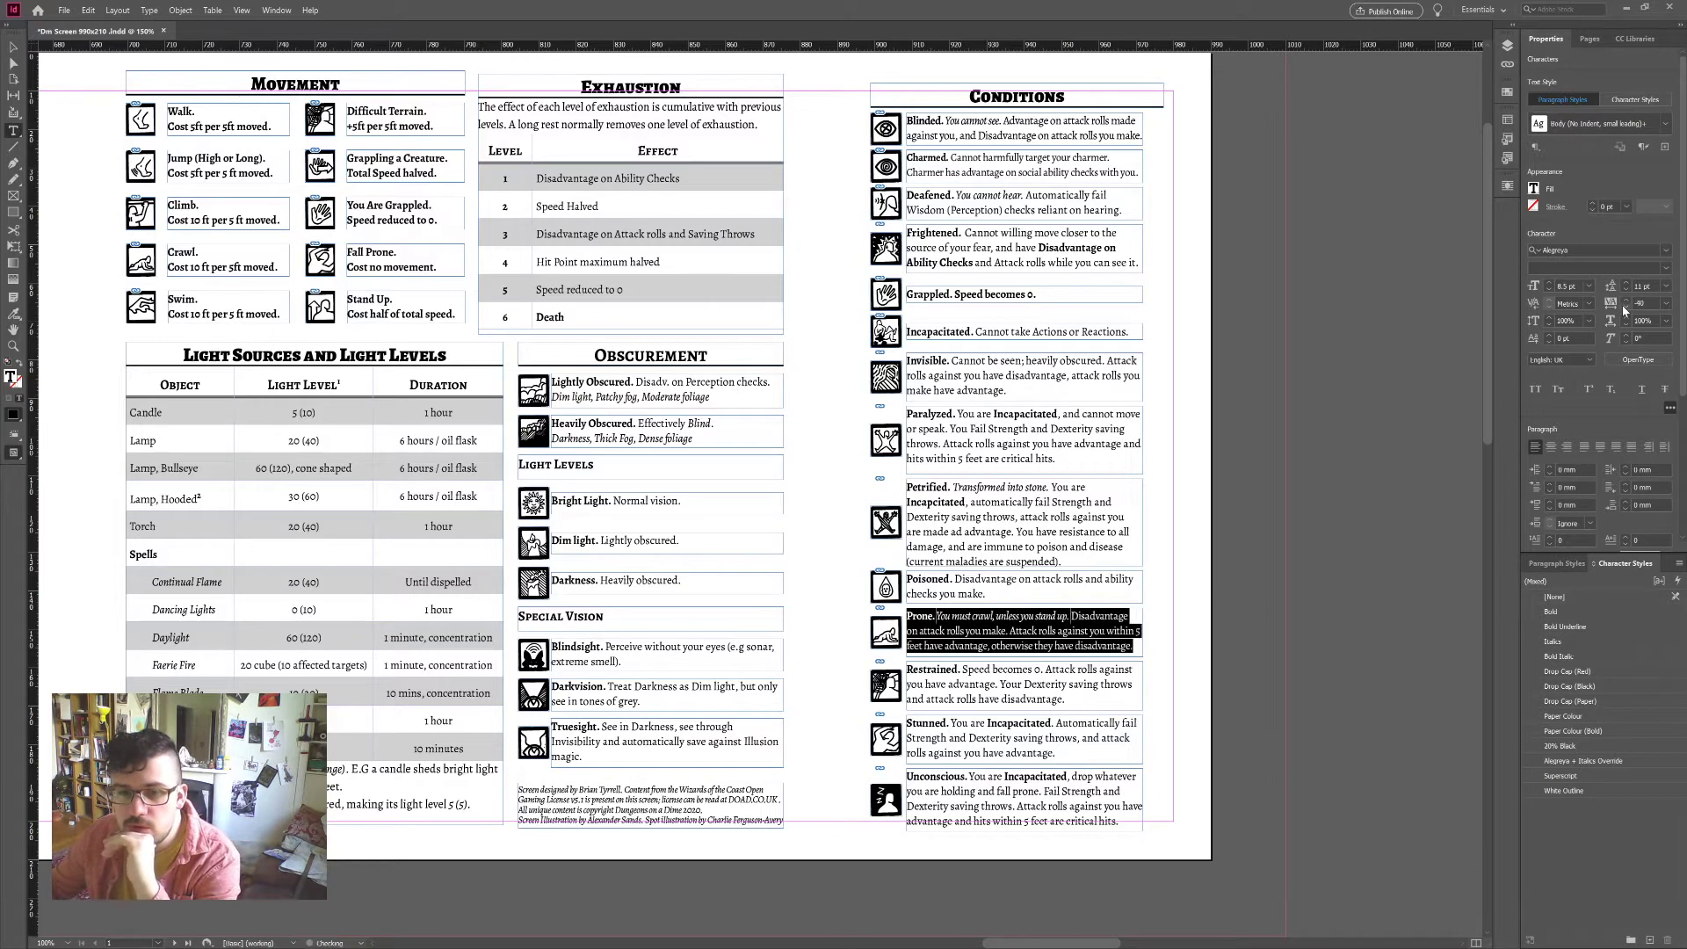
left_click(1550, 290)
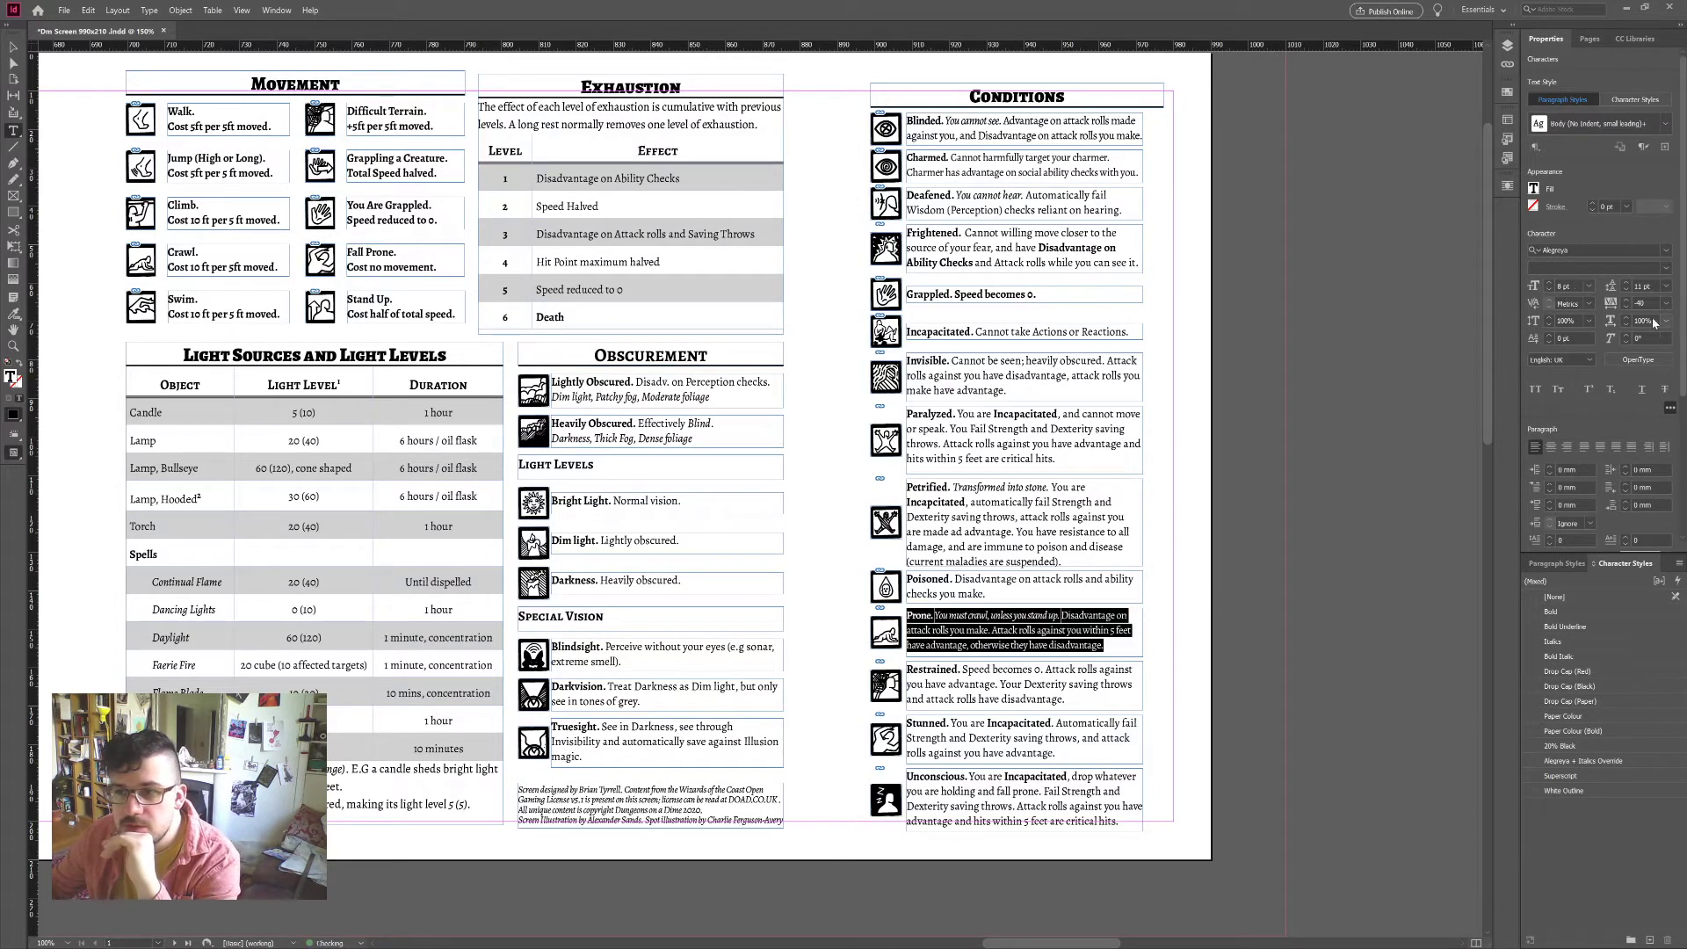
left_click(1627, 300)
left_click(1628, 301)
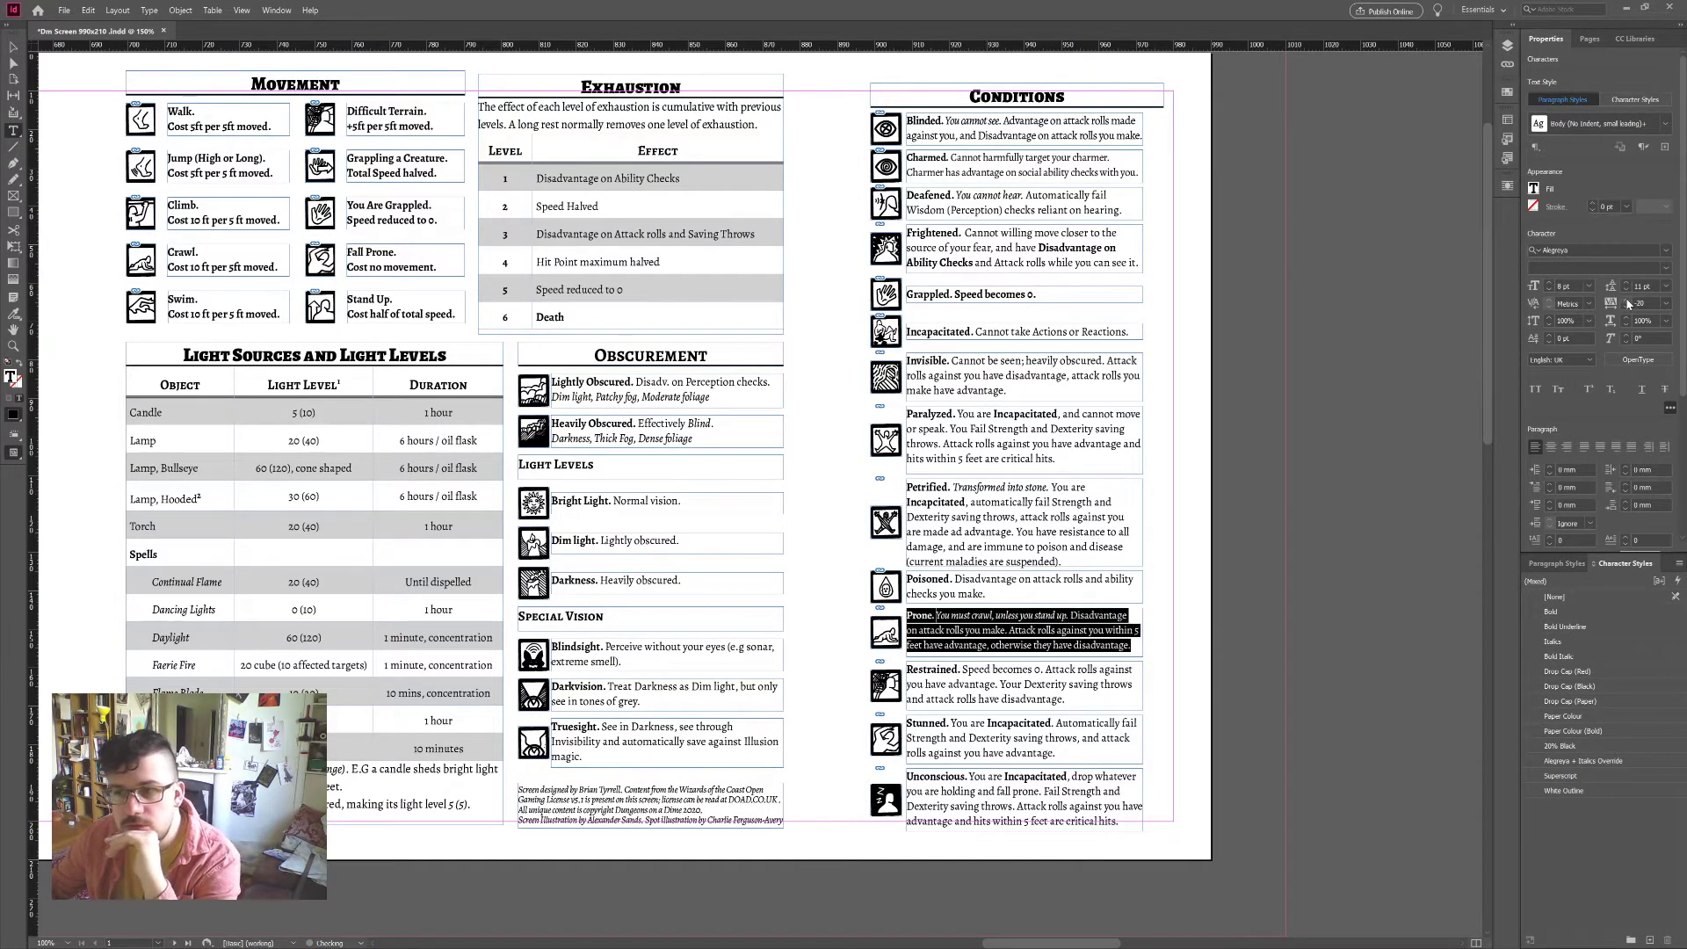
left_click(1078, 646)
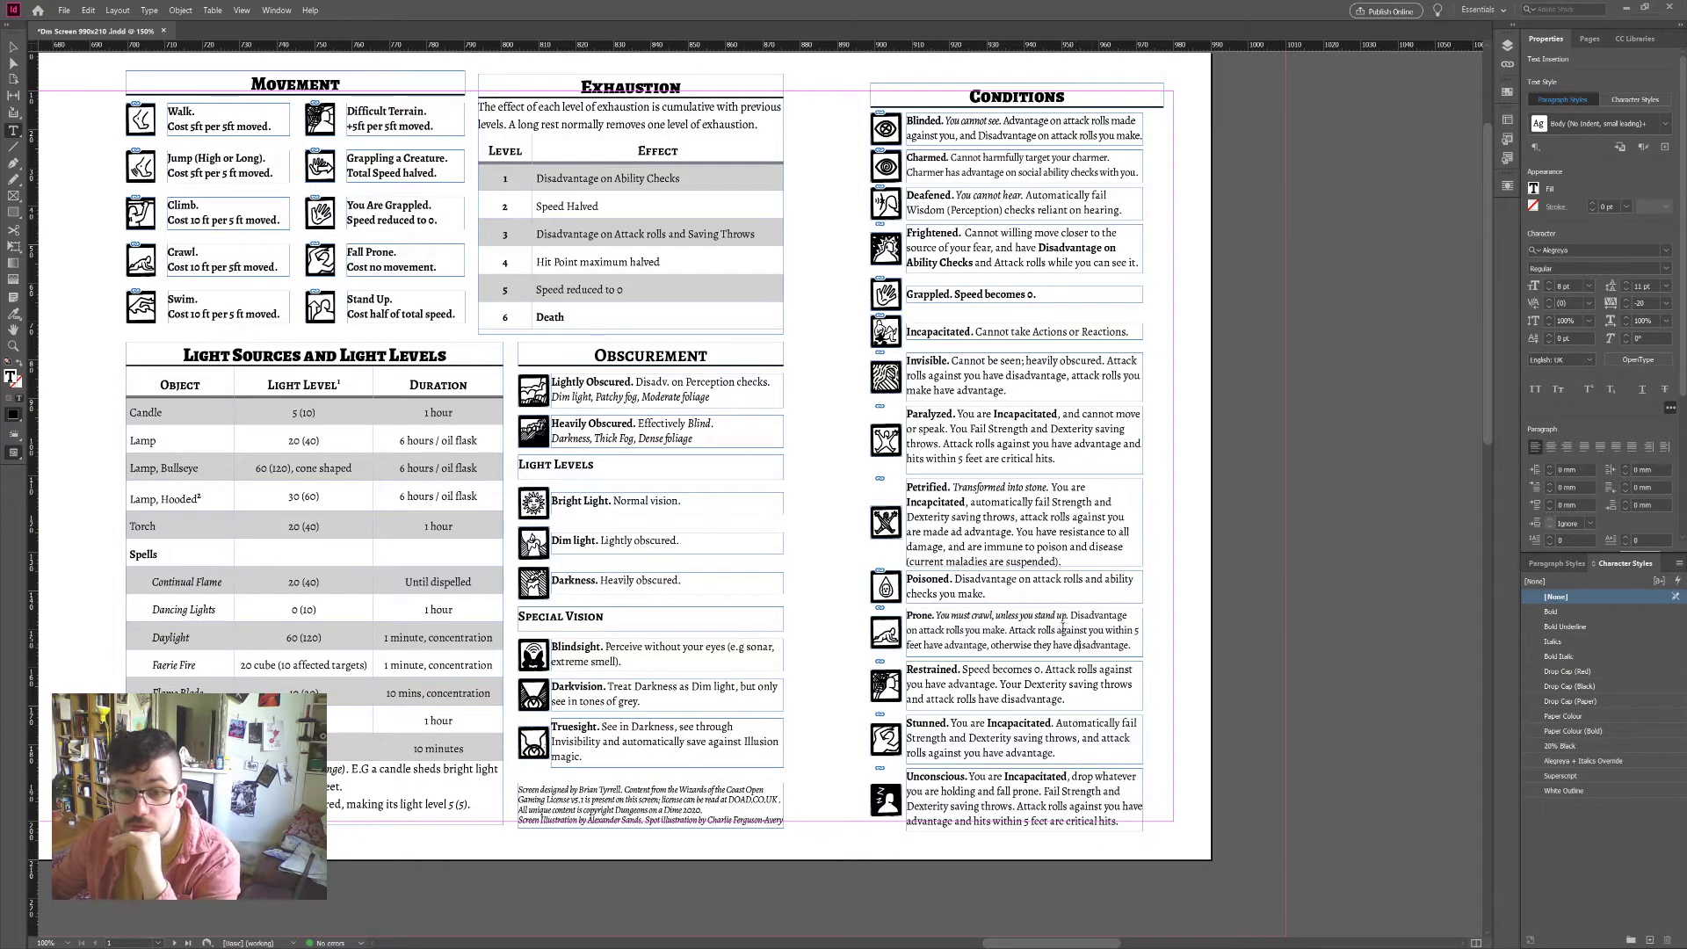
Step: Bold the words 'attack rolls' and 'Disadvantage' in the Prone entry
double_click(1102, 616)
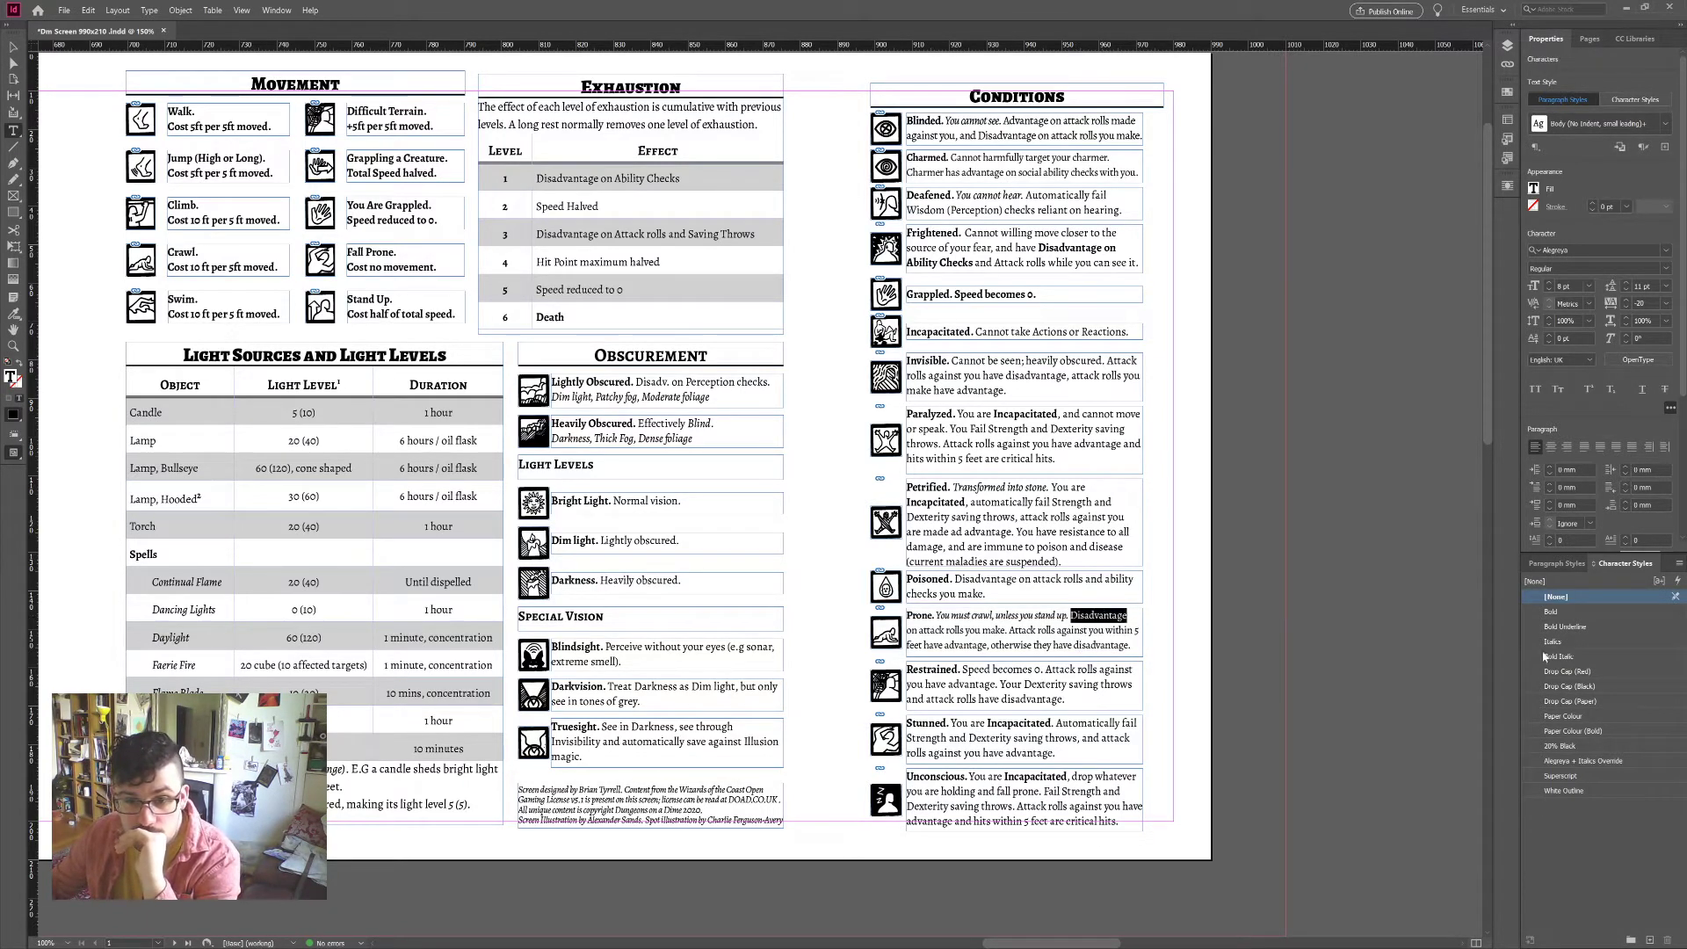
left_click(945, 631)
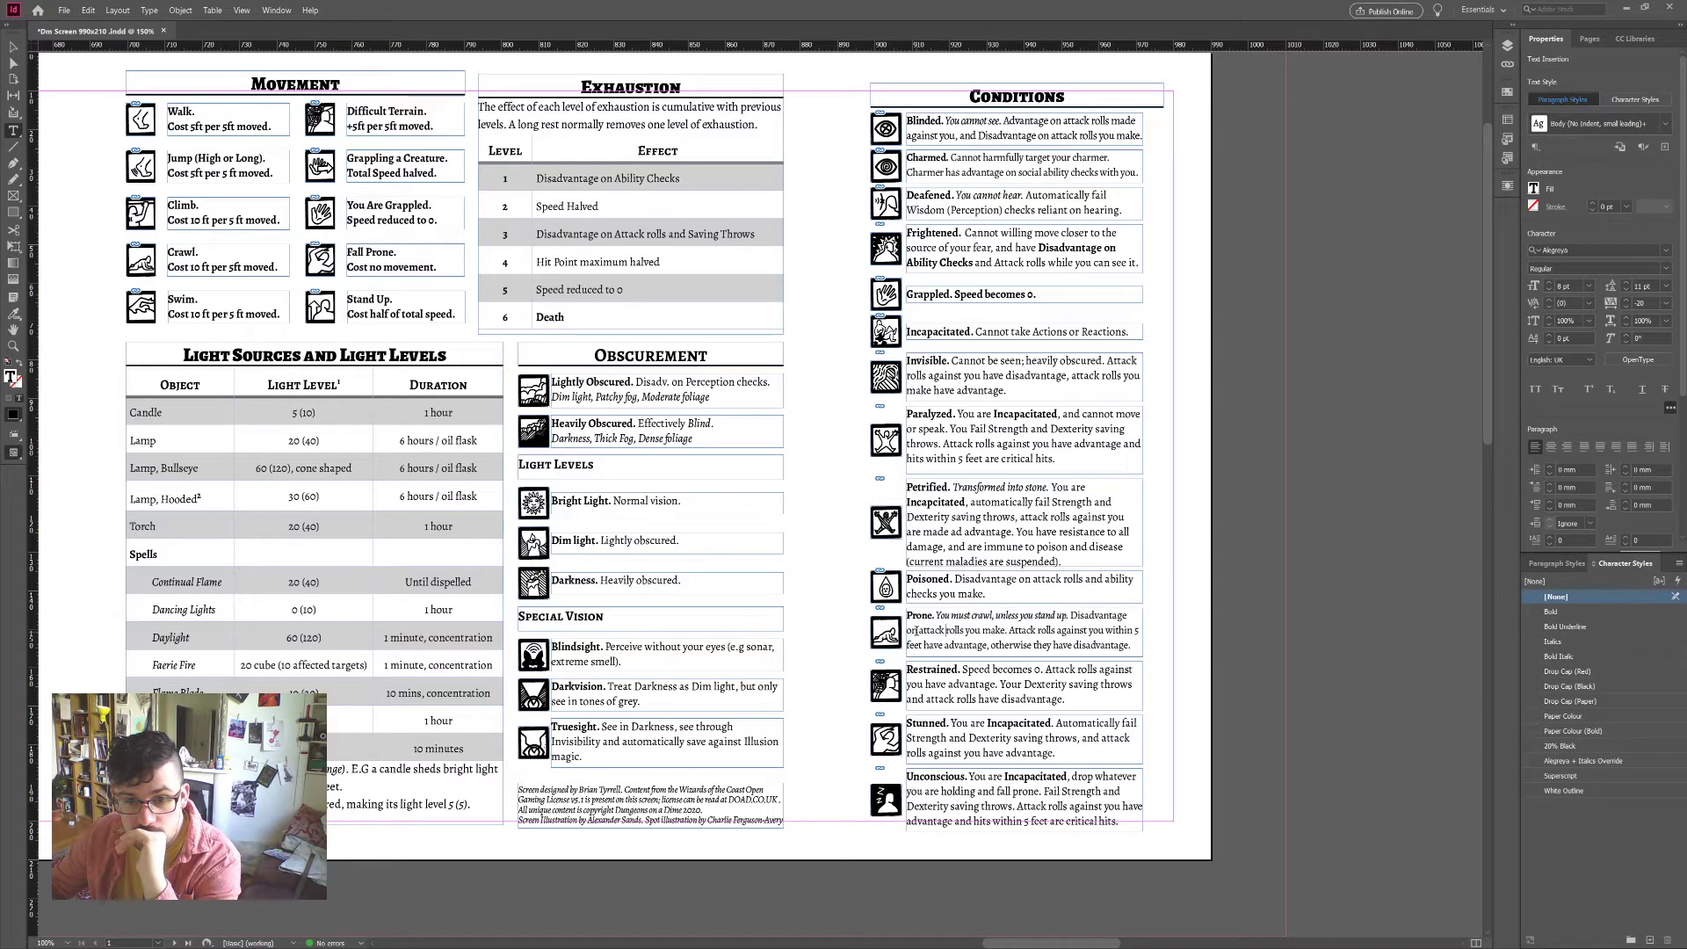
left_click_drag(918, 631, 967, 631)
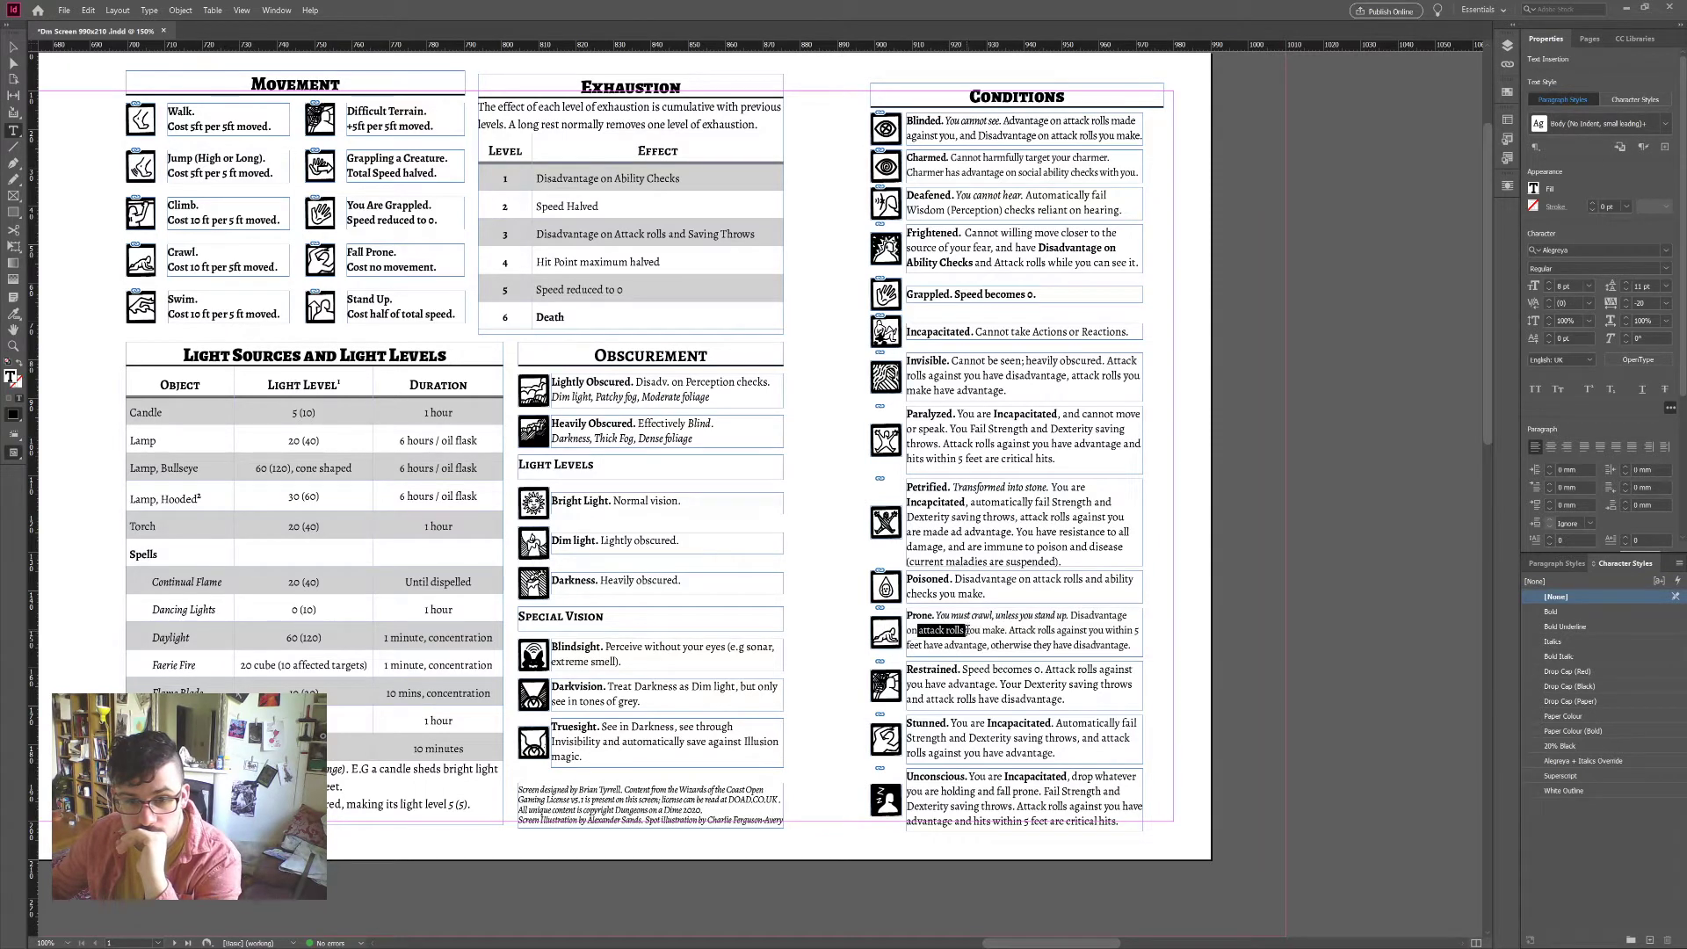
left_click(1551, 611)
left_click(1088, 615)
double_click(1088, 615)
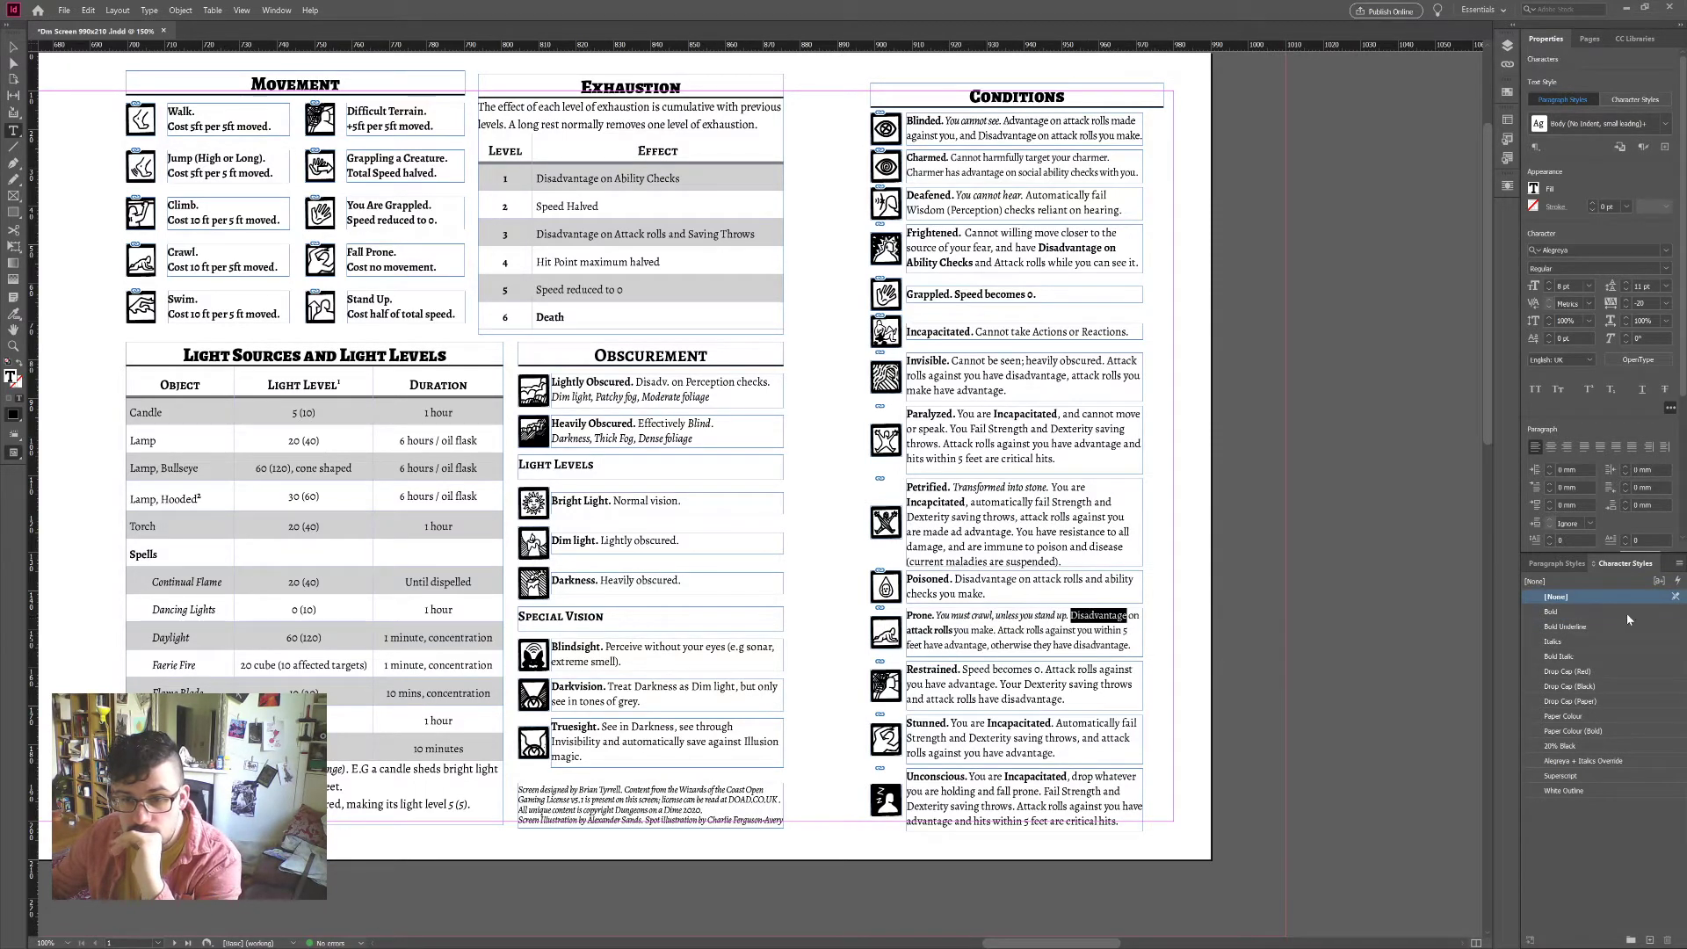
left_click(1551, 612)
left_click(1046, 644)
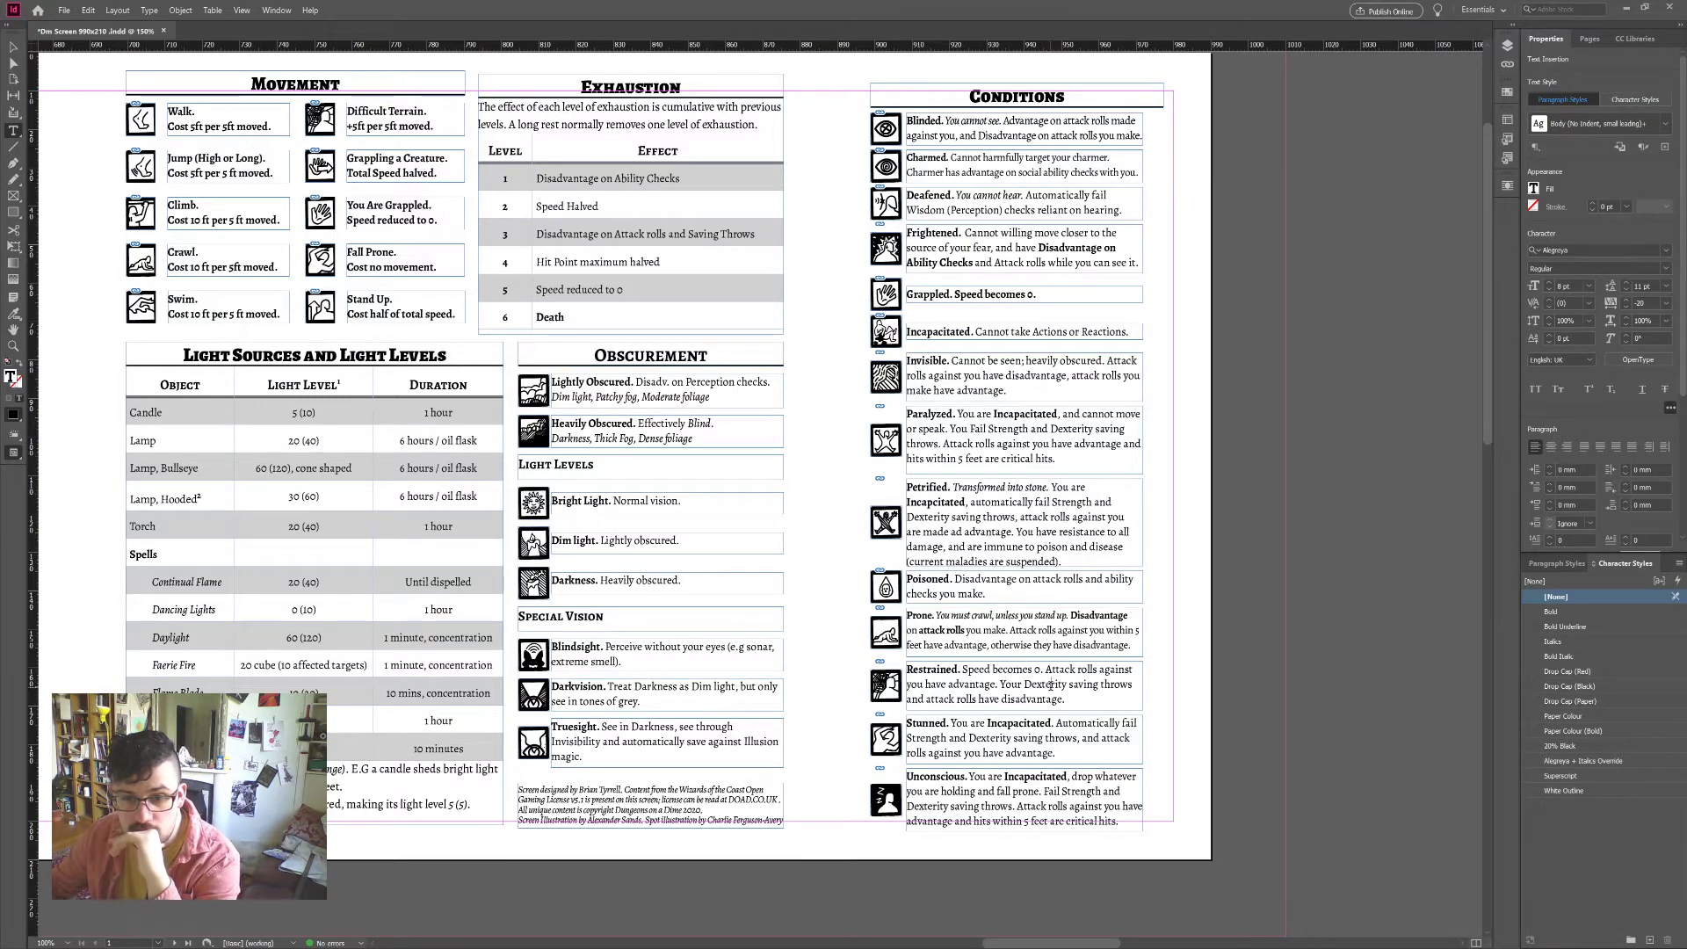
Step: Bold 'Dexterity saving throws', 'attack rolls' and 'disadvantage' in the Restrained entry
double_click(1051, 685)
left_click_drag(1023, 685, 1156, 688)
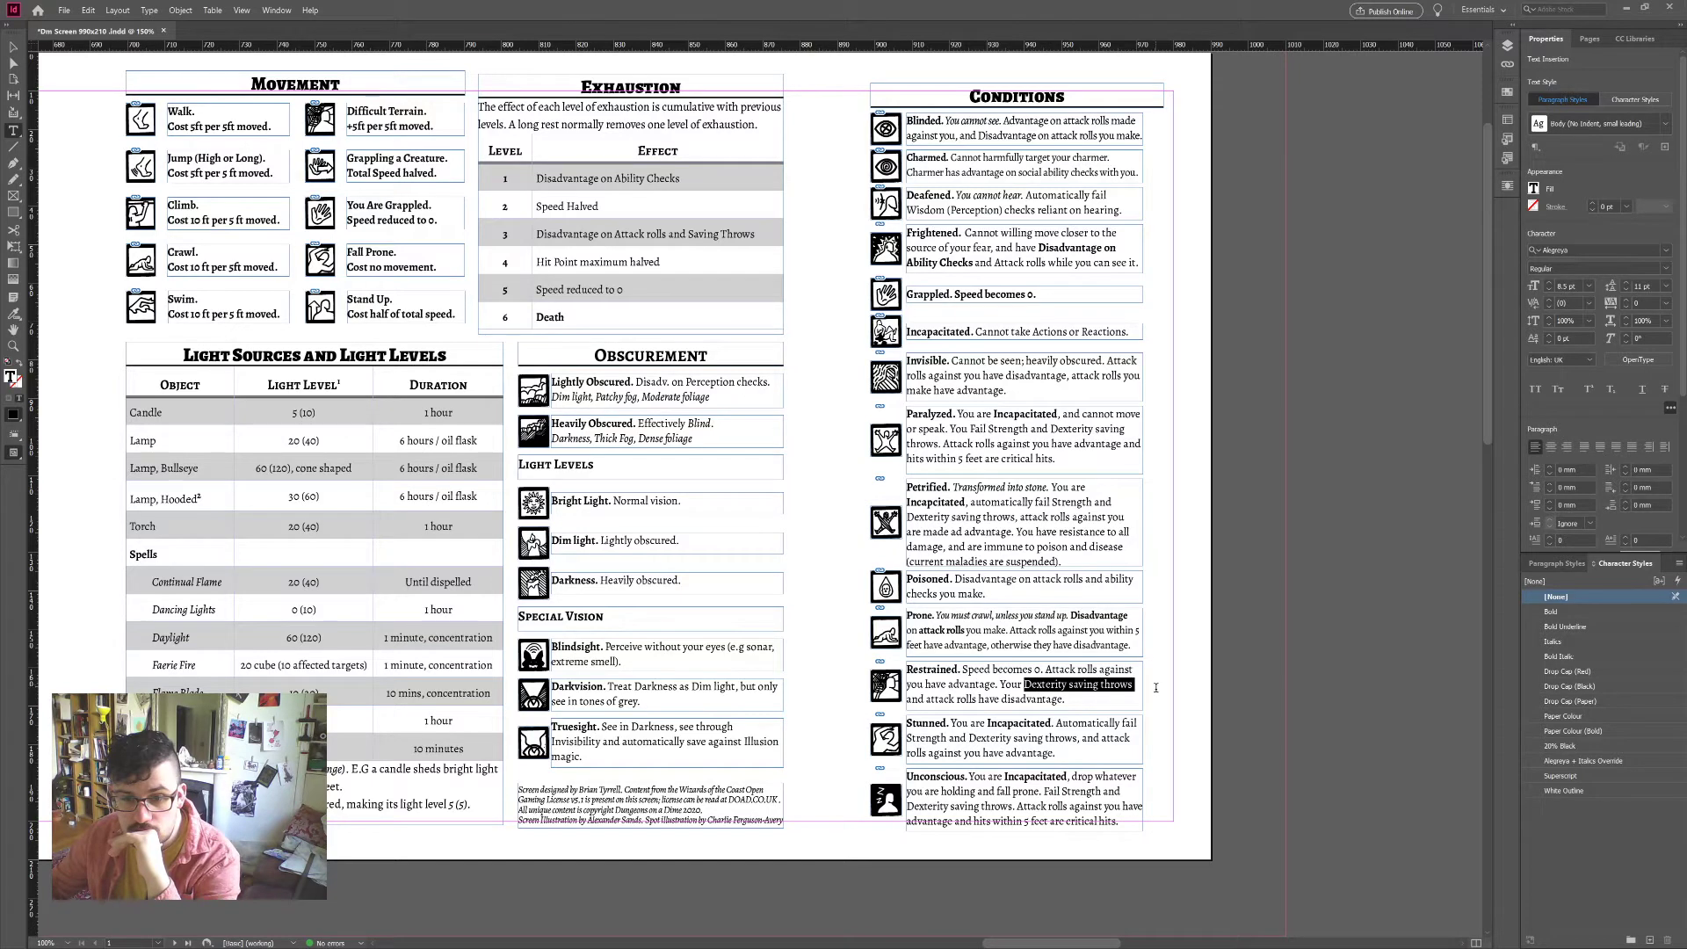
left_click(1553, 612)
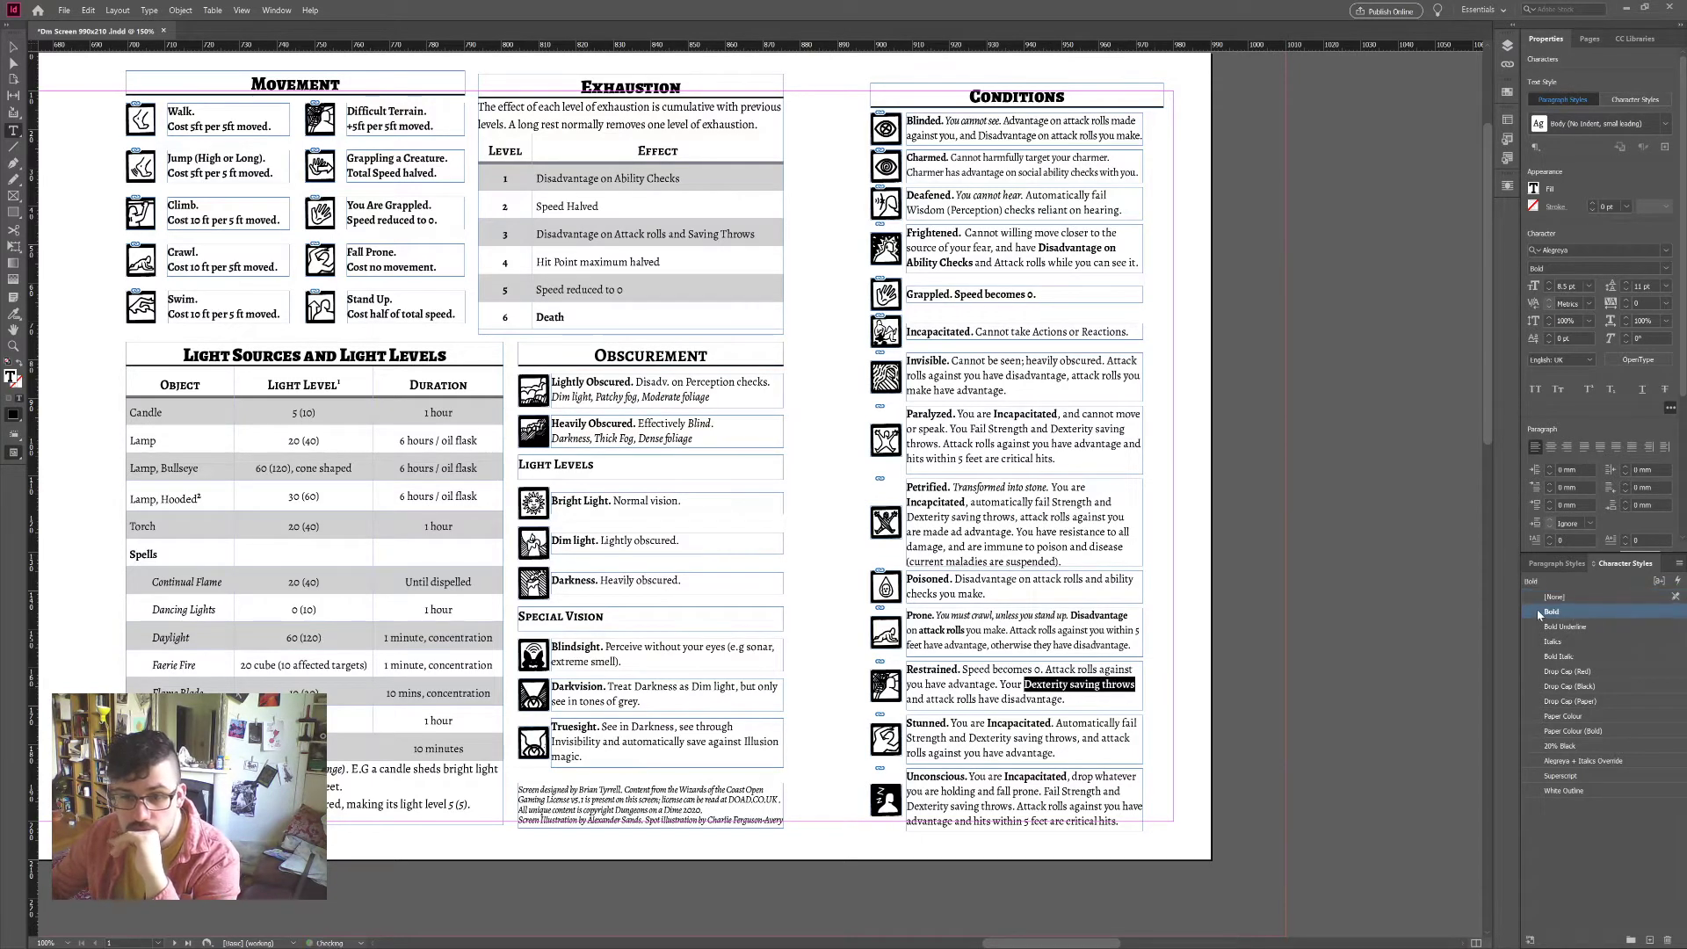
left_click_drag(954, 700, 926, 700)
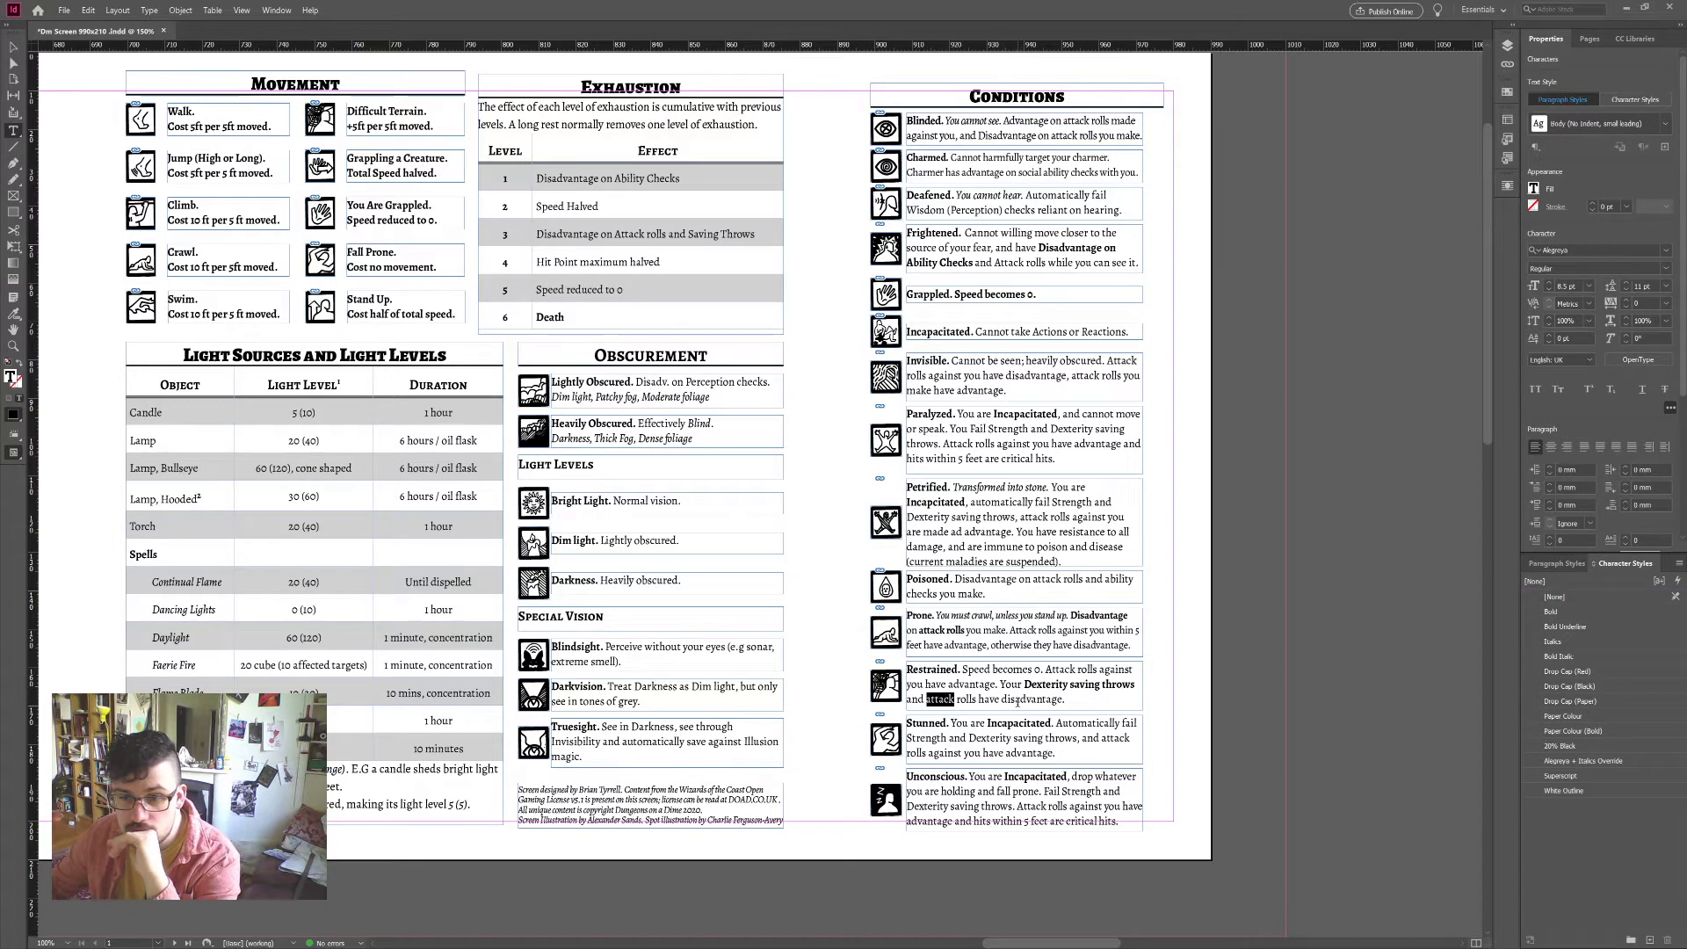
left_click_drag(977, 699, 935, 699)
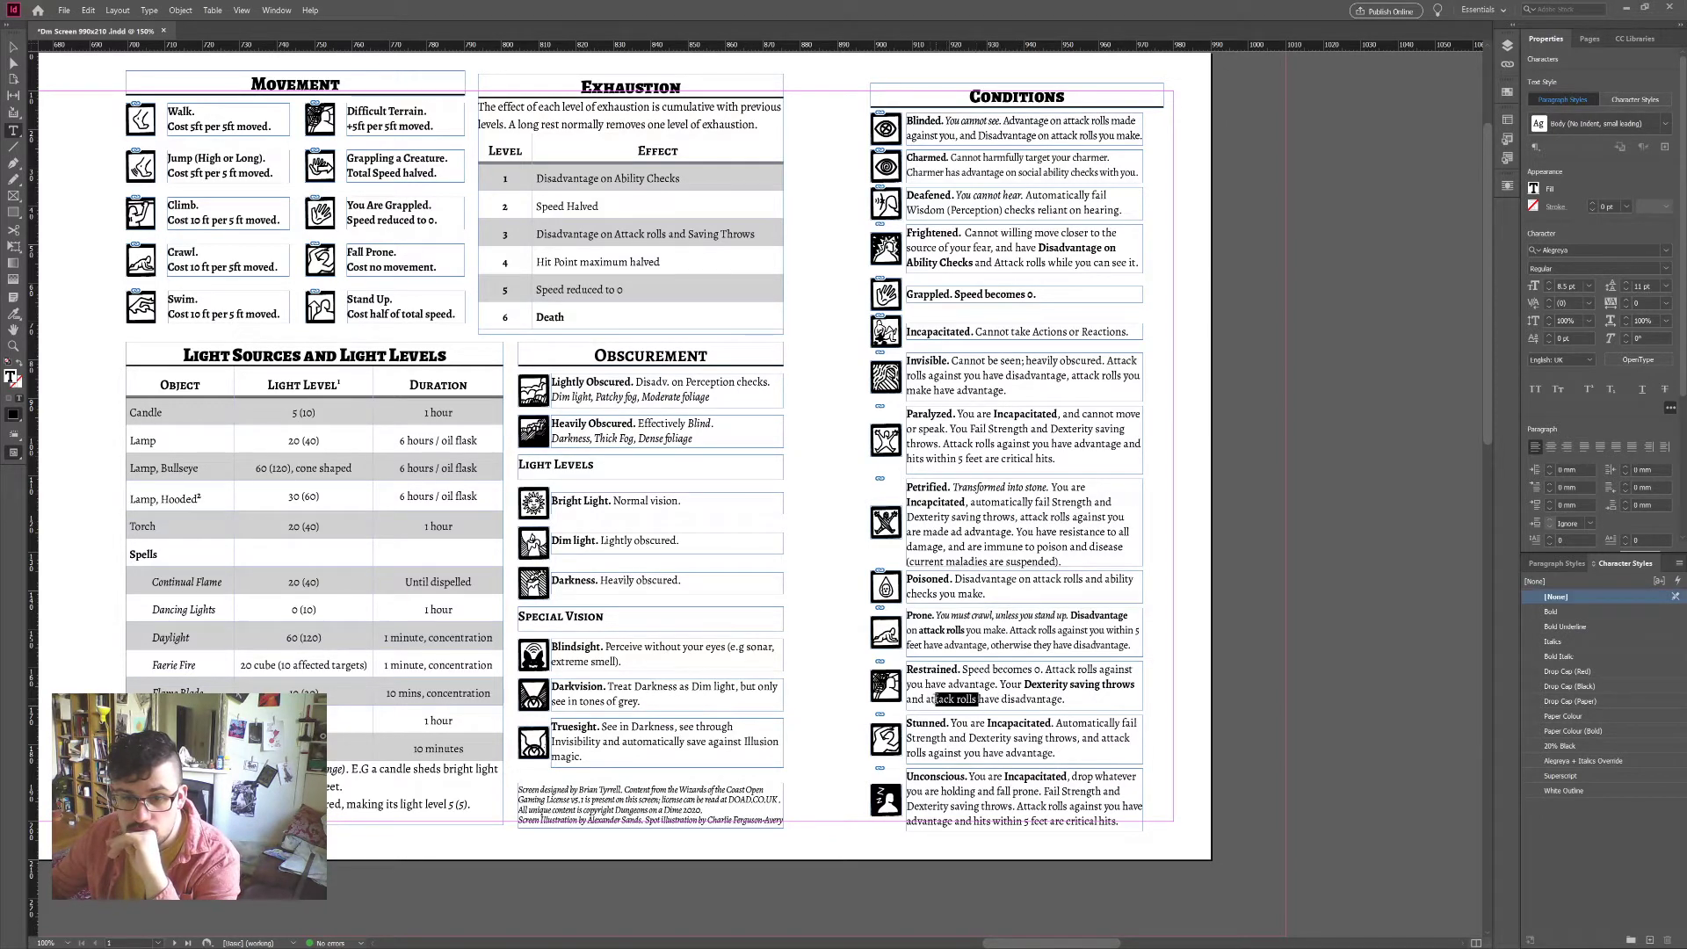
left_click(1573, 611)
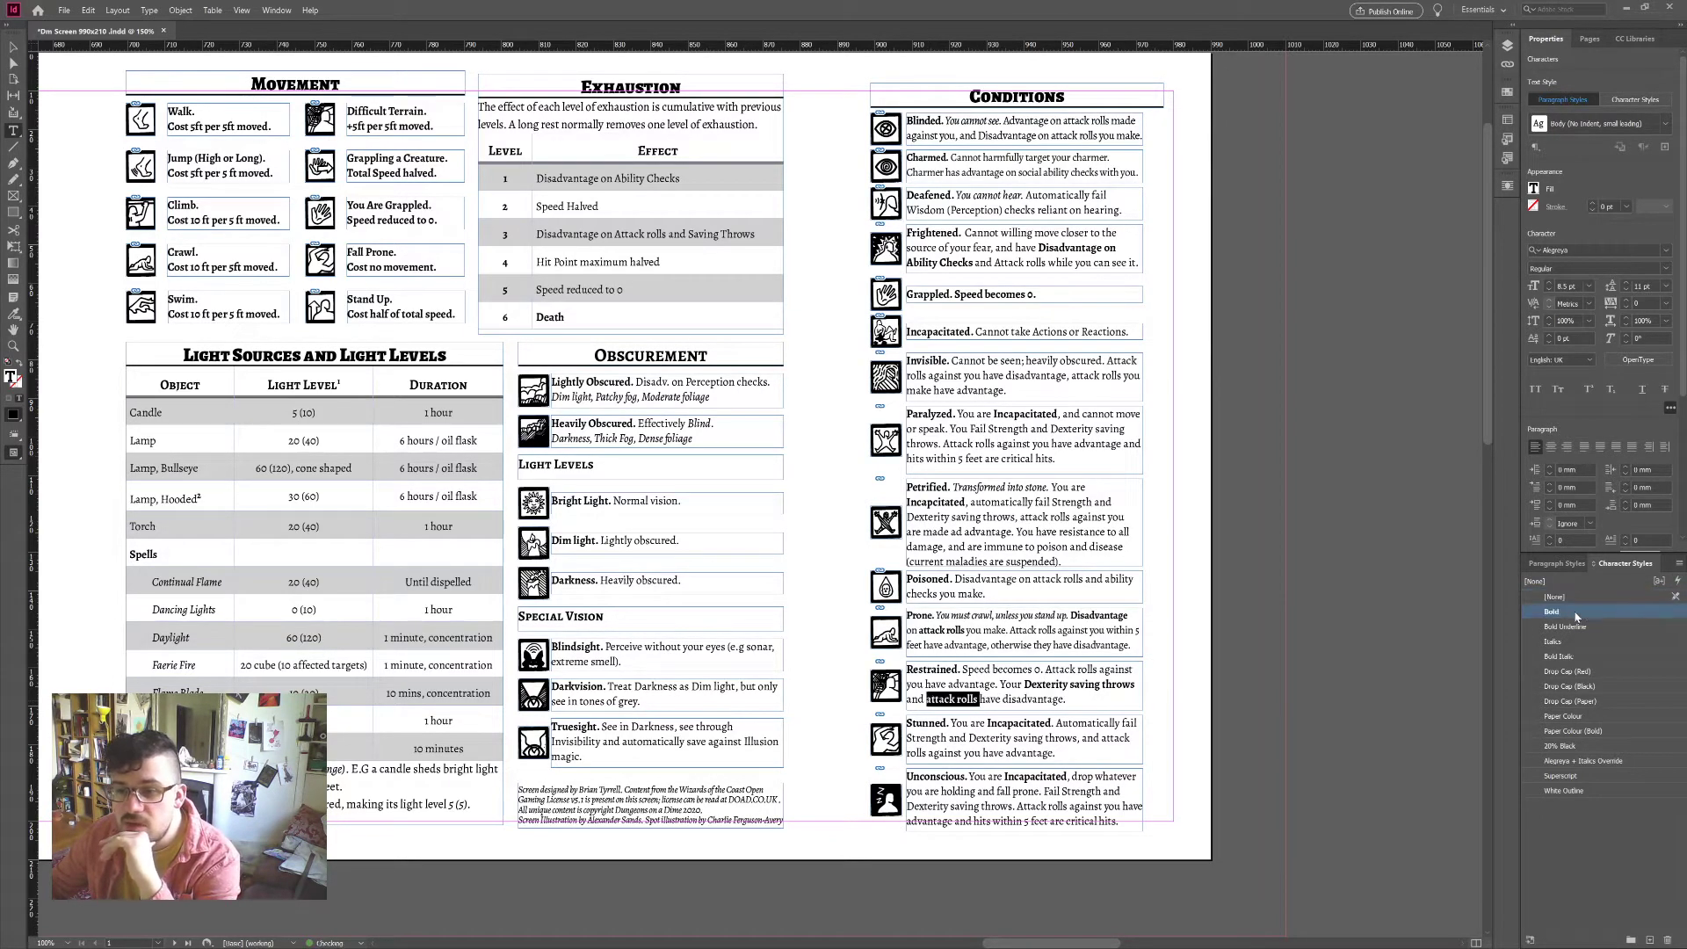
double_click(1034, 699)
left_click(1552, 611)
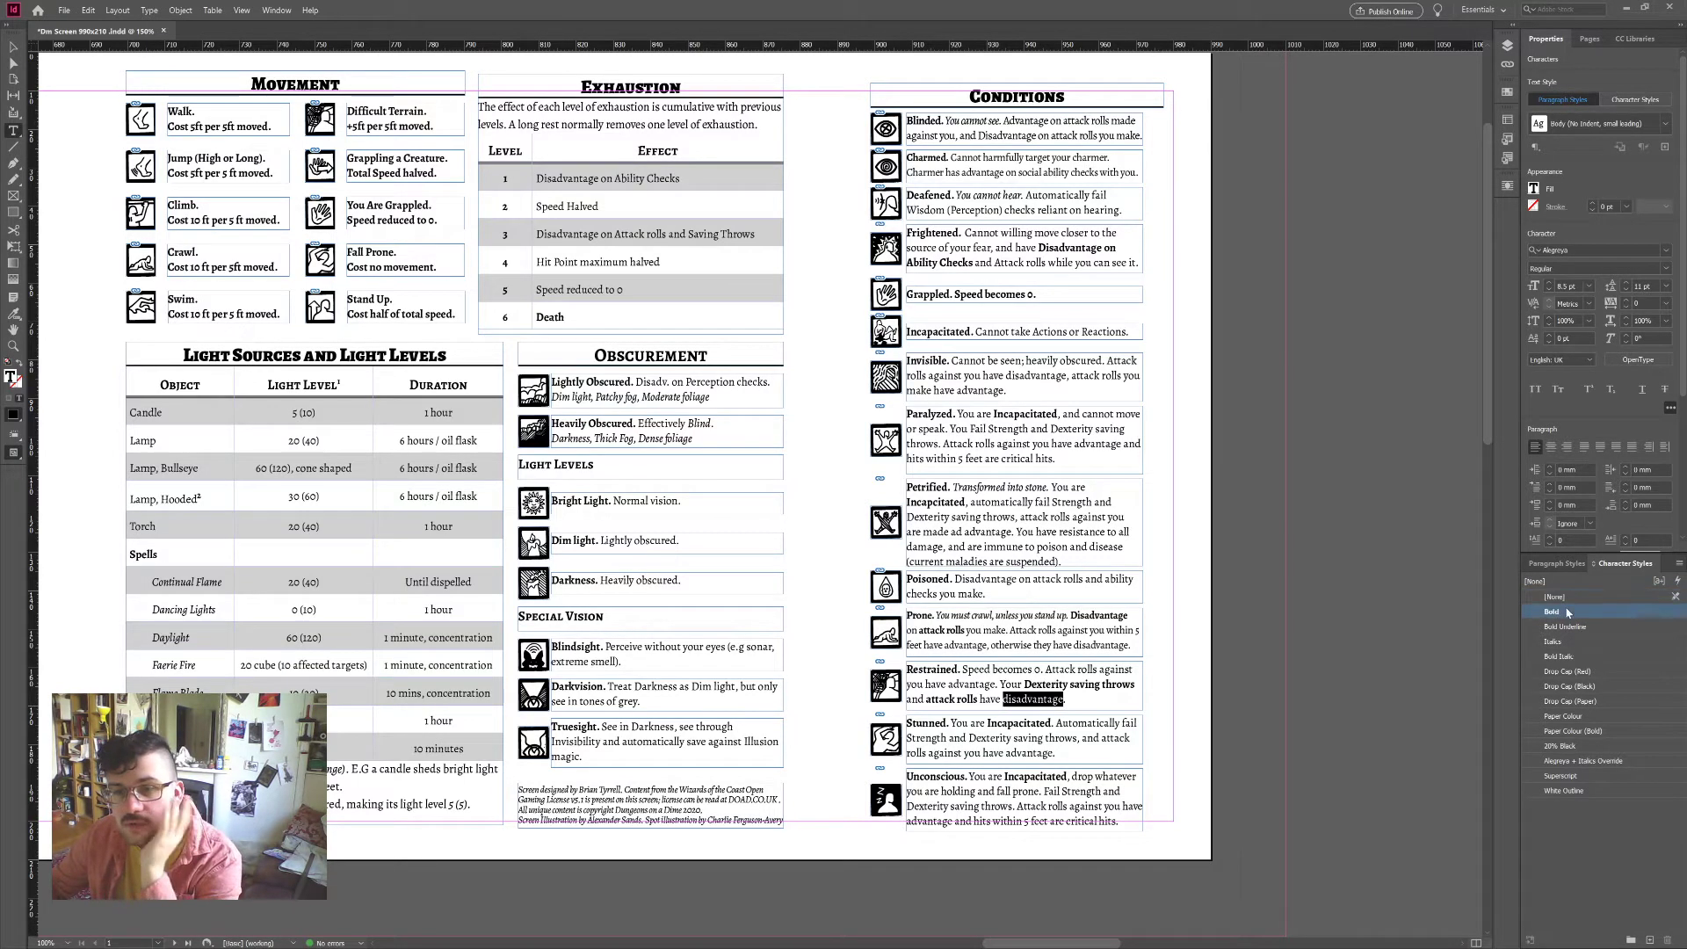
left_click(14, 47)
left_click(1265, 376)
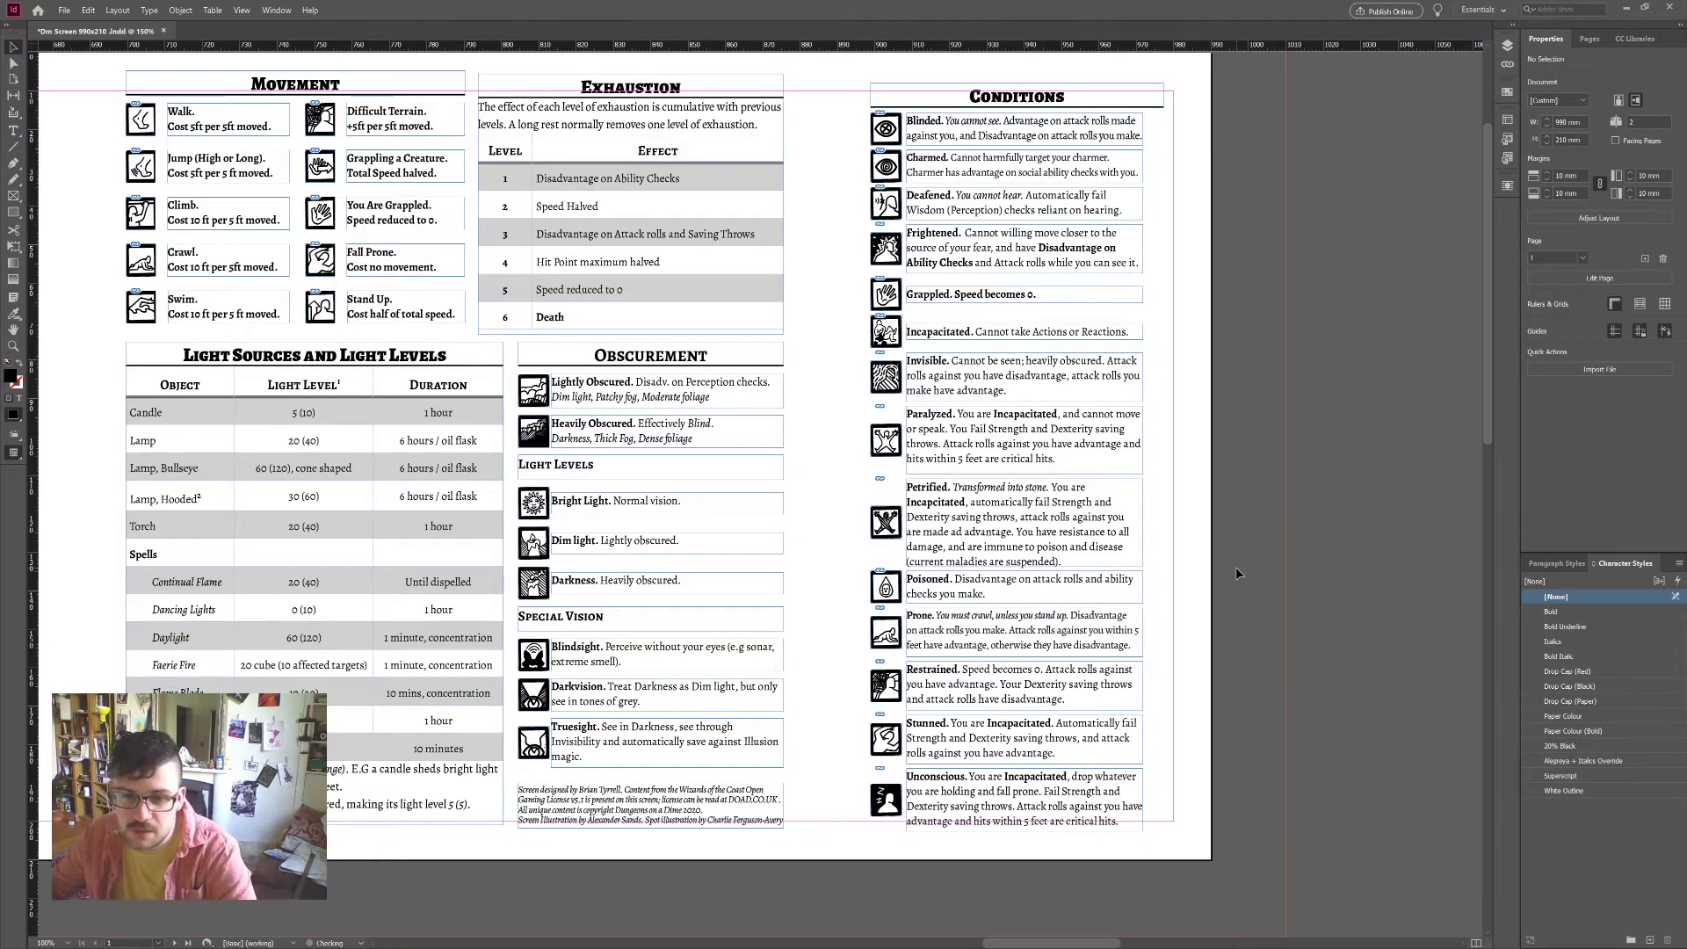
Step: Remove the bold styling from the Frightened and Grappled description text
left_click(1040, 422)
left_click(1033, 248)
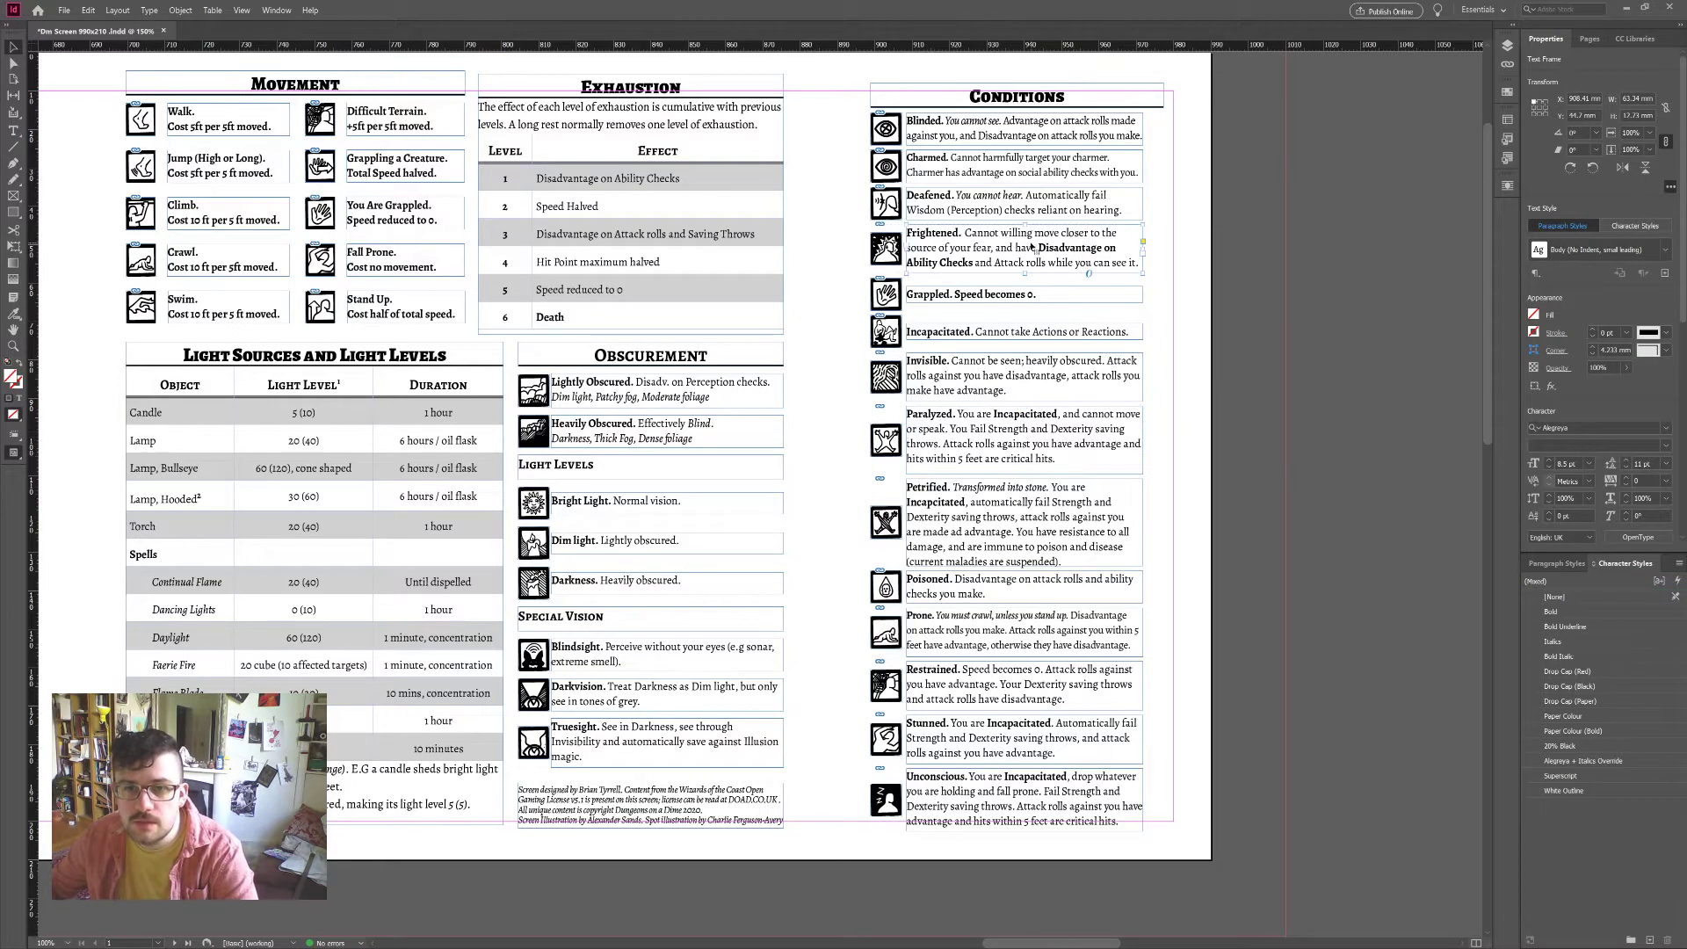
double_click(1033, 246)
left_click_drag(1037, 247, 1064, 263)
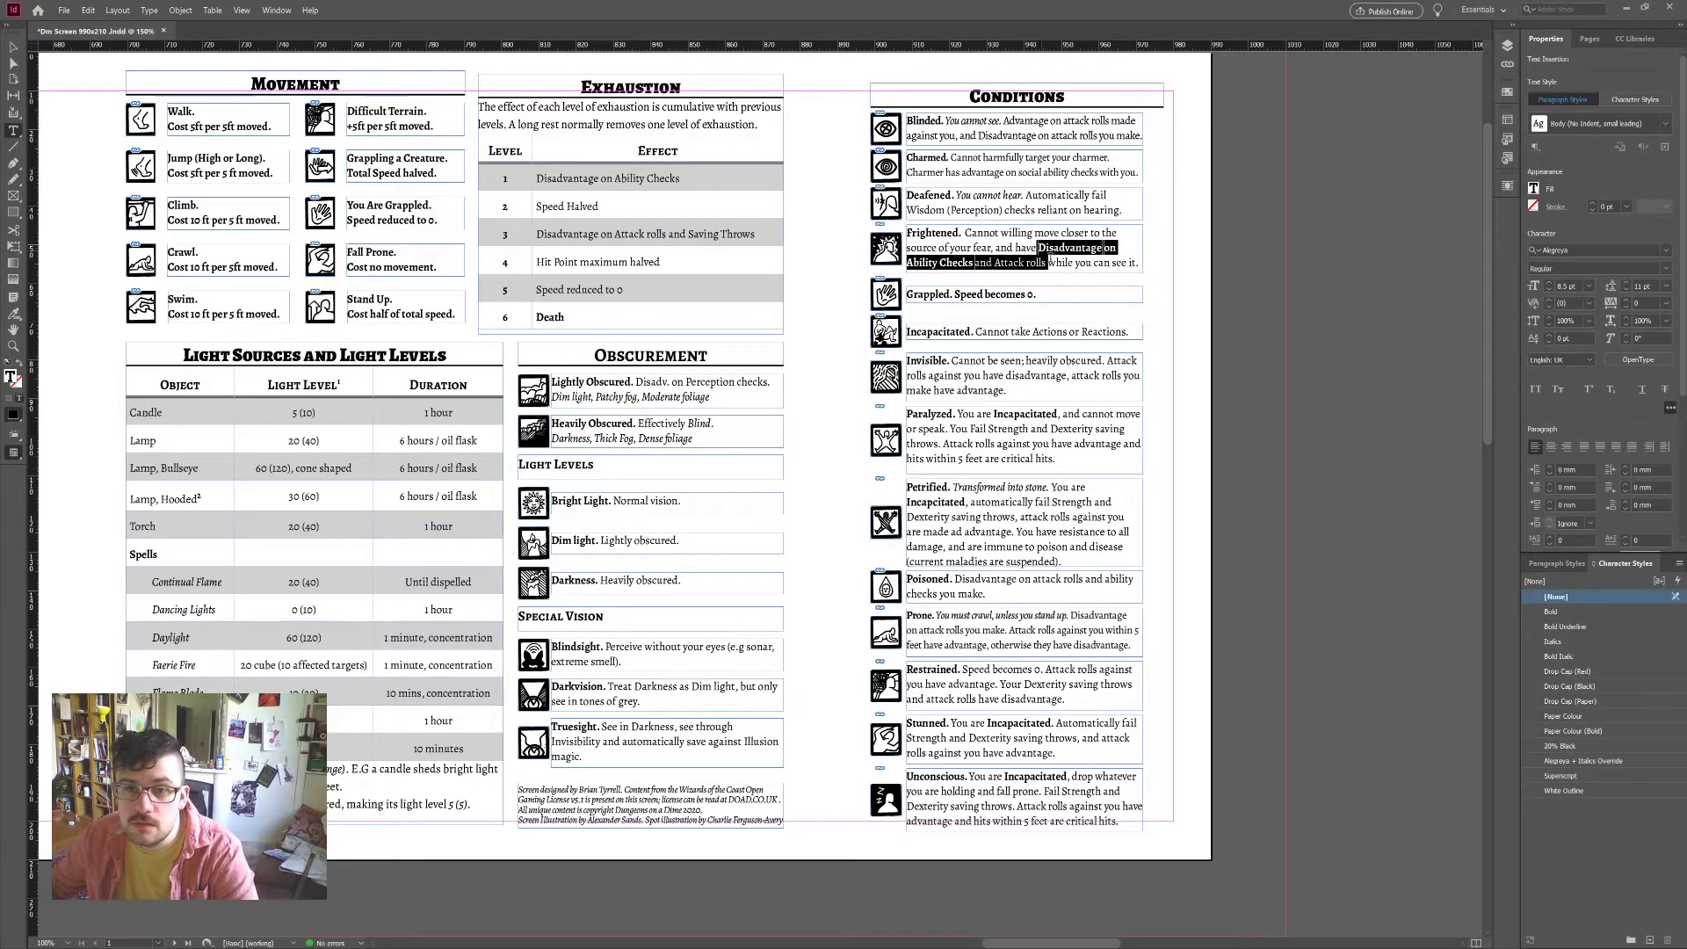
left_click(956, 295)
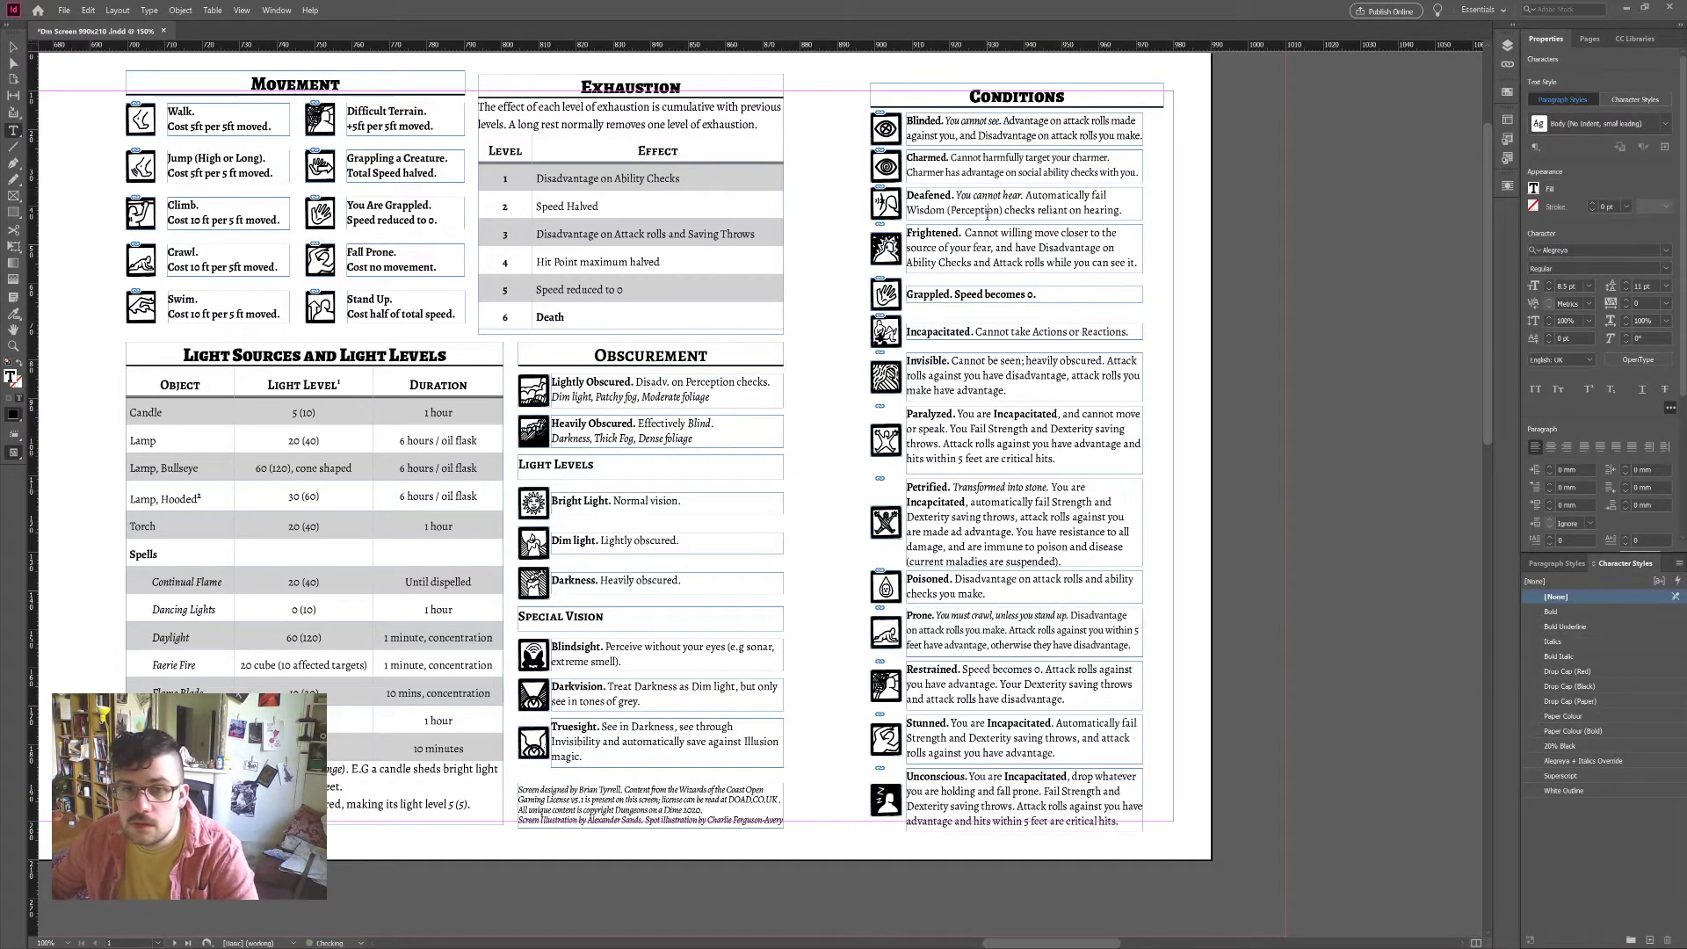
left_click_drag(955, 295, 1036, 294)
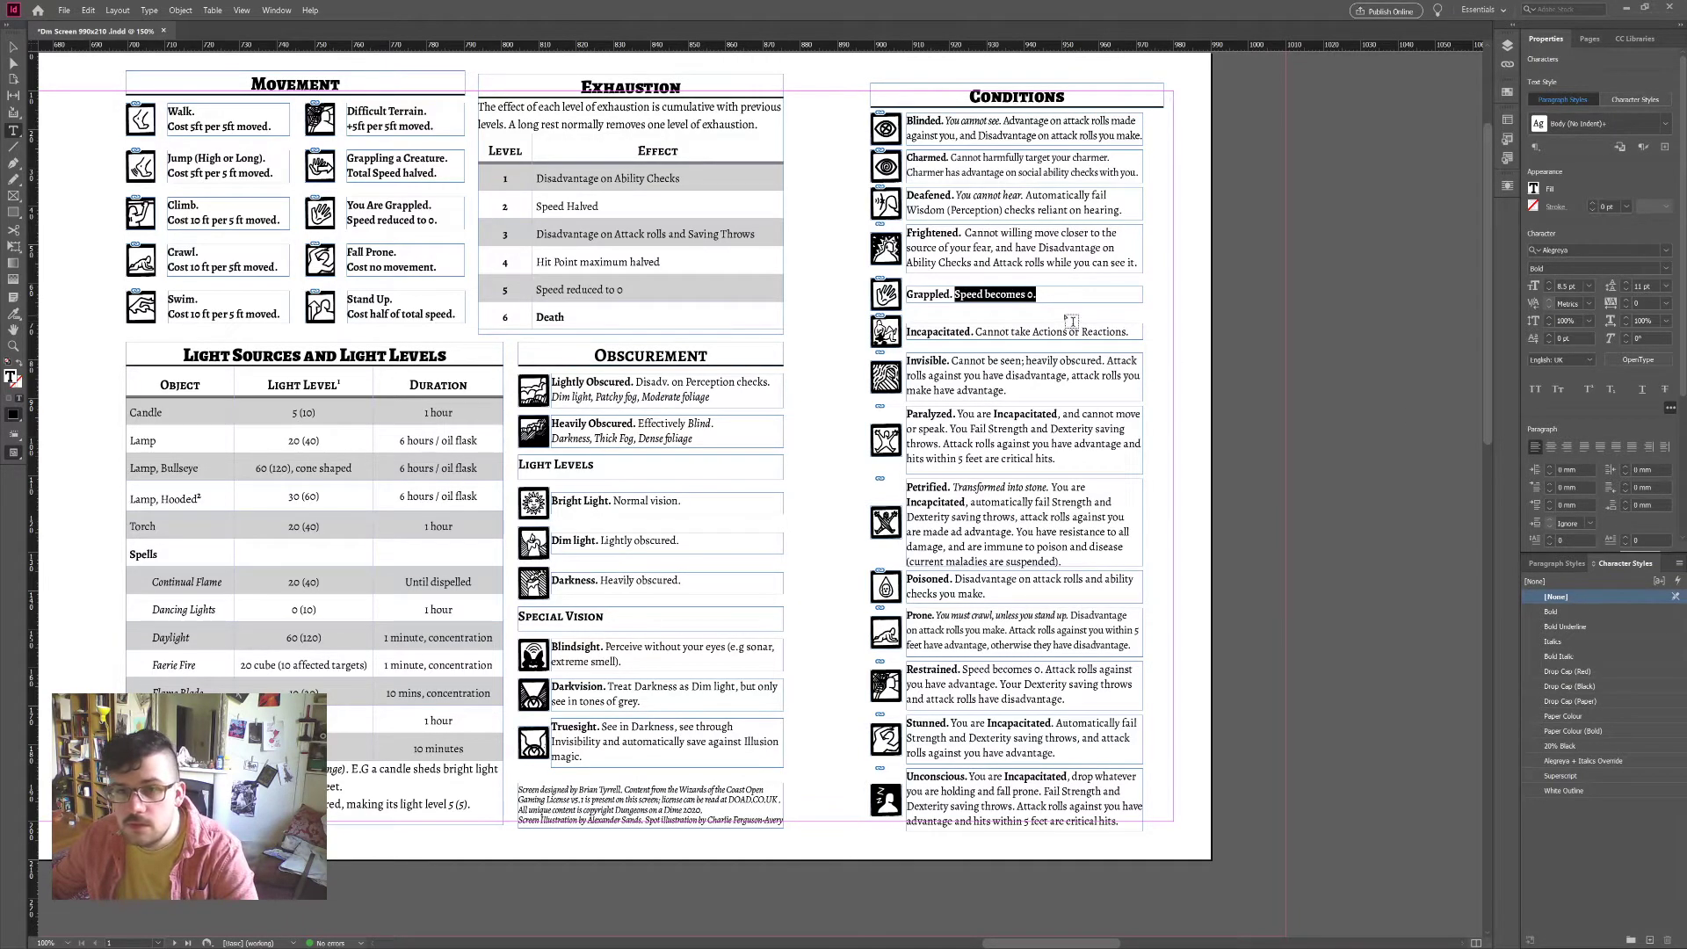
left_click(956, 294)
left_click_drag(956, 294, 1091, 300)
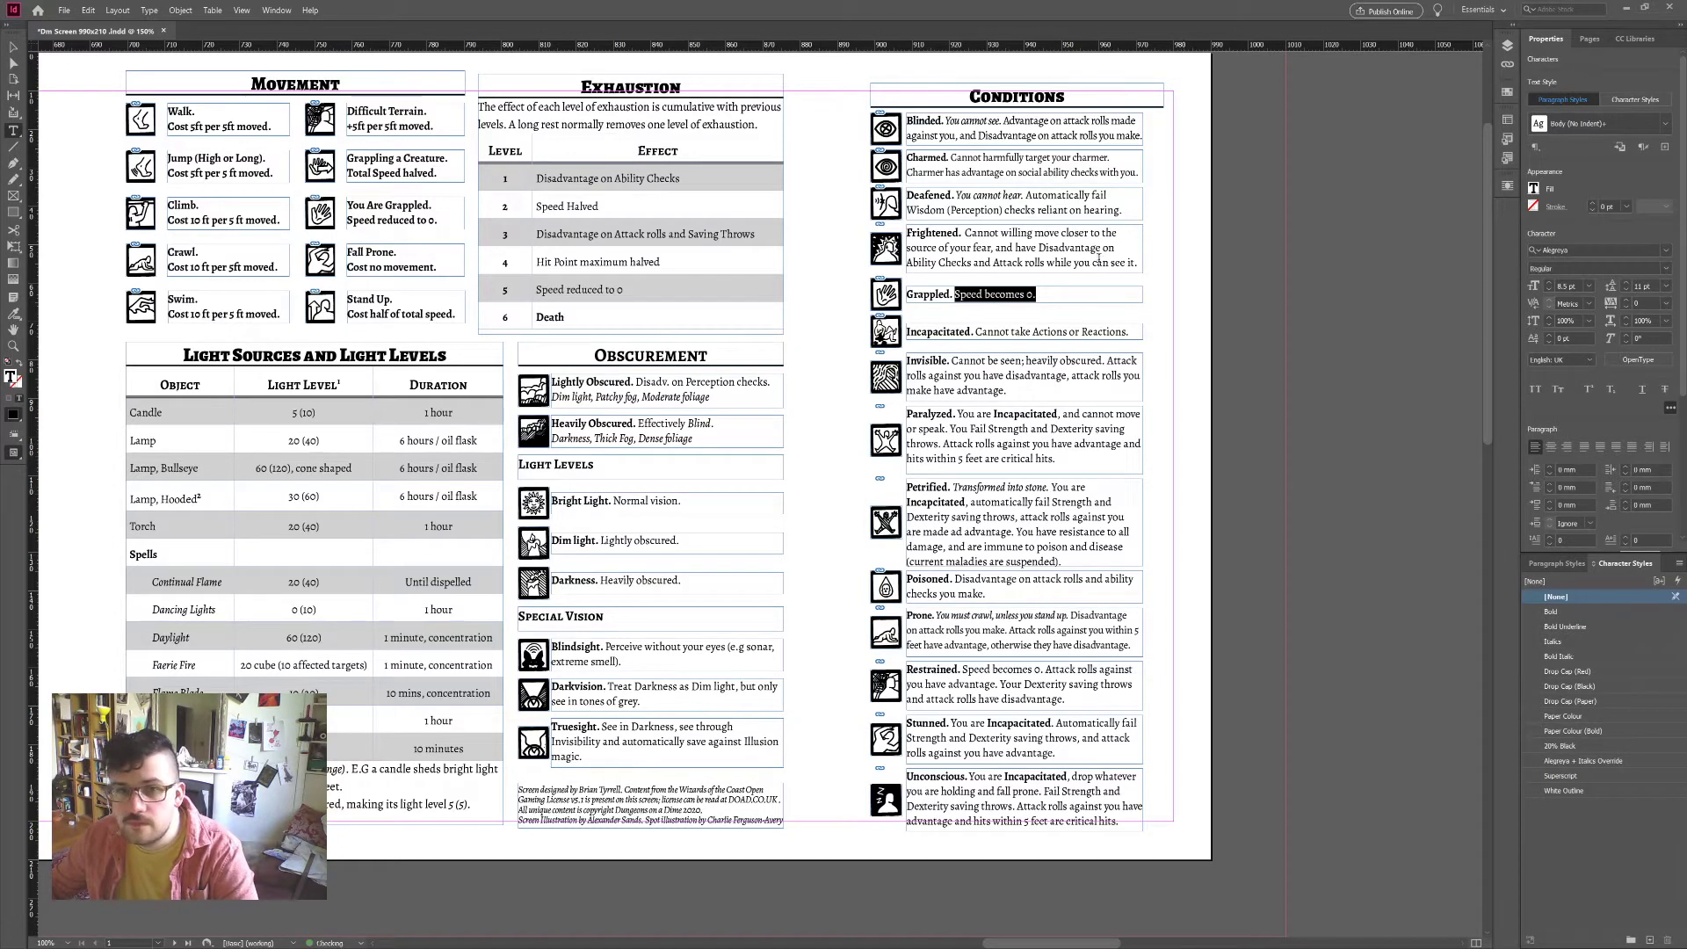
left_click(933, 294)
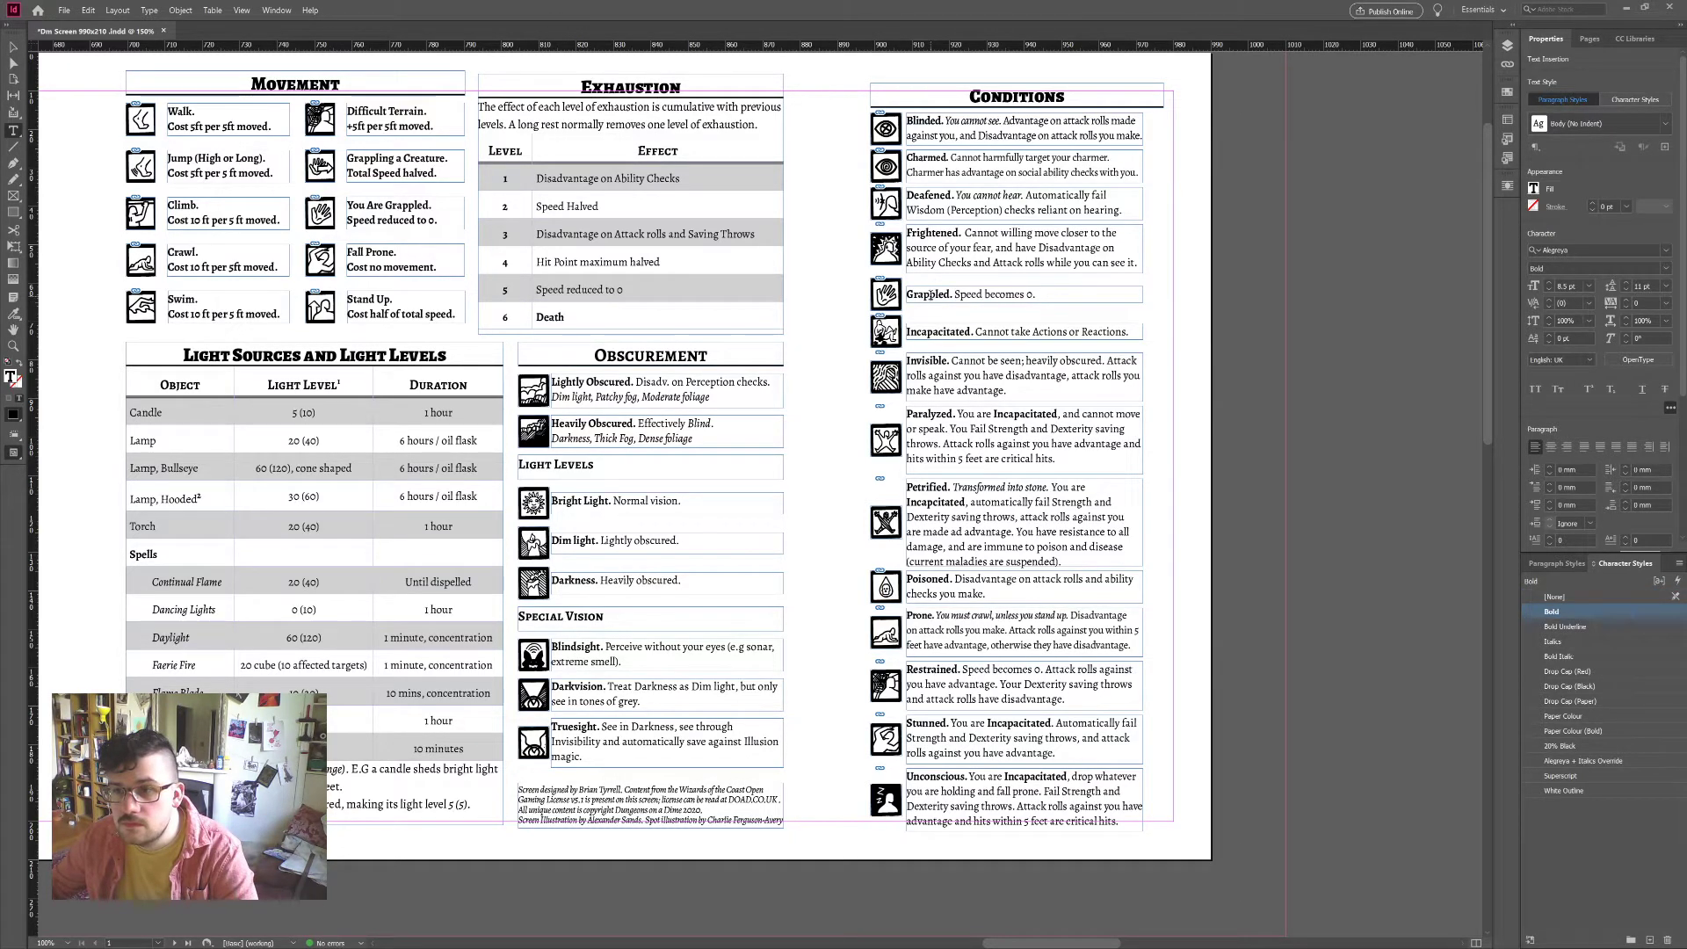
left_click(1553, 599)
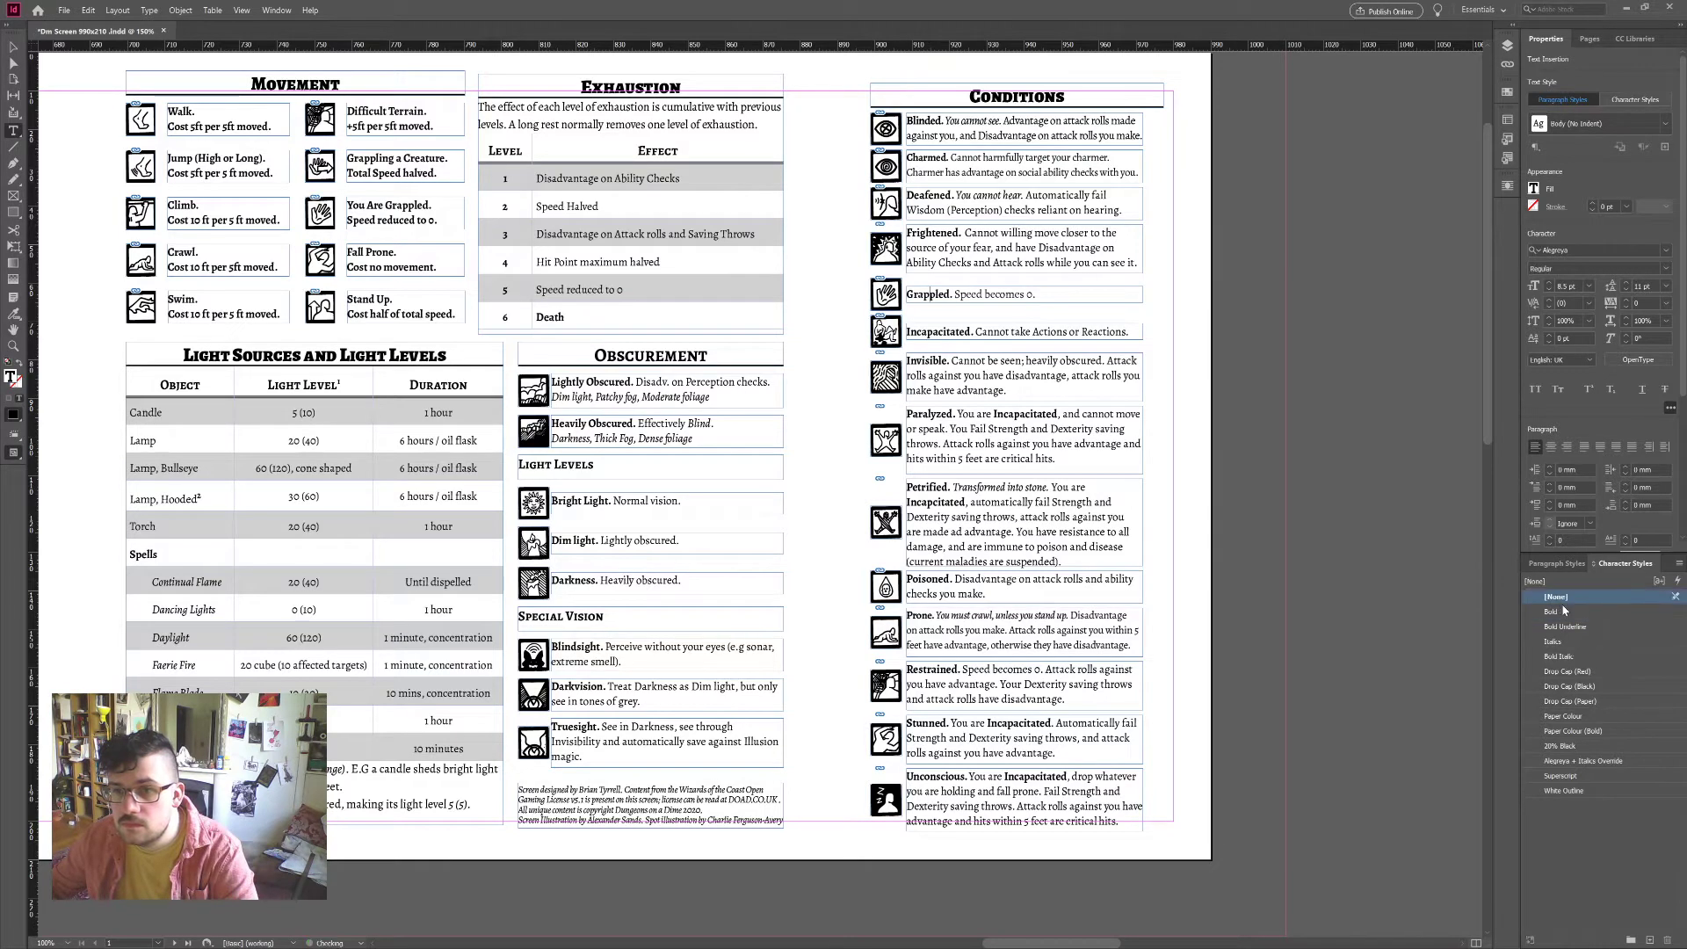
Step: Keep the name Grappled bold and check the styles of the Grappled and Incapacitated text
left_click(1559, 563)
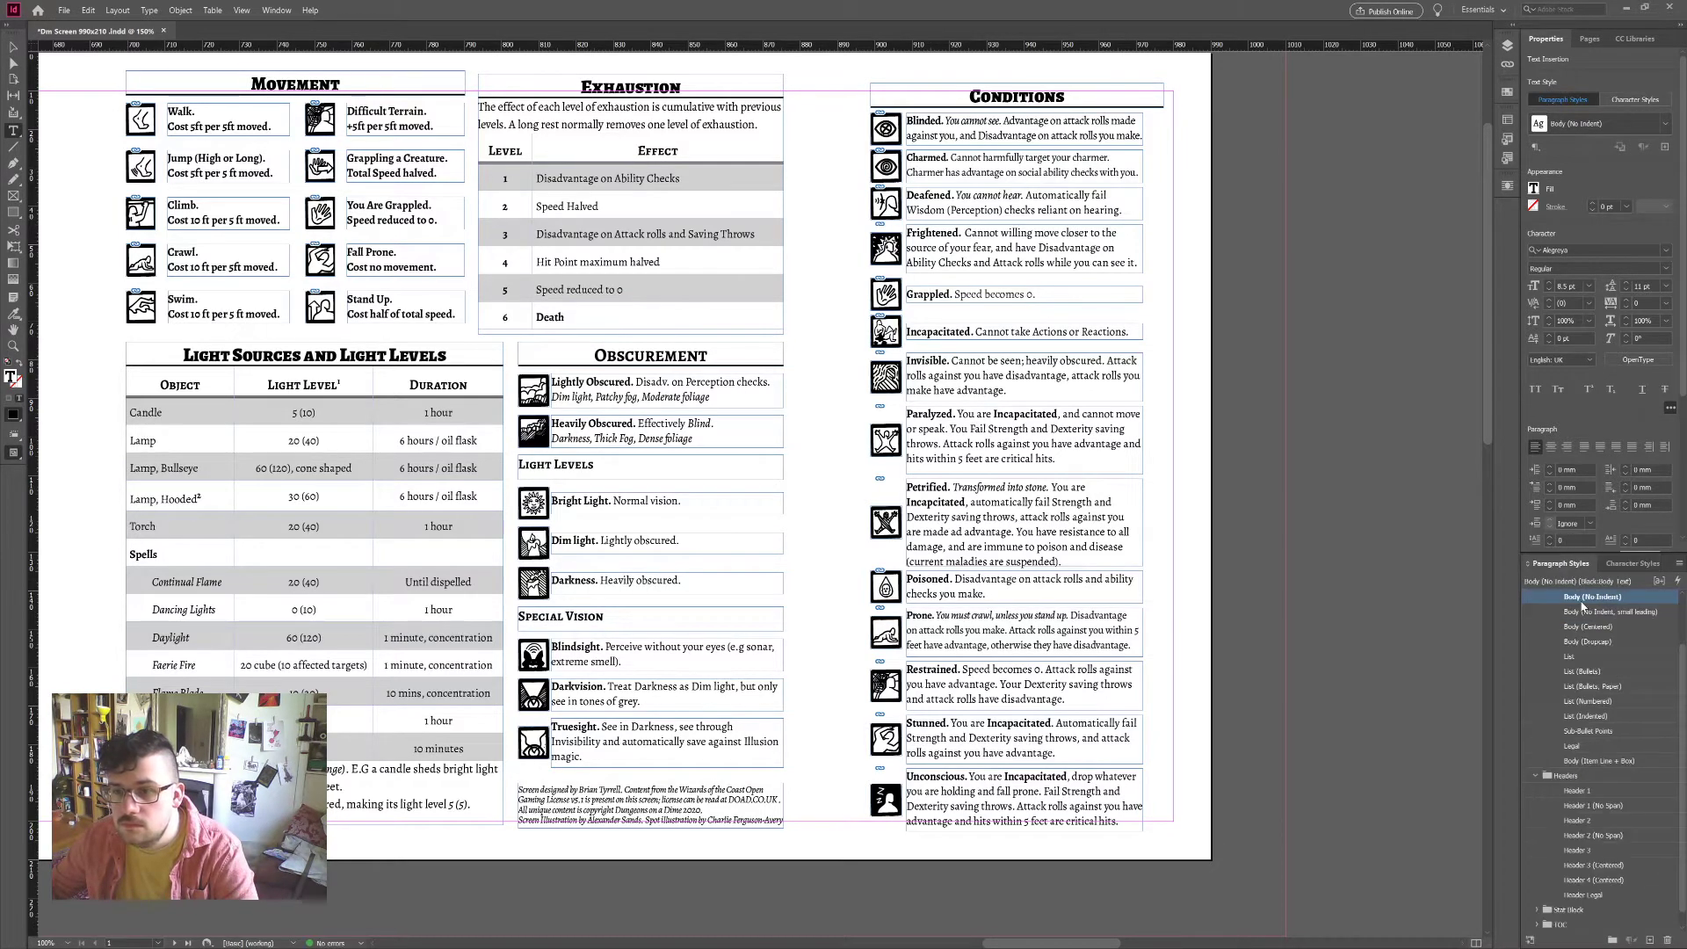
left_click(1640, 597)
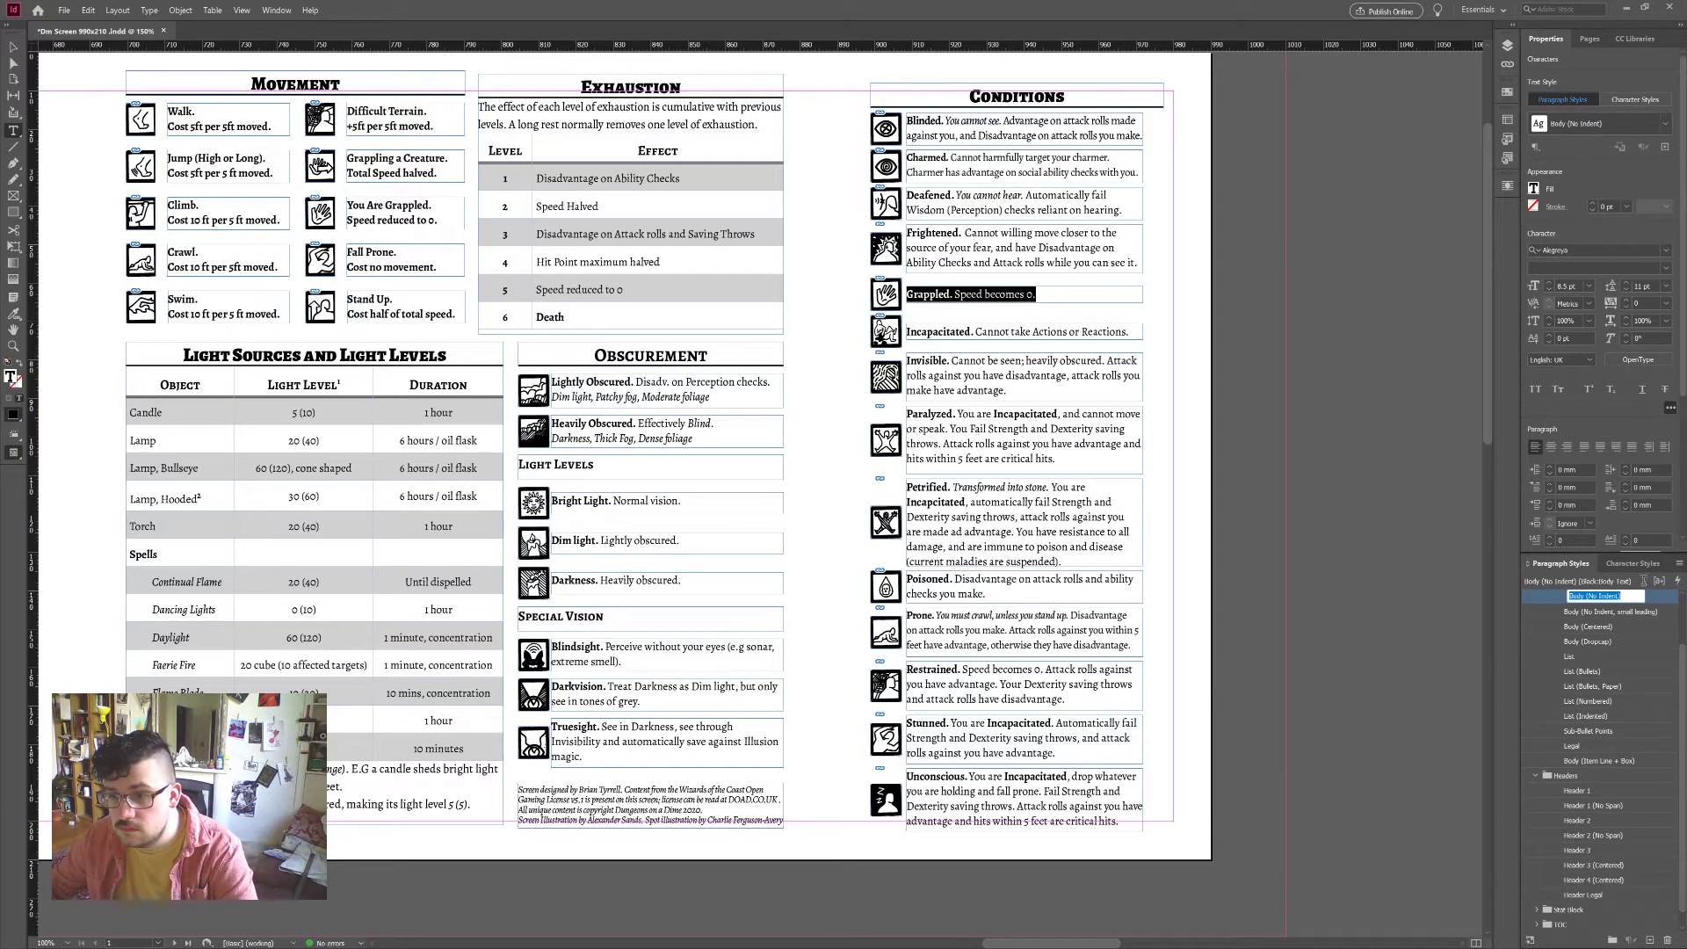
key("Escape")
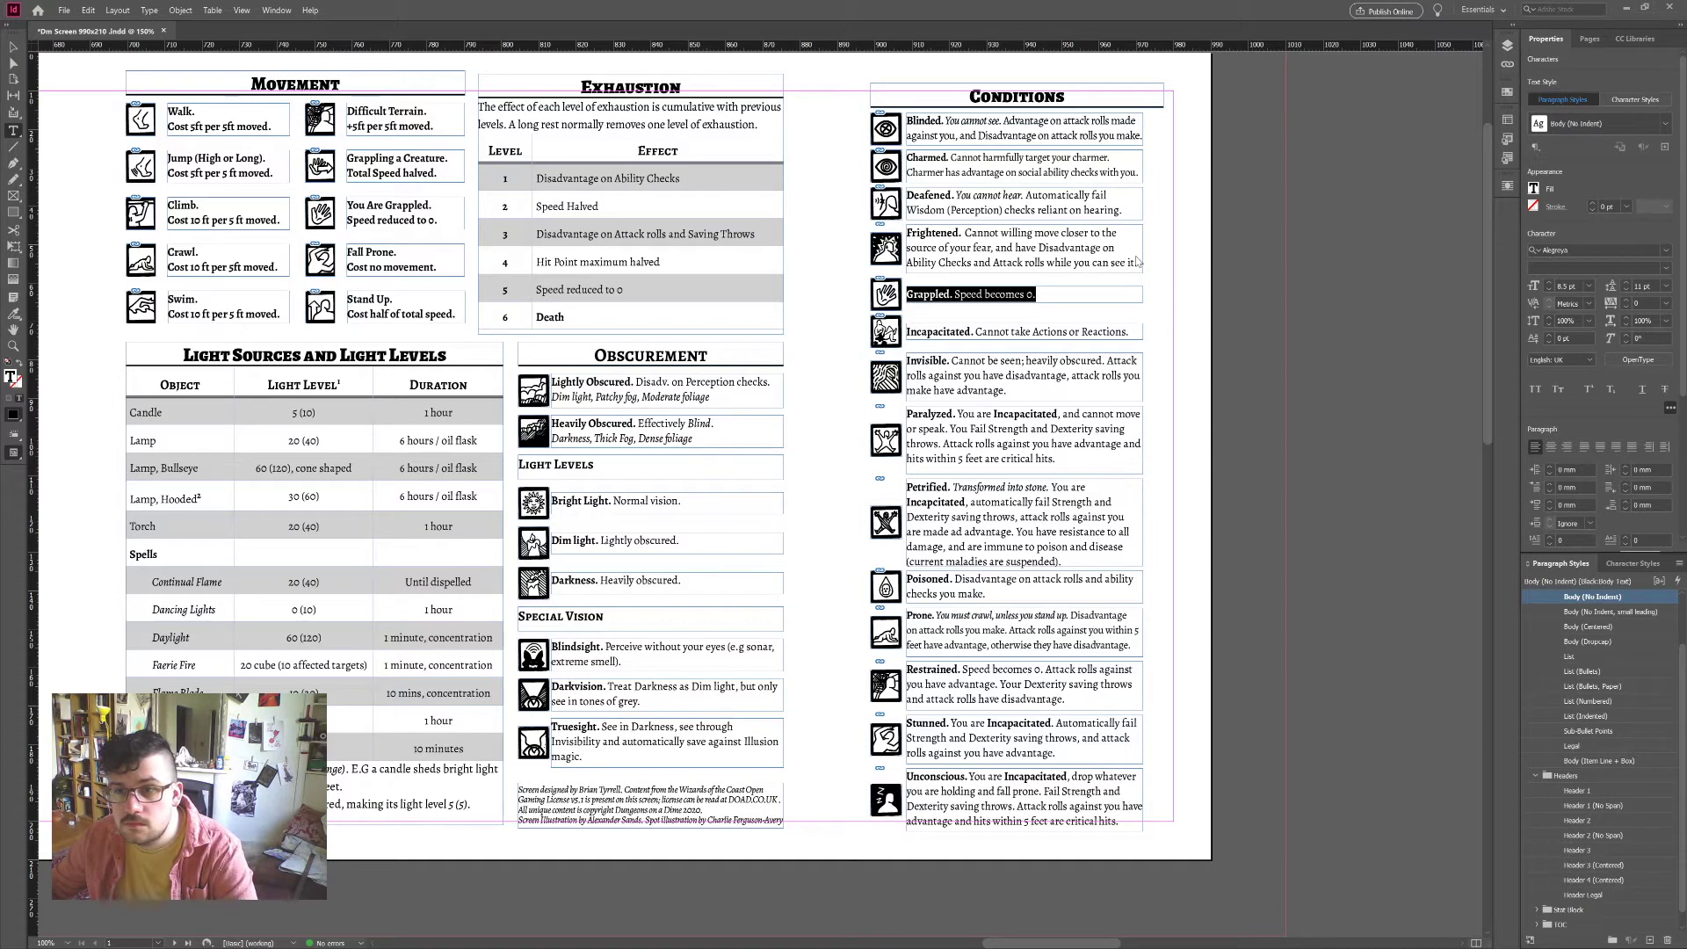
left_click(940, 294)
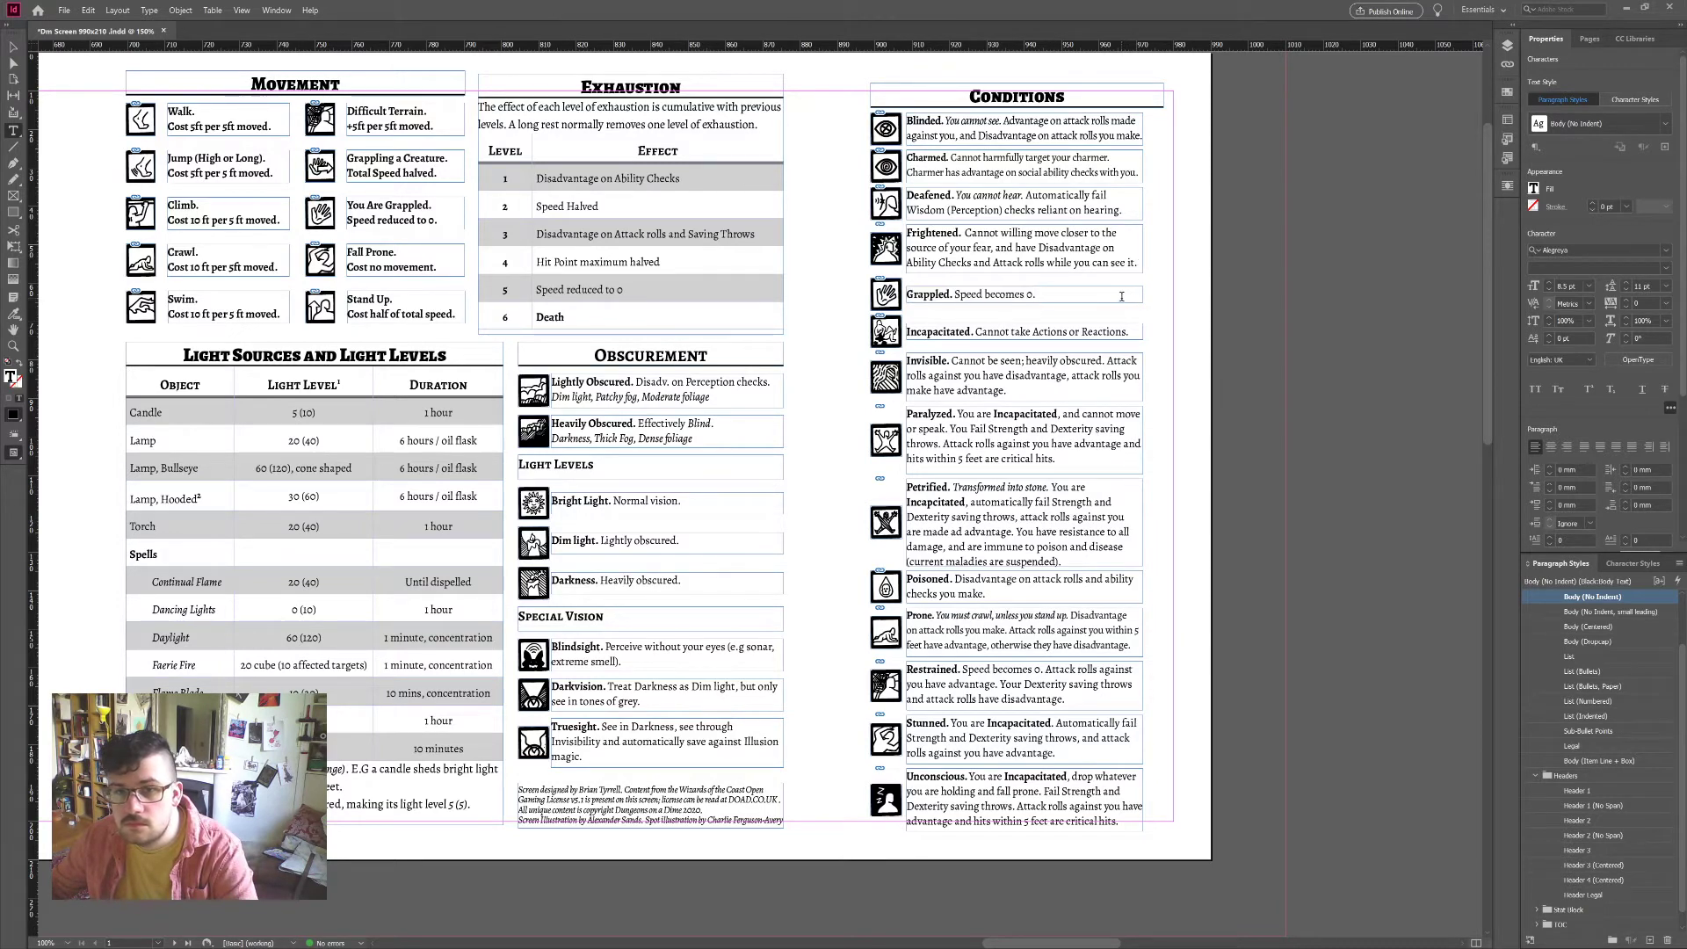
double_click(945, 294)
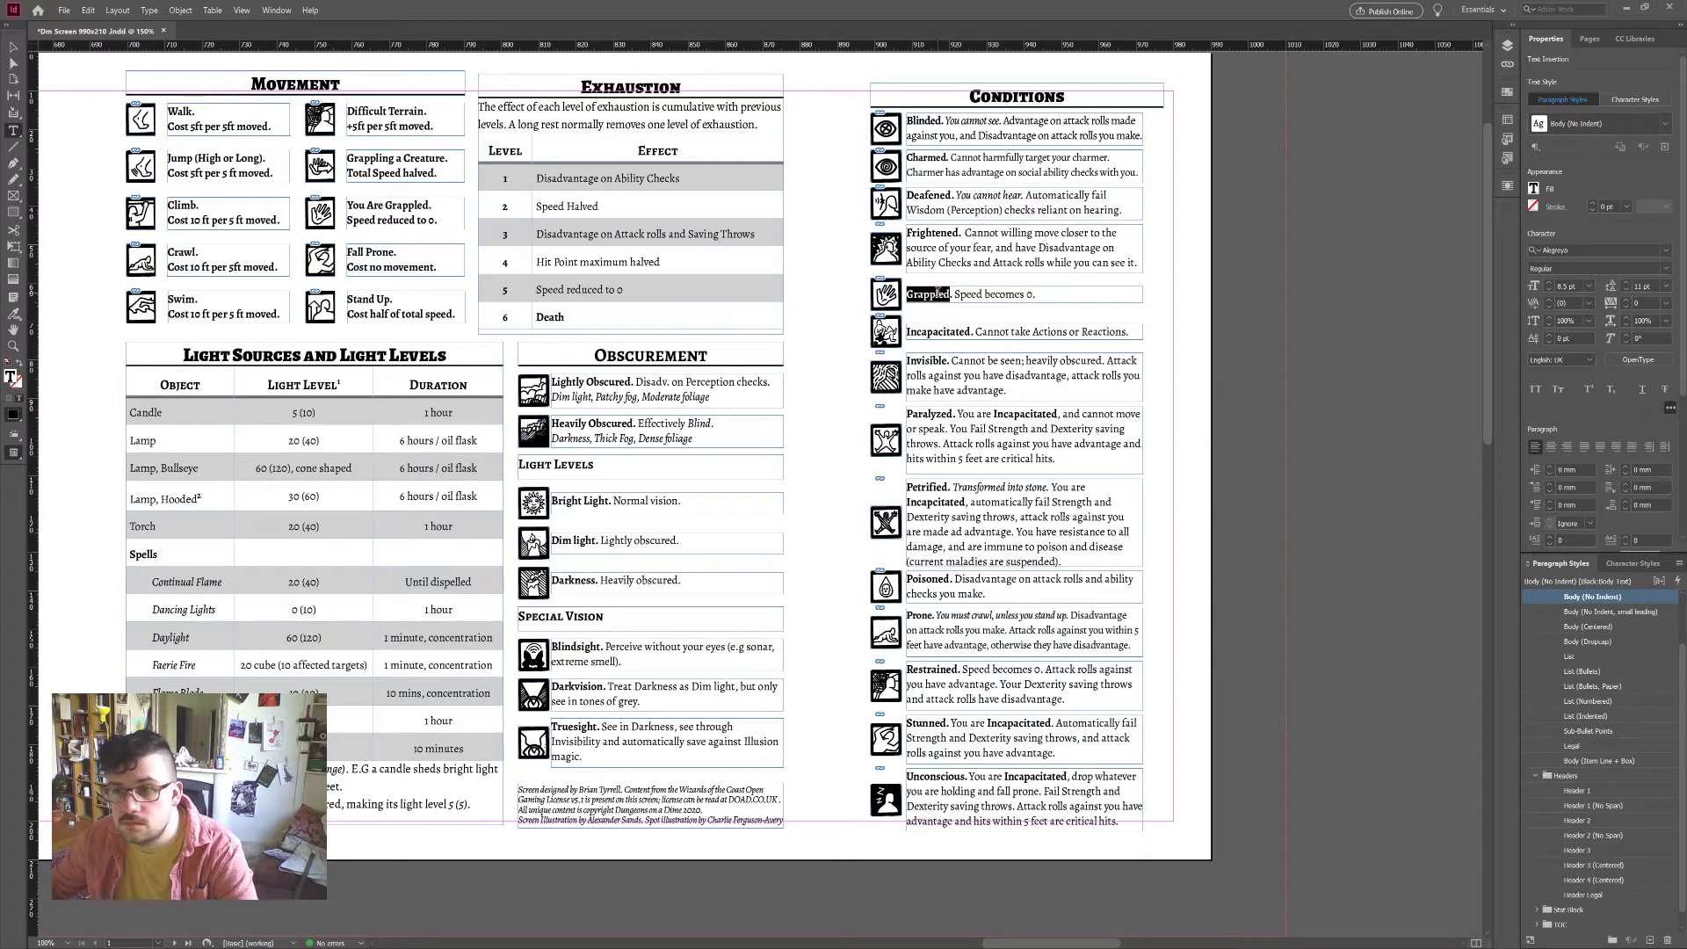
left_click(1633, 563)
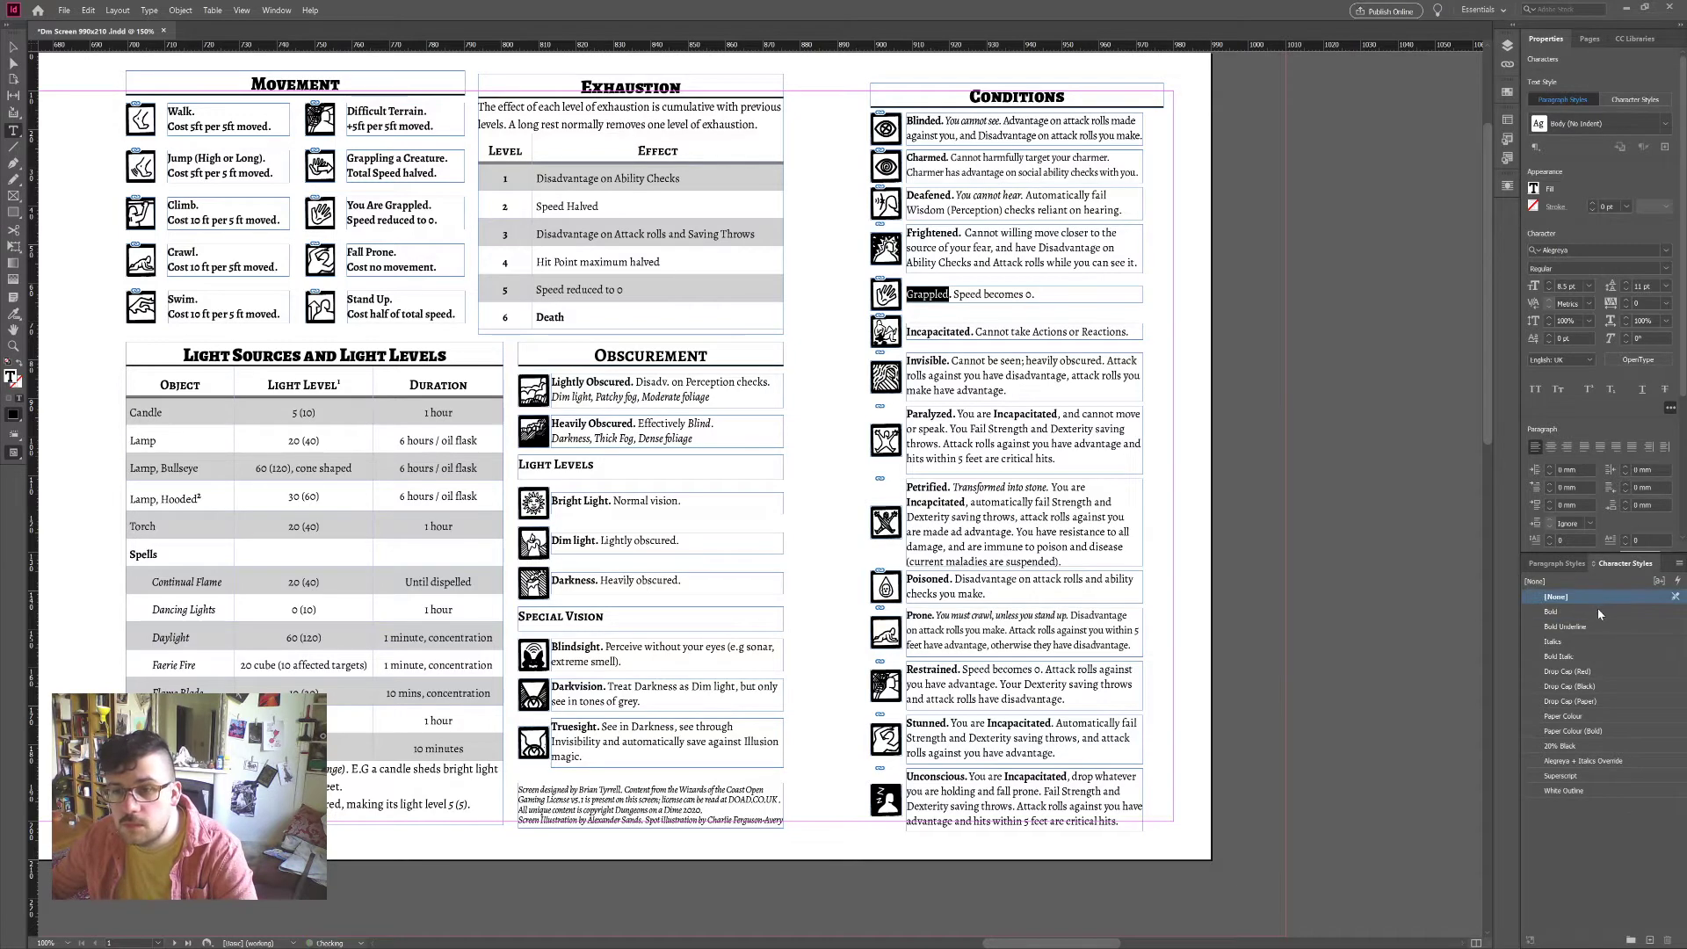
left_click(994, 295)
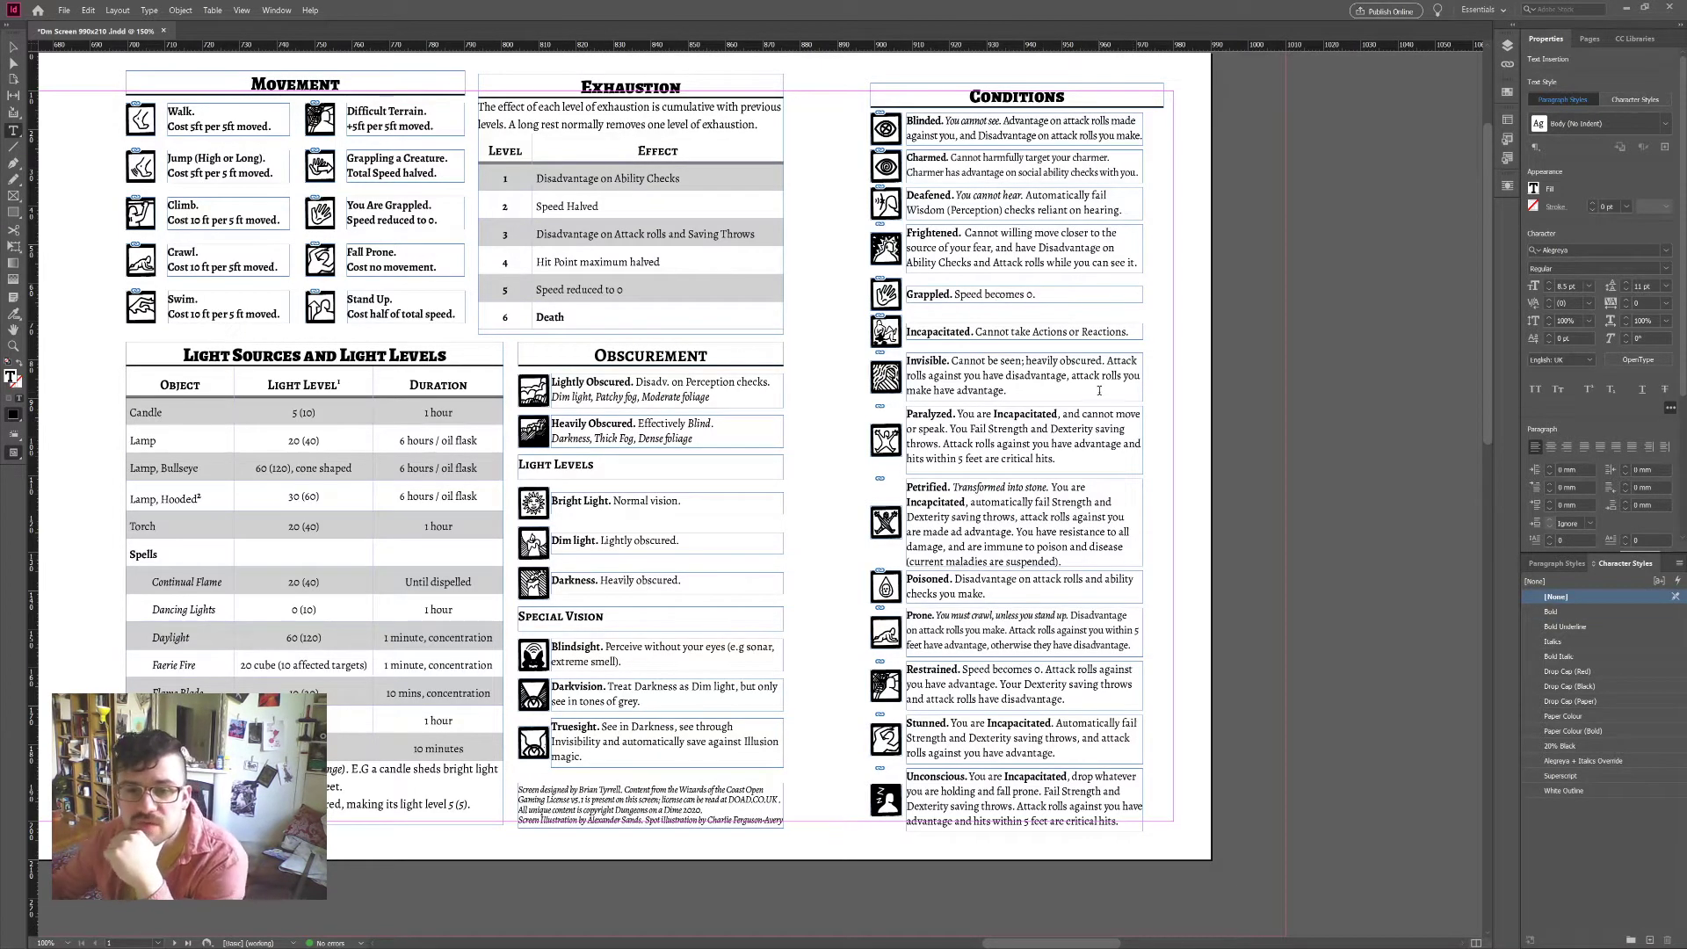
left_click(1032, 408)
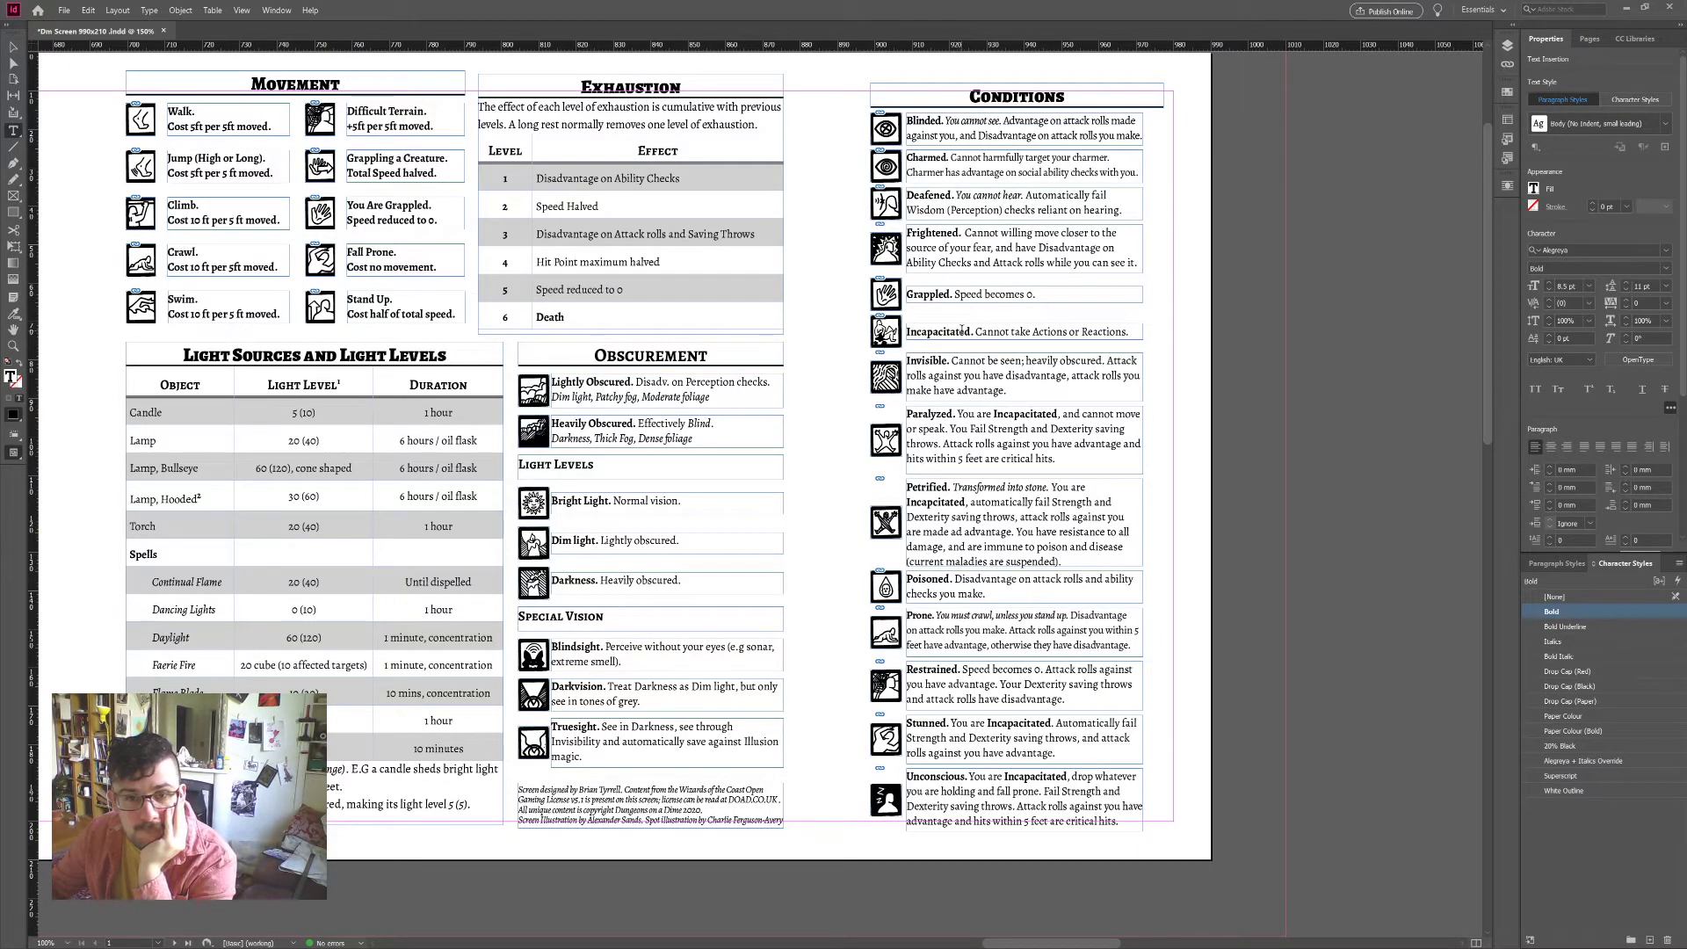
Step: Narrow the Conditions title frame
left_click(13, 47)
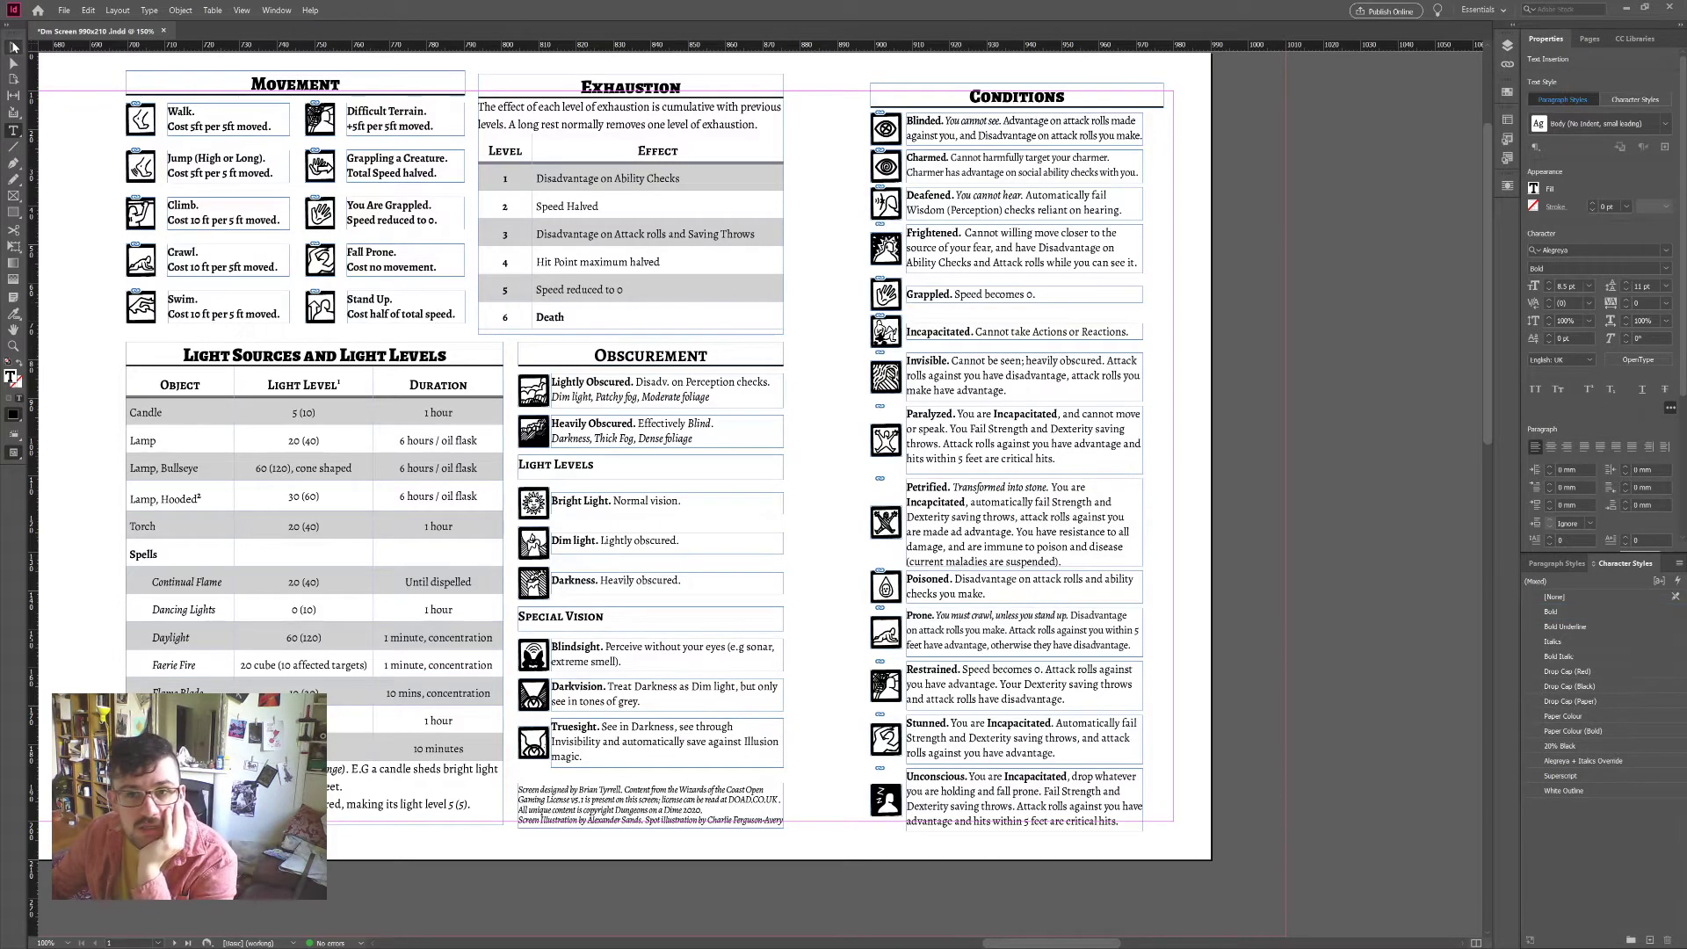
left_click(1169, 100)
left_click_drag(1165, 106, 1144, 106)
left_click(1192, 135)
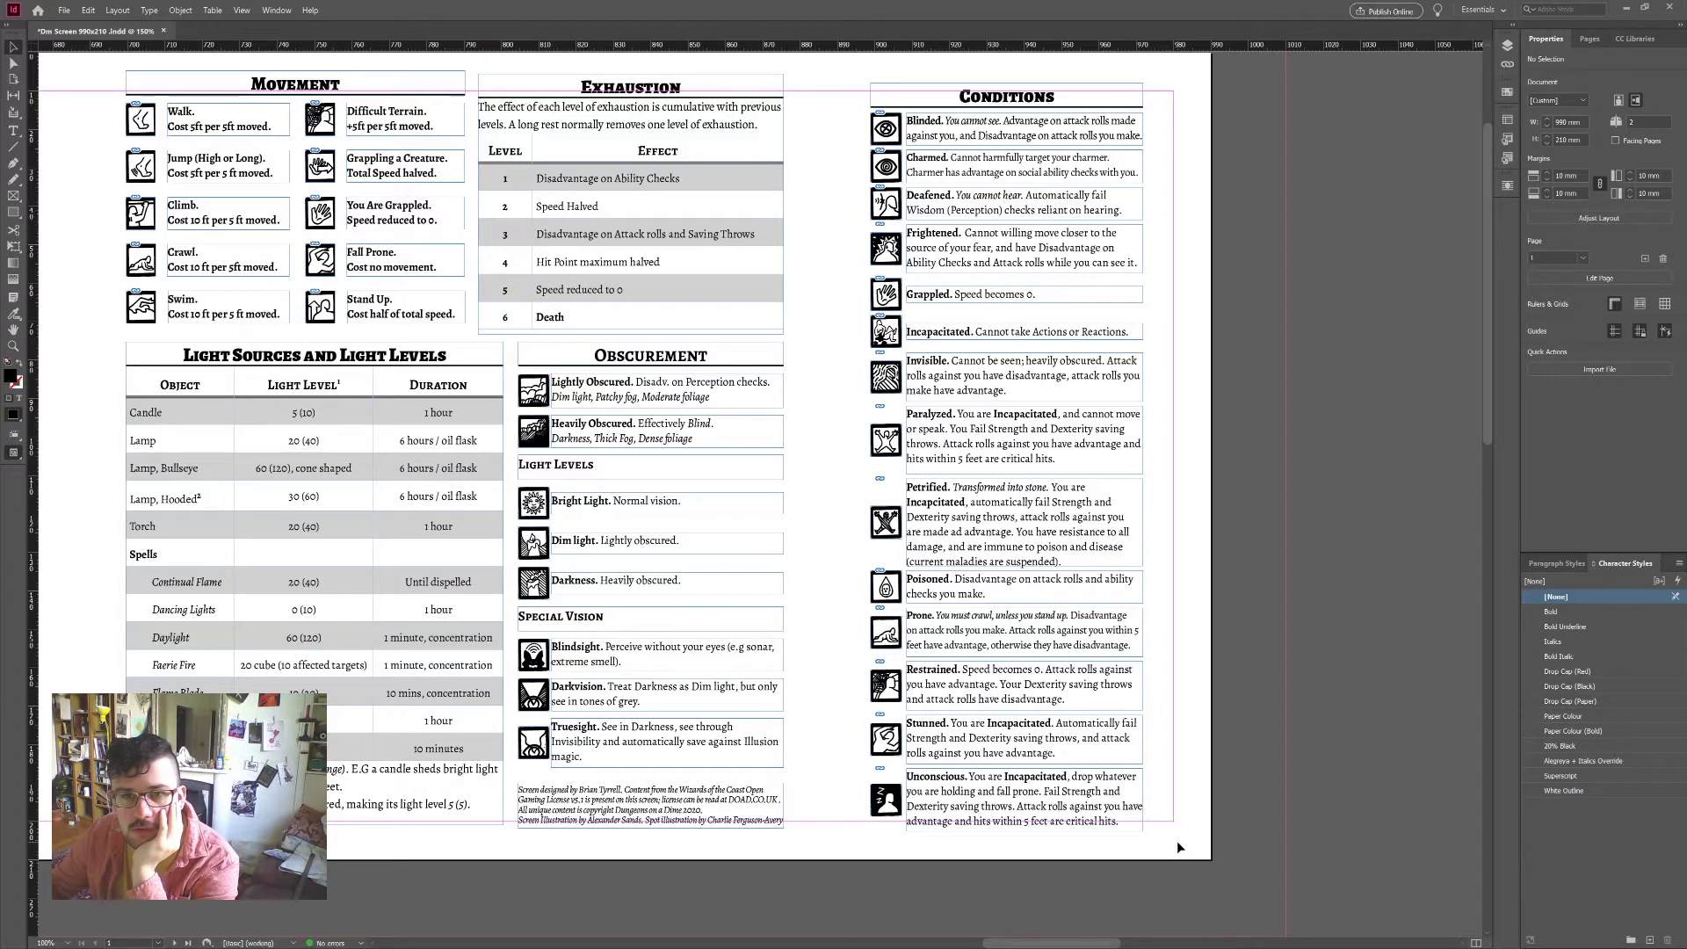
Step: Nudge the Invisible-to-Unconscious entries up two steps and distribute their spacing evenly
left_click_drag(1178, 841, 853, 372)
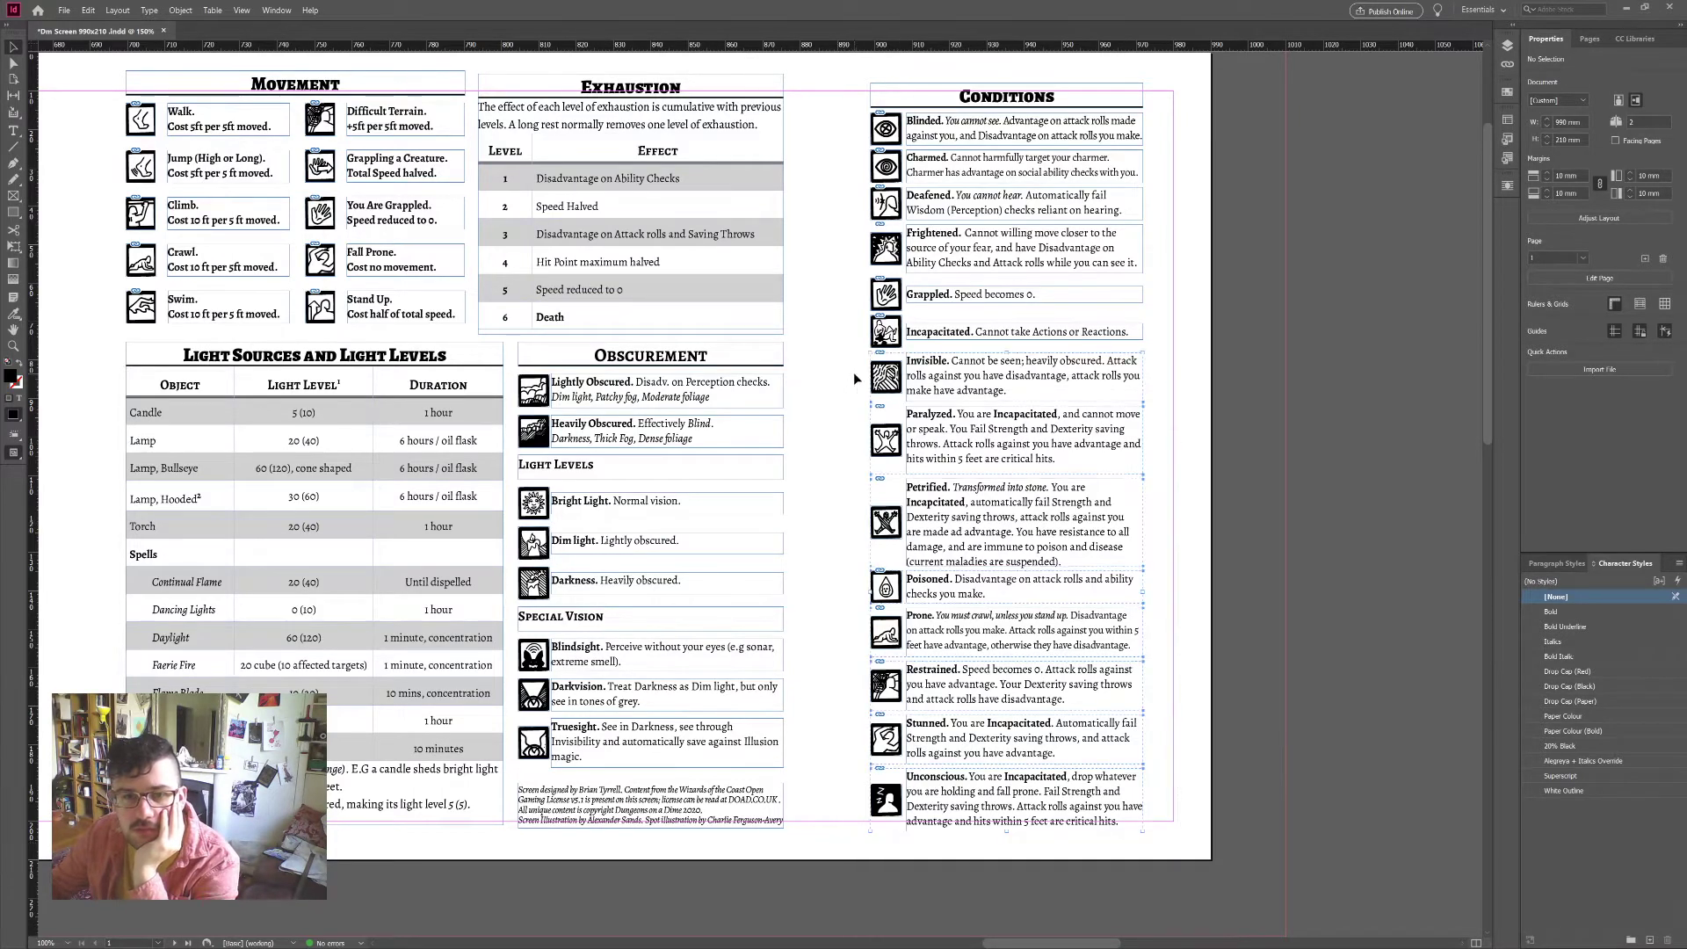
key("Up")
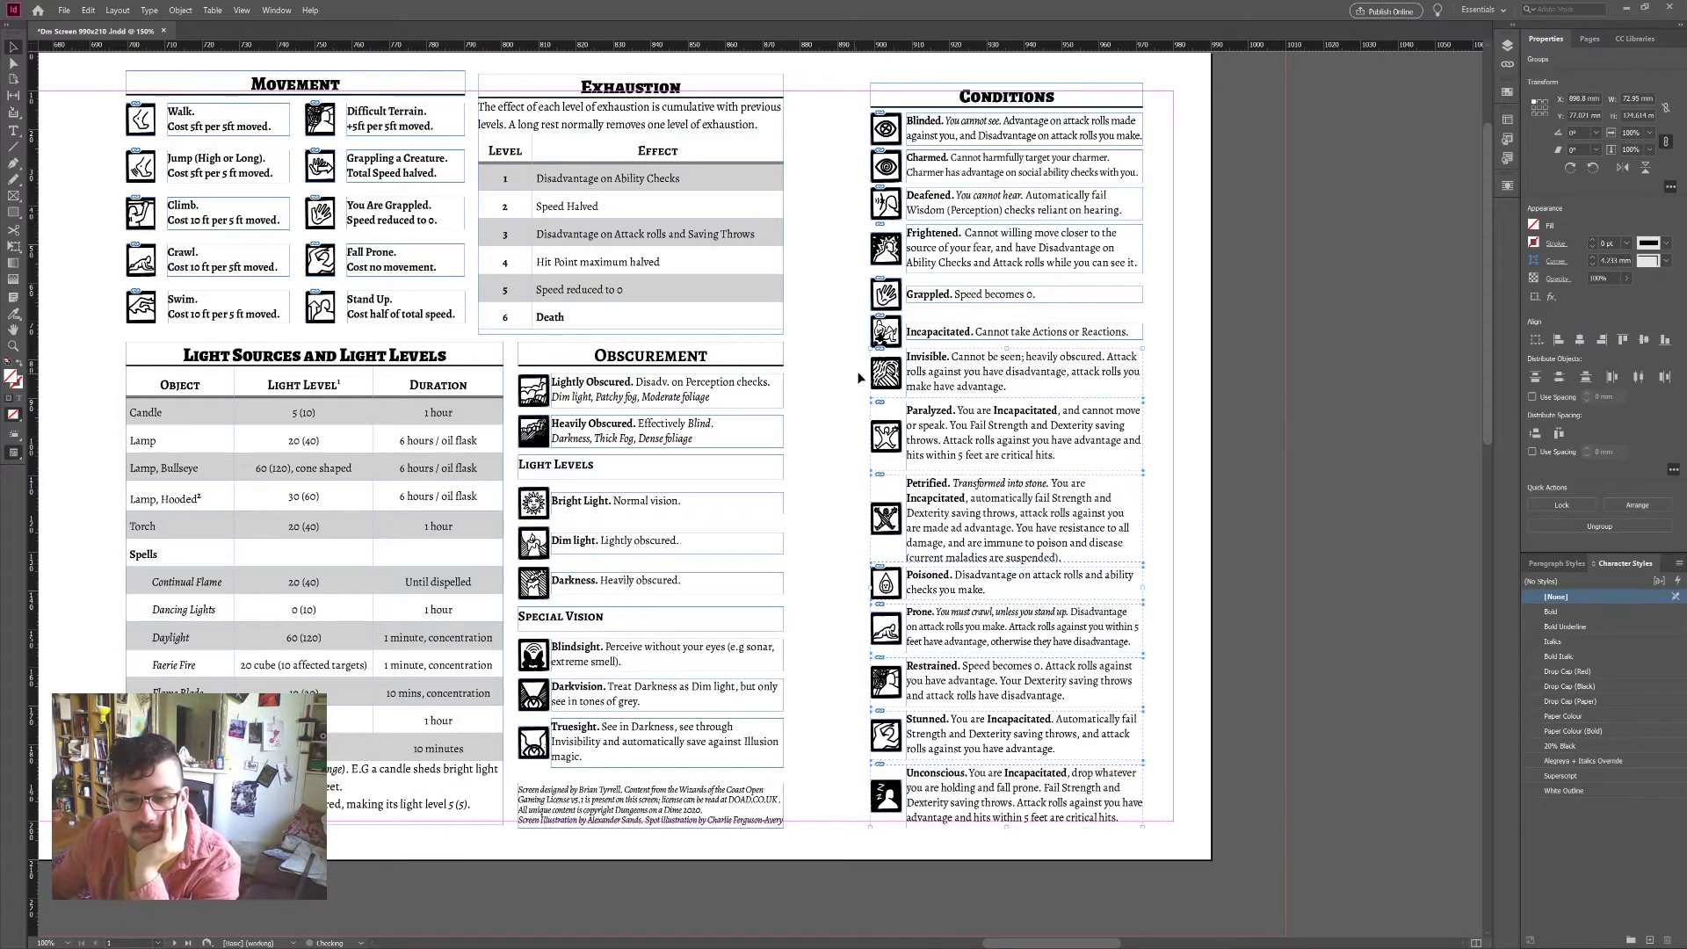
key("Up")
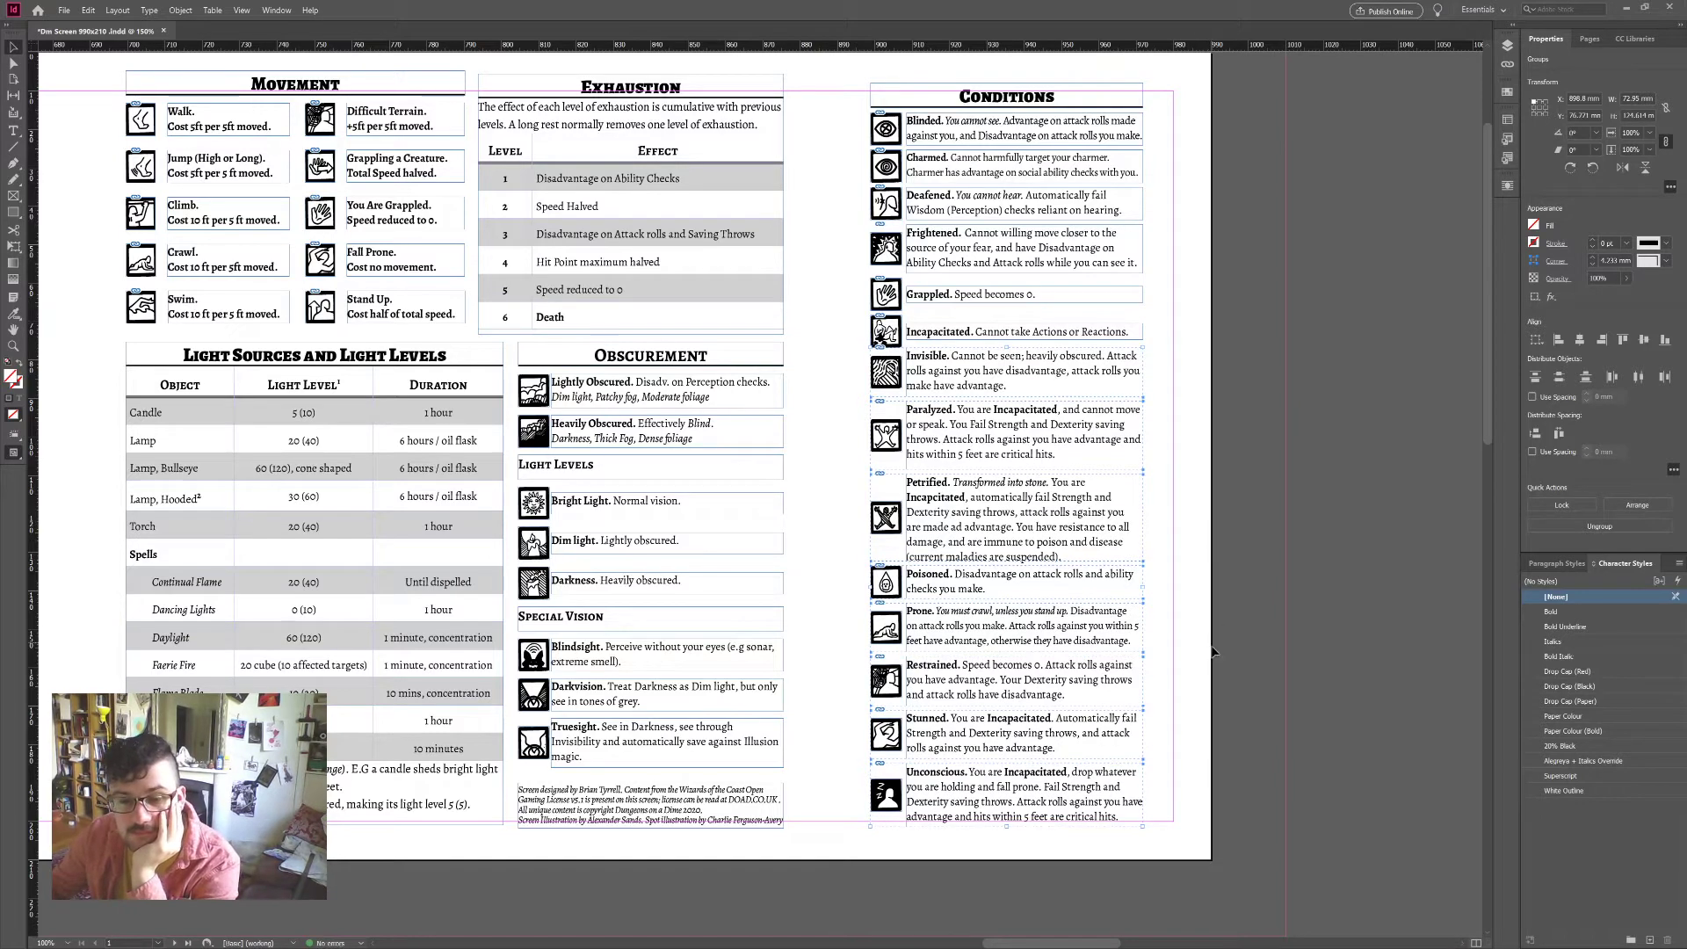
left_click(1181, 781)
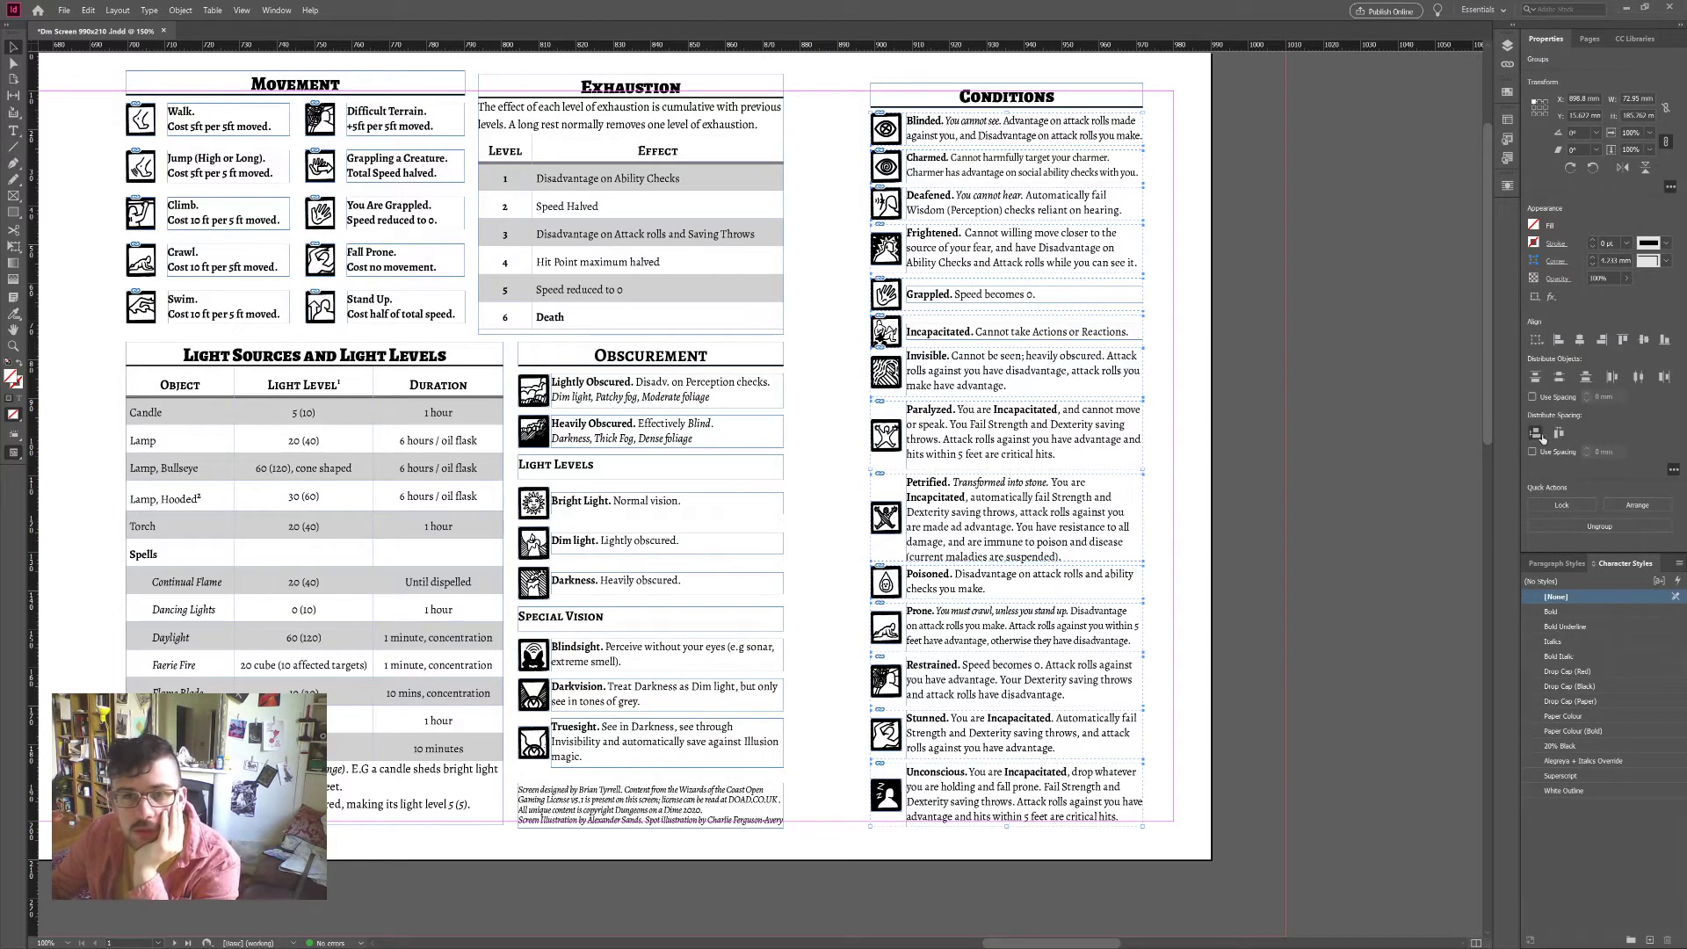
left_click(1538, 434)
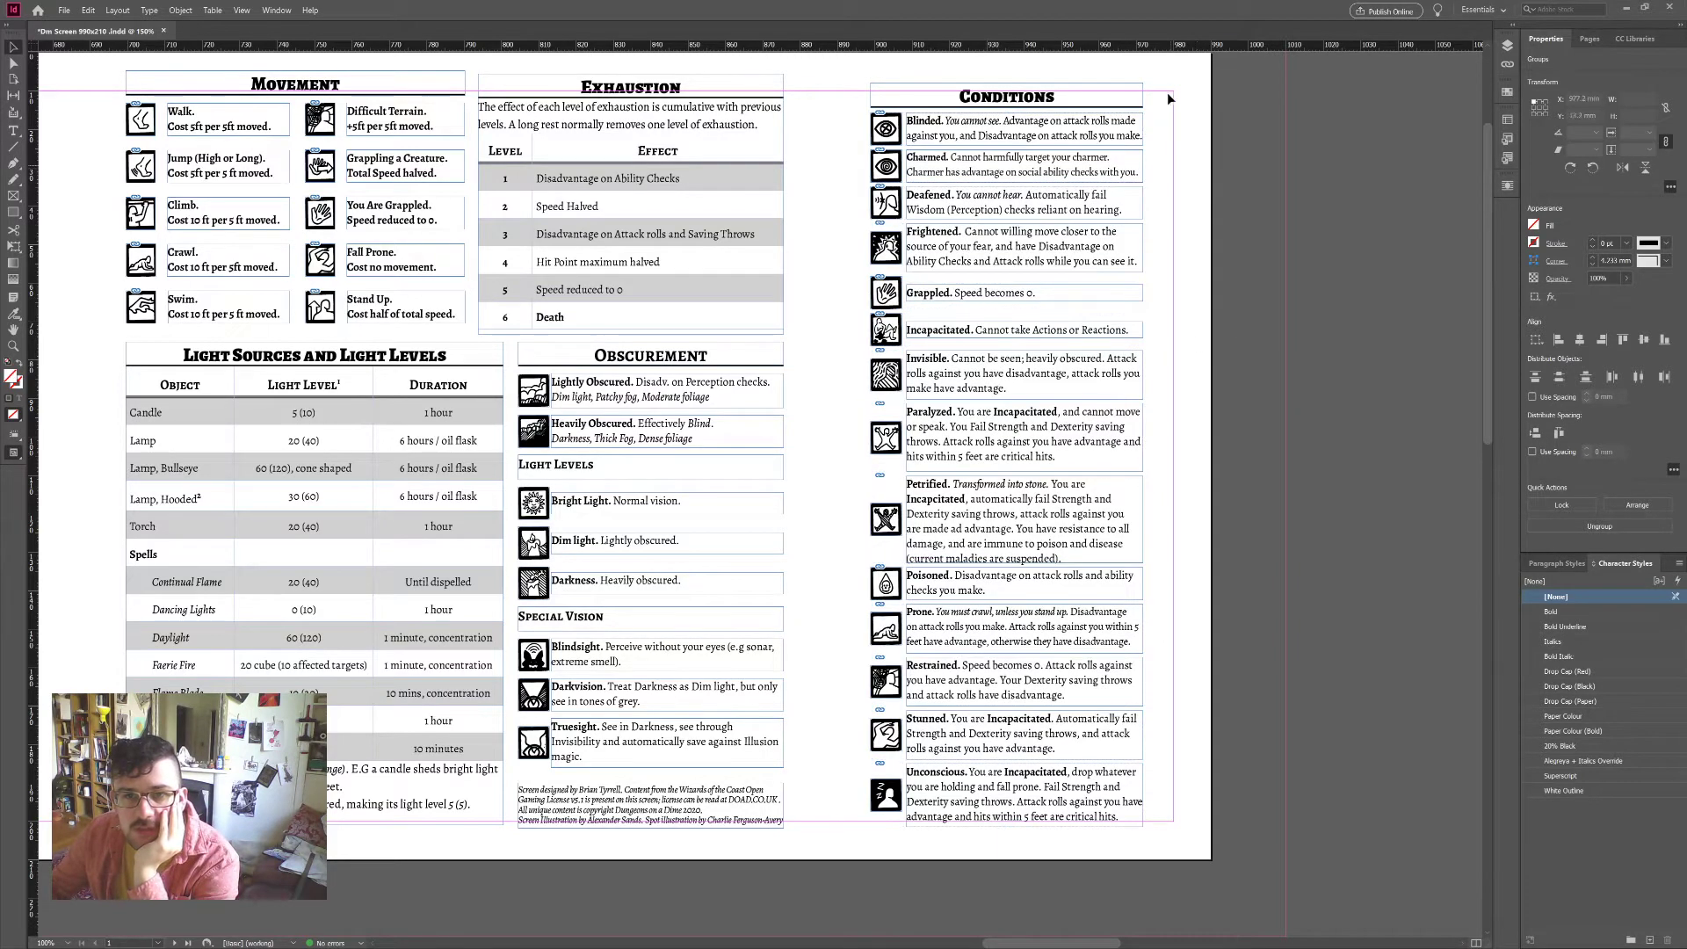
Step: Shift the whole Conditions block two nudges to the right
left_click_drag(1167, 99, 836, 833)
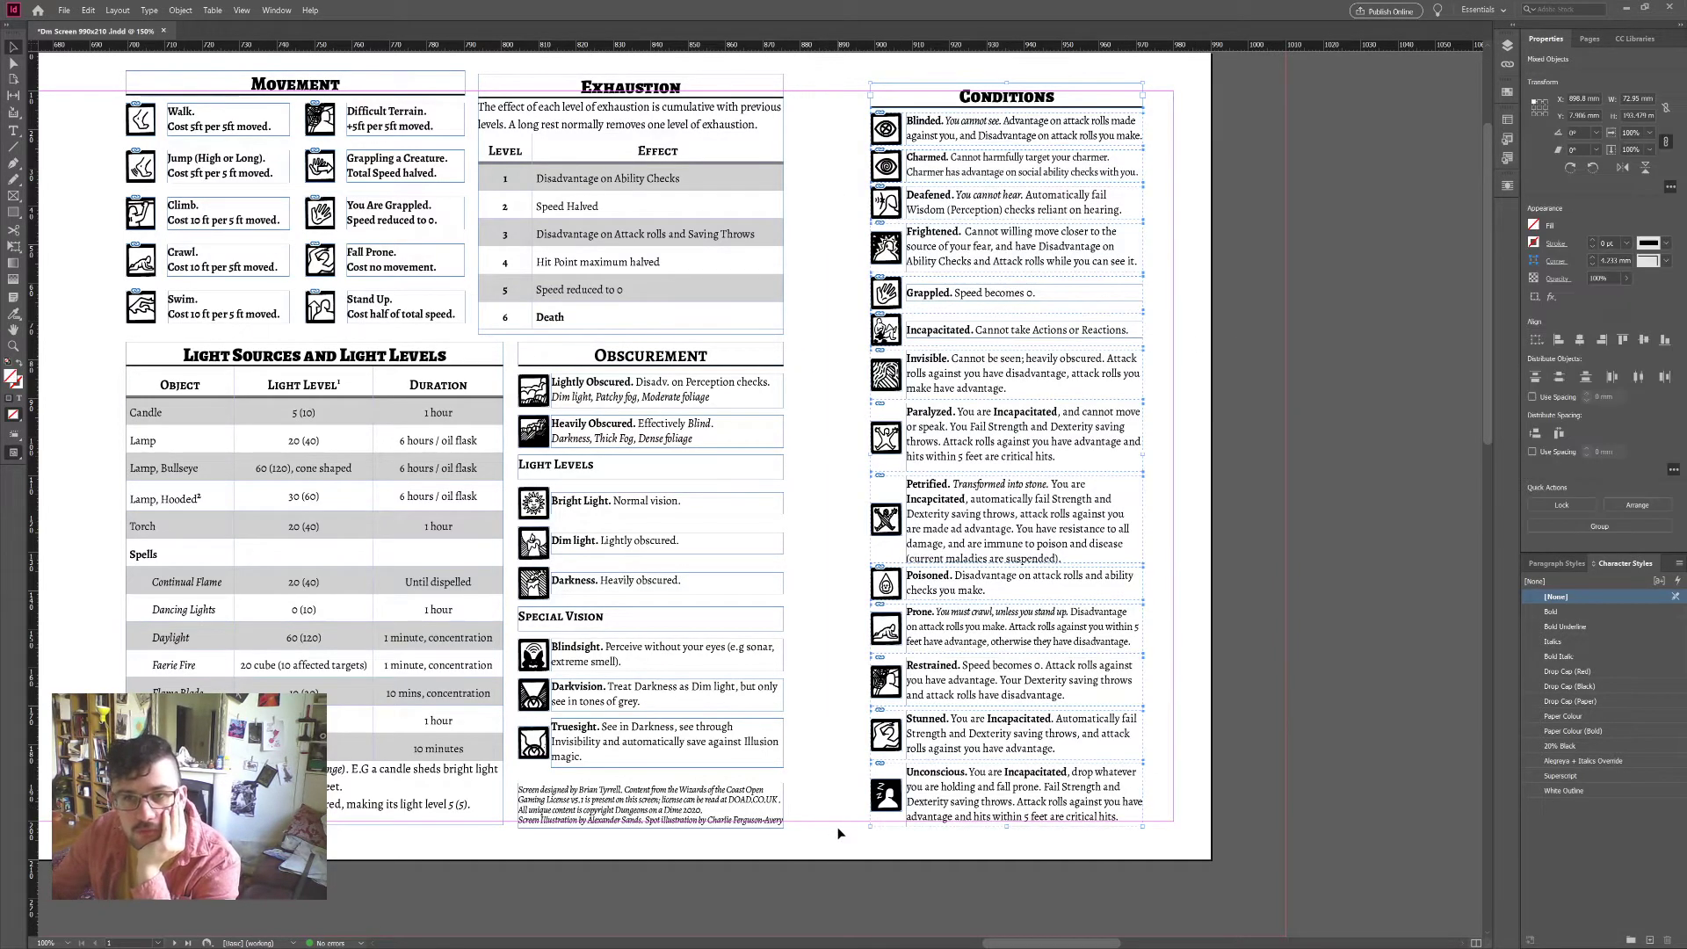
key("Right")
key("Right")
key("Right")
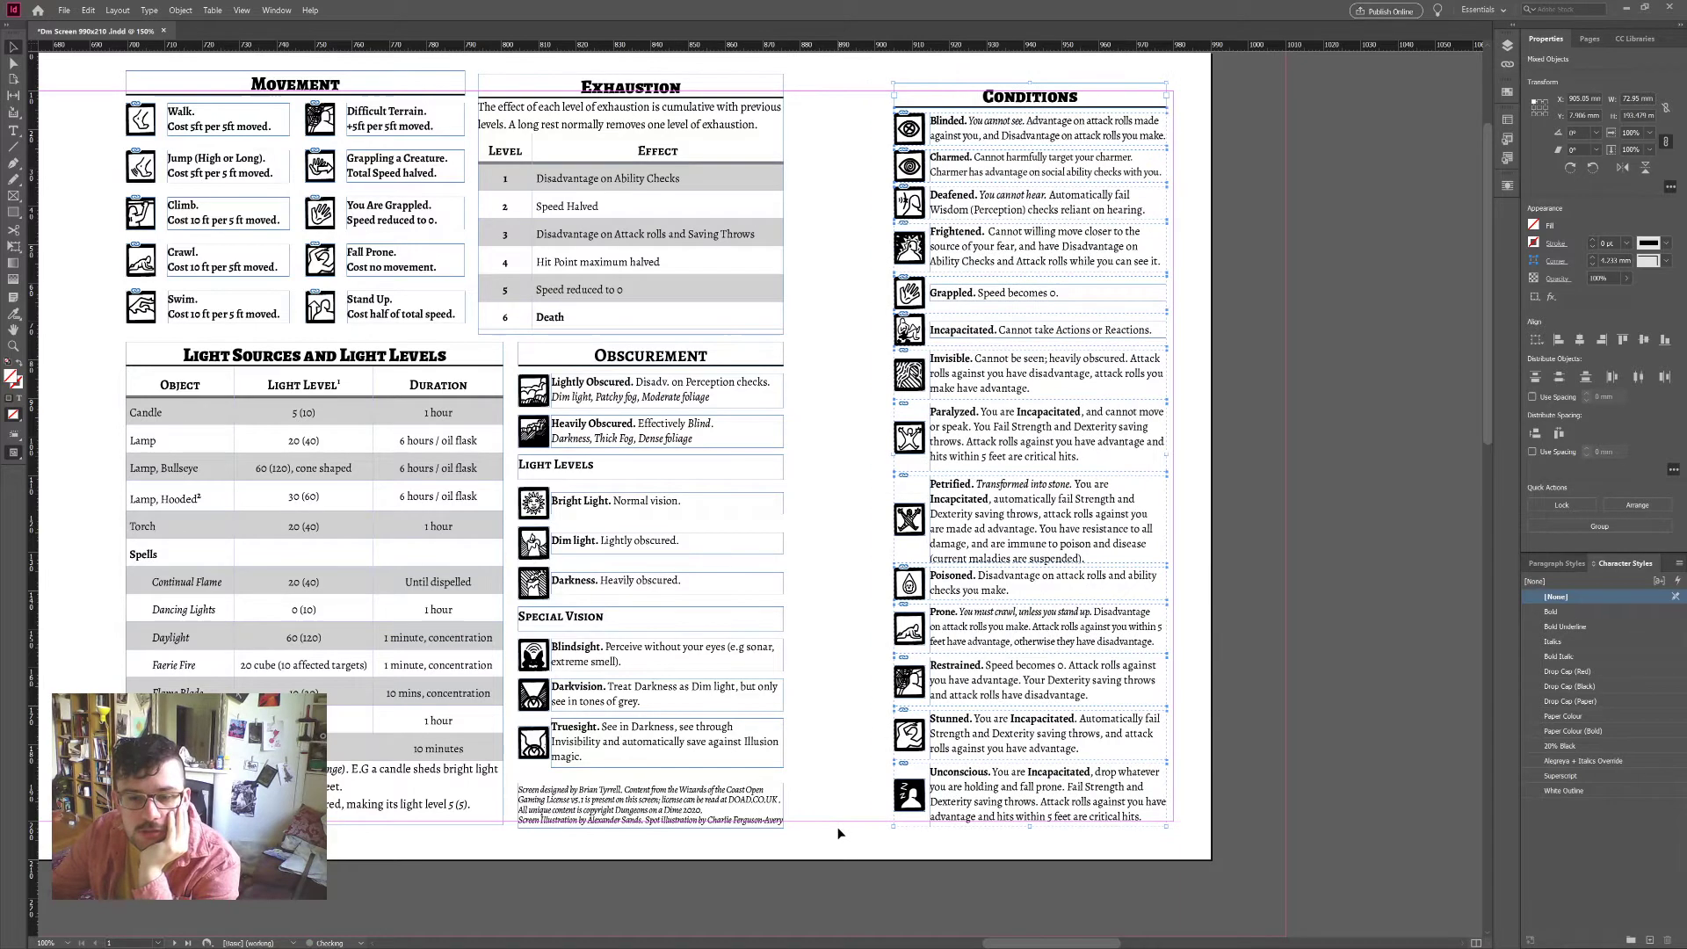
key("Right")
key("Right")
key("Right")
key("Right")
key("Right")
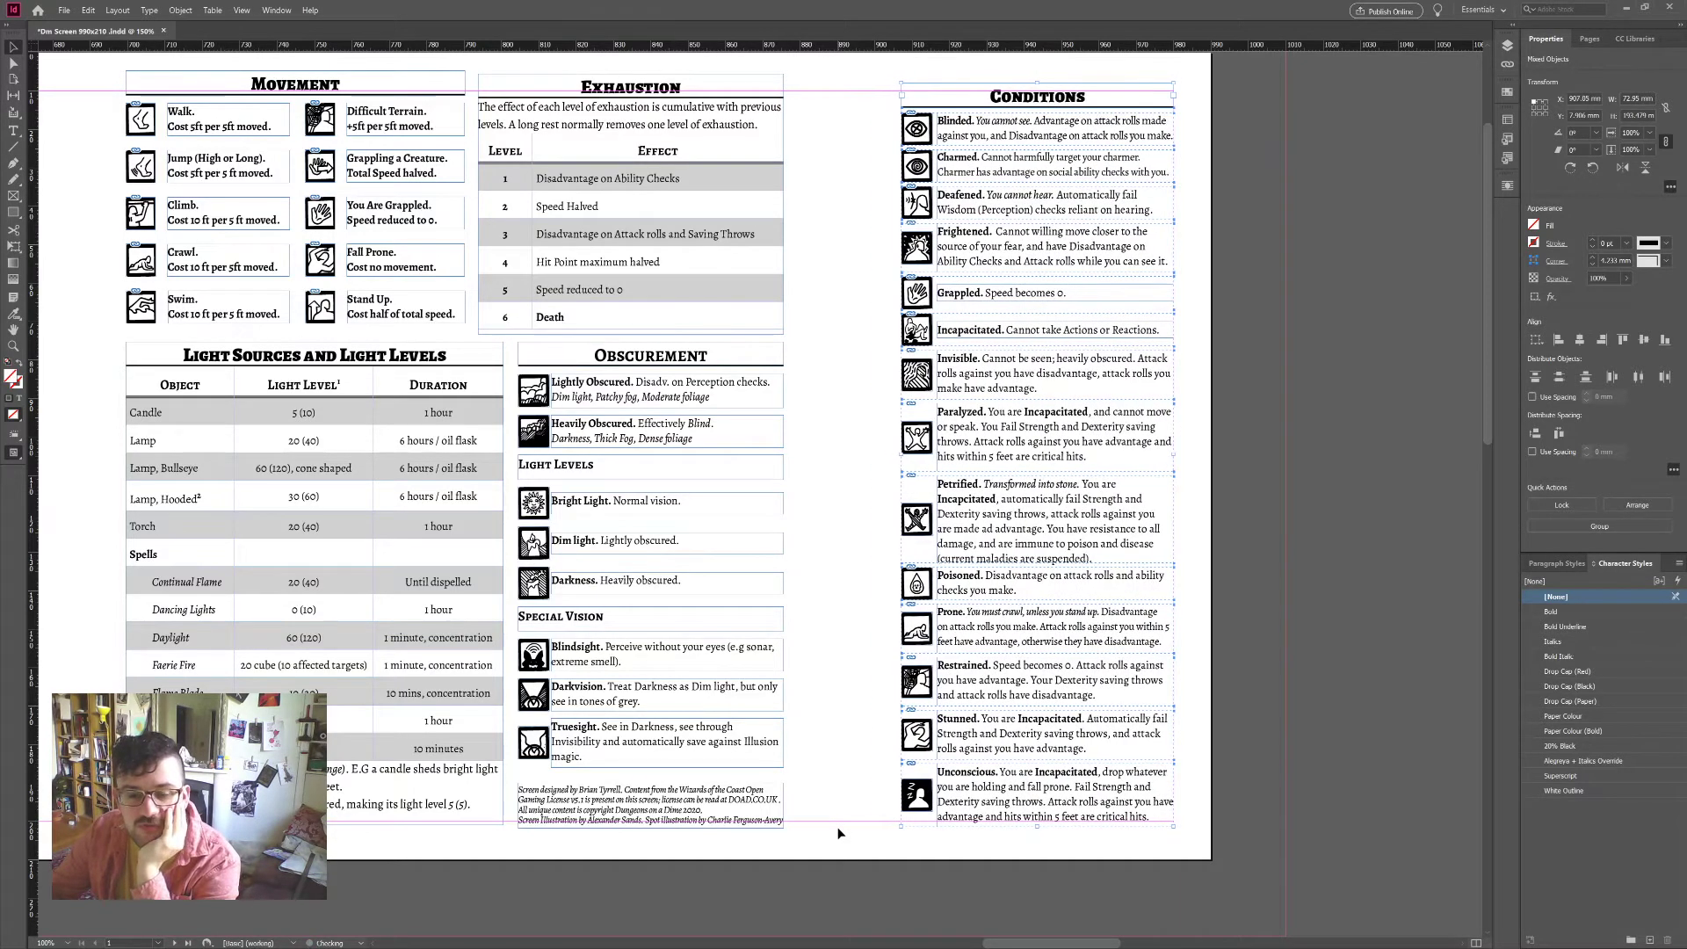
left_click(1368, 437)
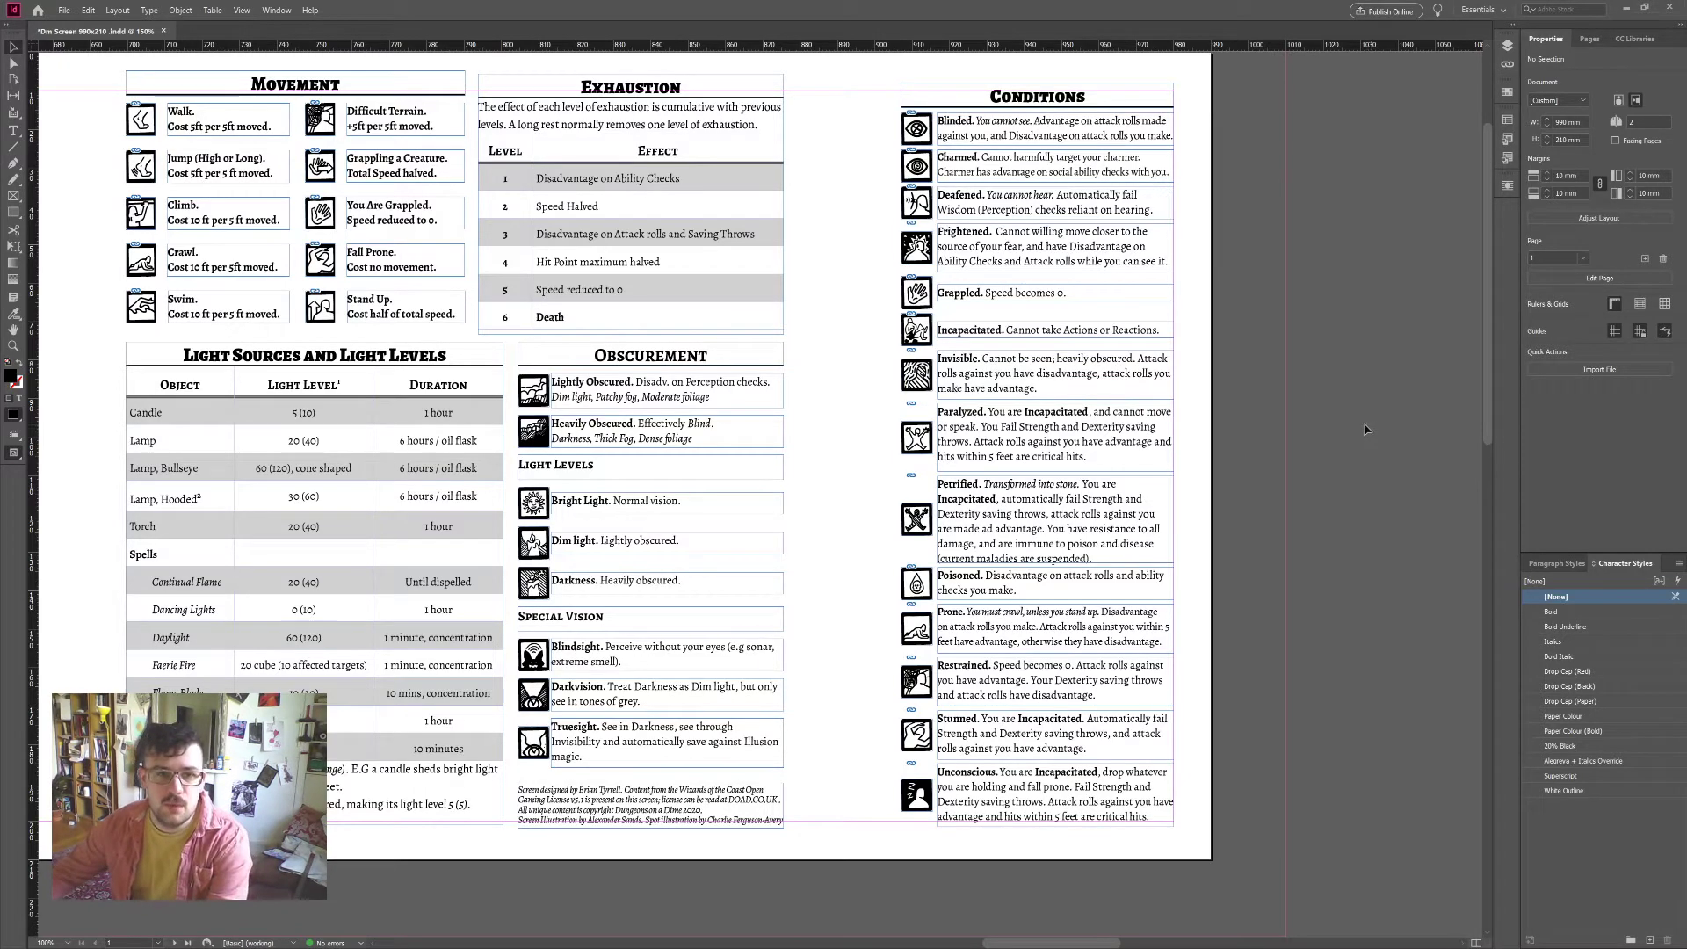
Step: Apply Body (No Indent) to the Exhaustion intro paragraph and tighten its tracking to -10
scroll(1133, 476, "left", 3)
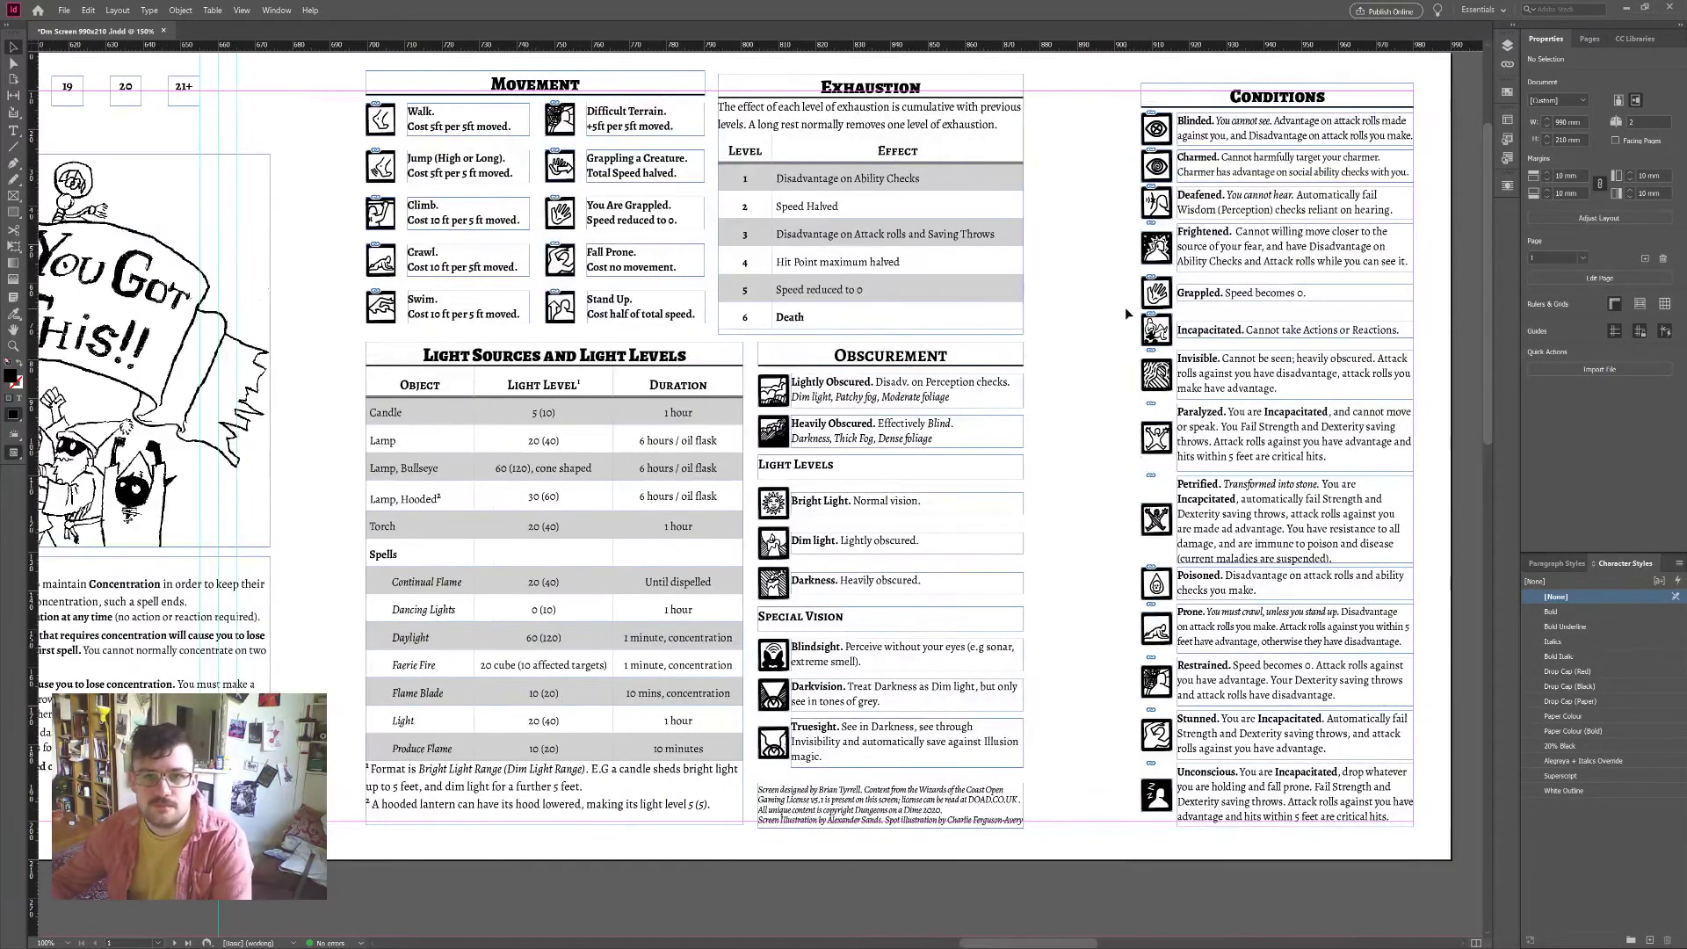
key("t")
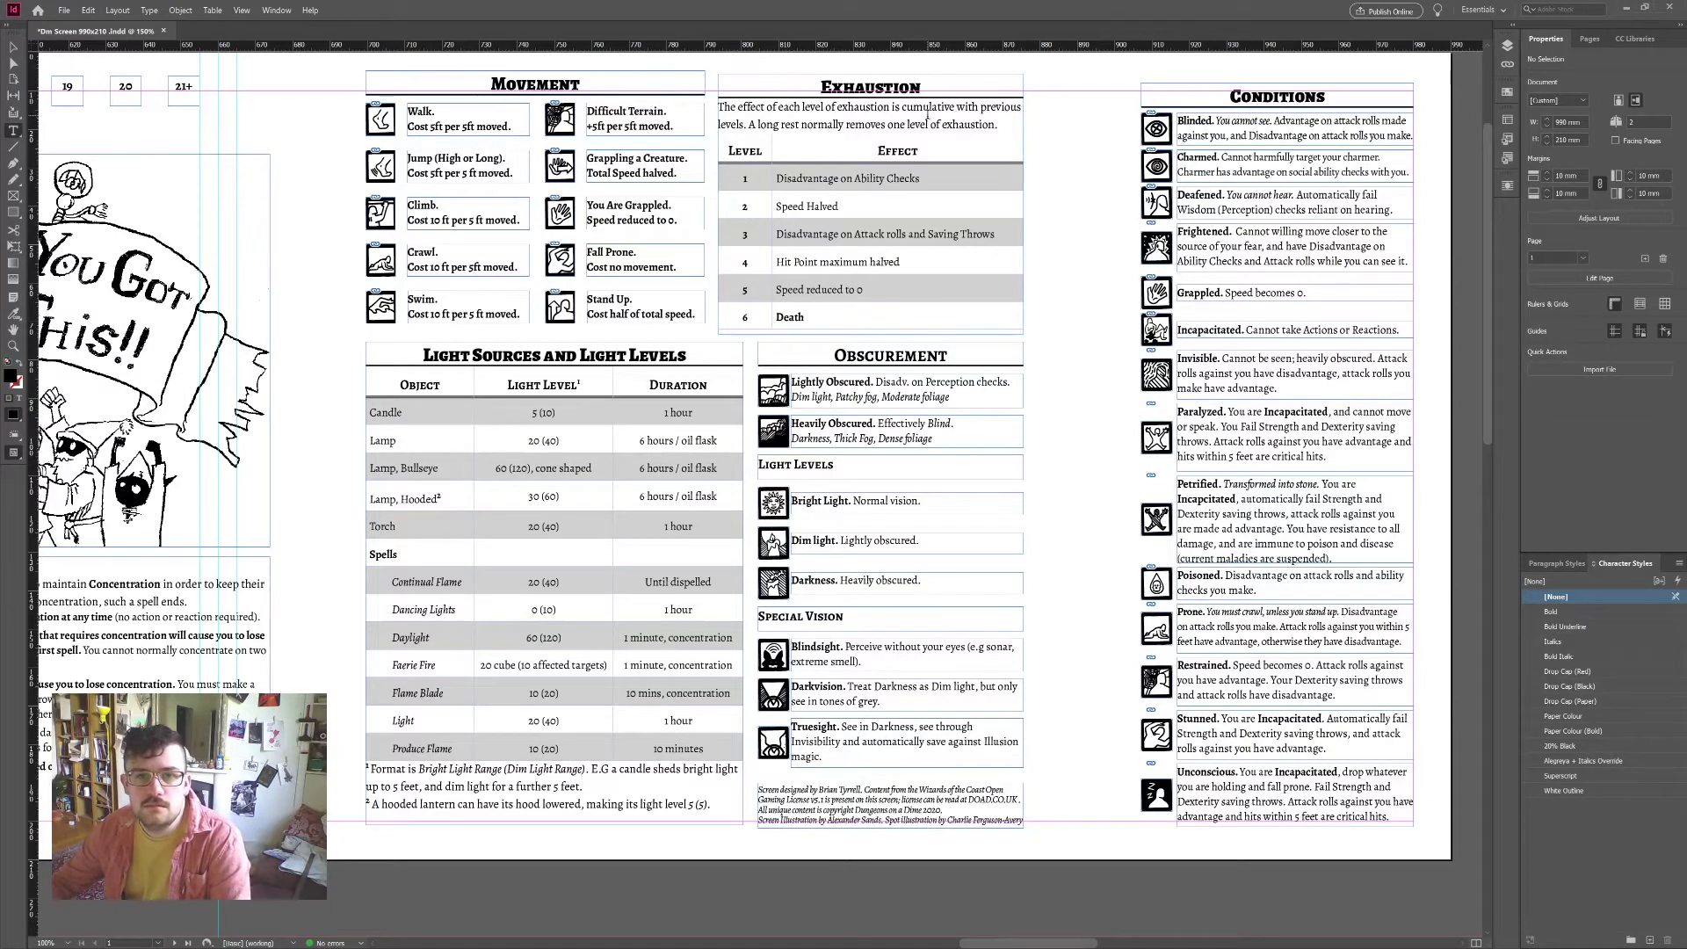
left_click(929, 115)
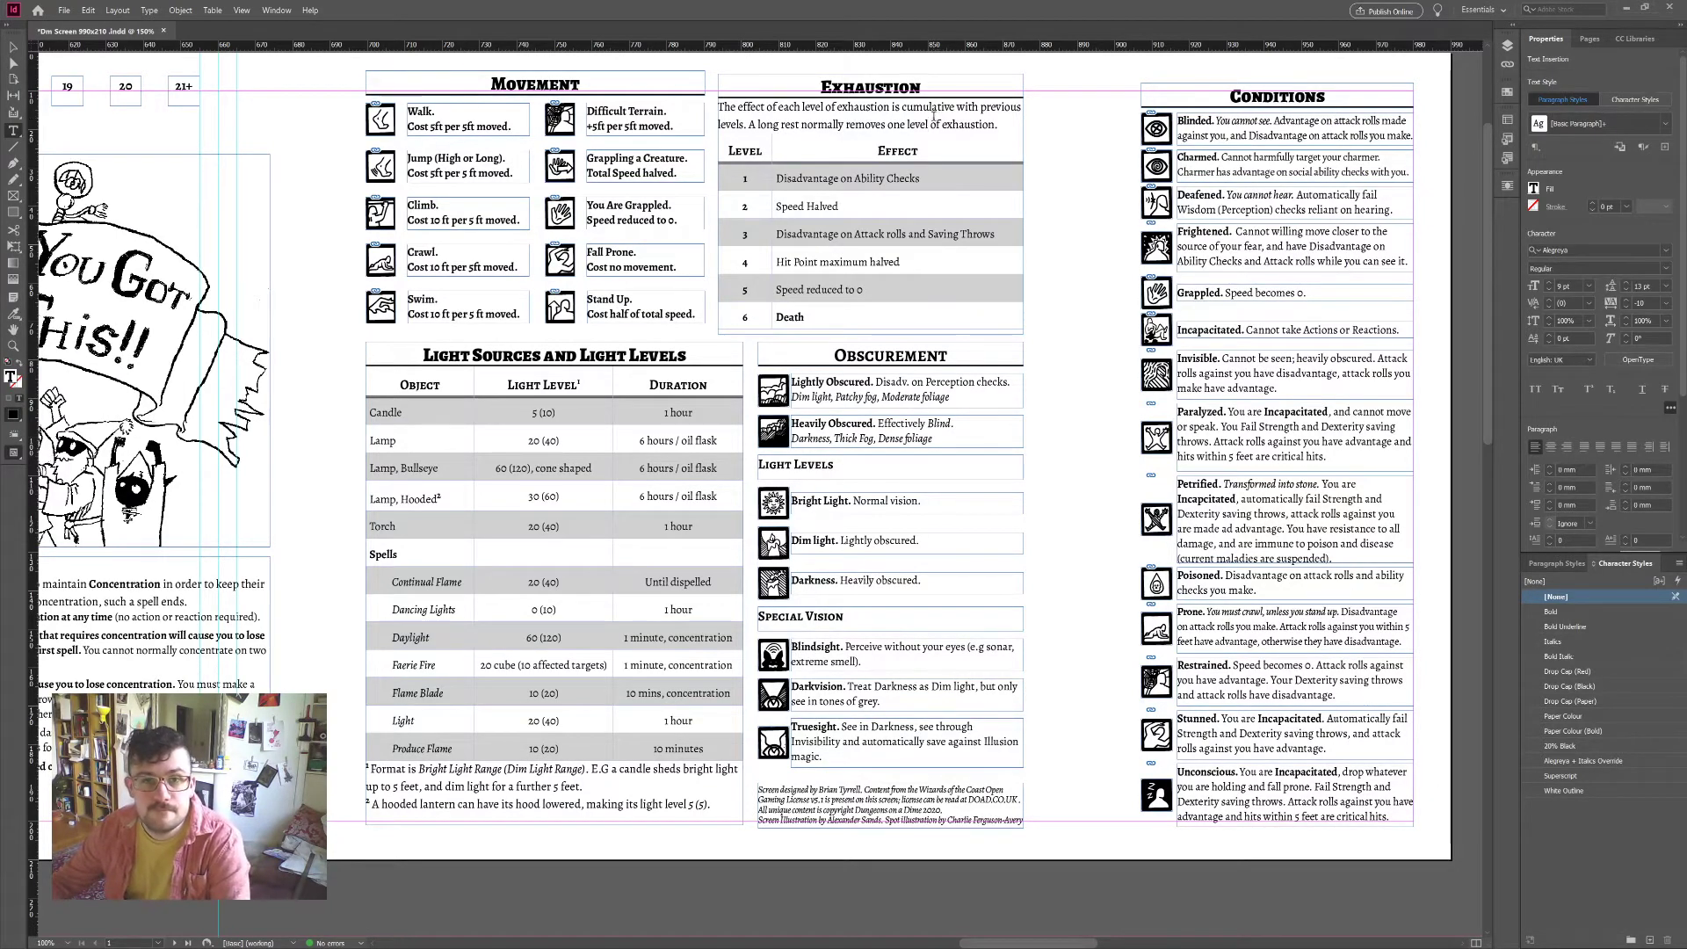
triple_click(933, 118)
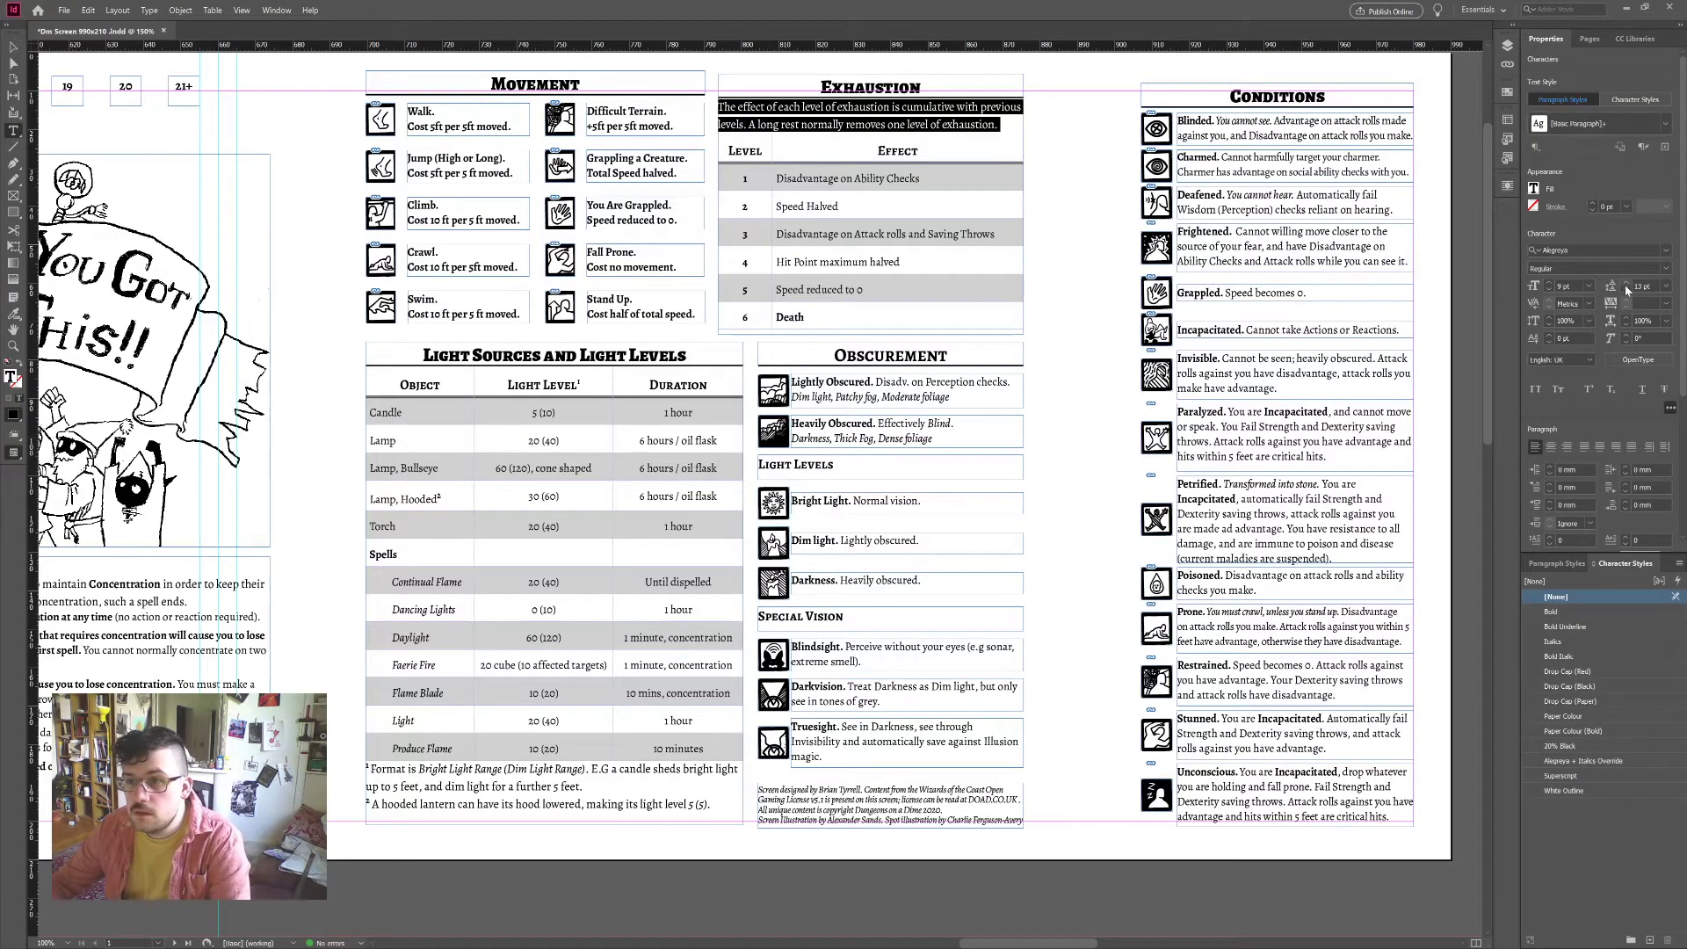
left_click(1563, 564)
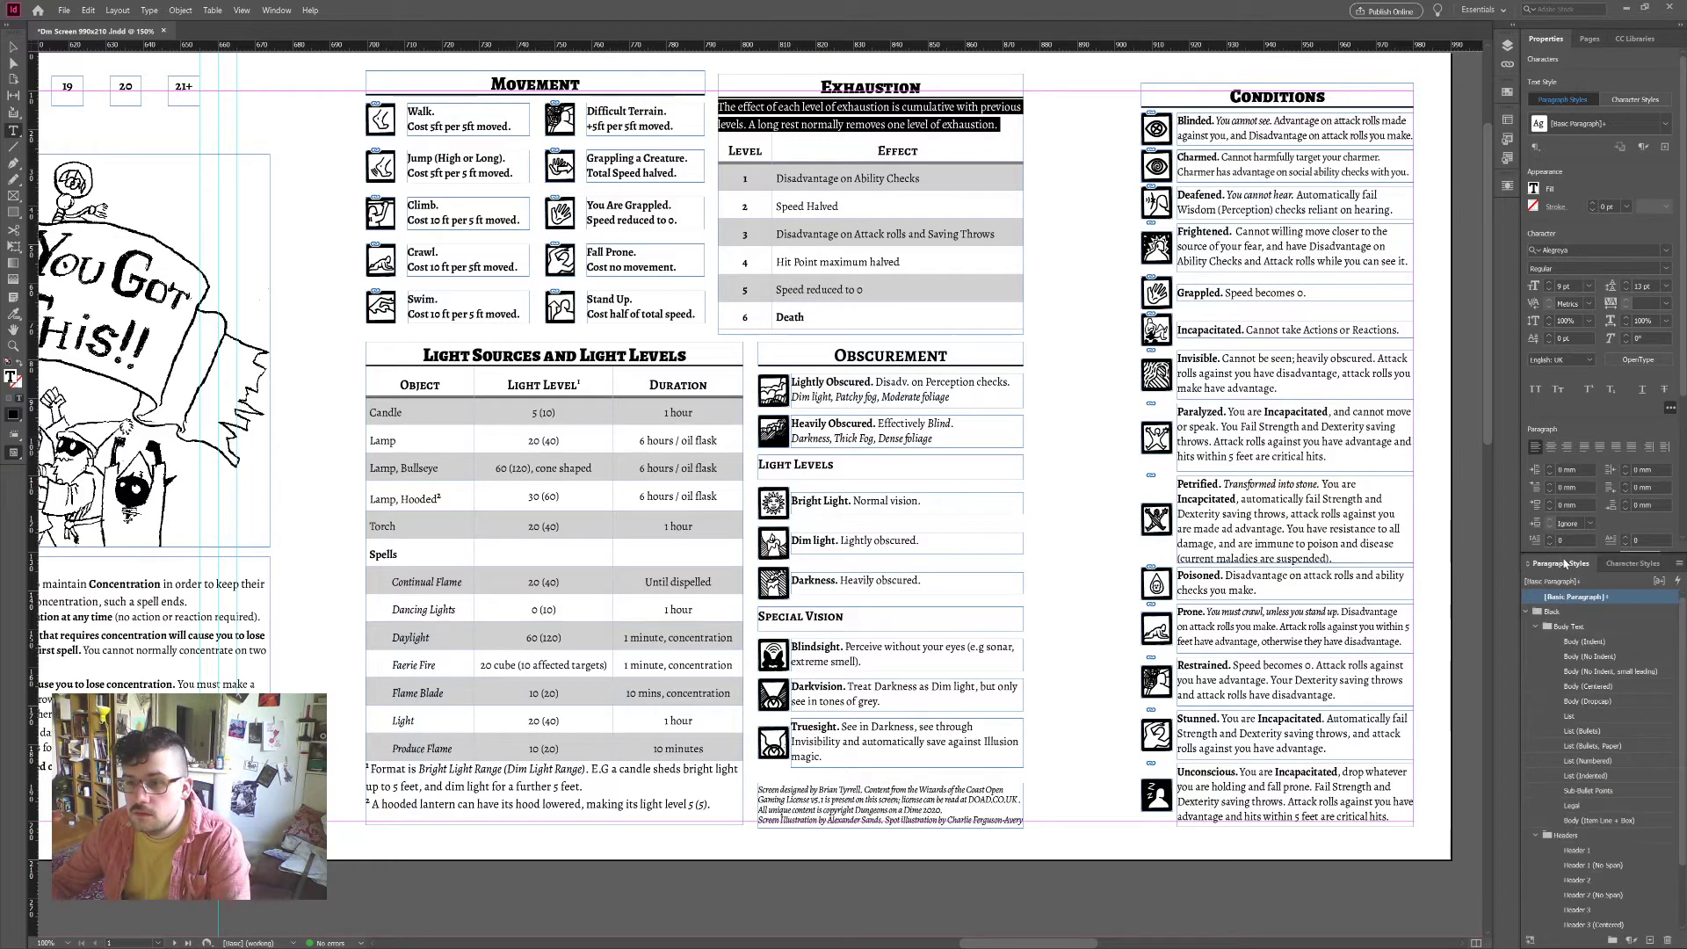
left_click(1630, 654)
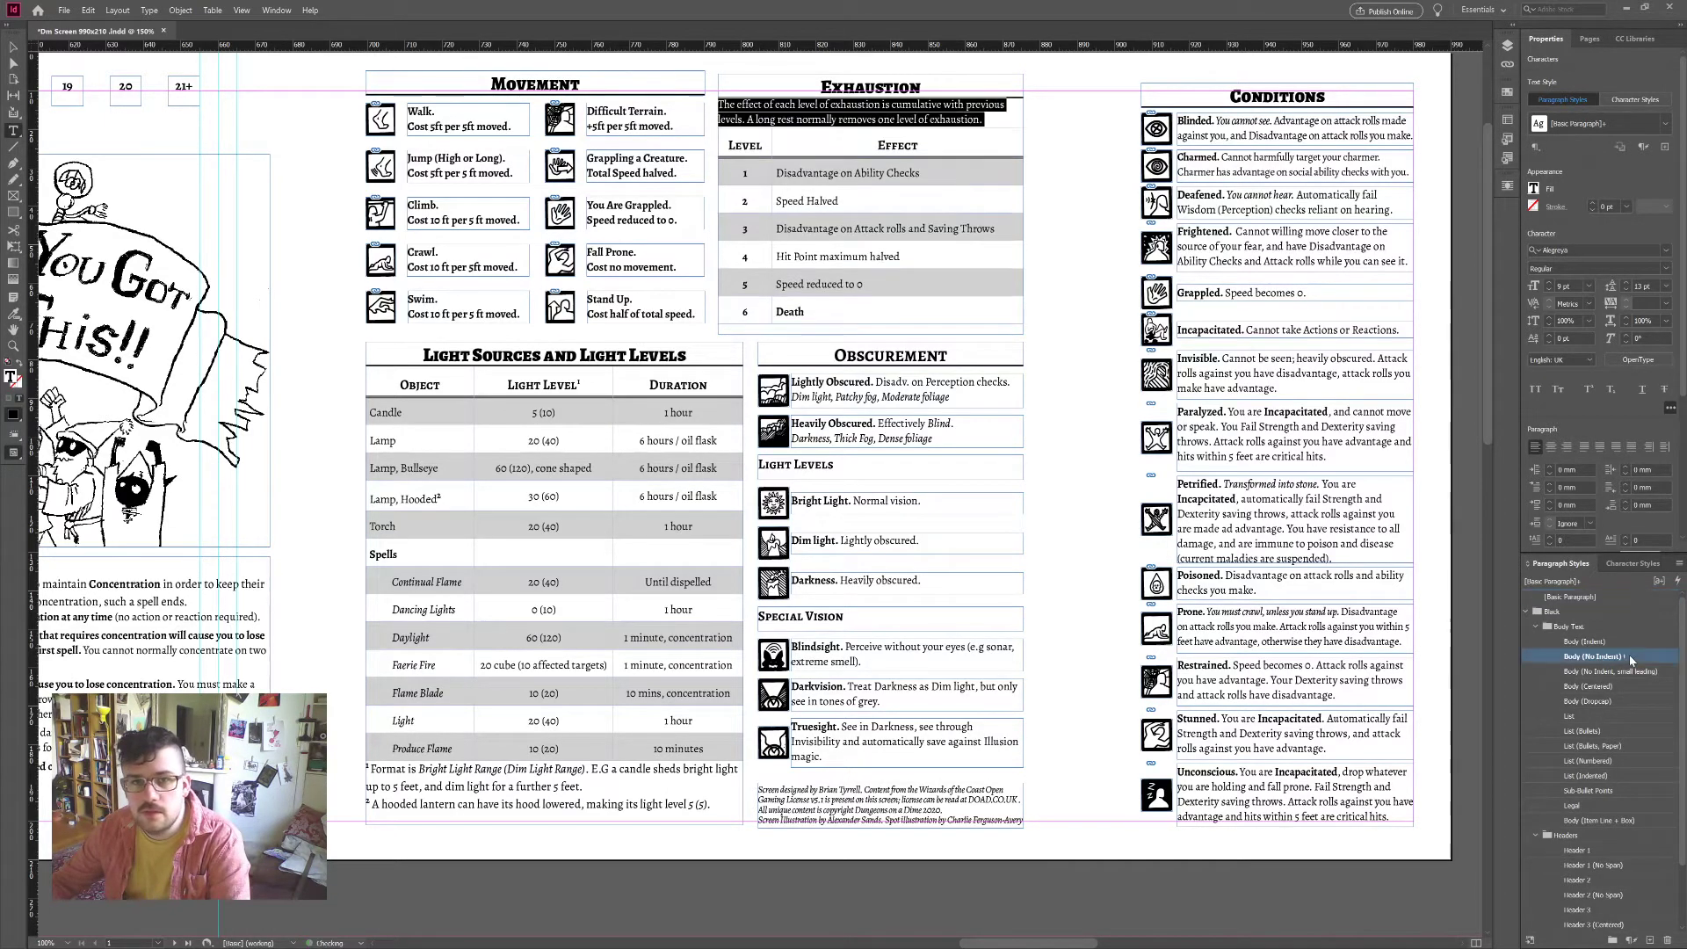
left_click(829, 167)
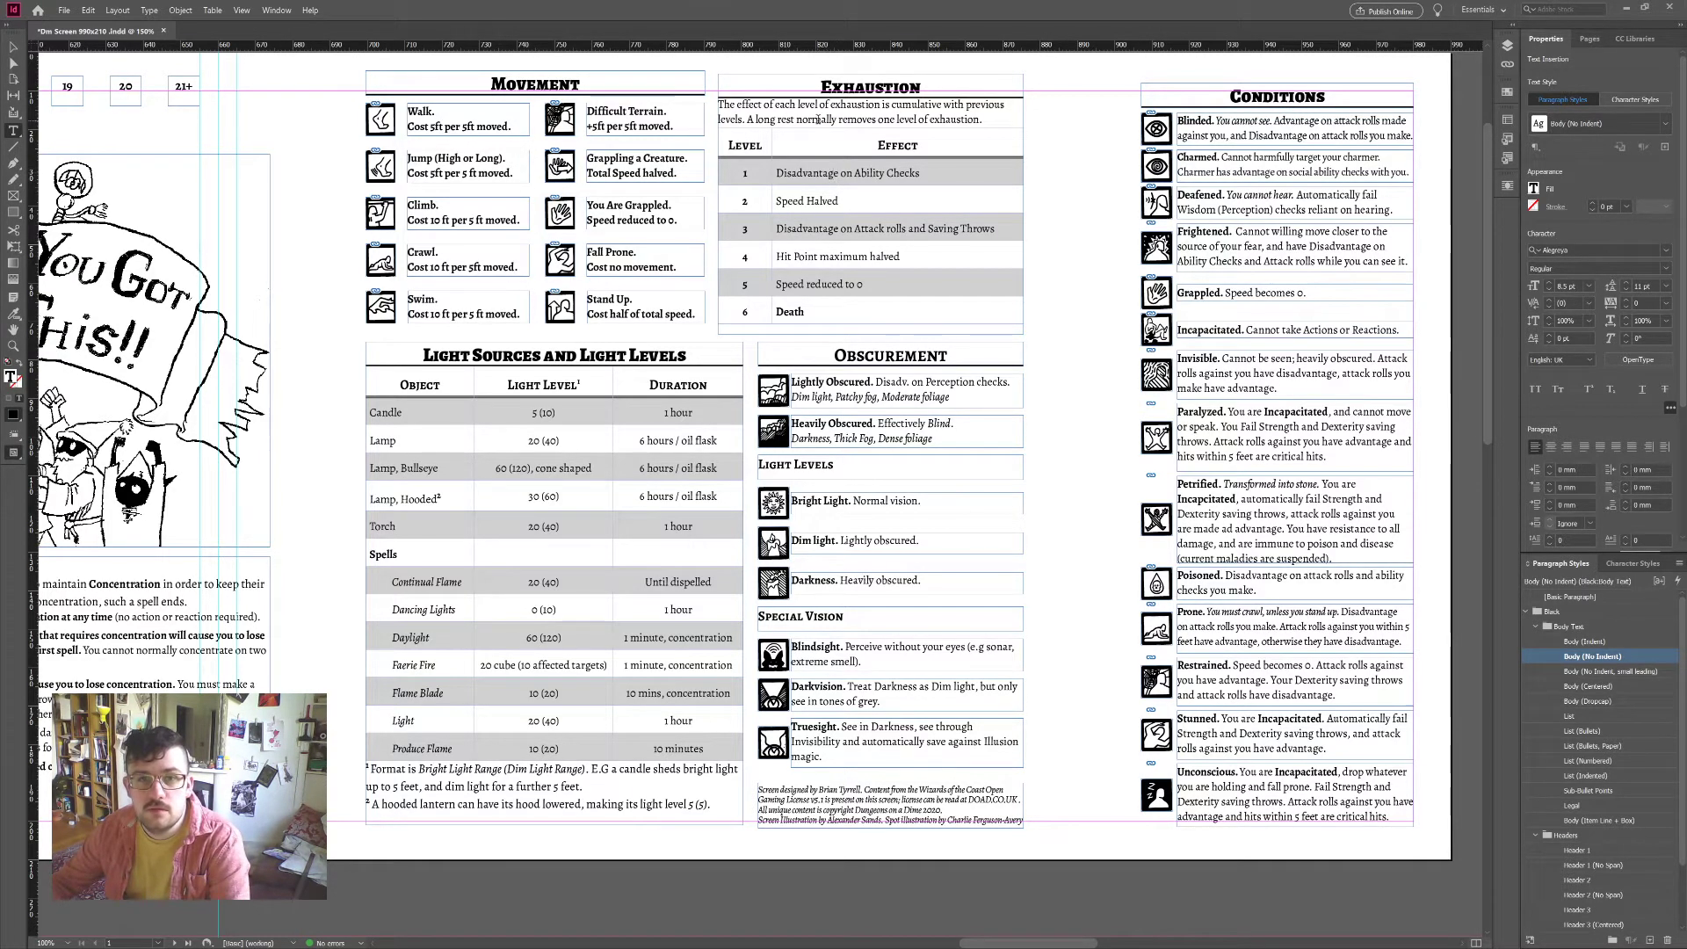
key("alt+Left")
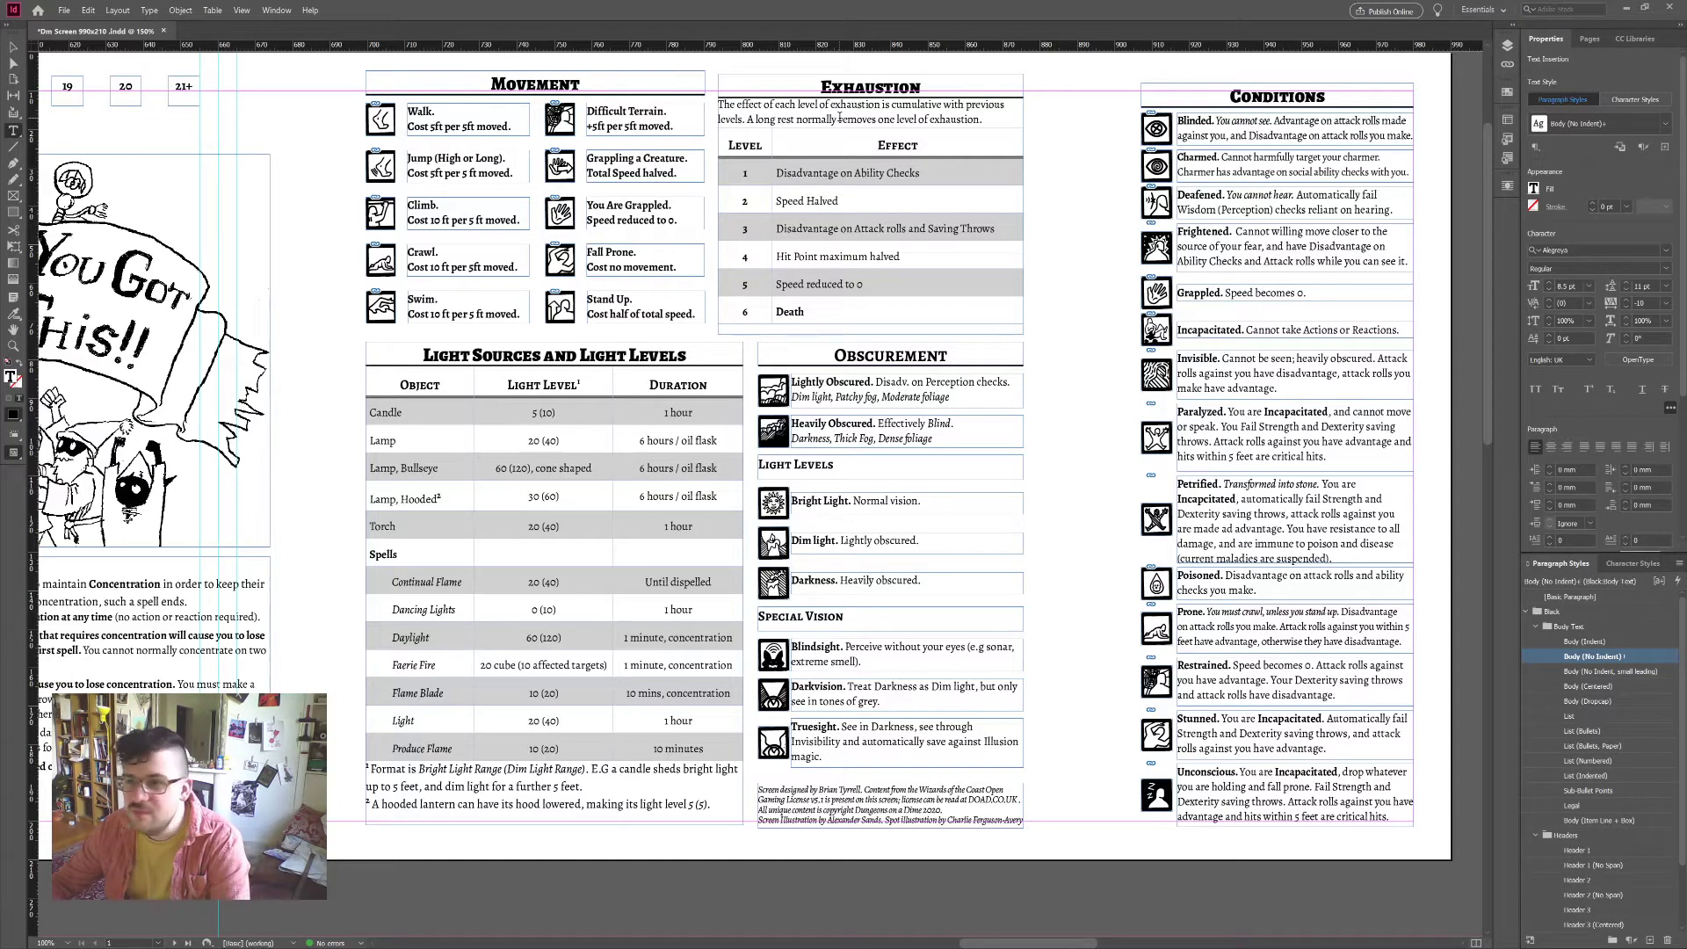
Step: Keep the Exhaustion heading as Header 2 (No Span) with 1 mm space after
left_click(866, 81)
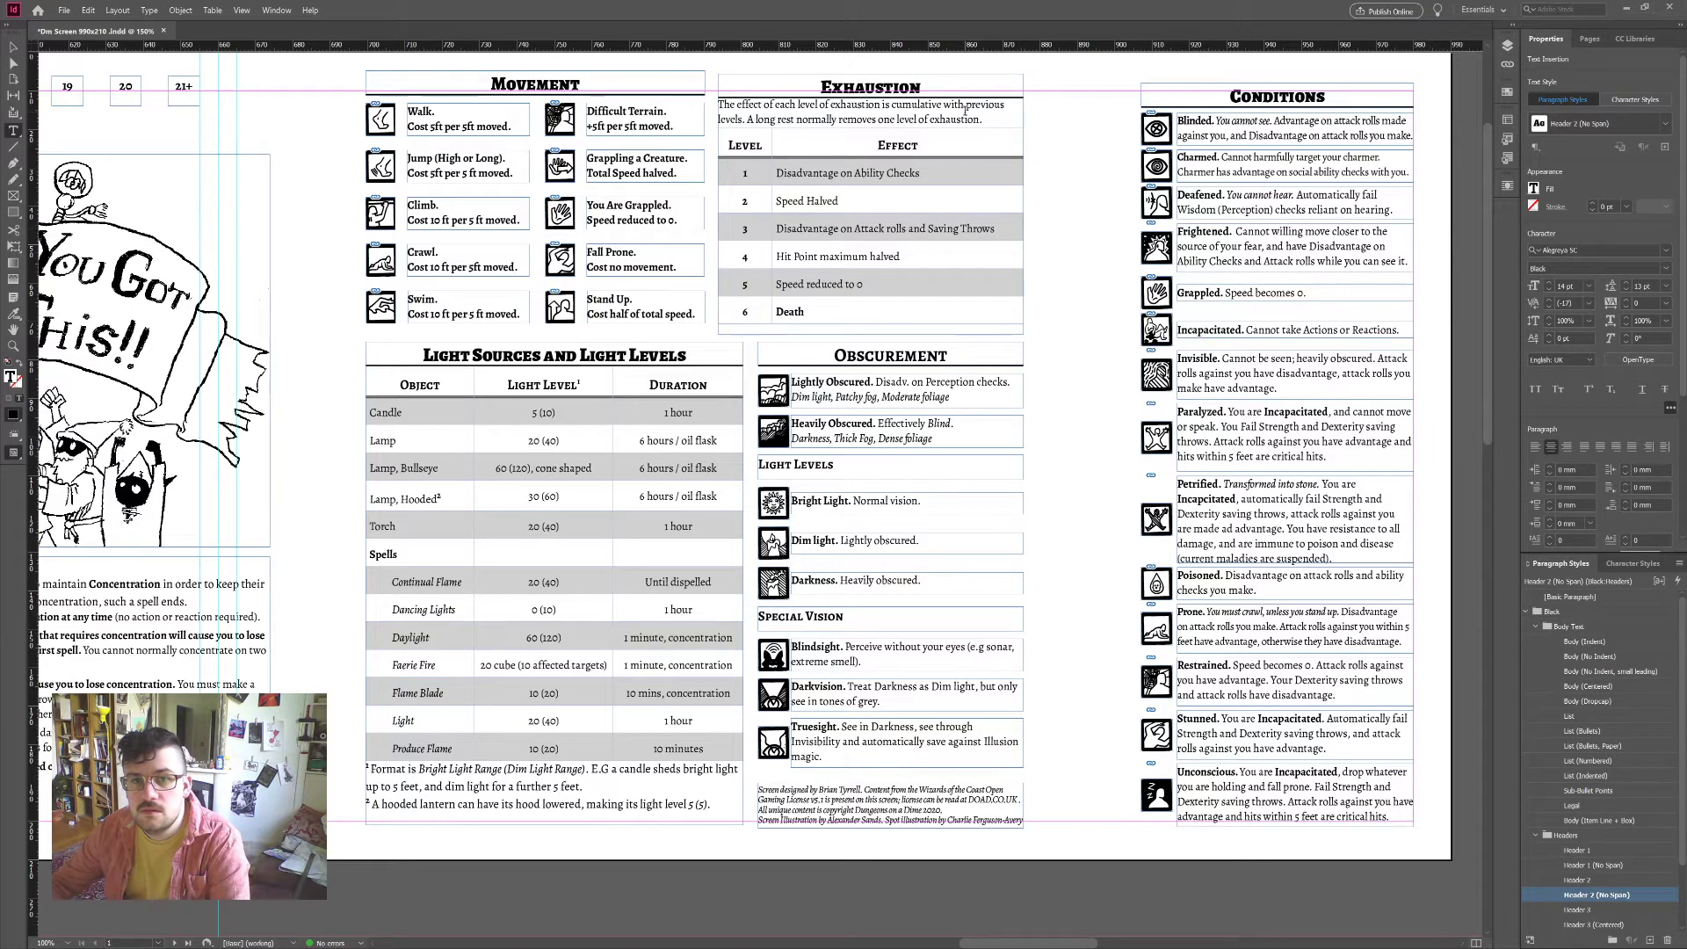
left_click(1640, 880)
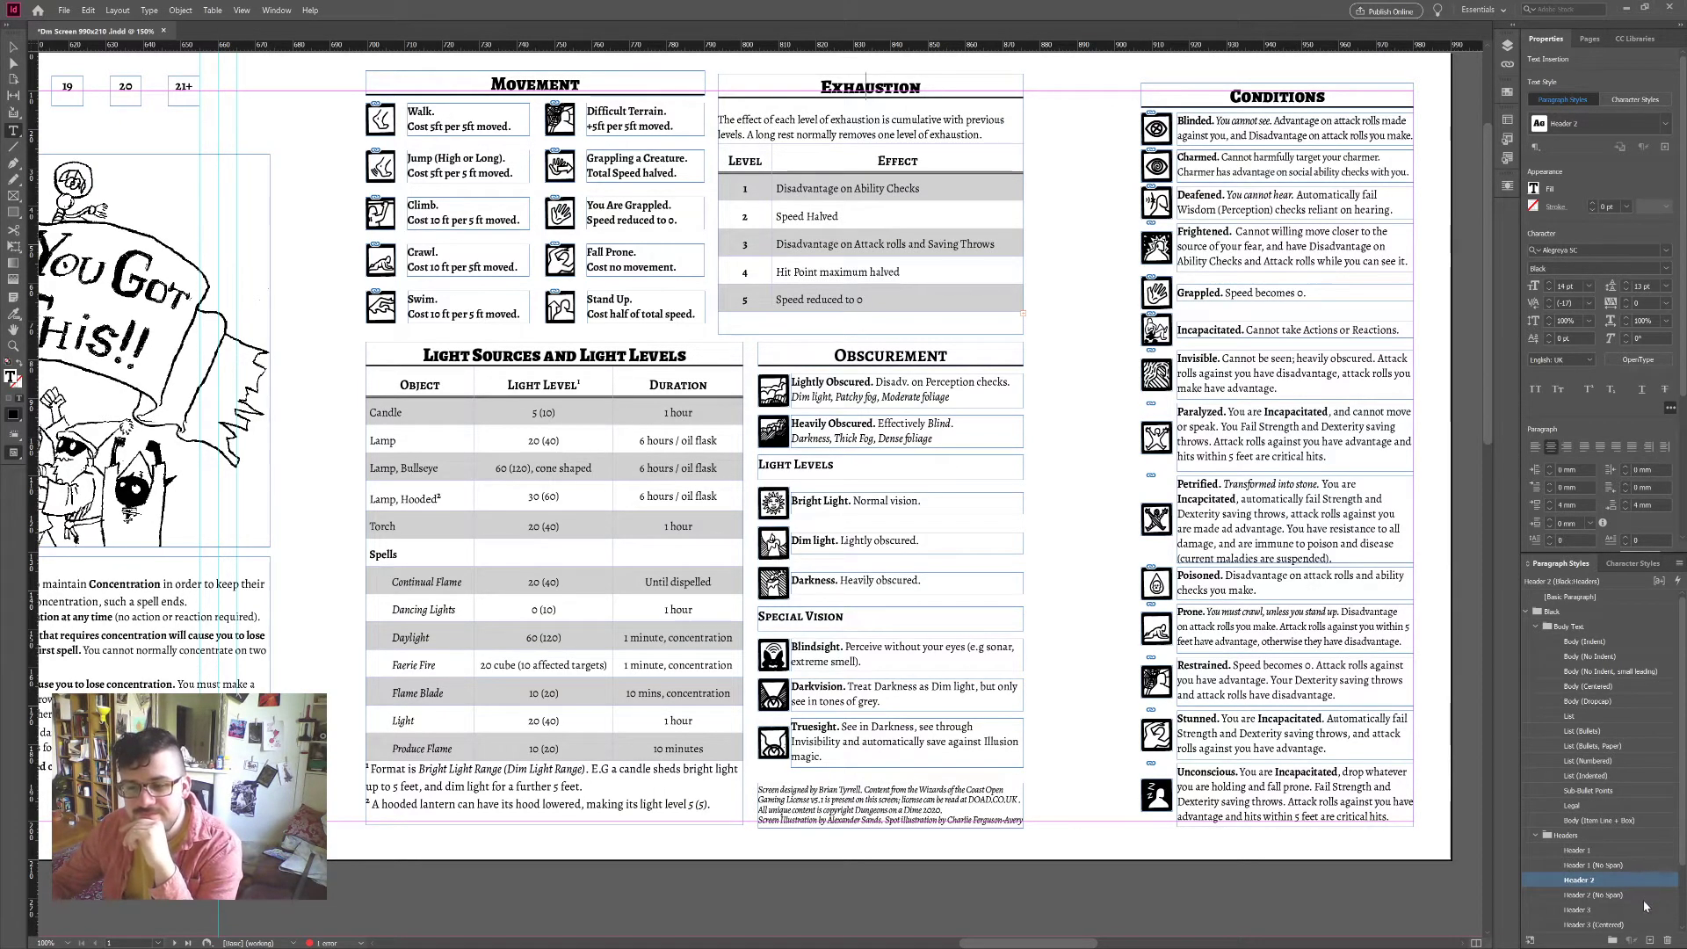
left_click(1643, 911)
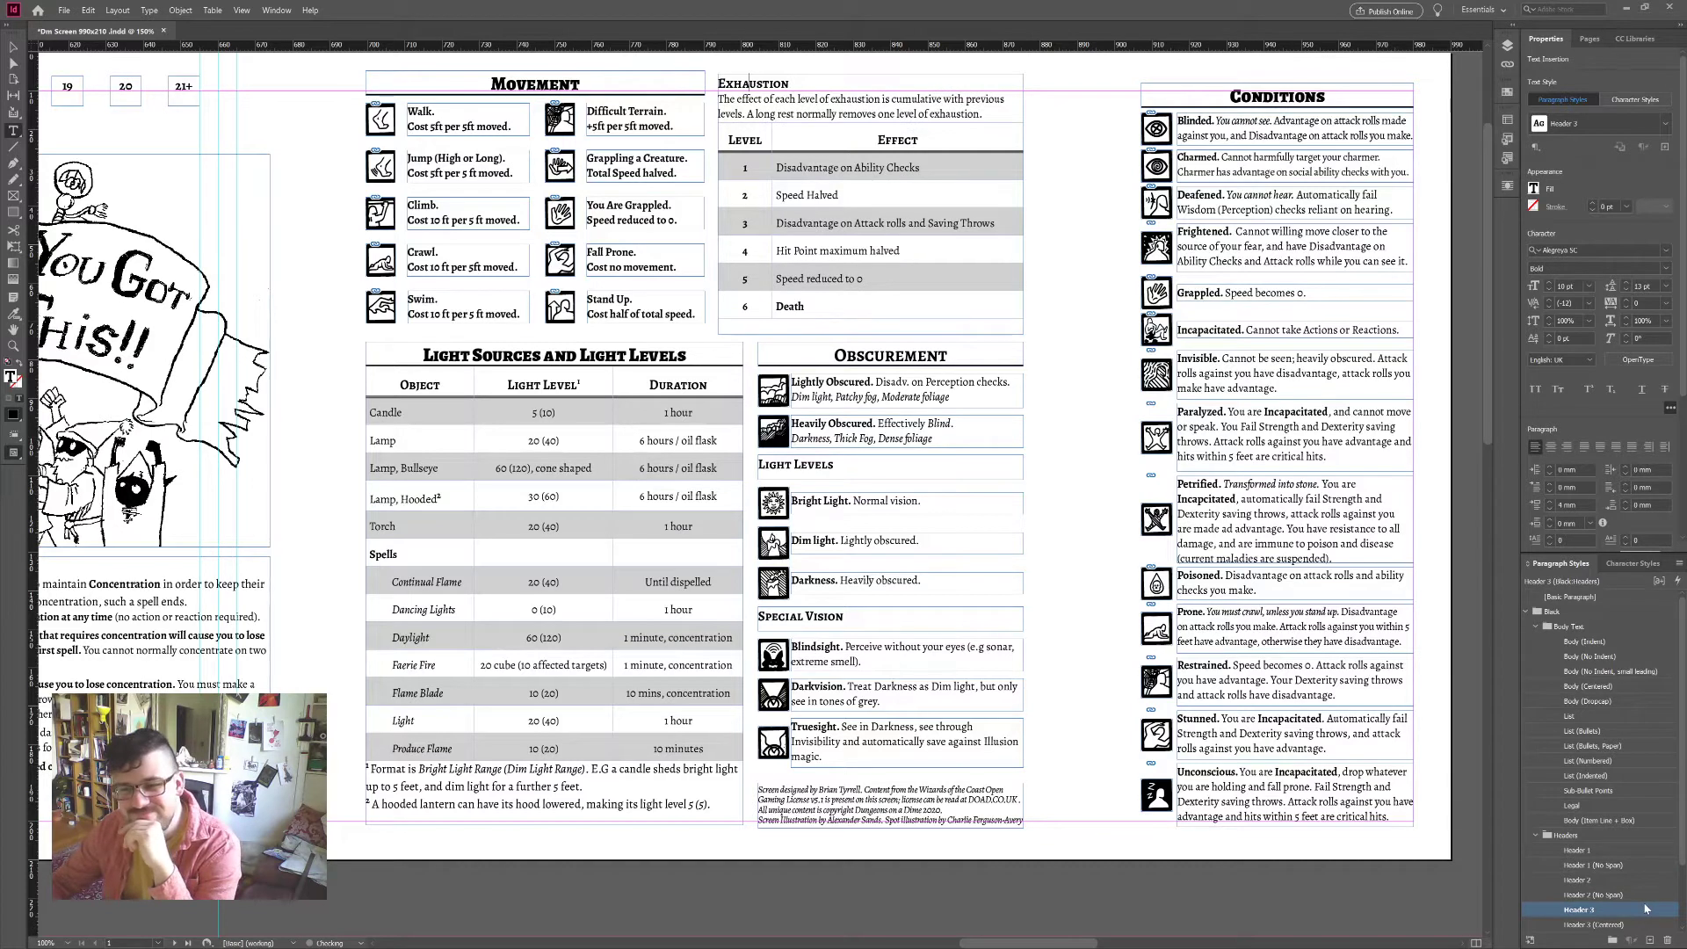
left_click(1643, 896)
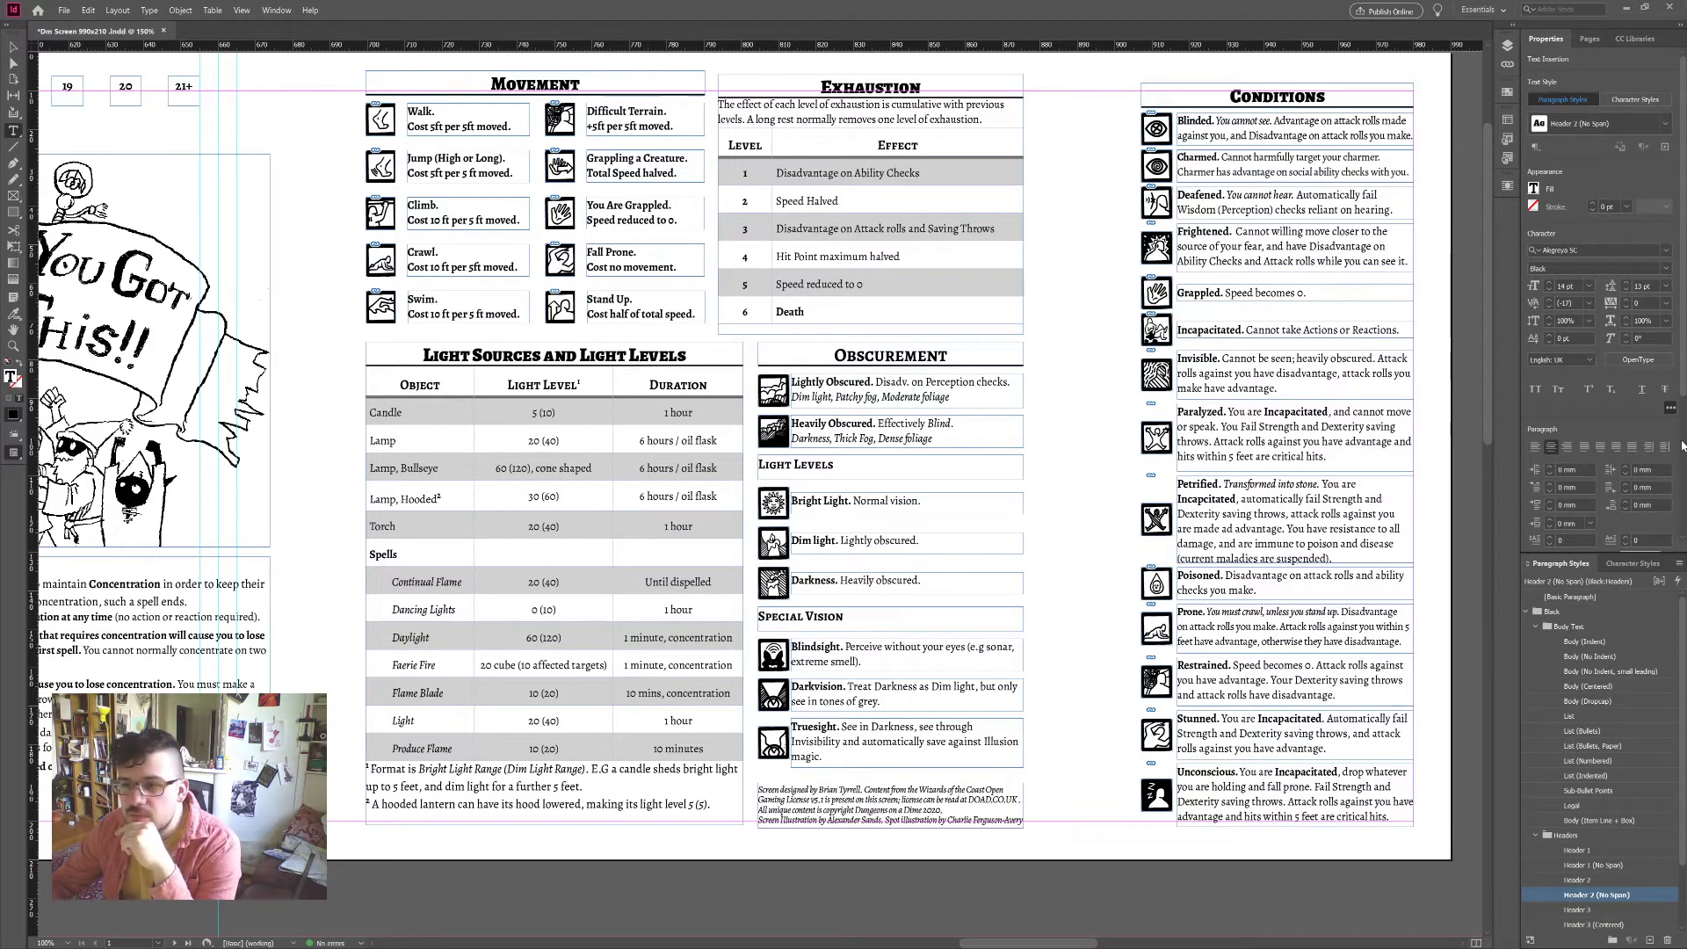
scroll(1682, 445, "down", 5)
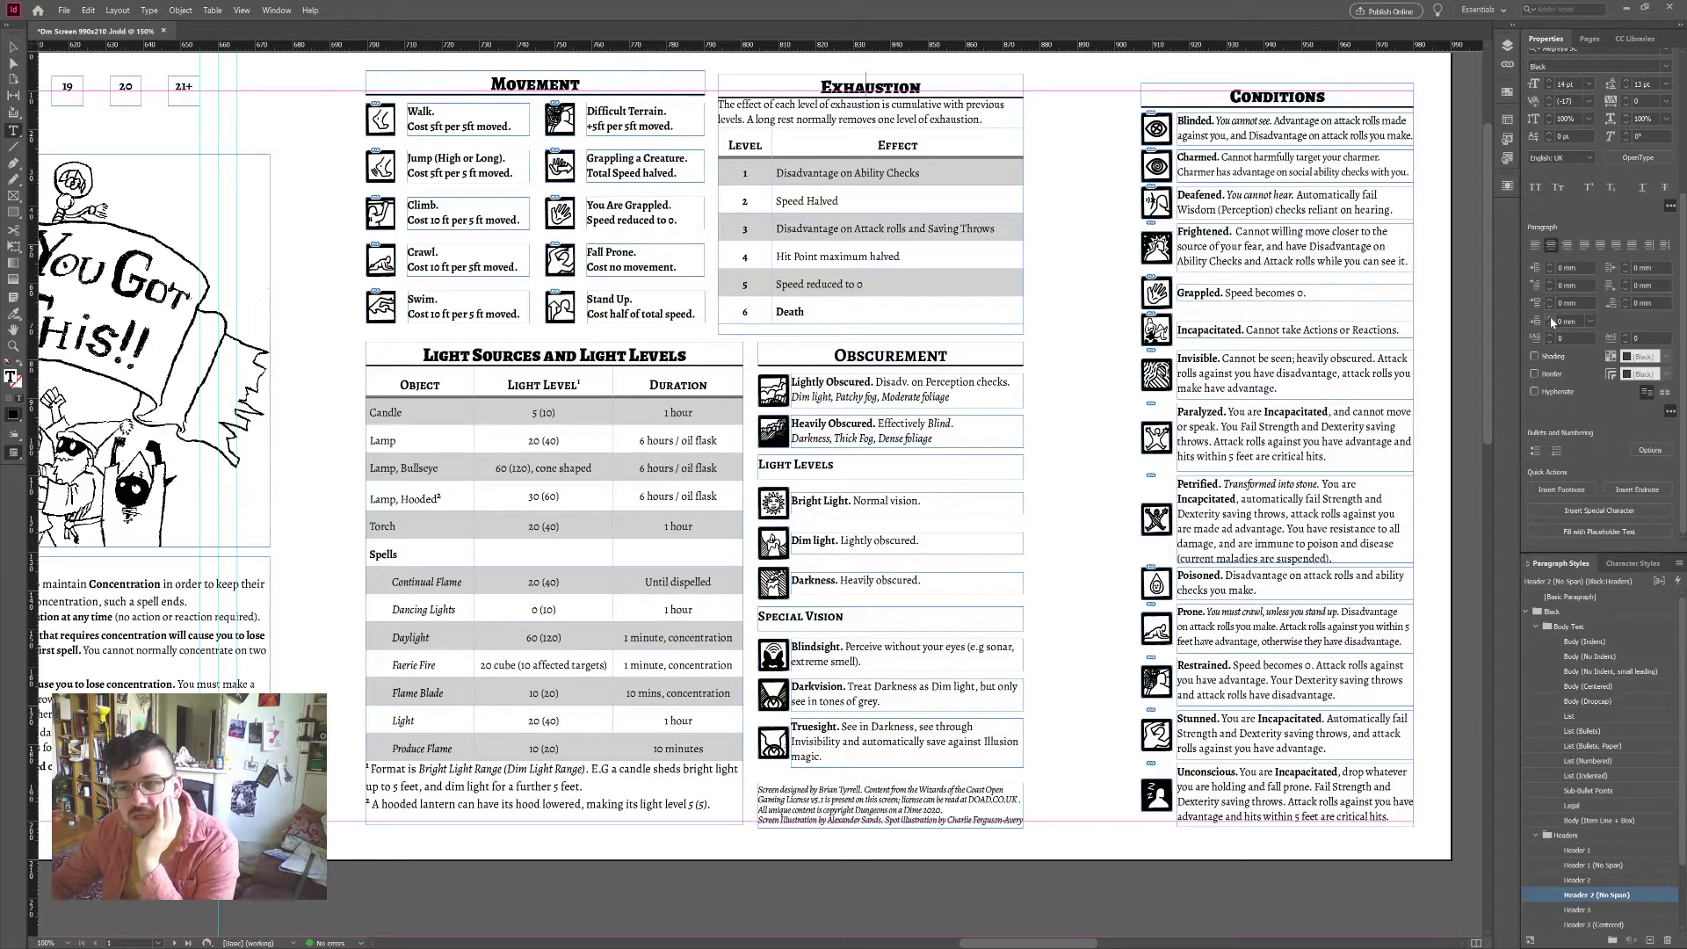
left_click(1624, 299)
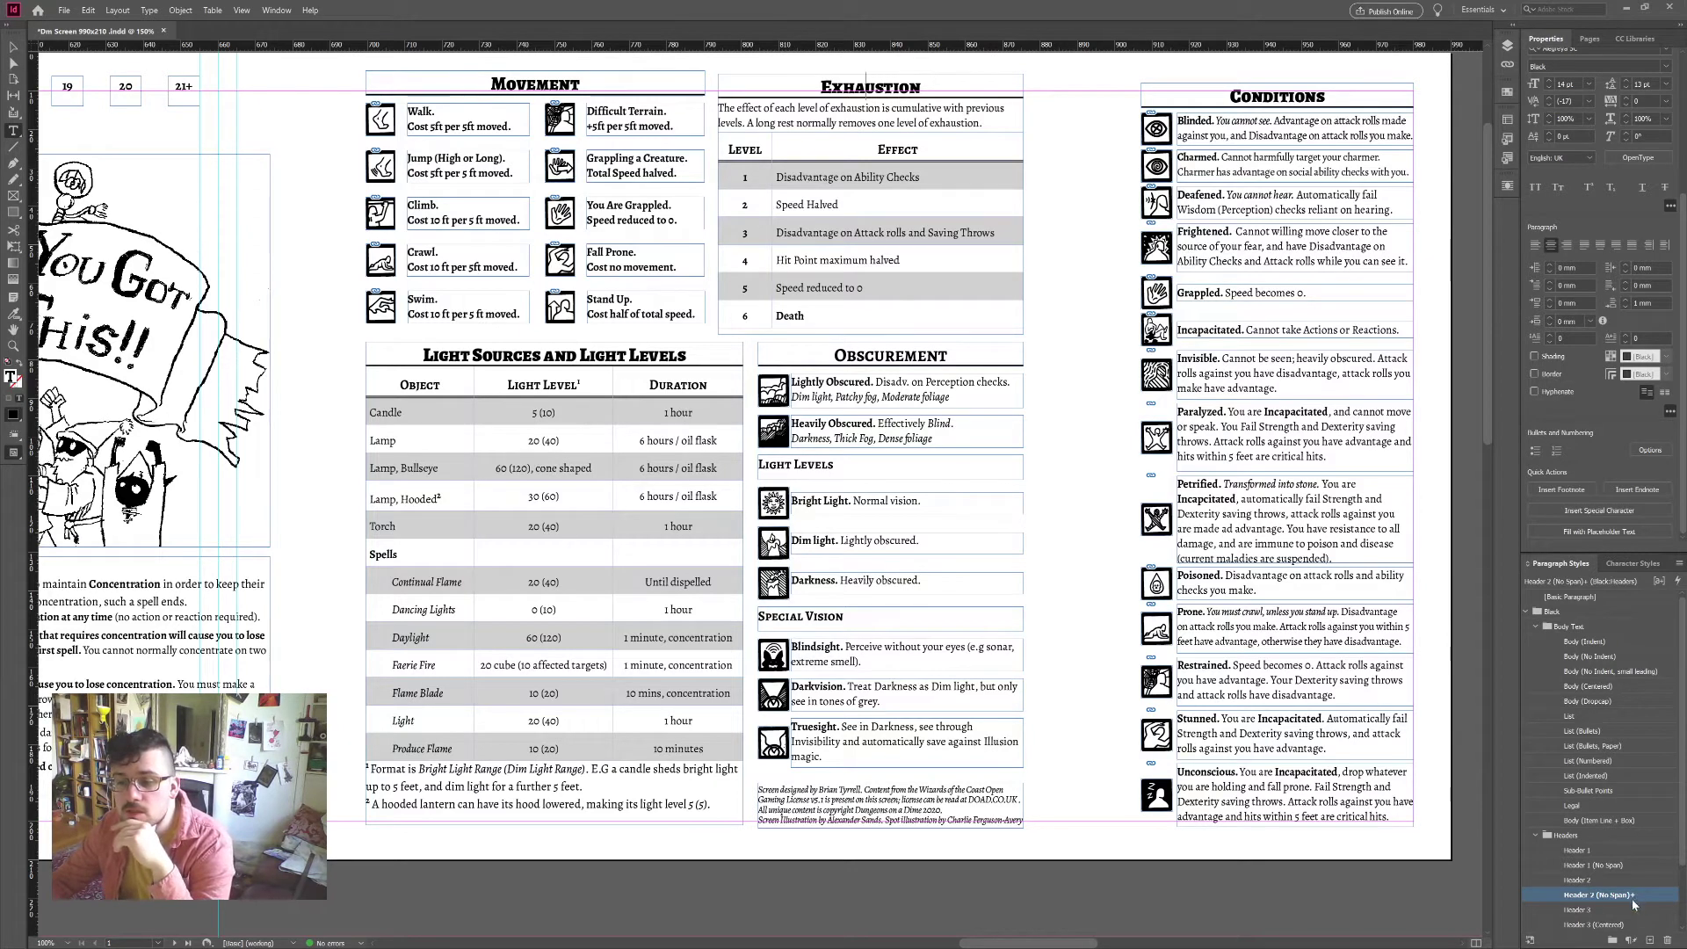
key("Escape")
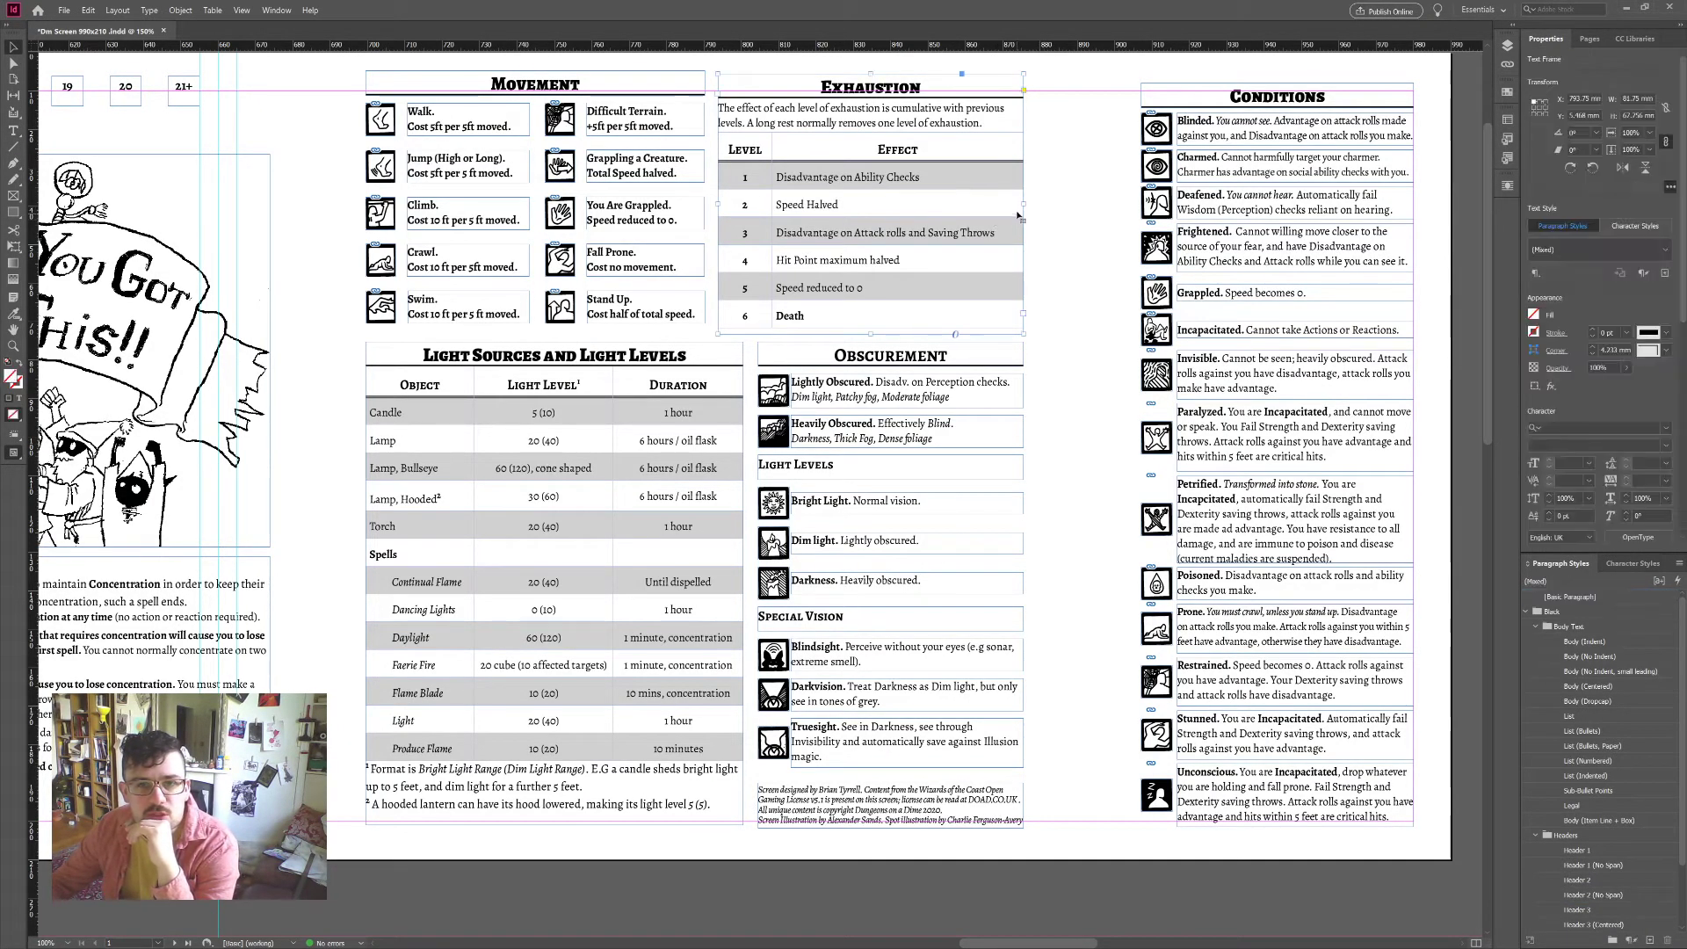
Step: Widen the Exhaustion frame and narrow the table's Effect column
left_click_drag(1024, 204, 1059, 203)
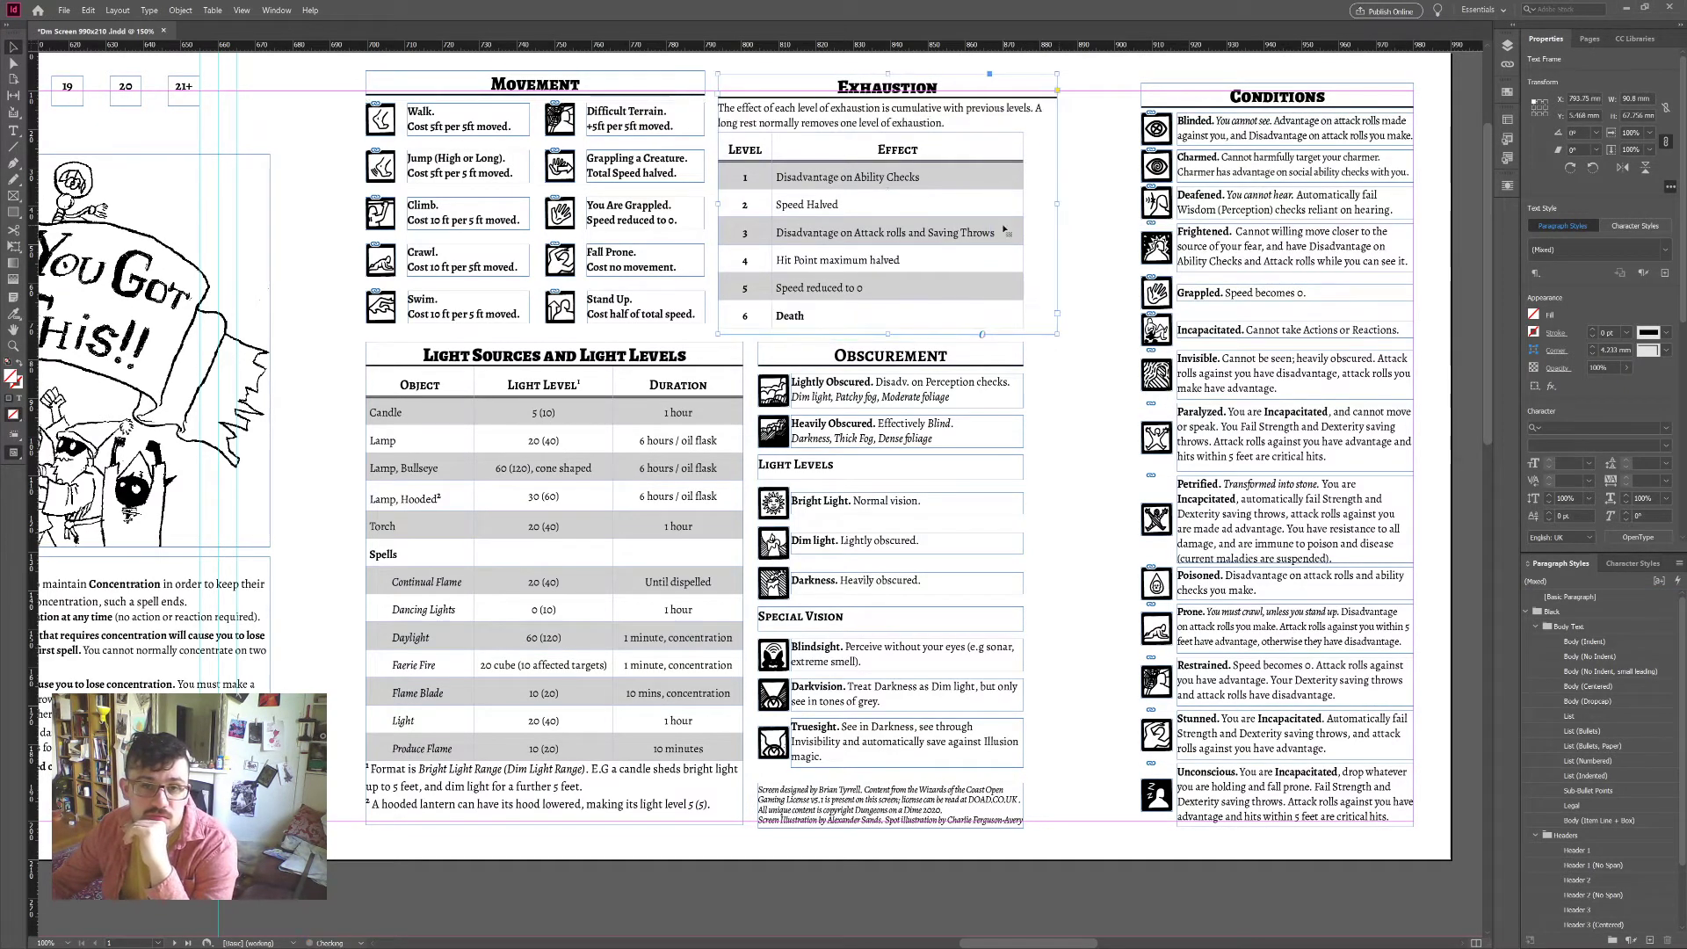
left_click(9, 45)
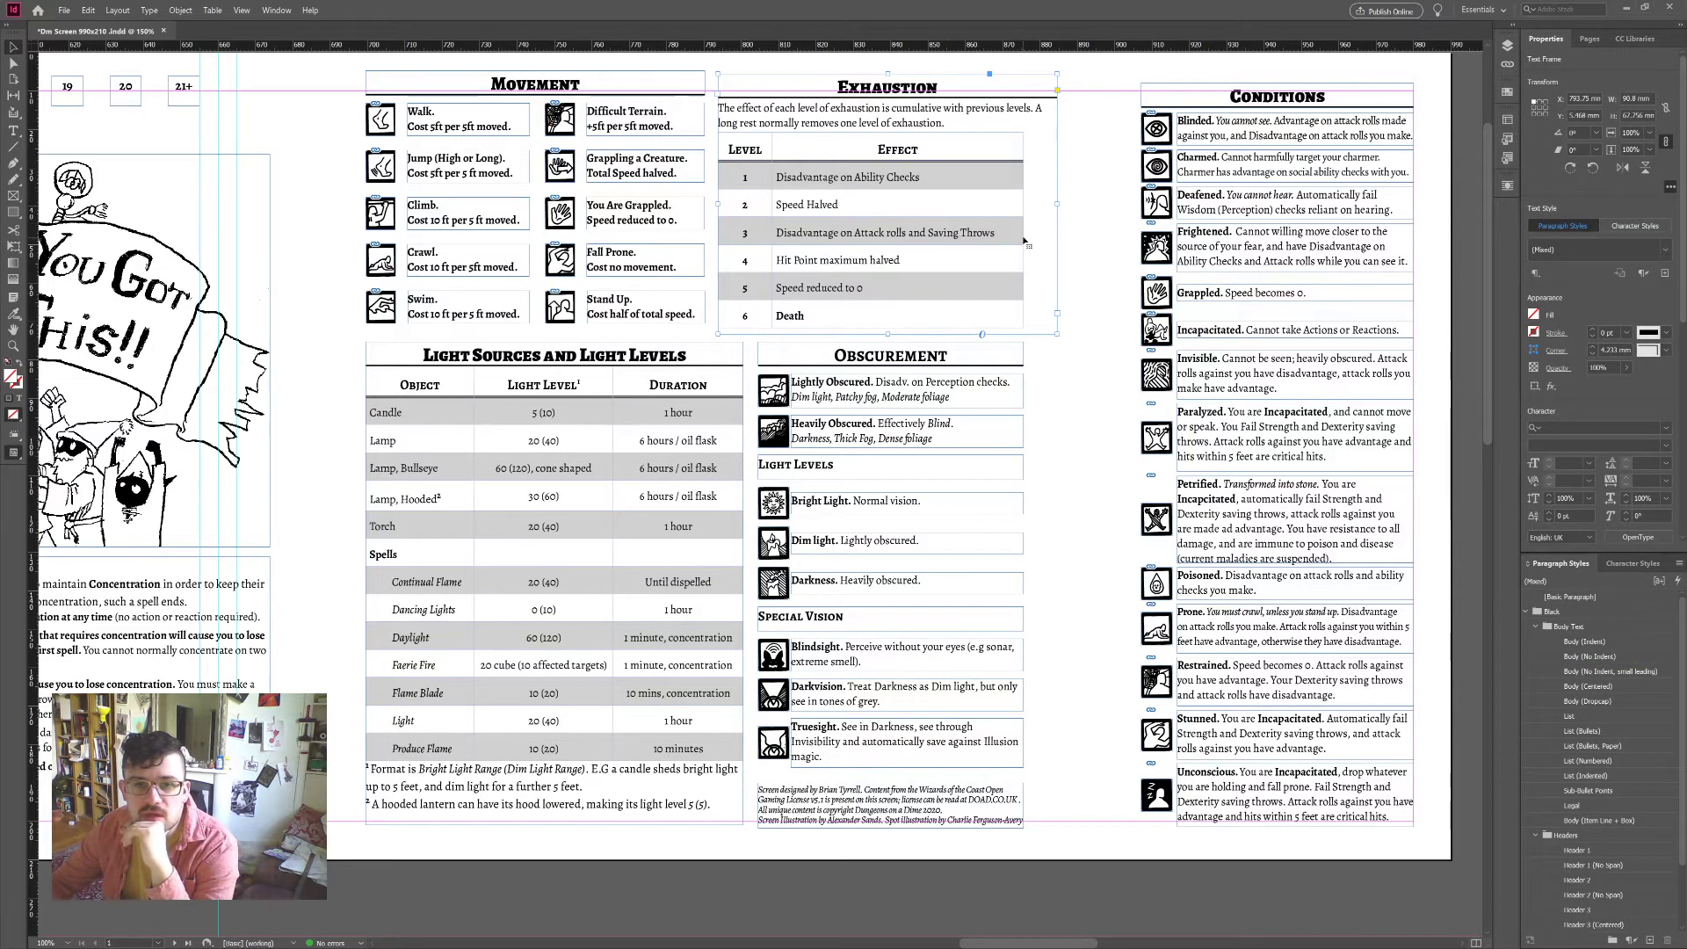
left_click_drag(1024, 221, 1016, 224)
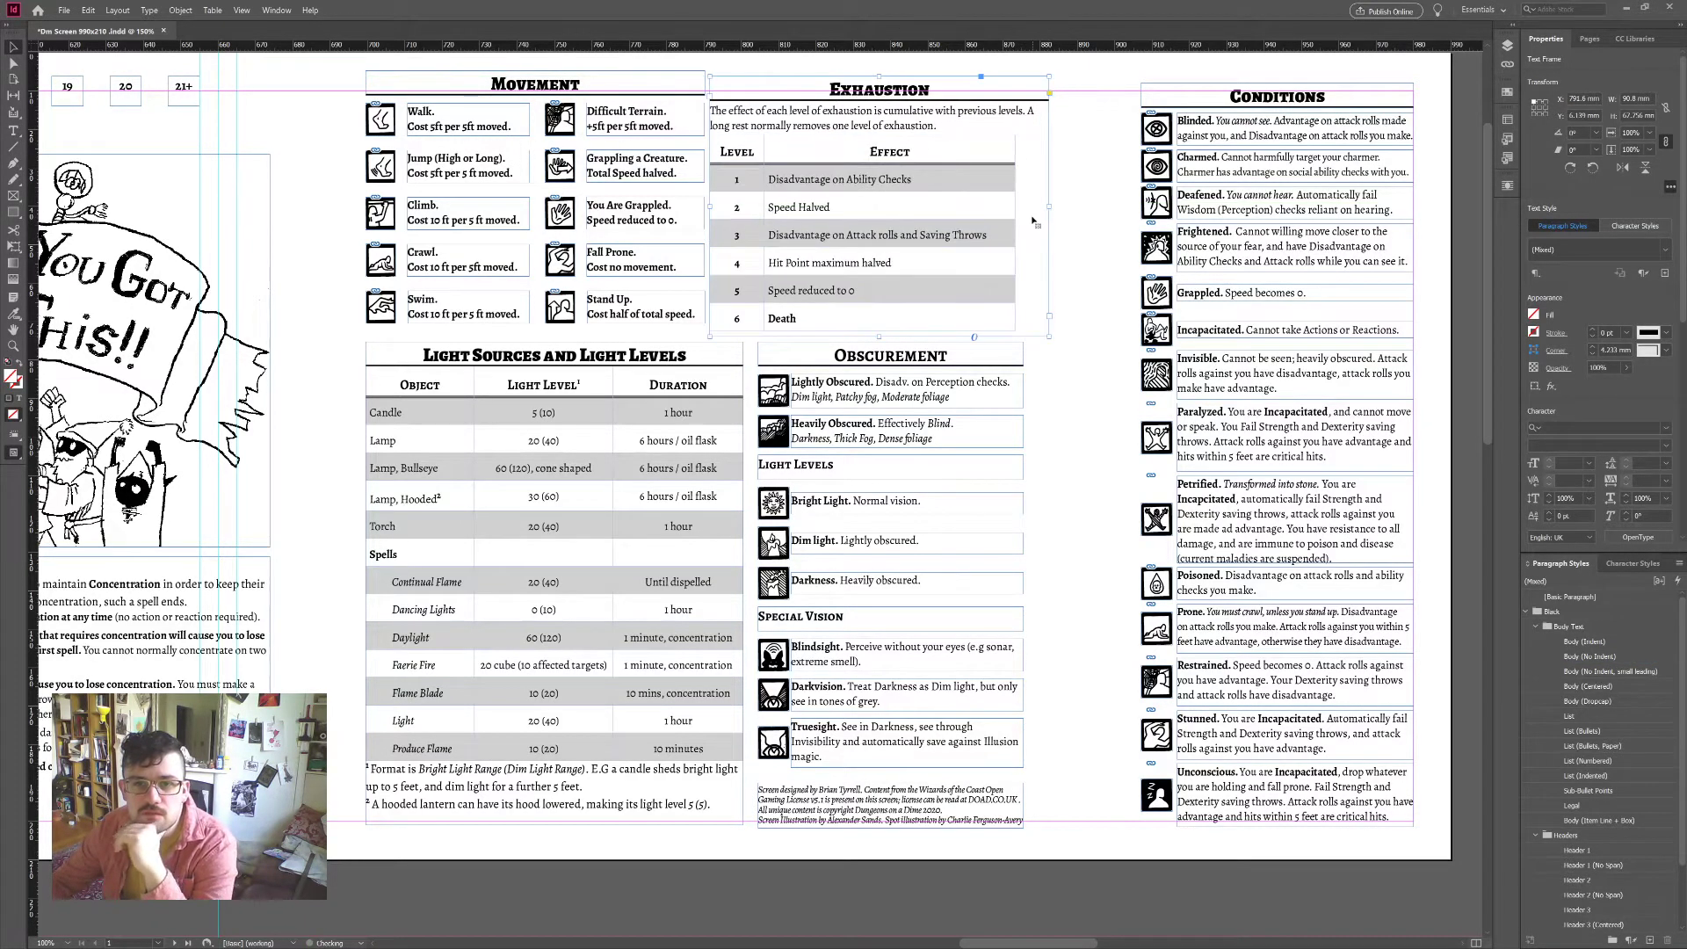
key("ctrl+z")
key("t")
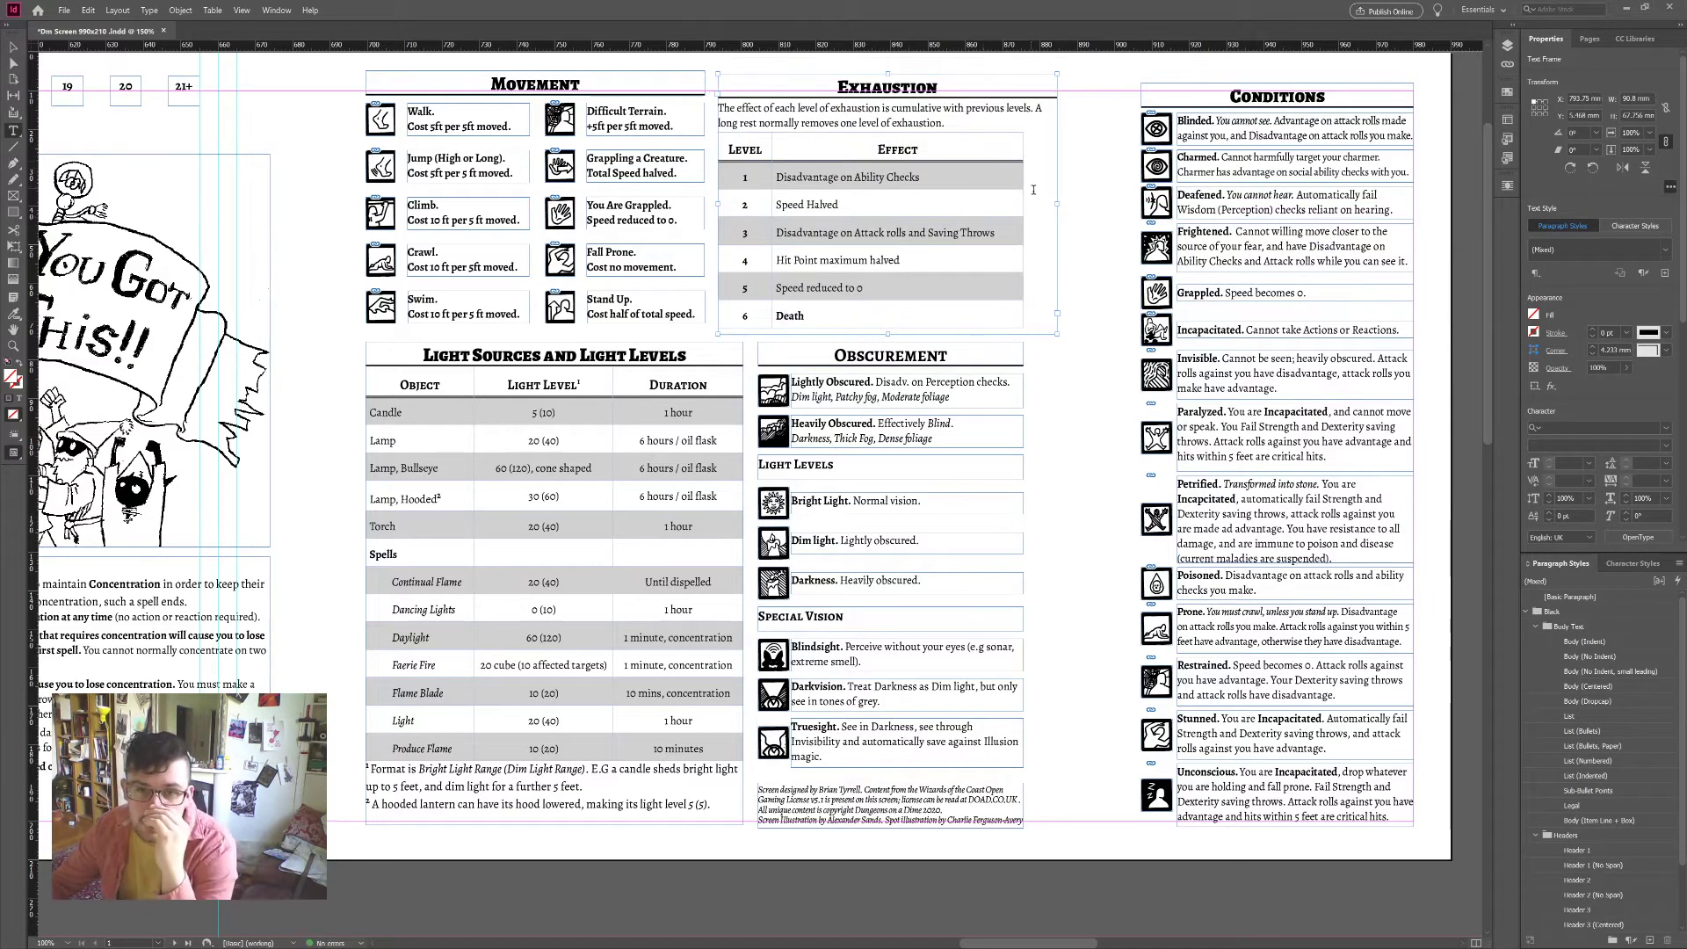
left_click_drag(986, 192, 969, 192)
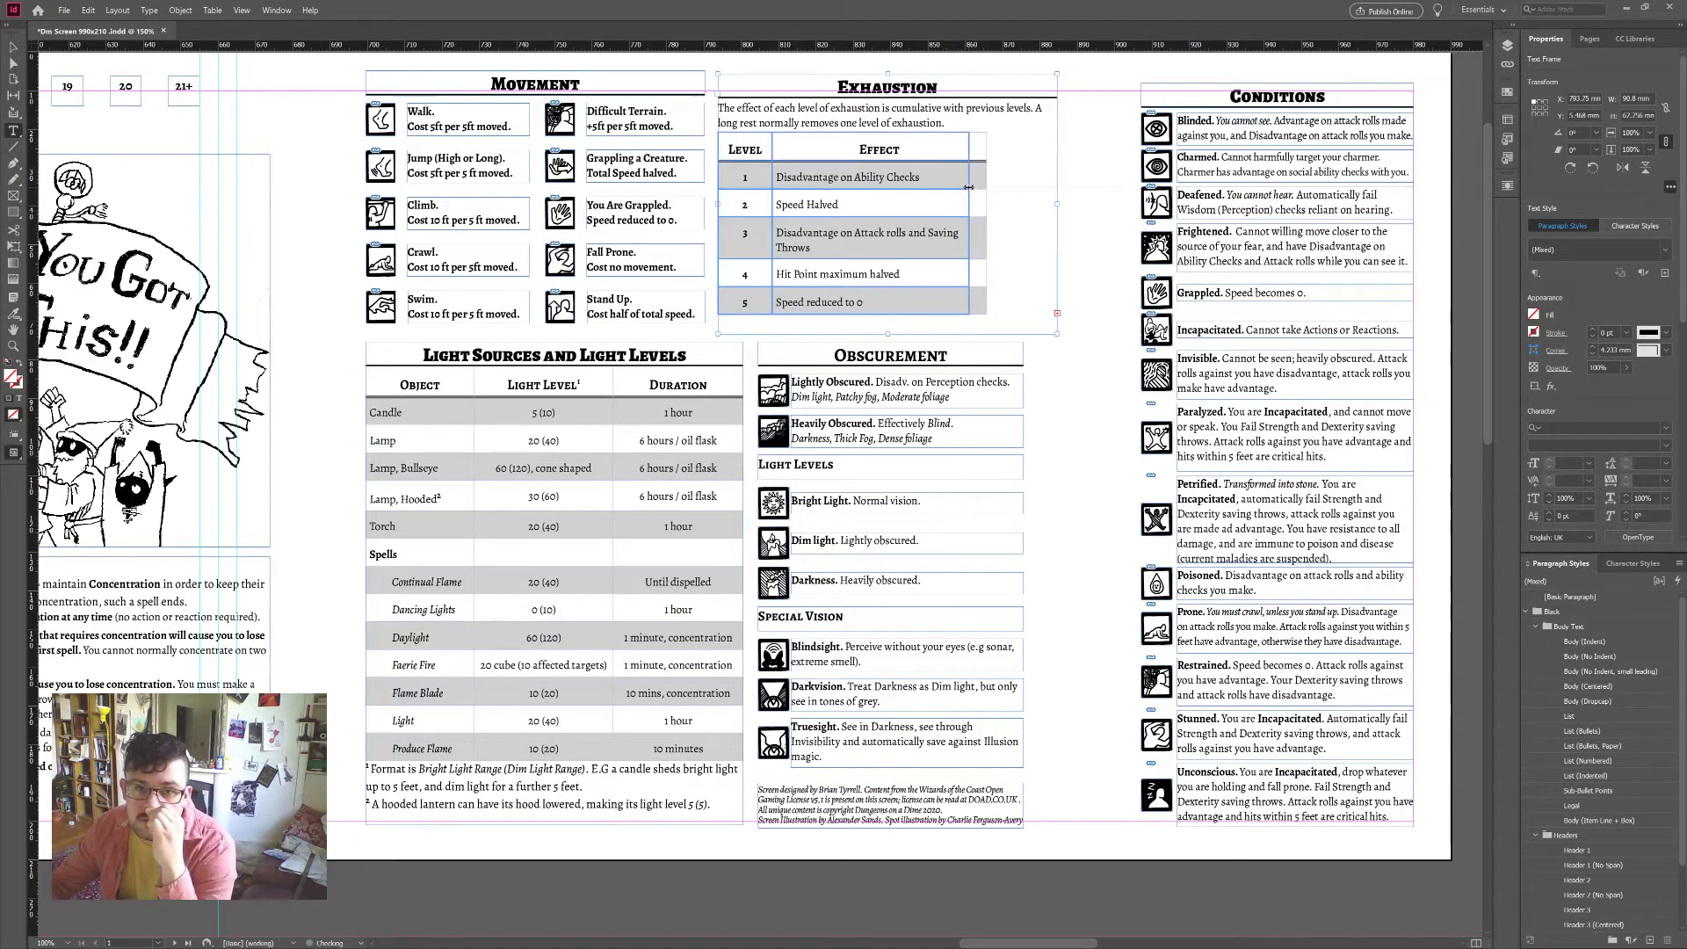
Step: Try tightening the level 3 effect text's tracking, then undo it
left_click_drag(810, 248, 776, 233)
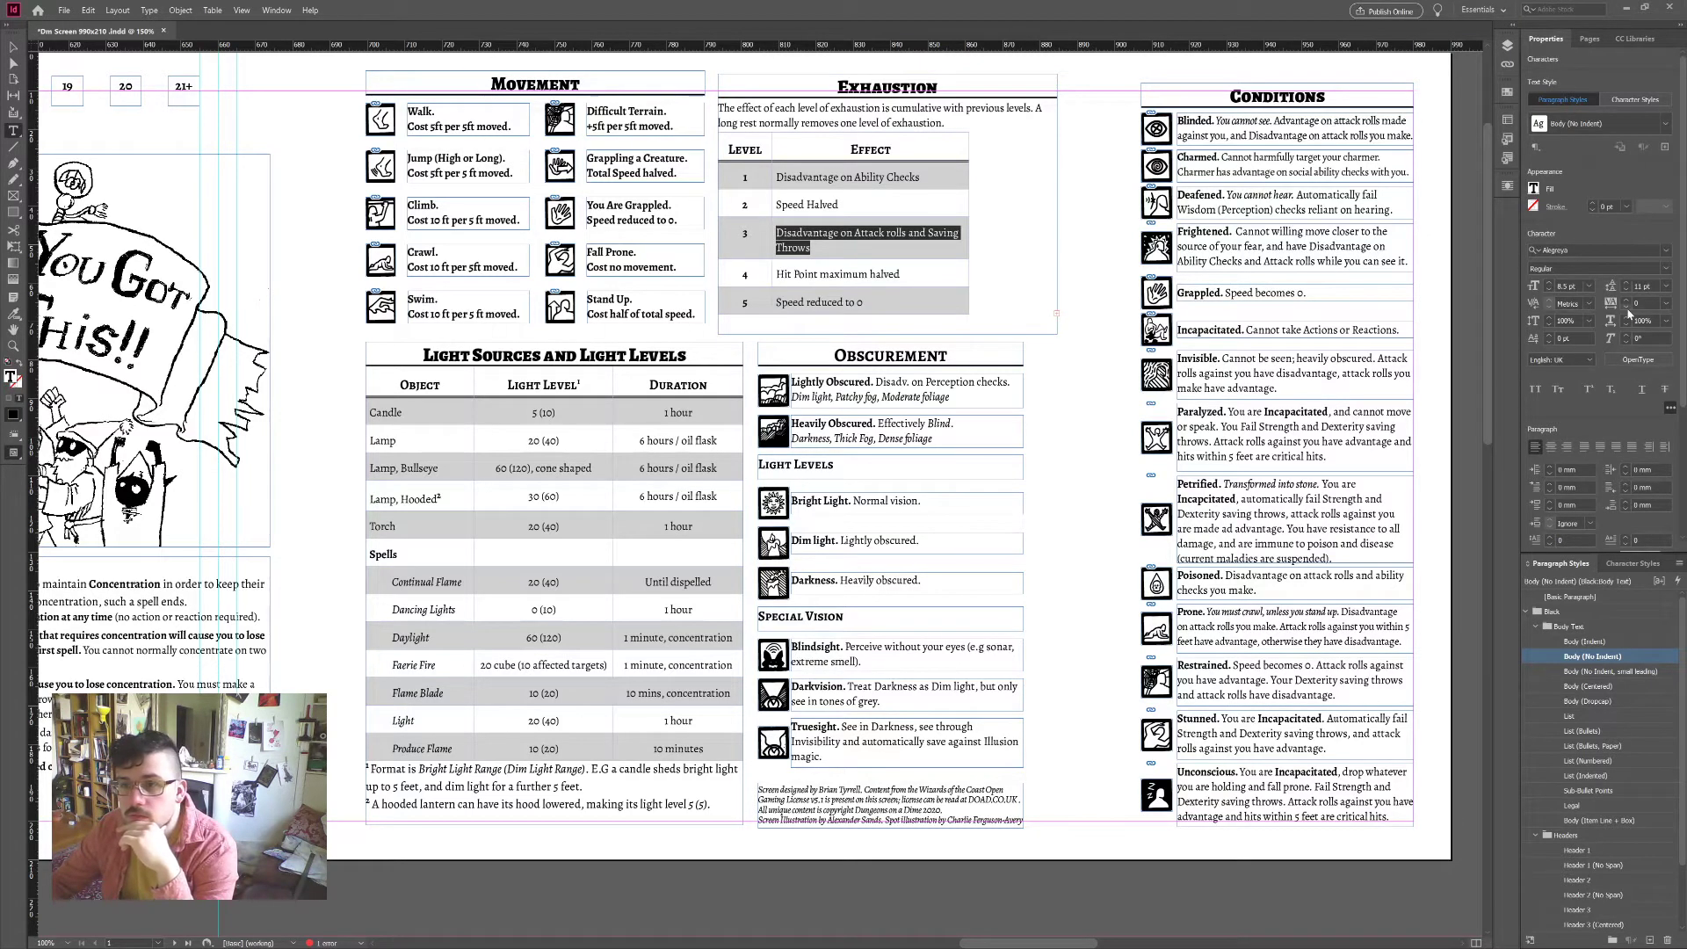
left_click(1628, 308)
left_click(1628, 308)
left_click(1628, 309)
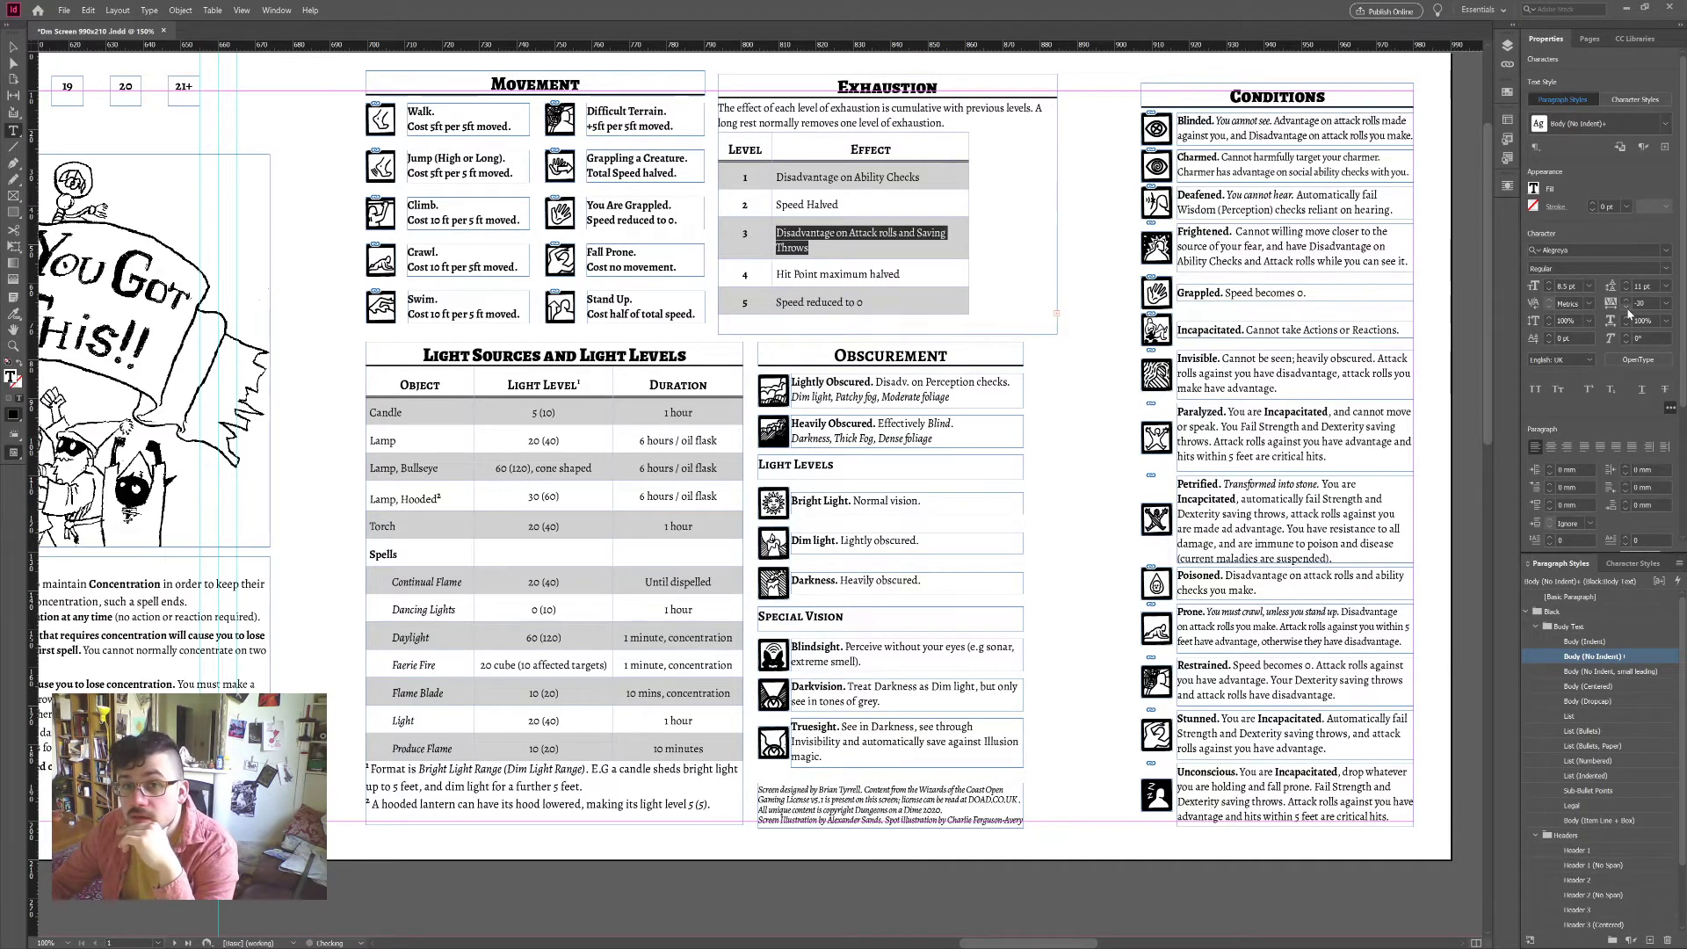
key("ctrl+z")
key("ctrl+z")
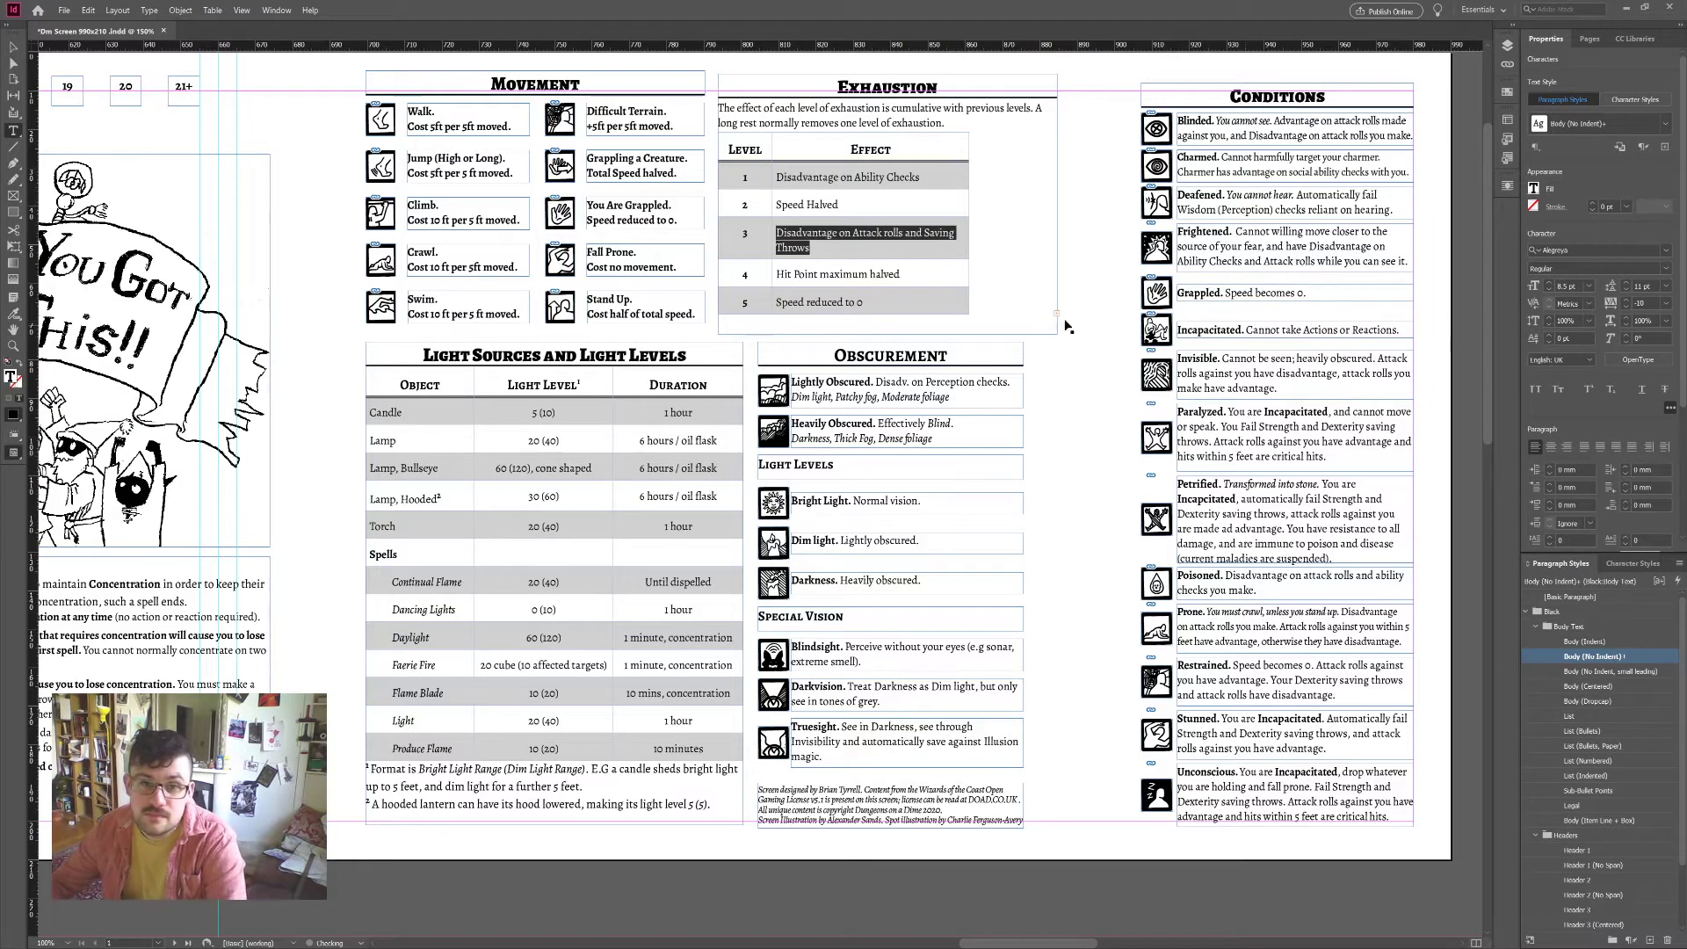
left_click(855, 236)
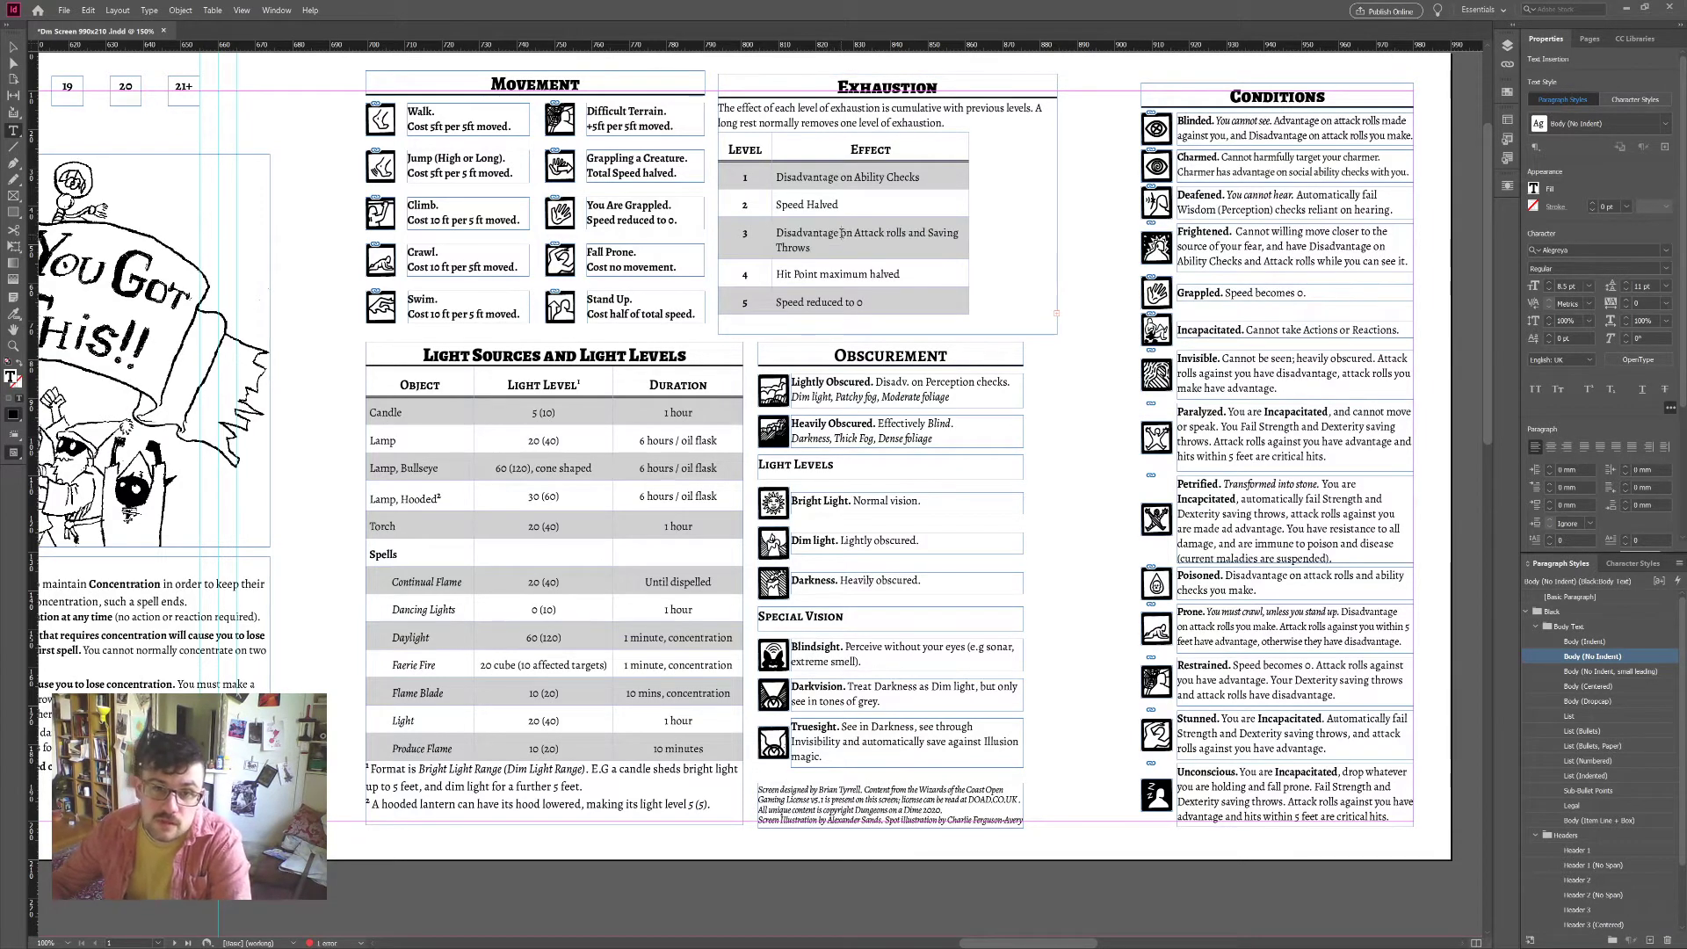
Step: Abbreviate 'Disadvantage' to 'Disadv.' in level 3 and tighten it to fit one line
key("BackSpace")
key("BackSpace")
key("BackSpace")
key("BackSpace")
key("BackSpace")
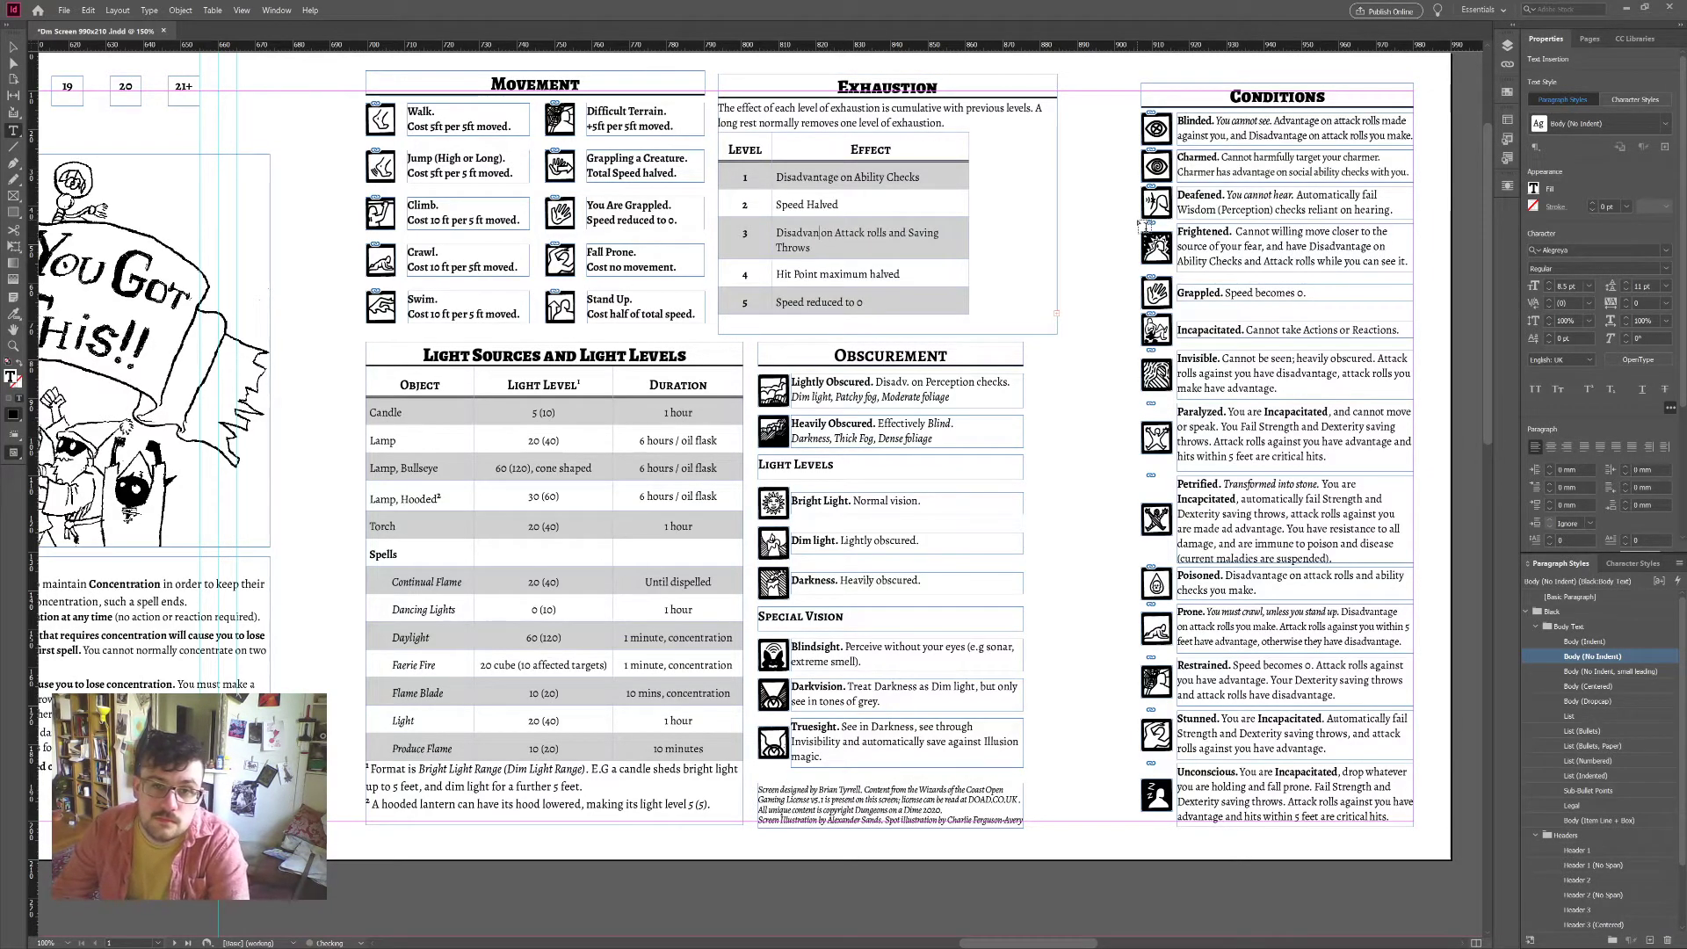
key("BackSpace")
type(".")
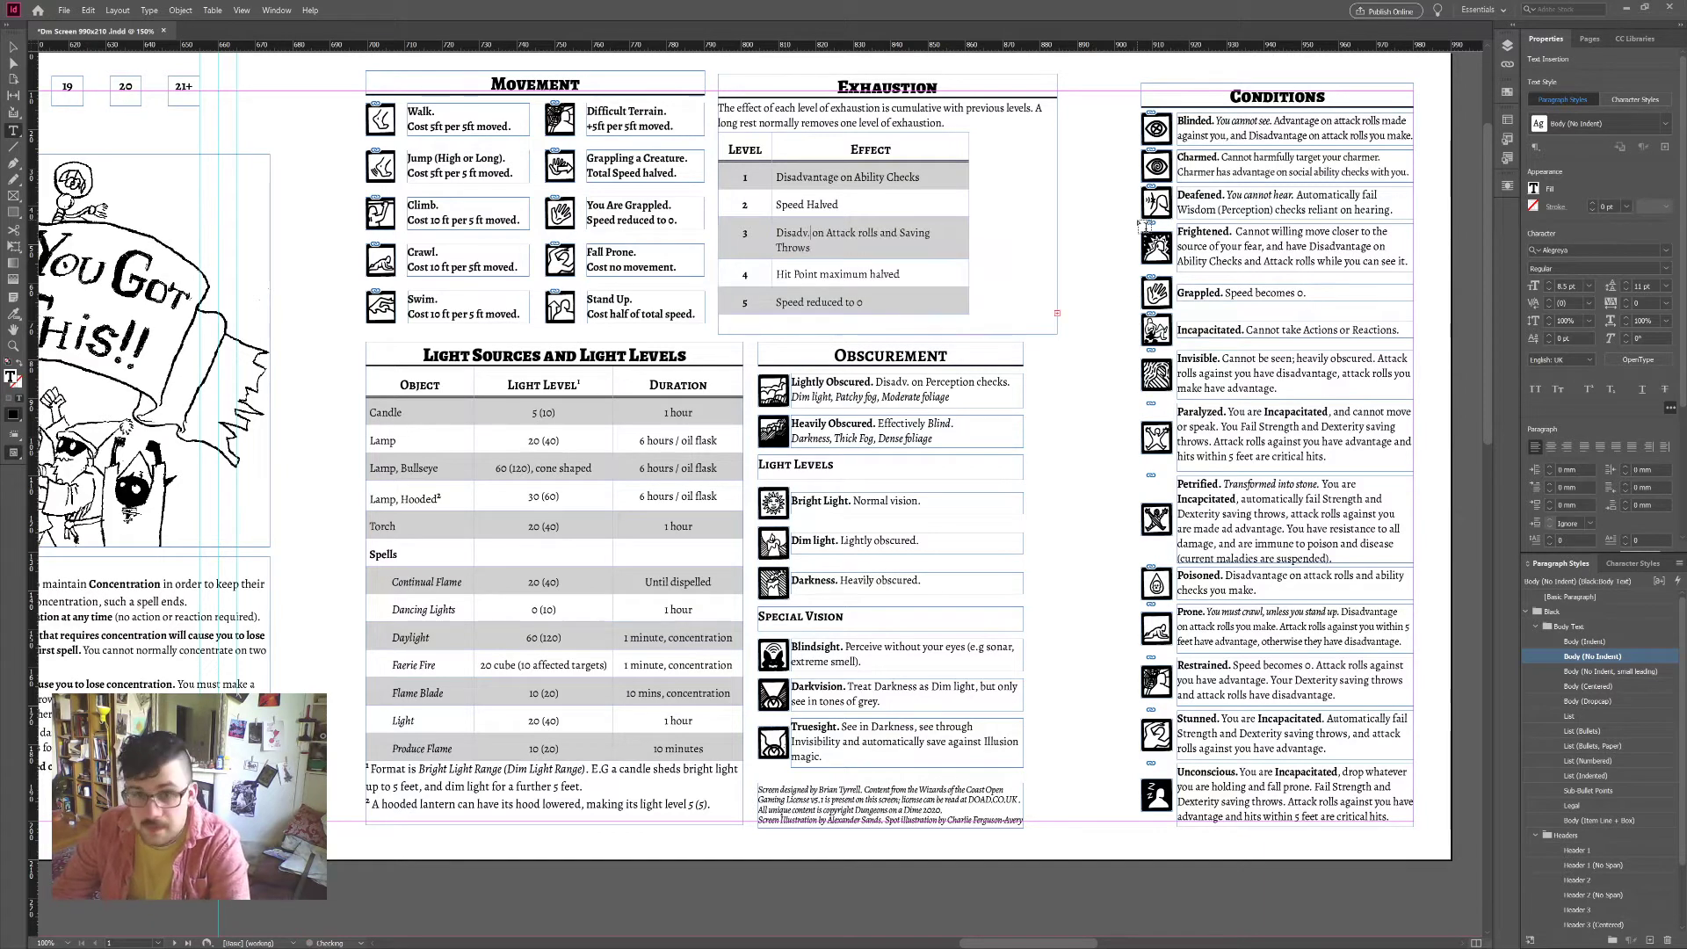
triple_click(806, 230)
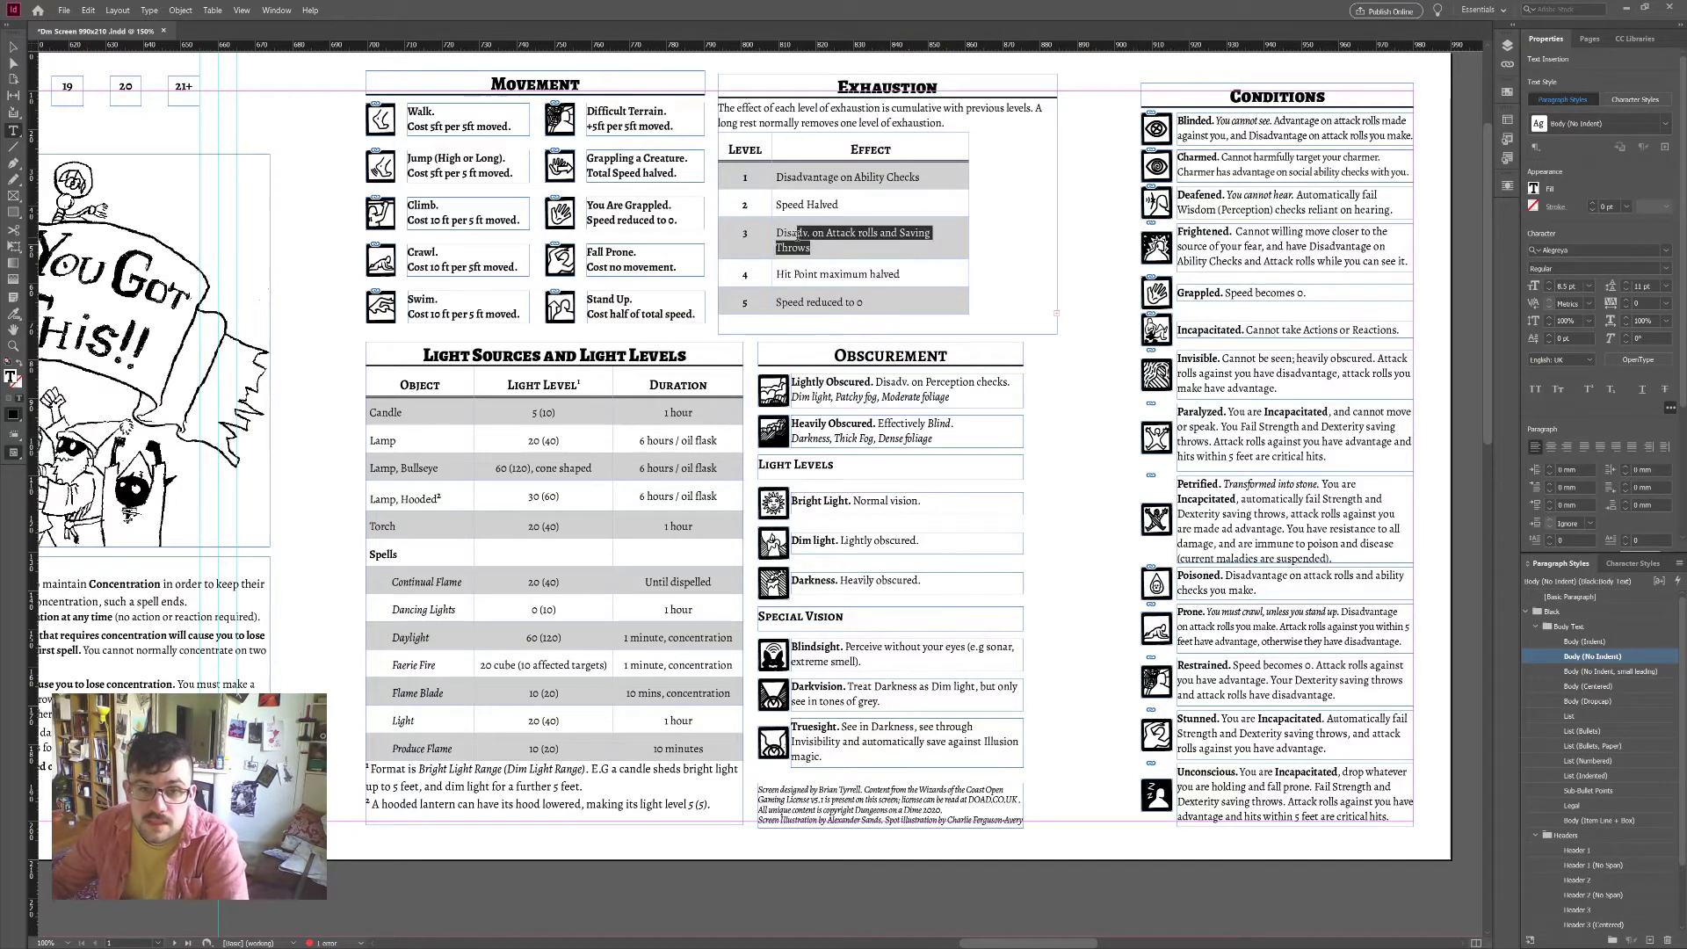
left_click(1627, 306)
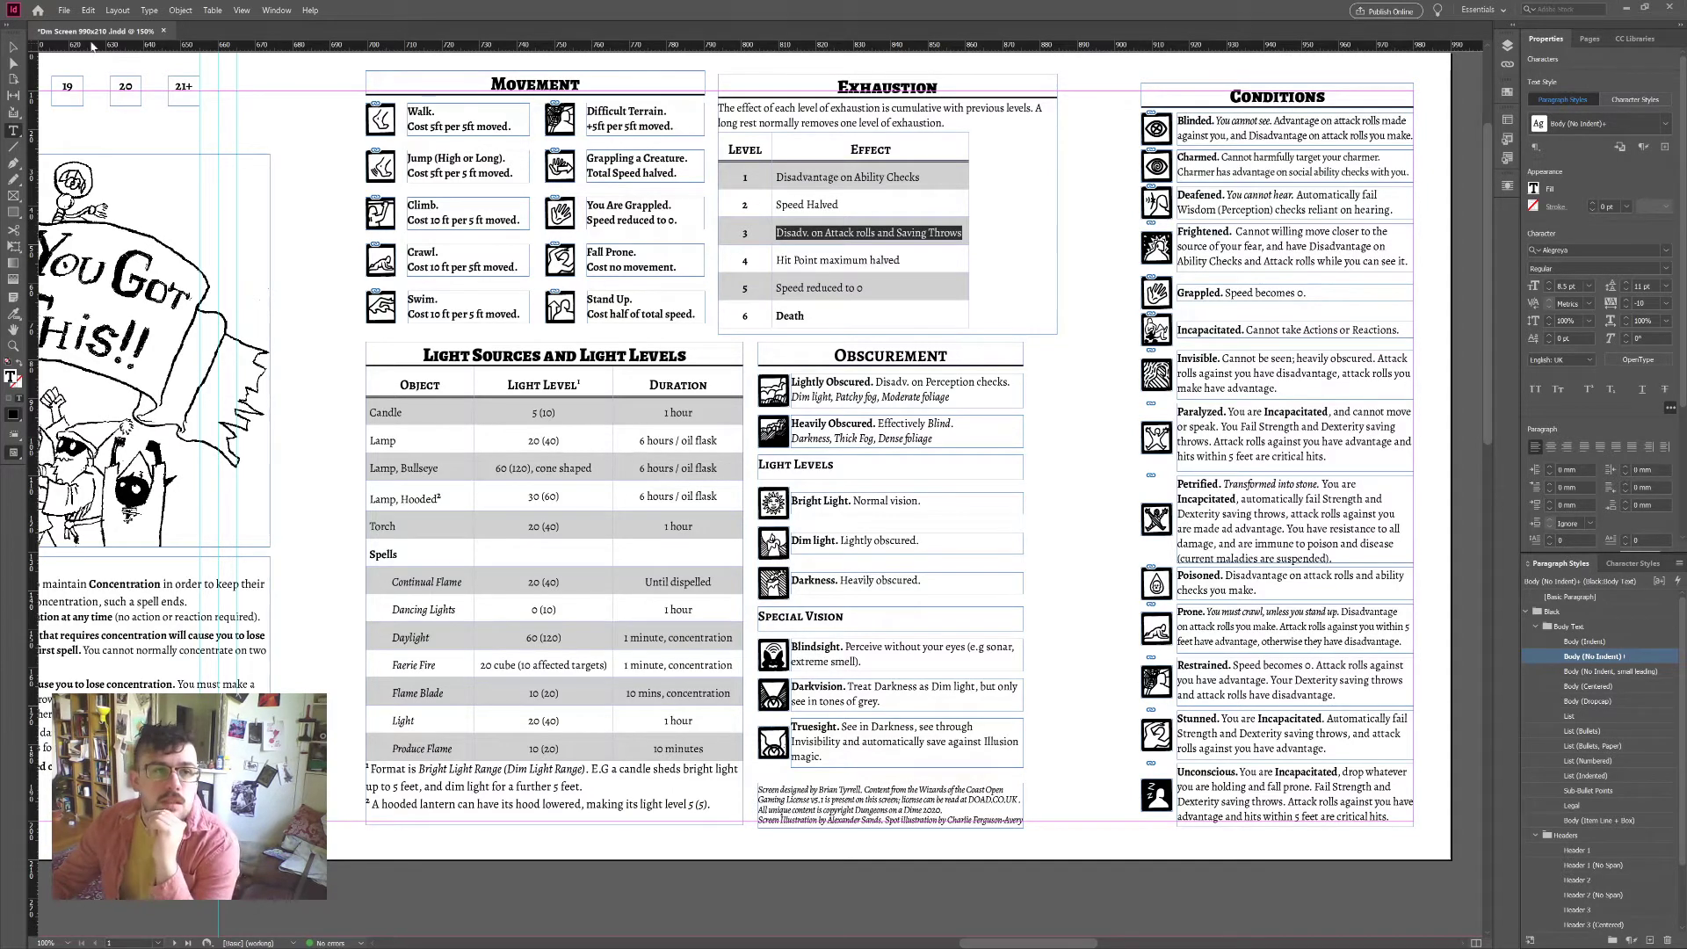
key("Escape")
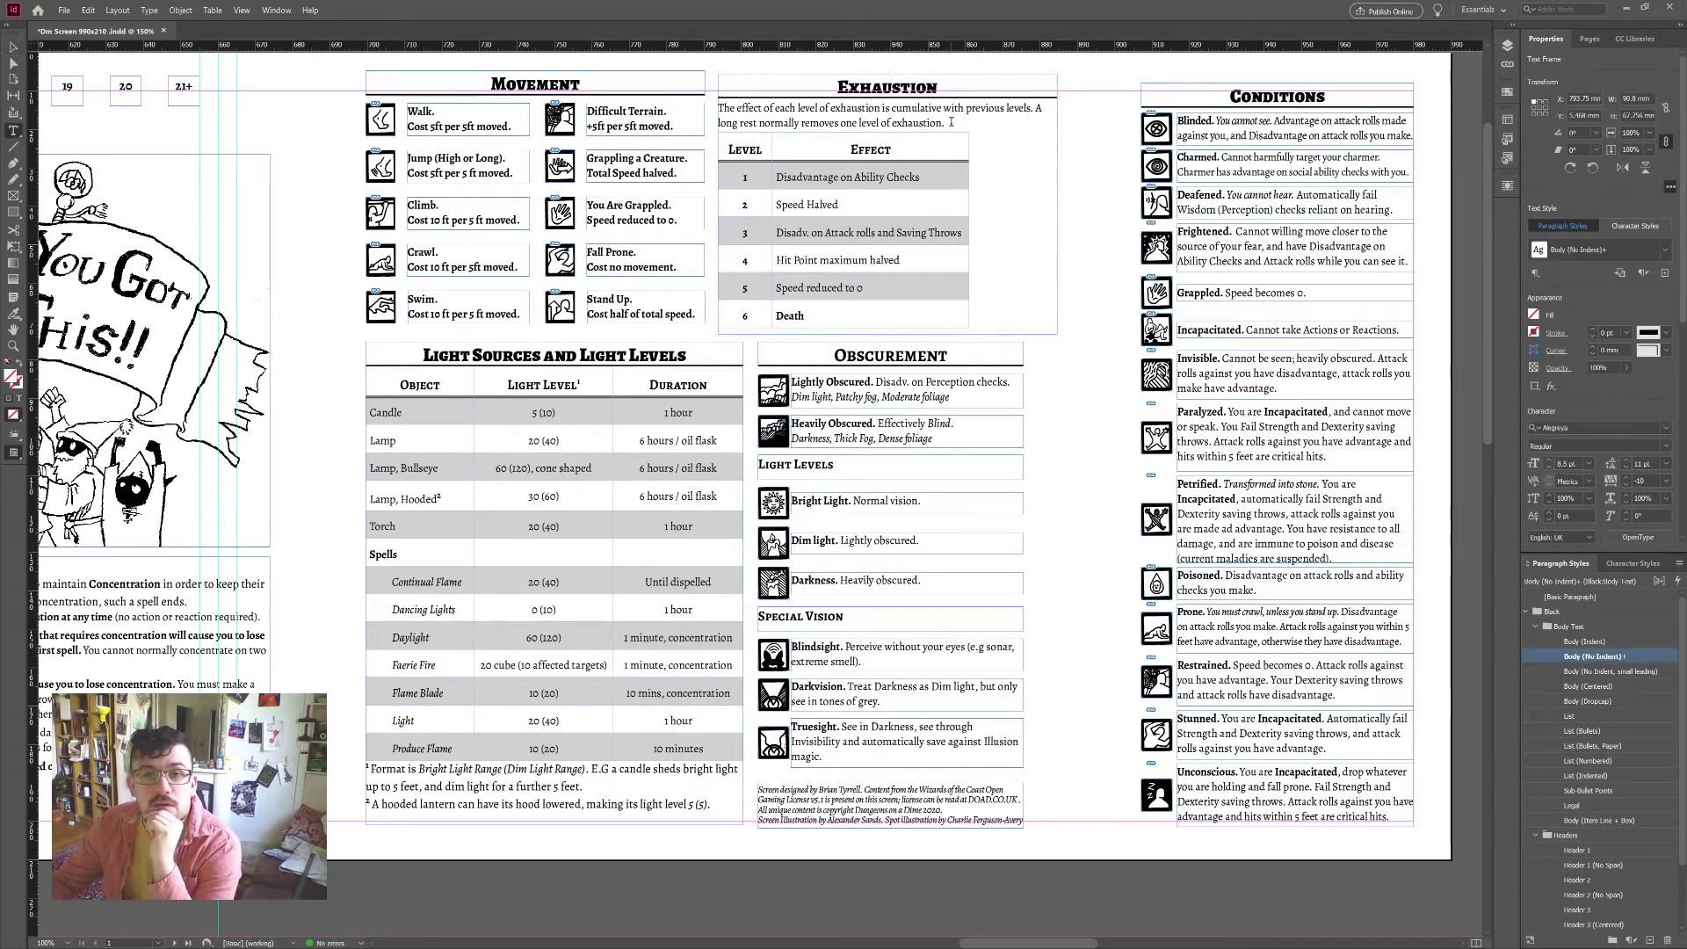
Step: Try narrowing the Exhaustion frame to about 70 mm and tightening its intro, then undo both changes
left_click(951, 122)
key("Escape")
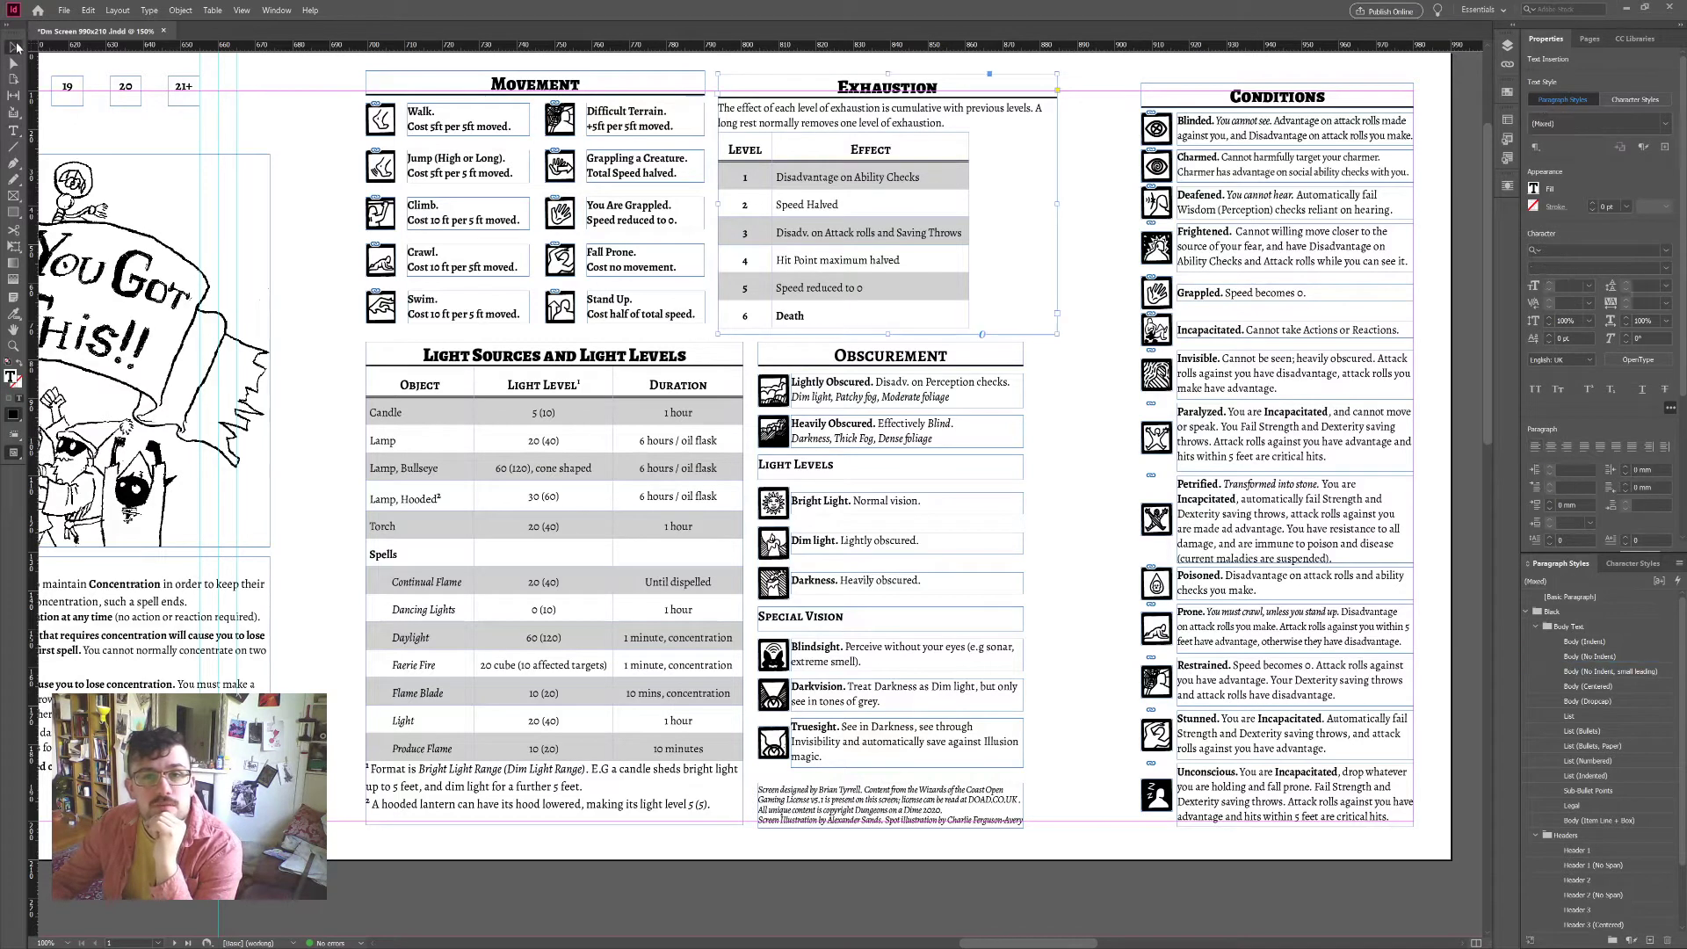
left_click_drag(1057, 211, 992, 204)
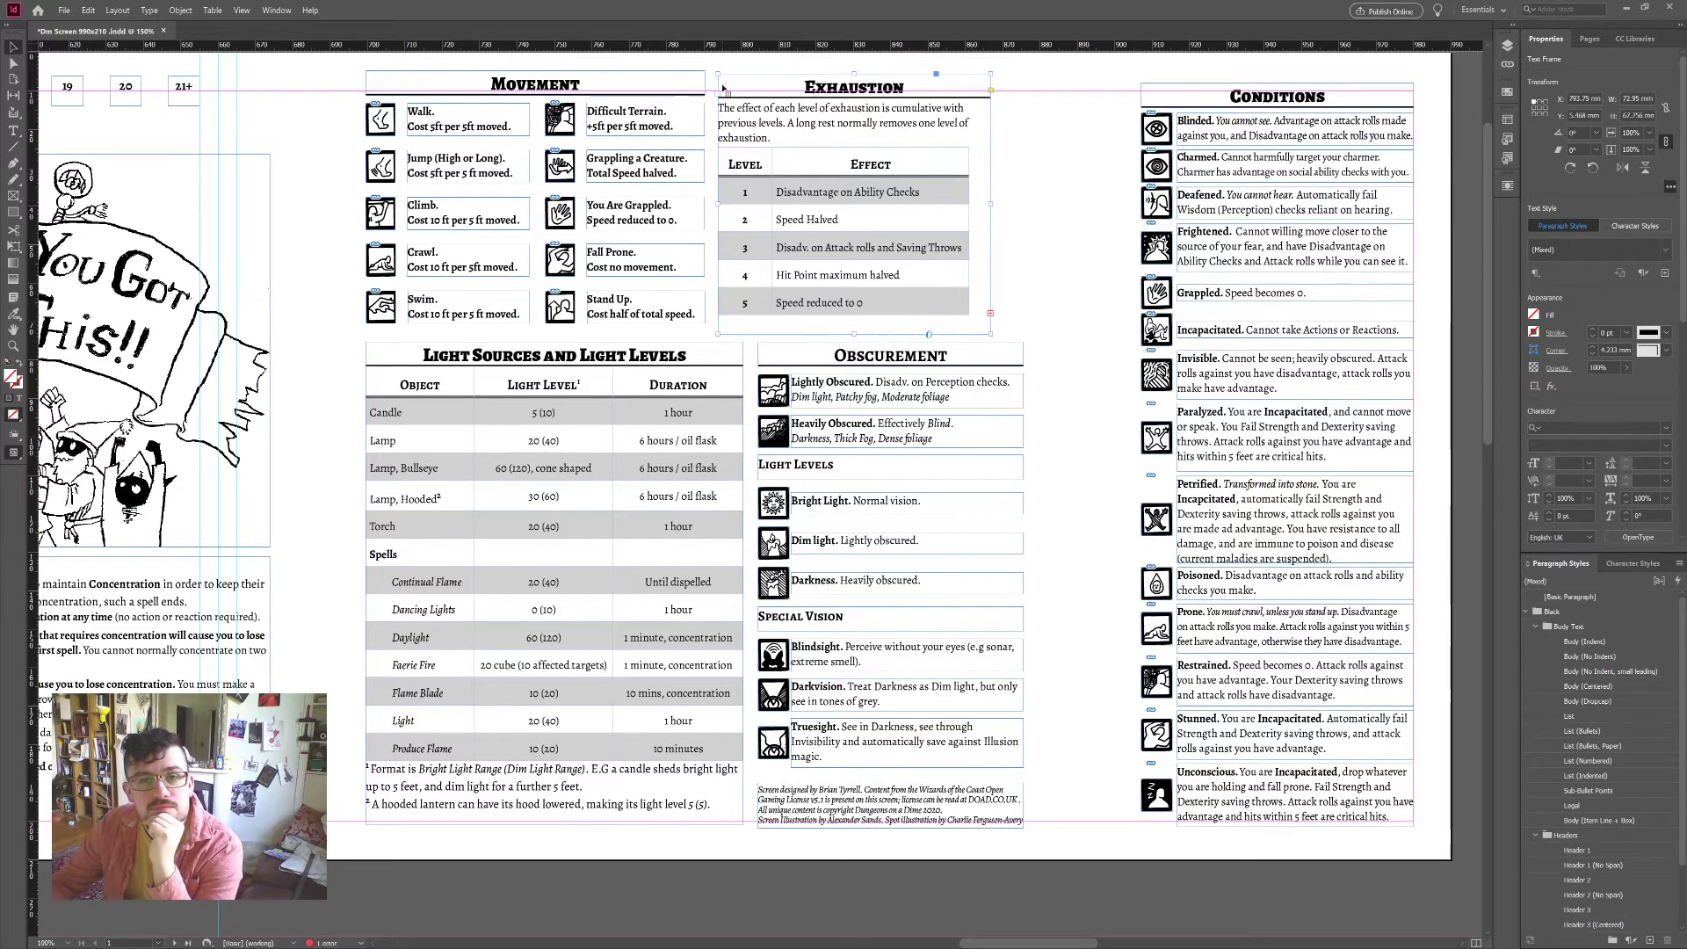
double_click(778, 137)
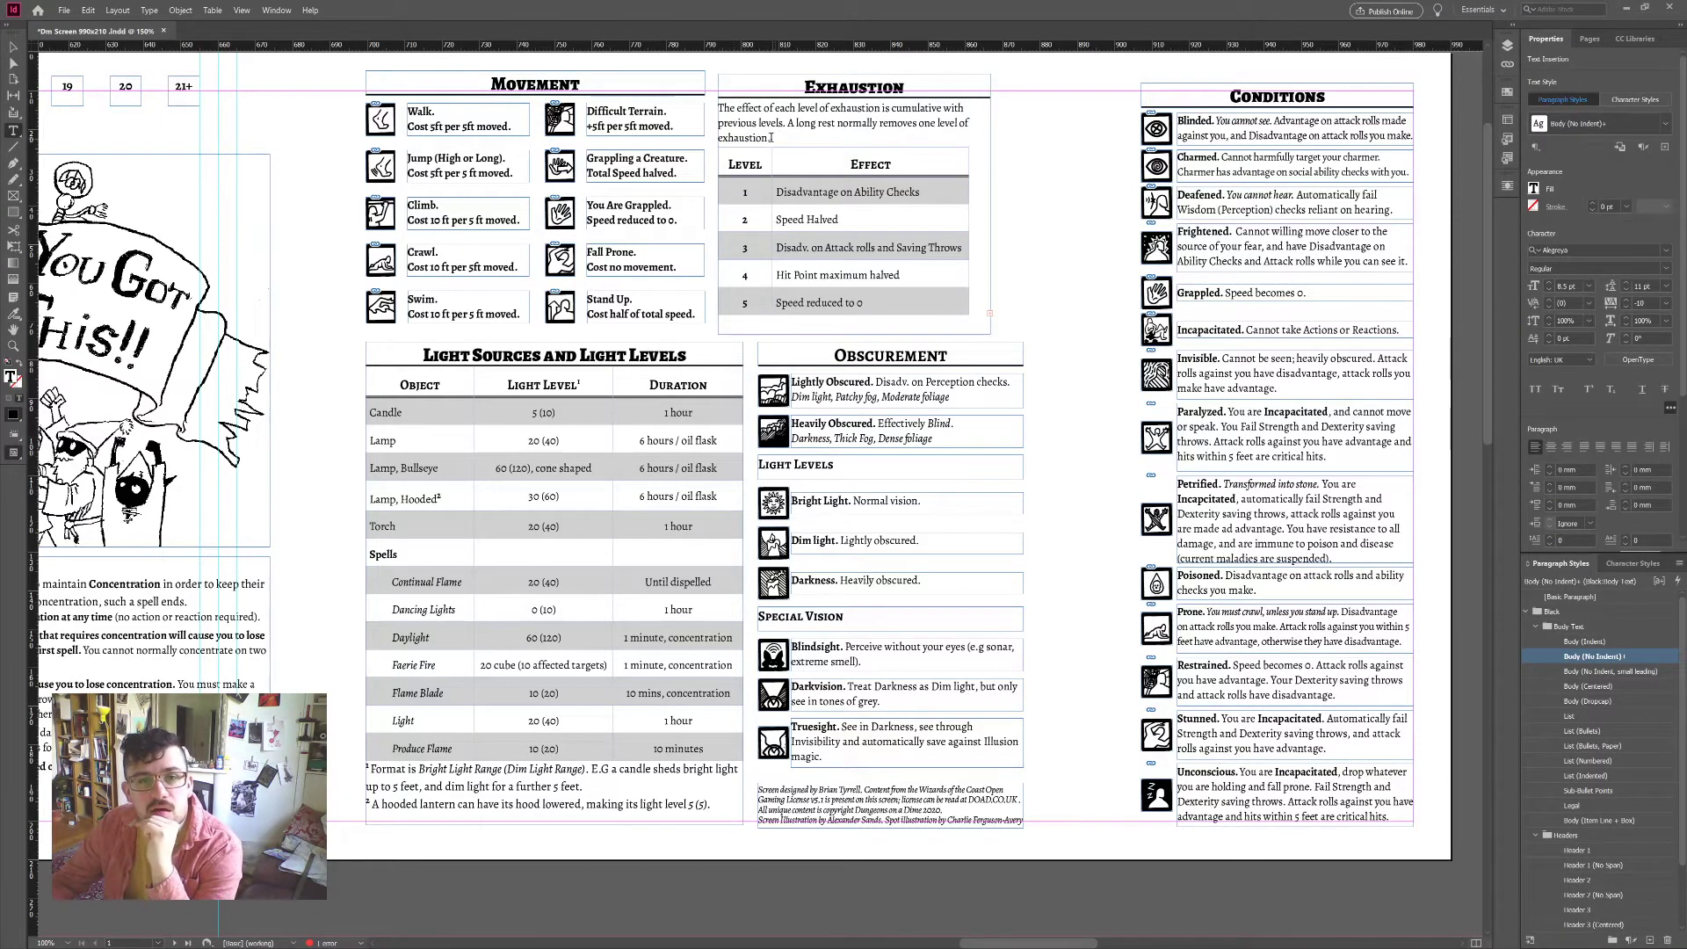
left_click_drag(771, 138, 718, 107)
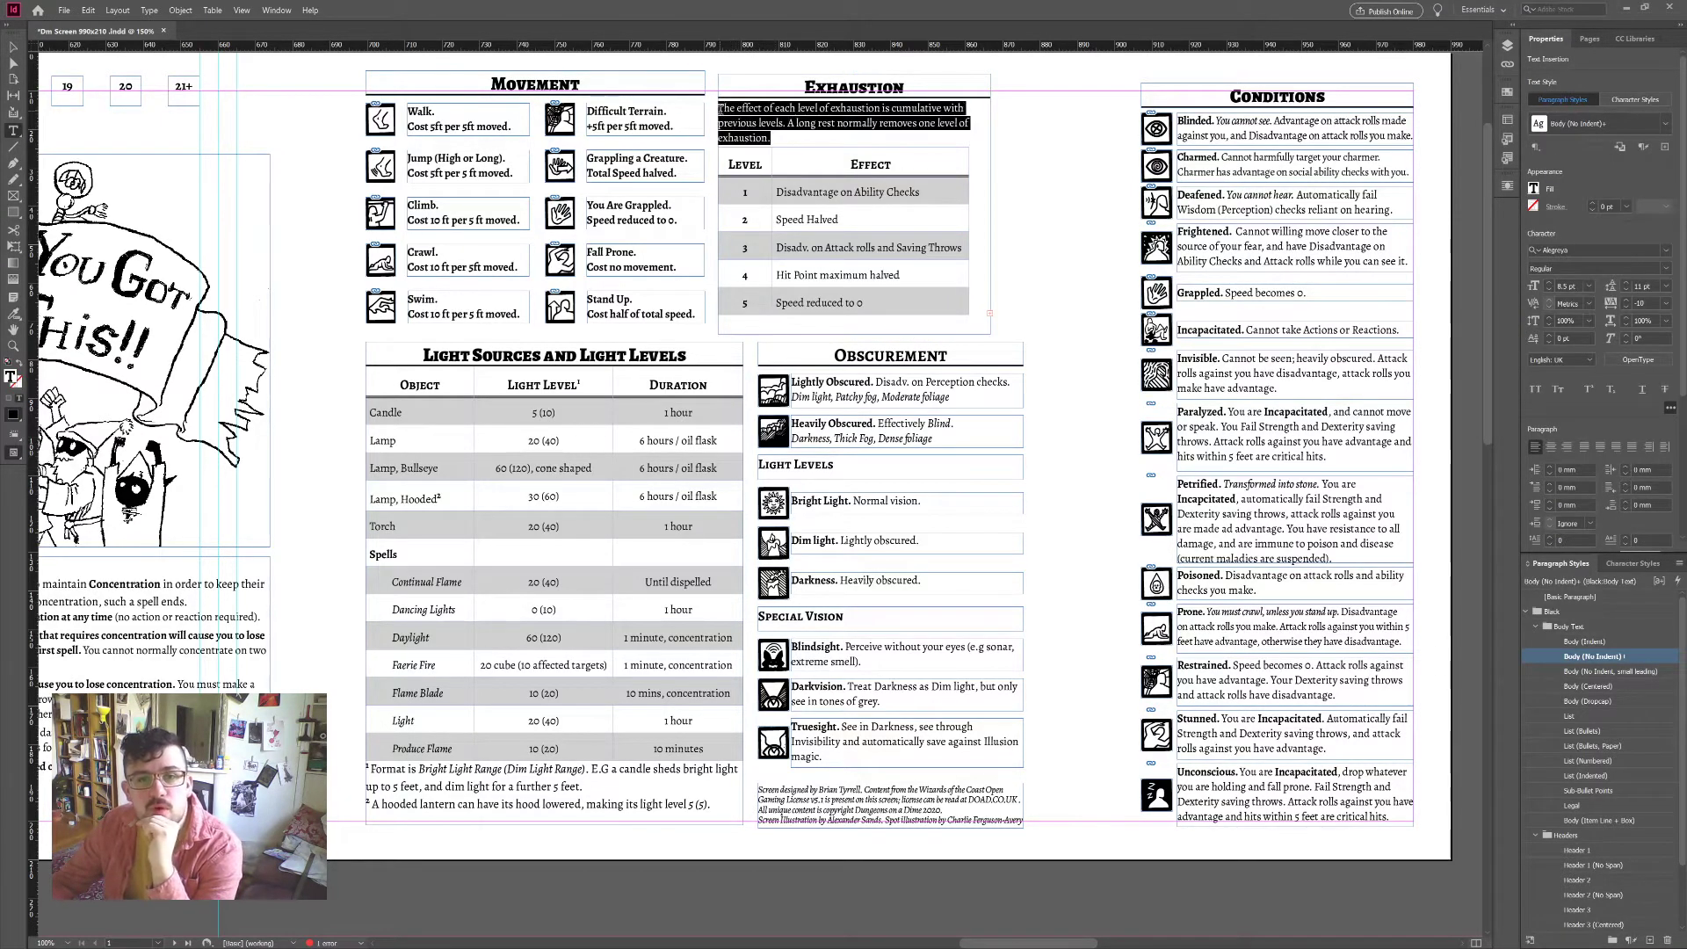
left_click(1626, 307)
left_click(1626, 306)
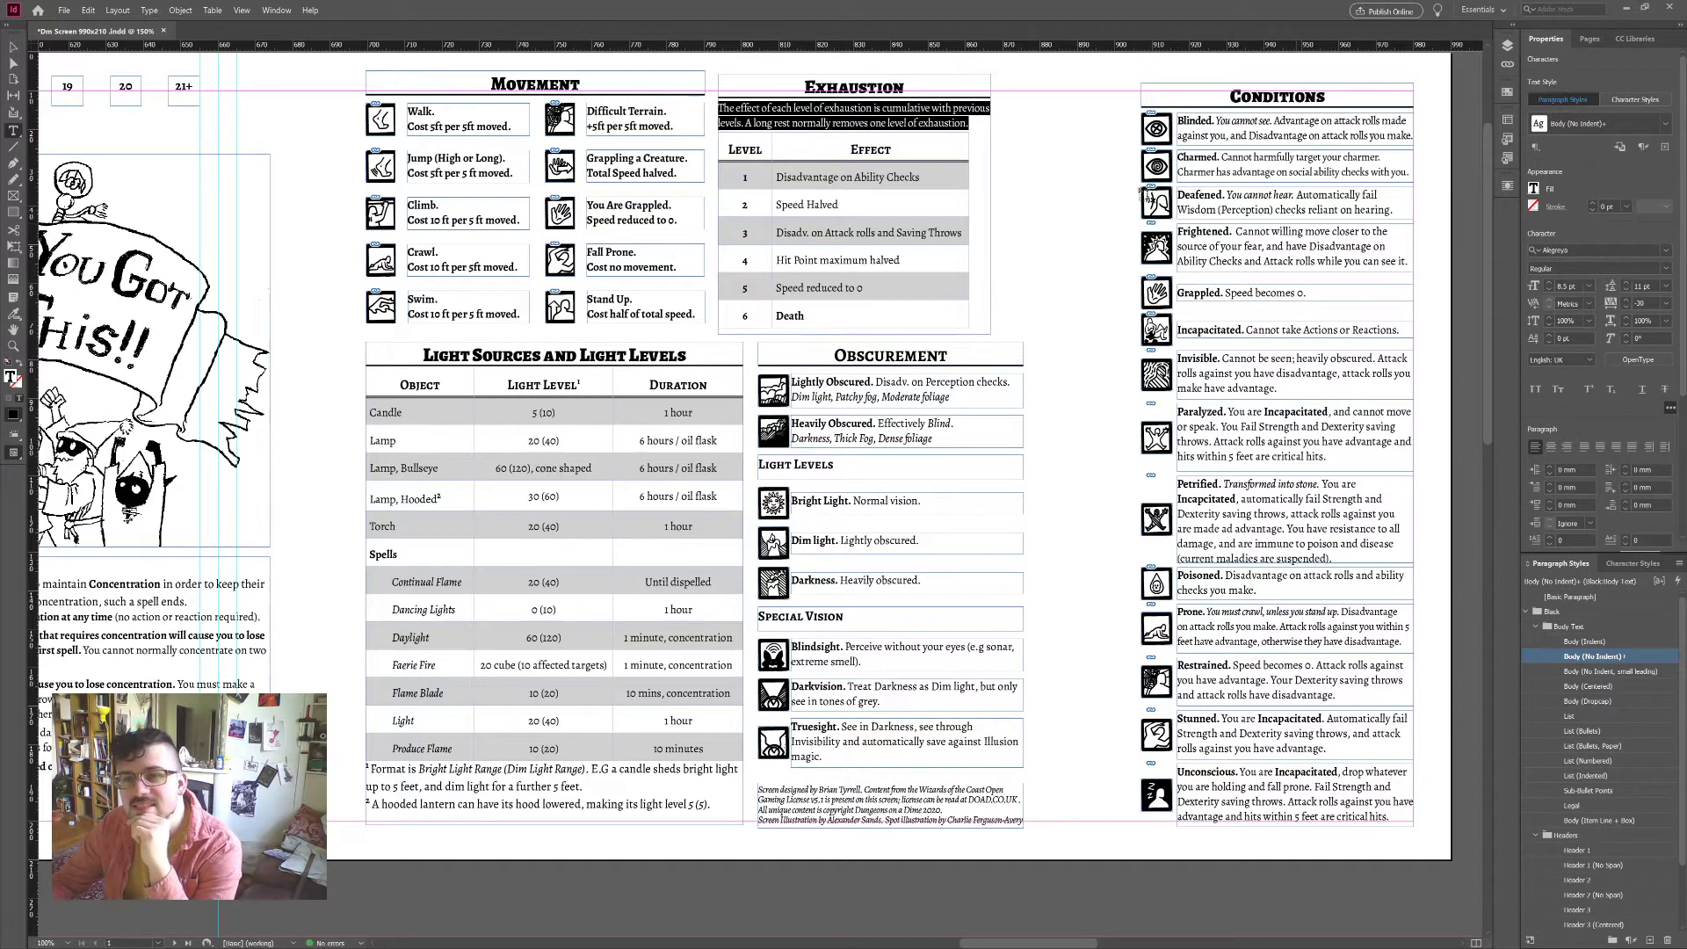
left_click(940, 108)
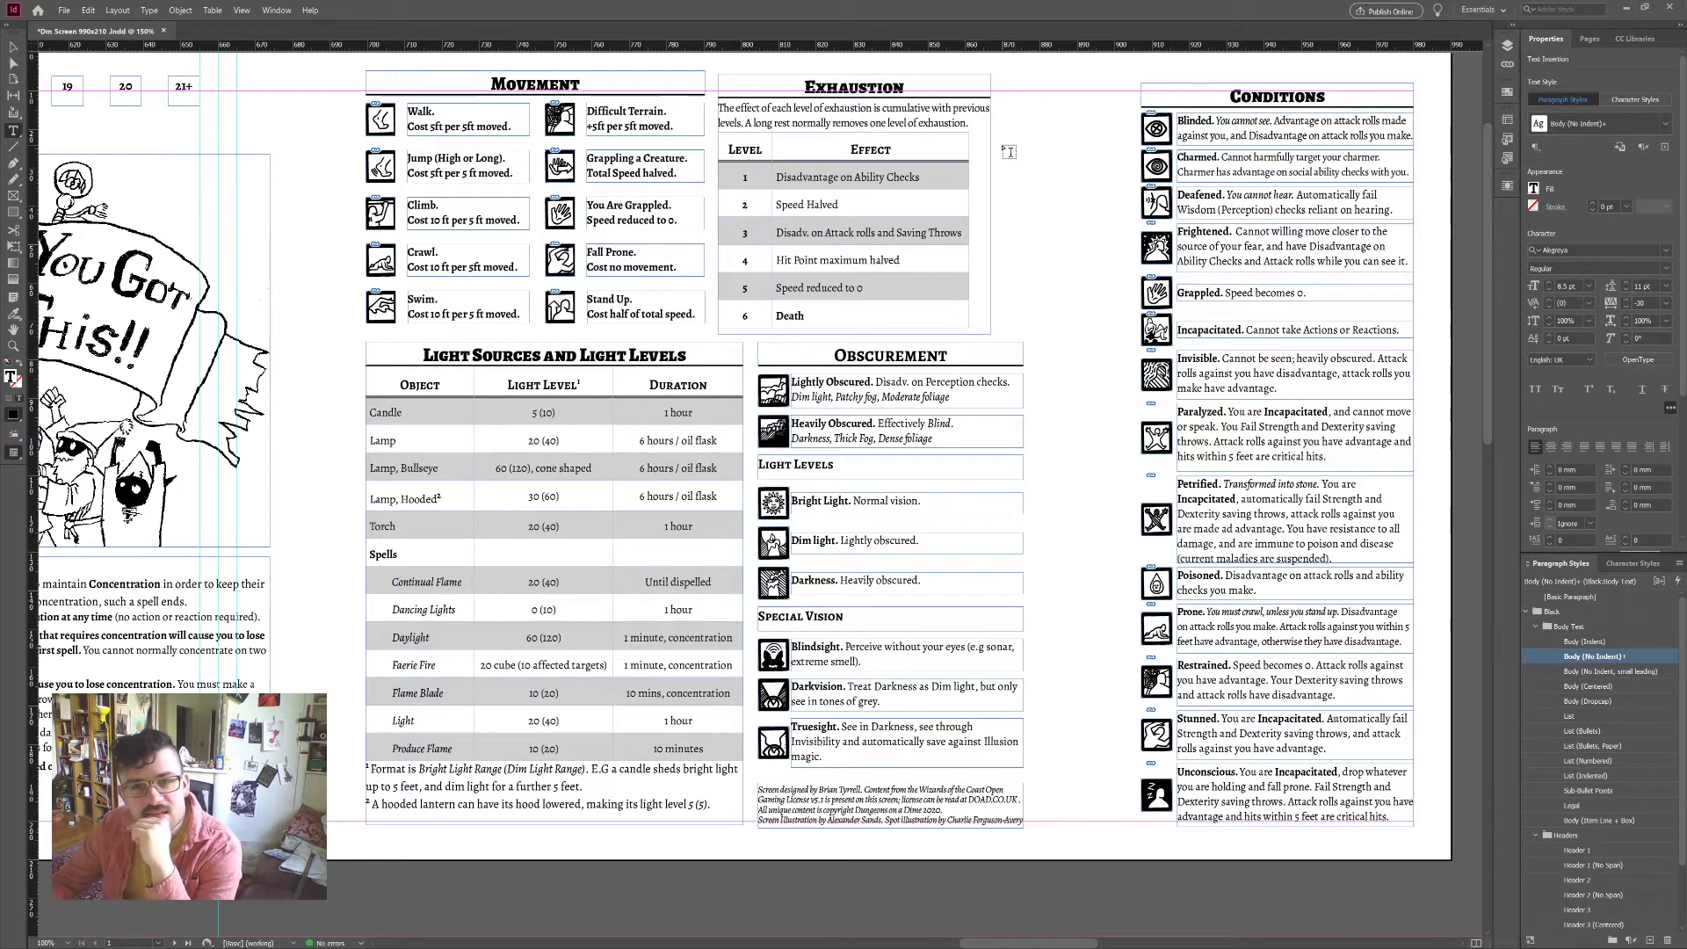
key("ctrl+z")
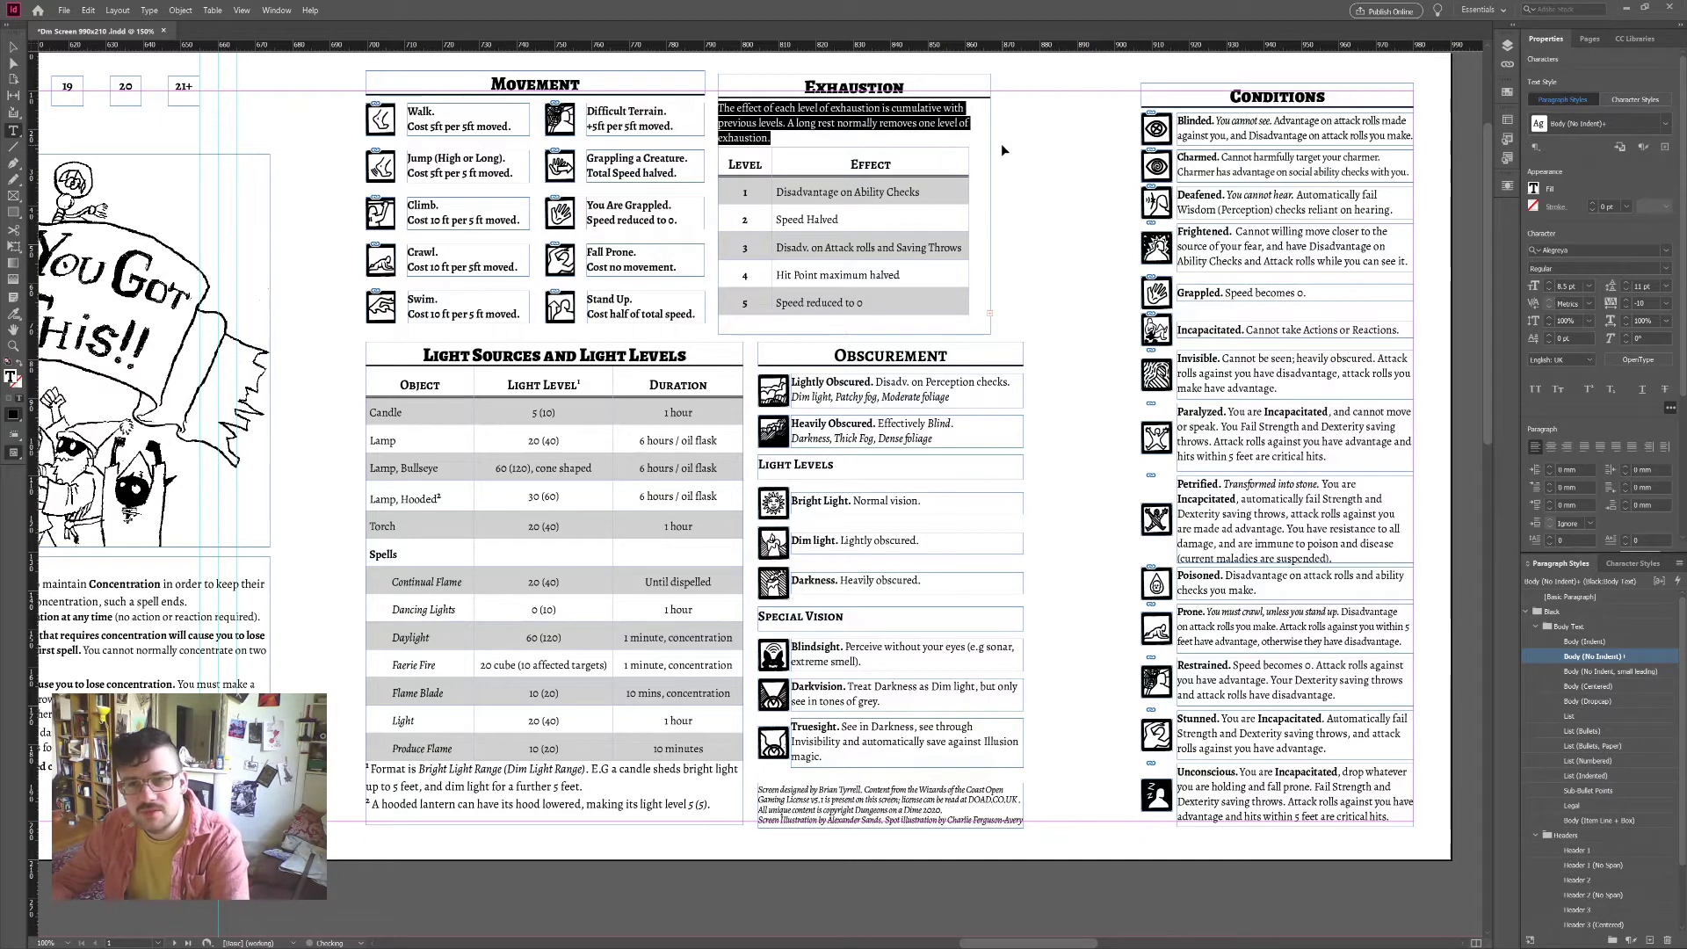
key("Escape")
key("ctrl+z")
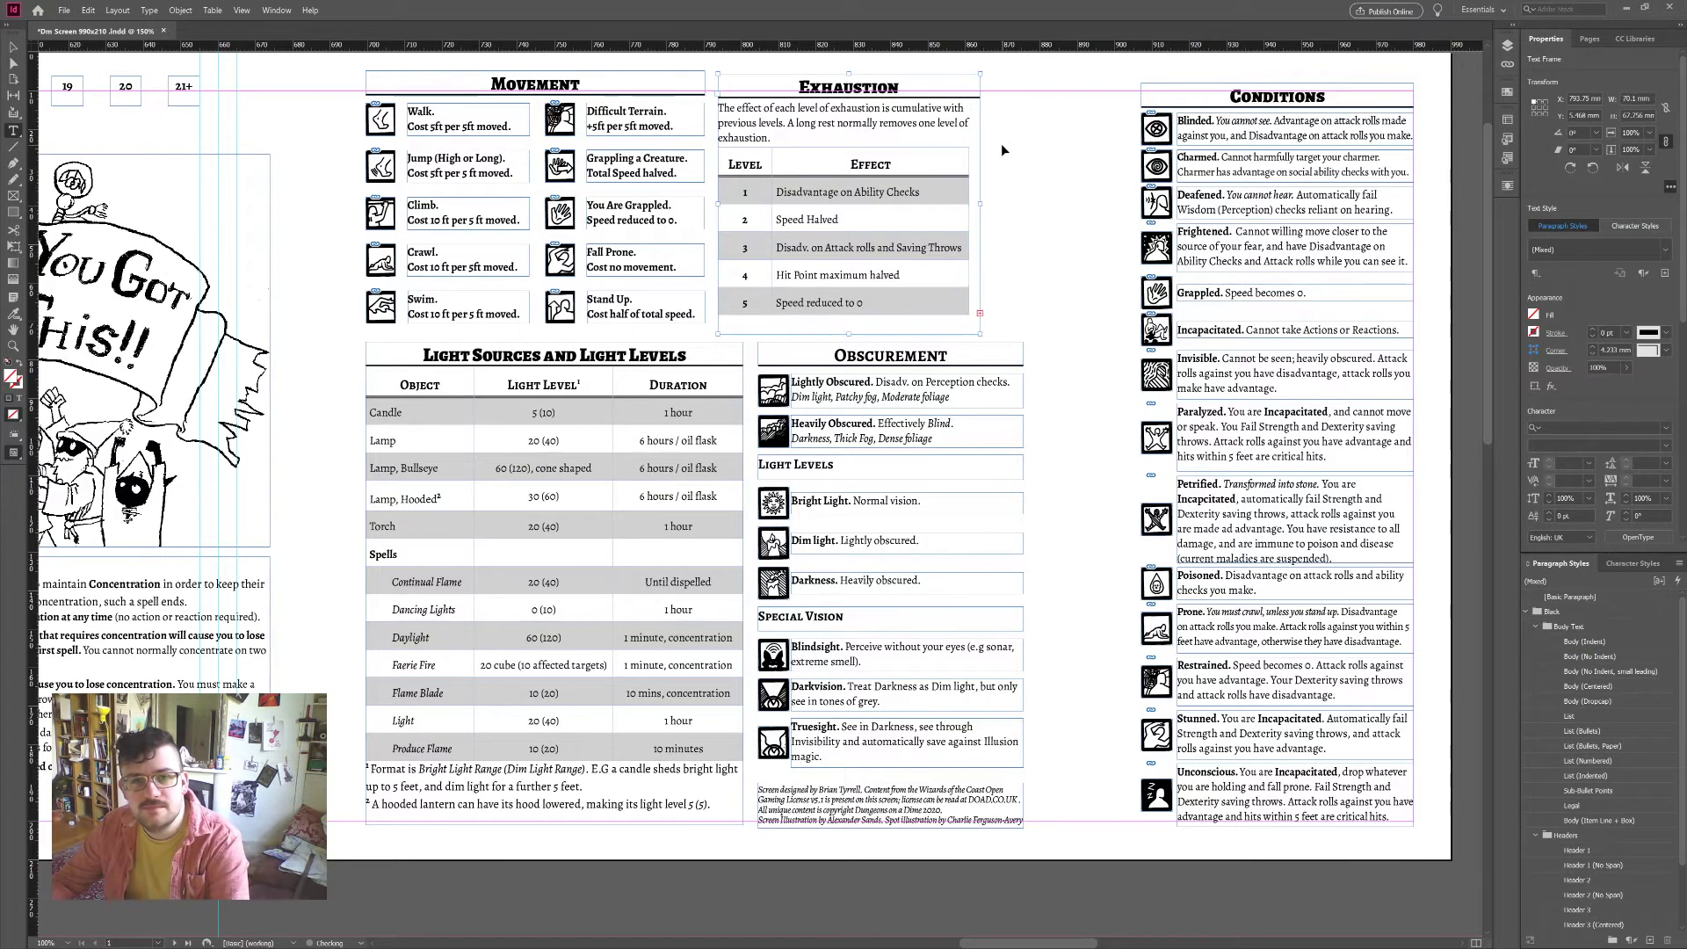
Step: Widen the Exhaustion frame, set the intro's tracking to -20, and enlarge it so row 6 Death shows
left_click(14, 47)
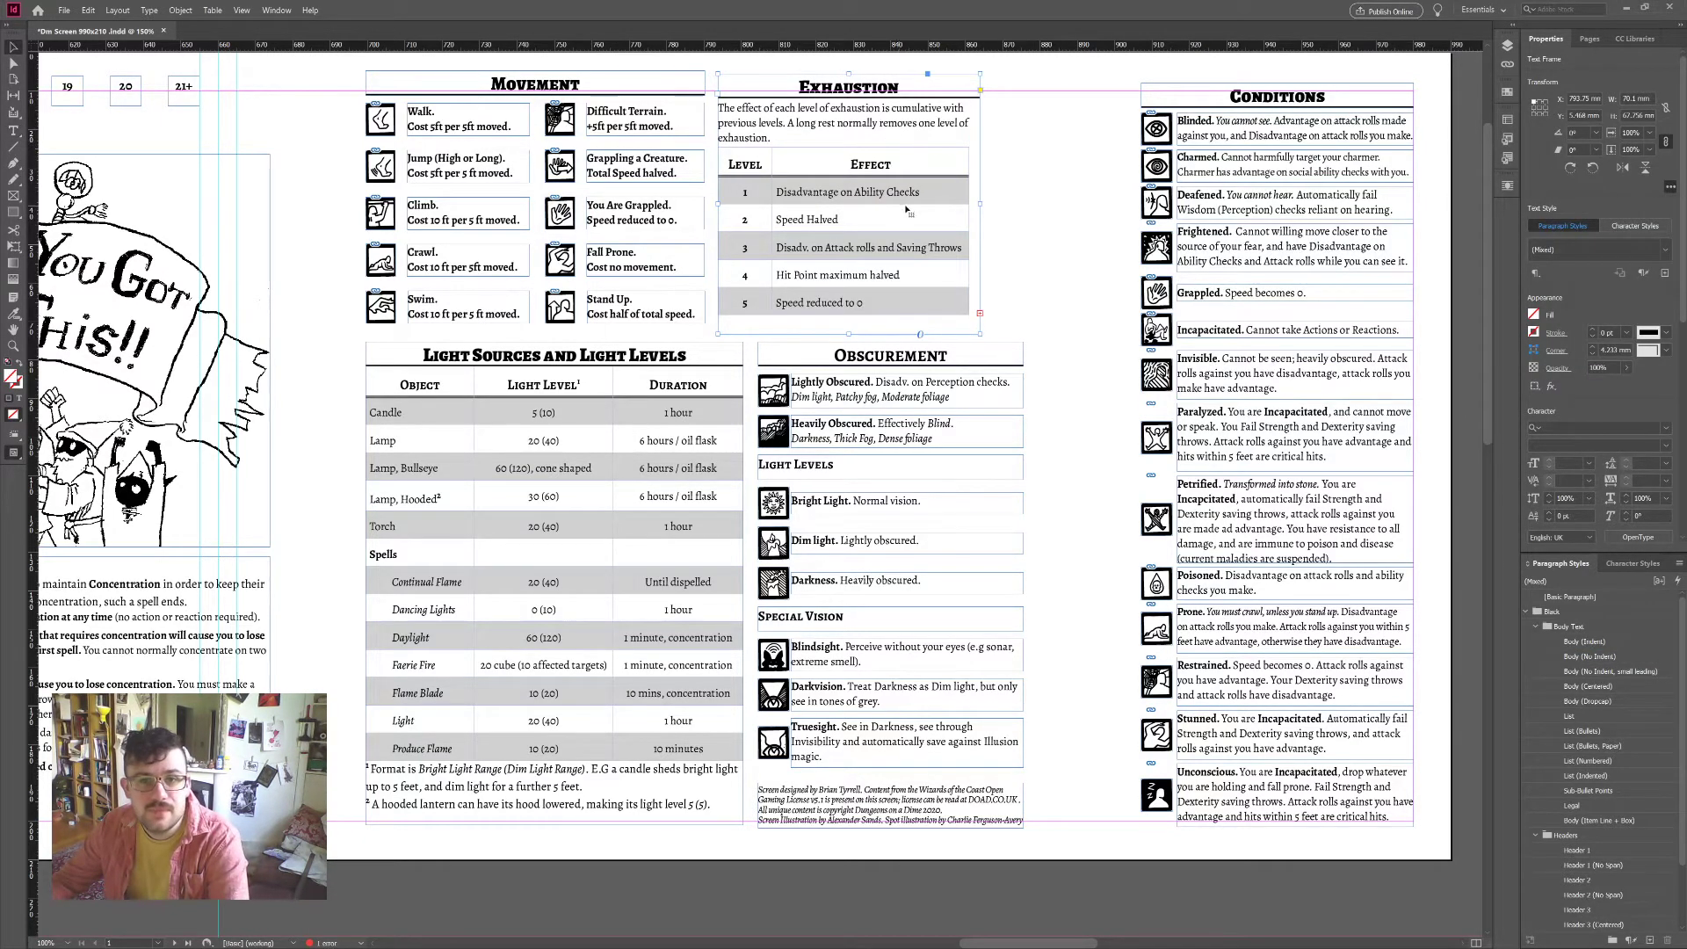
mouse_move(981, 201)
left_mouse_down()
mouse_move(1044, 203)
mouse_move(987, 204)
left_mouse_up()
double_click(745, 133)
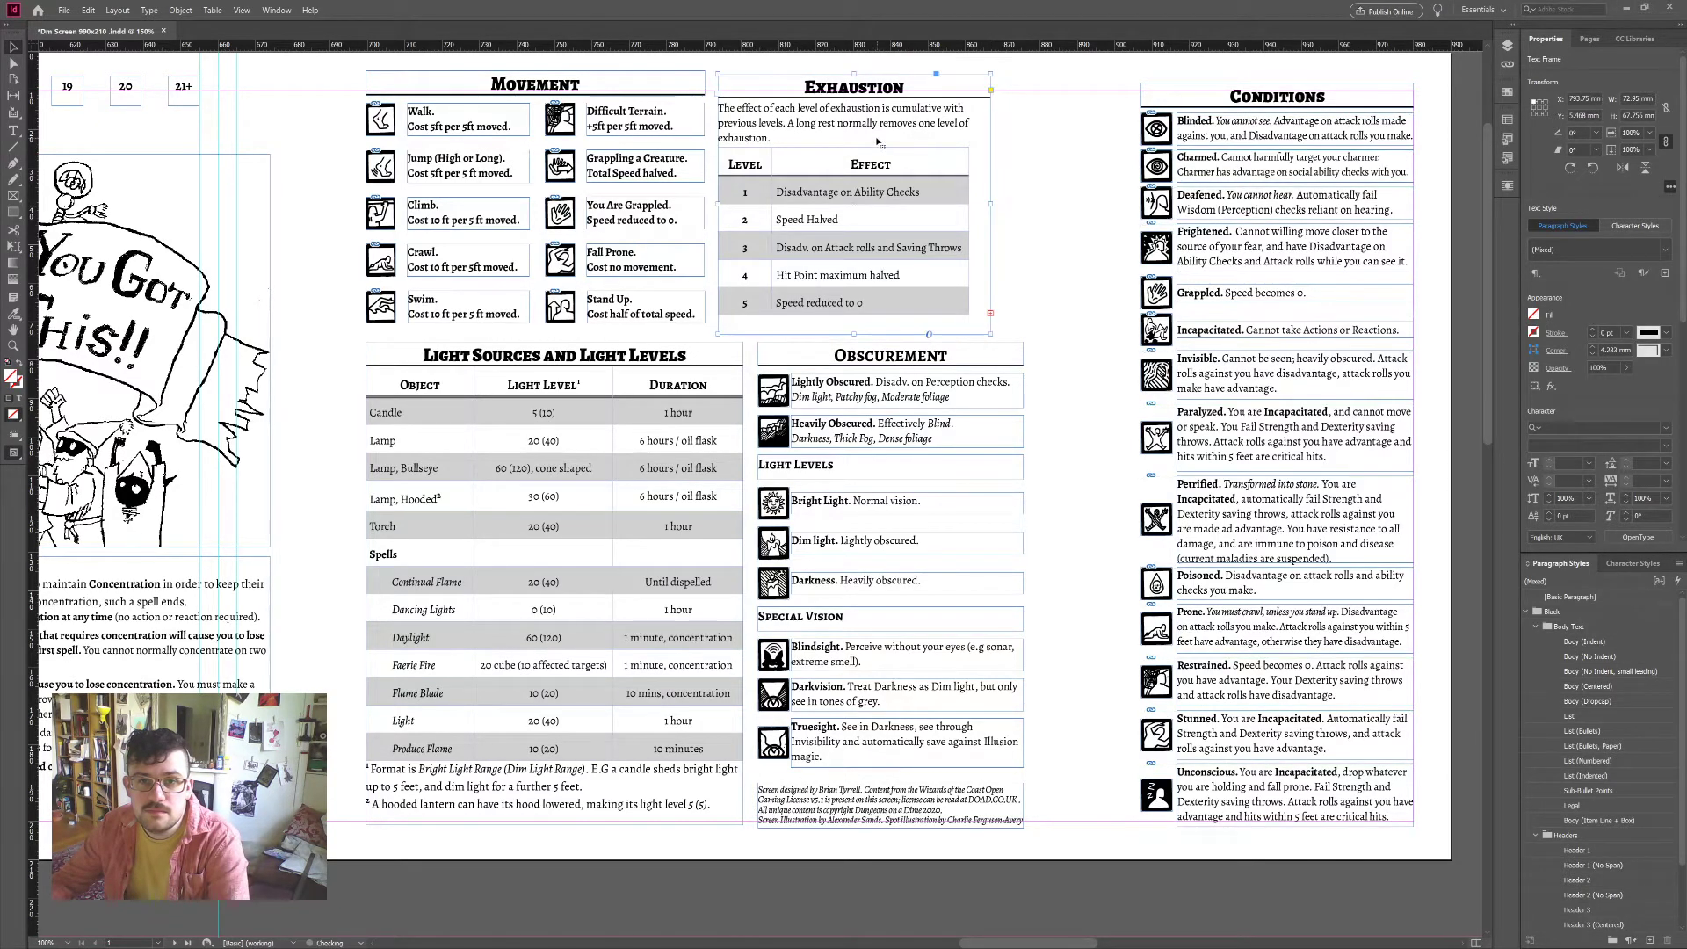
left_click_drag(772, 139, 729, 108)
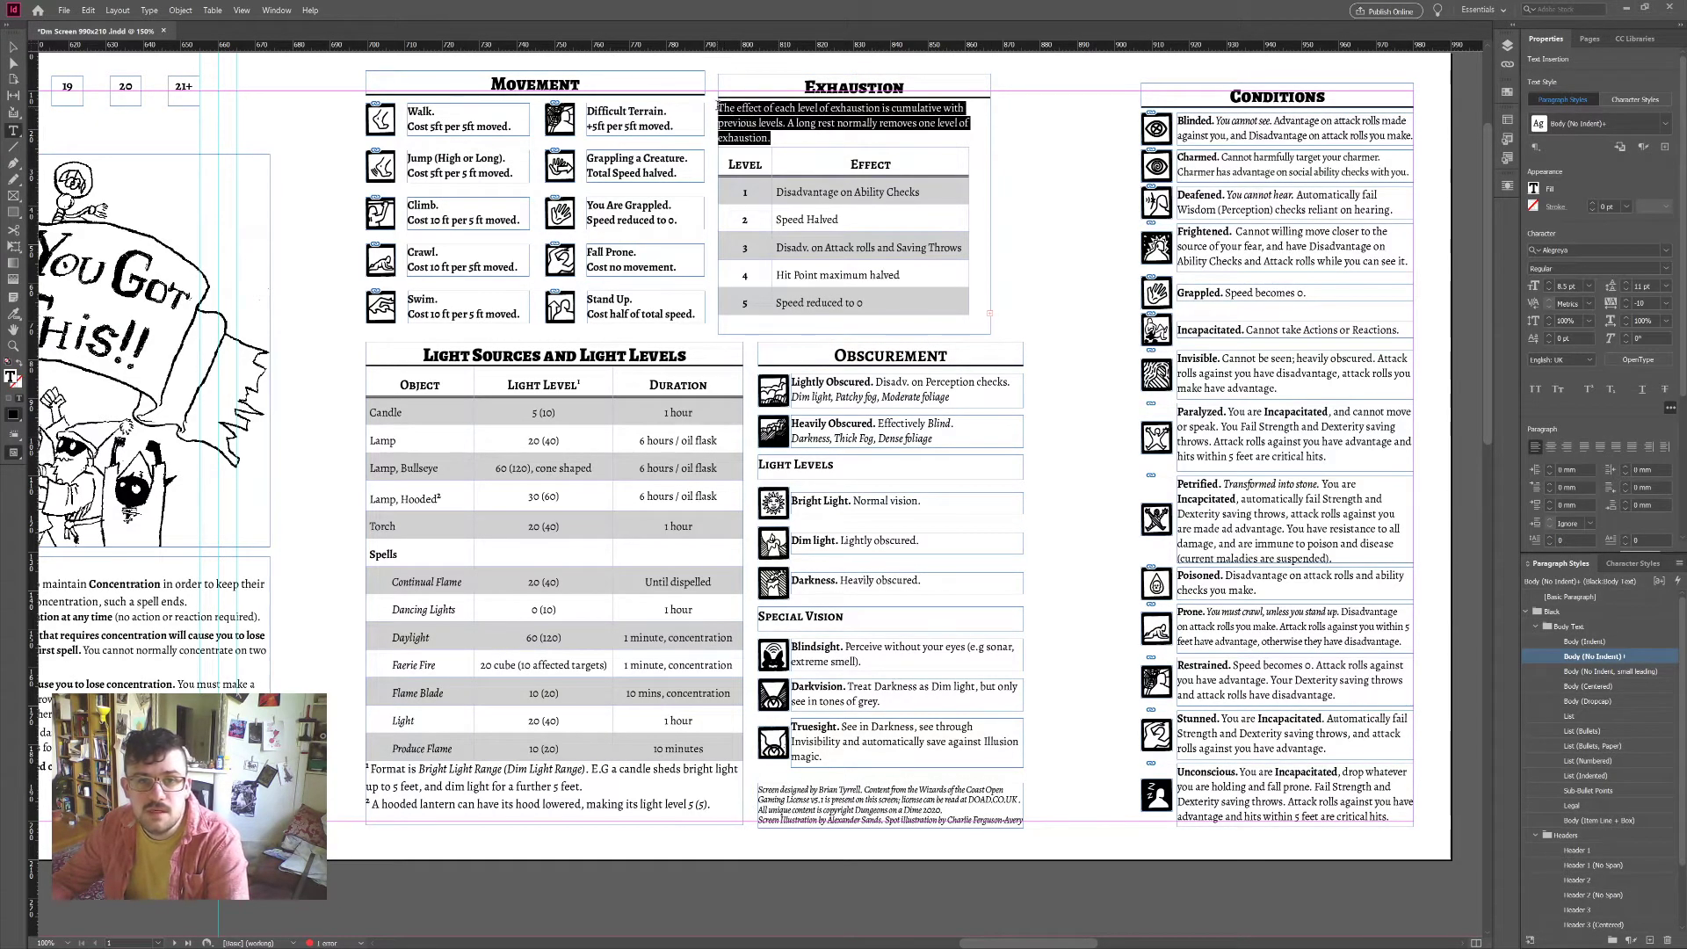
left_click(1627, 308)
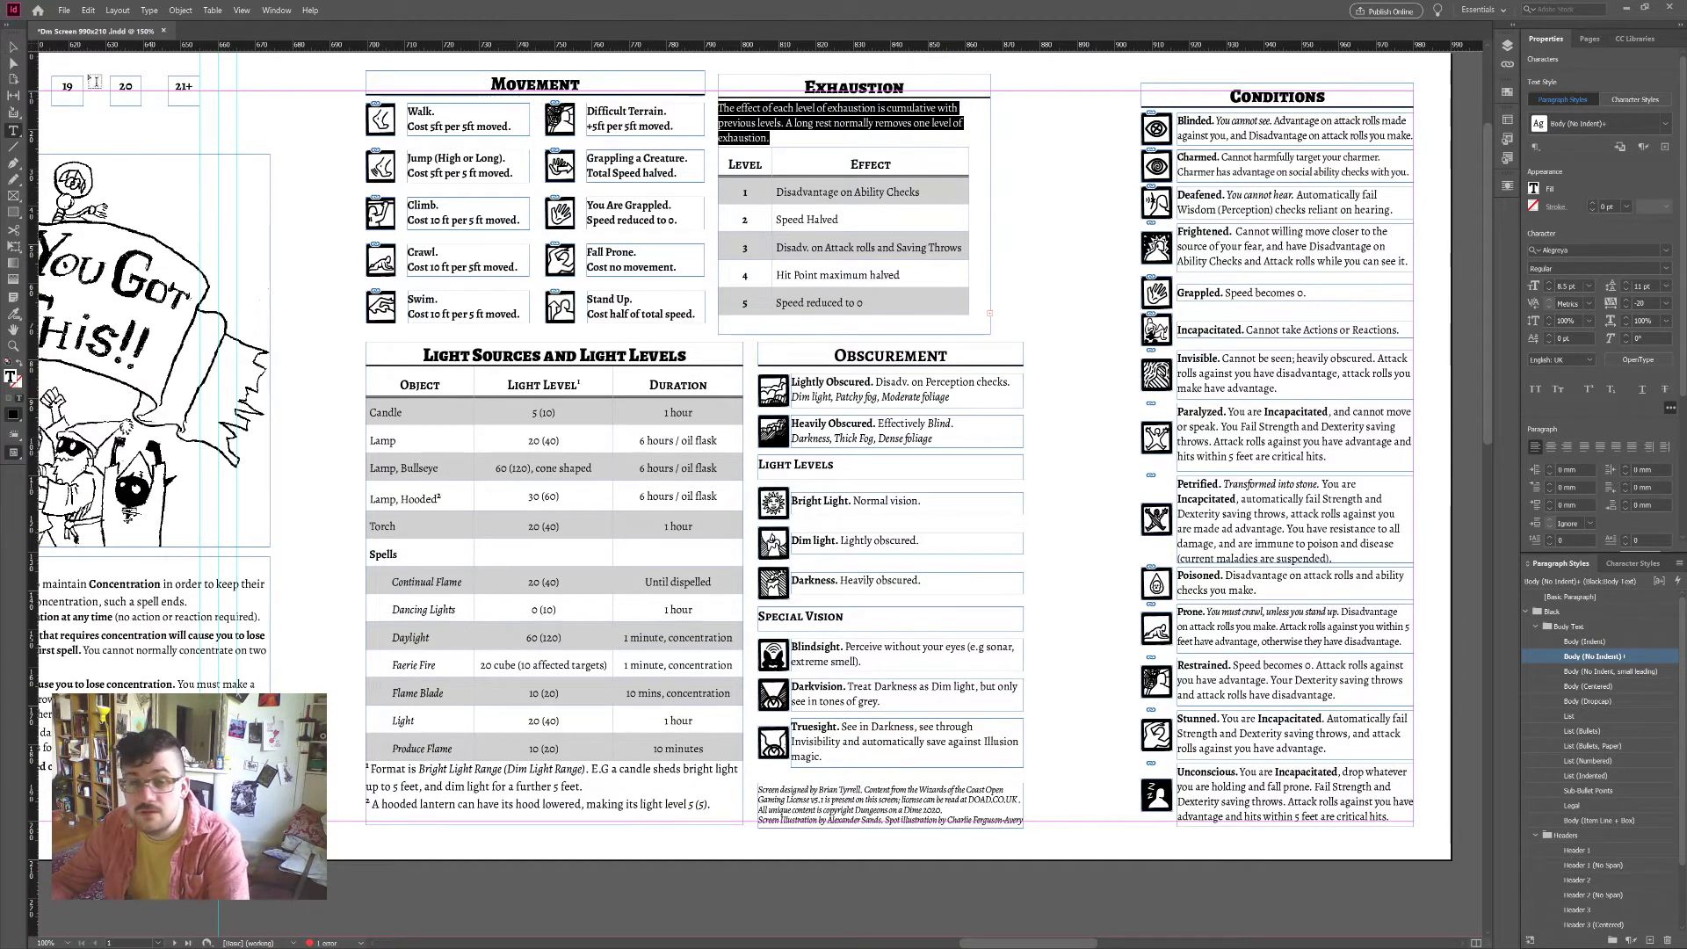
key("Escape")
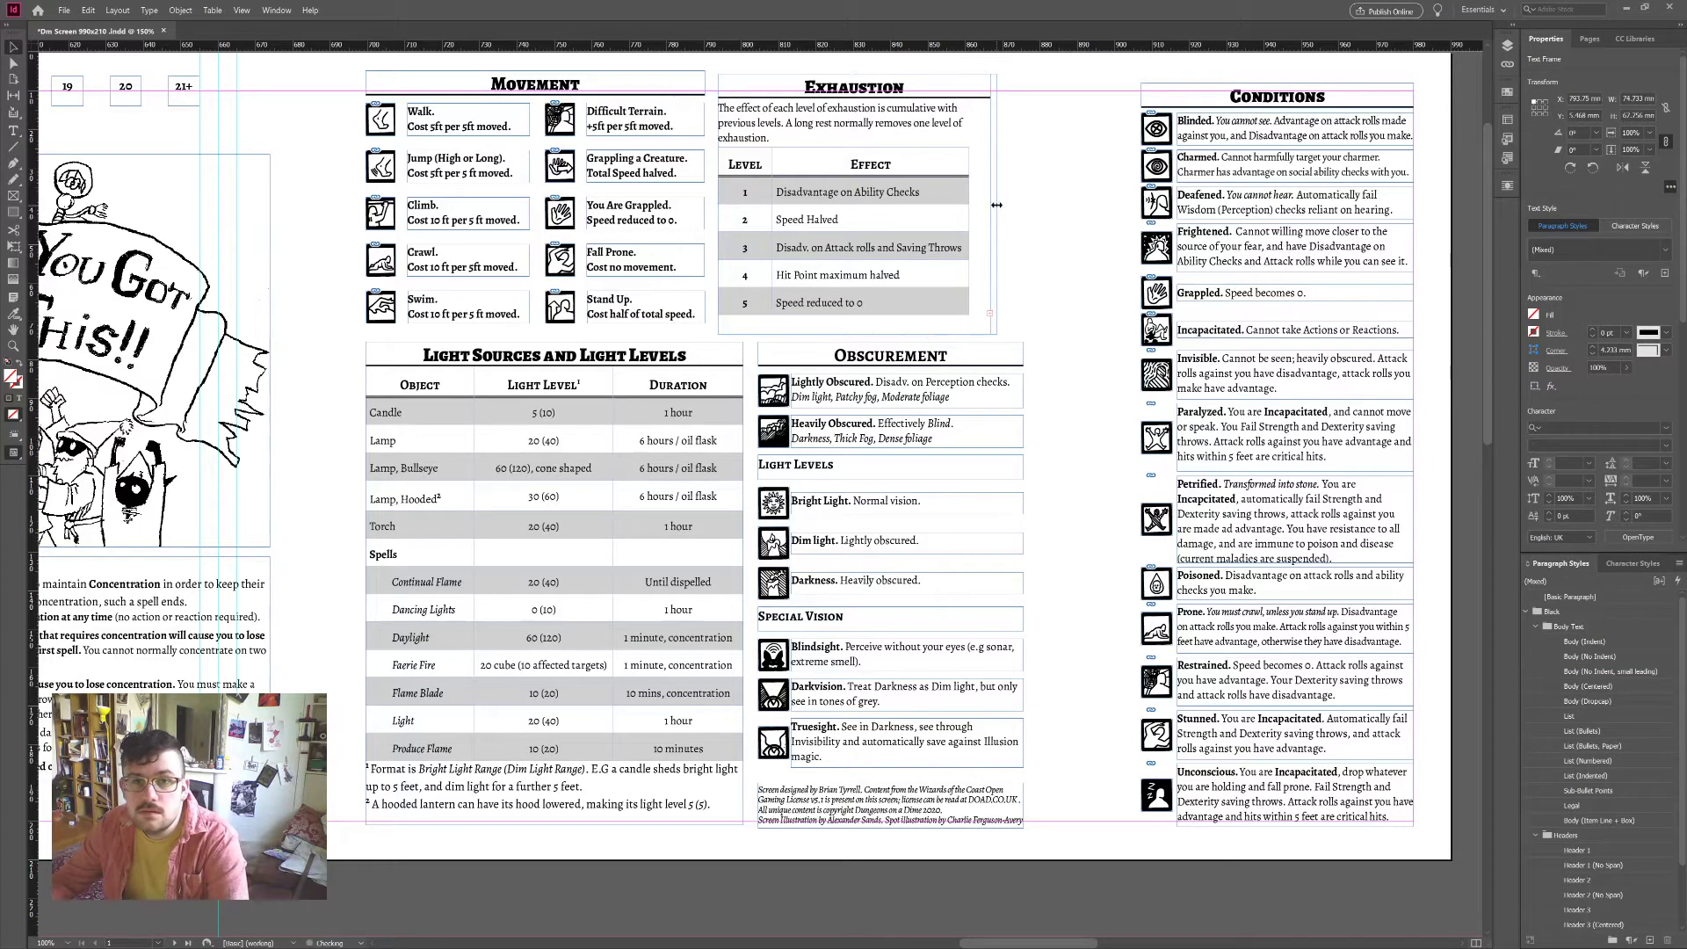
left_click_drag(996, 205, 997, 229)
Step: Spell out row 3's 'Disadvantage' and move the Exhaustion box right beside Conditions
double_click(931, 176)
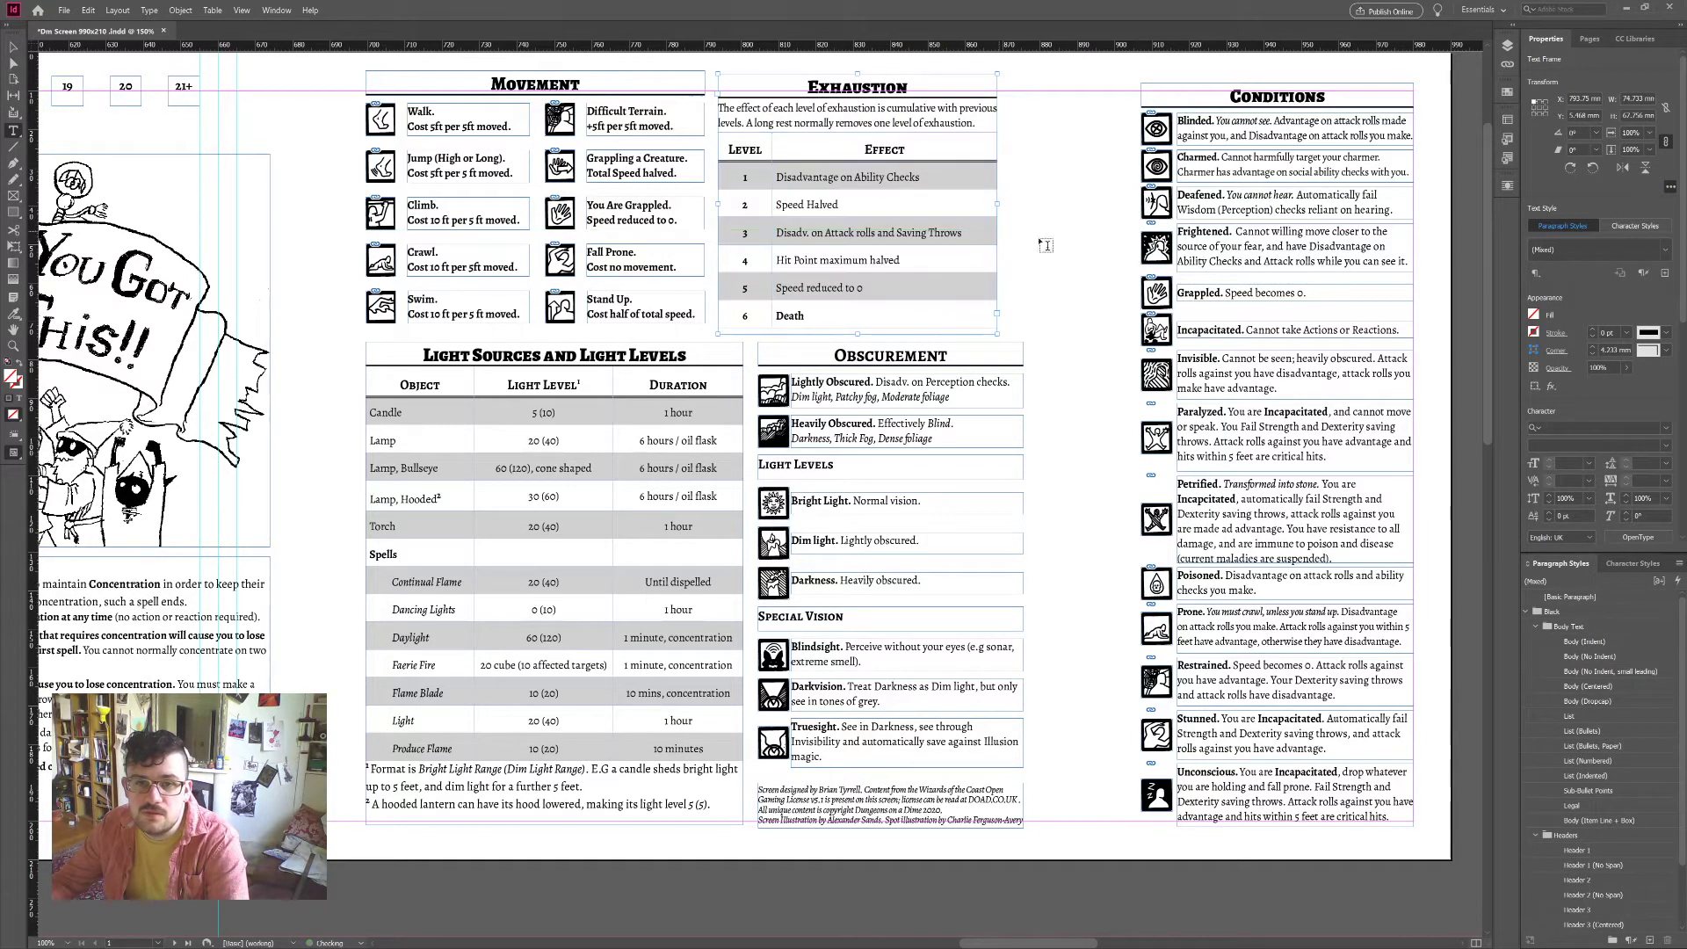
left_click(808, 233)
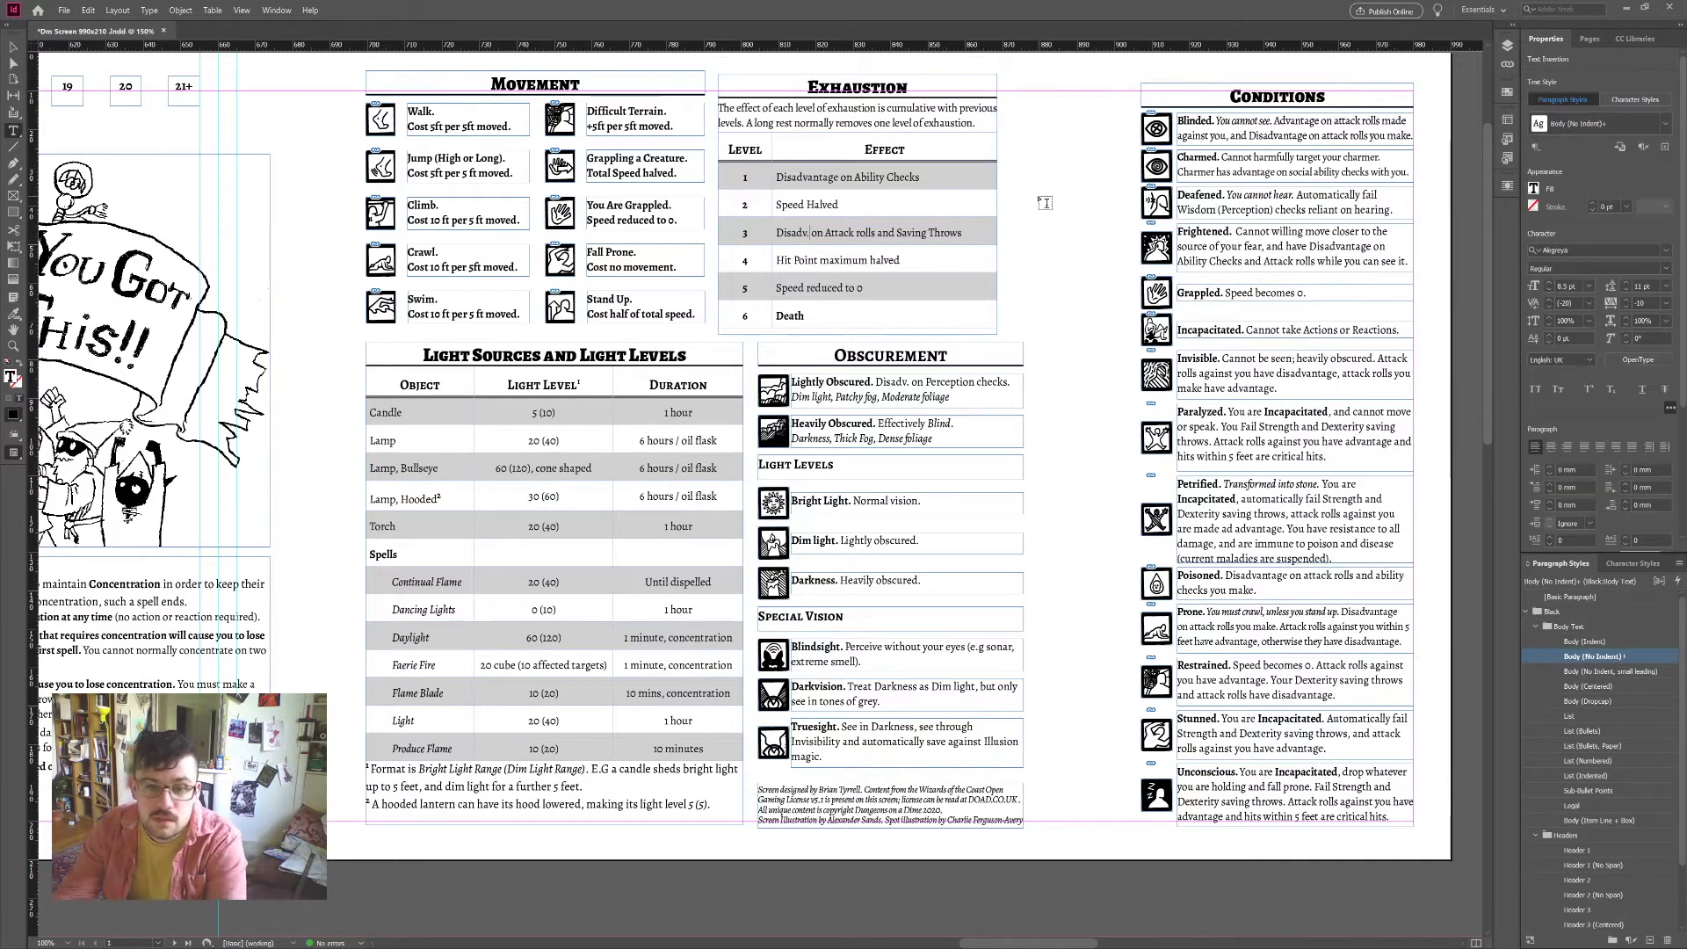
type("antage")
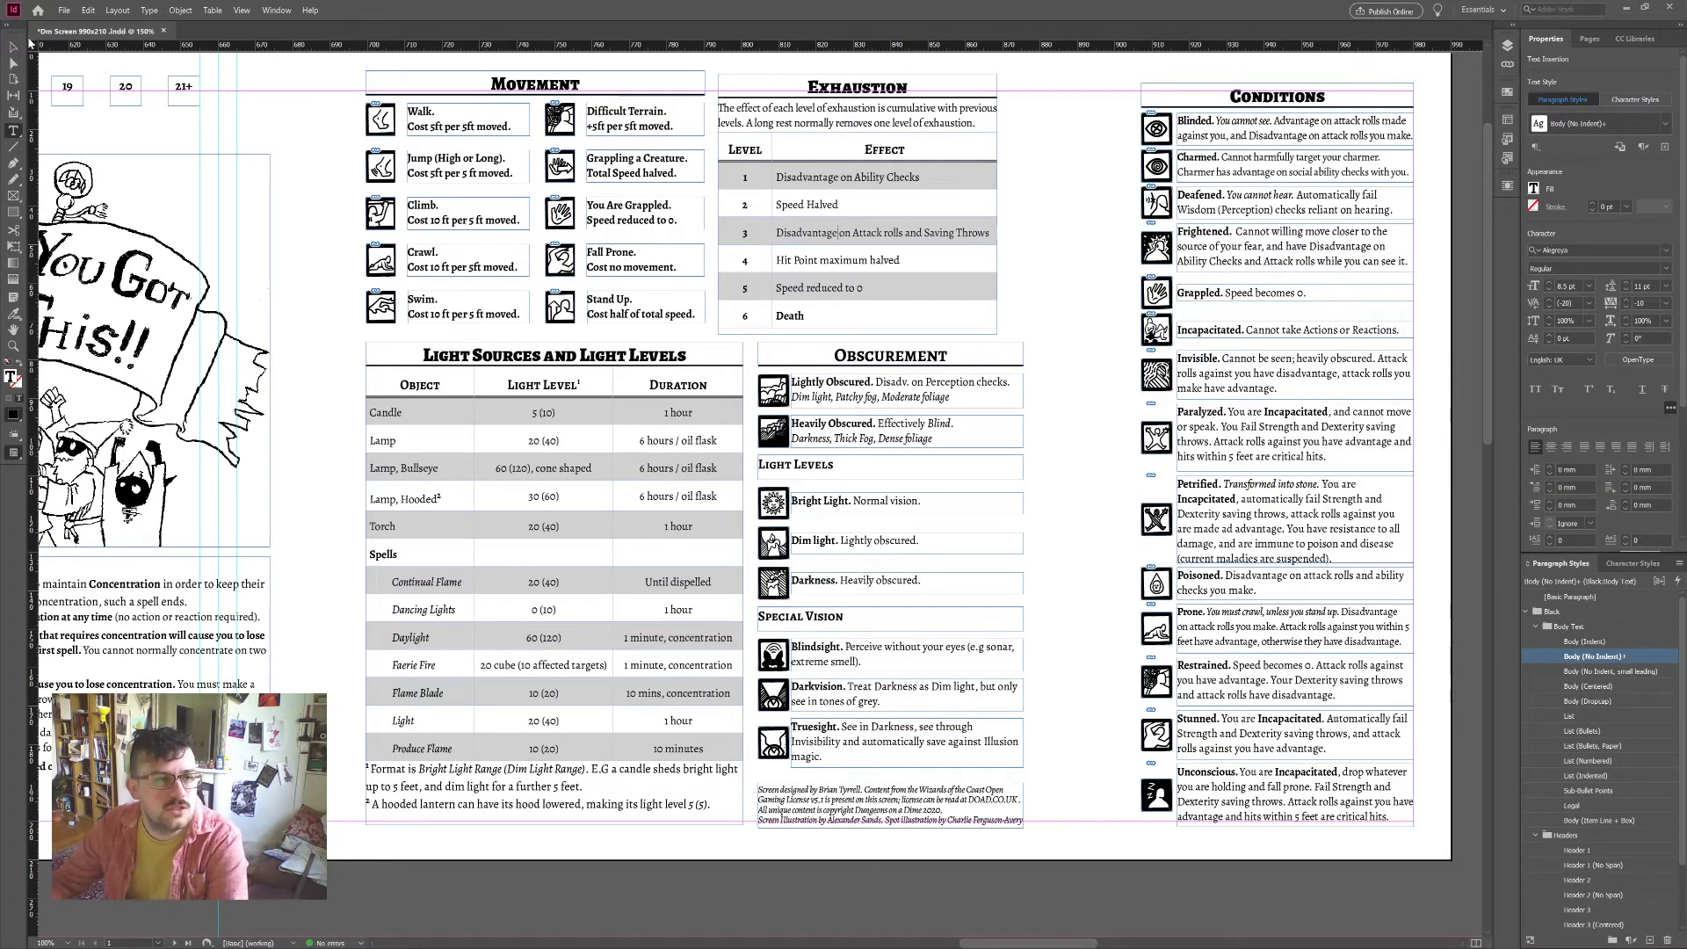
key("Escape")
left_click(1035, 114)
left_click_drag(930, 97, 1071, 109)
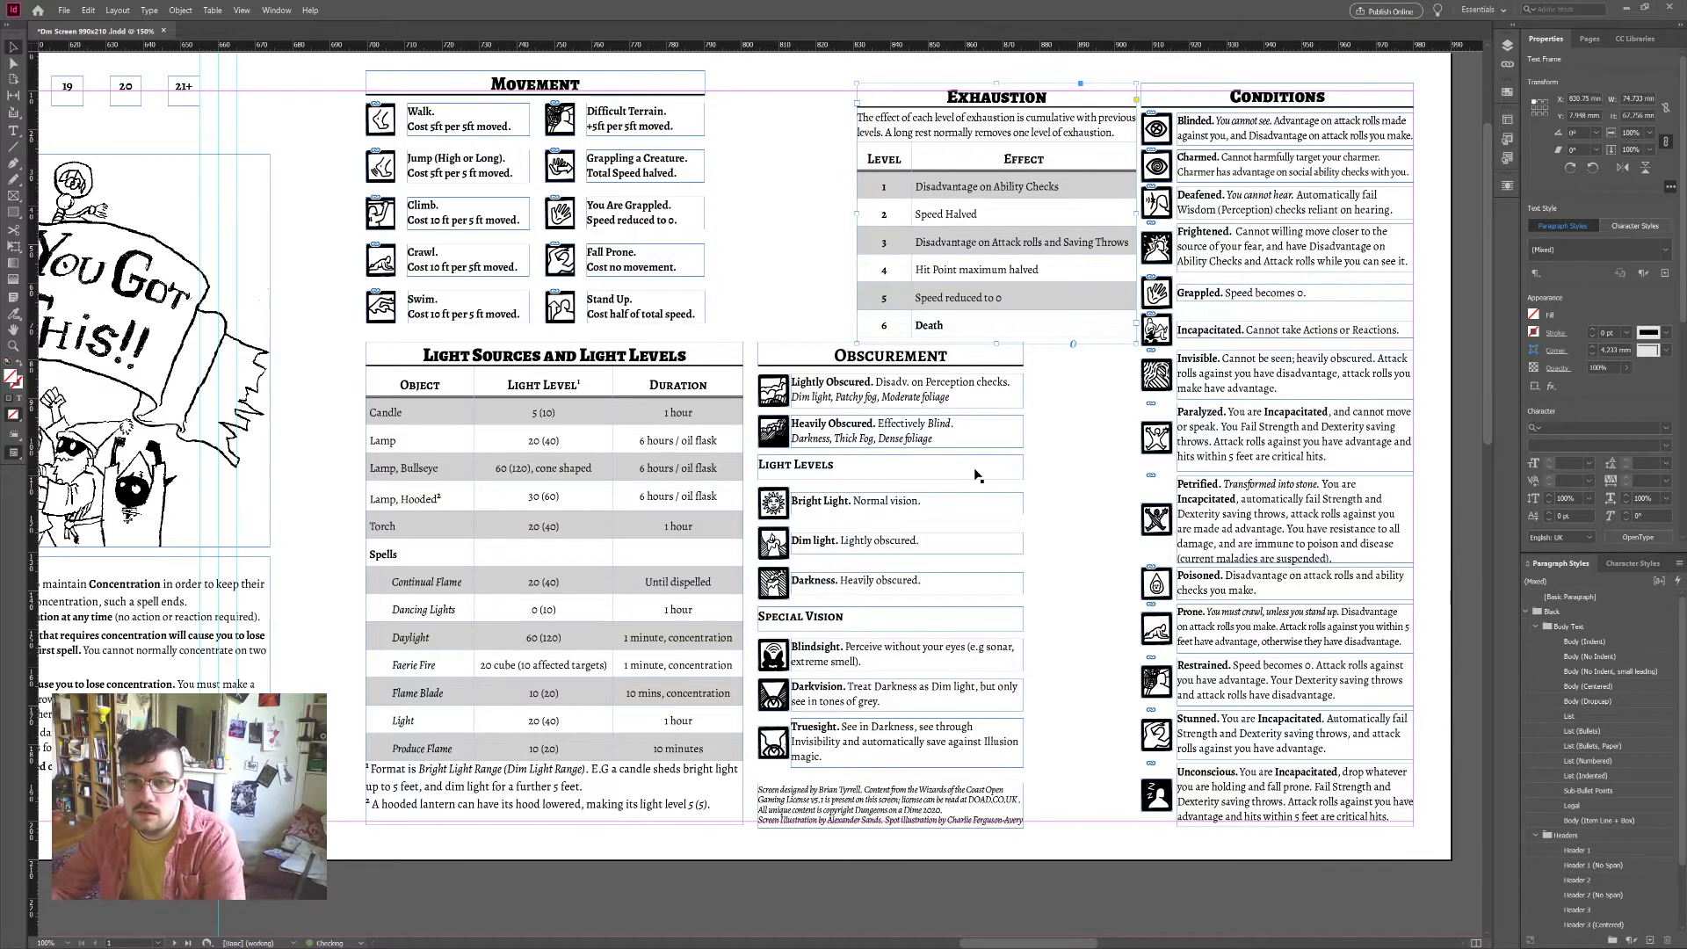
Step: Nudge Exhaustion slightly left, then narrow all the Obscurement frames to 66.5 mm
key("Left")
key("Left")
key("Left")
key("Left")
left_click(1060, 462)
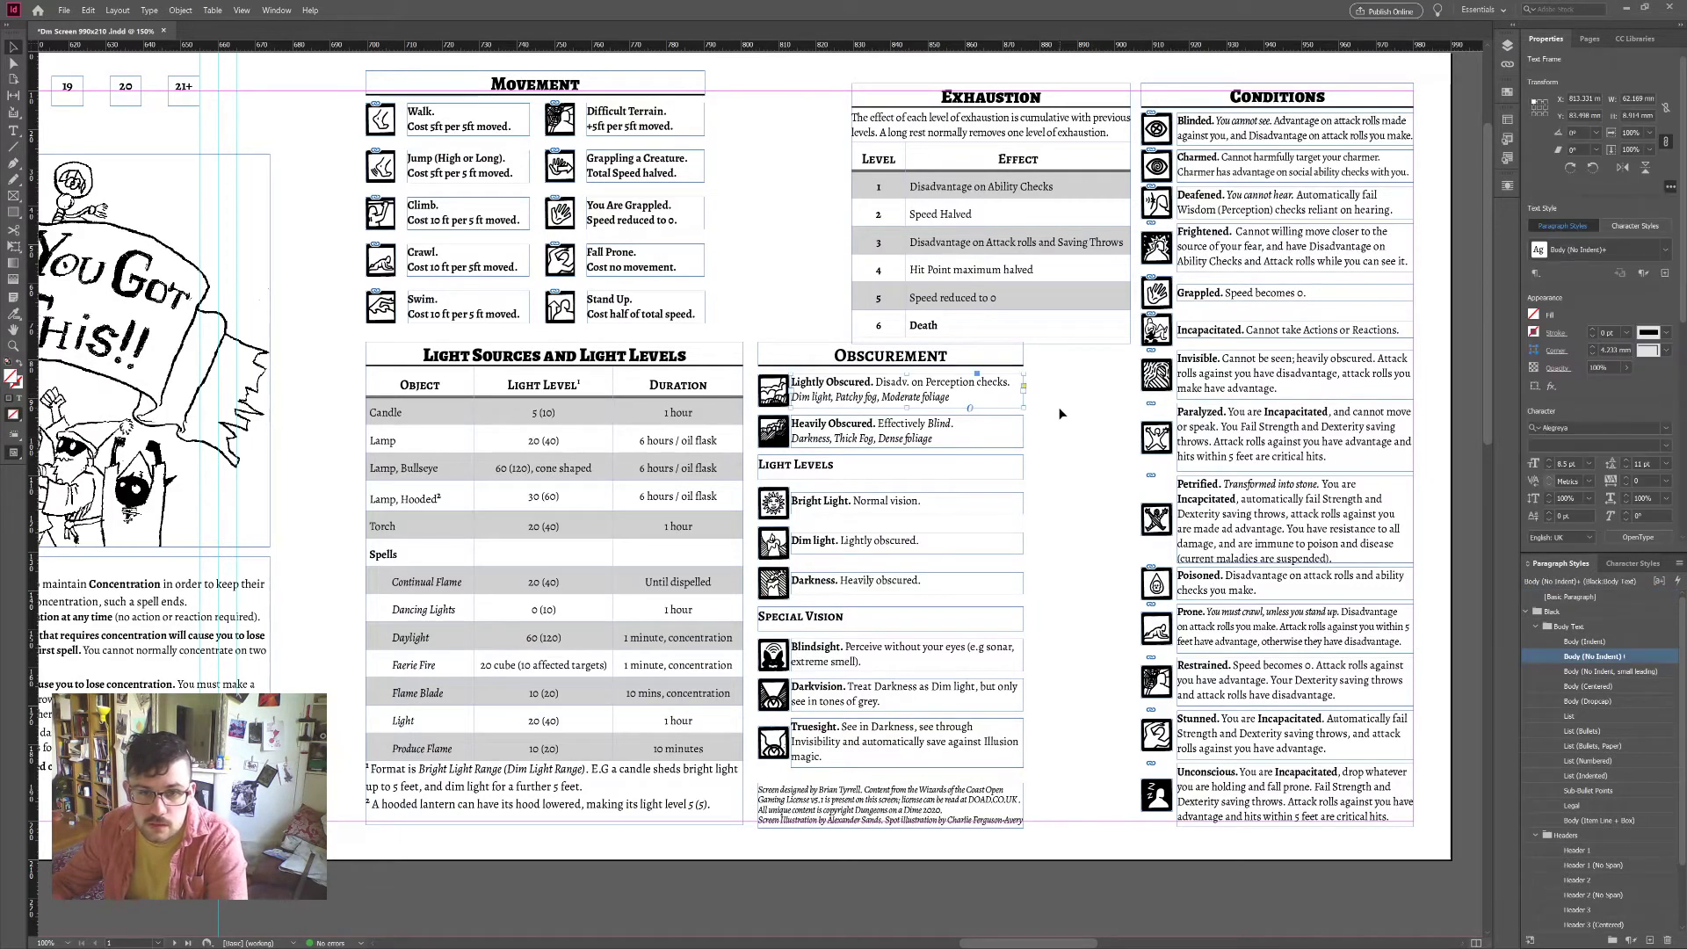
left_click(777, 394)
left_click(839, 431)
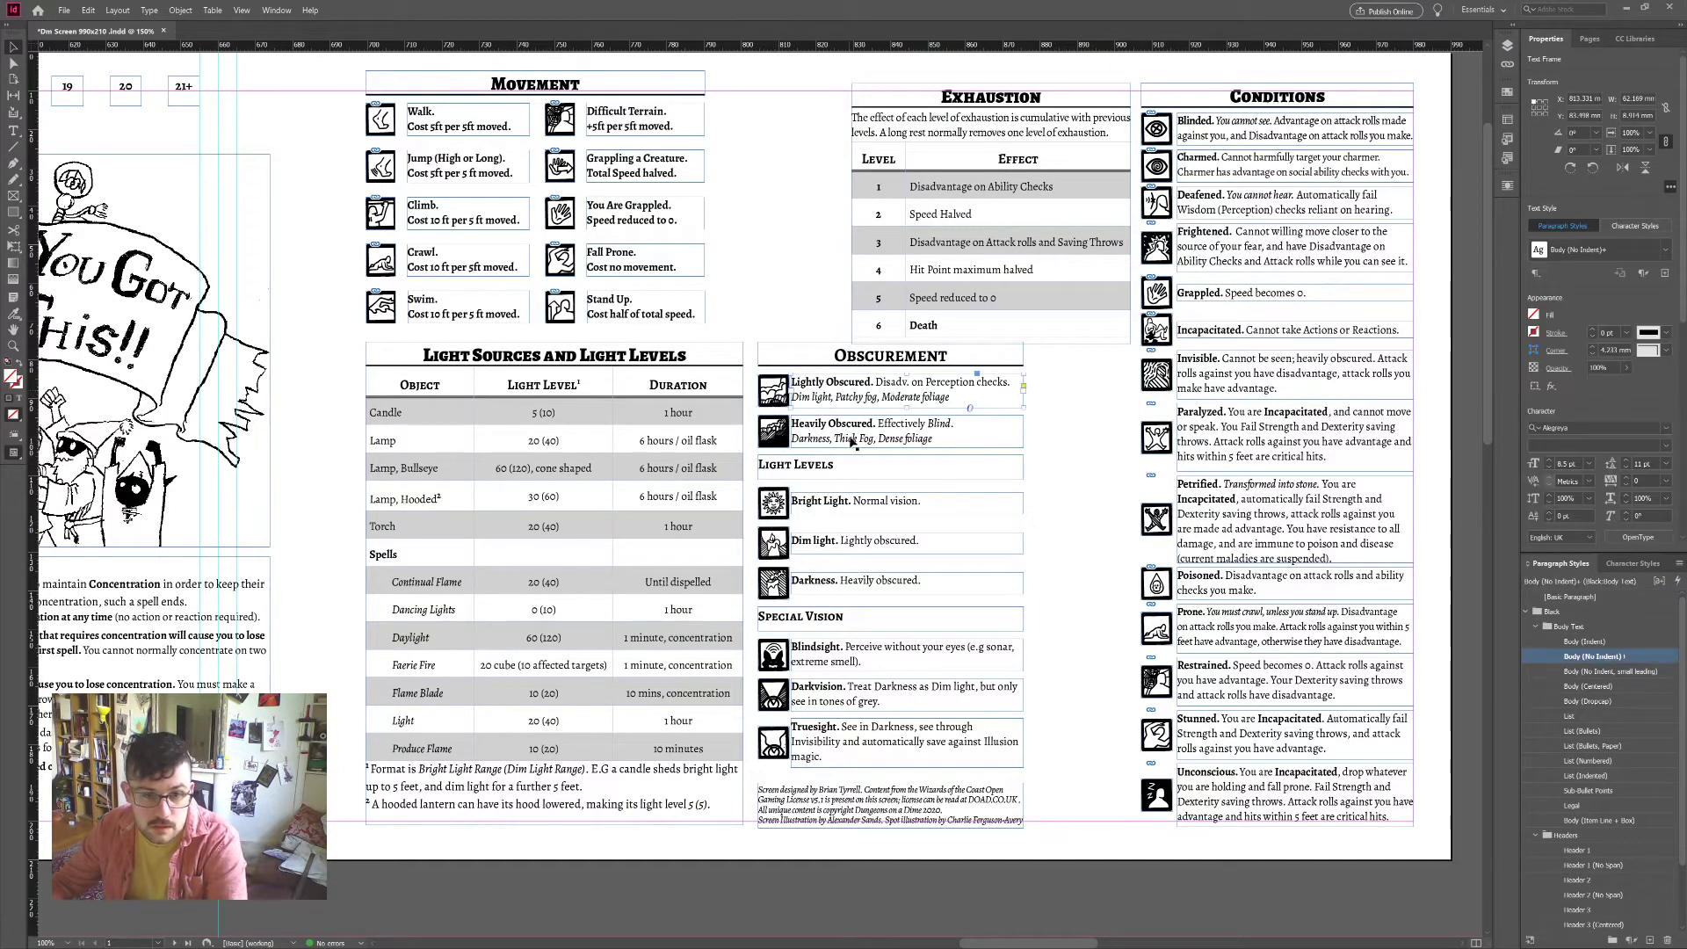
left_click_drag(1050, 393, 890, 743)
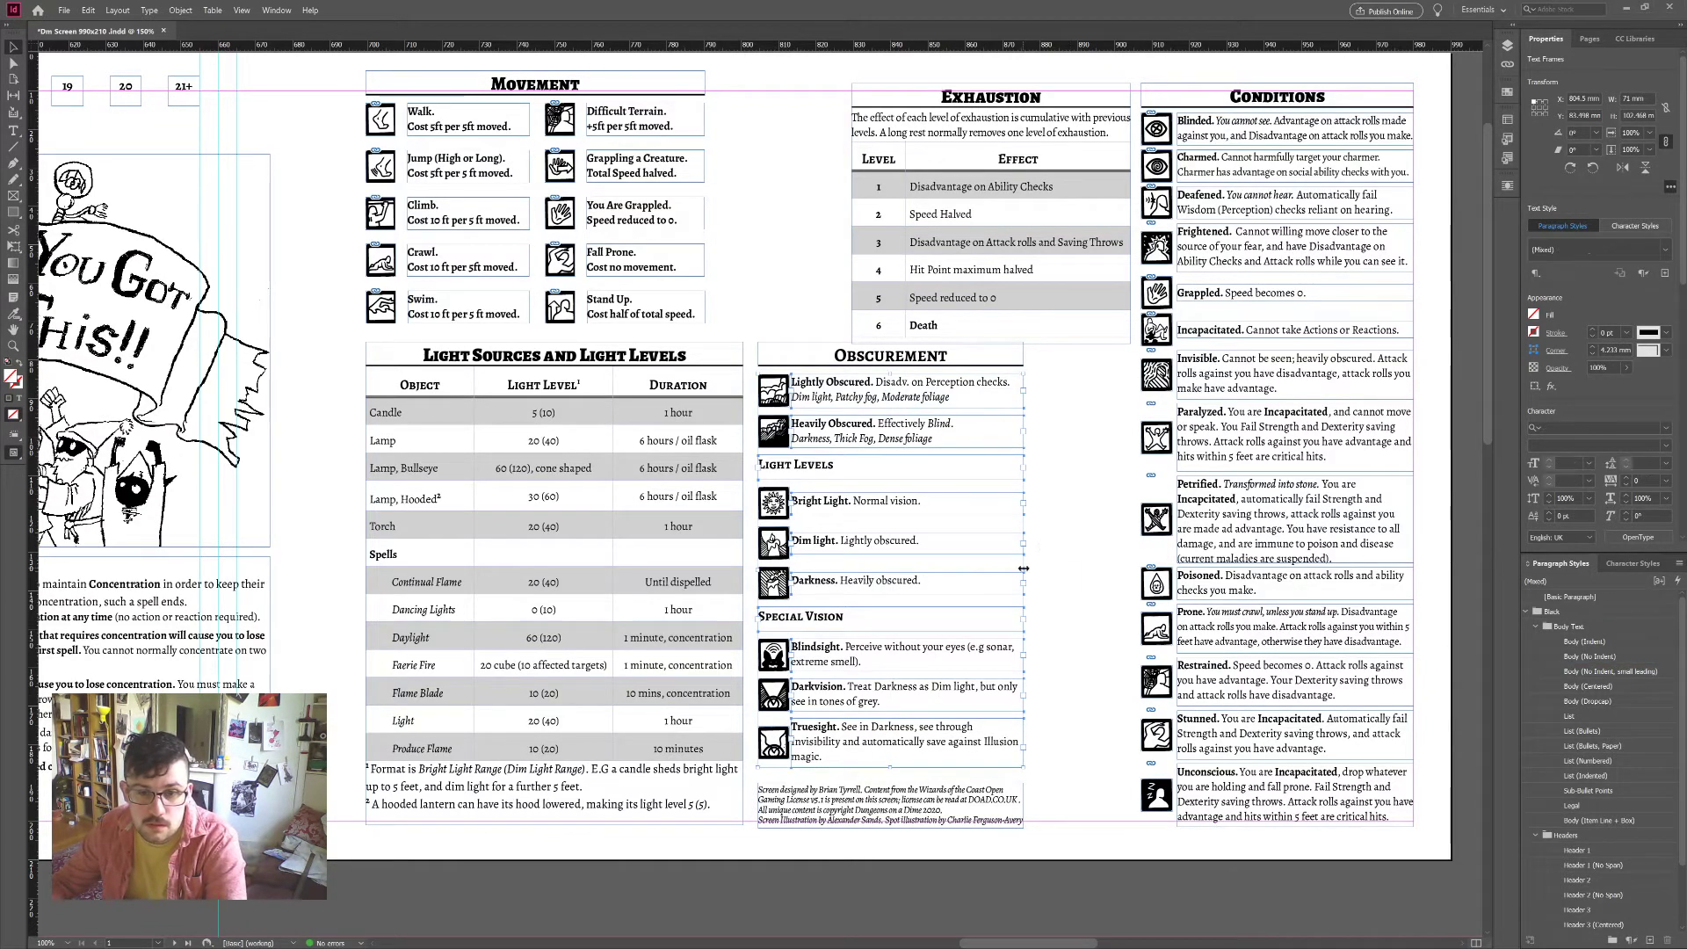
left_click_drag(1024, 569, 1000, 580)
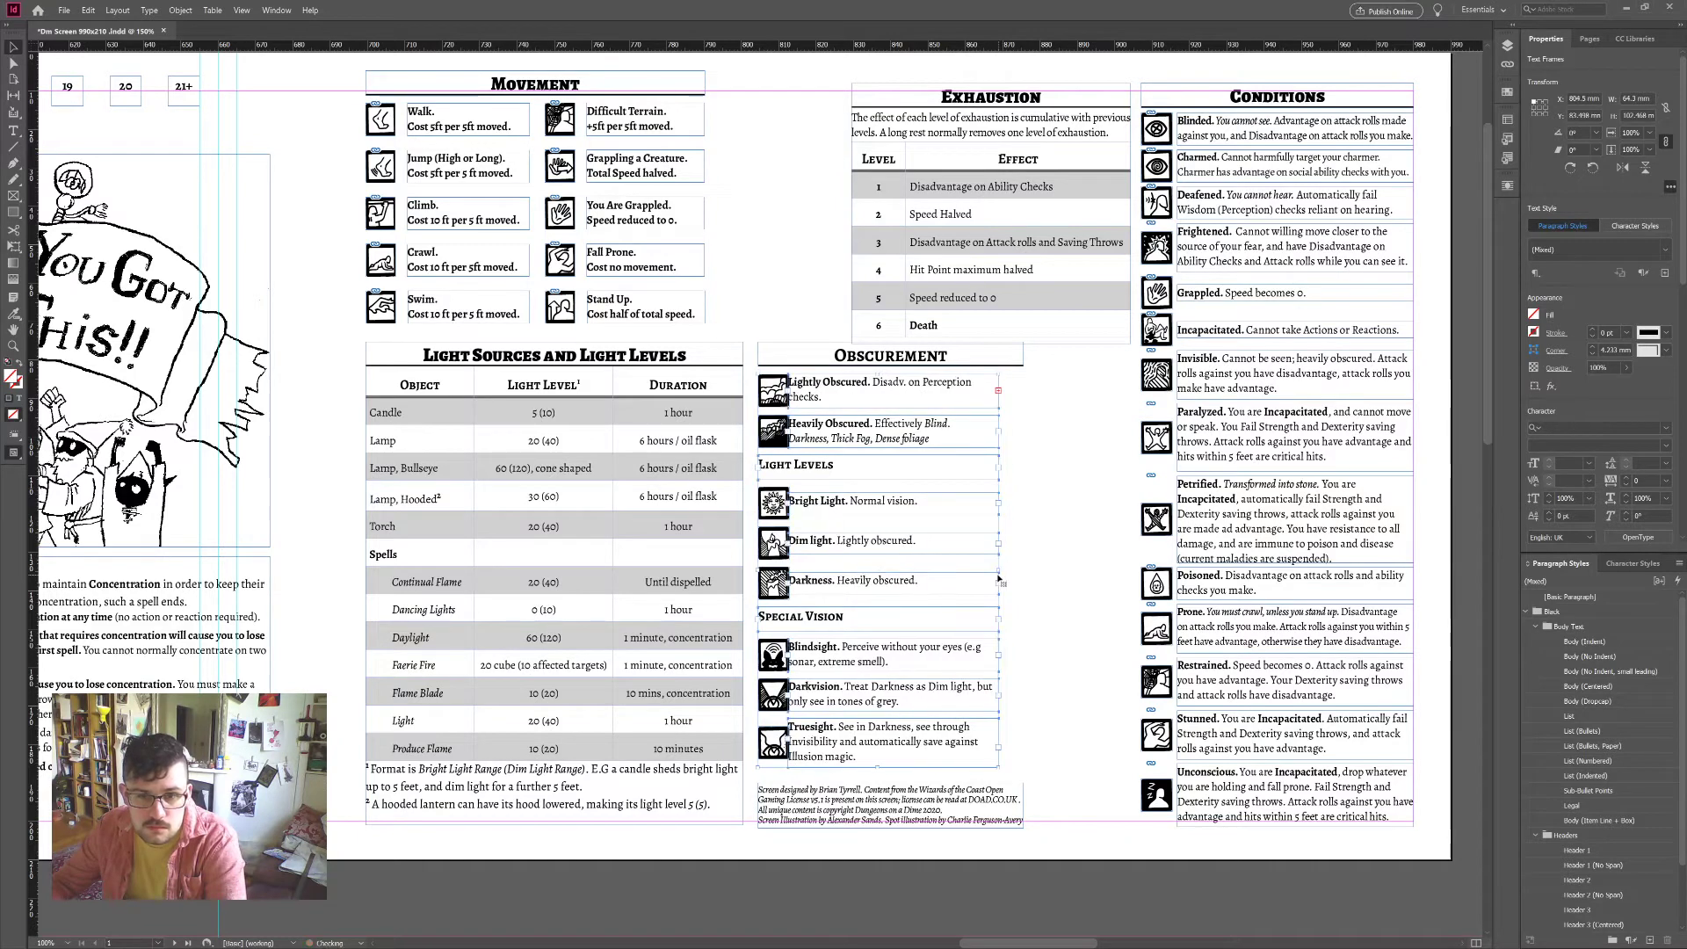
Step: Set the Lightly Obscured description's tracking to -20 so it fits its box
double_click(920, 392)
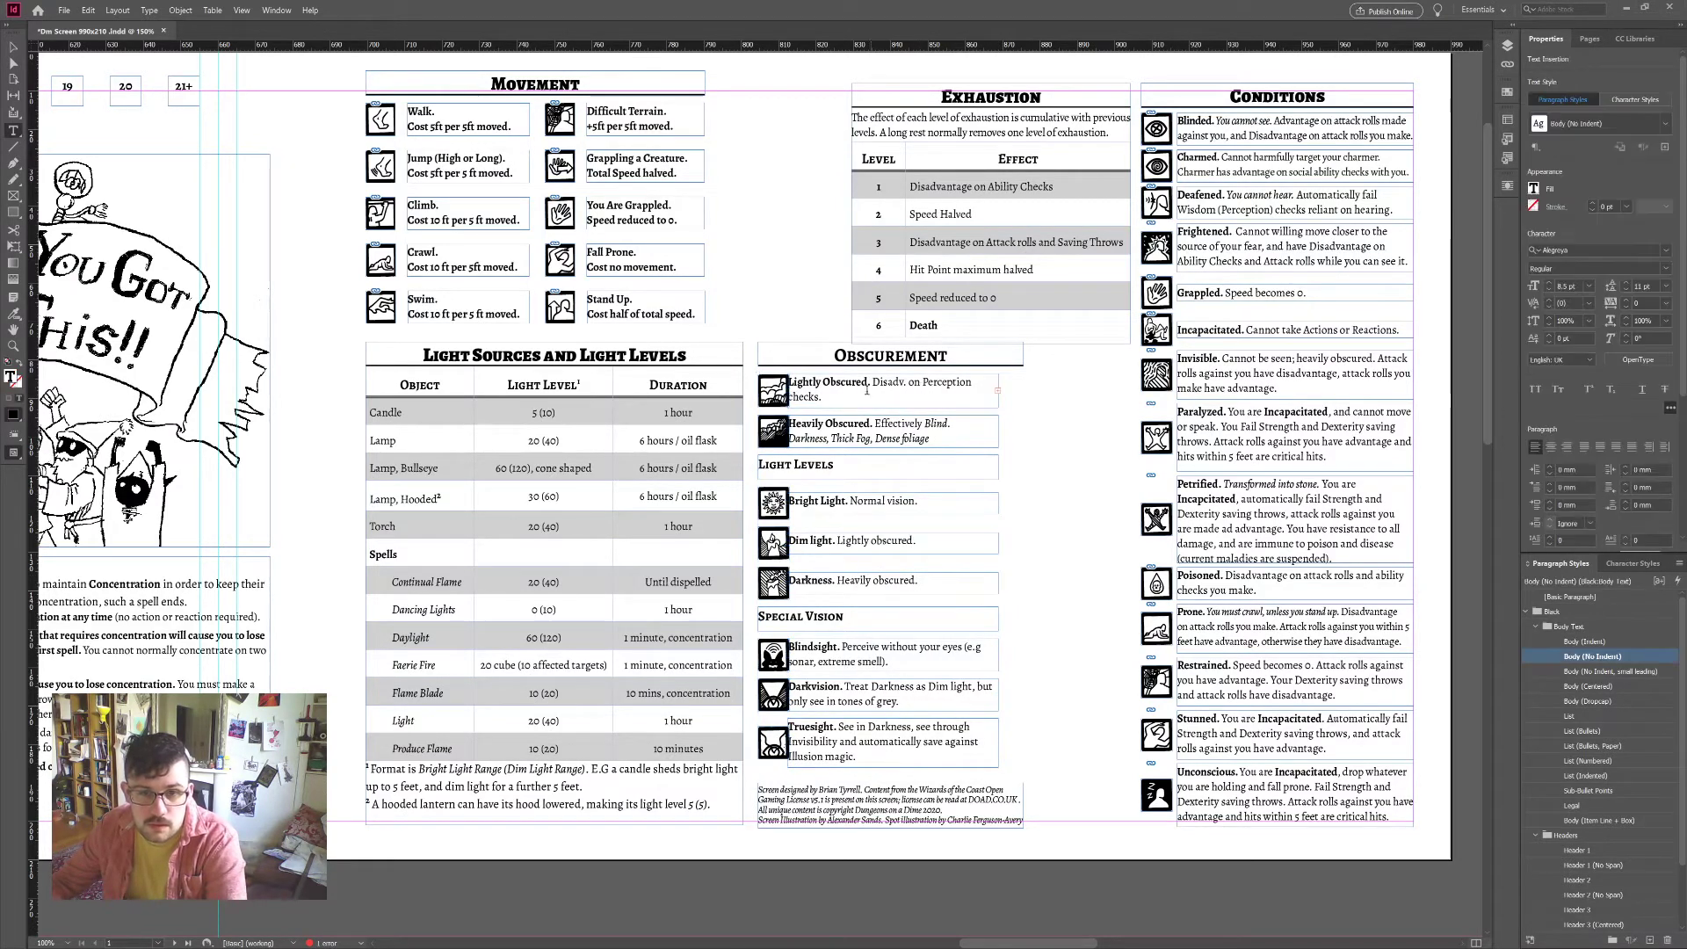
left_click_drag(824, 397, 788, 383)
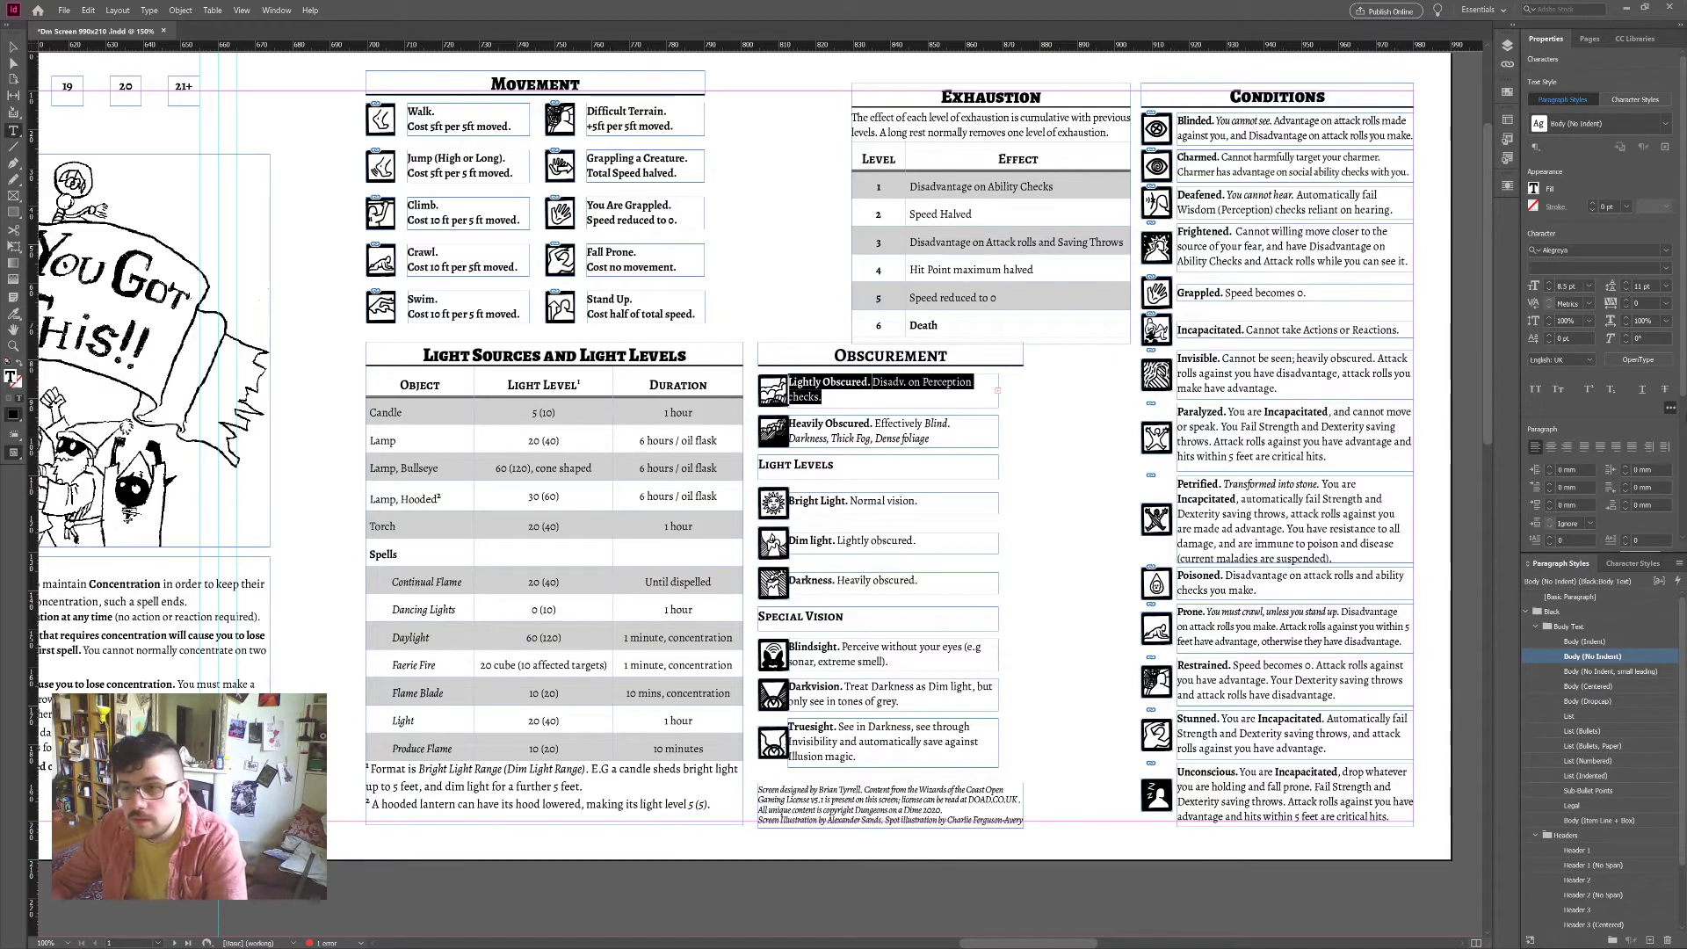
left_click(1625, 307)
left_click(1625, 308)
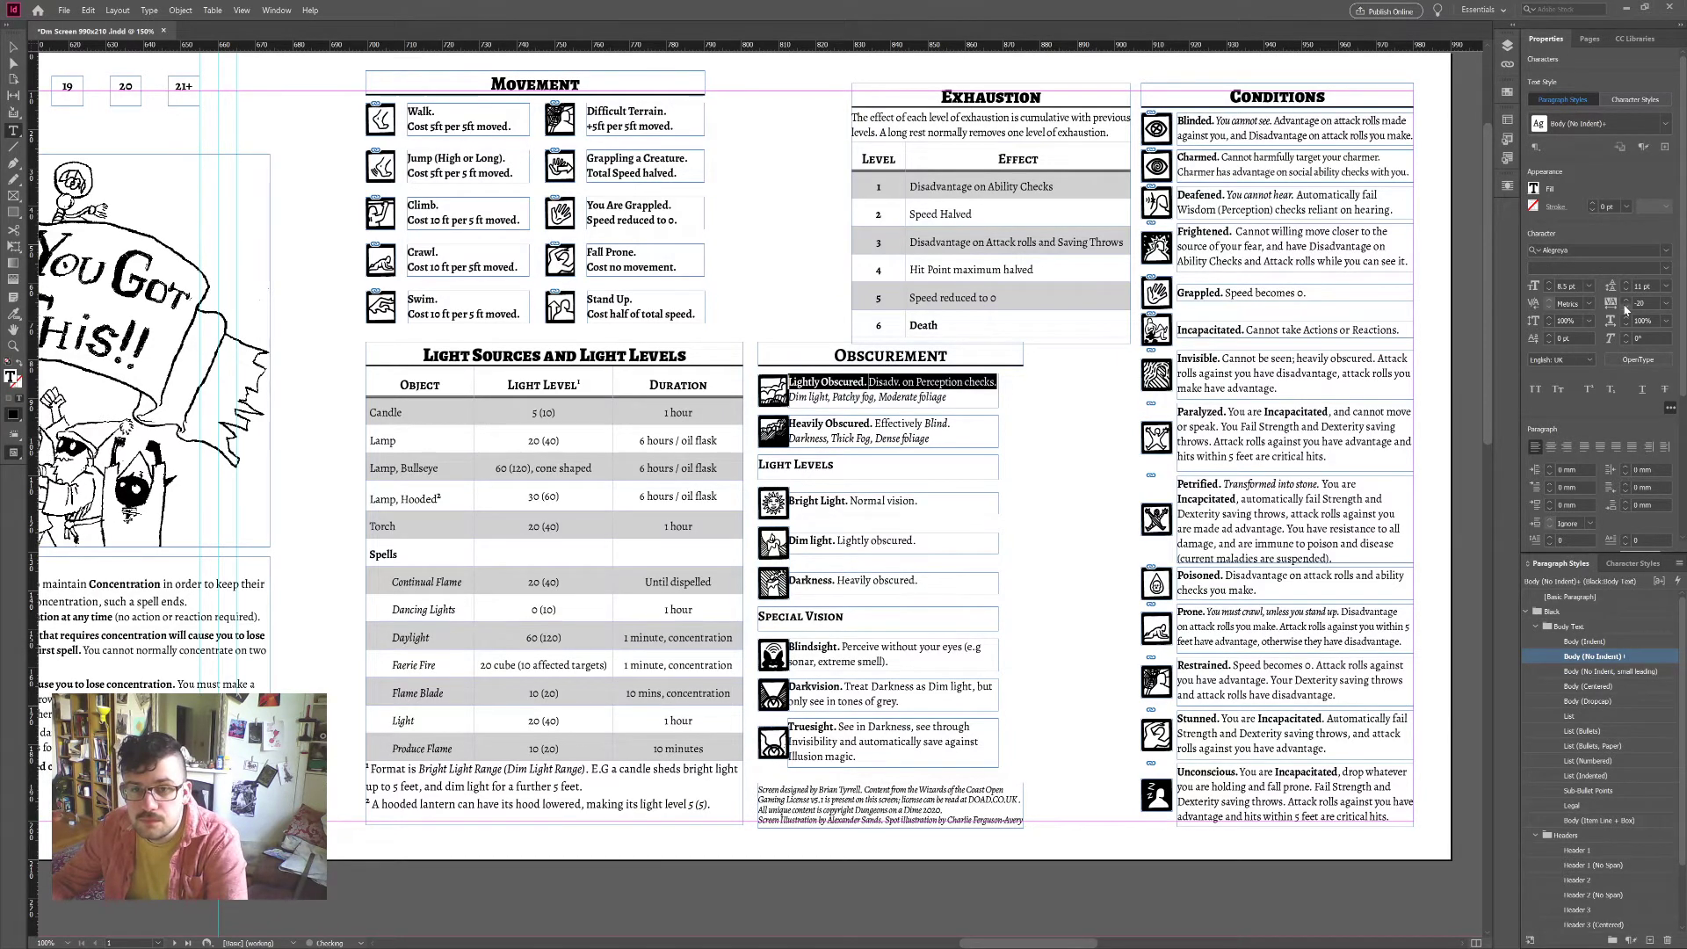
left_click(939, 371)
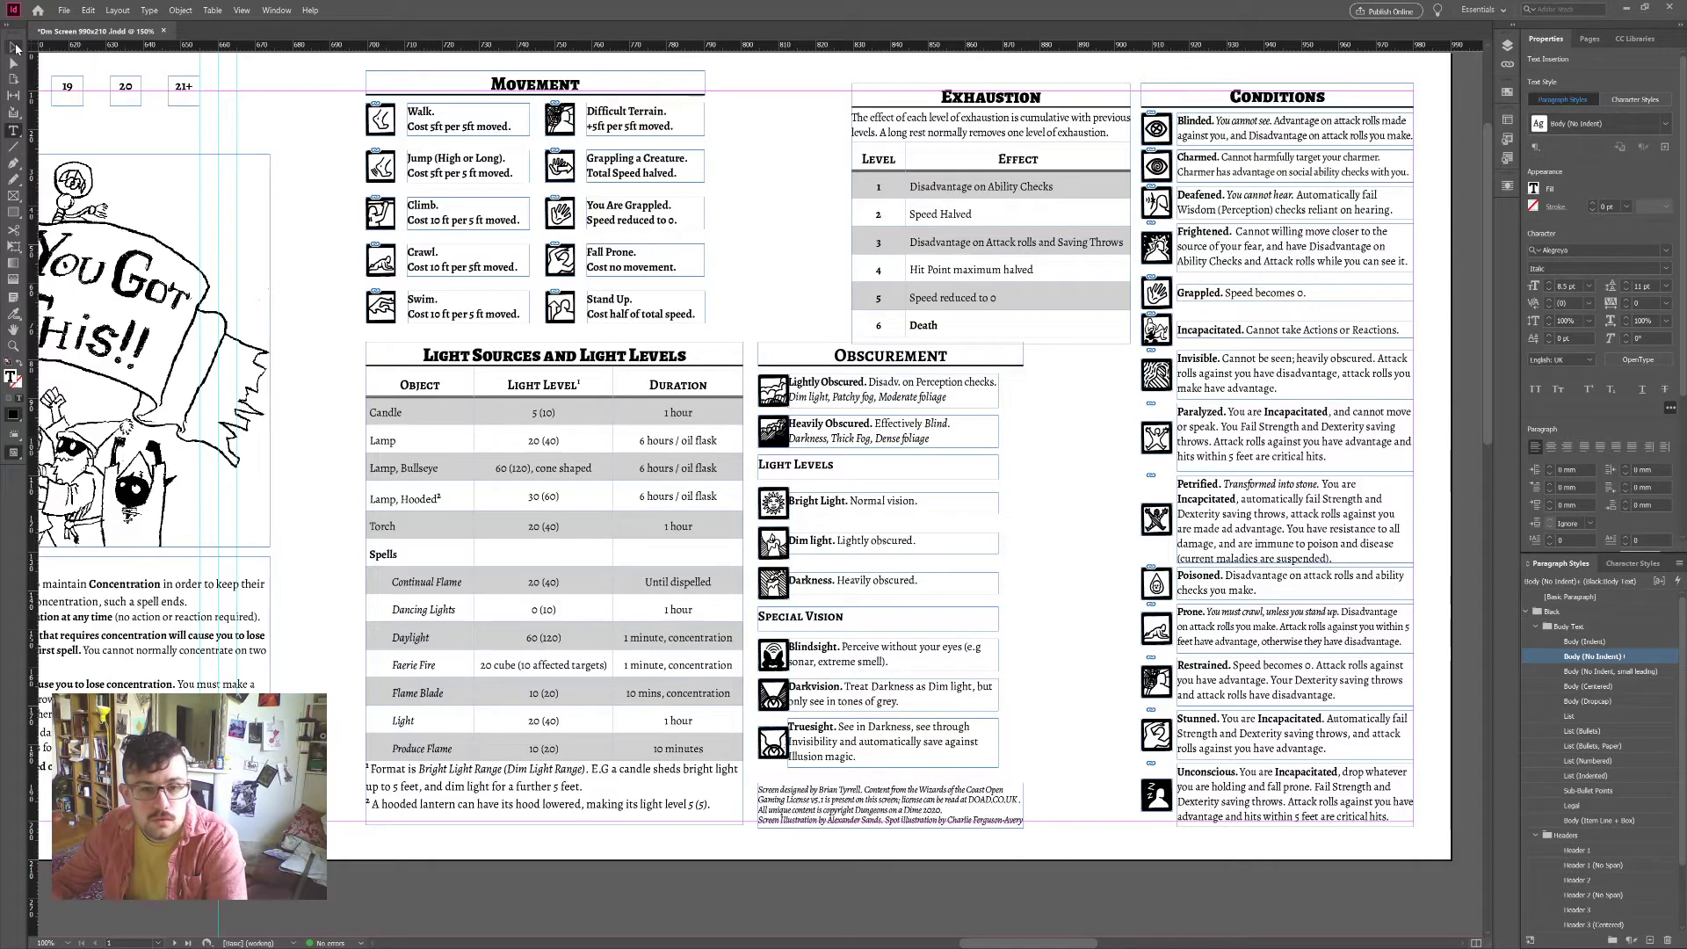
Step: Nudge all the Obscurement frames two steps to the right
left_click(15, 48)
left_click_drag(940, 651, 891, 750)
key("Right")
key("Right")
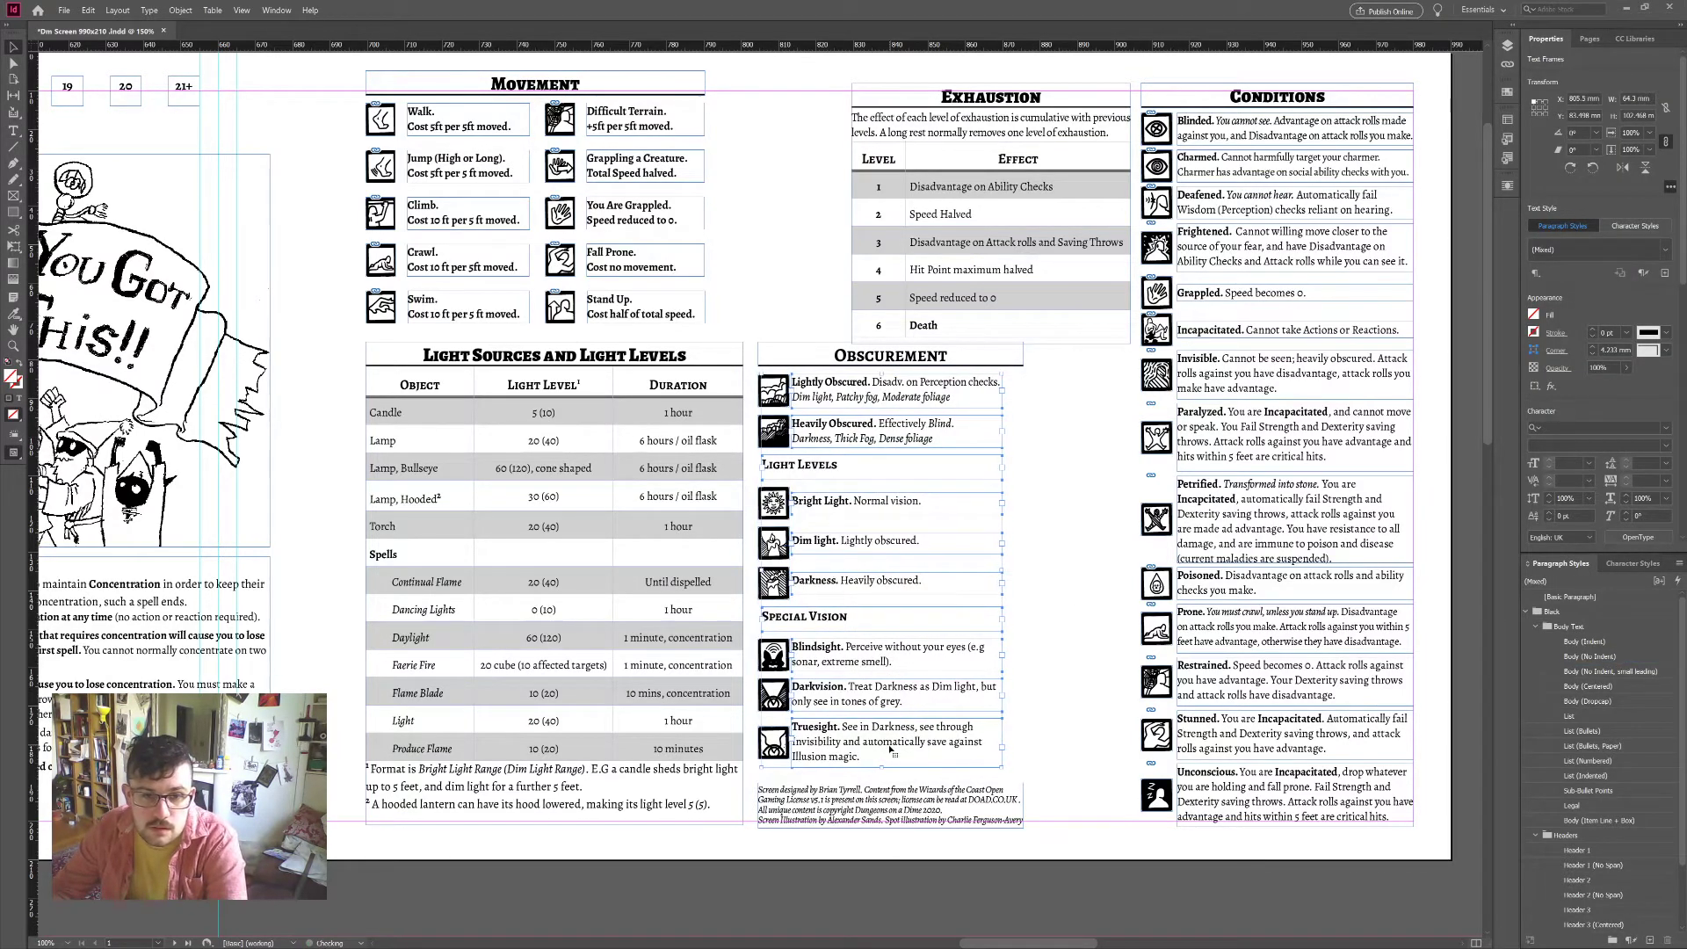
key("Right")
key("Right")
key("Right")
key("Right")
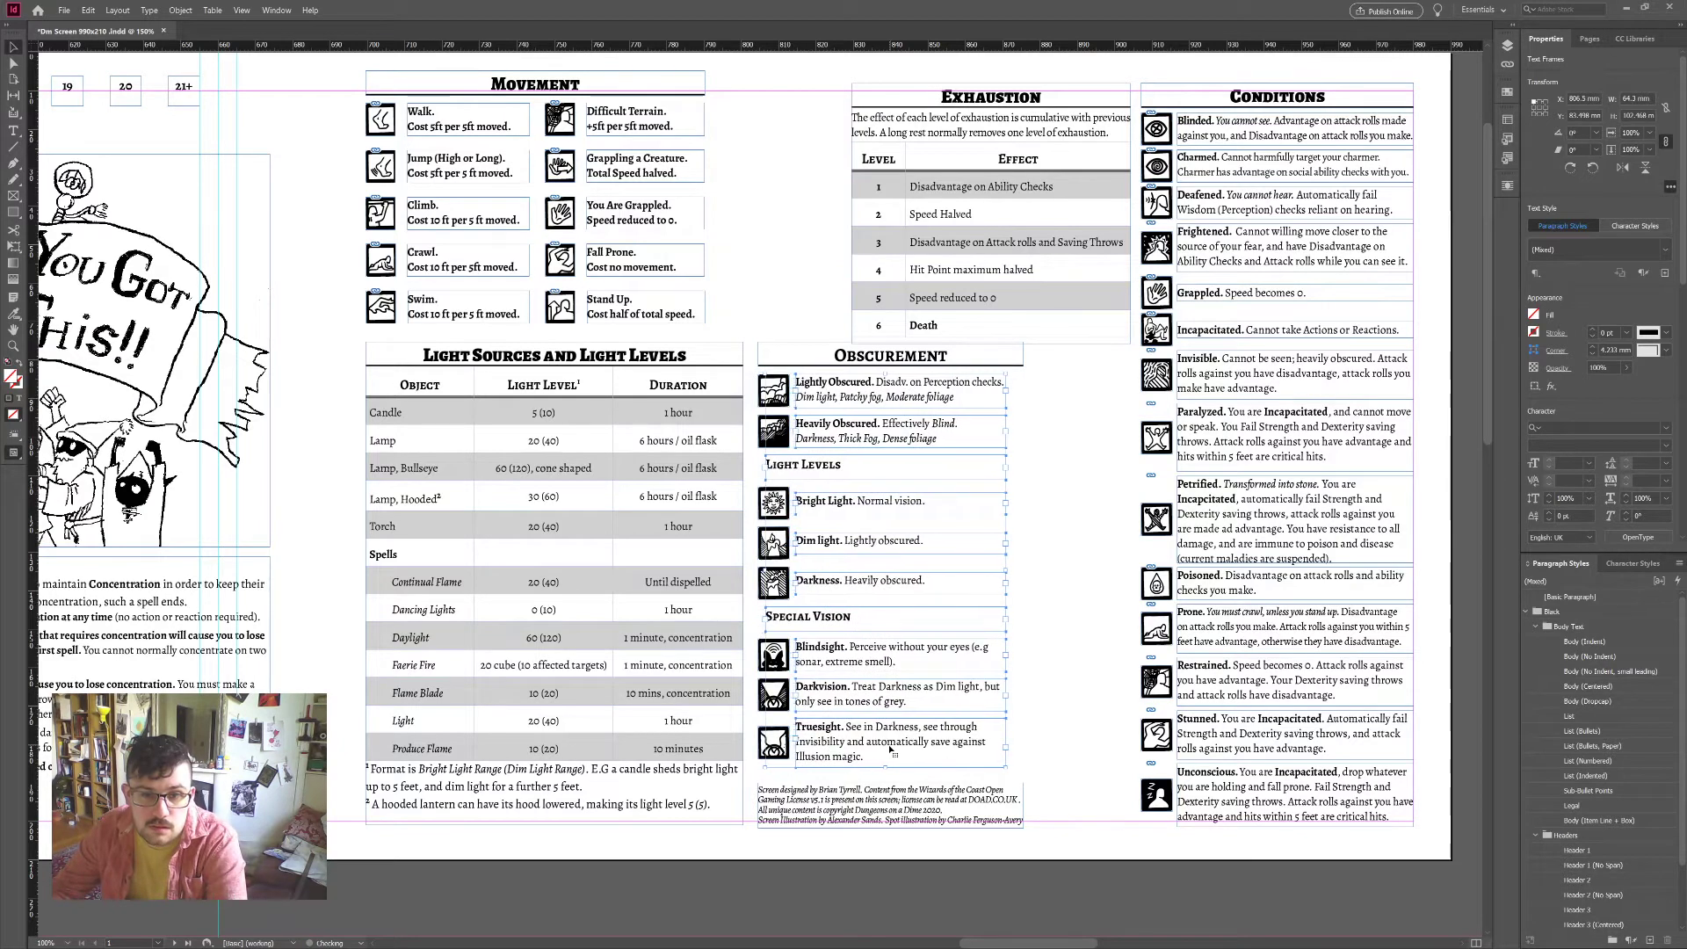
left_click(887, 773)
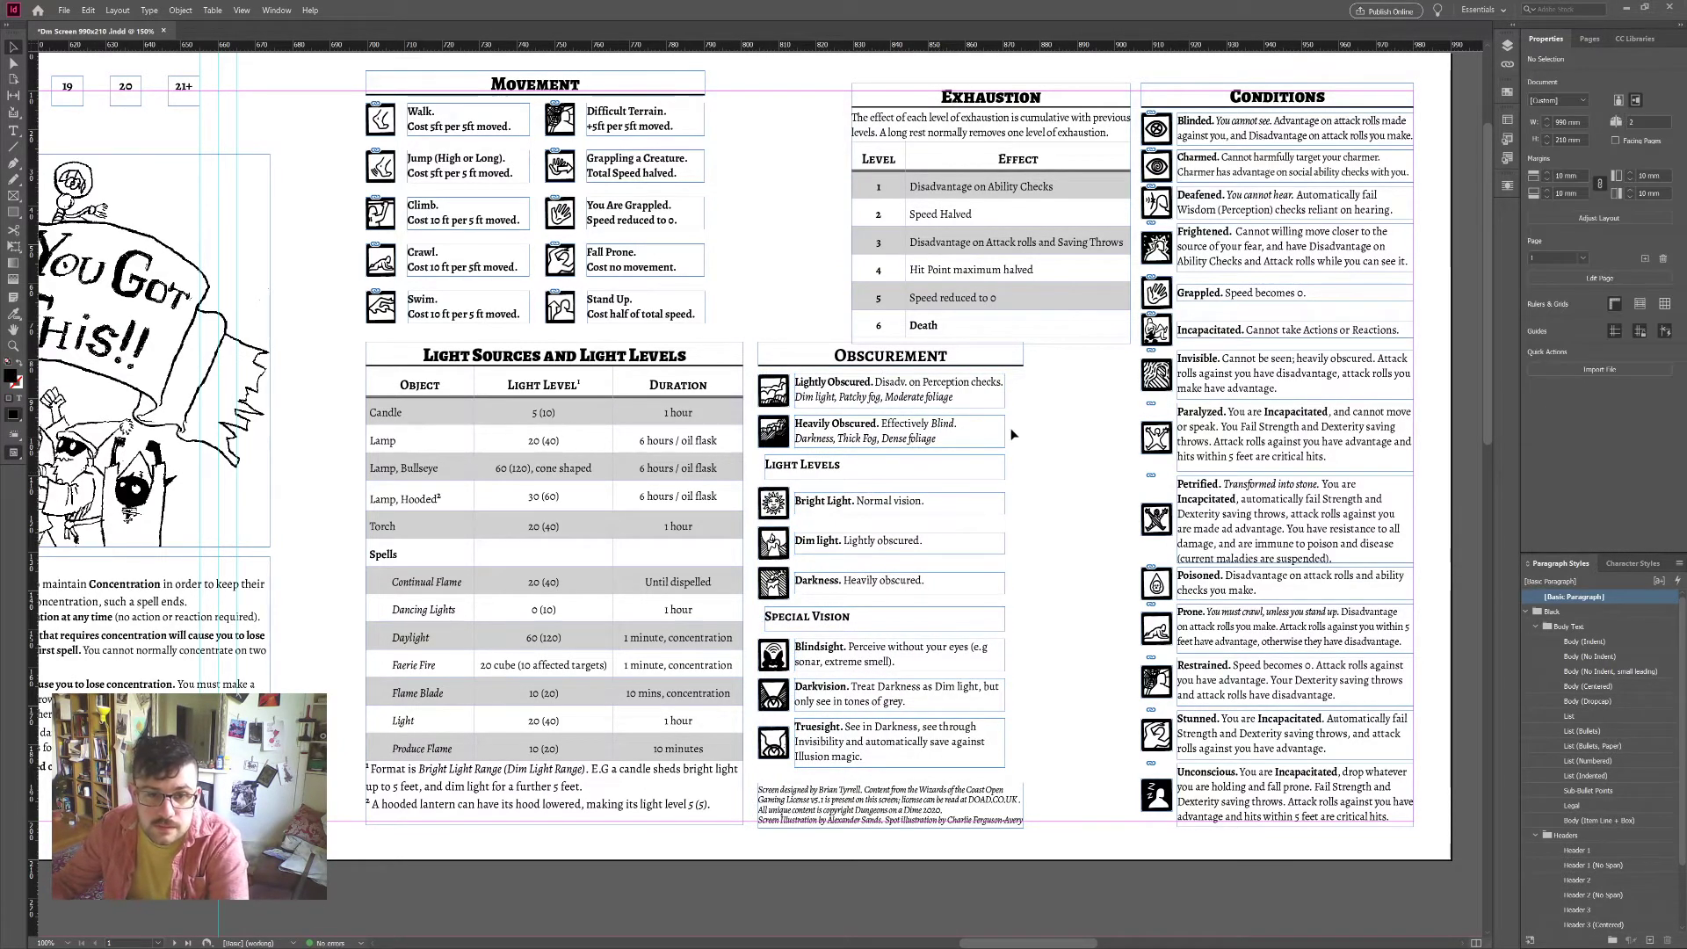
left_click_drag(1030, 383, 1096, 466)
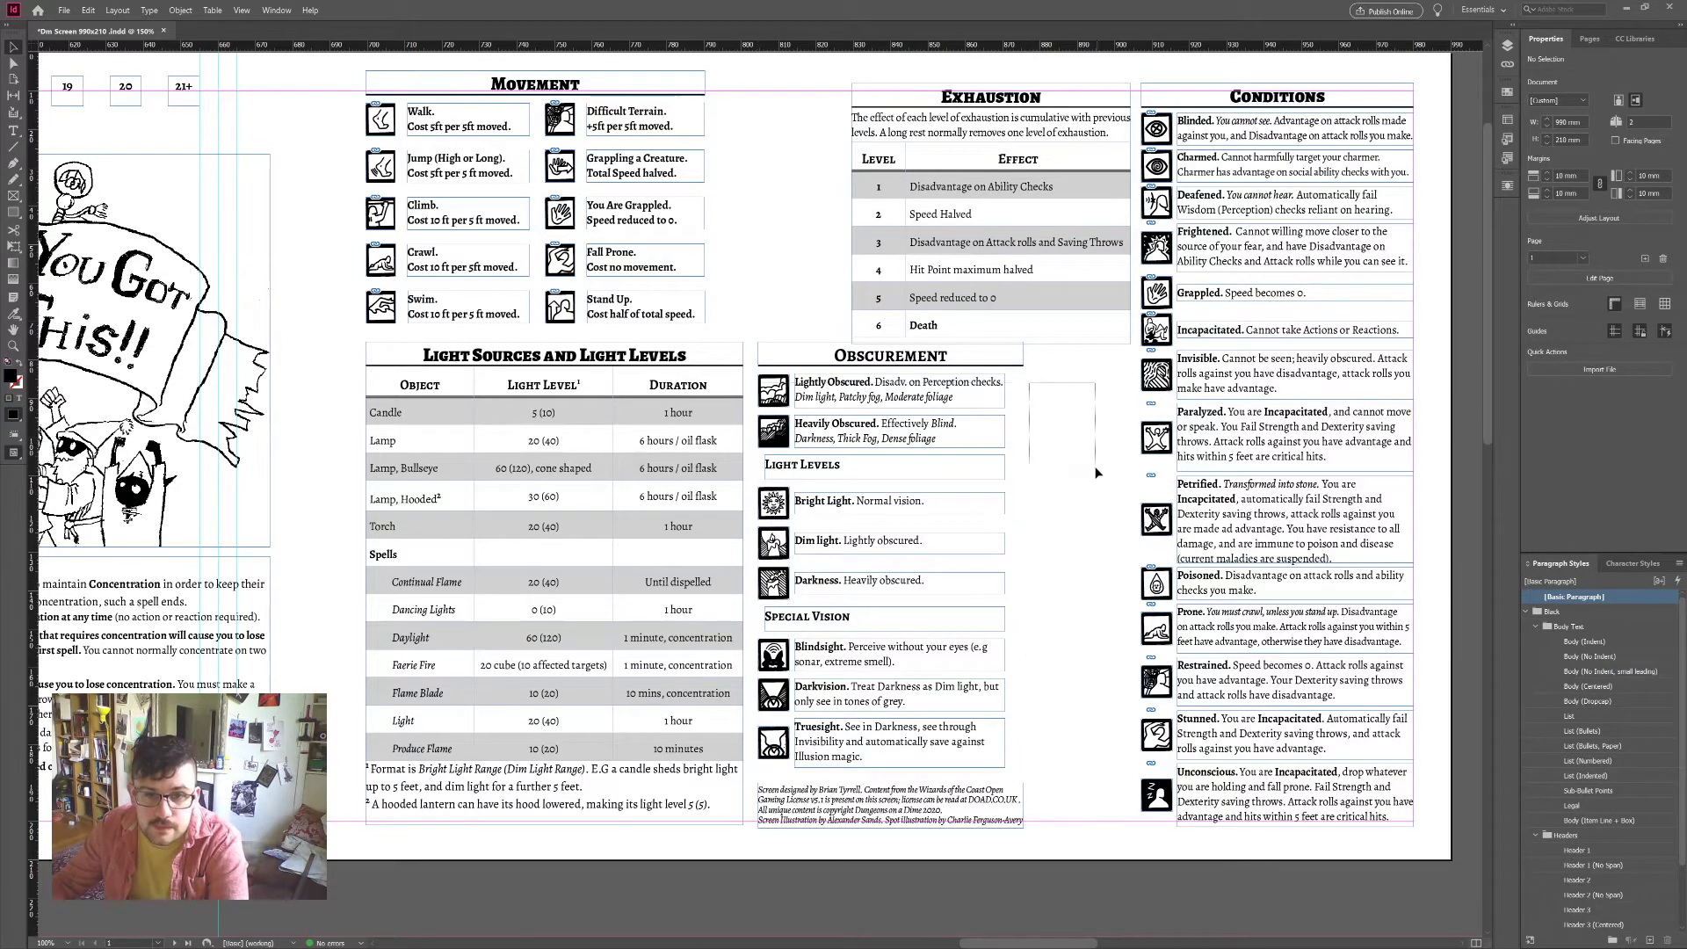
Step: Narrow the Obscurement heading to match its entries and move the column under Exhaustion
left_click(1025, 355)
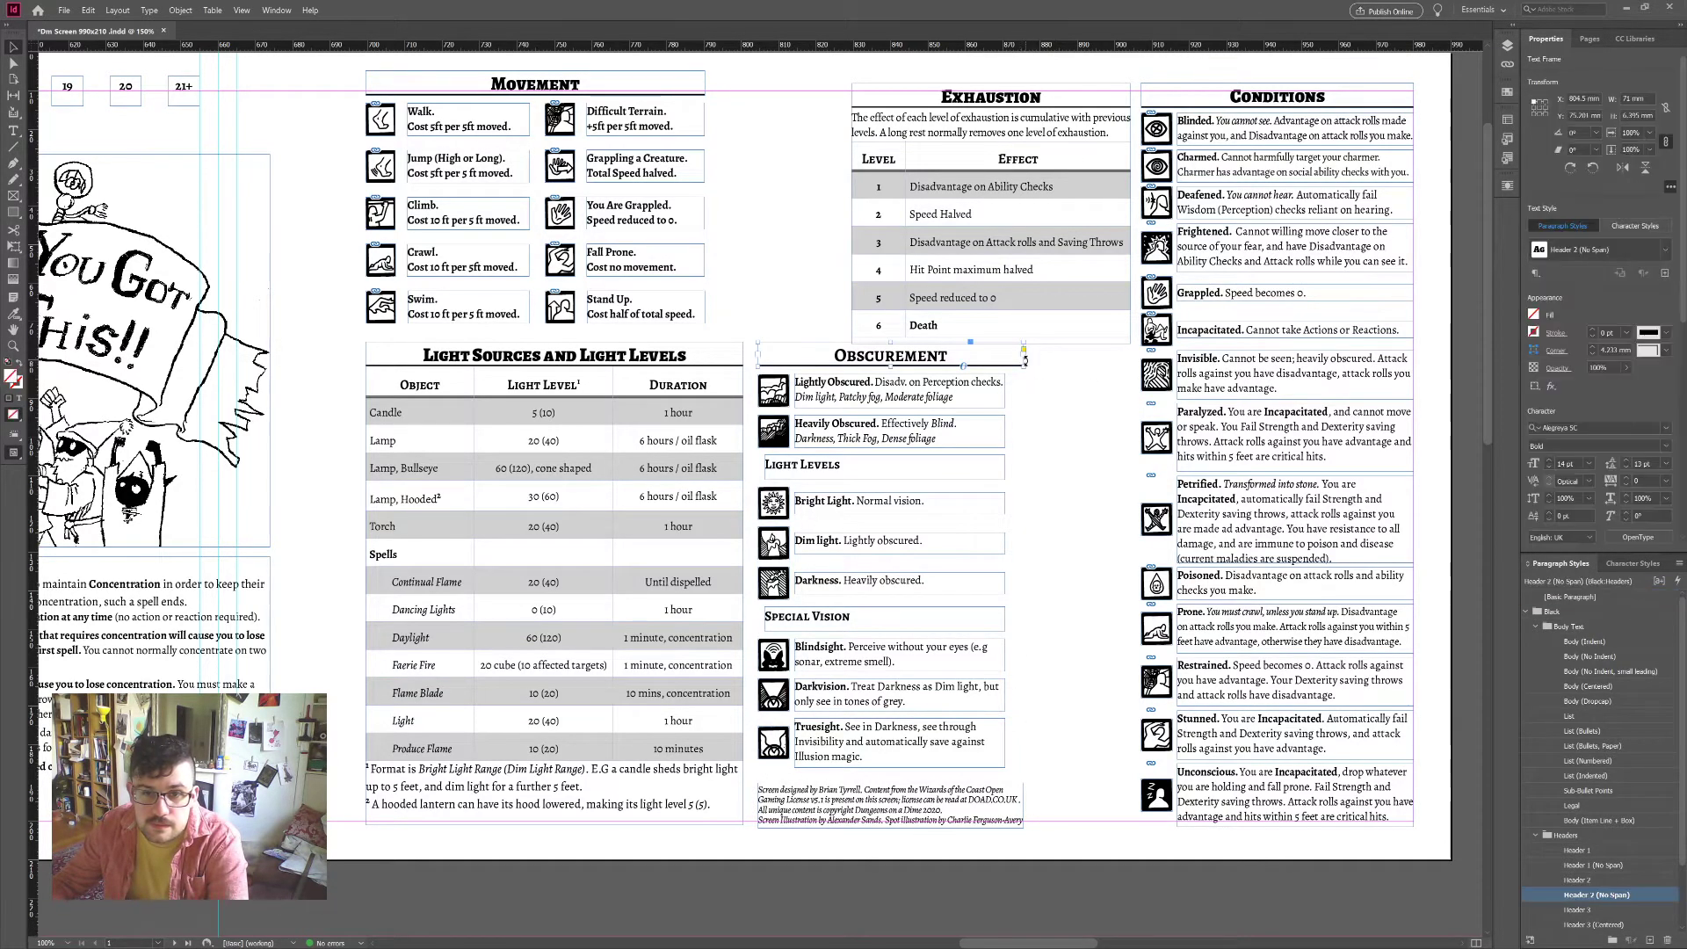
left_click_drag(1025, 359, 767, 761)
left_click_drag(818, 370, 944, 369)
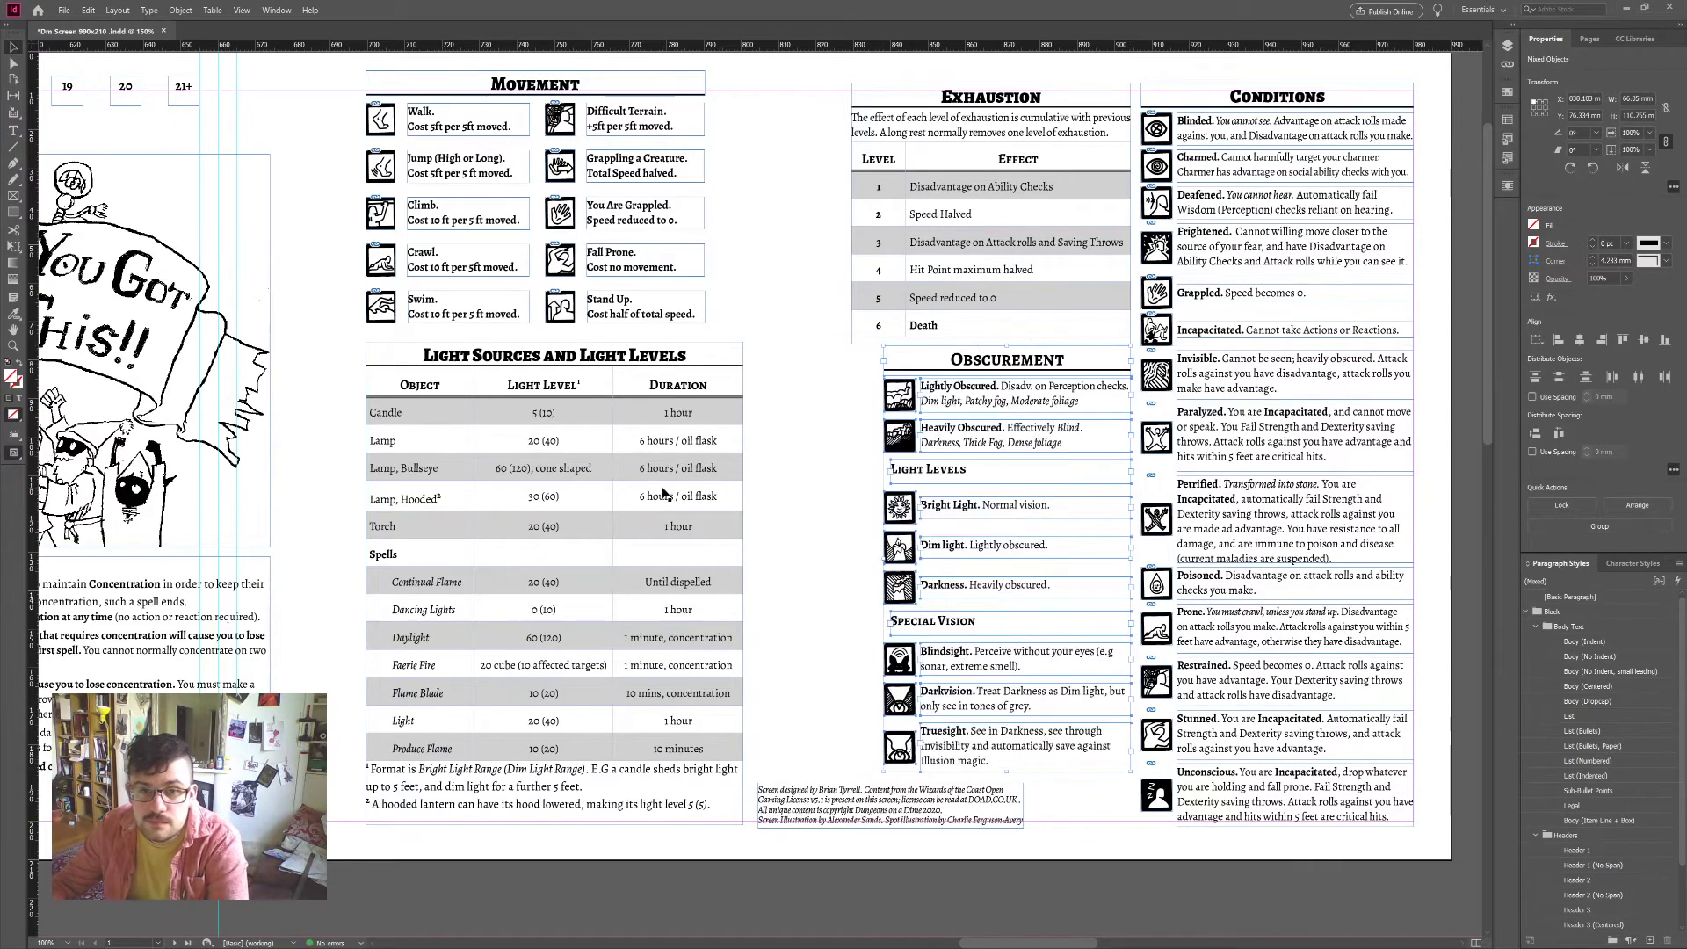
left_click(802, 458)
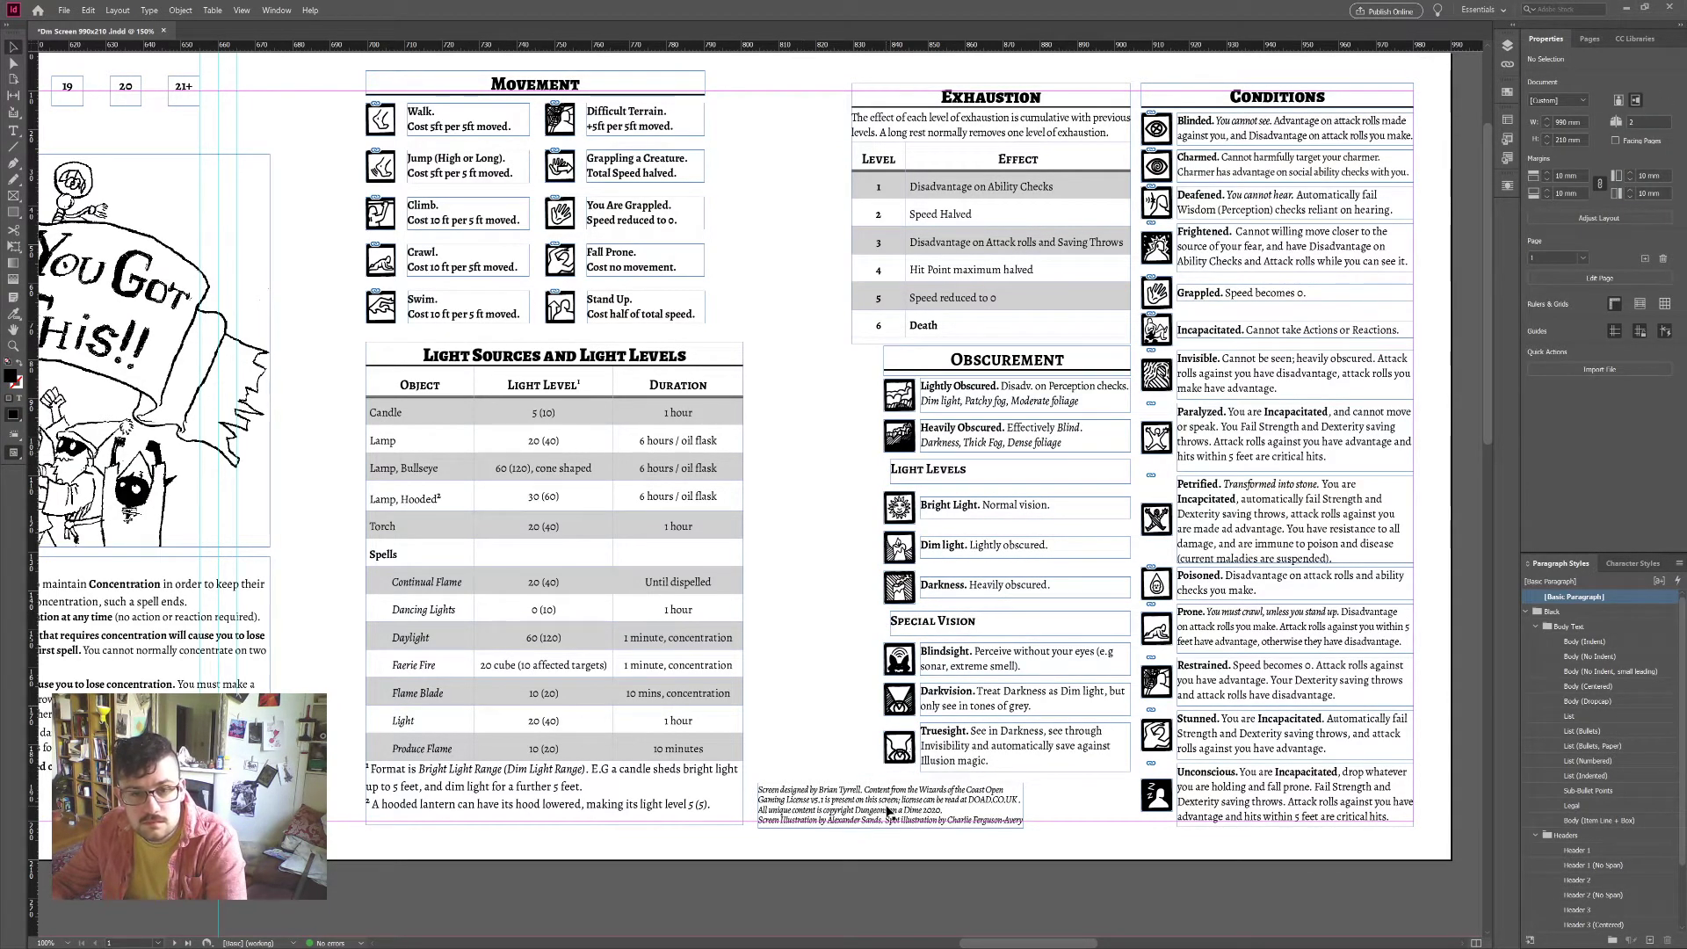
Step: Enlarge the credits frame to reveal its overset illustration credit line, then move it off the page
left_click_drag(922, 816, 1043, 809)
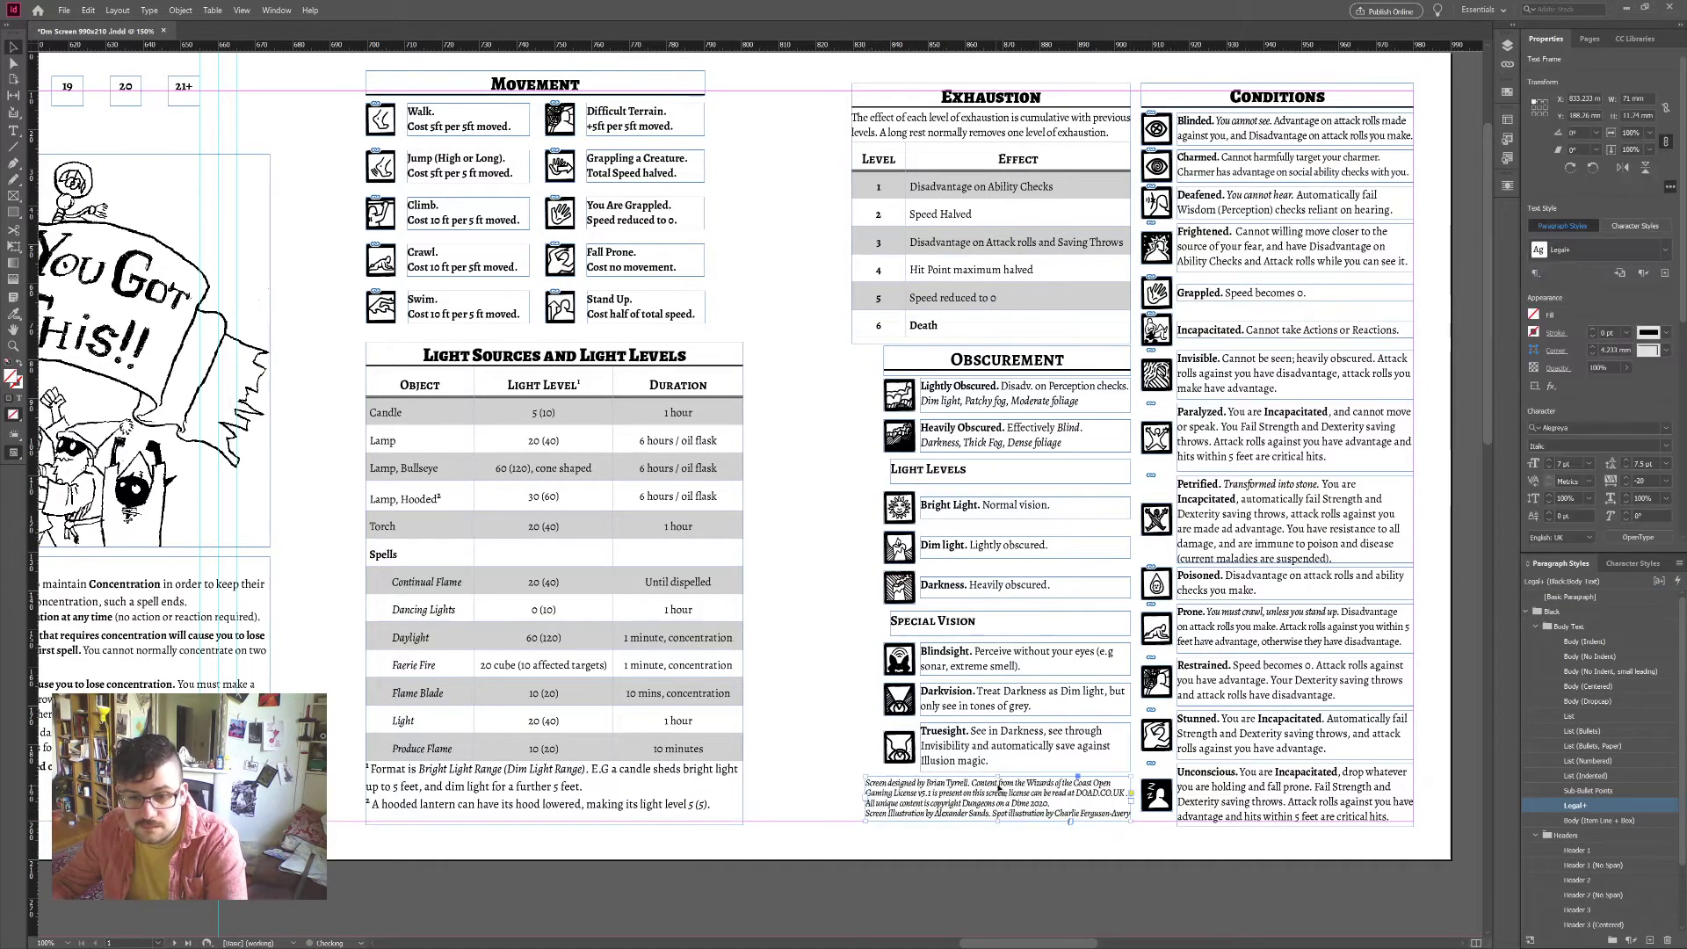
left_click_drag(866, 804, 844, 804)
left_click_drag(988, 777, 983, 788)
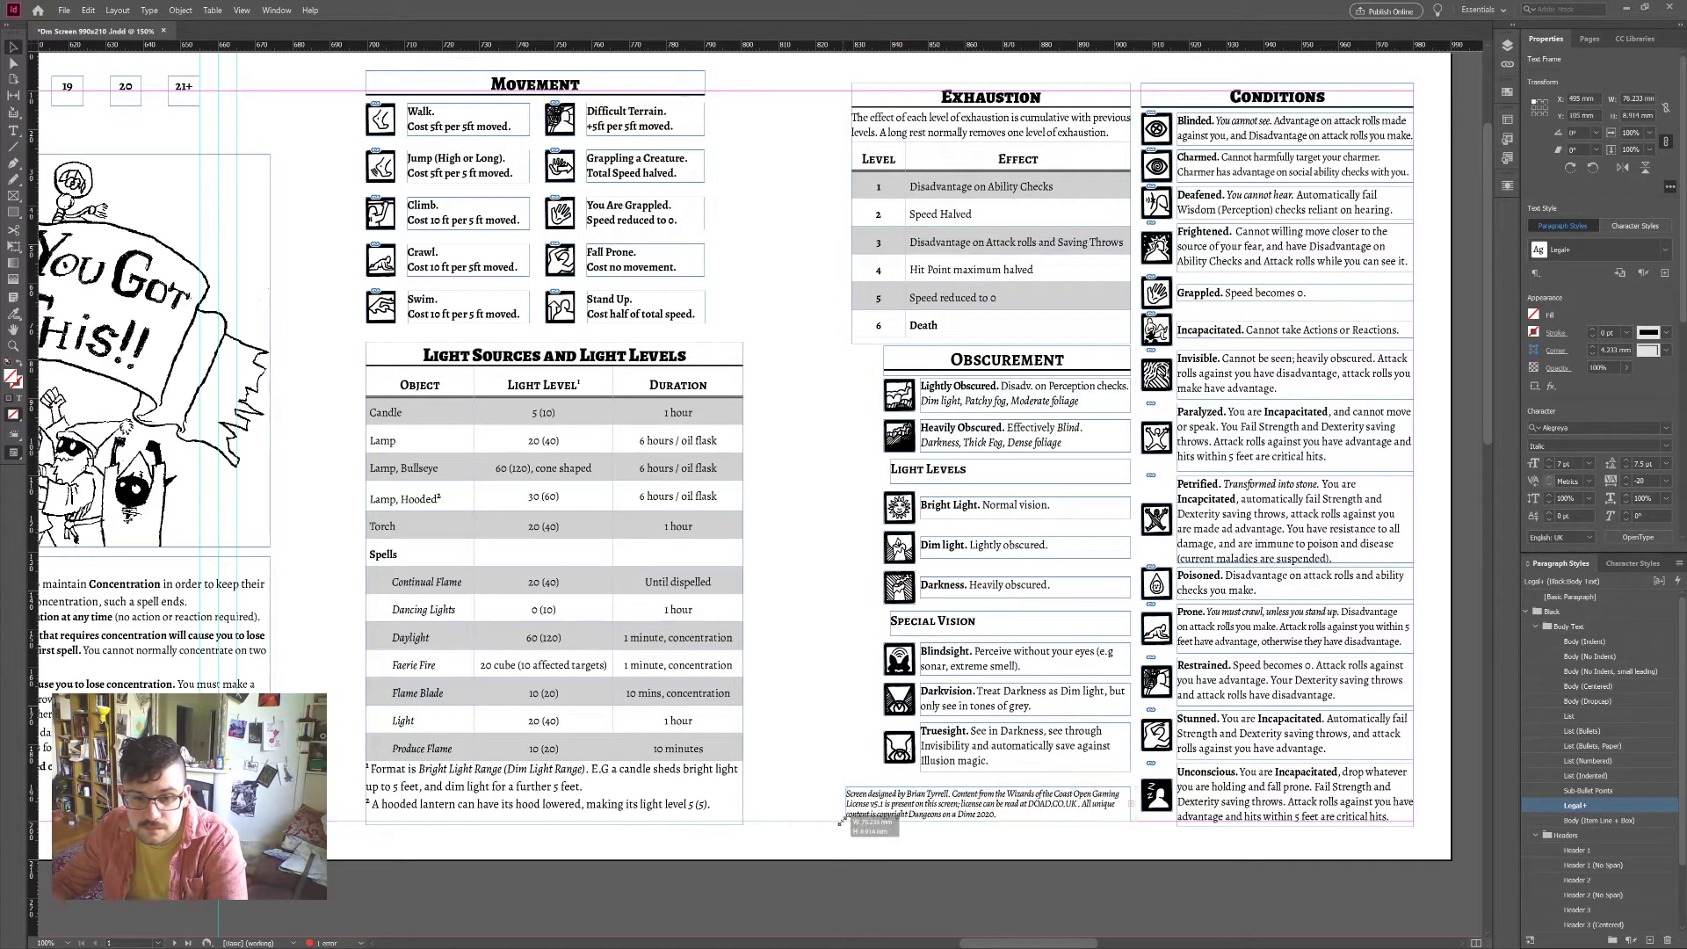
left_click_drag(844, 820, 835, 822)
left_click_drag(982, 820, 982, 841)
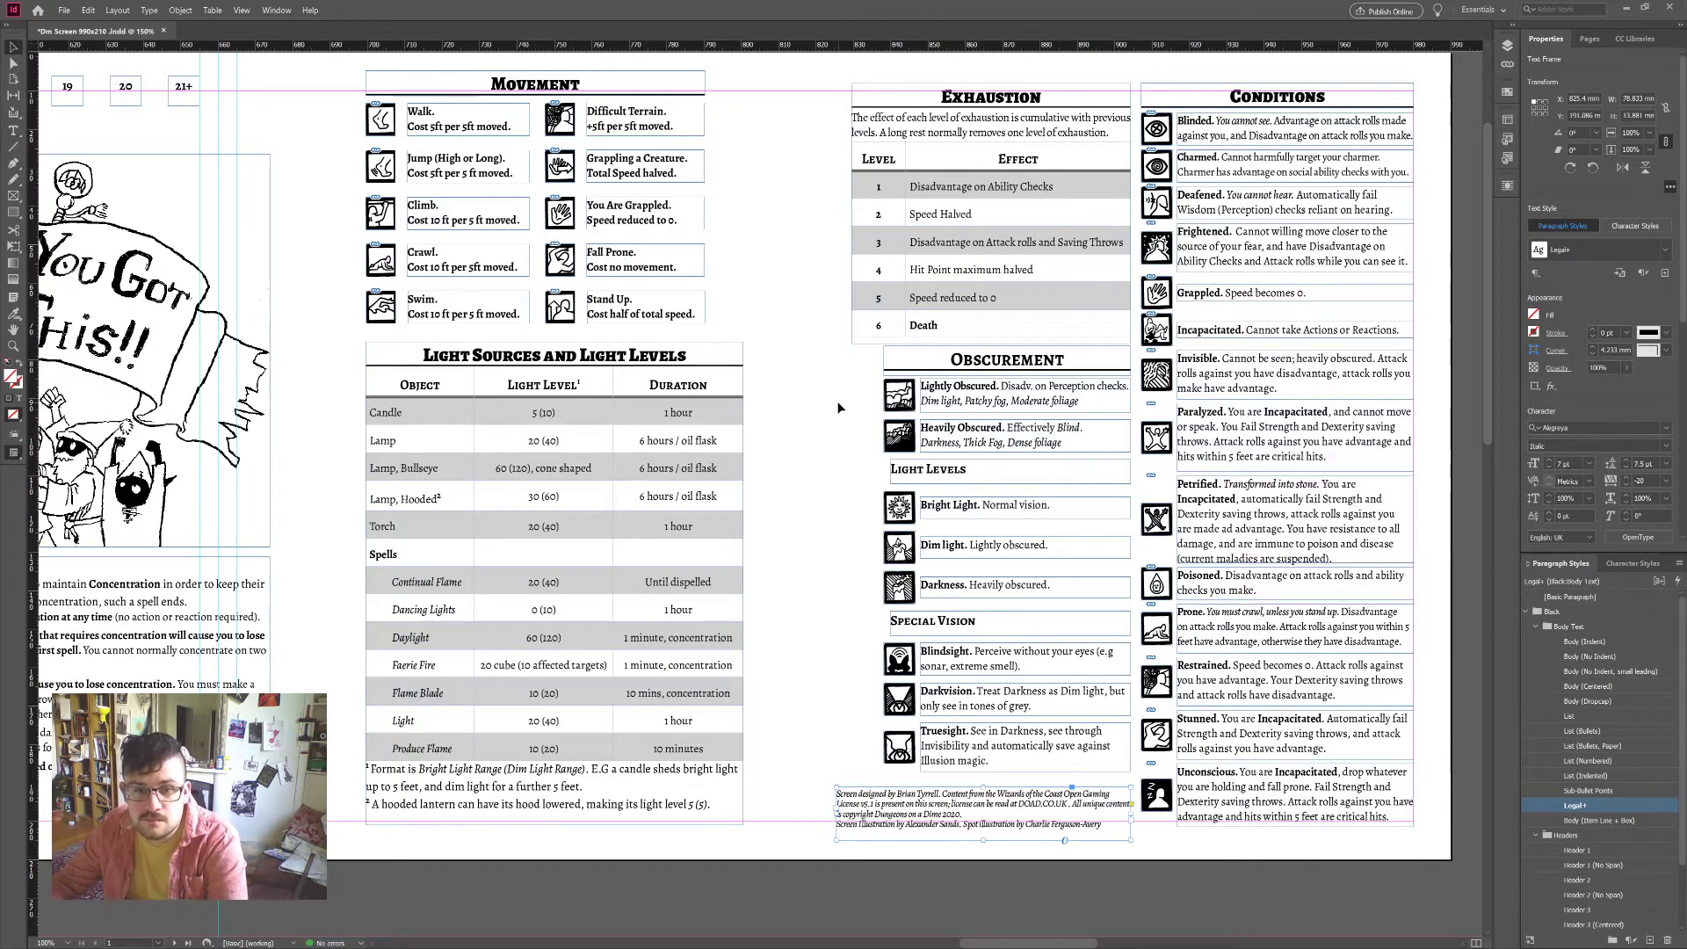
left_click(942, 839)
key("ctrl+z")
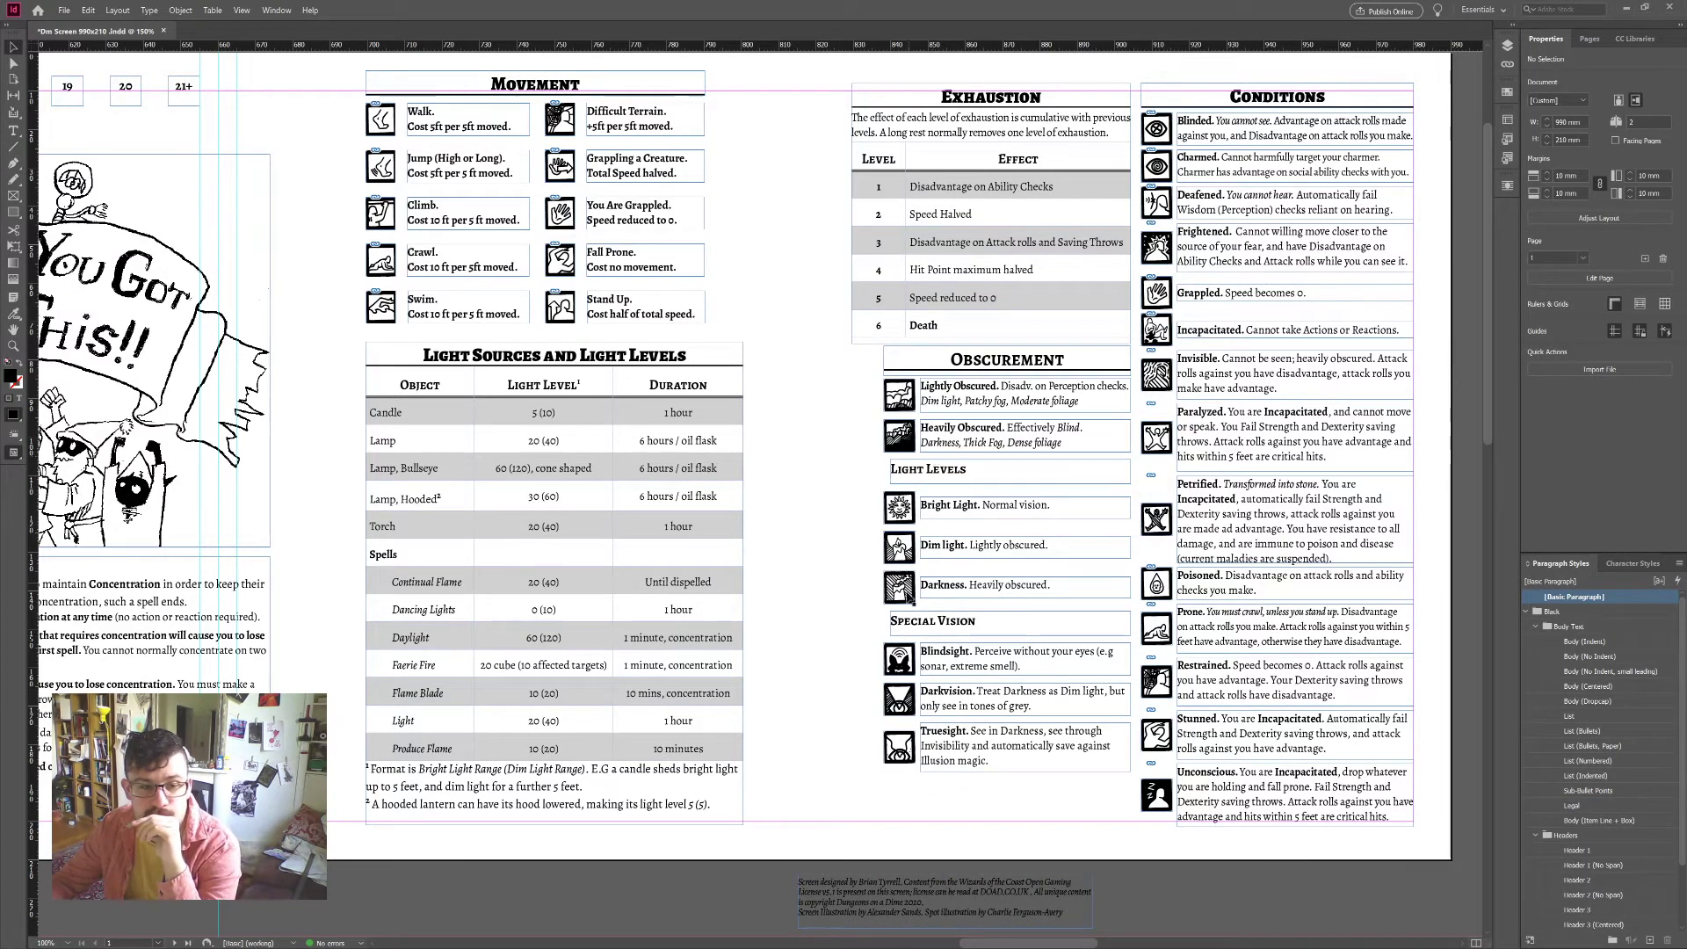
scroll(857, 687, "down", 10)
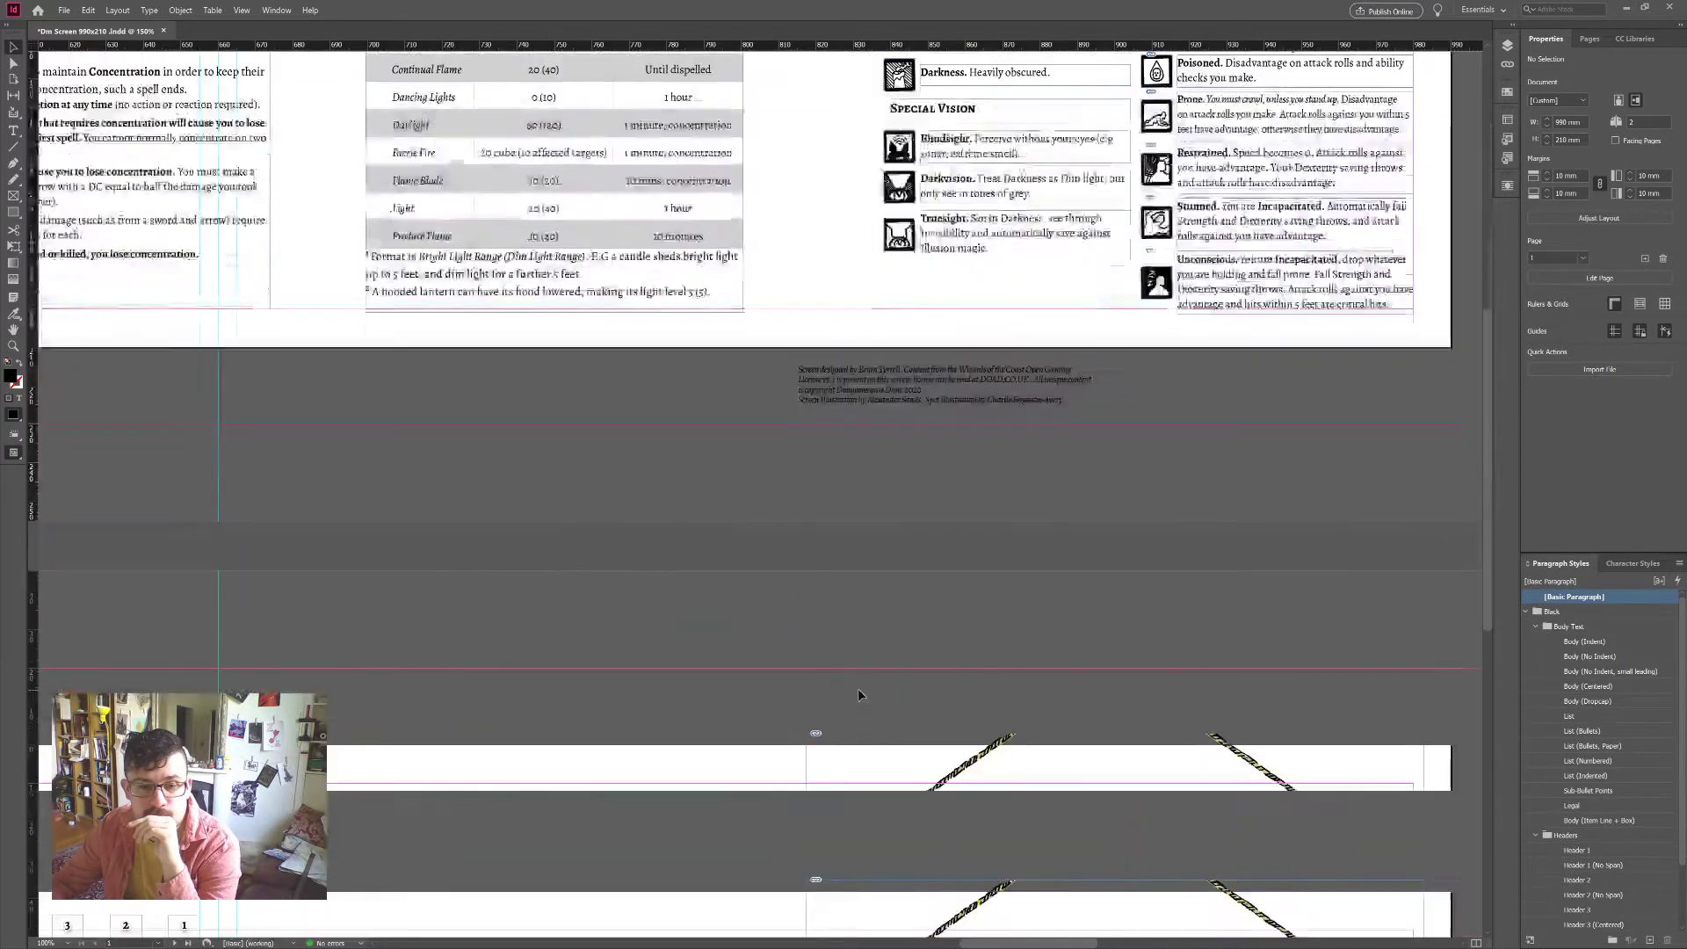
scroll(929, 805, "down", 1)
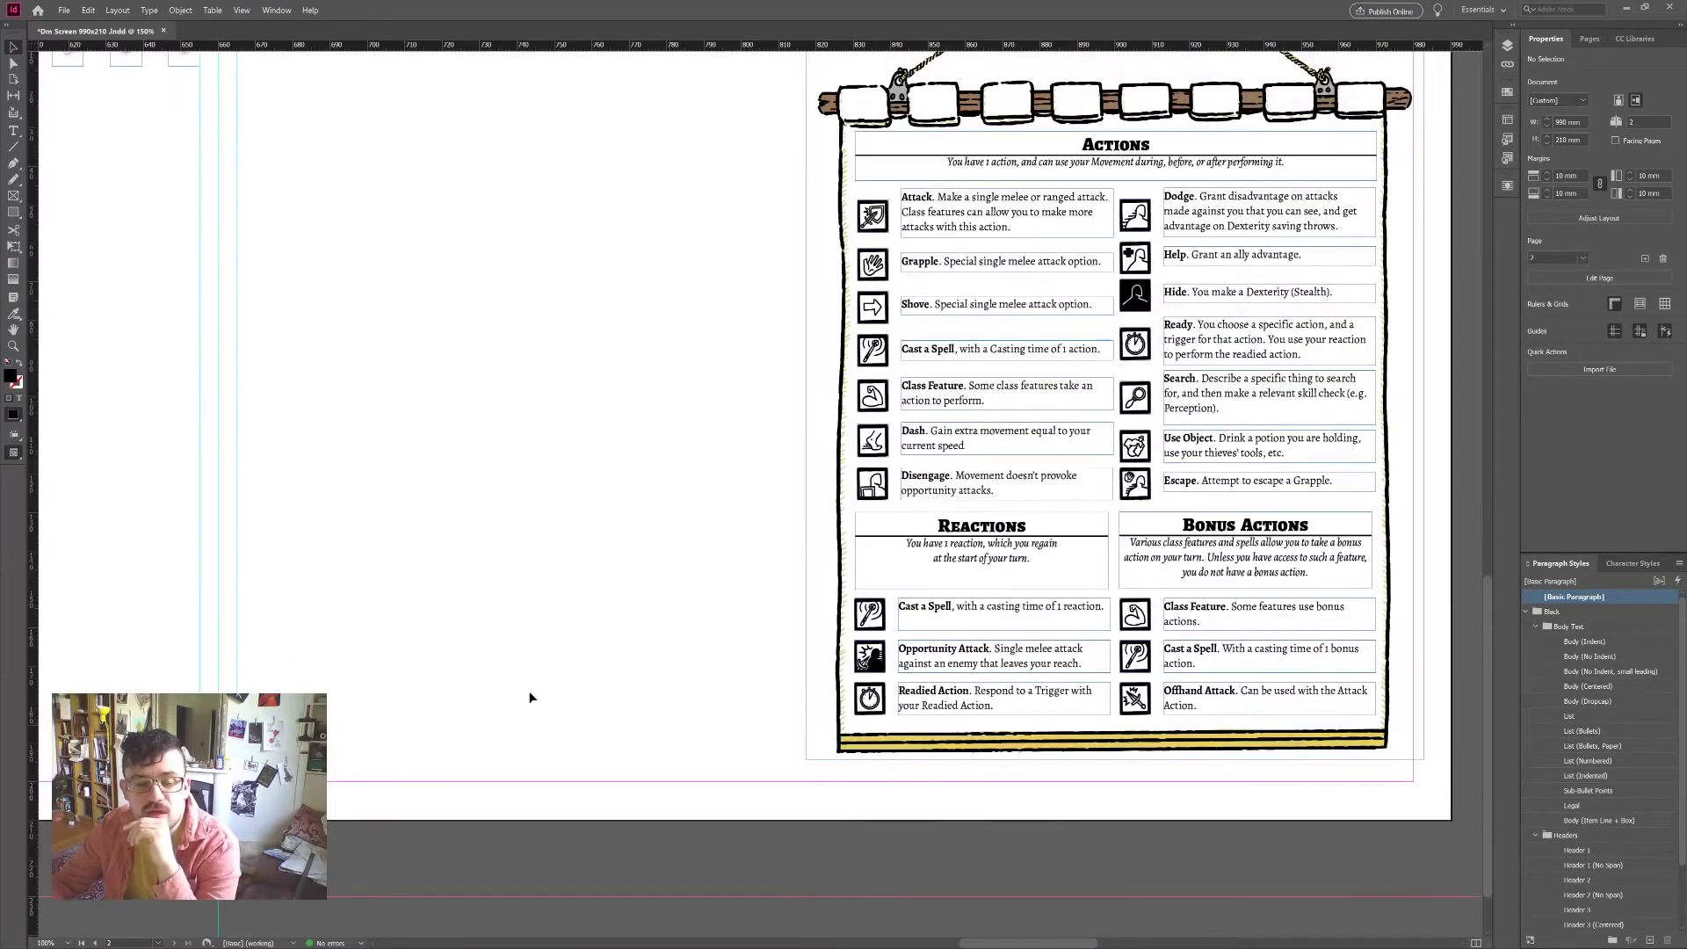
scroll(576, 576, "down", 1)
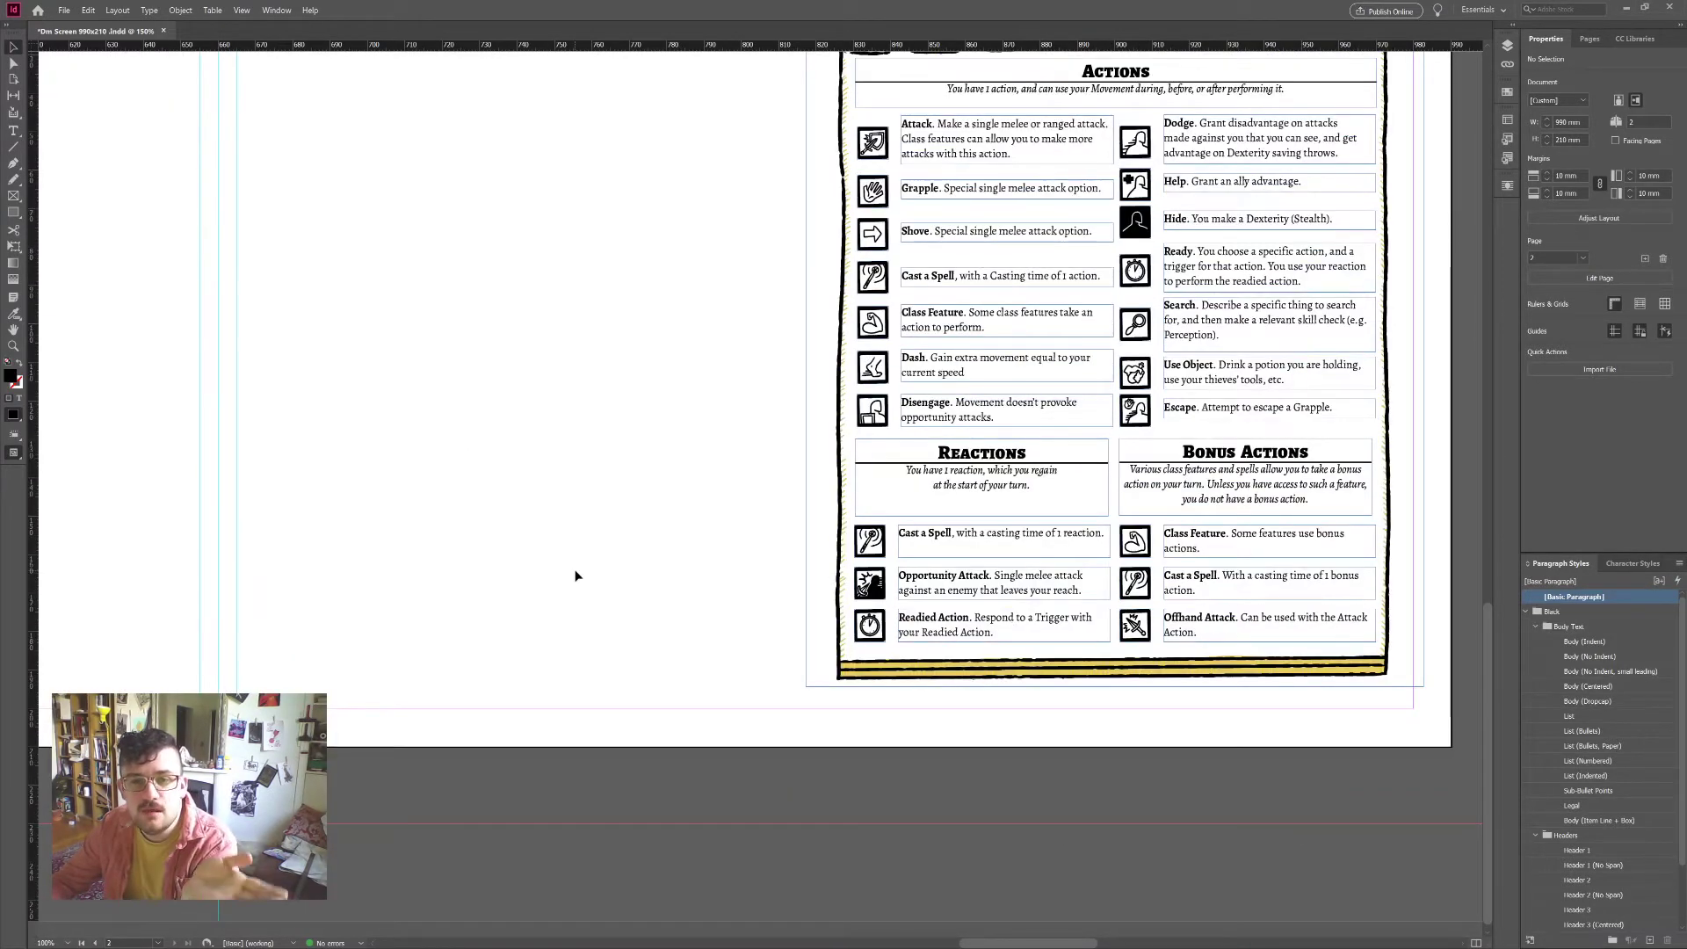
scroll(576, 575, "up", 1)
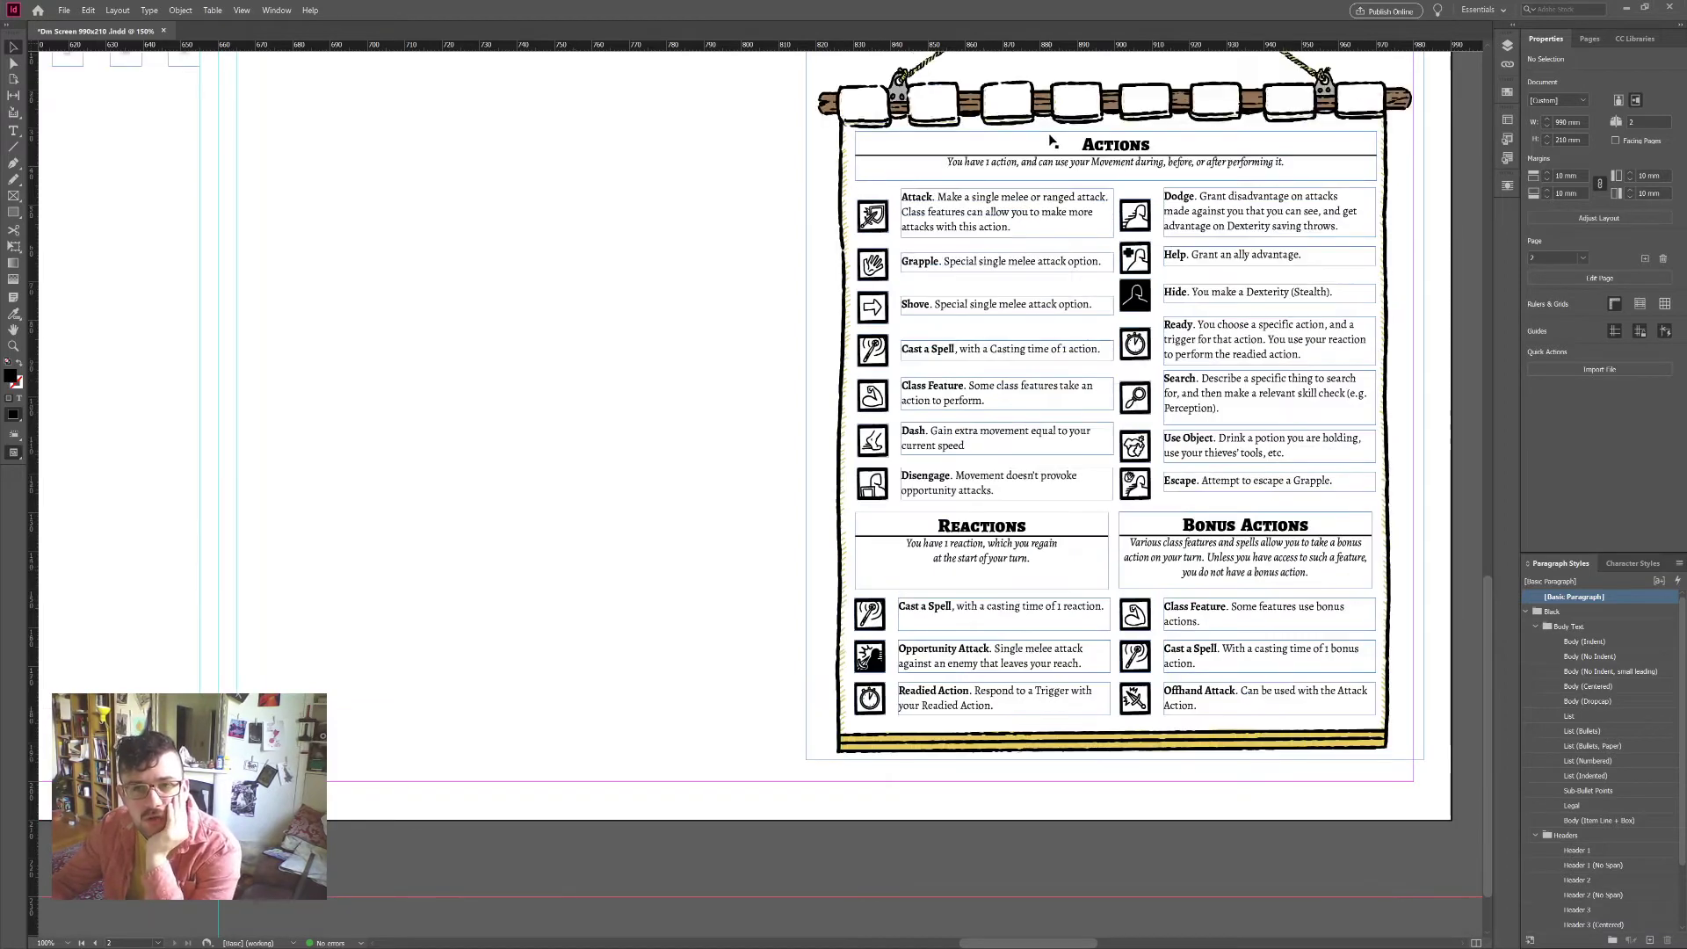
scroll(1059, 705, "up", 2)
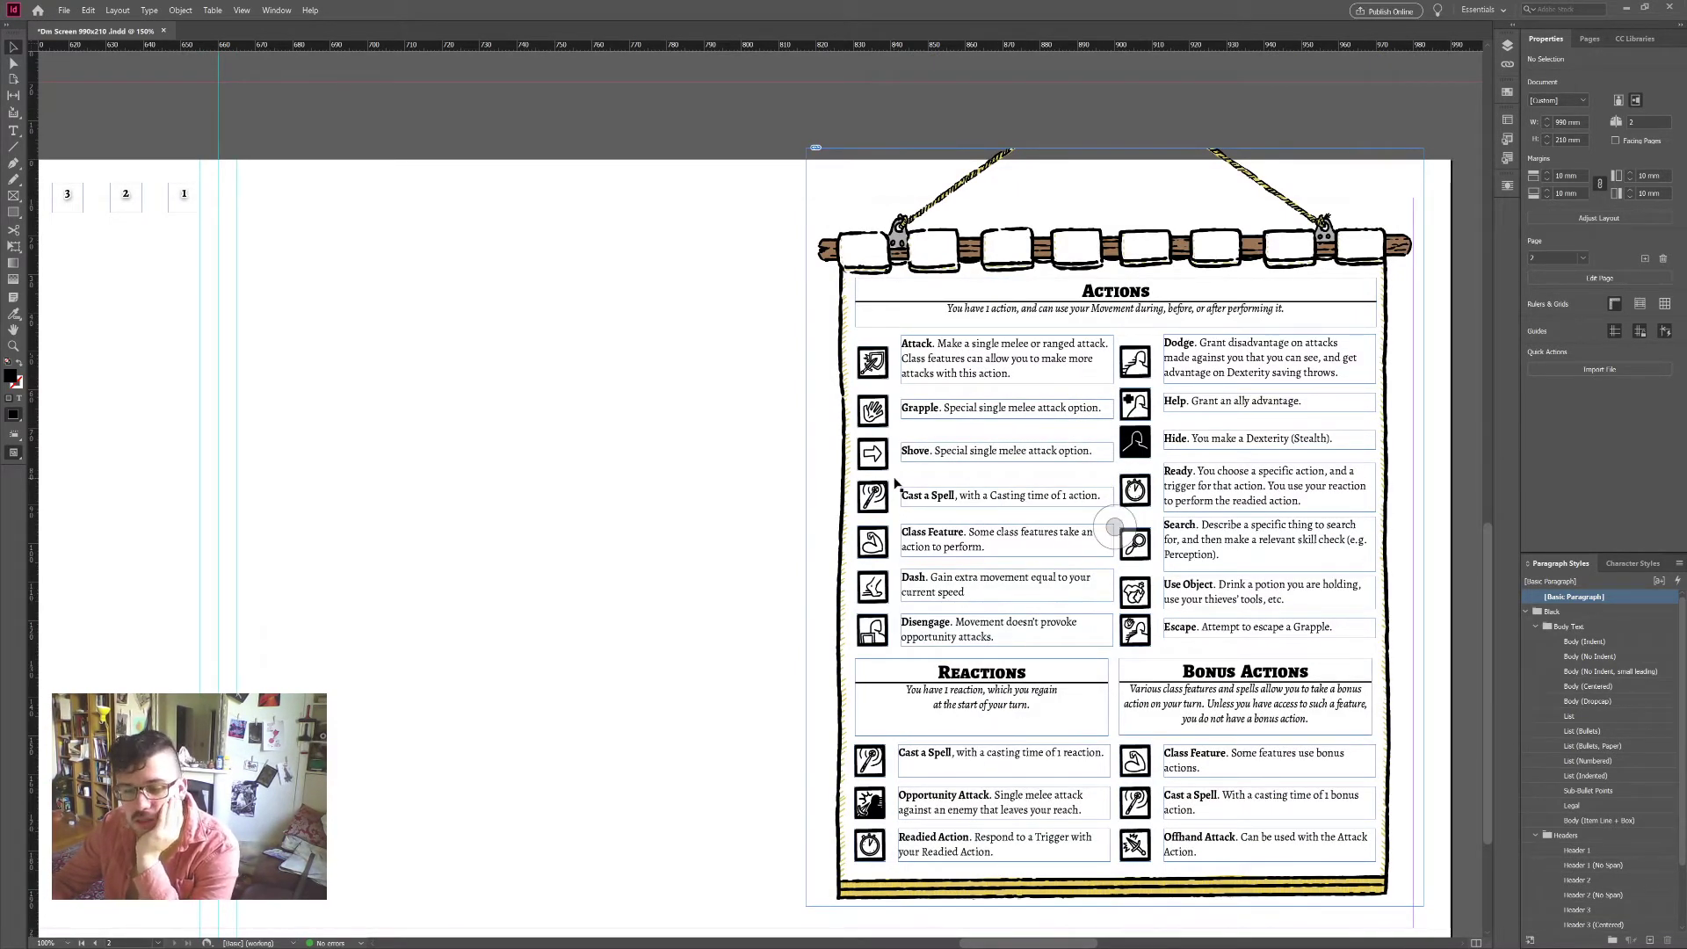
scroll(895, 483, "up", 4)
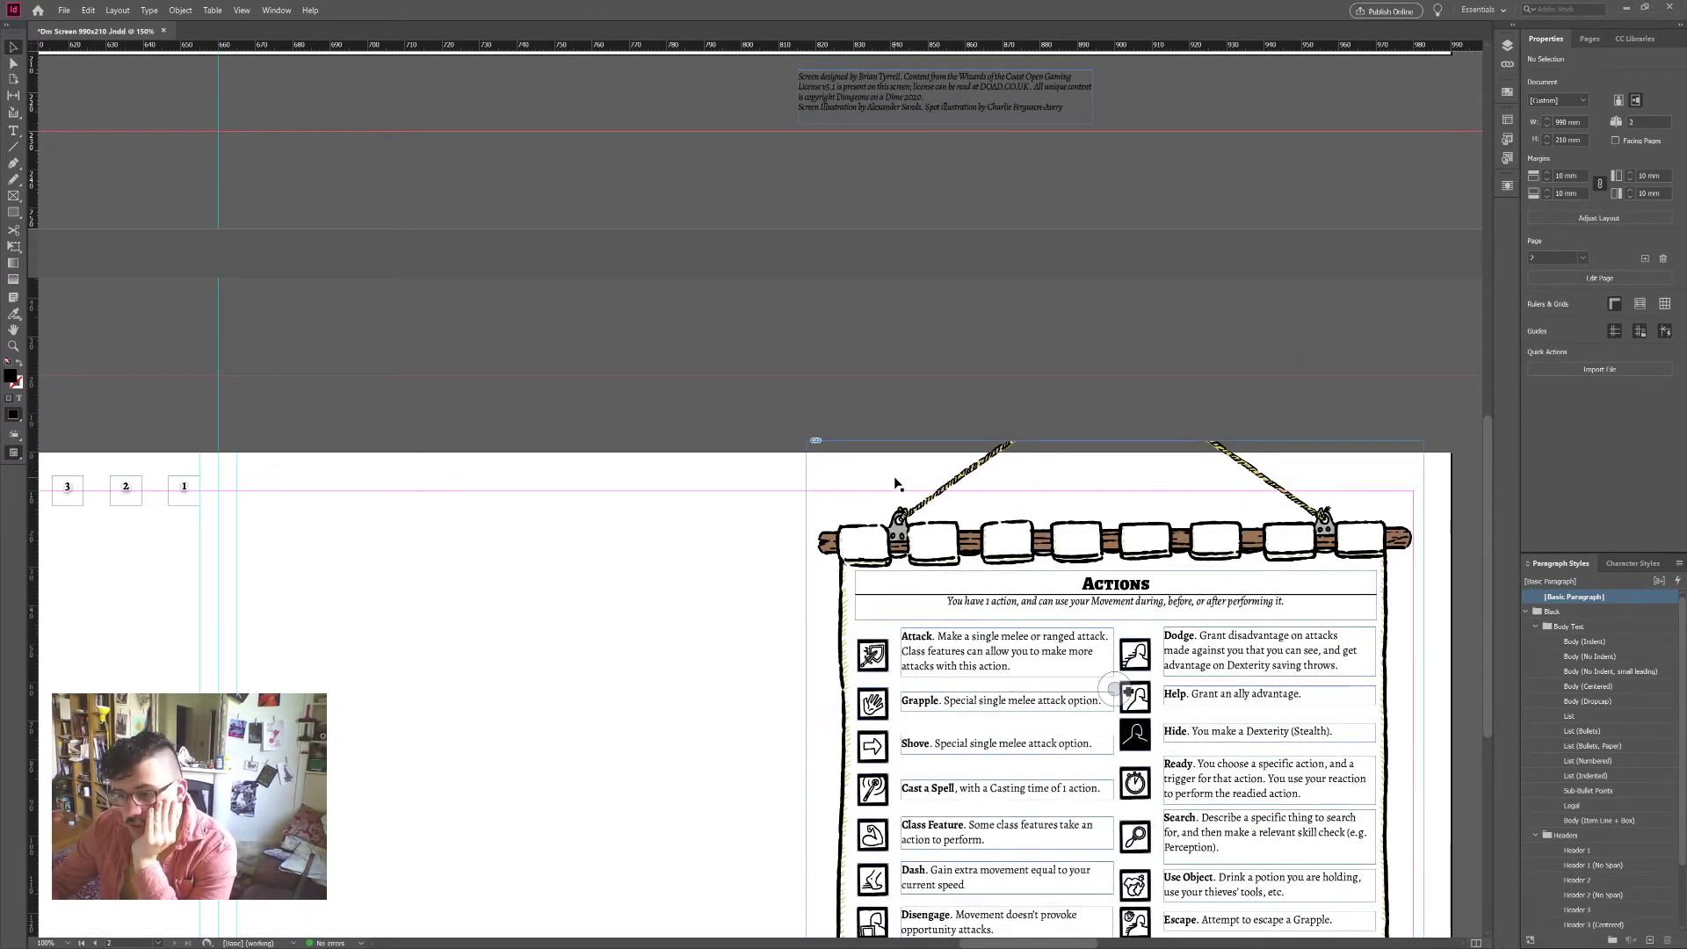
scroll(895, 482, "up", 9)
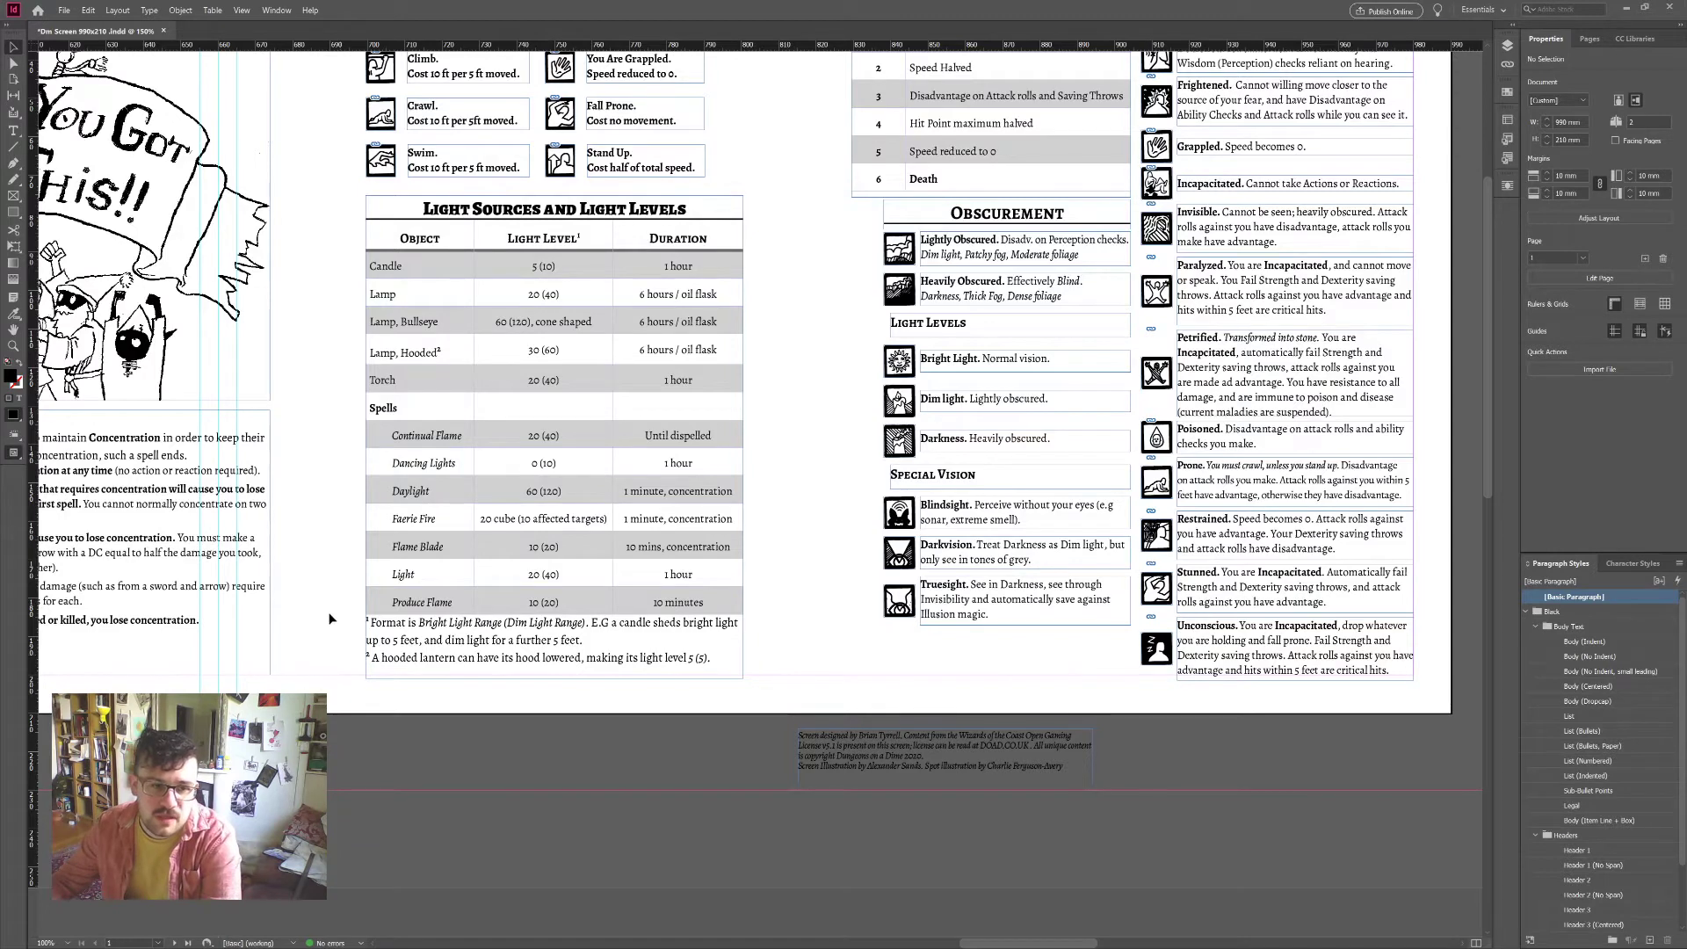
scroll(315, 666, "up", 2)
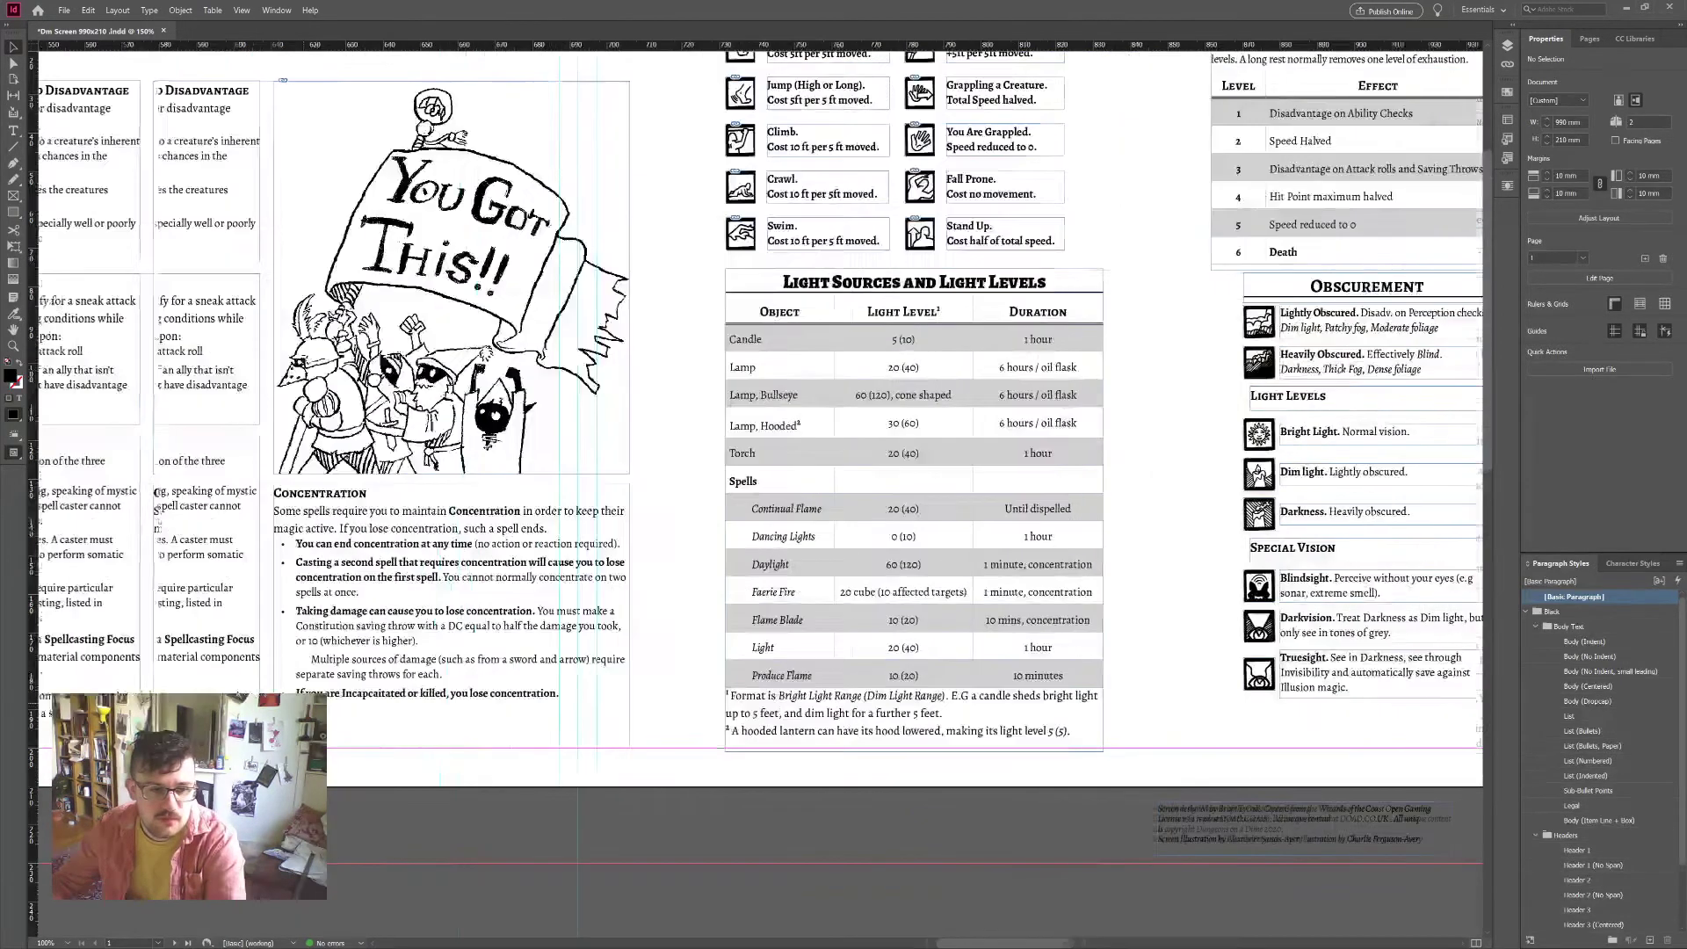
scroll(637, 714, "left", 5)
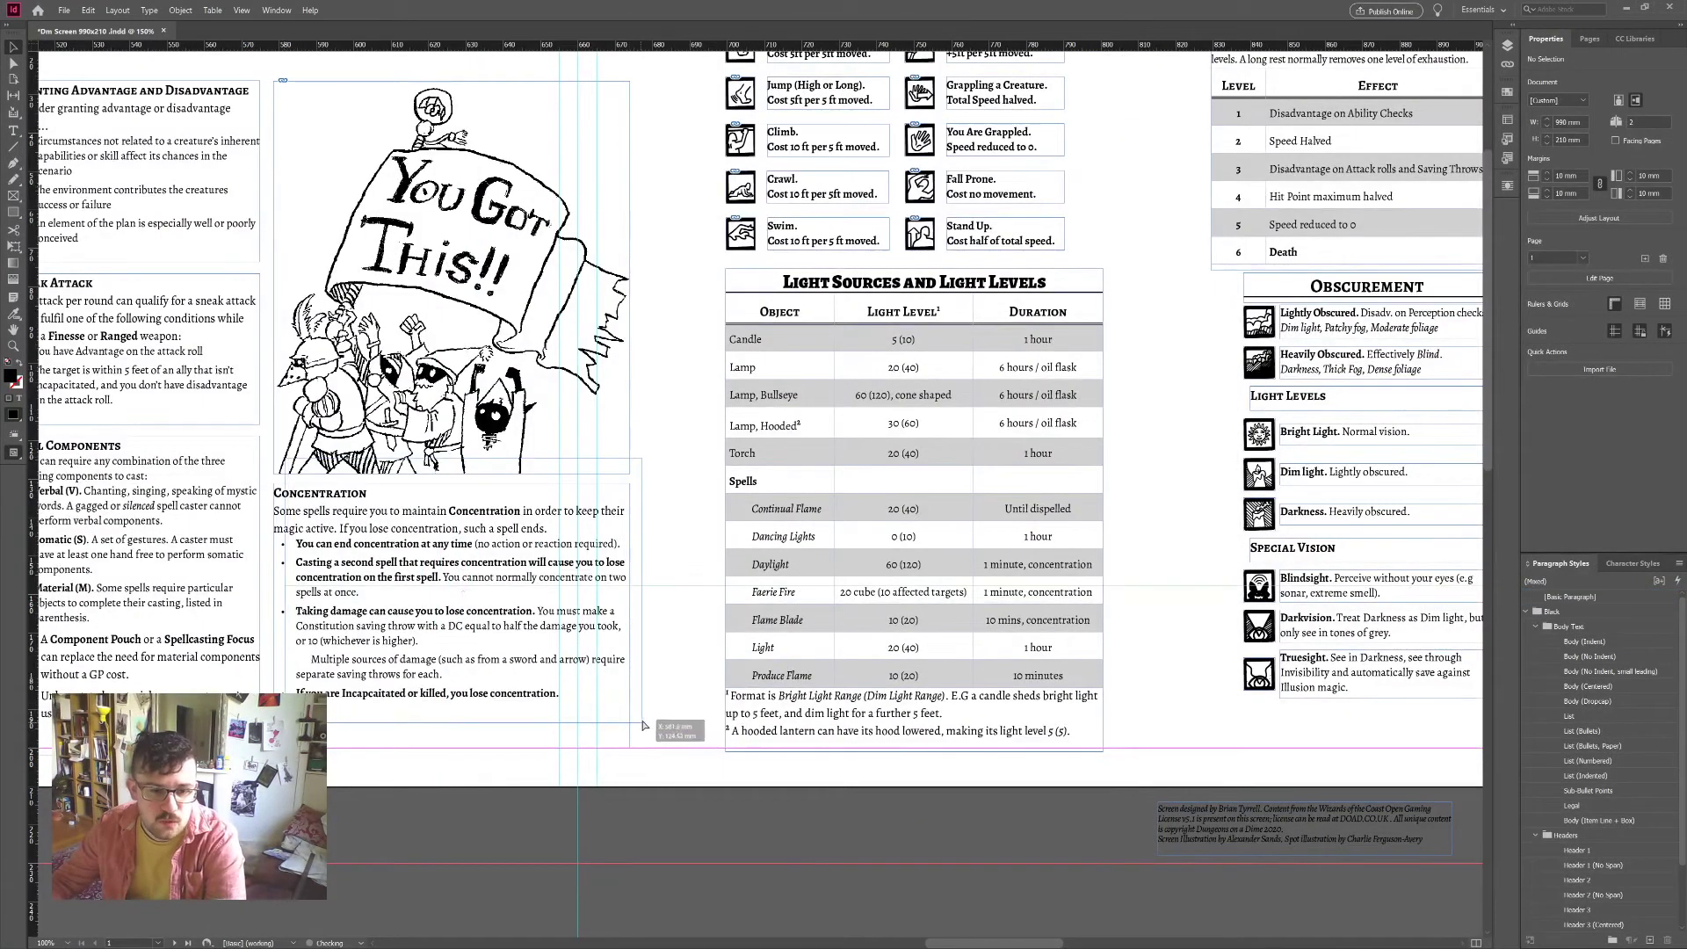
left_click(626, 729)
left_click_drag(661, 770, 646, 571)
left_click_drag(636, 601, 631, 653)
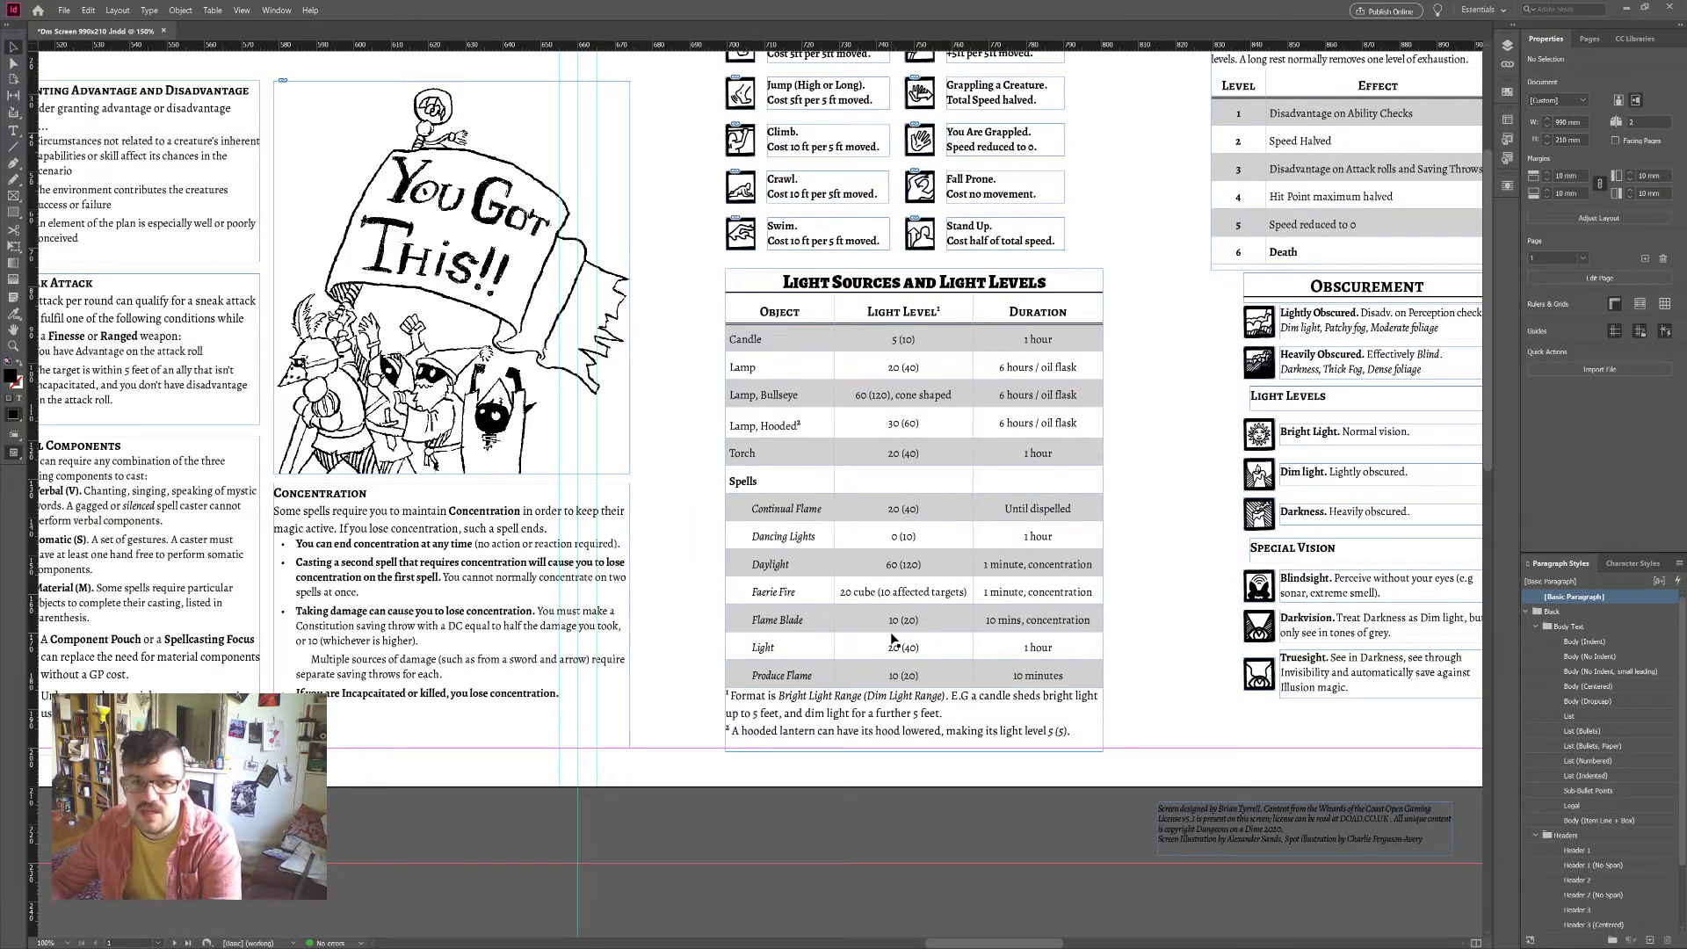
scroll(1096, 615, "right", 2)
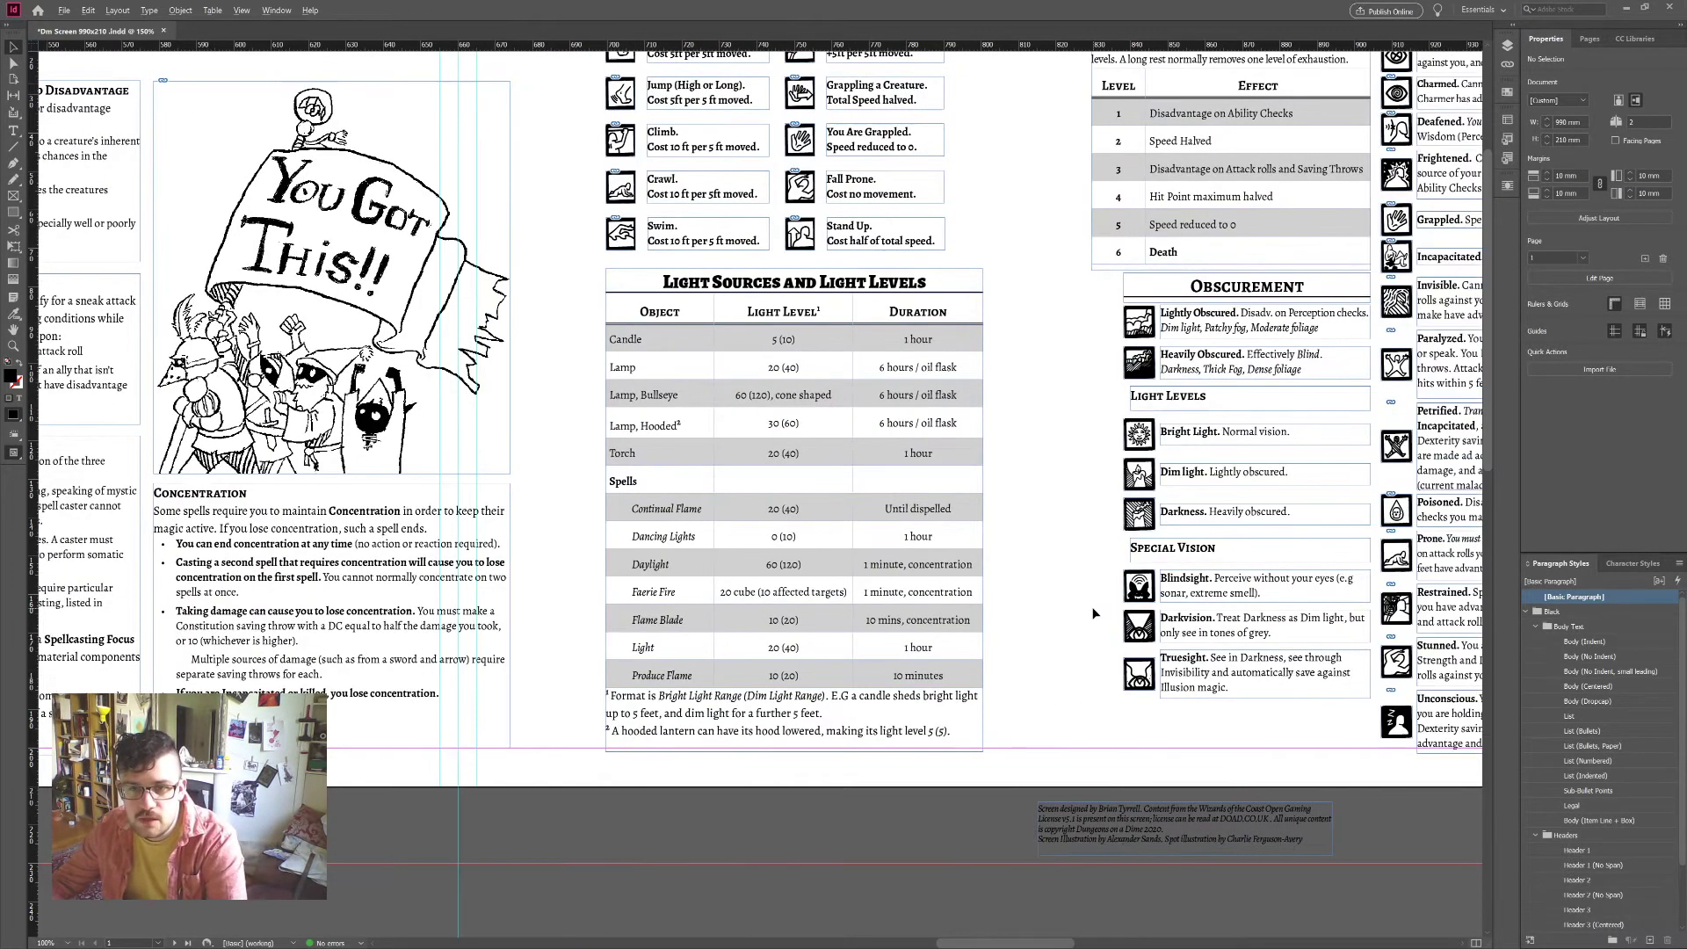
key("ctrl+minus")
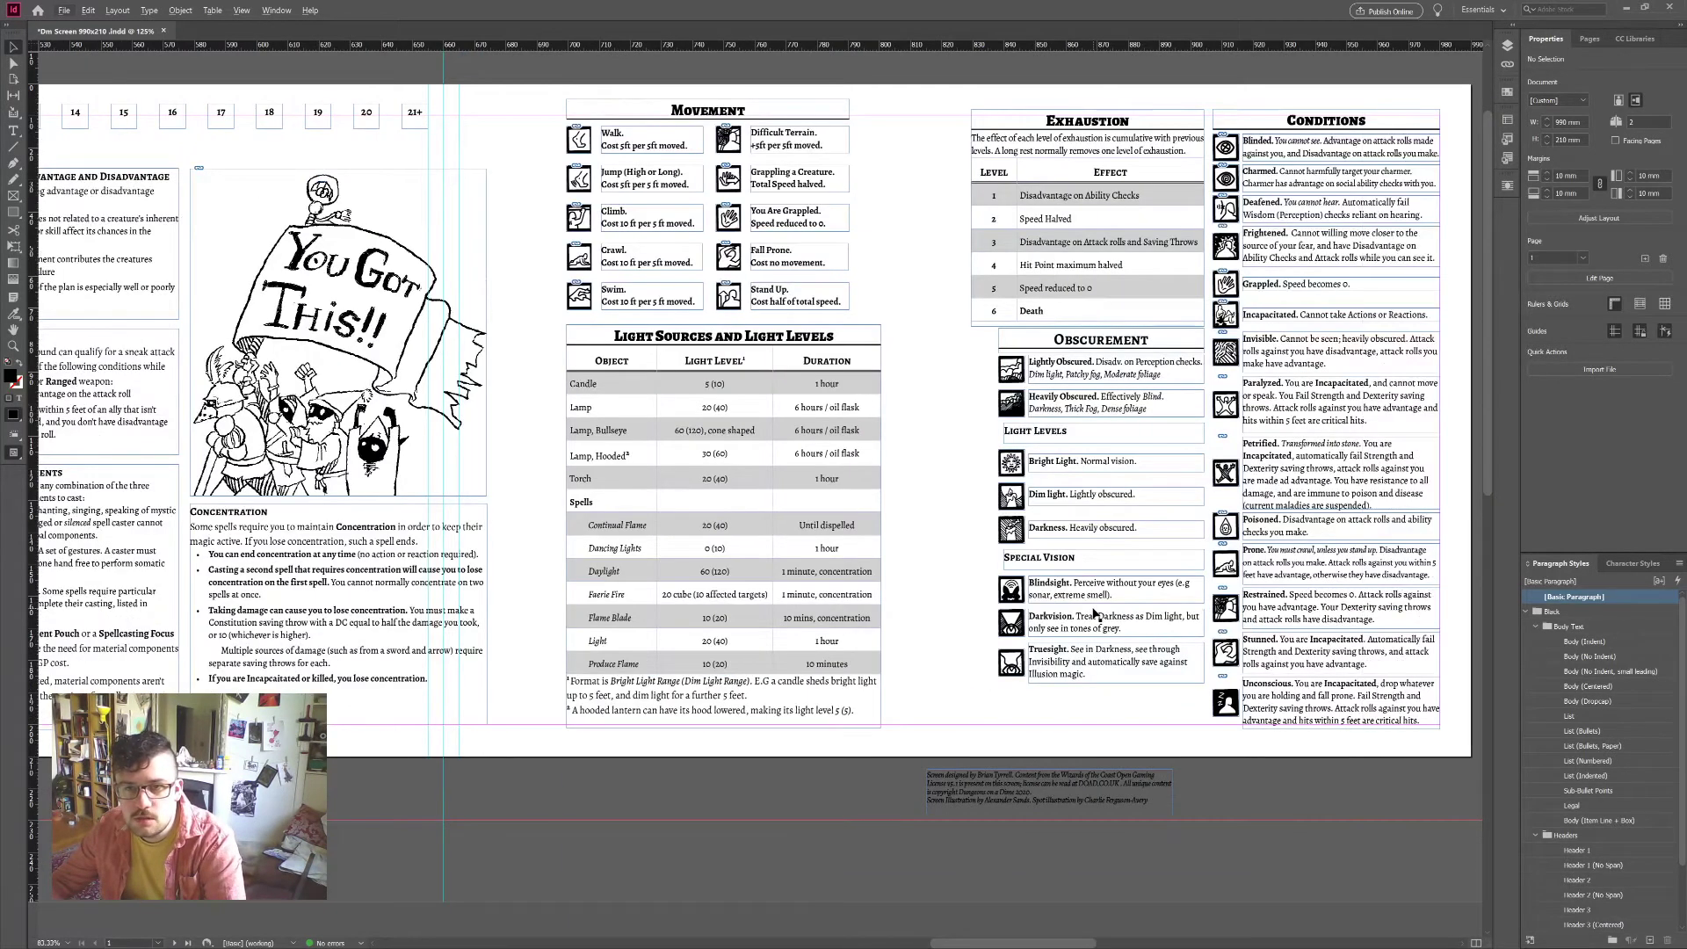
scroll(1094, 612, "right", 2)
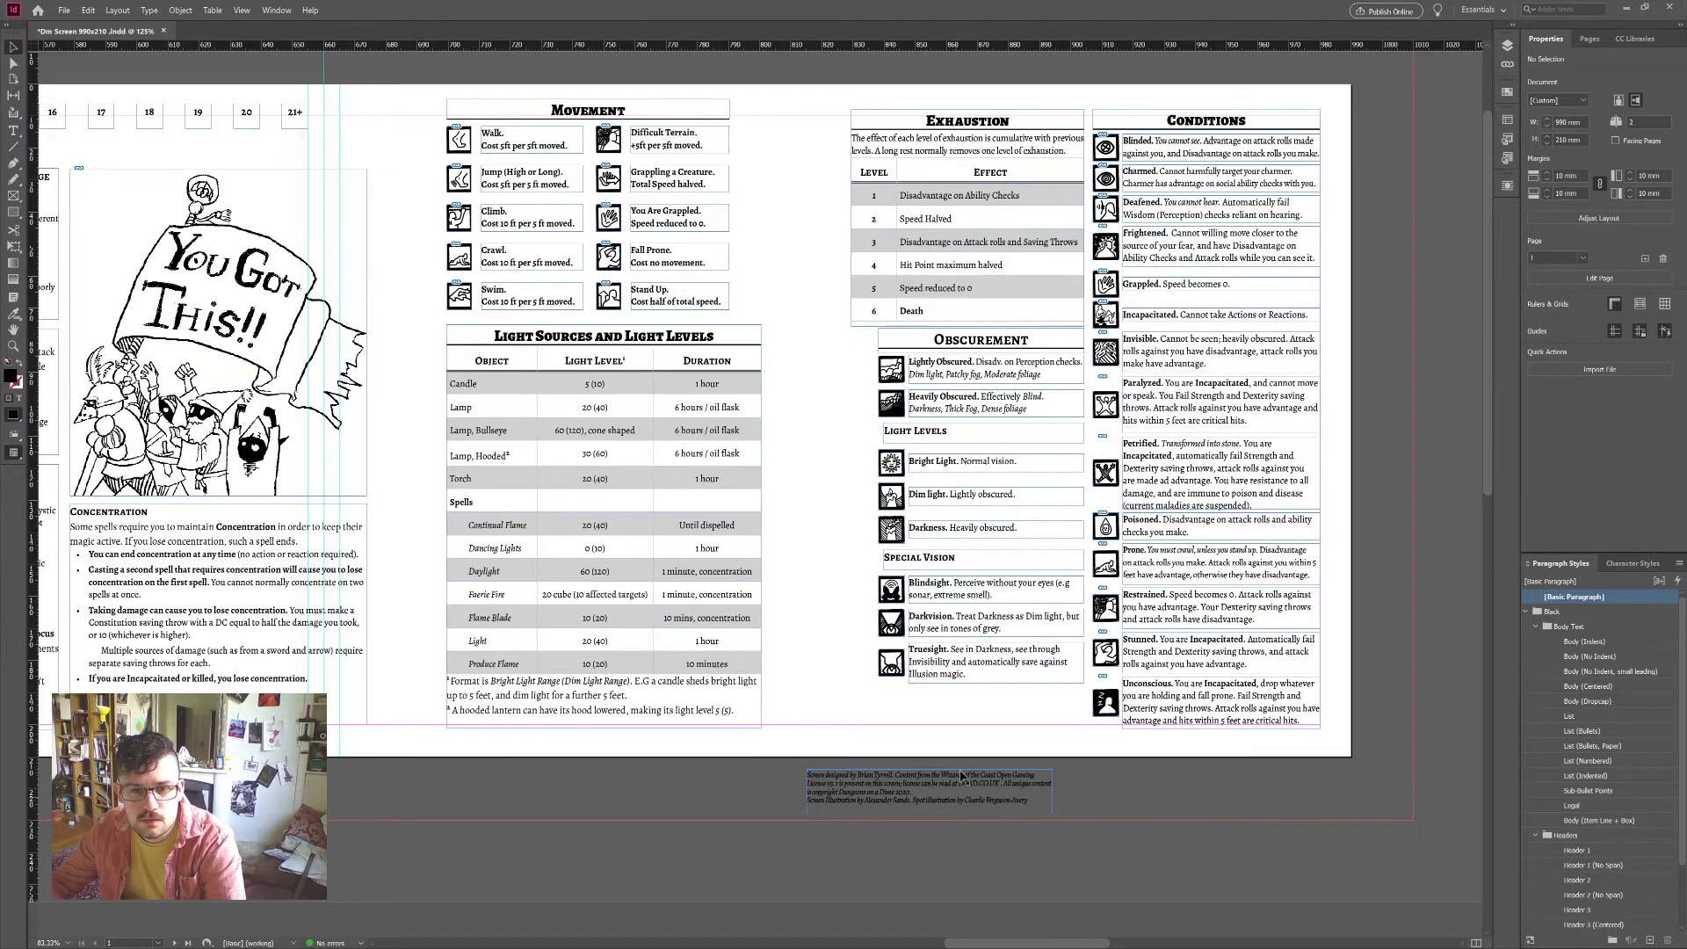
scroll(962, 777, "up", 1)
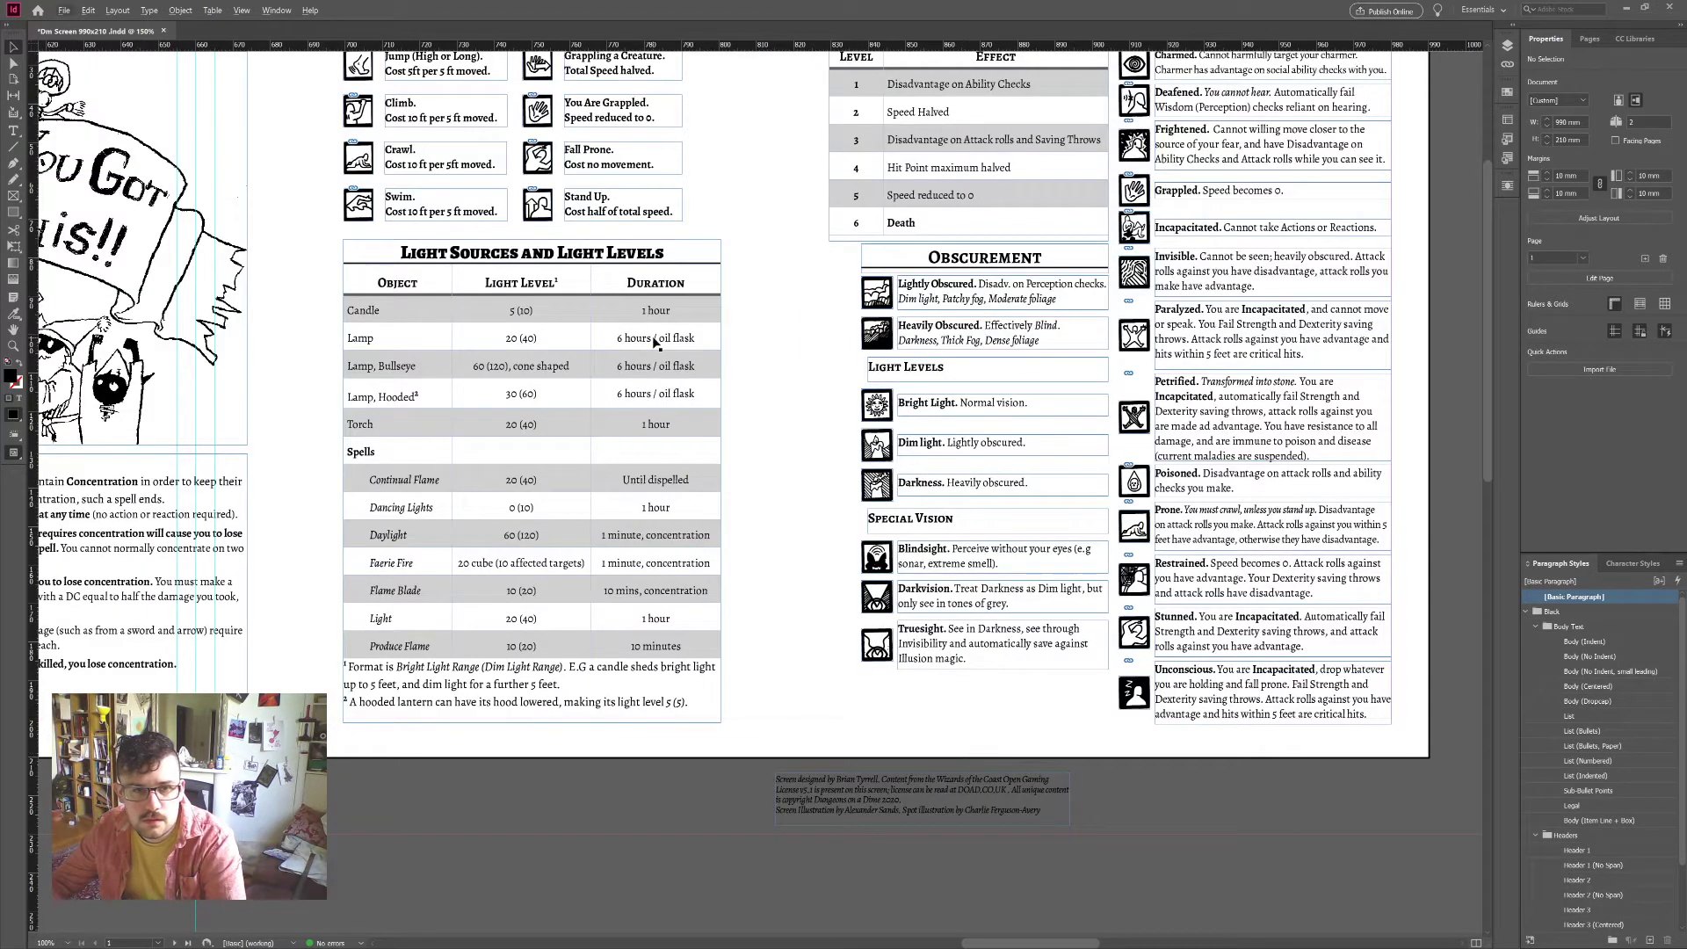
Step: Shift the Light Sources table right, then nudge it one step back left
left_click_drag(699, 429, 824, 432)
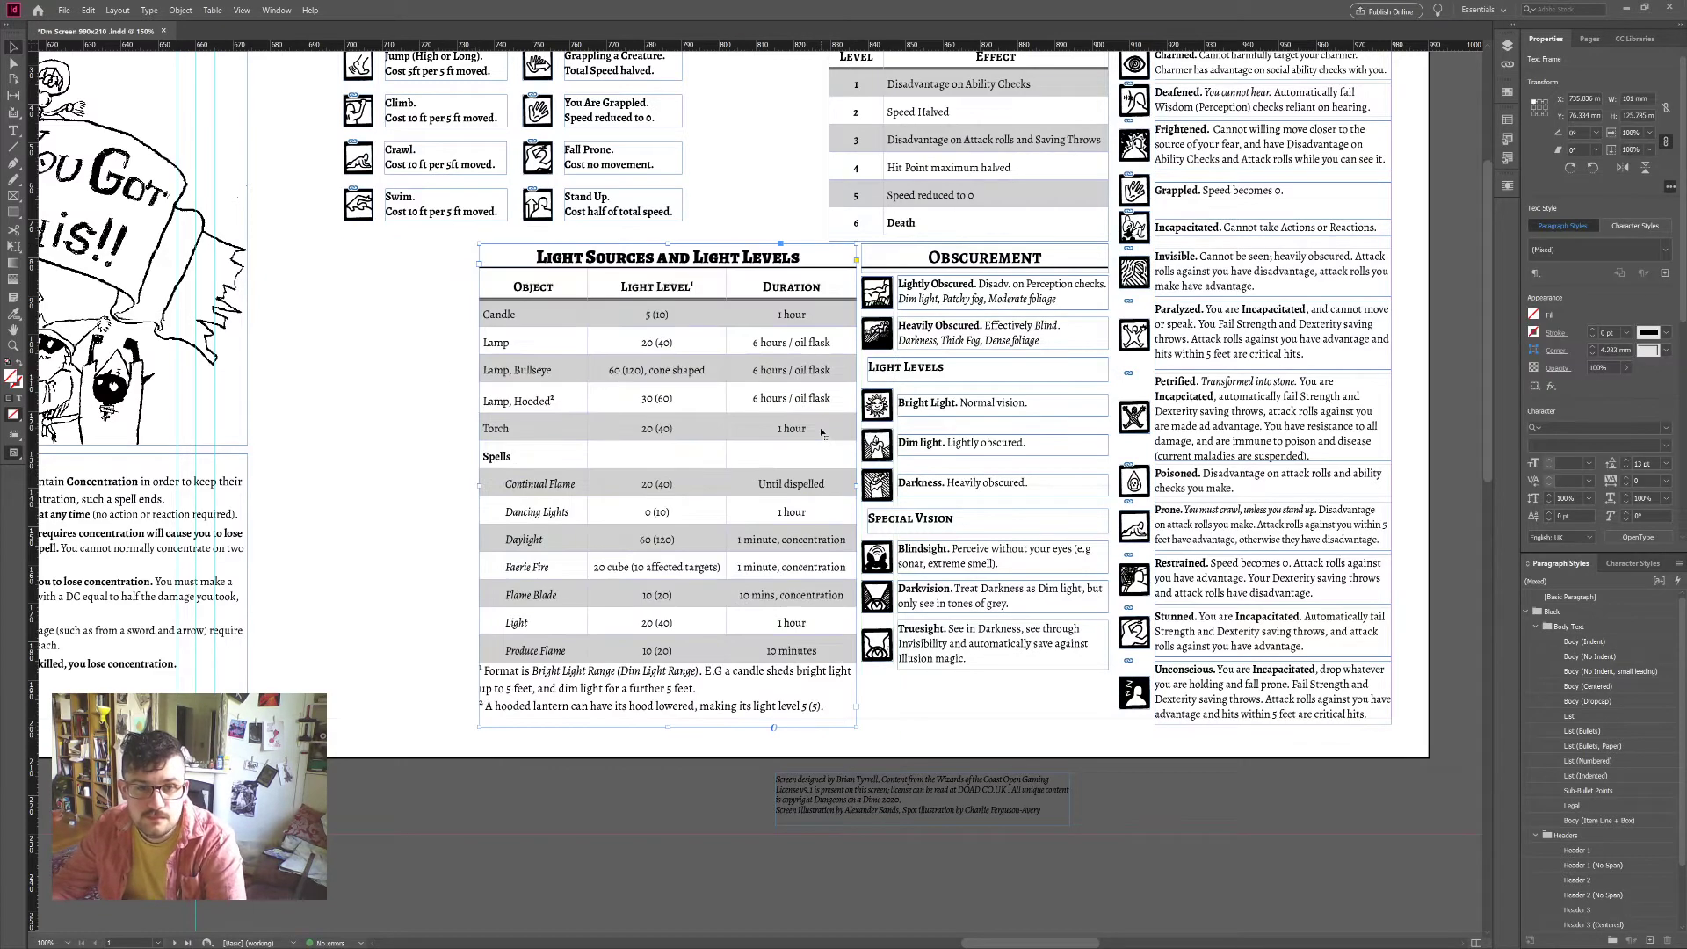
scroll(822, 433, "up", 4)
scroll(800, 422, "left", 2)
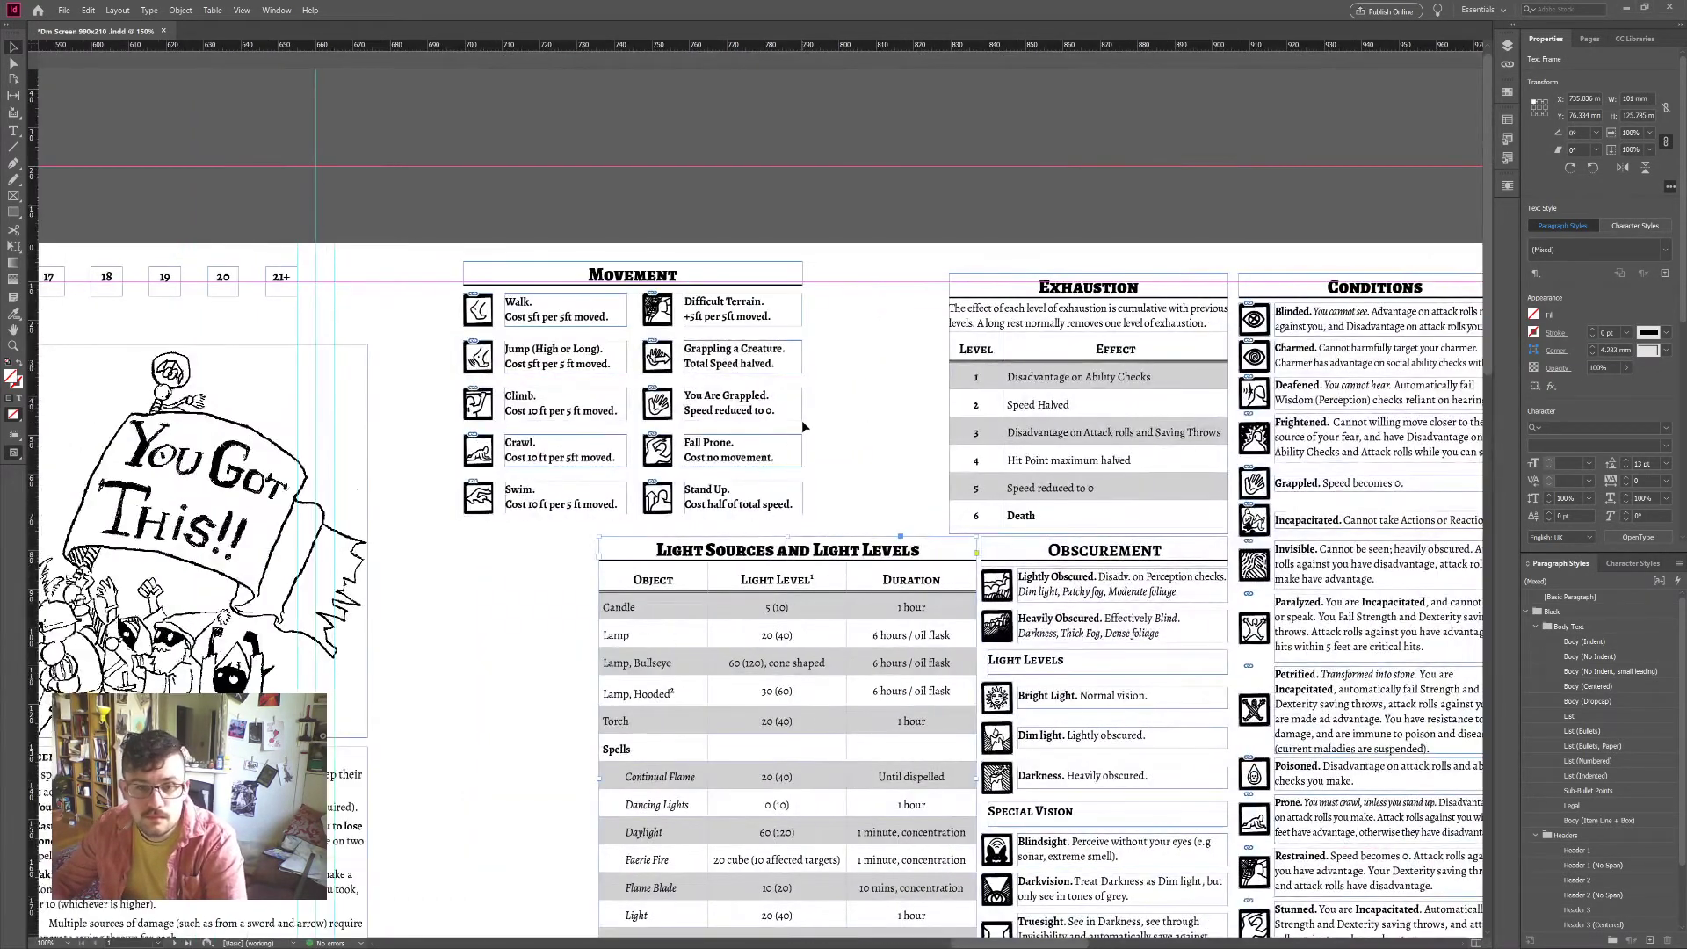
key("Left")
key("Left")
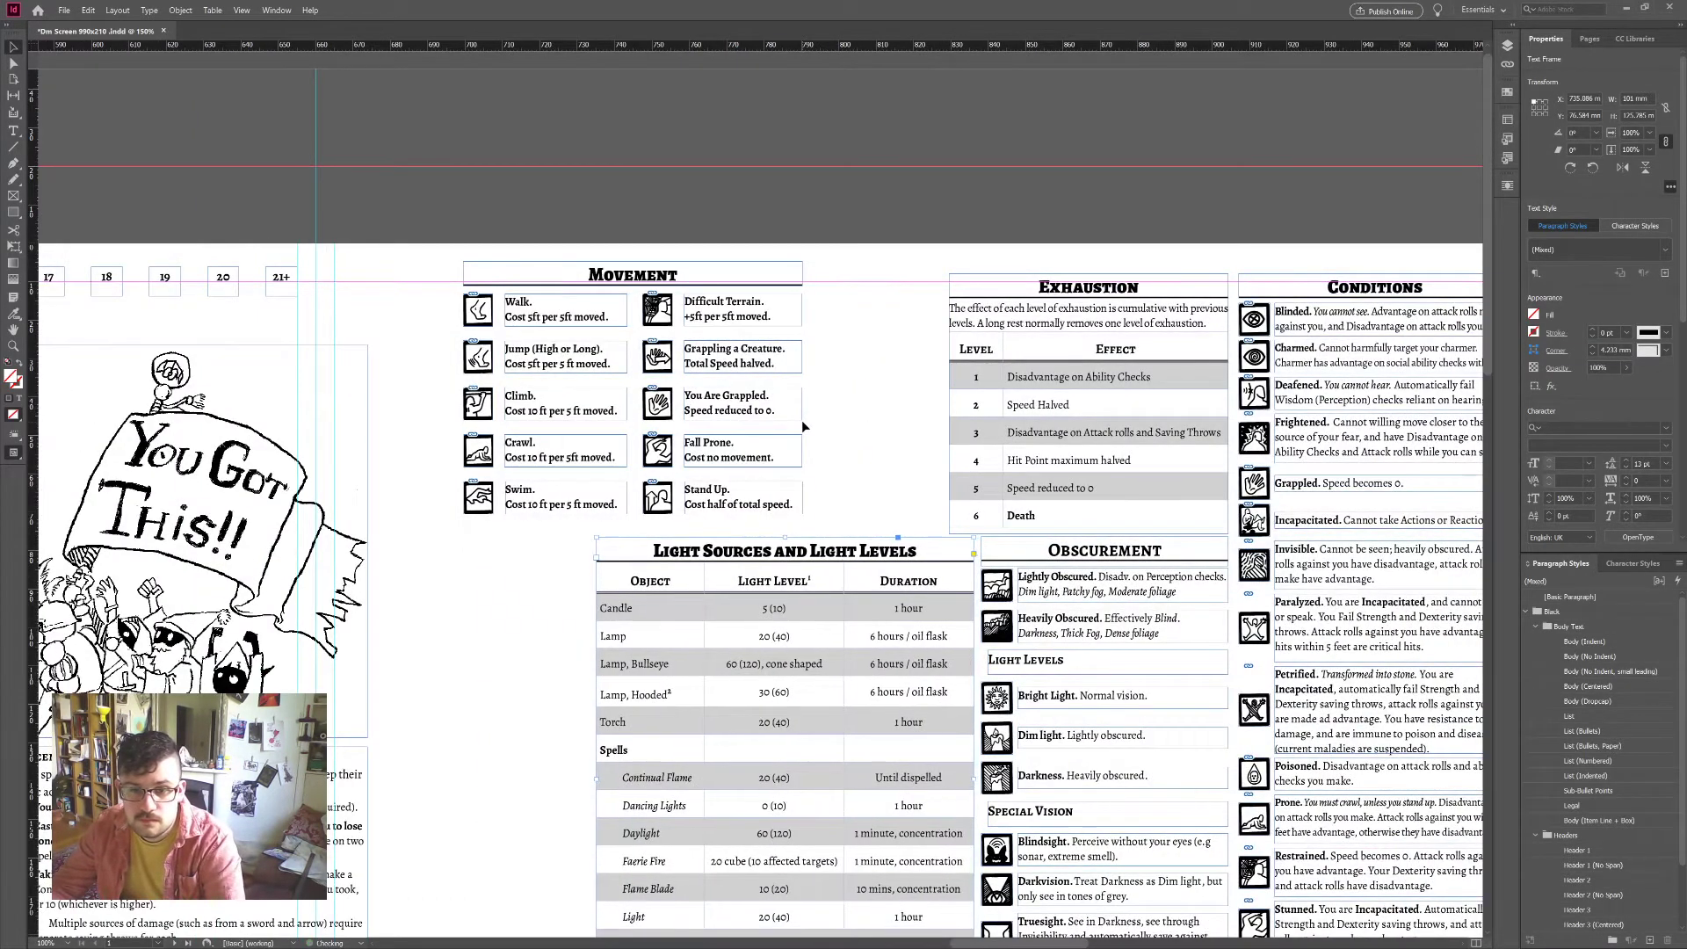
left_click(859, 316)
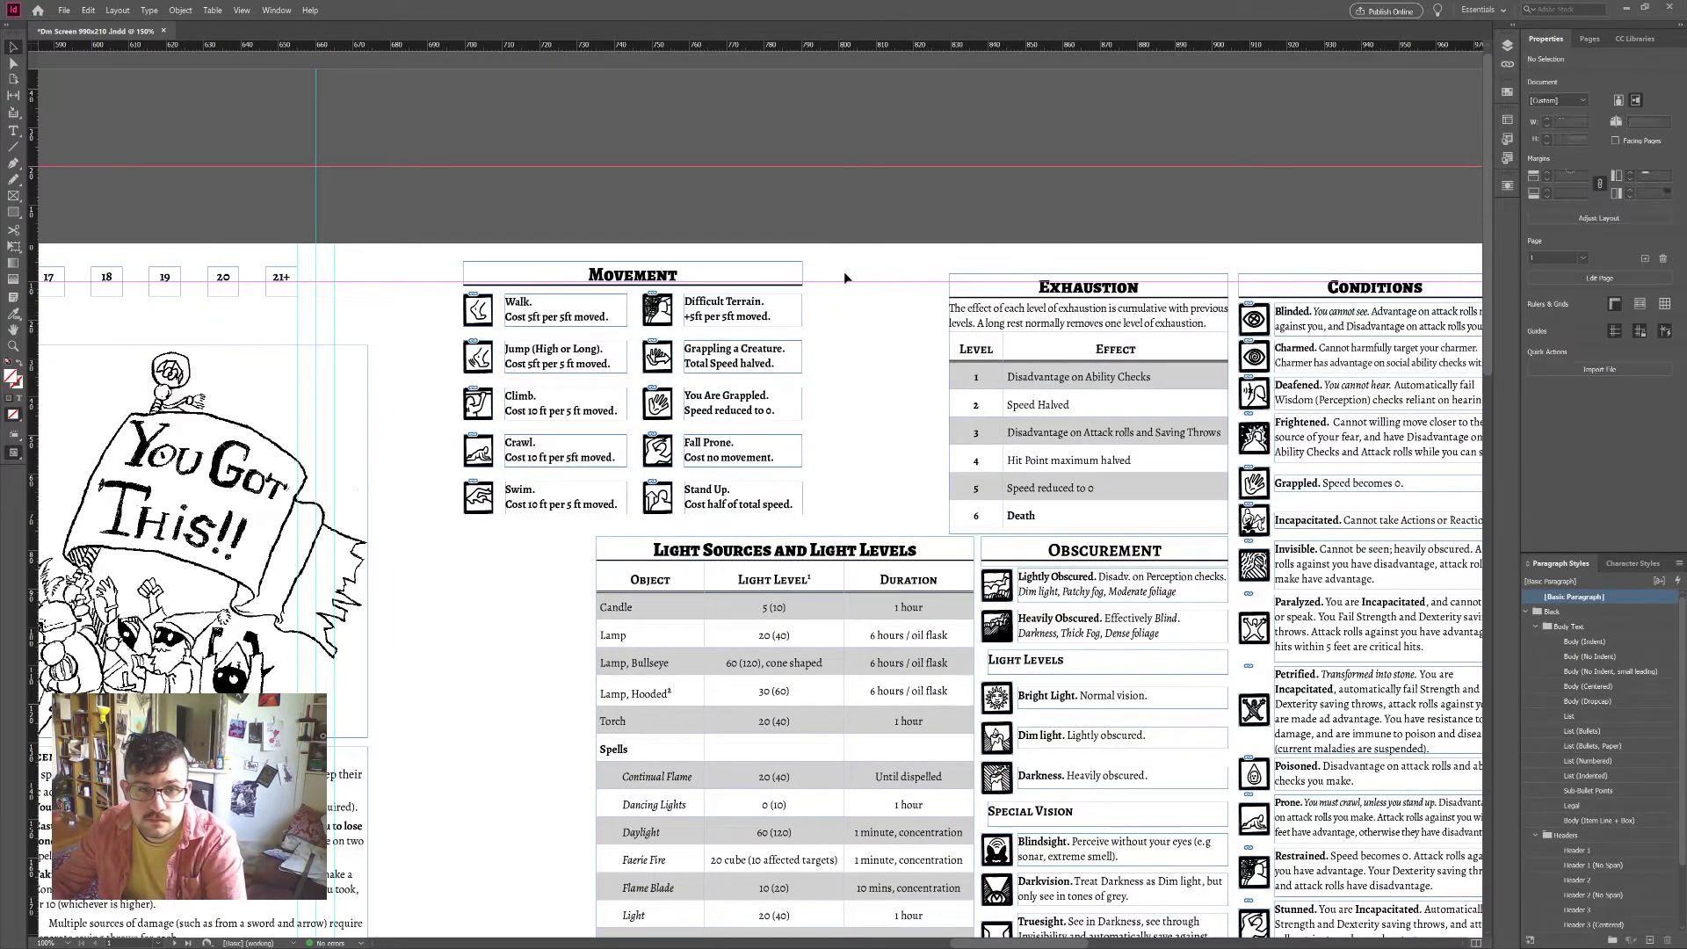
Step: Move the Movement block right above the Light Sources table and zoom out to the spread
left_click_drag(492, 515, 622, 519)
left_click(588, 487)
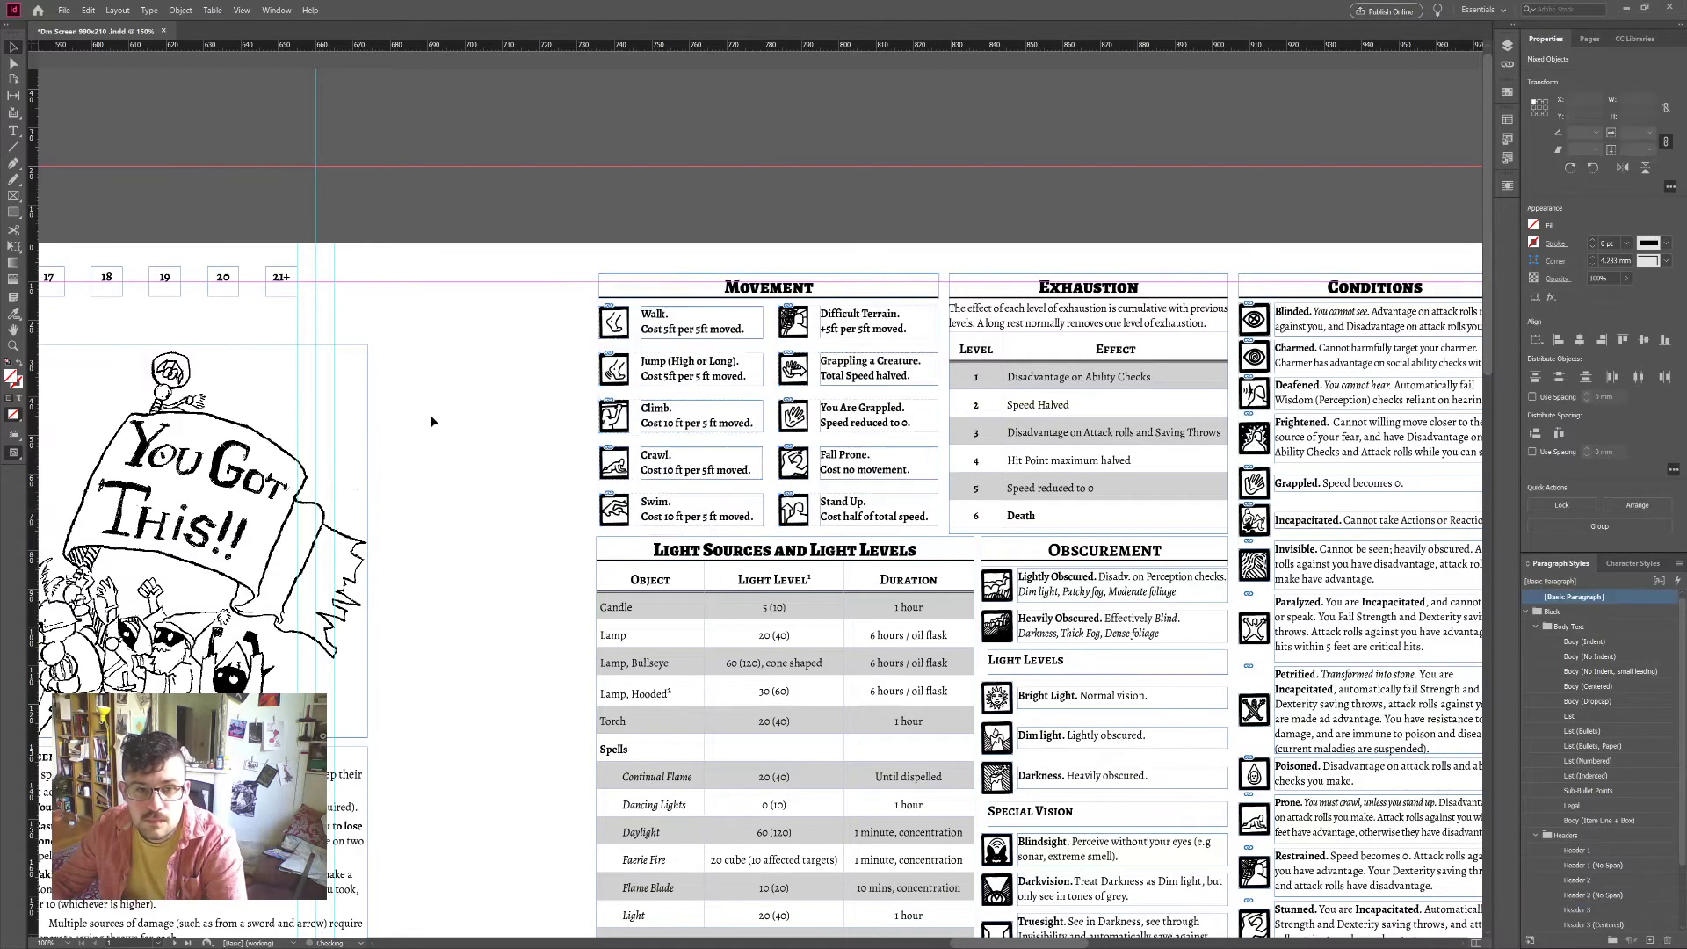
scroll(587, 487, "down", 3)
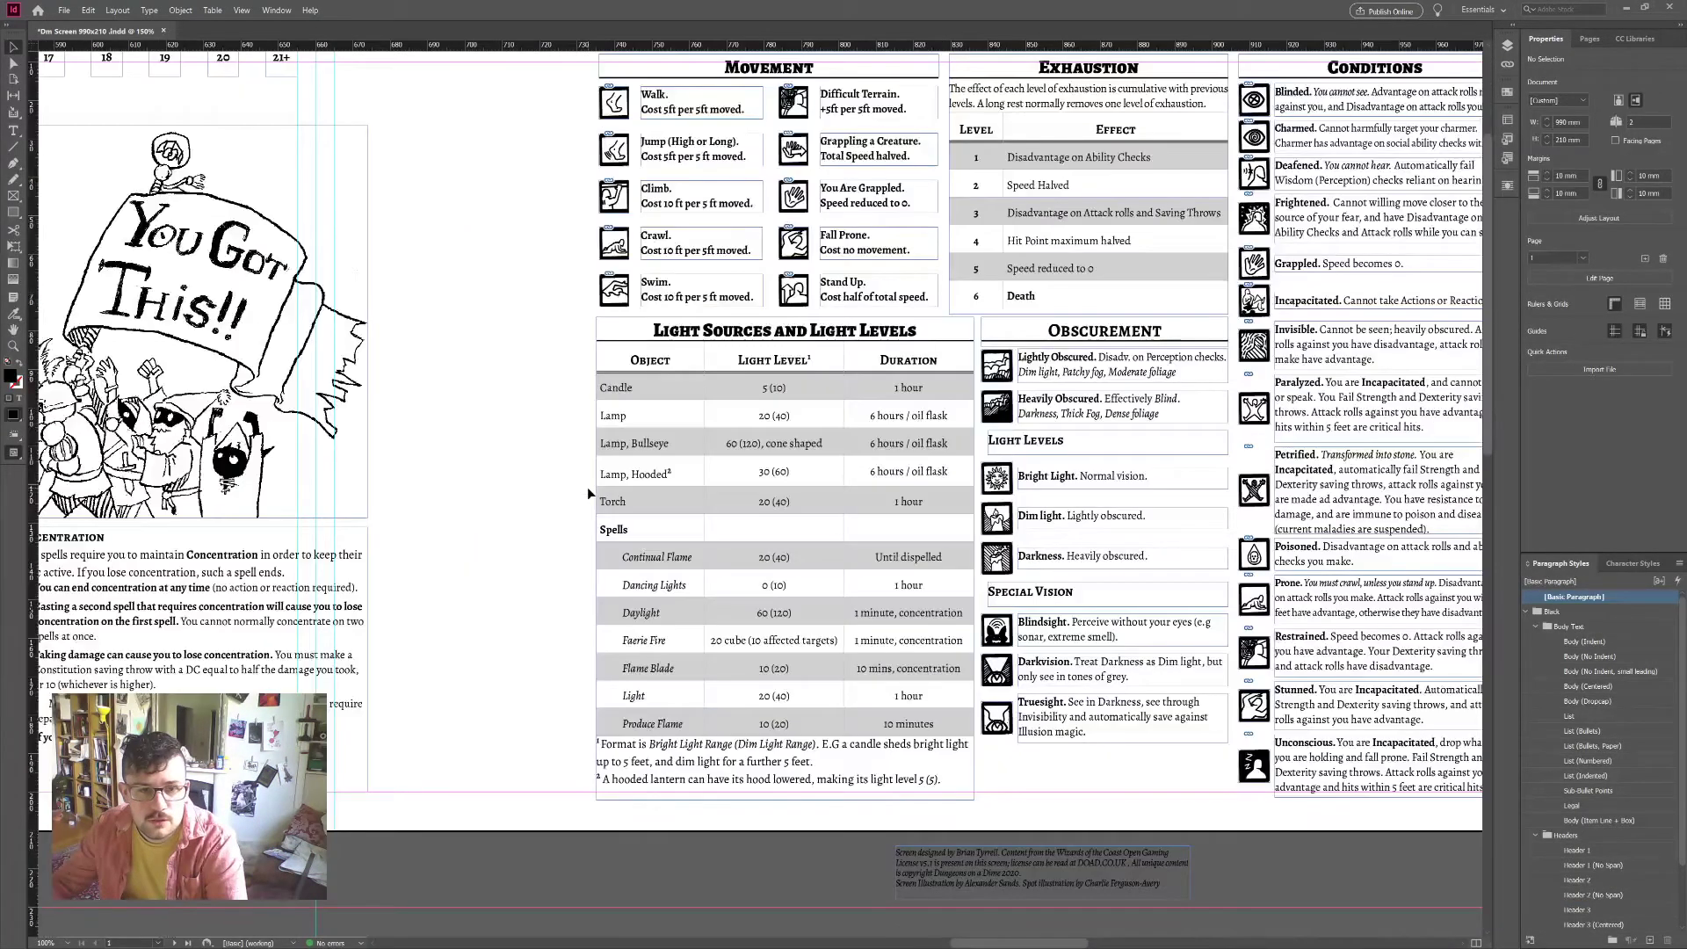
scroll(587, 493, "up", 3)
scroll(668, 499, "down", 3)
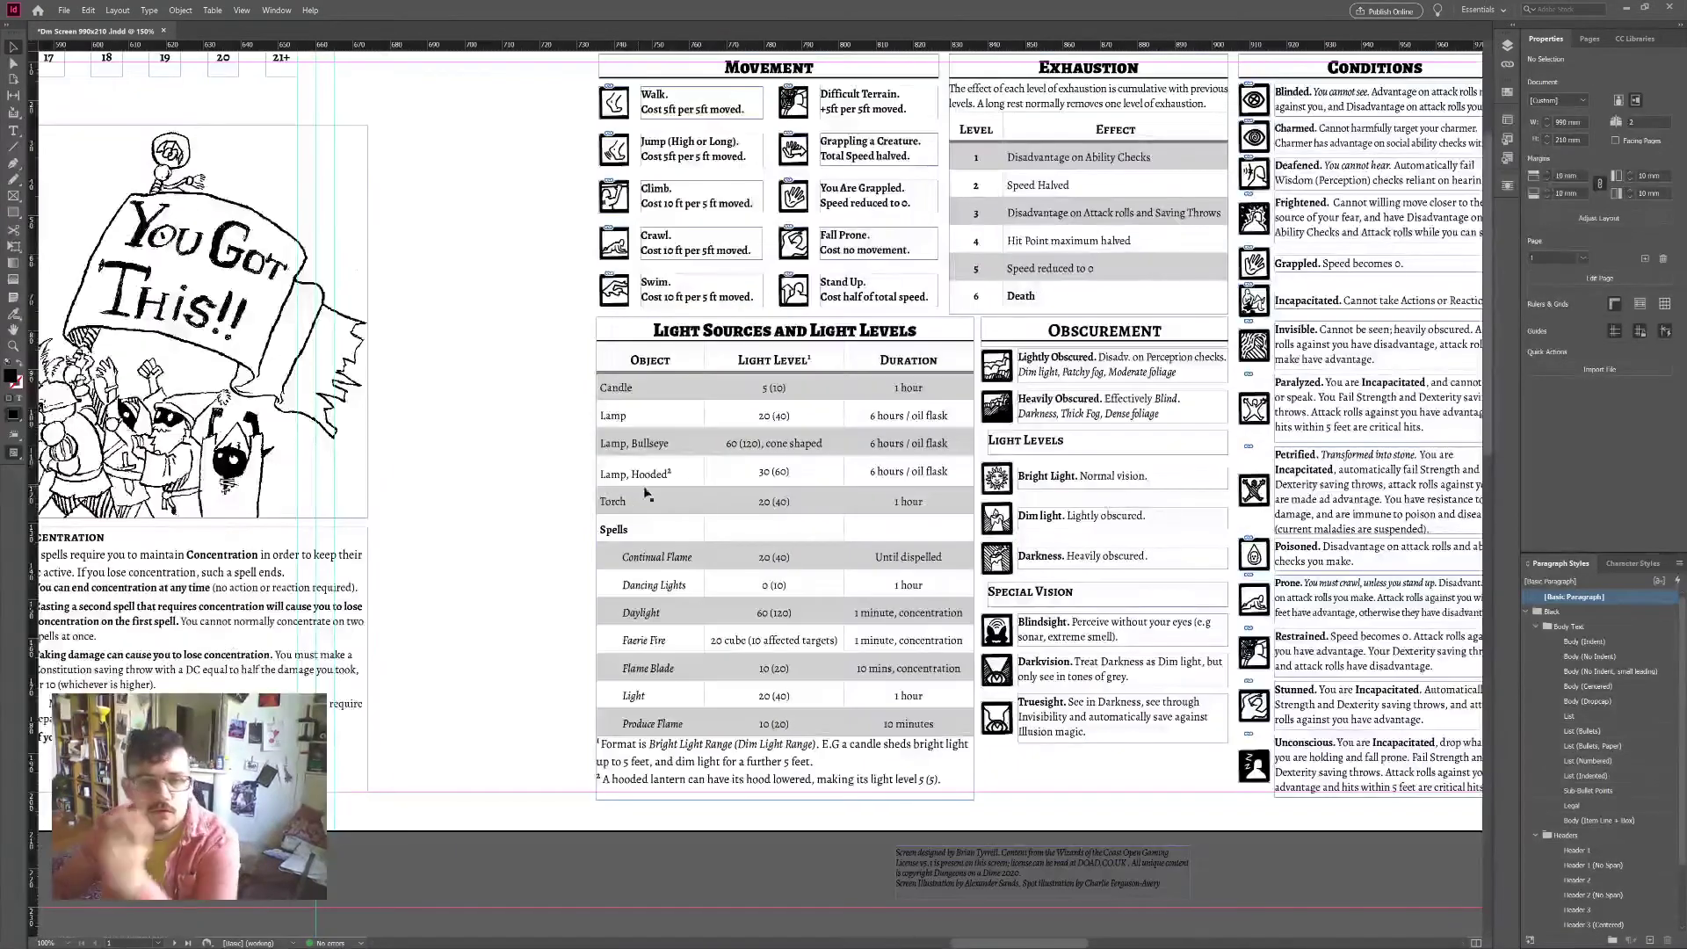
key("ctrl+minus")
key("ctrl+minus")
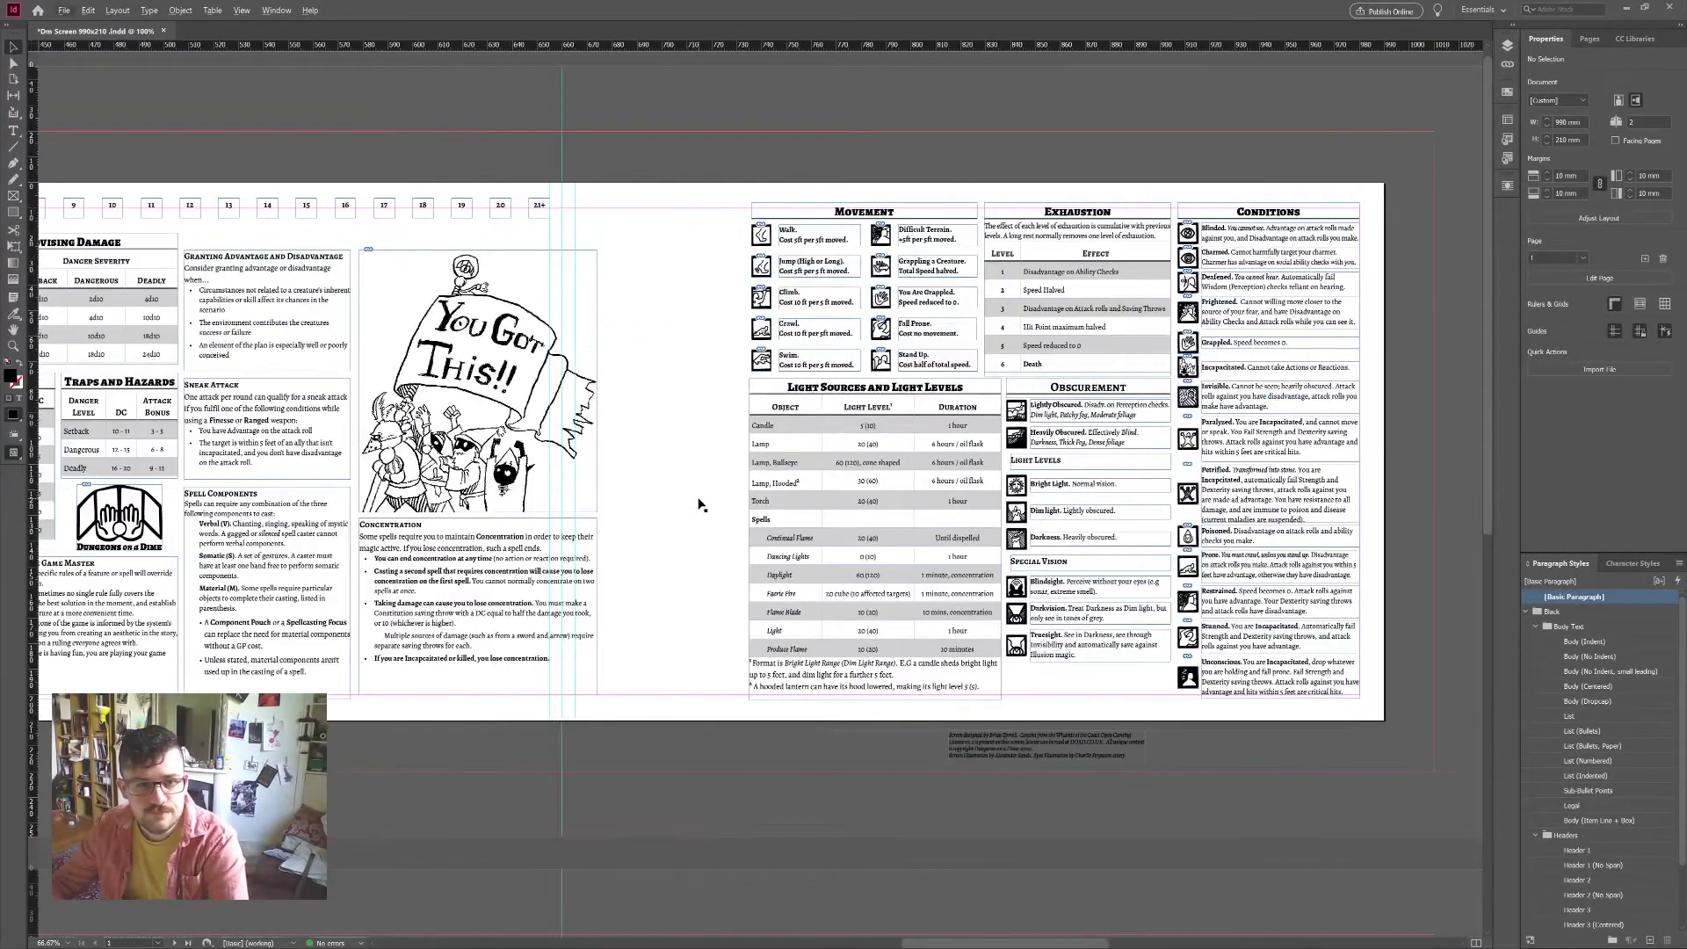
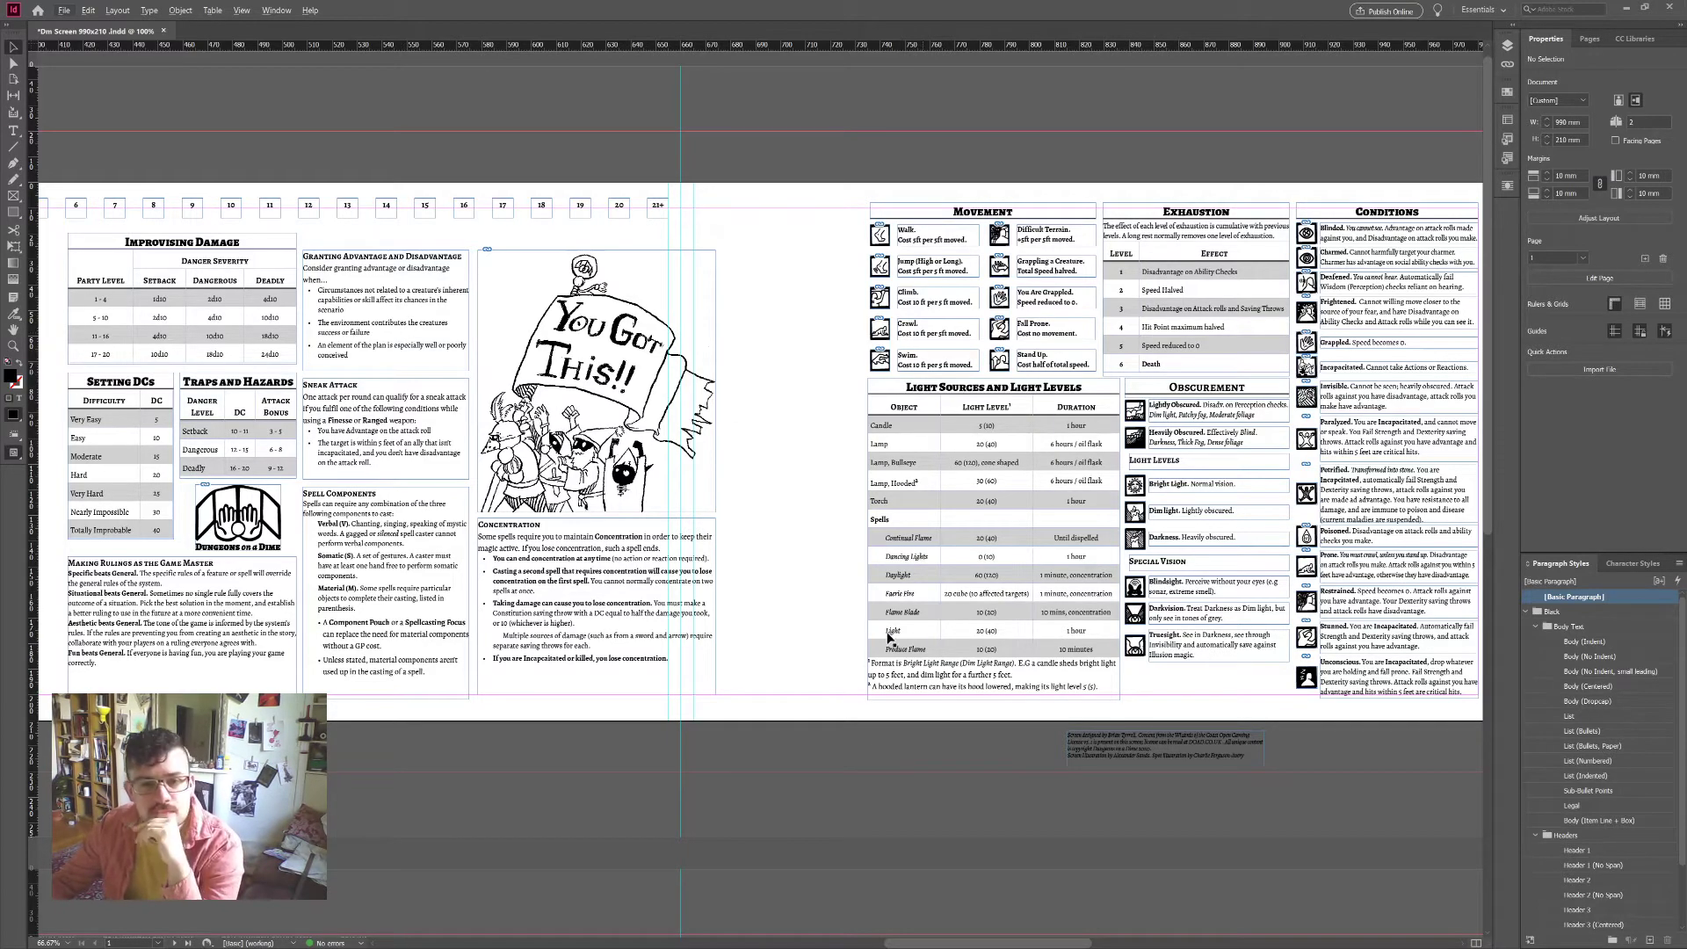
Step: Move the Light Sources and Light Levels table from below Movement onto the right-hand pasteboard
scroll(879, 646, "down", 4)
scroll(868, 650, "up", 1)
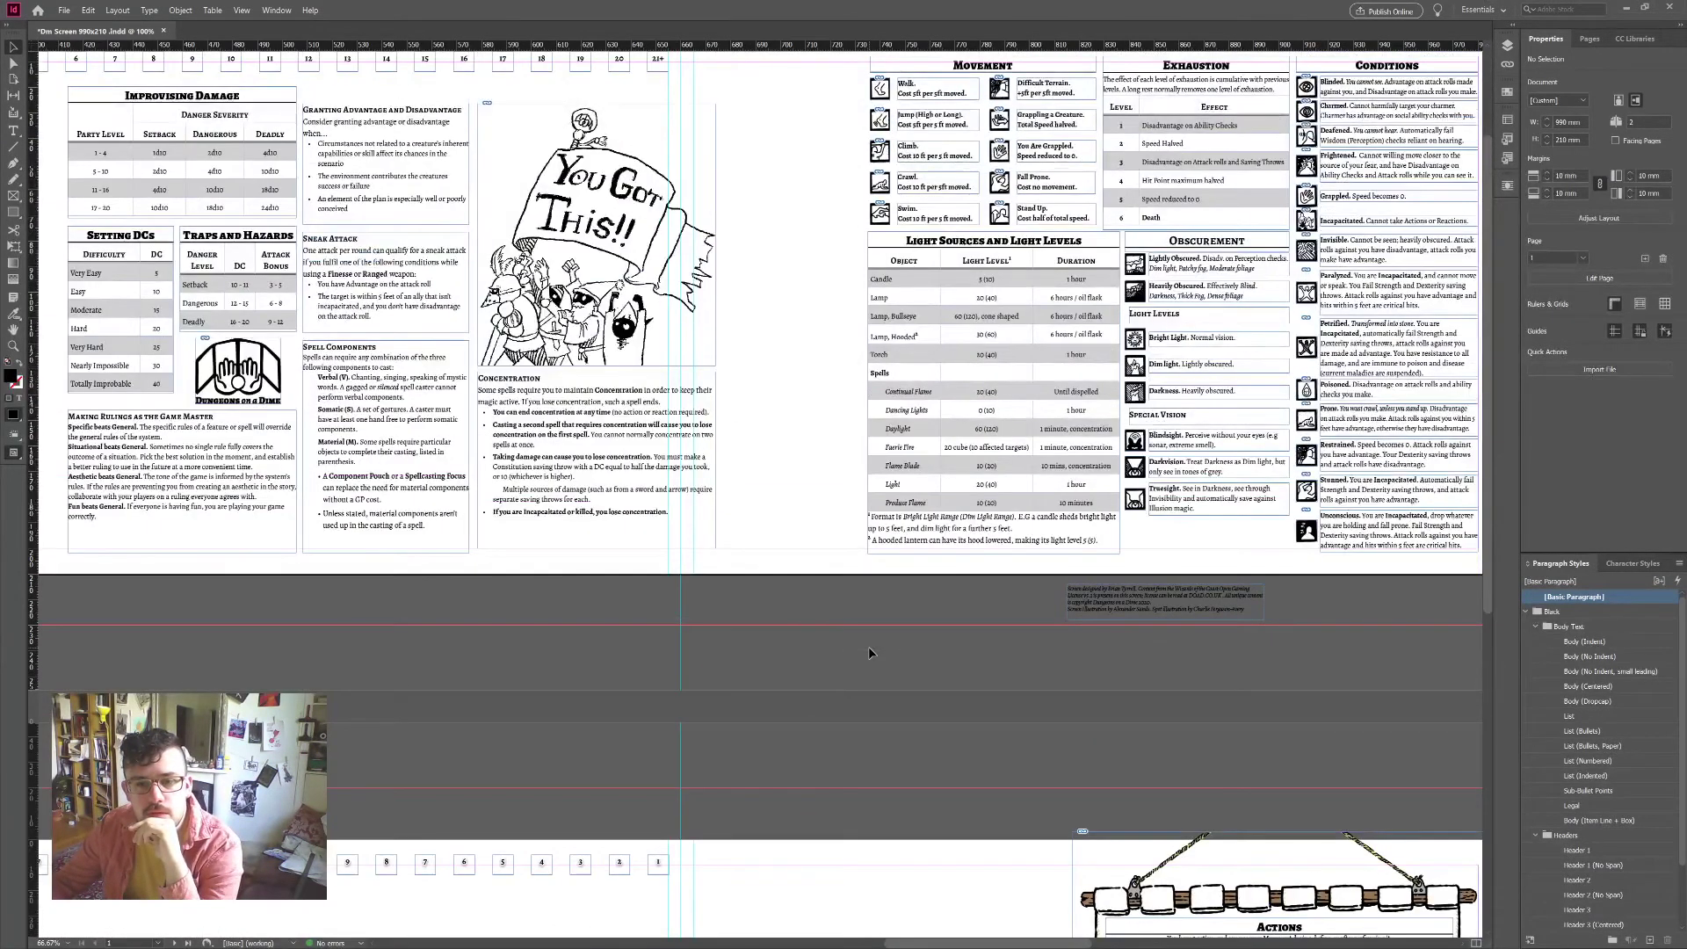
scroll(868, 651, "up", 2)
left_click(991, 456)
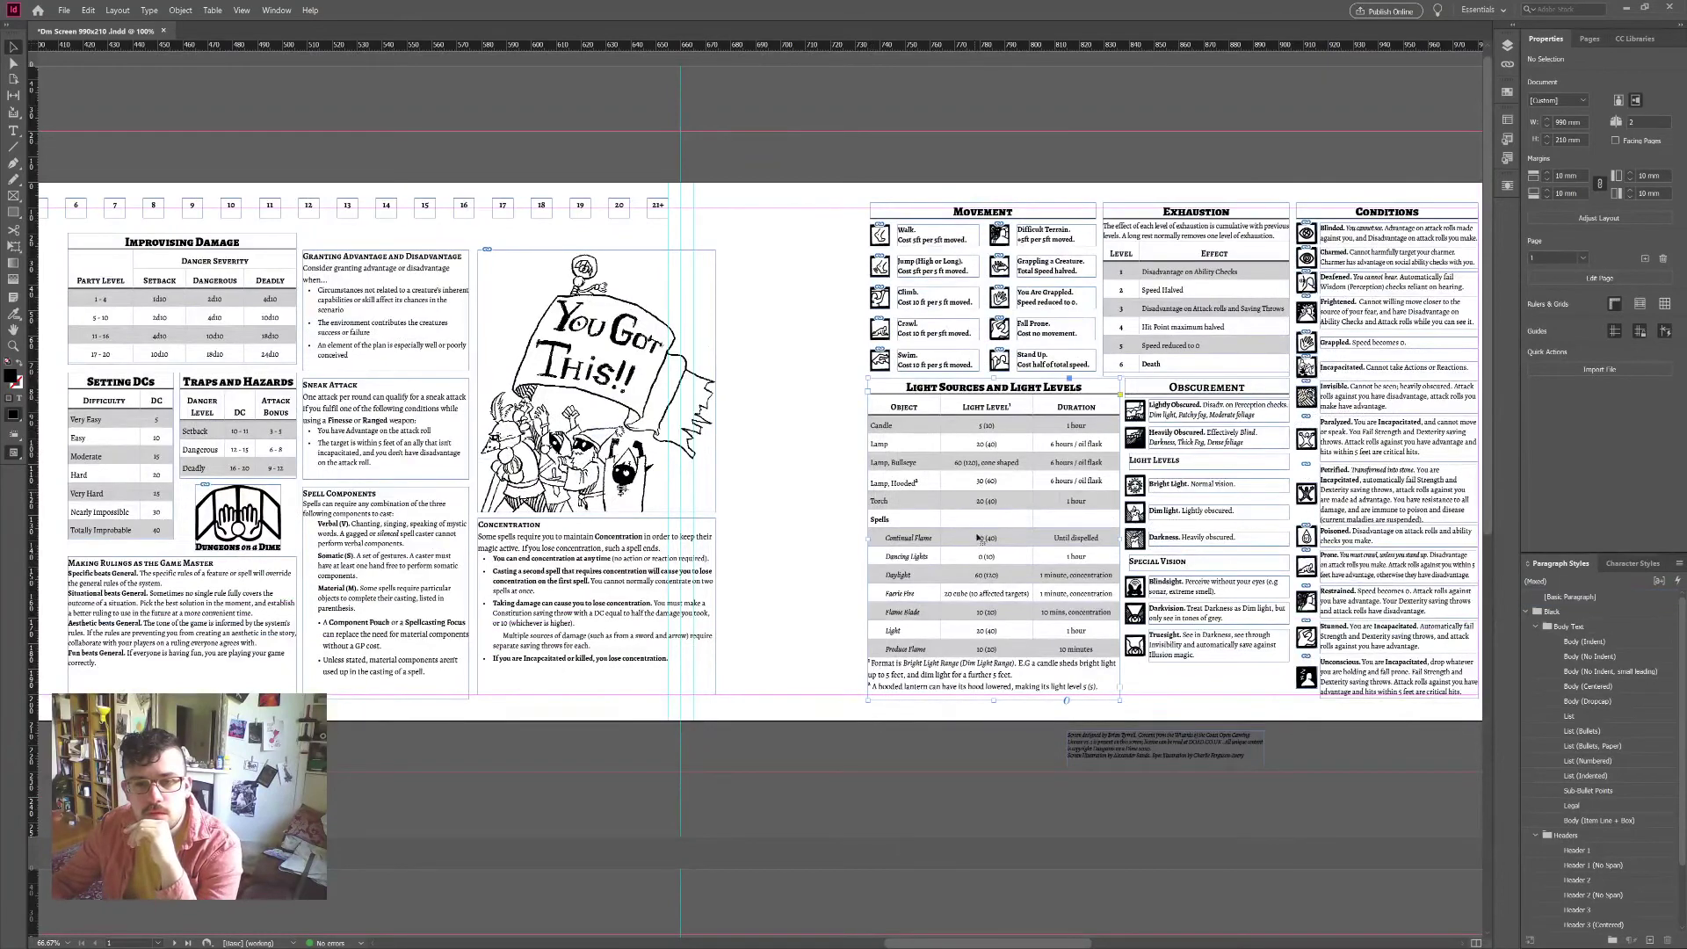
scroll(983, 538, "right", 4)
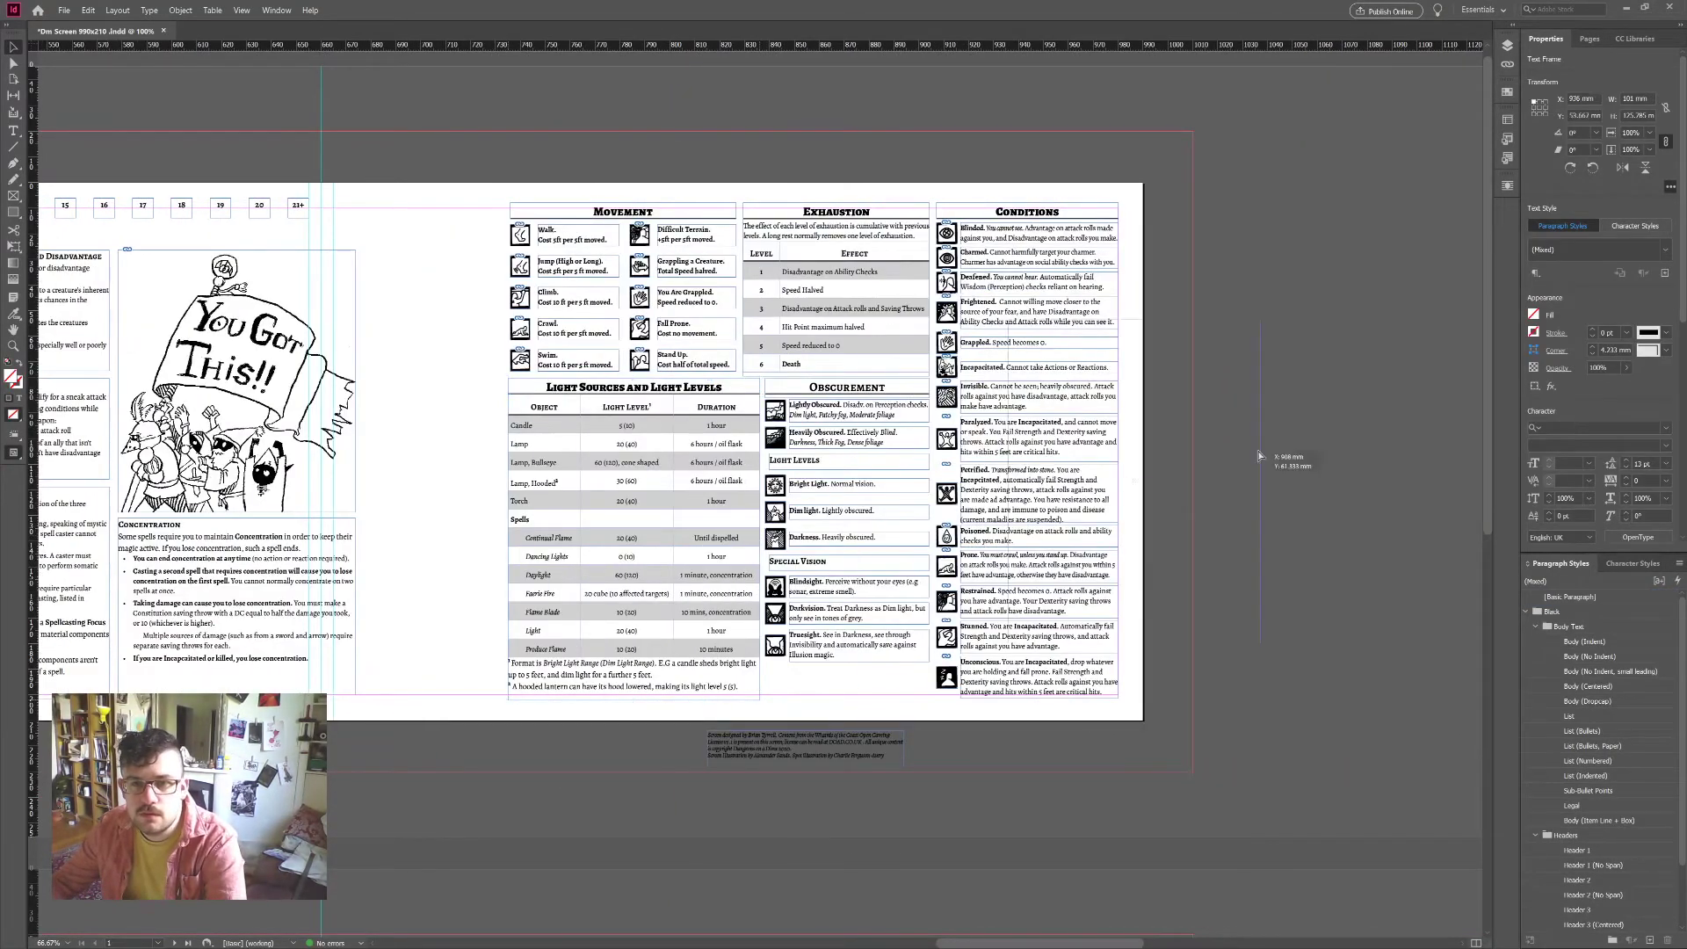
left_click_drag(735, 522, 1409, 360)
scroll(704, 346, "up", 2)
scroll(694, 400, "left", 3)
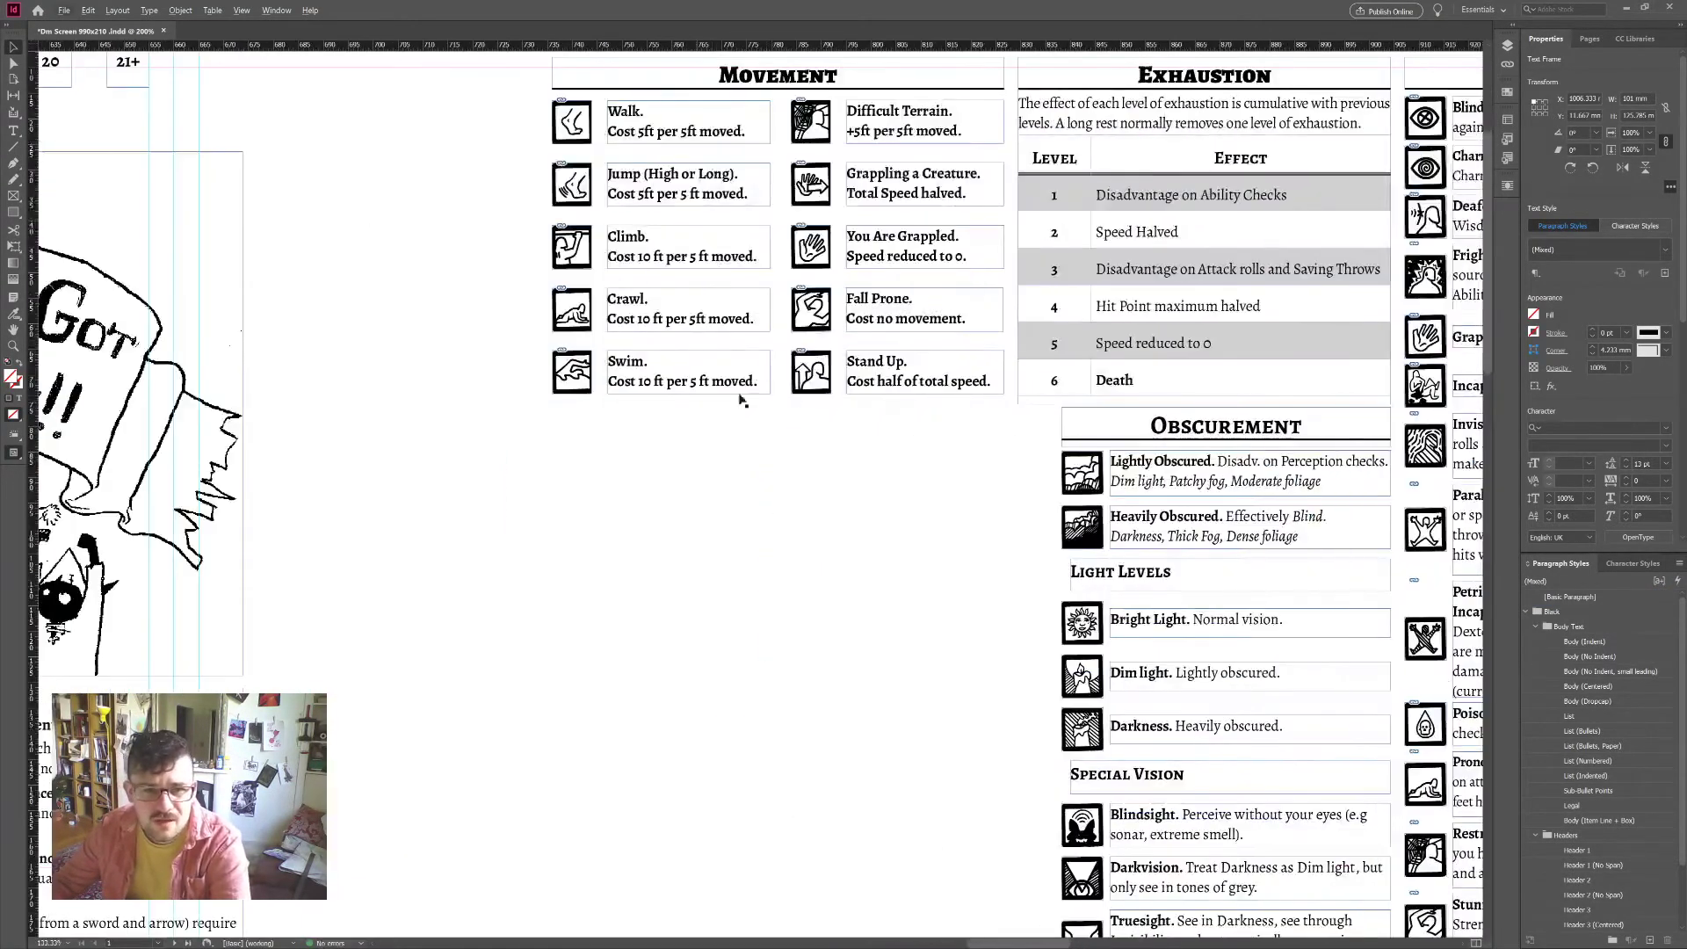
Step: Set the Fall Prone, Grappled and 'Total Speed halved.' cost lines to Regular weight
scroll(902, 392, "up", 1)
scroll(902, 392, "up", 1)
left_click(949, 361)
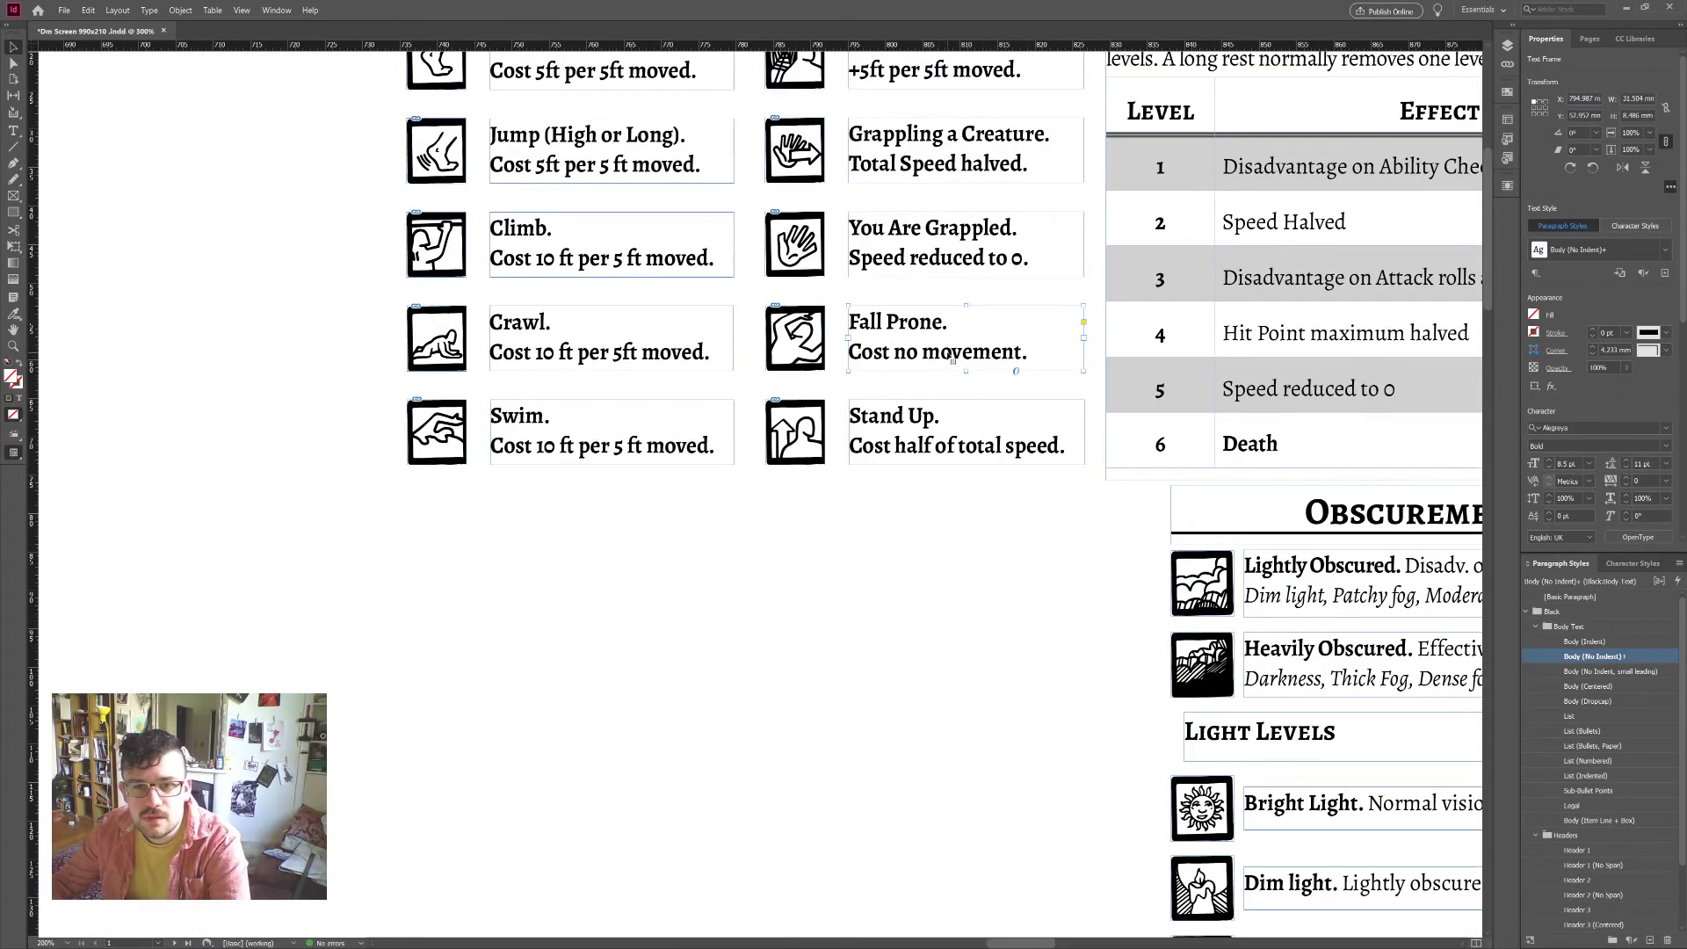
triple_click(876, 356)
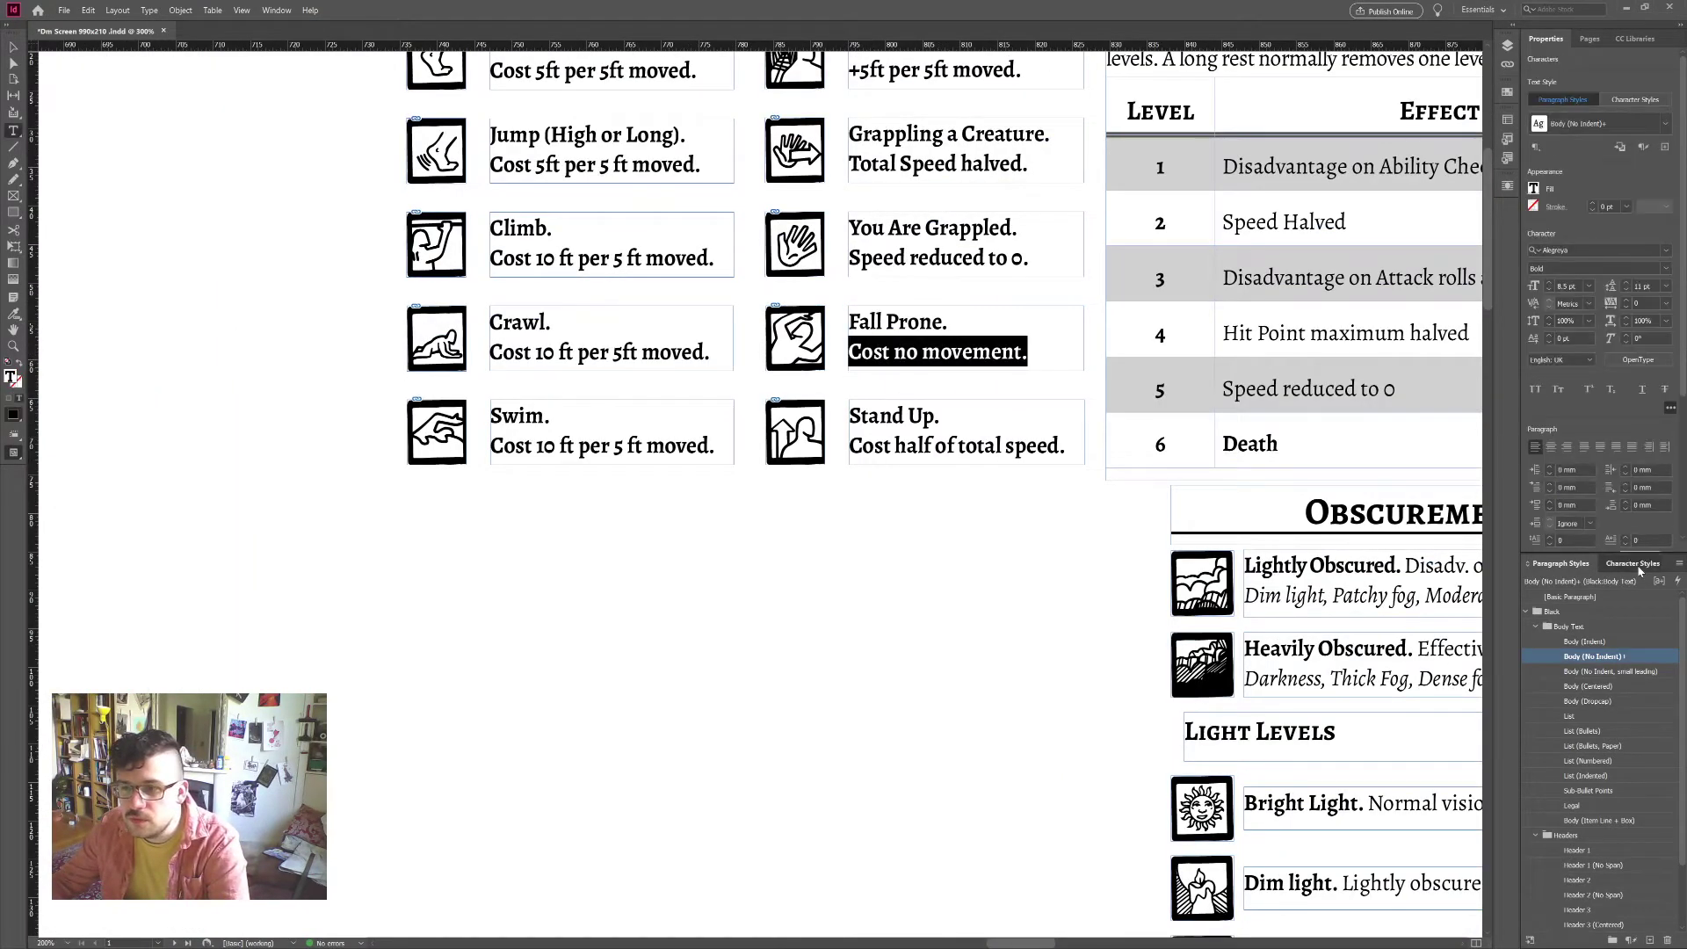
left_click(1633, 564)
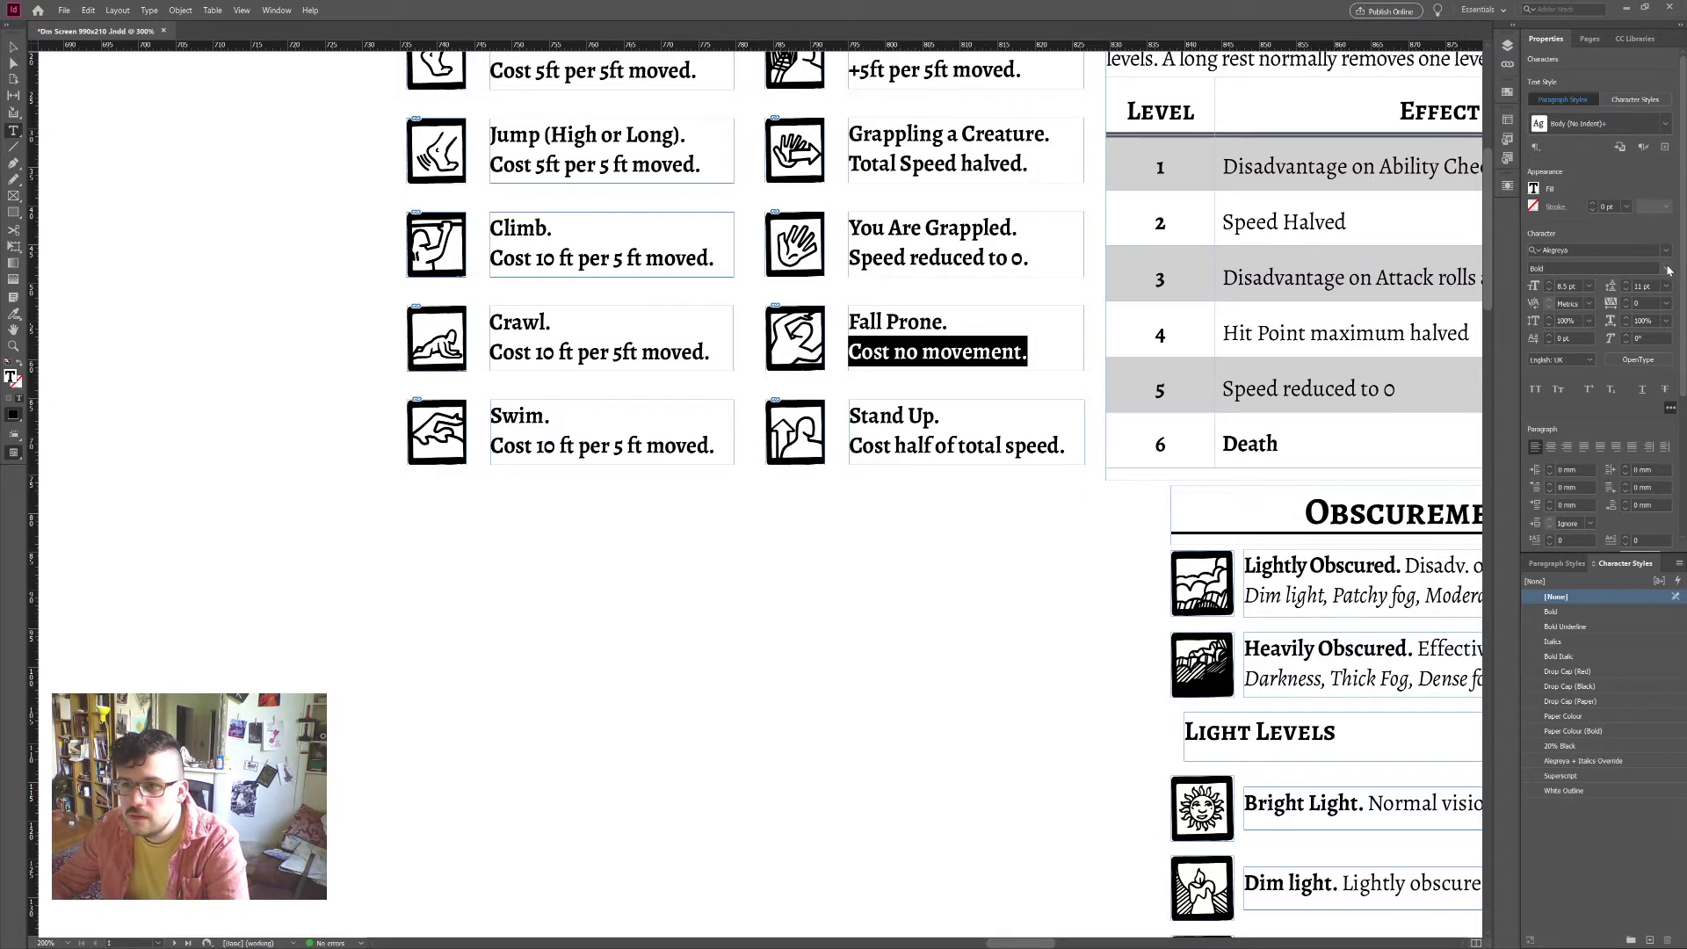
triple_click(980, 256)
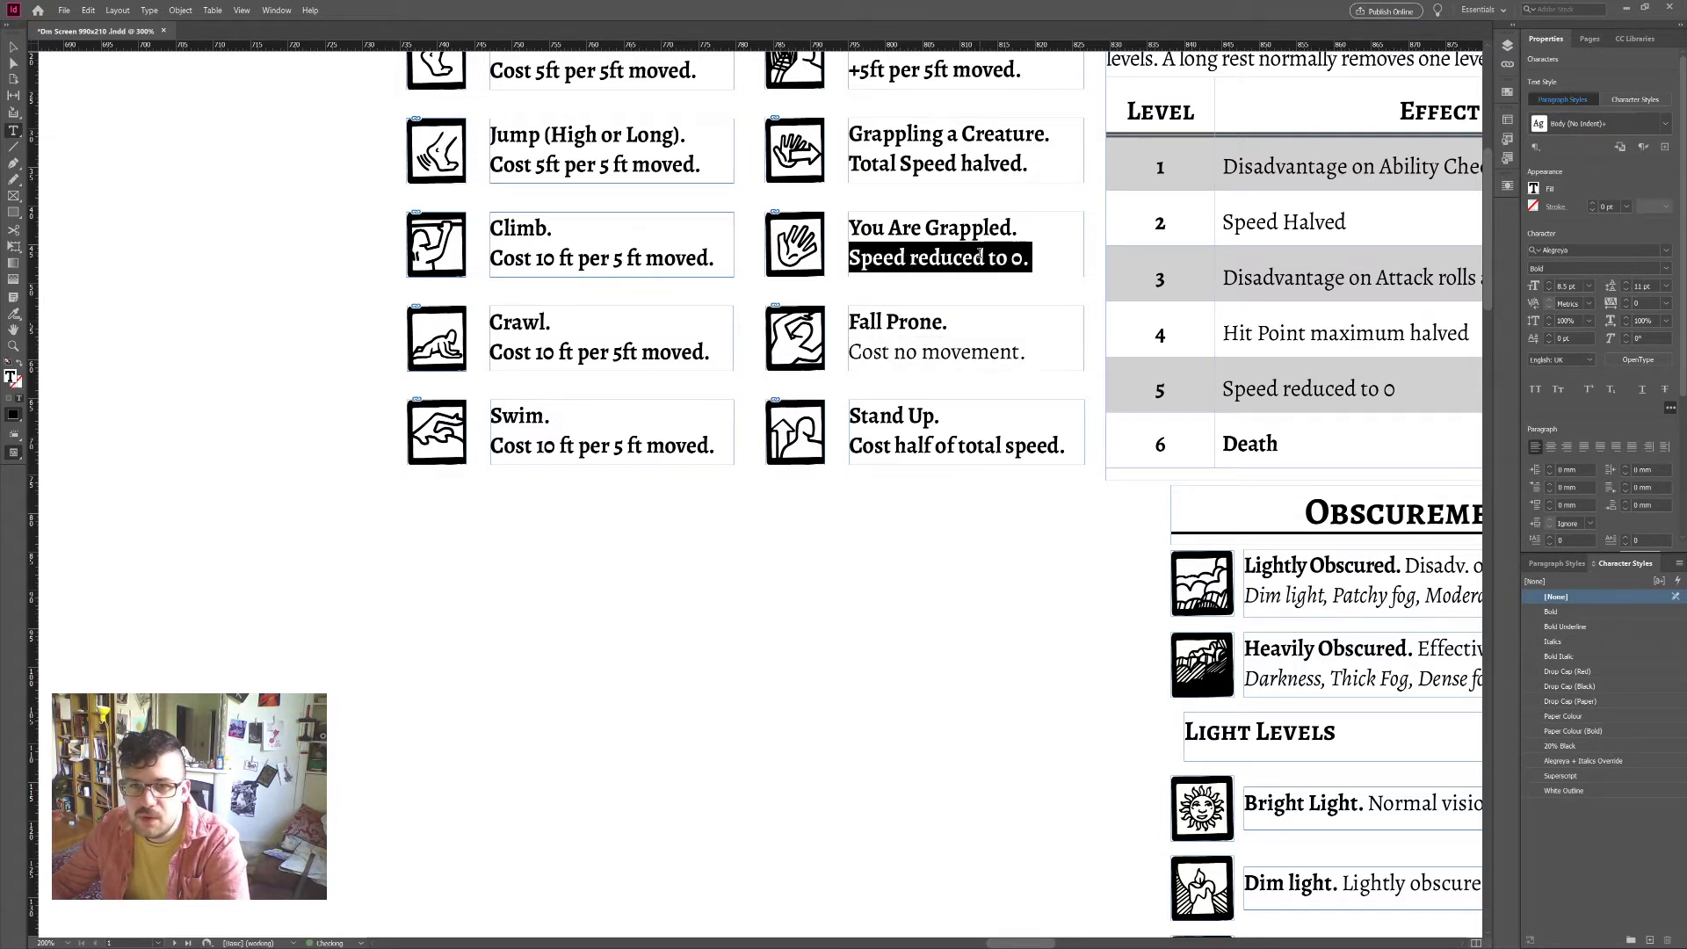
left_click(1599, 268)
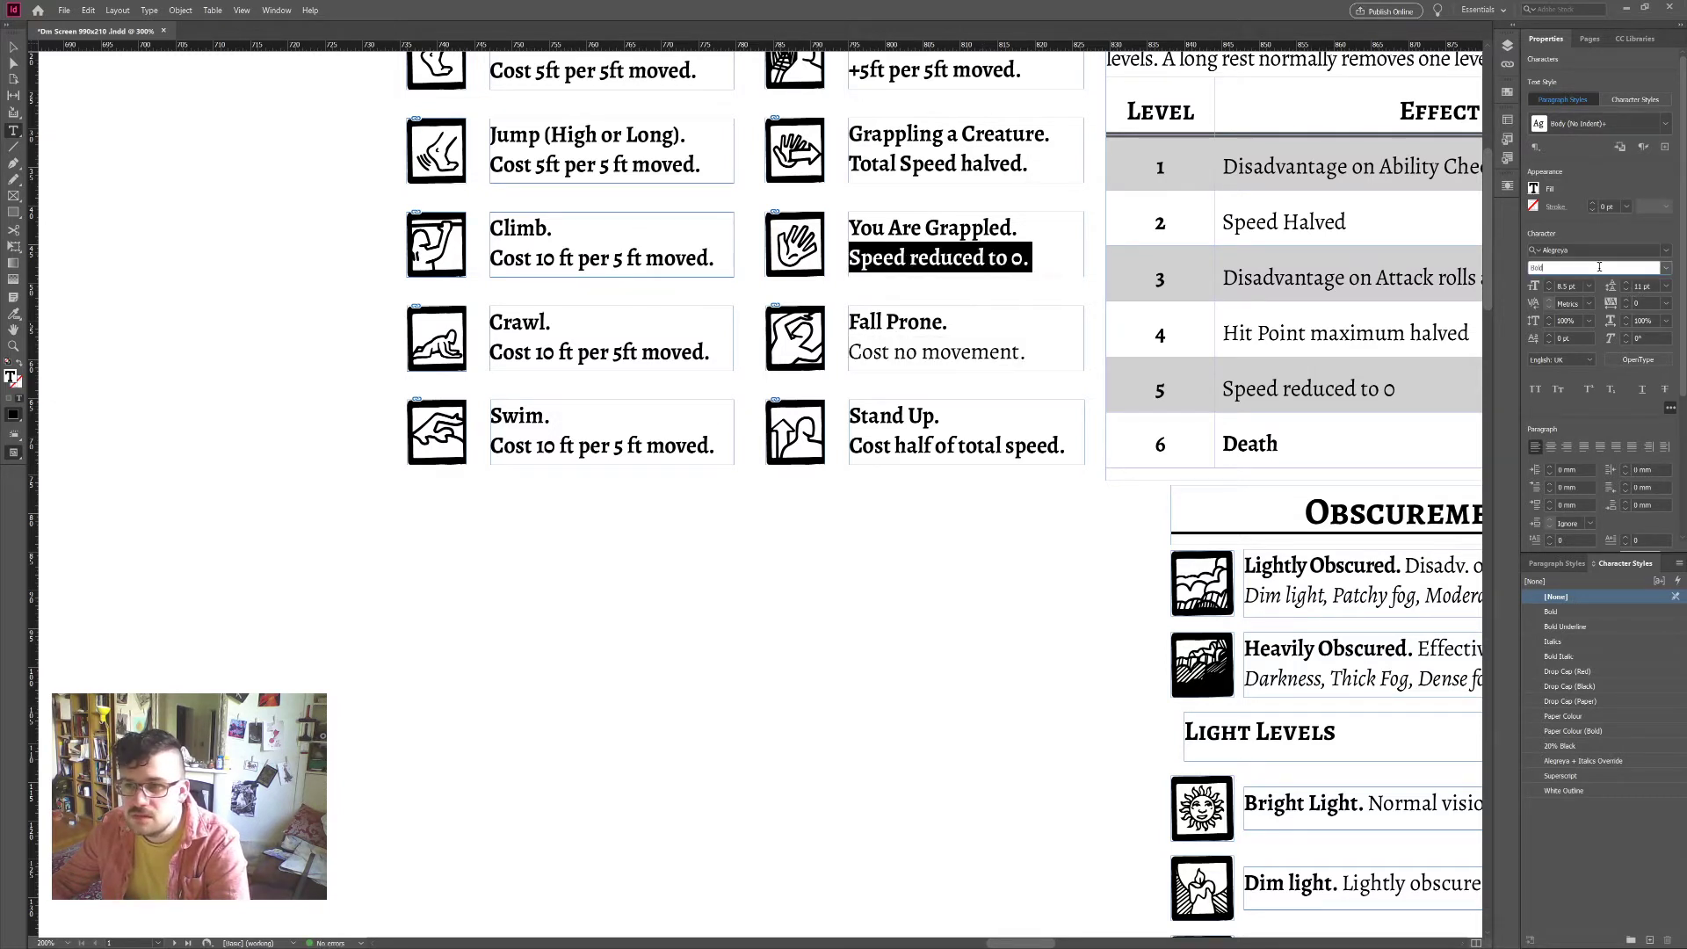
left_click(1668, 269)
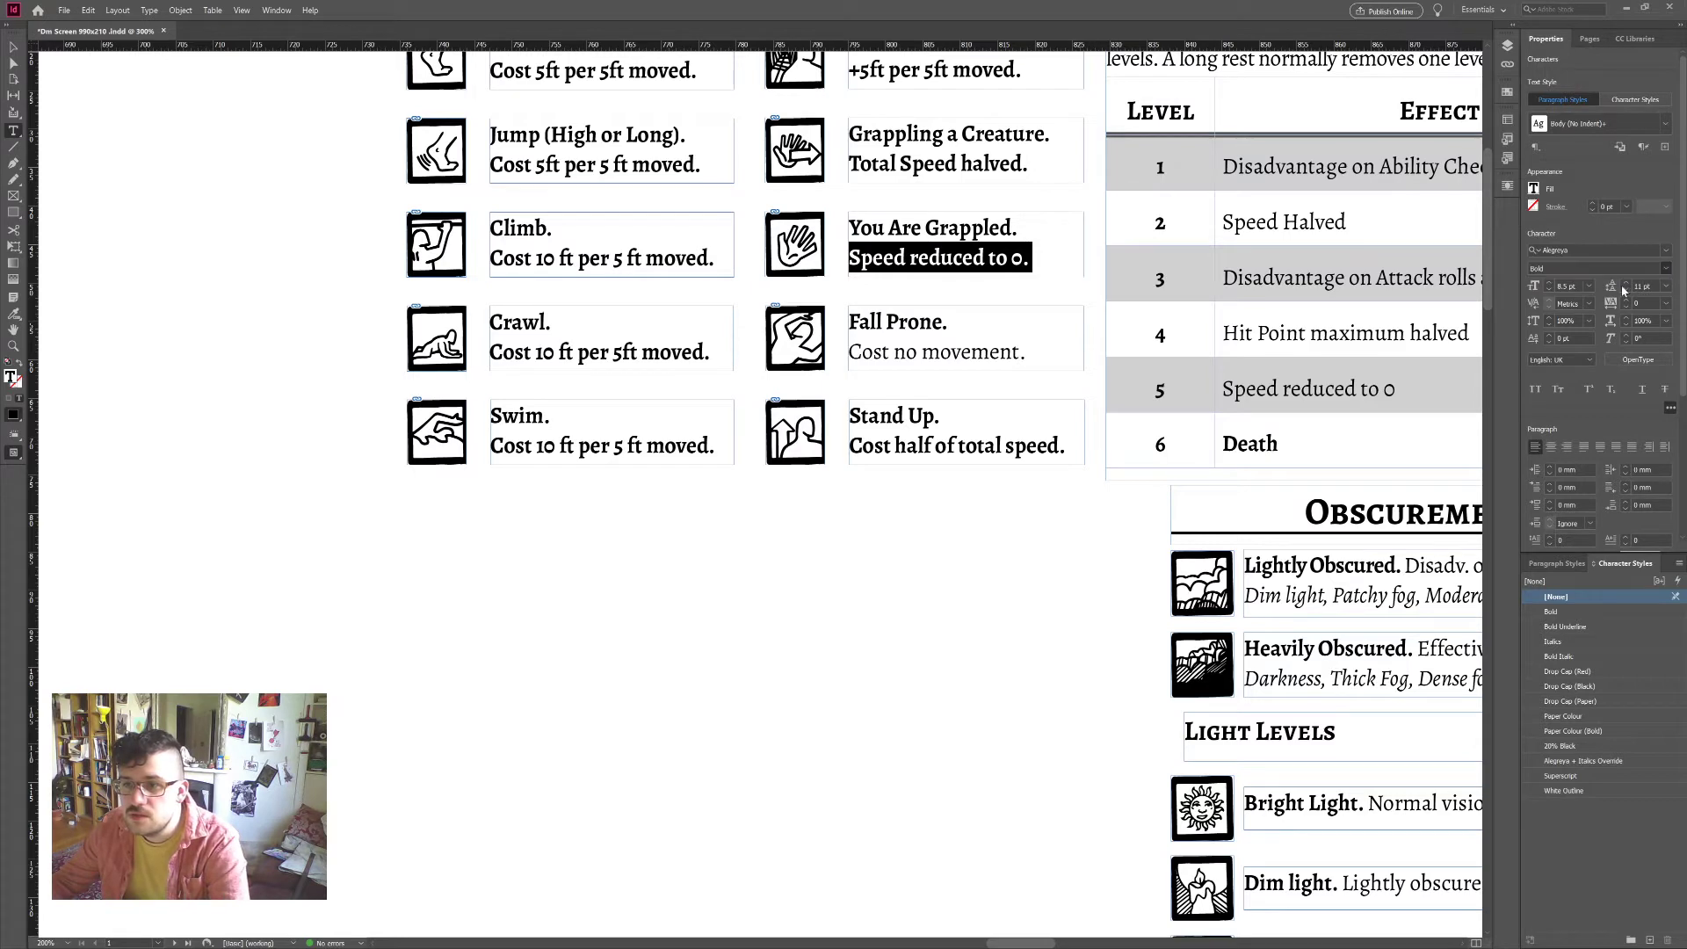
triple_click(976, 167)
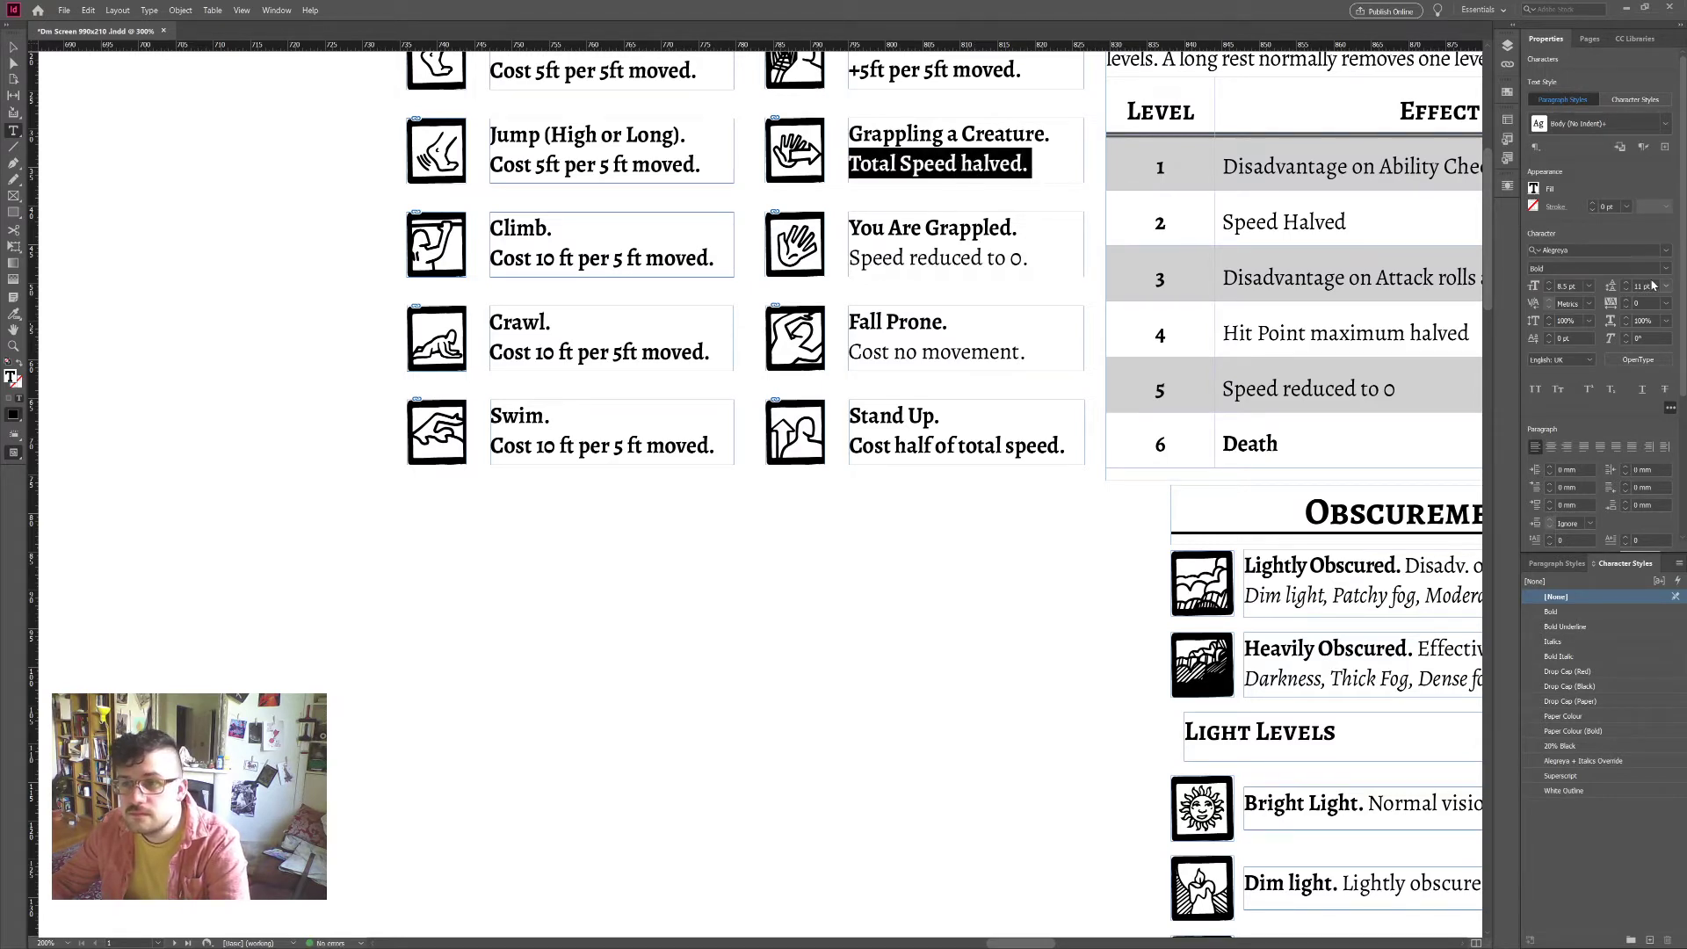
key("ctrl+shift+y")
Step: Make the Difficult Terrain, Walk and Jump cost lines regular with Ctrl+Shift+Y
scroll(949, 130, "up", 1)
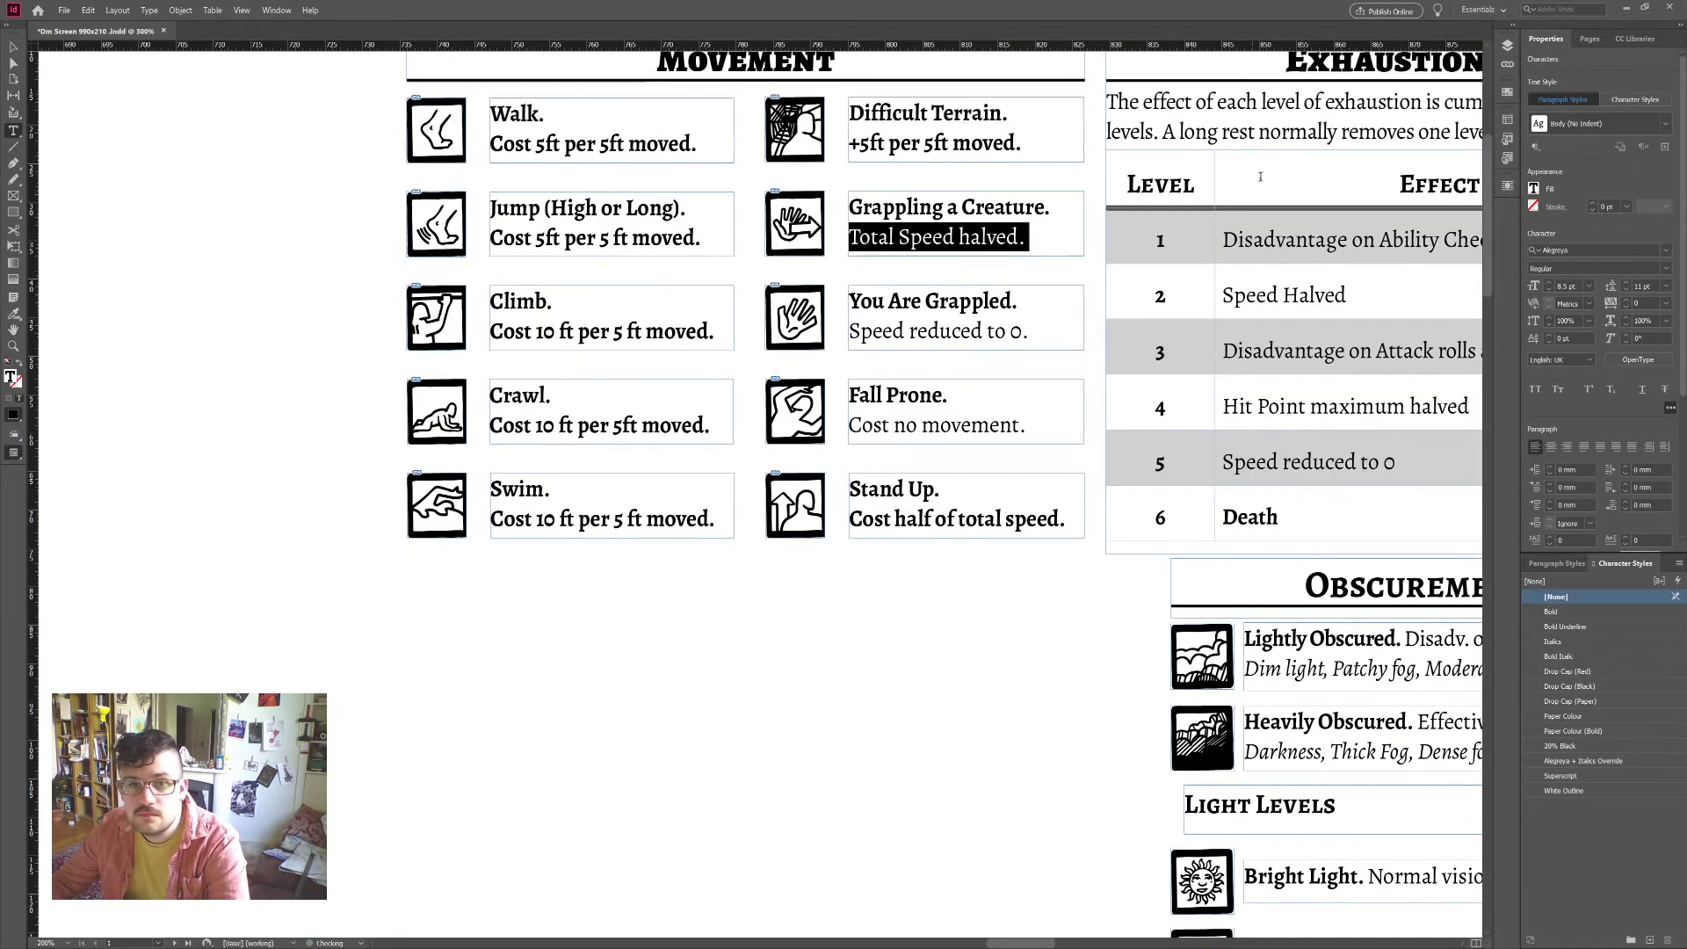
triple_click(950, 142)
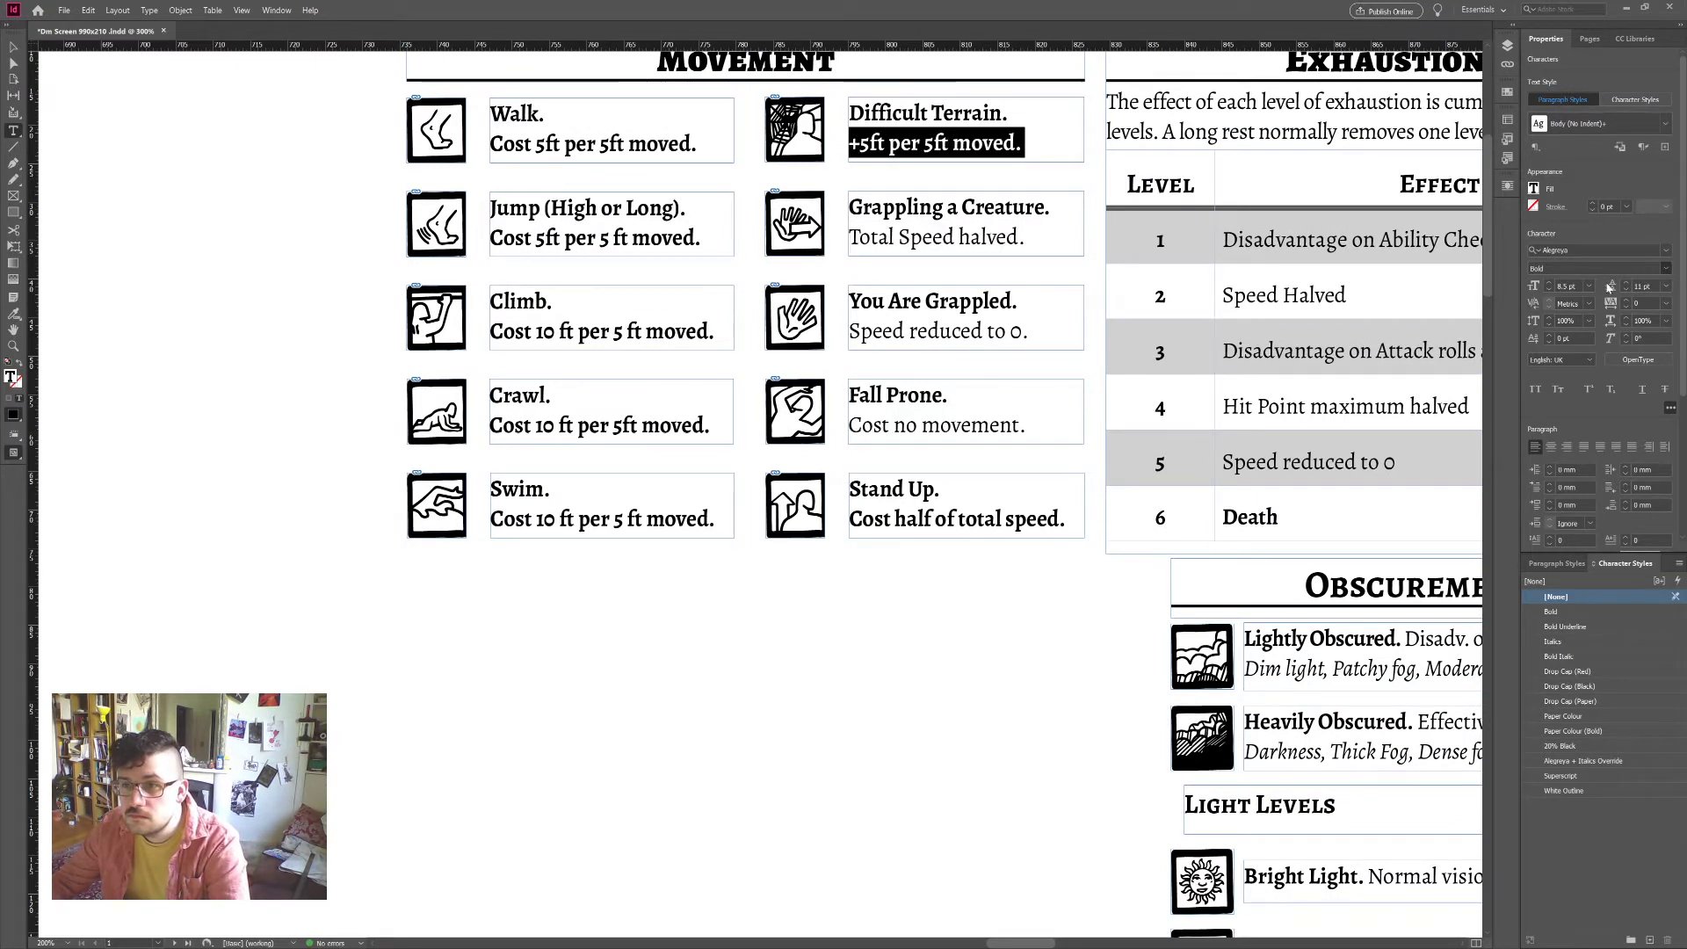
key("ctrl+shift+y")
triple_click(584, 143)
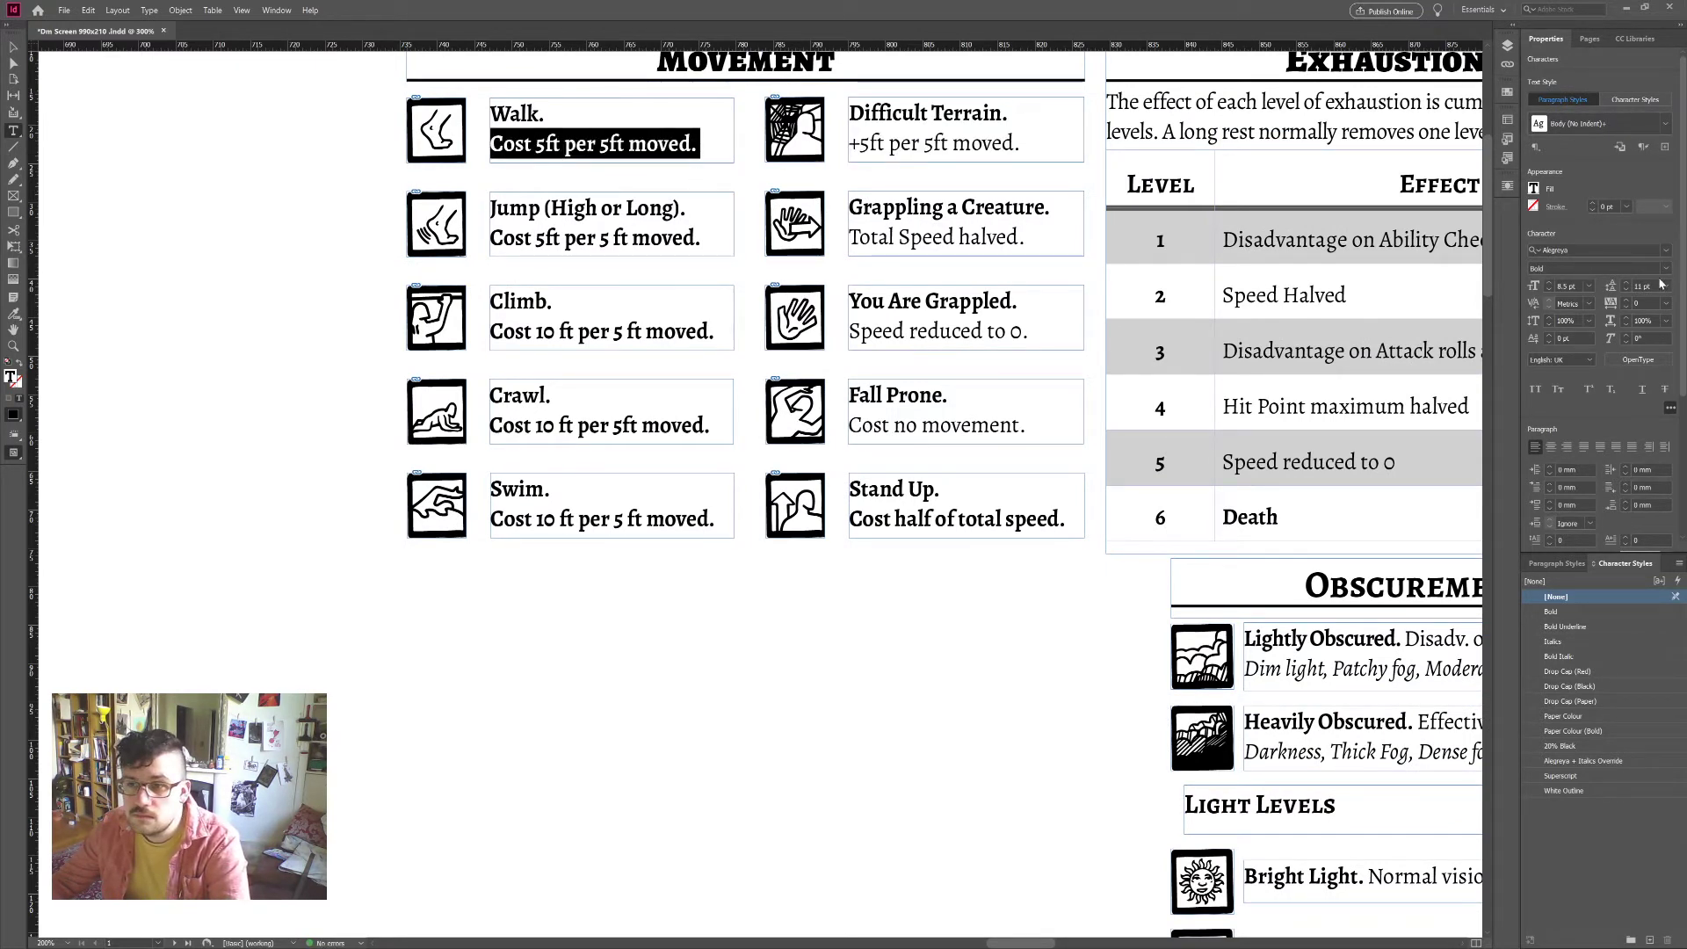
key("ctrl+shift+y")
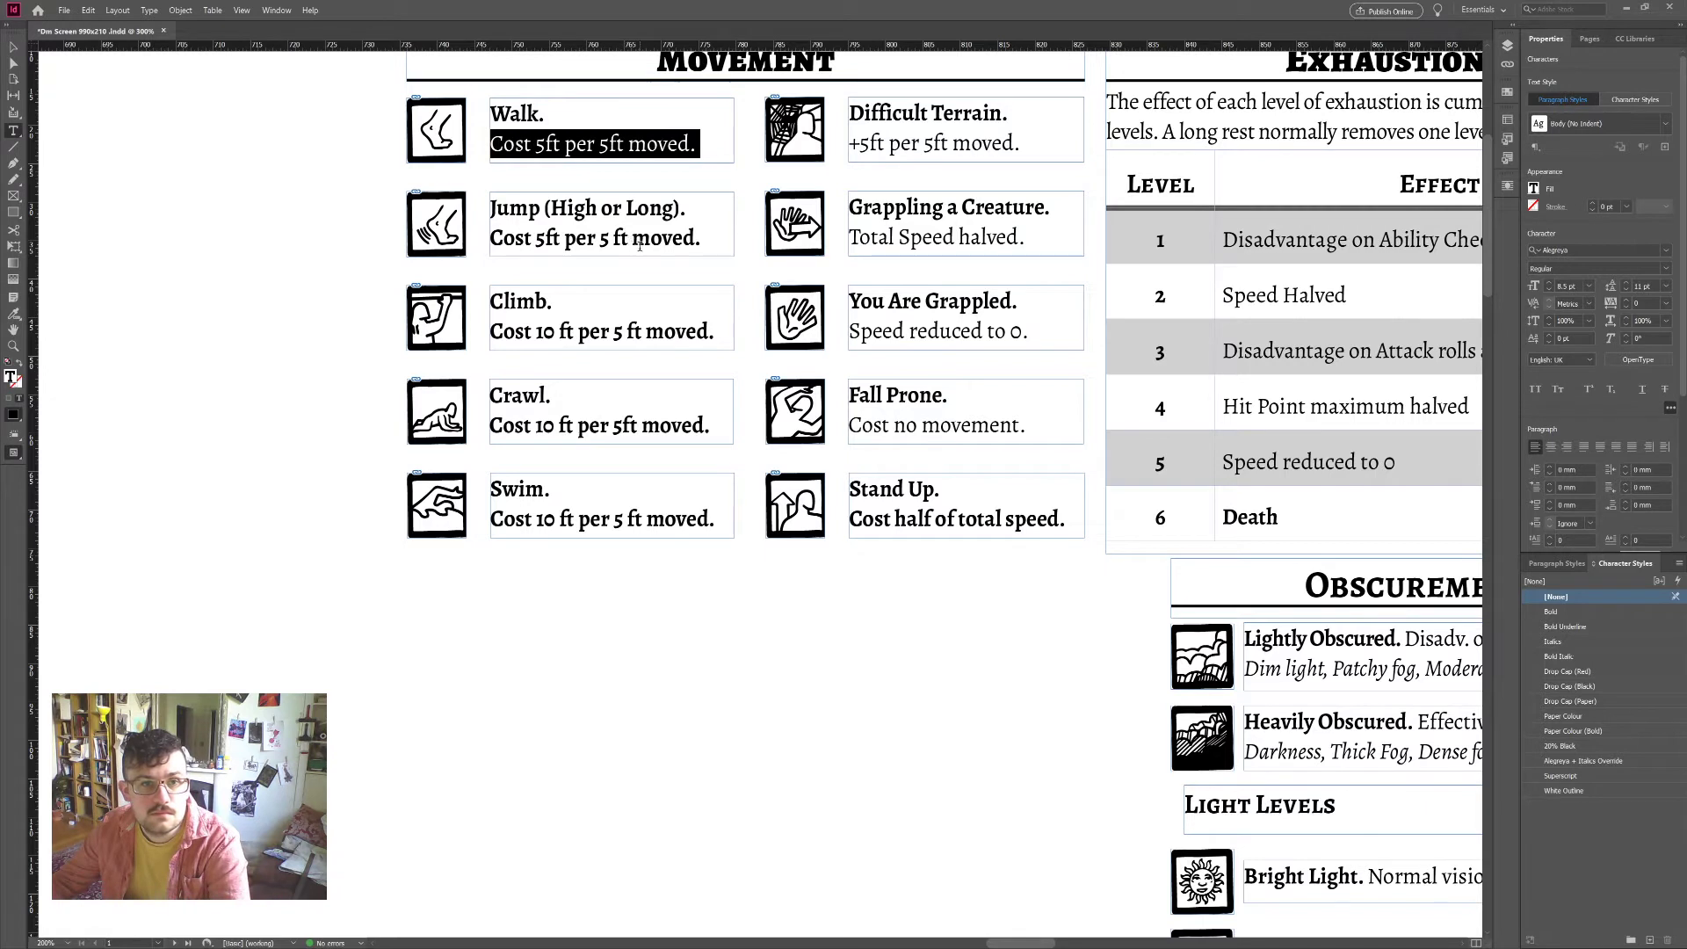
triple_click(639, 245)
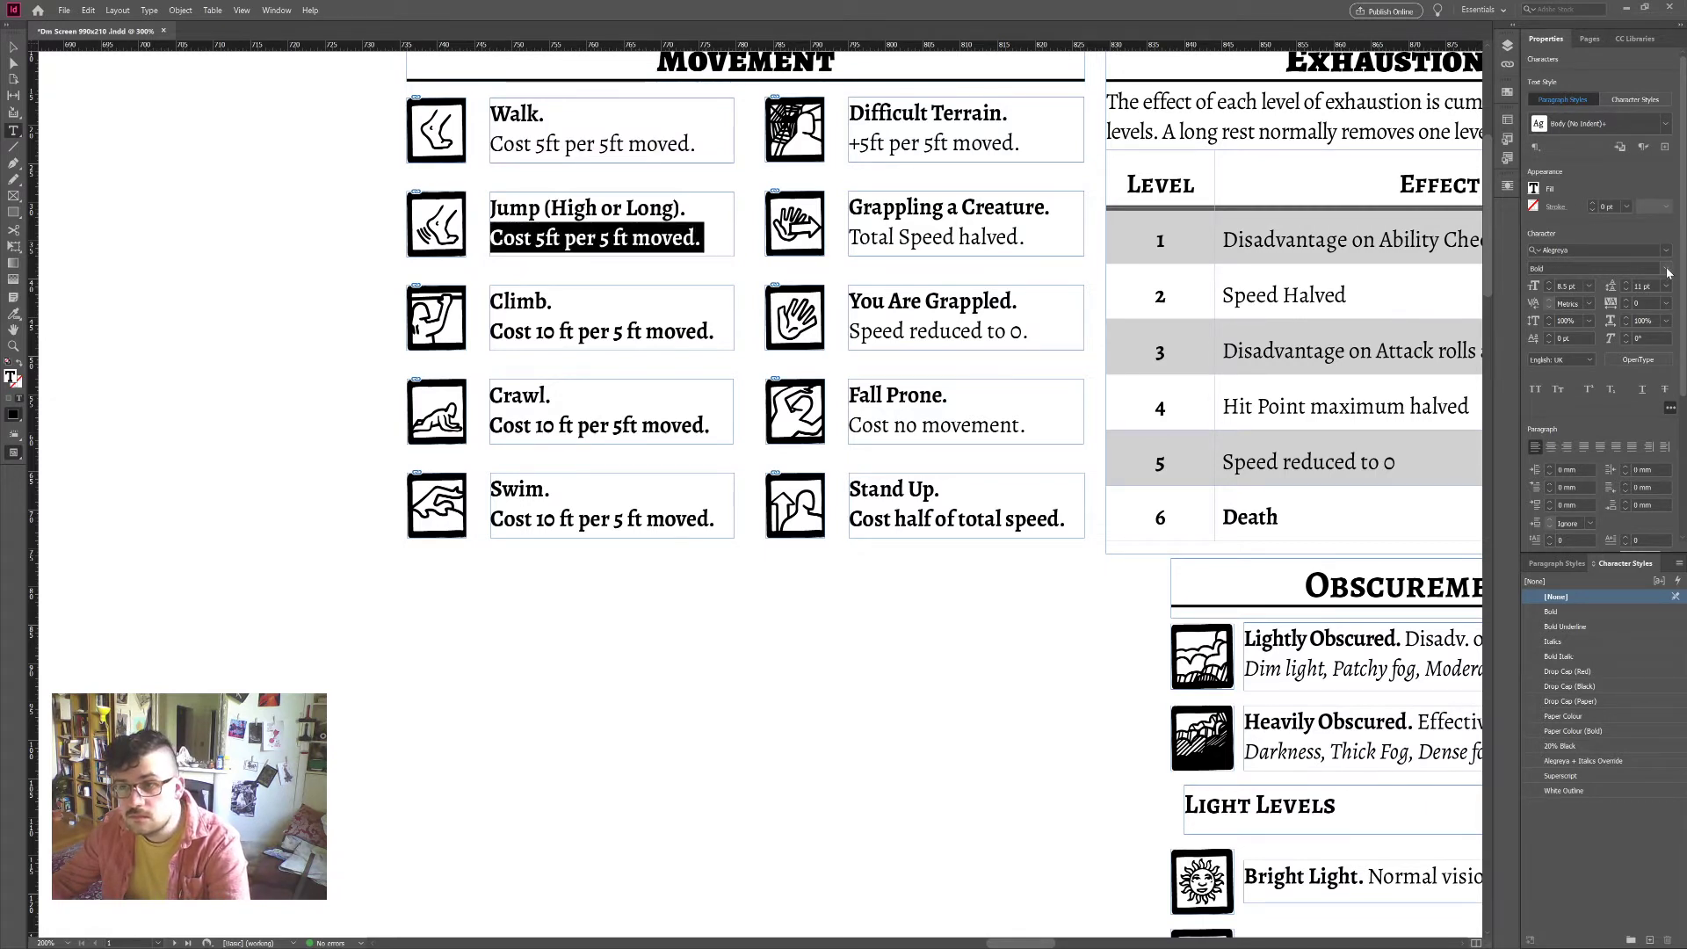
key("ctrl+shift+y")
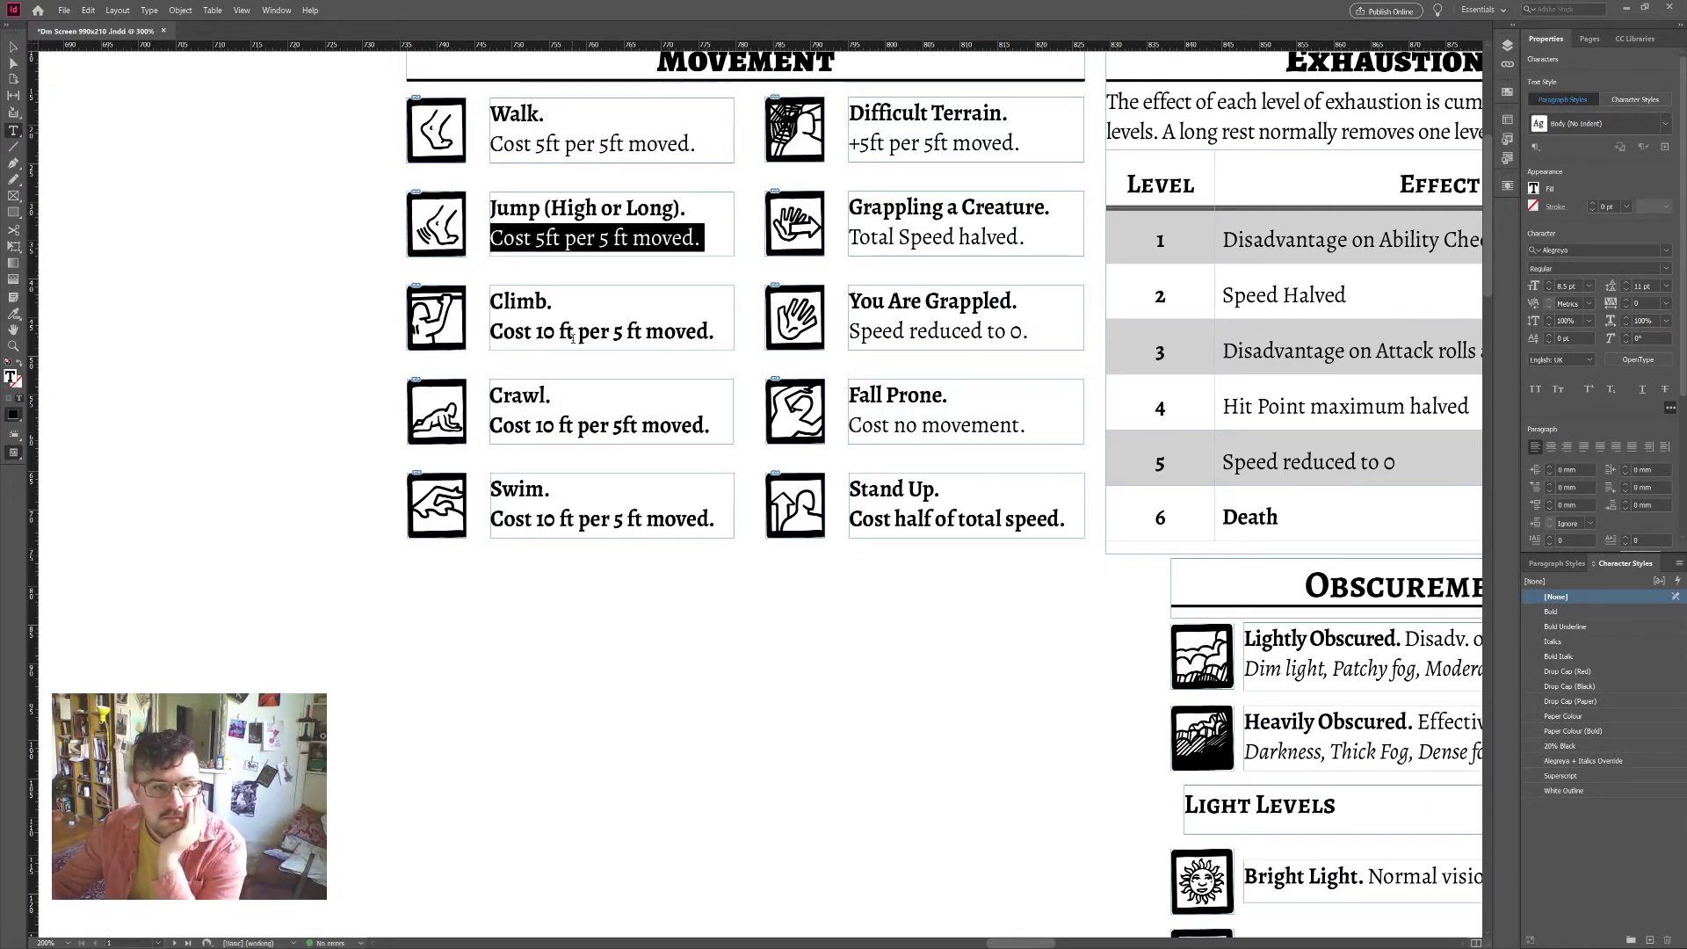
Step: Make the Climb, Crawl, Swim and Stand Up cost lines regular weight
triple_click(572, 339)
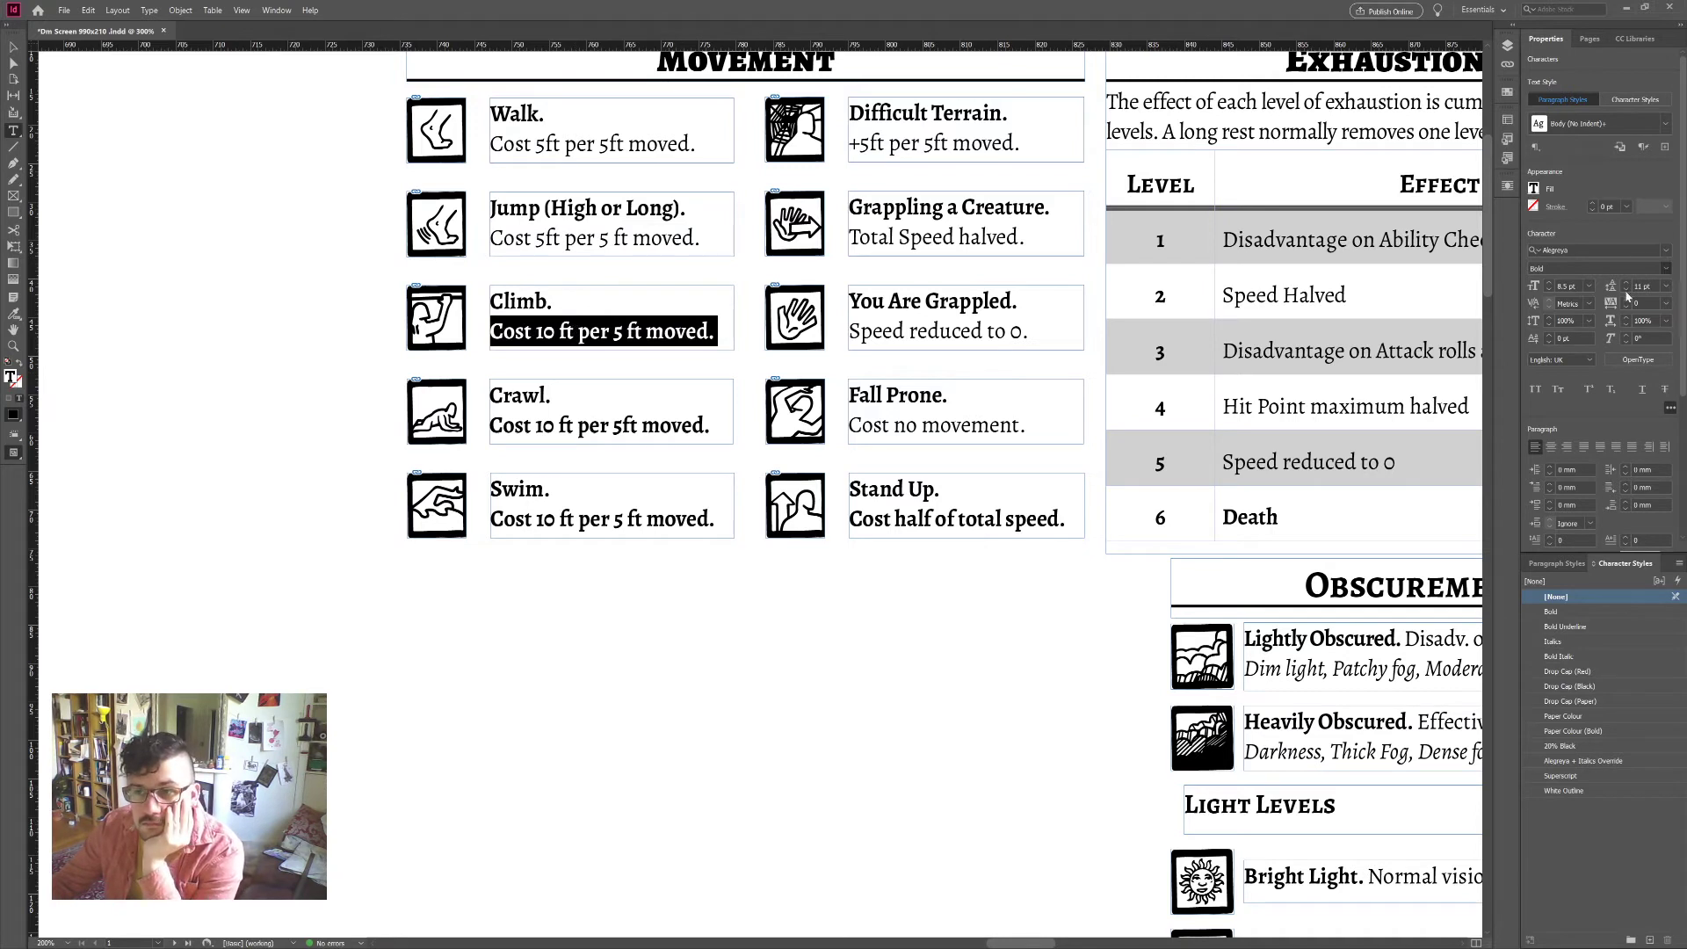
key("ctrl+shift+y")
triple_click(677, 427)
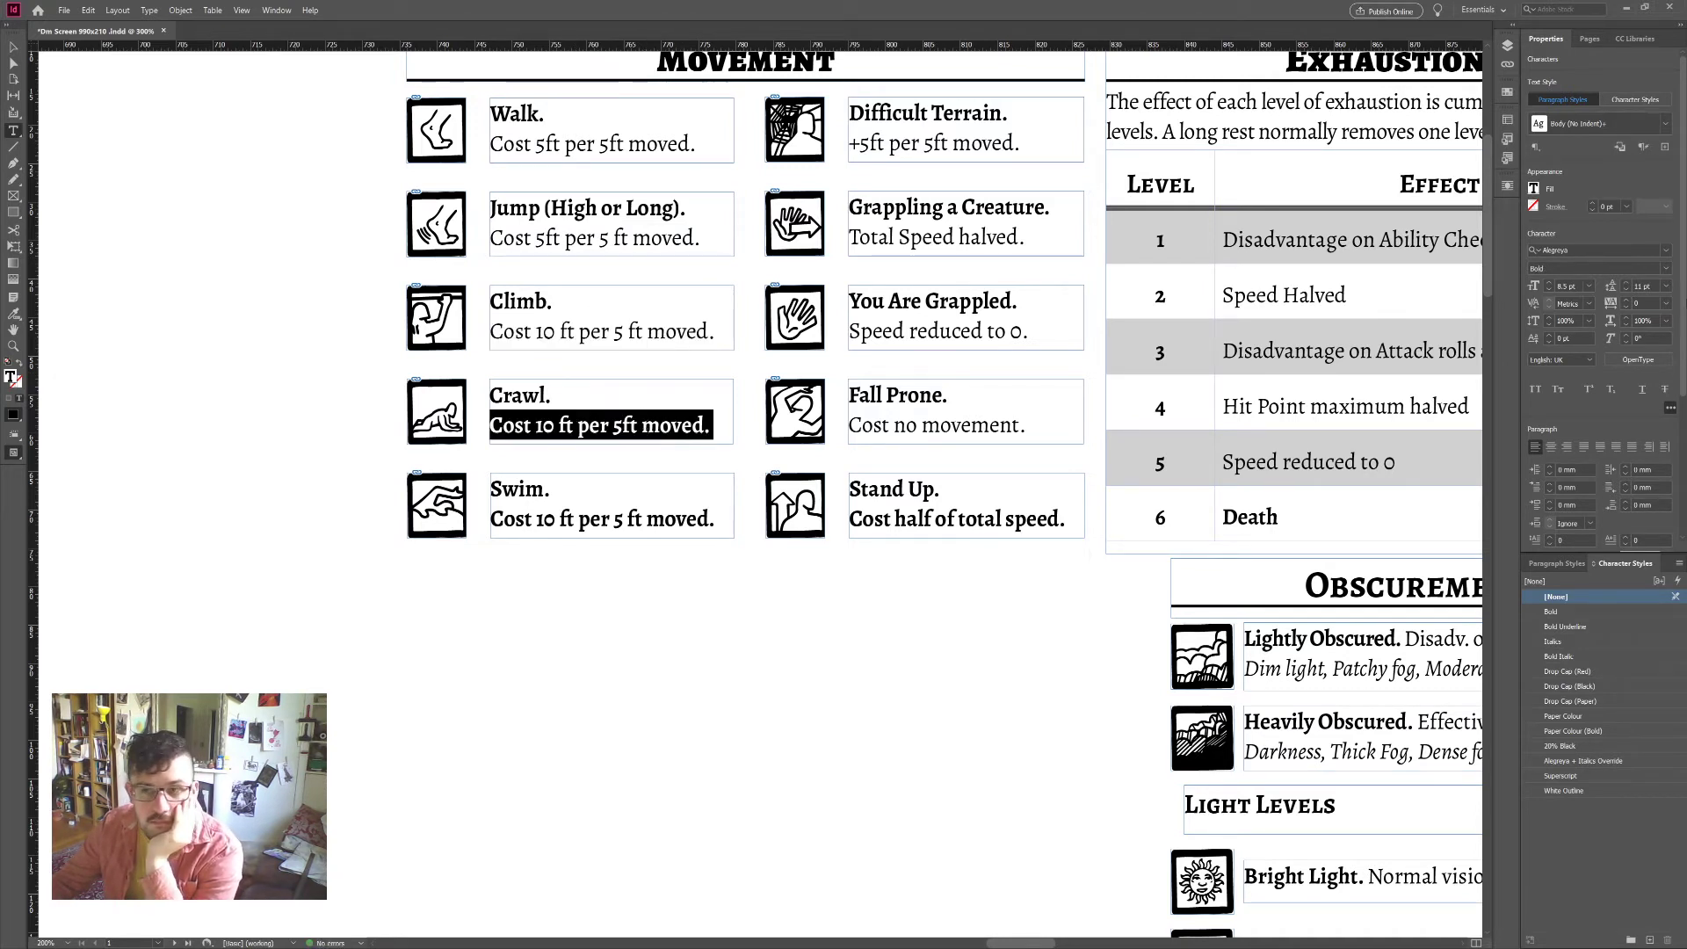
key("ctrl+shift+y")
double_click(658, 517)
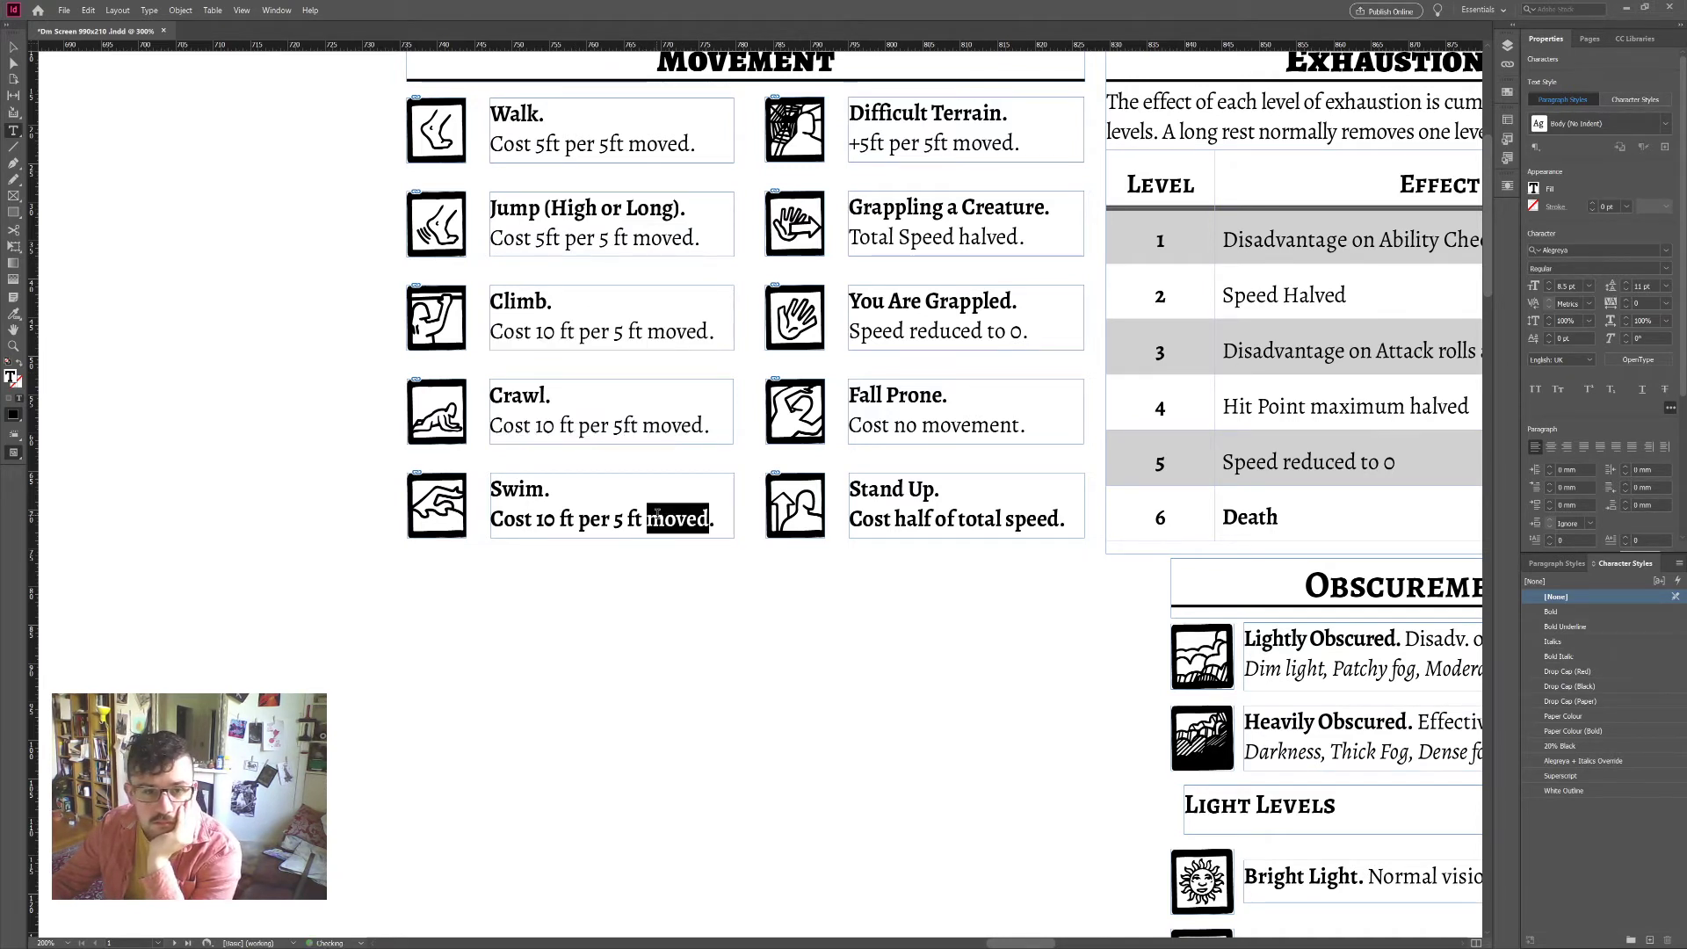
triple_click(658, 517)
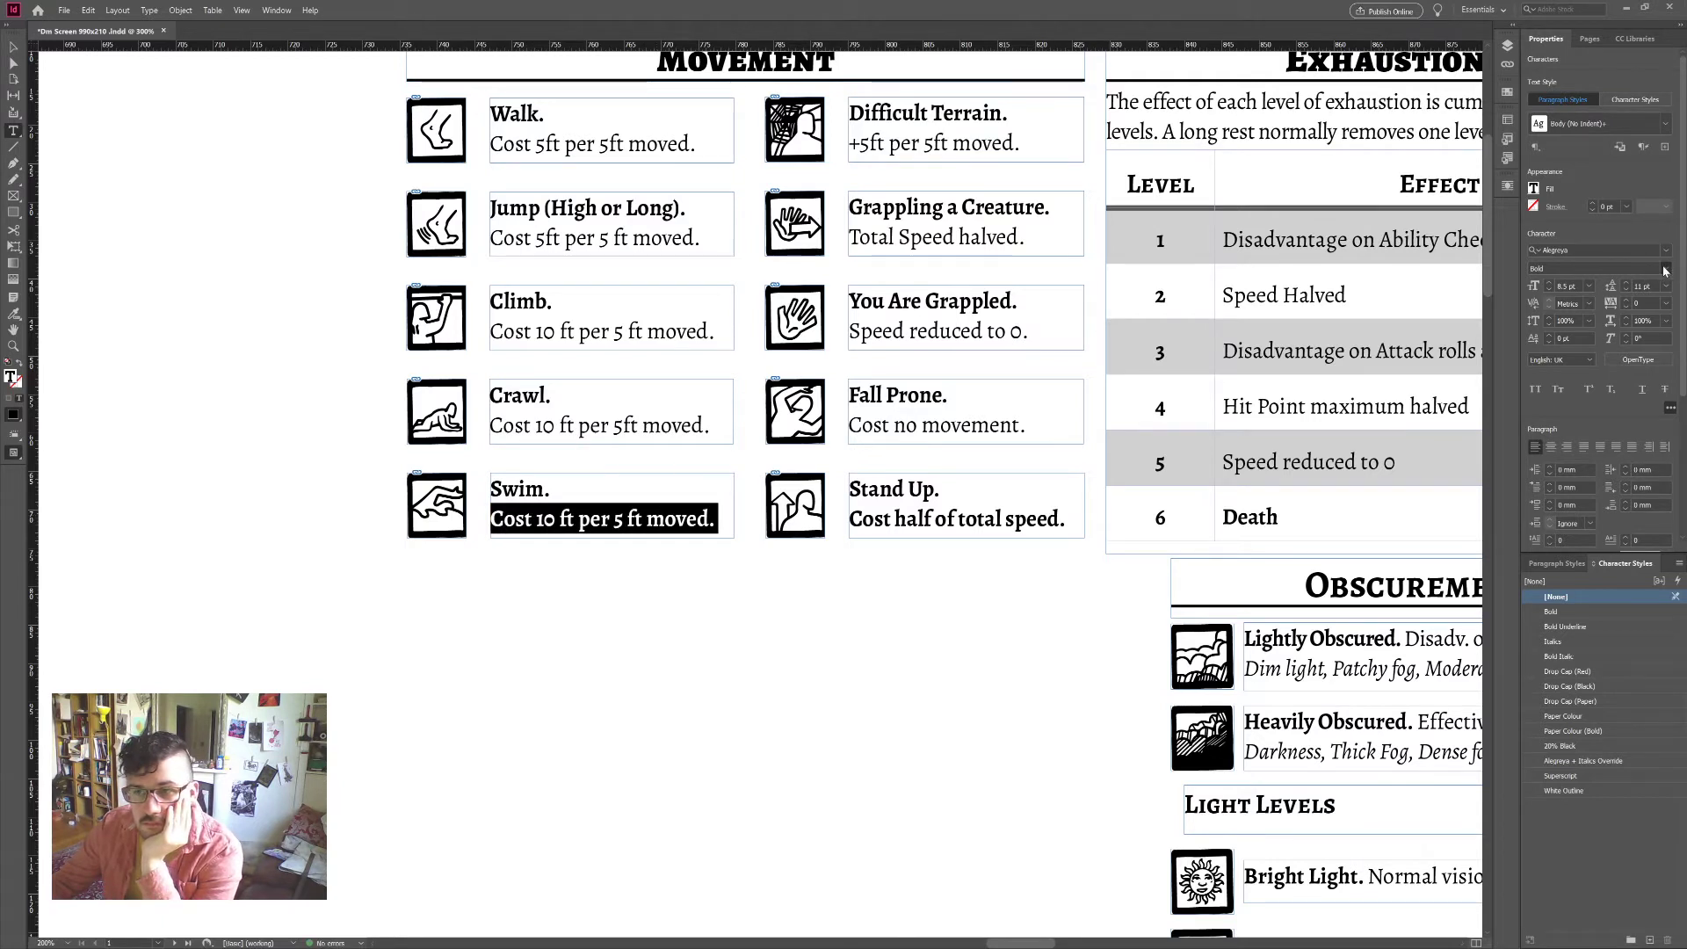
key("ctrl+shift+y")
double_click(980, 519)
triple_click(980, 519)
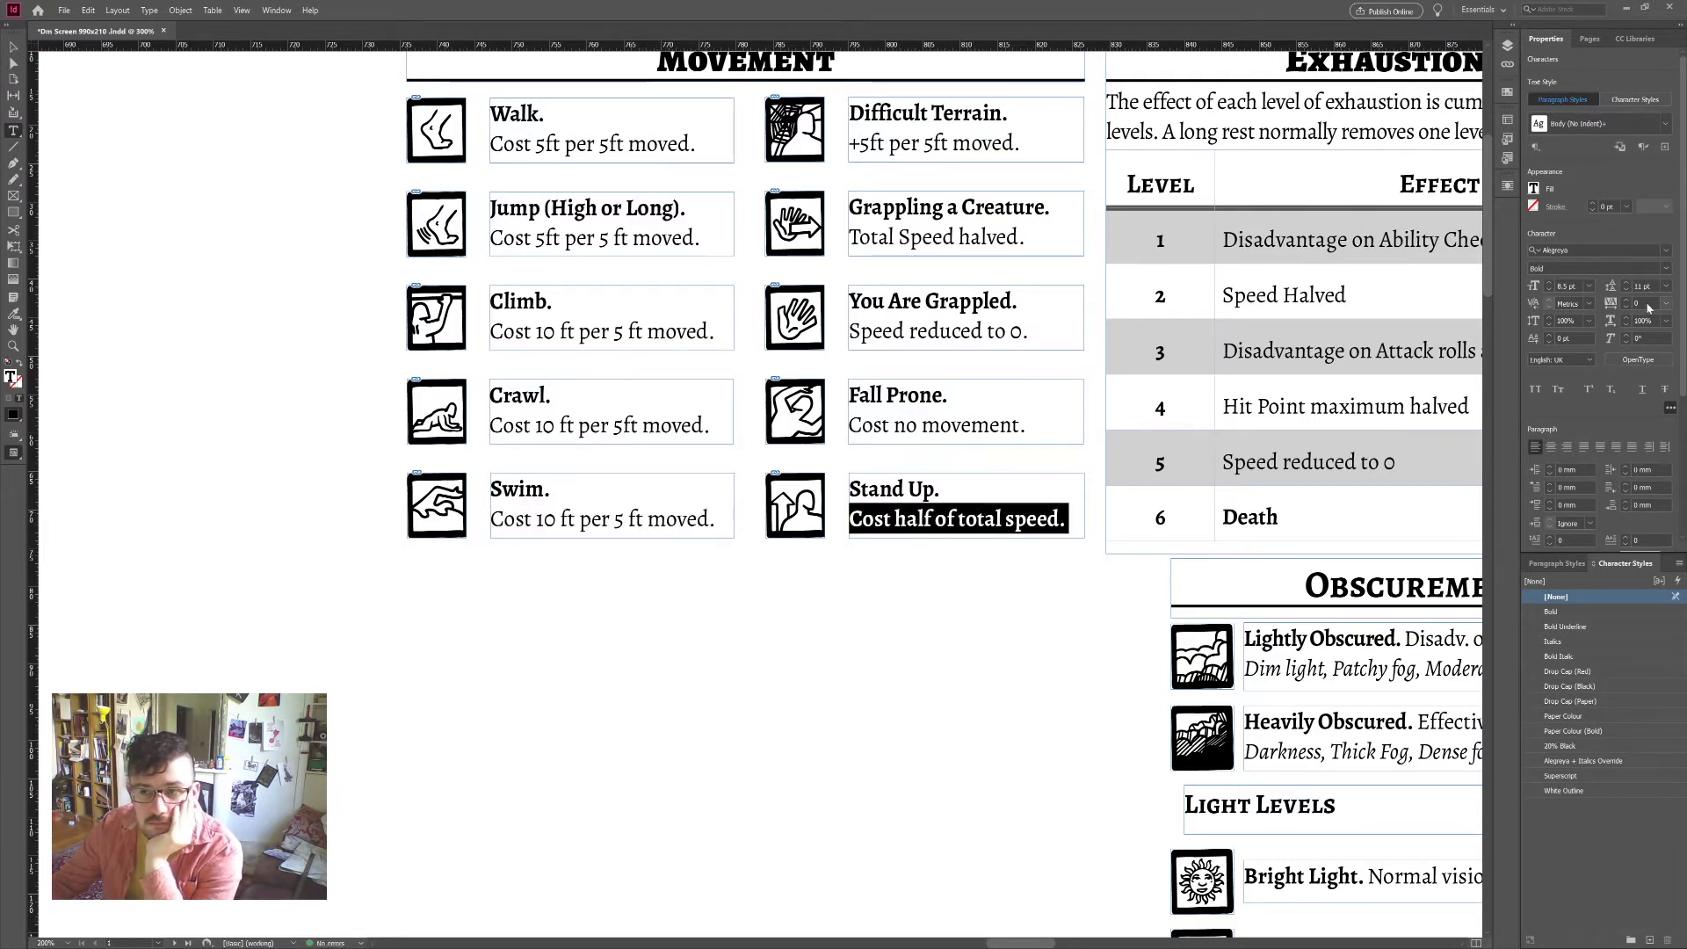
key("ctrl+shift+y")
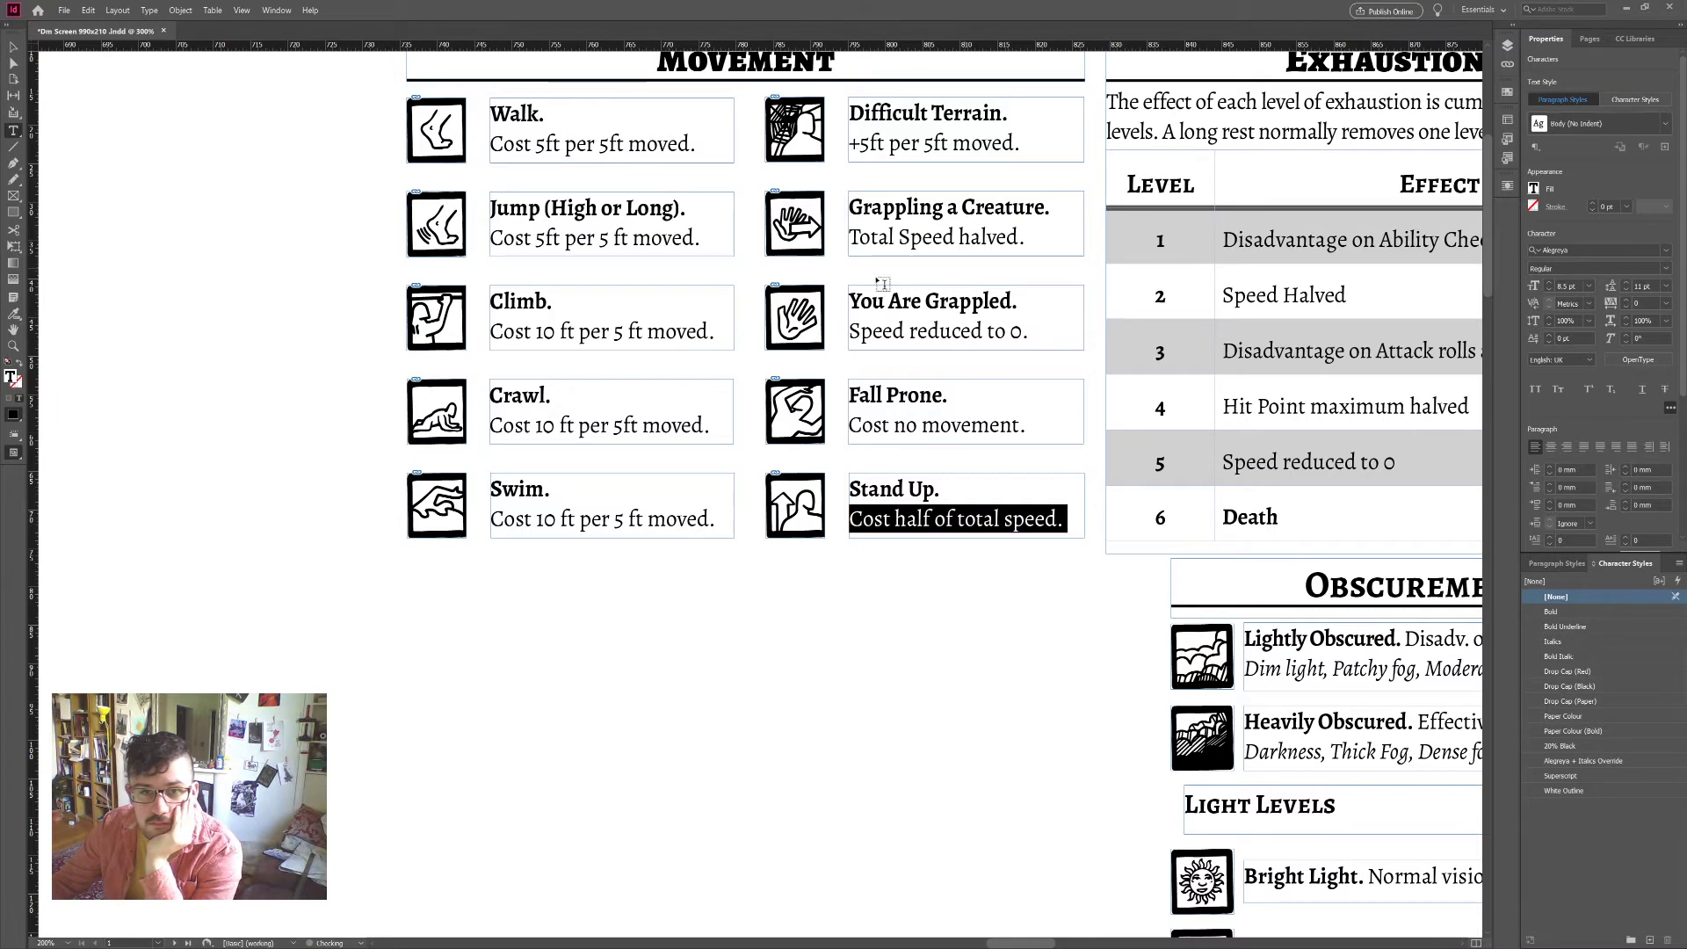
left_click(13, 46)
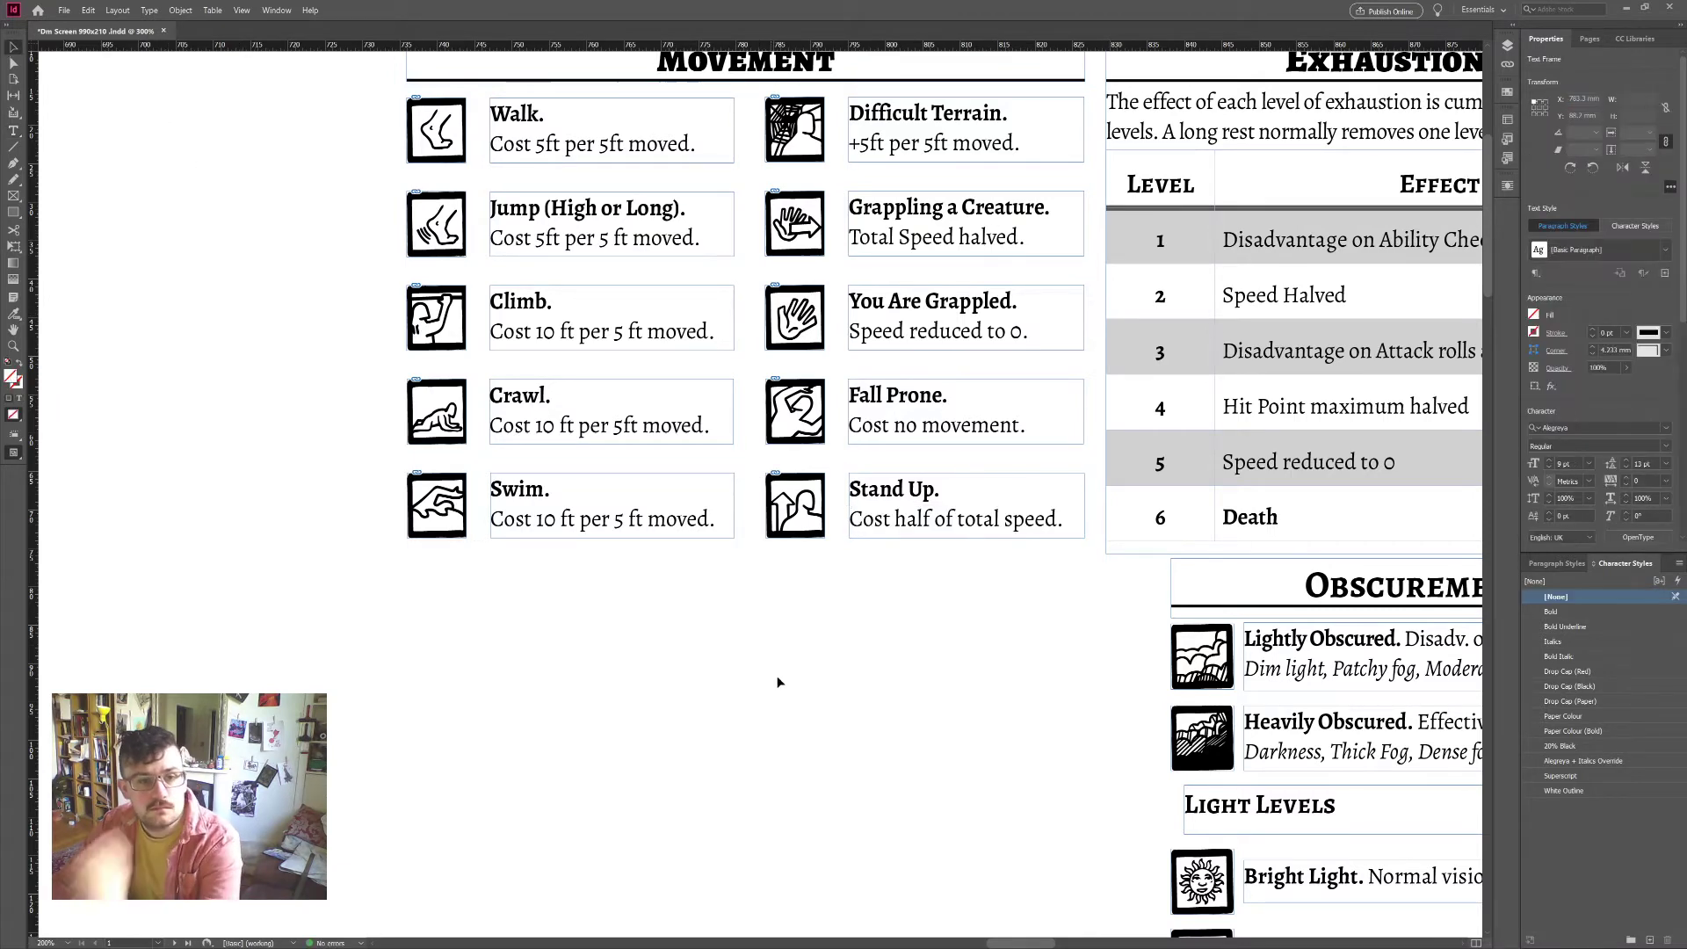
Step: Add a '(without sp. speed)' note after the Swim heading
scroll(853, 710, "down", 1)
scroll(853, 709, "down", 2)
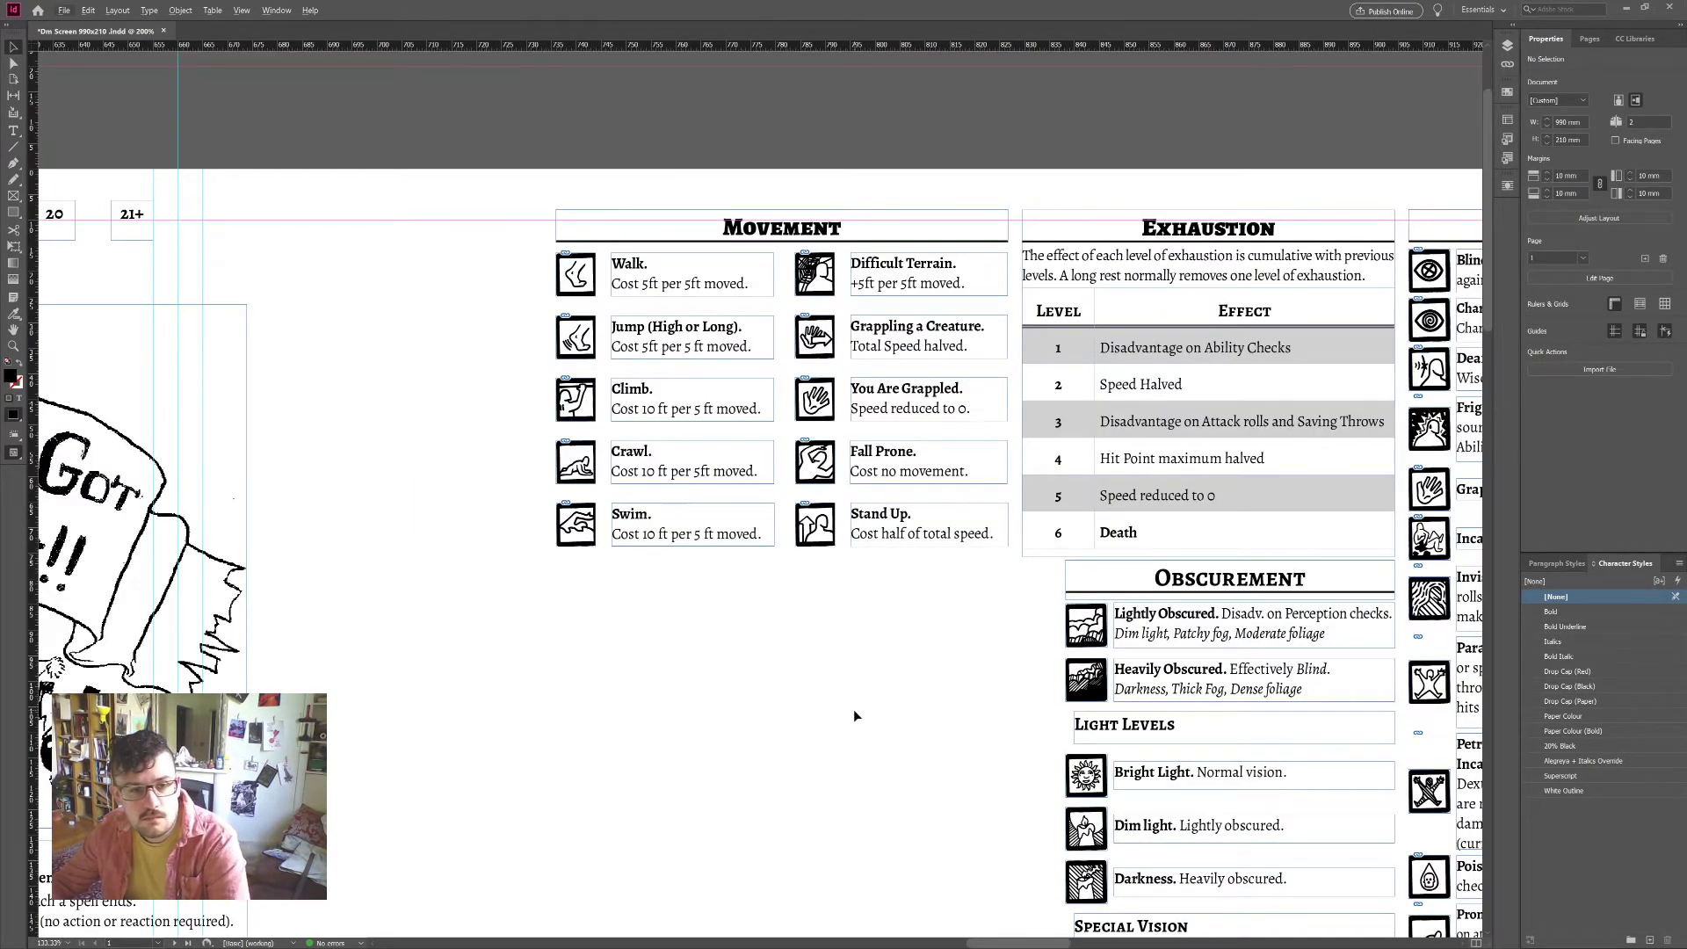
scroll(852, 710, "down", 1)
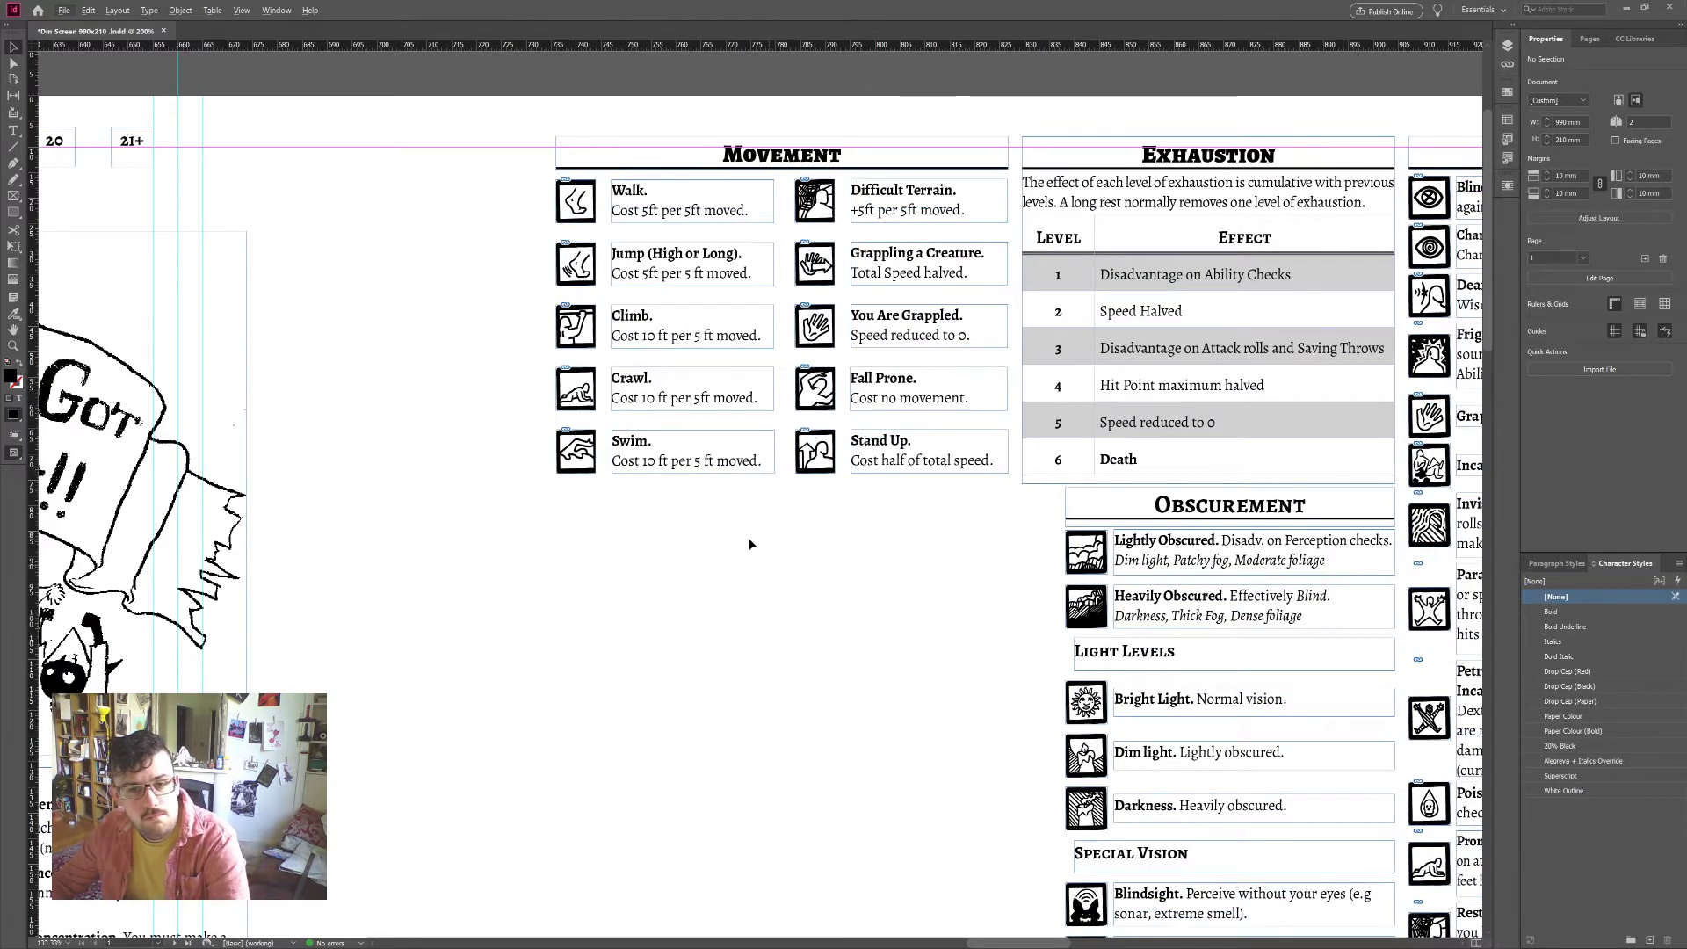
left_click(660, 444)
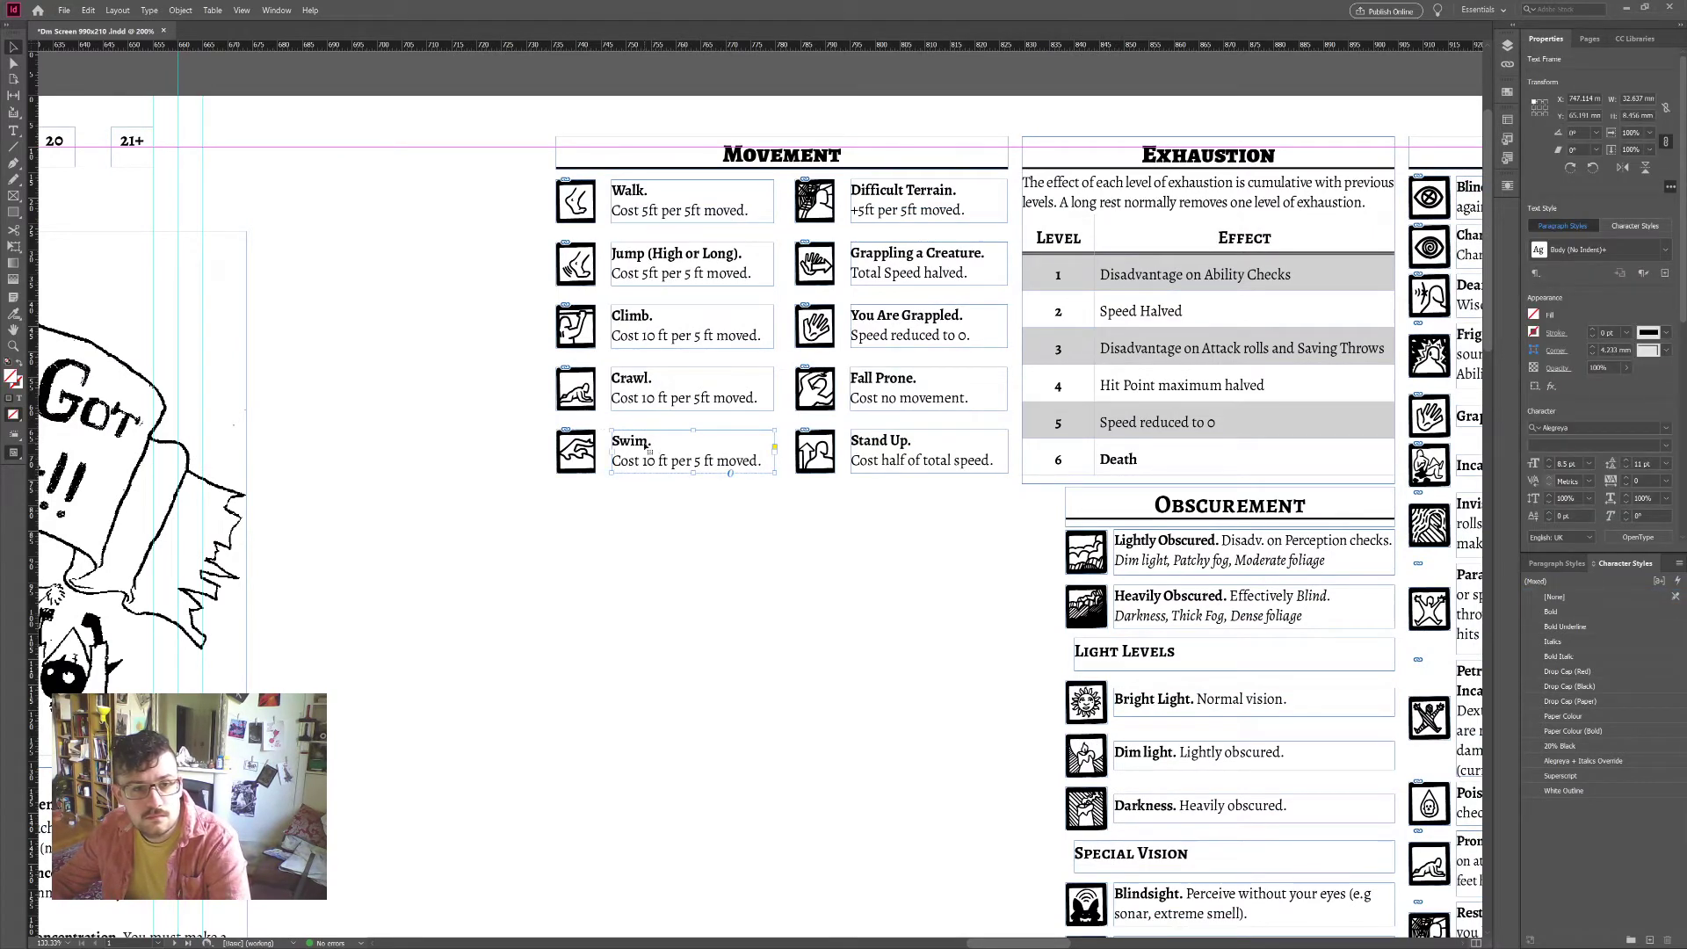
double_click(659, 441)
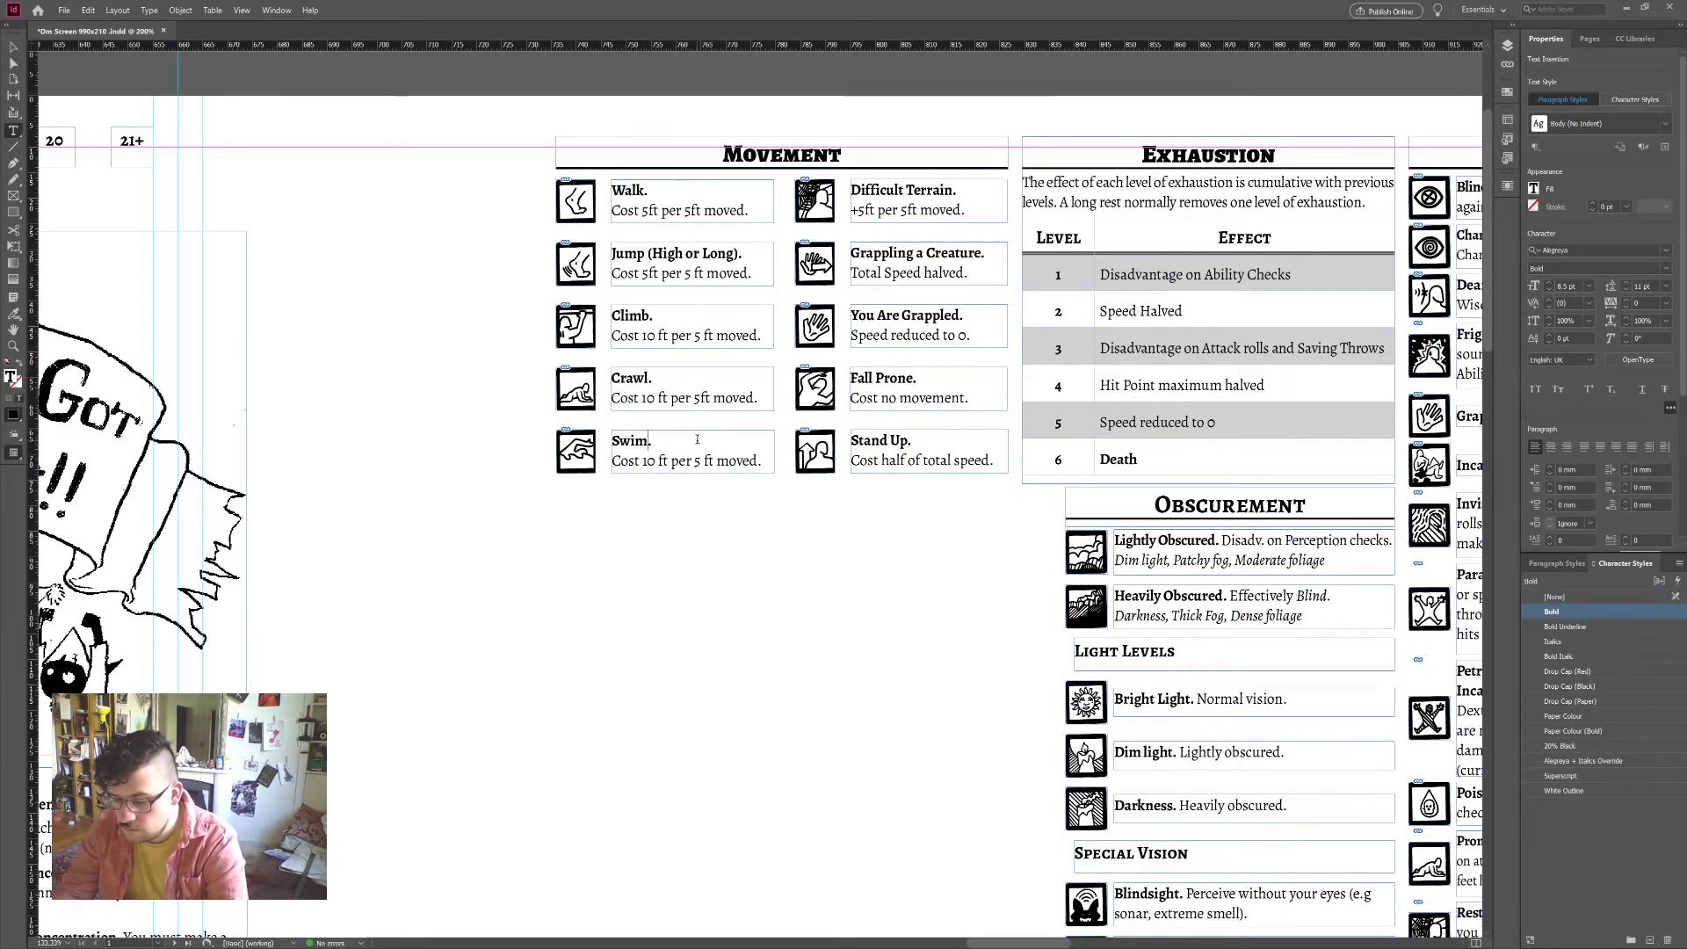
type("(without")
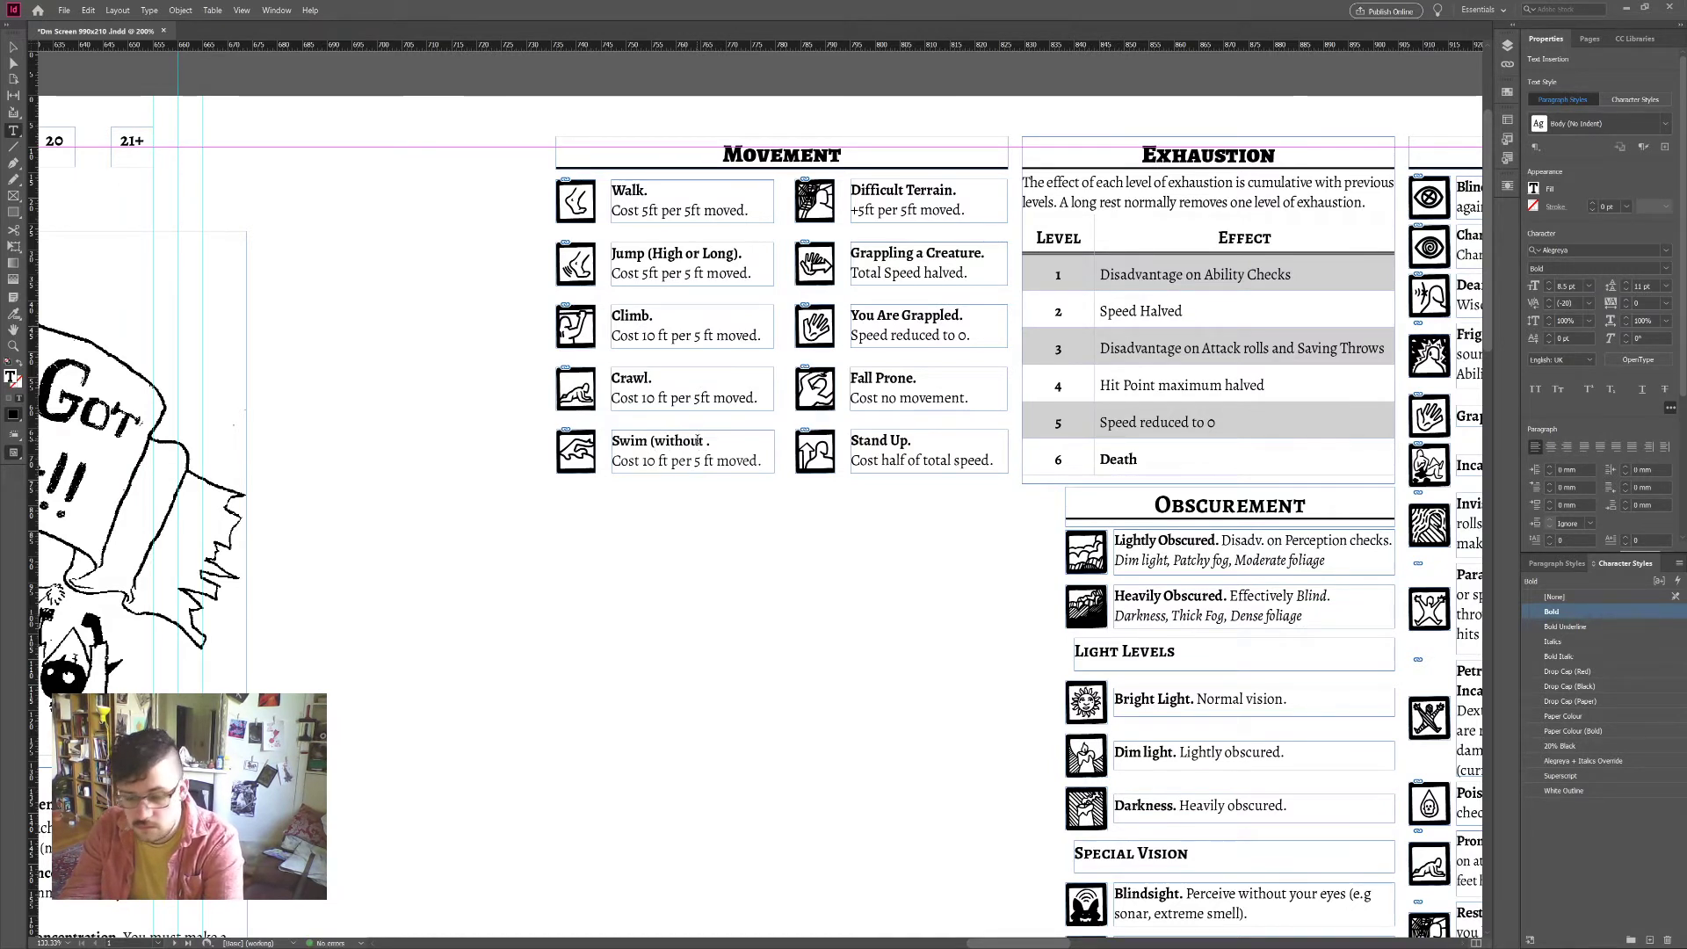
type(" sp. speed")
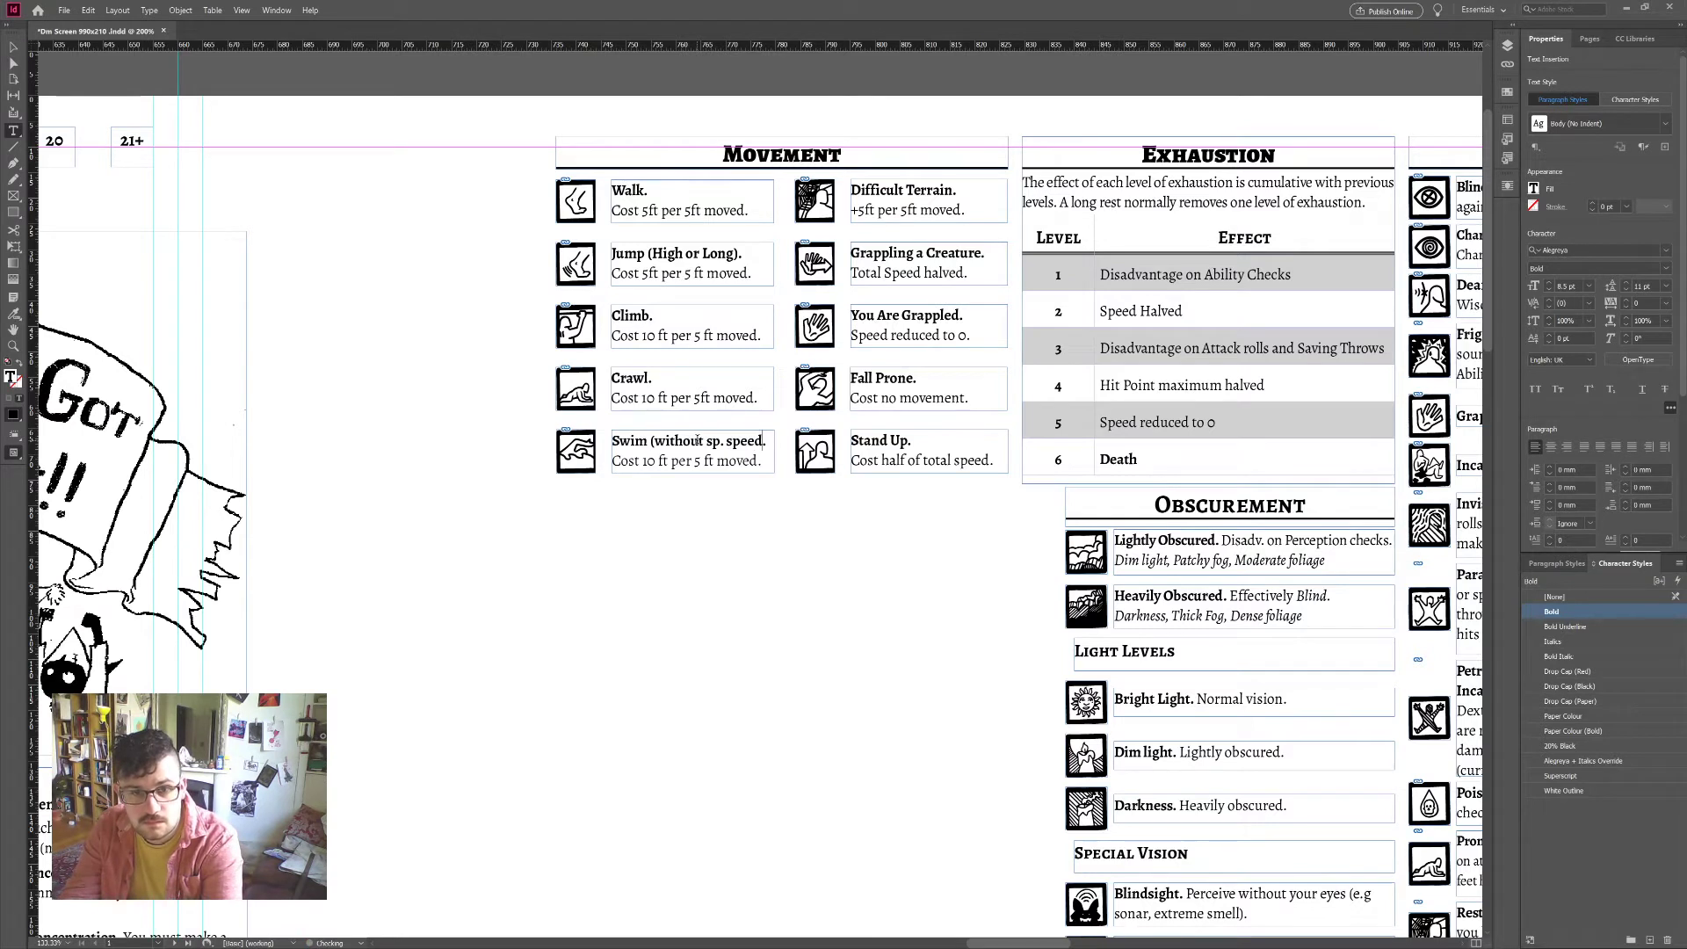
type(")")
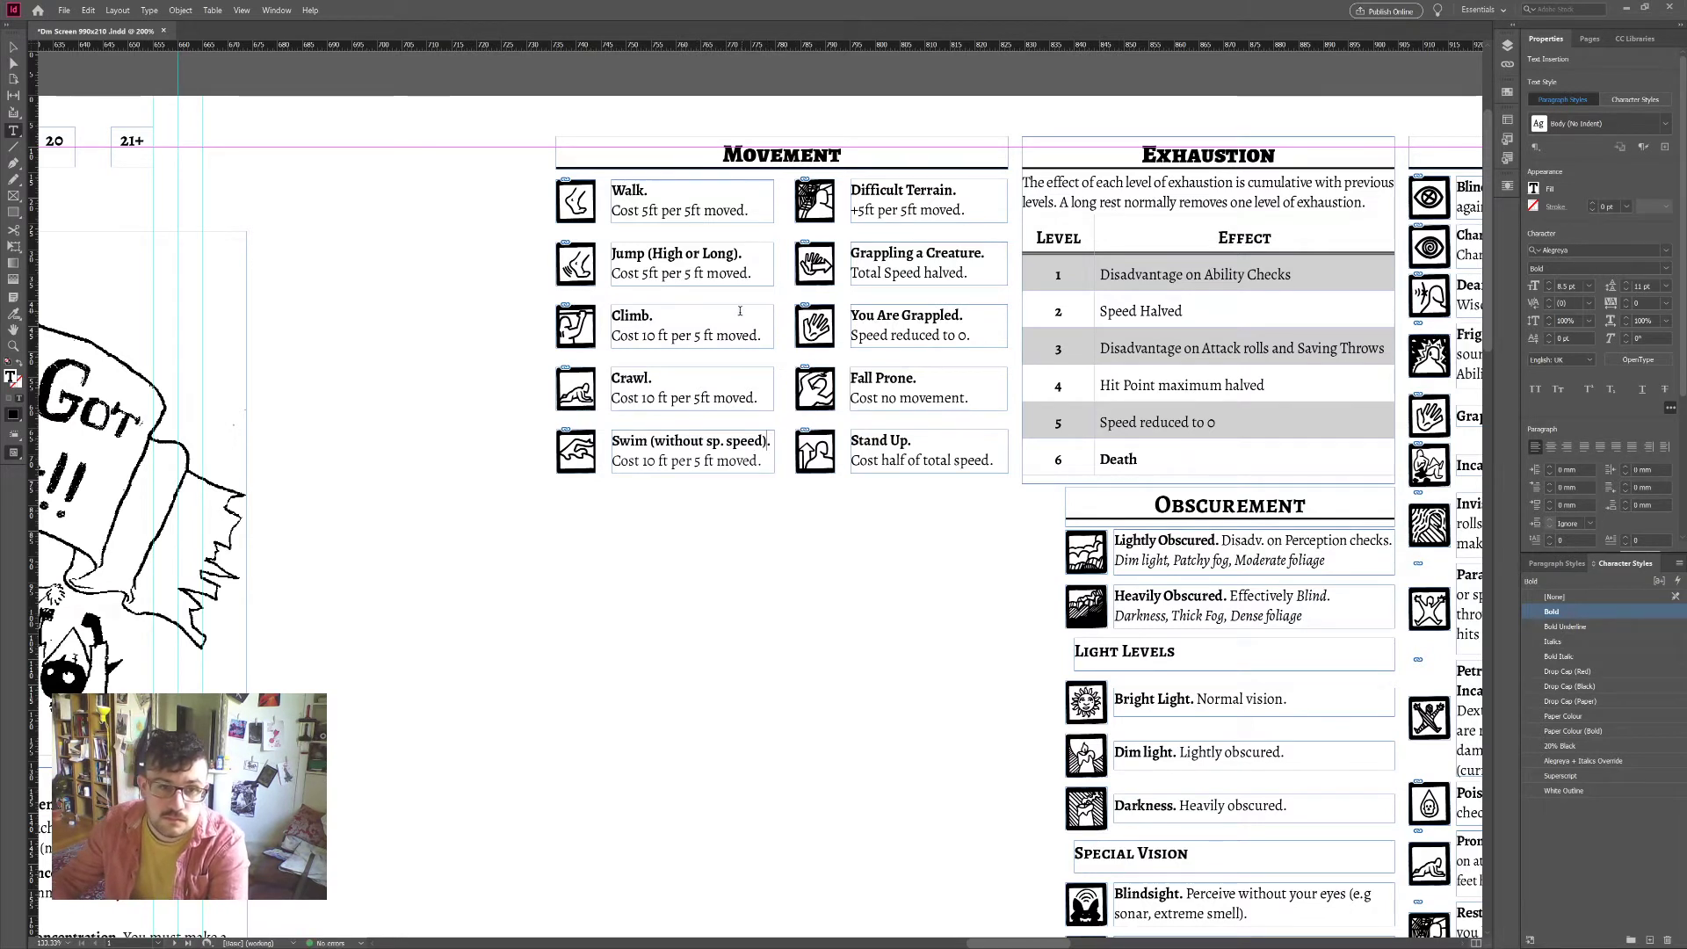
Step: Change the Climb and Swim heading notes to '(using Walk speed)'
left_click(739, 312)
key("BackSpace")
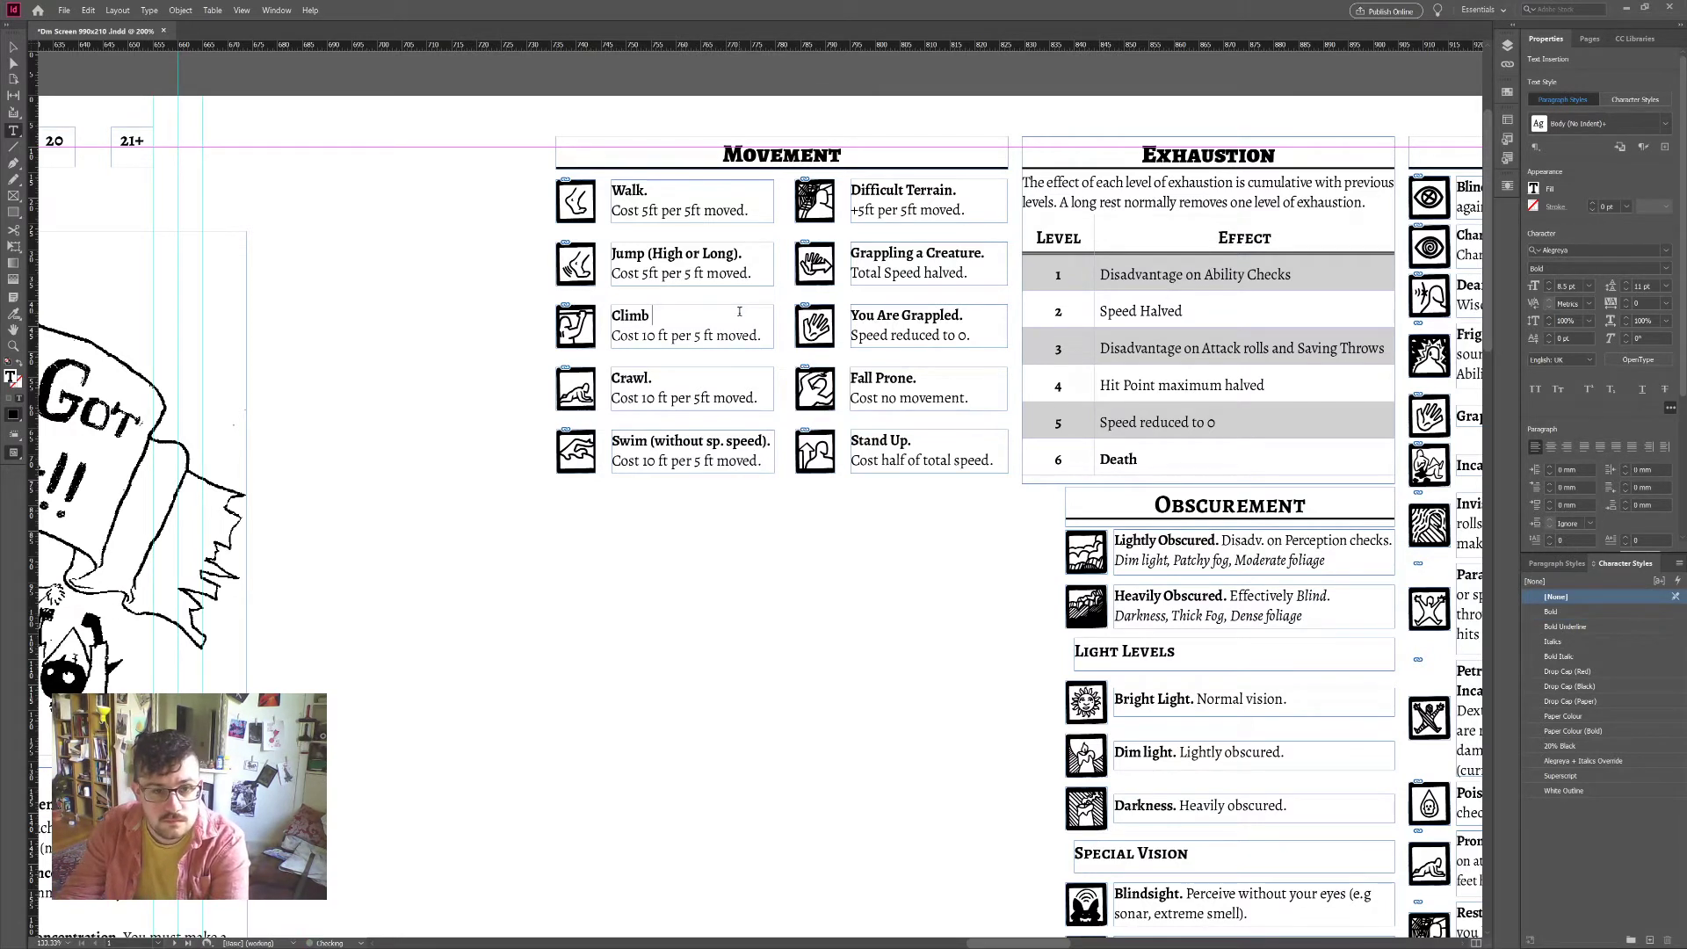
type("(w/o")
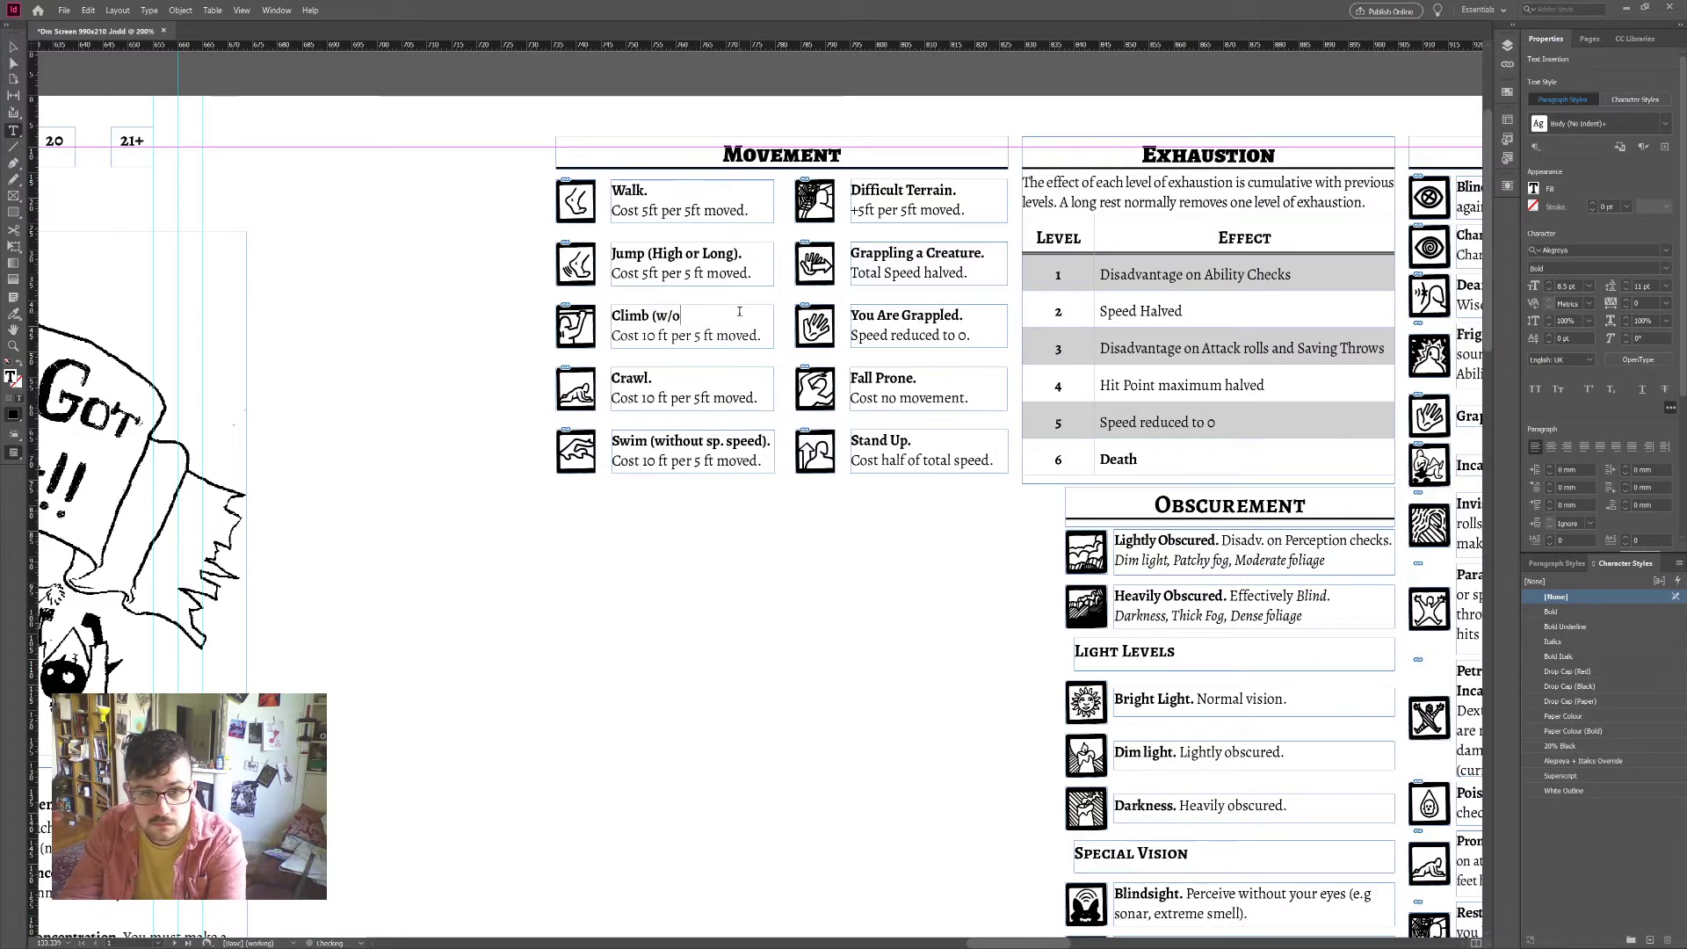
type(" Clim")
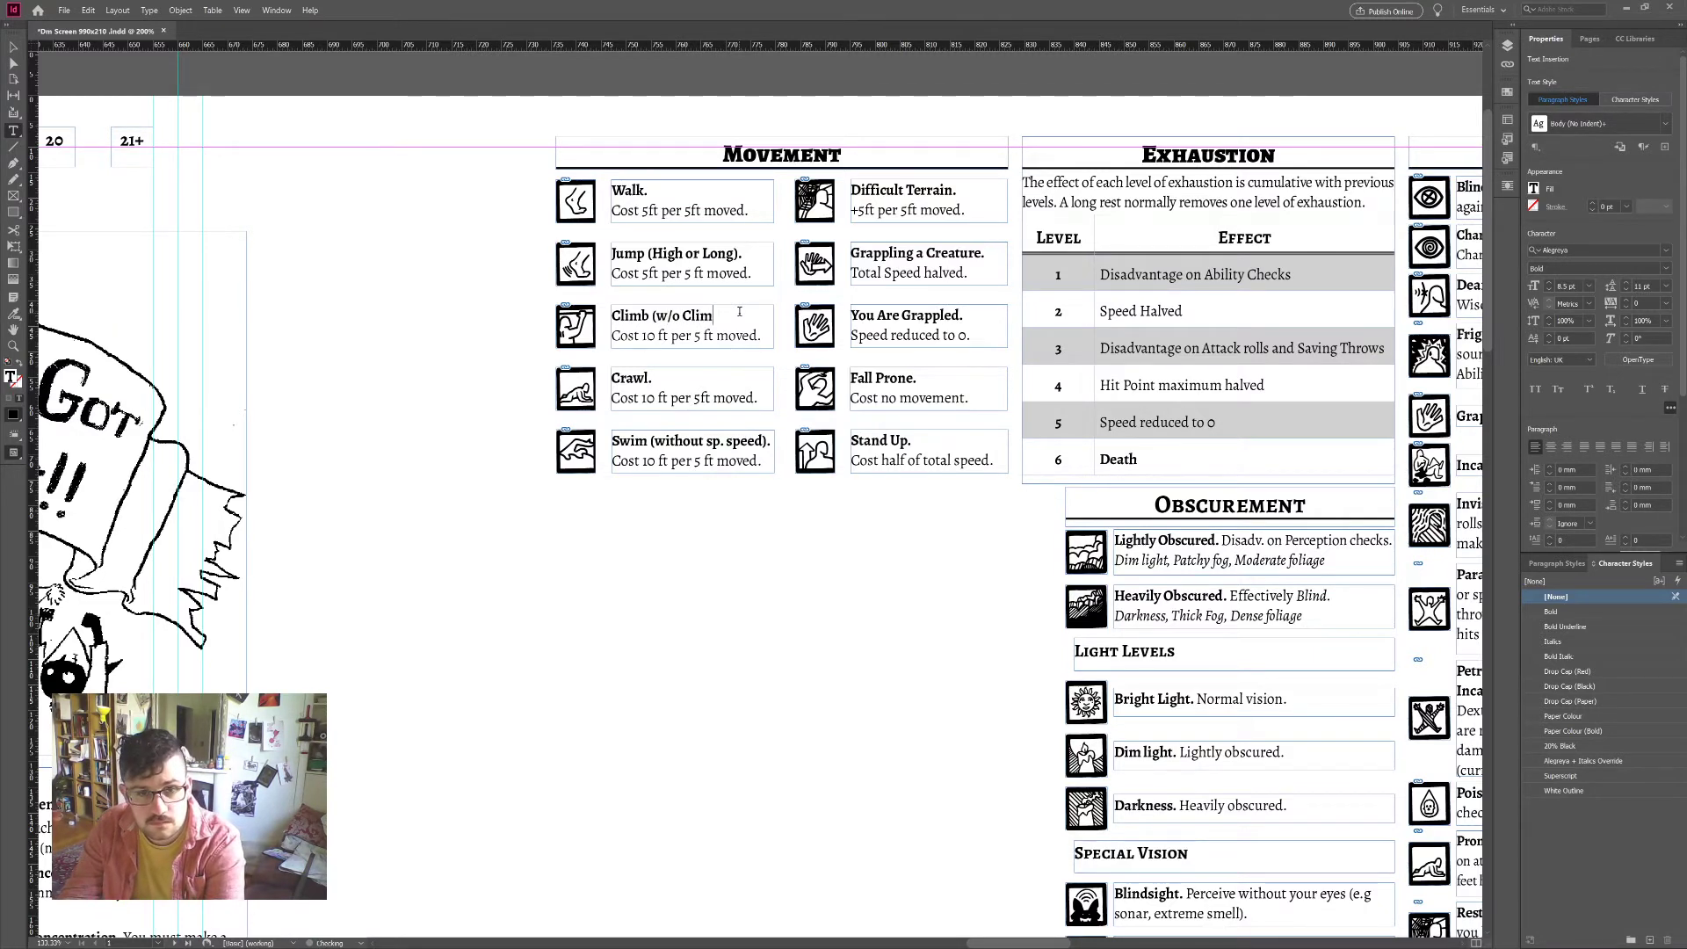
type("b speed)")
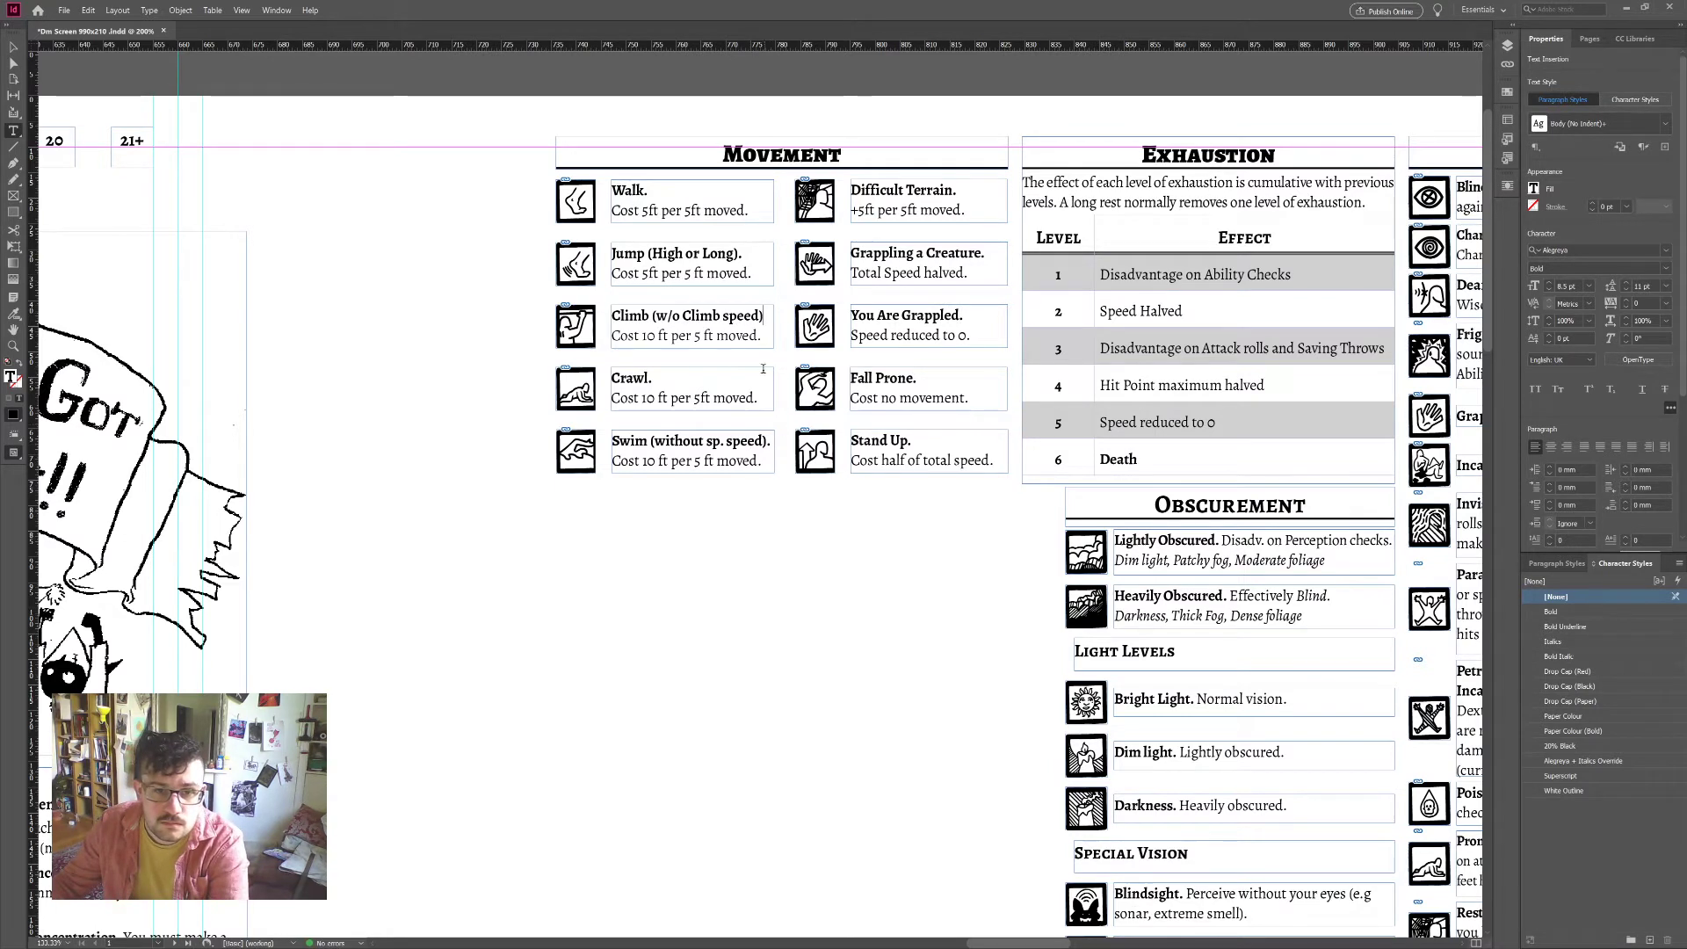
left_click_drag(765, 318, 655, 318)
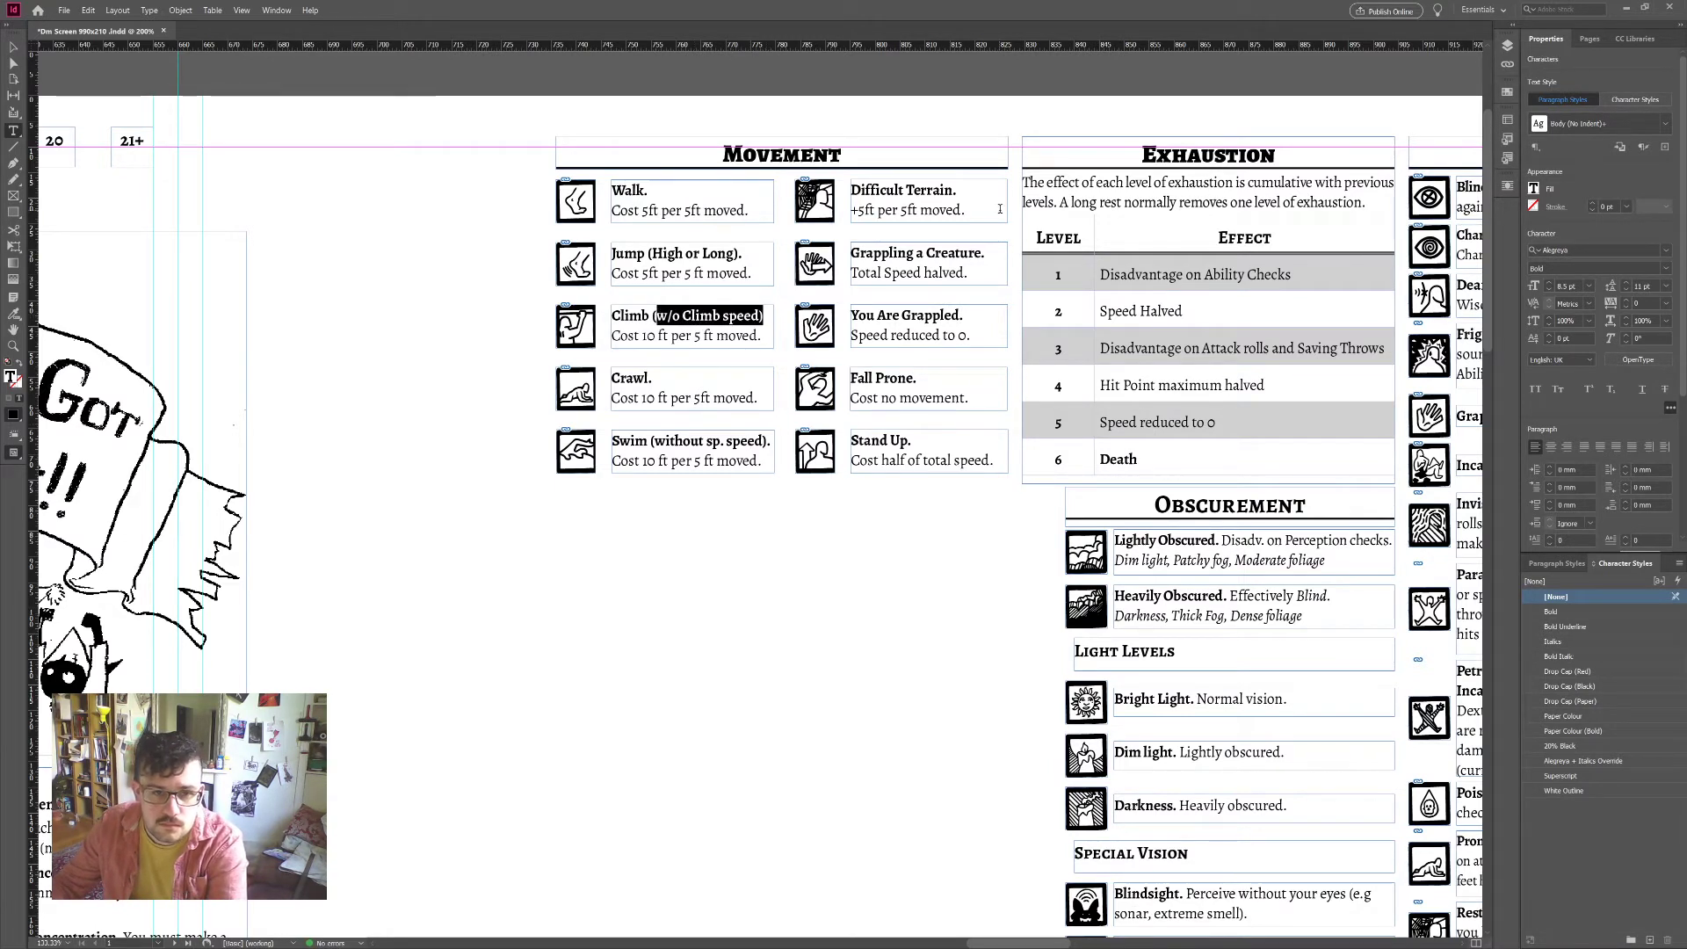
type("using")
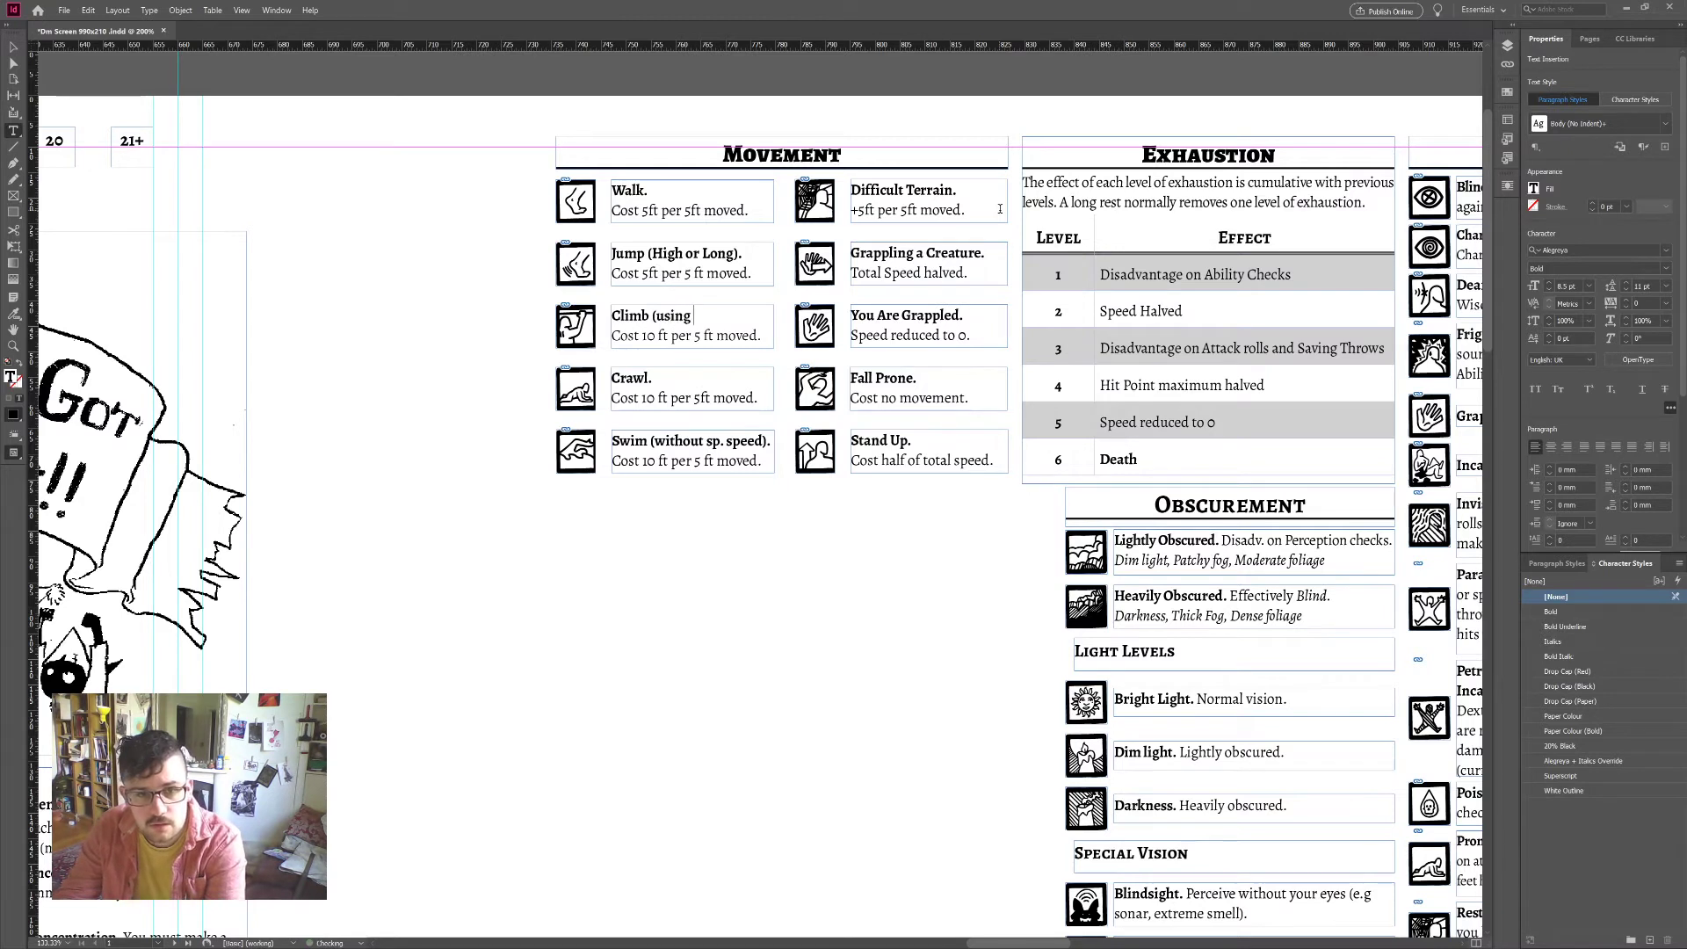
type(" Walk s")
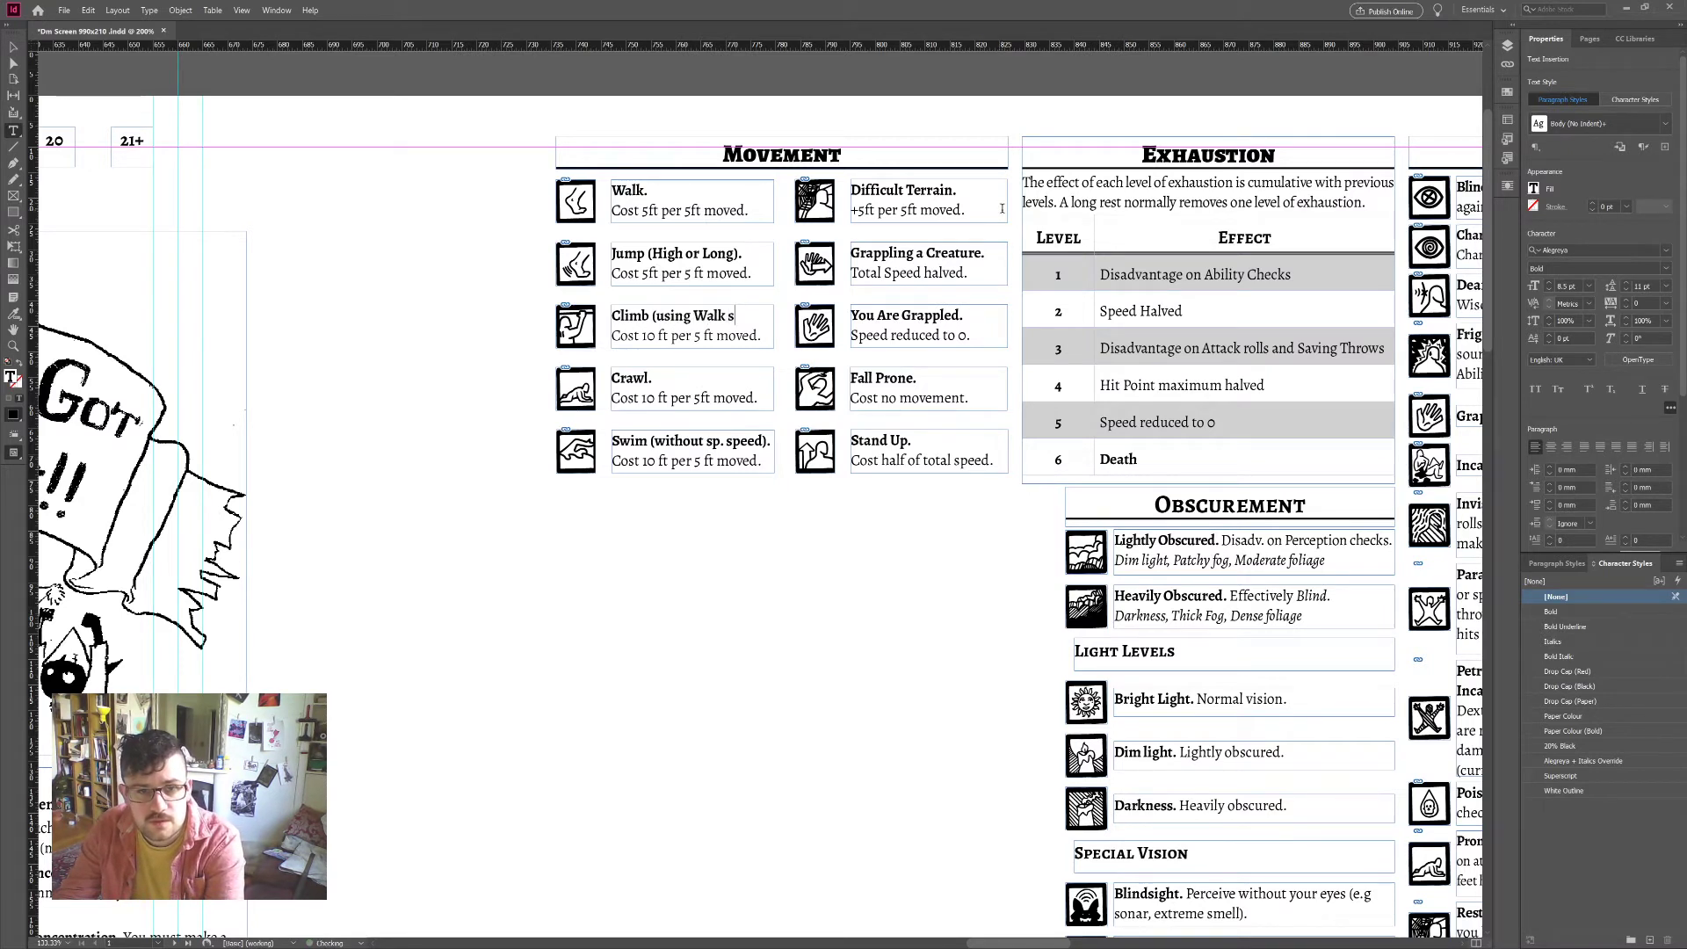
type("peed)")
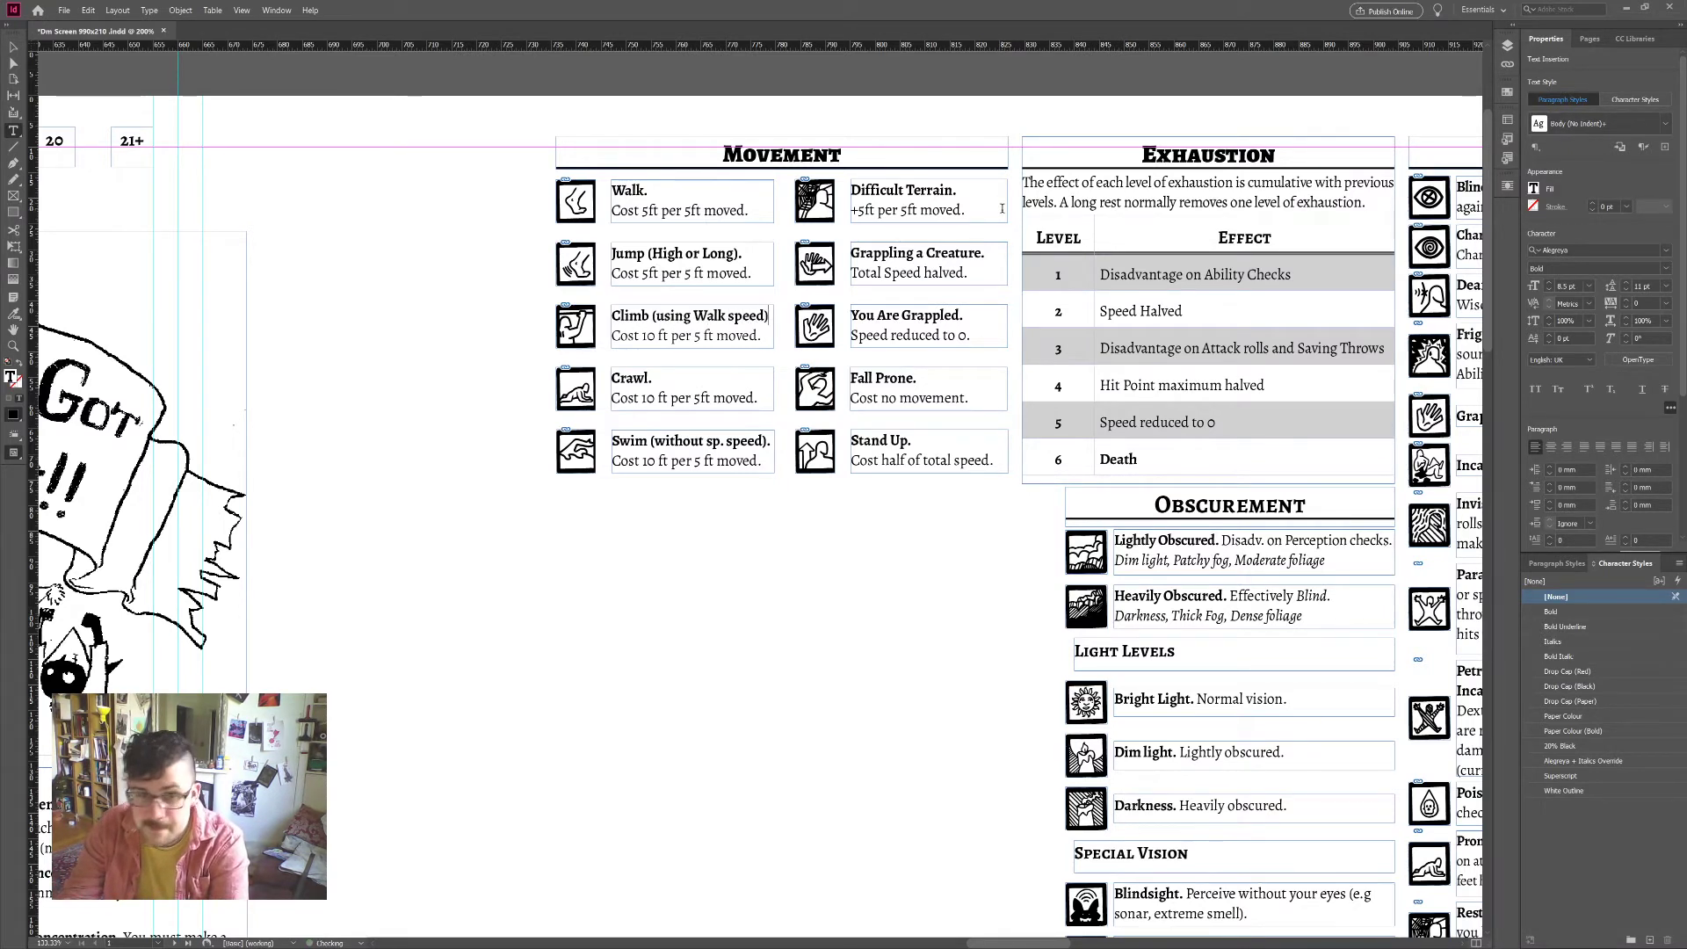
left_click_drag(655, 442, 767, 442)
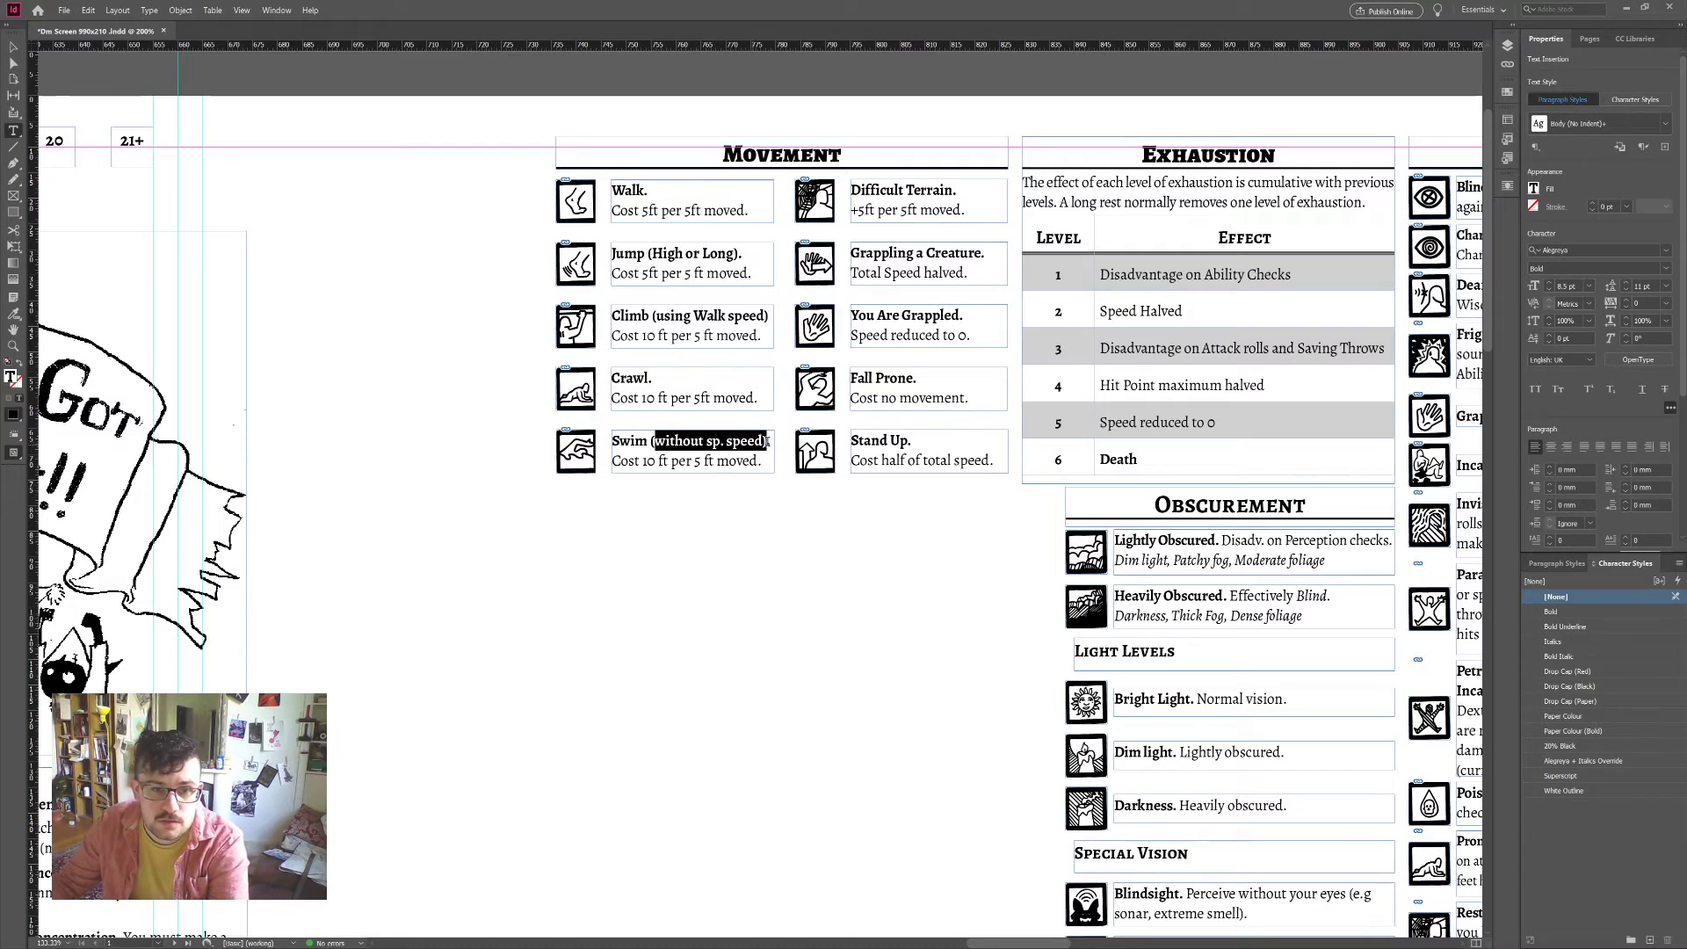
key("Delete")
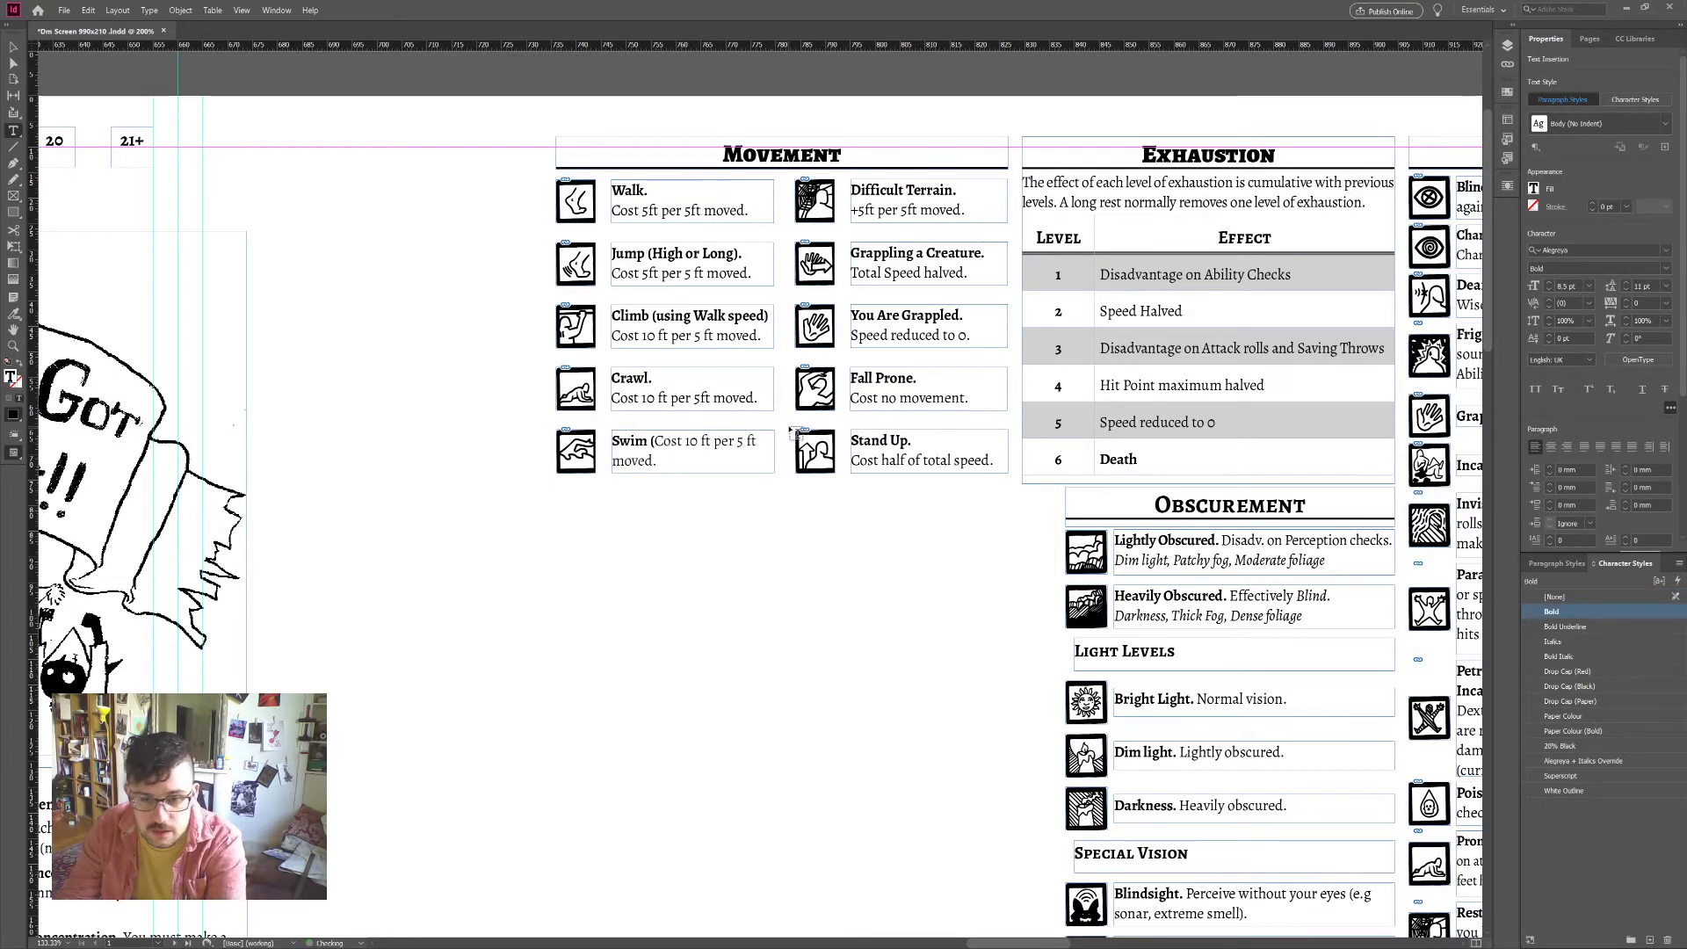
key("ctrl+z")
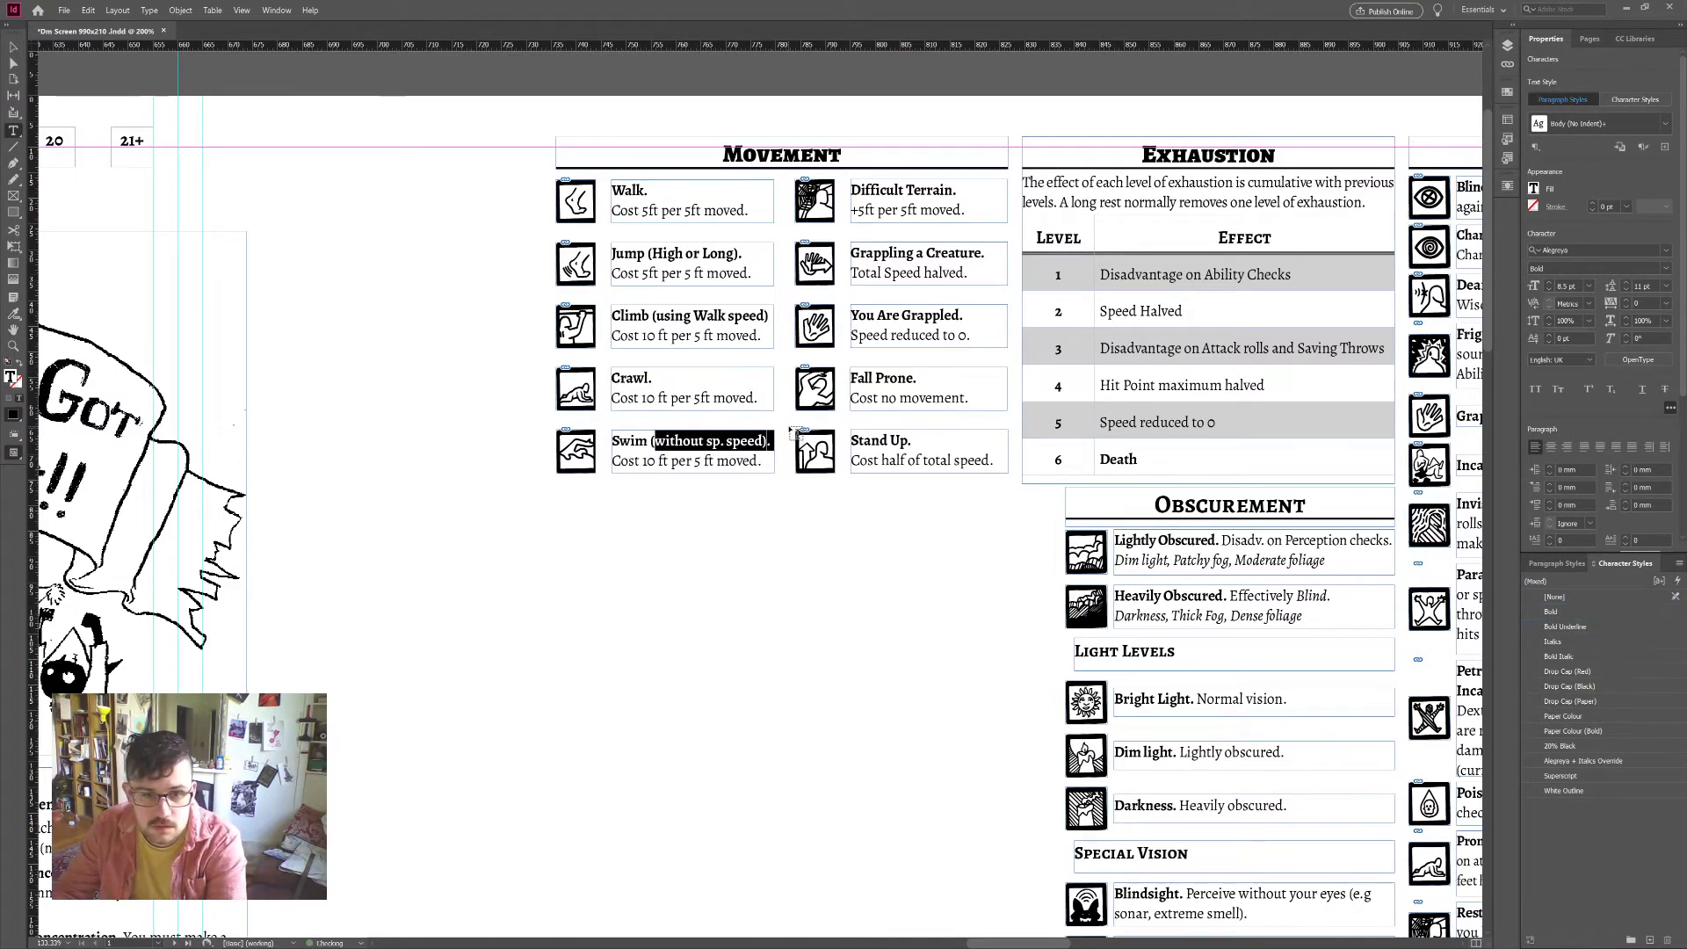
left_click_drag(773, 441, 651, 441)
type("using")
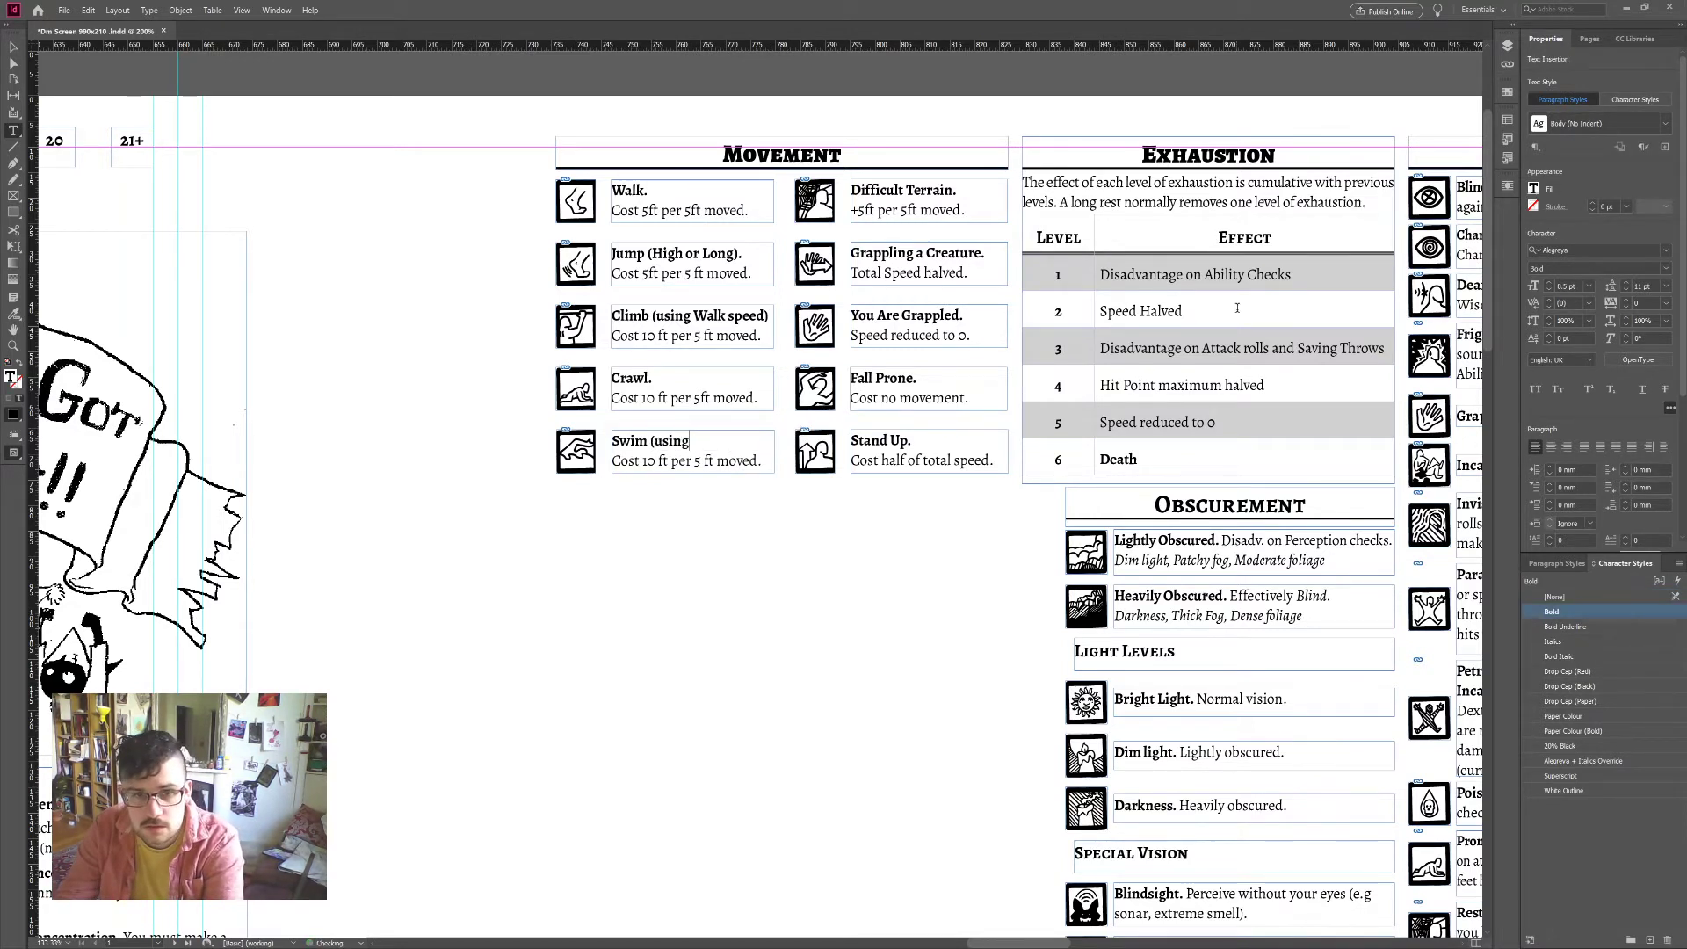
type(" Walk s")
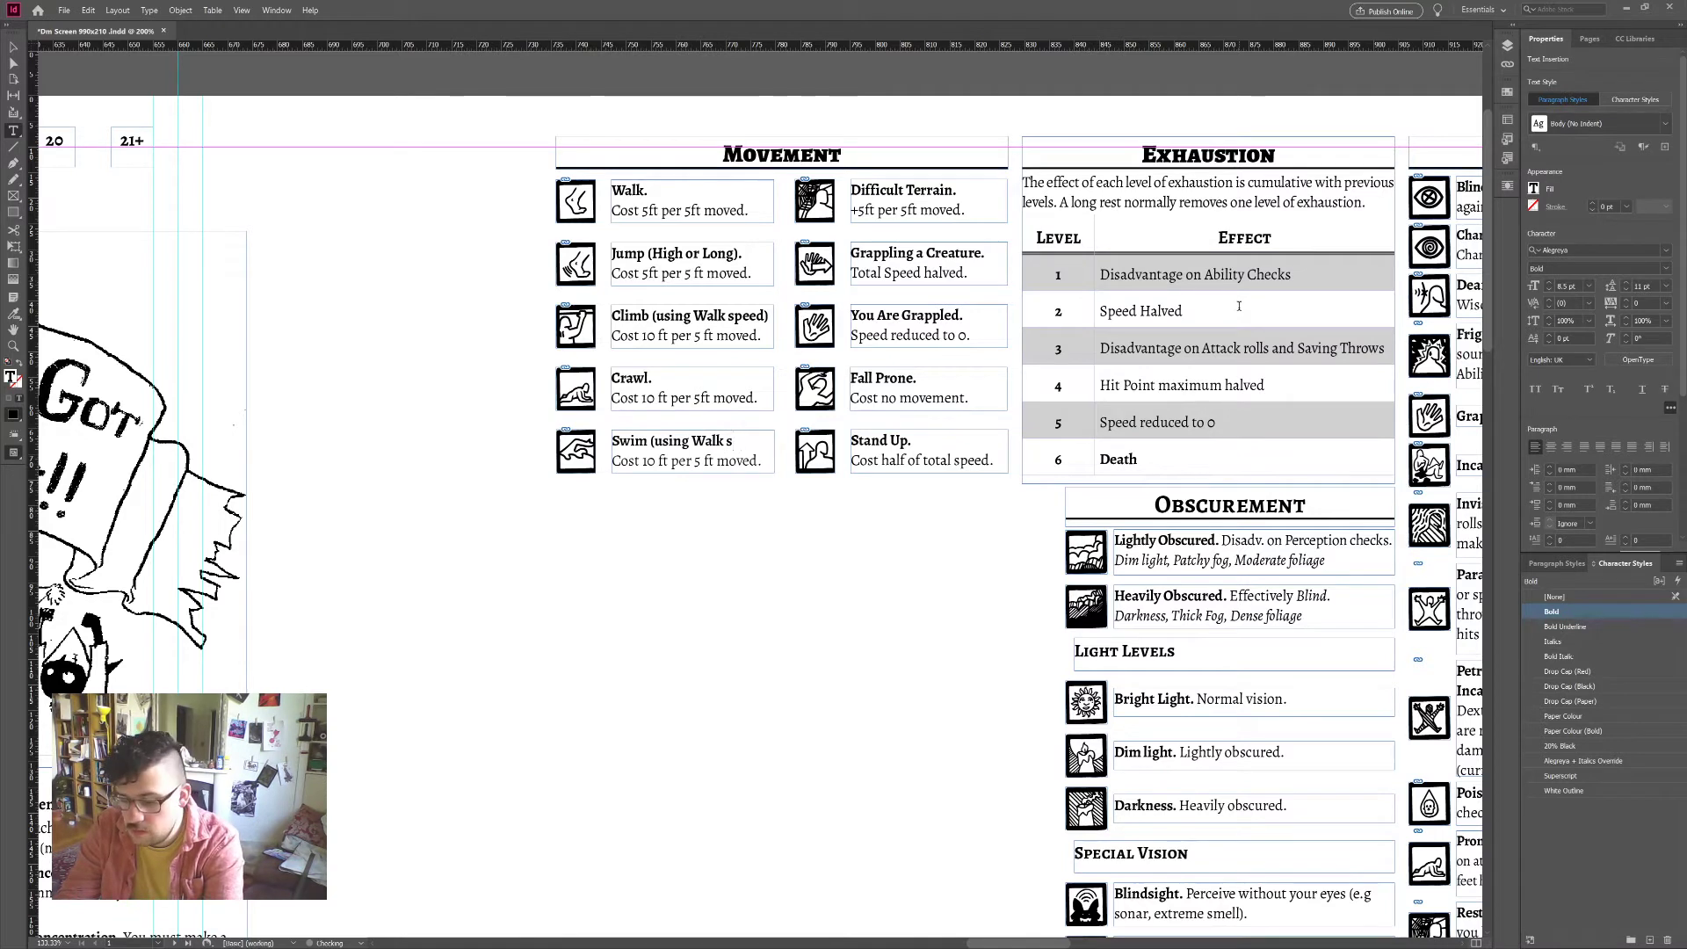
type("peed)")
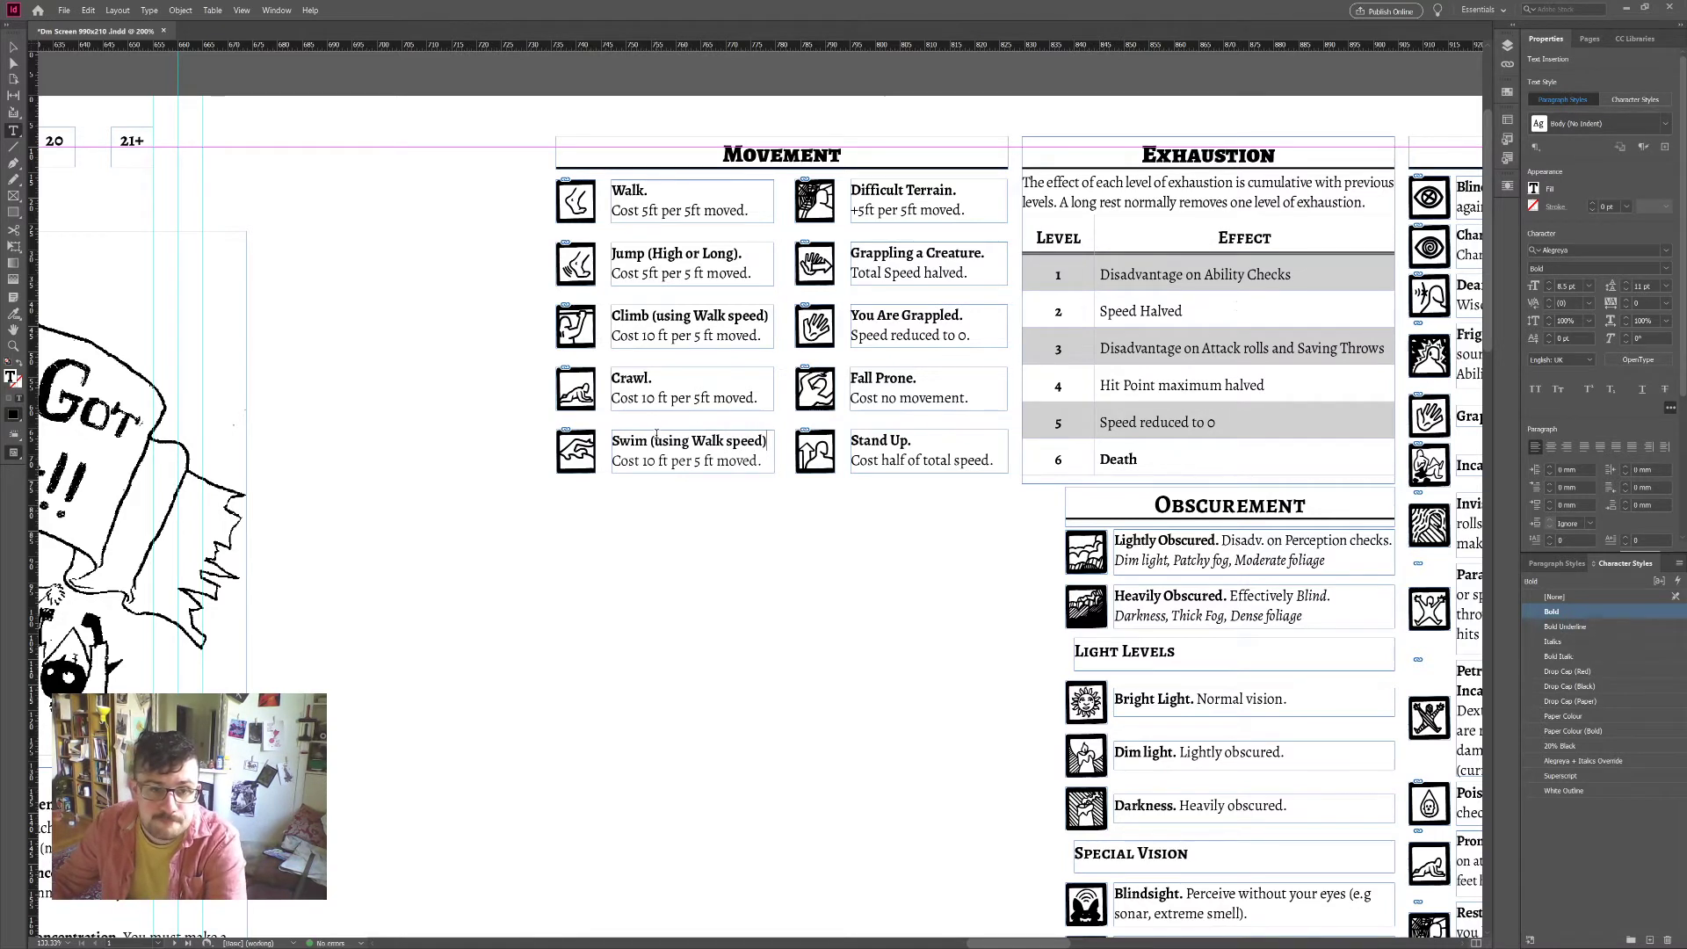
Step: Italicise the '(using Walk speed)' notes on Swim and Climb
left_click_drag(652, 441, 769, 441)
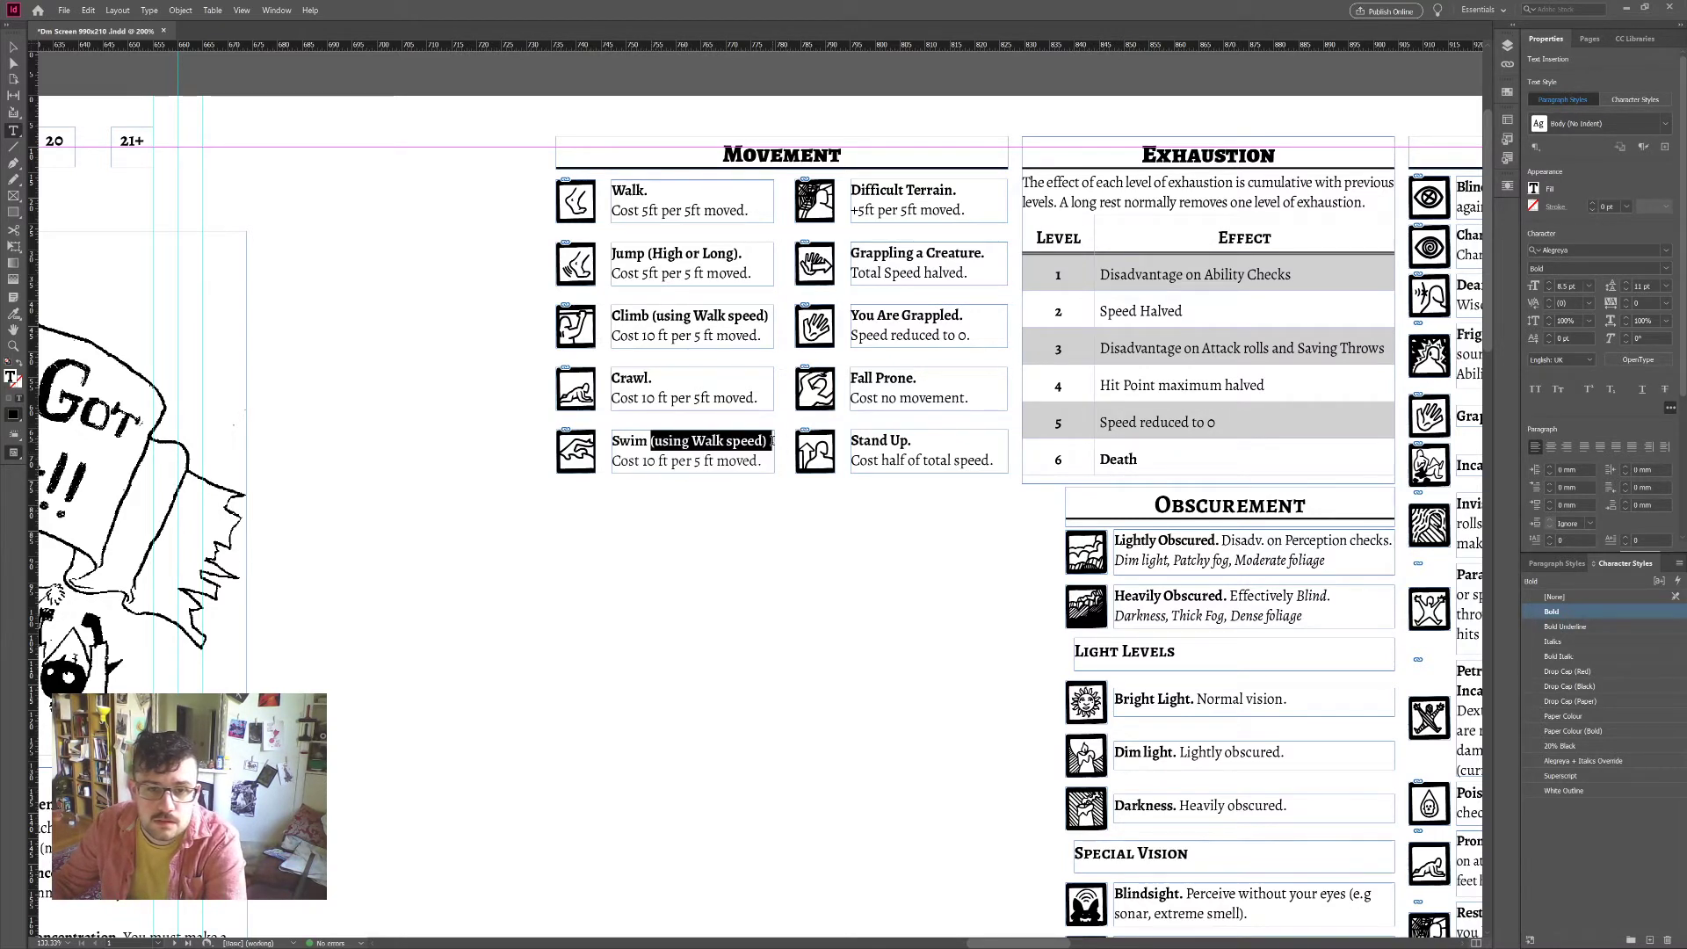
left_click(1561, 564)
left_click(1632, 563)
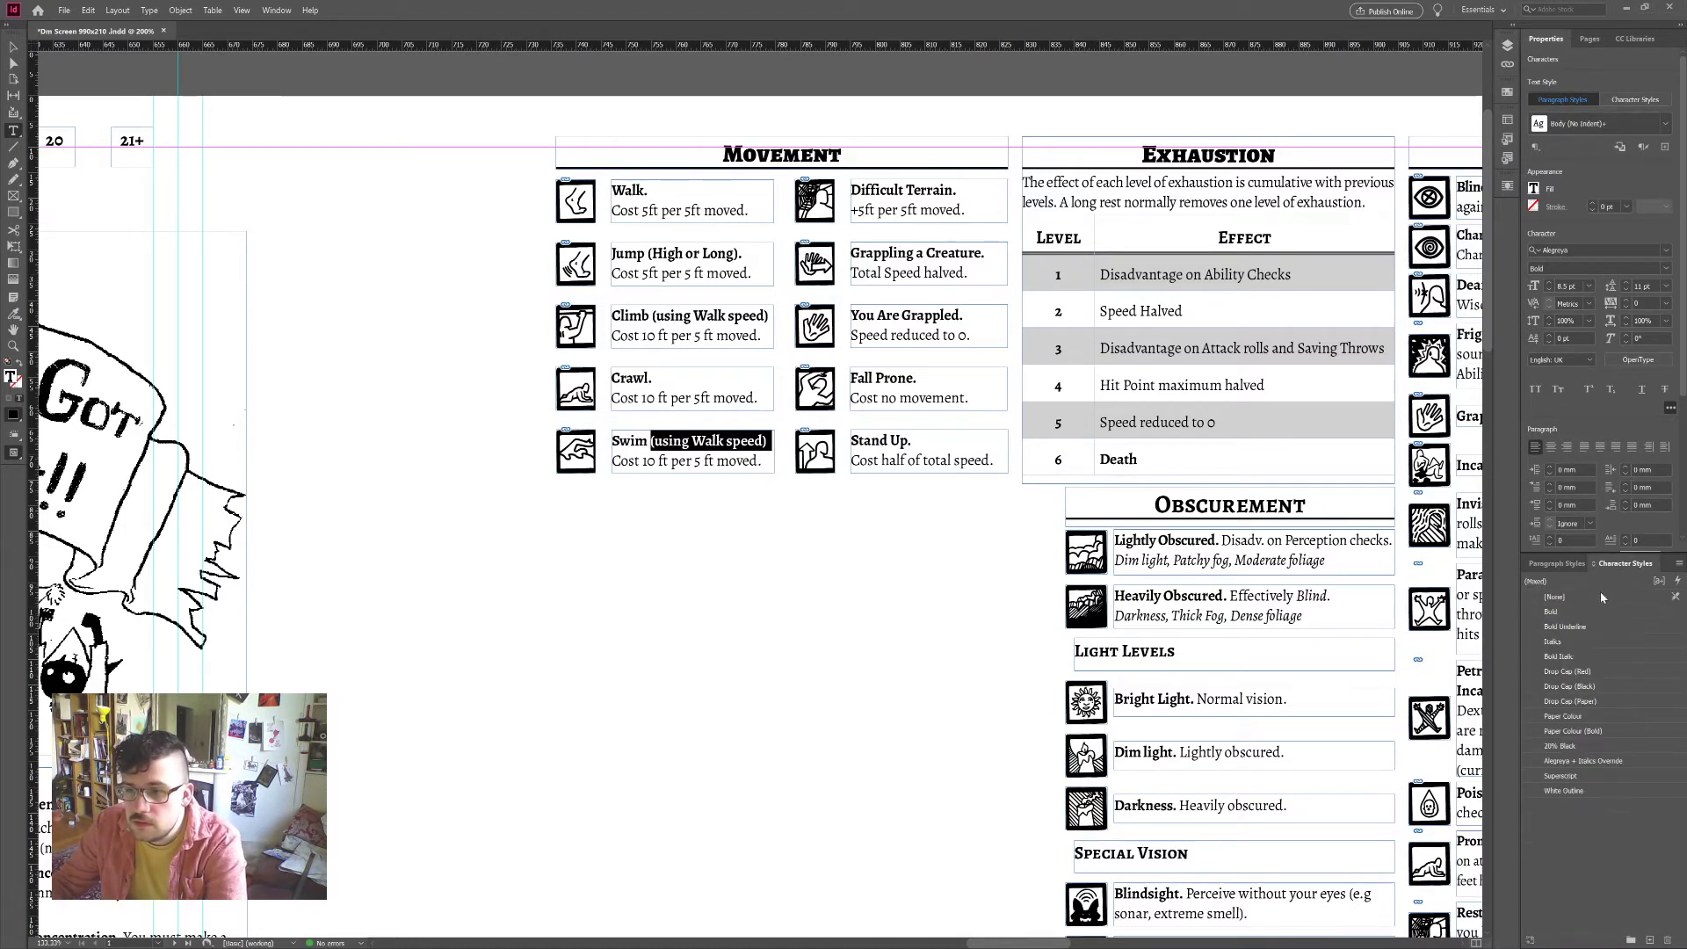
left_click(1571, 643)
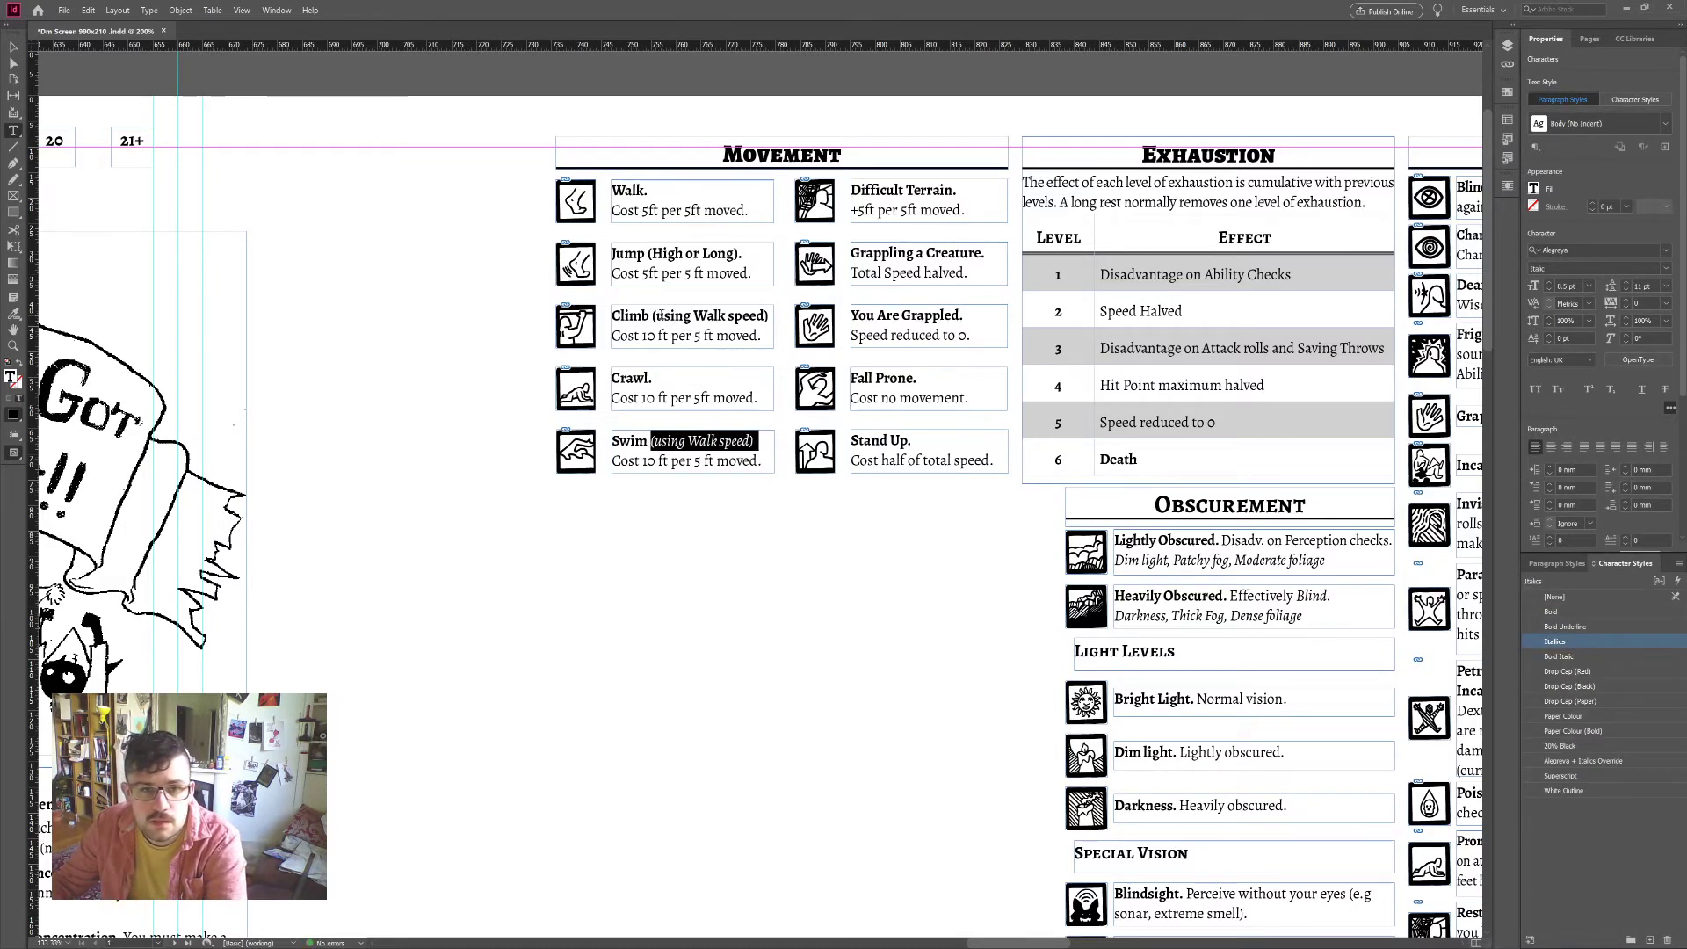
left_click_drag(651, 316, 758, 316)
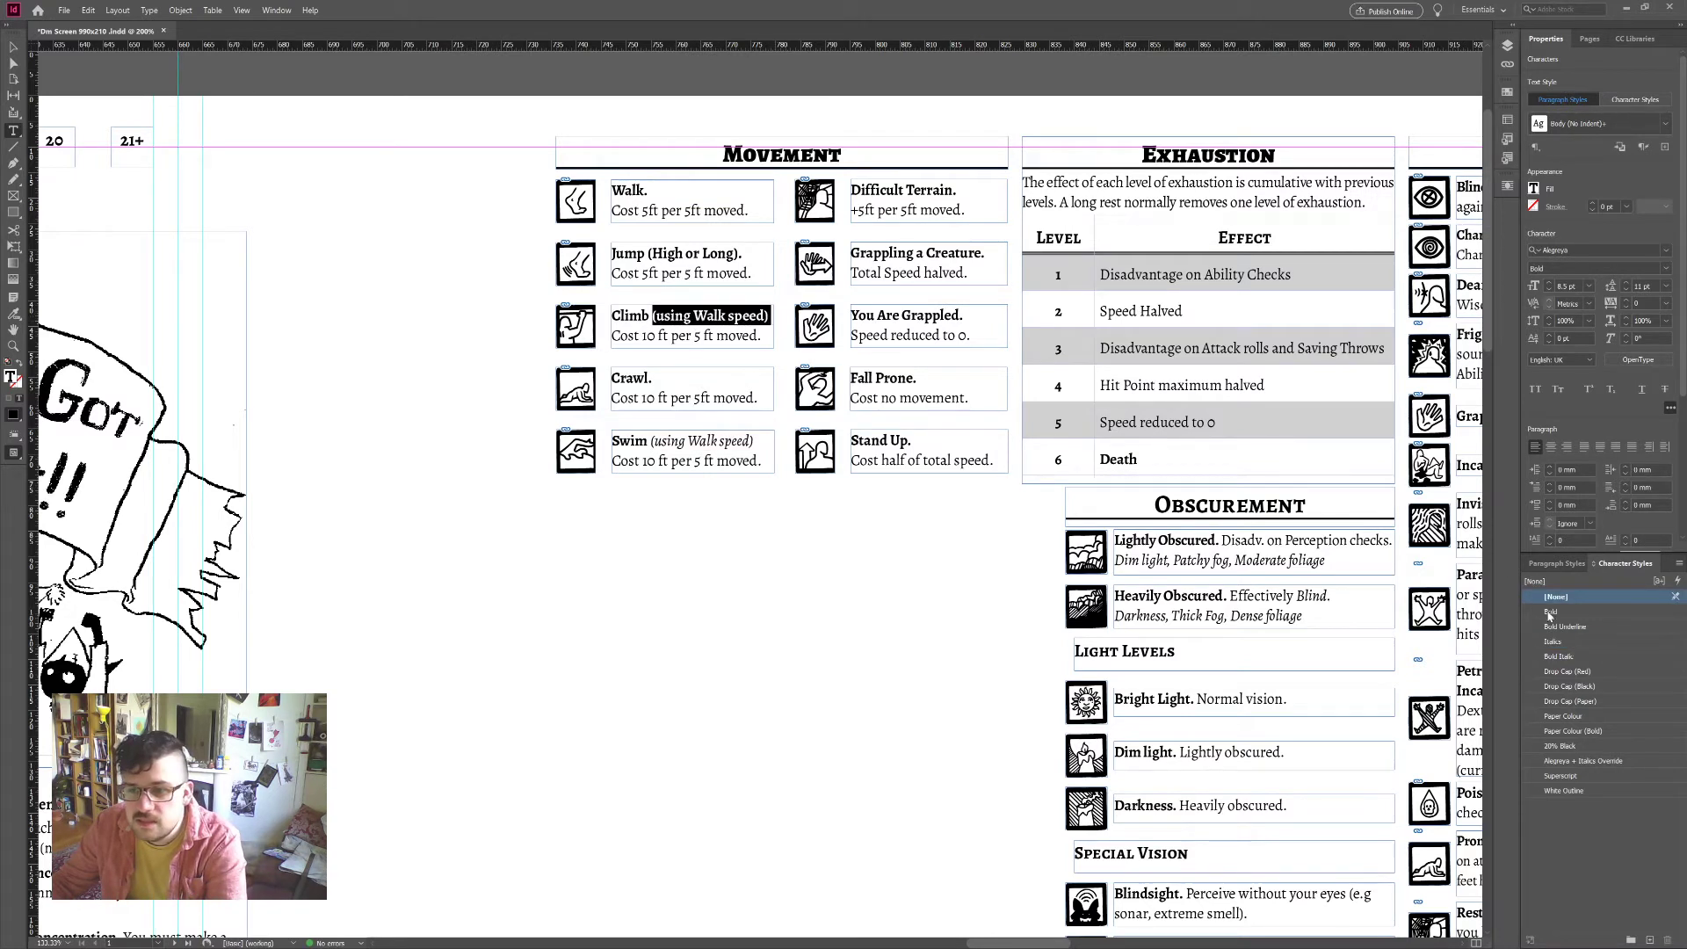
left_click(1557, 643)
left_click(744, 310)
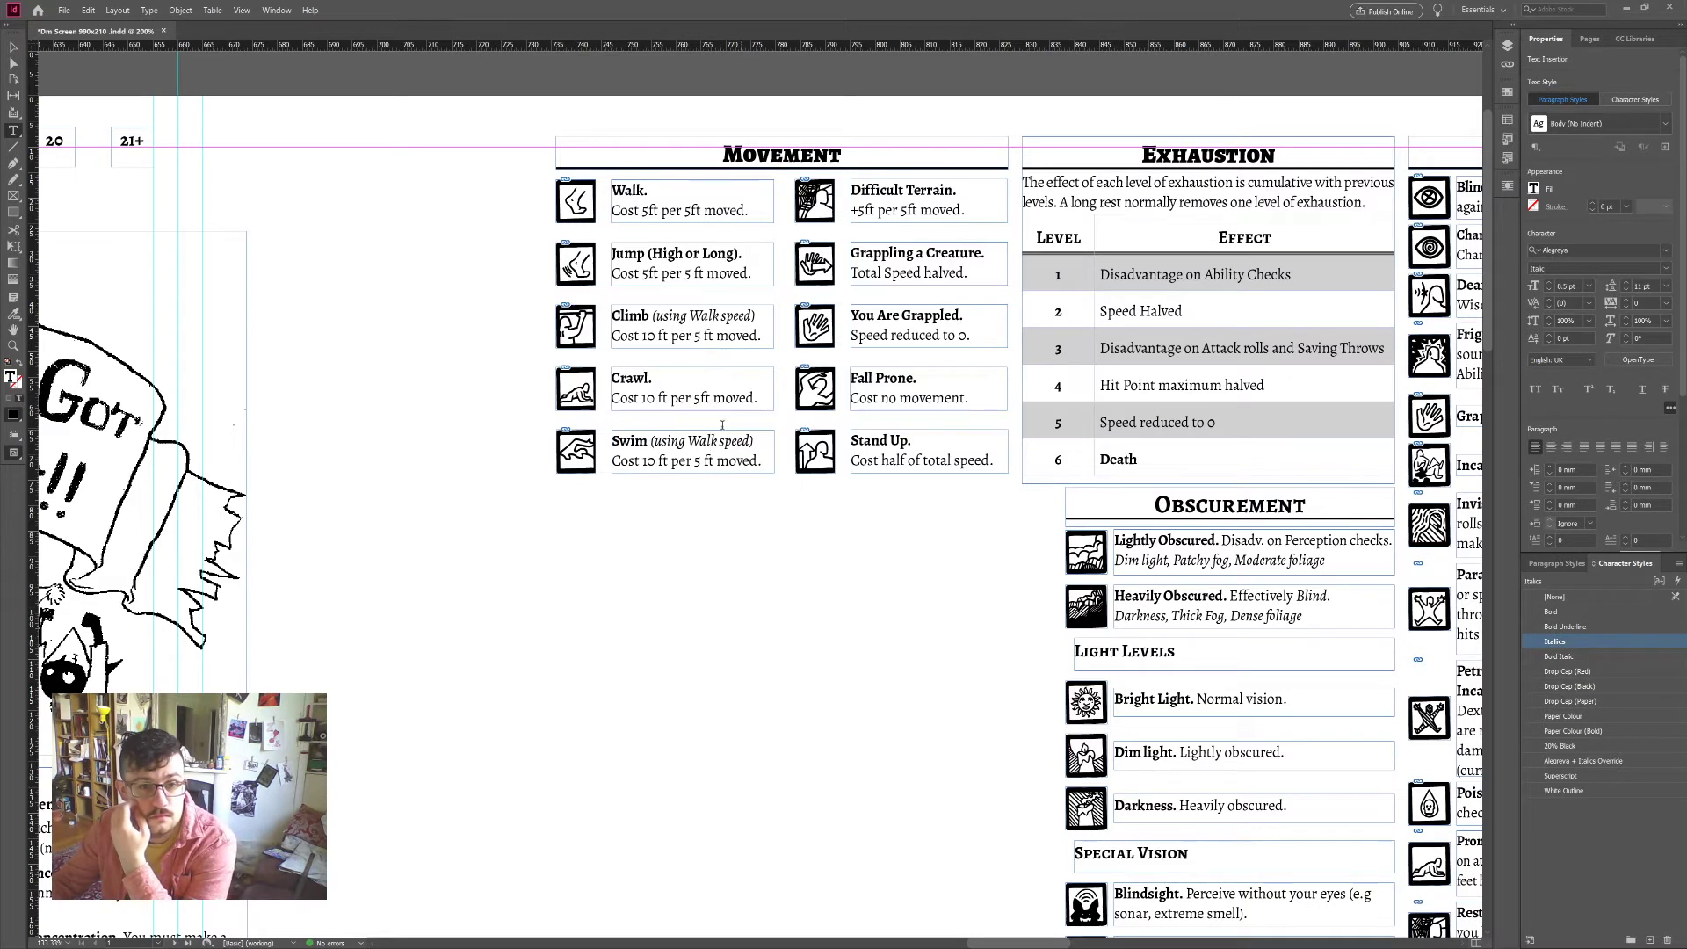
Step: End the Swim and Climb notes with periods and italicise Jump's '(High or Long).'
left_click(759, 441)
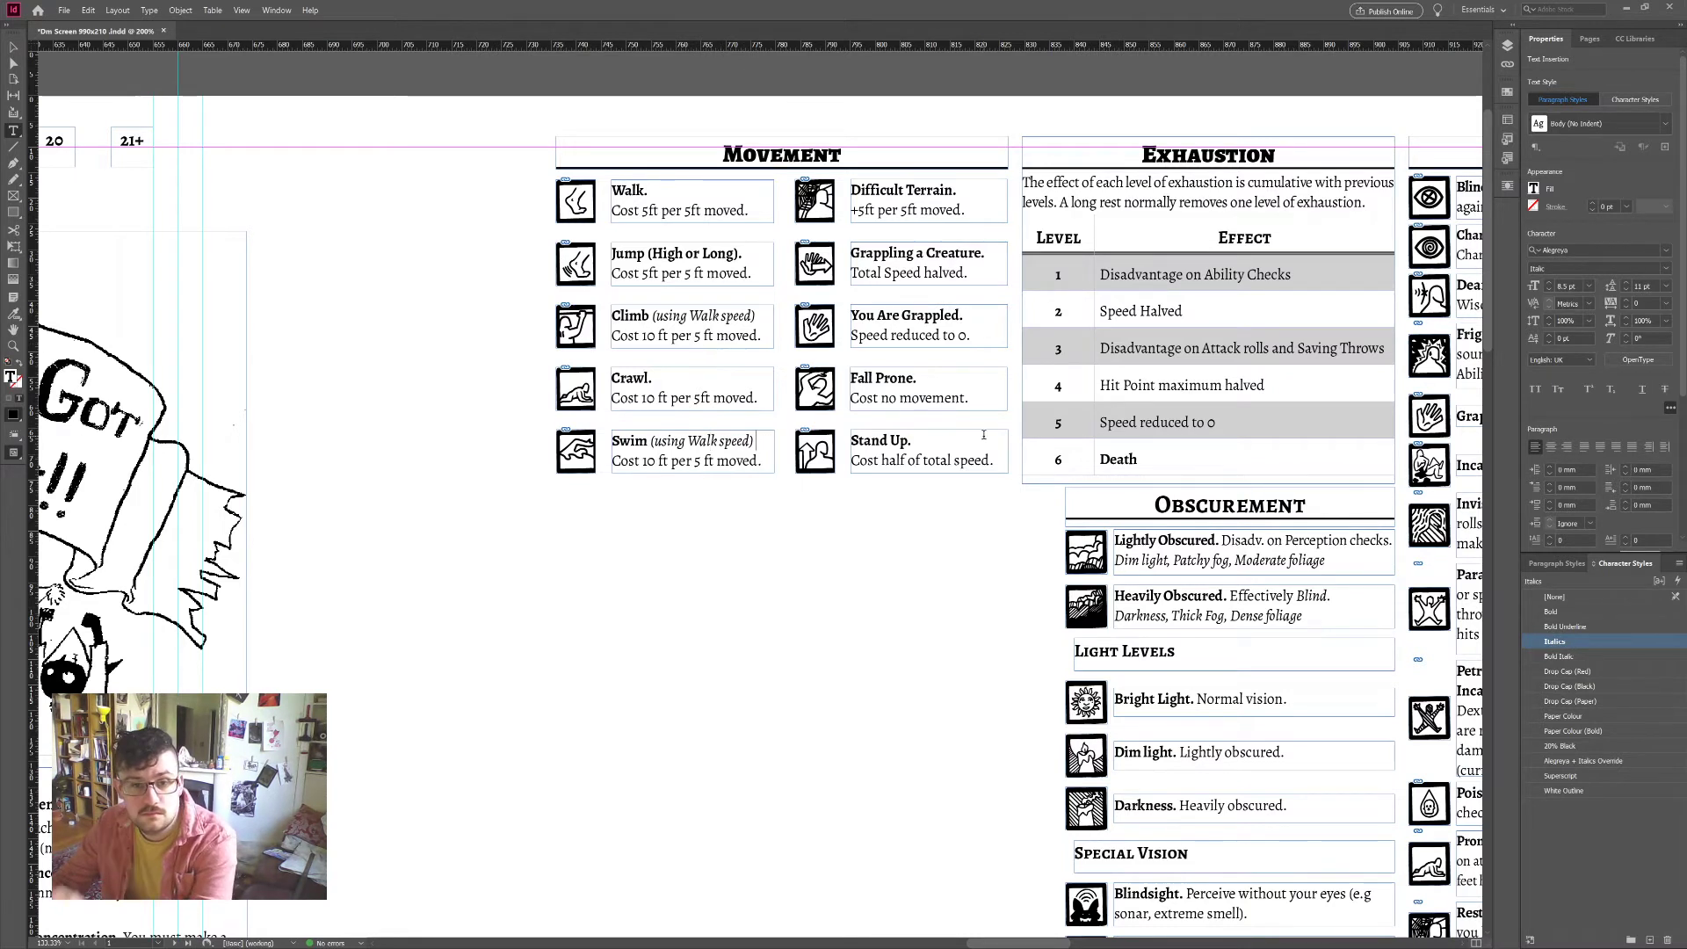
type(".")
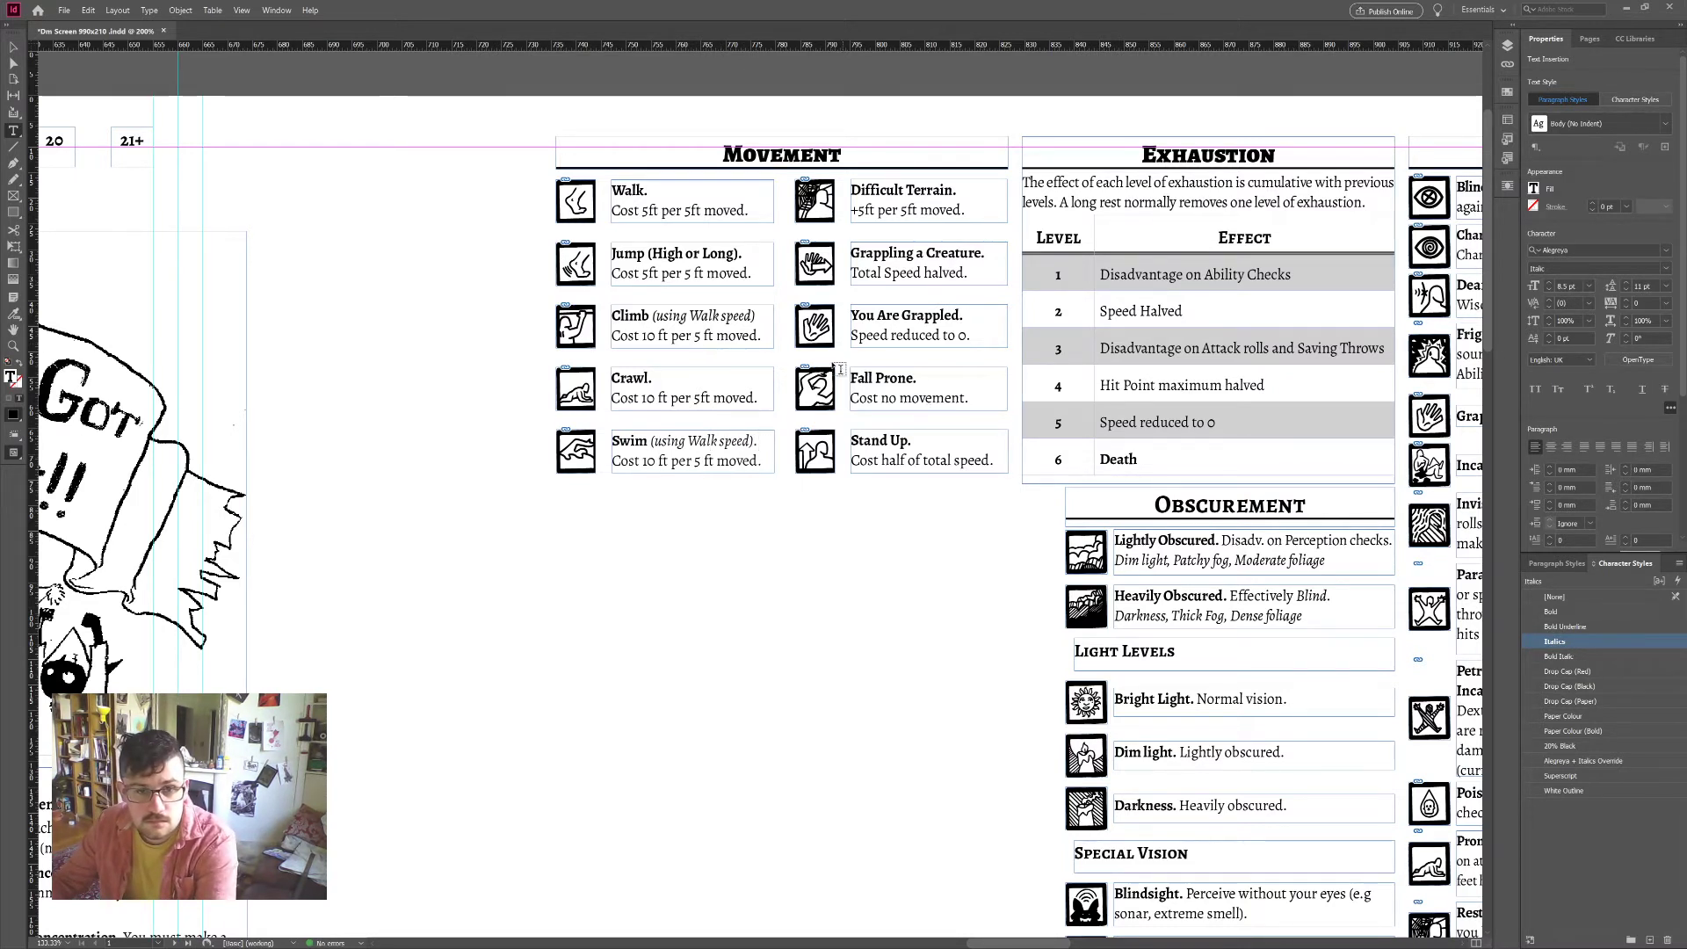
left_click(758, 315)
type(".")
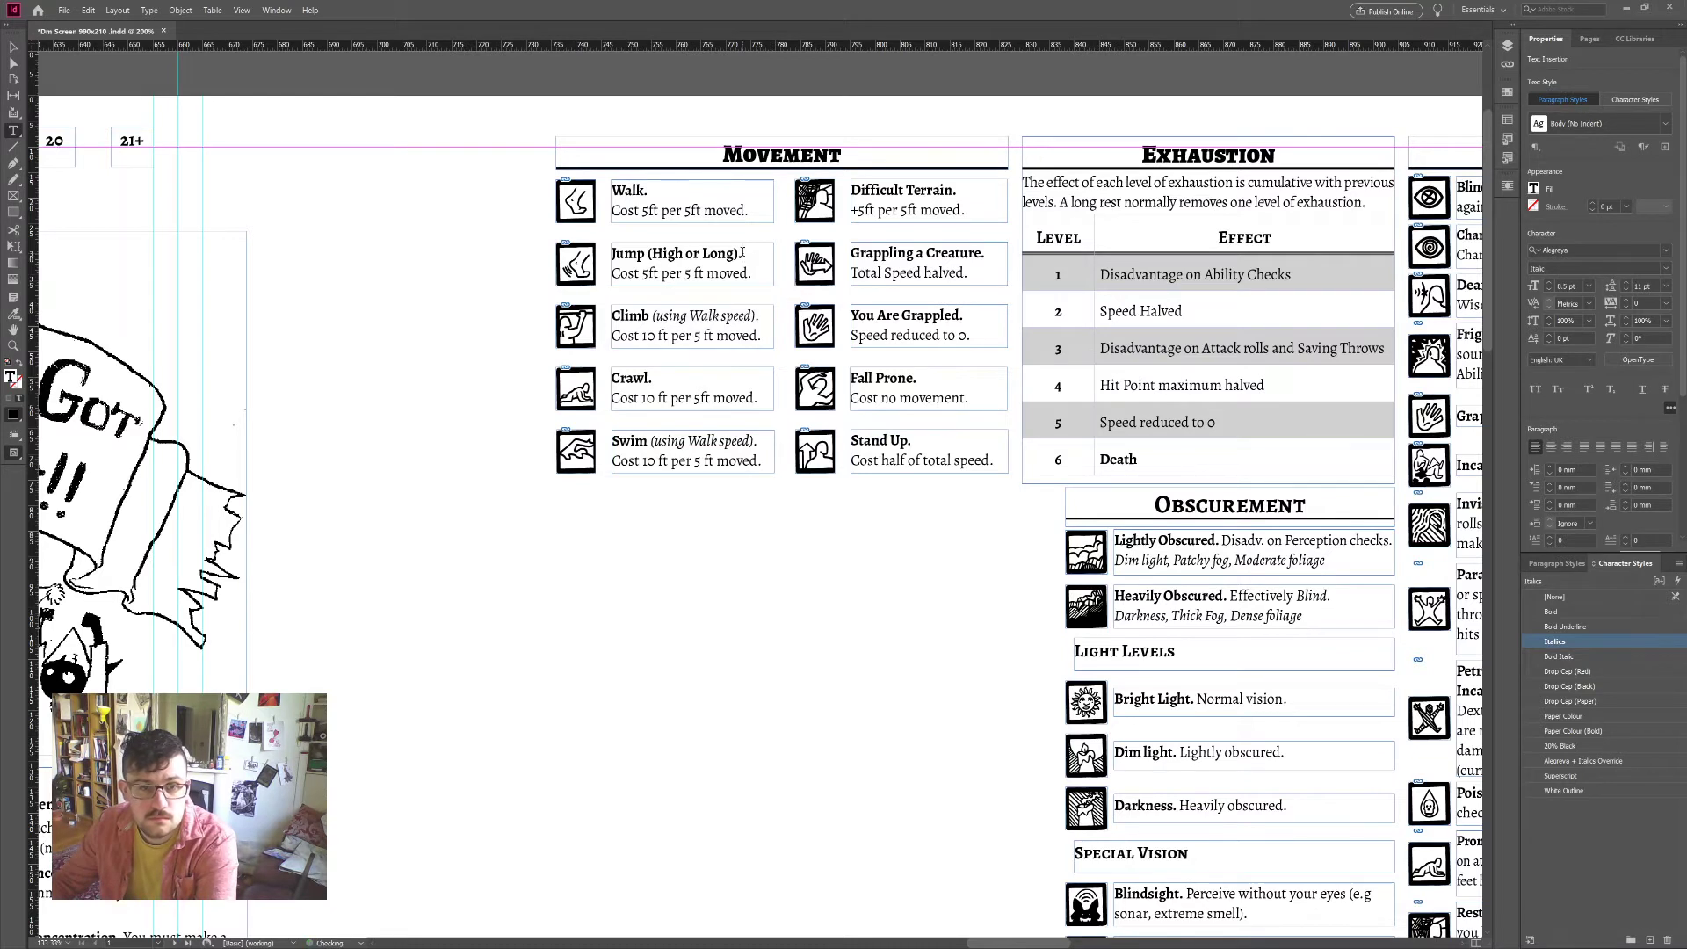
left_click_drag(743, 252, 646, 254)
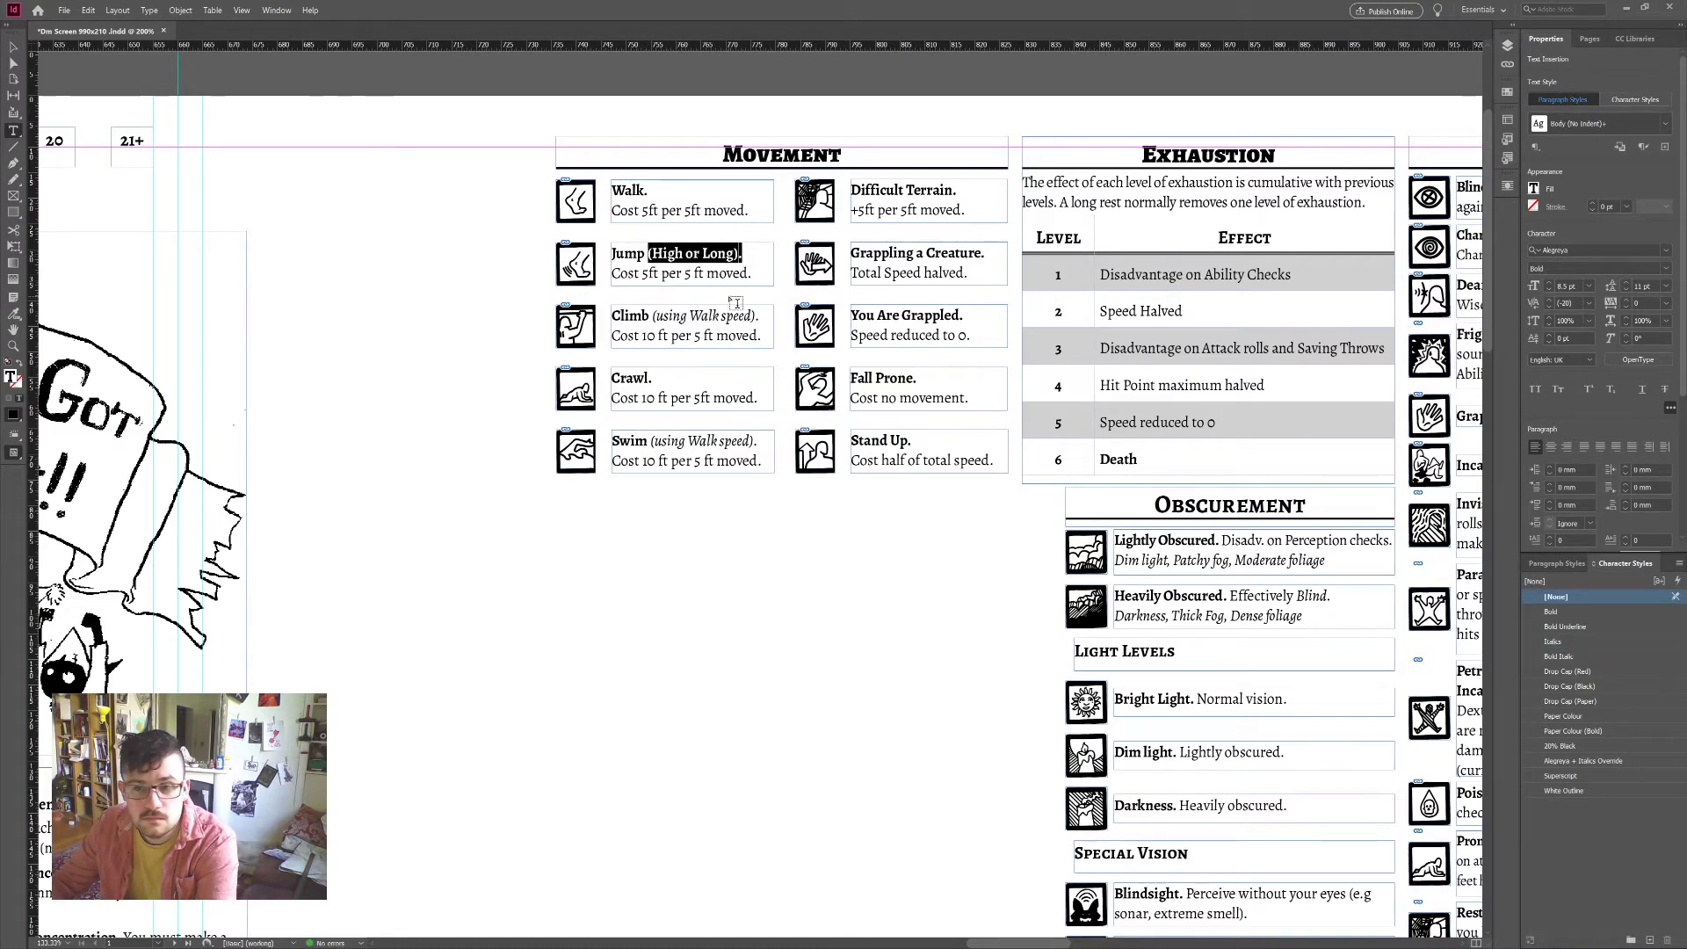
key("ctrl+shift+i")
left_click(753, 261)
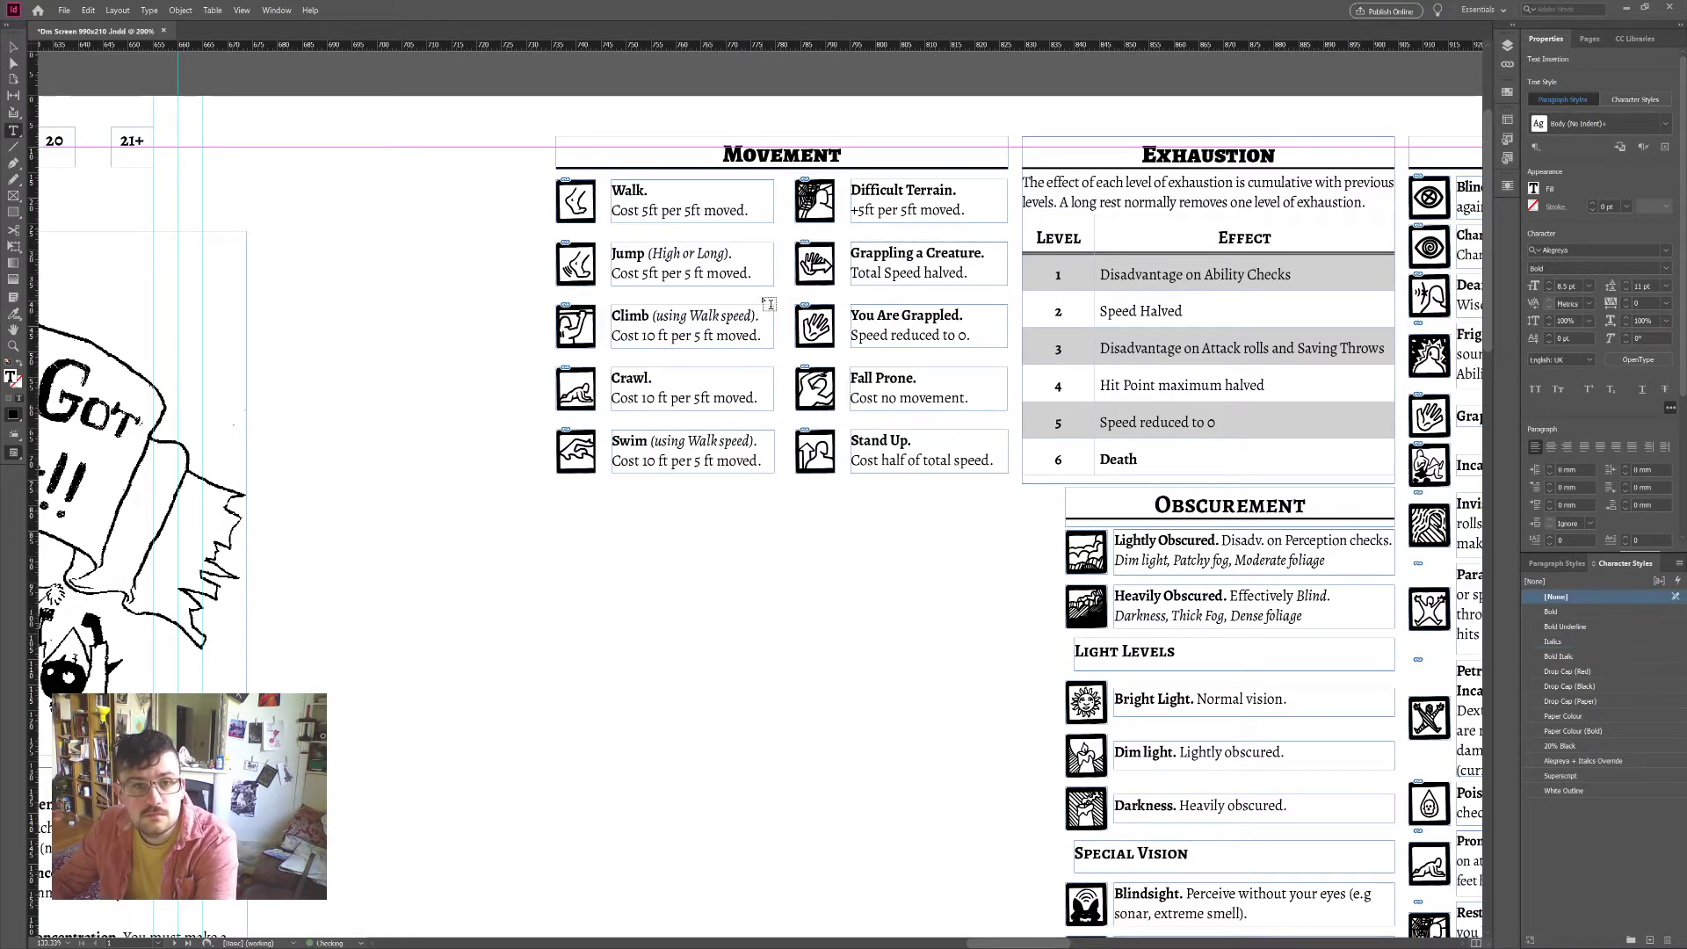
left_click(649, 254)
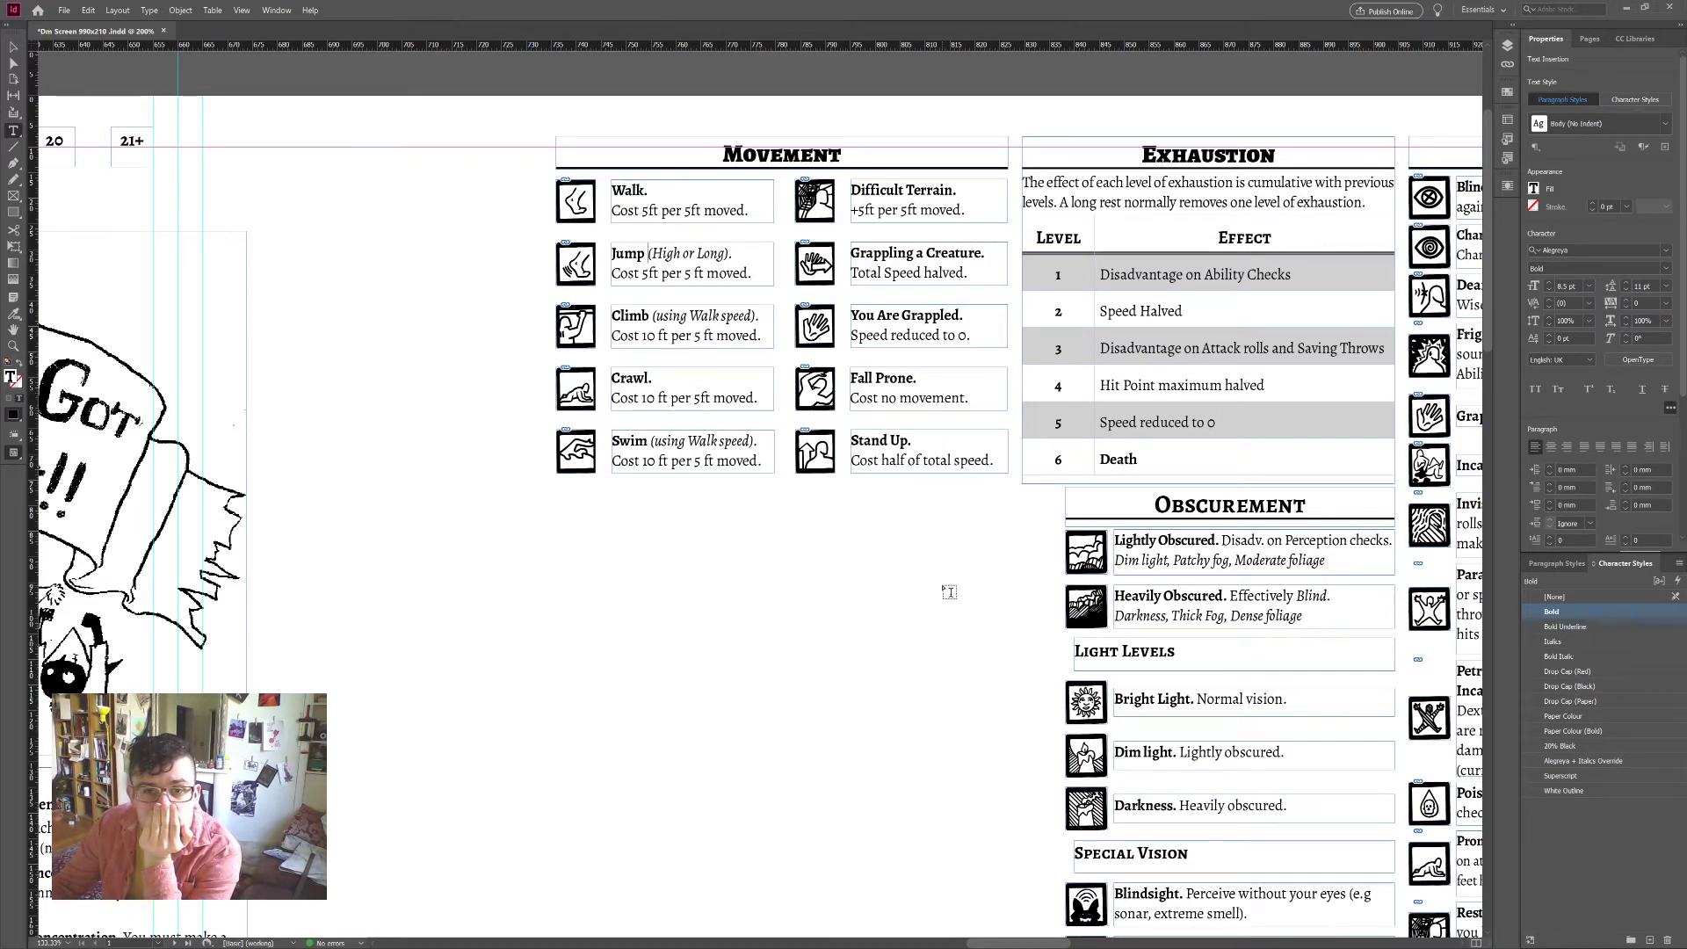
Step: Move the You Got This!! illustration up beside the Movement table
key("ctrl+minus")
key("ctrl+minus")
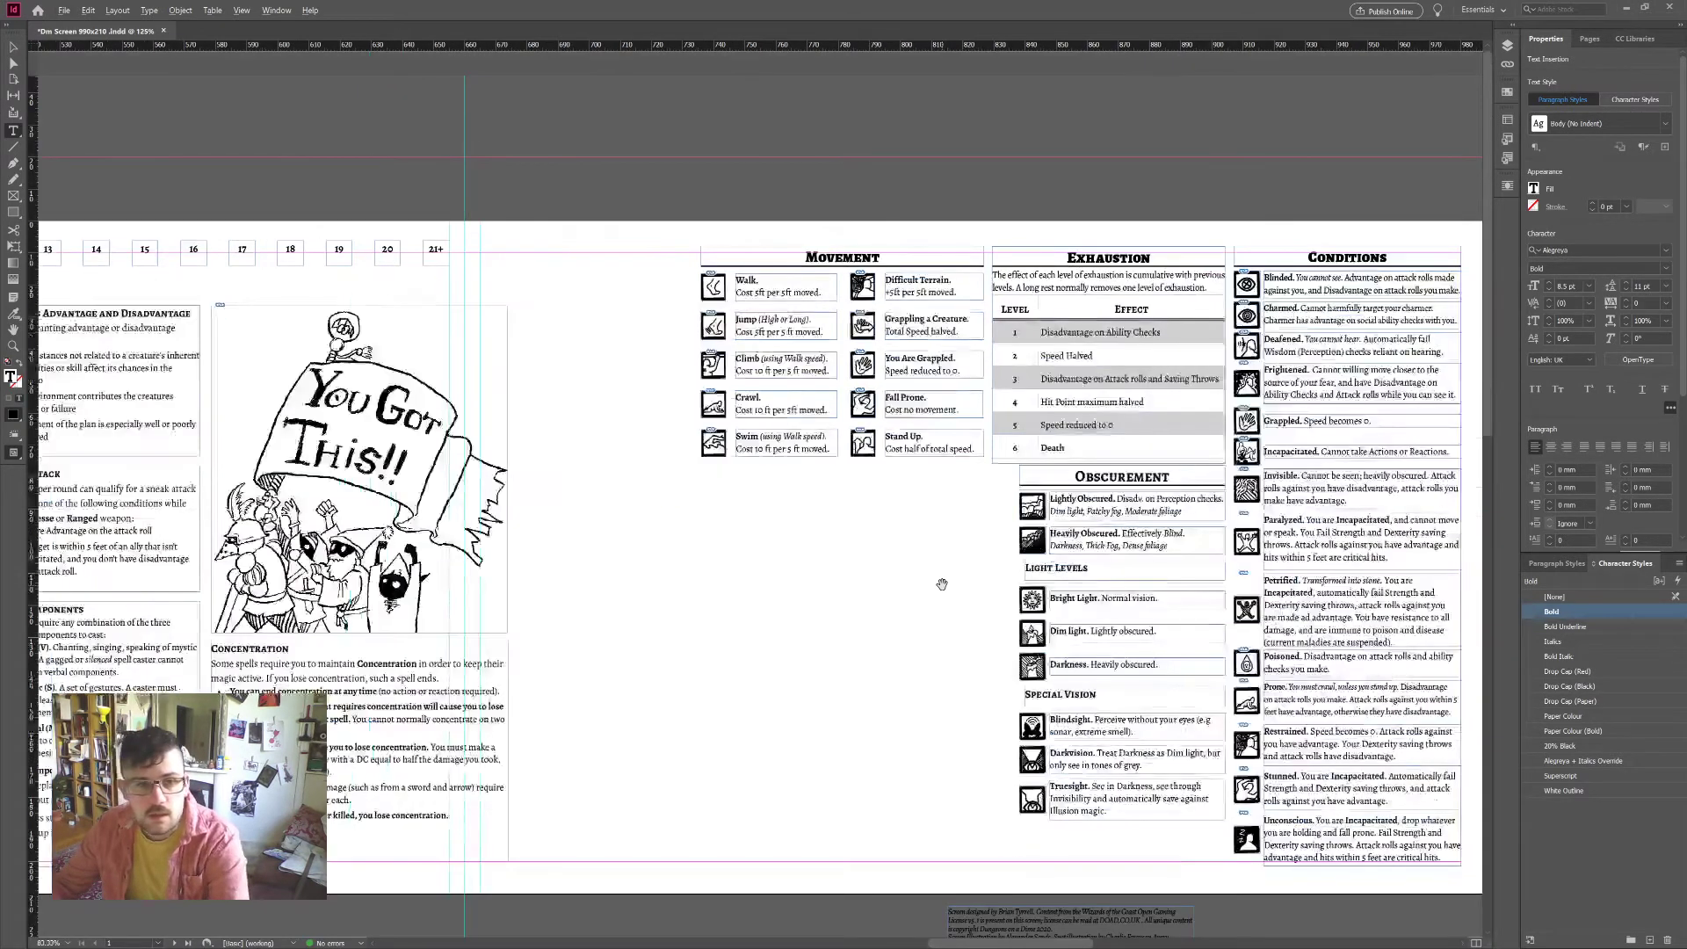
scroll(942, 584, "down", 2)
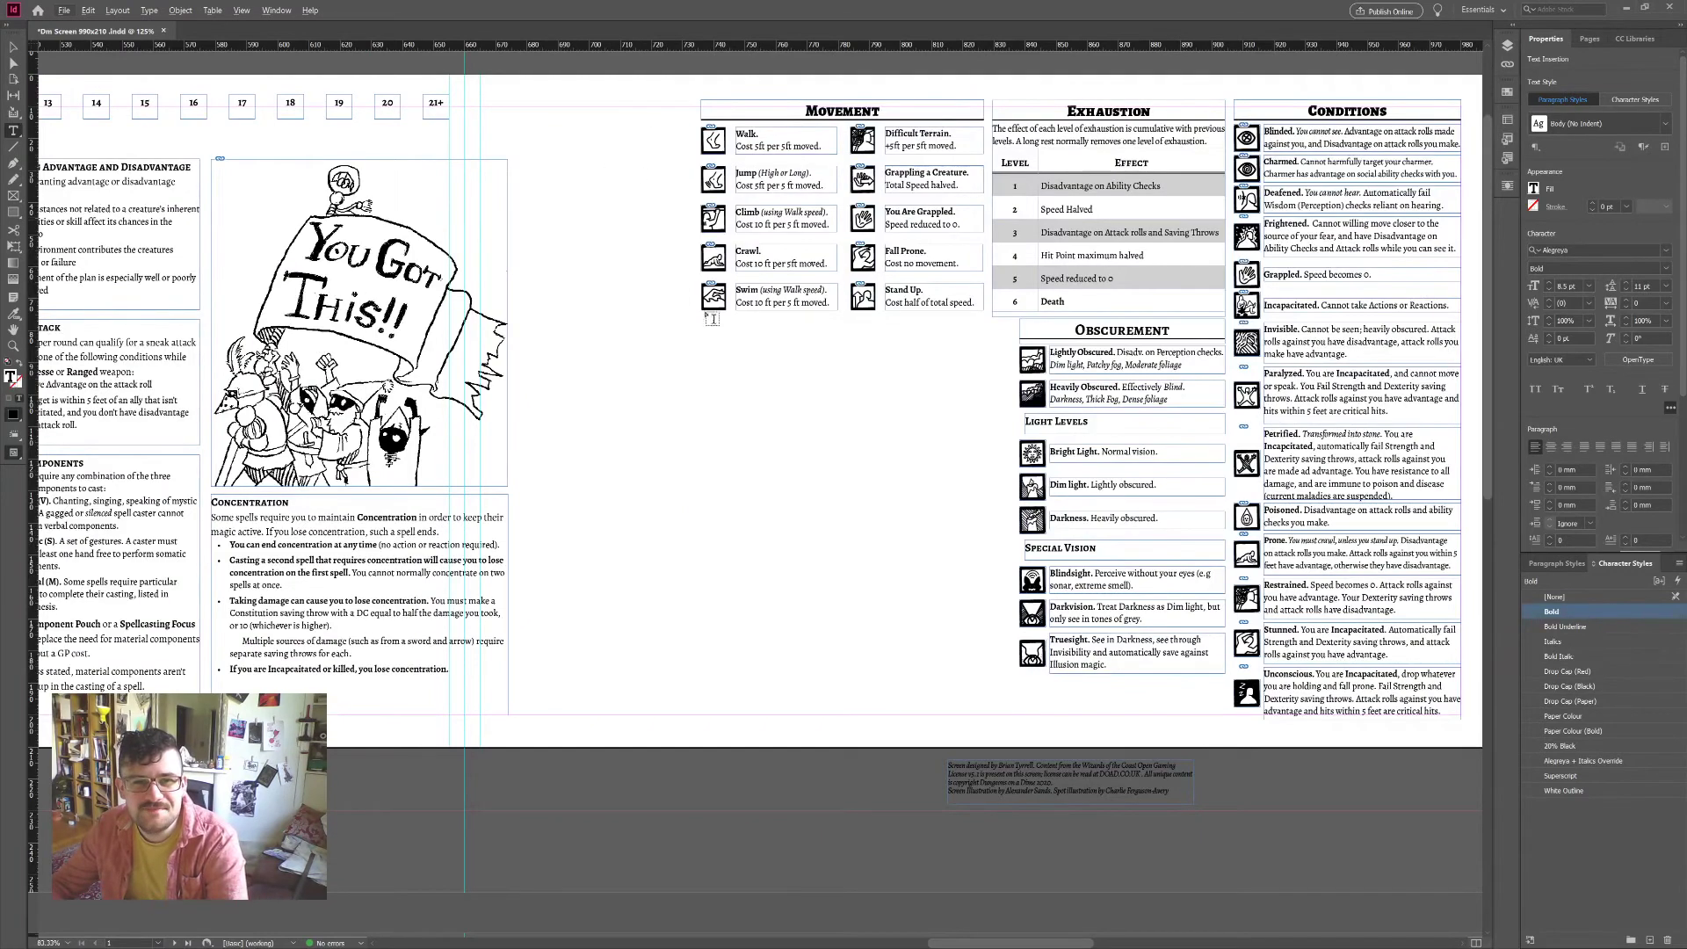
scroll(707, 396, "up", 1)
left_click(14, 46)
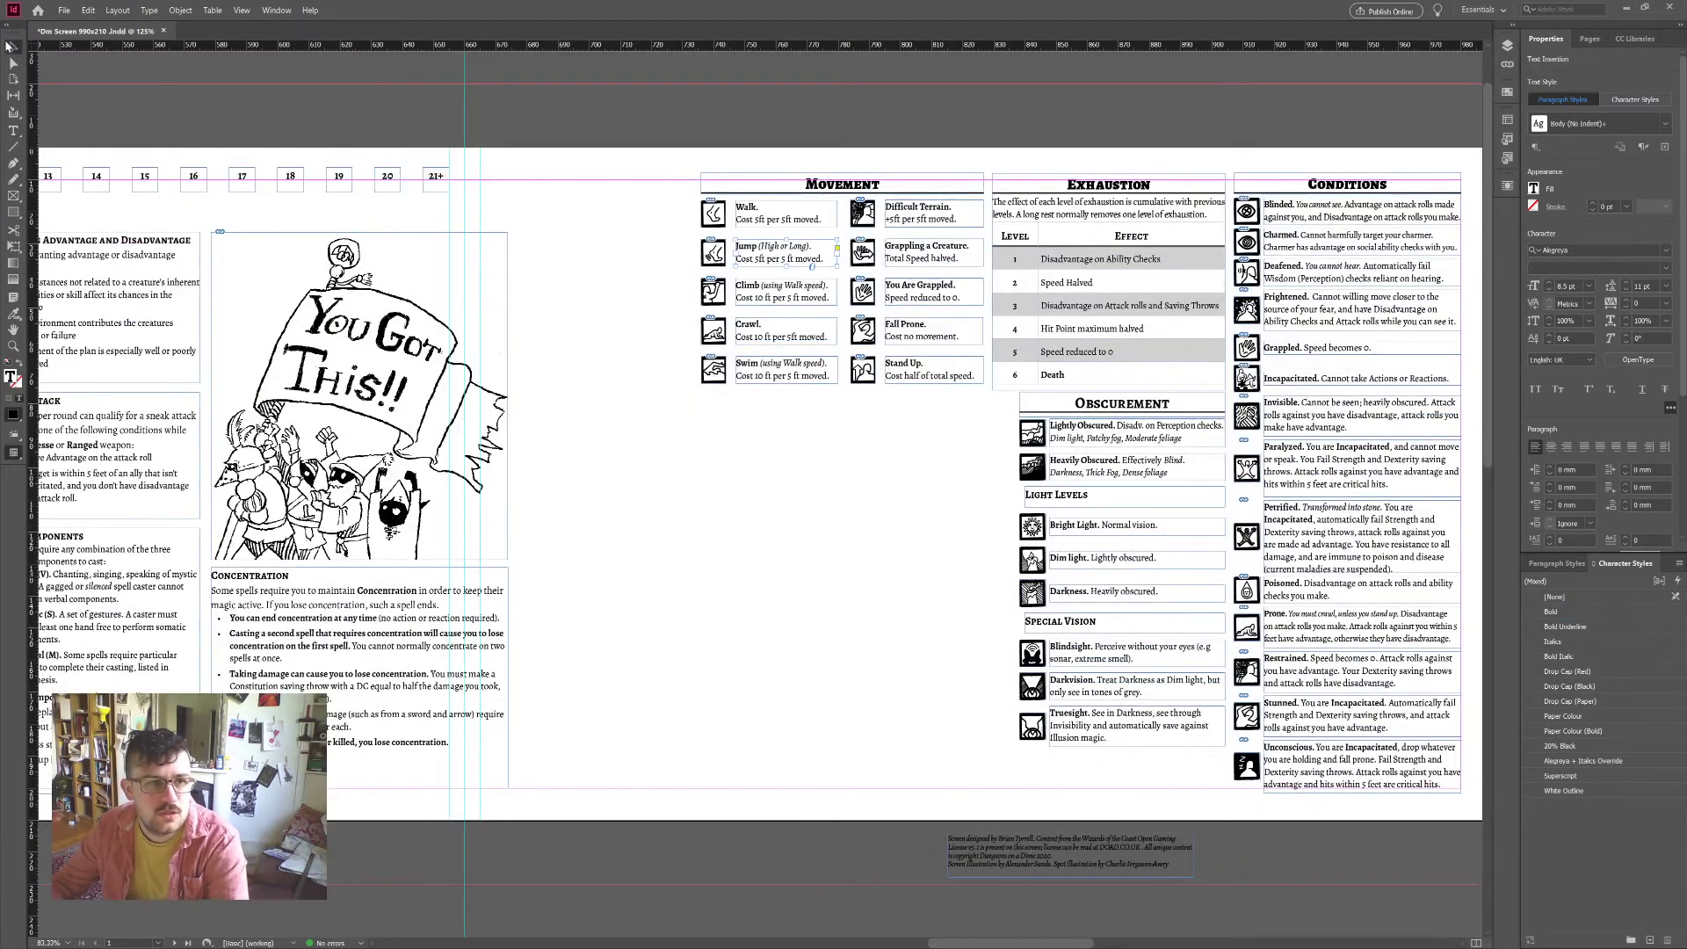
left_click(604, 380)
left_click(360, 395)
scroll(361, 396, "left", 15)
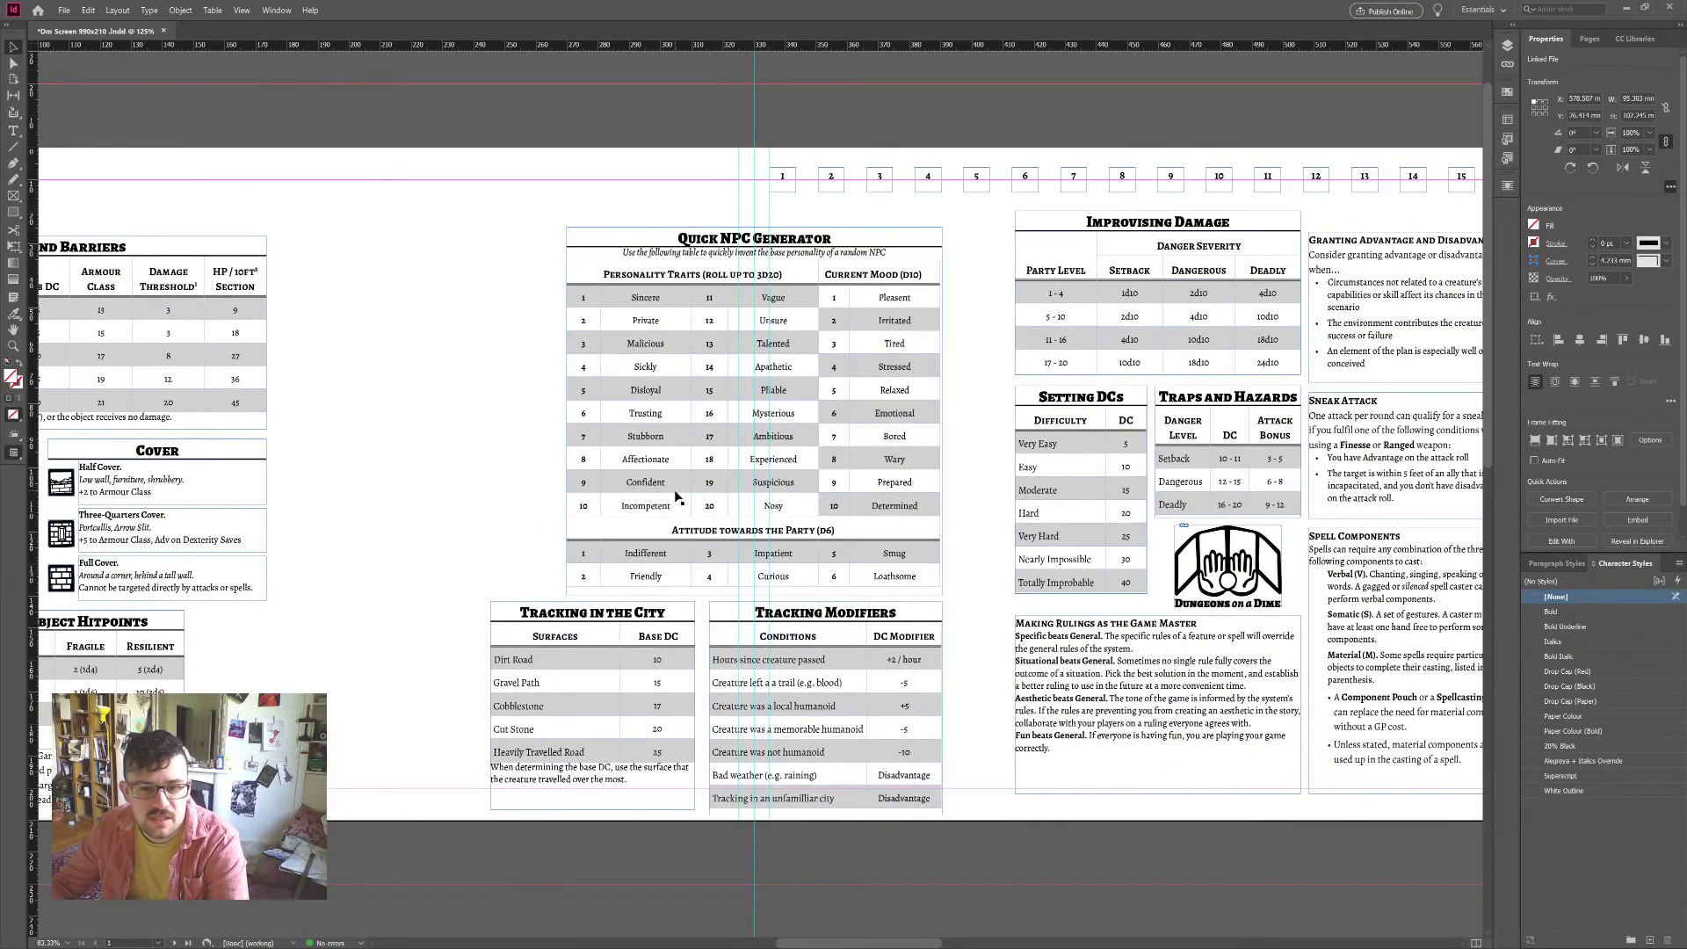
scroll(676, 496, "right", 10)
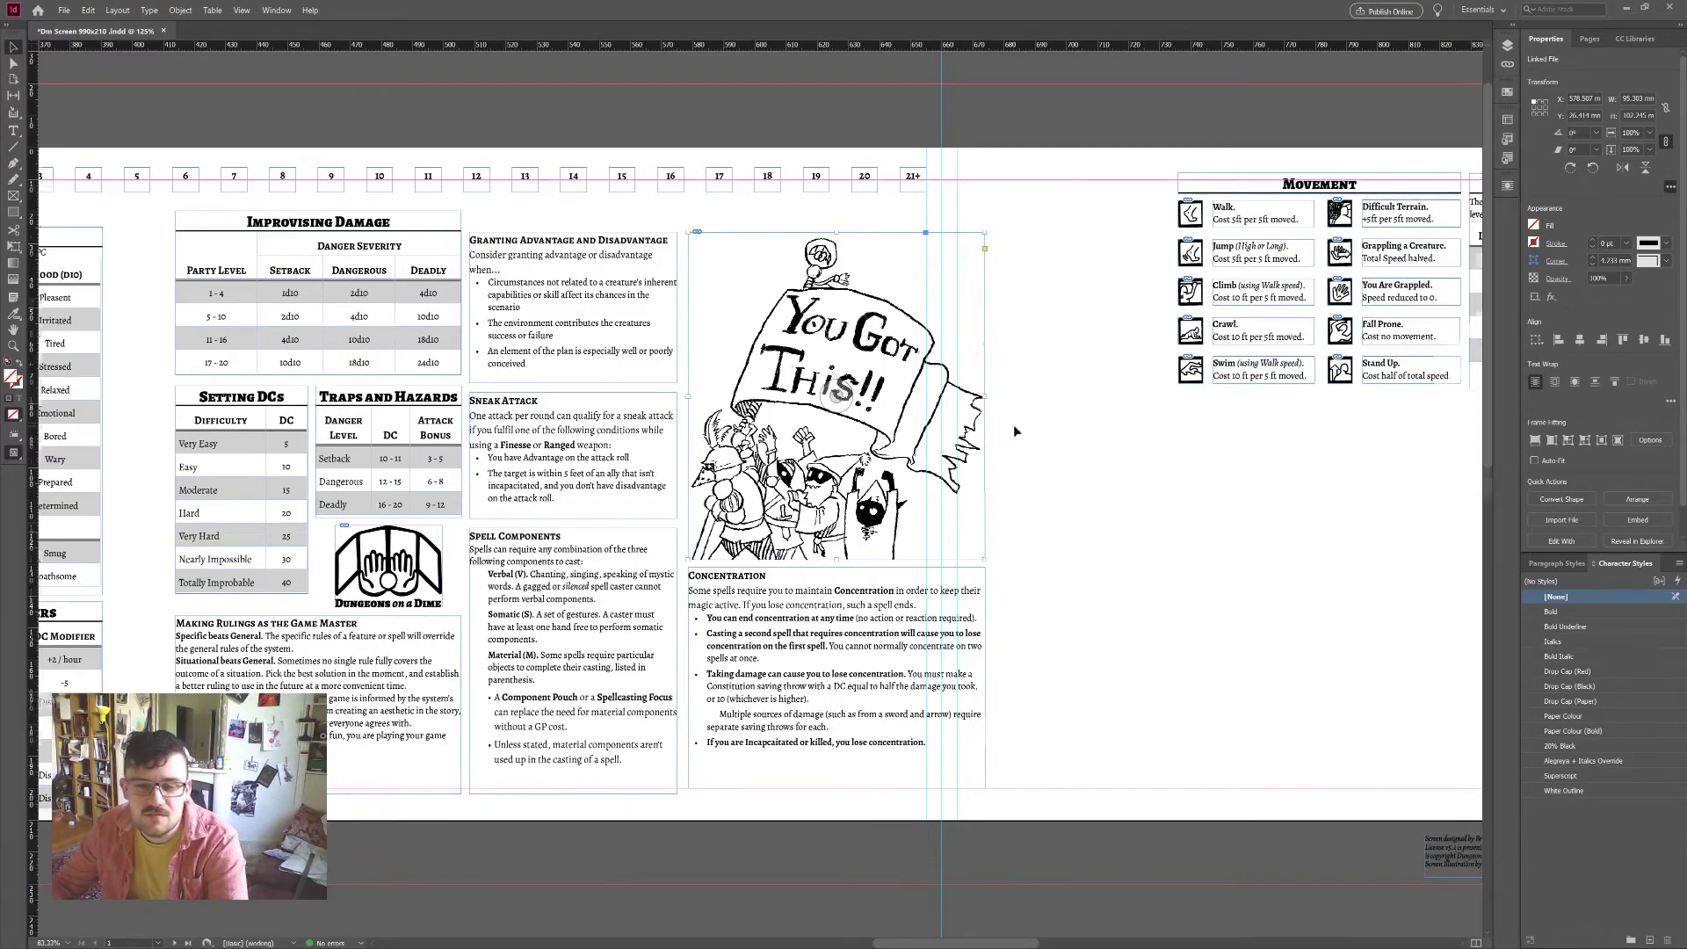
scroll(1015, 424, "left", 5)
scroll(1015, 431, "right", 15)
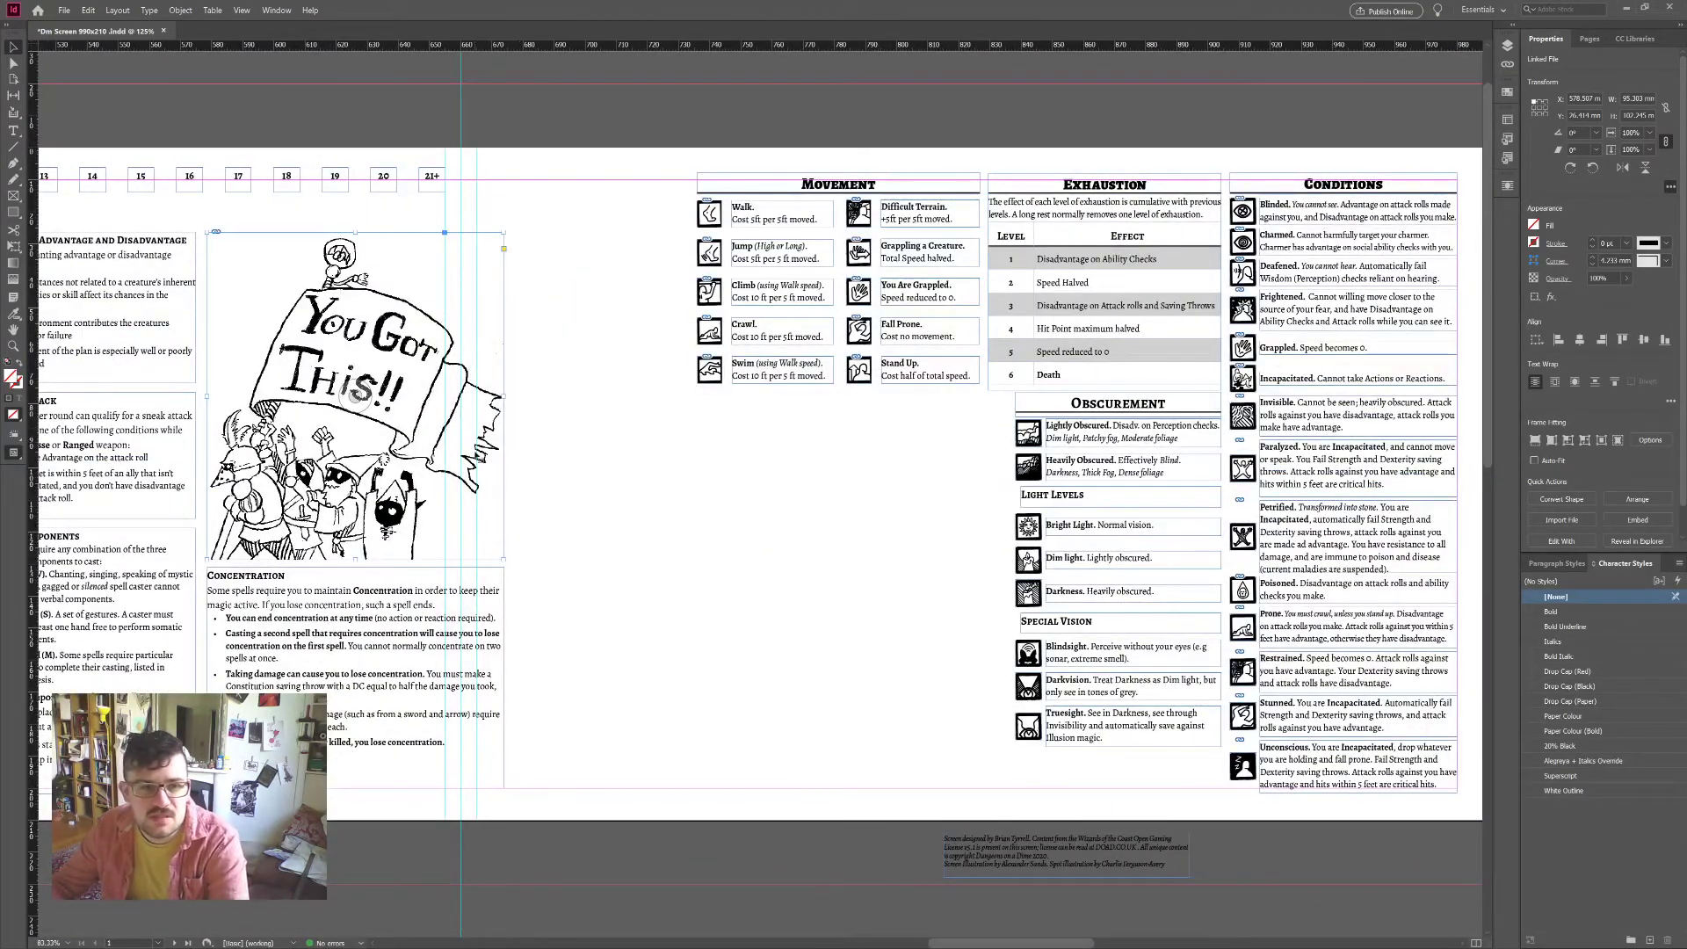
left_click_drag(482, 460, 673, 400)
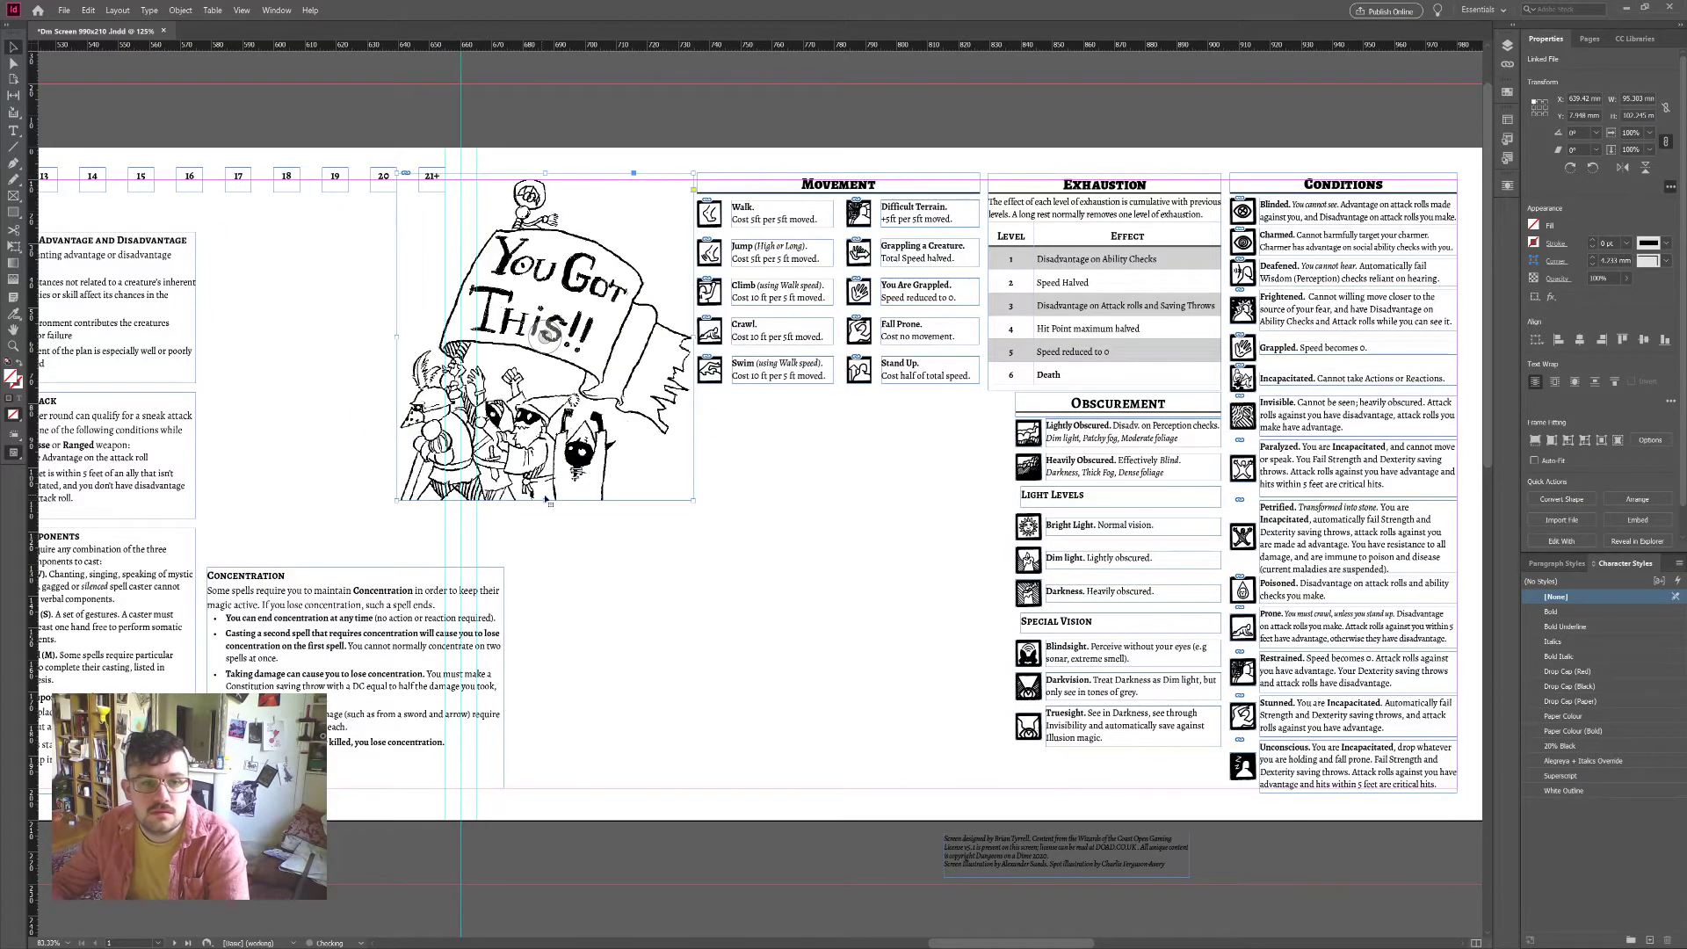
Step: Shrink the illustration to about two-thirds size and nudge it slightly left
left_click_drag(550, 502, 611, 352)
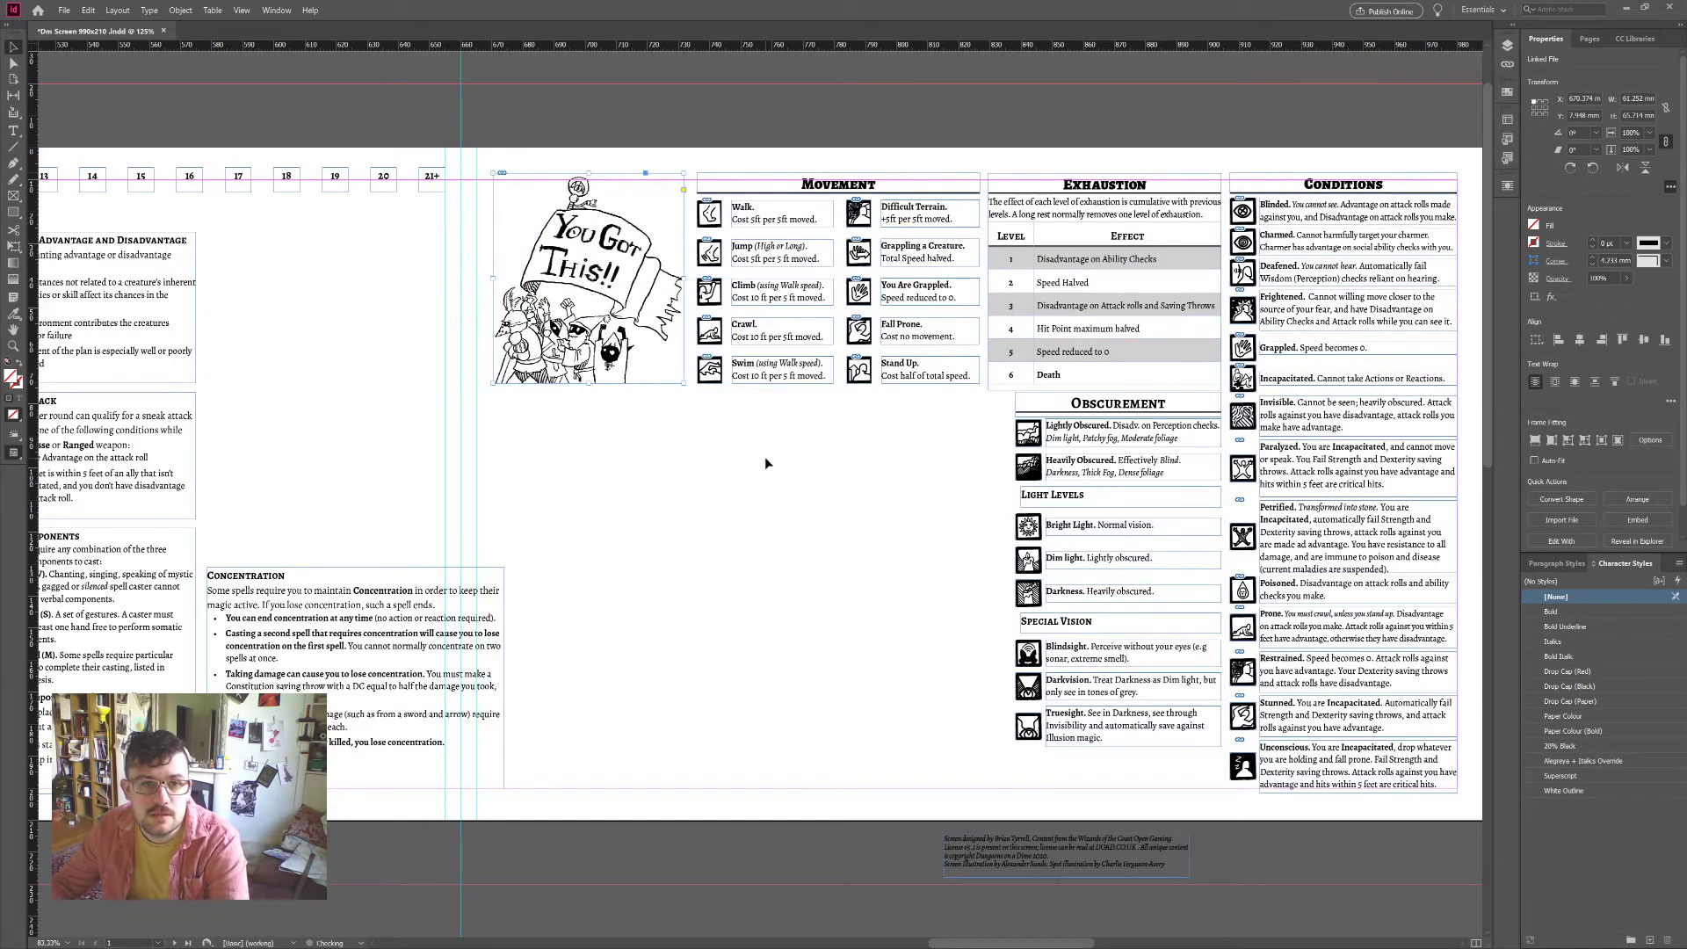
key("Left")
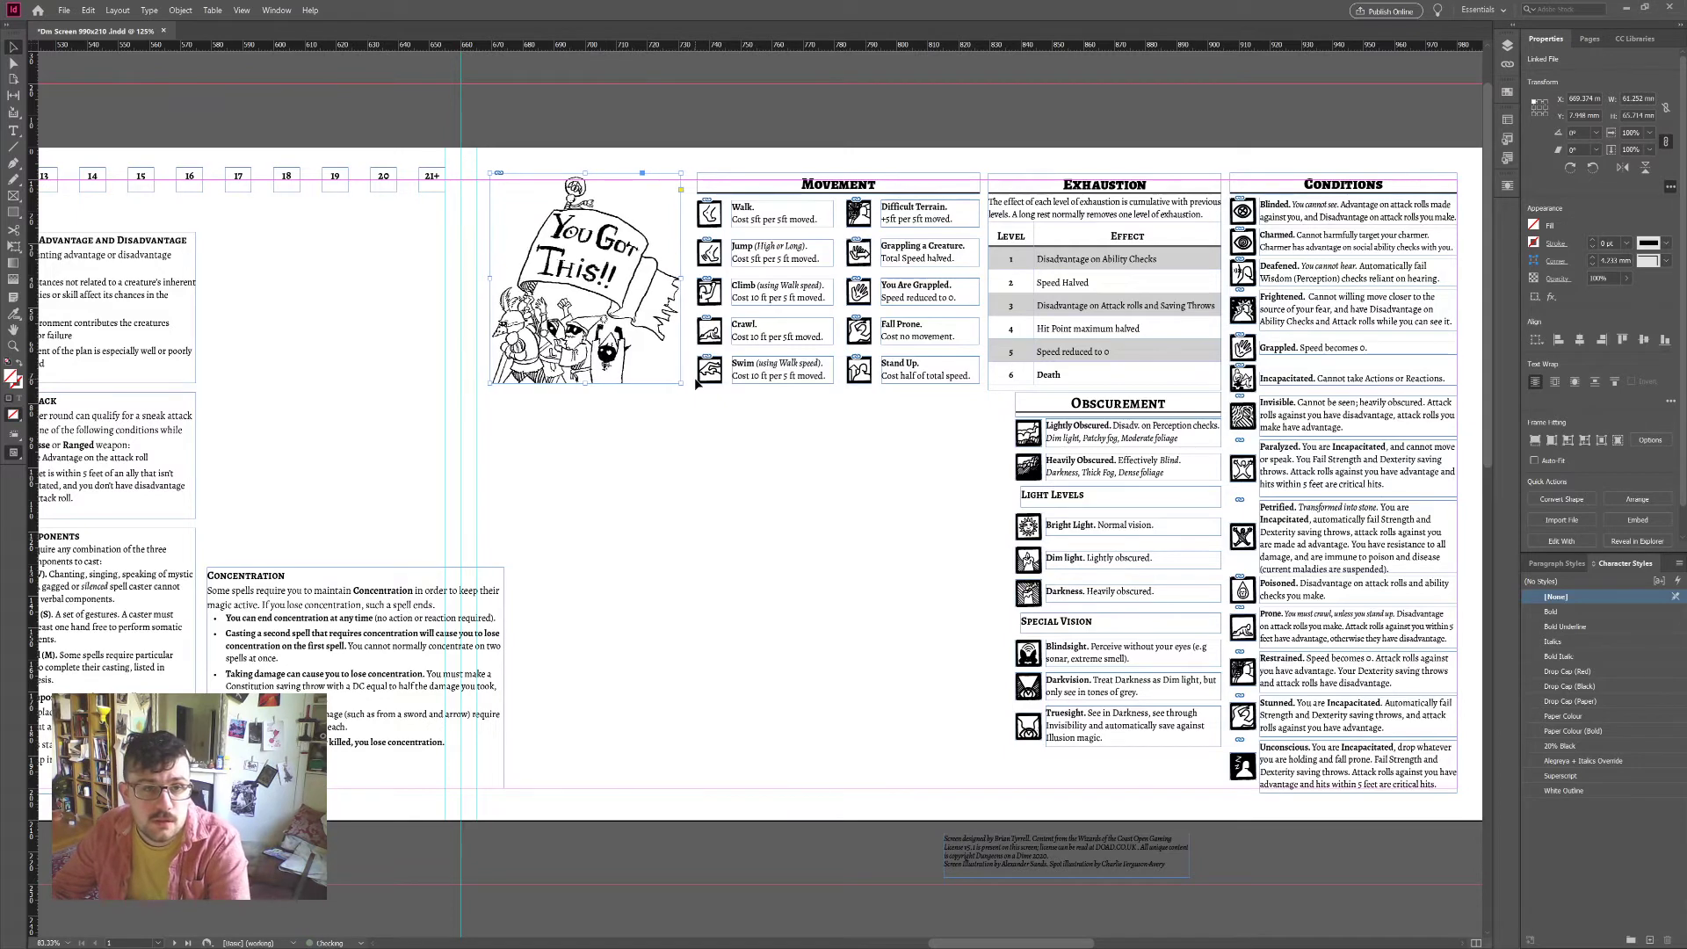
key("Left")
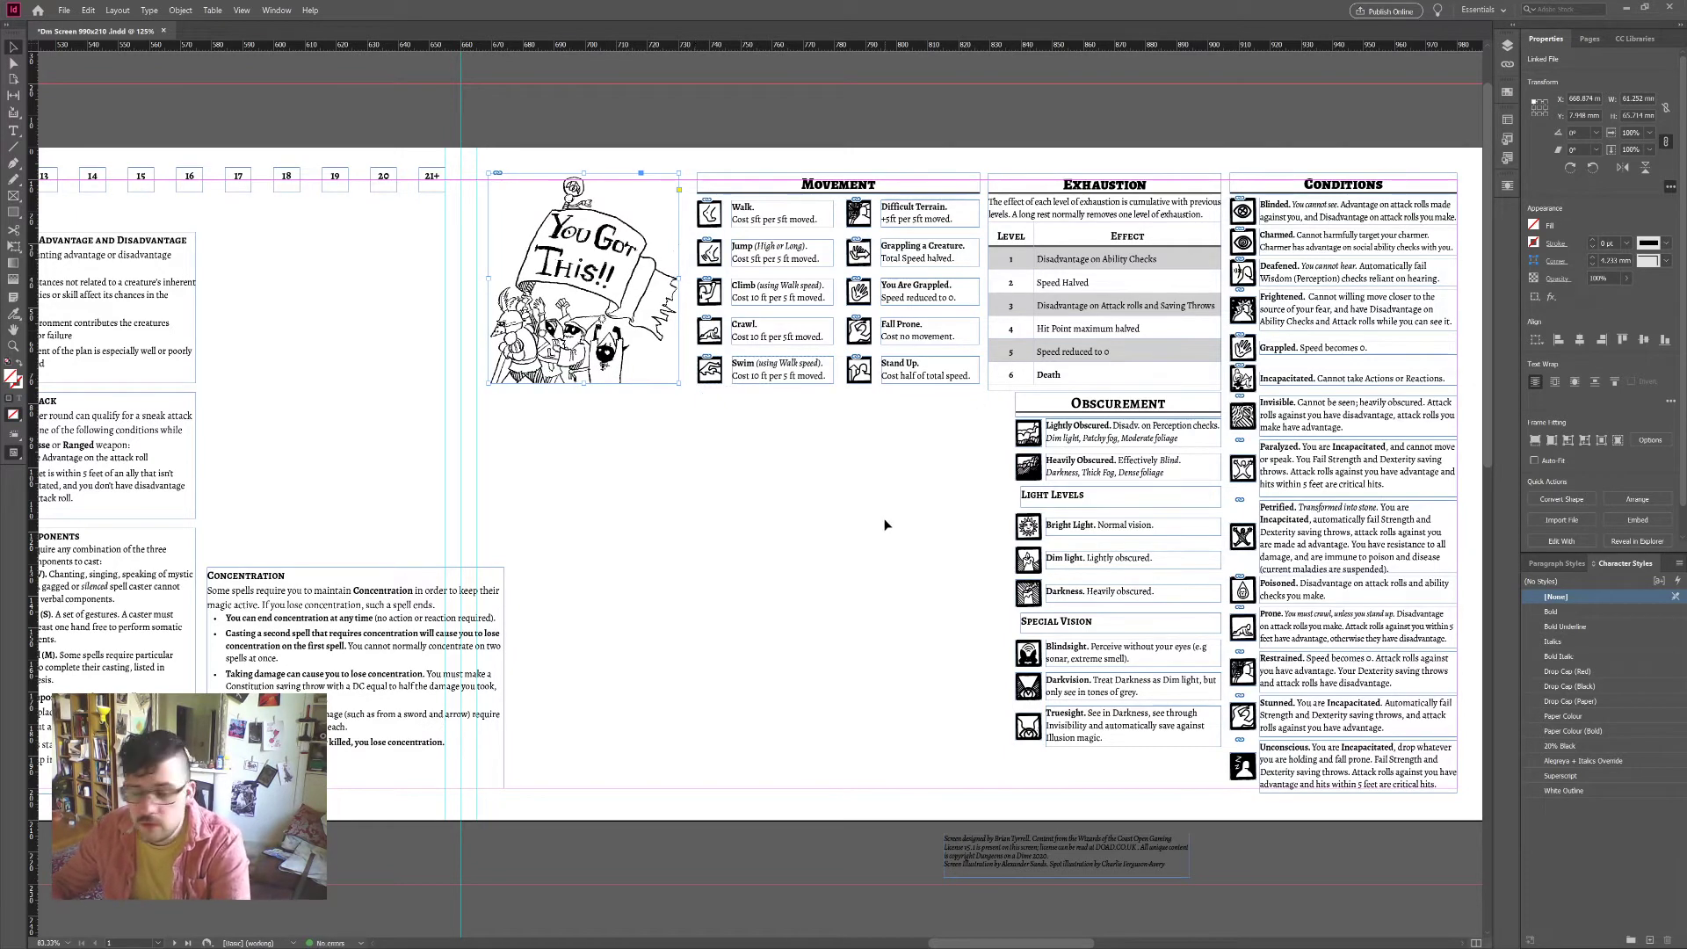
left_click(884, 518)
scroll(886, 520, "left", 3)
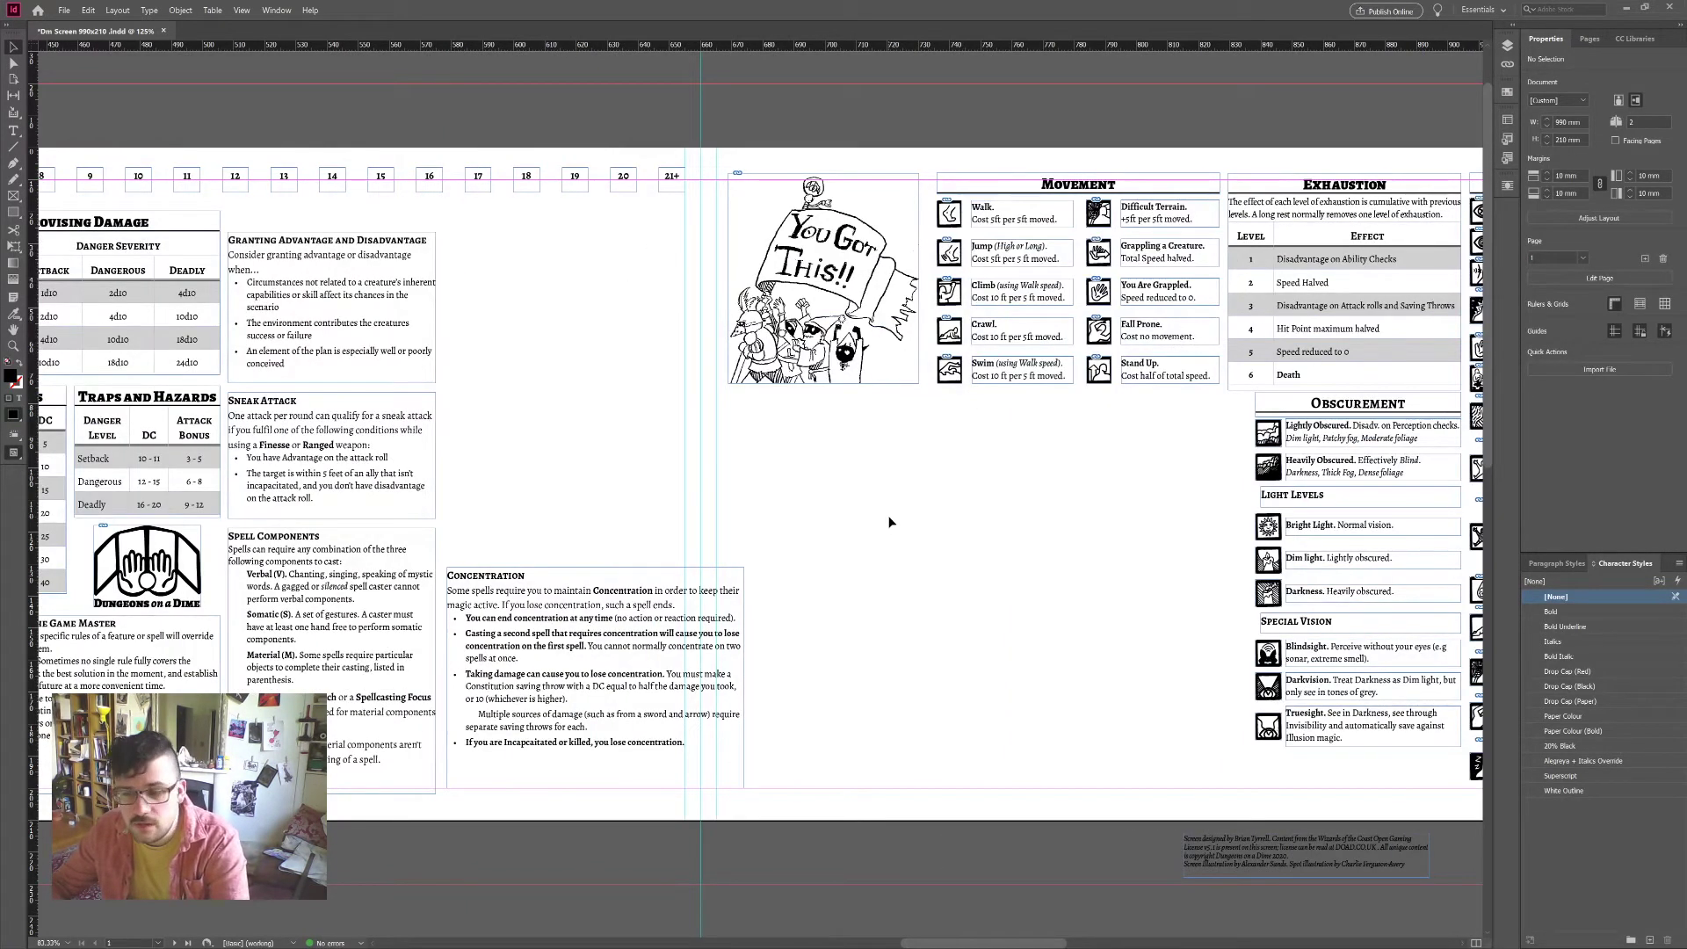
scroll(890, 522, "left", 1)
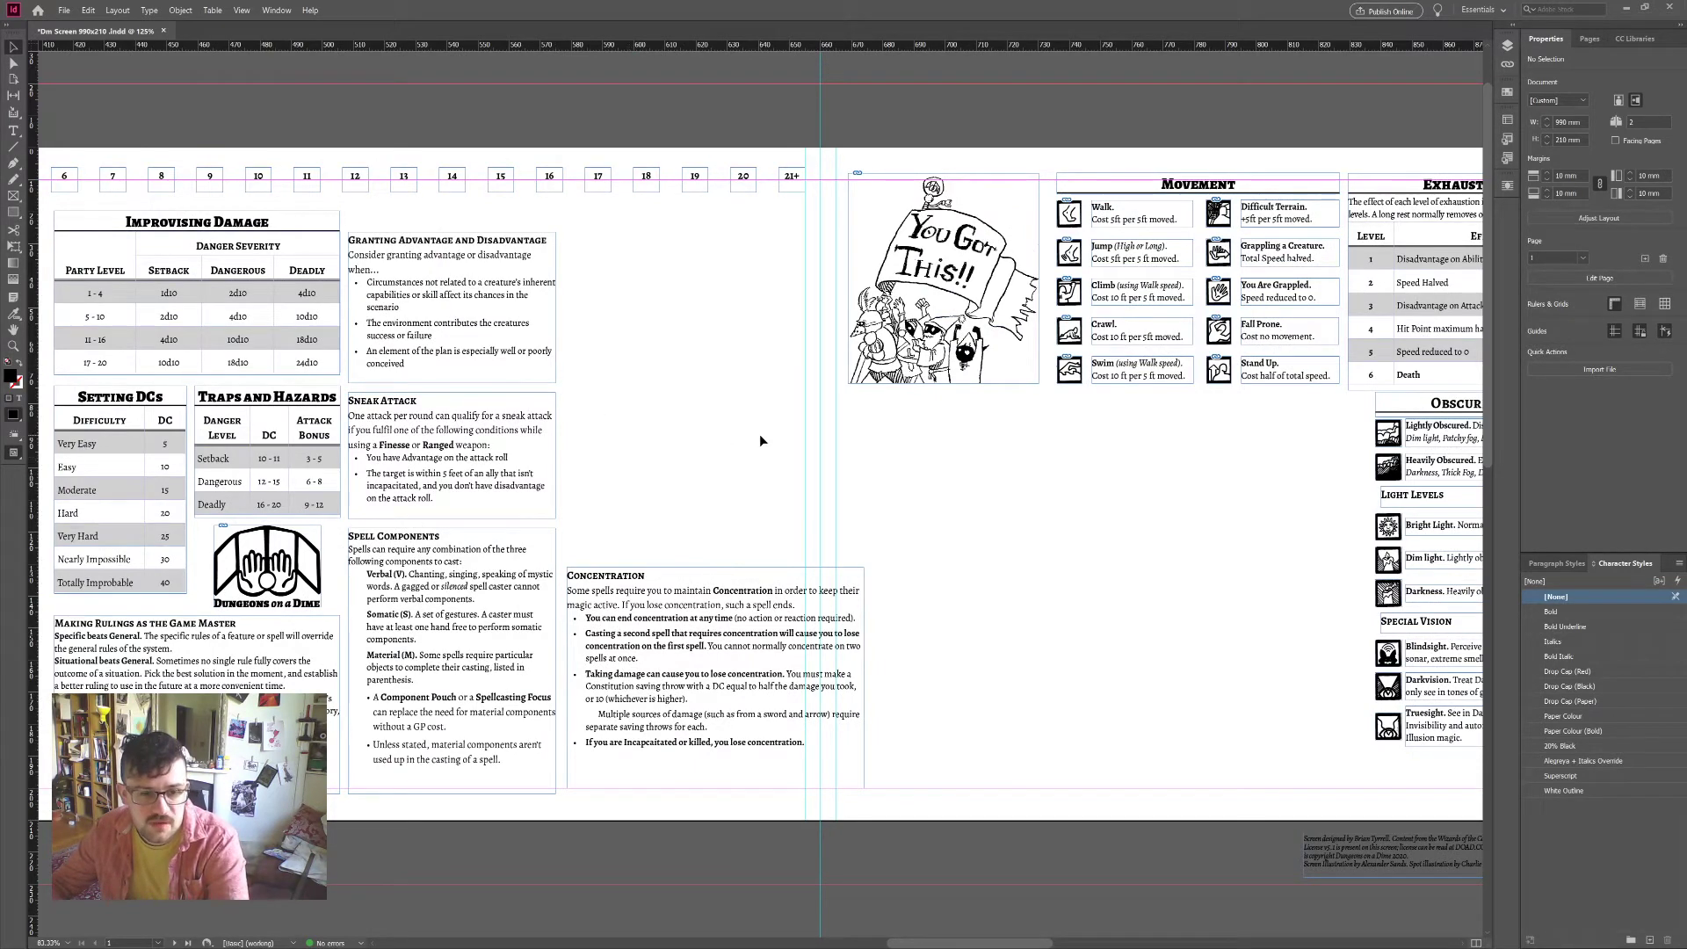
scroll(761, 439, "right", 1)
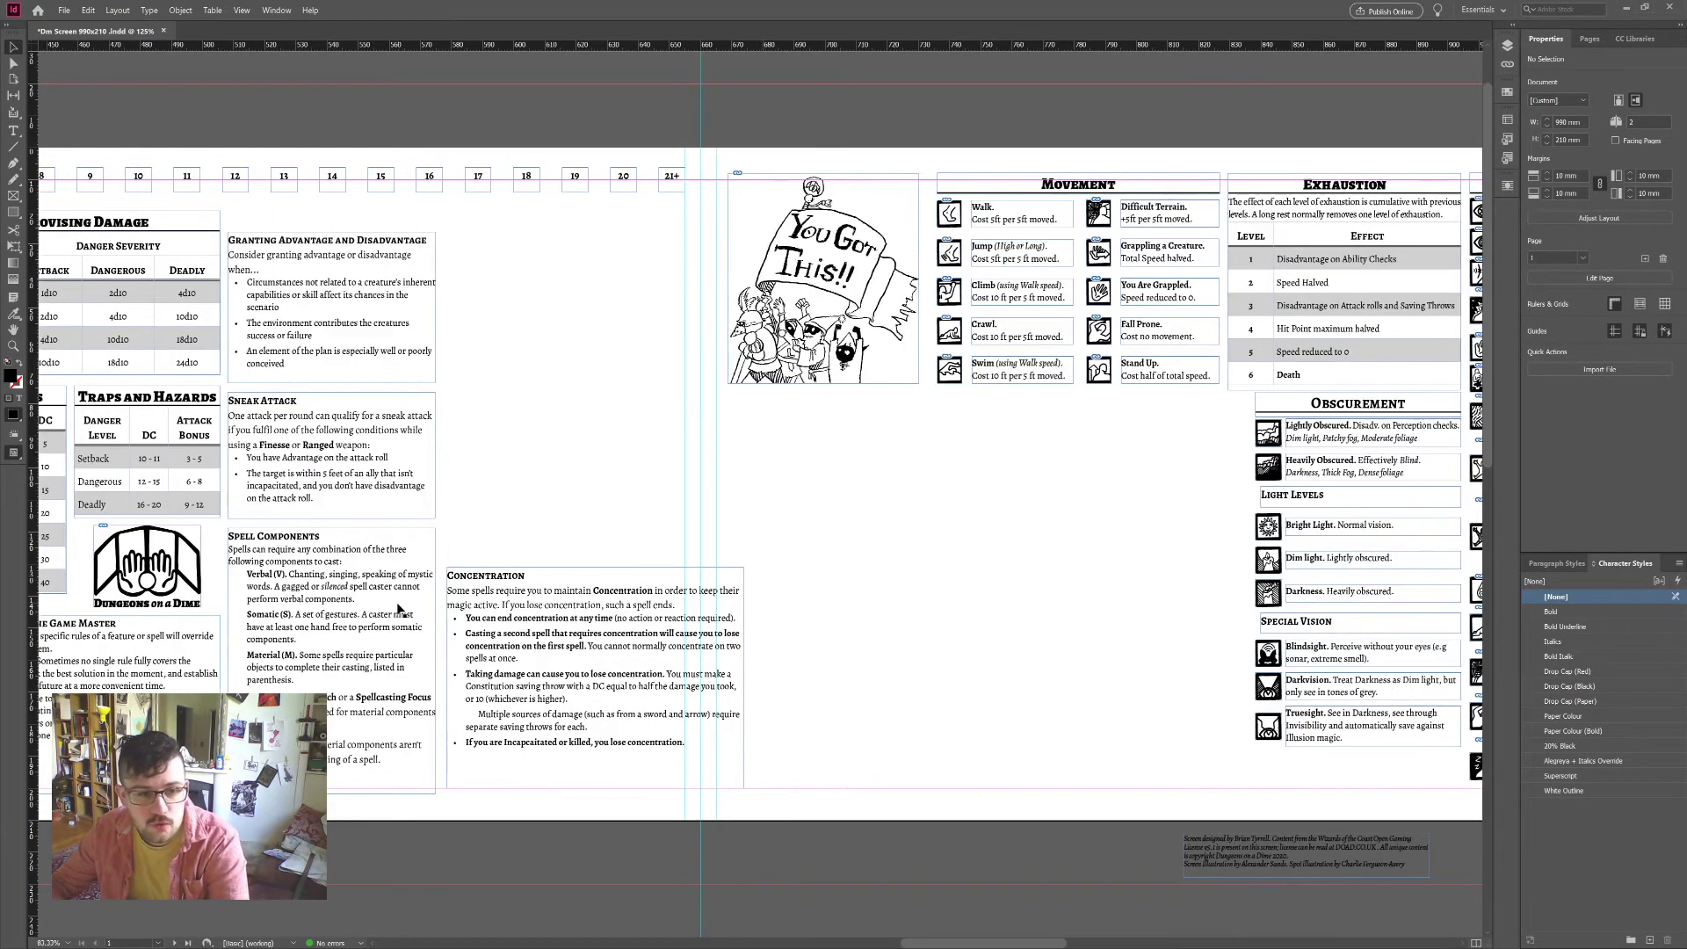
Step: Place the Granting Advantage and Sneak Attack boxes under the illustration and widen both
left_click_drag(378, 310, 877, 469)
left_click_drag(327, 445, 1138, 456)
scroll(1074, 573, "right", 3)
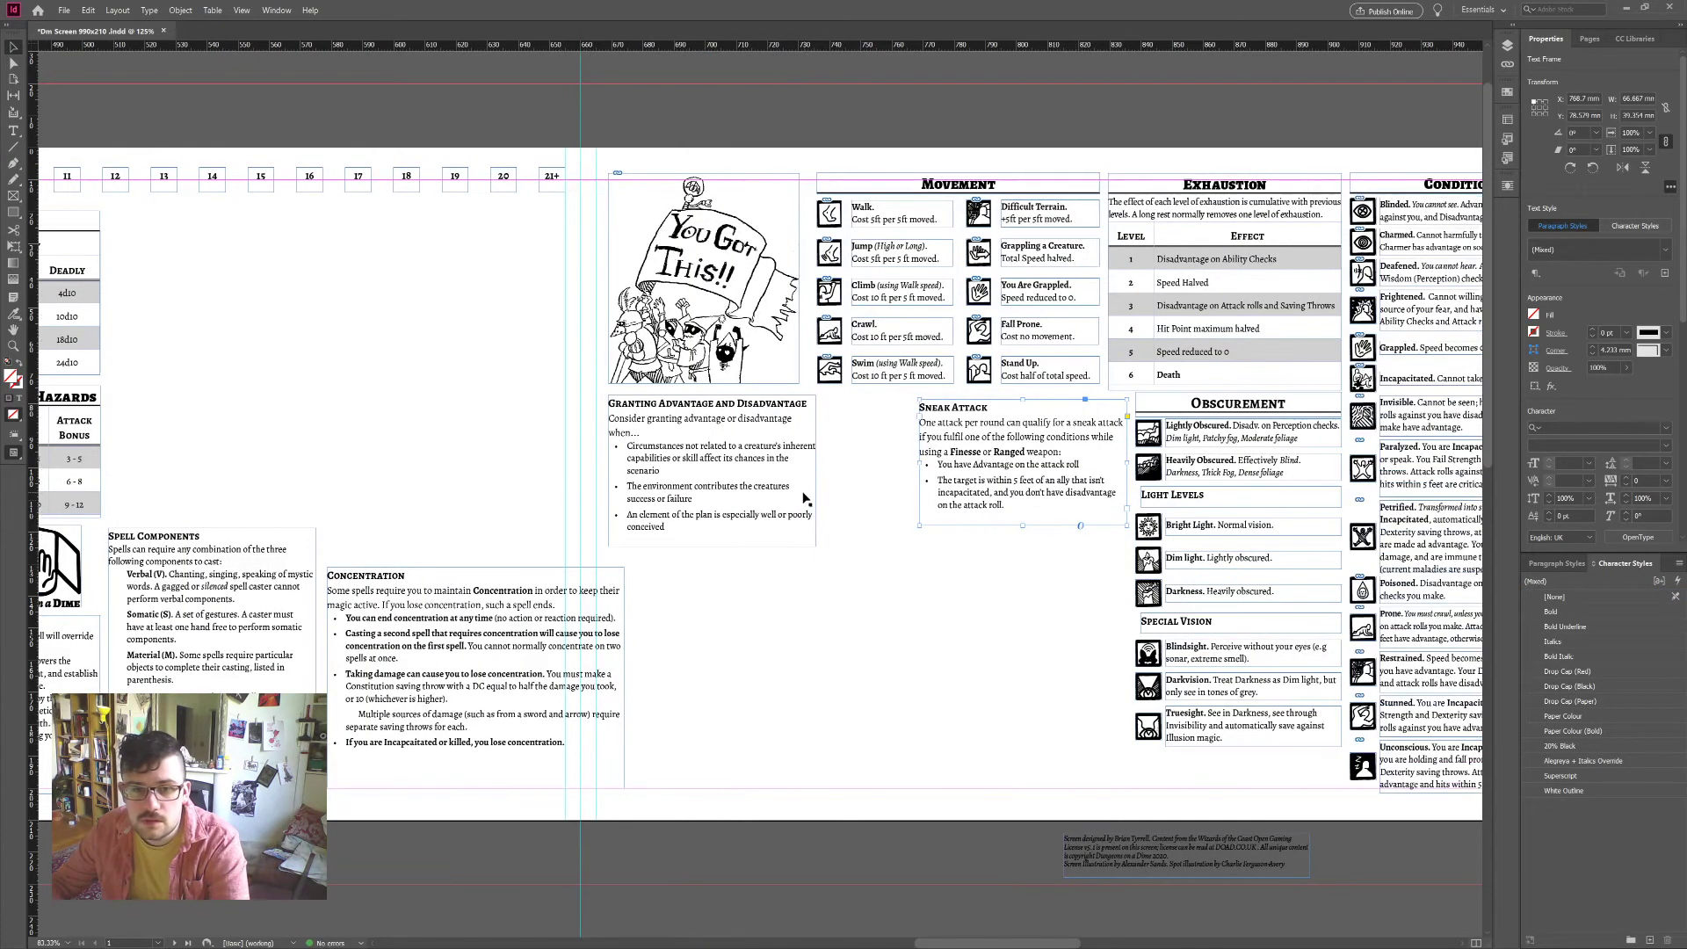
left_click_drag(921, 464, 896, 464)
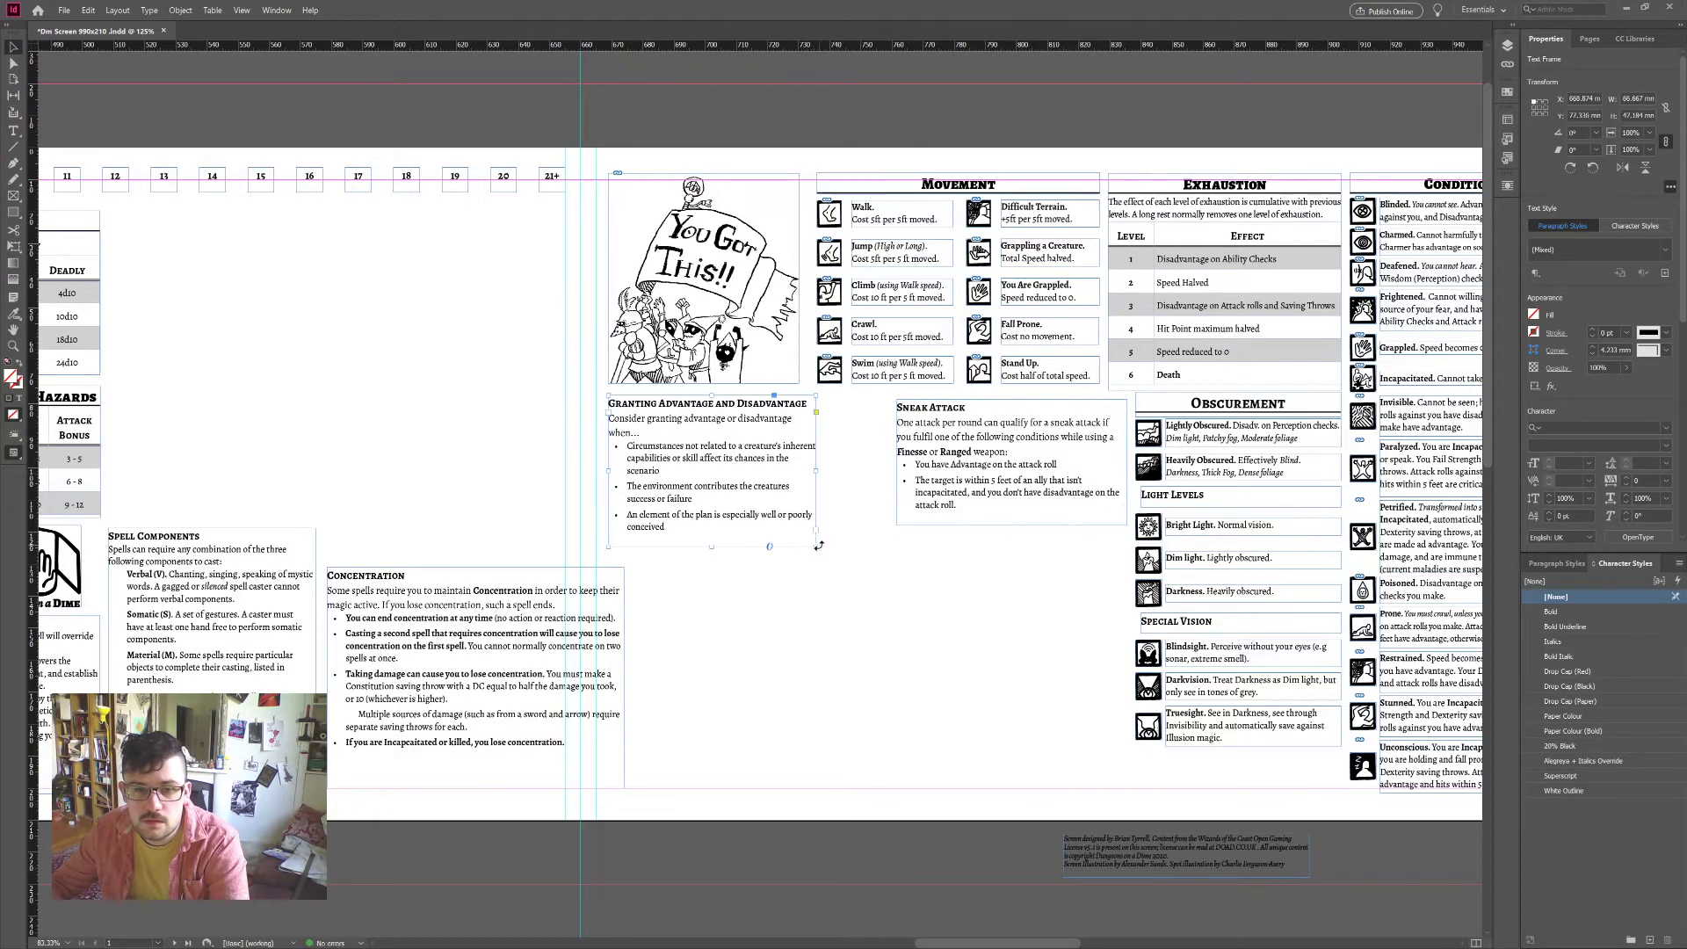
left_click_drag(815, 546, 868, 492)
Step: Park the Granting Advantage and Sneak Attack boxes on the pasteboard below the page
scroll(877, 521, "up", 1)
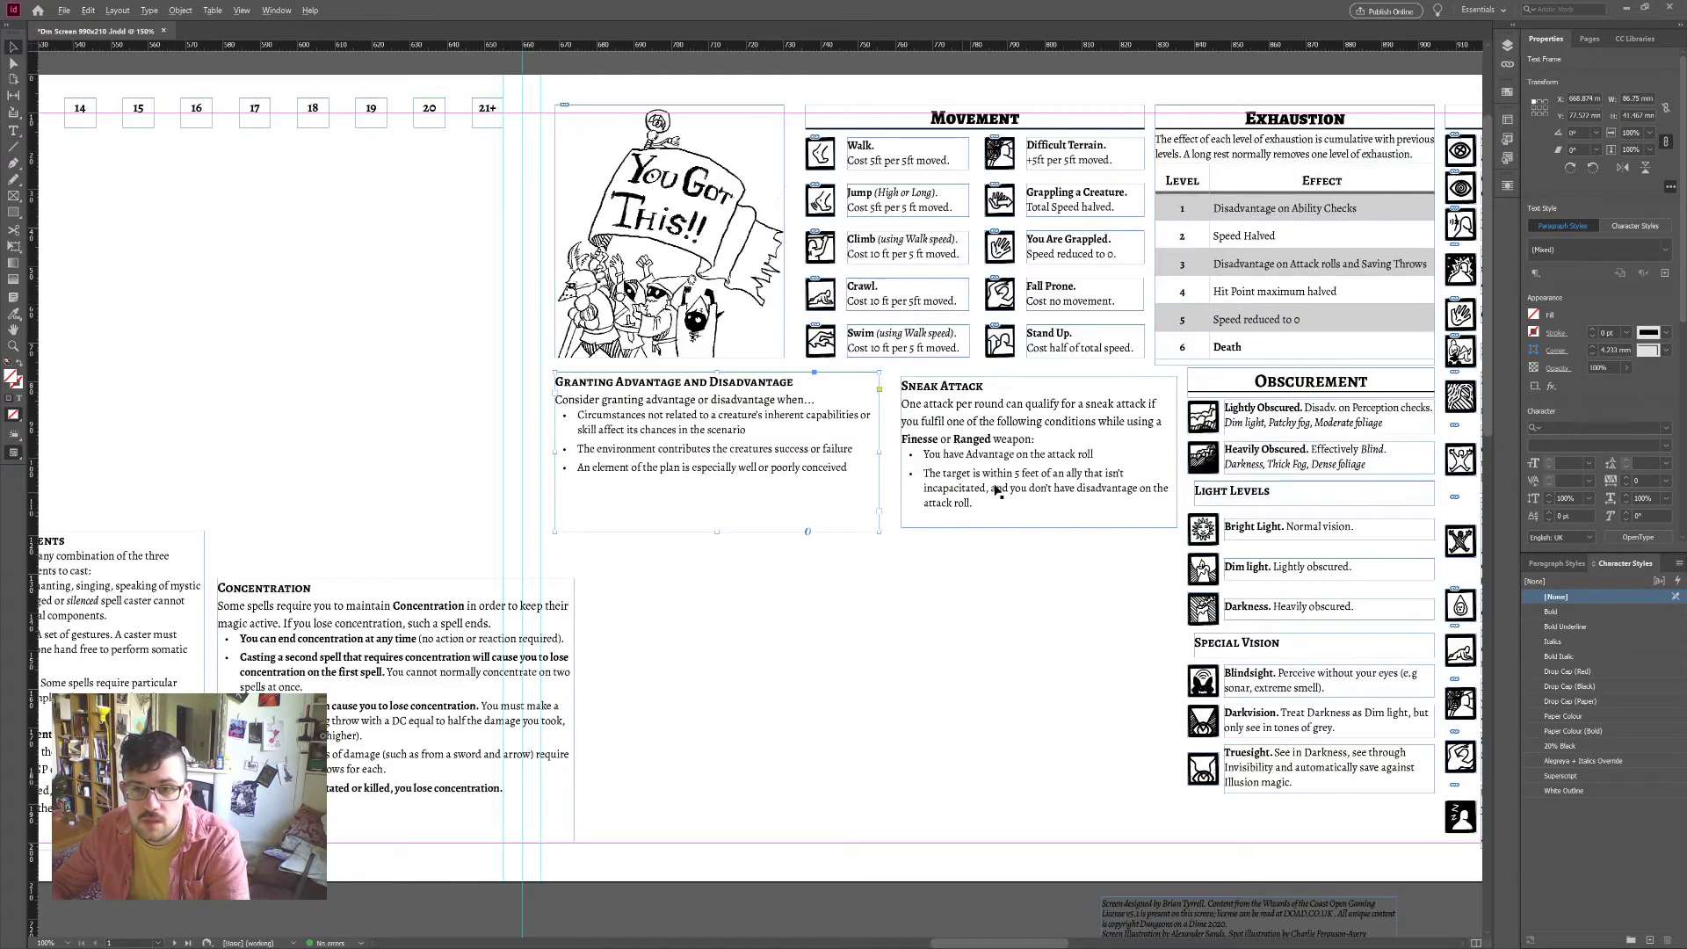
scroll(997, 493, "up", 4)
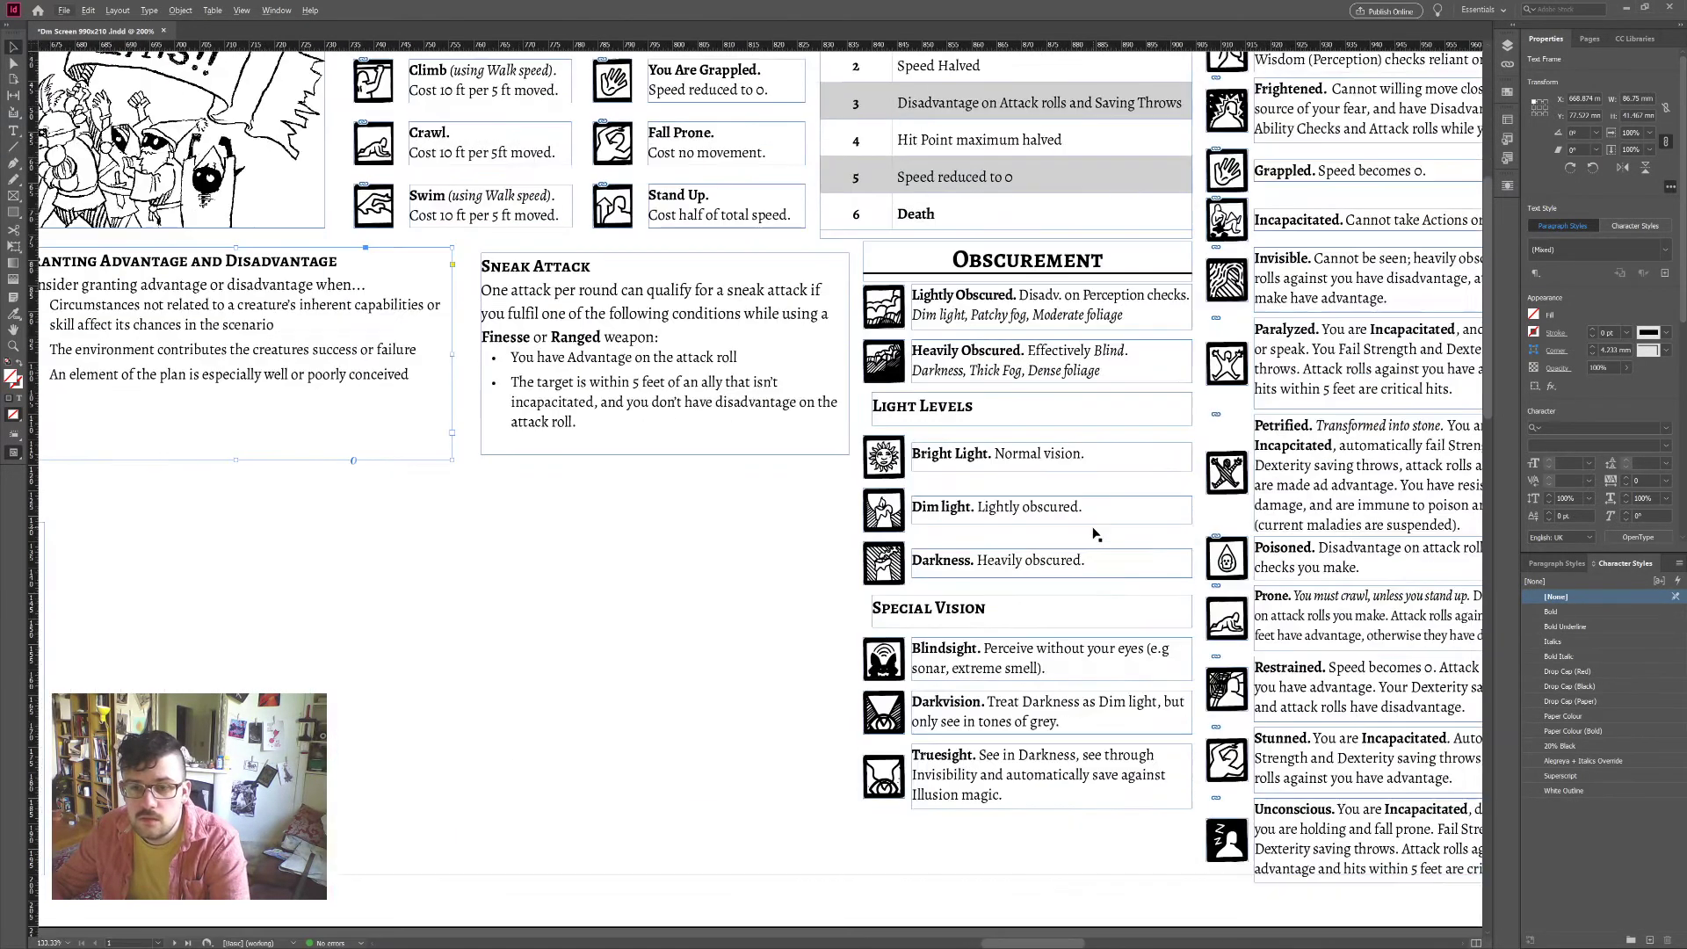
scroll(1094, 534, "down", 2)
scroll(1049, 712, "right", 3)
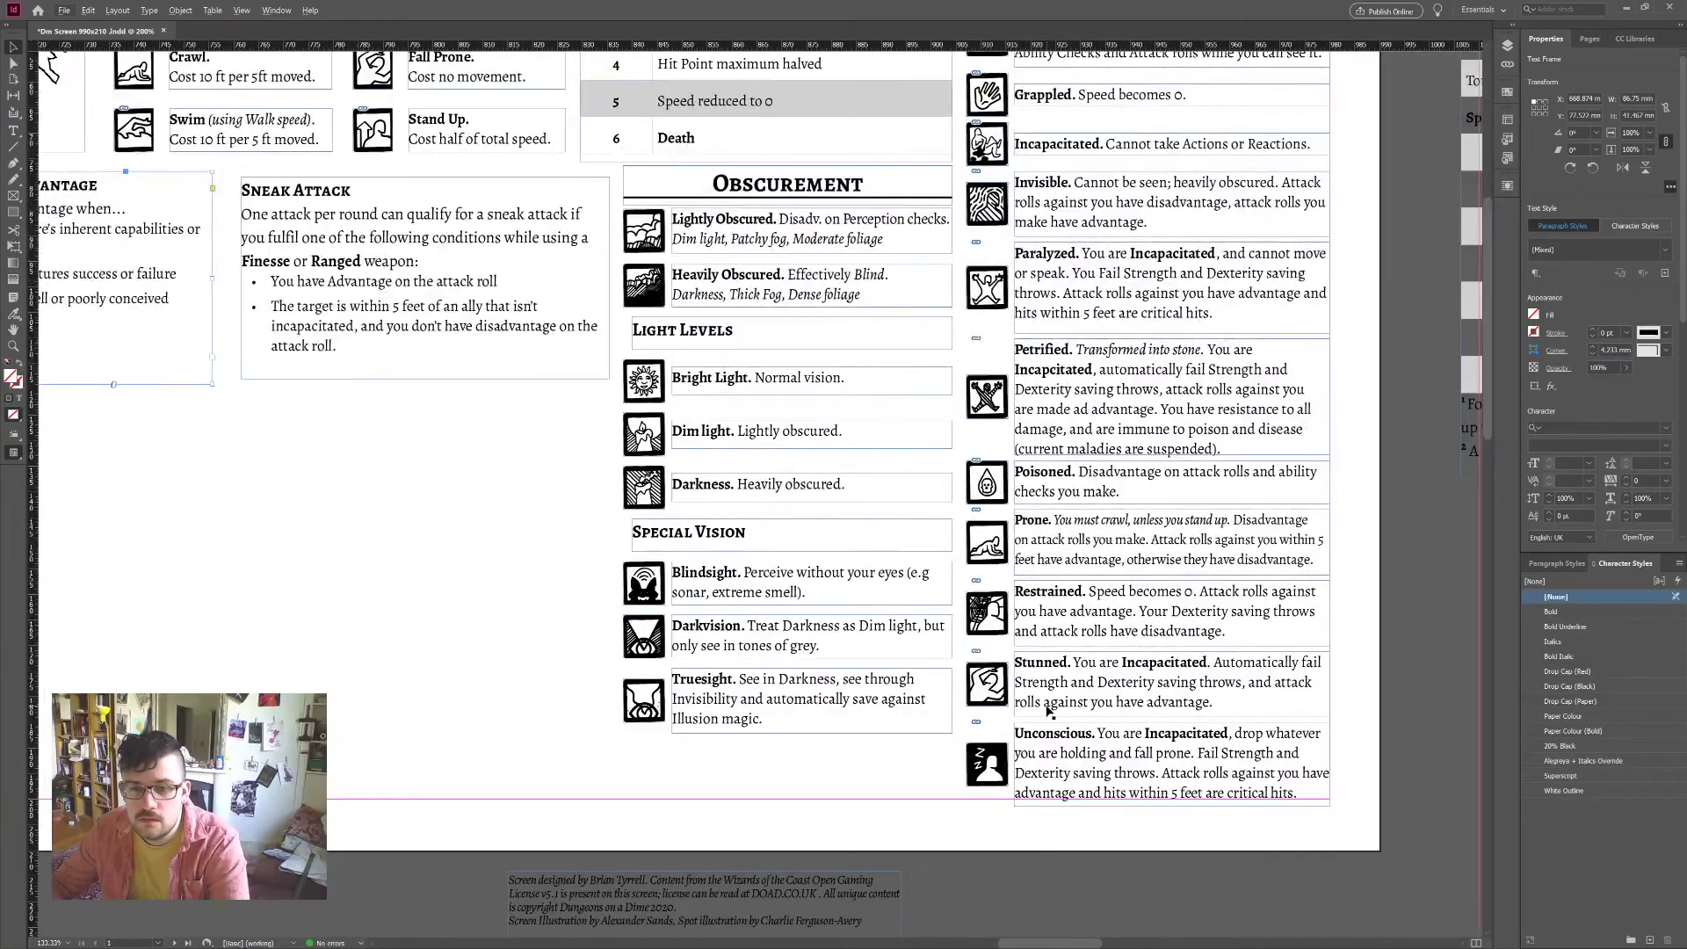
scroll(1048, 712, "left", 1)
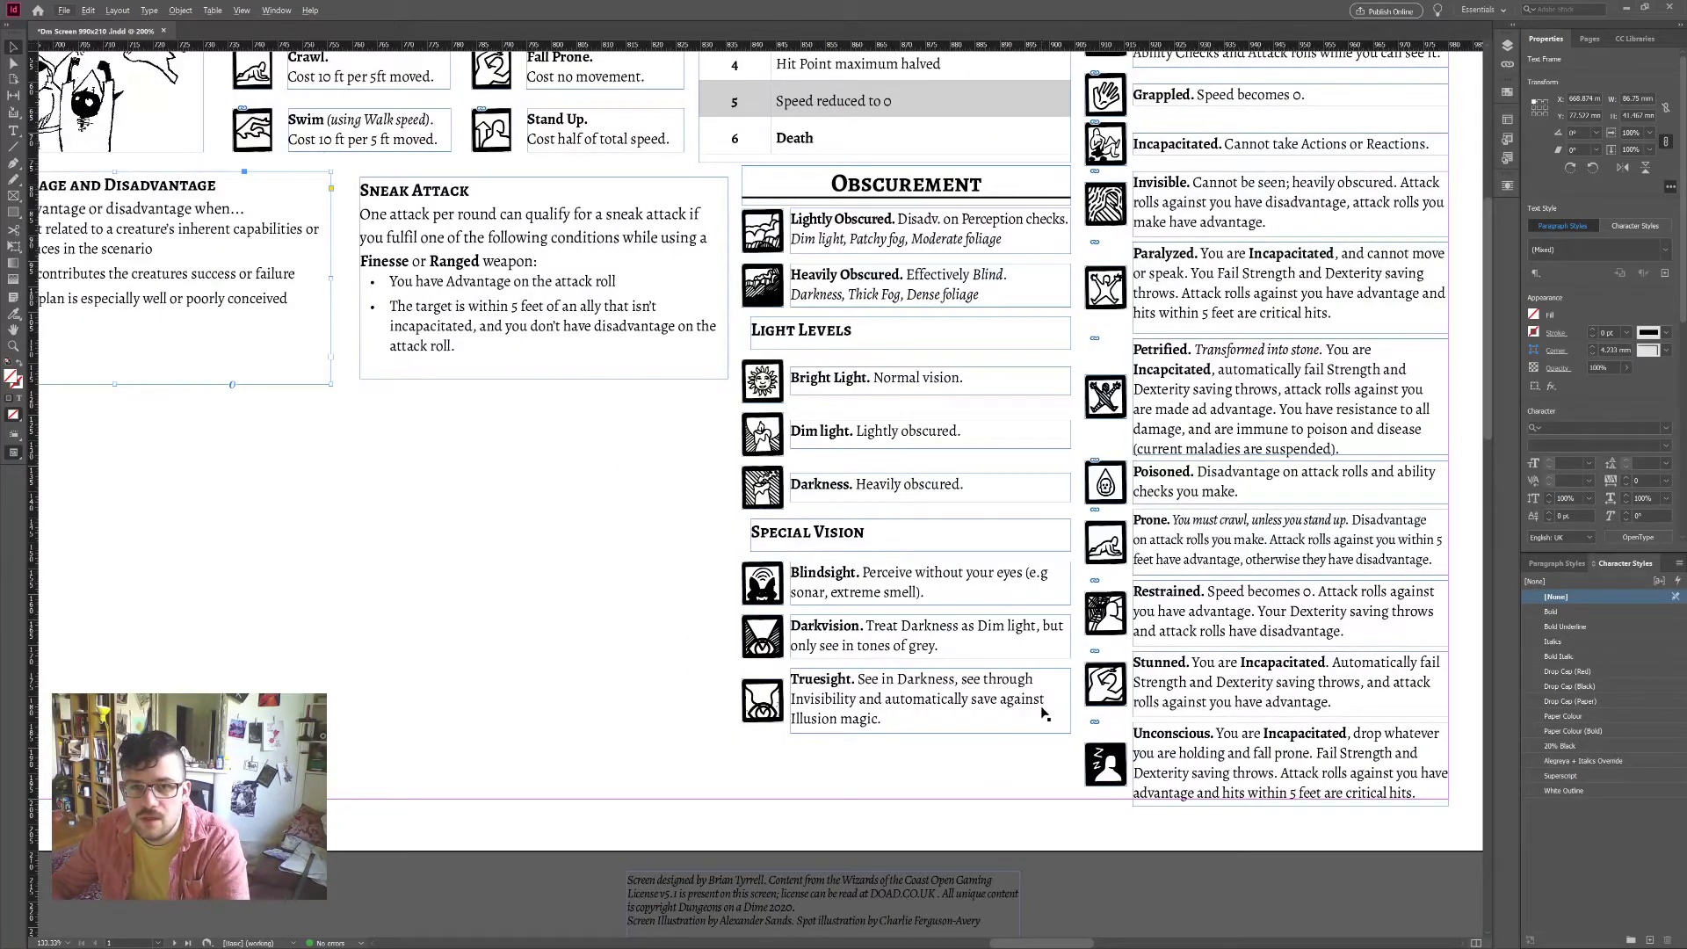
scroll(1046, 694, "down", 1)
scroll(974, 666, "down", 1)
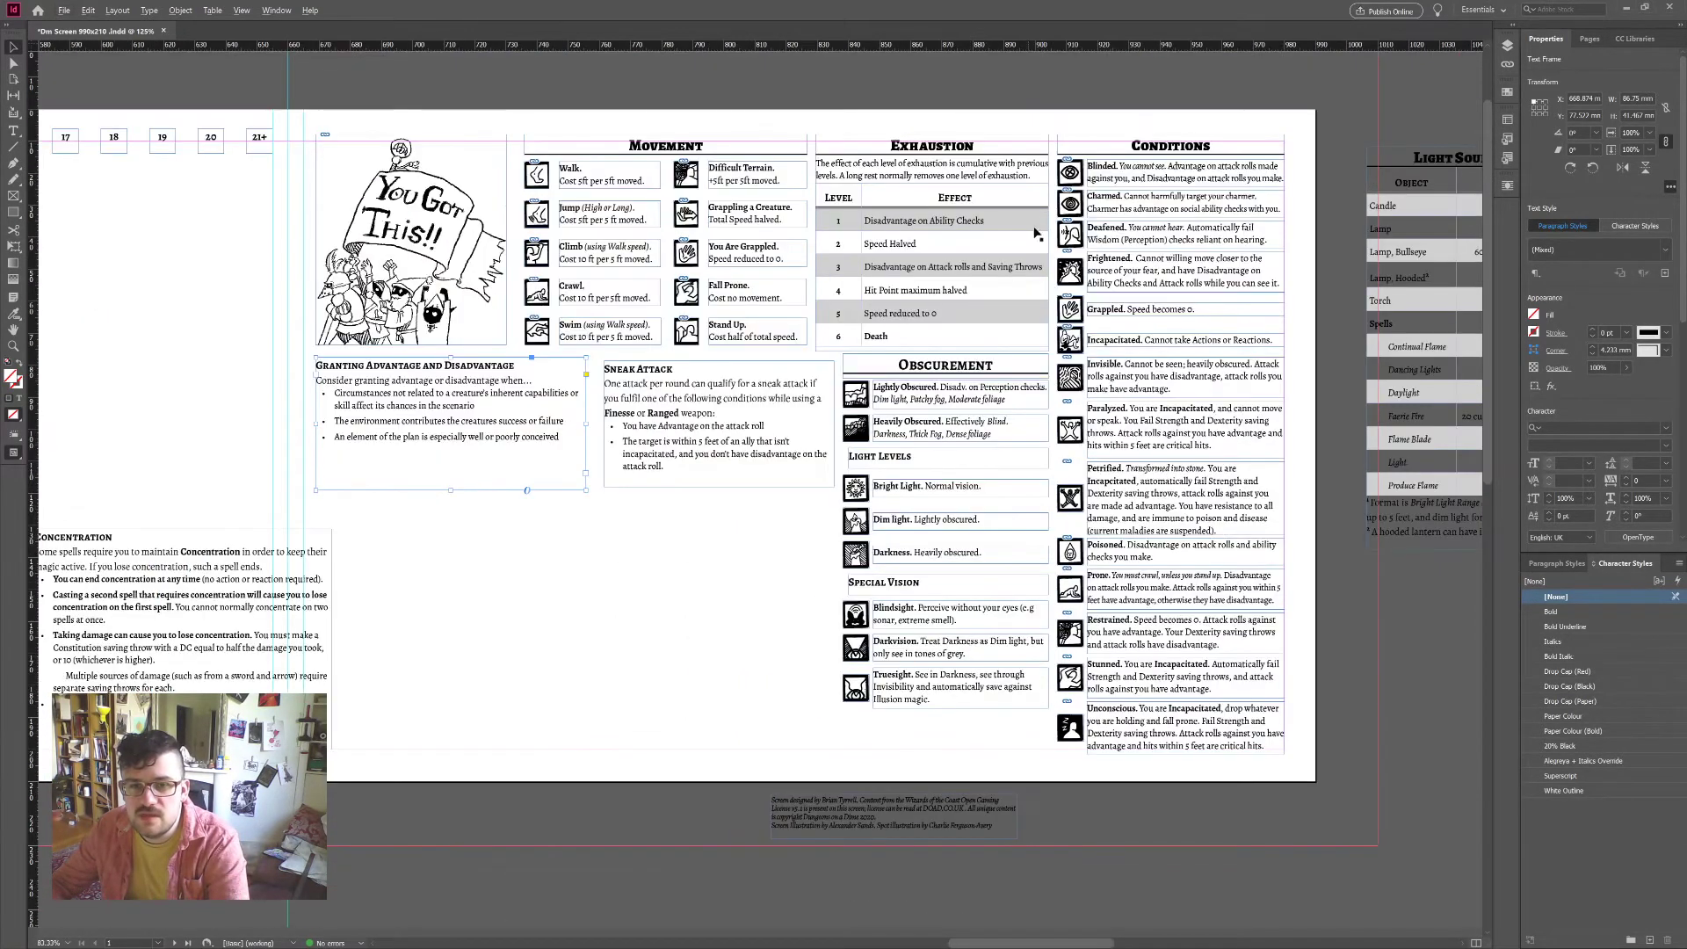
left_click_drag(688, 560, 459, 417)
left_click_drag(637, 409, 461, 830)
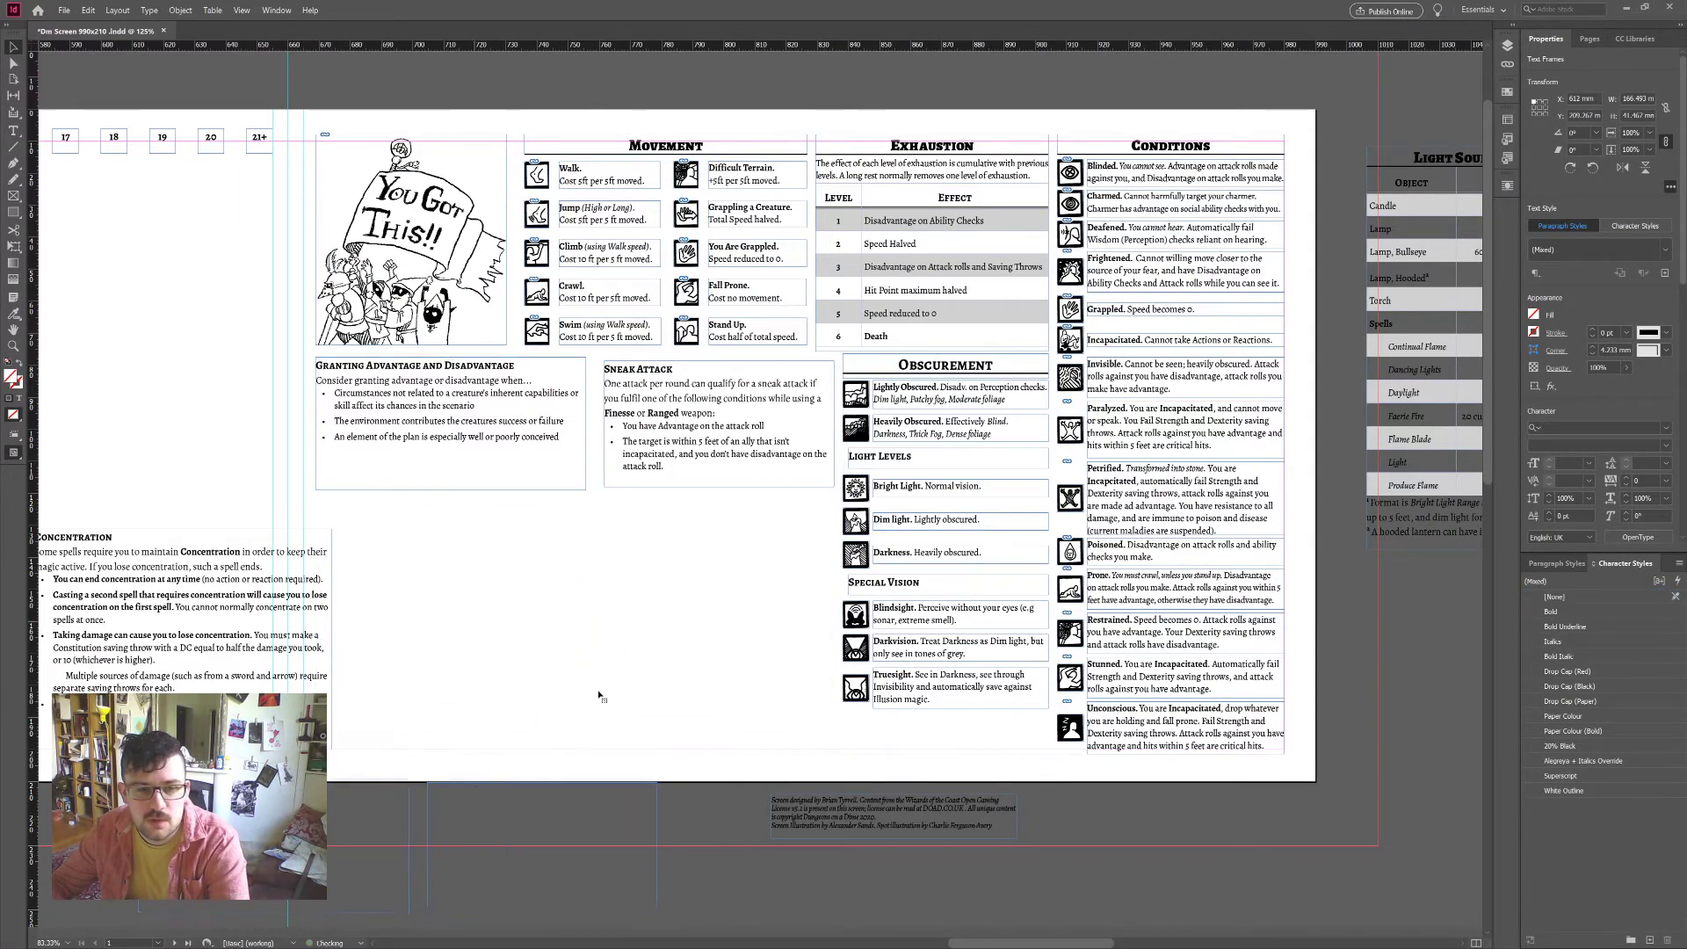
left_click_drag(891, 729, 809, 361)
Step: Move the Obscurement panel up beneath the illustration
left_click_drag(477, 396, 371, 379)
left_click(612, 436)
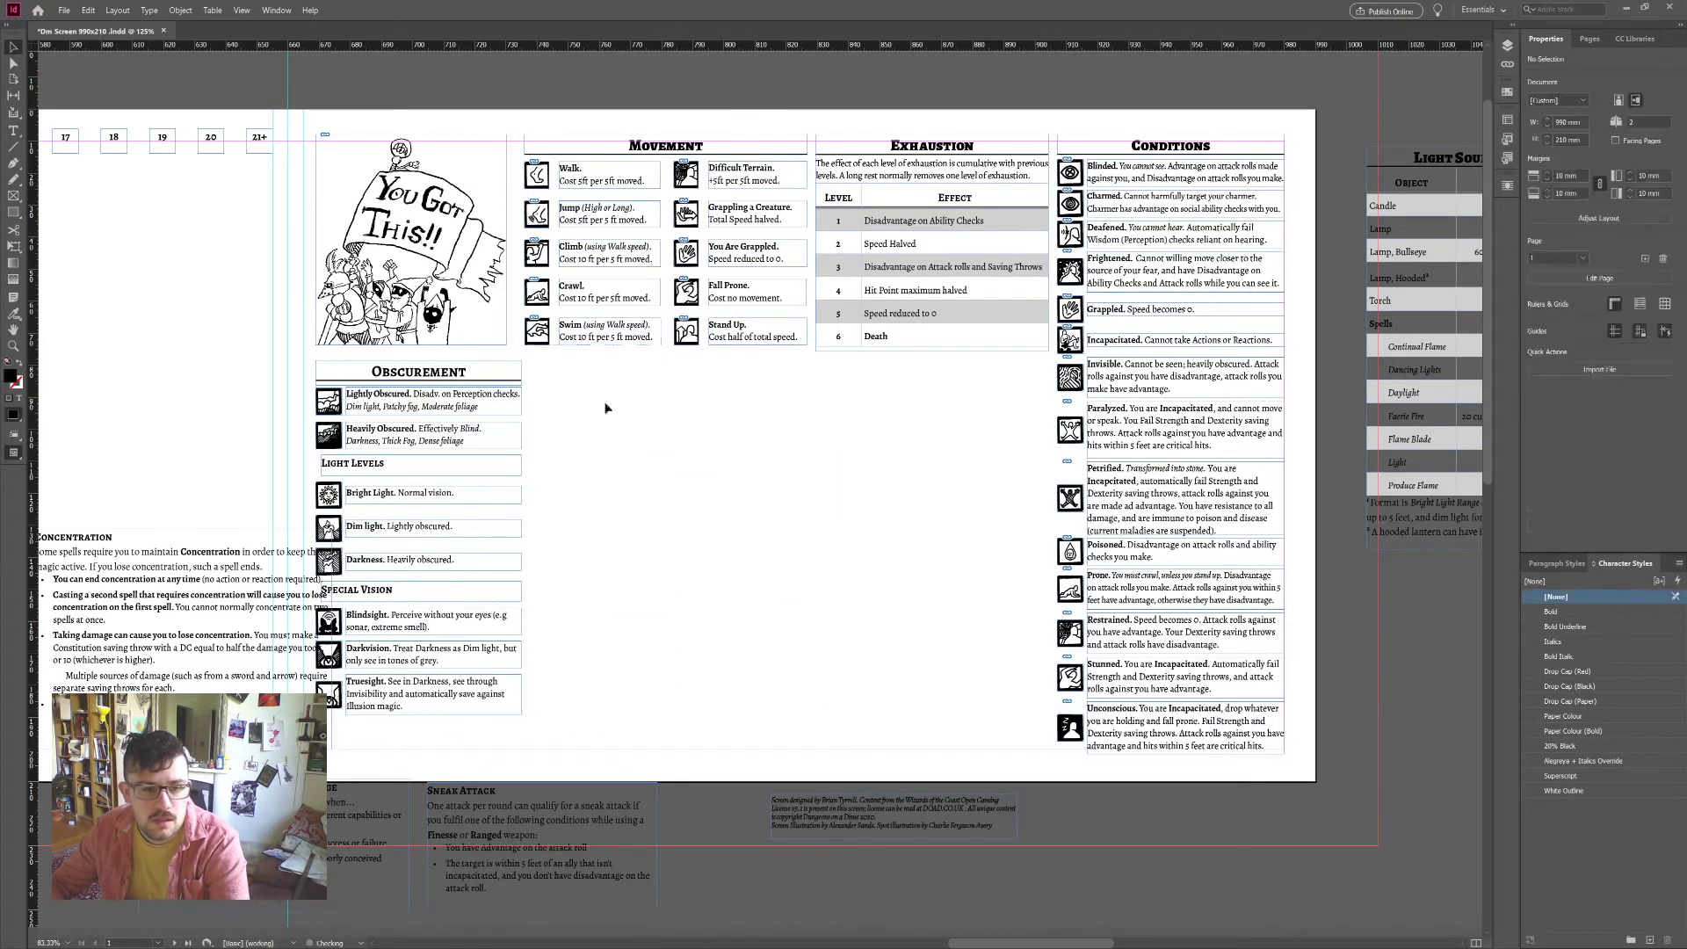
scroll(612, 437, "left", 3)
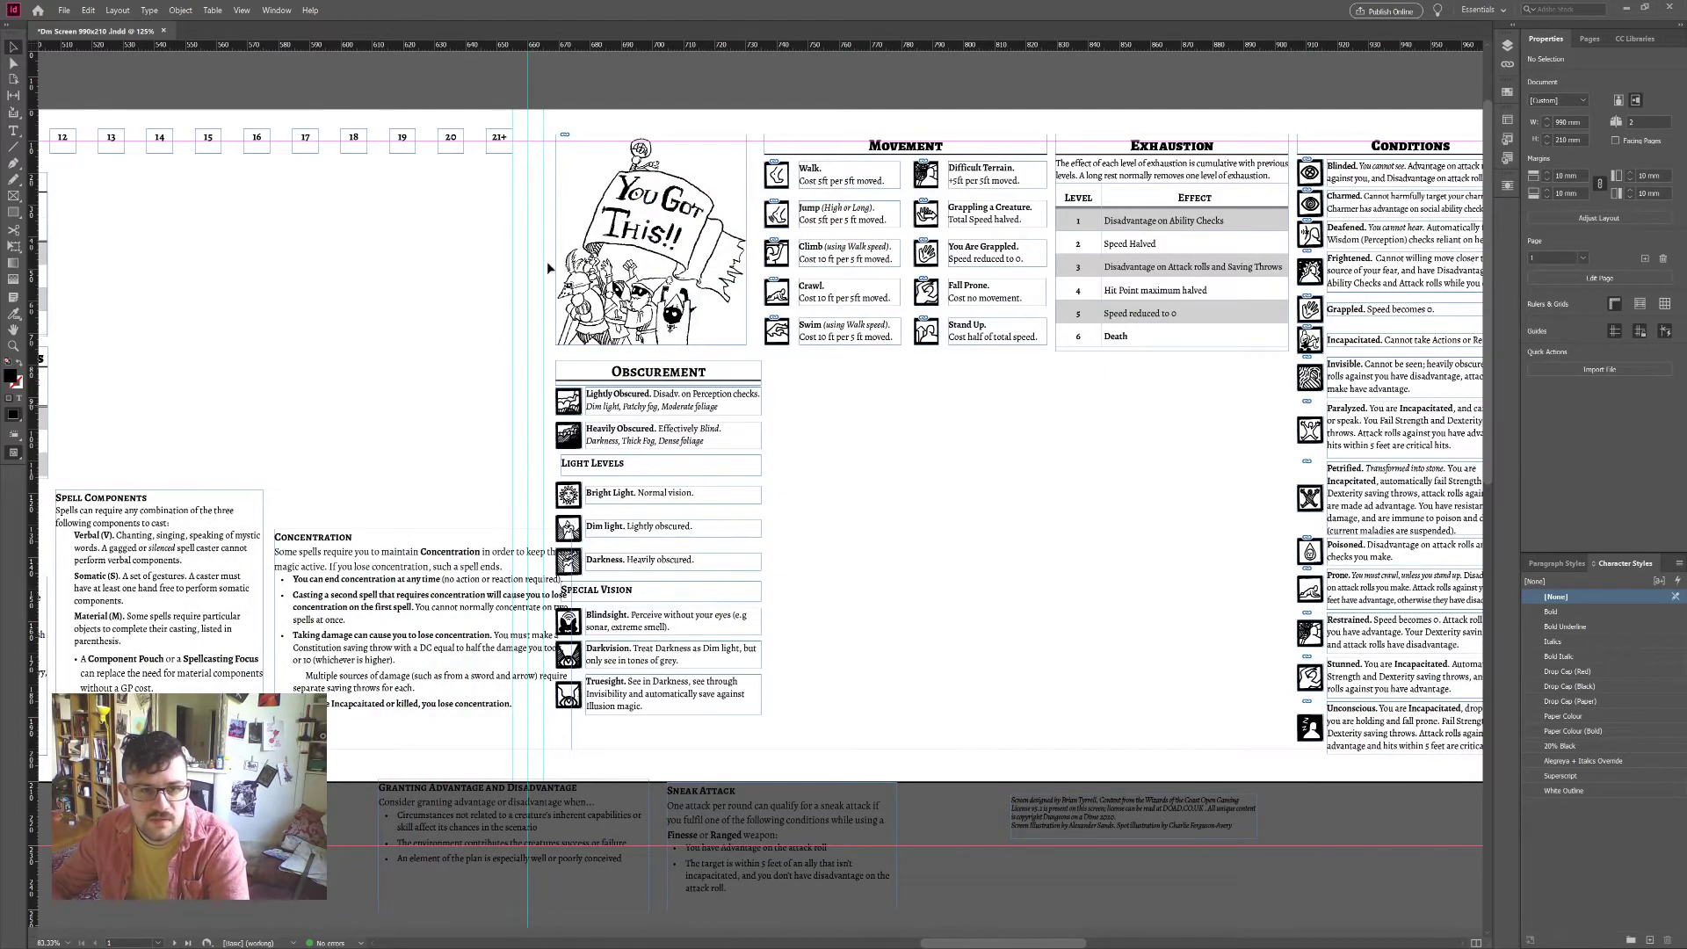
scroll(770, 427, "left", 2)
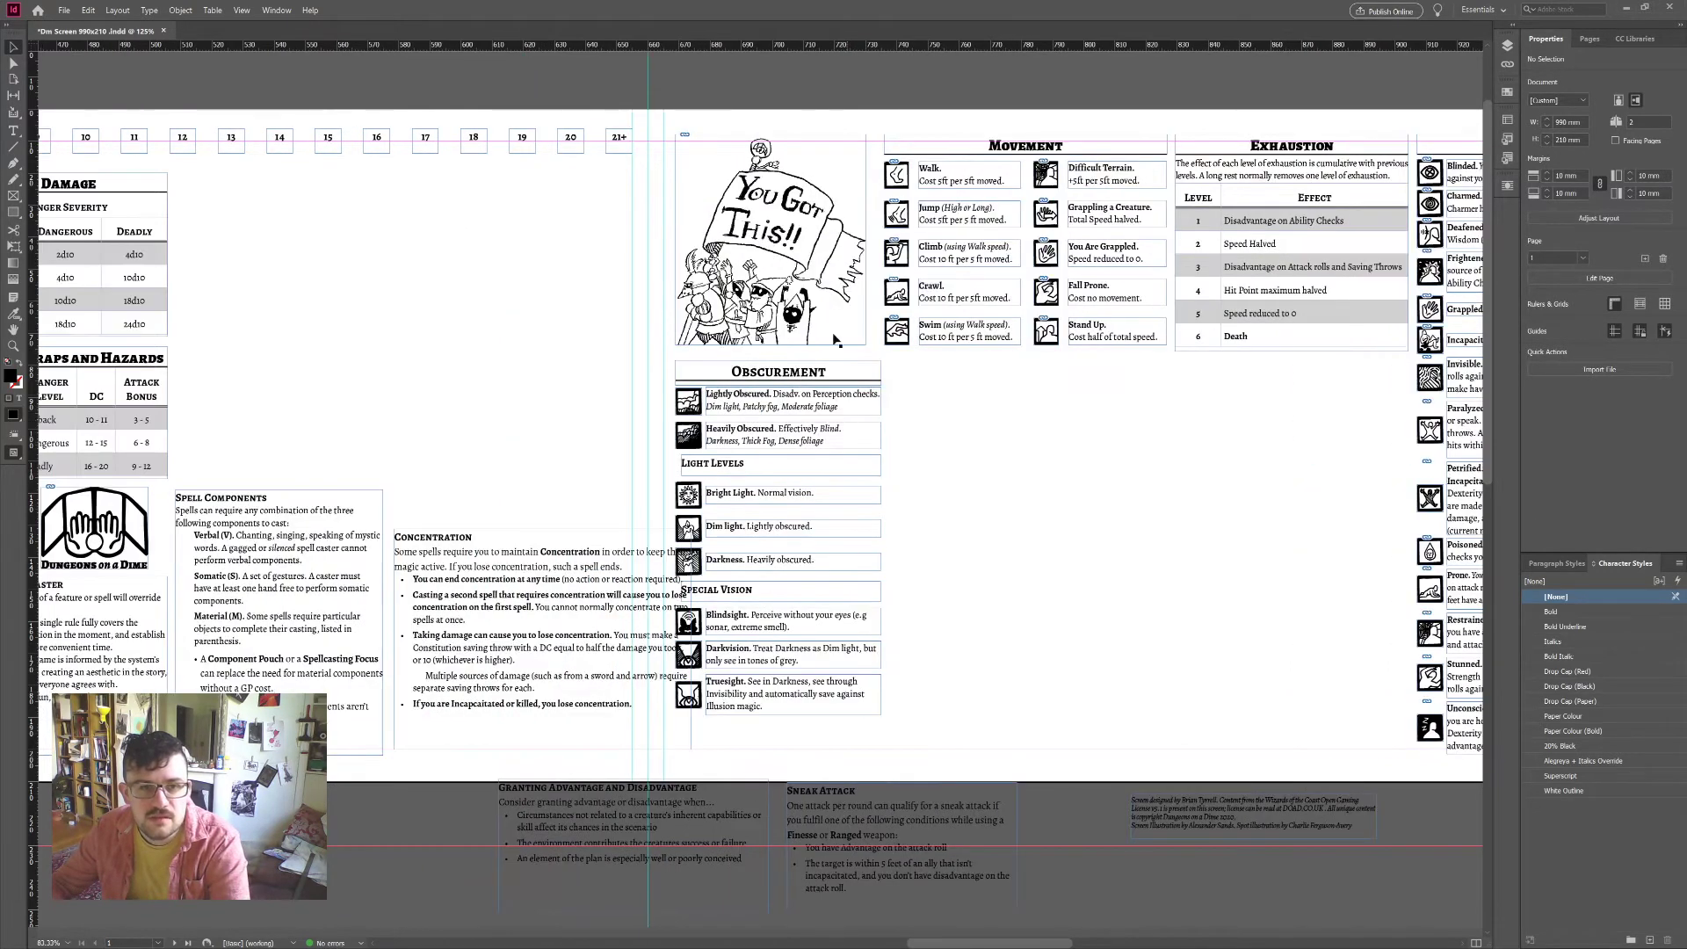
Step: Group all the Movement table's frames into one unit
left_click(765, 241)
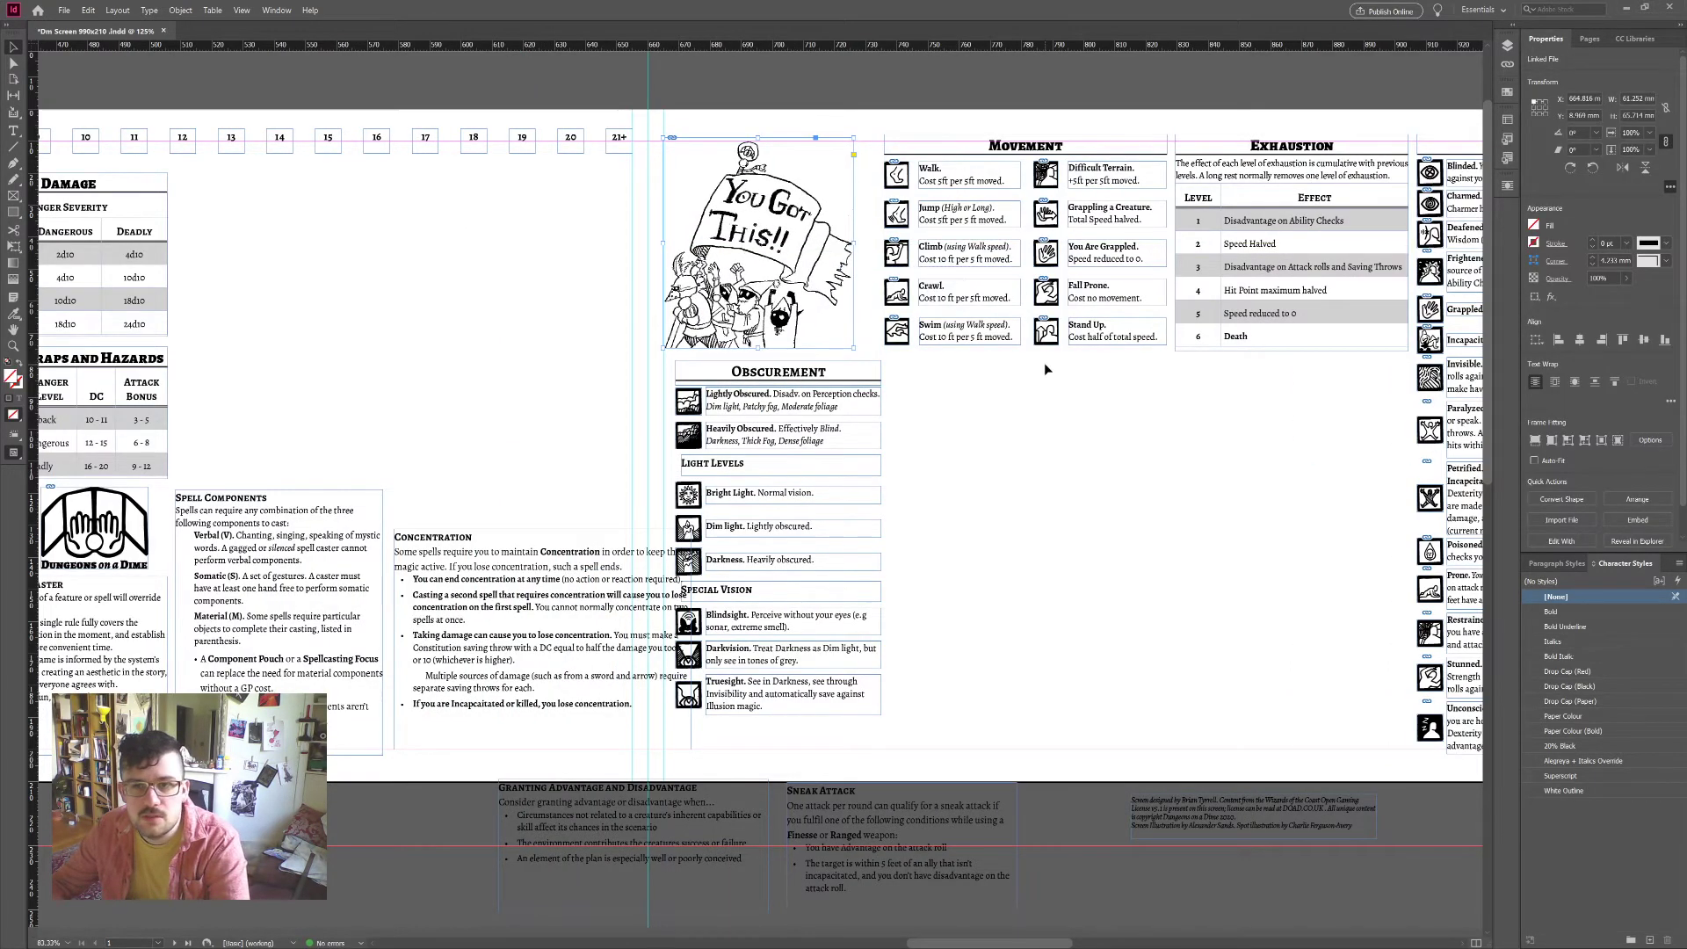
scroll(1053, 367, "right", 2)
scroll(1365, 344, "right", 2)
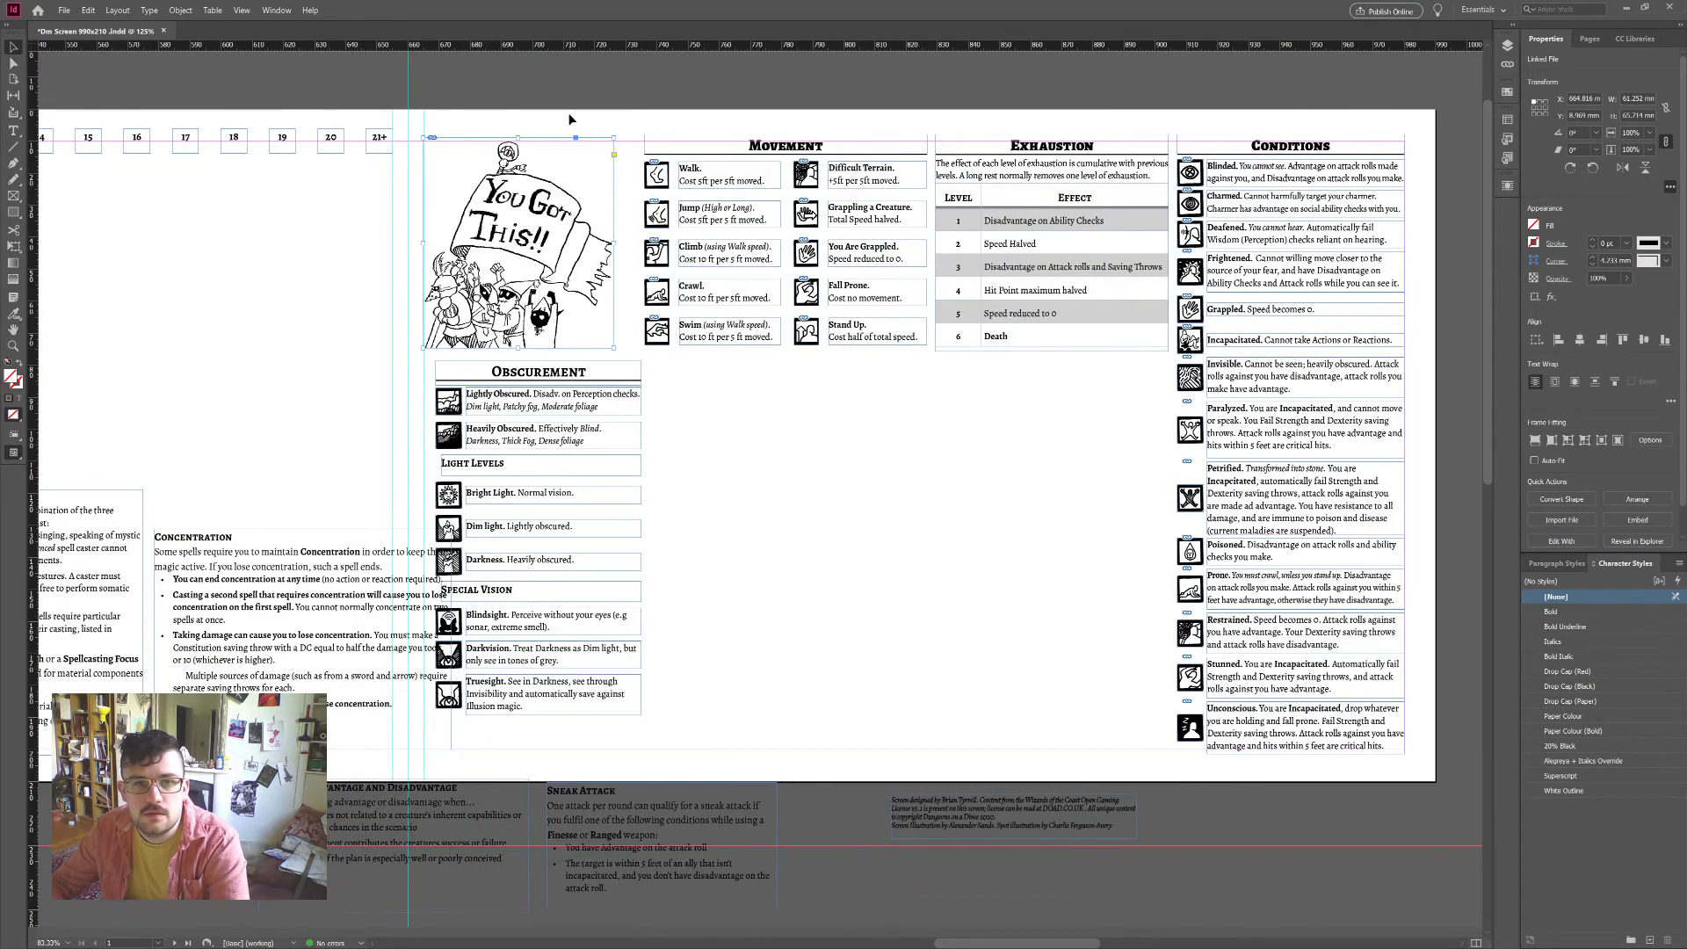
left_click_drag(668, 363, 894, 124)
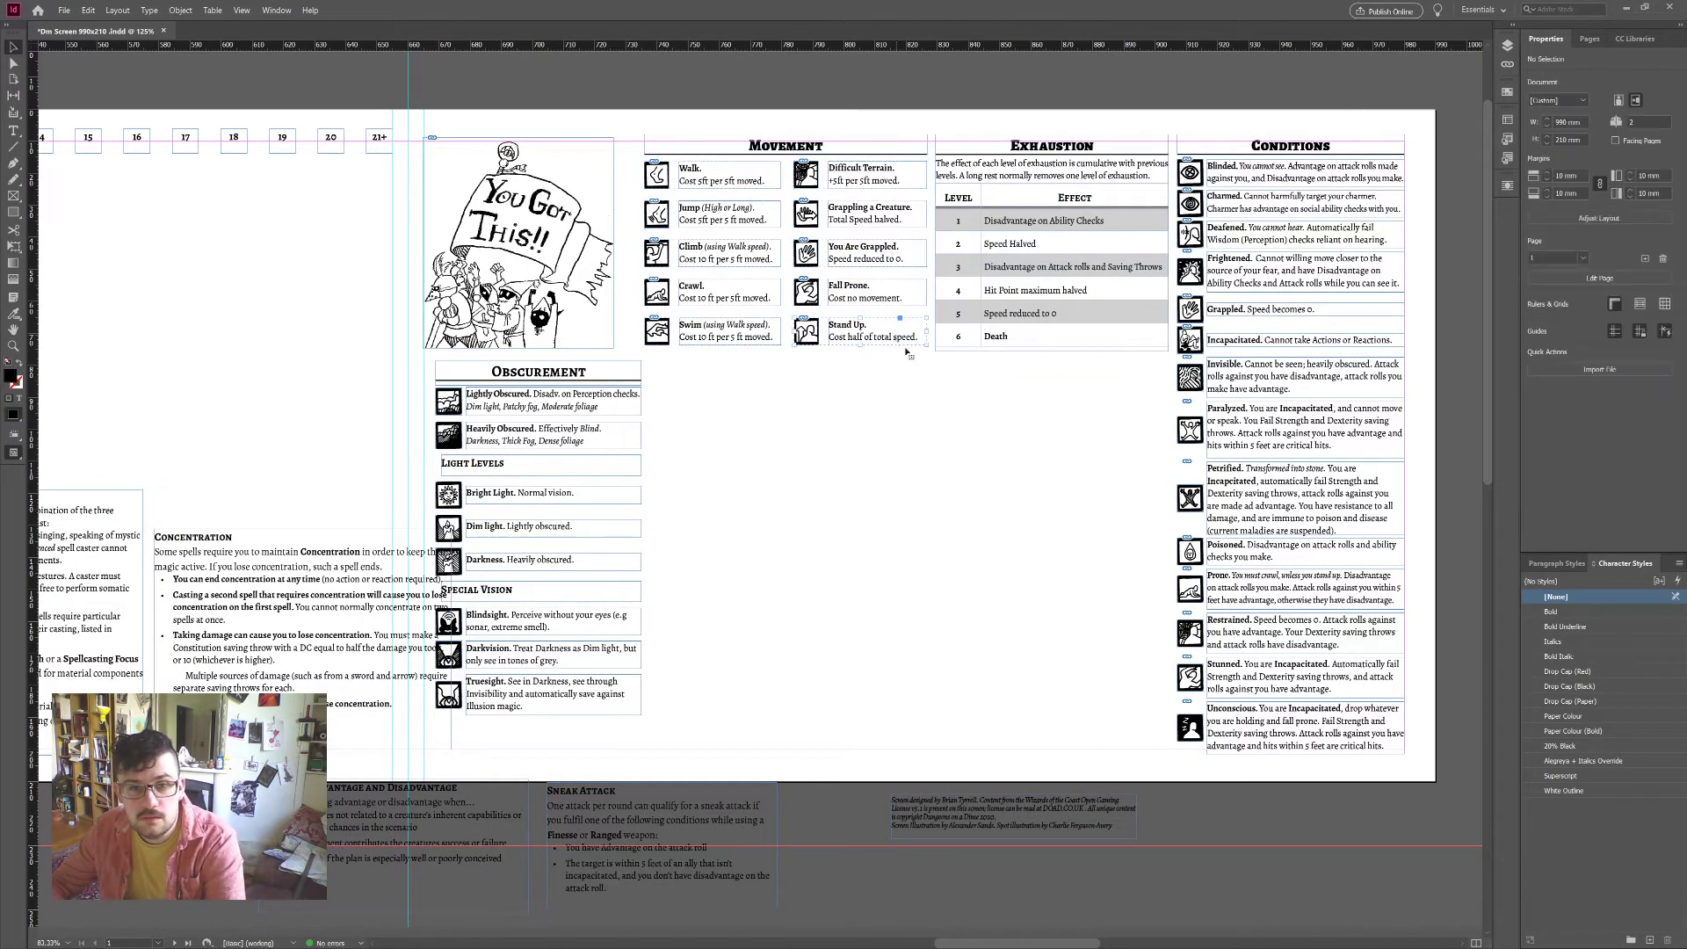
left_click_drag(904, 382, 668, 146)
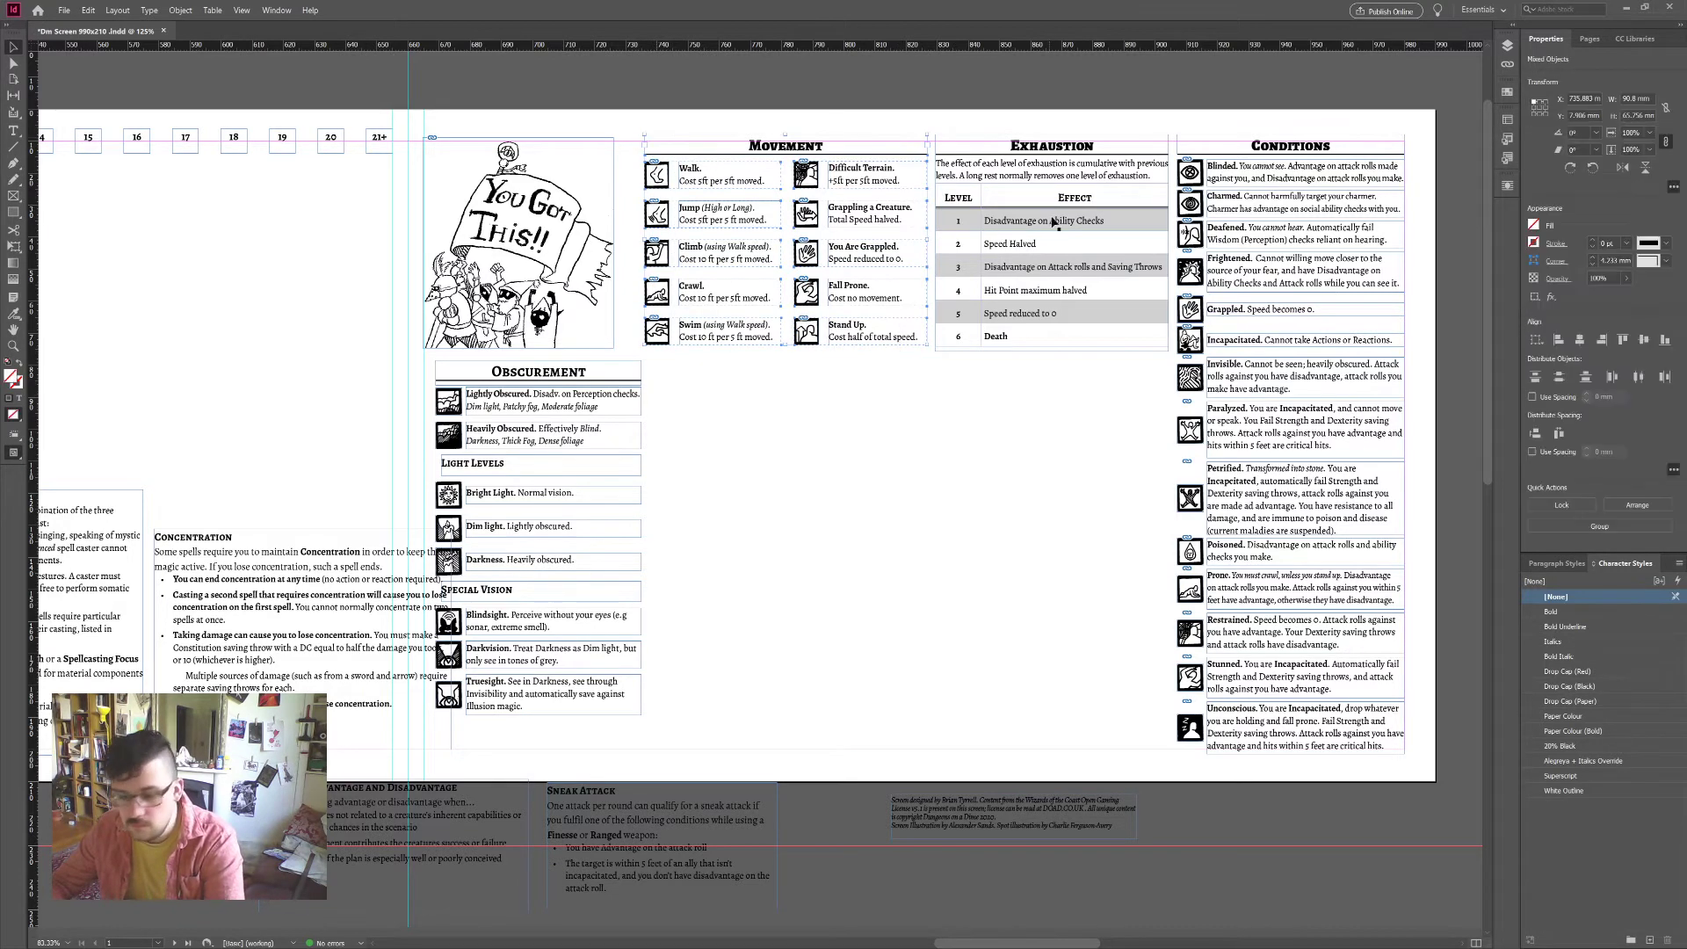
key("ctrl+g")
Step: Distribute horizontal space evenly across the illustration, Movement, Exhaustion and Conditions columns
left_click(1031, 154)
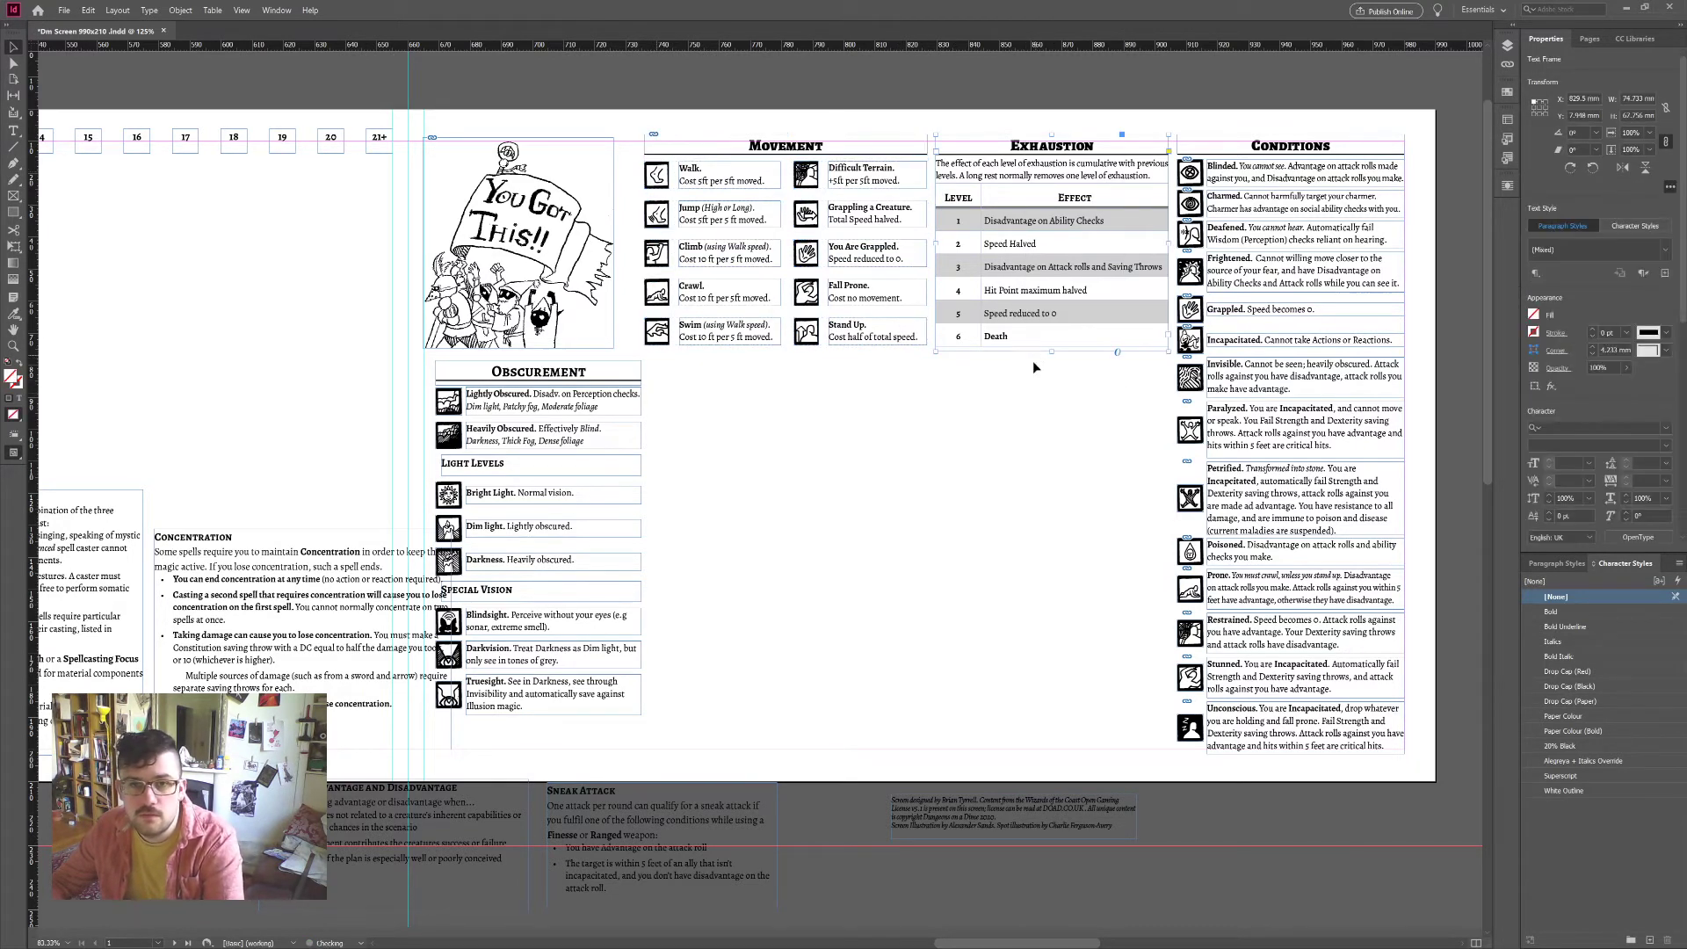
left_click_drag(1015, 227, 607, 345)
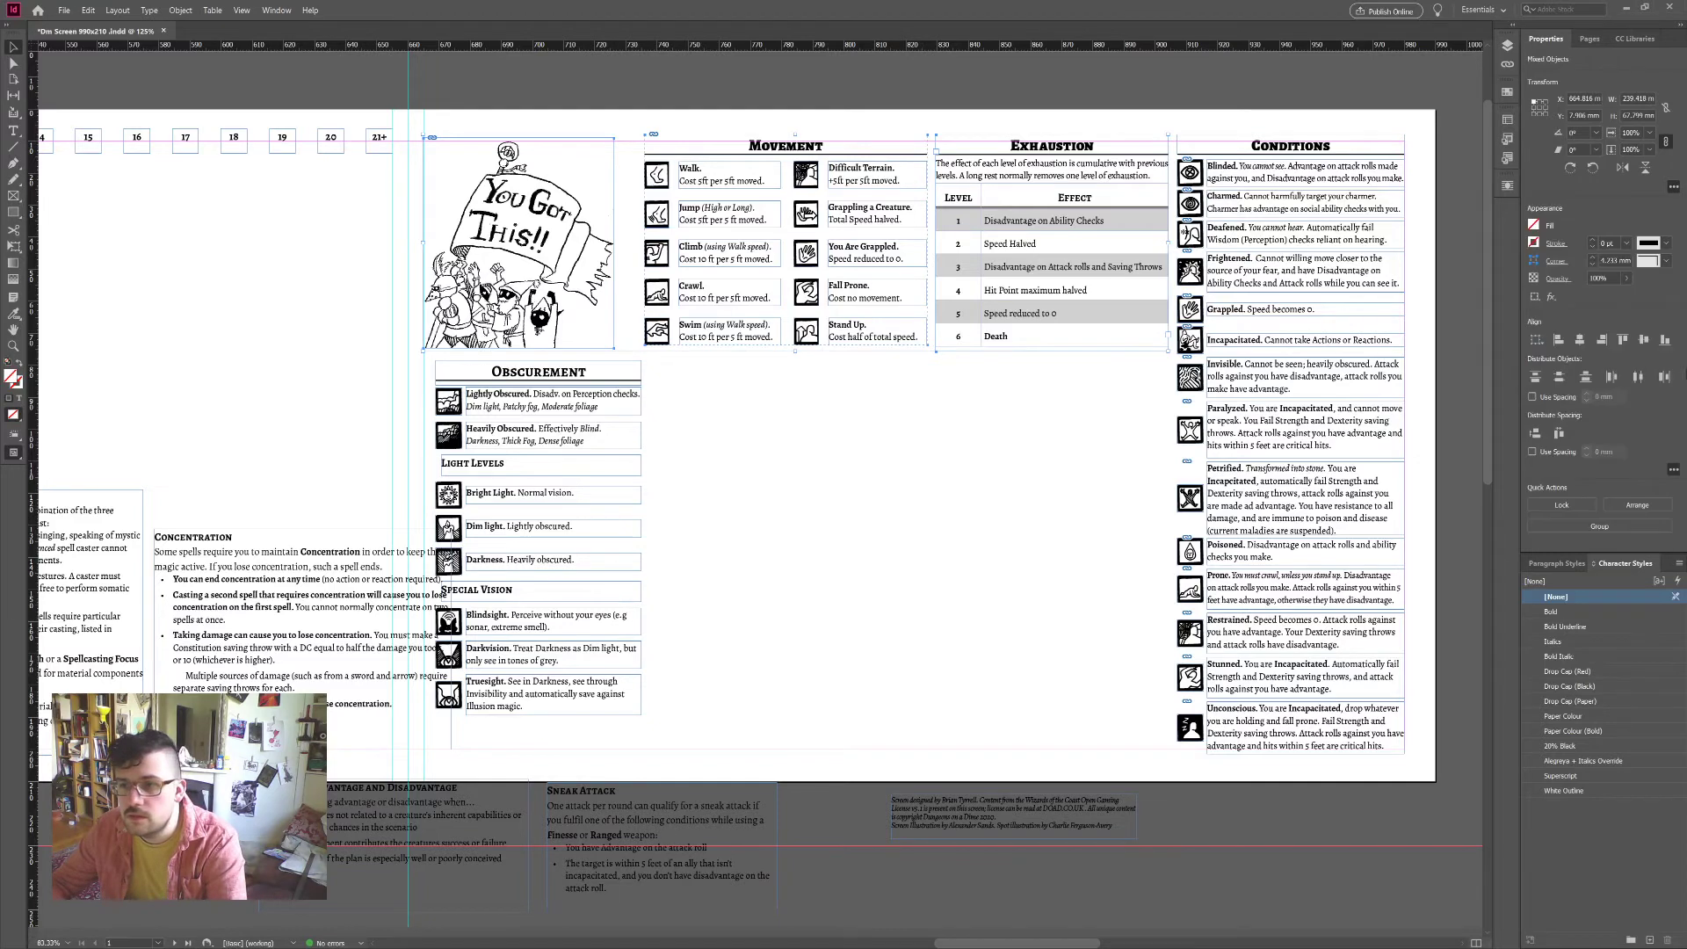
left_click(1560, 433)
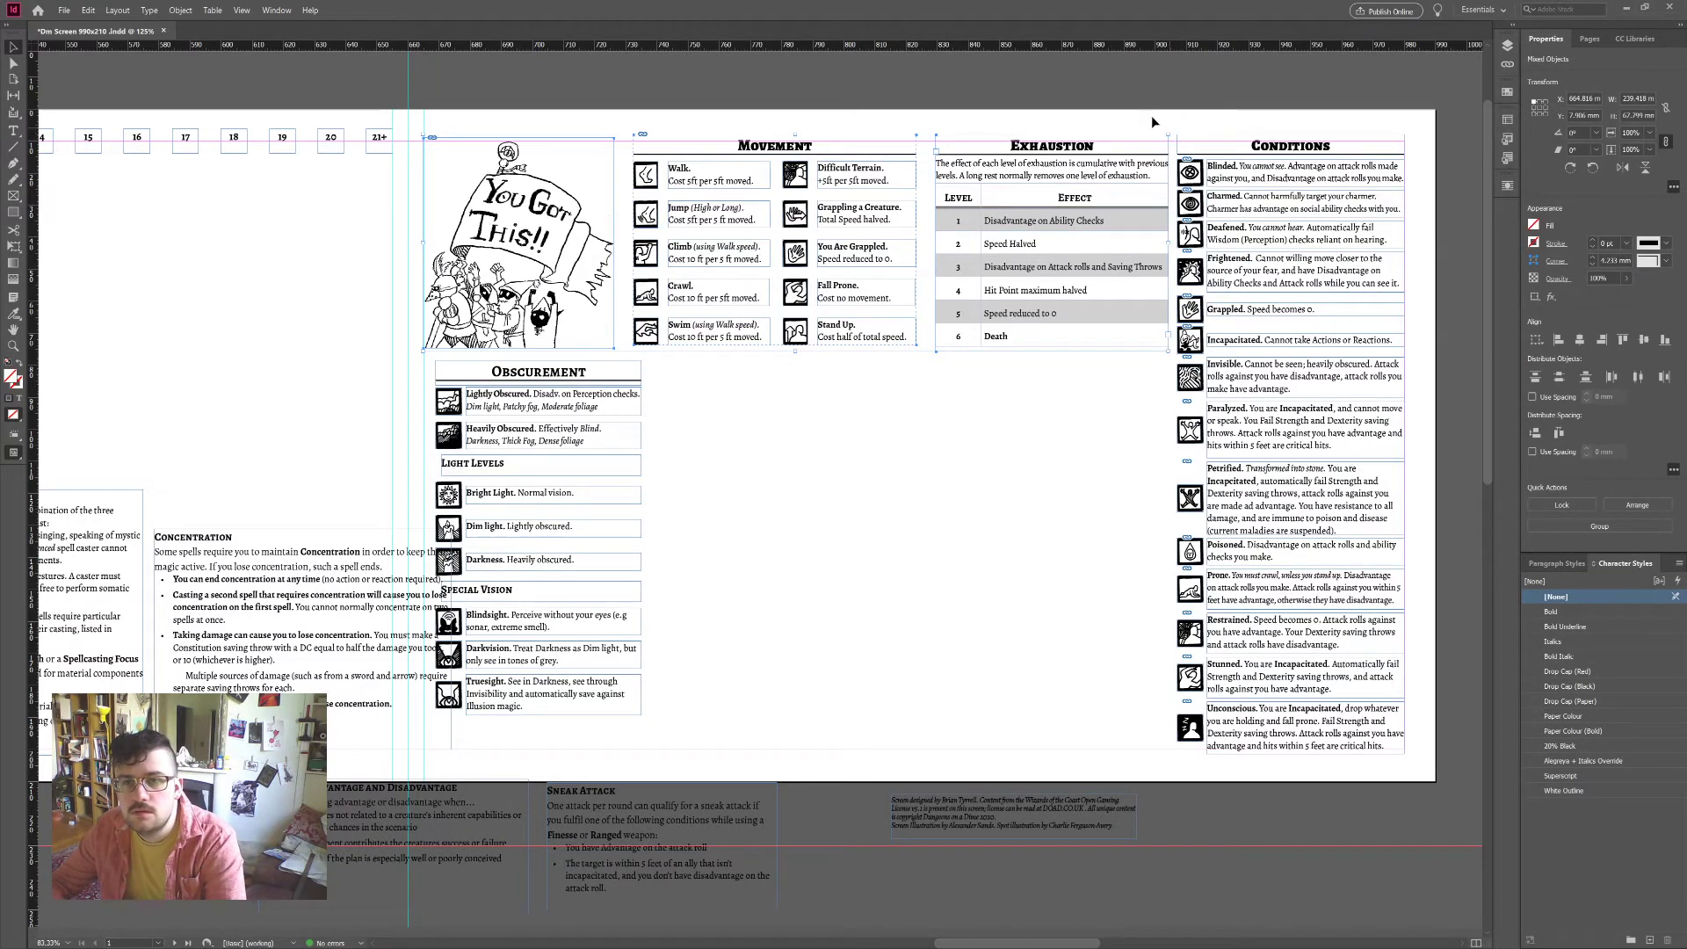
left_click(1292, 148, "shift")
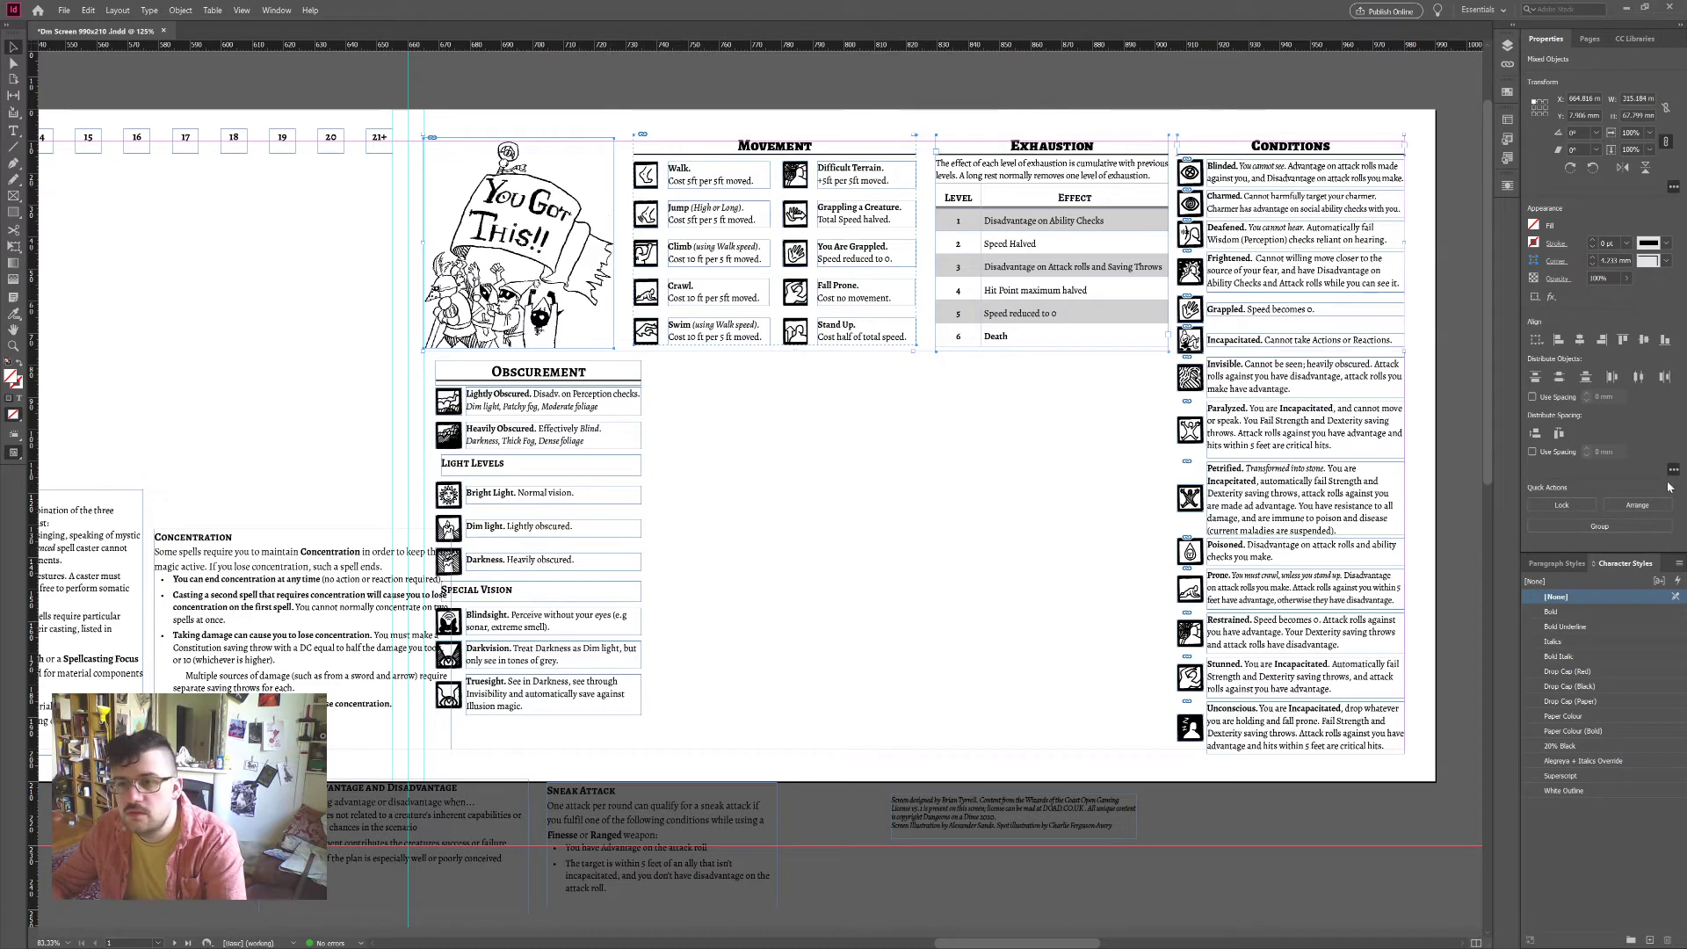
left_click(1560, 433)
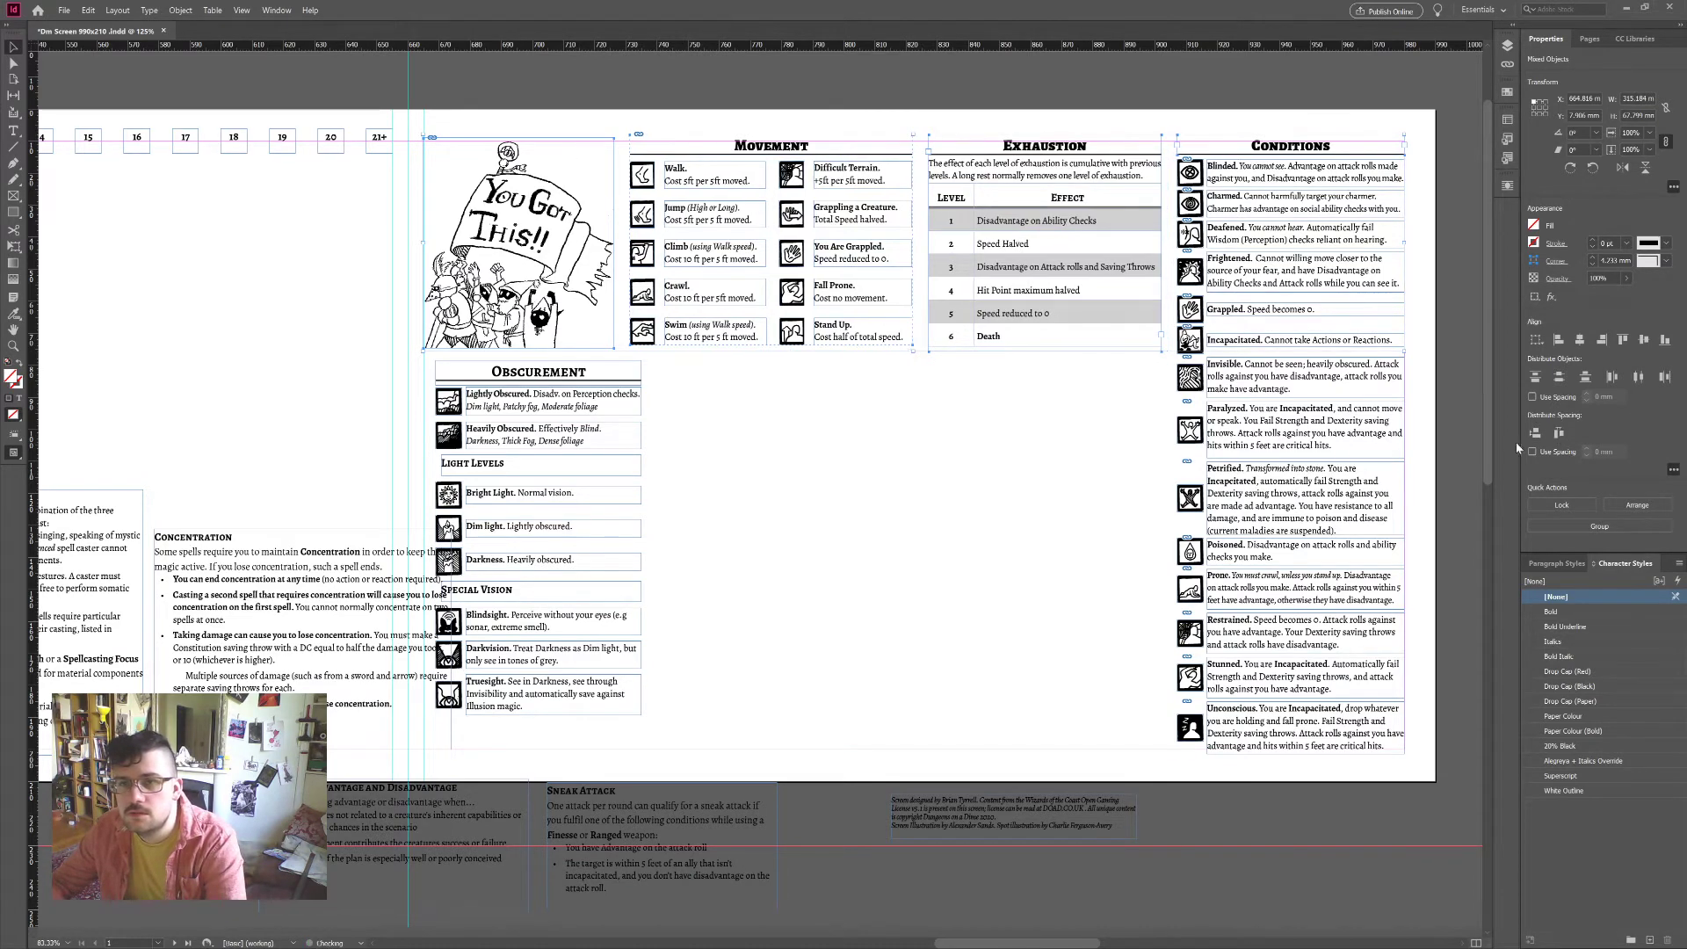
left_click(1125, 483)
Step: Ungroup the Movement items again with Ctrl+Shift+G
scroll(1000, 484, "left", 3)
scroll(1118, 504, "right", 3)
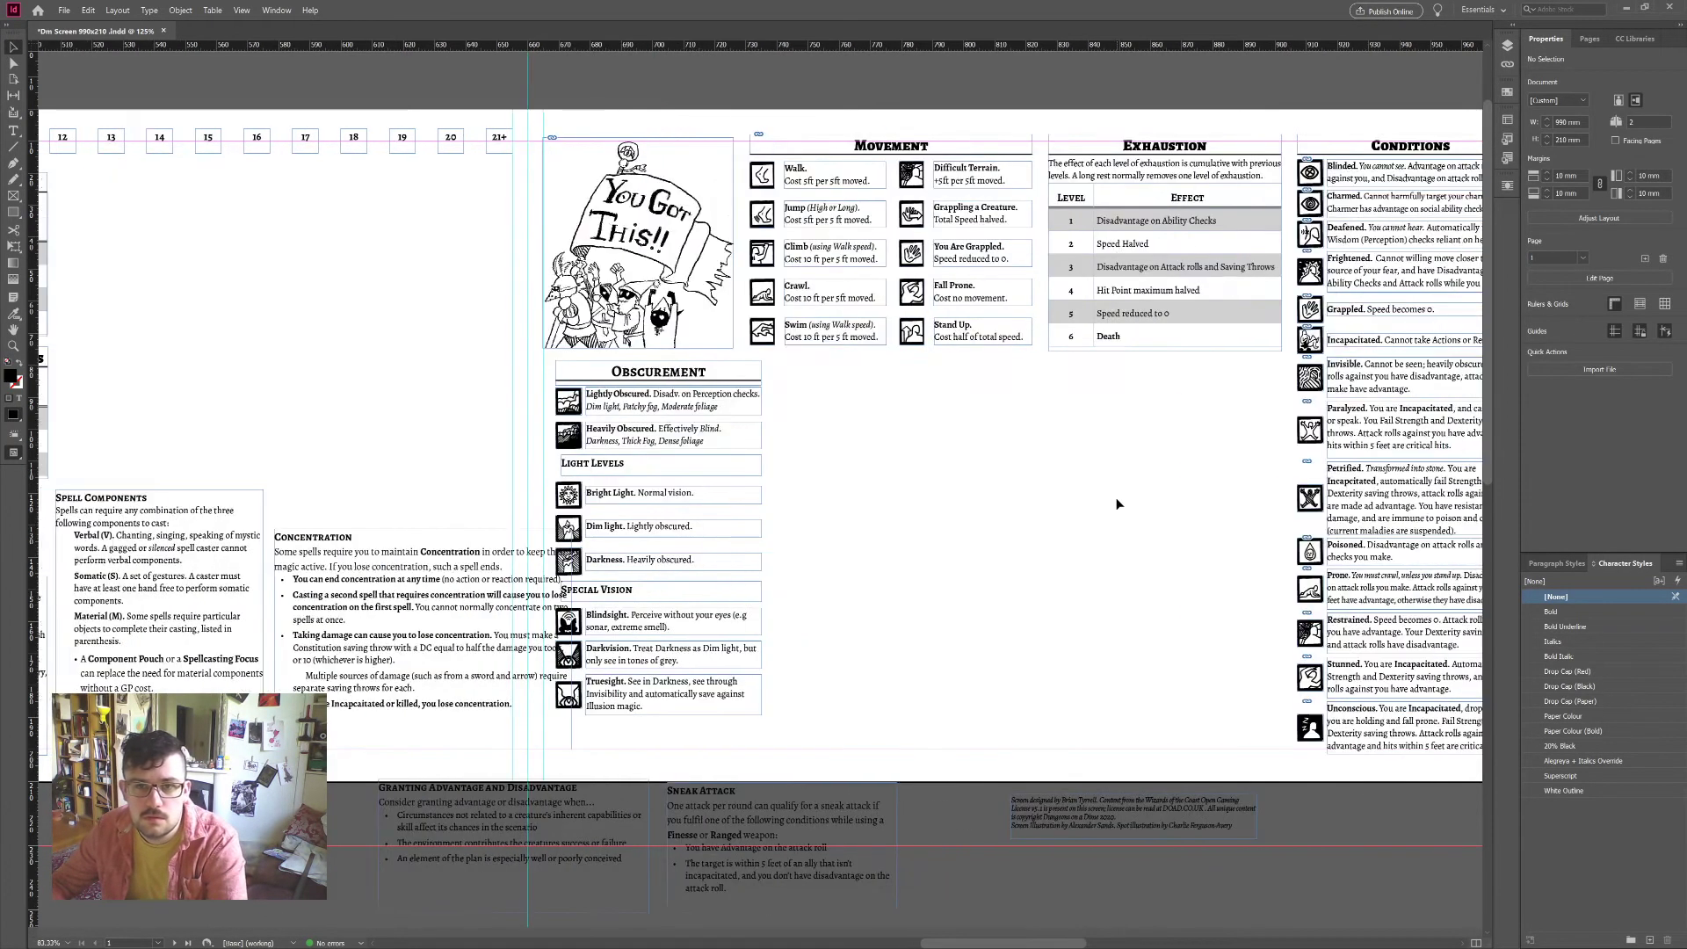
left_click_drag(980, 407, 784, 130)
key("ctrl+shift+g")
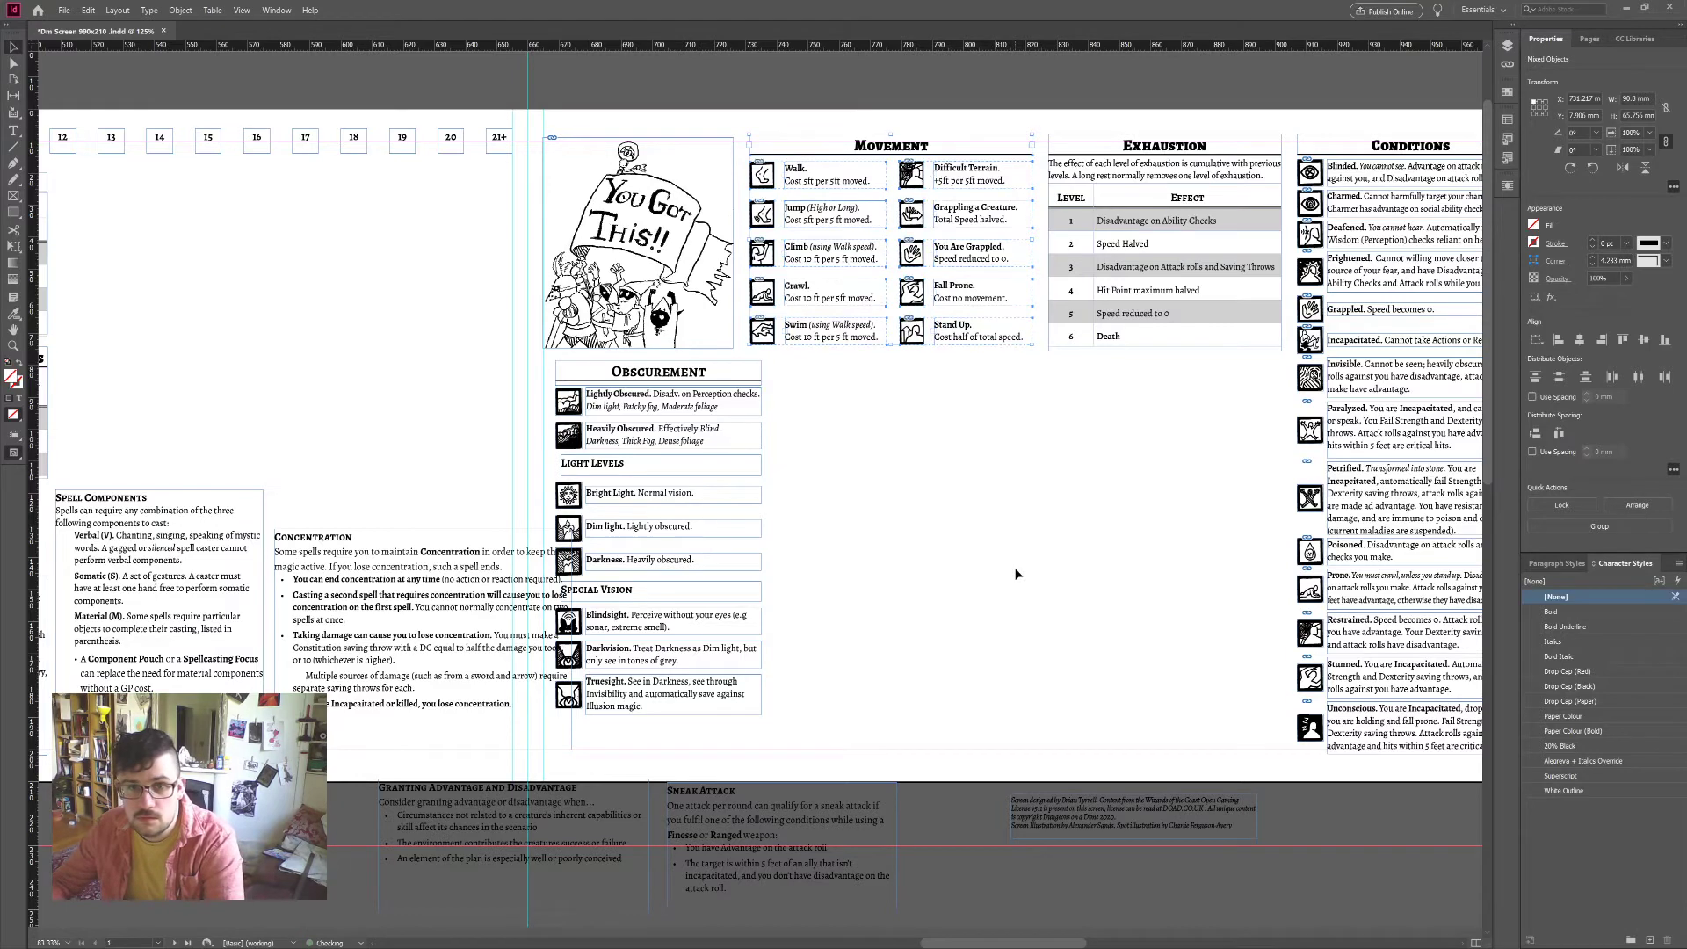
left_click(1017, 574)
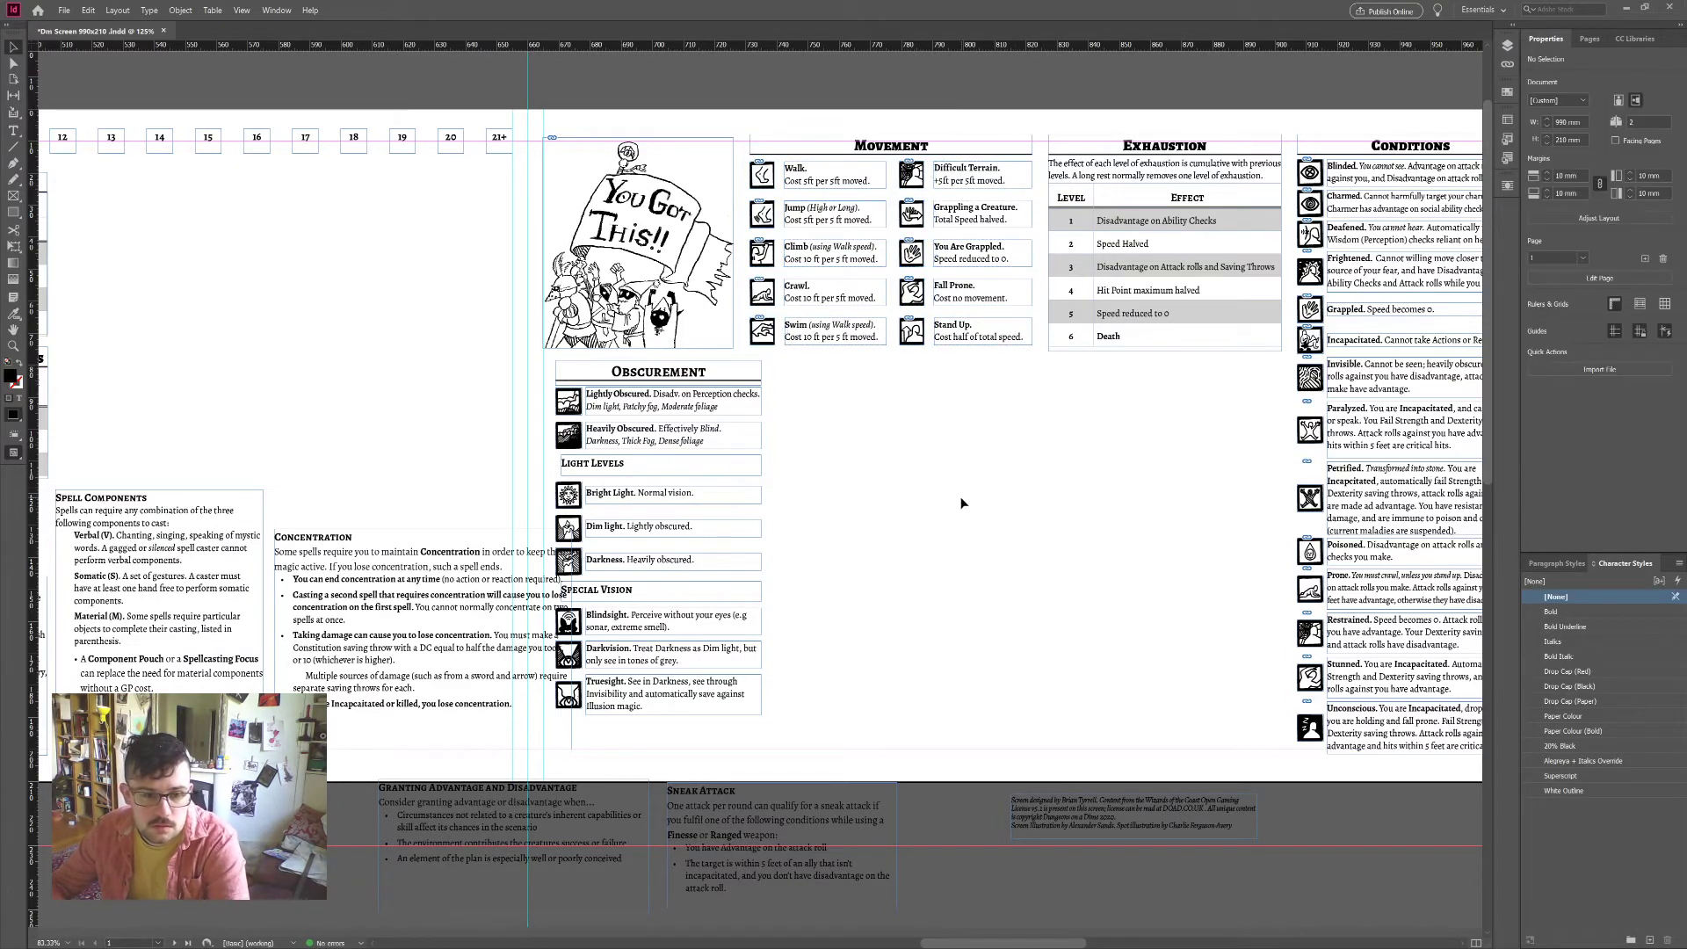
Step: Move the Concentration, Spell Components and Sneak Attack boxes into the empty areas beside Obscurement
left_click_drag(426, 595, 1220, 656)
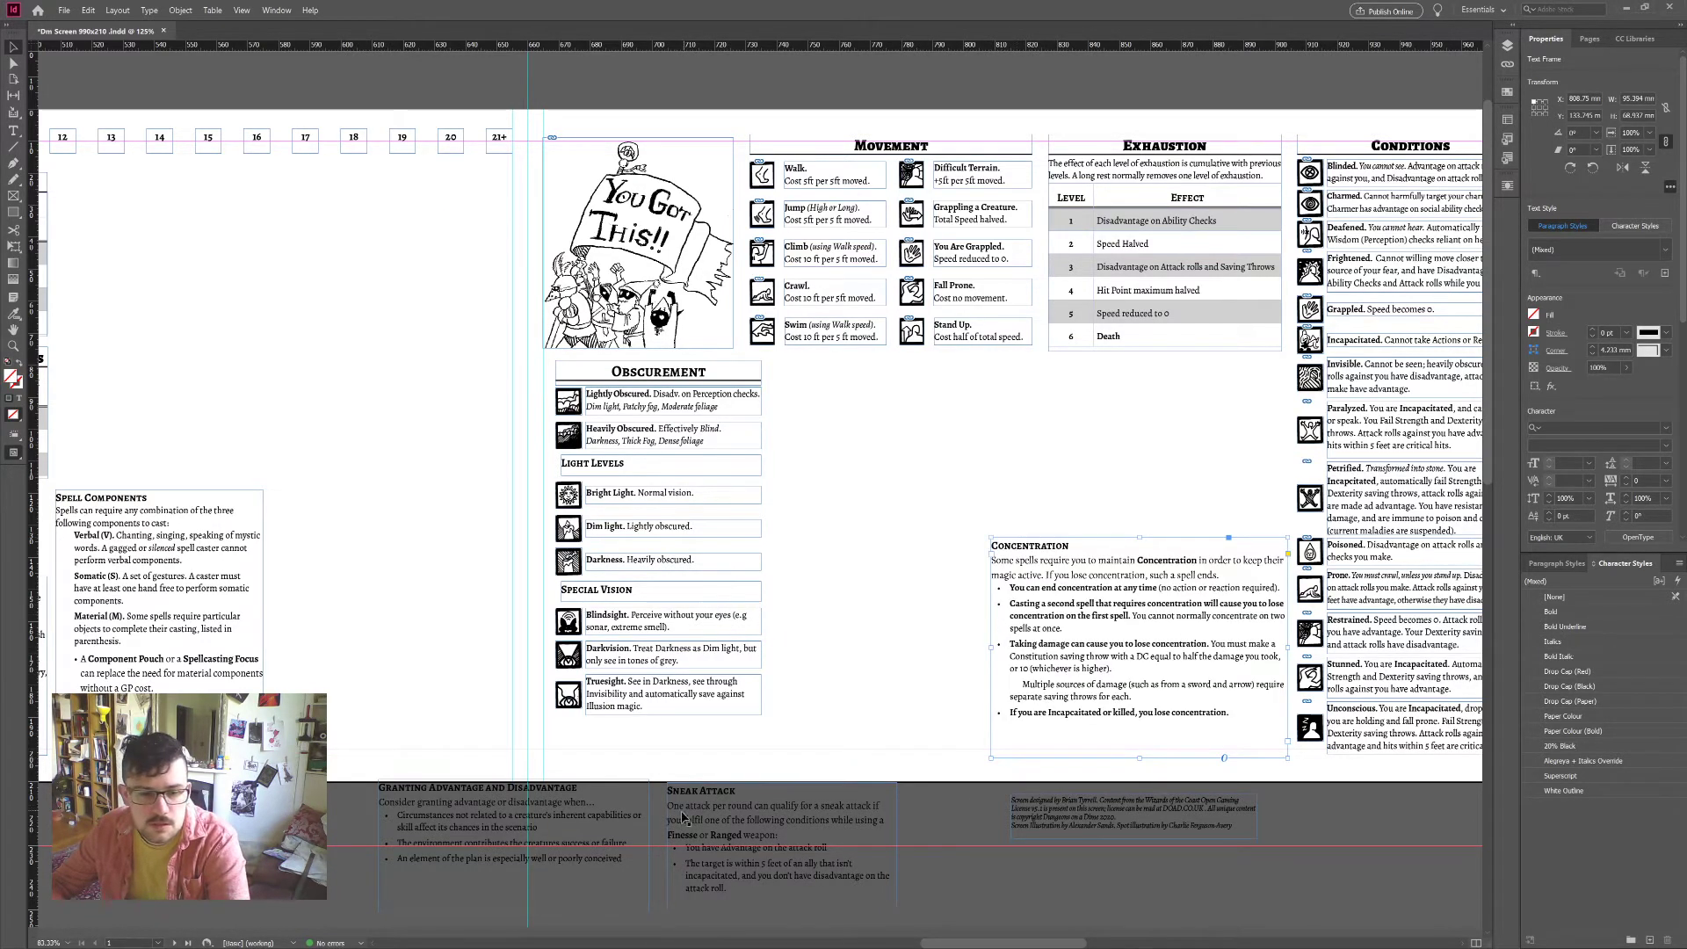
left_click_drag(157, 615, 876, 608)
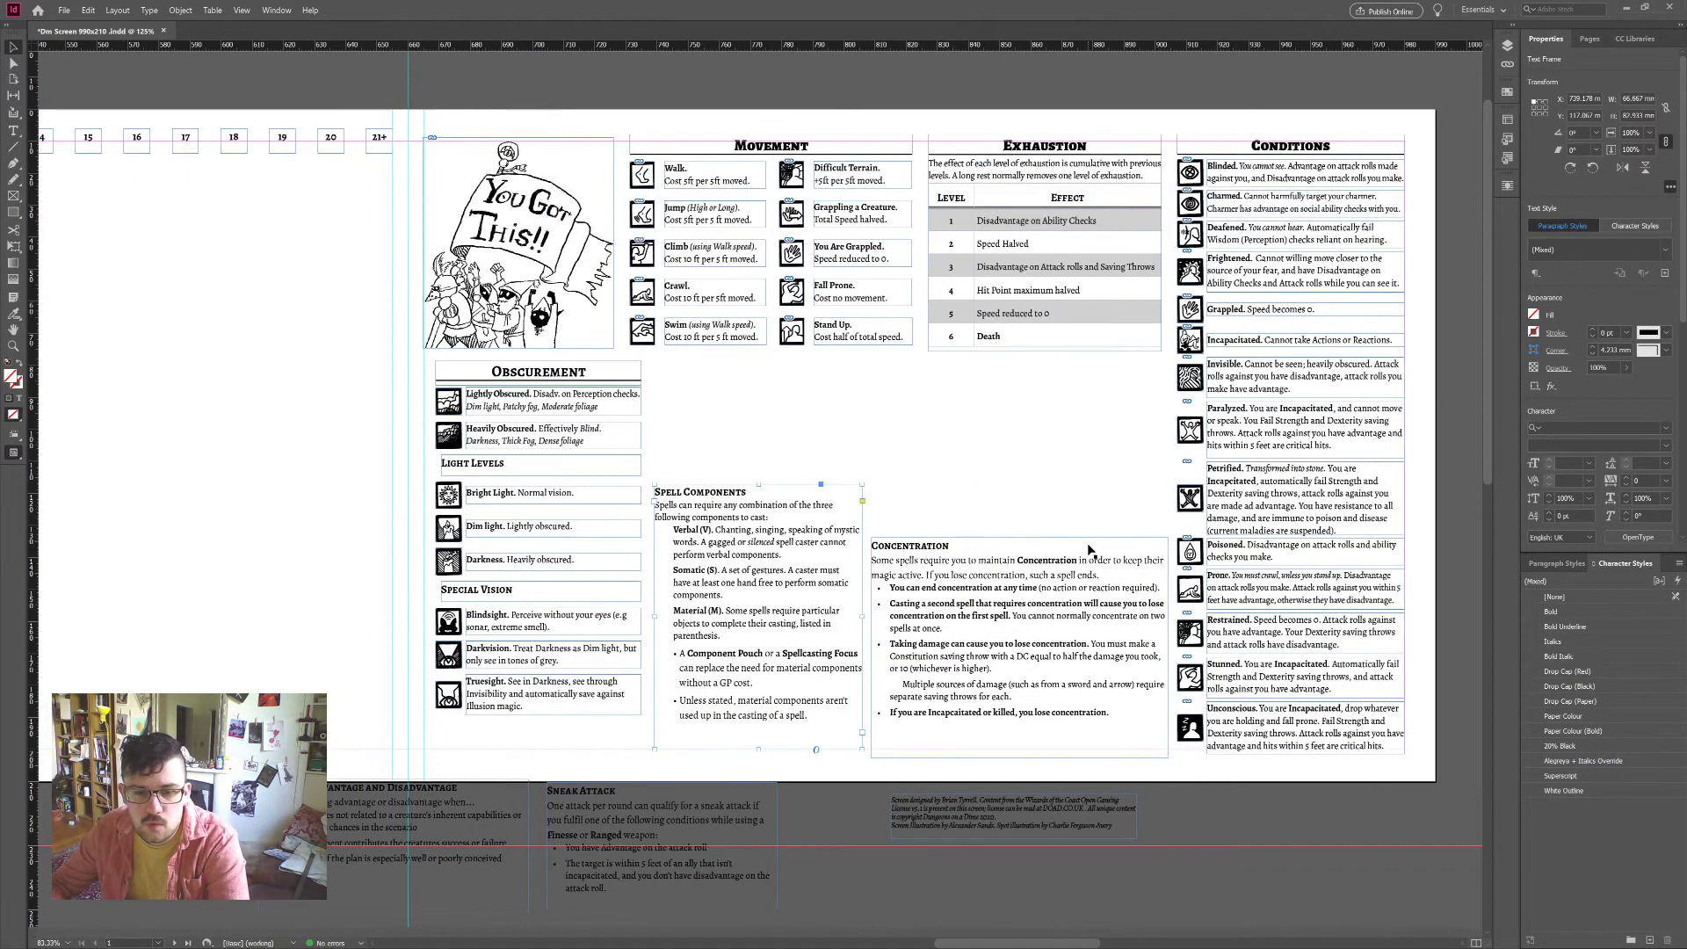
left_click_drag(826, 867, 981, 416)
left_click(1070, 429)
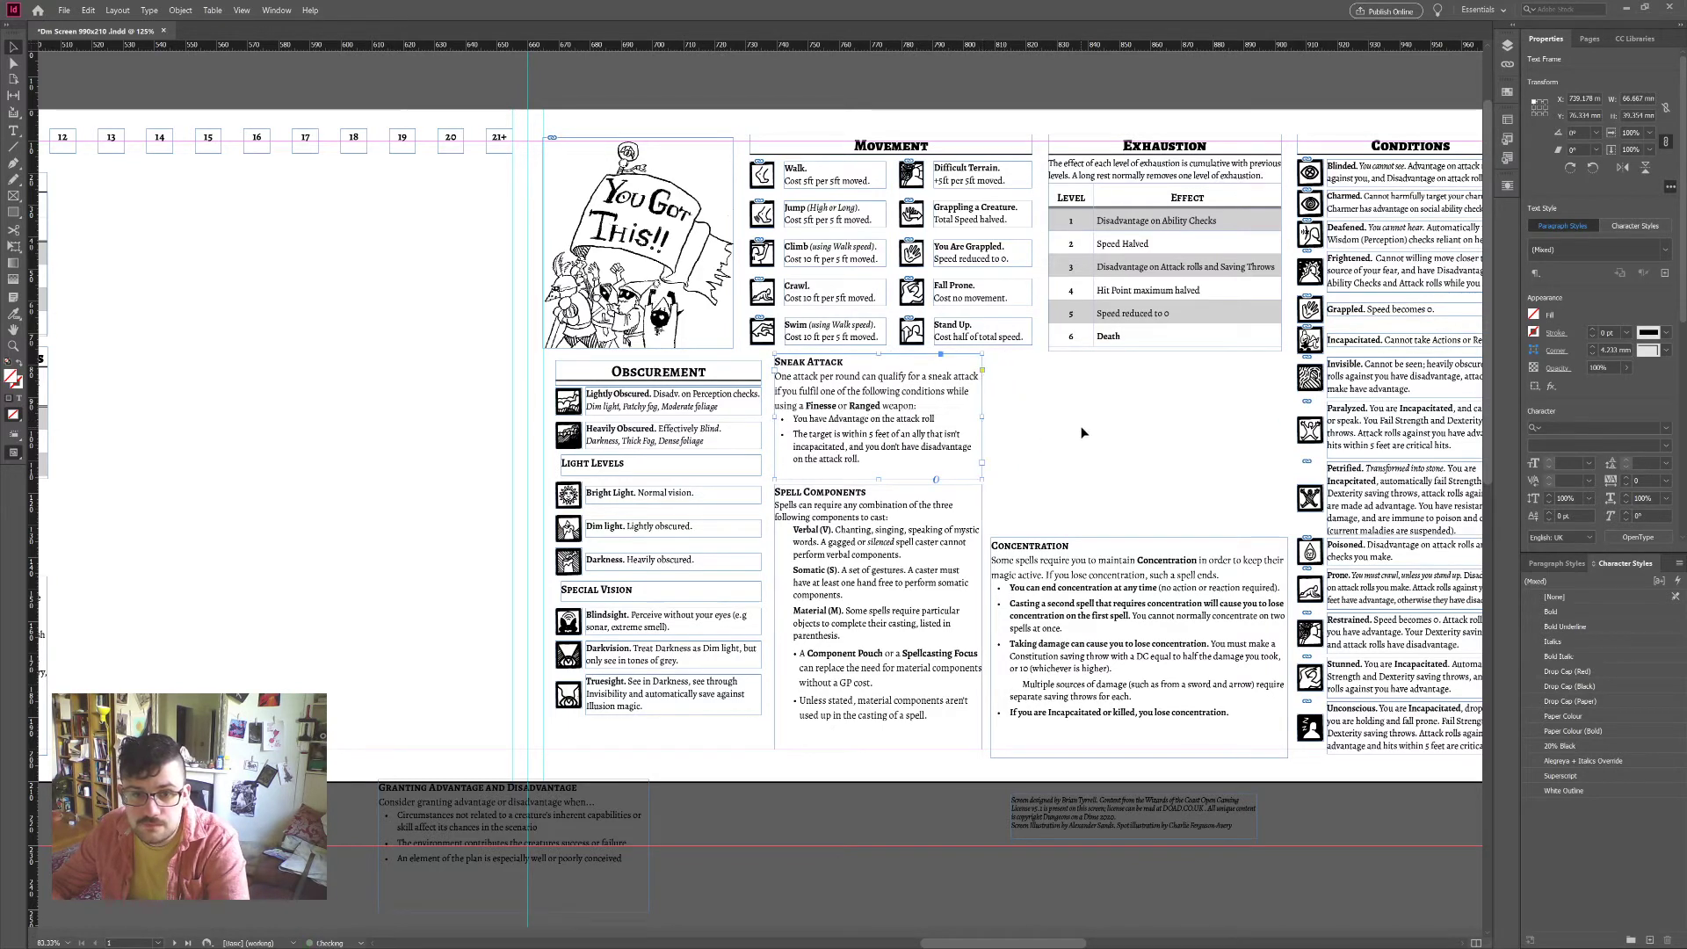
Step: Place Granting Advantage above Concentration and trim Concentration's left and bottom edges
left_click_drag(994, 500, 1089, 433)
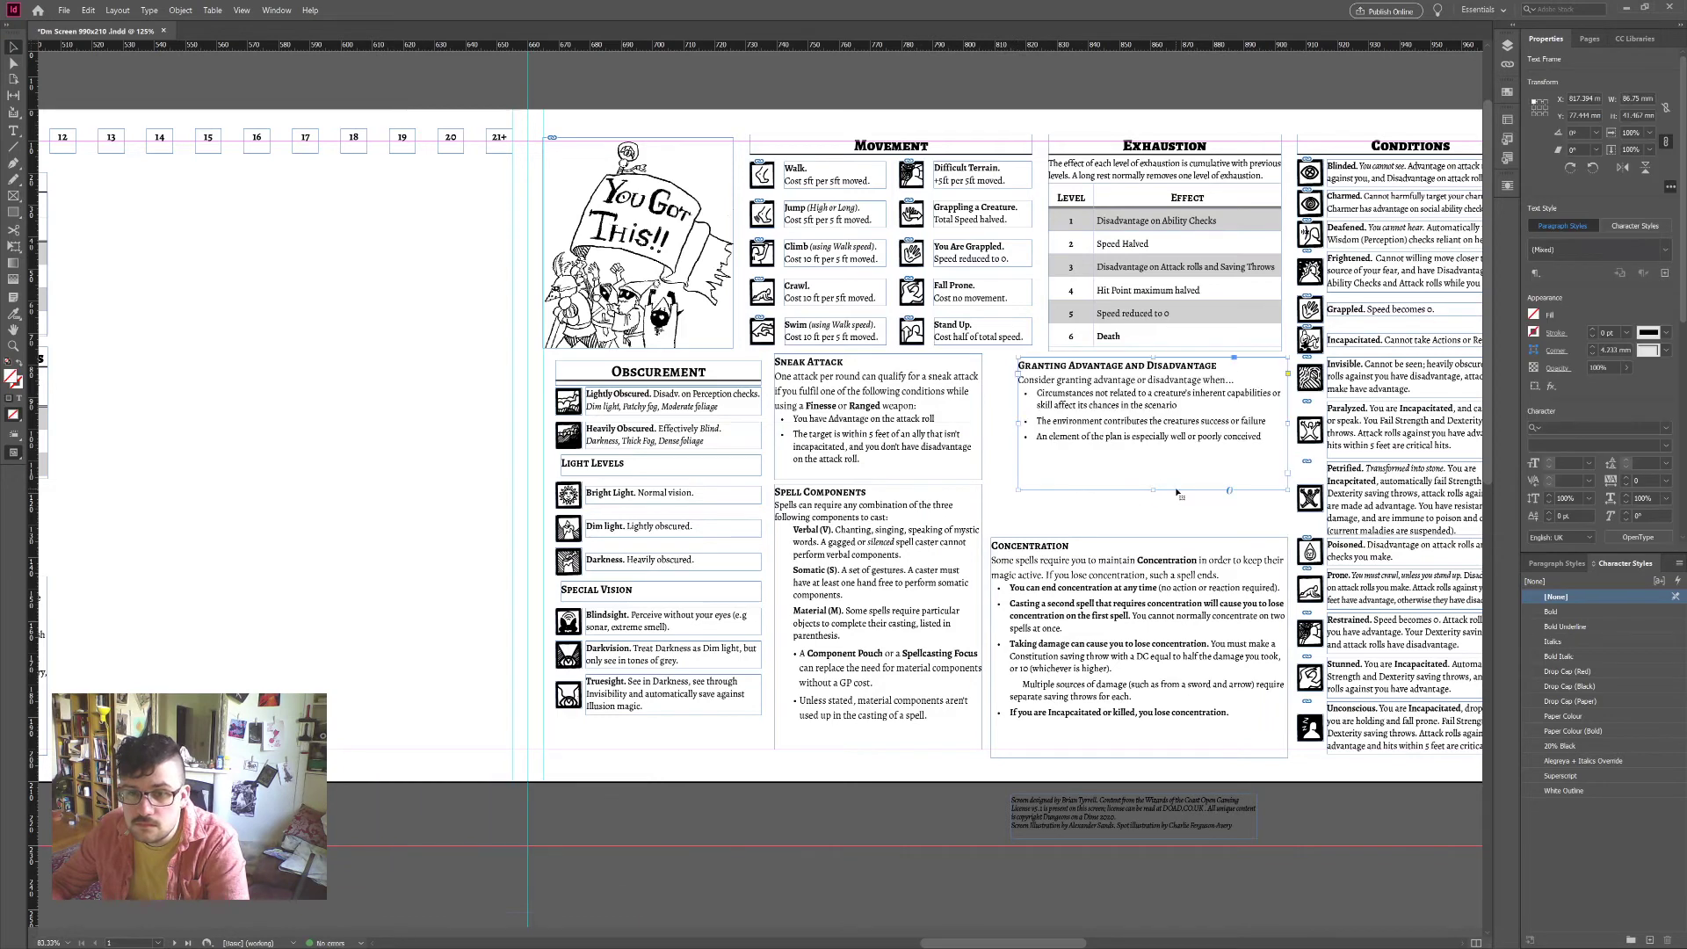
left_click_drag(1152, 490, 1152, 527)
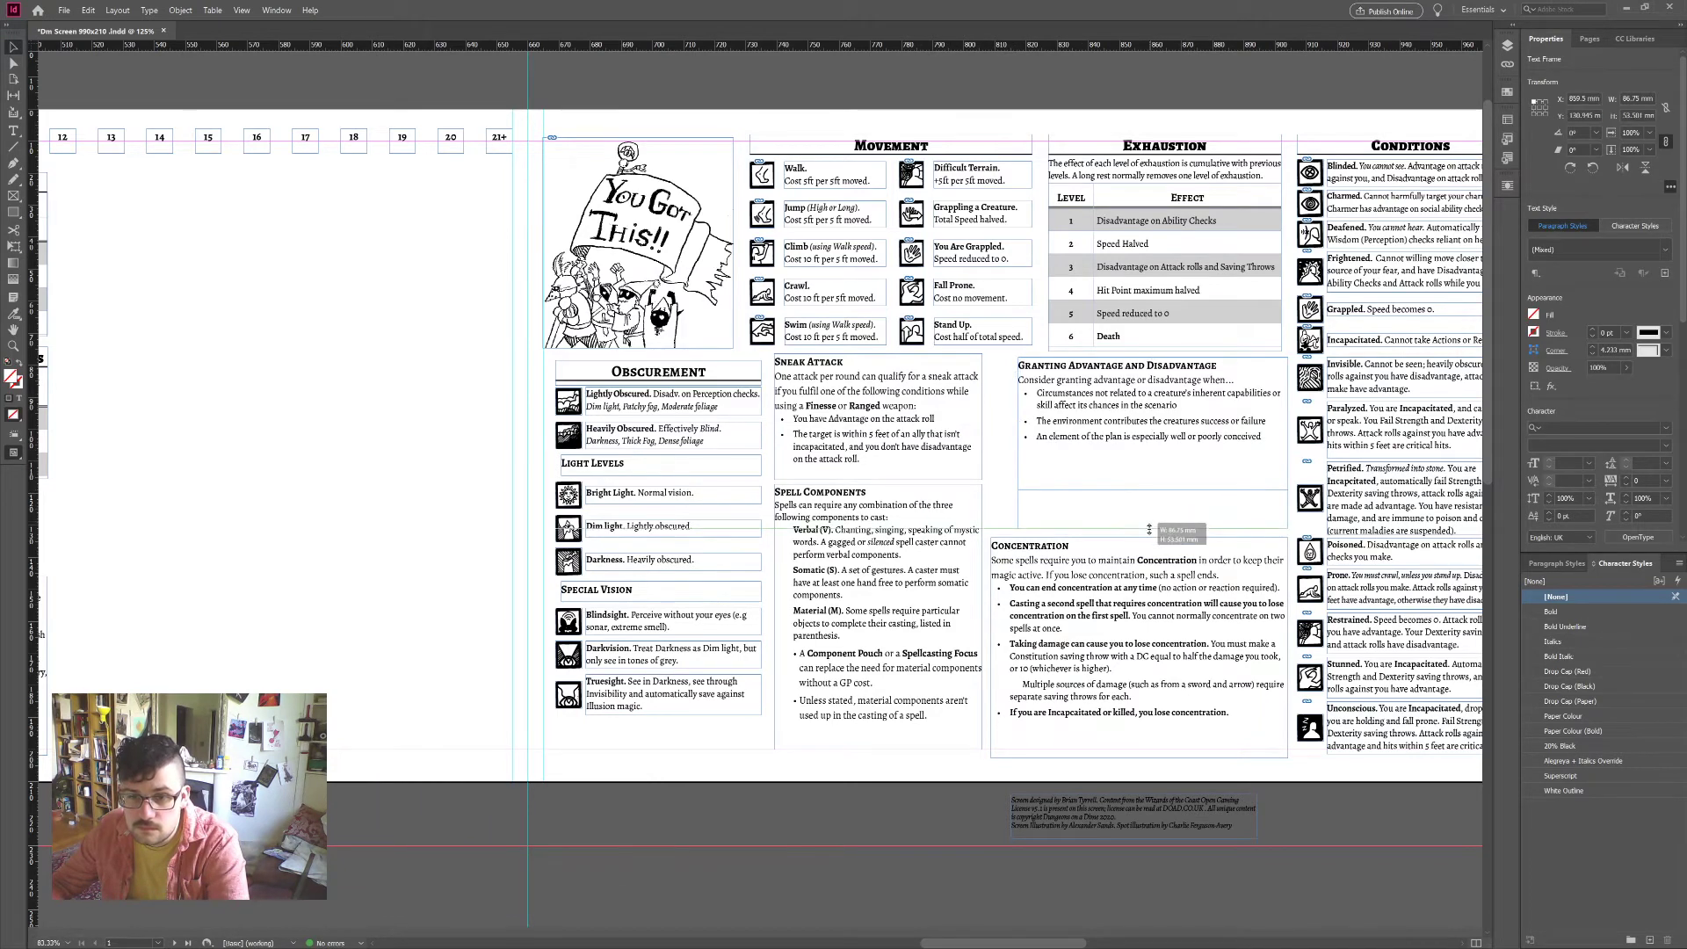
left_click(997, 655)
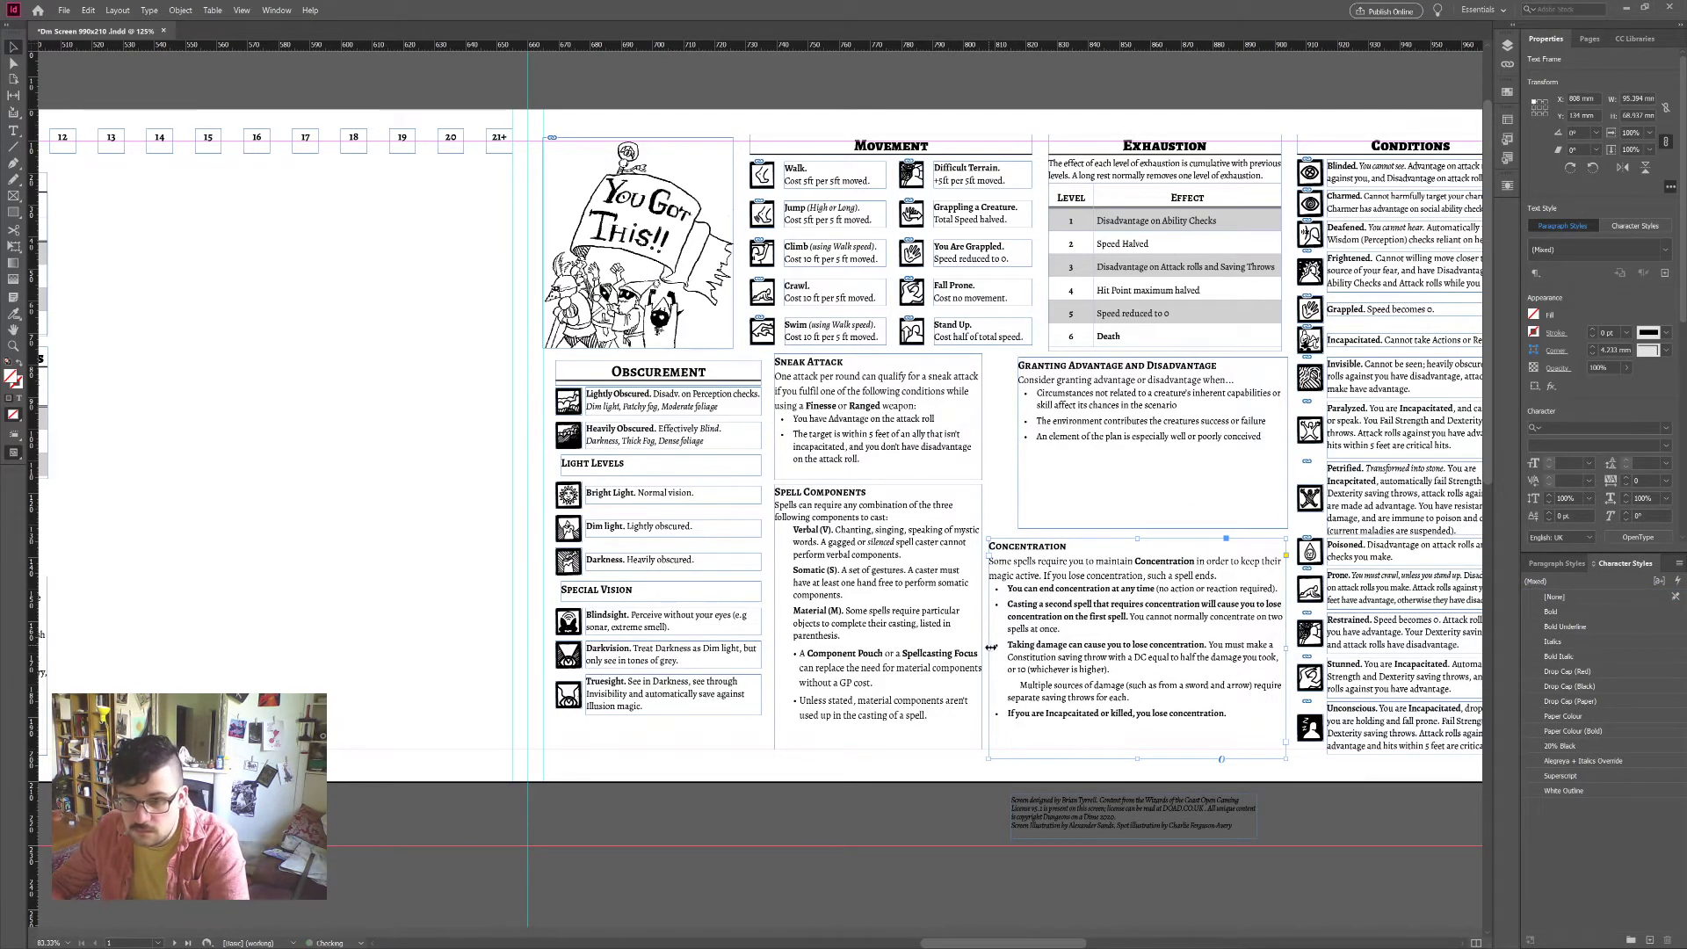
left_click_drag(991, 648, 1018, 642)
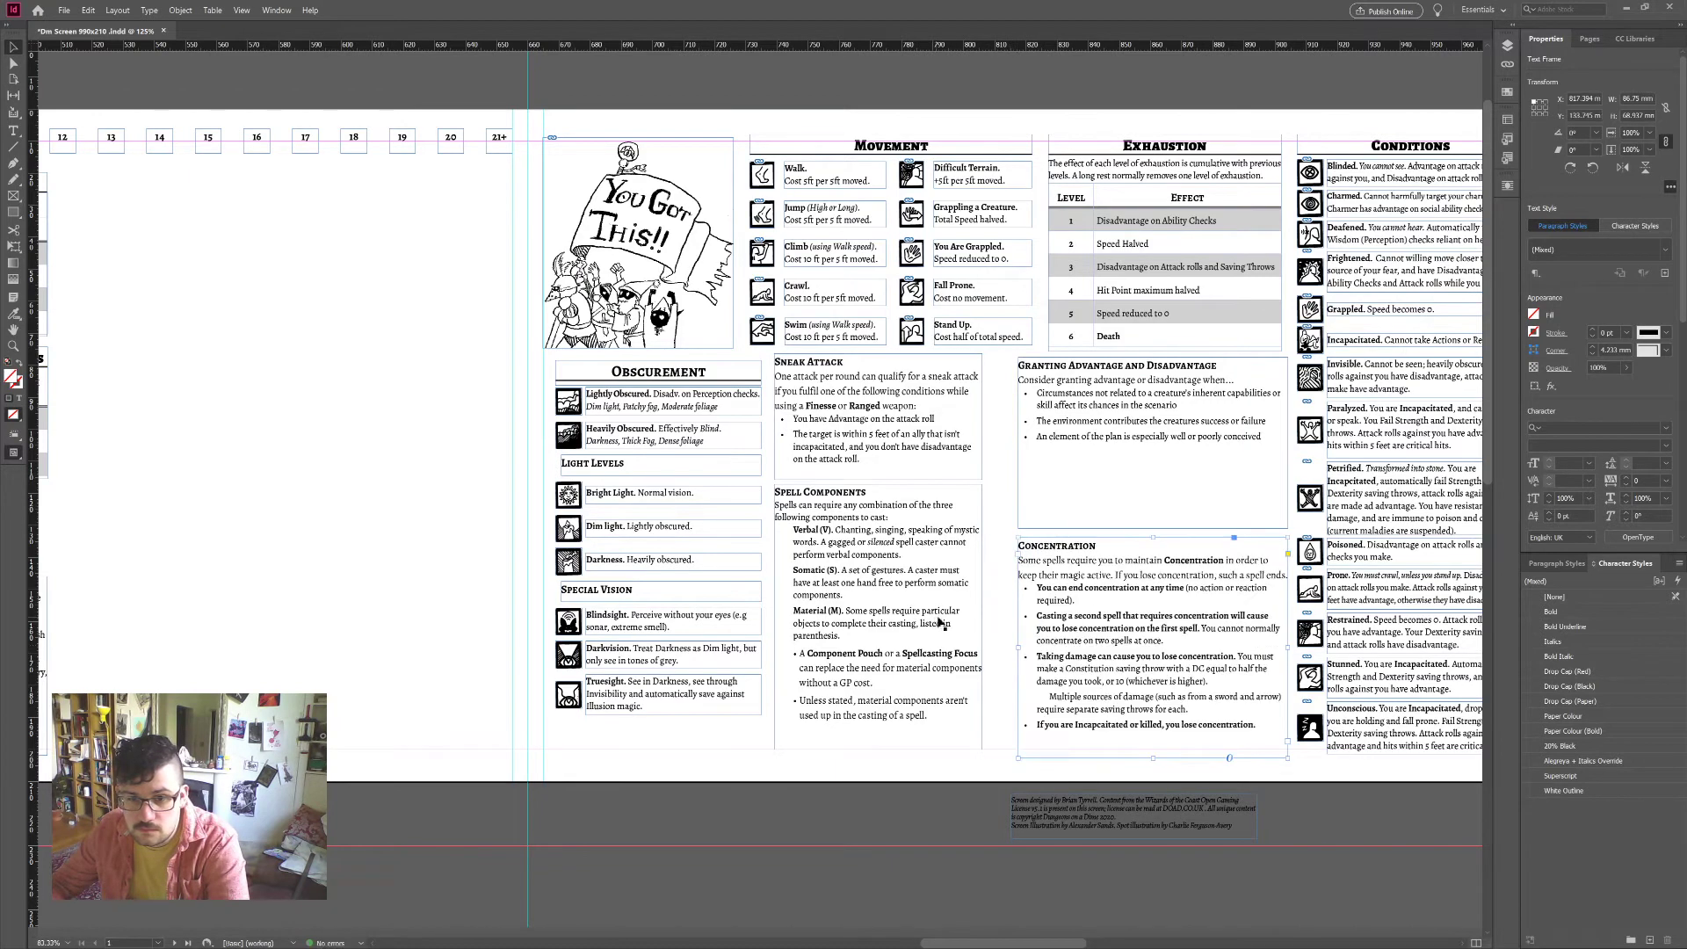
left_click_drag(1153, 758, 1153, 749)
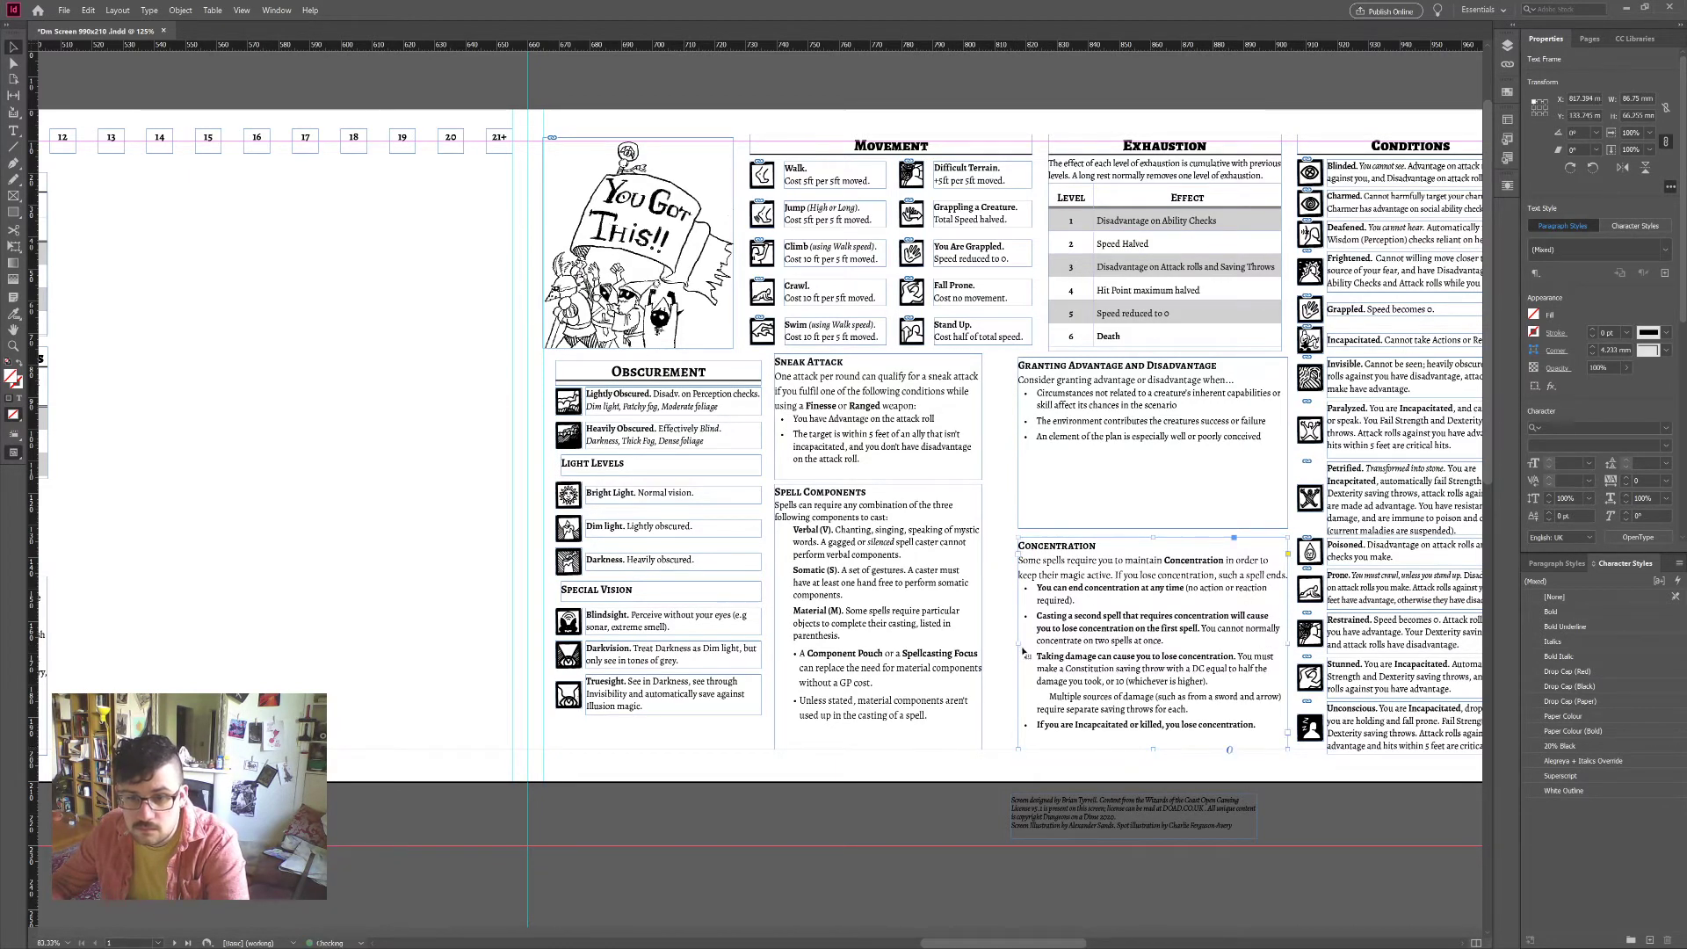
left_click_drag(1019, 646, 1037, 647)
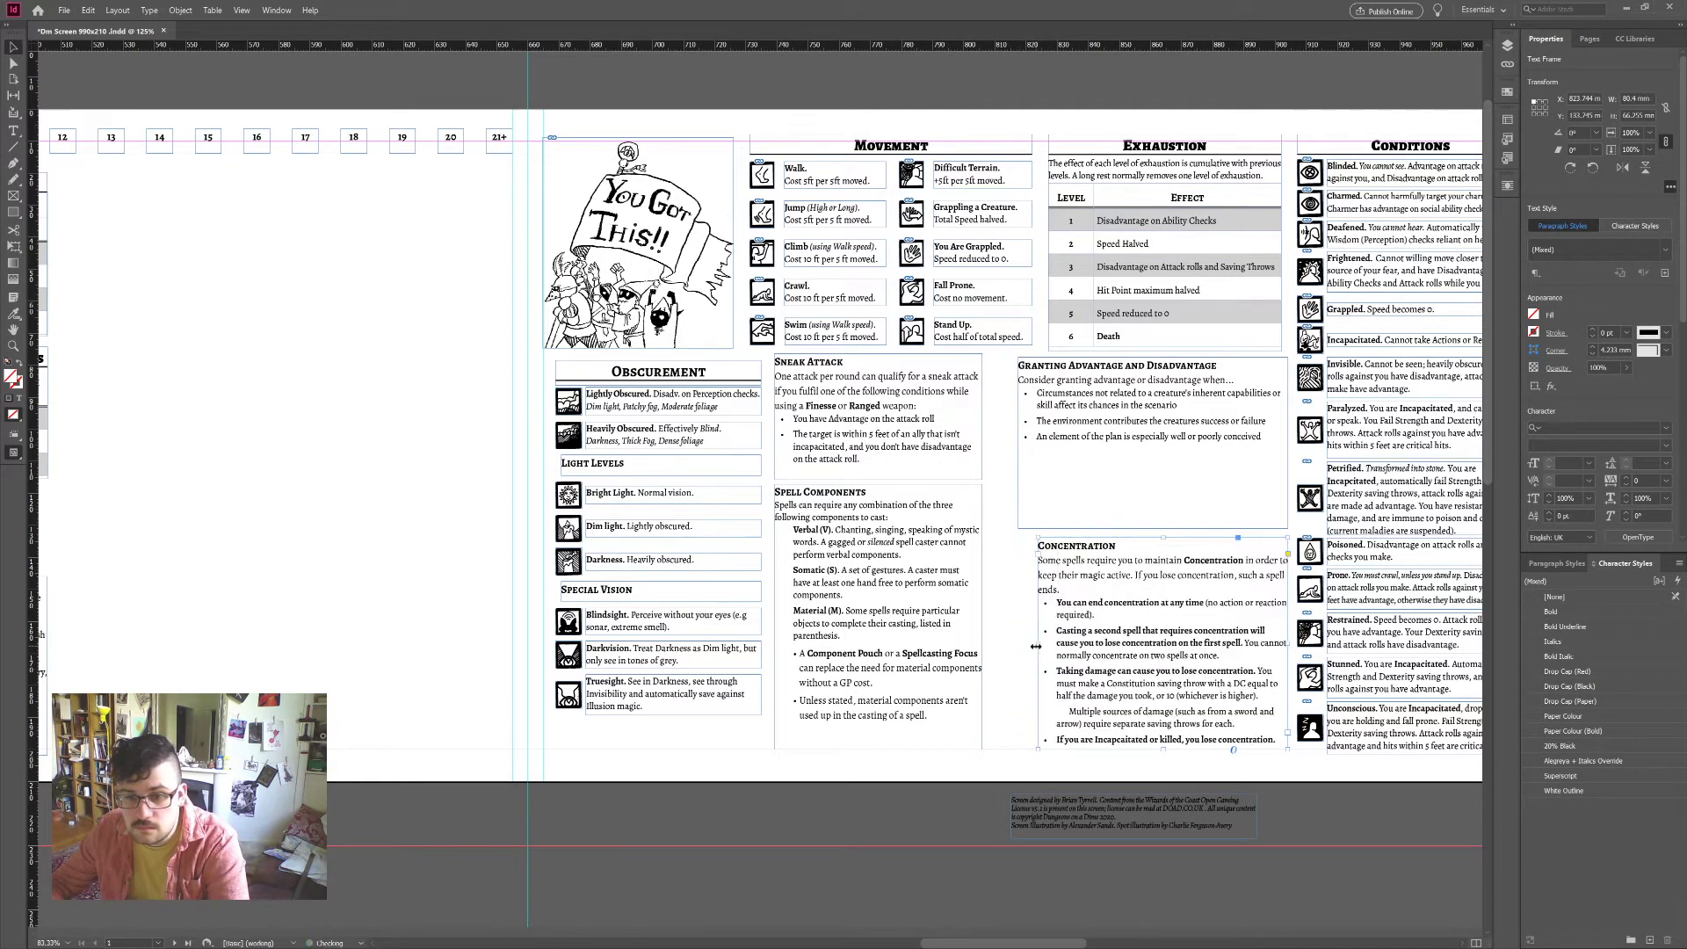
Step: Align Granting Advantage's left edge with Concentration and widen Spell Components to the right
left_click(1028, 514)
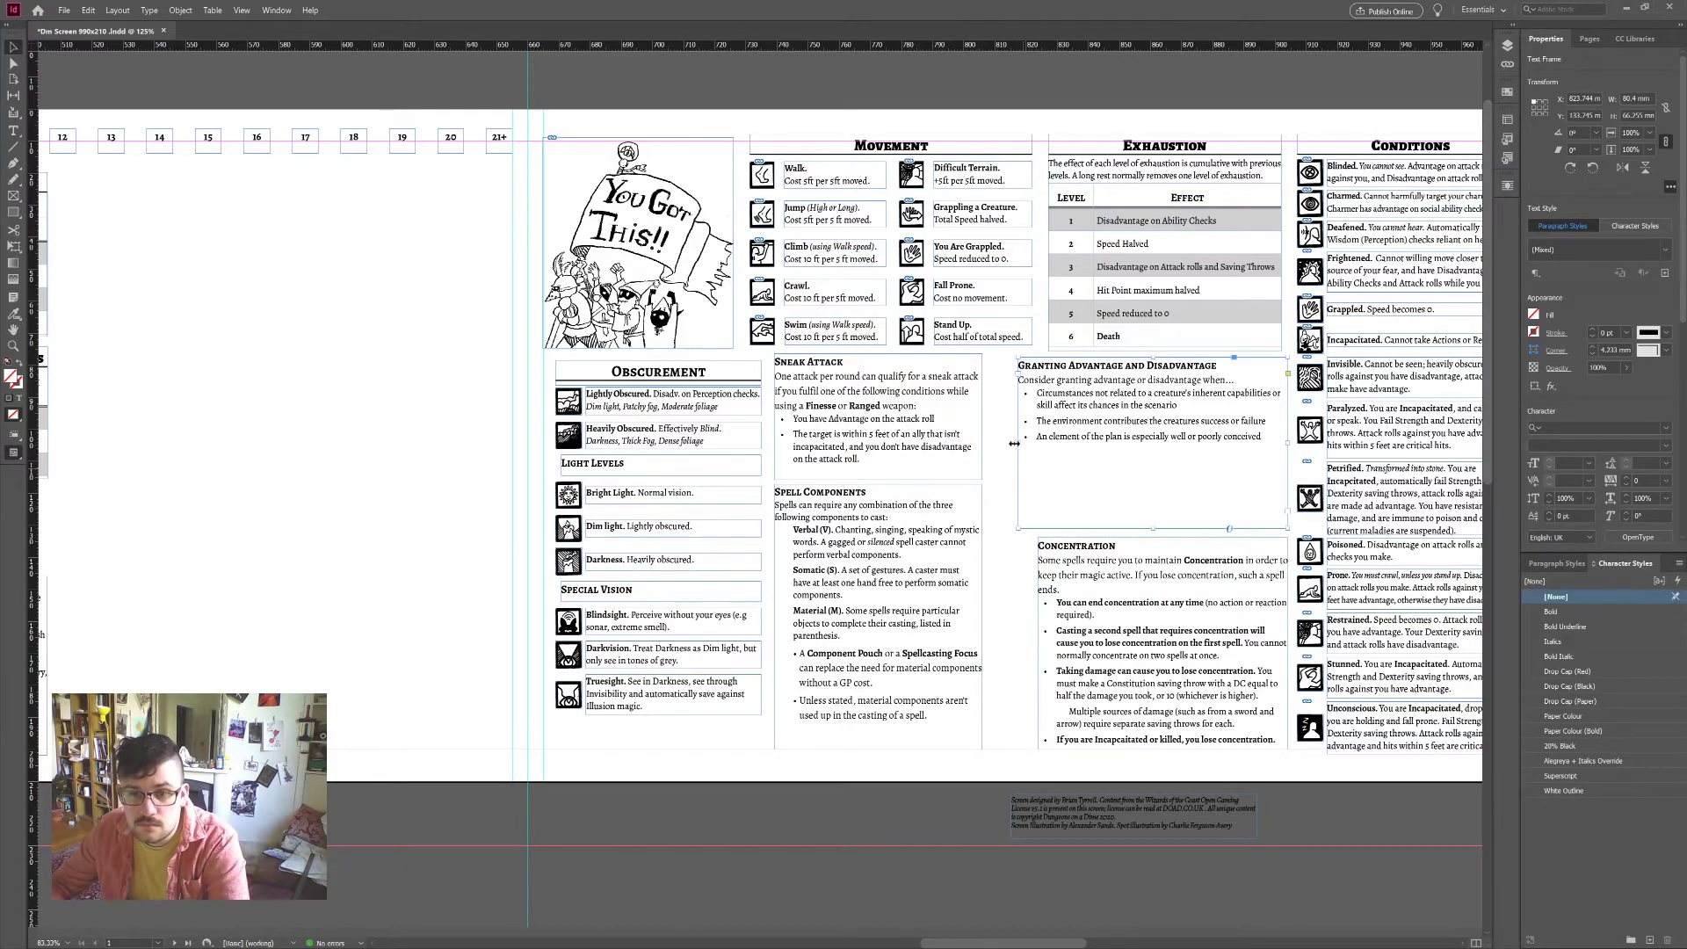
mouse_move(1017, 444)
left_mouse_down()
mouse_move(1038, 444)
mouse_move(1032, 417)
left_mouse_up()
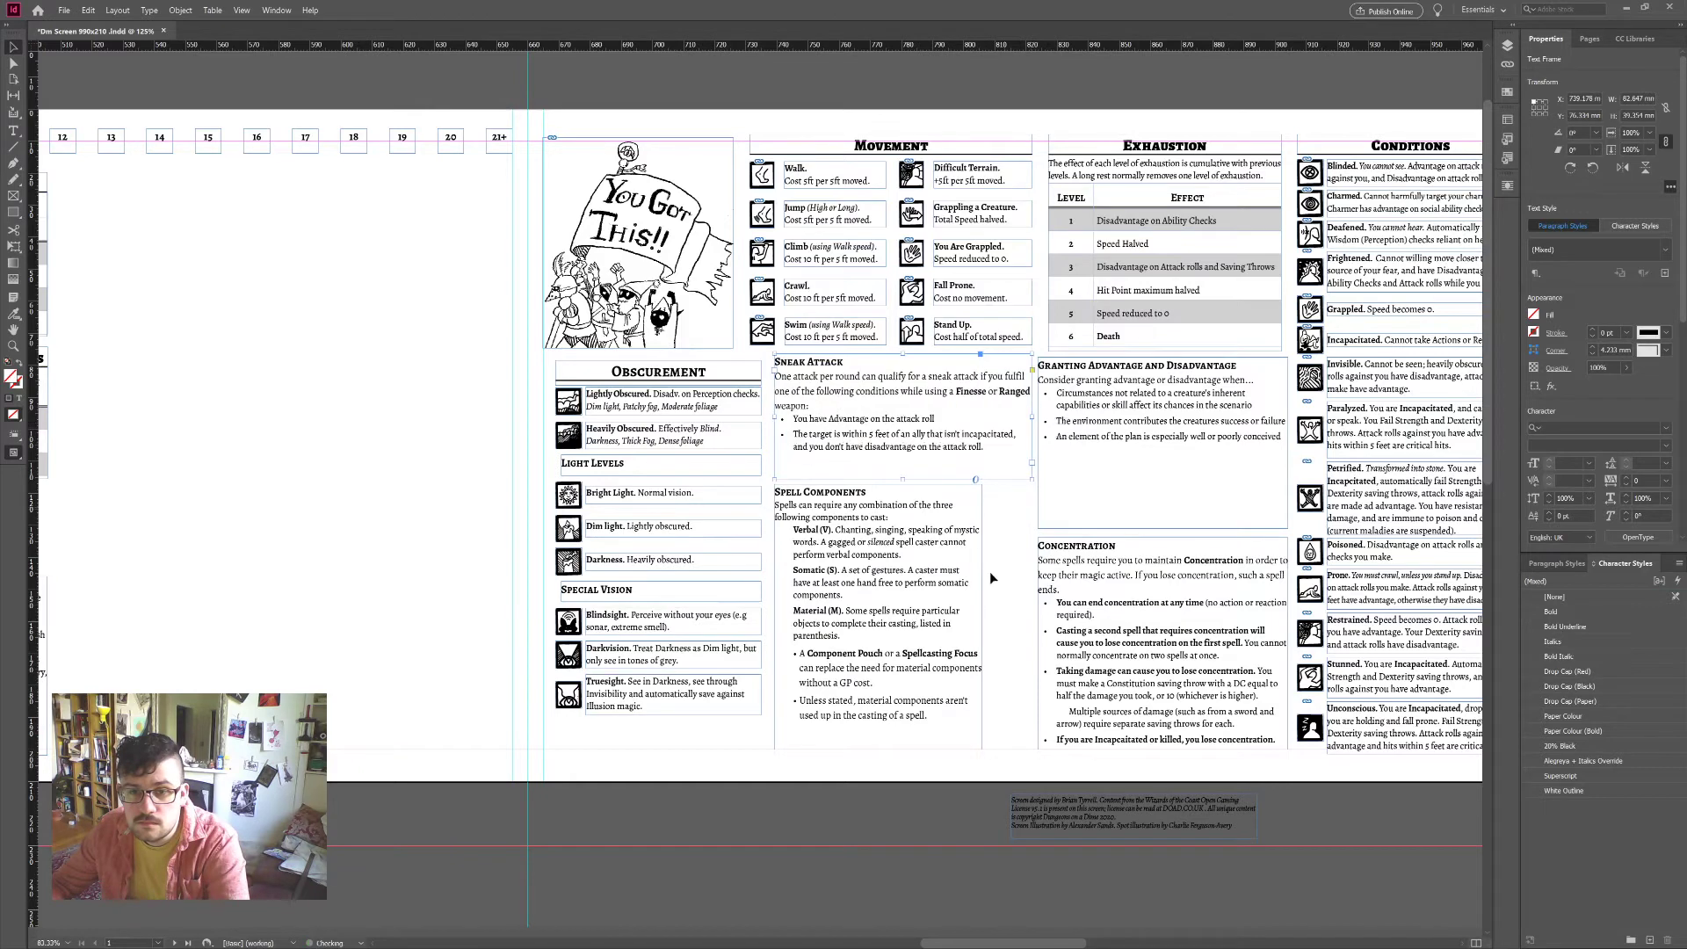
mouse_move(983, 615)
left_mouse_down()
mouse_move(1050, 615)
mouse_move(963, 610)
left_mouse_up()
left_click(930, 837)
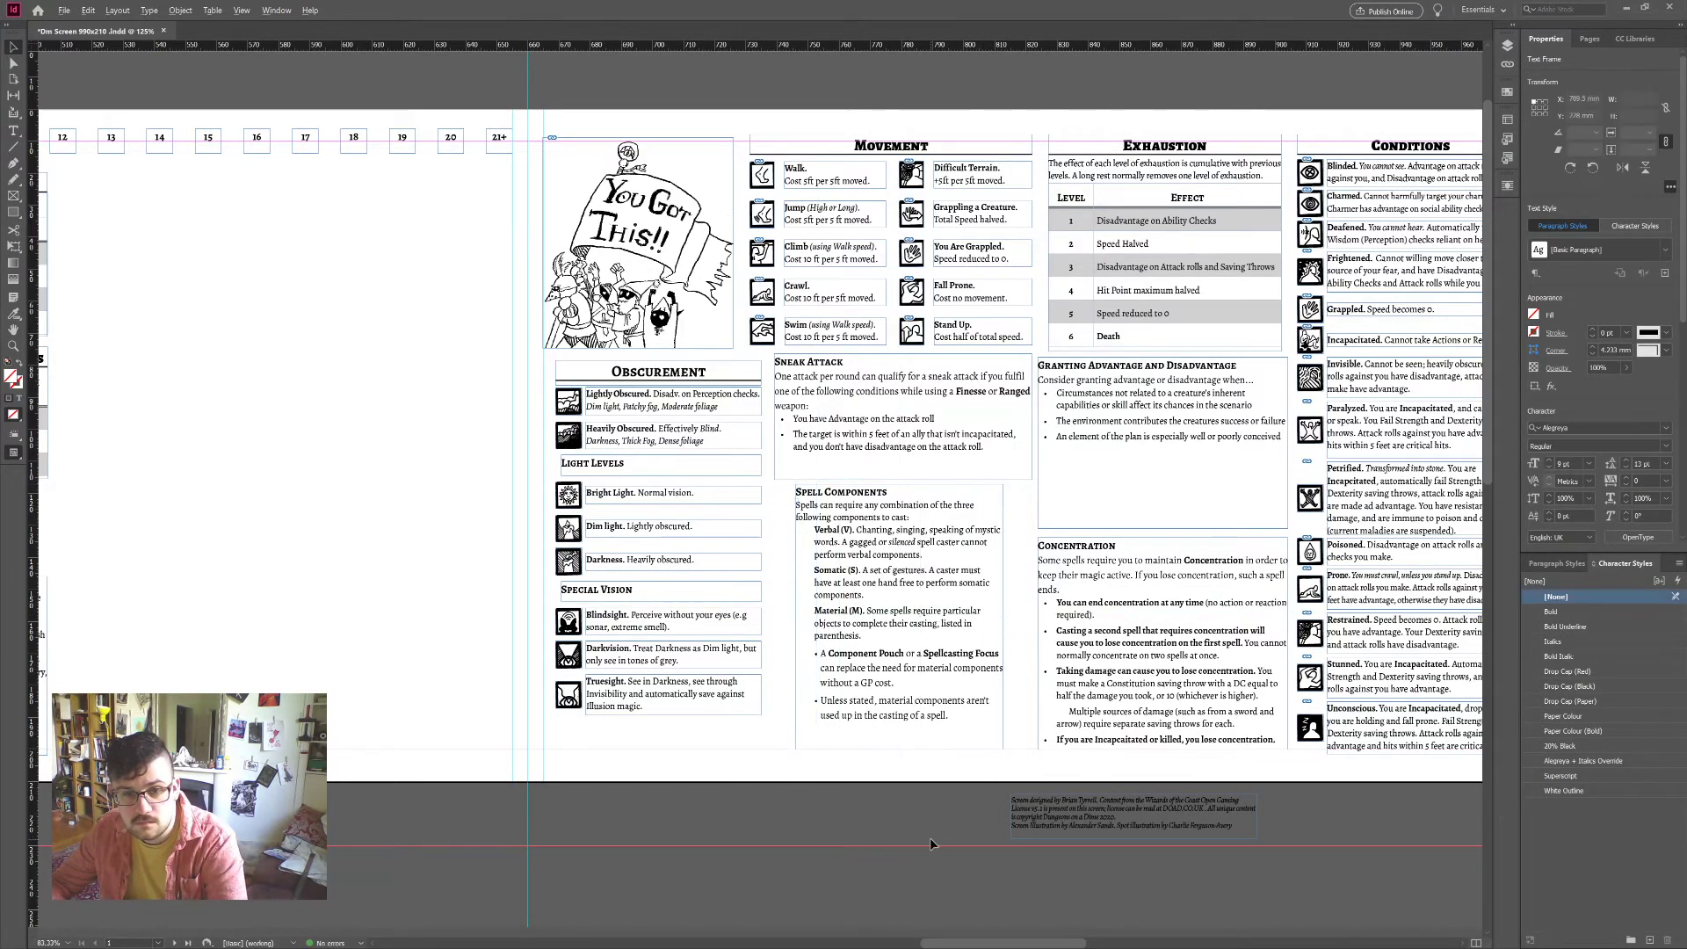
Step: Zoom out and move the Granting Advantage box onto the left page's empty space
key("ctrl+minus")
key("ctrl+minus")
scroll(828, 782, "down", 1)
scroll(380, 642, "up", 1)
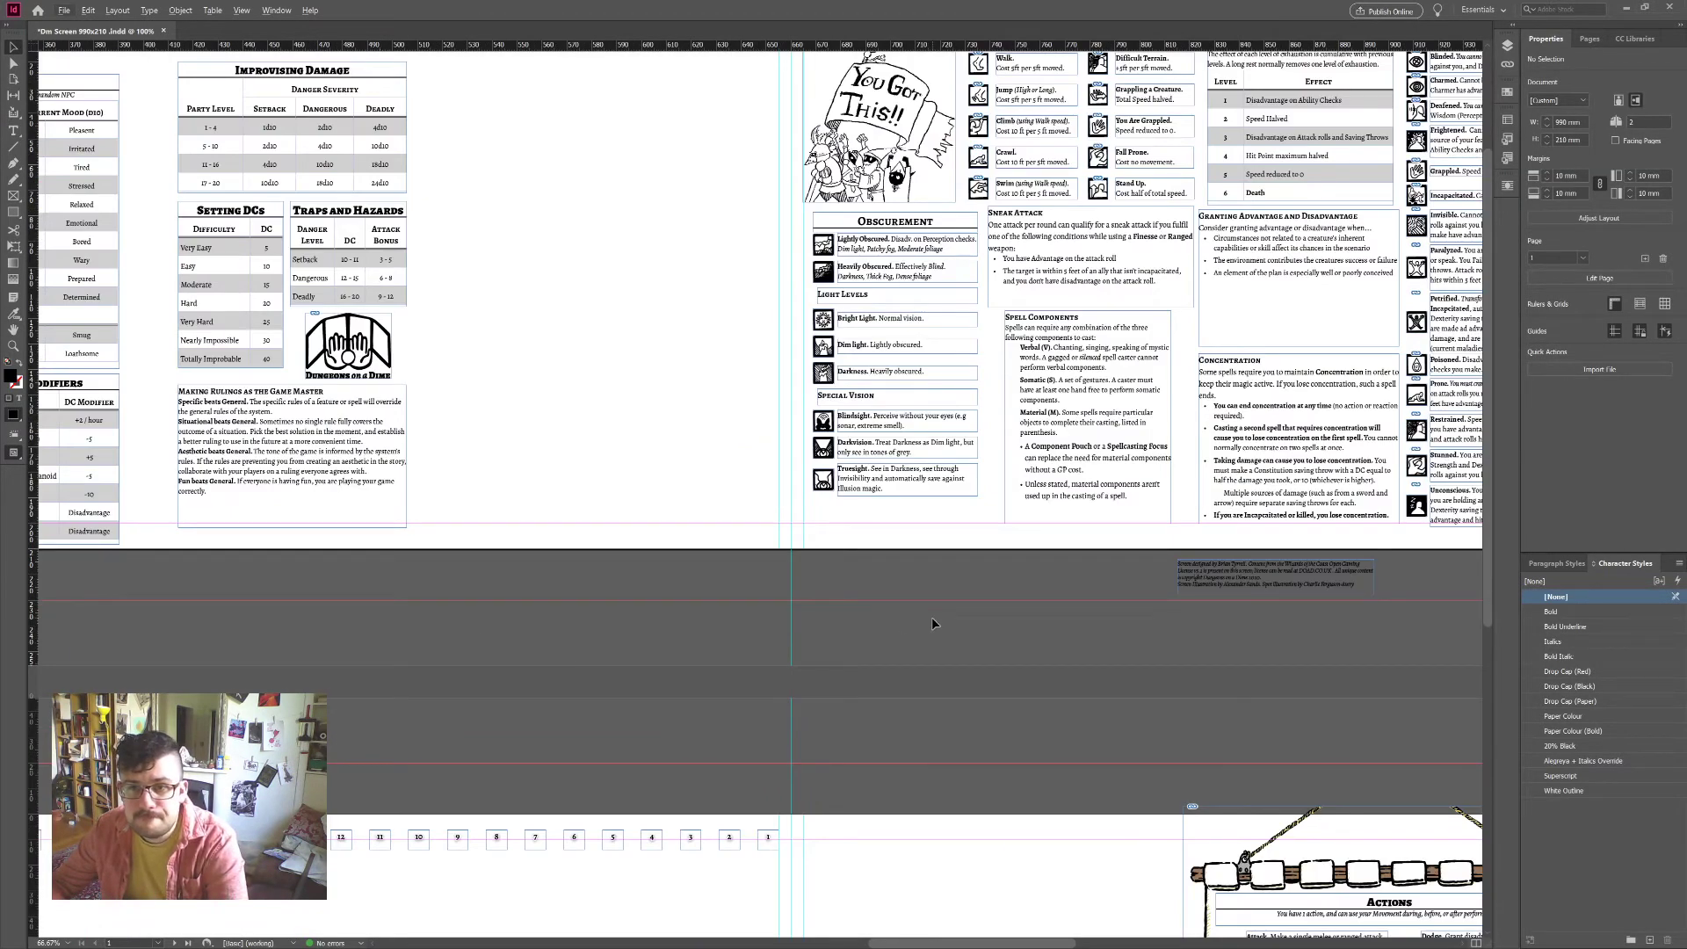
scroll(933, 622, "up", 1)
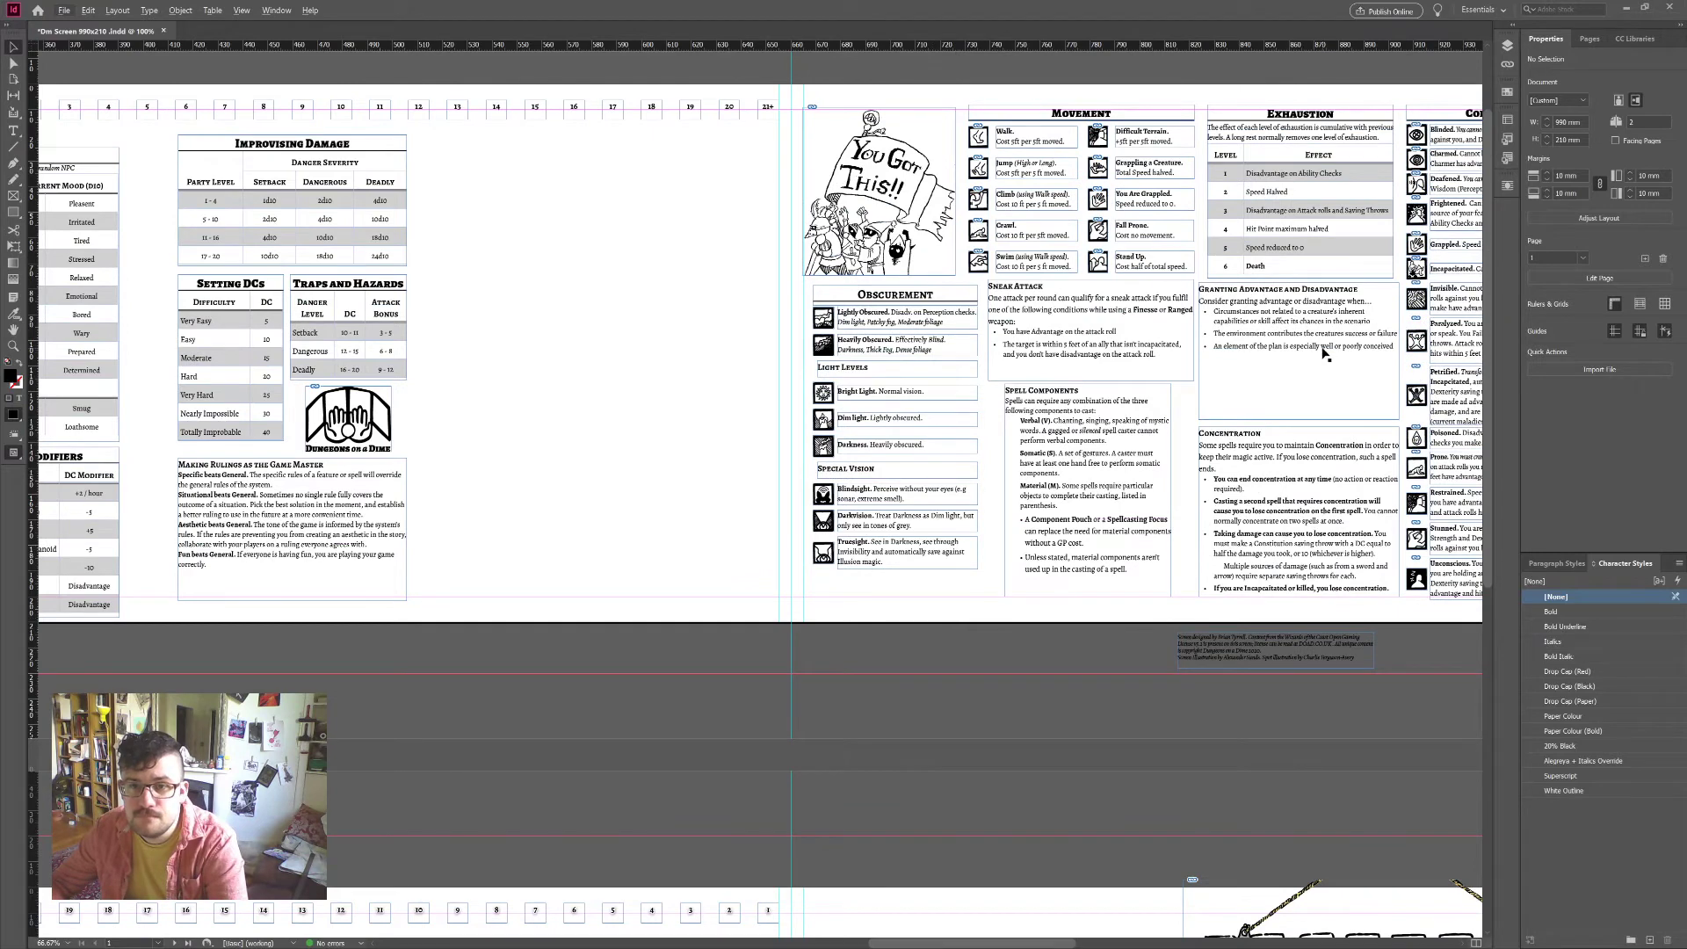
left_click_drag(1340, 373, 686, 327)
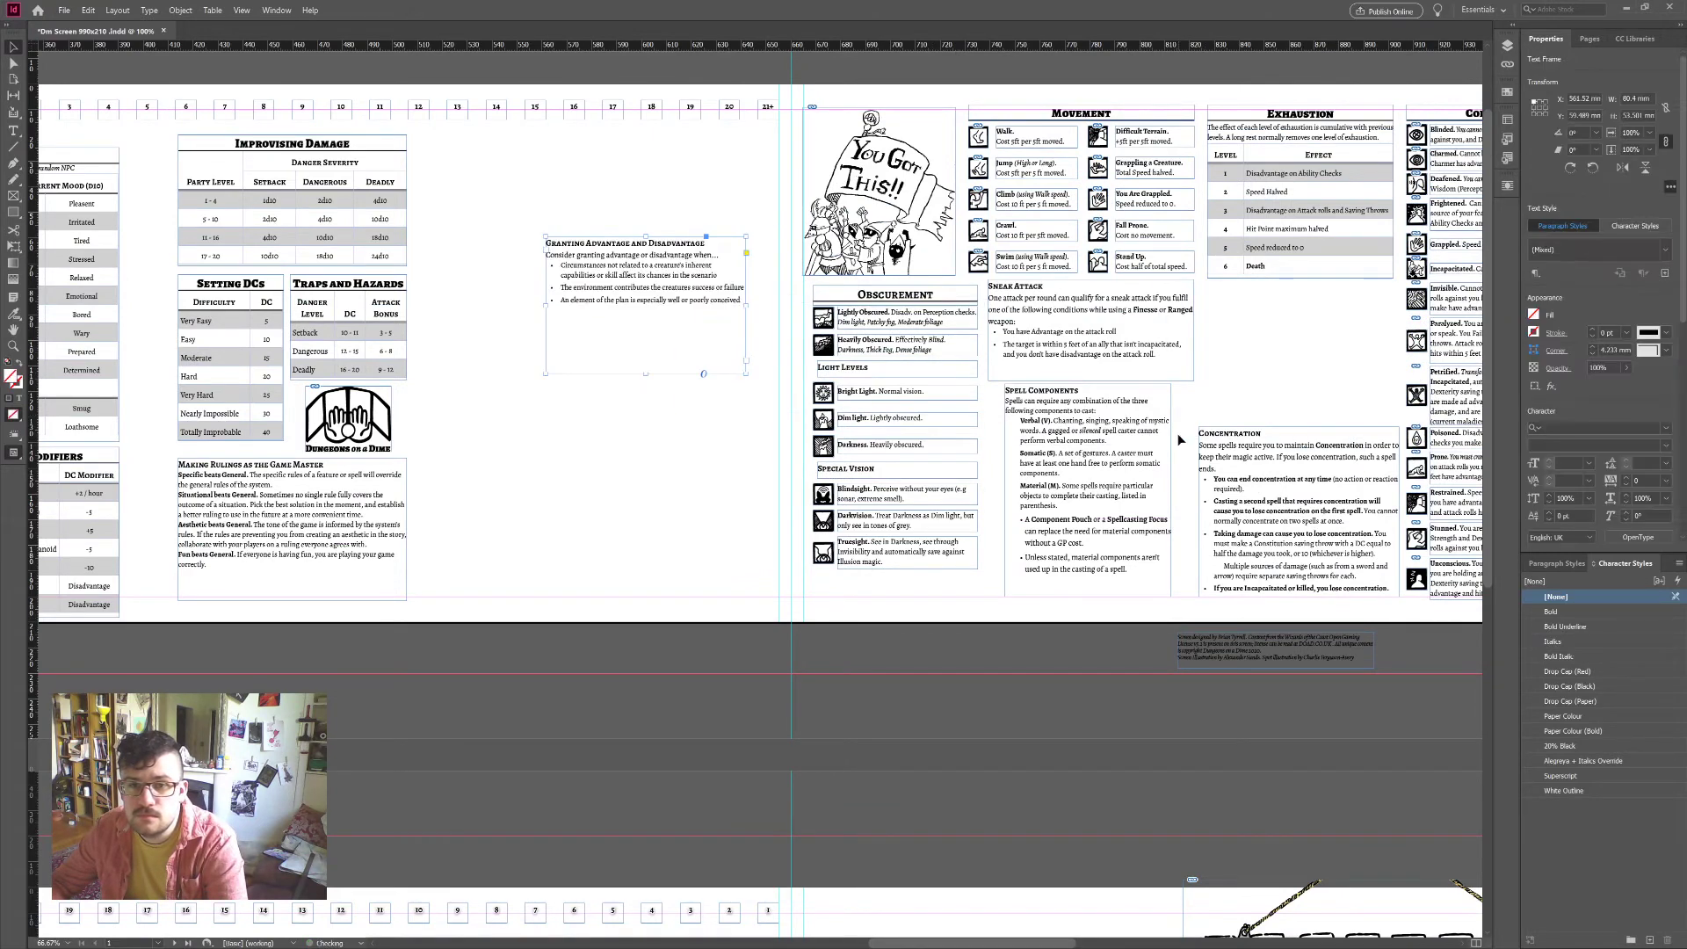
Step: Move Spell Components above Concentration, widen both leftward, and lengthen Spell Components to show its last line
left_click(1176, 582)
left_click_drag(1176, 582, 1353, 377)
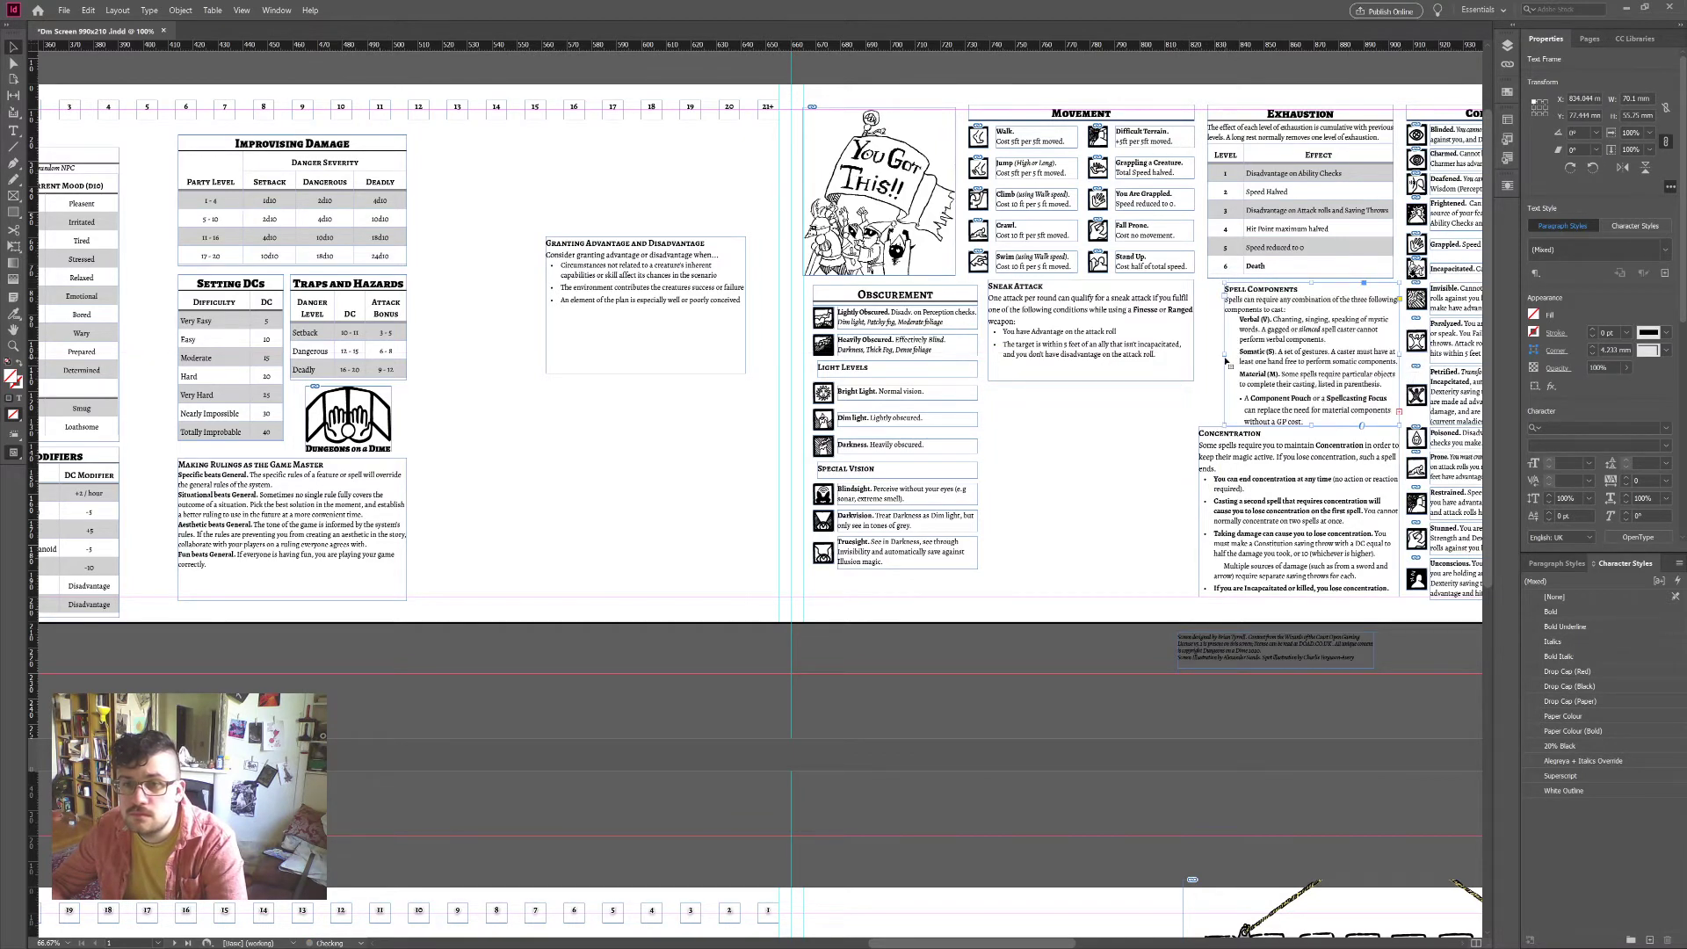
left_click_drag(1226, 360, 1201, 361)
scroll(1322, 494, "up", 1)
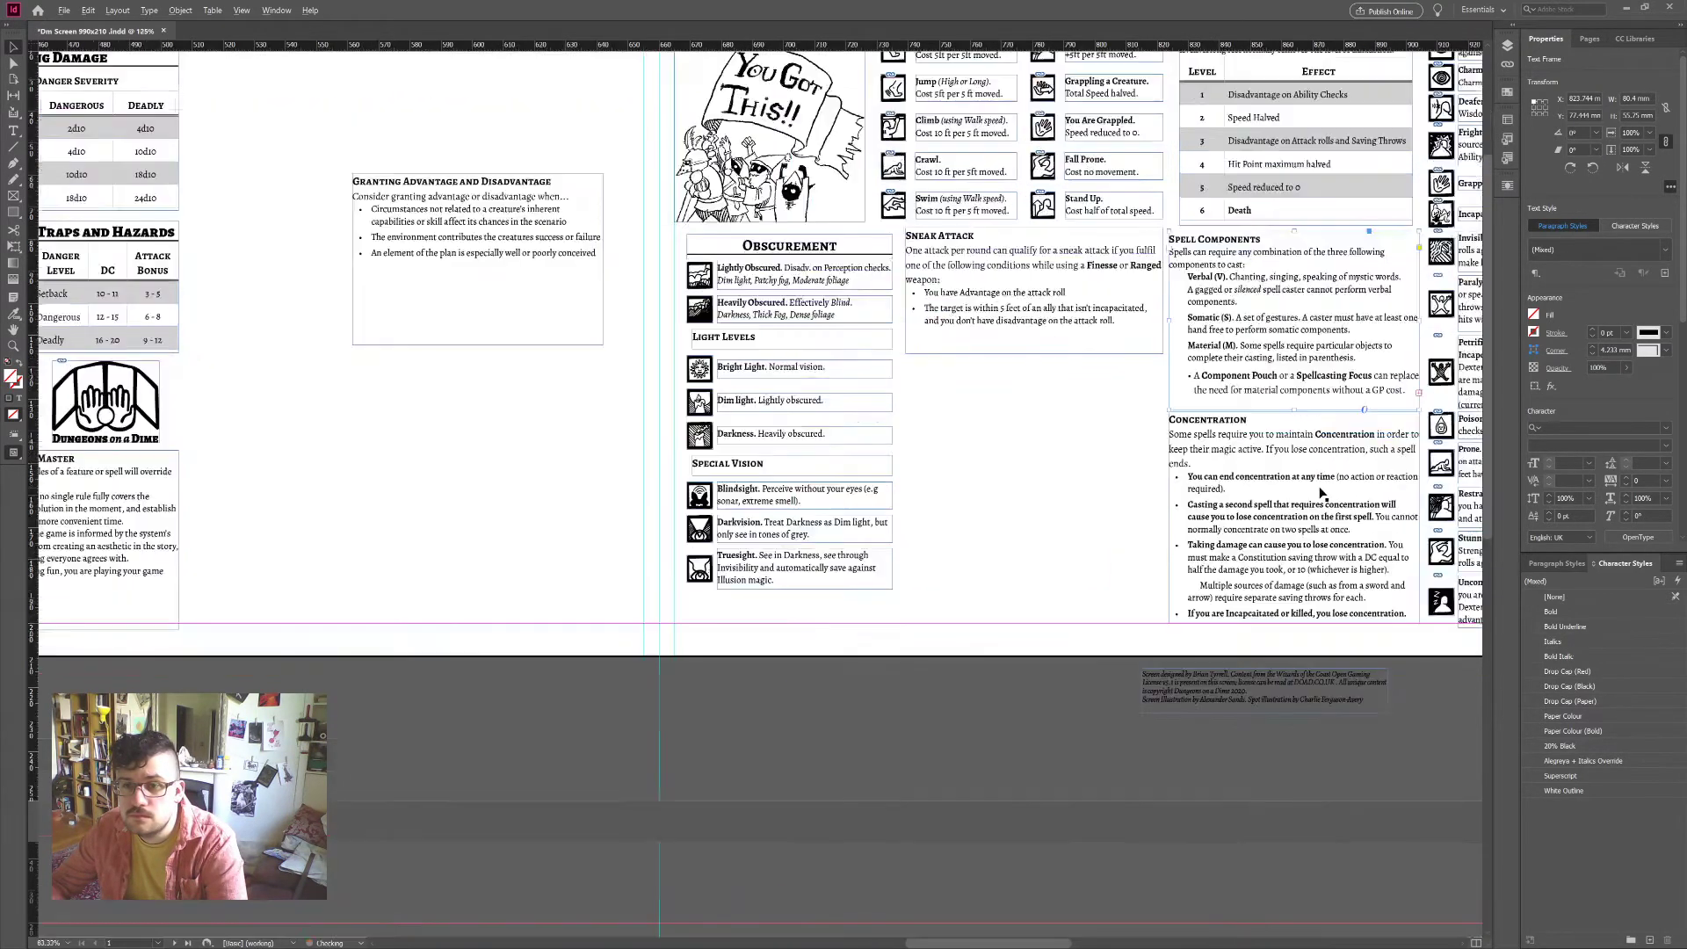
scroll(1322, 494, "right", 2)
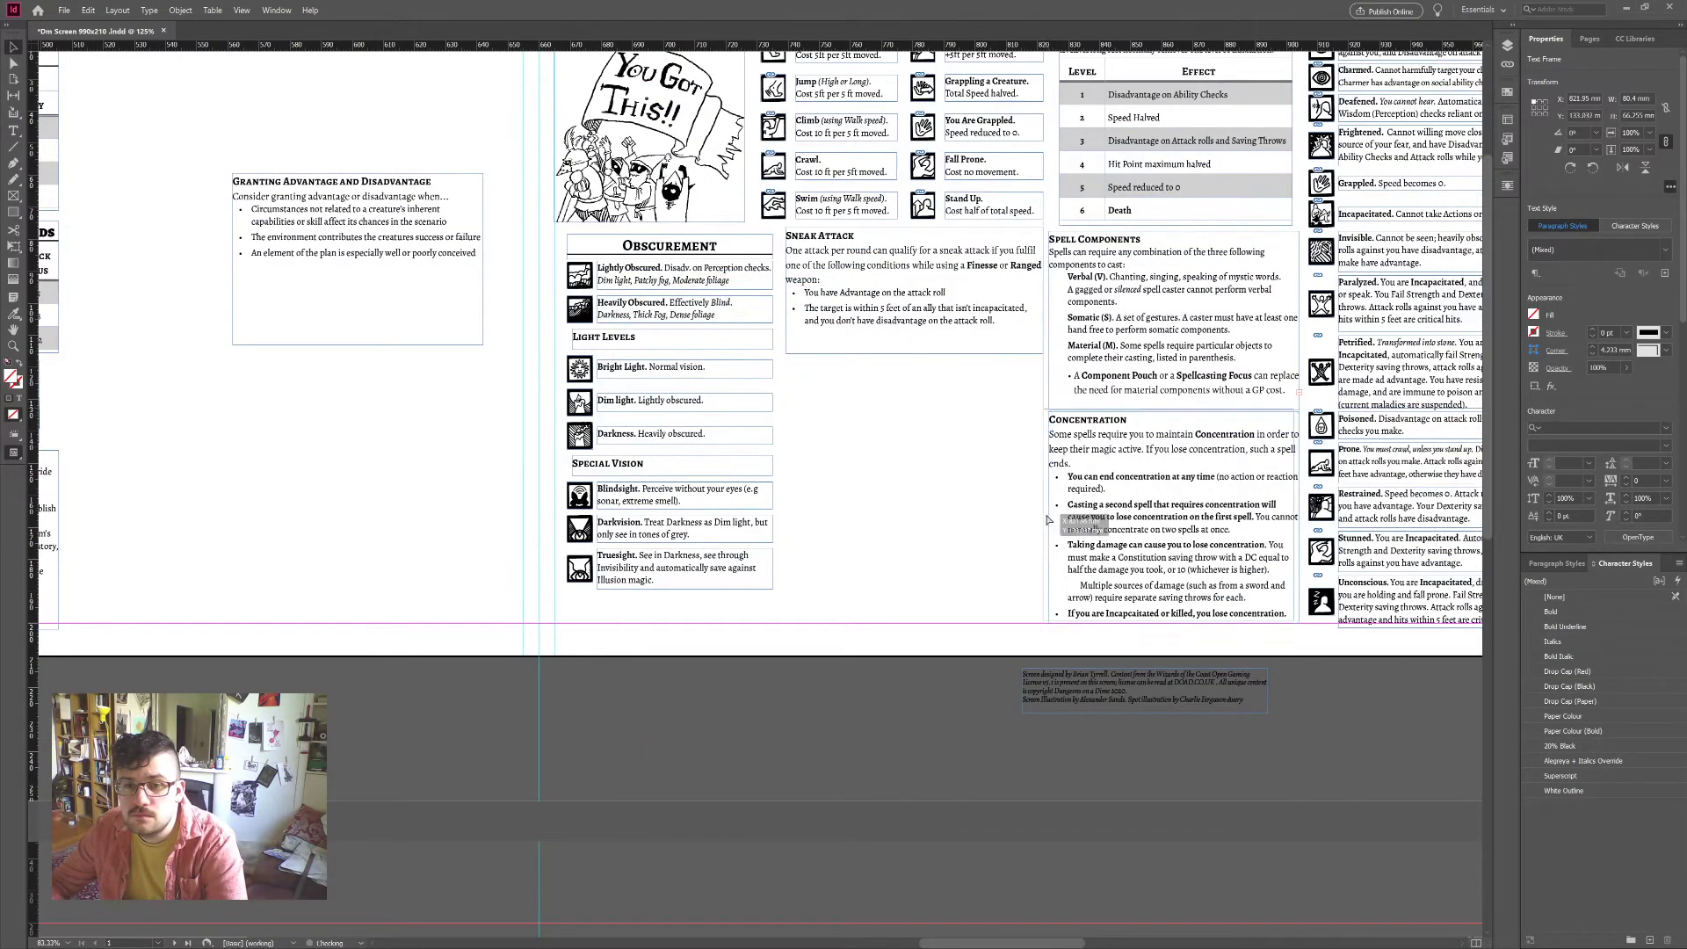
left_click_drag(1050, 519, 1019, 518)
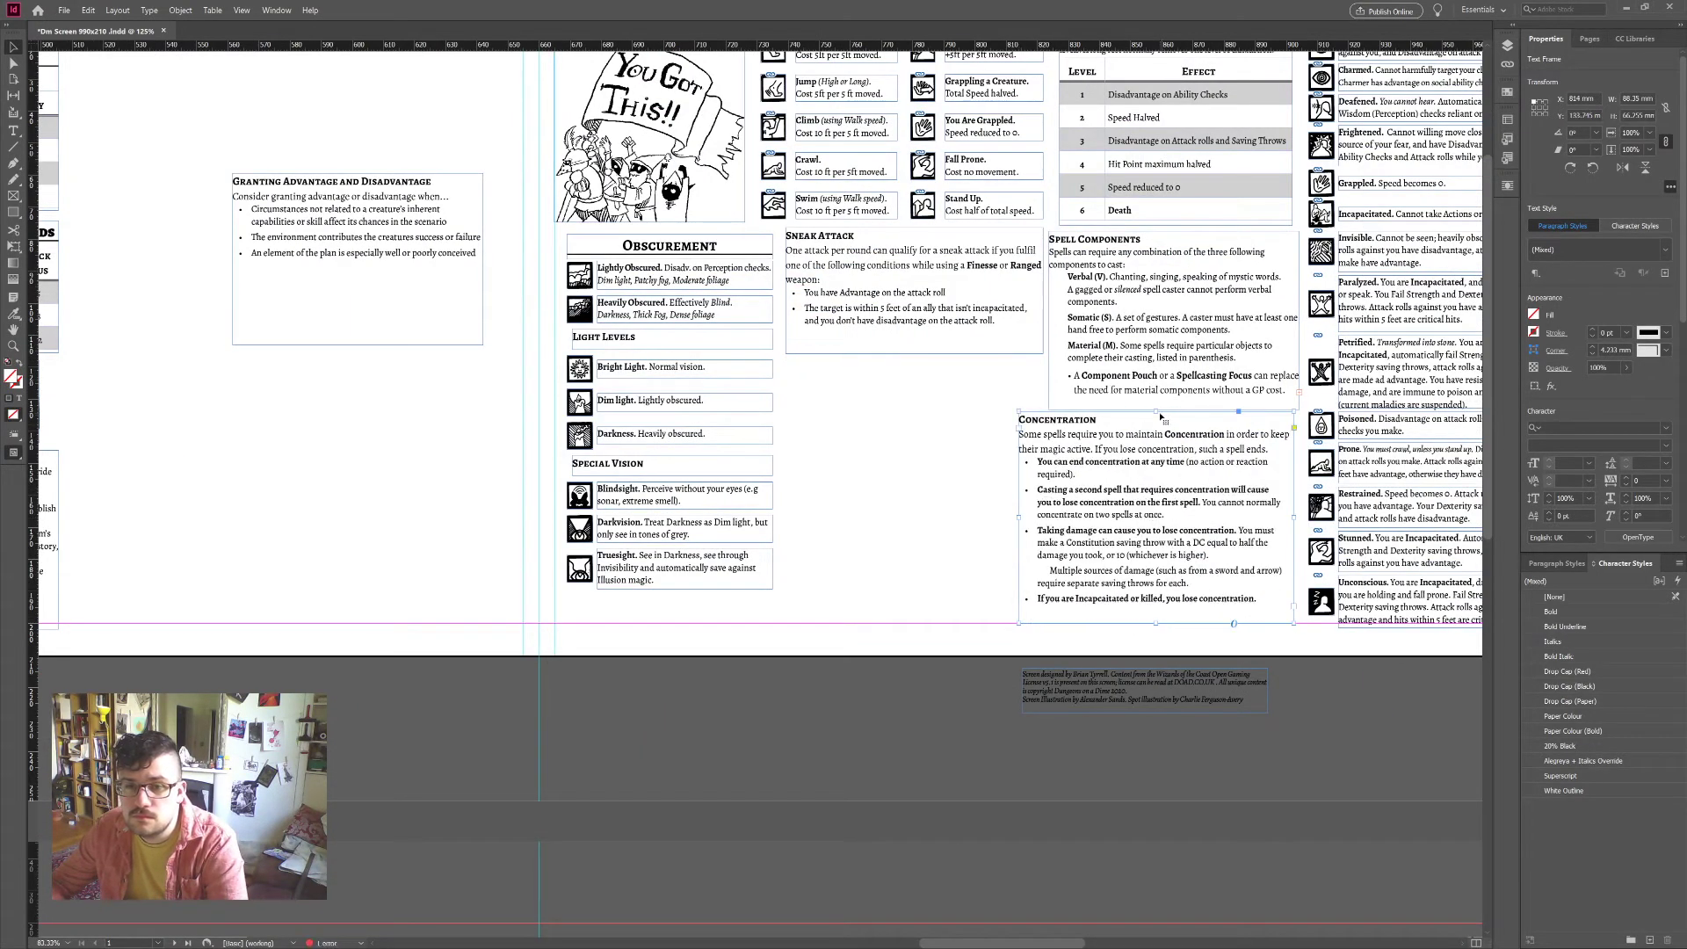
left_click_drag(1154, 413, 1155, 430)
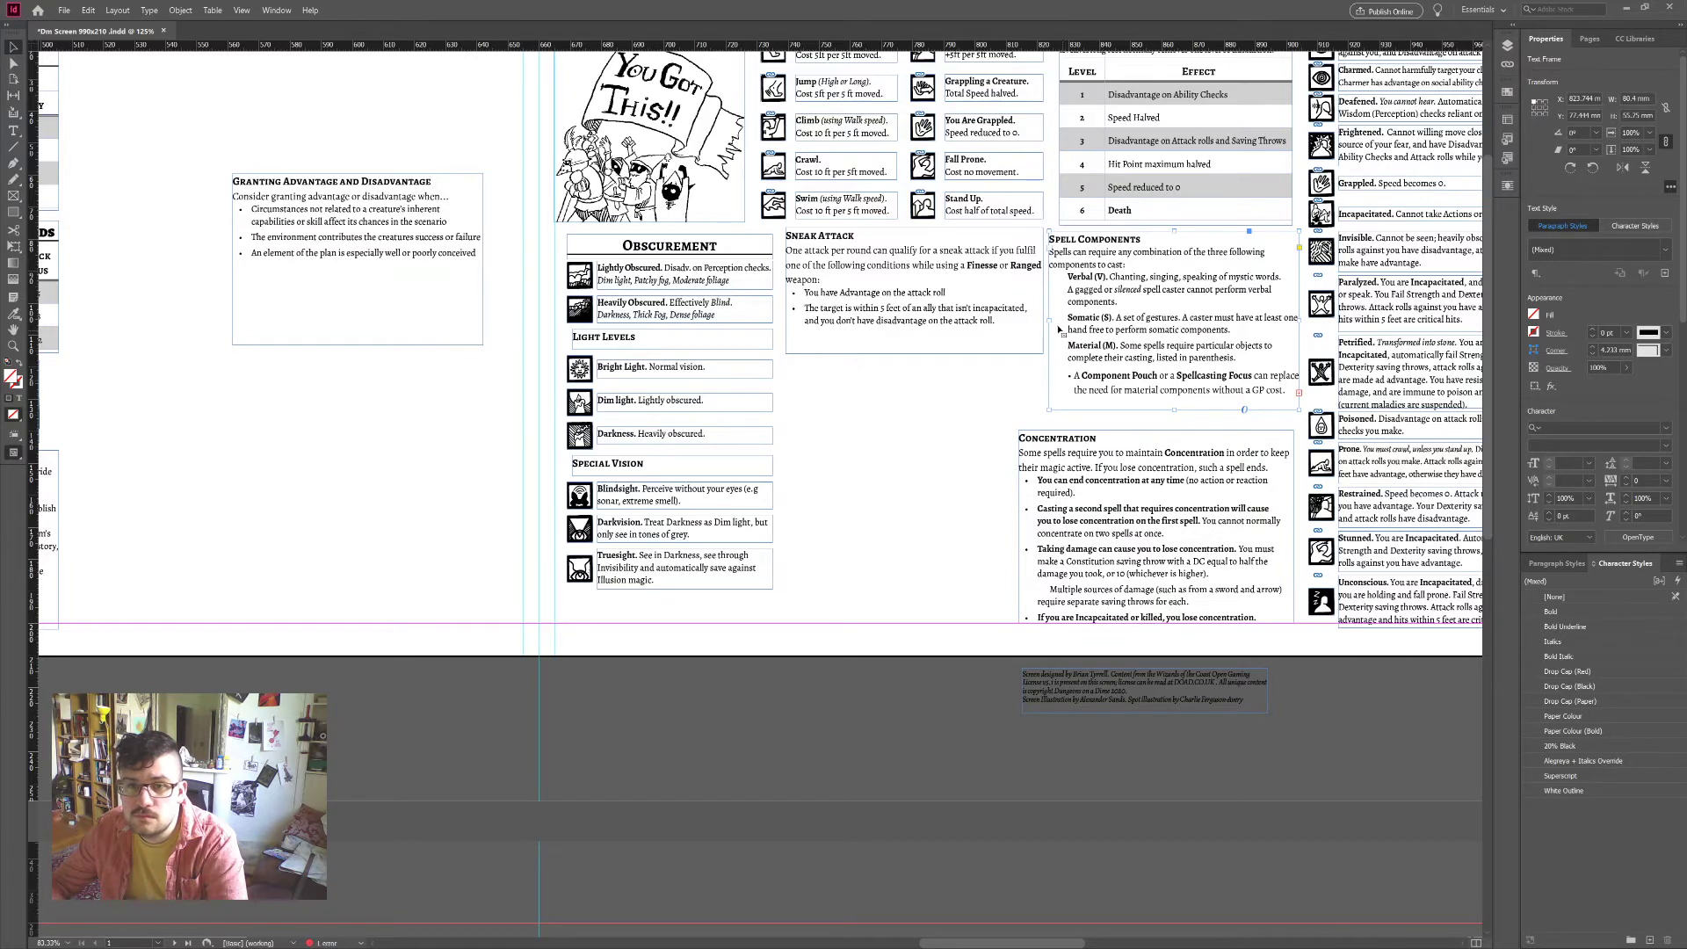
left_click_drag(1049, 325, 1019, 324)
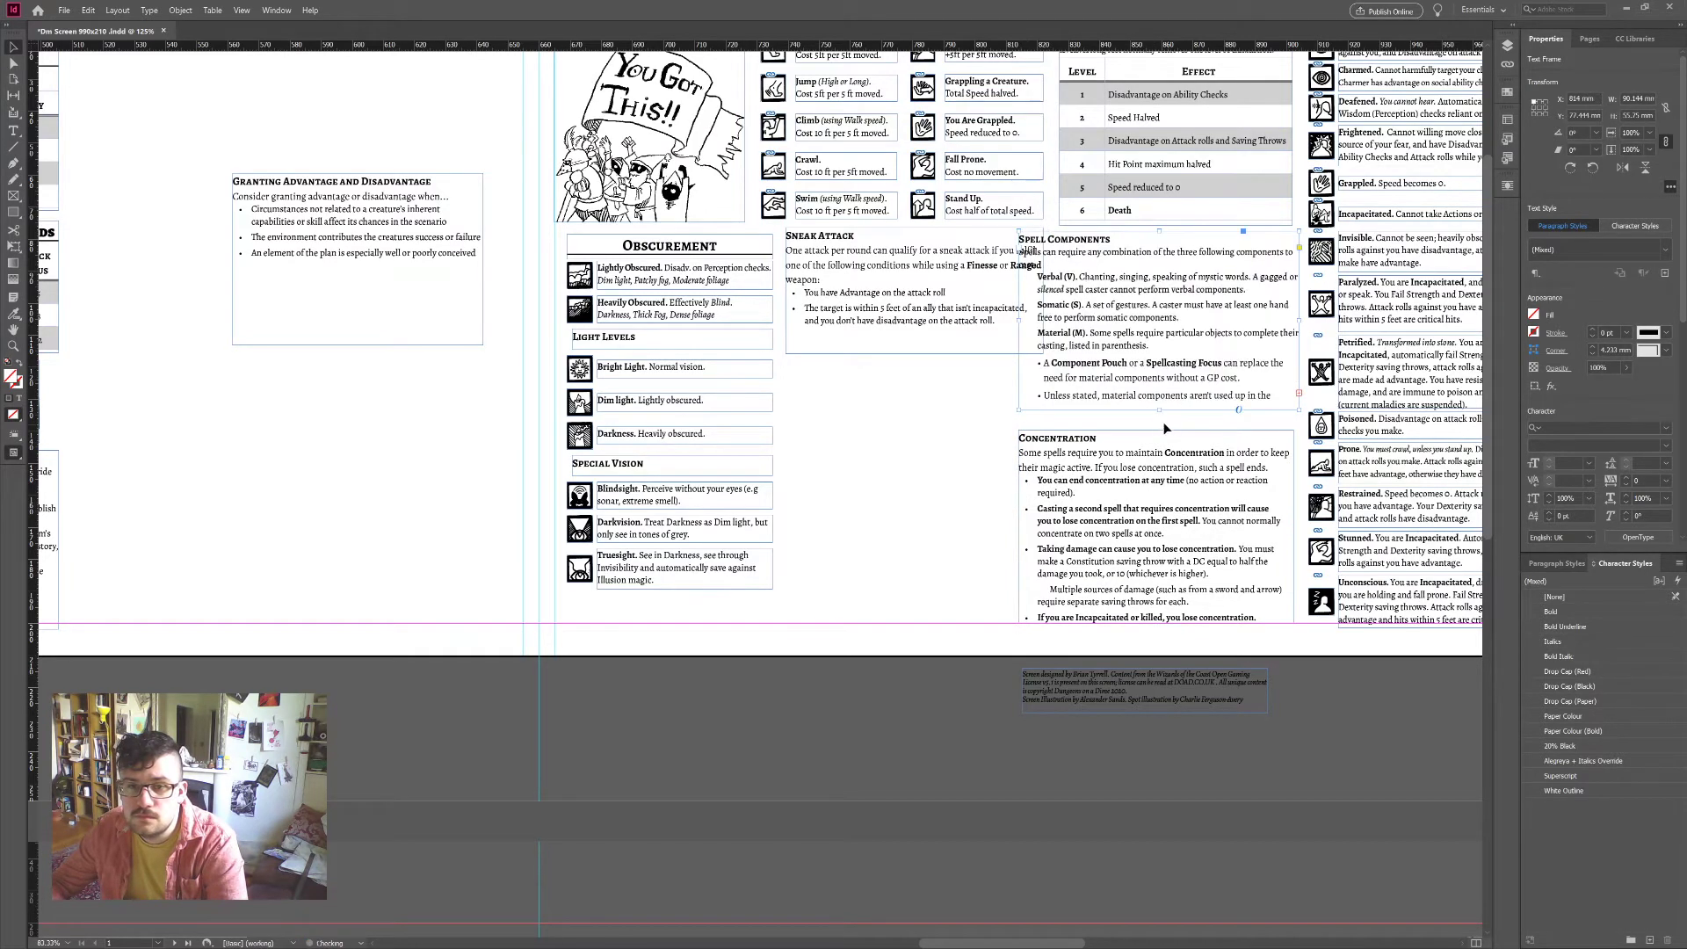
left_click_drag(1159, 409, 1161, 425)
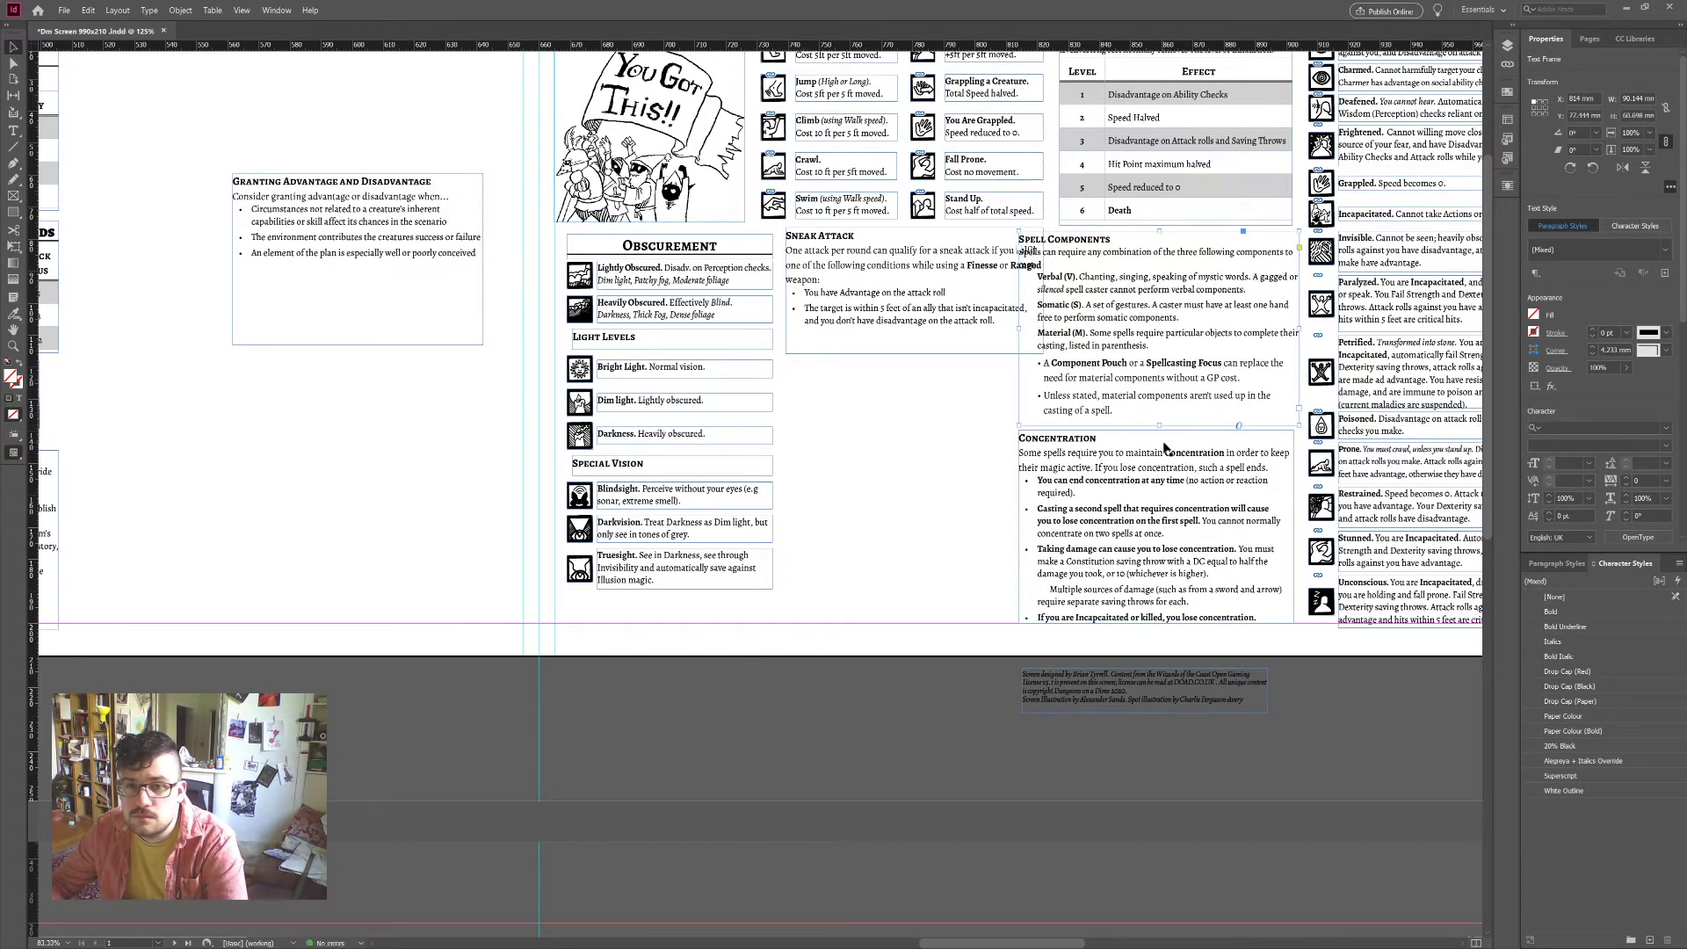
Step: Widen Concentration to match Spell Components and move Sneak Attack under Granting Advantage and Disadvantage
left_click(1289, 535)
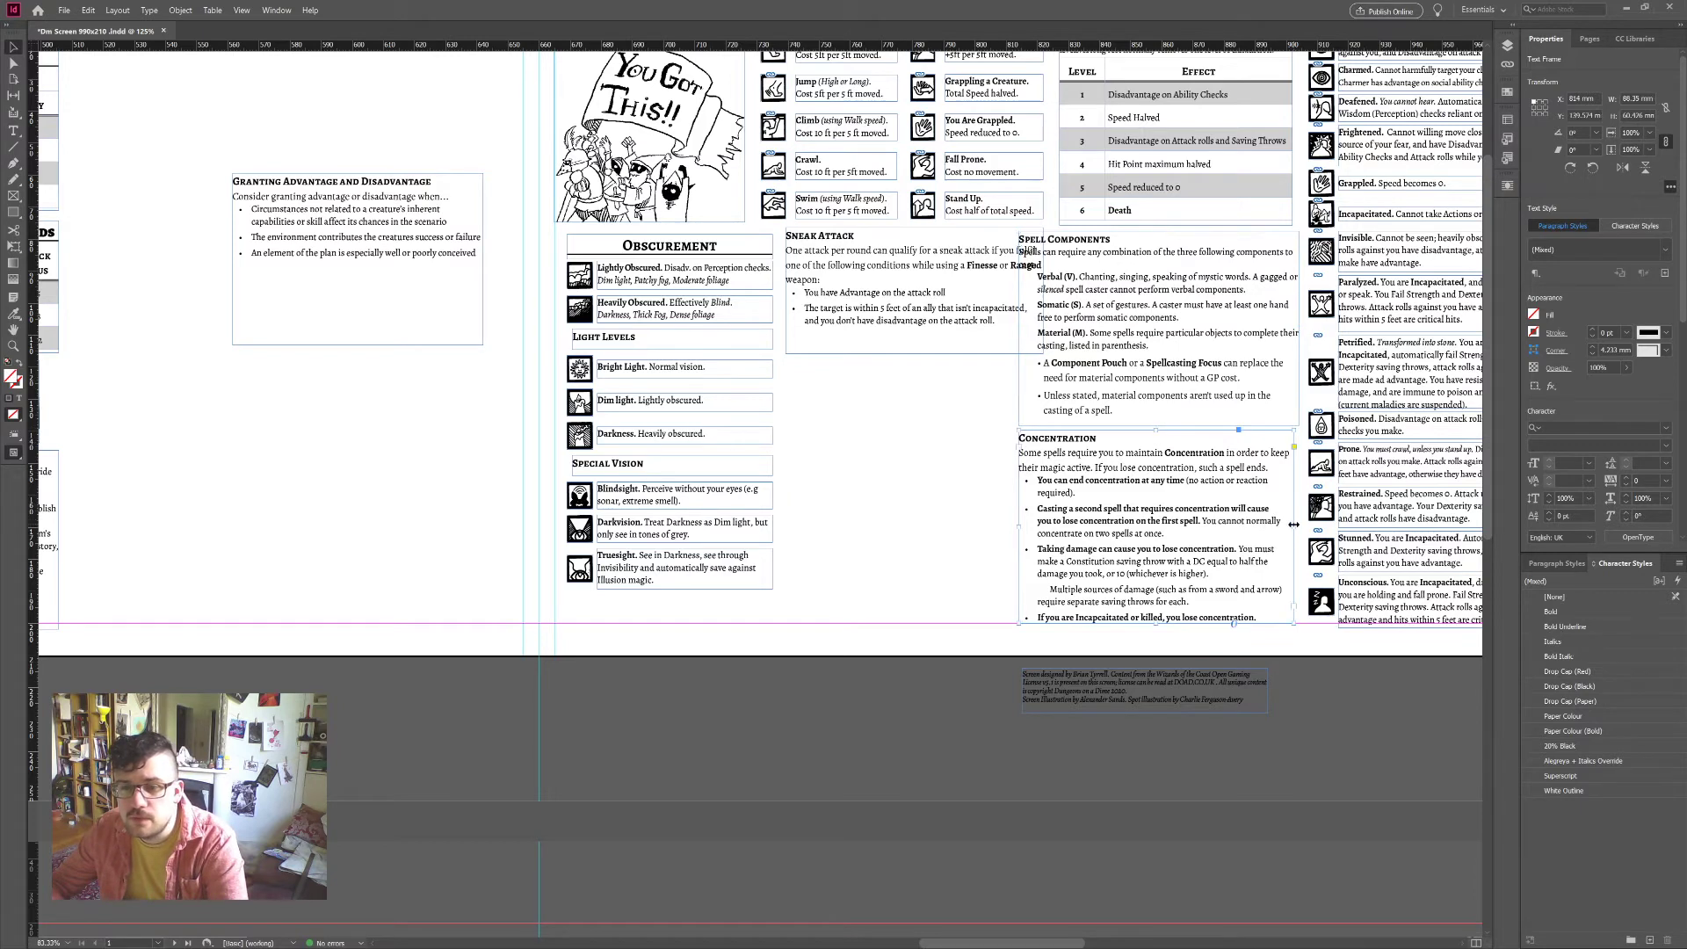
left_click_drag(1294, 525, 1299, 525)
left_click_drag(934, 356, 335, 503)
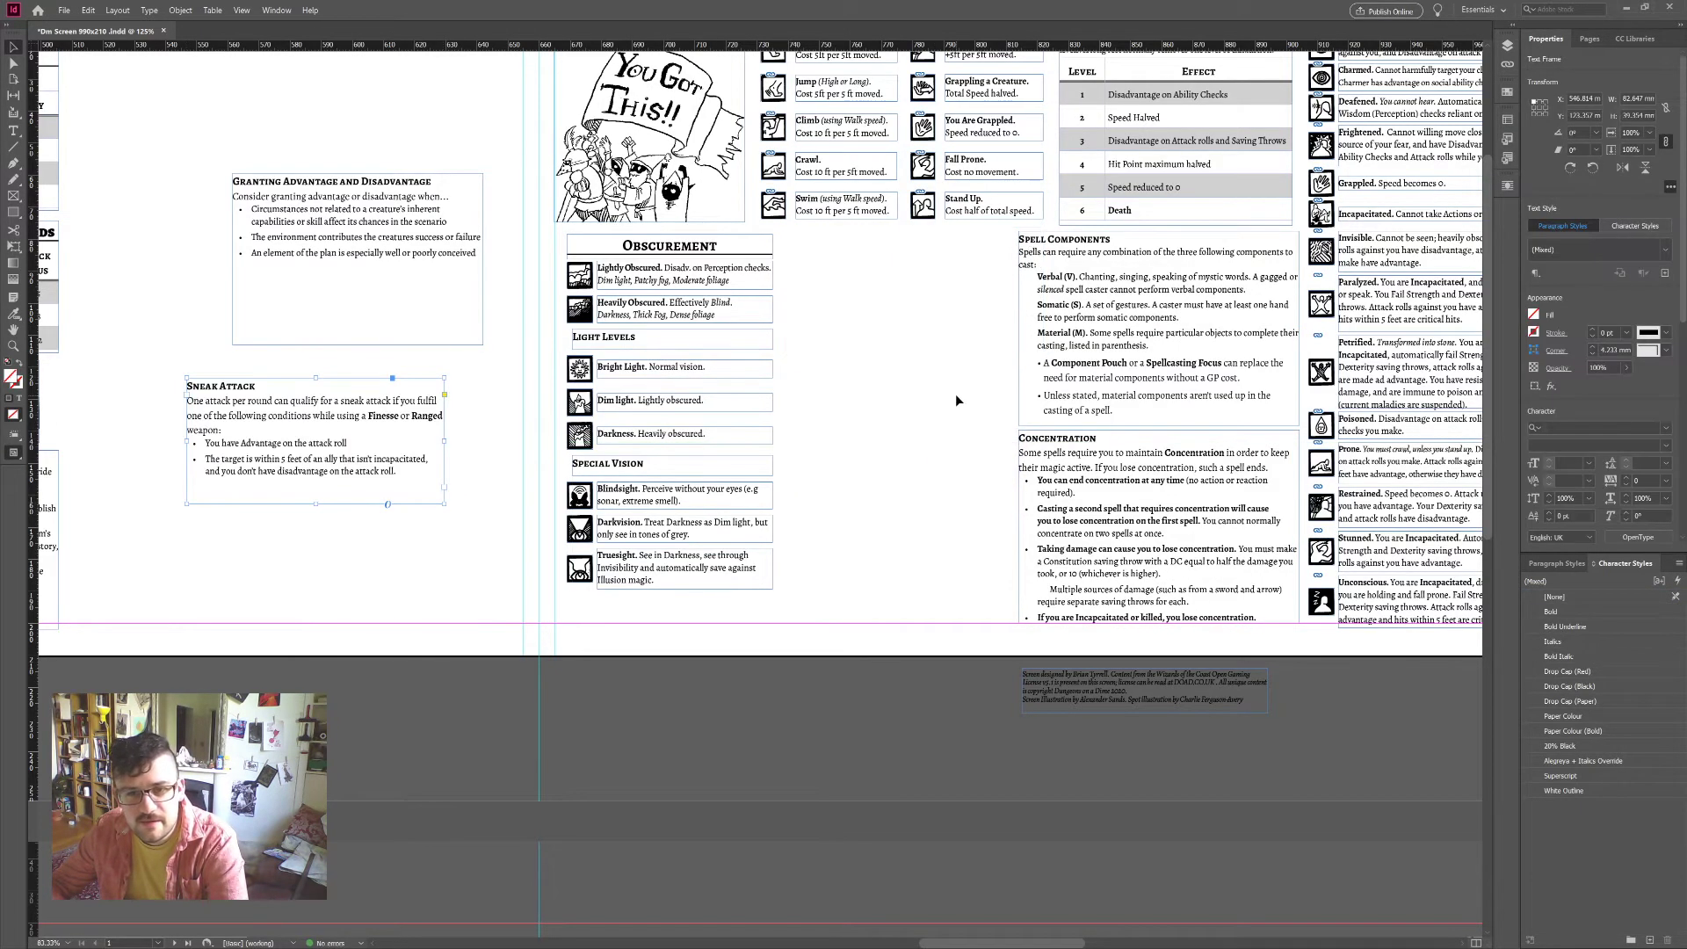
left_click(956, 396)
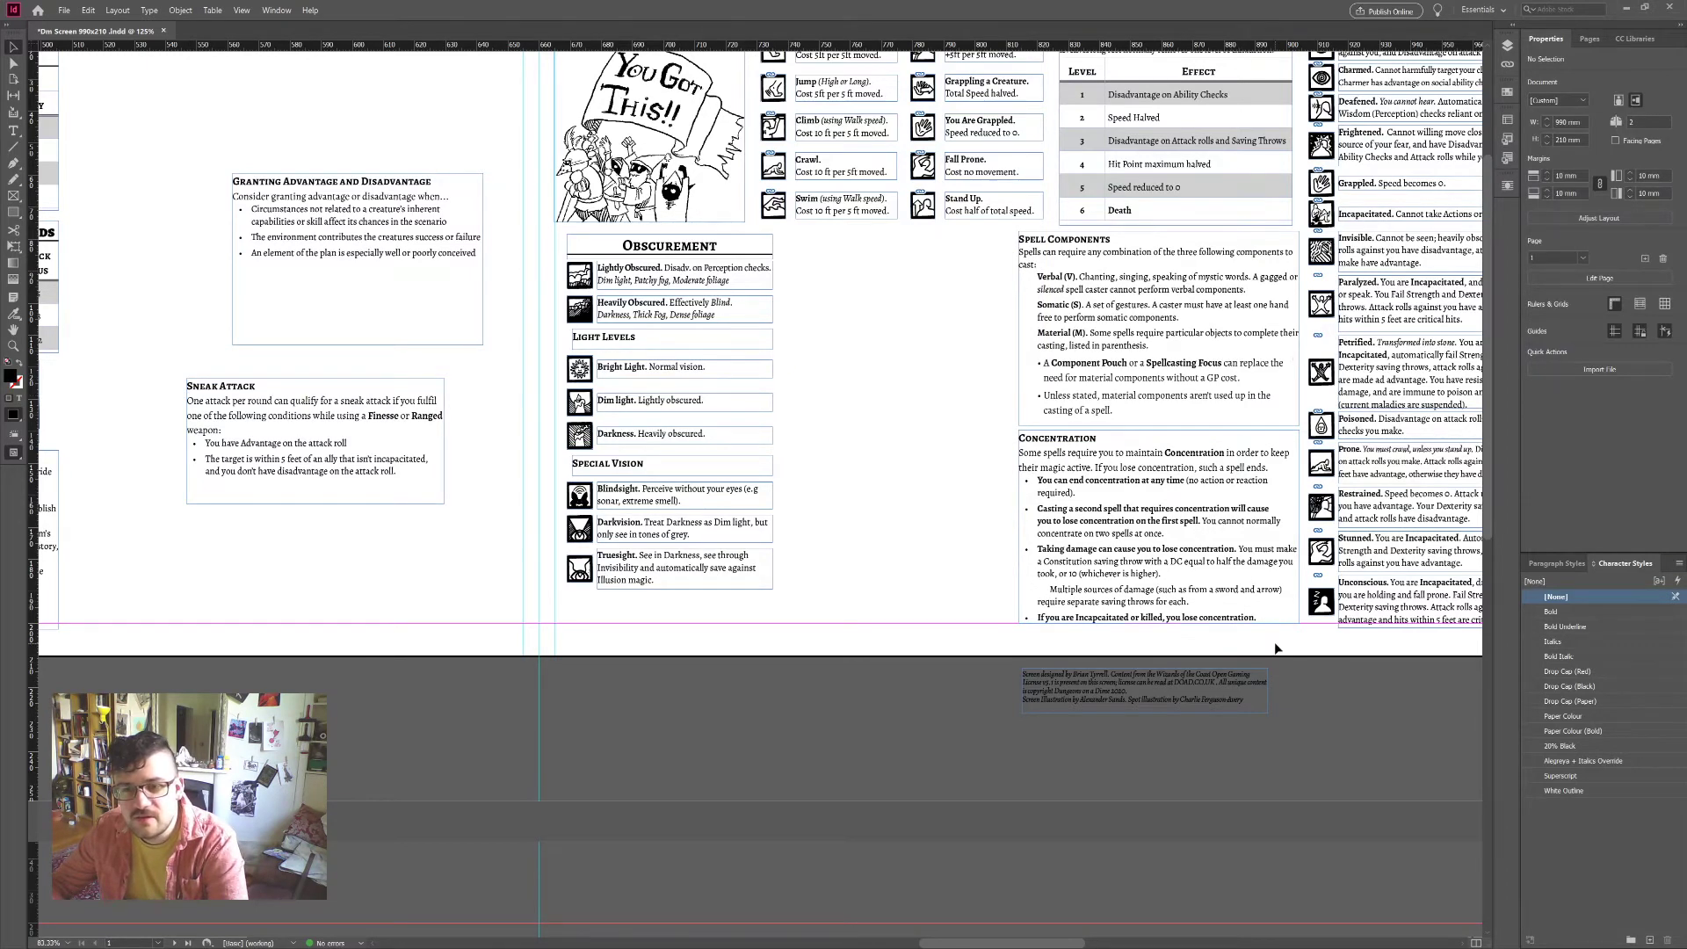
Step: Reposition the Spell Components and Concentration pair in the column, lengthening Concentration to show its final bullet
left_click_drag(1276, 649, 1145, 407)
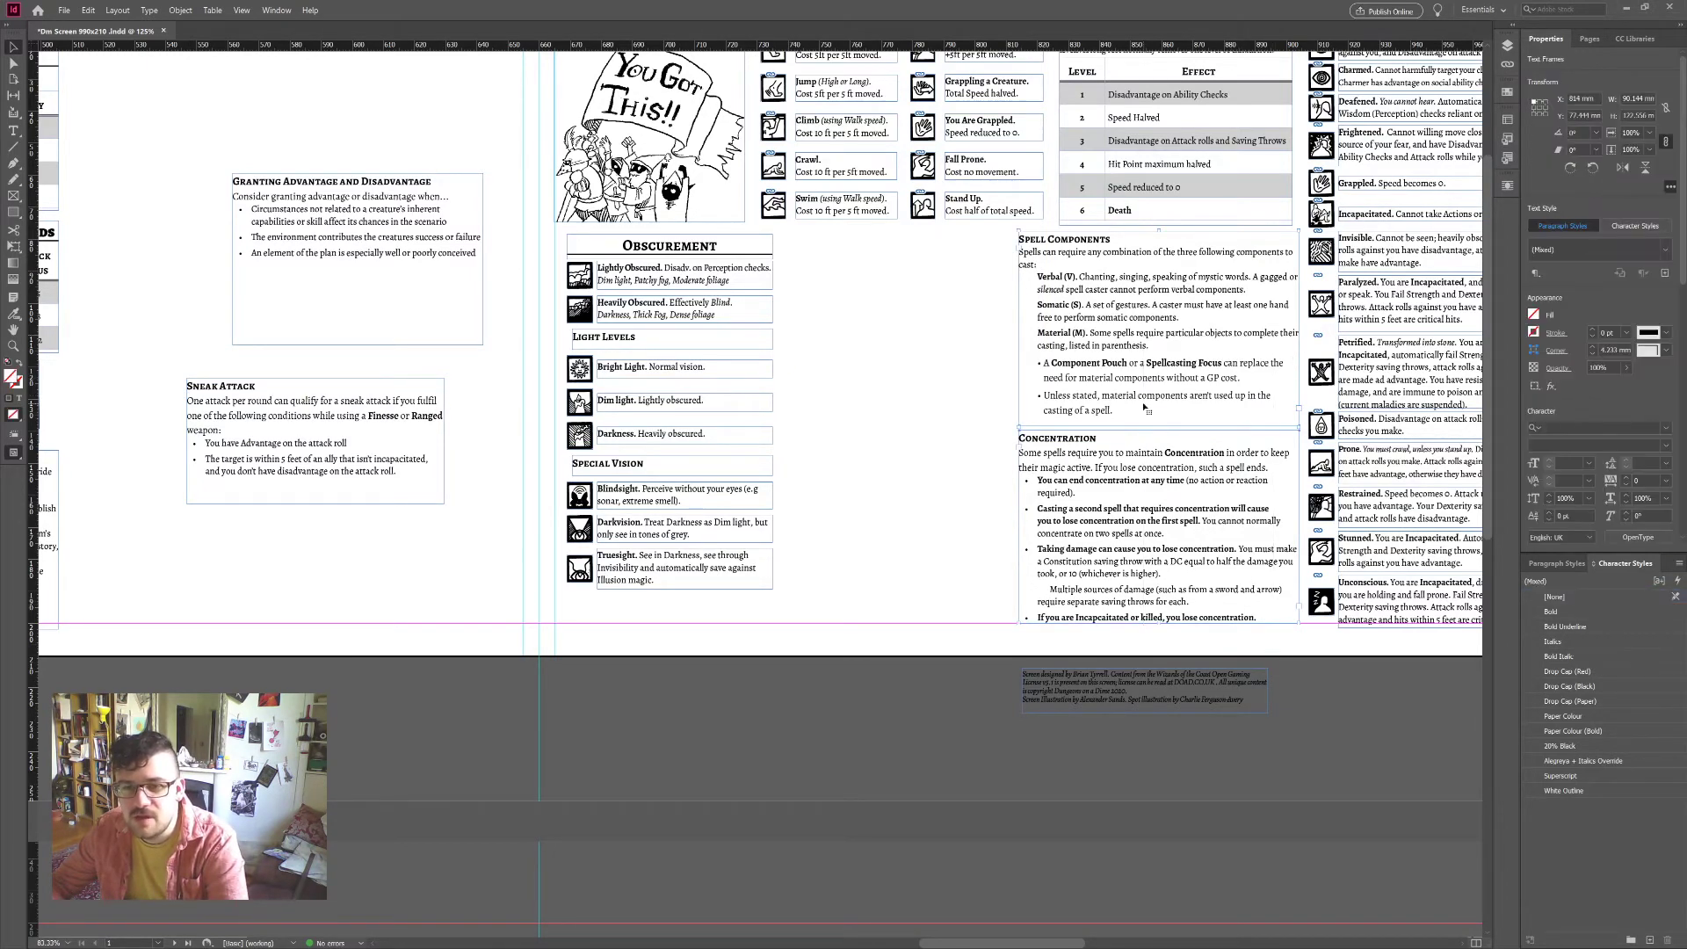
key("Left")
key("Left")
key("Left")
key("Left")
key("Left")
key("Left")
key("Left")
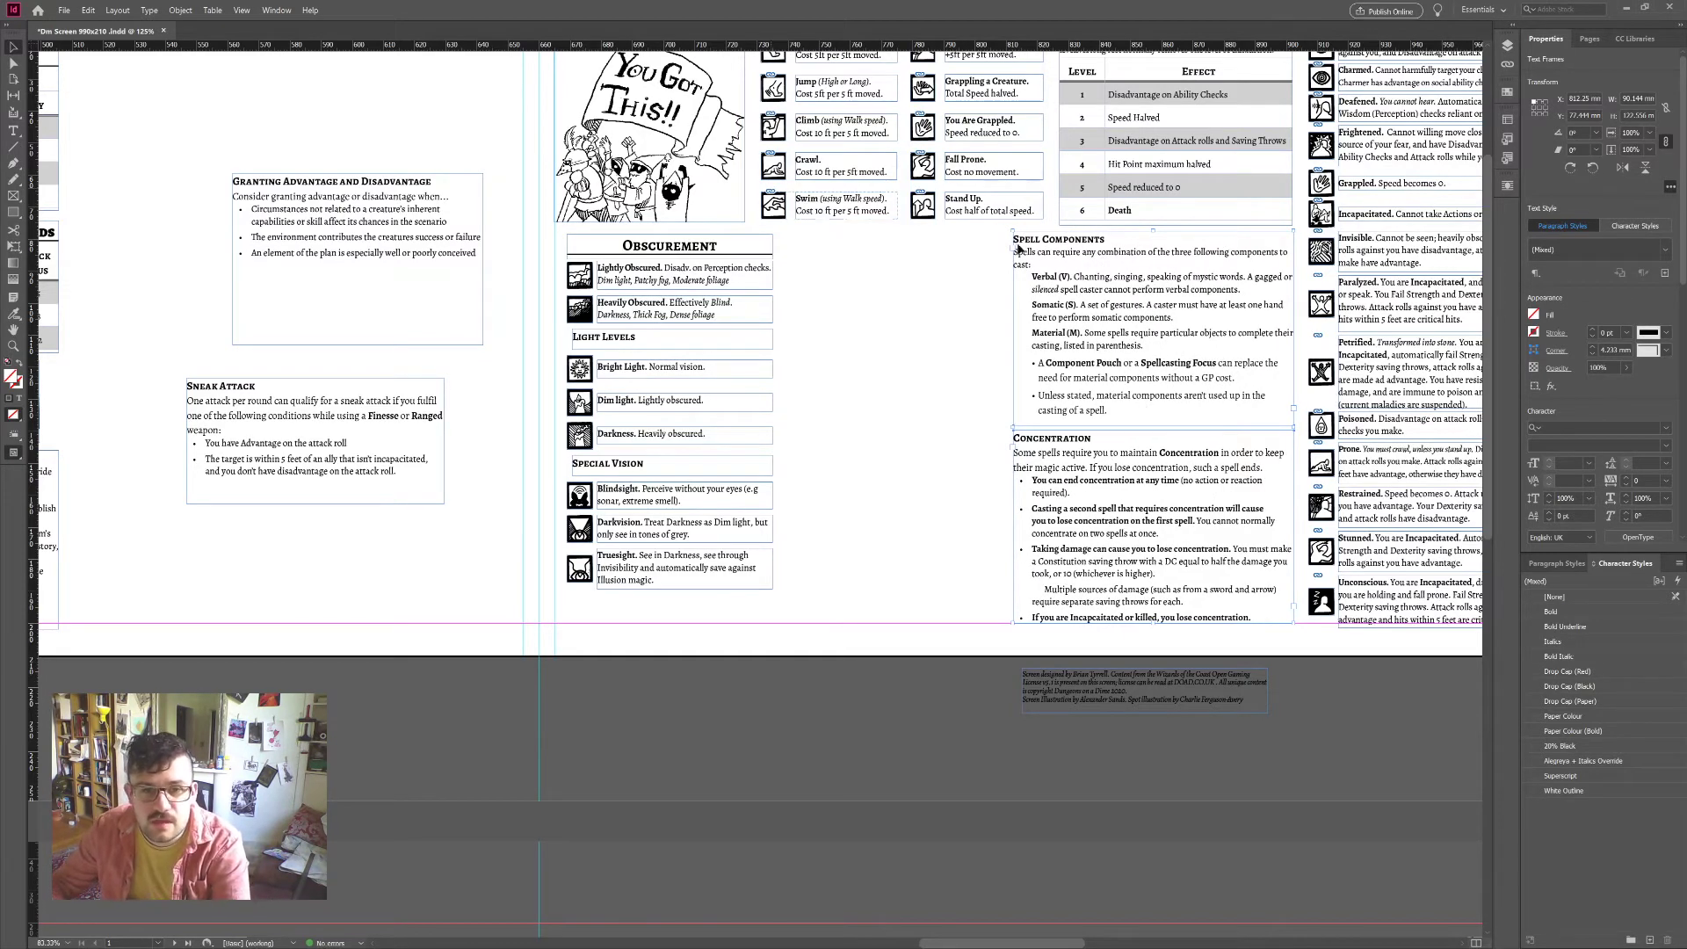
left_click_drag(1159, 236, 1153, 249)
left_click_drag(1250, 303, 1012, 291)
left_click_drag(927, 617, 928, 625)
left_click_drag(943, 517, 1165, 516)
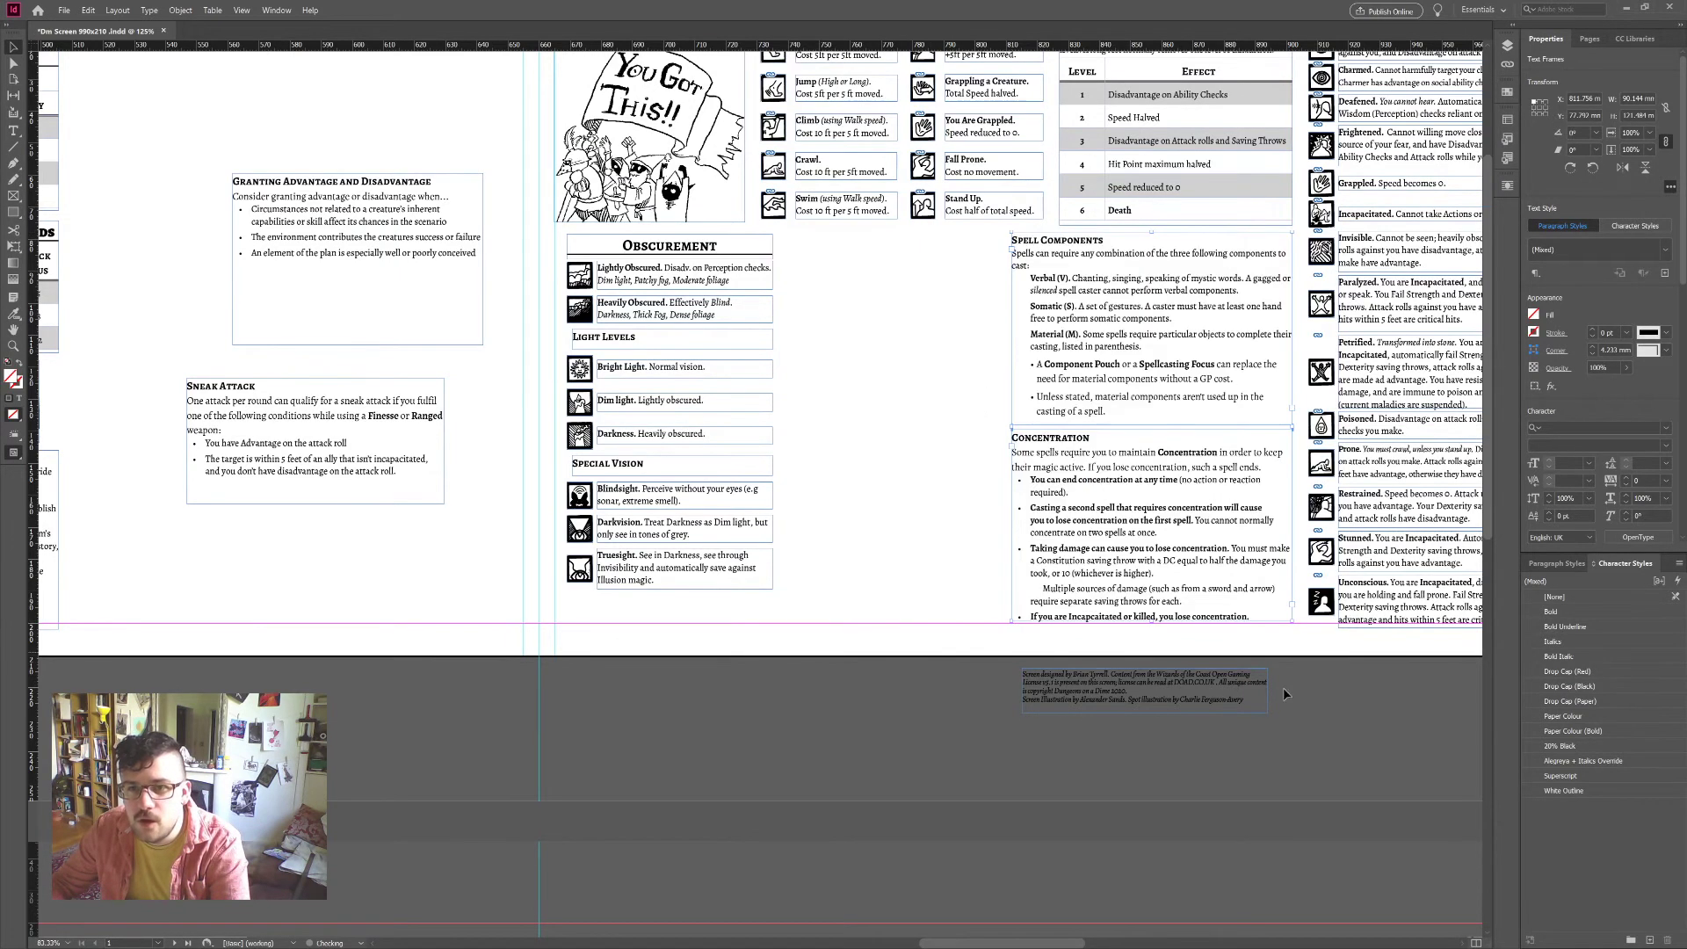
left_click(1341, 726)
scroll(1341, 726, "up", 3)
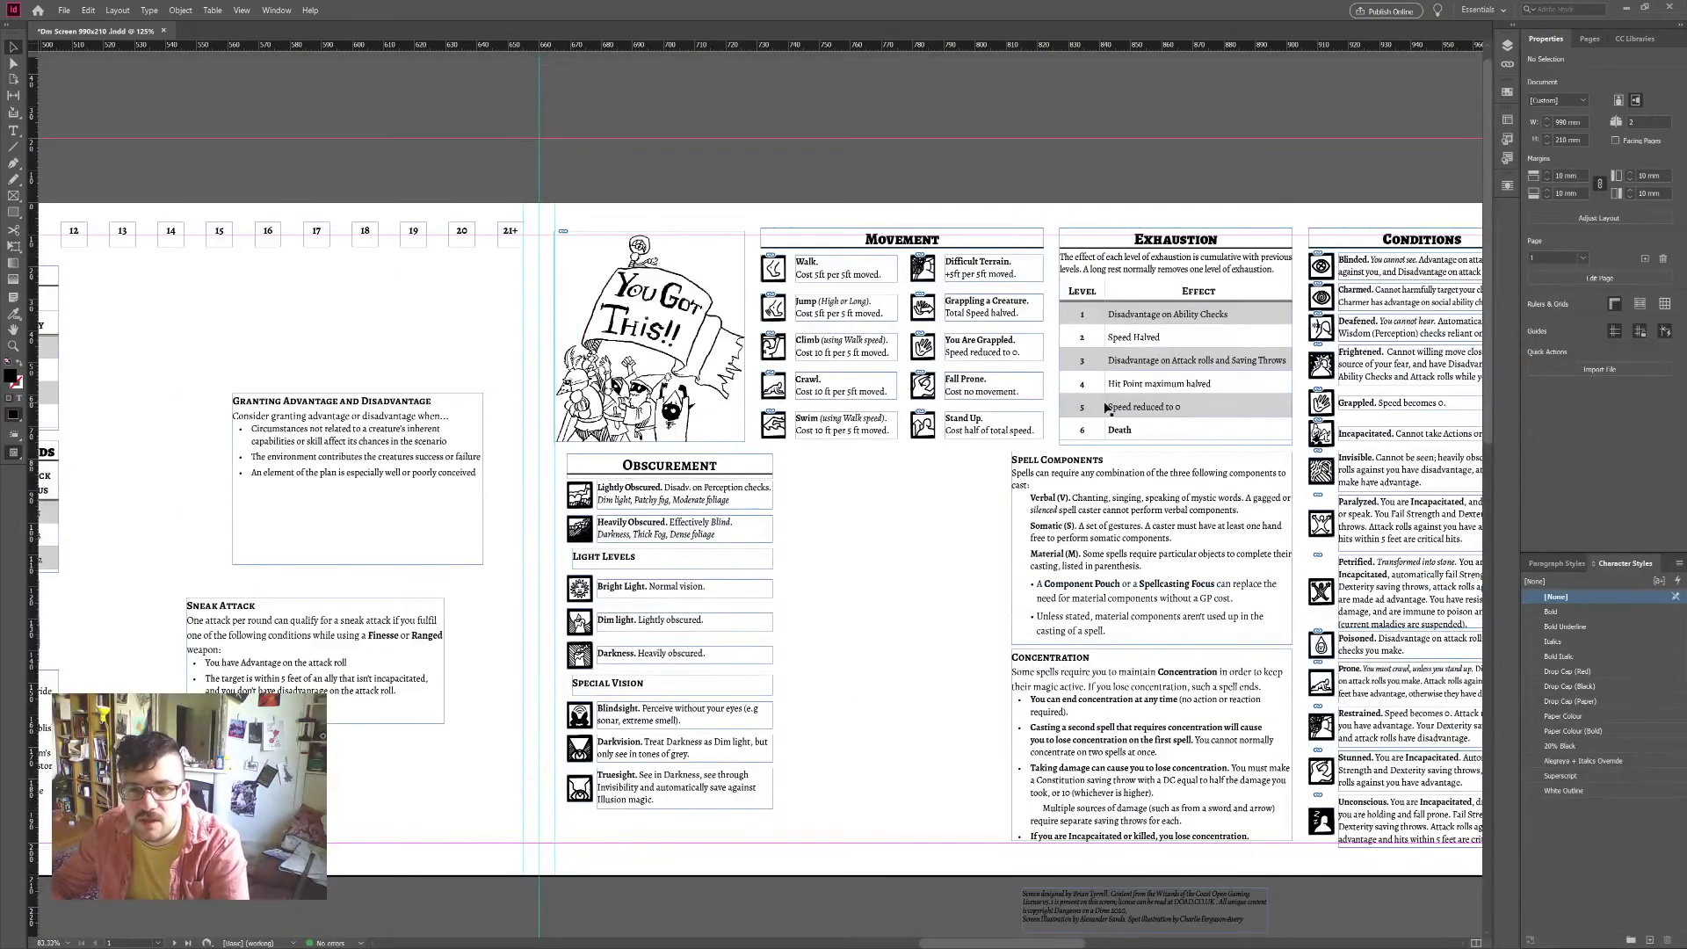
Step: Trim the Exhaustion table box's height slightly
left_click(1162, 445)
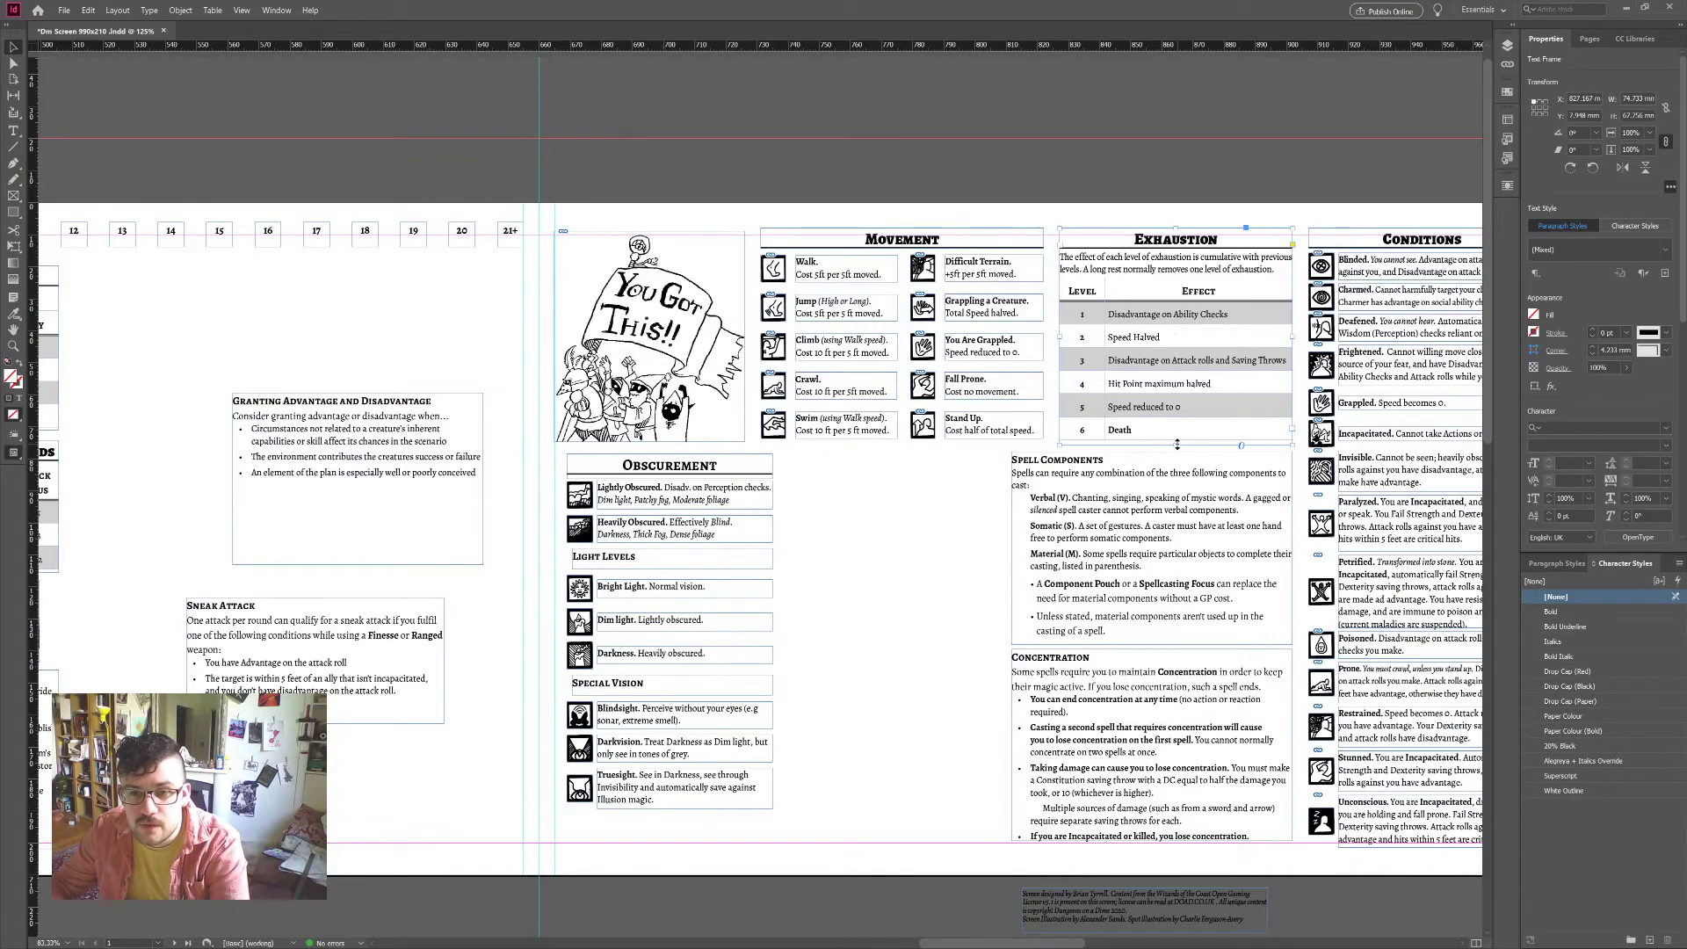
left_click_drag(1178, 445, 1179, 442)
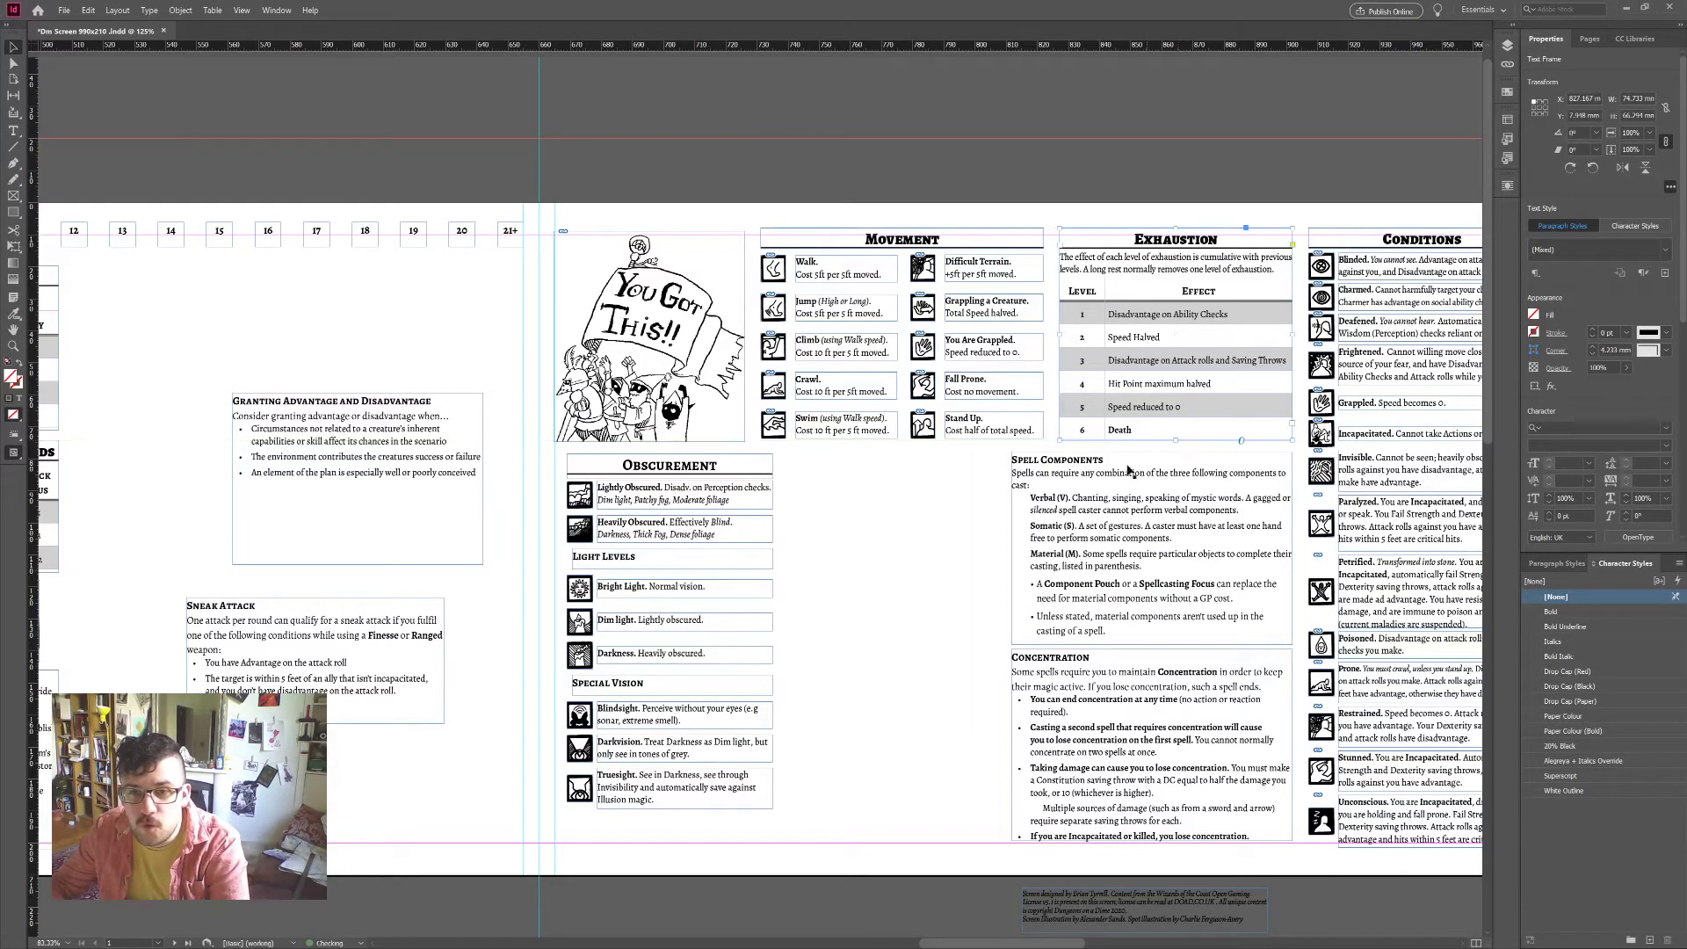
left_click(976, 591)
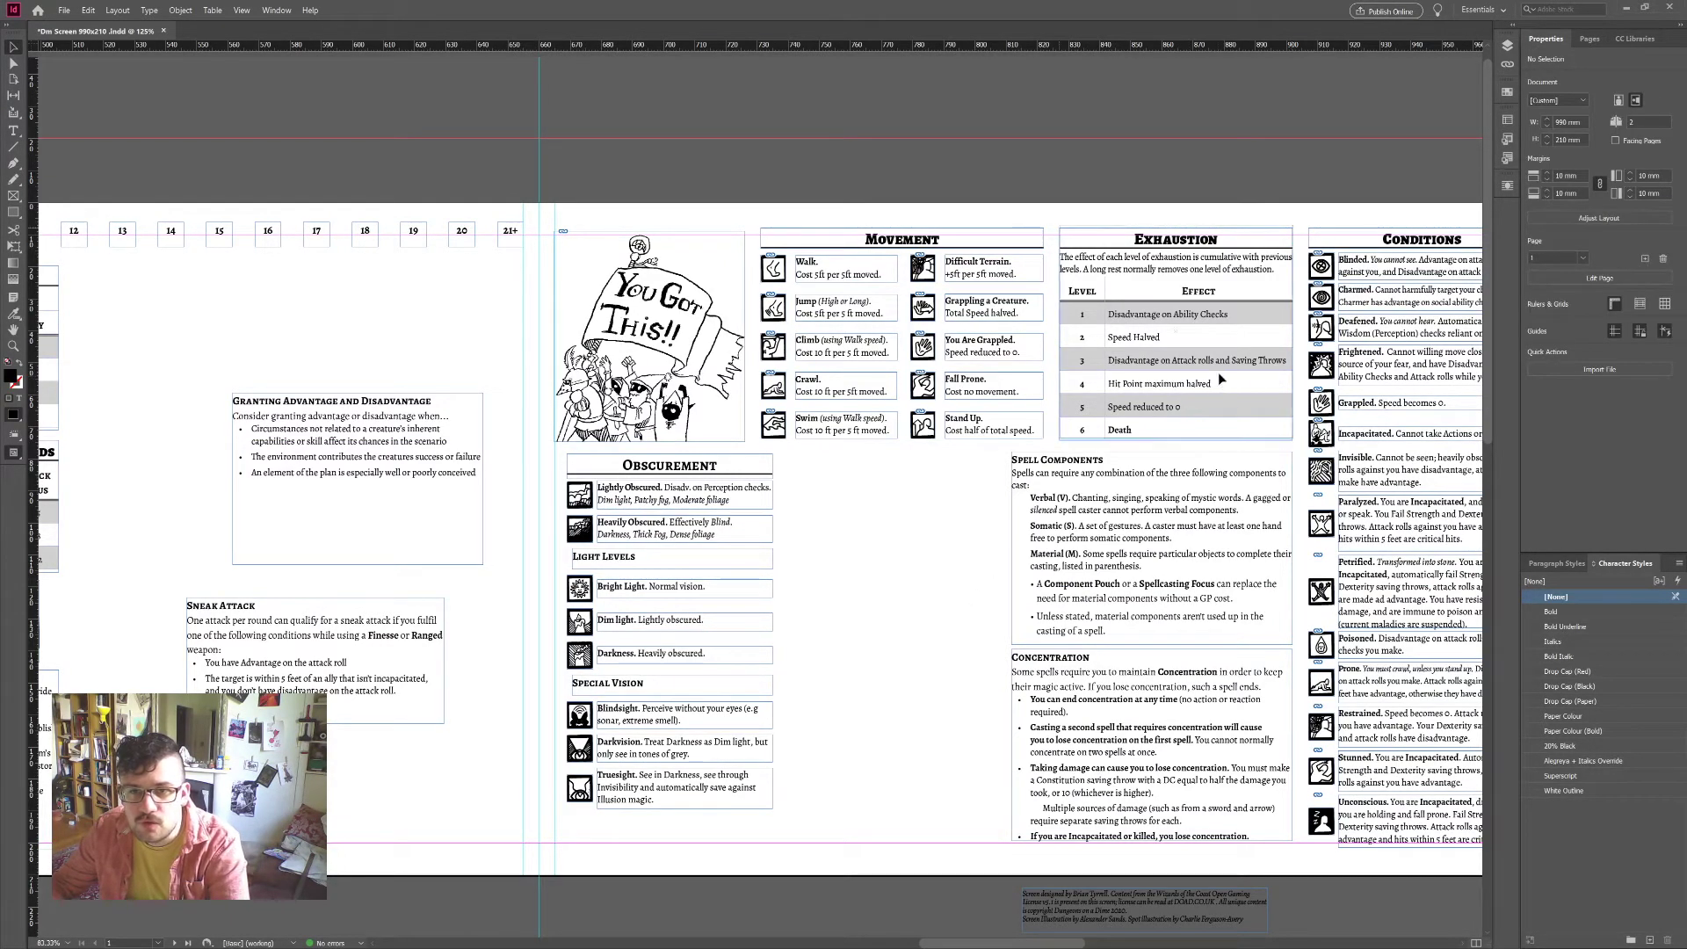
left_click_drag(1219, 372, 1222, 386)
left_click(946, 636)
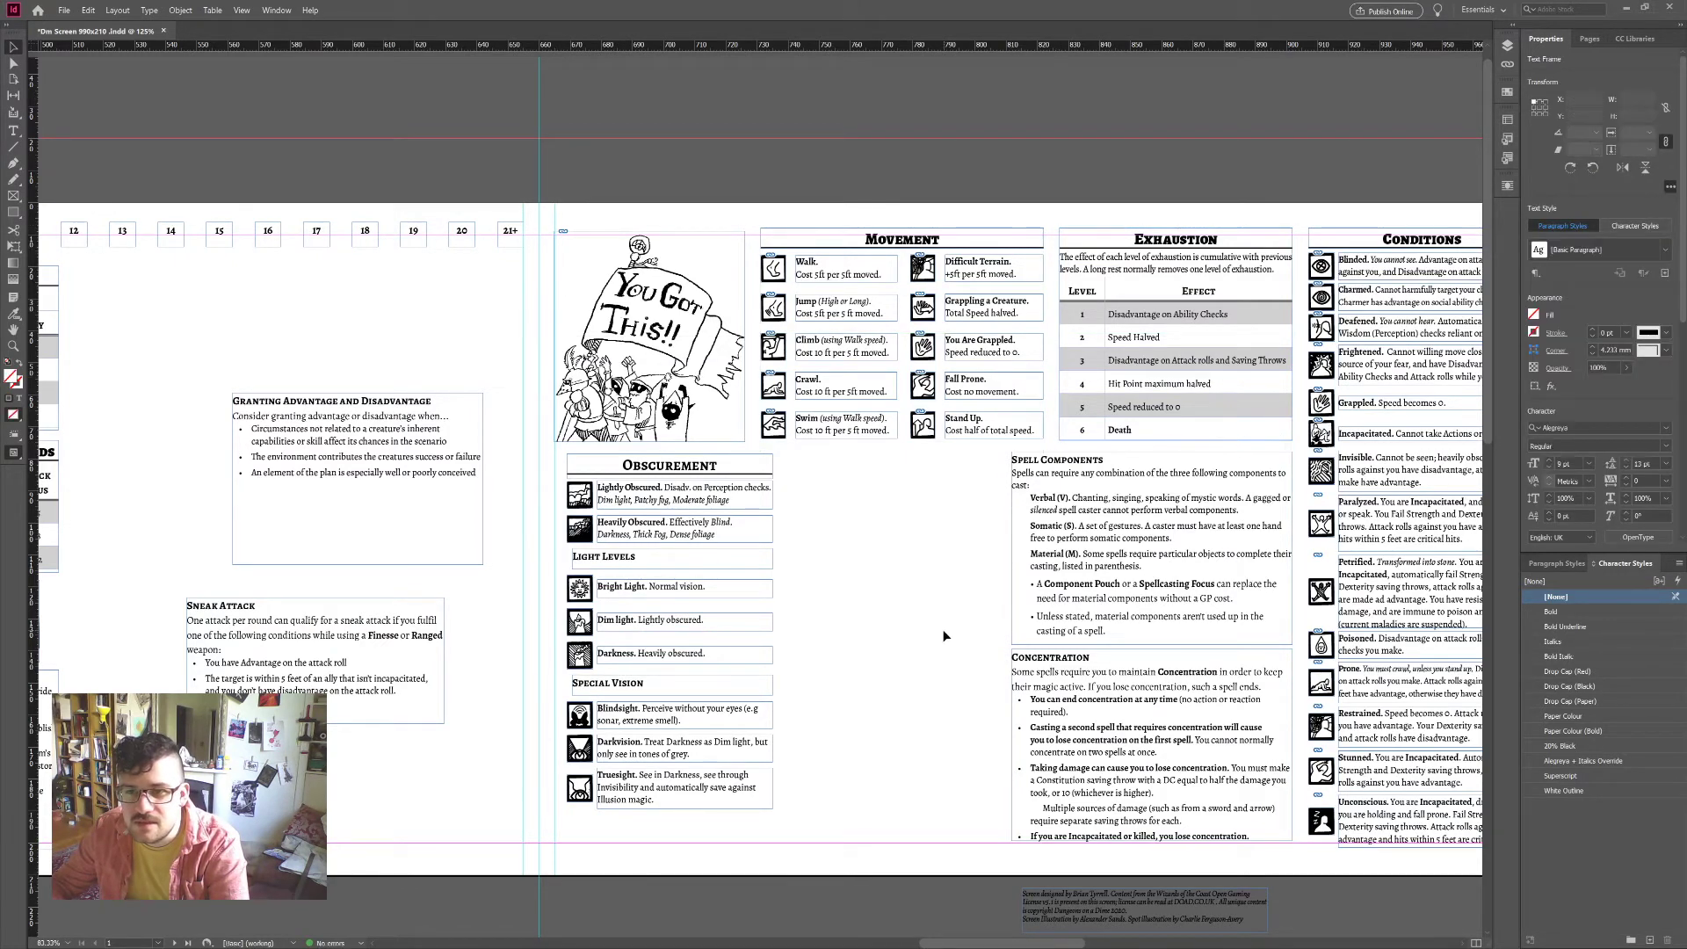
scroll(947, 634, "left", 3)
scroll(946, 634, "down", 2)
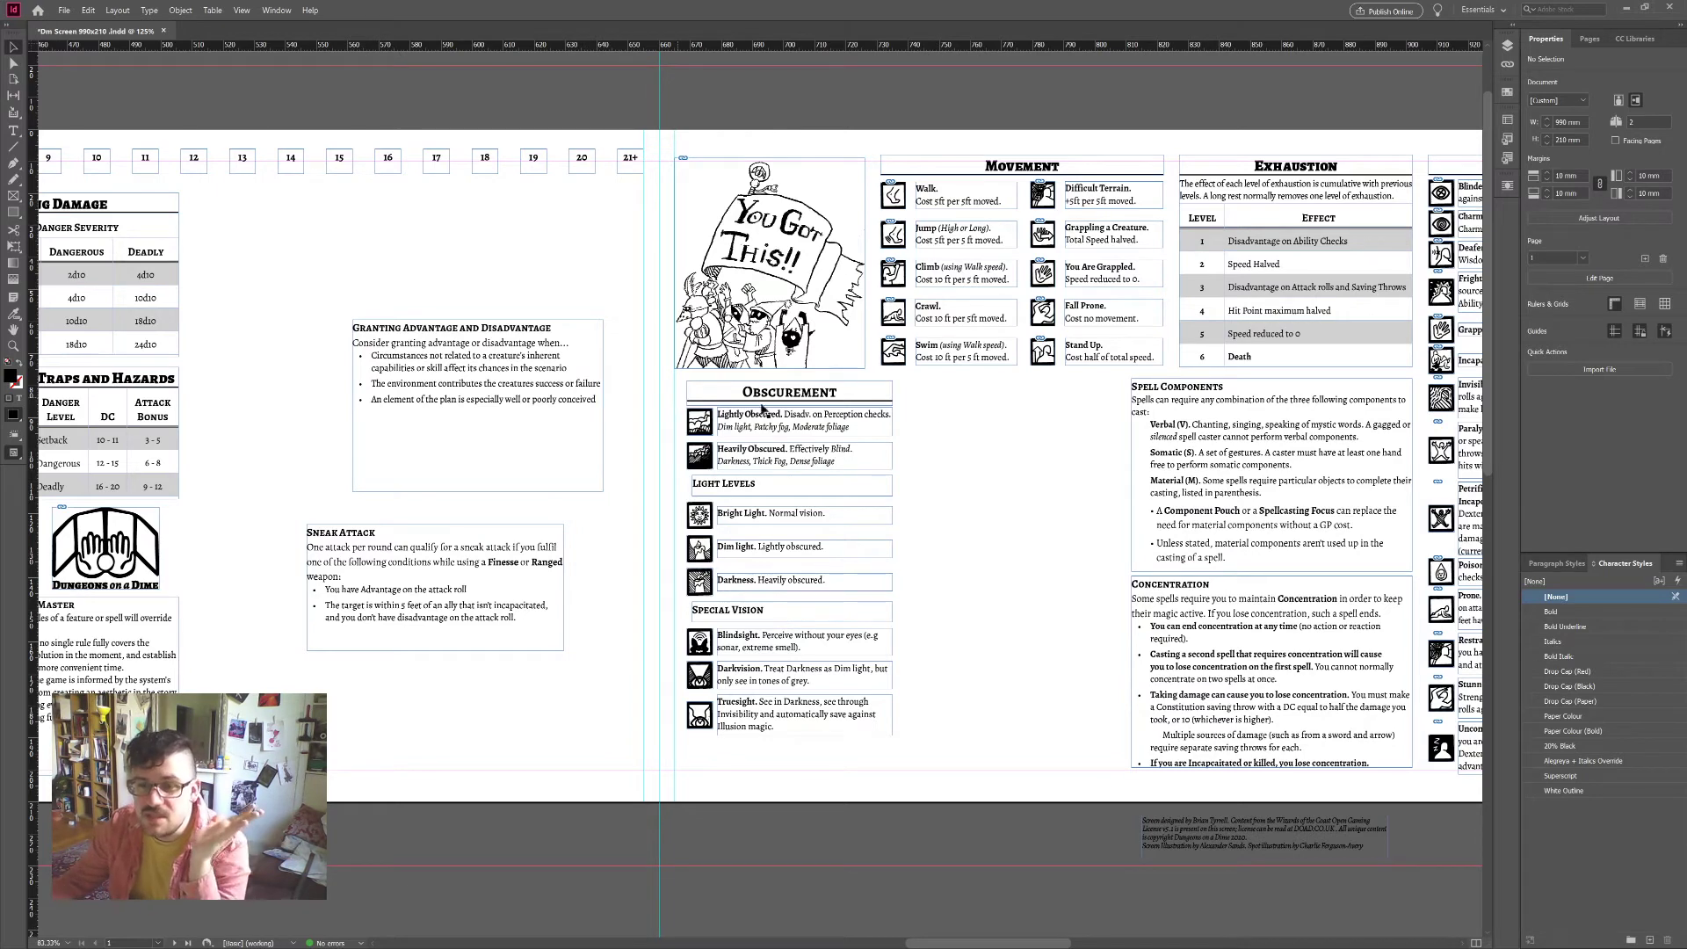
Step: Set the Spell Components intro paragraph's tracking to -20
double_click(1165, 410)
triple_click(1134, 404)
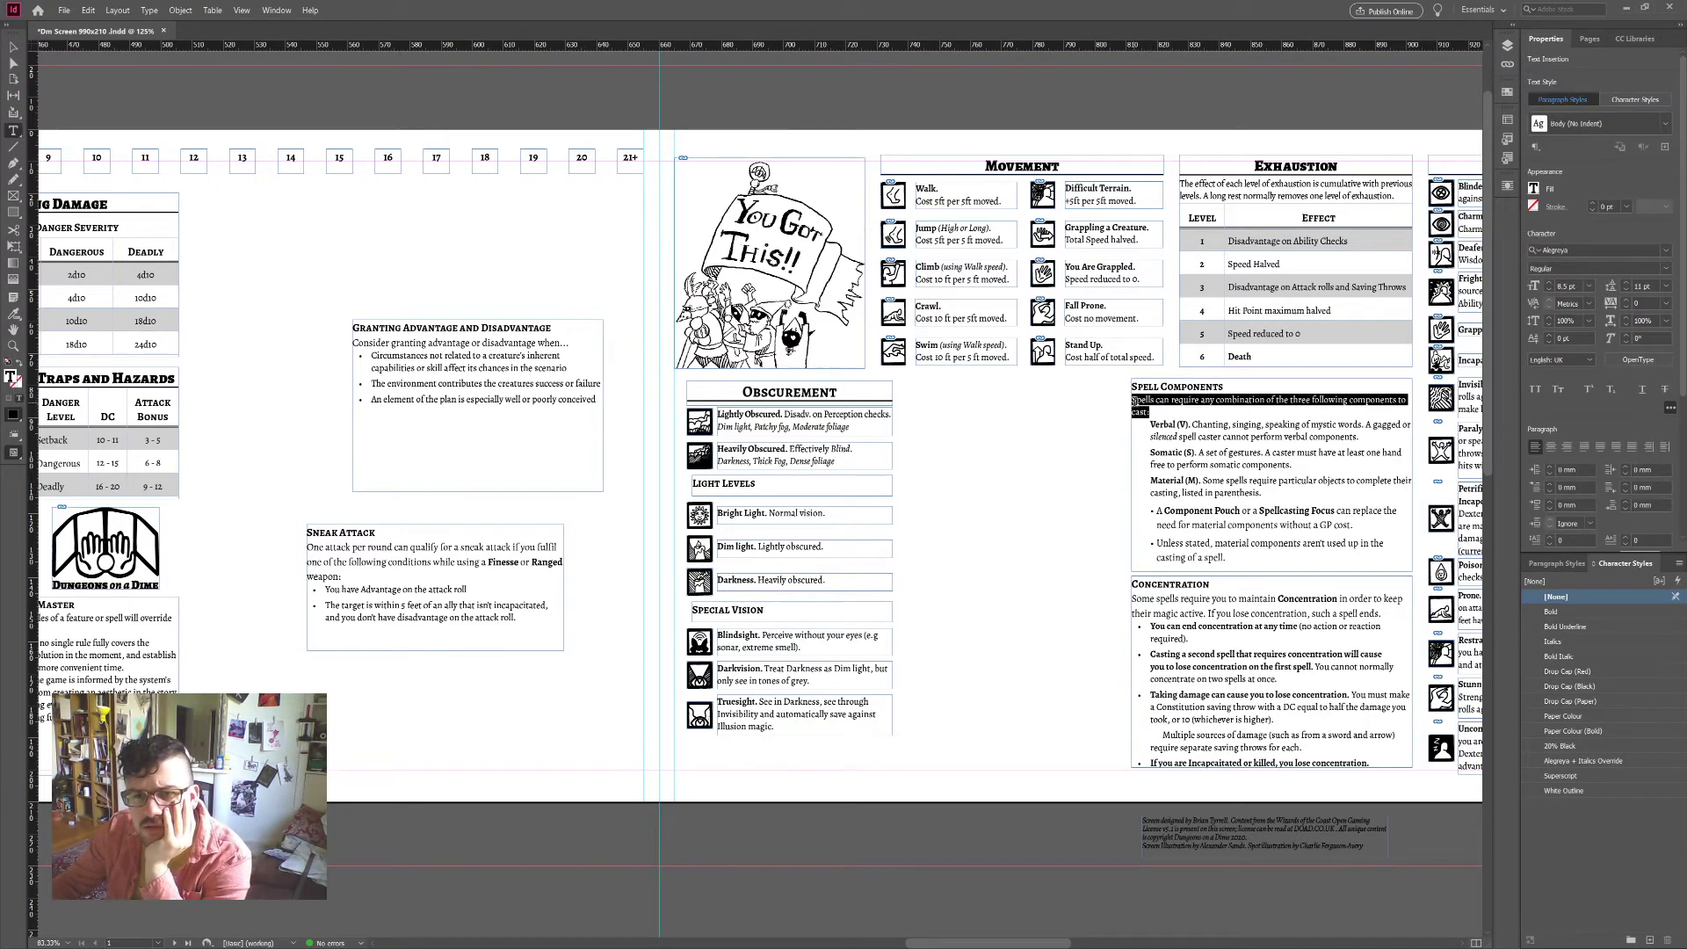
left_click(1622, 306)
left_click(1627, 308)
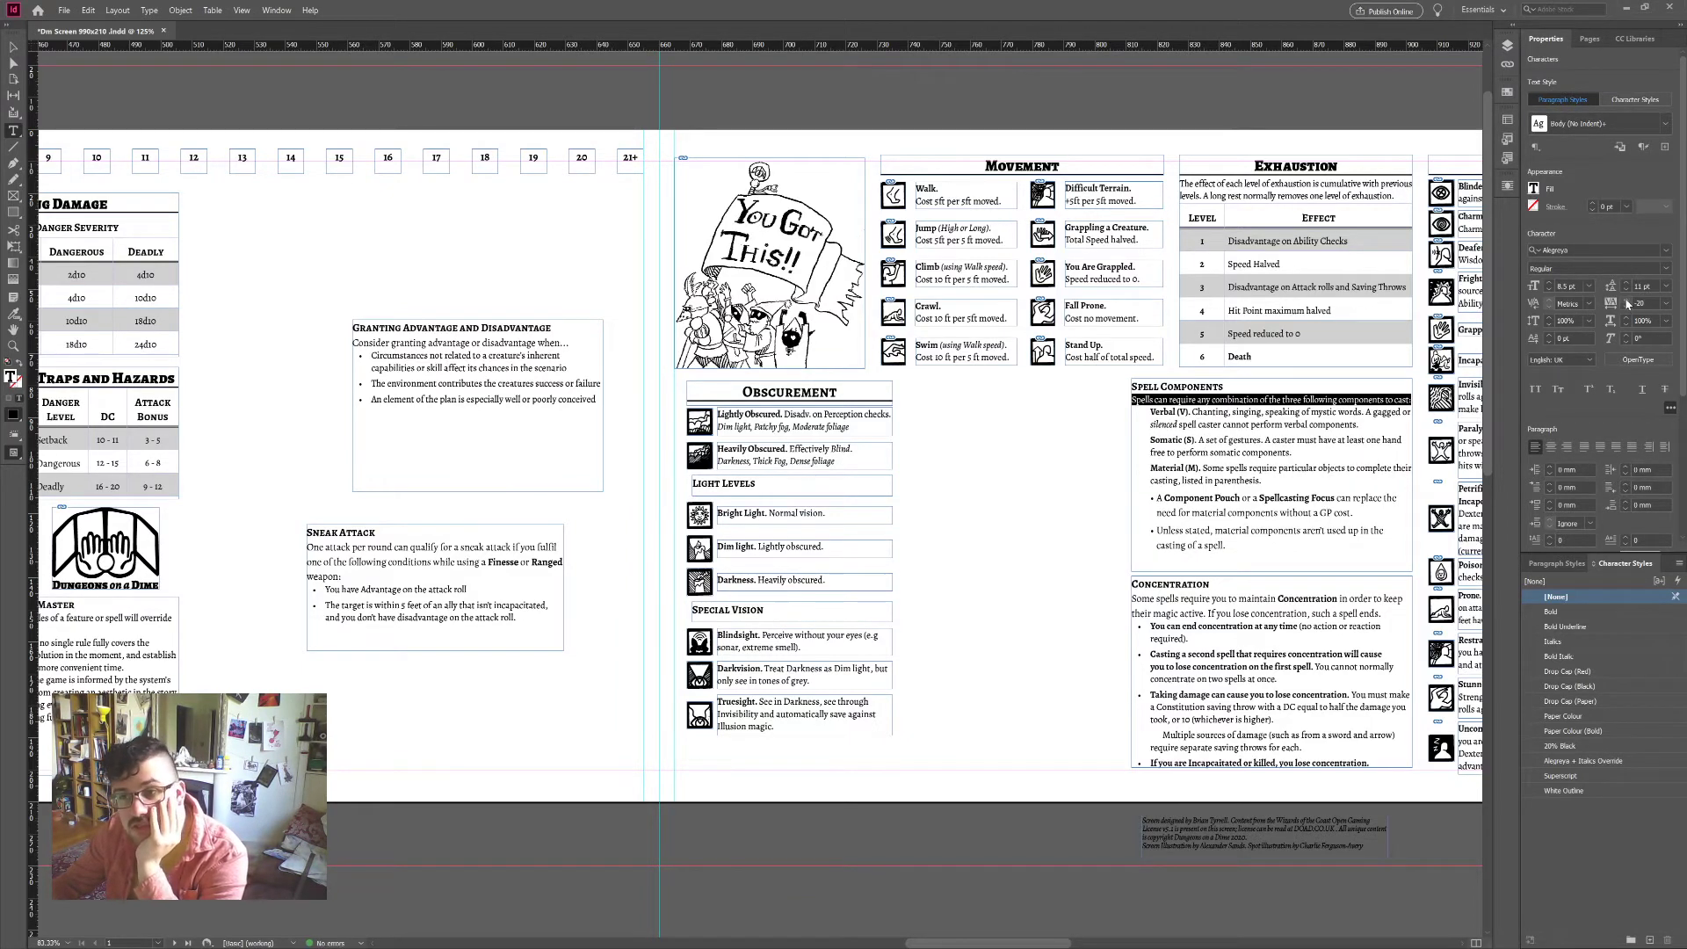
left_click(1628, 303)
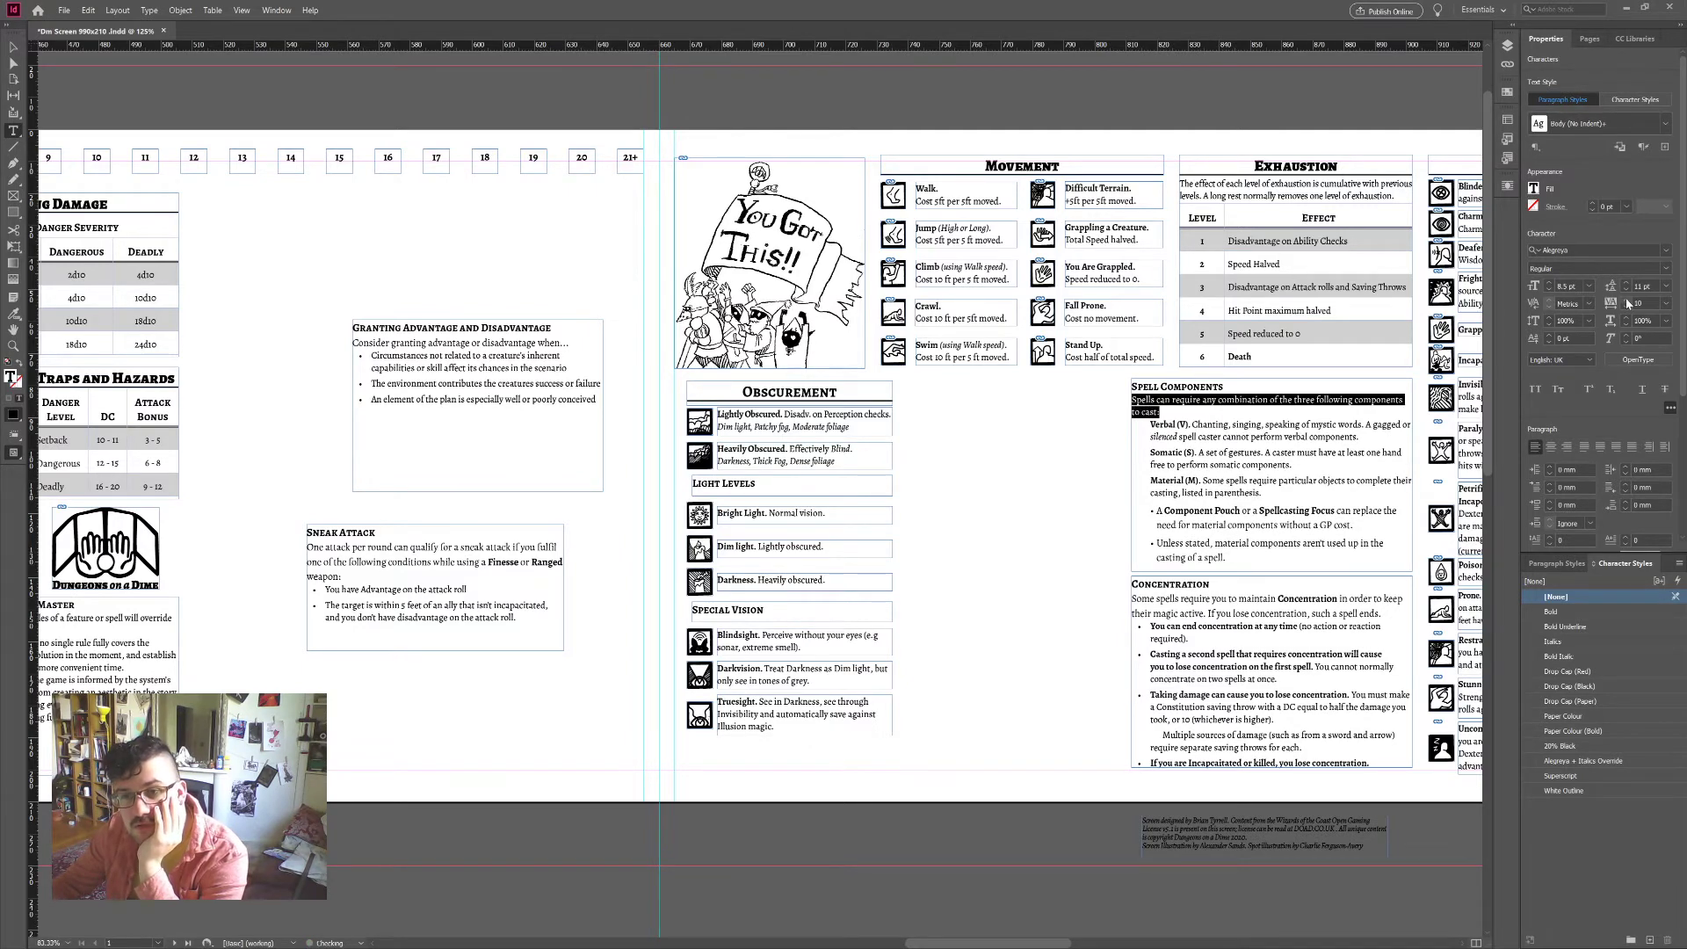
left_click(1628, 304)
left_click(1302, 512)
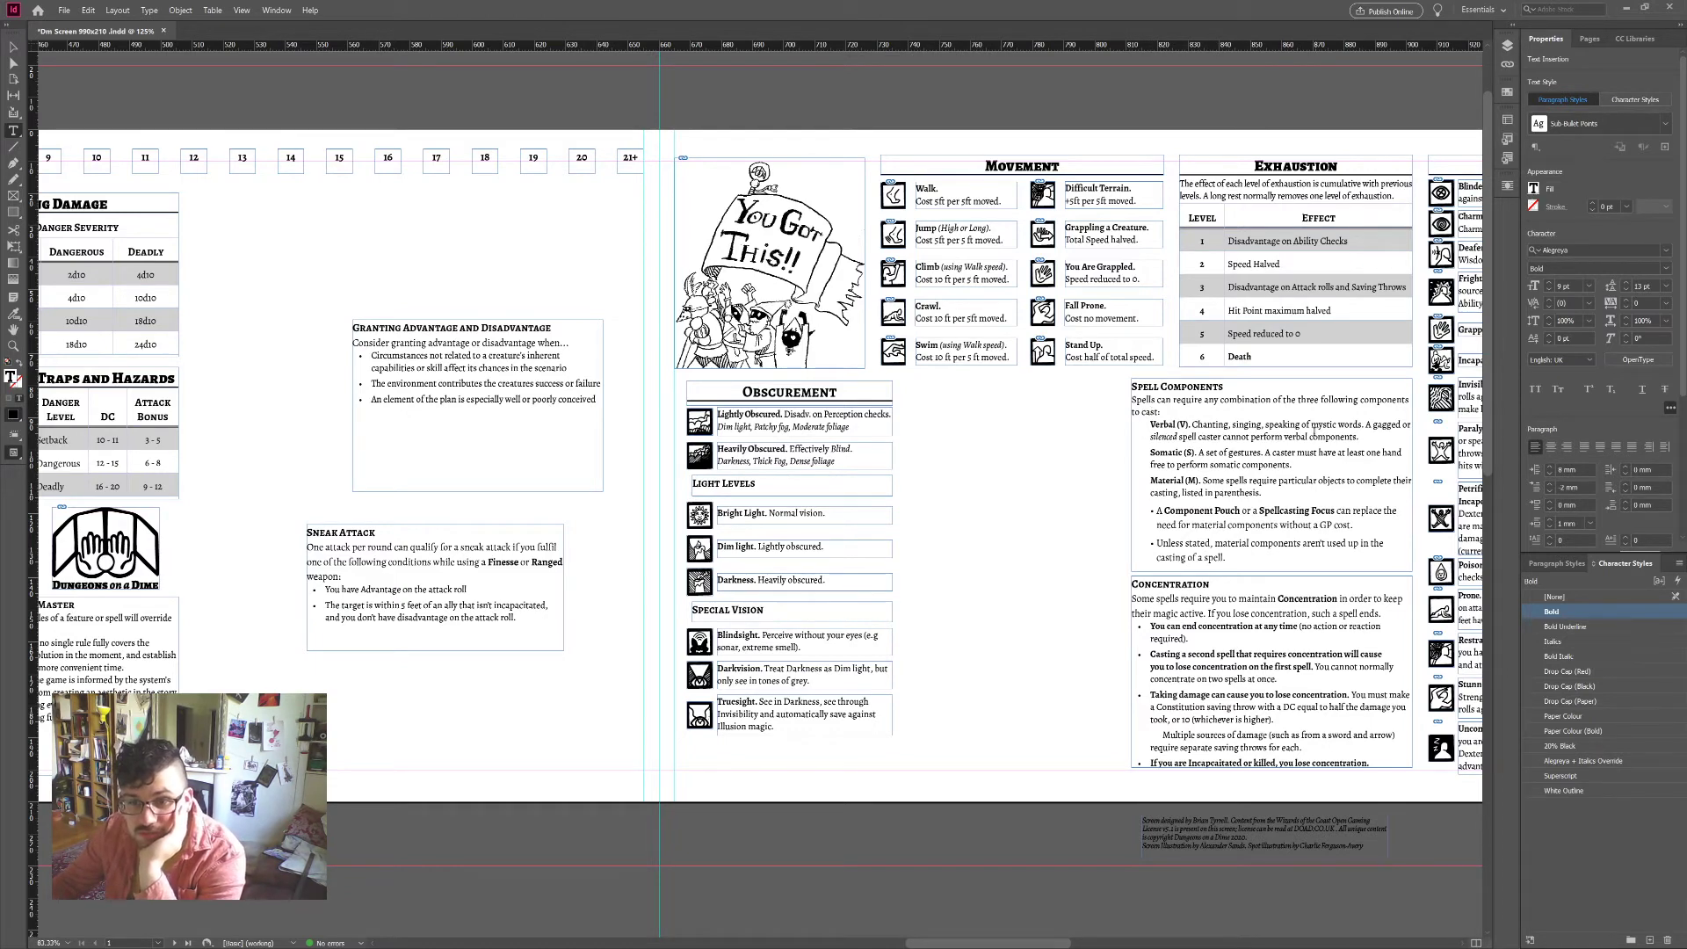
Step: Widen the Spell Components and Concentration boxes slightly leftward to 92.15 mm
left_click_drag(1158, 412, 1110, 394)
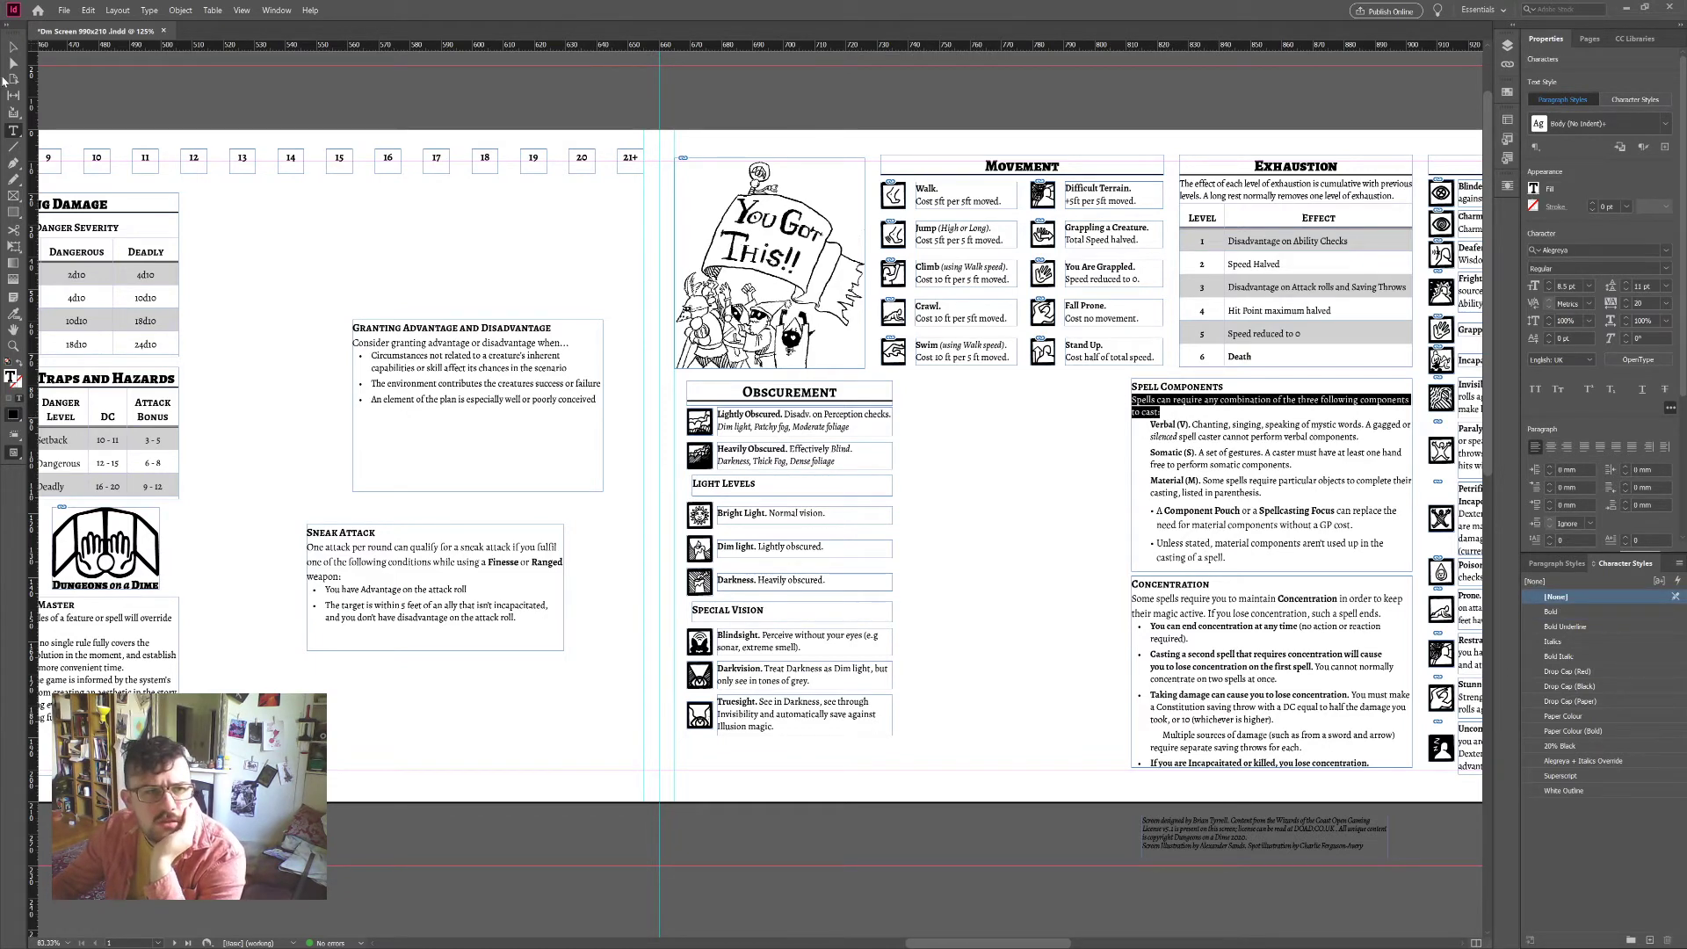
key("Escape")
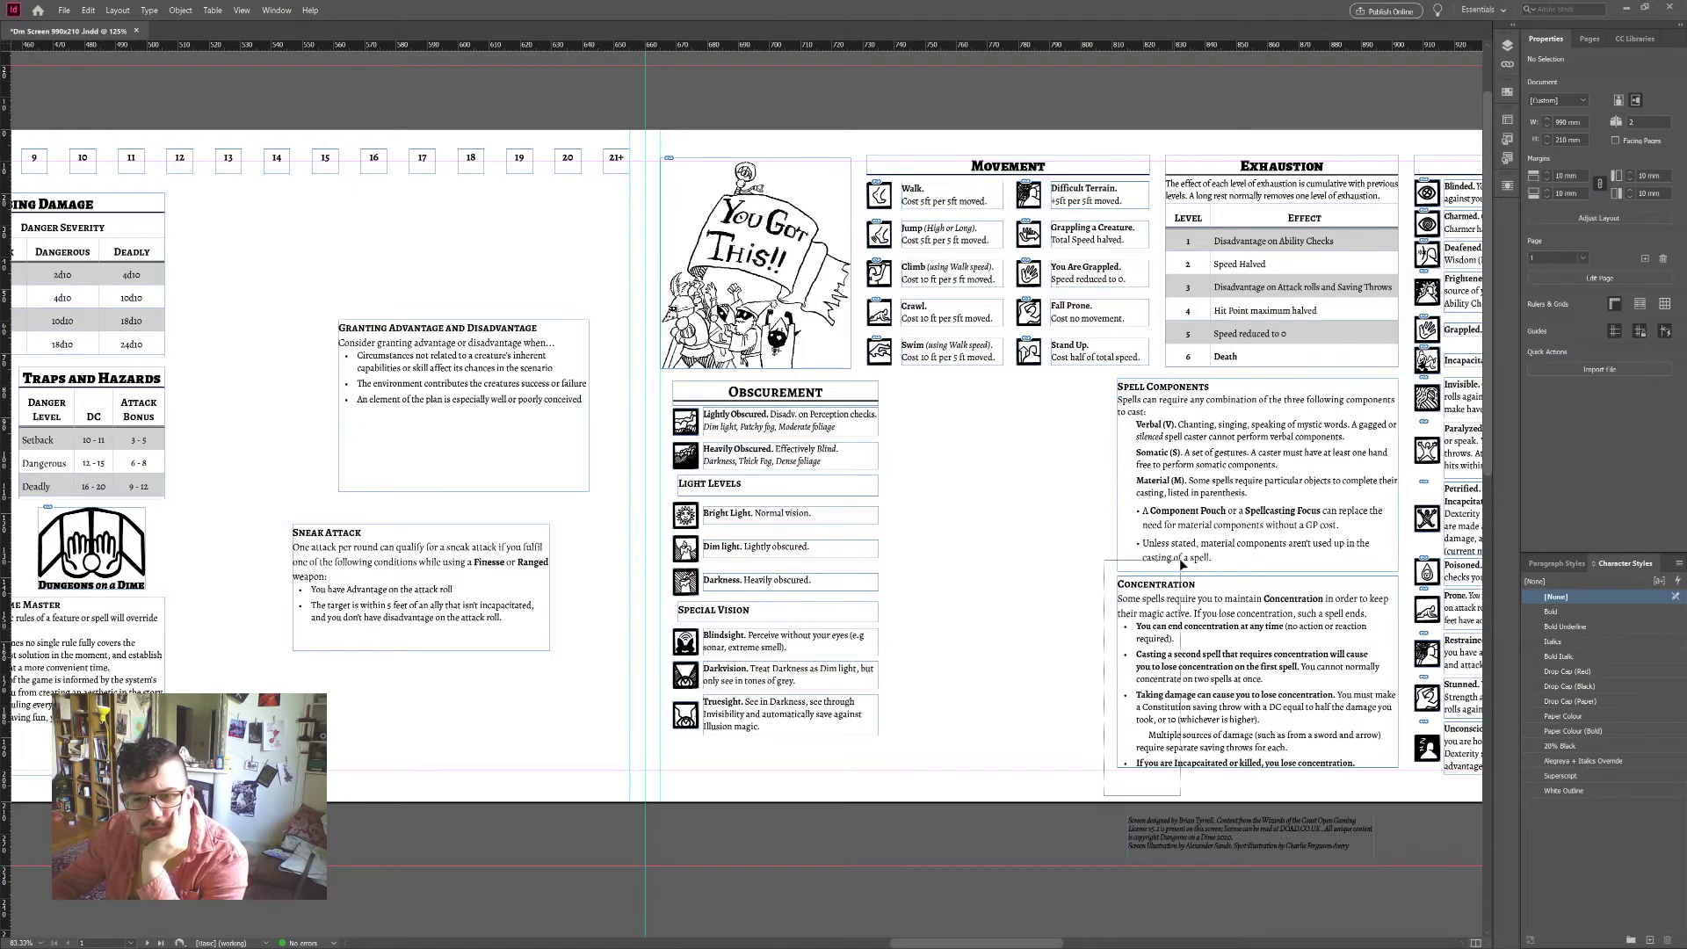
left_click(1120, 573, "shift")
left_click_drag(1118, 573, 1112, 573)
Step: Tighten the intro sentence's tracking until it fits one line ending 'to cast:'
double_click(1138, 411)
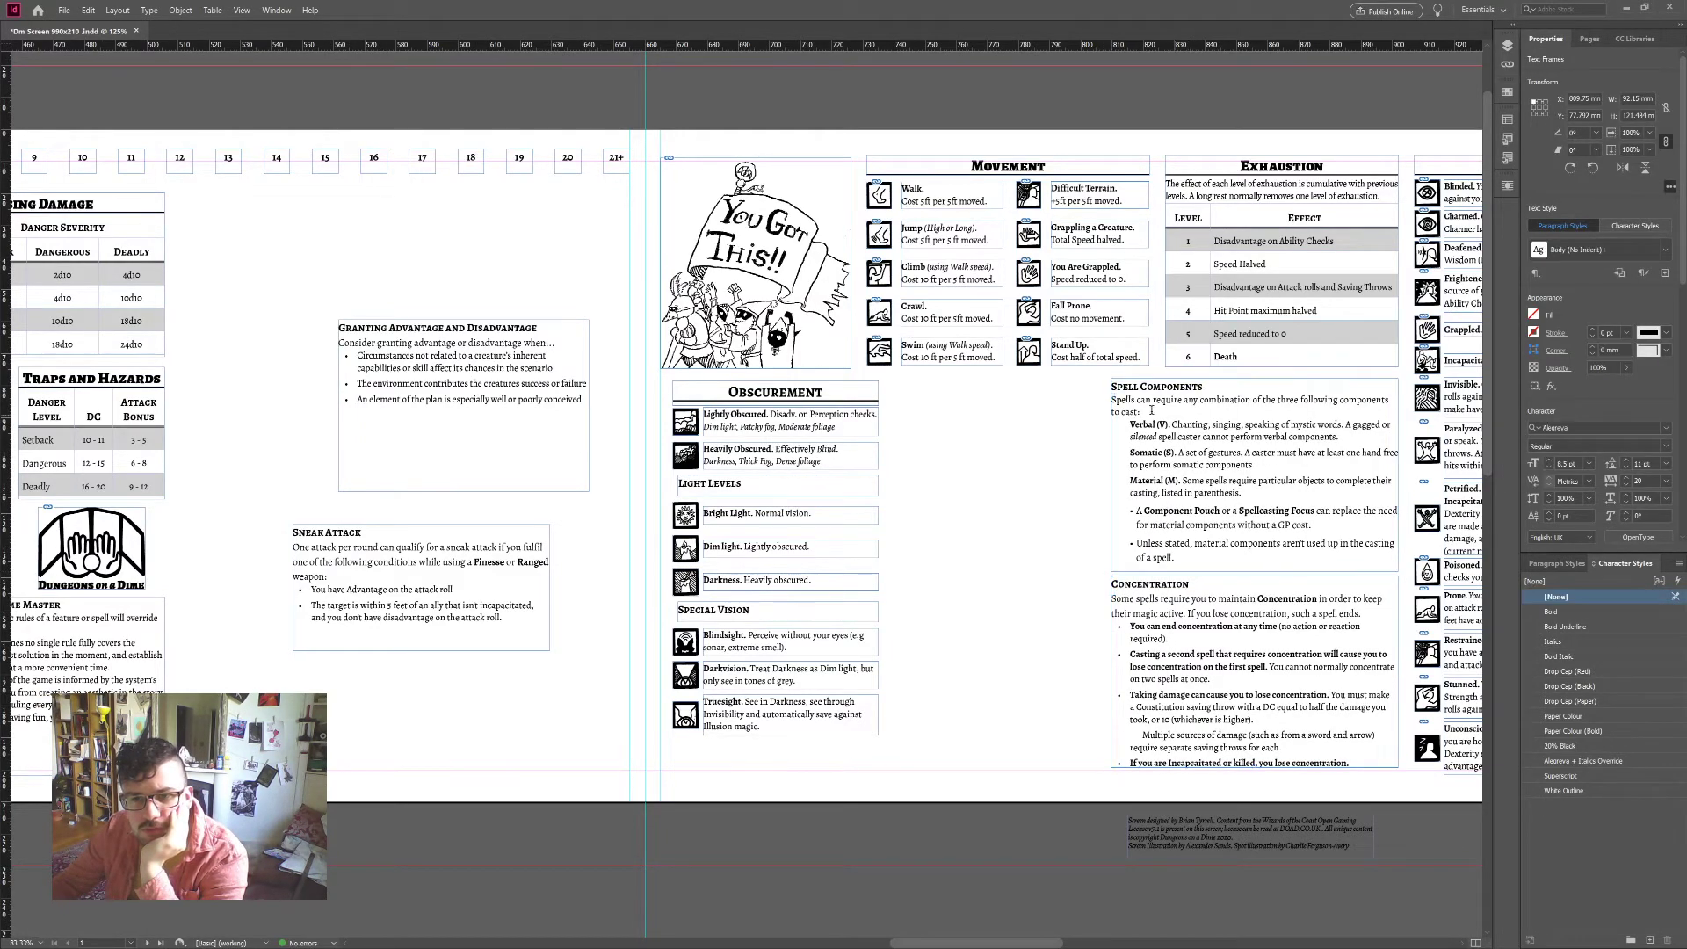
left_click_drag(1139, 411, 1104, 399)
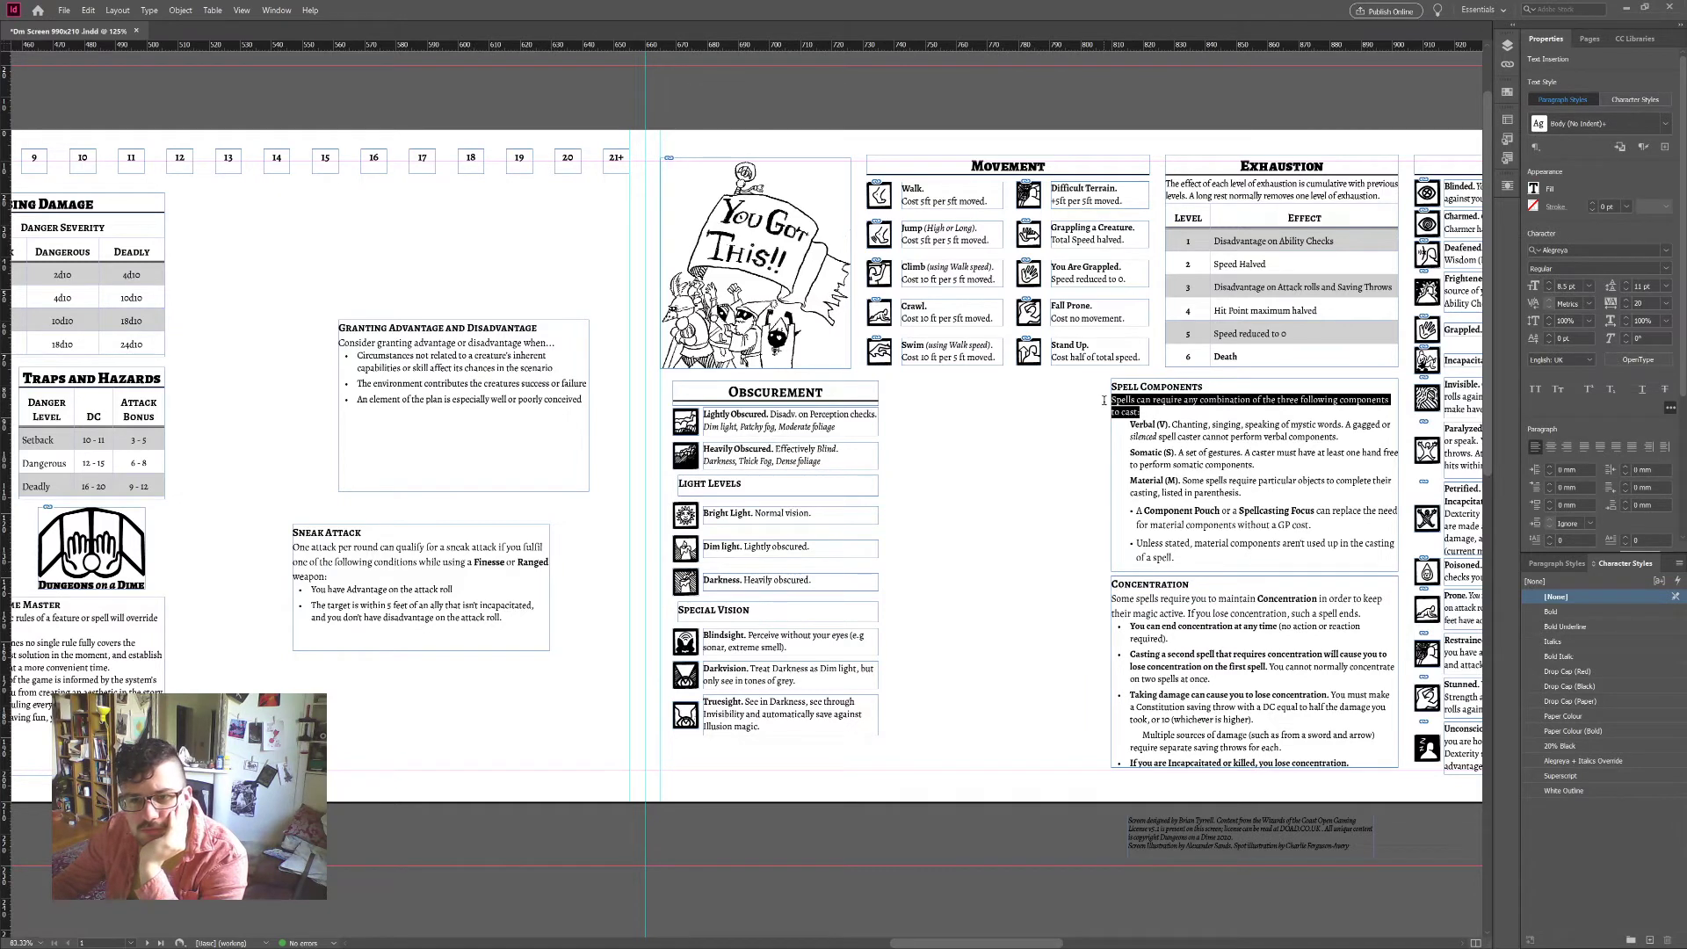
left_click(1628, 307)
left_click(1628, 307)
left_click(1629, 307)
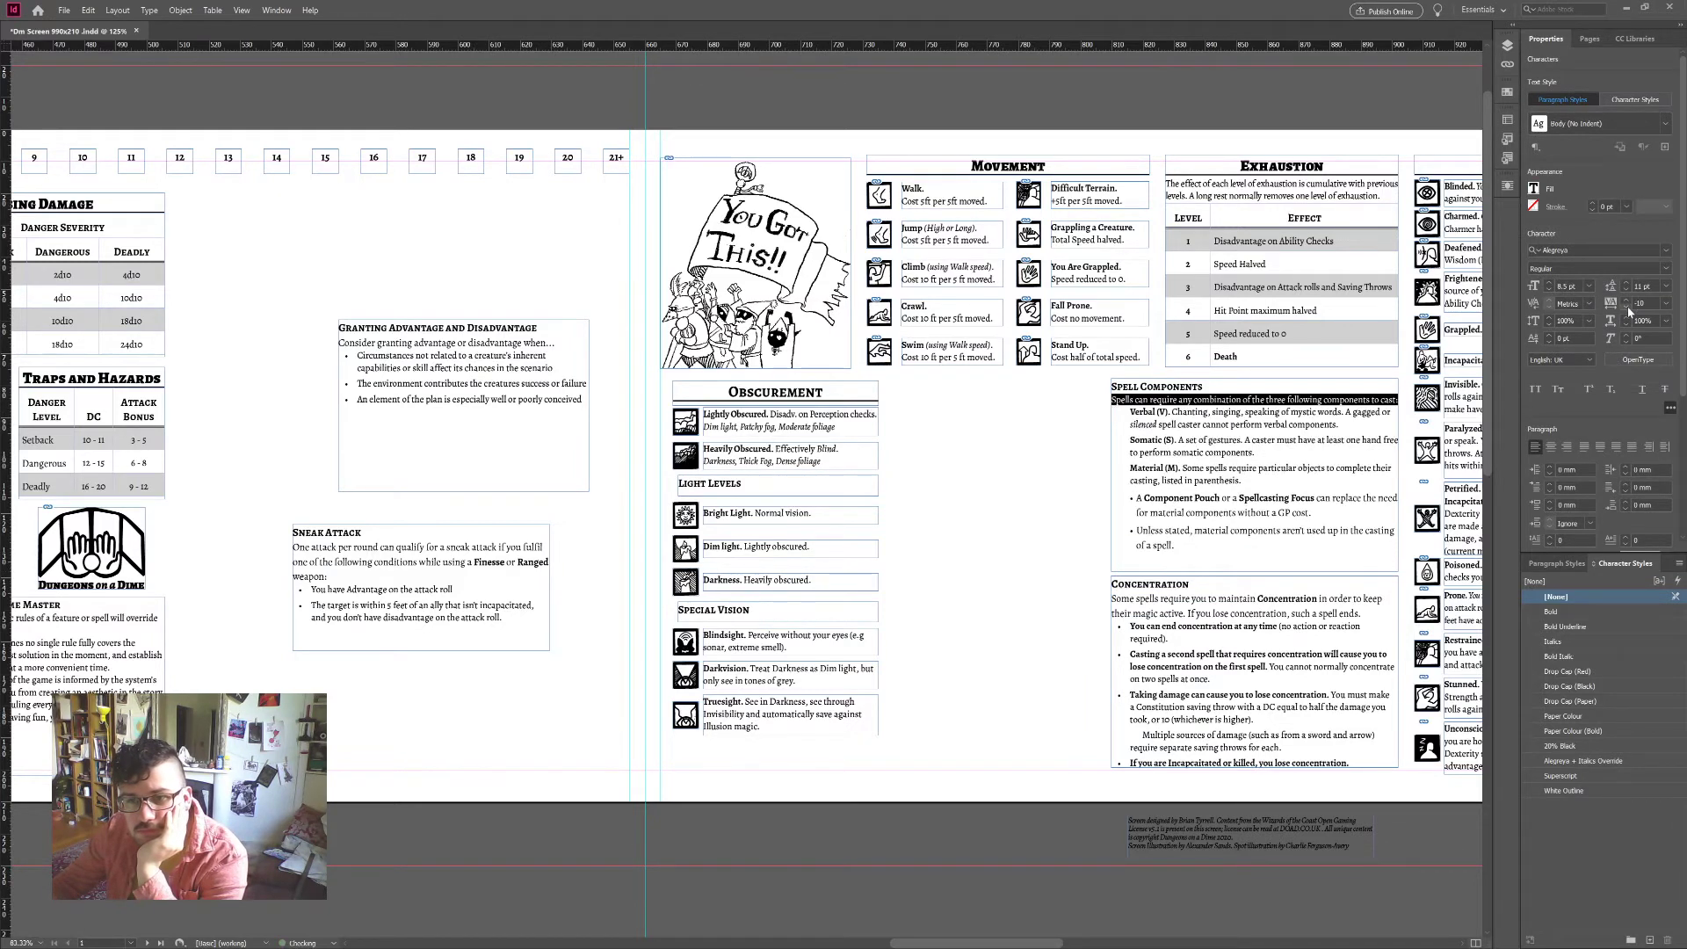
left_click(1248, 404)
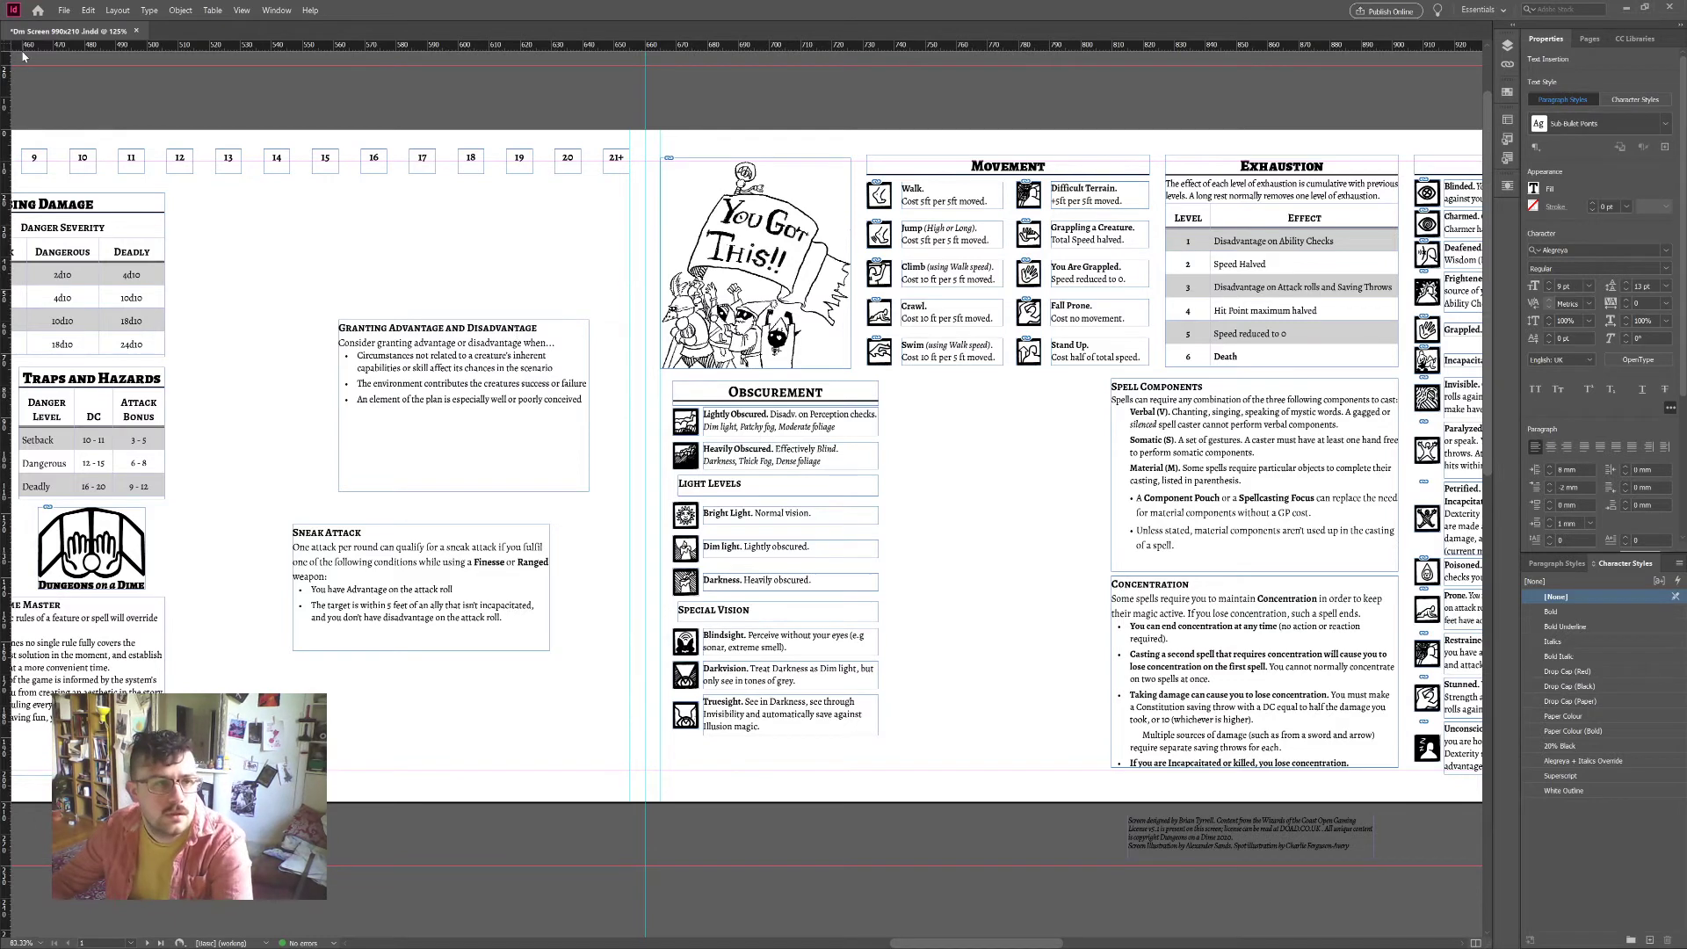
key("Escape")
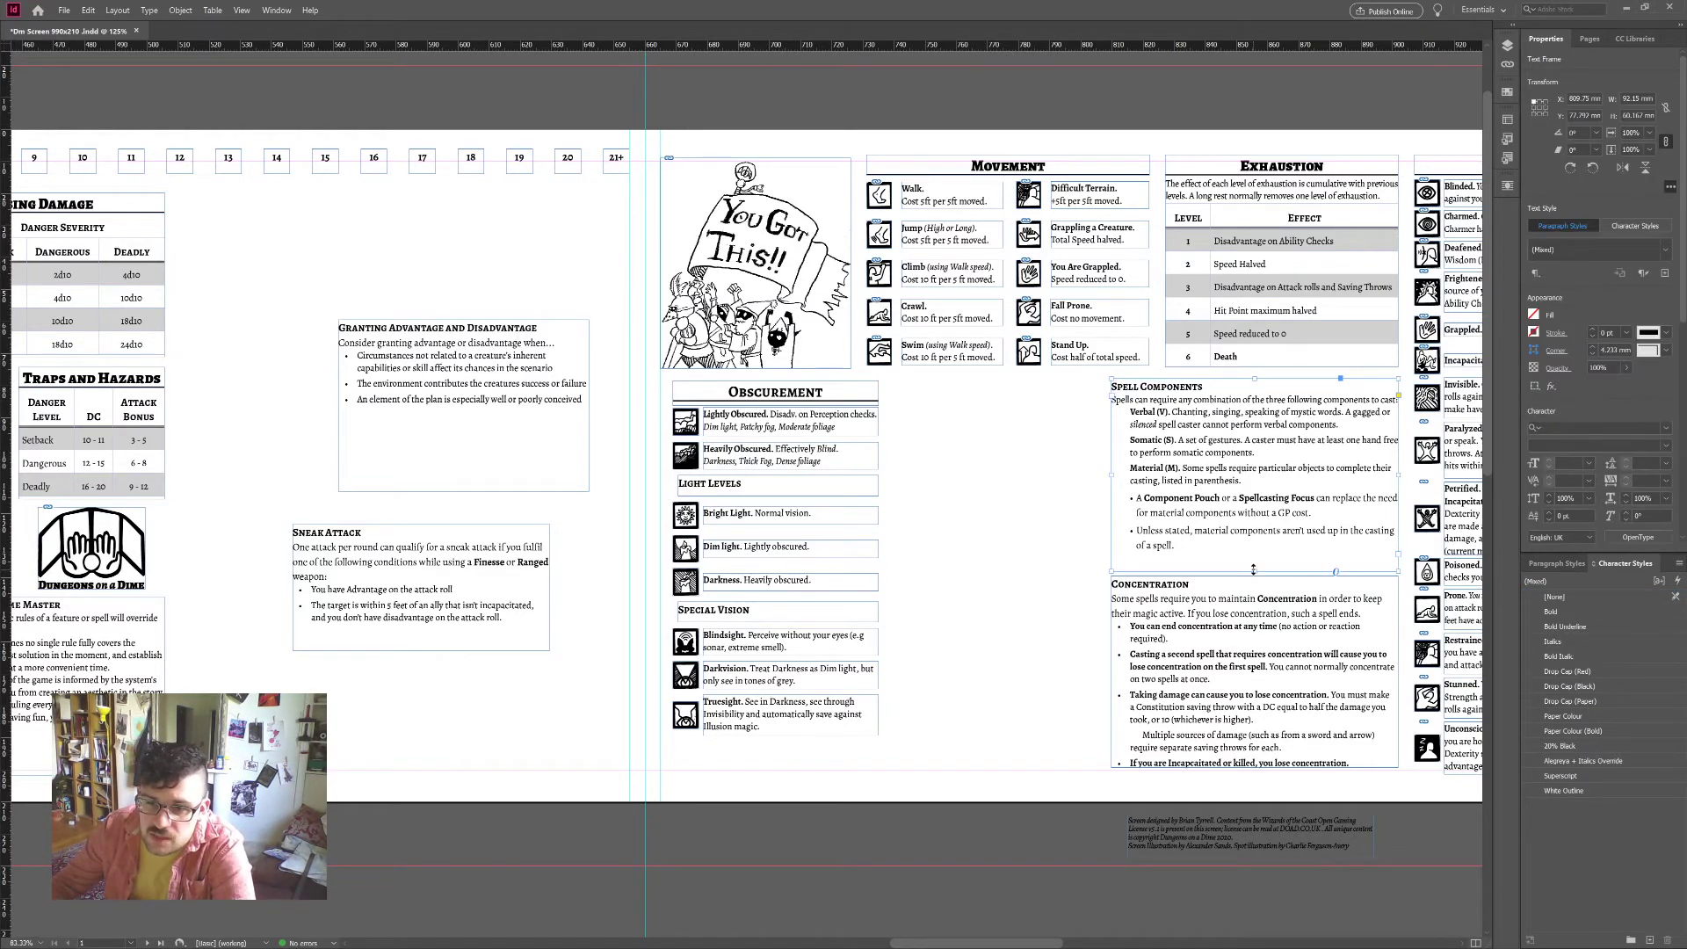
left_click_drag(1254, 570, 1254, 557)
scroll(1083, 840, "right", 3)
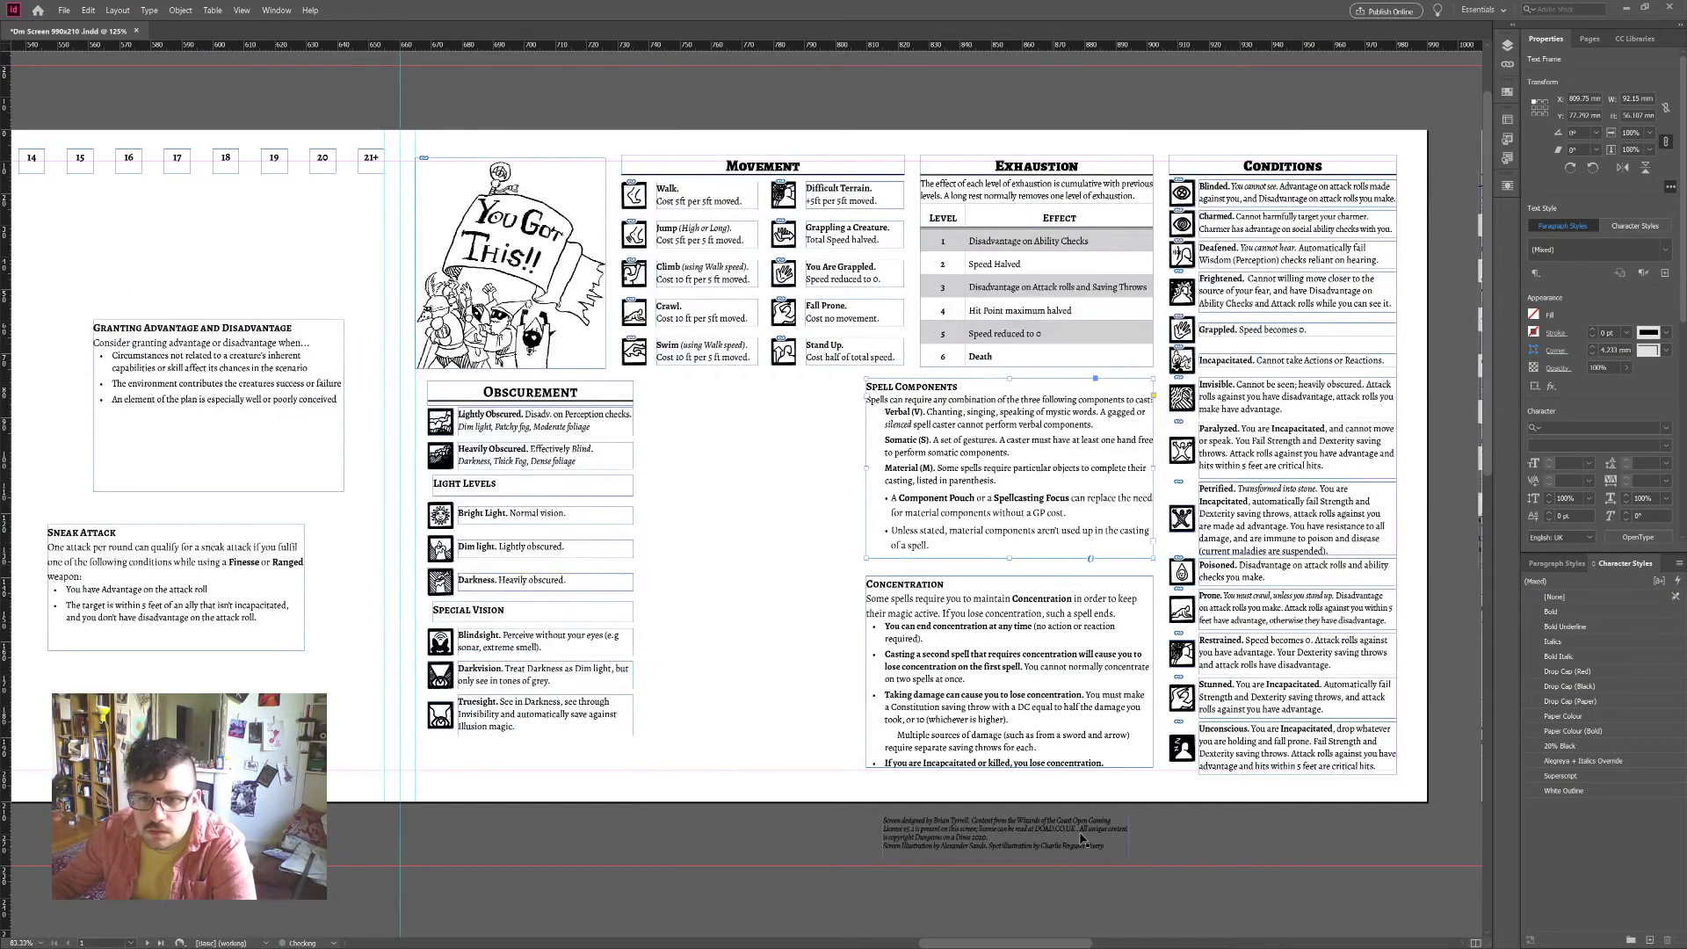
left_click_drag(1127, 471, 1128, 476)
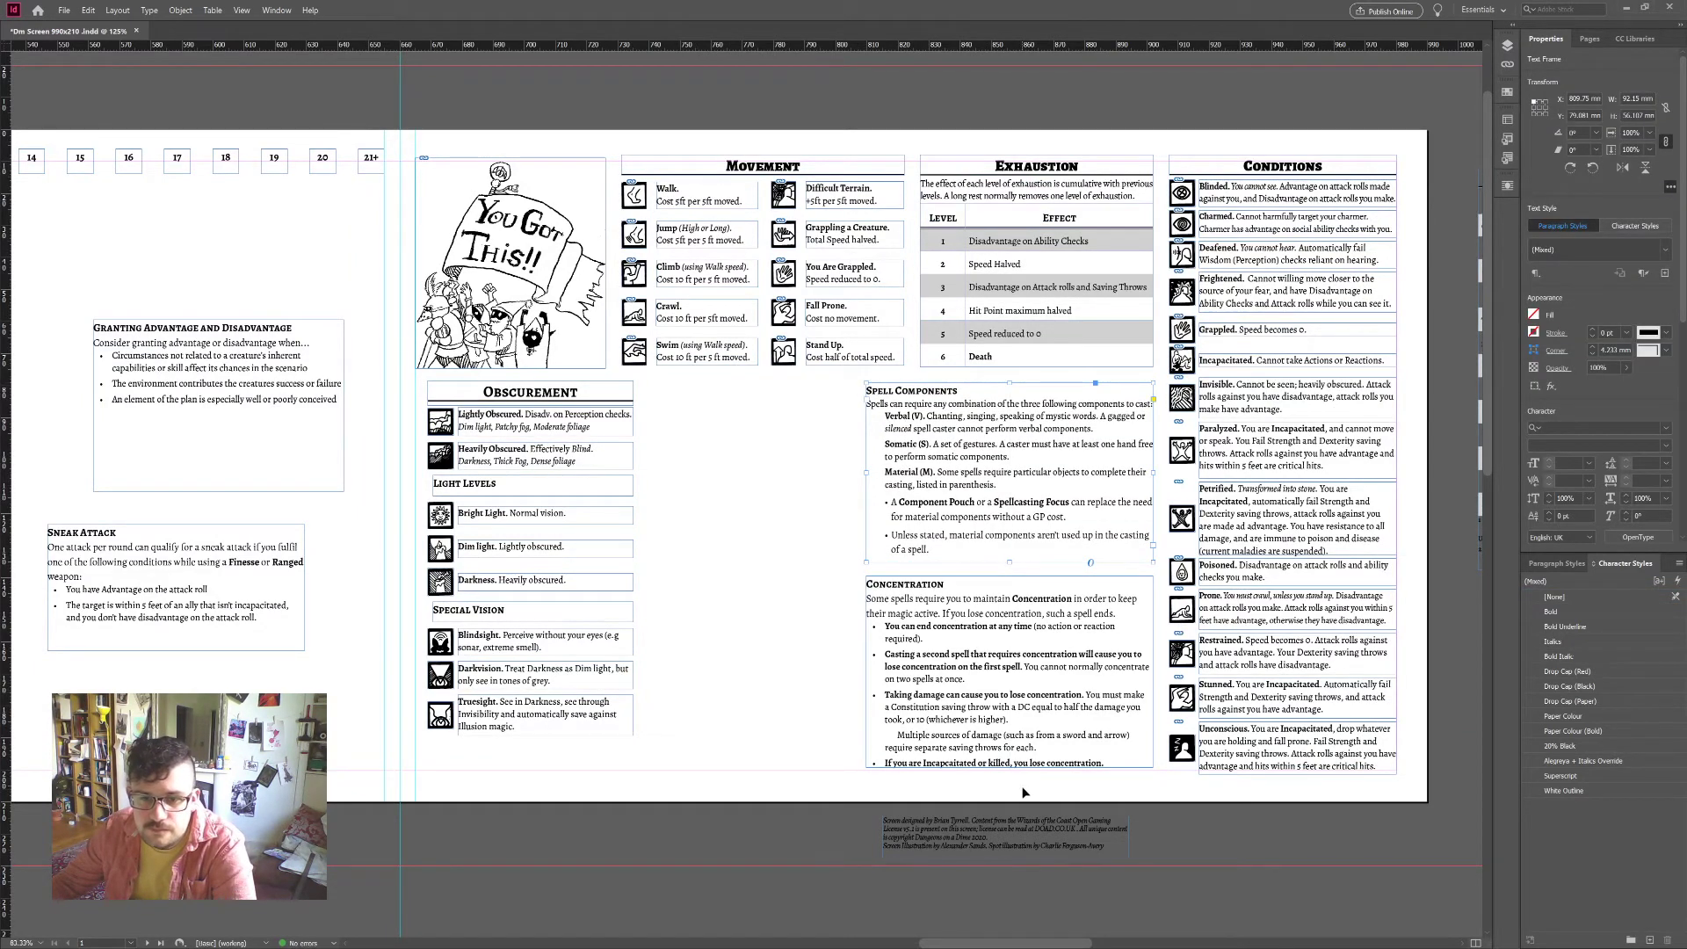
left_click_drag(1024, 791, 998, 342)
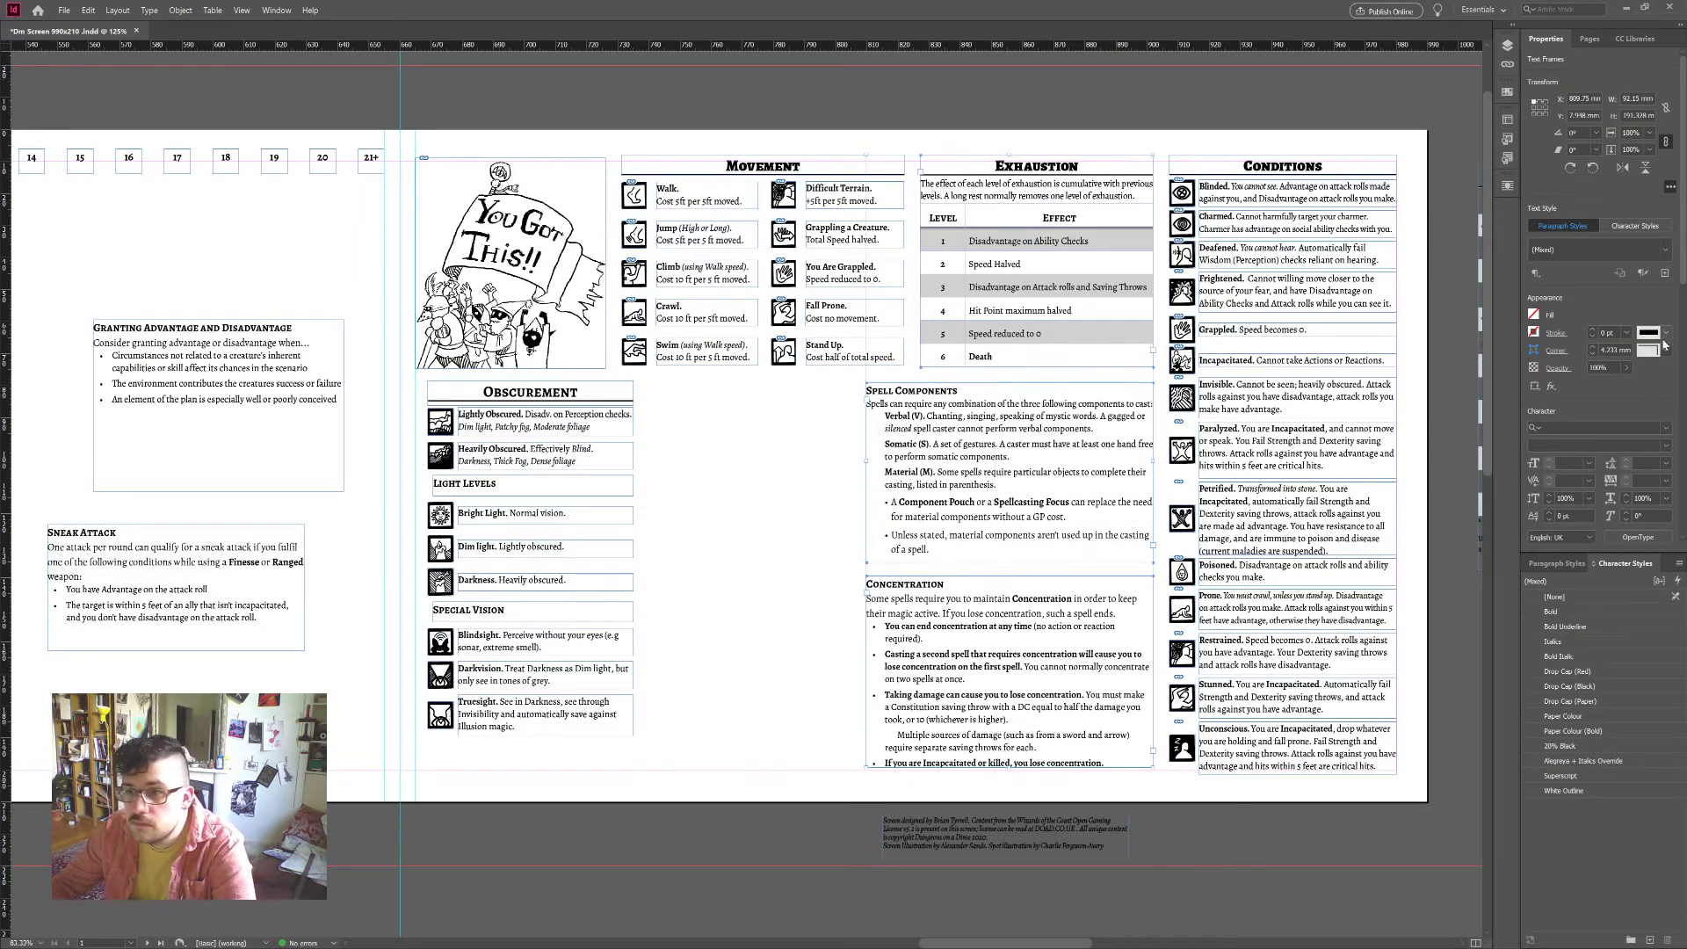
scroll(1683, 391, "down", 7)
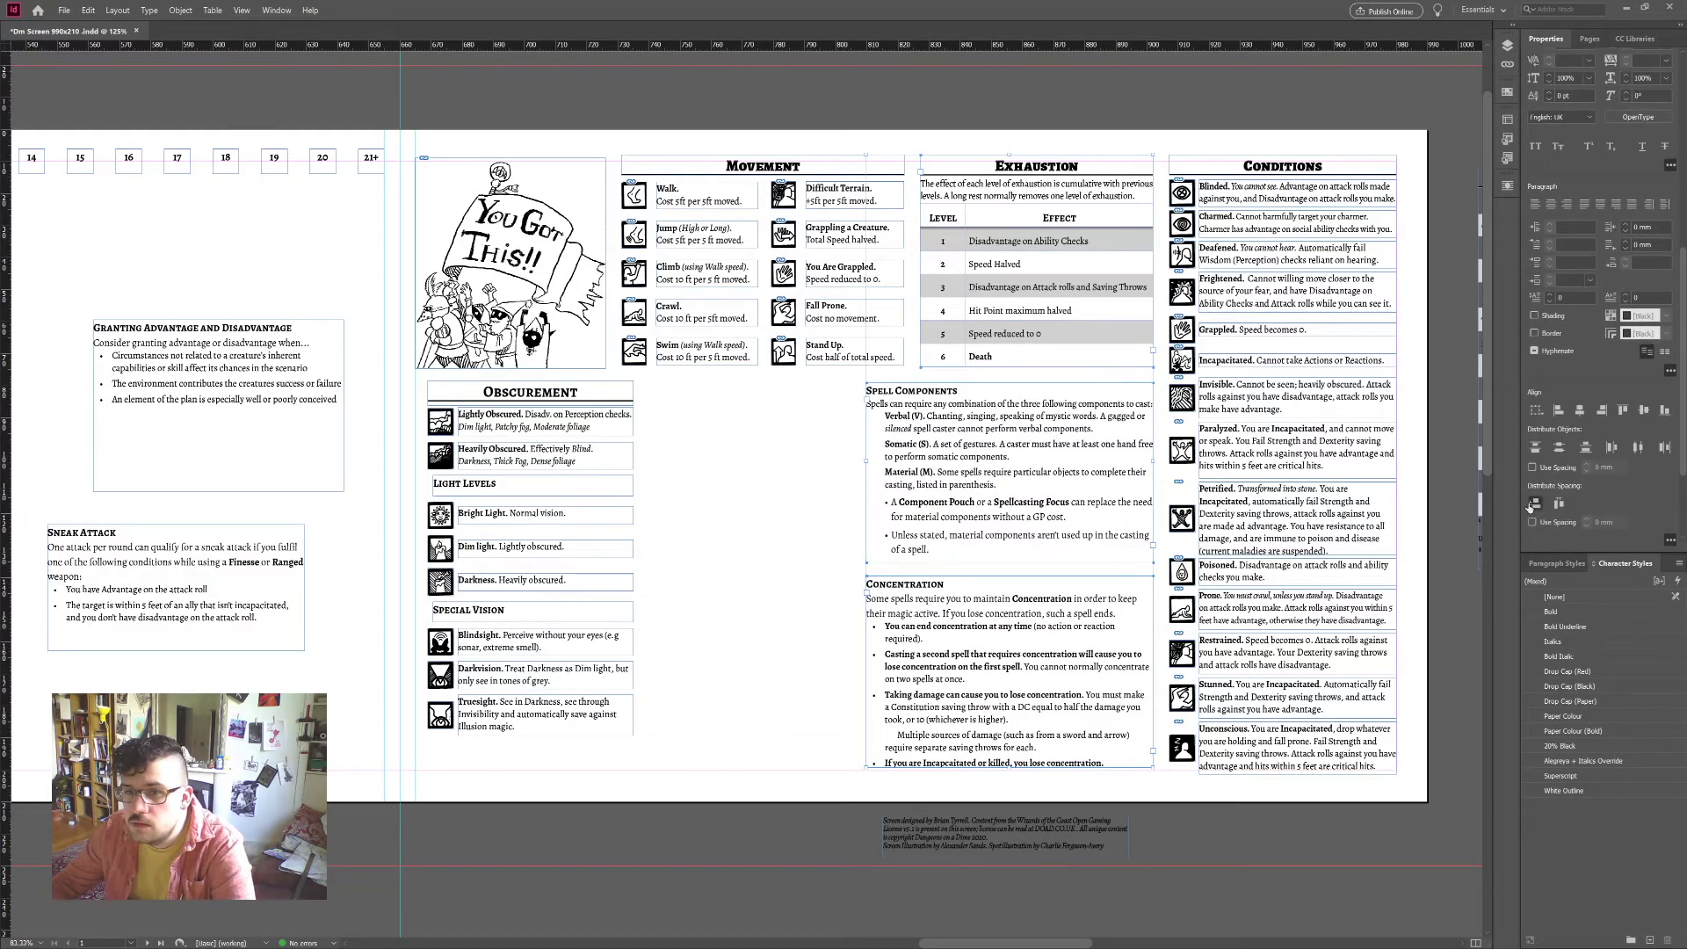
left_click(743, 549)
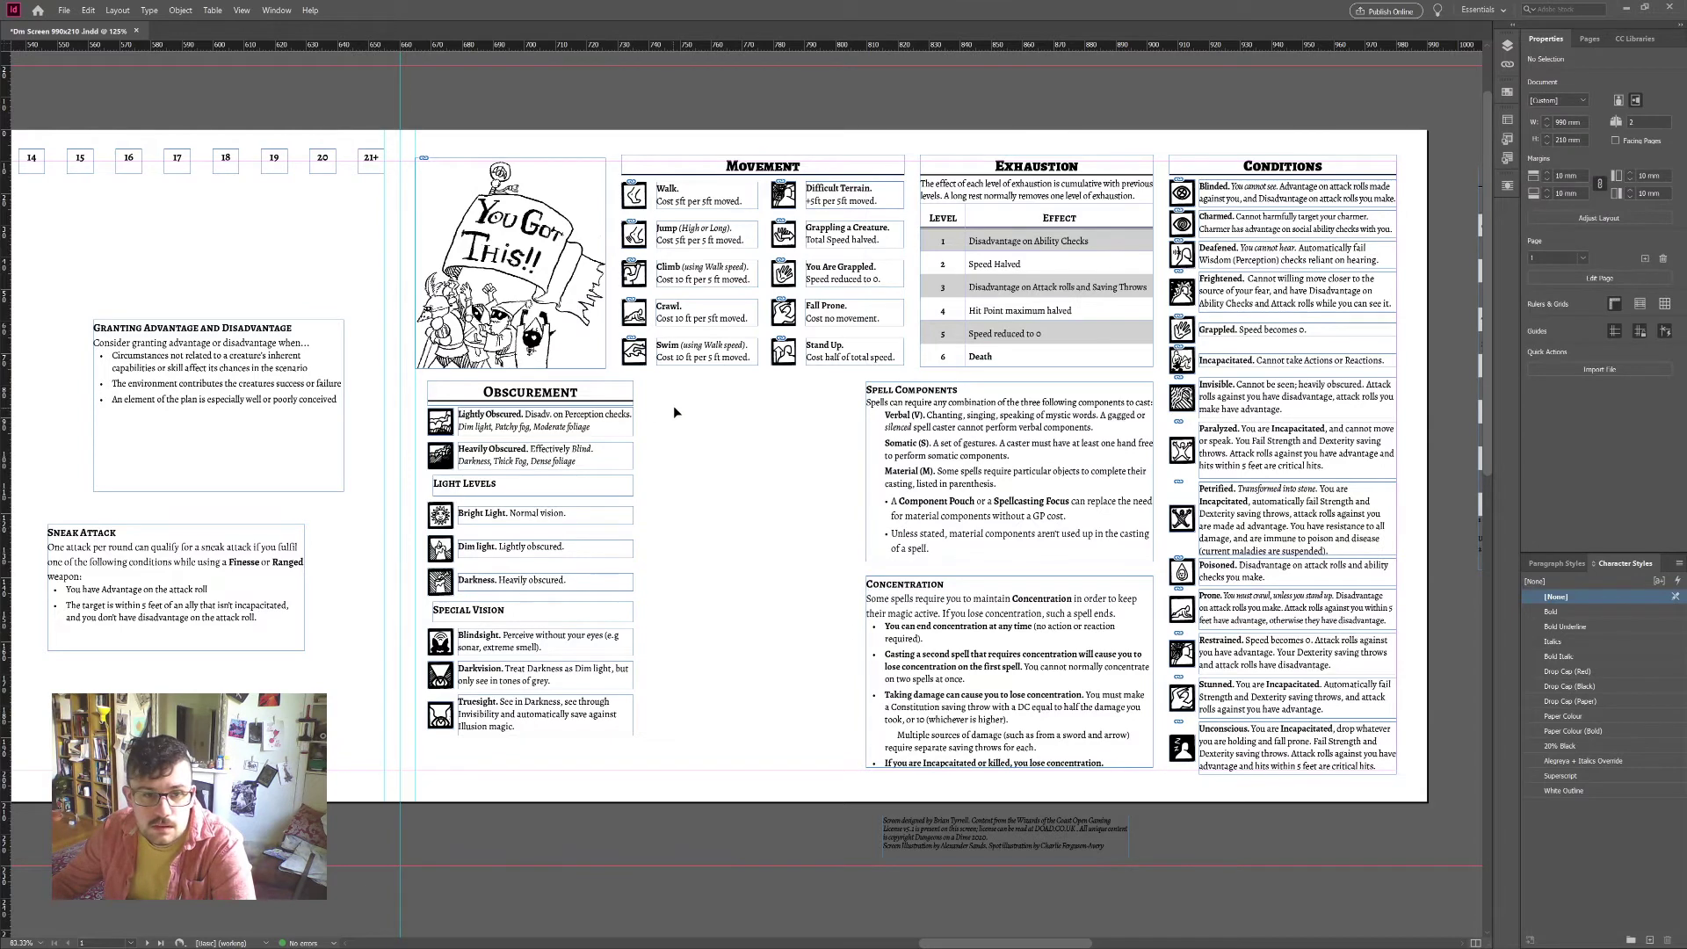
scroll(703, 544, "left", 3)
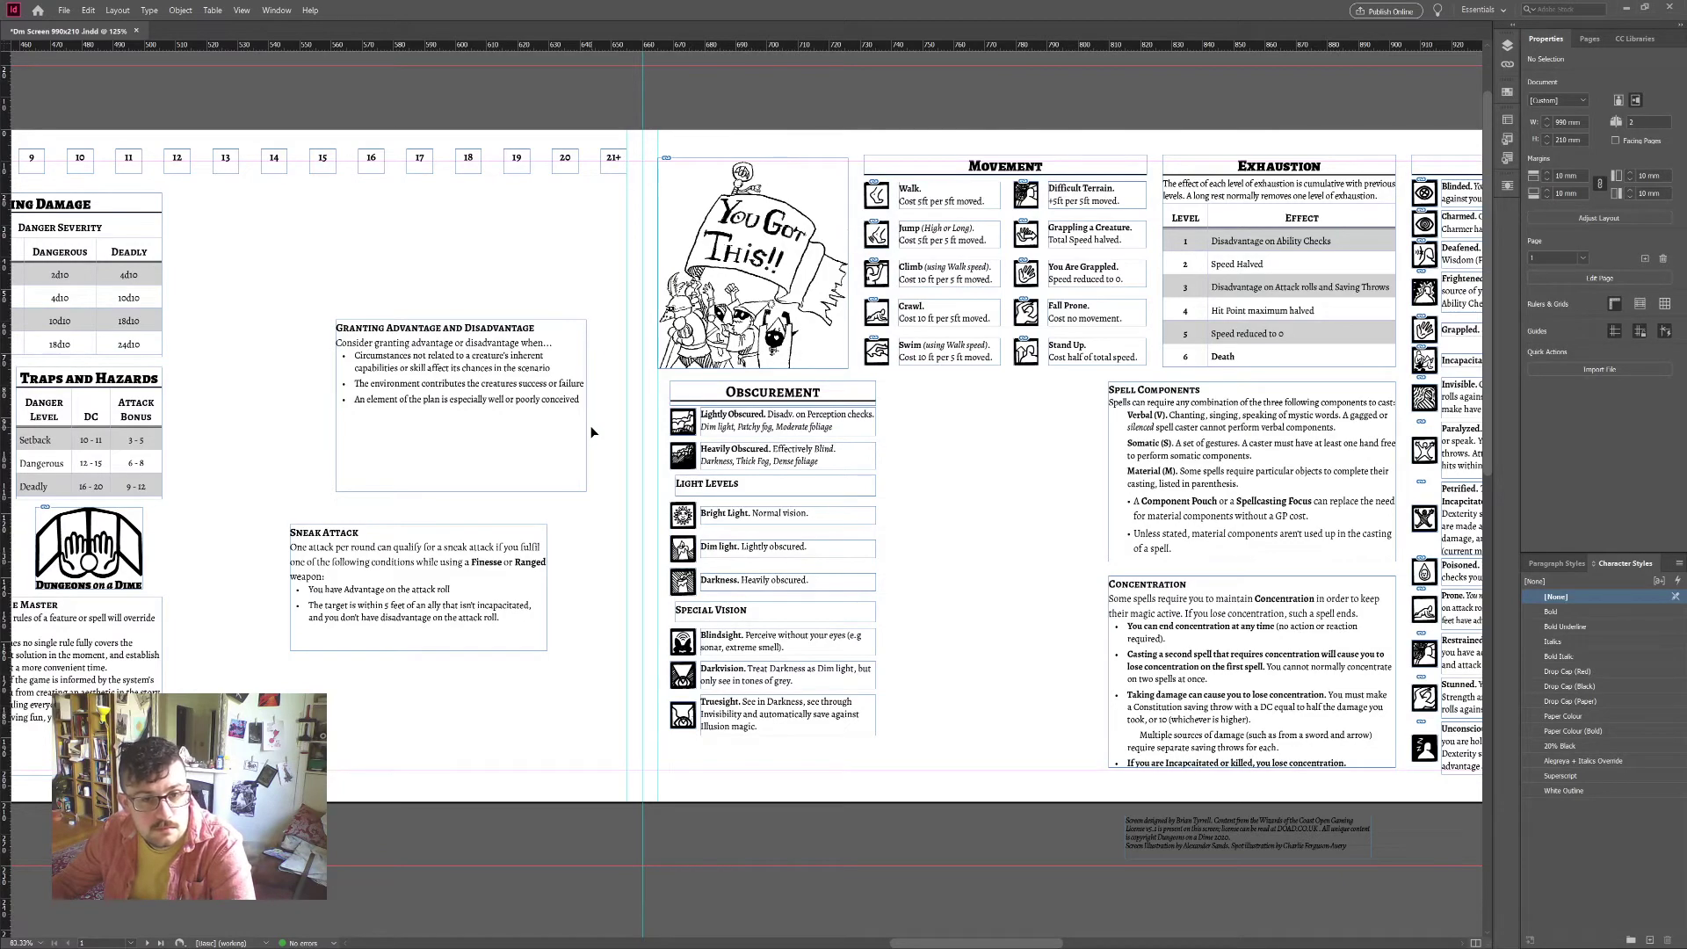
scroll(507, 433, "left", 5)
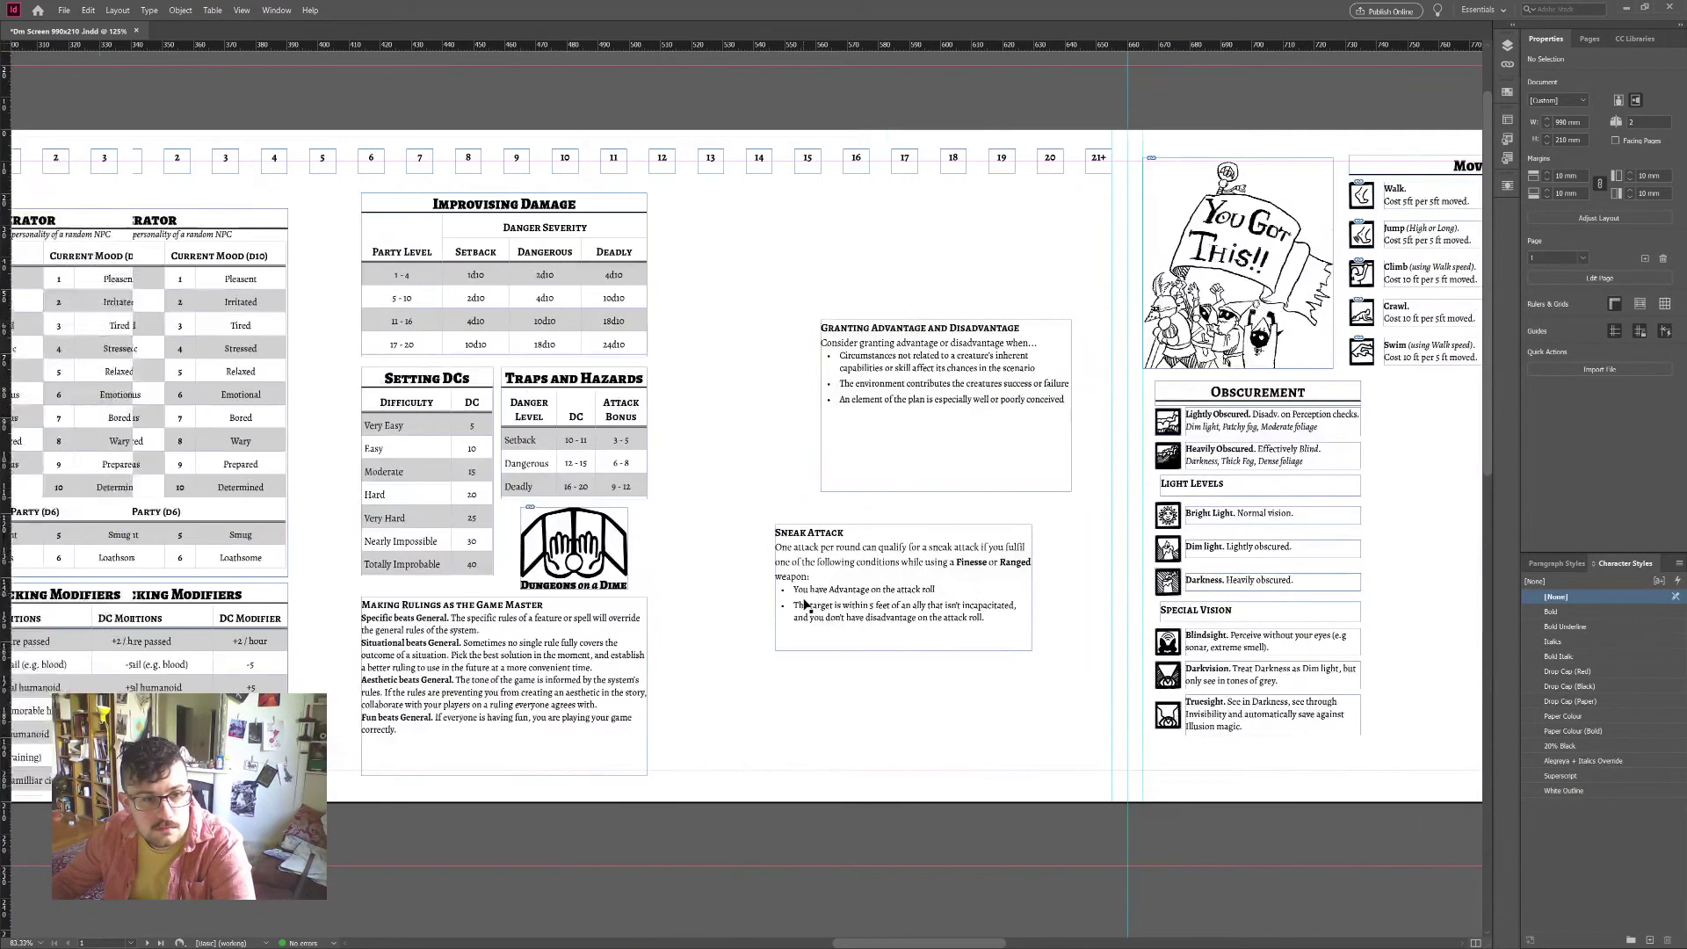
scroll(802, 603, "down", 3)
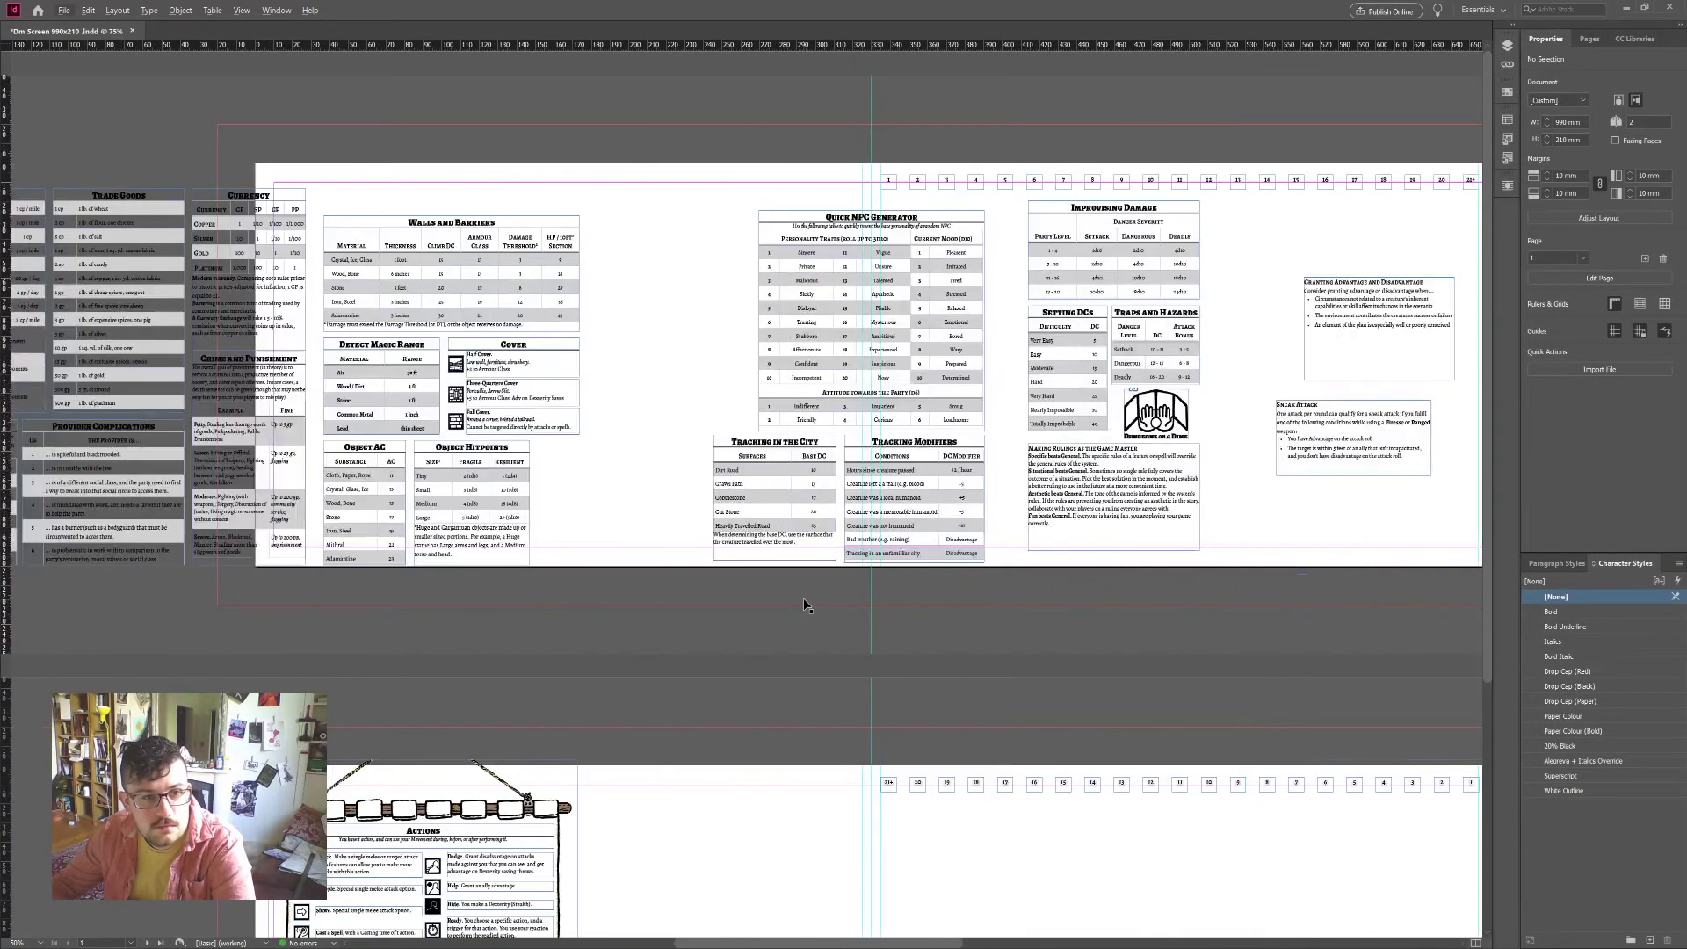
scroll(804, 605, "left", 3)
scroll(804, 604, "right", 10)
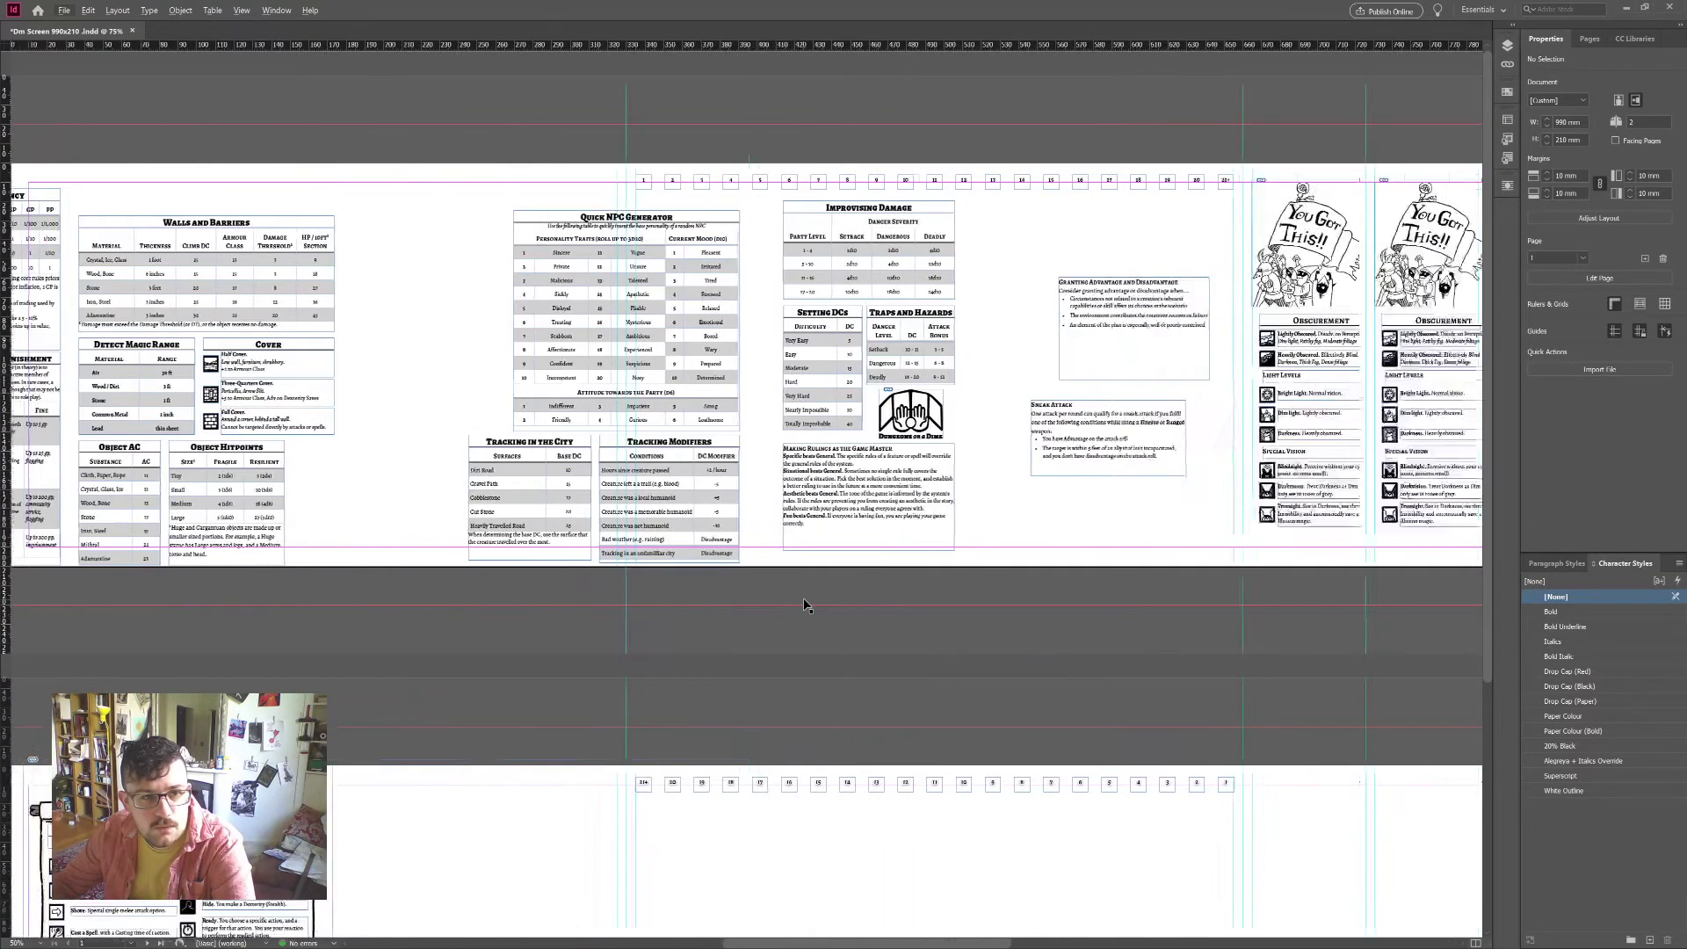
scroll(967, 597, "up", 2)
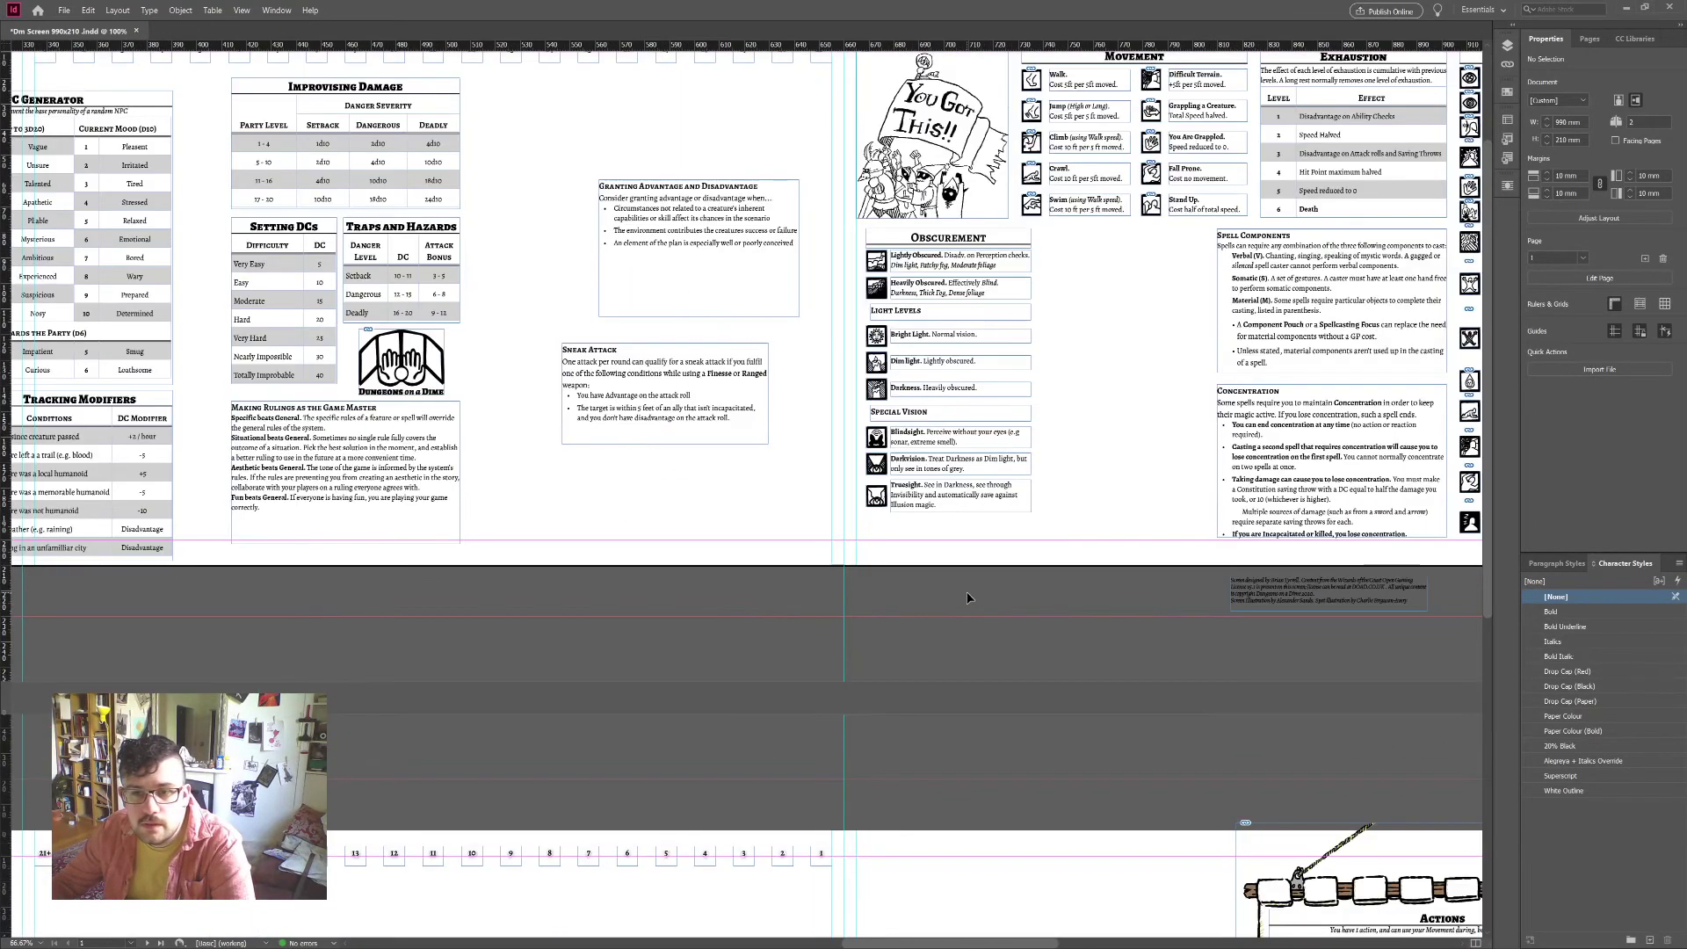
scroll(966, 598, "up", 1)
scroll(967, 598, "up", 2)
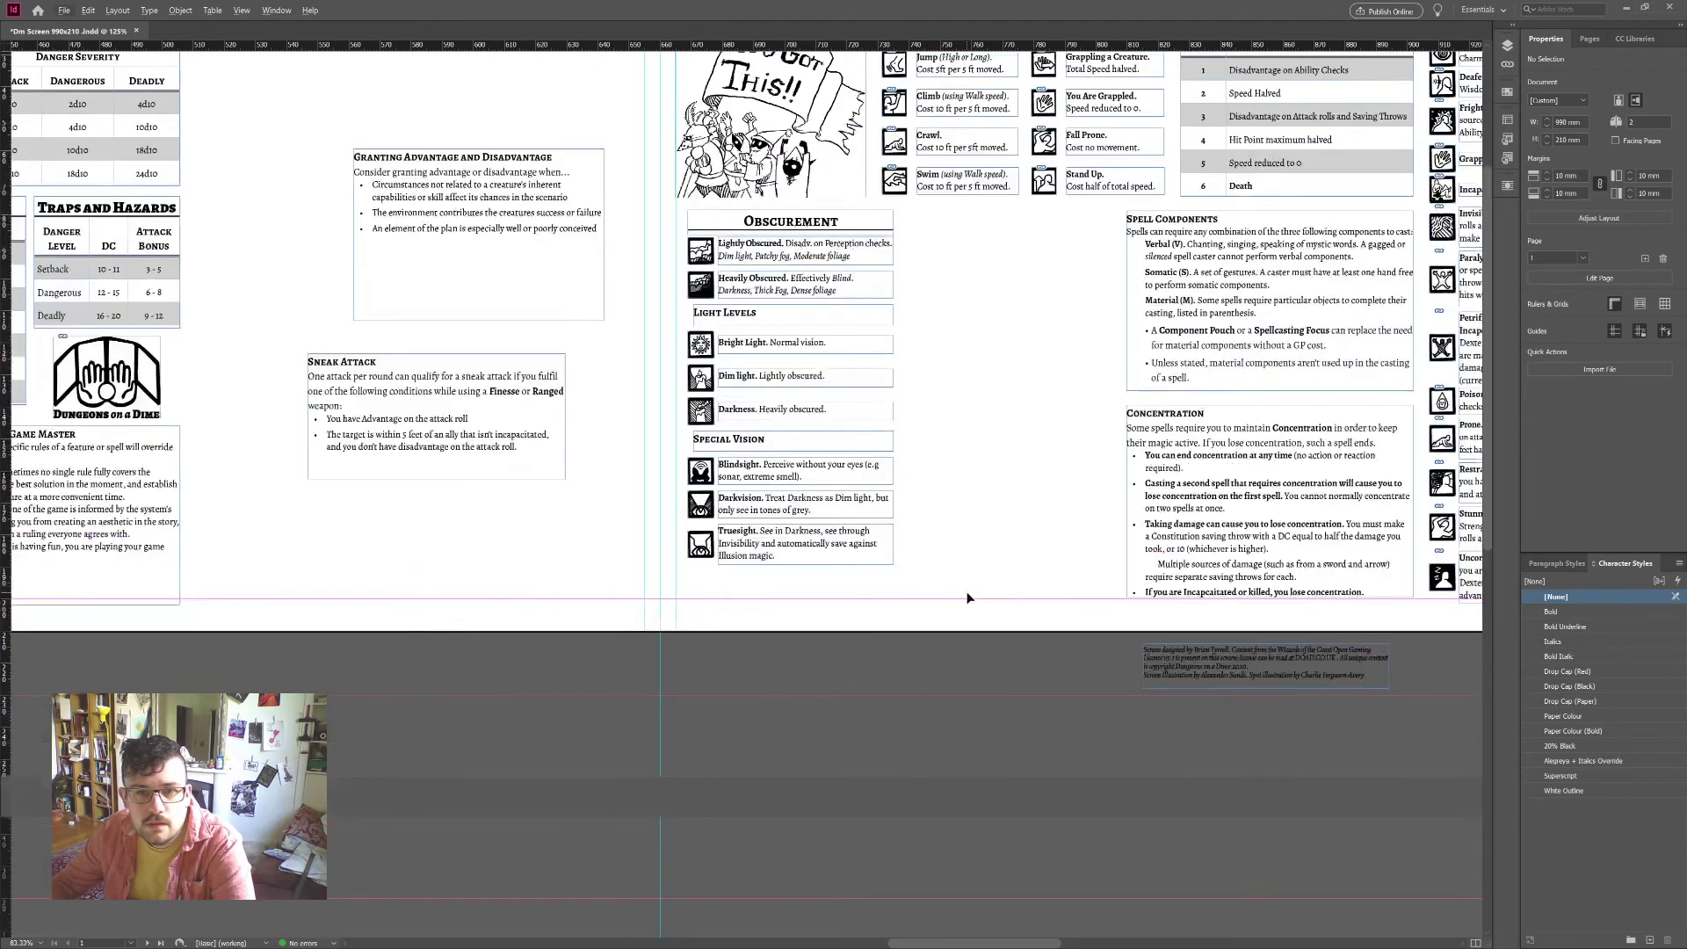
scroll(547, 610, "left", 3)
Step: Move the Making Rulings frame beside Obscurement, making it taller and narrower
left_click_drag(355, 577, 1297, 357)
scroll(1263, 430, "right", 2)
scroll(1263, 430, "right", 2)
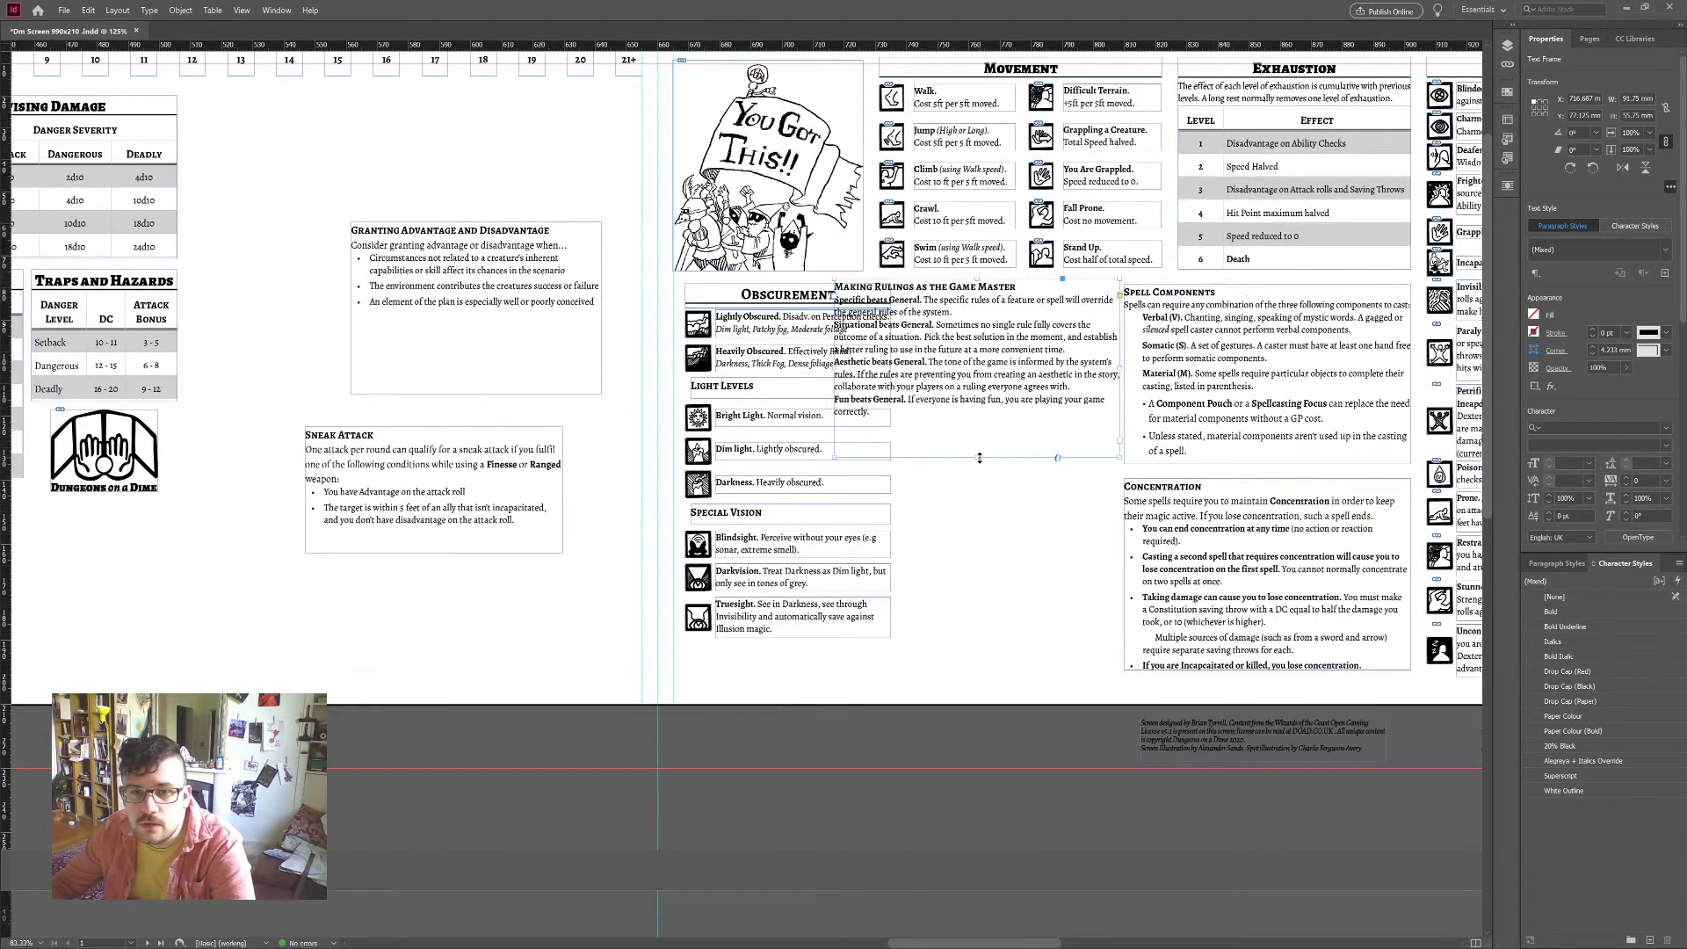
left_click_drag(979, 458, 982, 677)
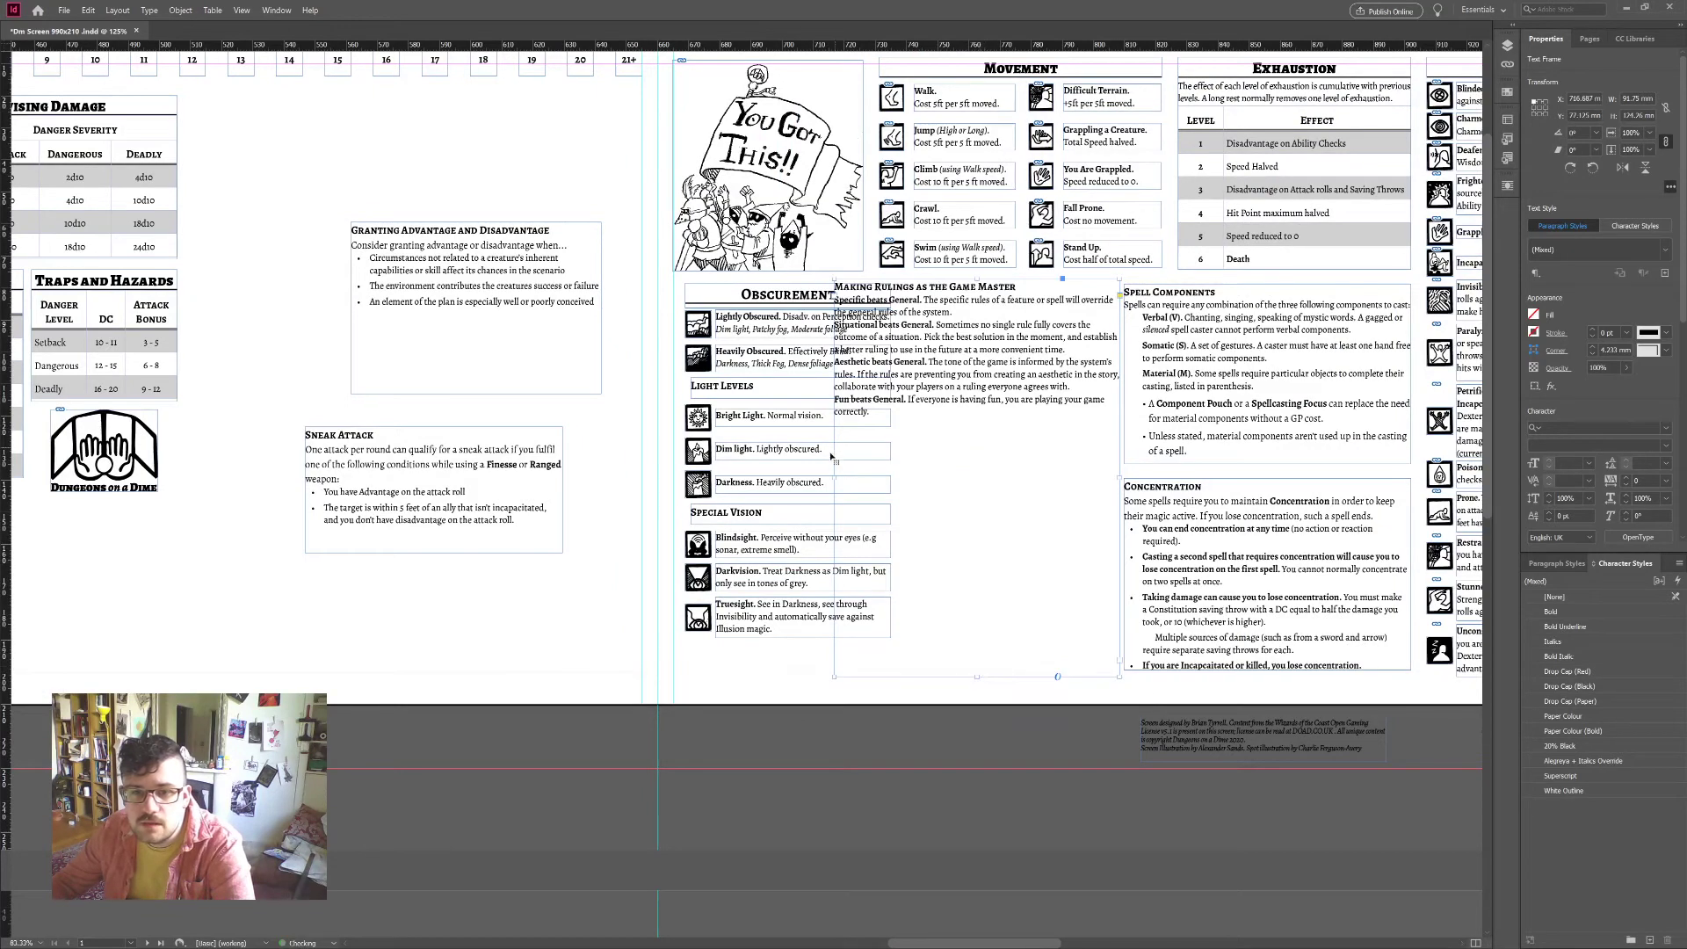
left_click_drag(831, 456, 911, 478)
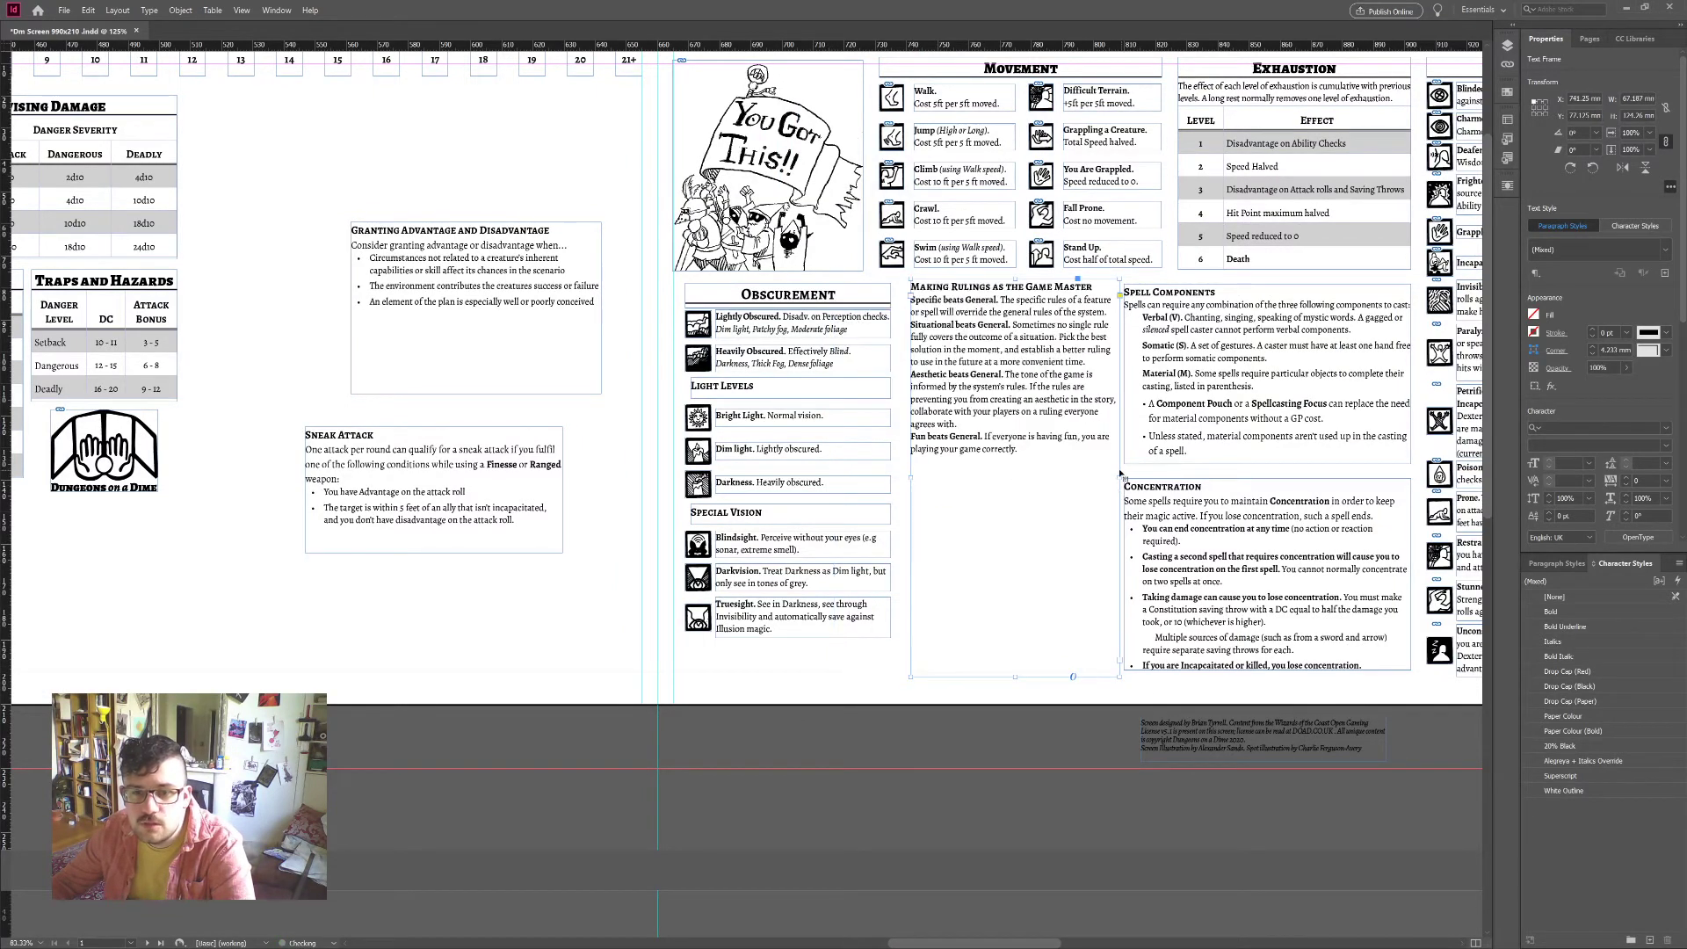
left_click_drag(1117, 479, 1110, 479)
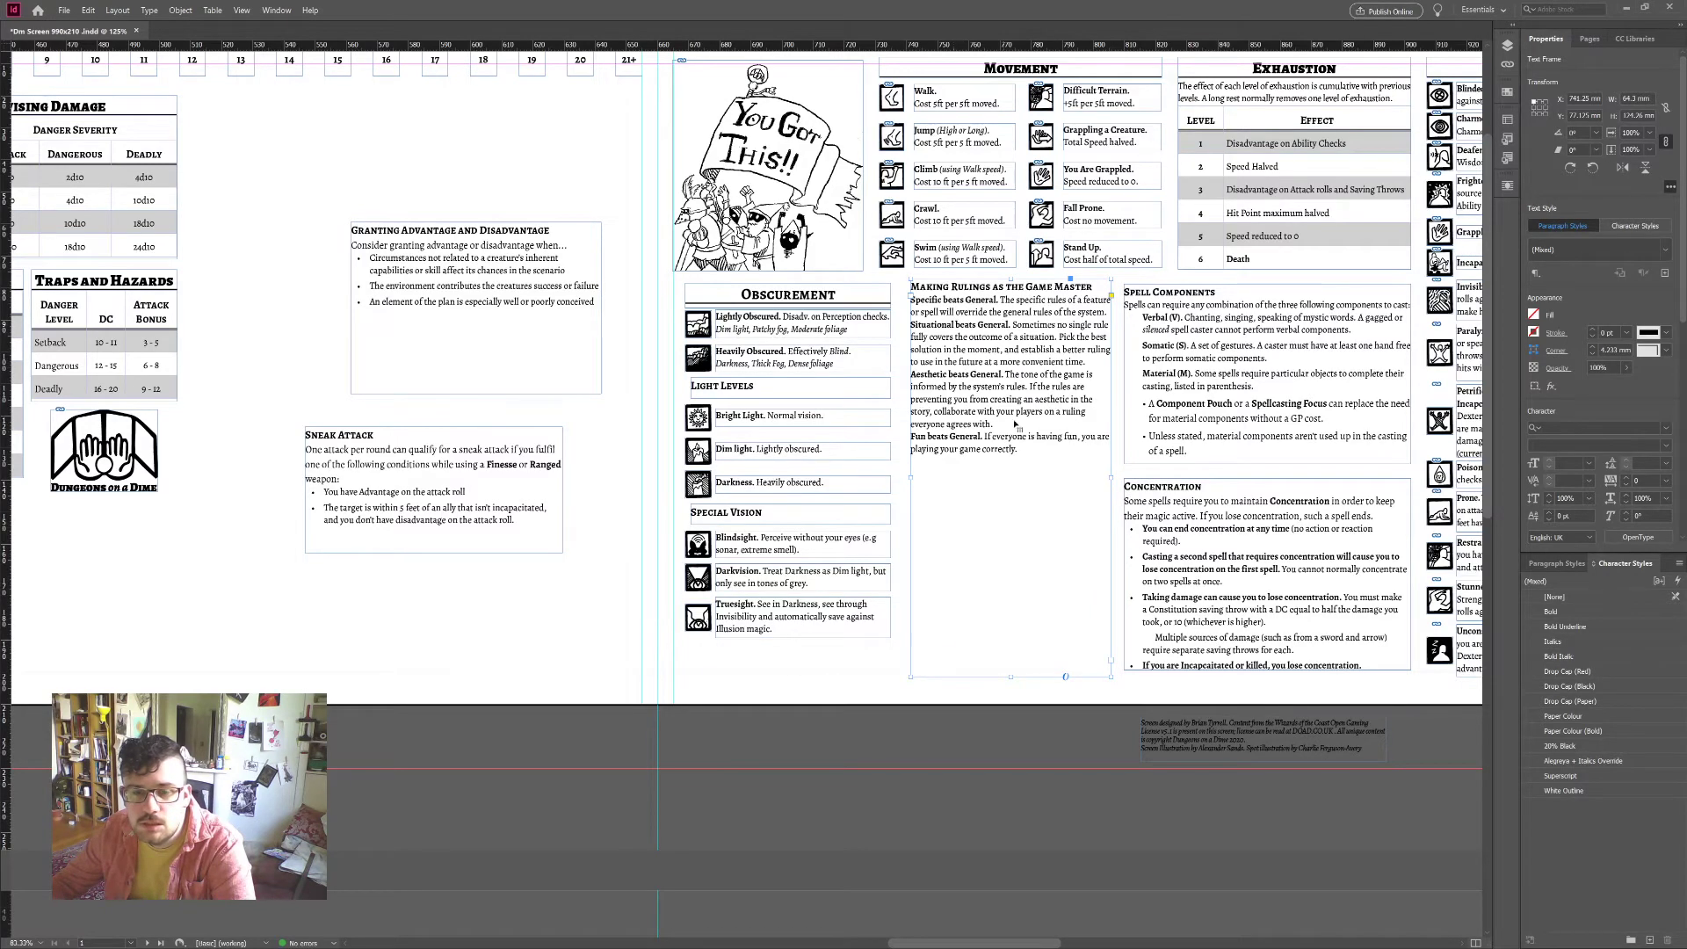
Step: Apply the List (Bullets) paragraph style to the rulings text and shorten the frame to fit
left_click(1037, 451)
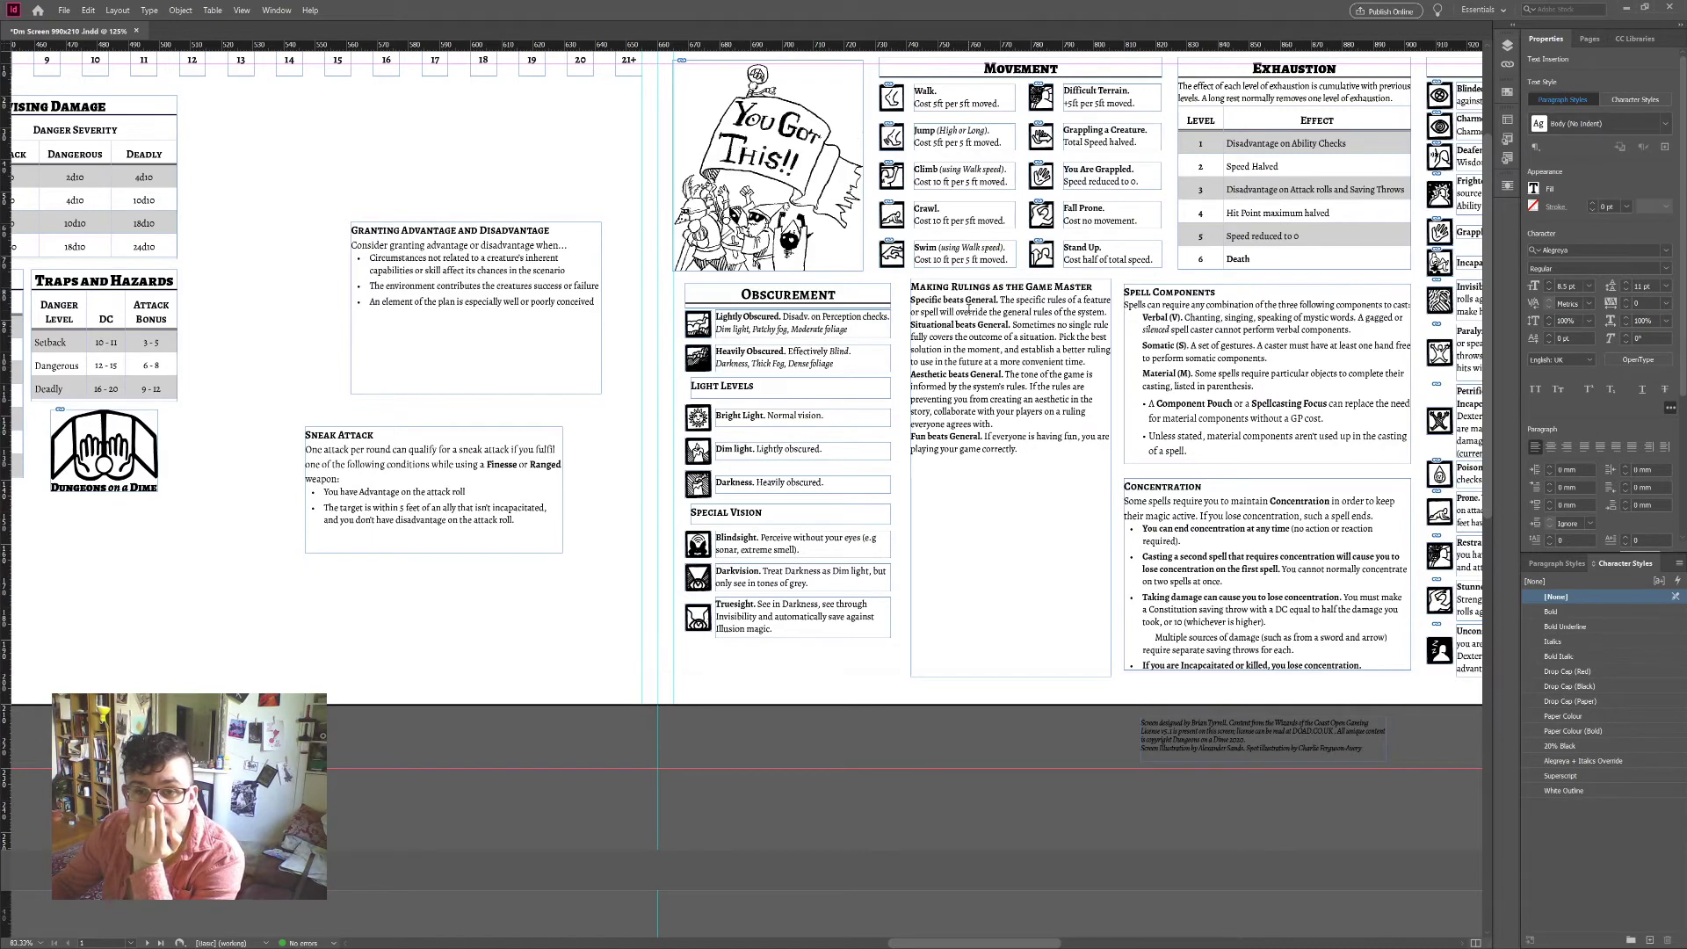
left_click_drag(1042, 451, 911, 300)
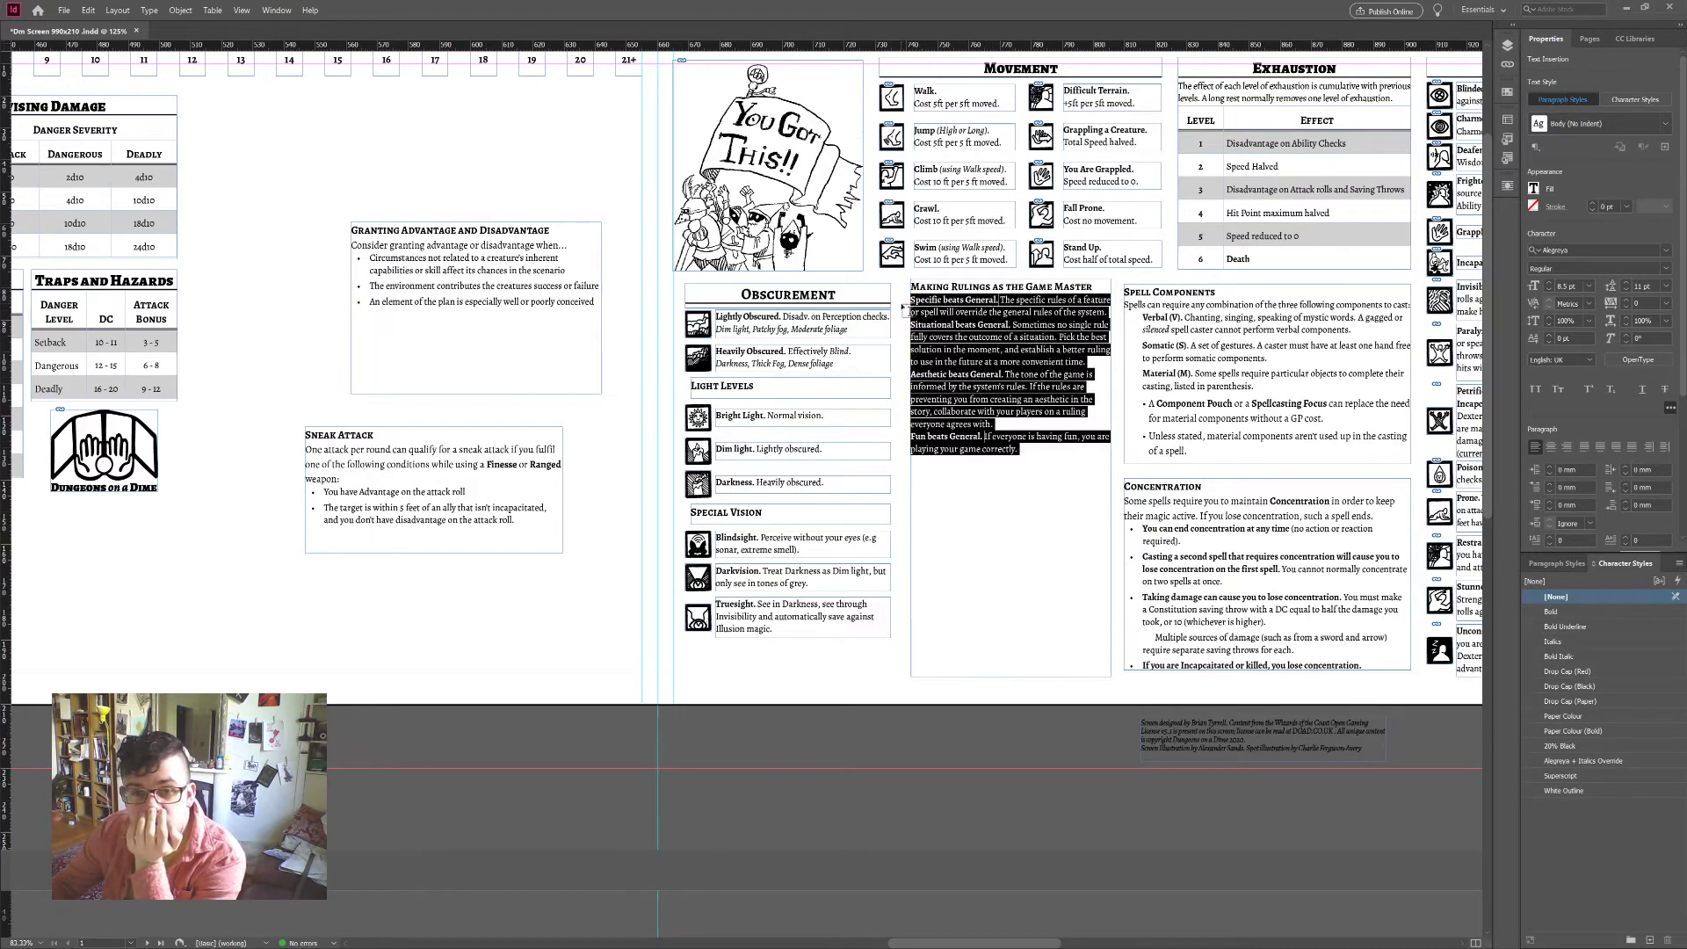
left_click(1563, 567)
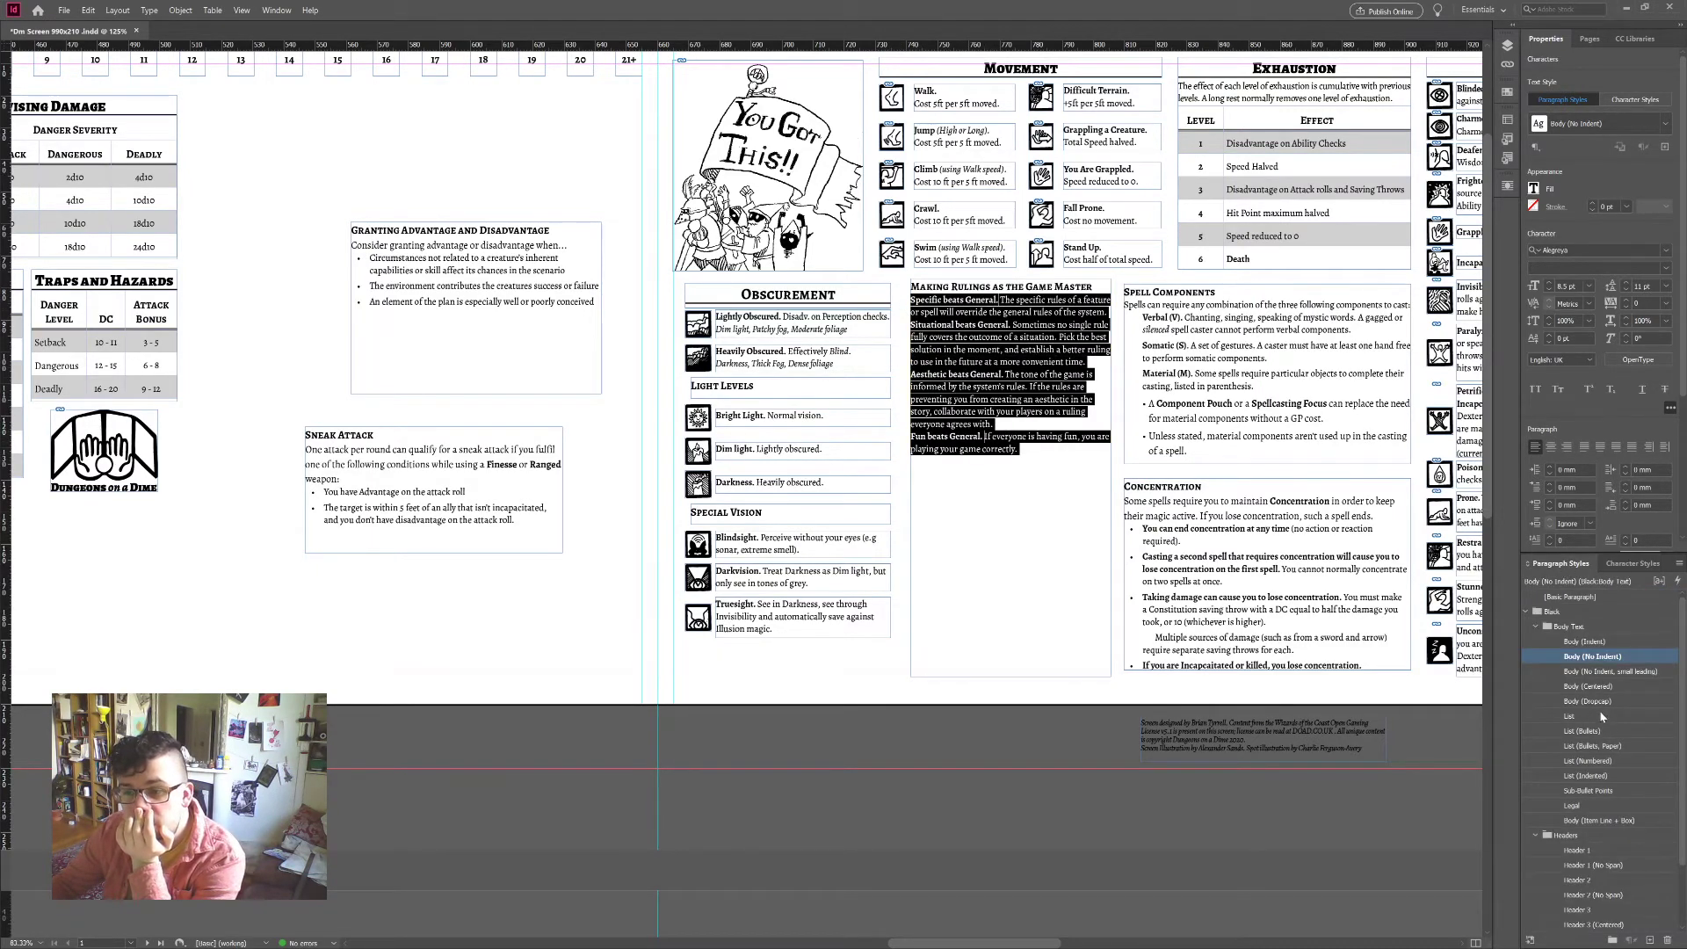
left_click(1585, 731)
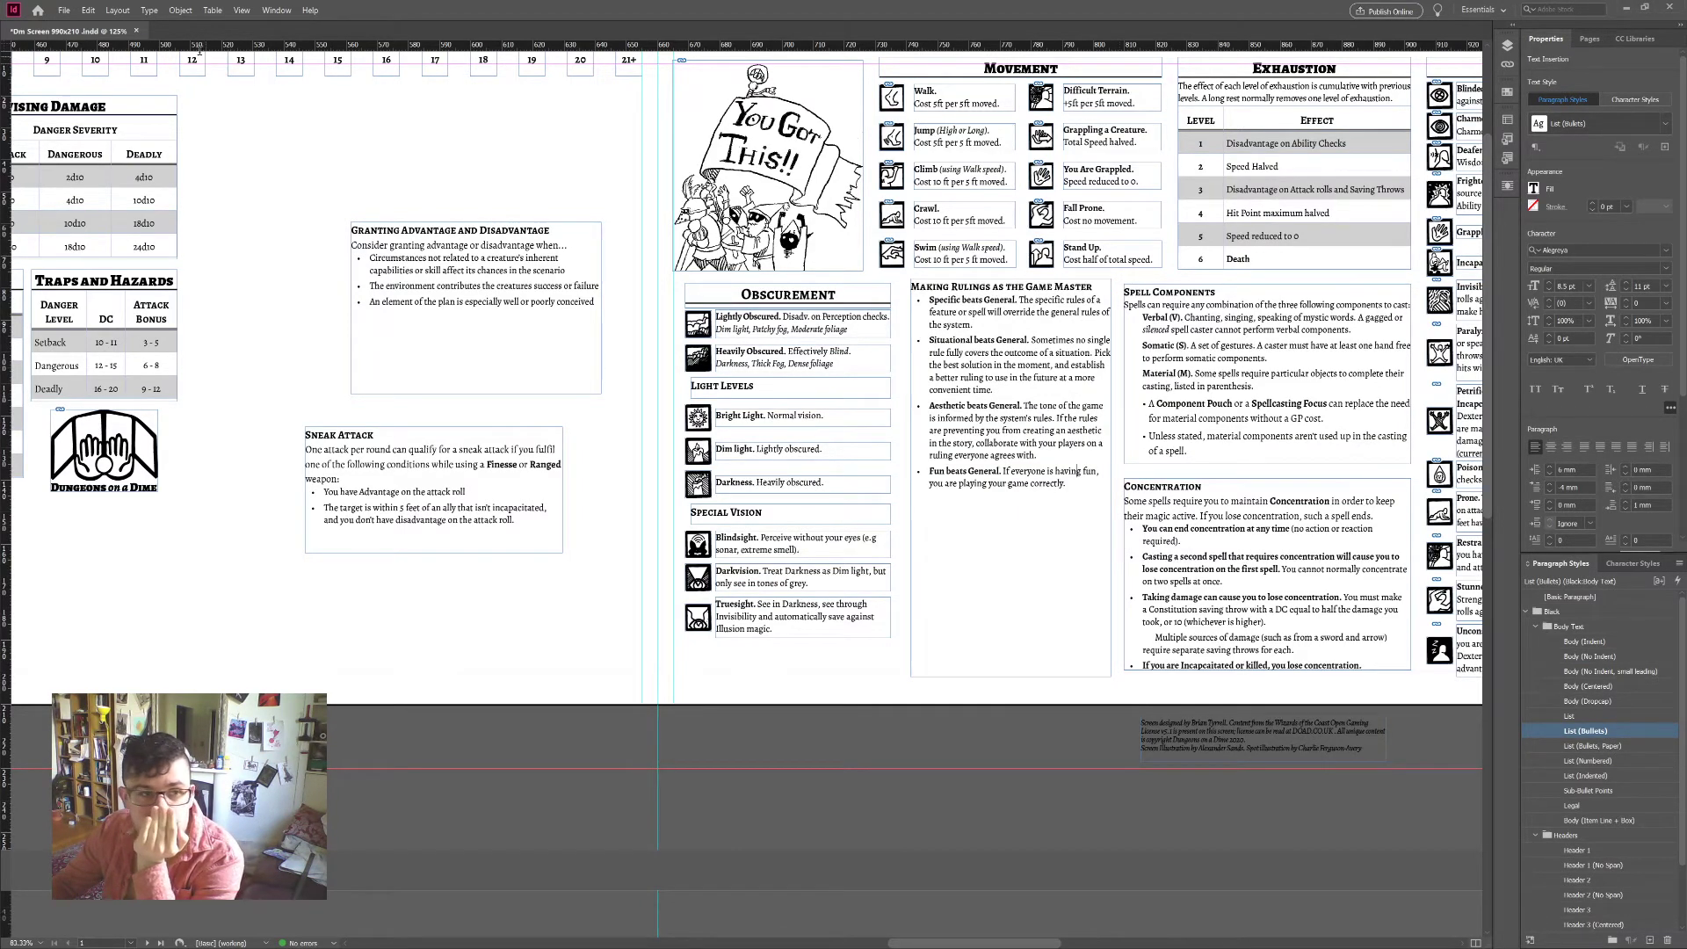
key("Escape")
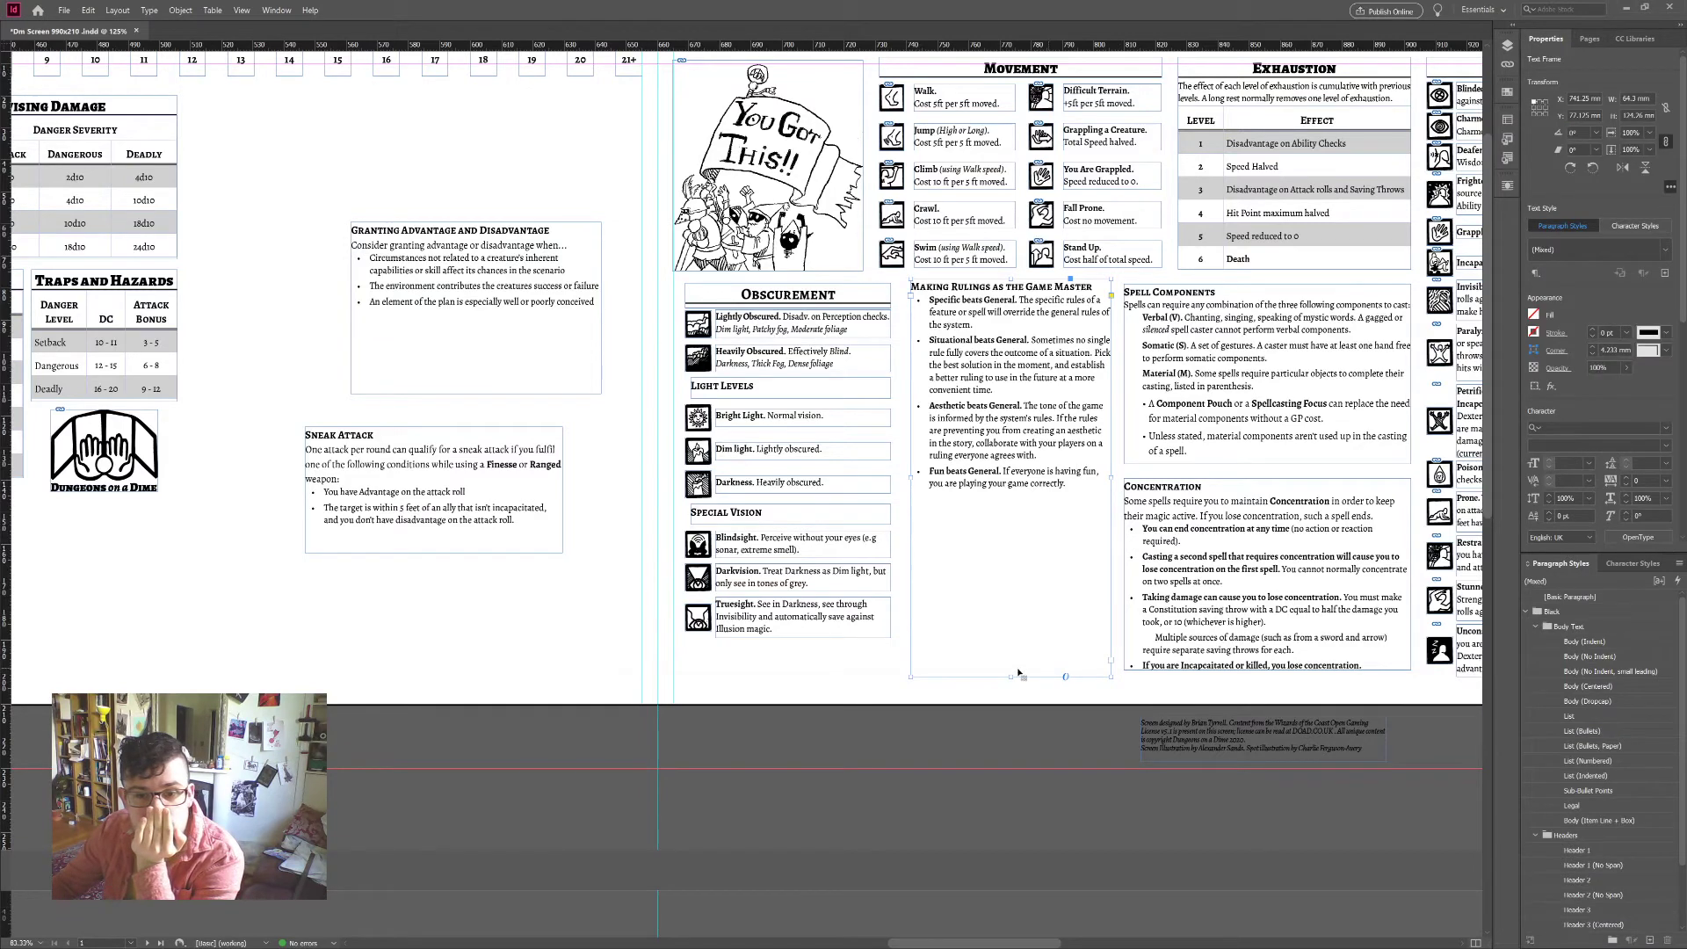
left_click_drag(1012, 674, 1022, 505)
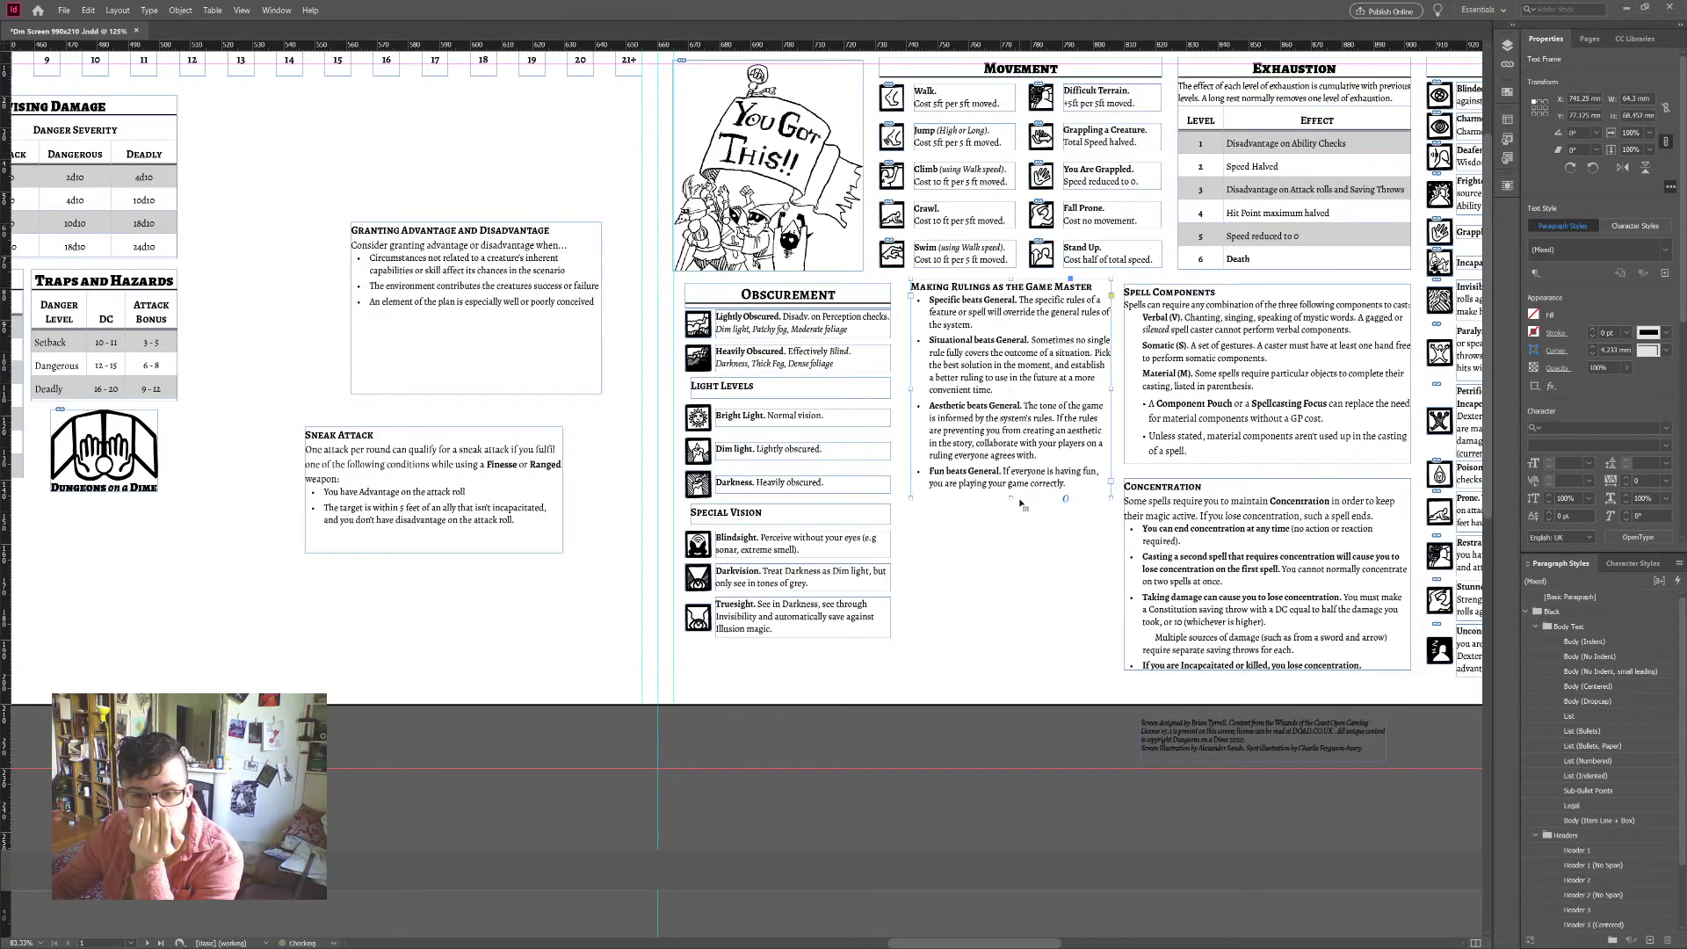
scroll(1051, 574, "up", 2)
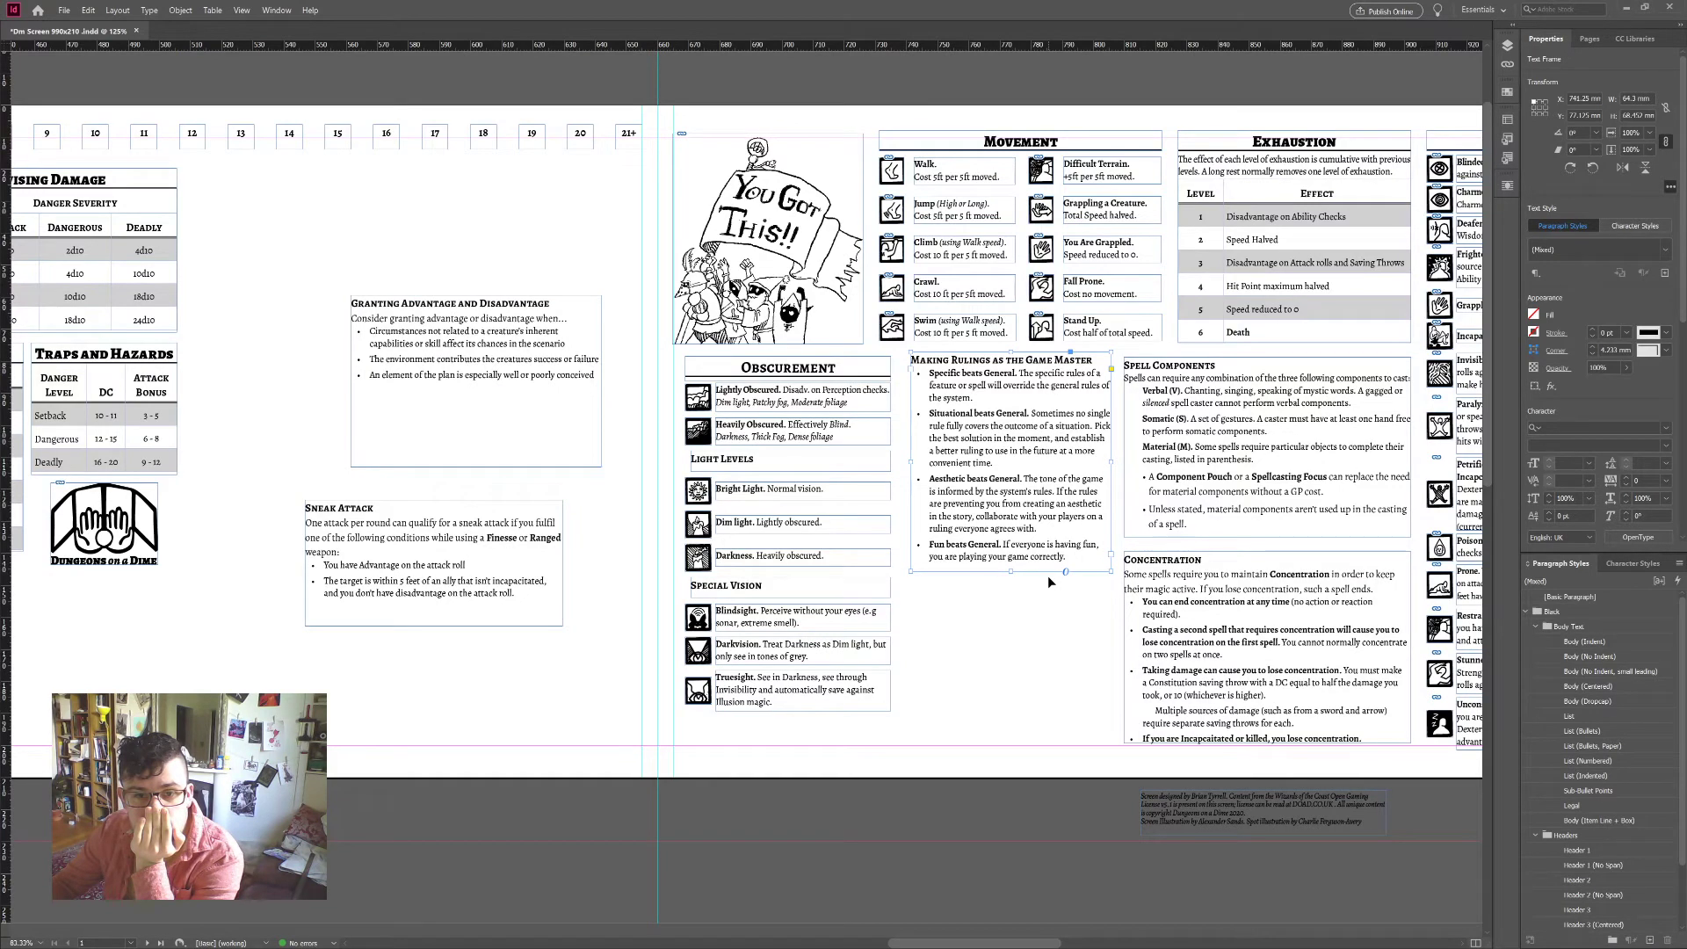
left_click(1047, 580)
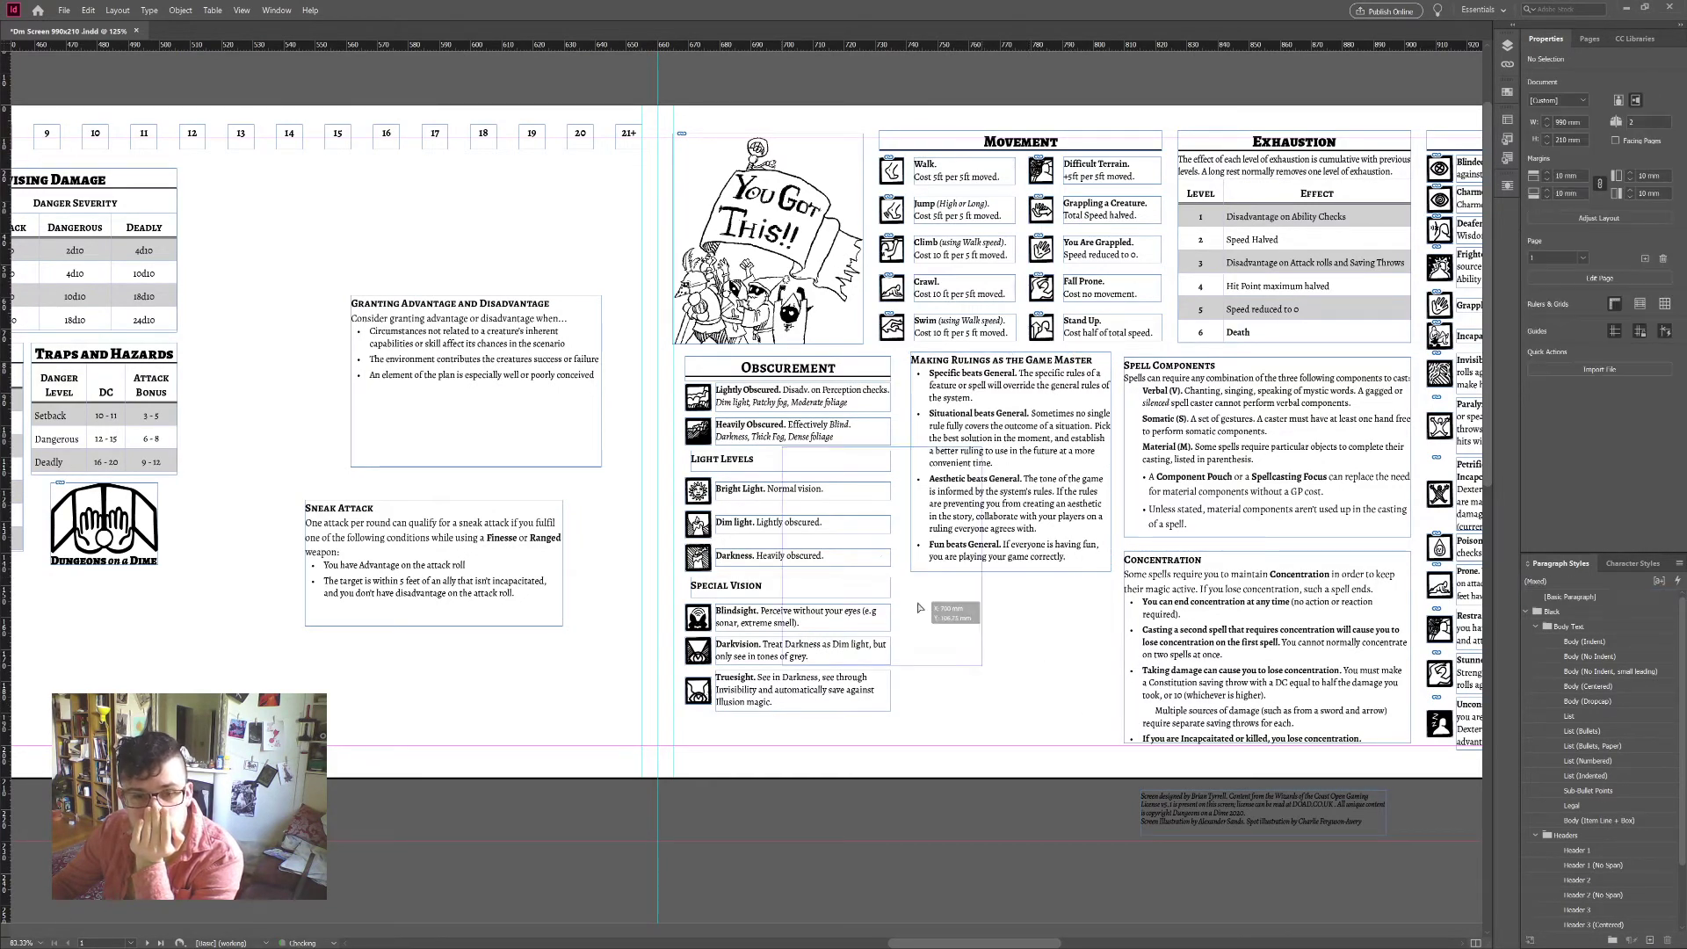
Step: Move the Obscurement column up to the top of the page beside Movement
left_click_drag(358, 718, 486, 830)
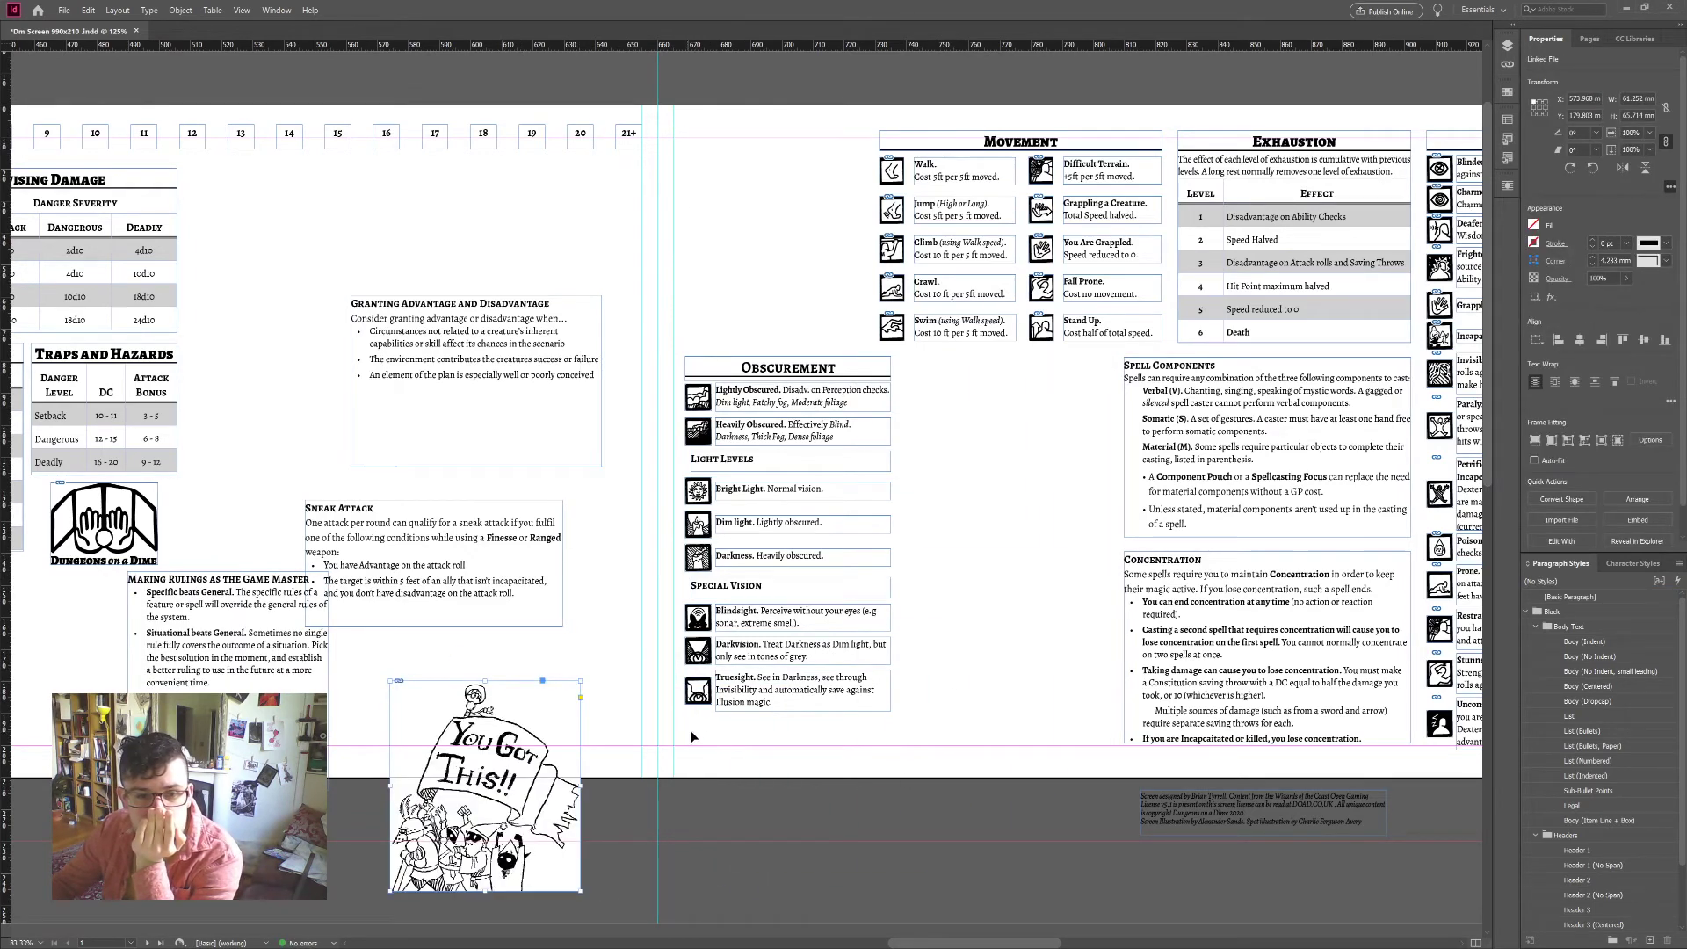
left_click_drag(692, 736, 835, 151)
left_click(1064, 497)
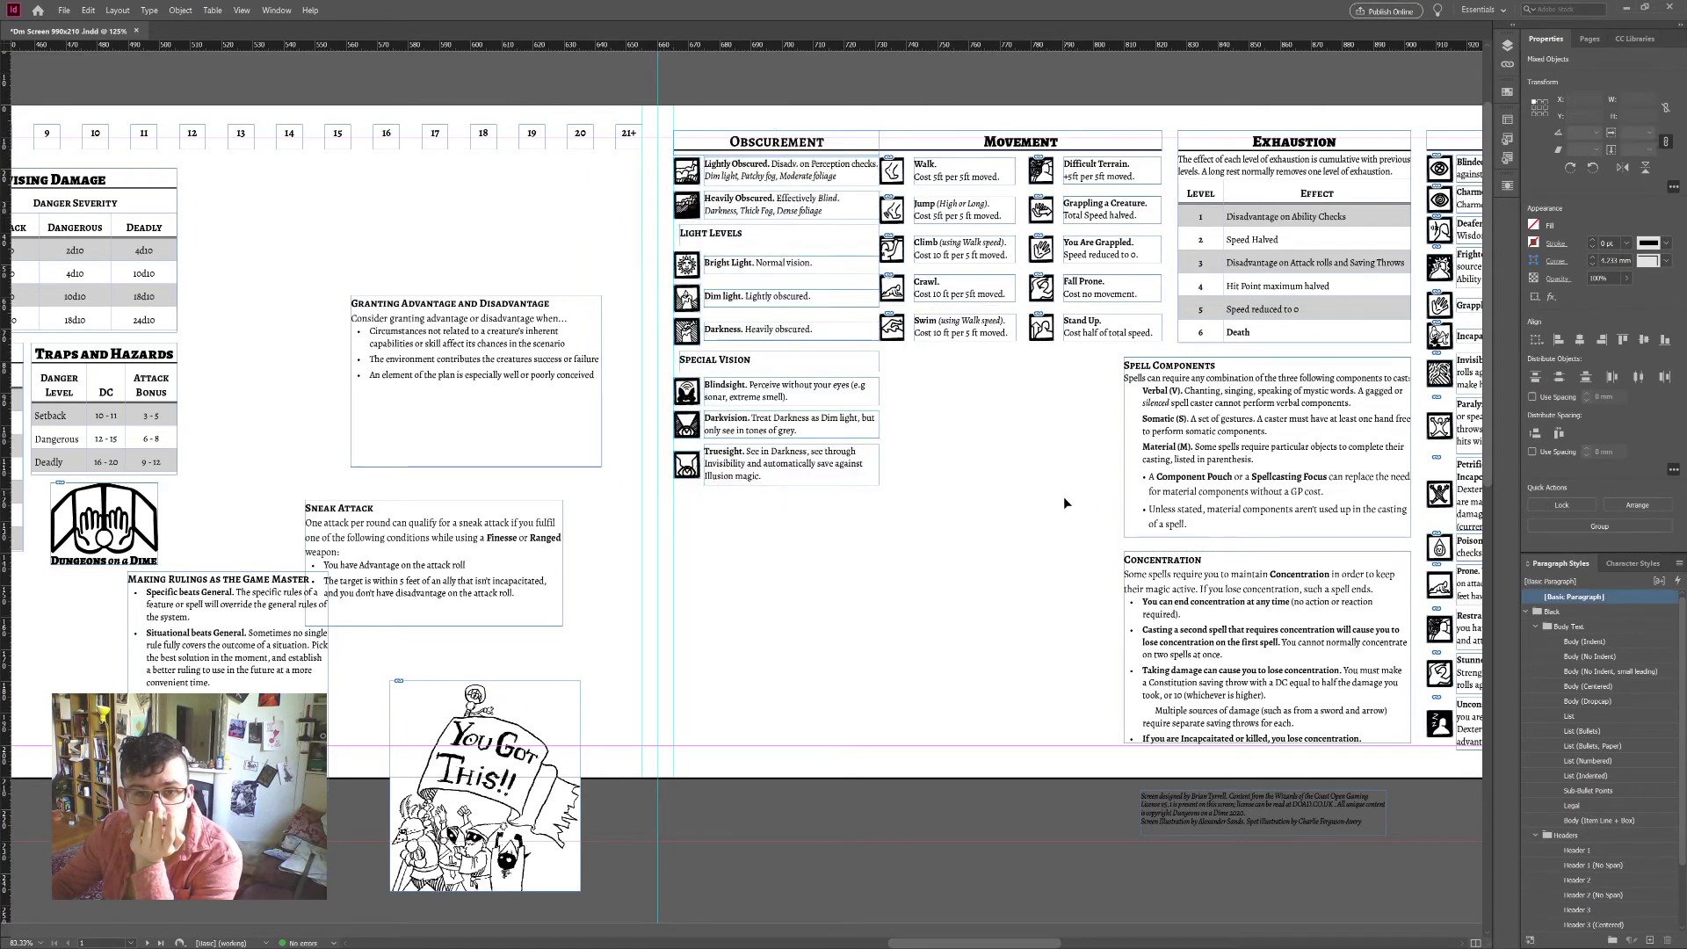
Step: Move Making Rulings under Movement and place the You Got This illustration below Special Vision
scroll(1063, 497, "down", 1)
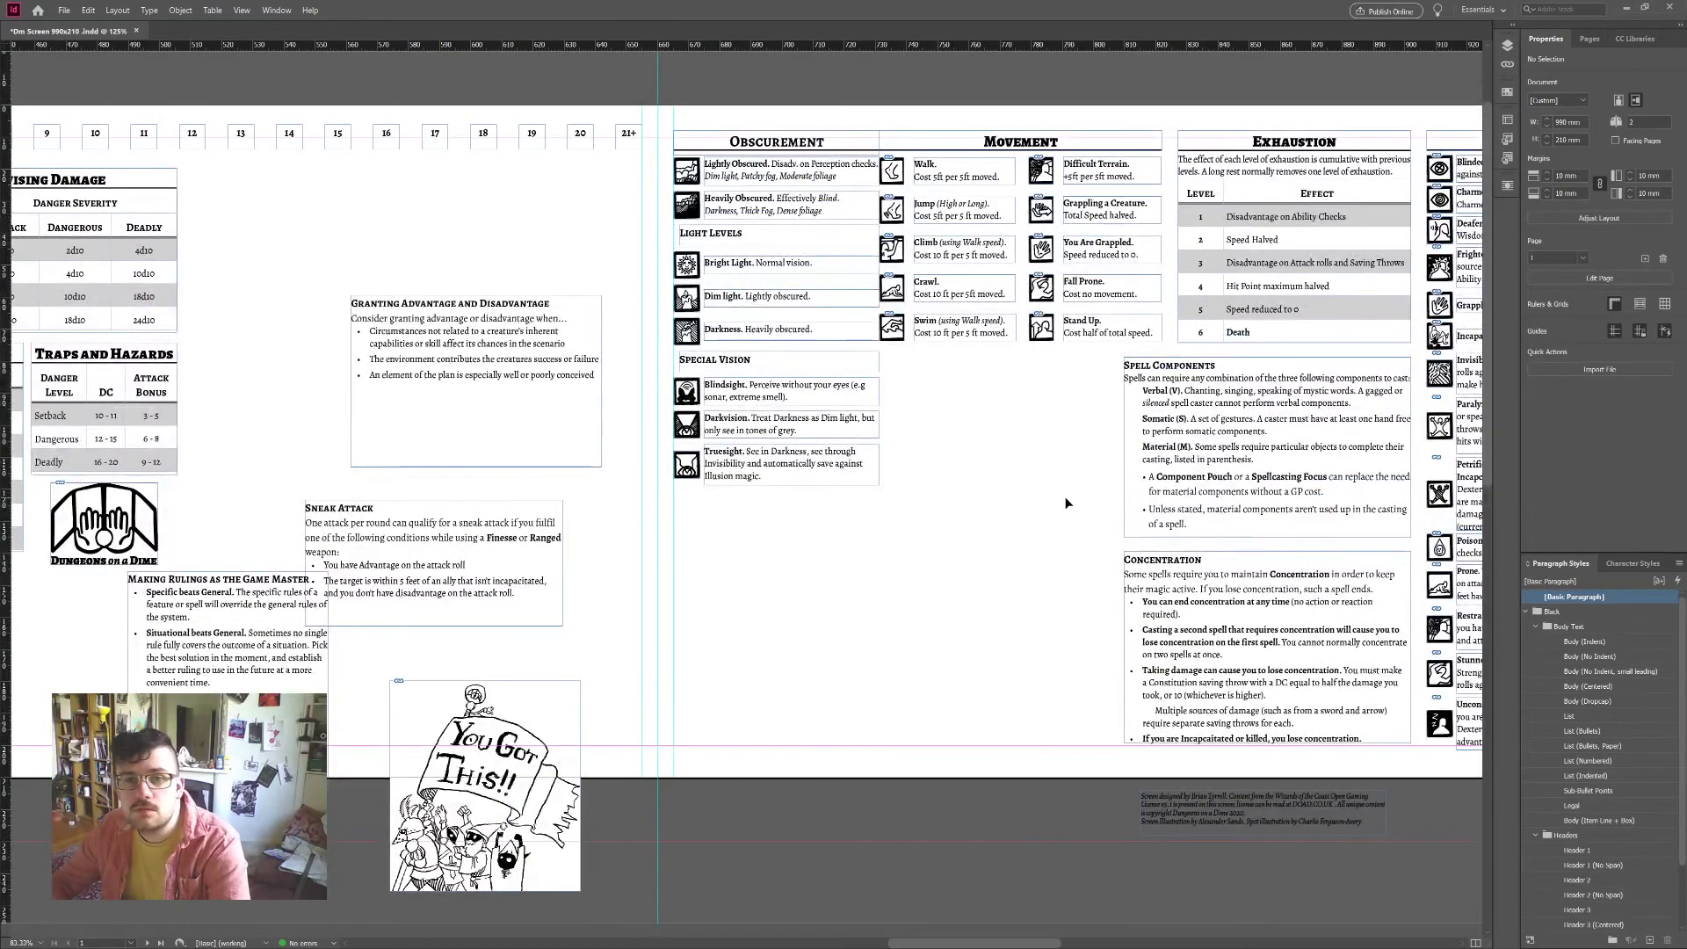
scroll(1063, 497, "up", 1)
scroll(1019, 481, "right", 2)
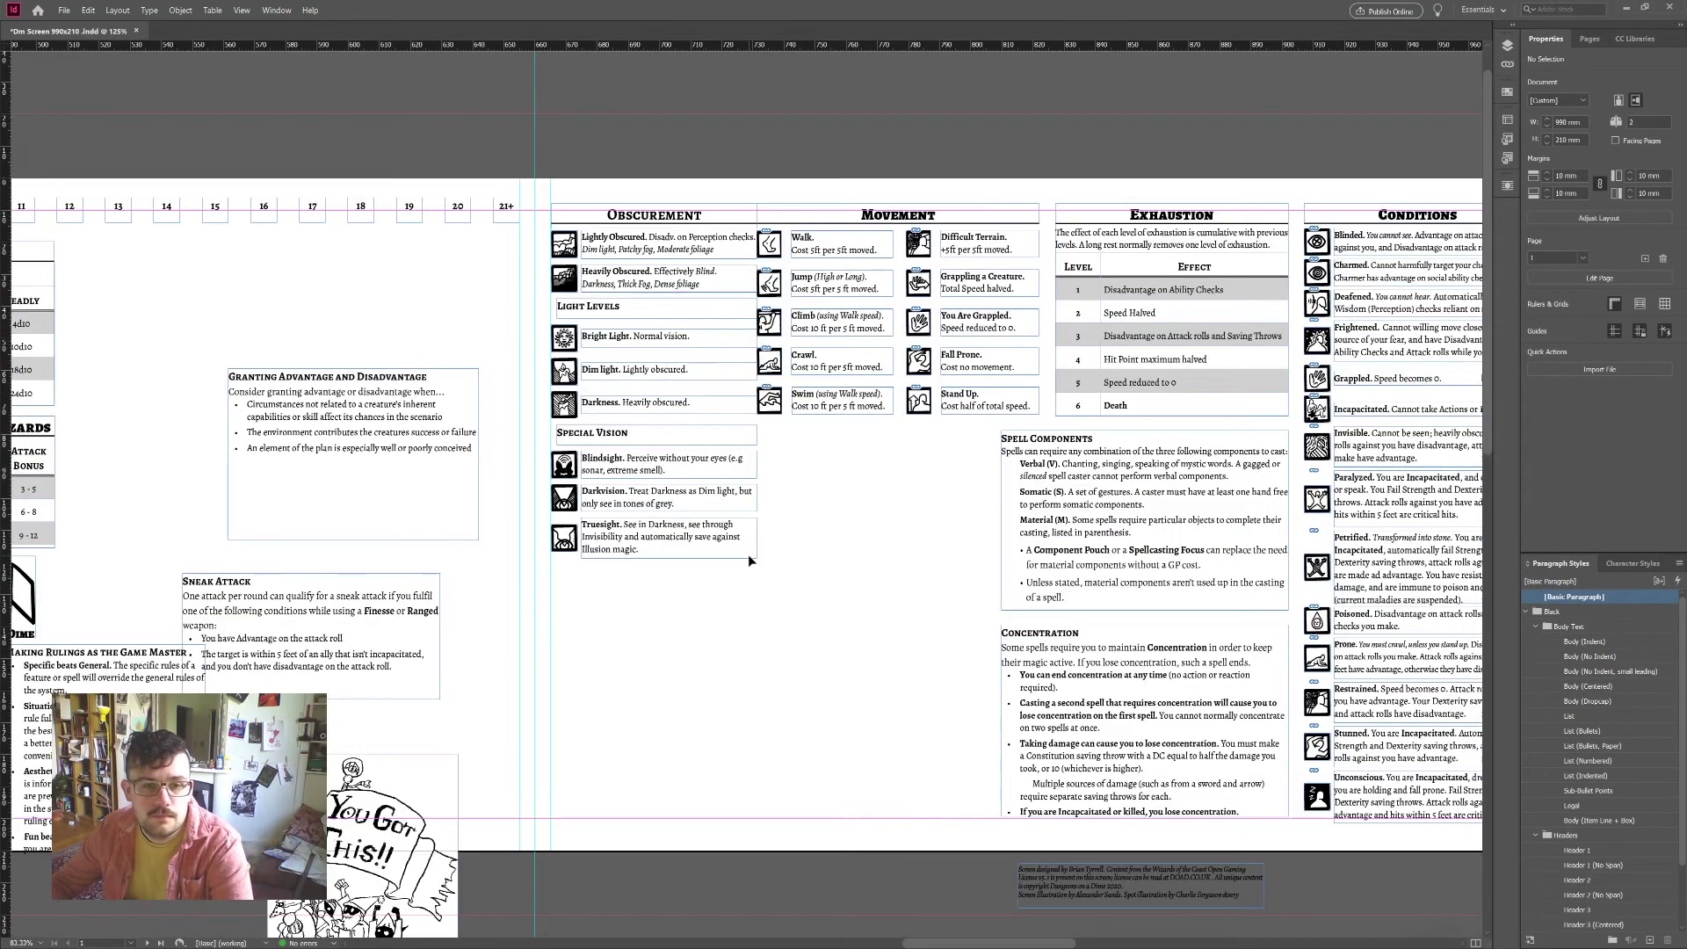
scroll(747, 555, "left", 2)
left_click_drag(729, 563, 974, 434)
left_click_drag(578, 740, 862, 594)
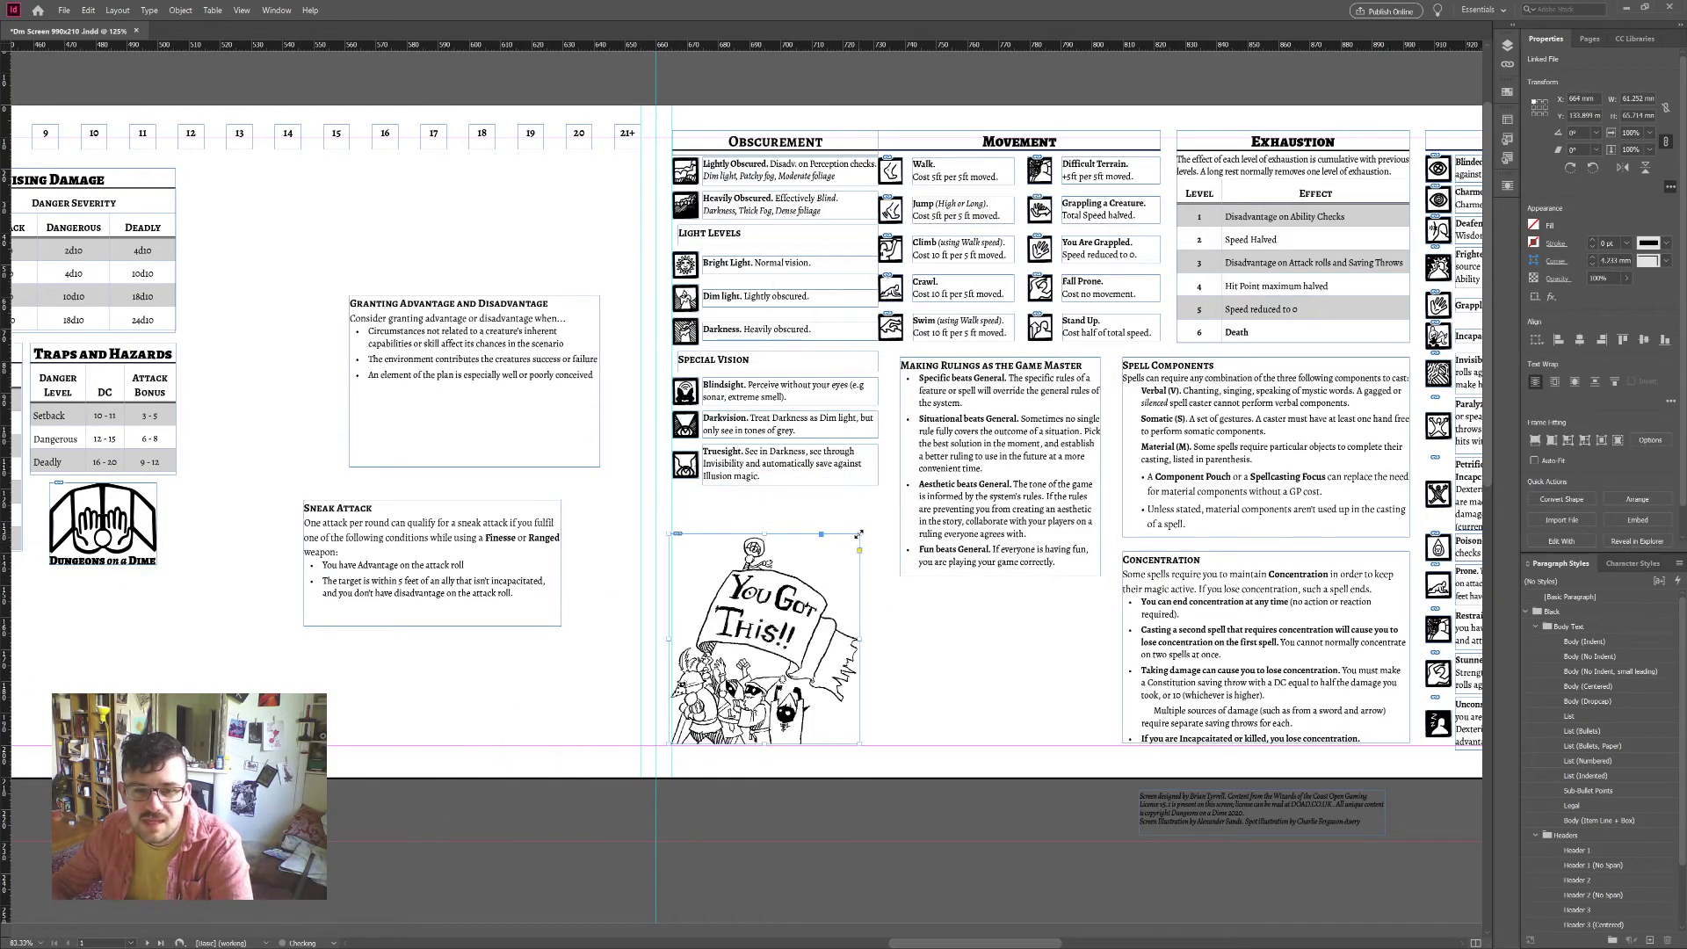
Step: Enlarge the You Got This illustration and move the Making Rulings box to the left
left_click_drag(859, 534, 890, 499)
left_click(1063, 657)
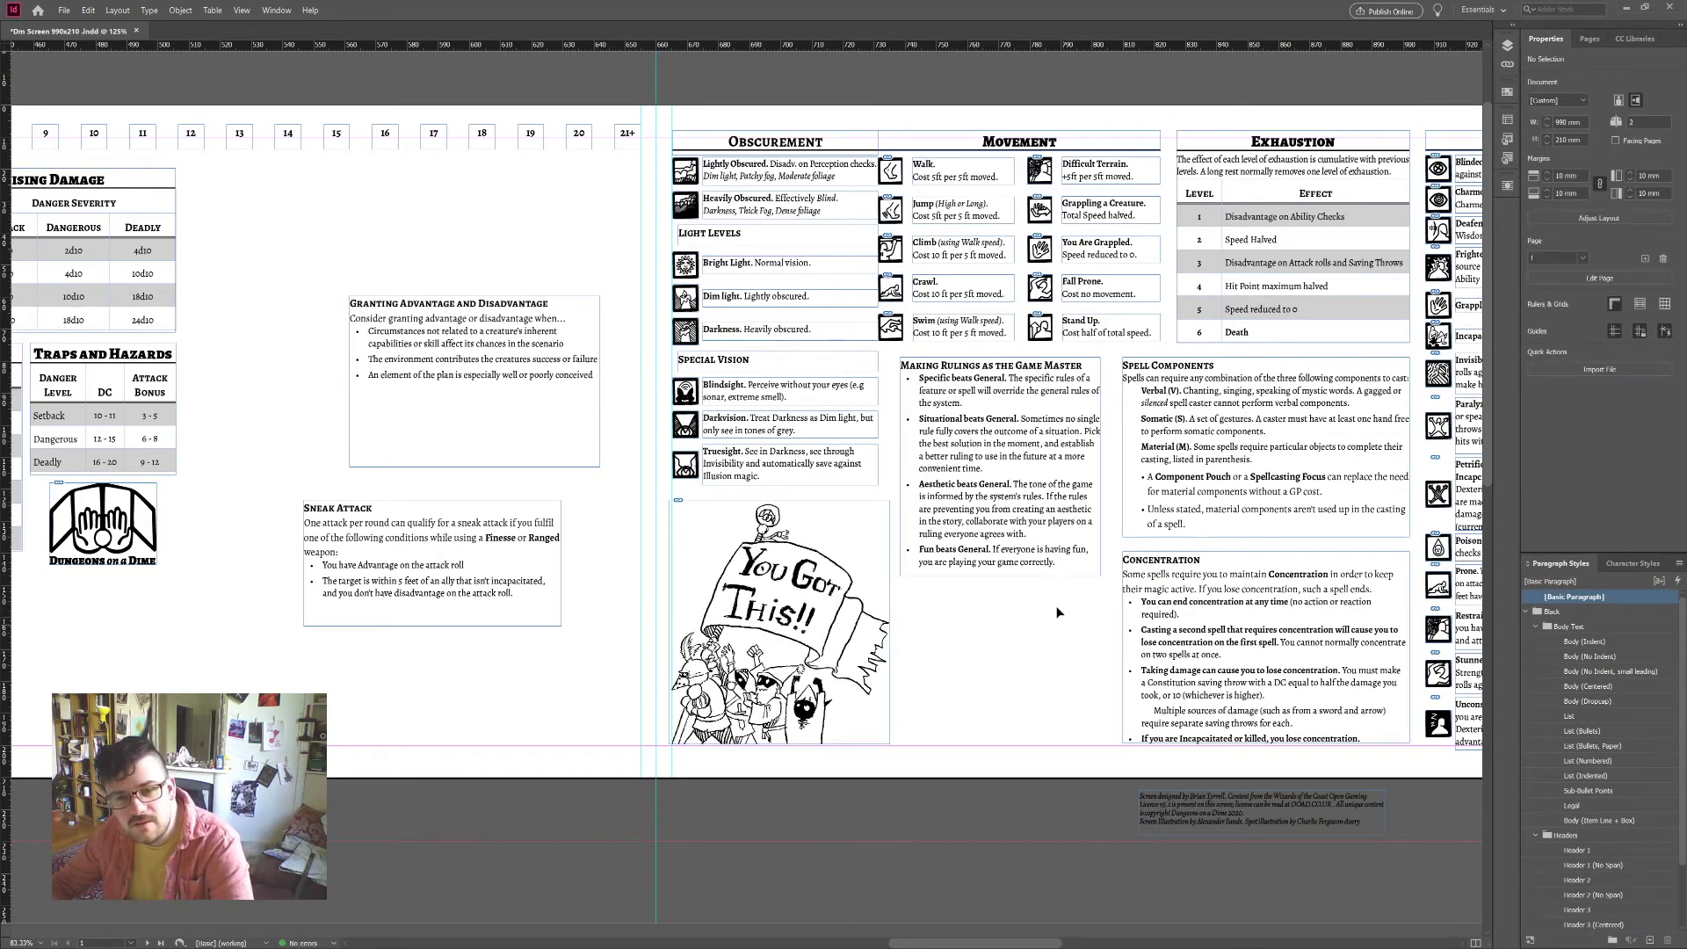
left_click_drag(1036, 690, 575, 695)
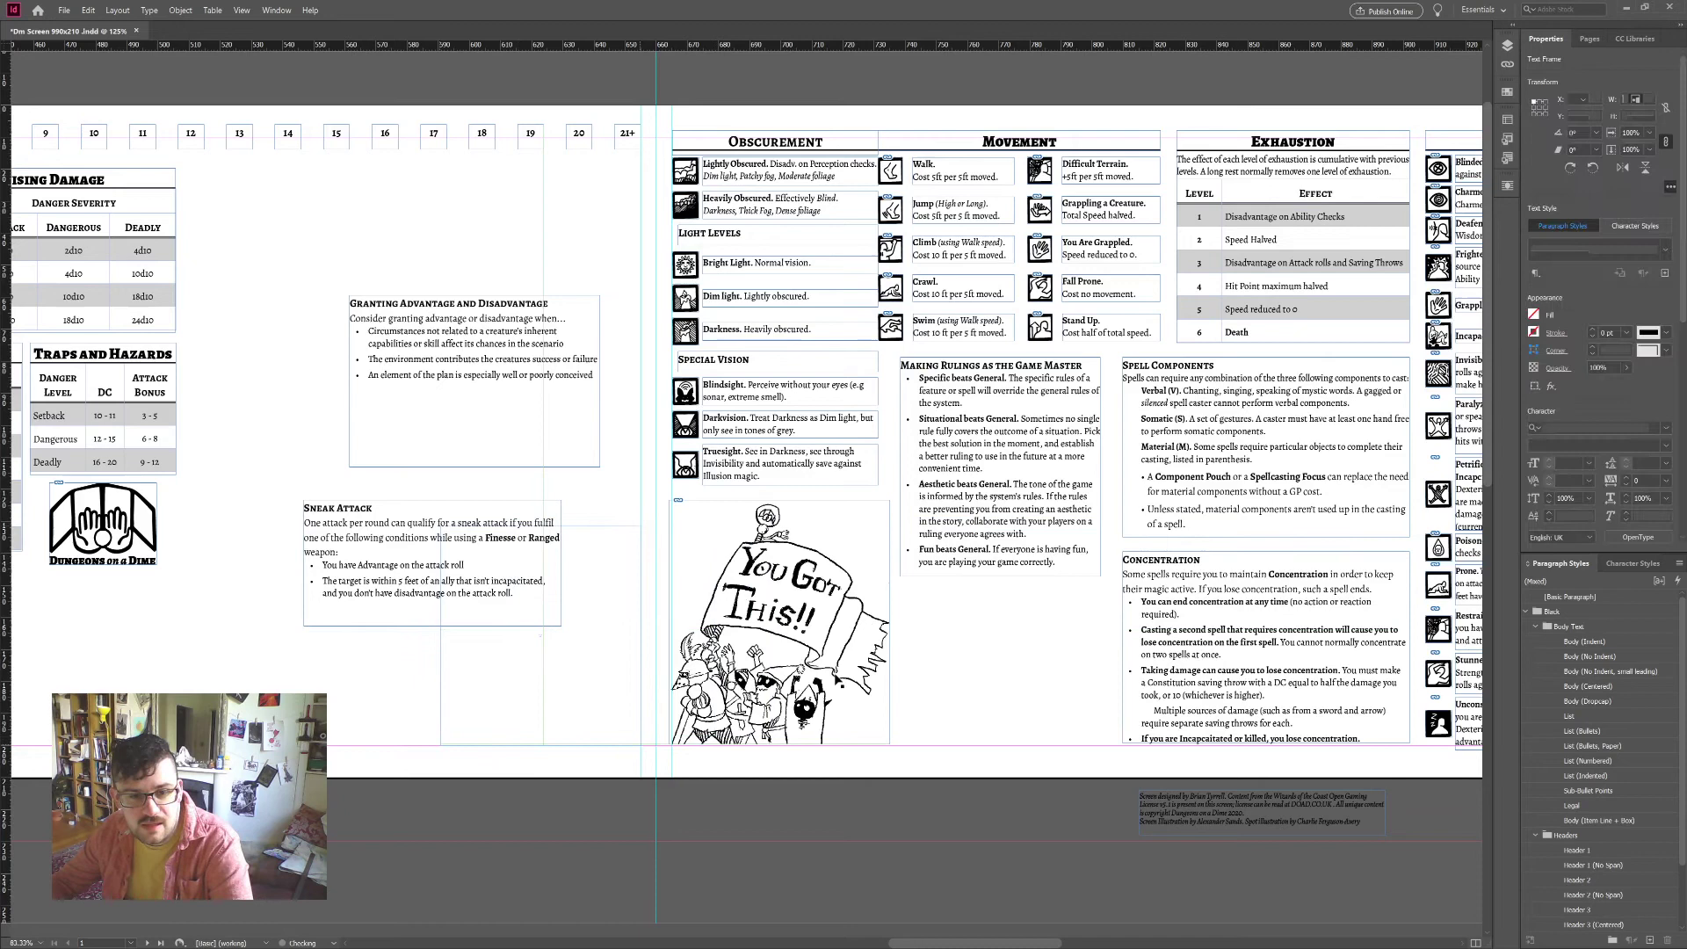
left_click(998, 672)
Step: Put Granting Advantage under Movement, shorten it, and snap Sneak Attack beneath at 64.2 mm width
left_click_drag(1015, 453, 1052, 477)
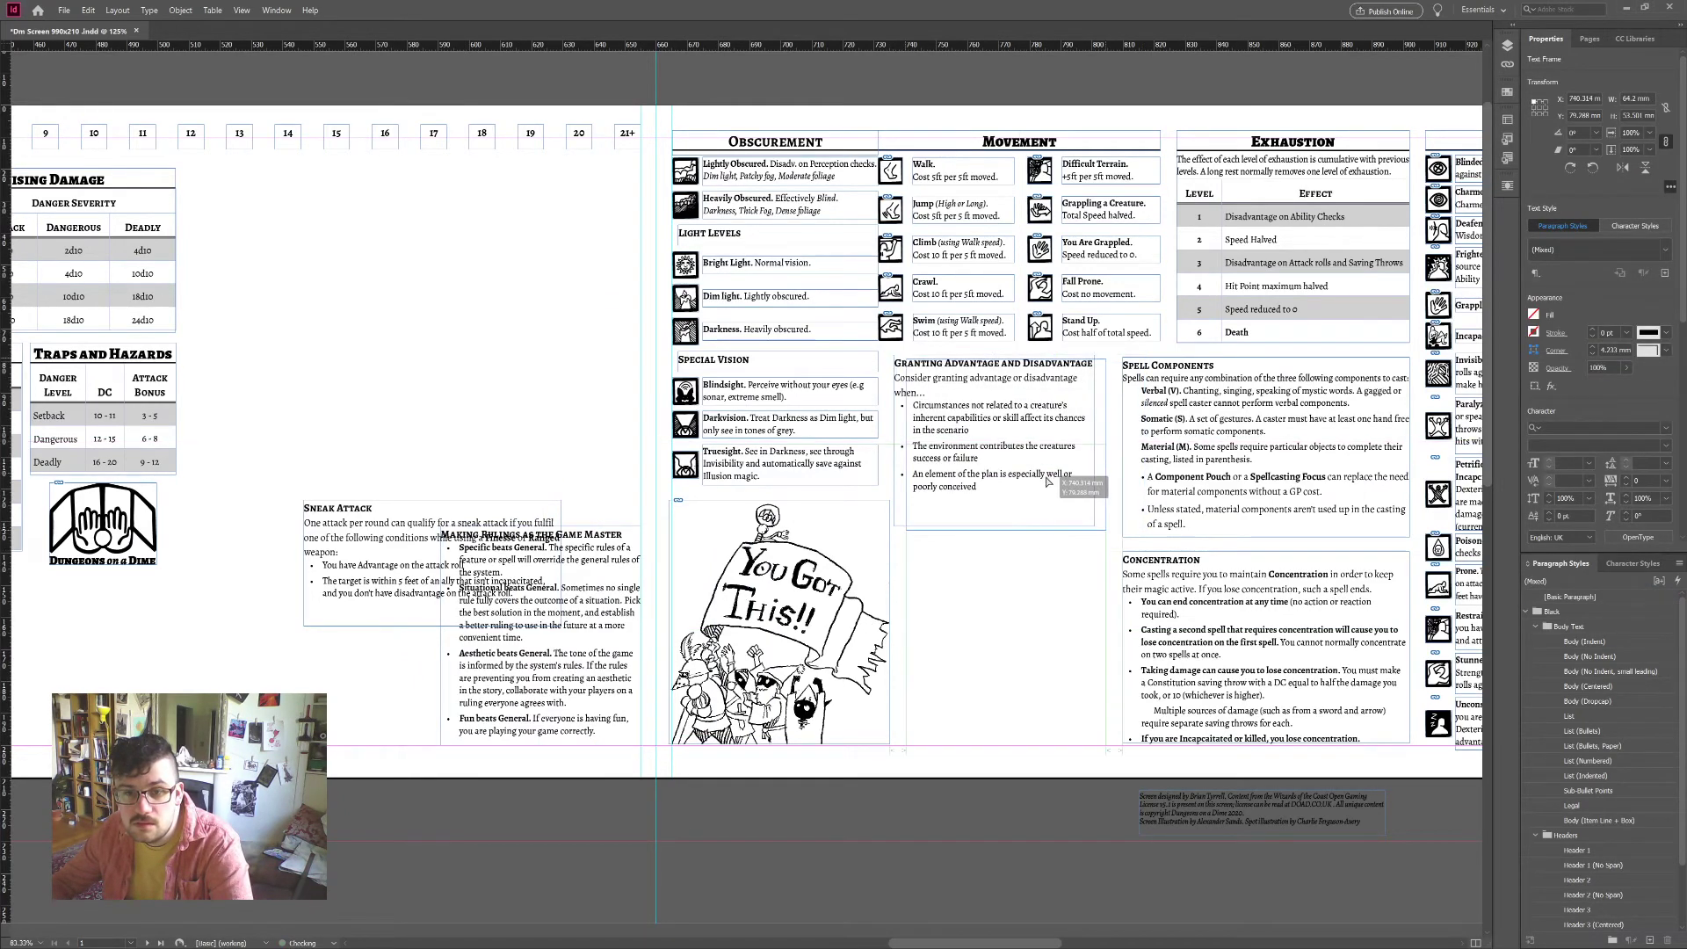
left_click_drag(562, 569, 1105, 605)
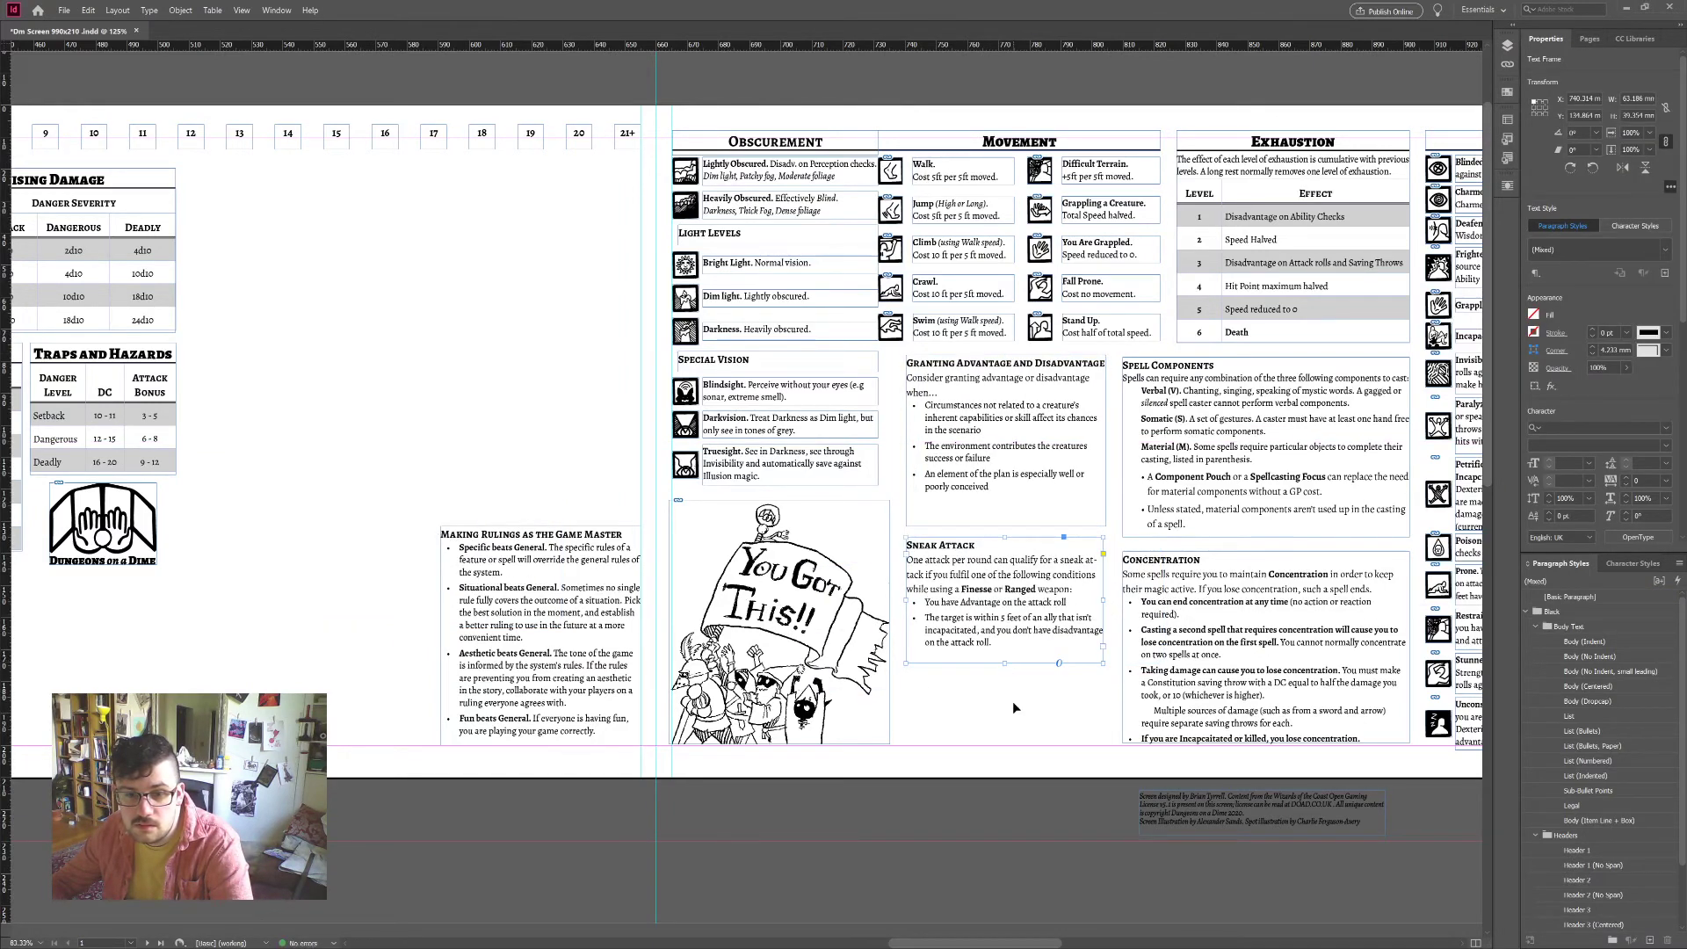
left_click(1005, 525)
left_click_drag(1006, 525, 1005, 509)
left_click(1004, 537)
left_click_drag(1105, 572, 1106, 572)
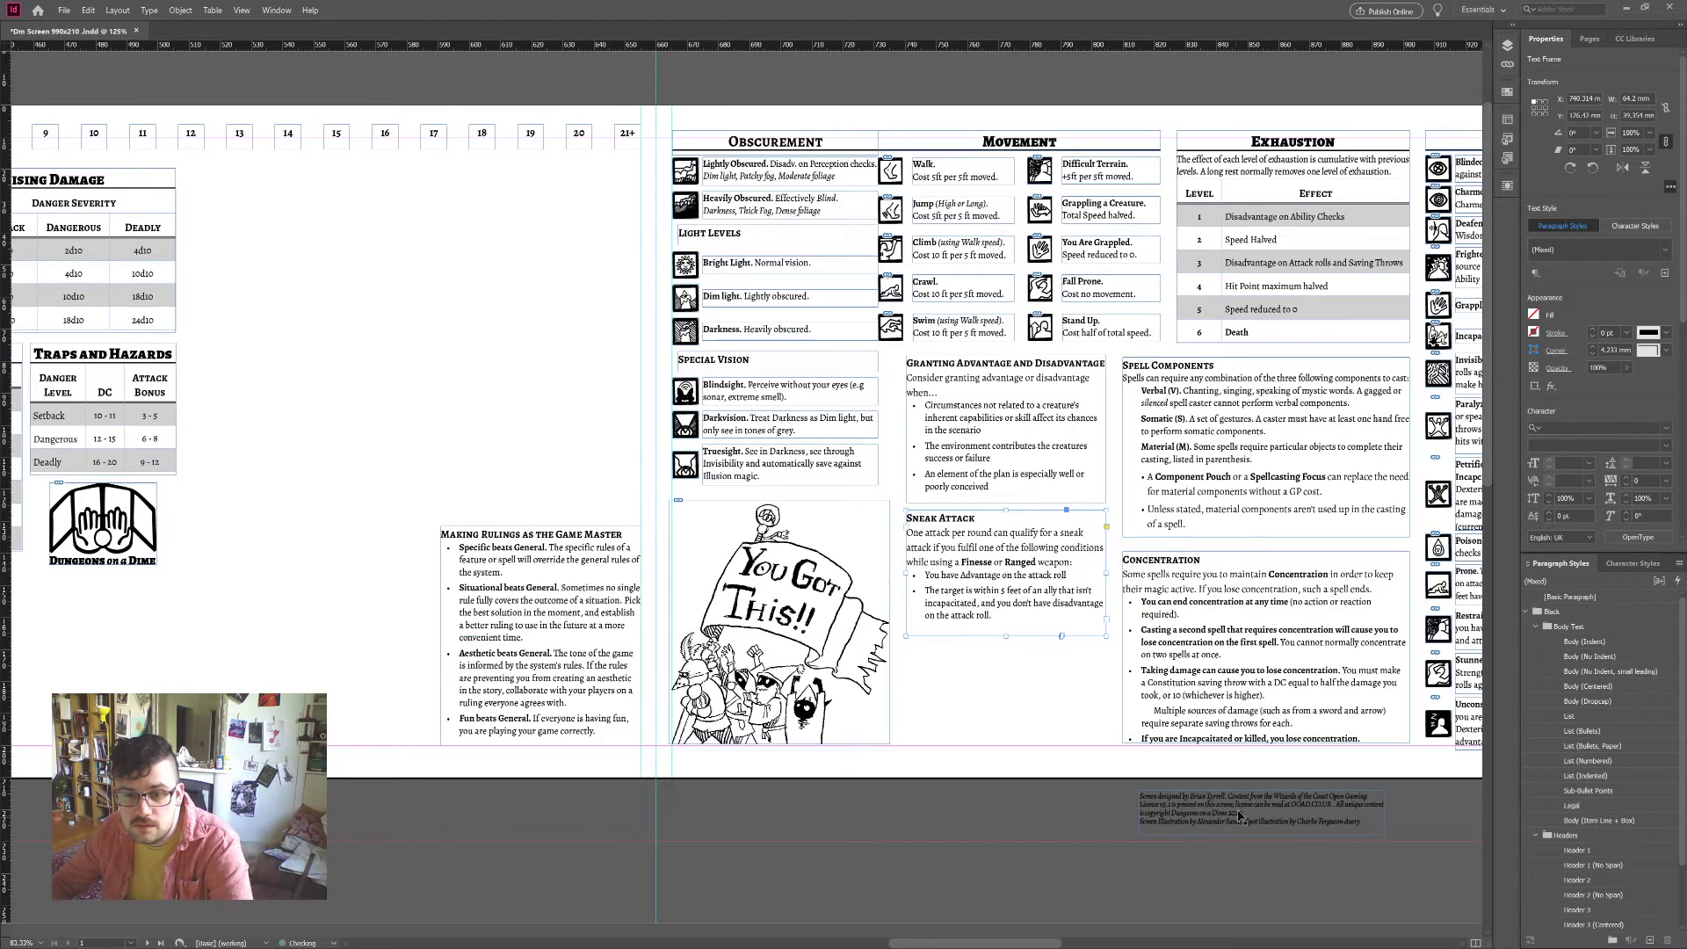
Step: Bring the credits text under Sneak Attack, narrow it to the 64.2 mm column, and lower it
left_click_drag(1240, 815, 1005, 675)
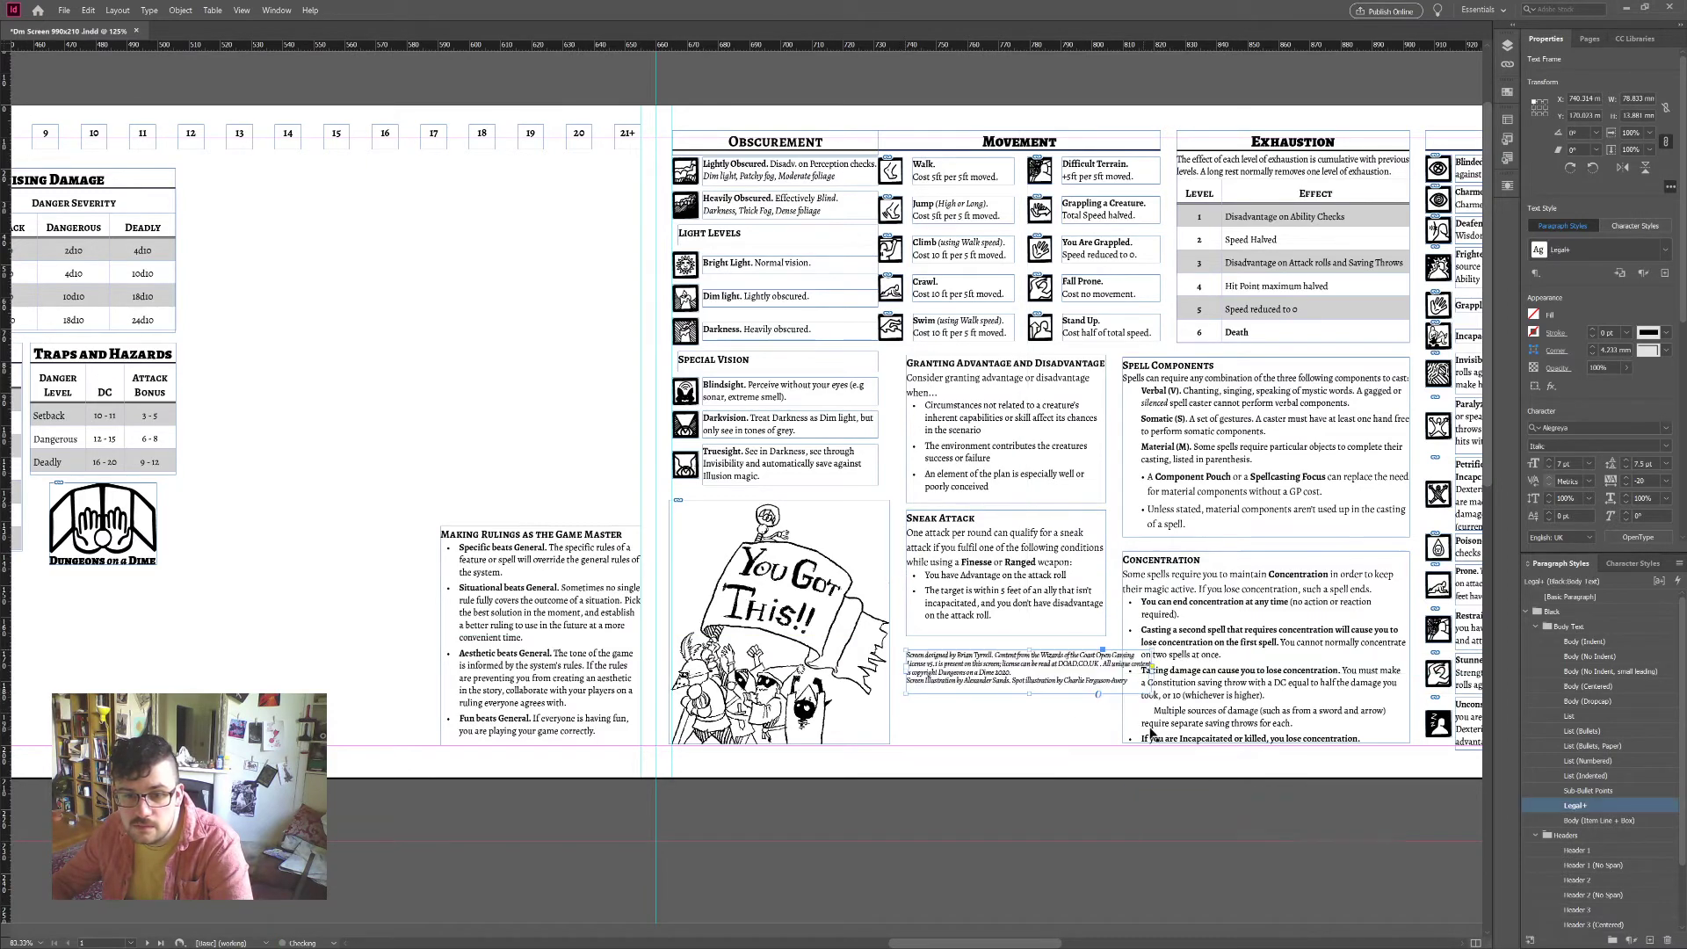
left_click_drag(1153, 694, 1103, 695)
left_click(1013, 717)
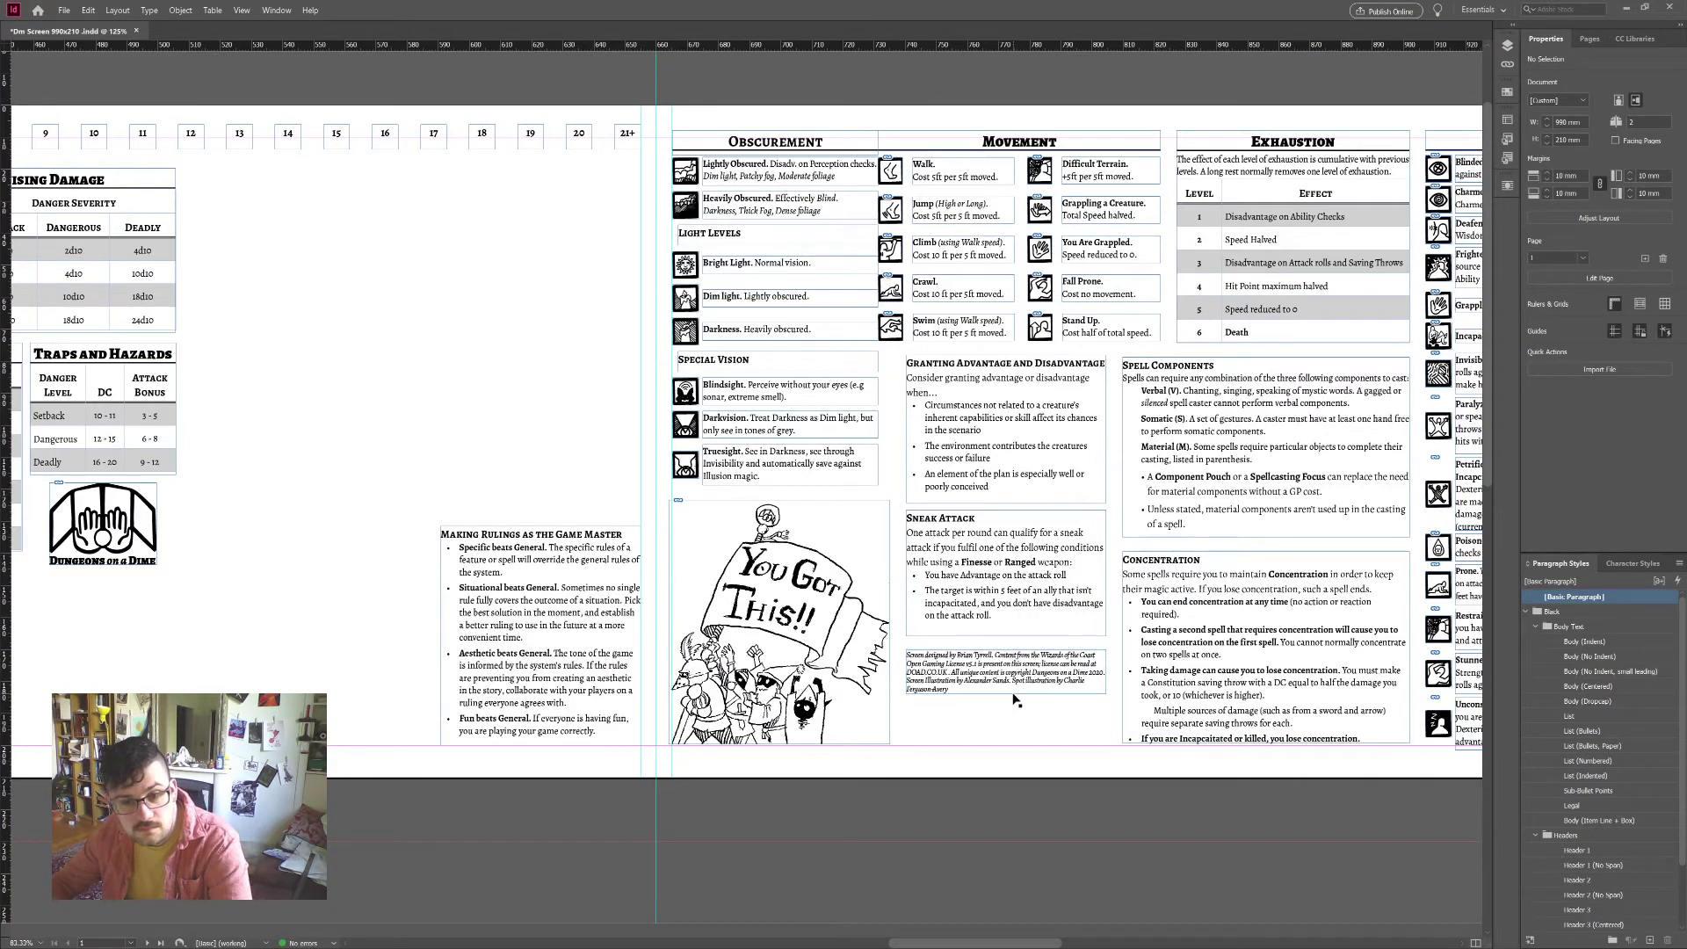
left_click_drag(1013, 700, 1032, 749)
left_click(1056, 814)
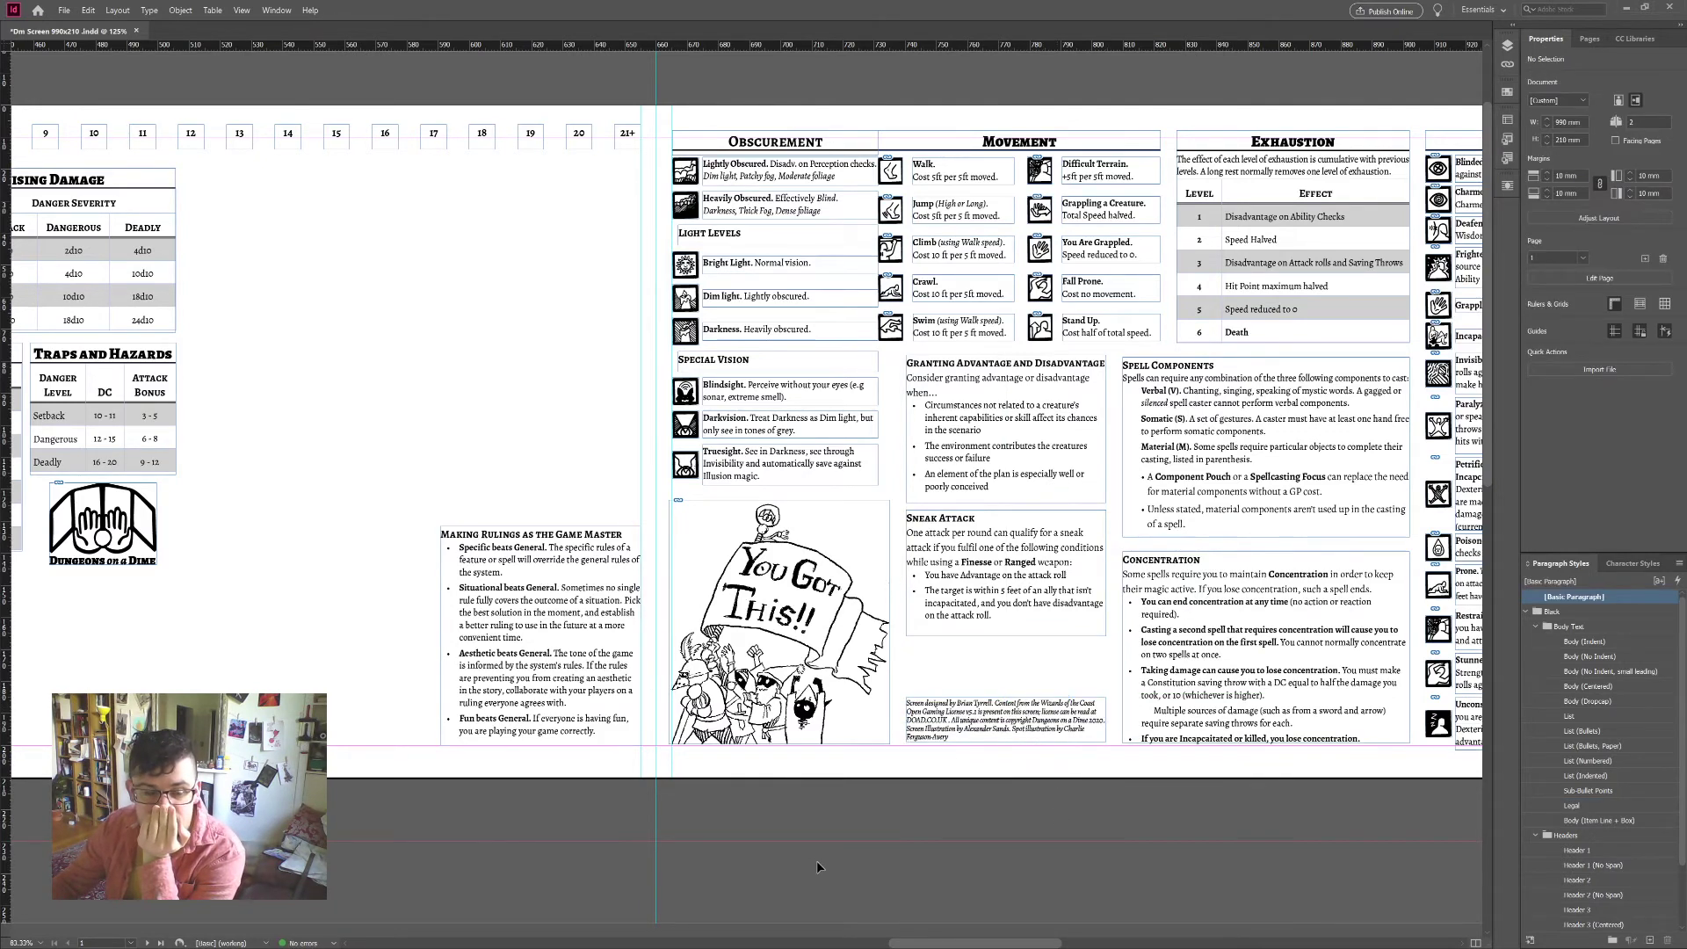
left_click(996, 743)
left_click_drag(996, 743, 1040, 692)
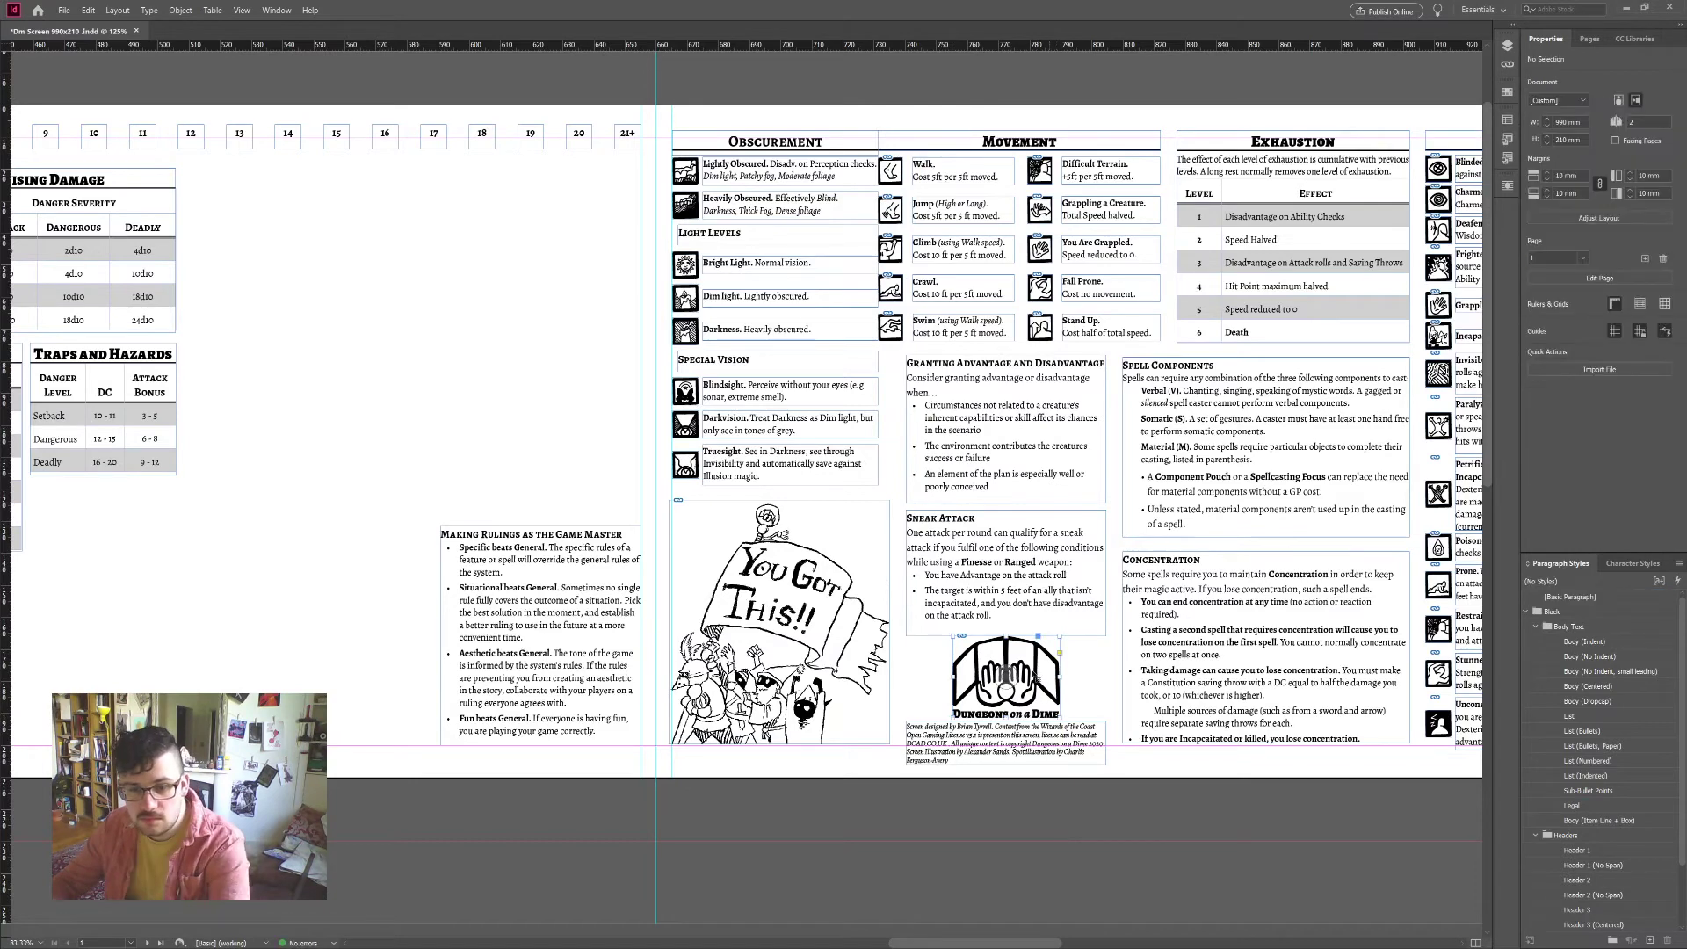
Step: Shrink the Dungeons on a Dime logo and reshape the credits into a narrow column beside it
left_click_drag(1007, 636, 979, 675)
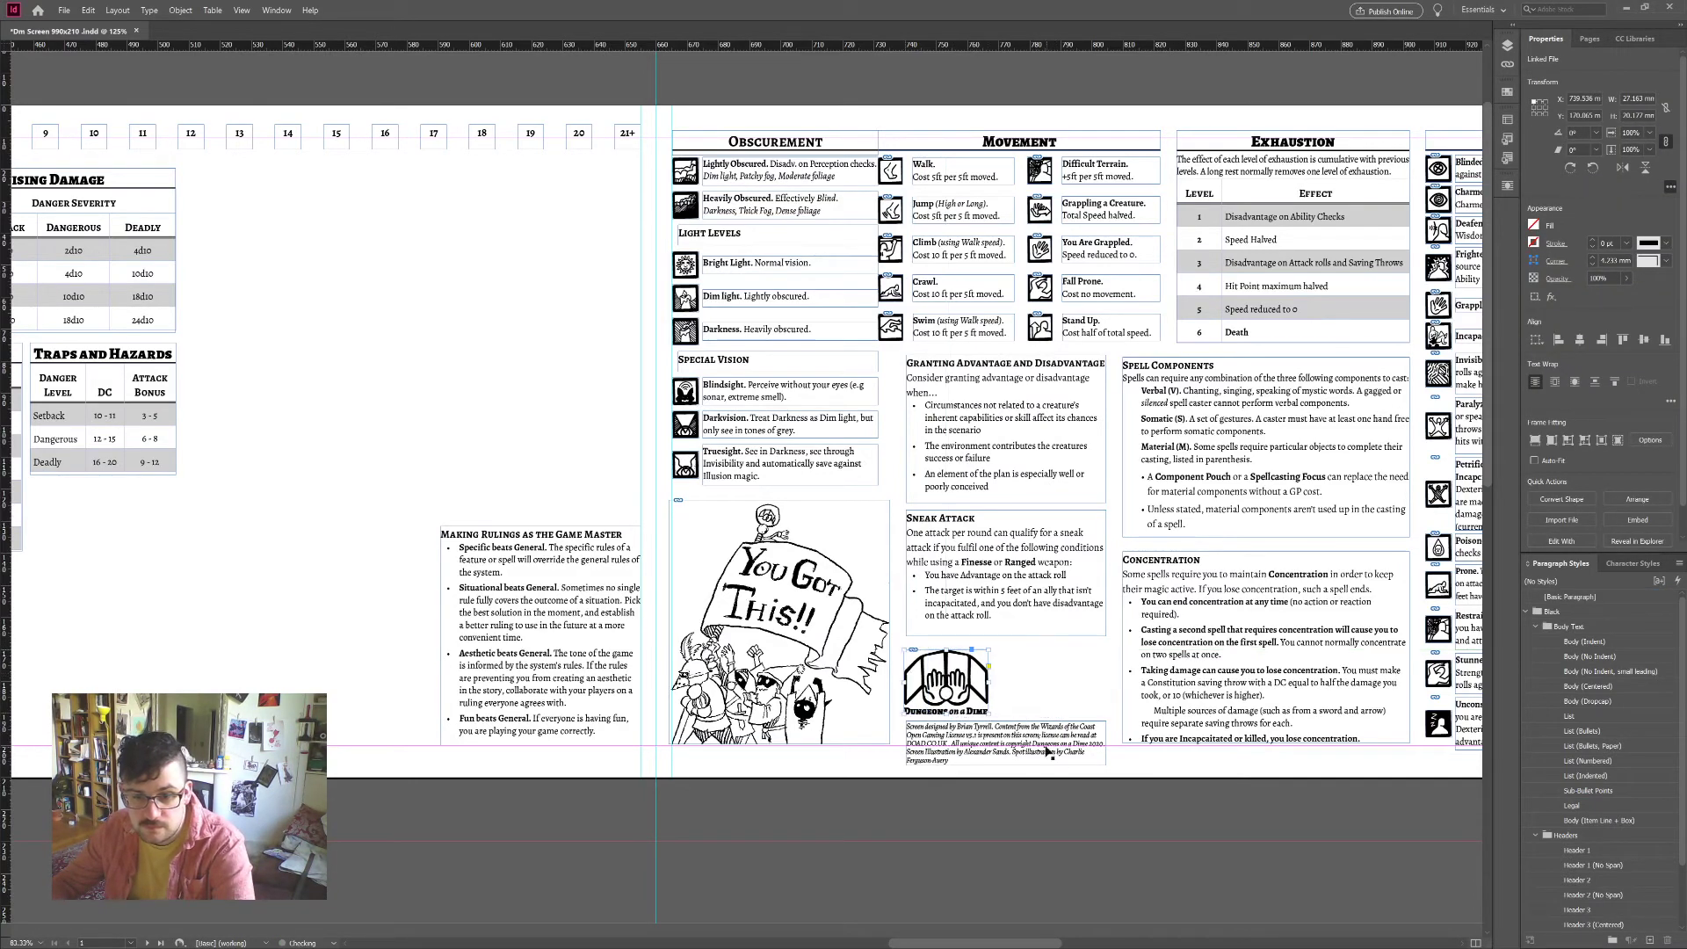
left_click(951, 722)
left_click_drag(903, 718, 991, 650)
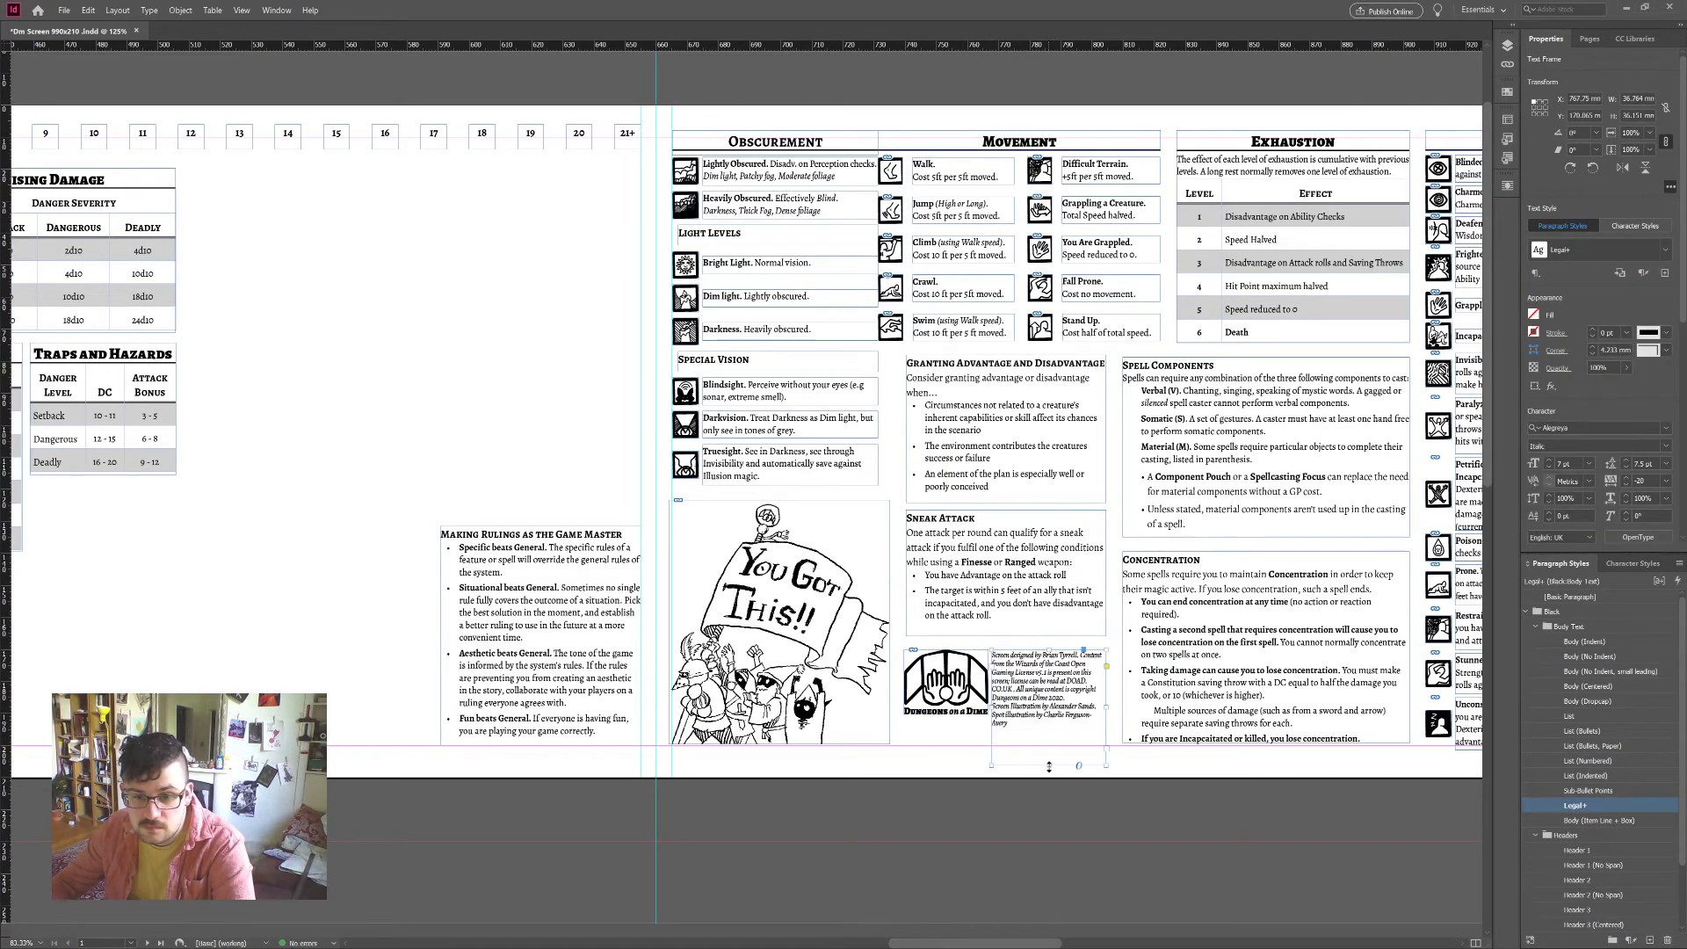
left_click_drag(1050, 765, 1053, 745)
left_click_drag(1051, 746, 1051, 745)
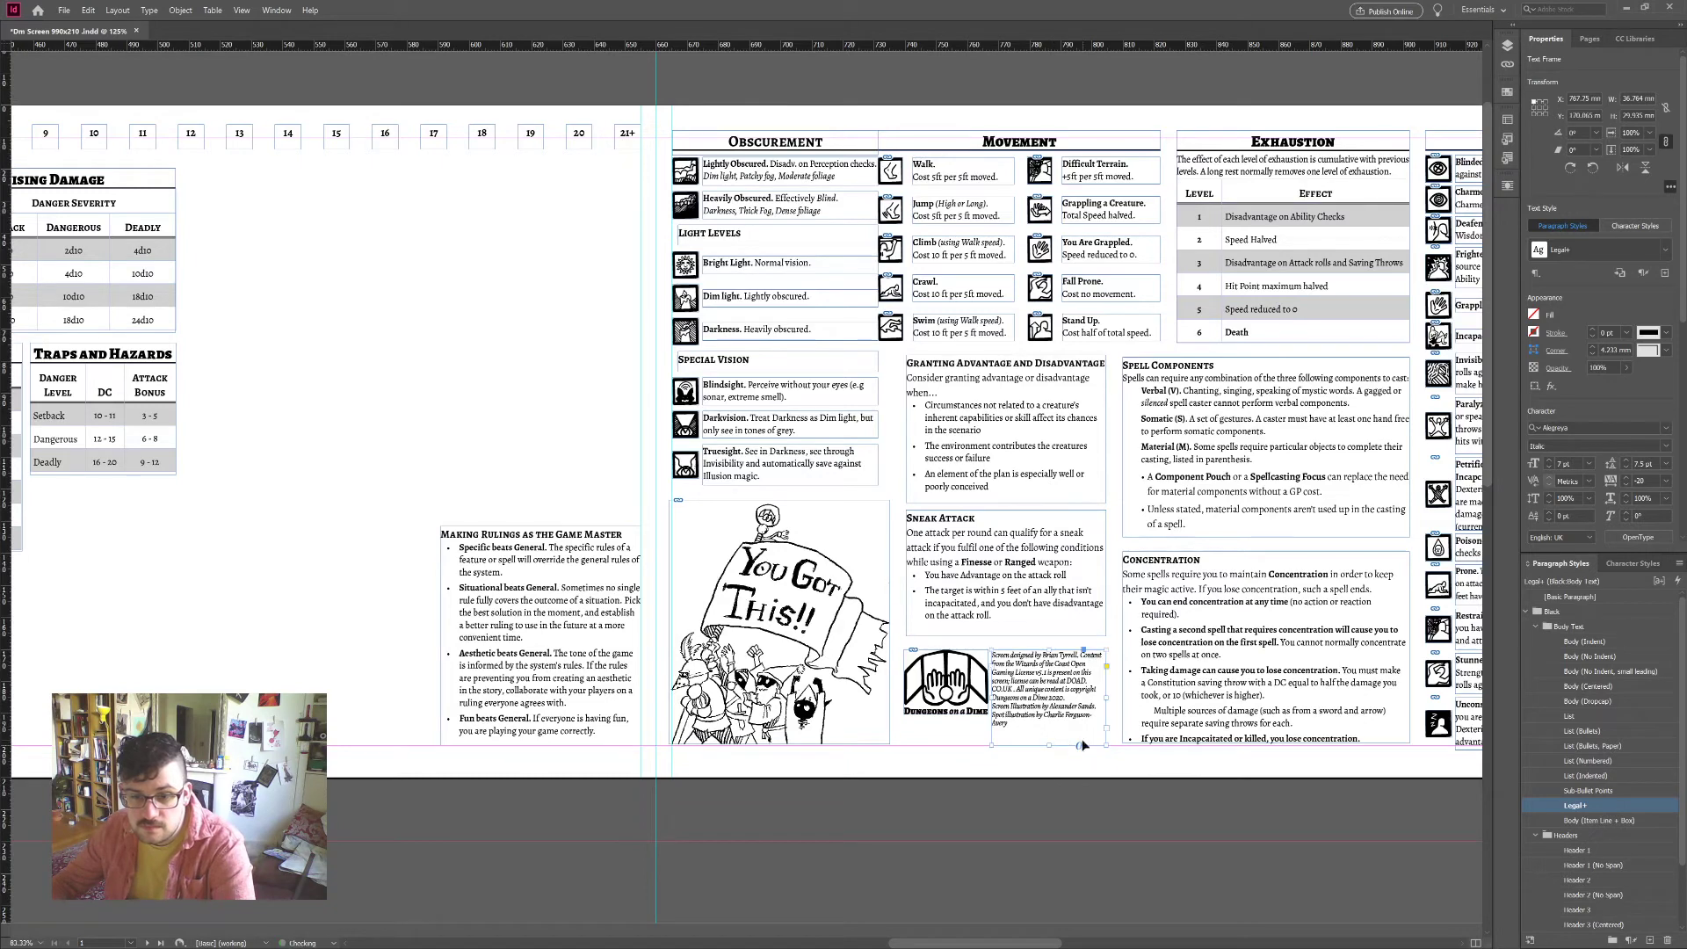
Step: Split the illustration credits into their own paragraph, reset tracking to 0, and nudge the logo lower
left_click(1074, 699)
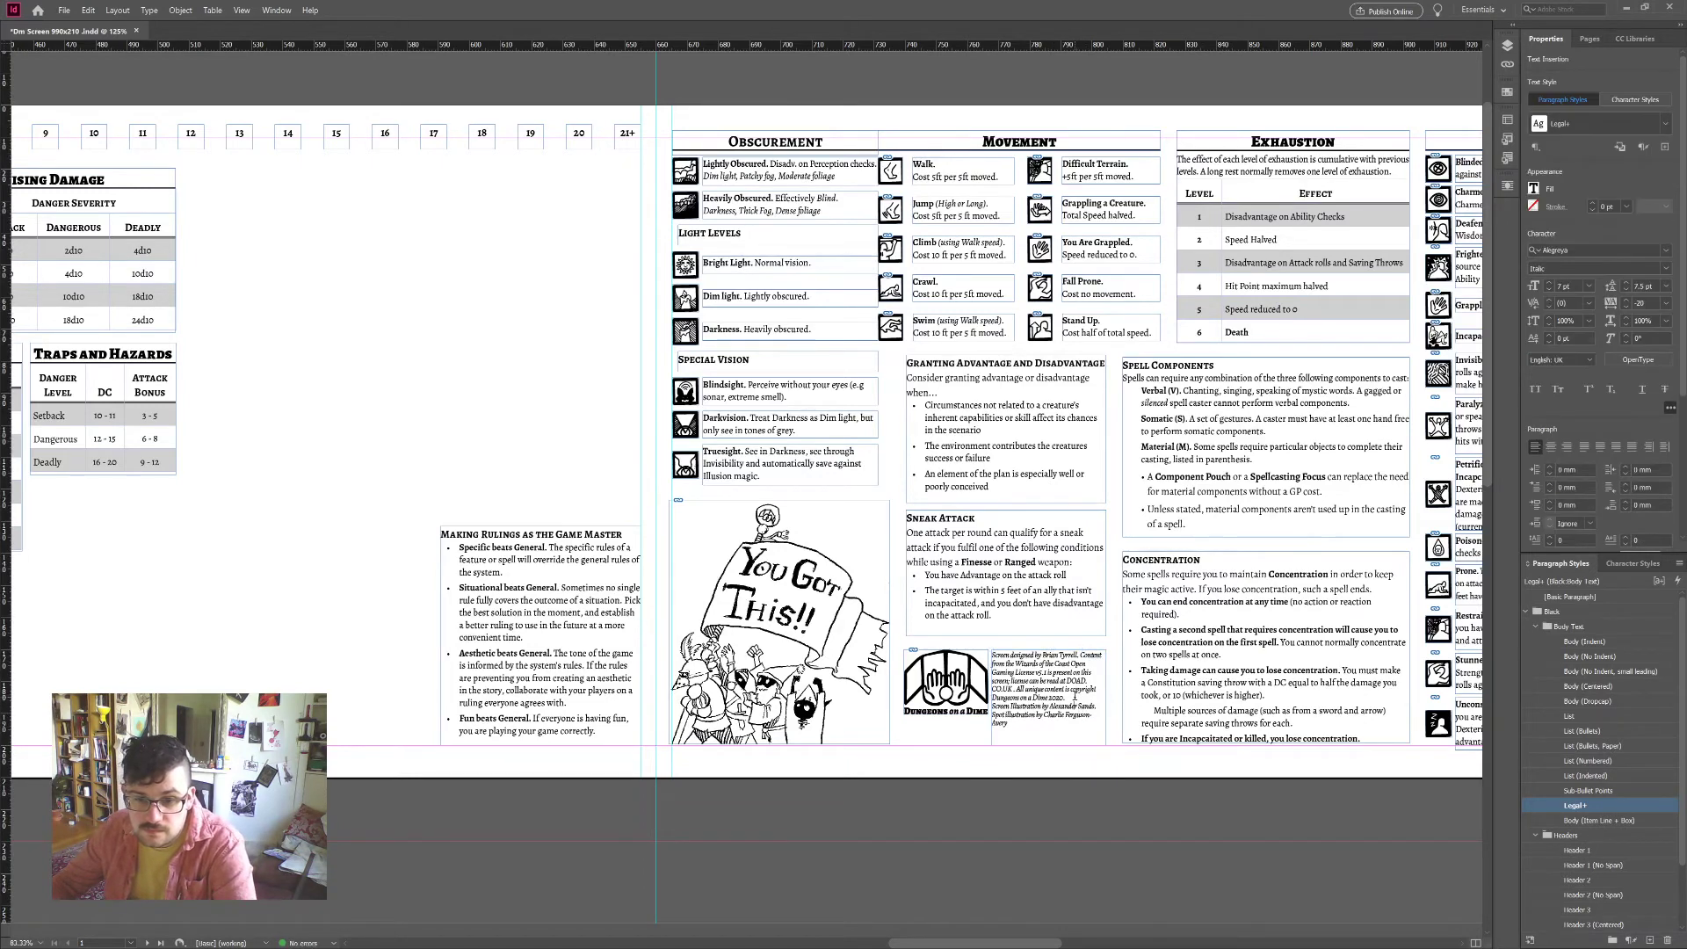
key("Return")
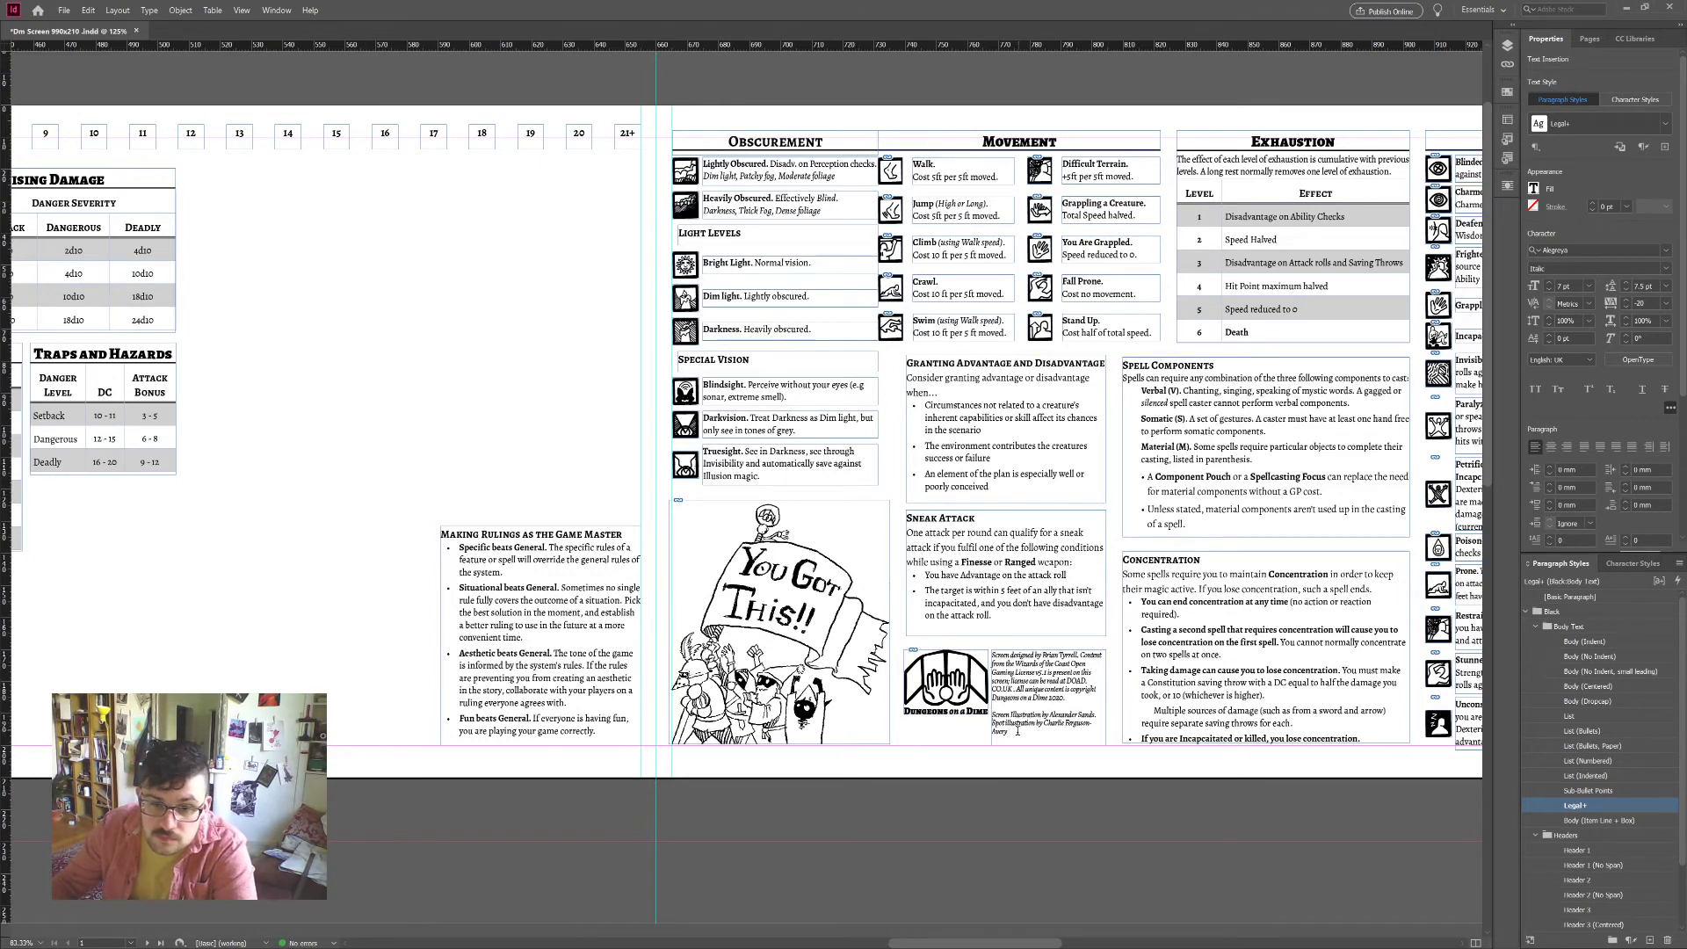
left_click_drag(1010, 732, 993, 653)
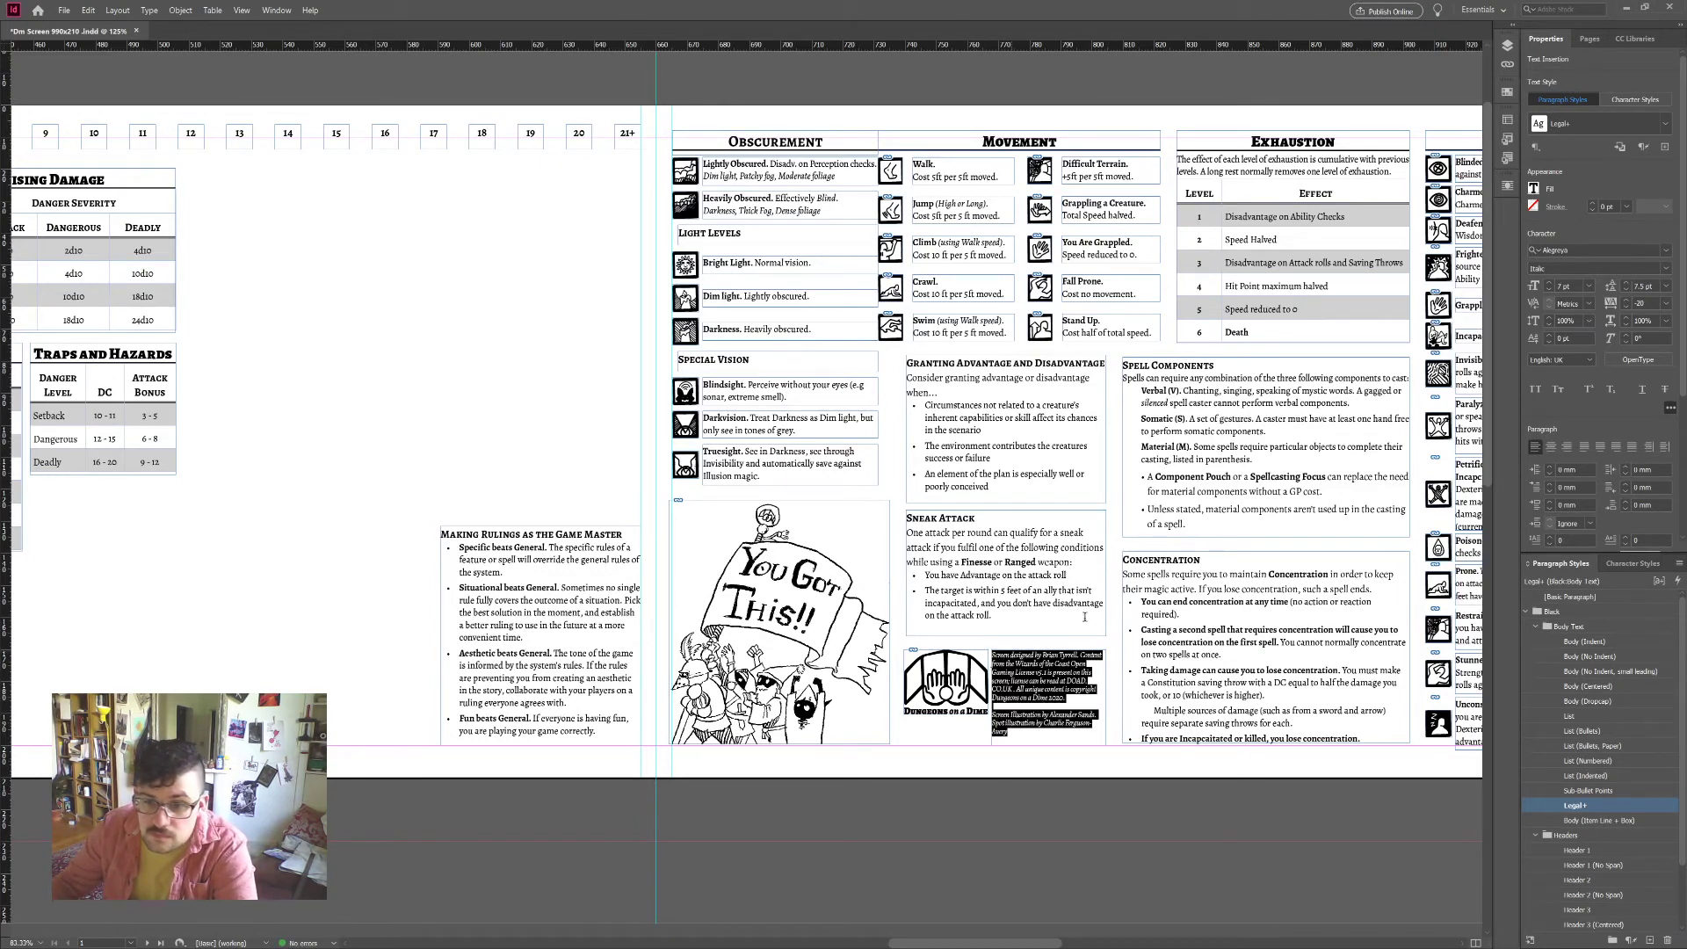
left_click(1626, 300)
left_click(1627, 299)
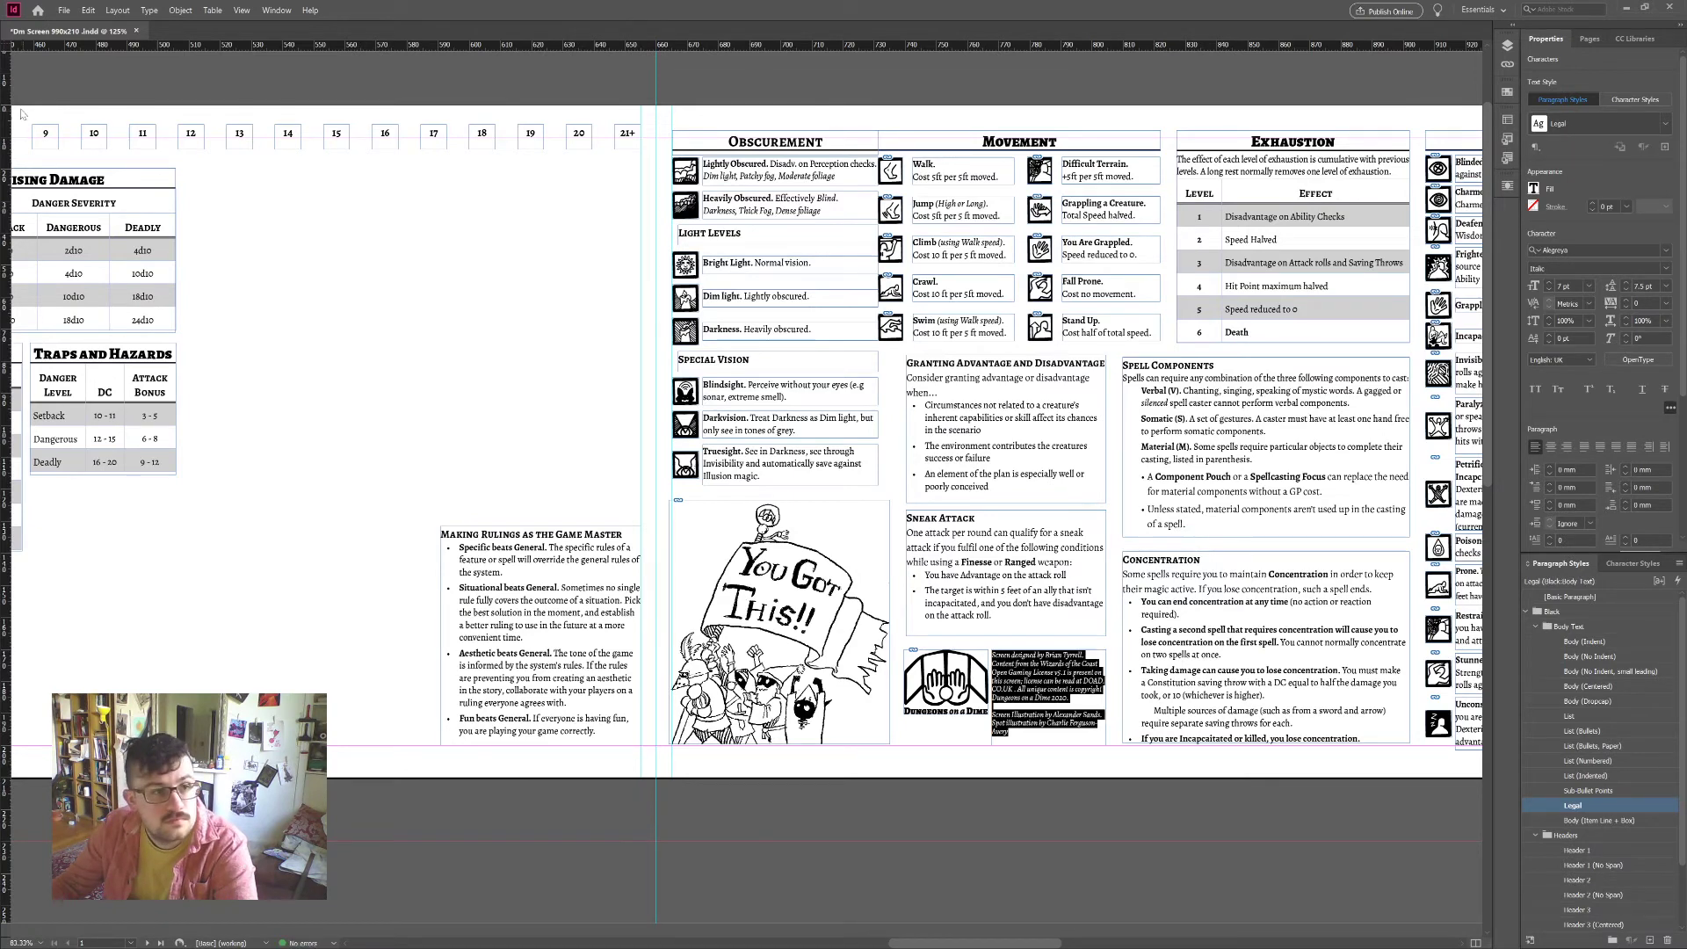
key("Escape")
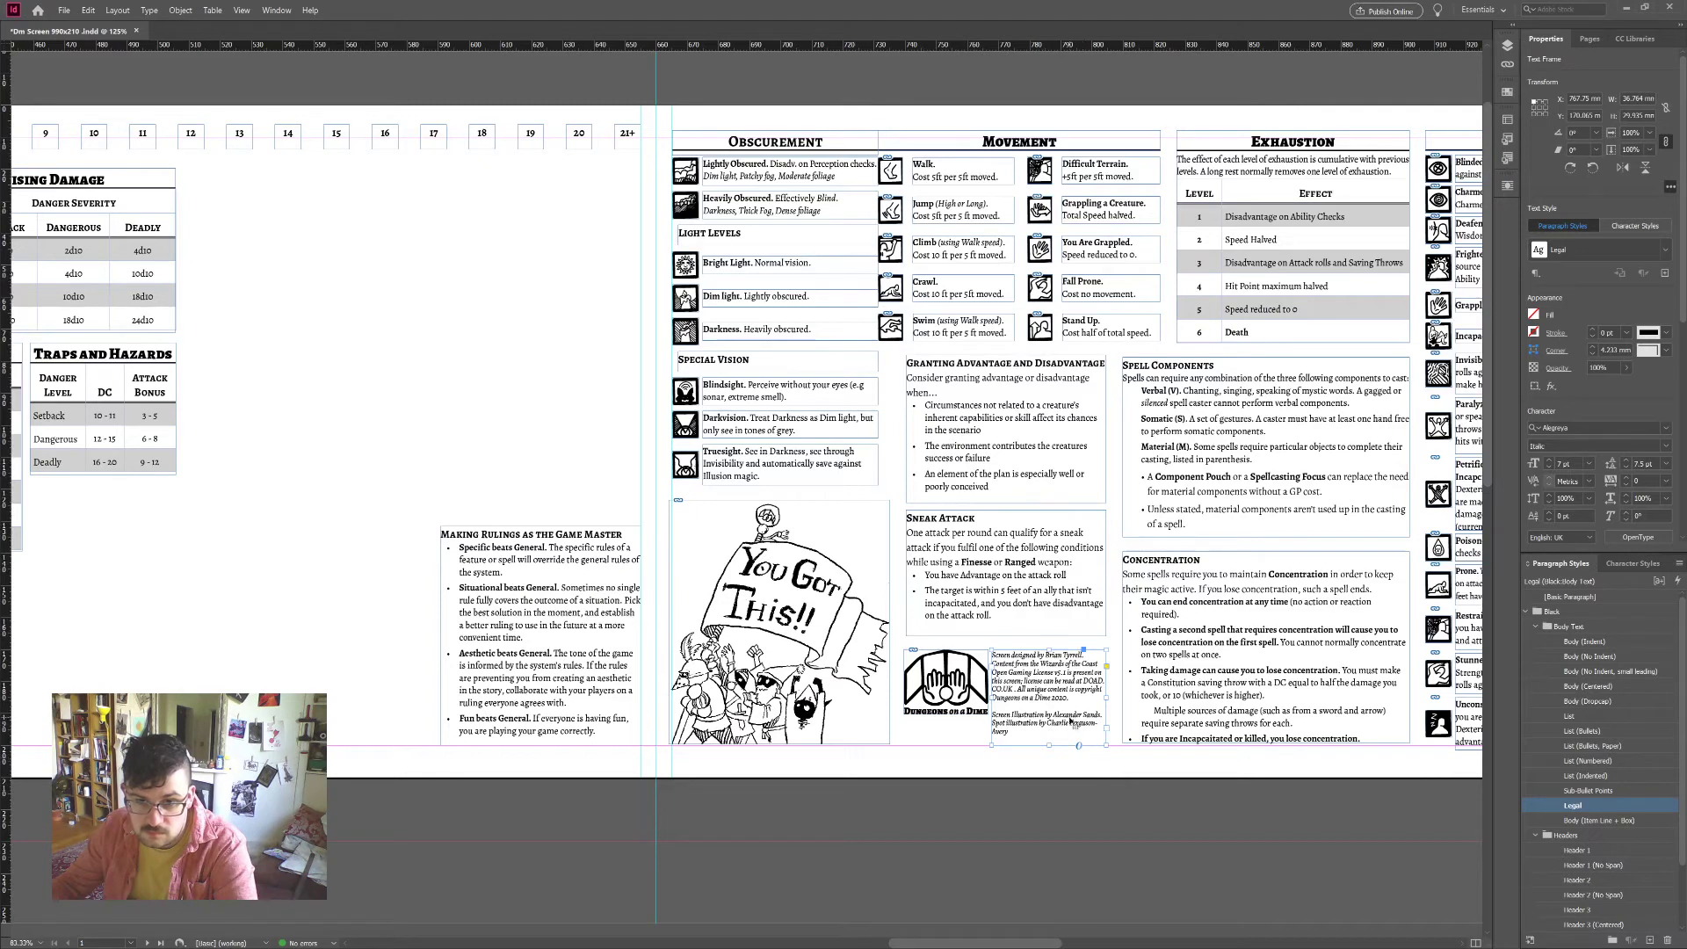
left_click_drag(970, 687, 978, 716)
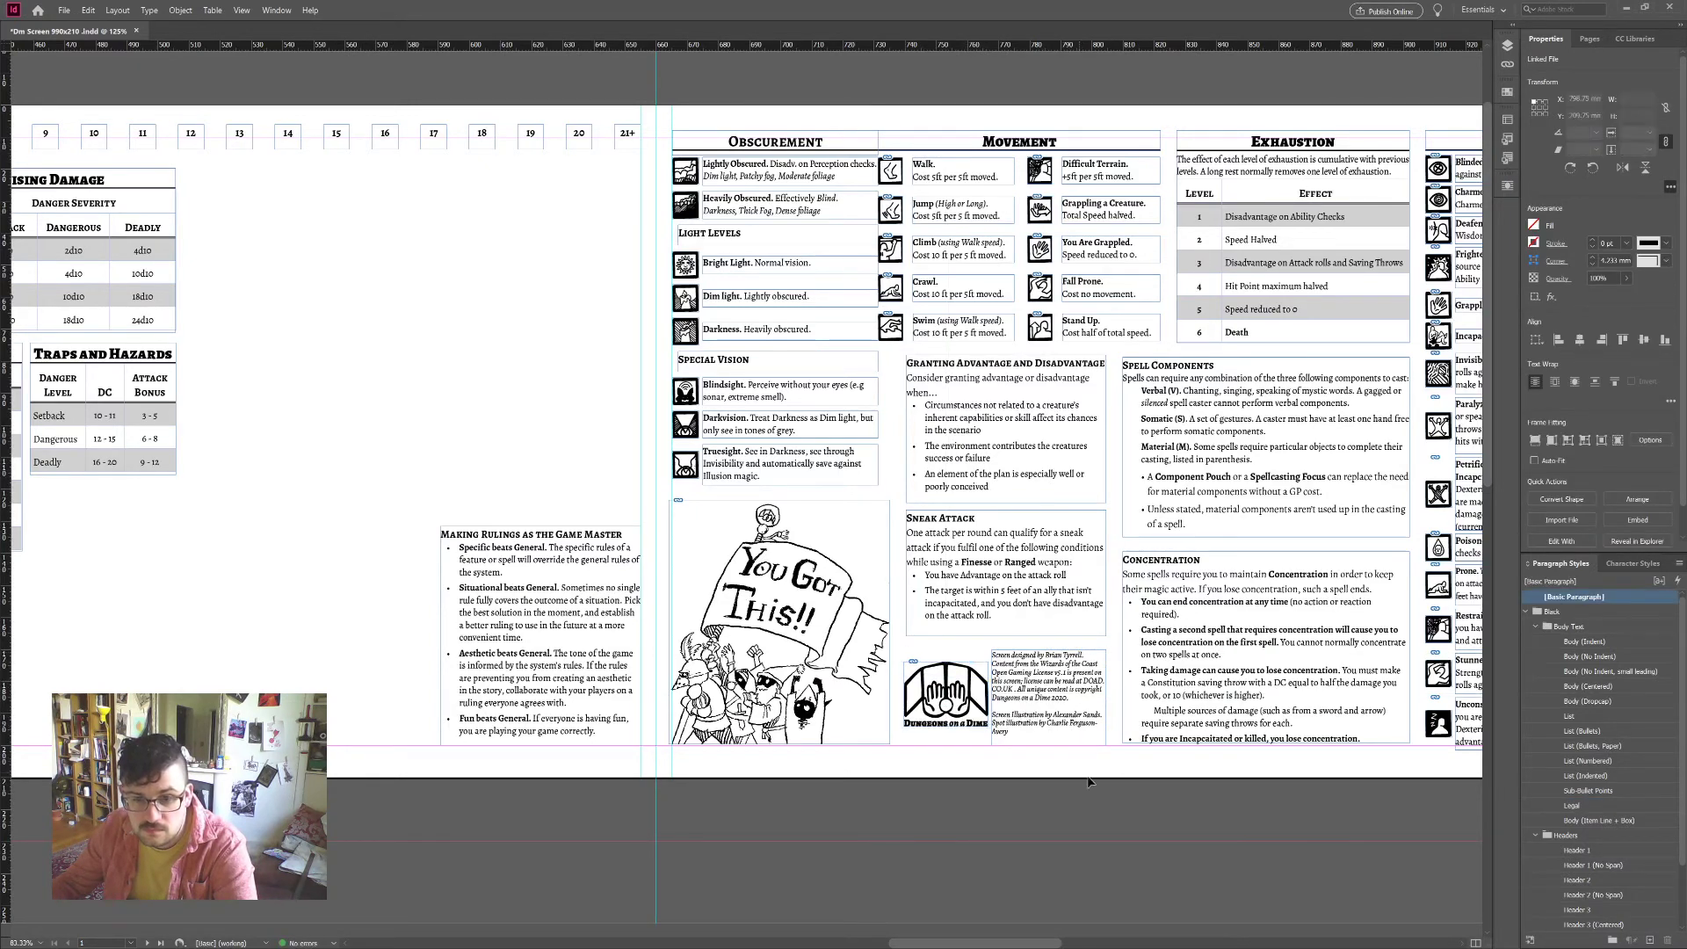
left_click(1302, 828)
key("ctrl+minus")
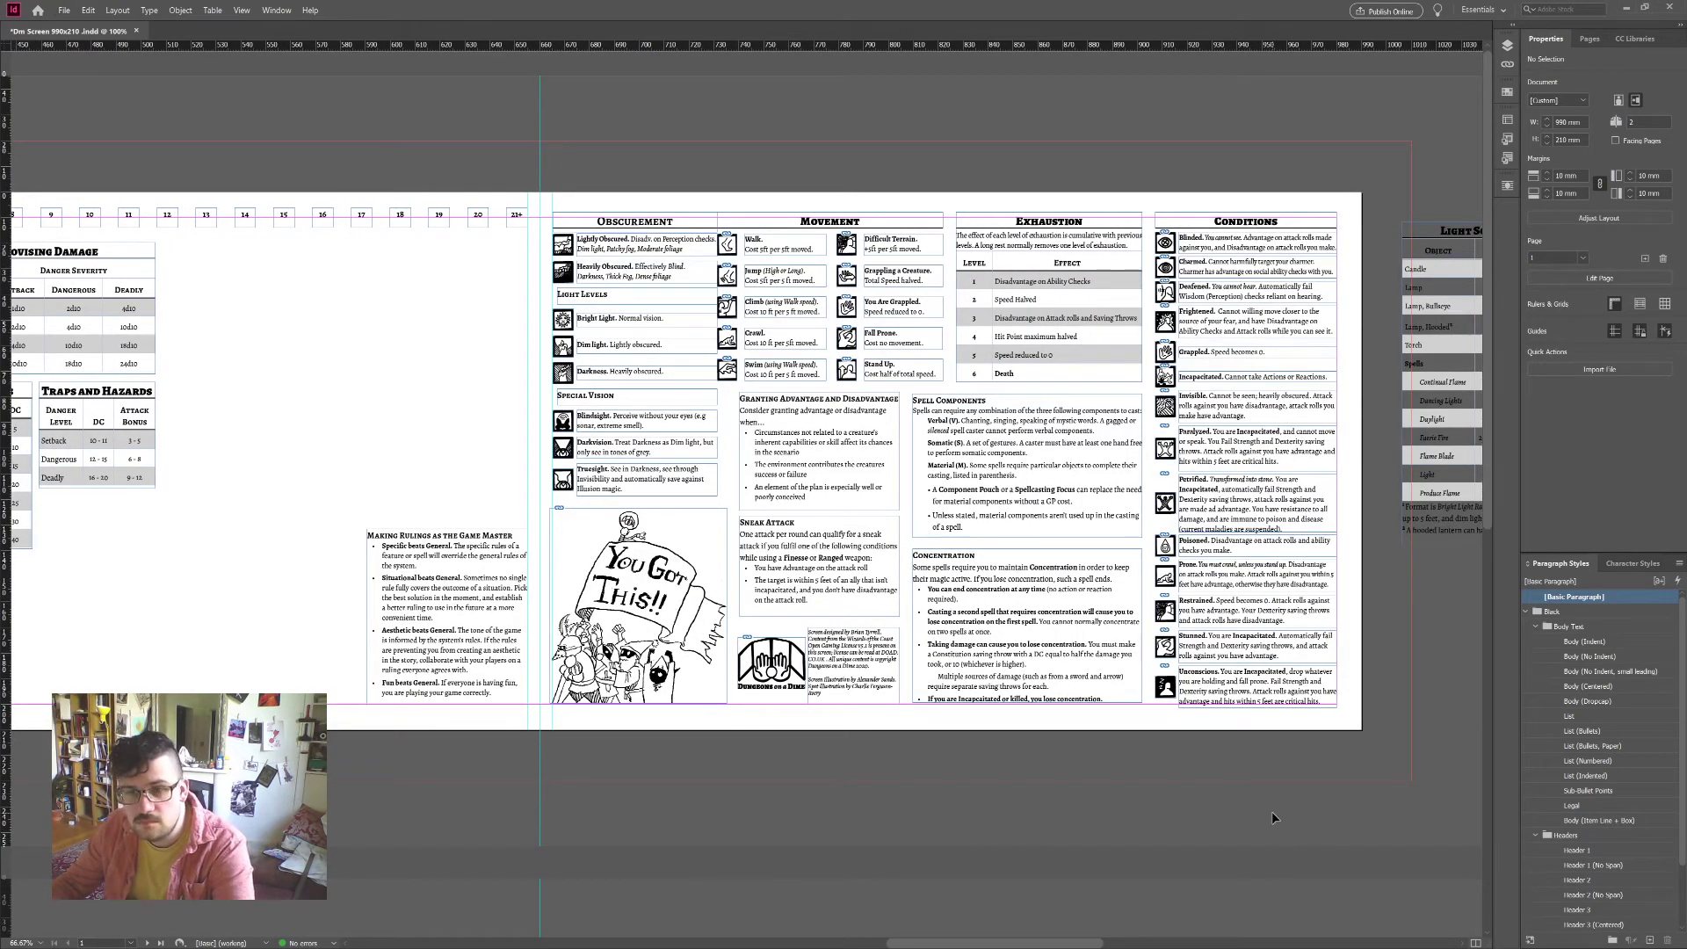
Step: Switch to Preview screen mode to view the spread without guides or frame edges
key("w")
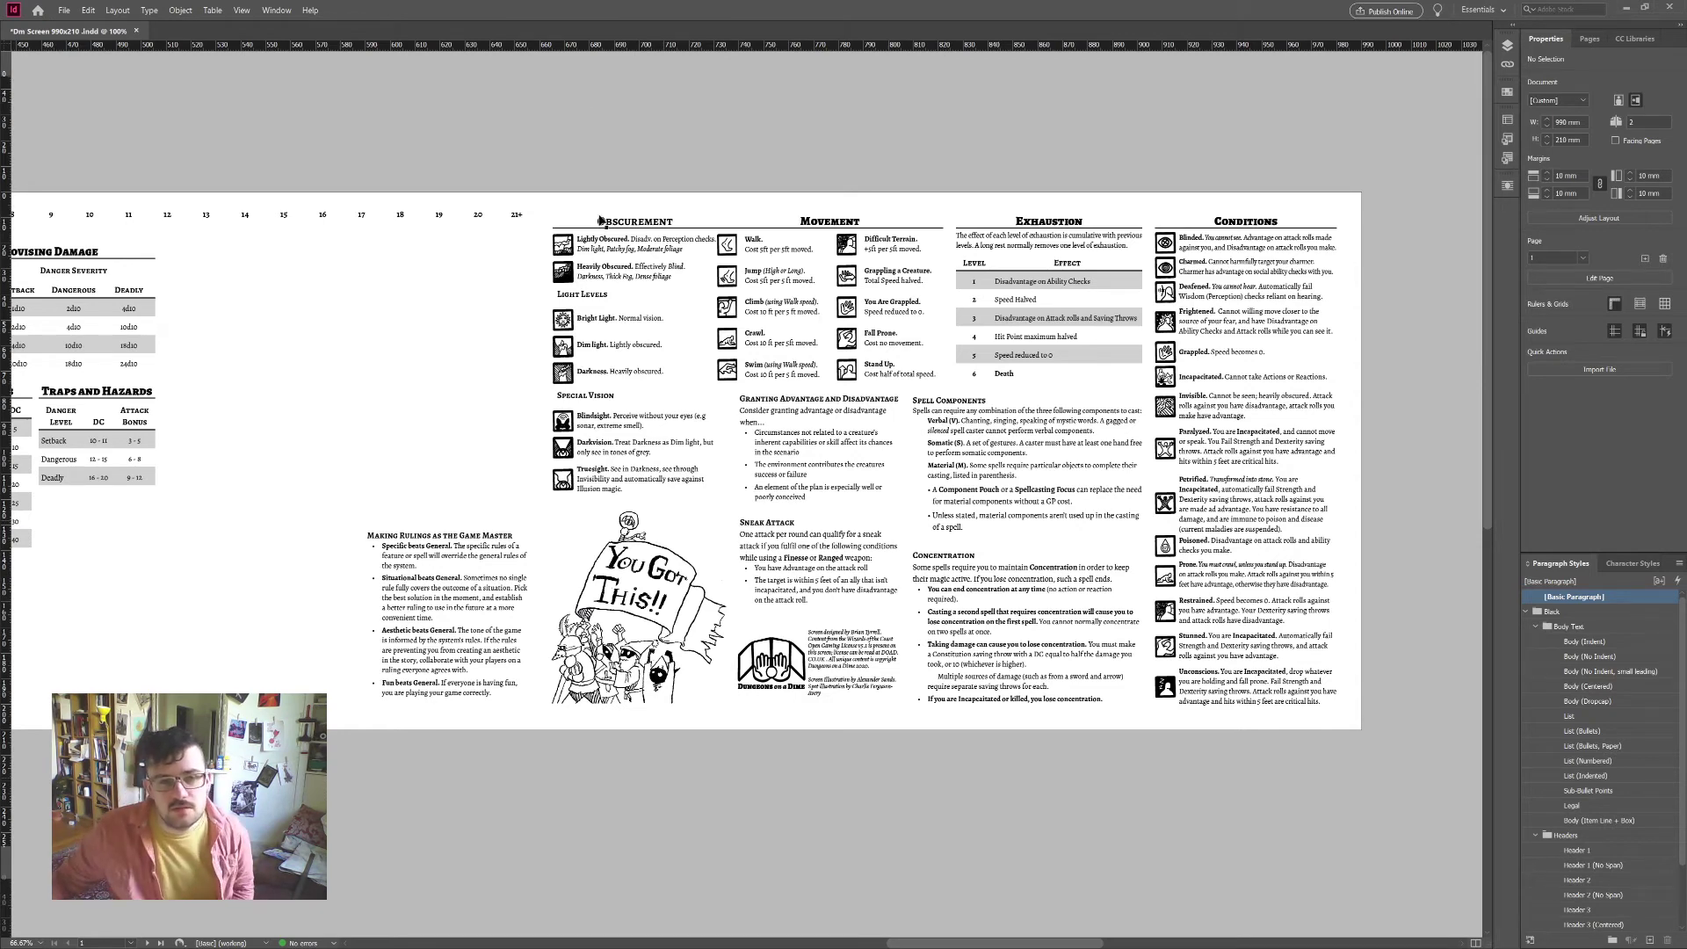
left_click_drag(672, 203, 823, 313)
left_click(913, 130)
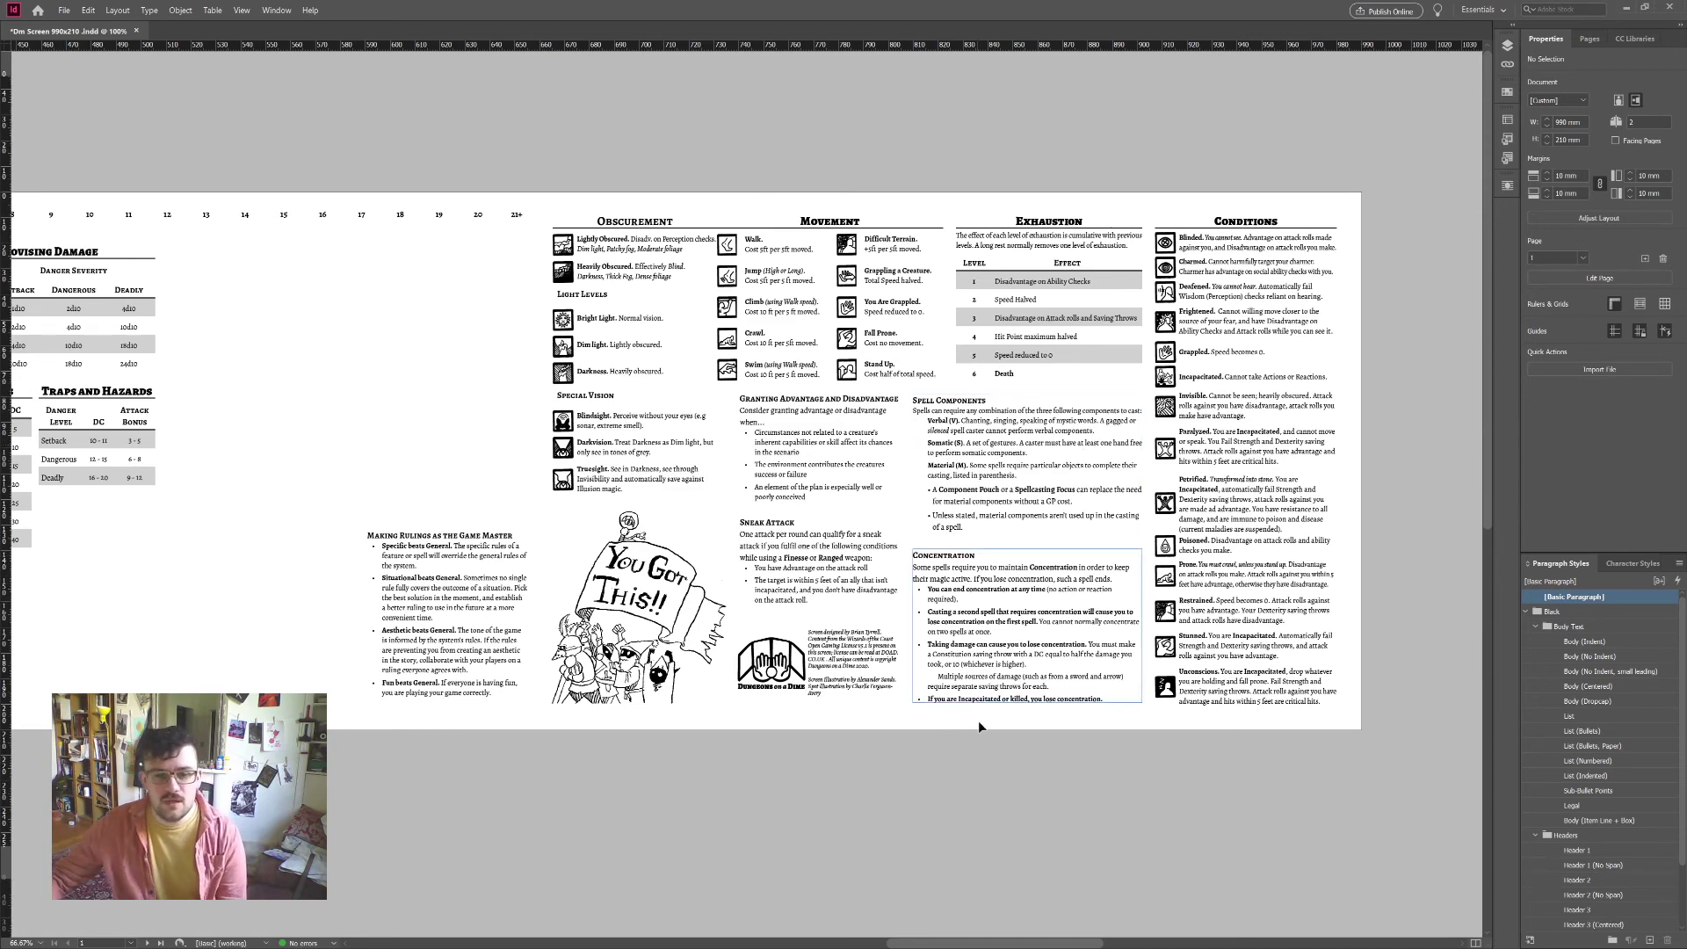
Step: Scroll across to the table spread and select the Quick NPC Generator frame
left_click_drag(1011, 943, 945, 944)
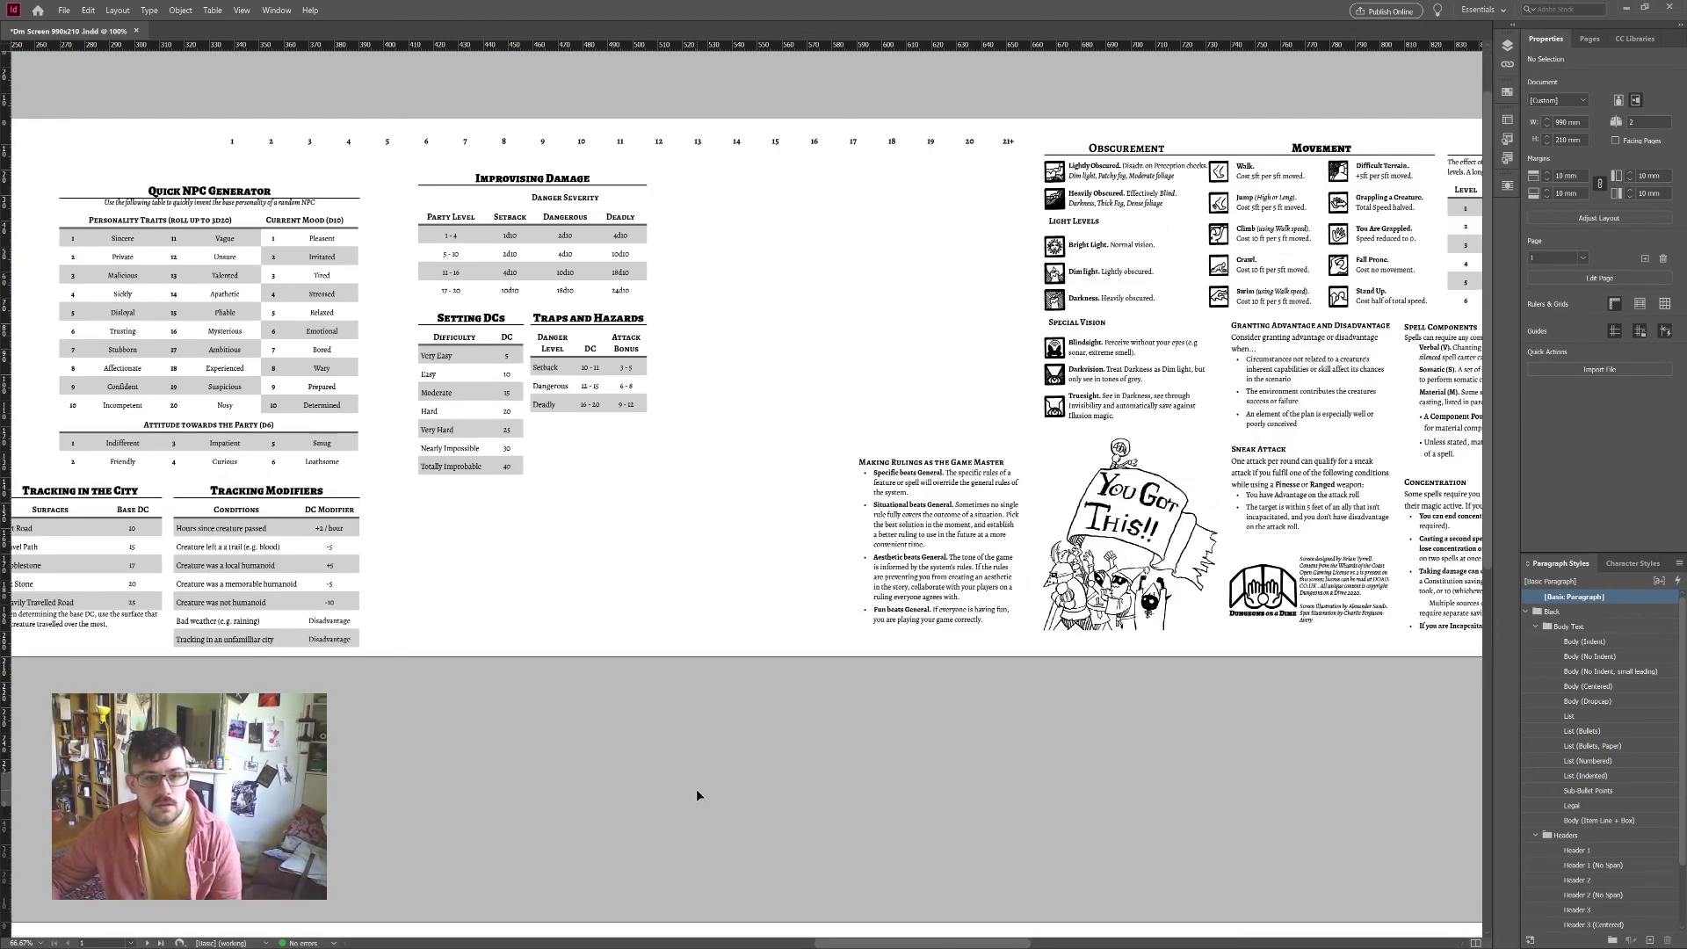
scroll(826, 941, "left", 10)
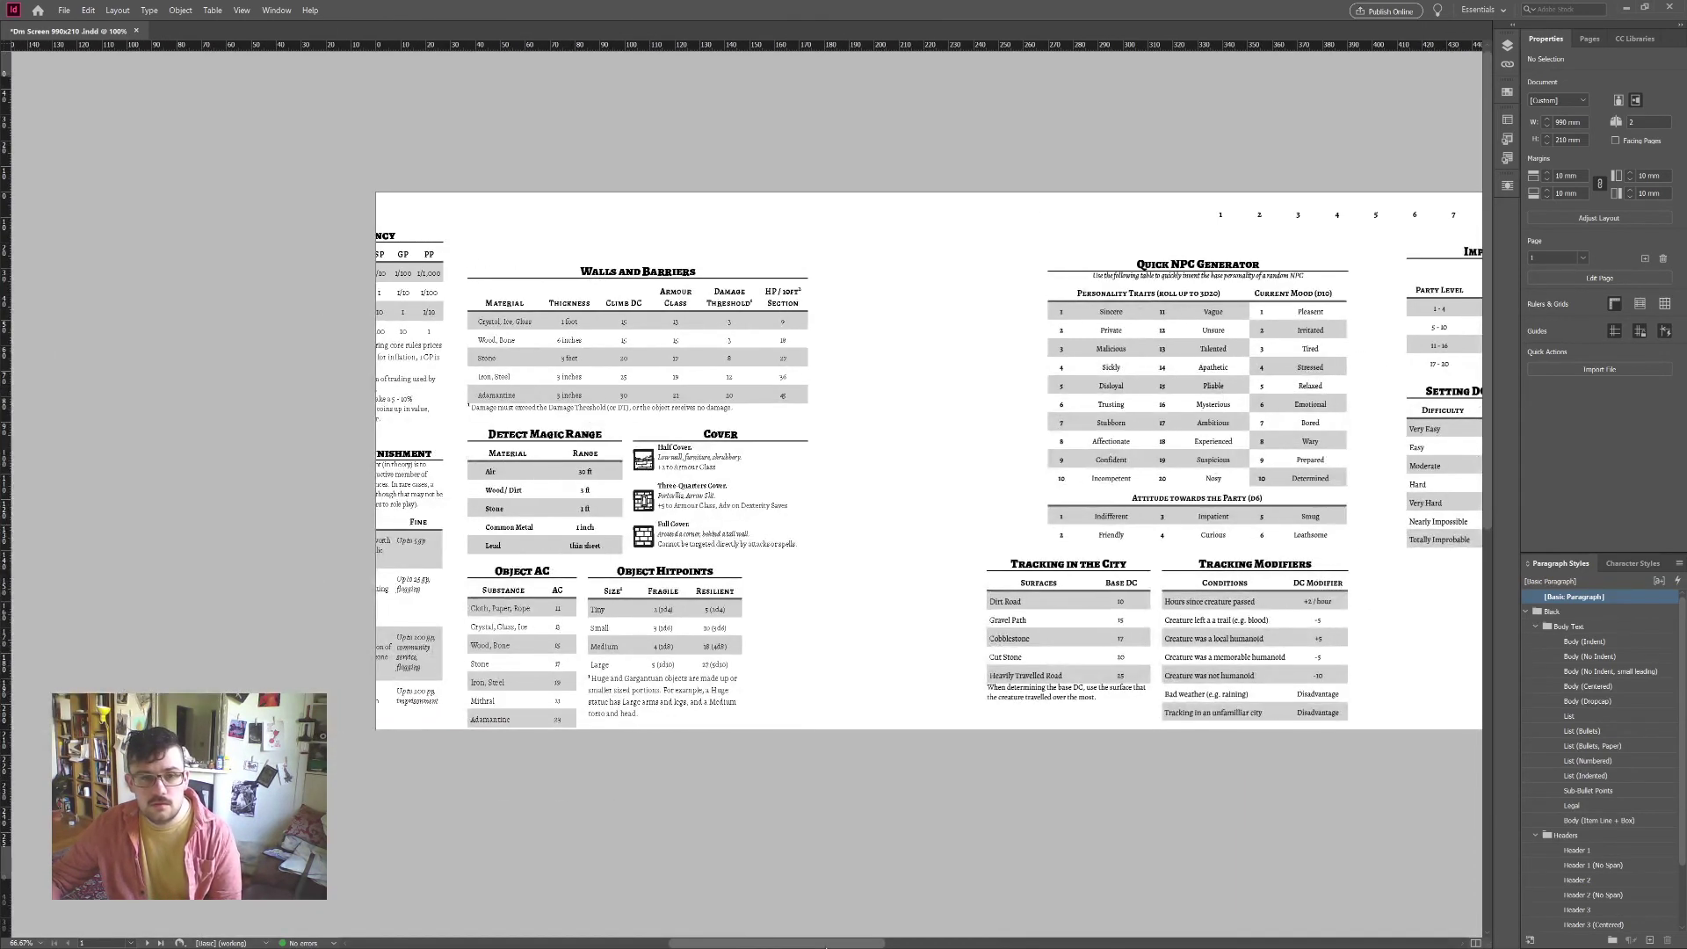
left_click_drag(826, 945, 924, 945)
left_click_drag(330, 842, 804, 325)
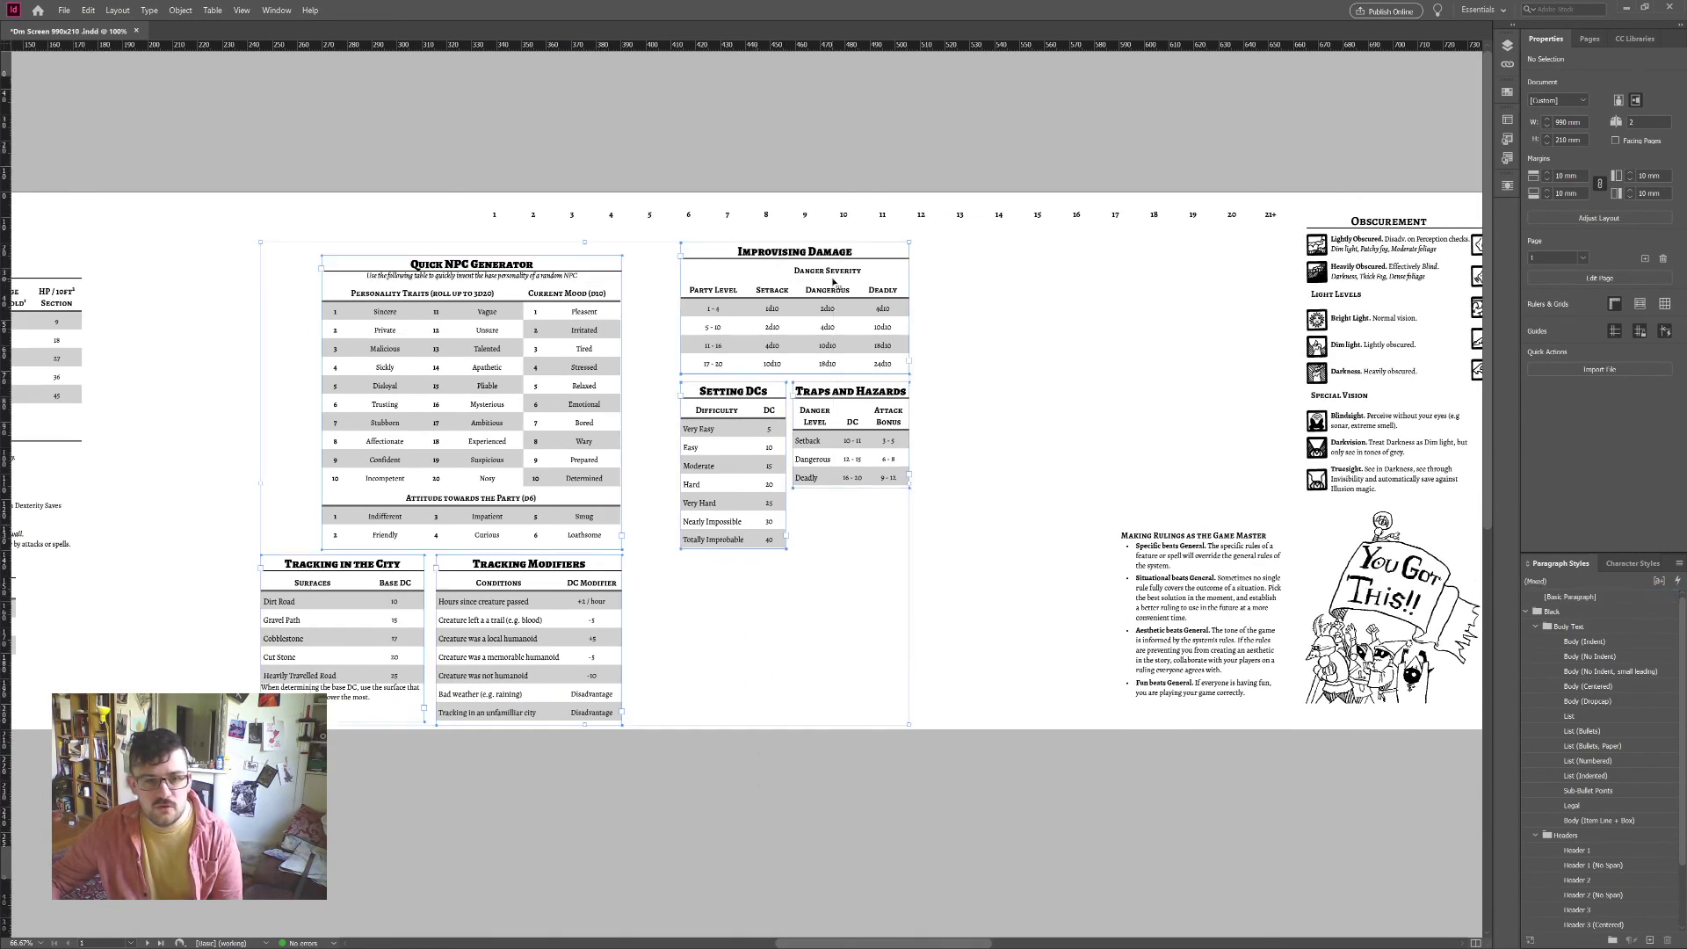
left_click(910, 800)
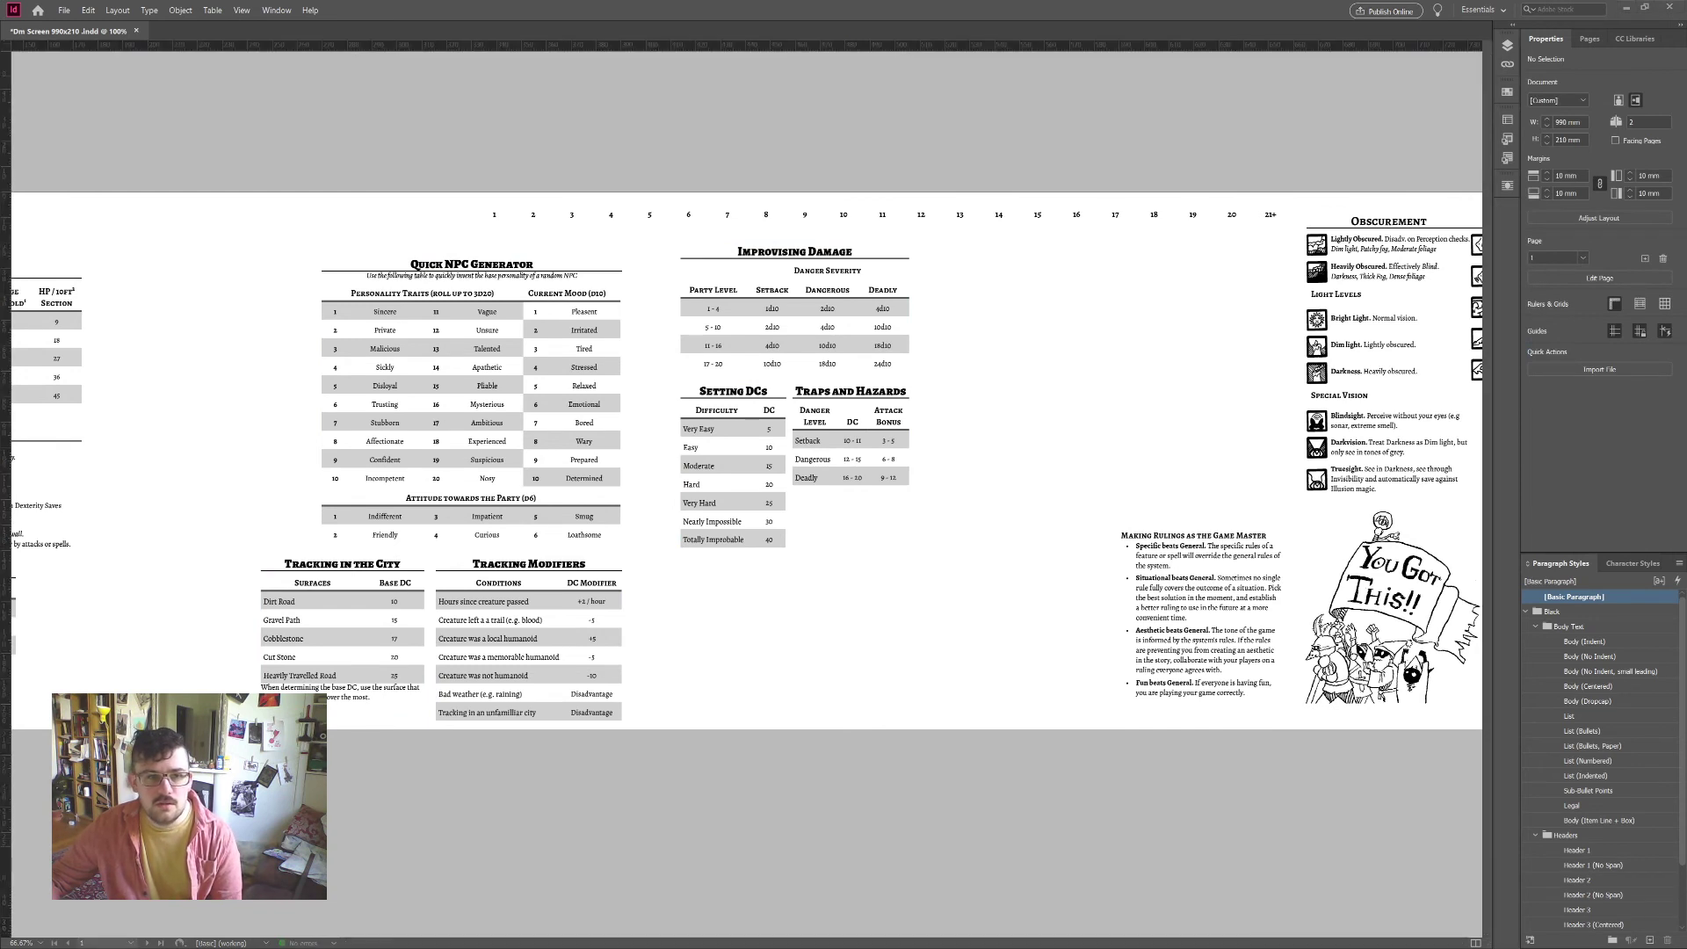
left_click(571, 518)
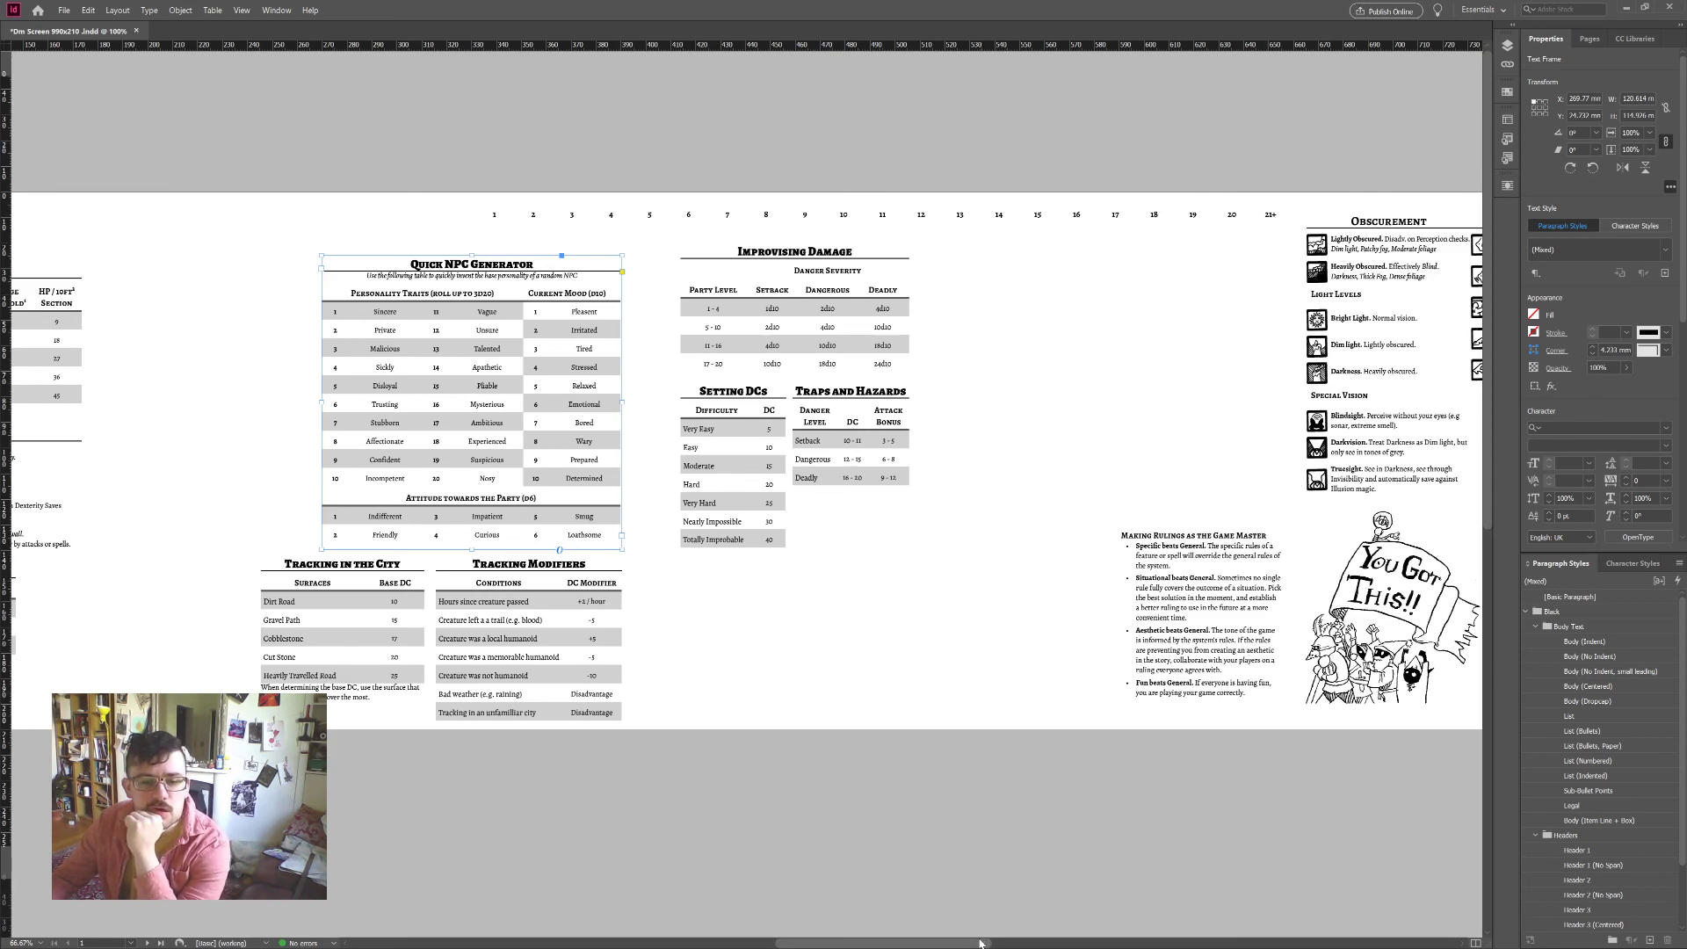
left_click_drag(983, 943, 1097, 934)
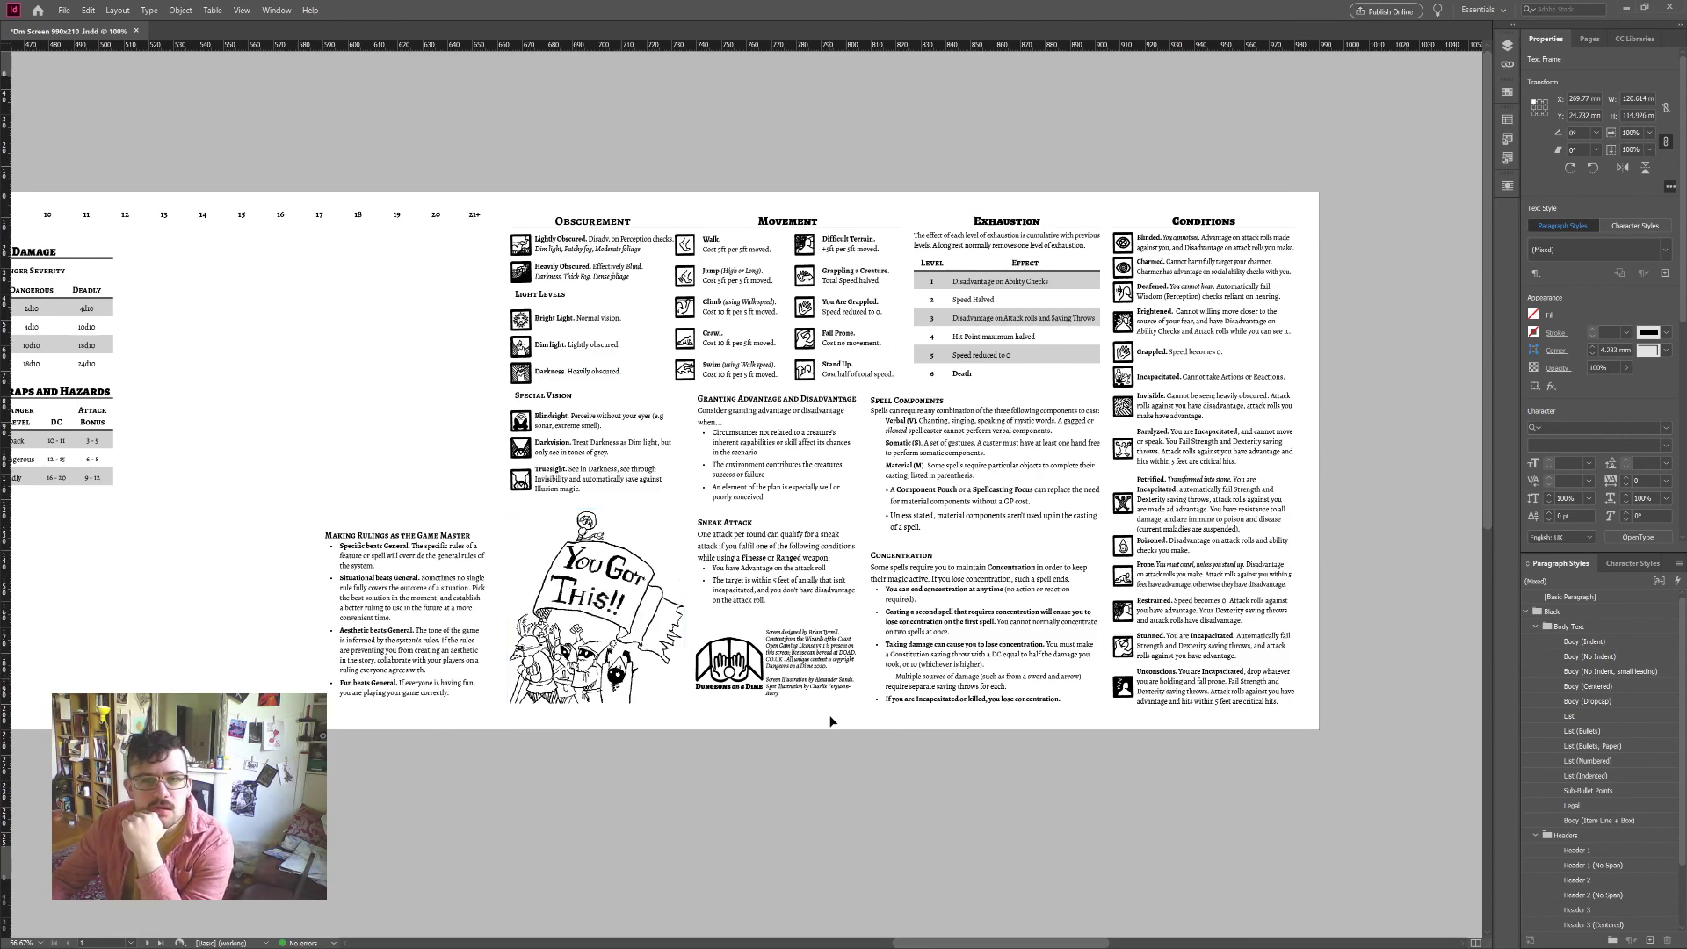
mouse_move(1074, 944)
left_mouse_down()
mouse_move(853, 943)
mouse_move(1070, 934)
left_mouse_up()
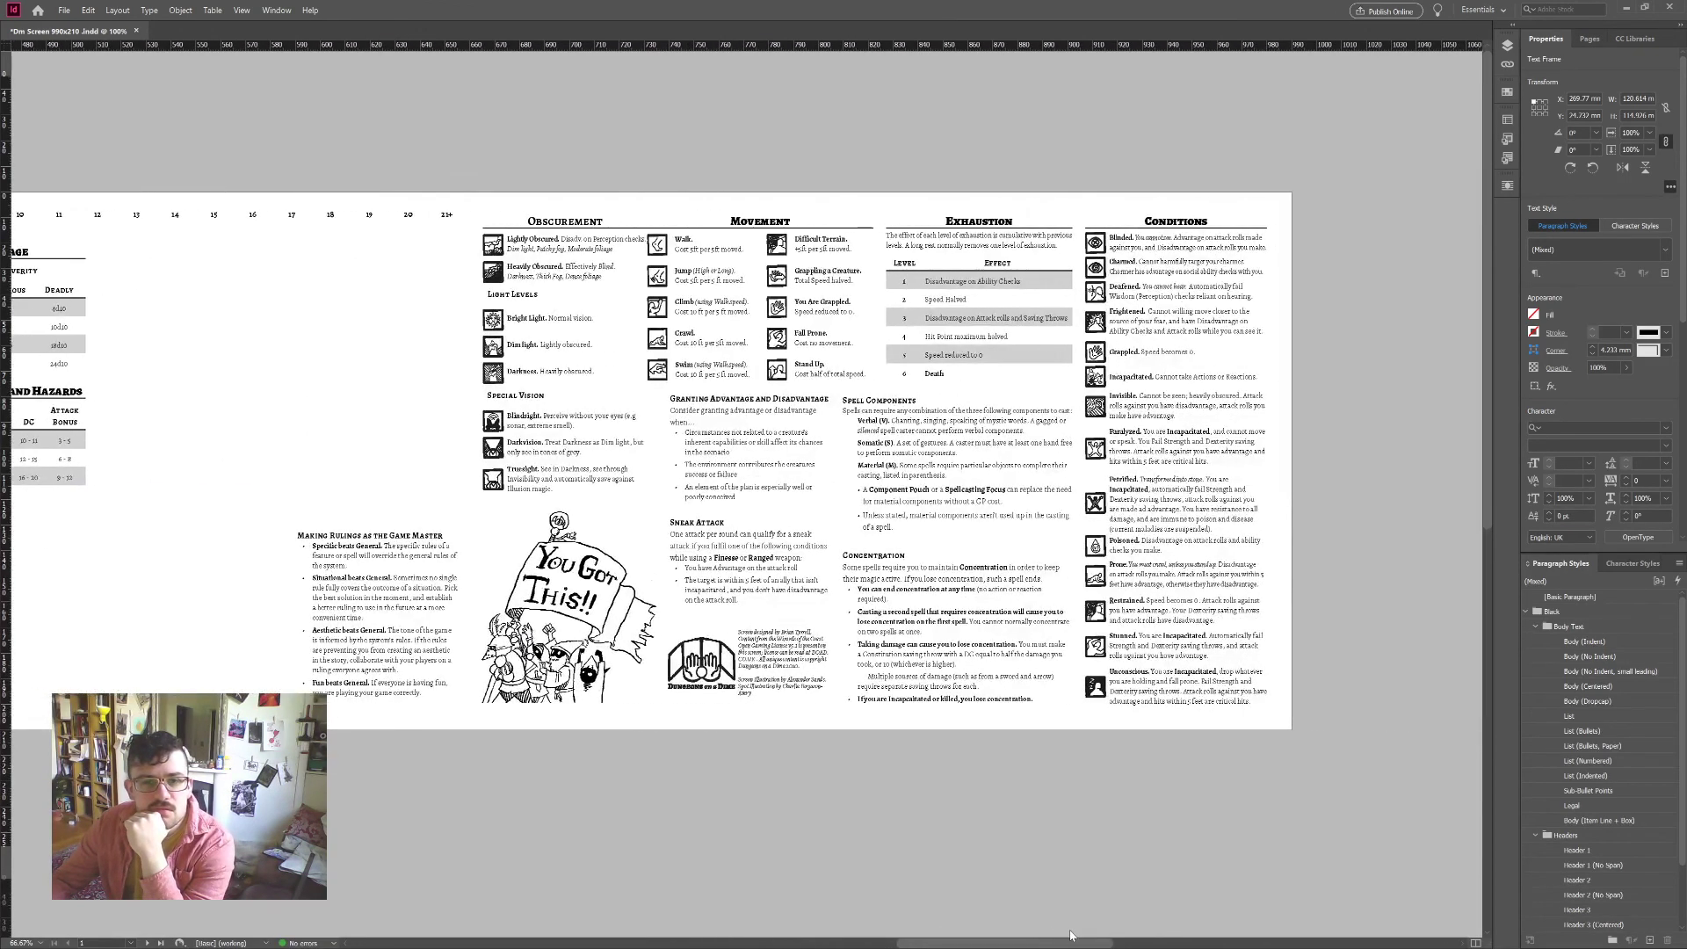